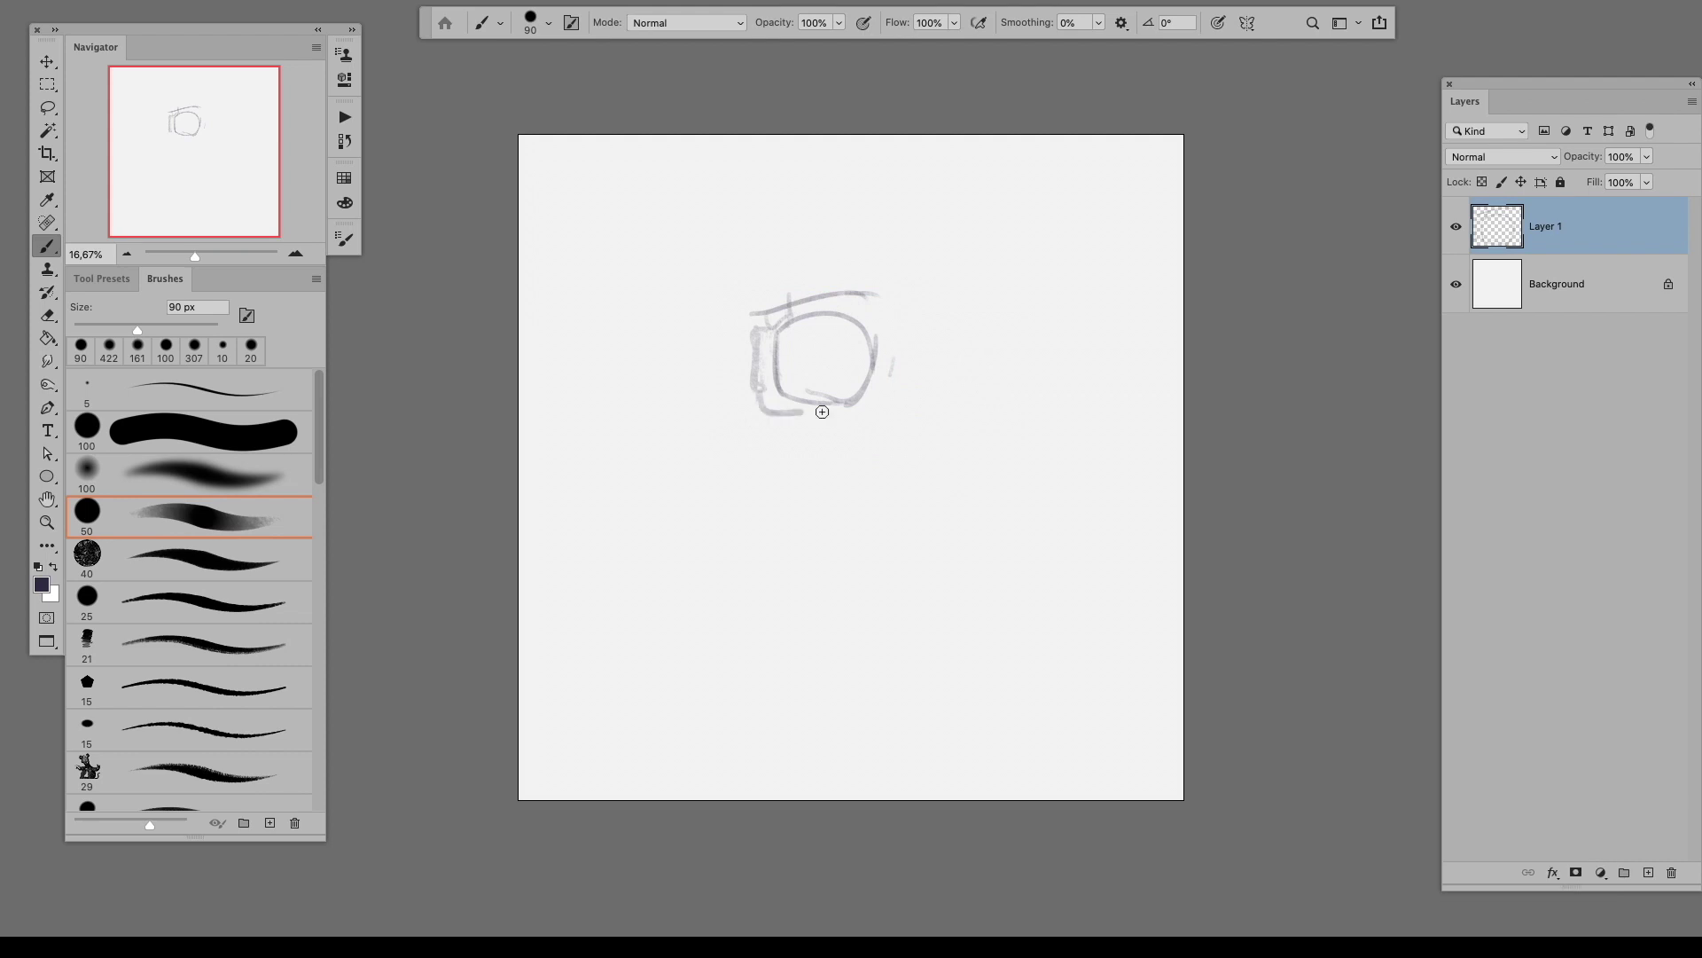
Step: Sketch the sloping shoulder lines below the helmet and the outer line of the left arm down to the wrist
mouse_move(761, 415)
left_mouse_down()
mouse_move(751, 448)
mouse_move(703, 478)
left_mouse_up()
left_click_drag(880, 408, 942, 478)
mouse_move(705, 502)
left_mouse_down()
mouse_move(734, 499)
mouse_move(681, 576)
left_mouse_up()
left_click_drag(688, 621, 668, 588)
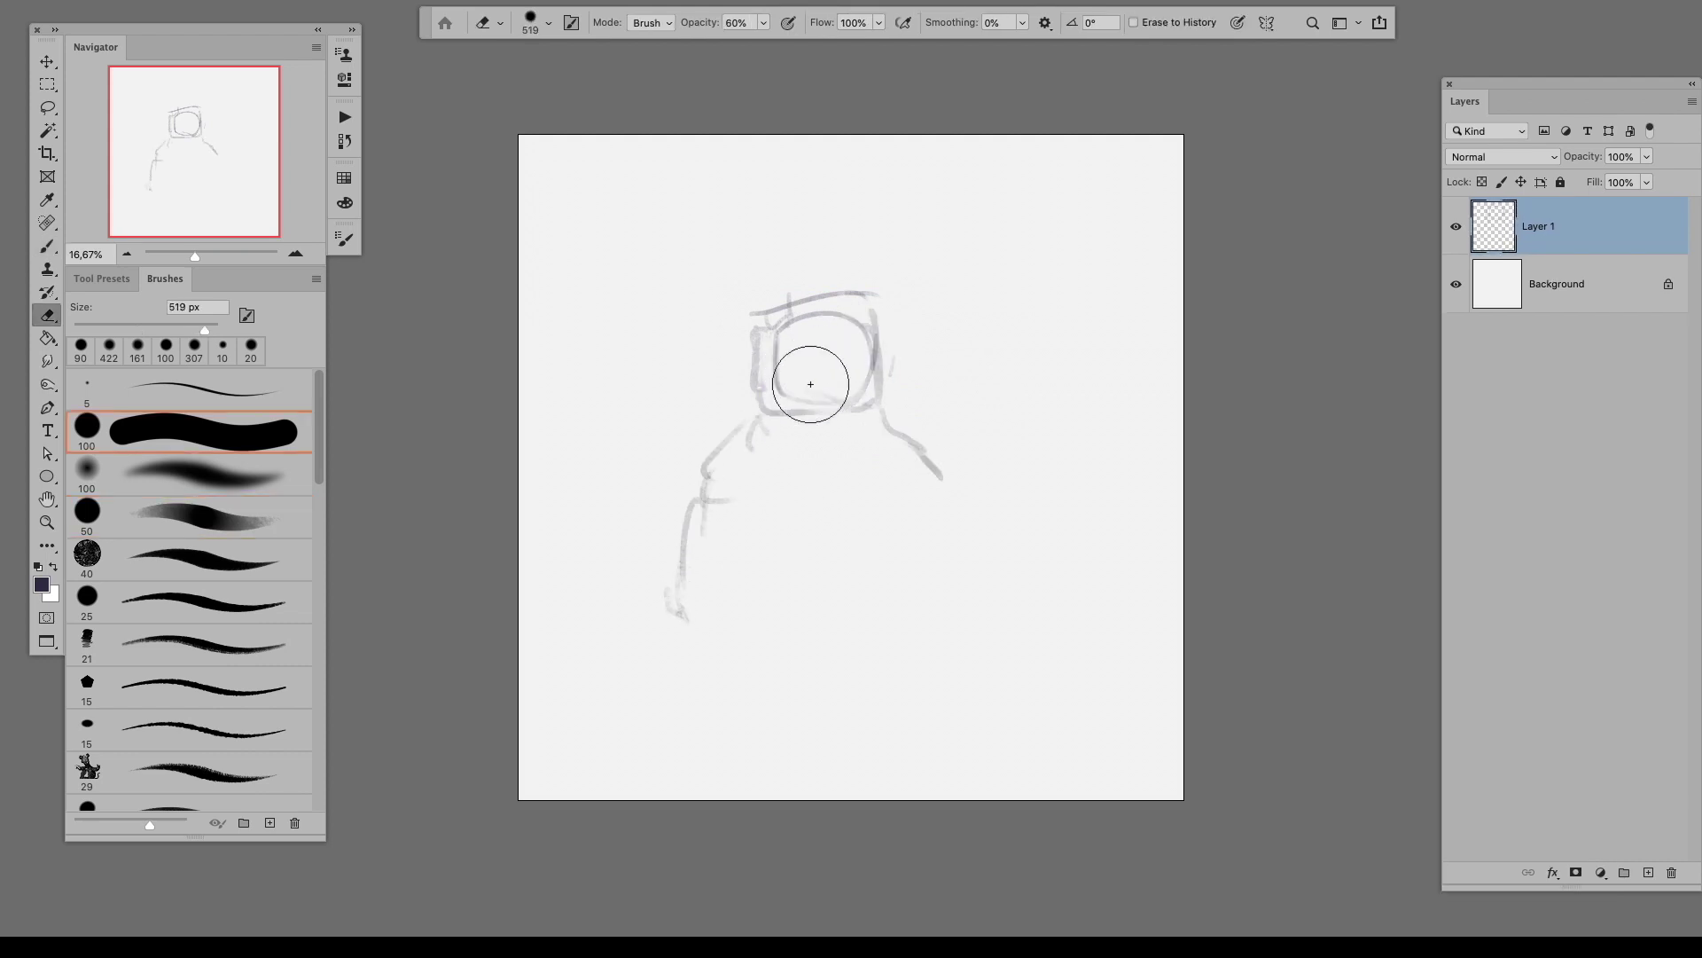
Step: Redraw the visor's lower edge with a centre guideline and sketch the torso's sides and curved lower edge
left_click_drag(852, 390, 790, 410)
mouse_move(784, 341)
left_mouse_down()
mouse_move(816, 406)
mouse_move(827, 382)
mouse_move(869, 378)
left_mouse_up()
left_click_drag(743, 425, 758, 633)
left_click_drag(887, 413, 887, 612)
mouse_move(709, 466)
left_mouse_down()
mouse_move(934, 515)
mouse_move(918, 645)
left_mouse_up()
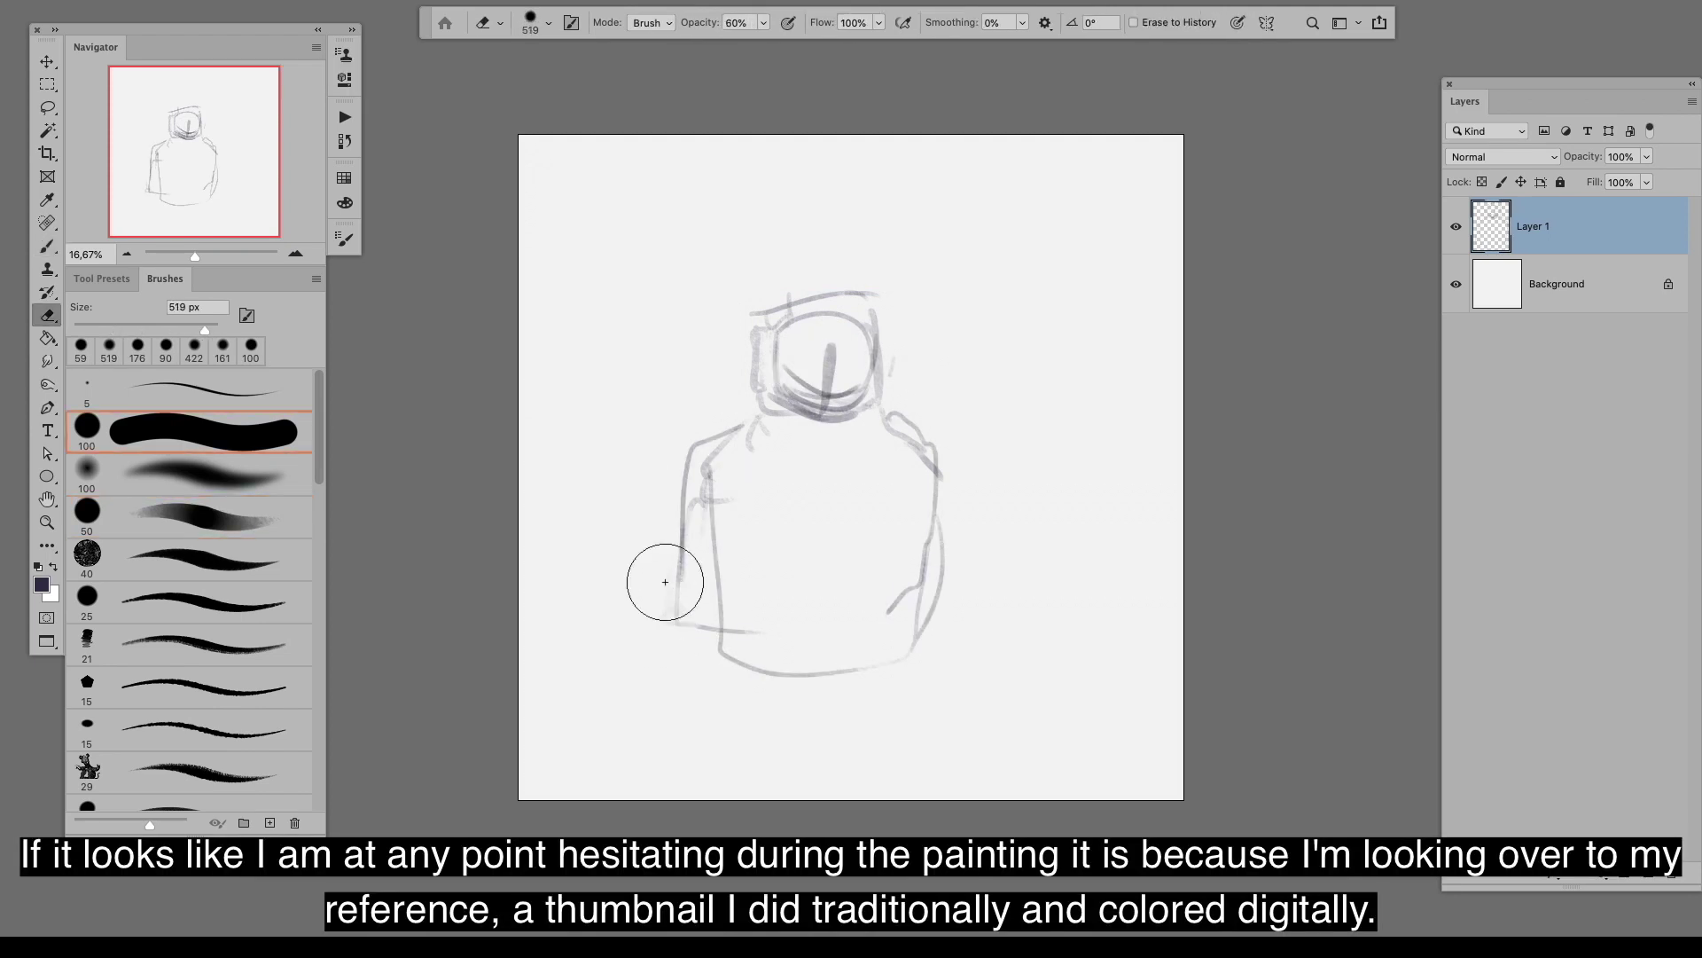
Step: Sketch both hands in front of the torso and rough in the outer contours of the arms
left_click_drag(671, 621, 700, 612)
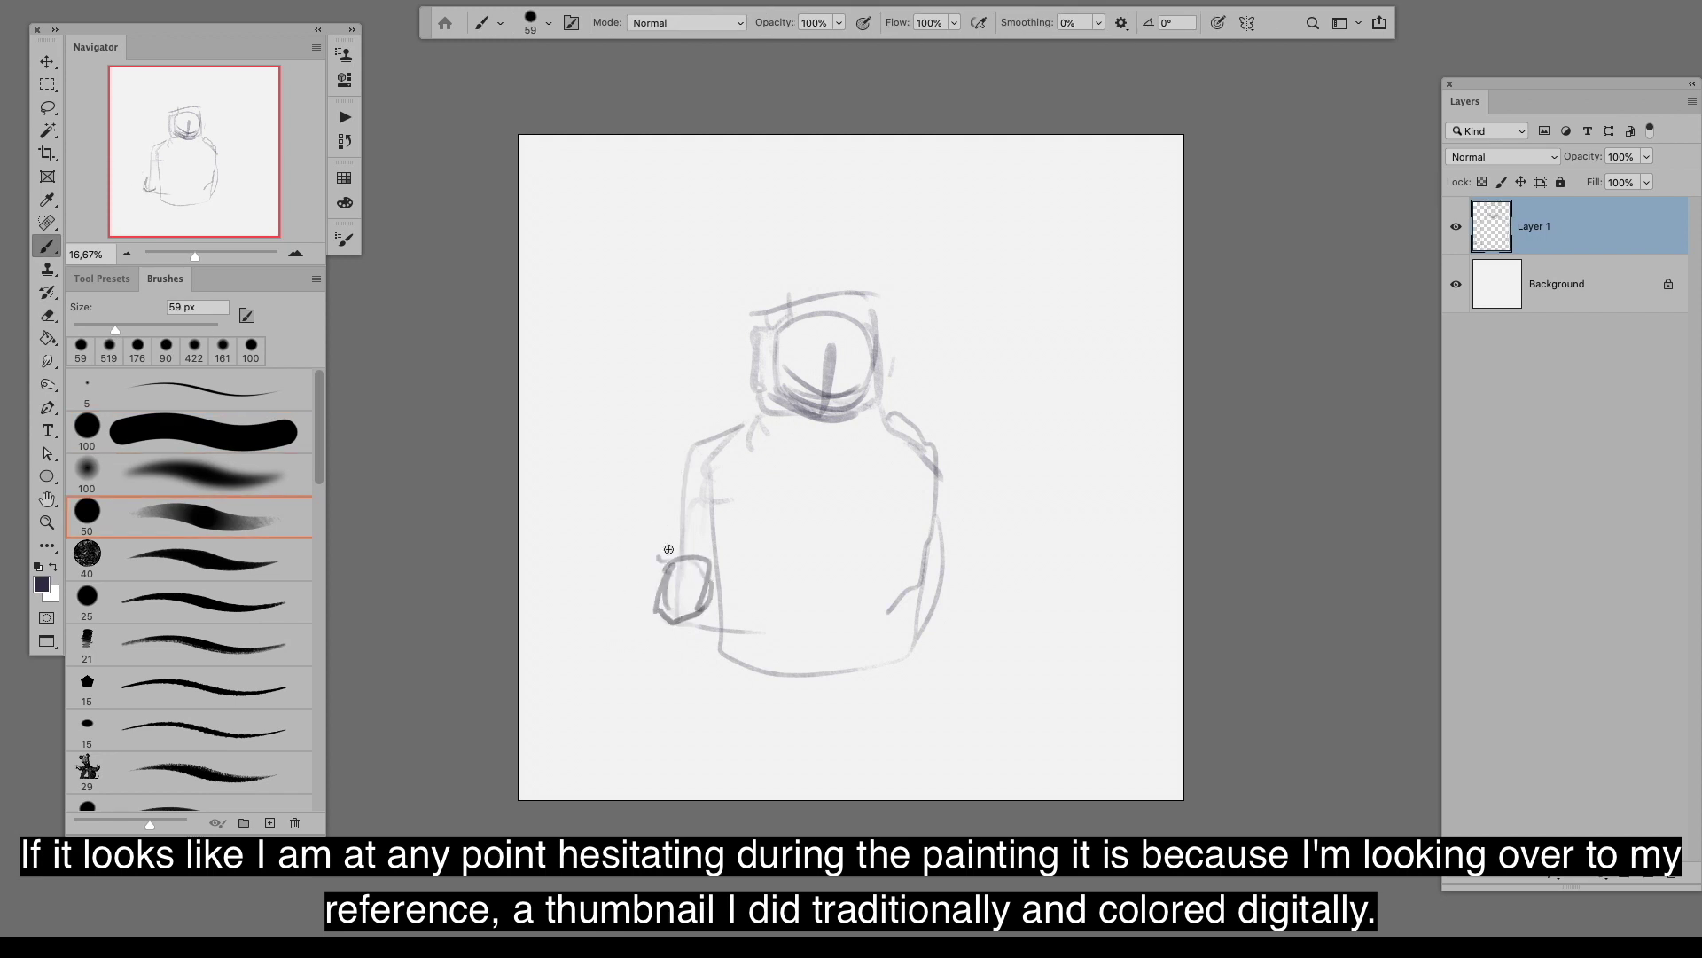
left_click_drag(661, 559, 714, 527)
mouse_move(692, 448)
left_mouse_down()
mouse_move(597, 596)
mouse_move(665, 625)
left_mouse_up()
left_click_drag(927, 639, 980, 589)
left_click_drag(914, 430, 1011, 574)
Step: Widen the left arm with a slanting outer contour and shift the whole sketch slightly right on the canvas
key("e")
key("b")
left_click_drag(700, 436, 597, 606)
left_click_drag(907, 416, 938, 418)
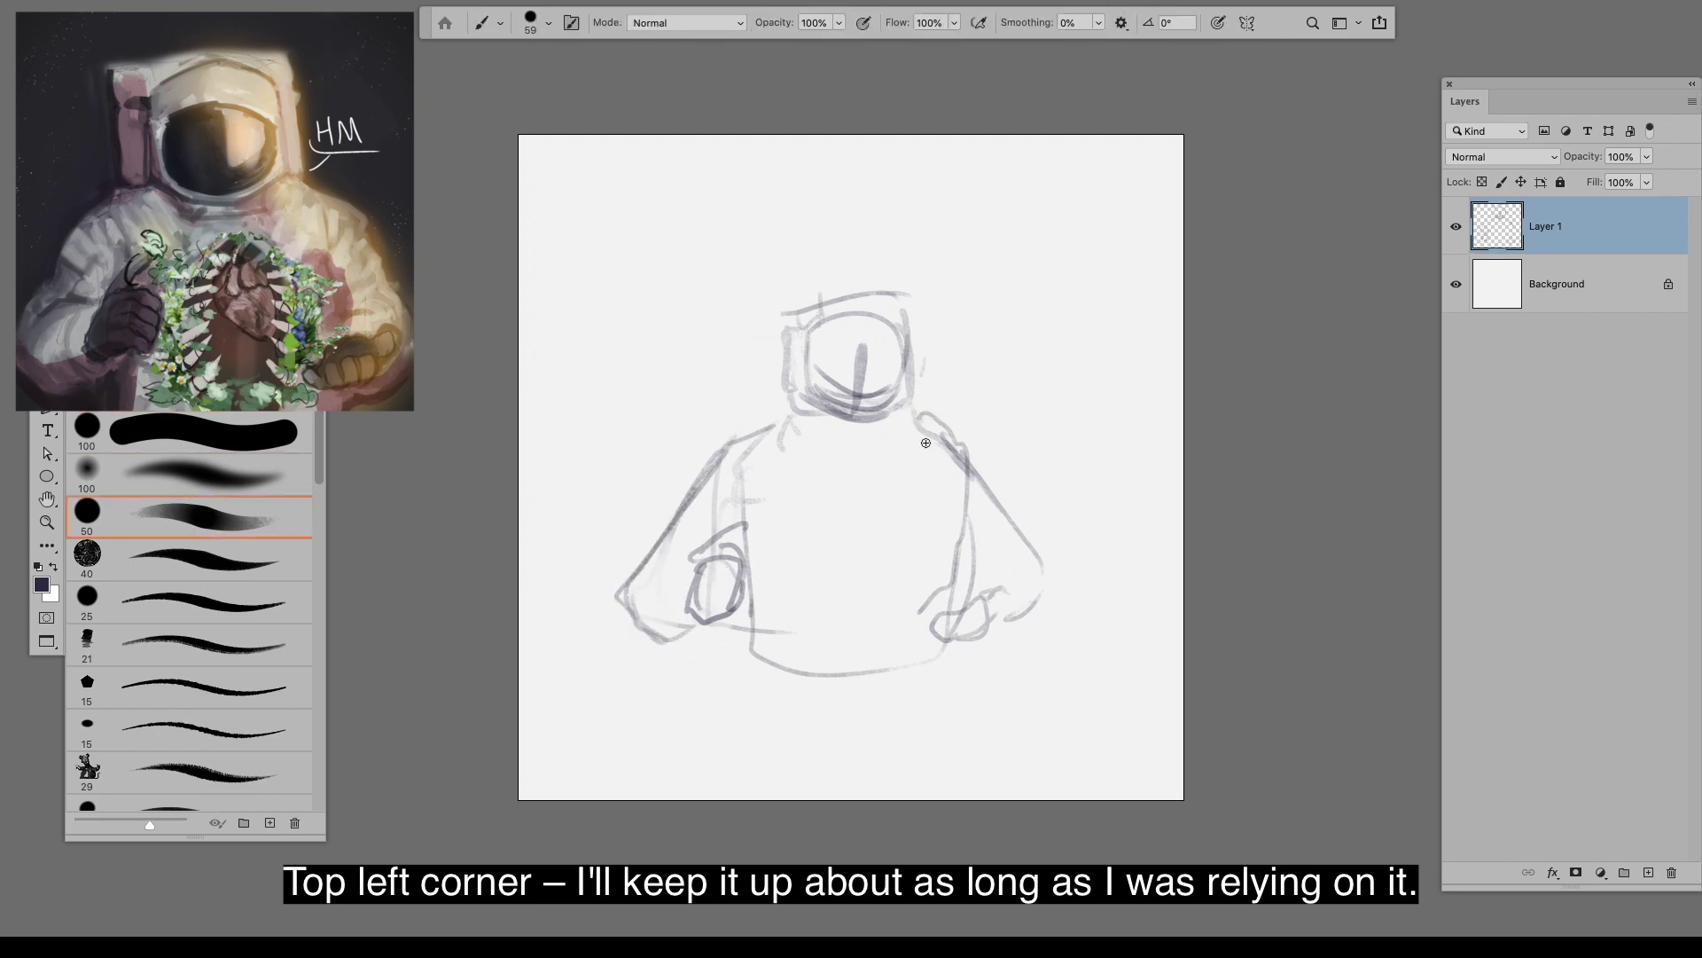
Step: Reshape the left hand and forearm, and draw closed eyes and a smiling mouth inside the visor
left_click_drag(763, 527, 747, 440)
mouse_move(764, 612)
left_mouse_down()
mouse_move(704, 598)
mouse_move(745, 556)
left_mouse_up()
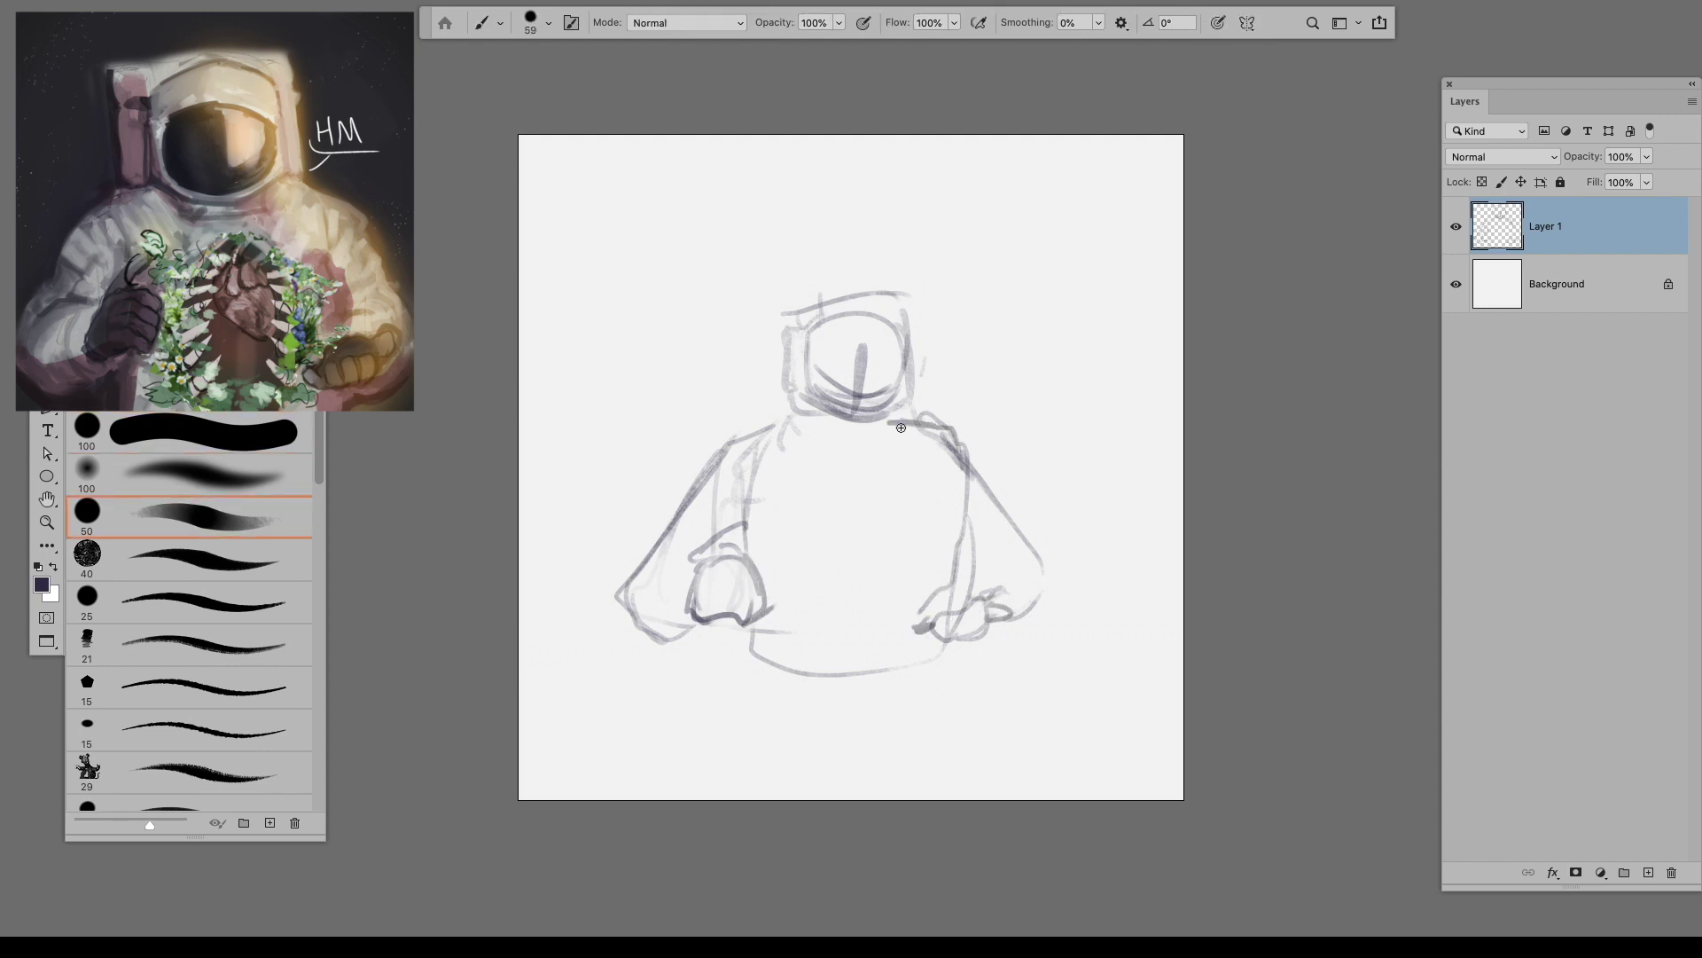
key("e")
mouse_move(878, 355)
left_mouse_down()
mouse_move(820, 421)
mouse_move(887, 403)
left_mouse_up()
key("b")
left_click_drag(872, 394, 863, 401)
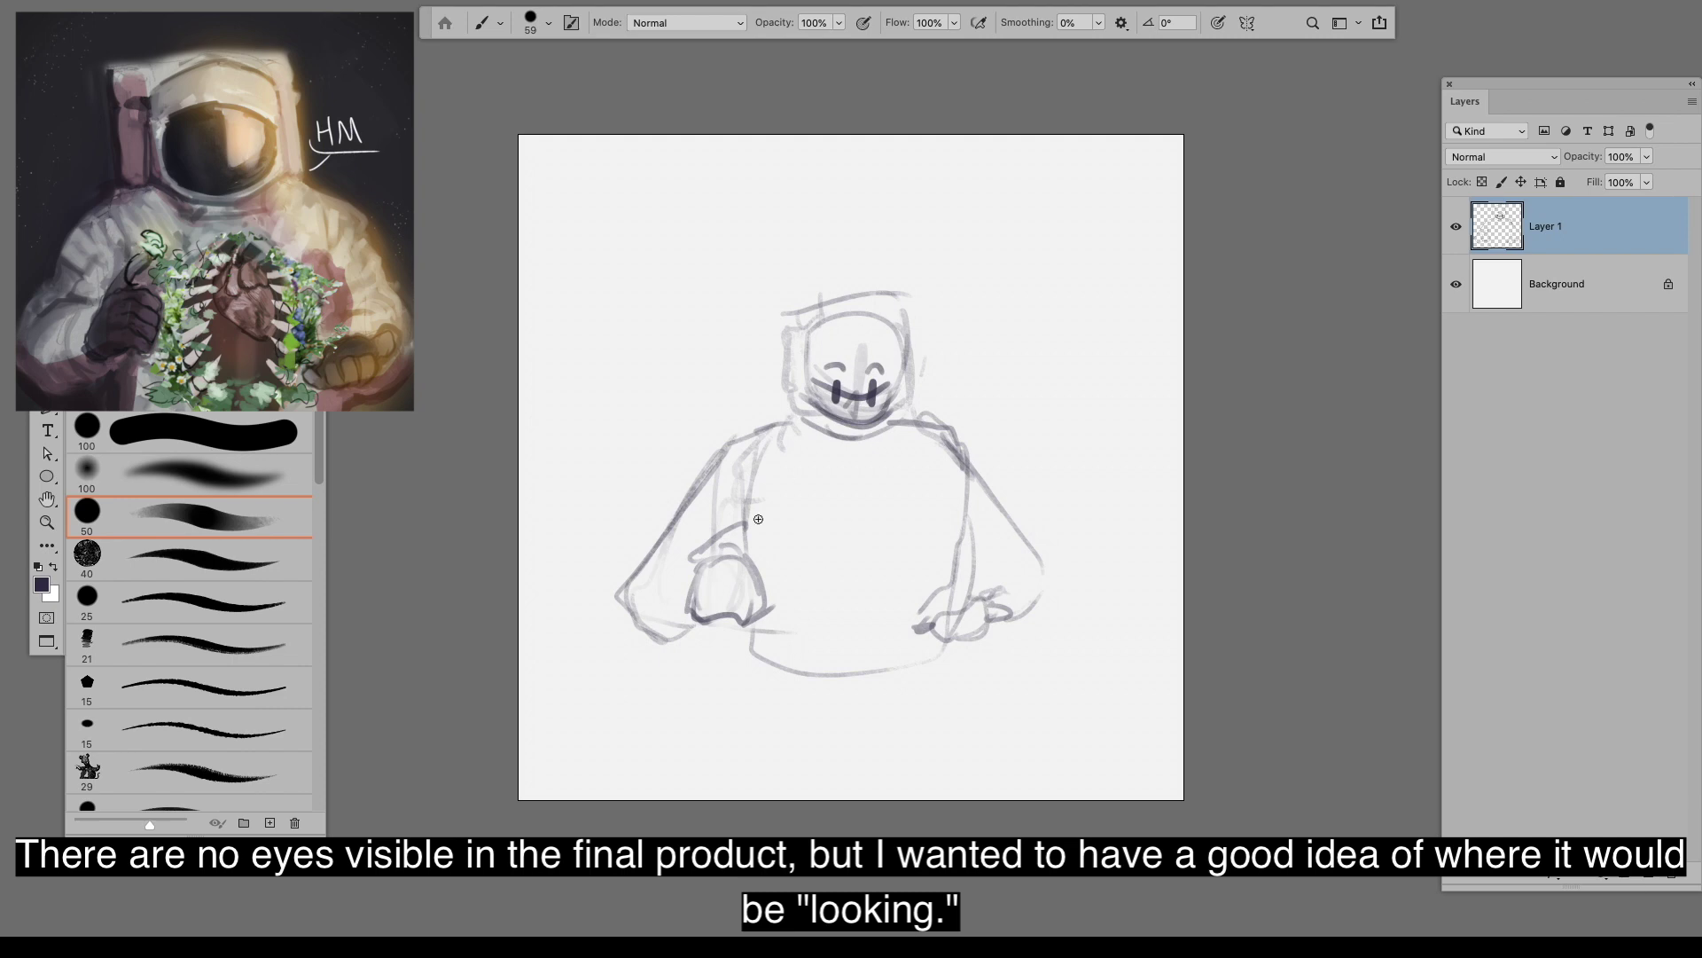
Step: Clean up the left fist's outline and redraw the fingers of the right hand
key("e")
mouse_move(708, 546)
left_mouse_down()
mouse_move(741, 598)
mouse_move(699, 616)
left_mouse_up()
key("b")
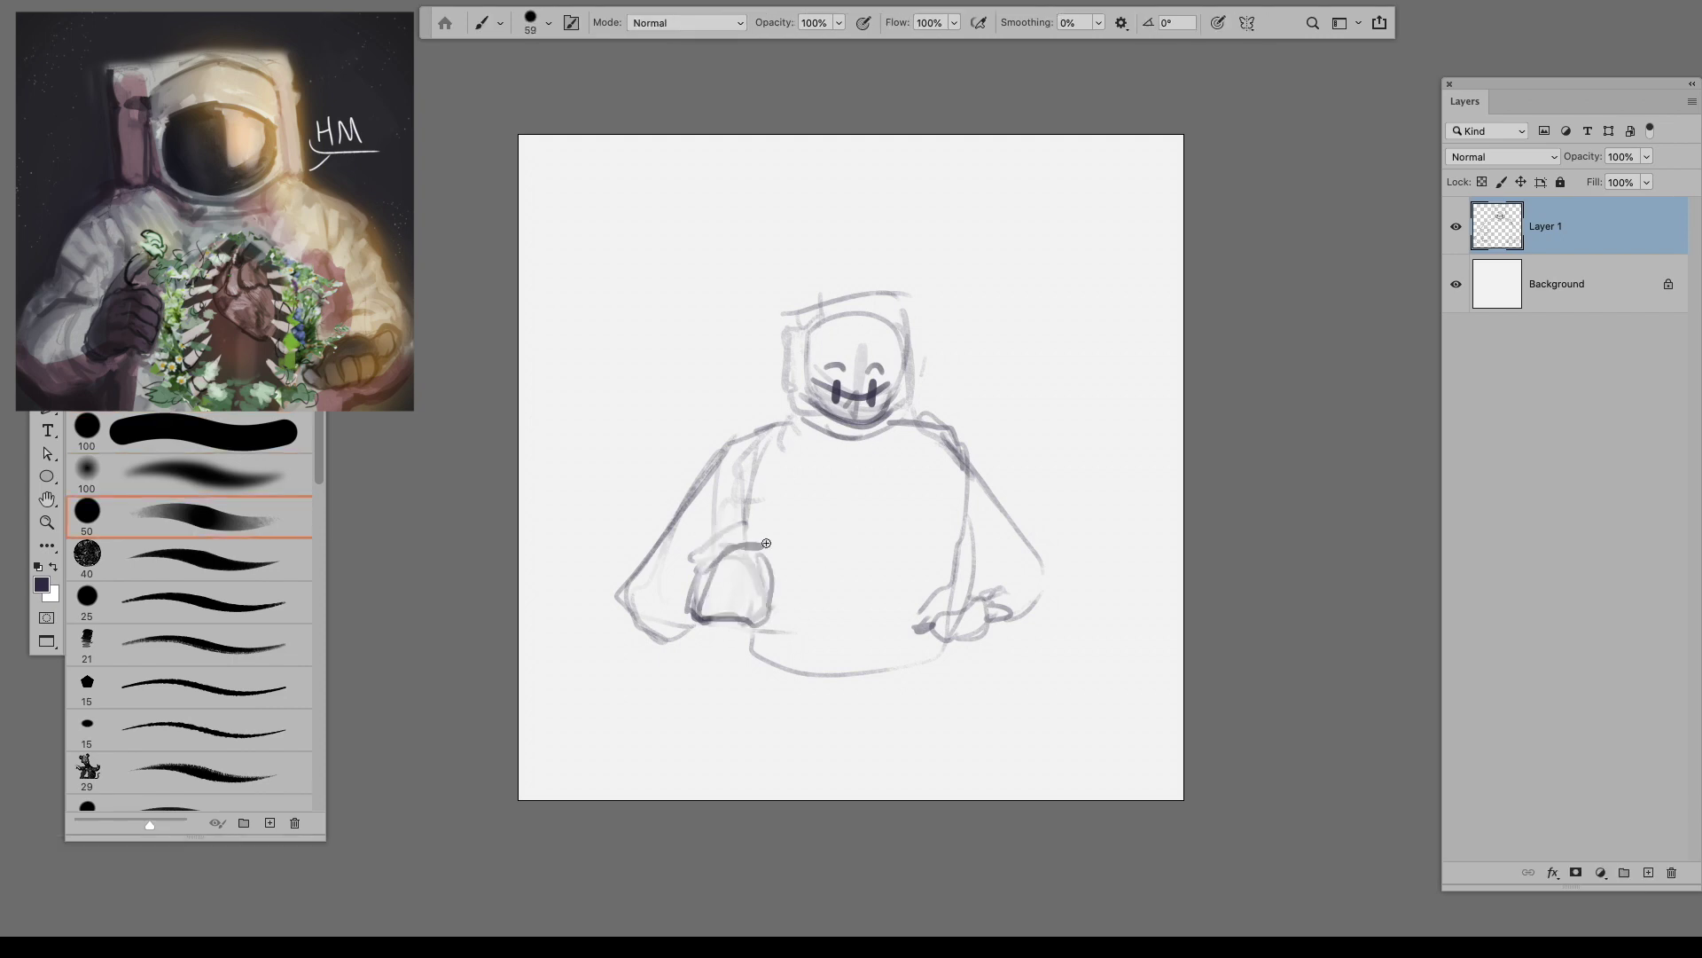
left_click_drag(938, 618, 971, 622)
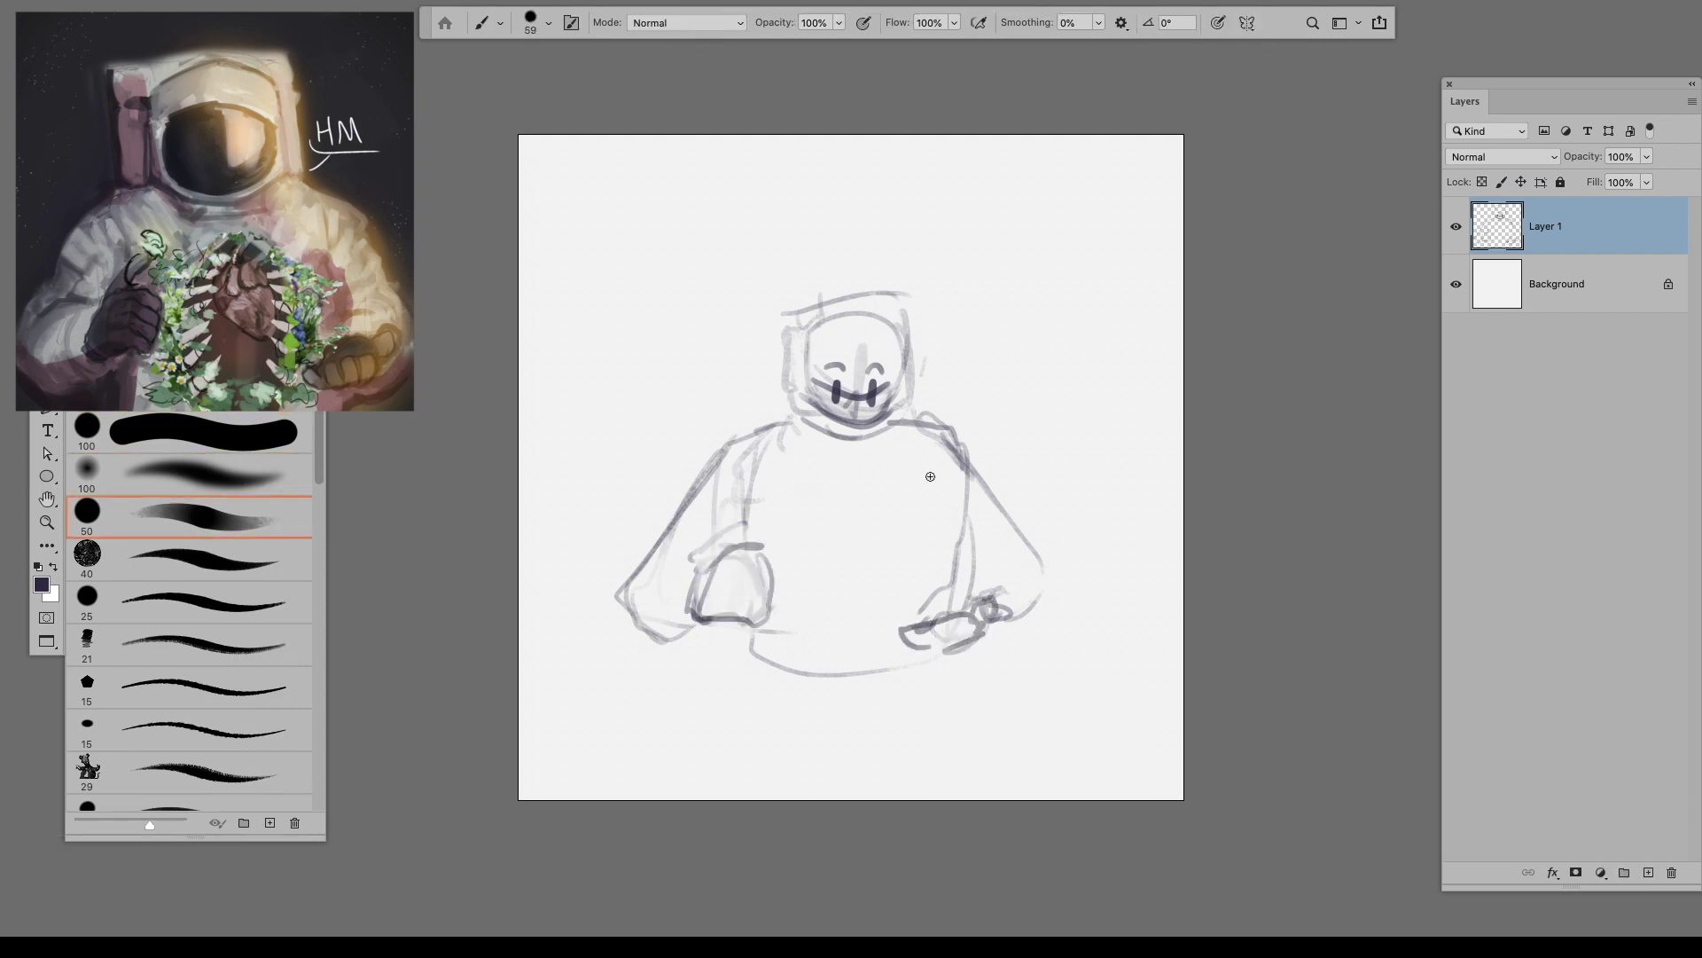
Step: Redraw the torso's right side and the inner line of the right arm
key("ctrl+plus")
left_click_drag(1015, 483, 1000, 643)
left_click_drag(999, 410, 1040, 599)
Step: Extend the torso downward with side lines and a lower curved hem at the waist
left_click_drag(704, 729, 887, 839)
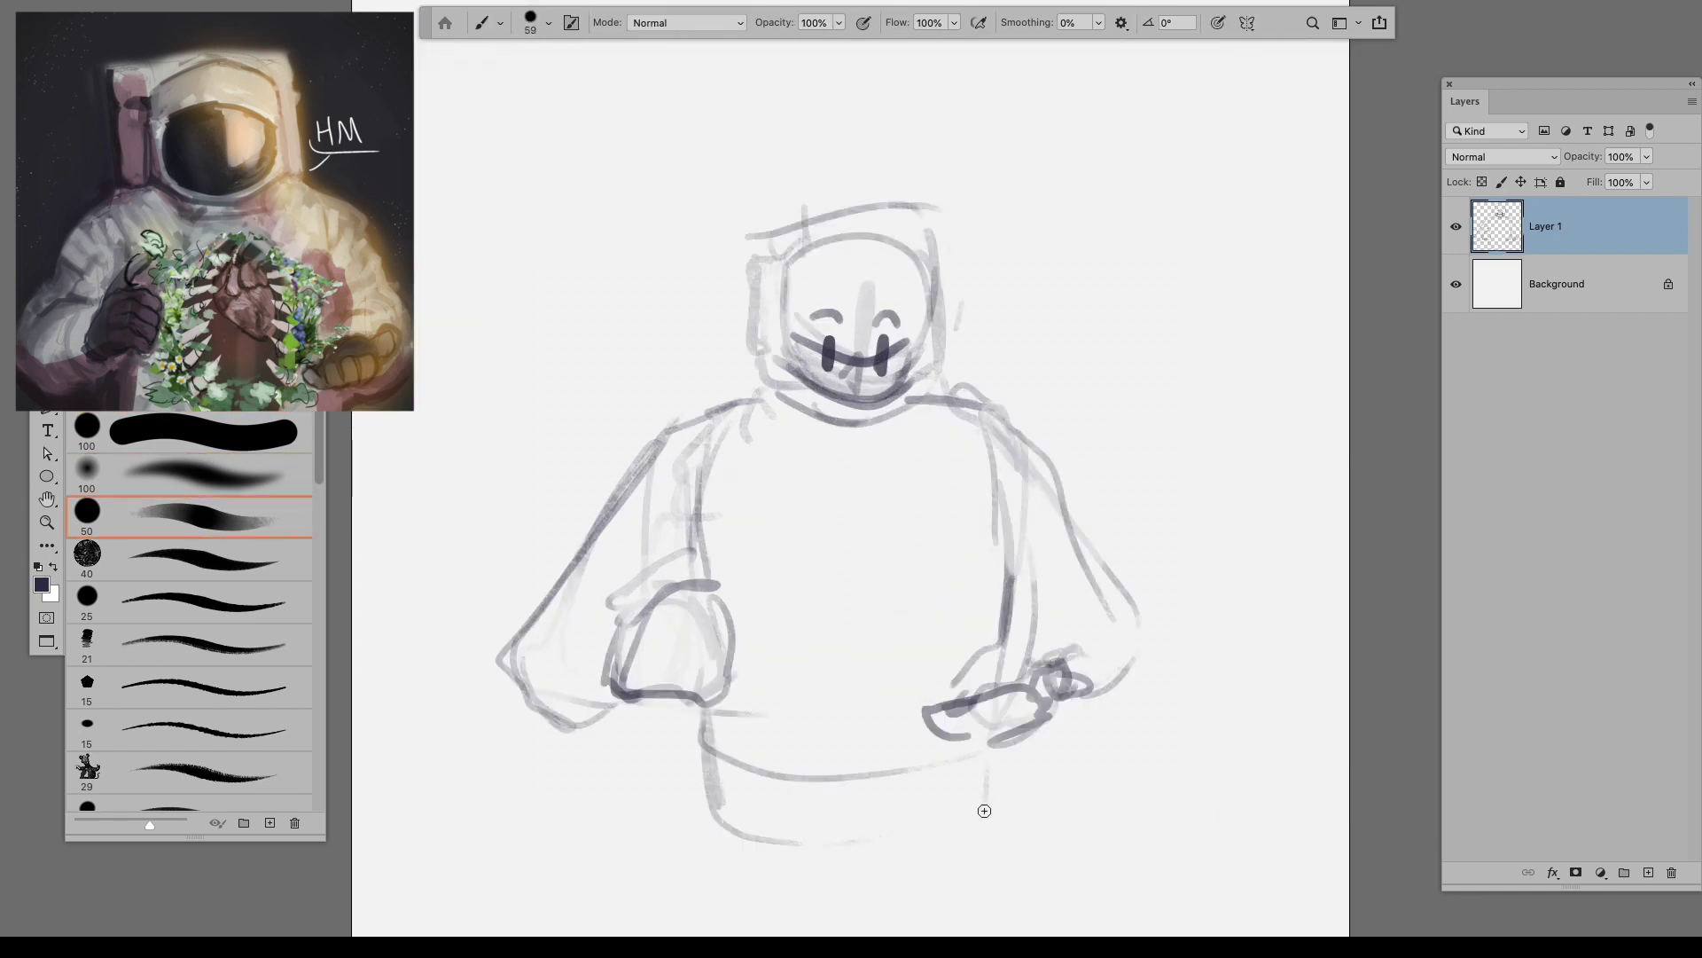
mouse_move(707, 750)
left_mouse_down()
mouse_move(837, 886)
mouse_move(1001, 824)
left_mouse_up()
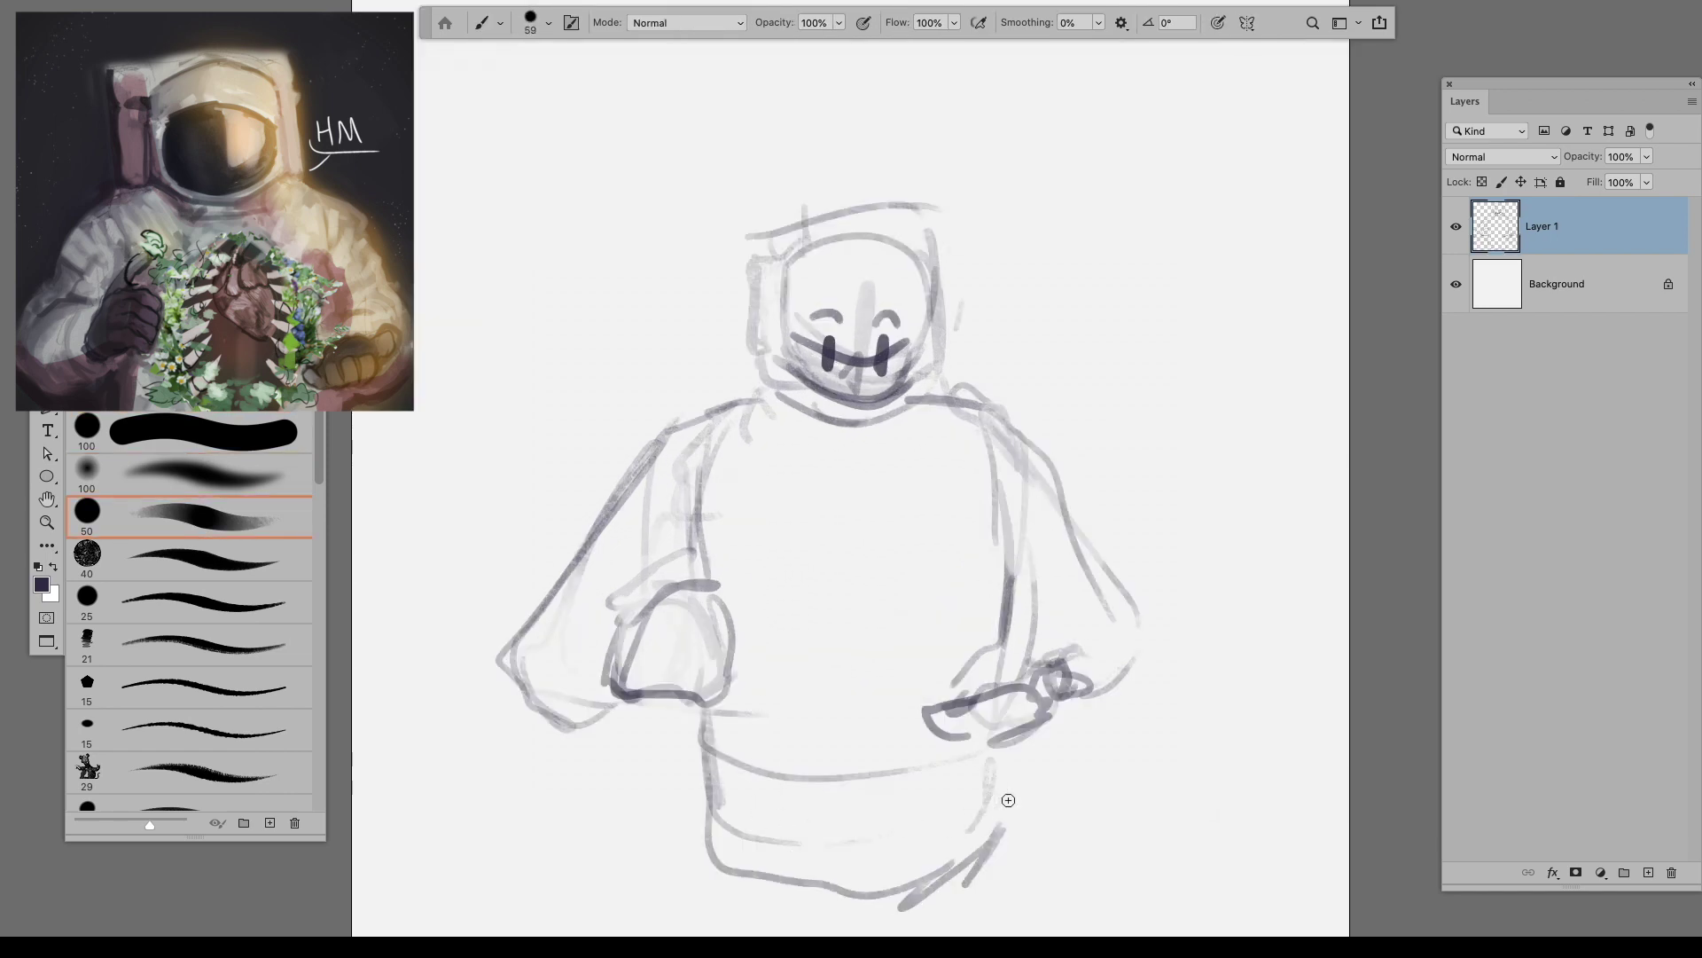
left_click_drag(695, 759, 886, 891)
mouse_move(1002, 765)
left_mouse_down()
mouse_move(1020, 843)
mouse_move(967, 864)
left_mouse_up()
left_click_drag(710, 759, 709, 874)
left_click_drag(1002, 774, 1029, 855)
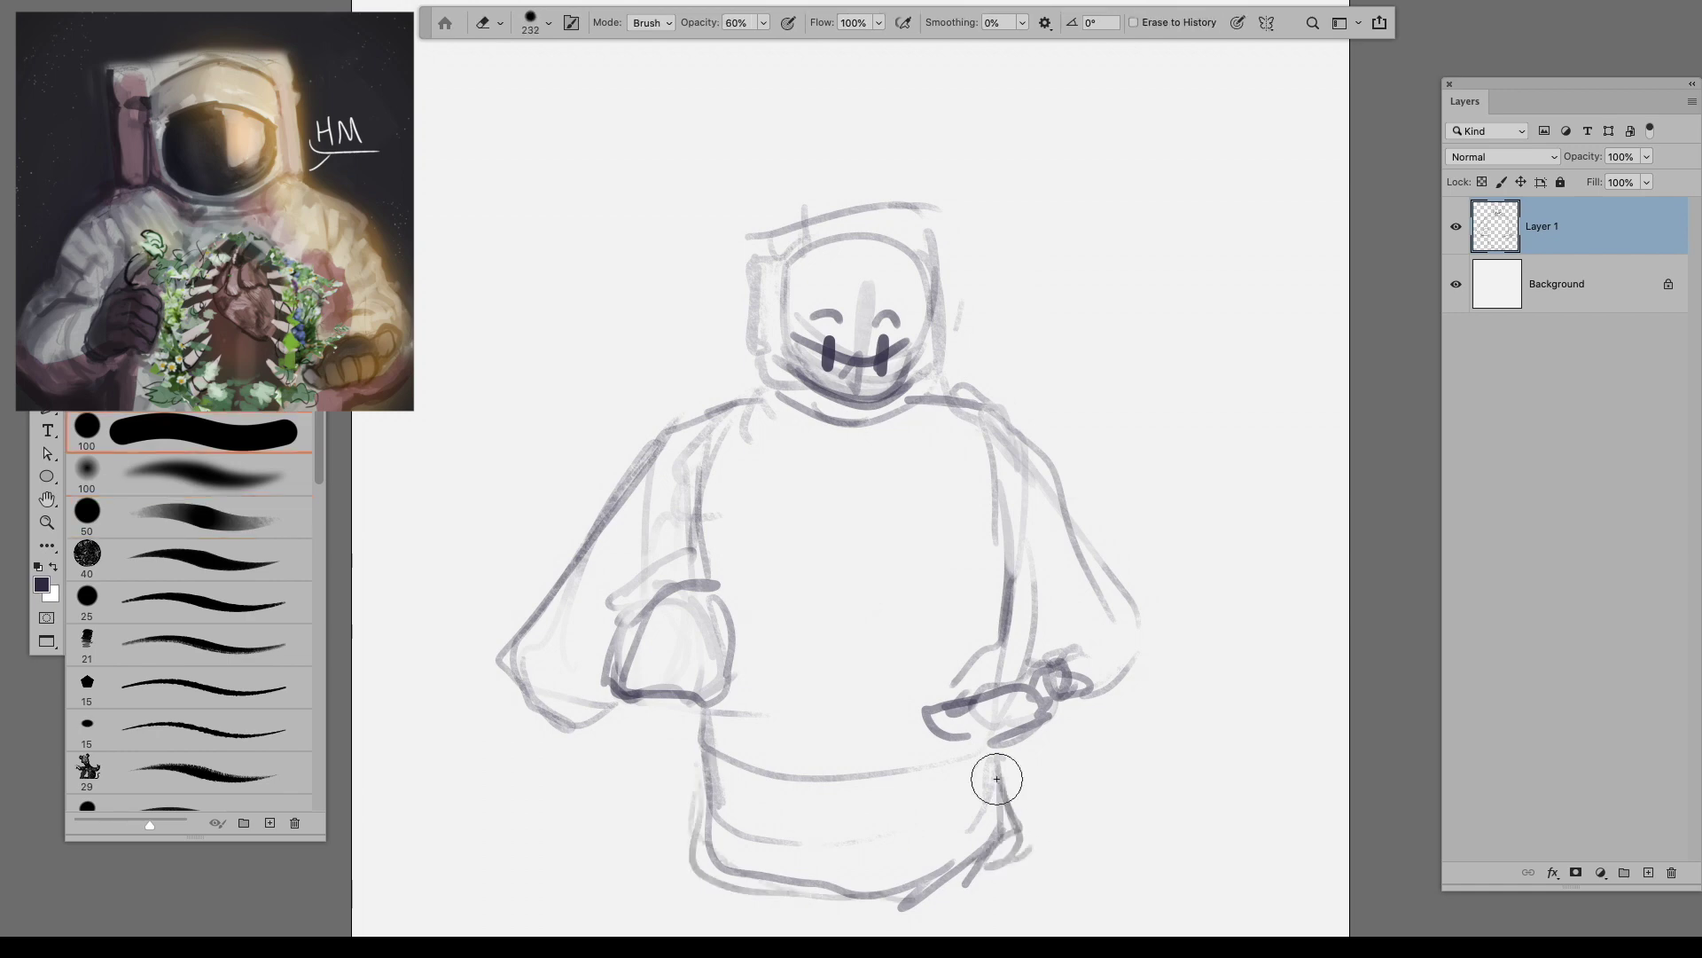
Step: Thicken the hem's lower corner and erase and redraw both sides of the lower torso
left_click_drag(699, 795, 770, 873)
key("e")
left_click_drag(696, 723, 700, 825)
key("b")
left_click_drag(703, 696, 705, 820)
left_click_drag(1015, 727, 1024, 851)
Step: Partly erase the left fist and redraw its knuckles, fingers and upper edge
key("e")
left_click_drag(706, 652, 687, 697)
key("b")
key("e")
left_click_drag(712, 620, 696, 716)
key("b")
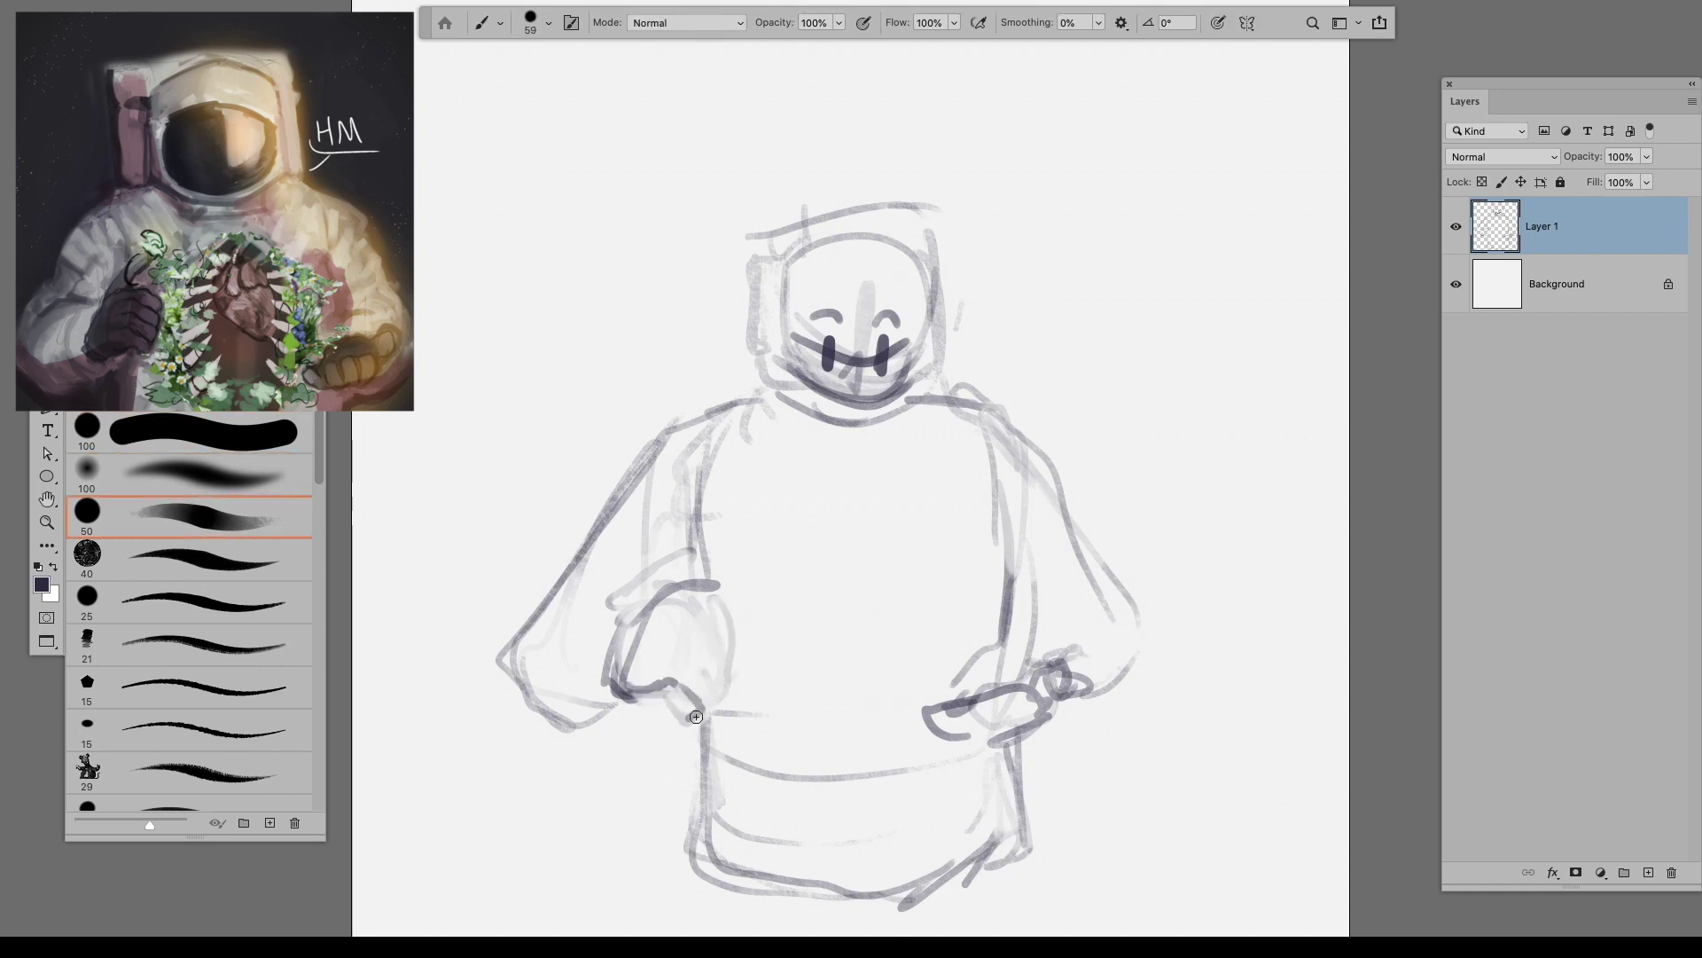
left_click_drag(696, 598, 758, 613)
Step: Redraw the right arm's outer contour from the shoulder down to the elbow with a bolder line
key("e")
key("b")
mouse_move(1027, 439)
left_mouse_down()
mouse_move(1077, 699)
mouse_move(1146, 665)
left_mouse_up()
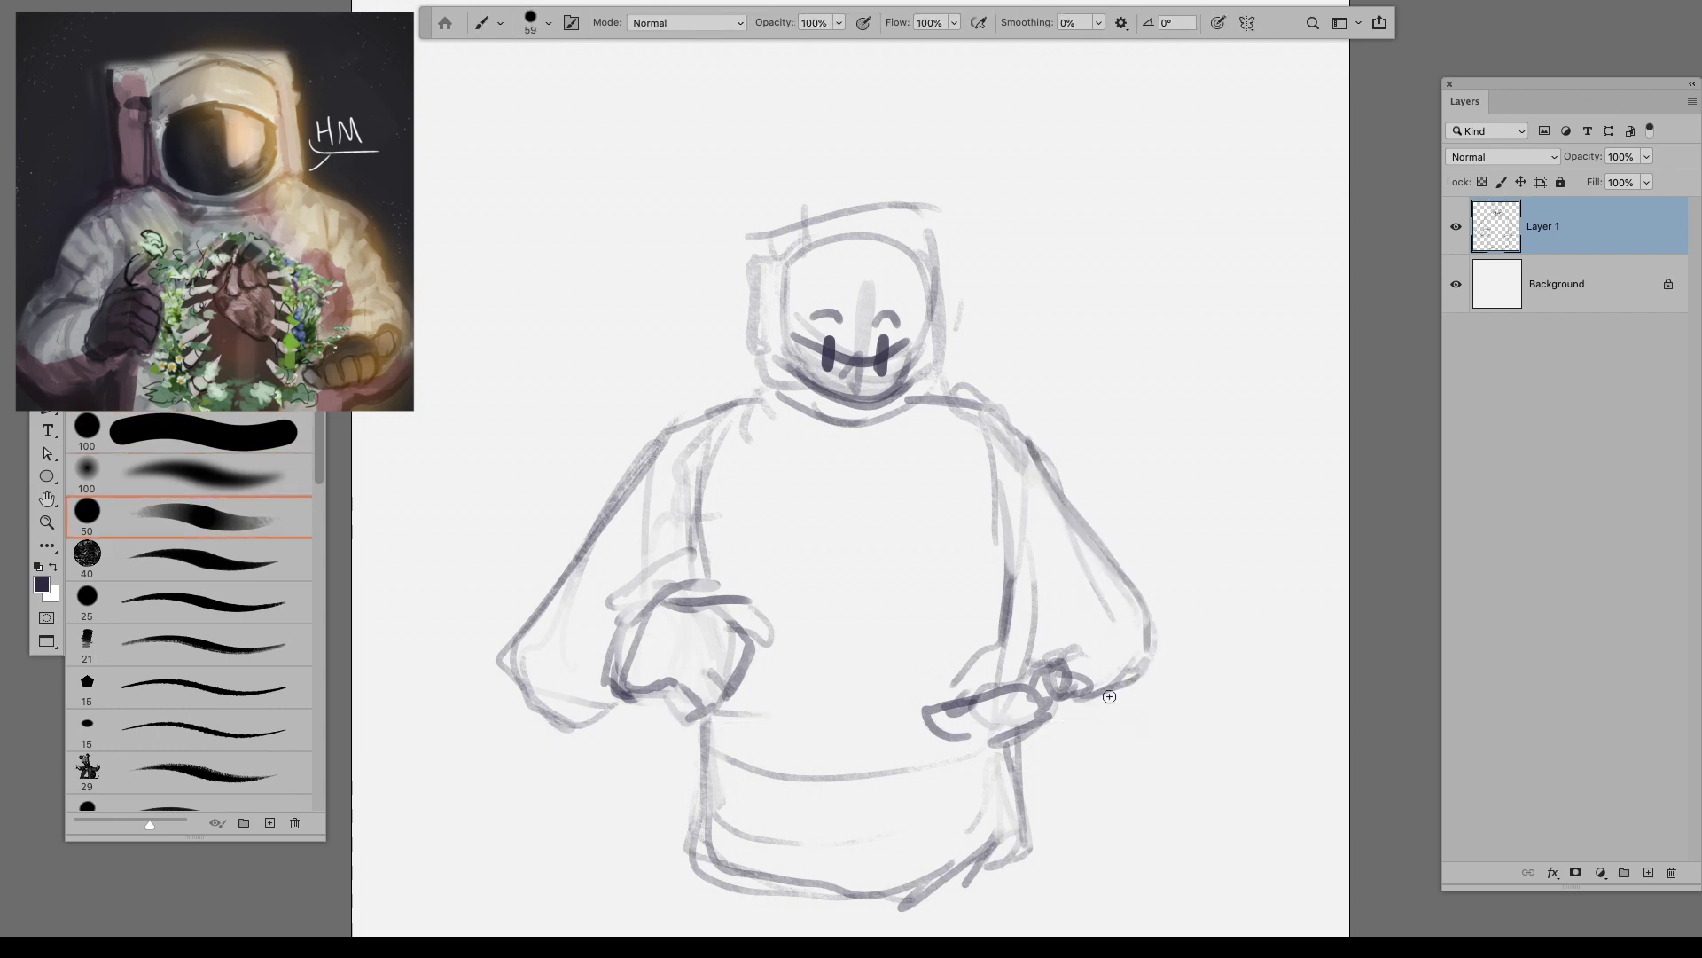
Step: Flip the canvas horizontally and redraw the left arm's outer contour, elbow and forearm underside
key("ctrl+shift+h")
key("e")
key("b")
left_click_drag(634, 465, 518, 714)
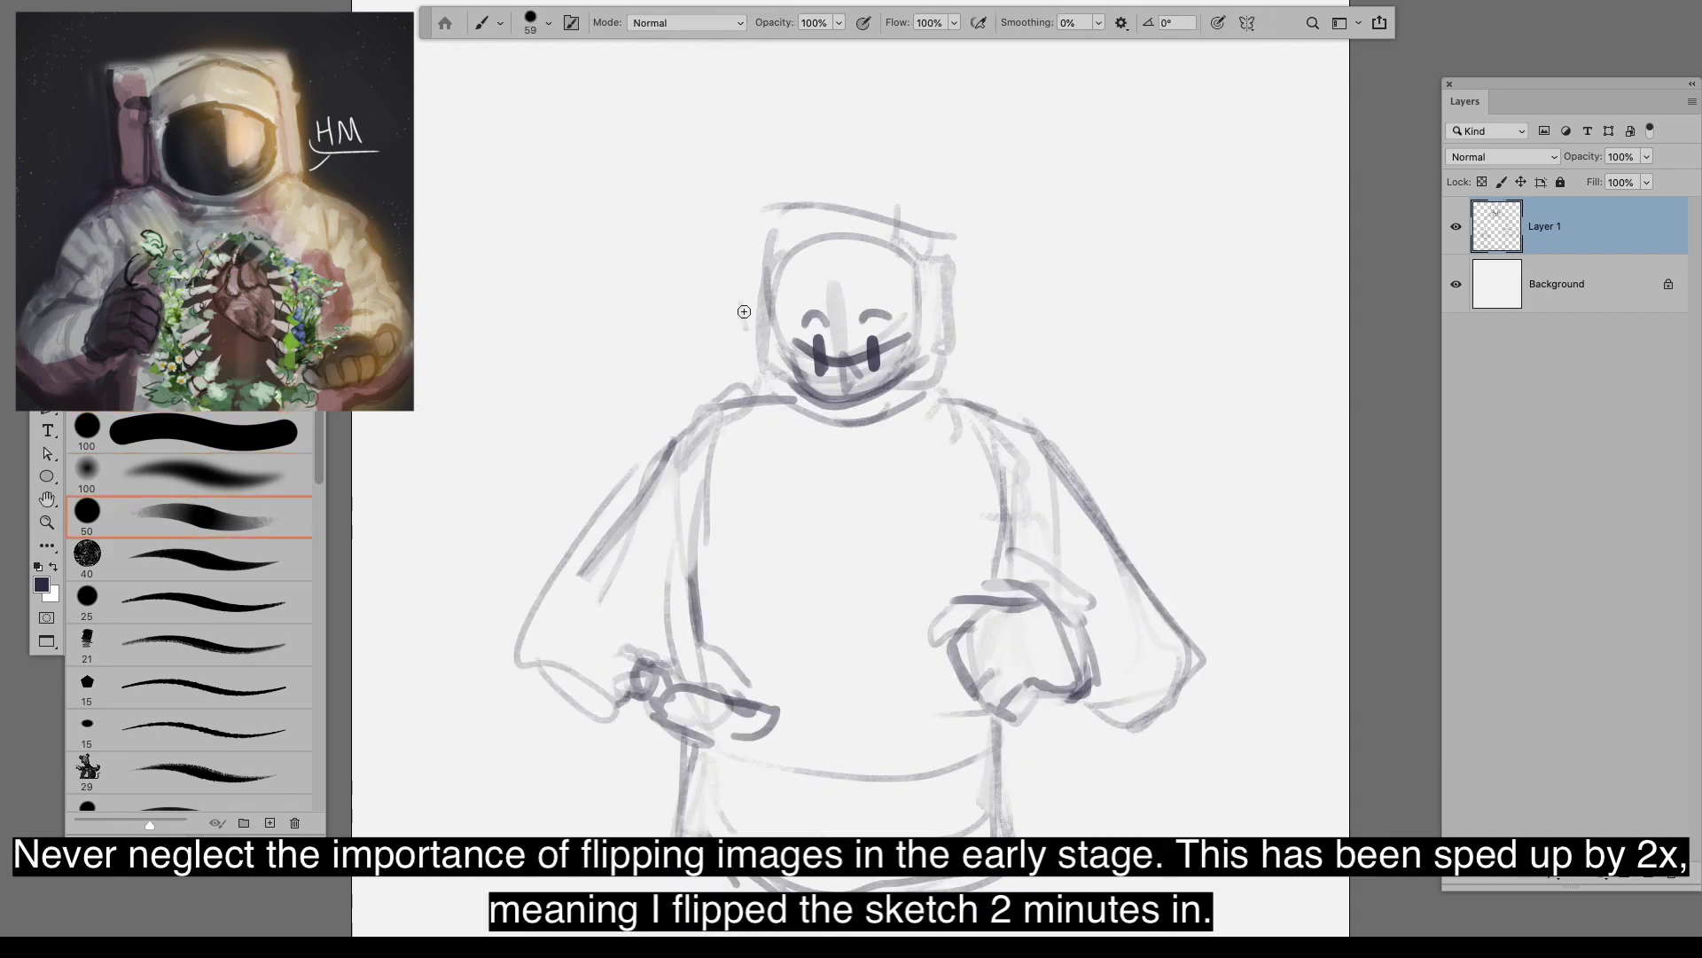
key("ctrl+z")
mouse_move(696, 417)
left_mouse_down()
mouse_move(517, 644)
mouse_move(514, 682)
left_mouse_up()
left_click_drag(514, 625, 577, 736)
left_click_drag(532, 661, 652, 708)
Step: Redraw the shoulder lines on both sides and join them with a curved collar beneath the helmet
key("e")
key("b")
mouse_move(790, 401)
left_mouse_down()
mouse_move(885, 429)
mouse_move(747, 404)
mouse_move(683, 419)
left_mouse_up()
key("ctrl+z")
key("e")
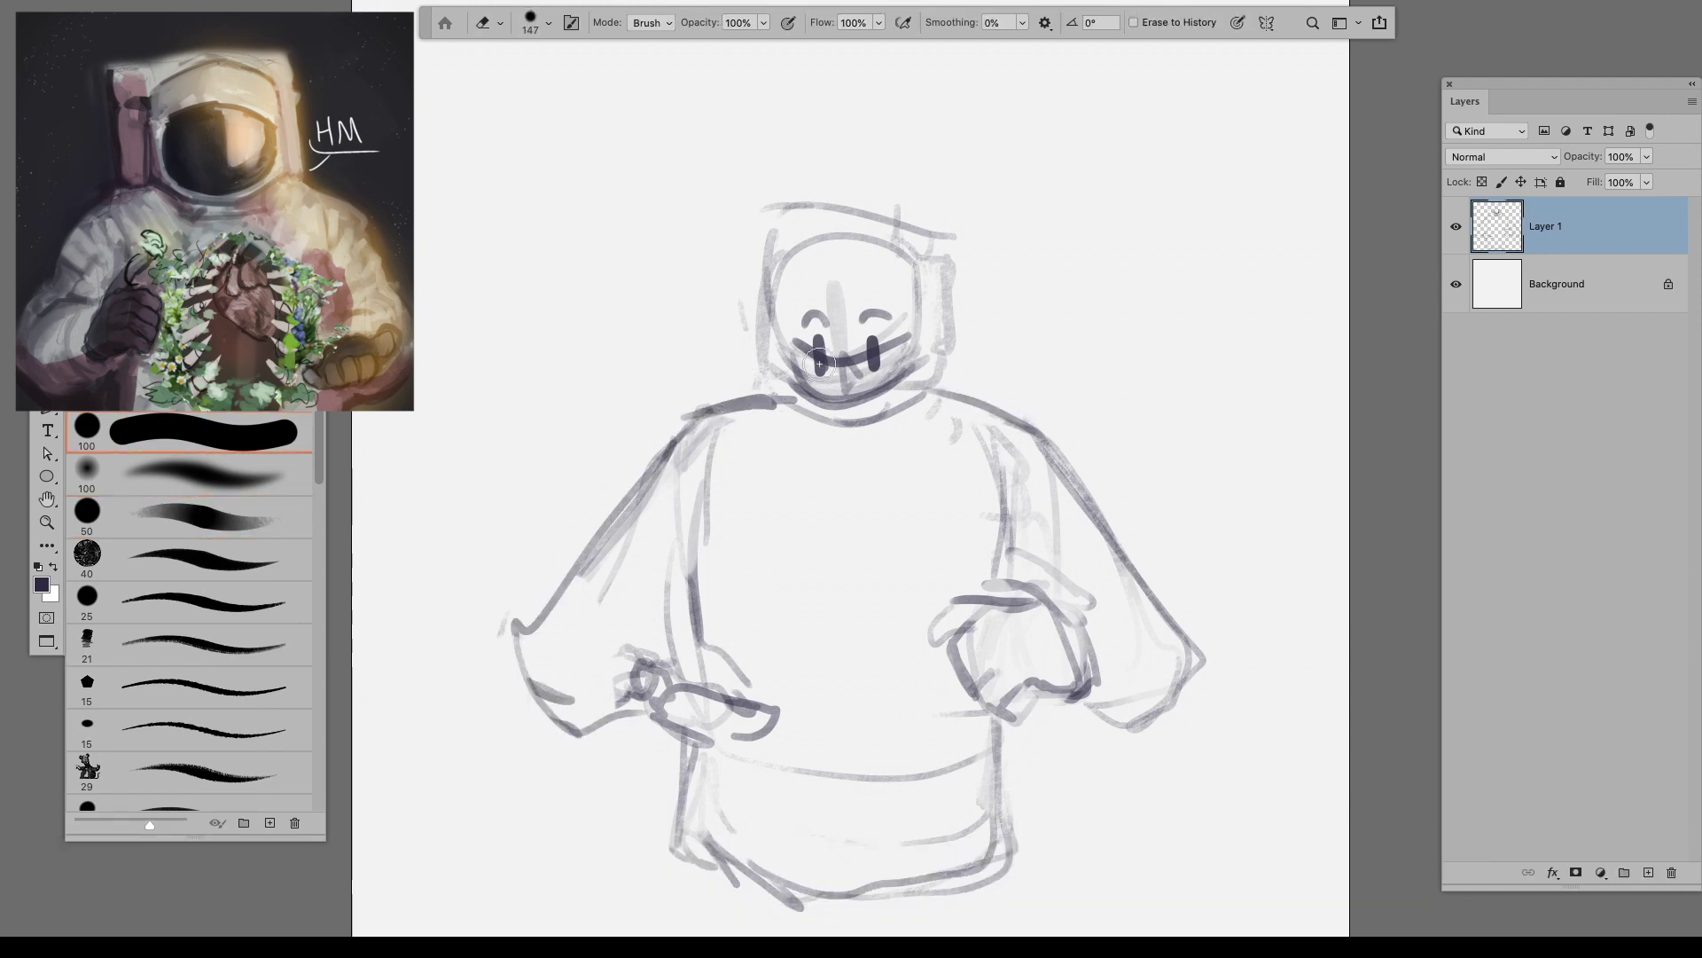
key("b")
left_click_drag(1036, 434, 781, 391)
key("e")
key("b")
Step: Lighten the helmet's left edge and redraw both outer sides of the helmet down to the collar
key("e")
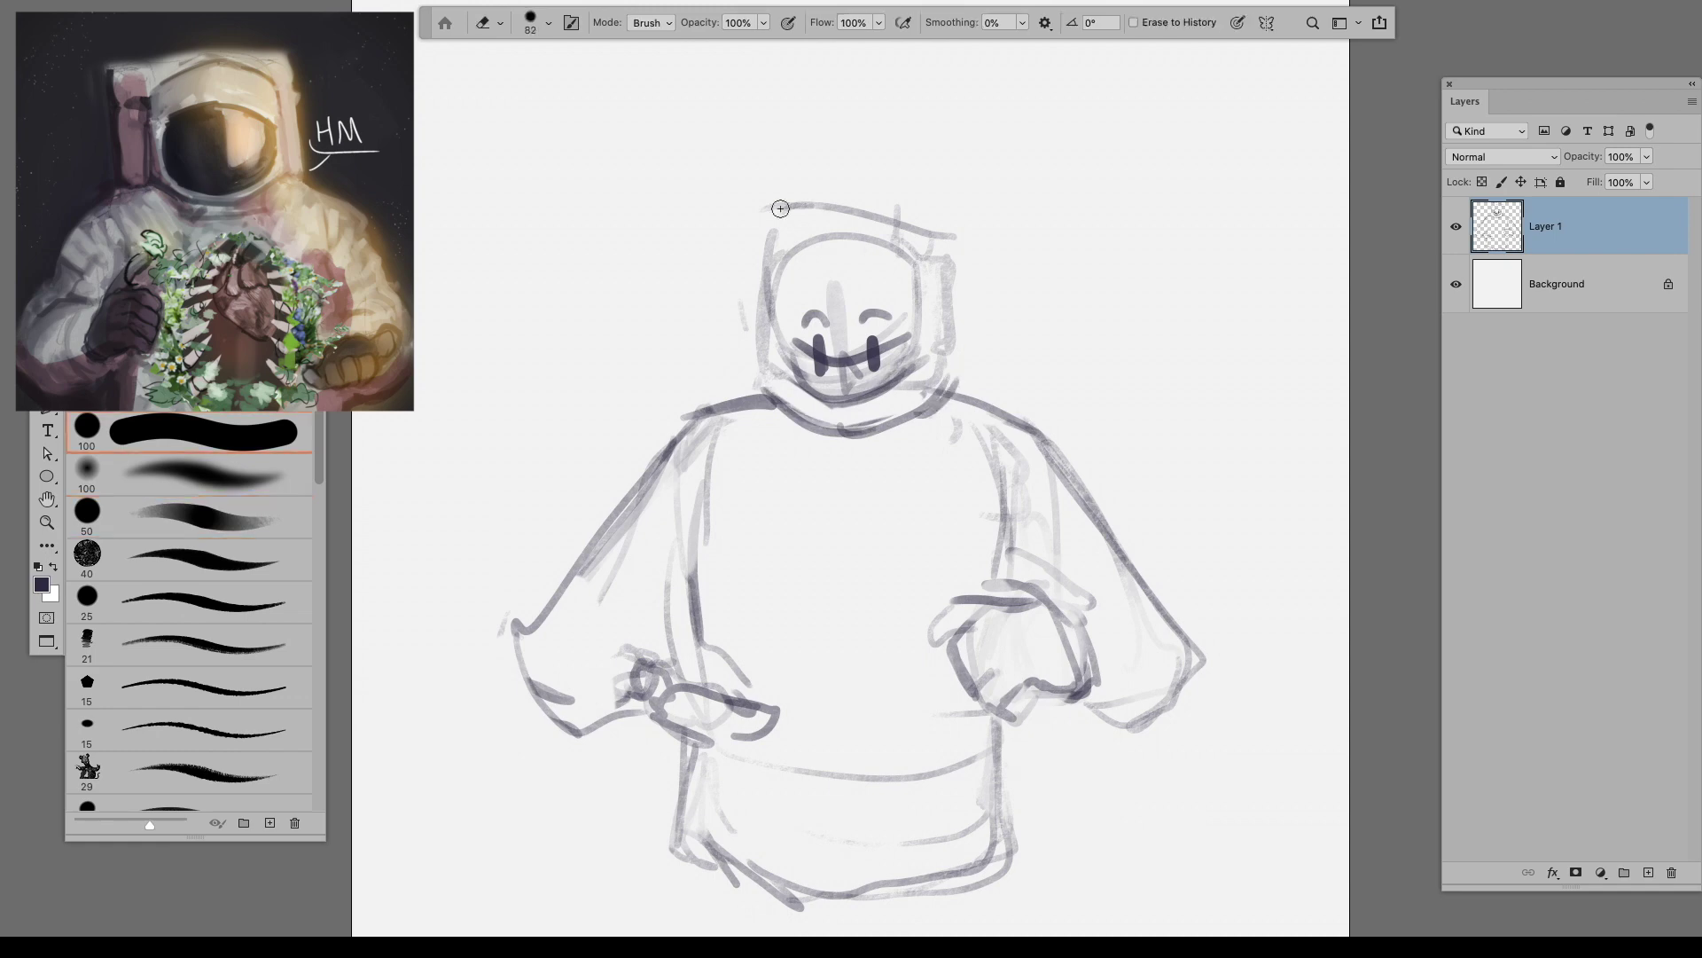
left_click_drag(769, 266, 763, 381)
key("b")
left_click_drag(773, 235, 758, 399)
key("e")
key("b")
left_click_drag(954, 261, 956, 403)
Step: Draw the visor opening's left and right edges and its curved bottom edge
left_click_drag(777, 259, 793, 372)
key("e")
key("b")
left_click_drag(923, 346, 921, 262)
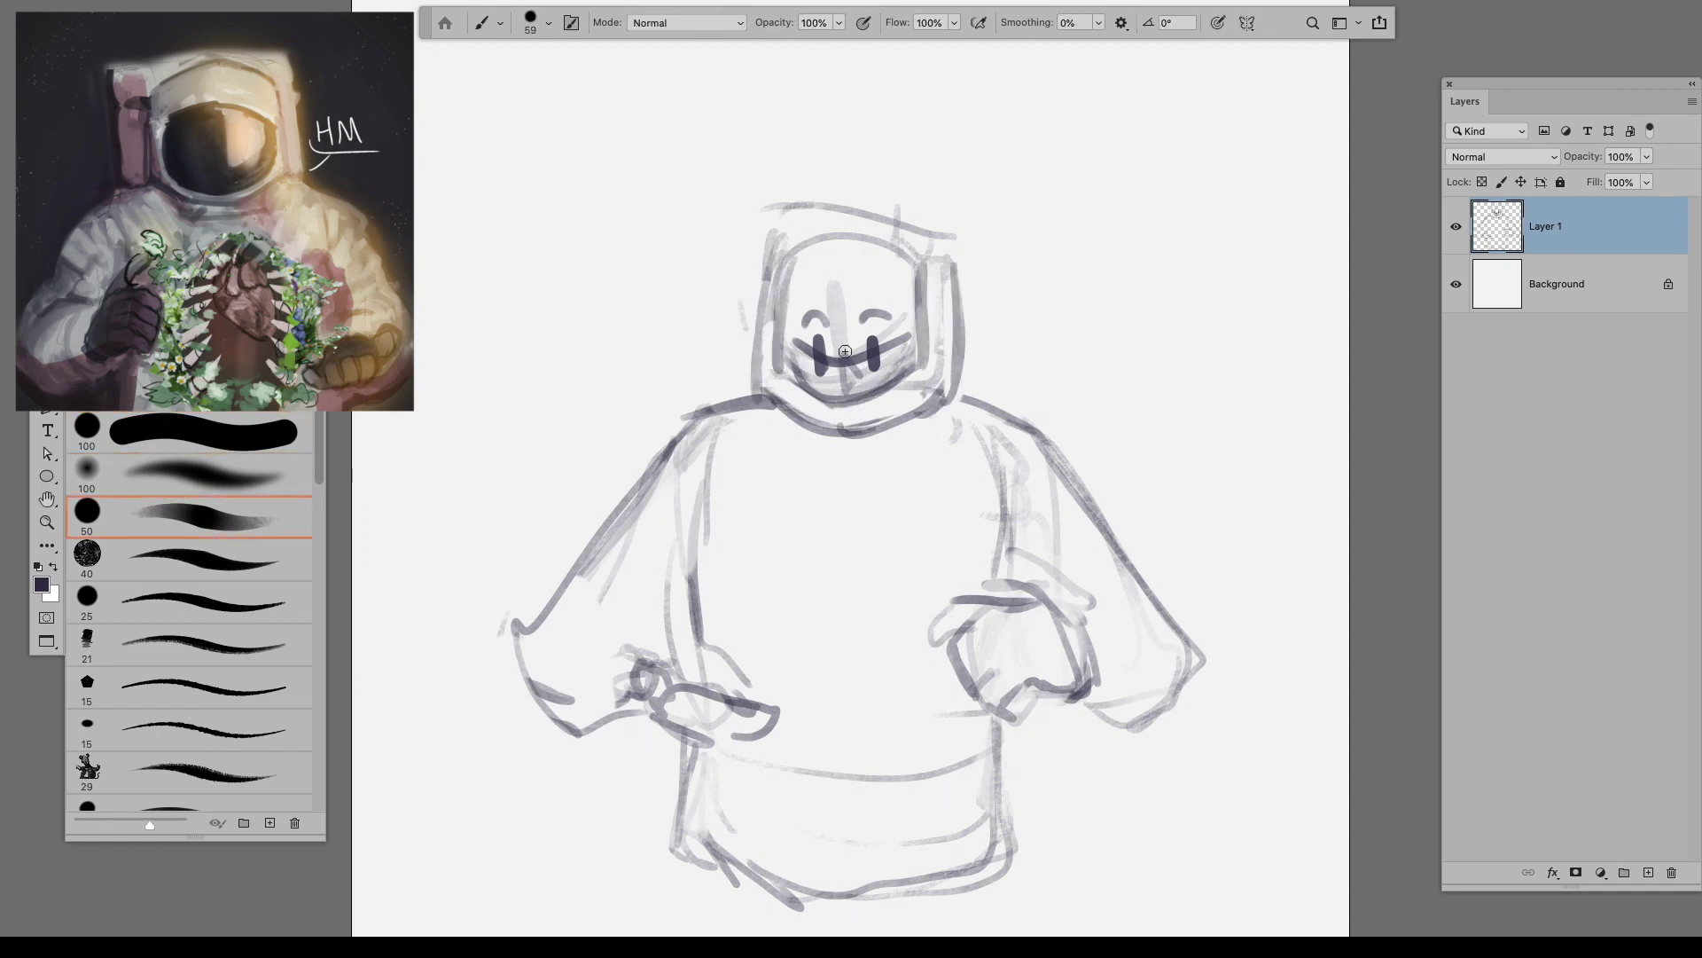
key("e")
key("b")
left_click_drag(789, 366, 926, 381)
Step: Partly erase the face inside the visor and redraw its eyebrows, cheek marks and smaller mouth
key("Tab")
key("Tab")
key("e")
key("b")
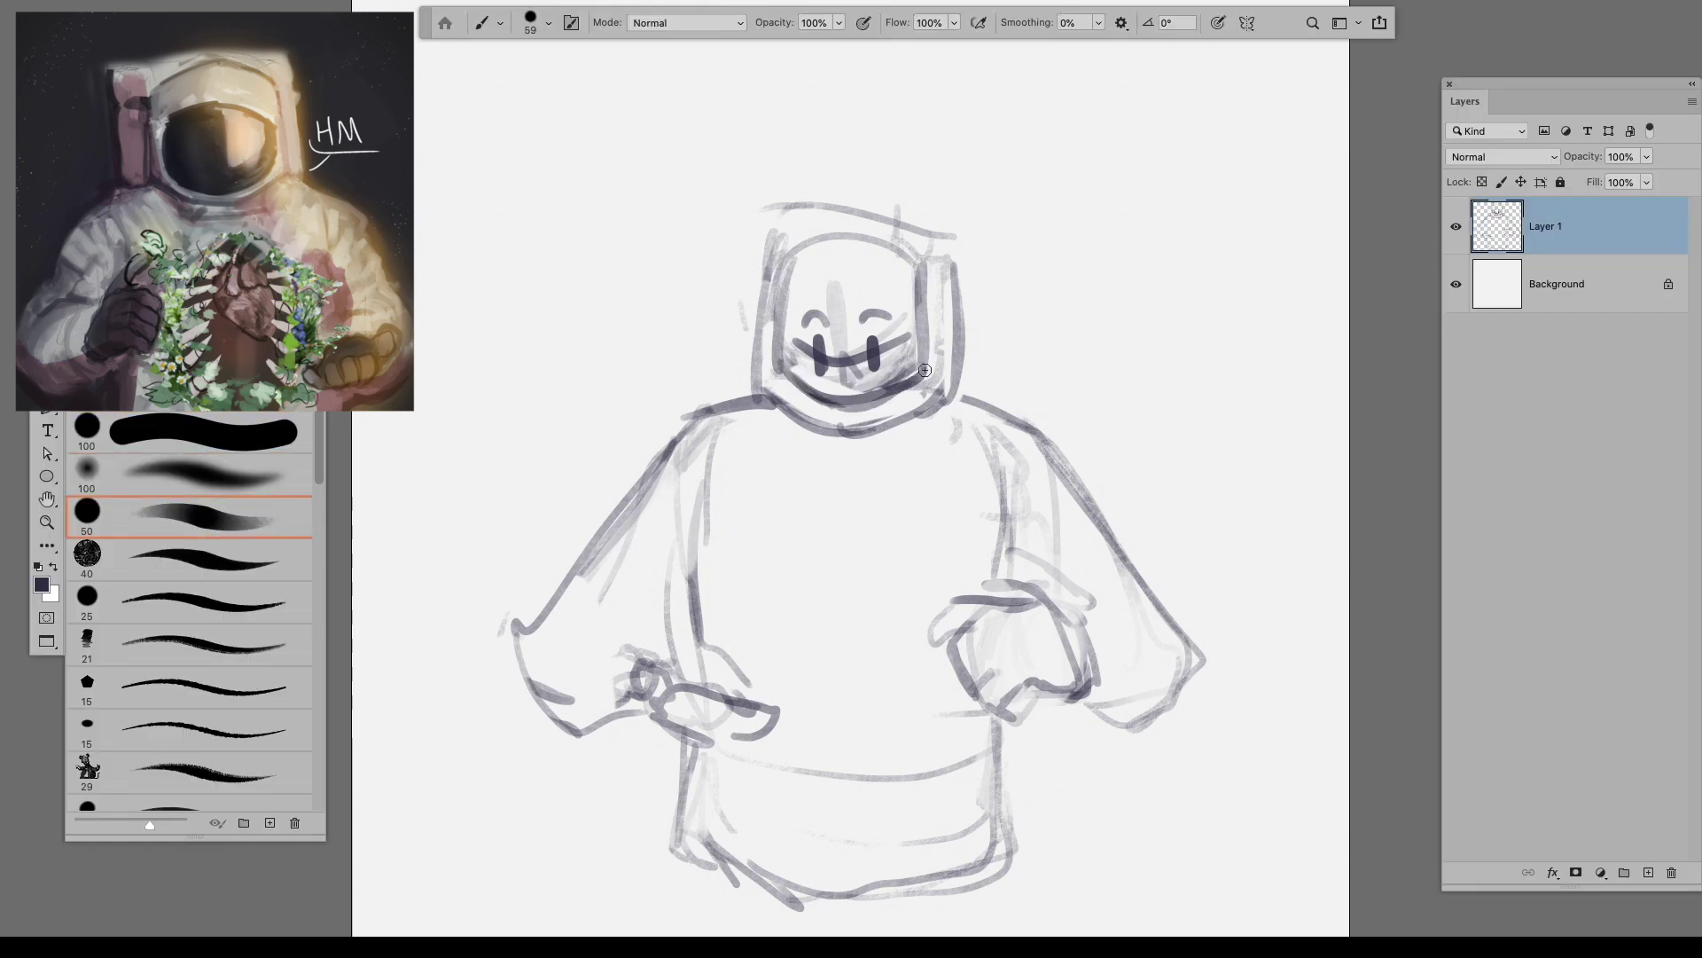
key("e")
key("b")
key("e")
mouse_move(803, 317)
left_mouse_down()
mouse_move(840, 316)
mouse_move(878, 381)
left_mouse_up()
key("b")
key("e")
key("b")
key("e")
key("b")
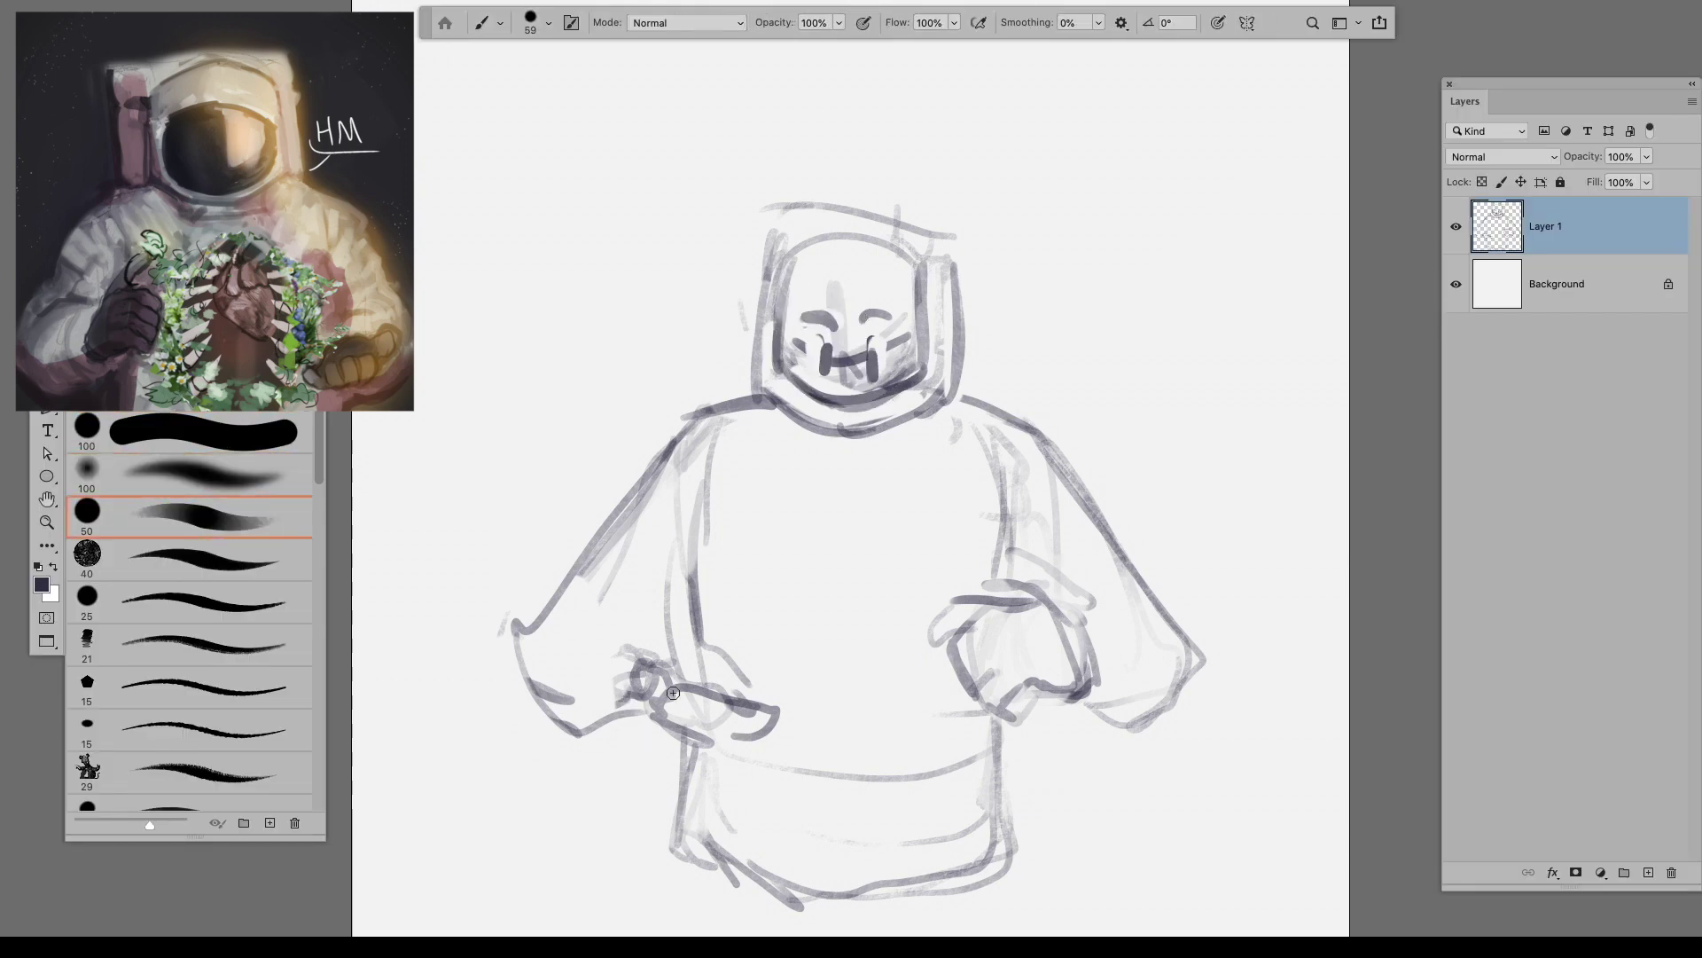
Step: Clean up and redraw the helmet's sides and top edge, and strengthen the torso line below the left shoulder
key("e")
key("b")
left_click_drag(776, 250, 770, 389)
key("e")
mouse_move(957, 258)
left_mouse_down()
mouse_move(956, 389)
mouse_move(931, 386)
left_mouse_up()
key("b")
key("e")
left_click_drag(802, 206, 939, 234)
key("b")
key("e")
key("b")
left_click_drag(706, 416, 686, 556)
Step: Lasso the helmet, adjust its placement with Free Transform, and deselect it
key("l")
mouse_move(683, 328)
left_mouse_down()
mouse_move(928, 266)
mouse_move(976, 392)
left_mouse_up()
key("ctrl+t")
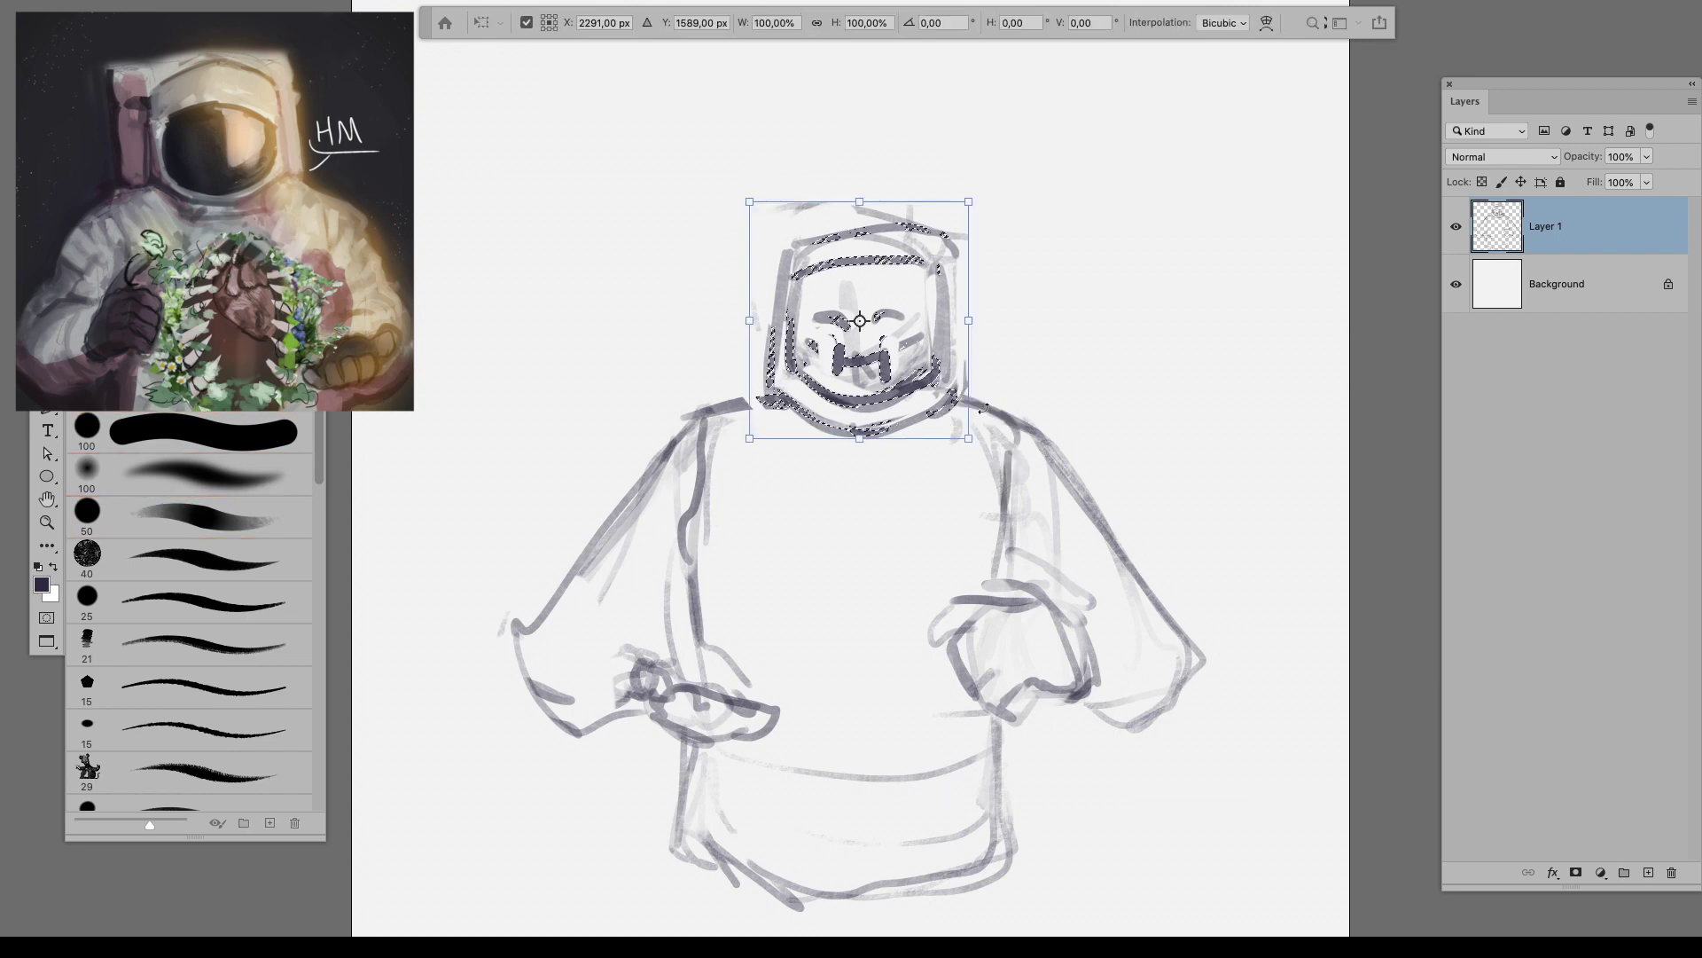
key("Return")
key("ctrl+d")
Step: Redraw the left hand's round thumb shape and fingers, and trim and round off the right elbow
key("e")
key("b")
left_click_drag(637, 670, 678, 696)
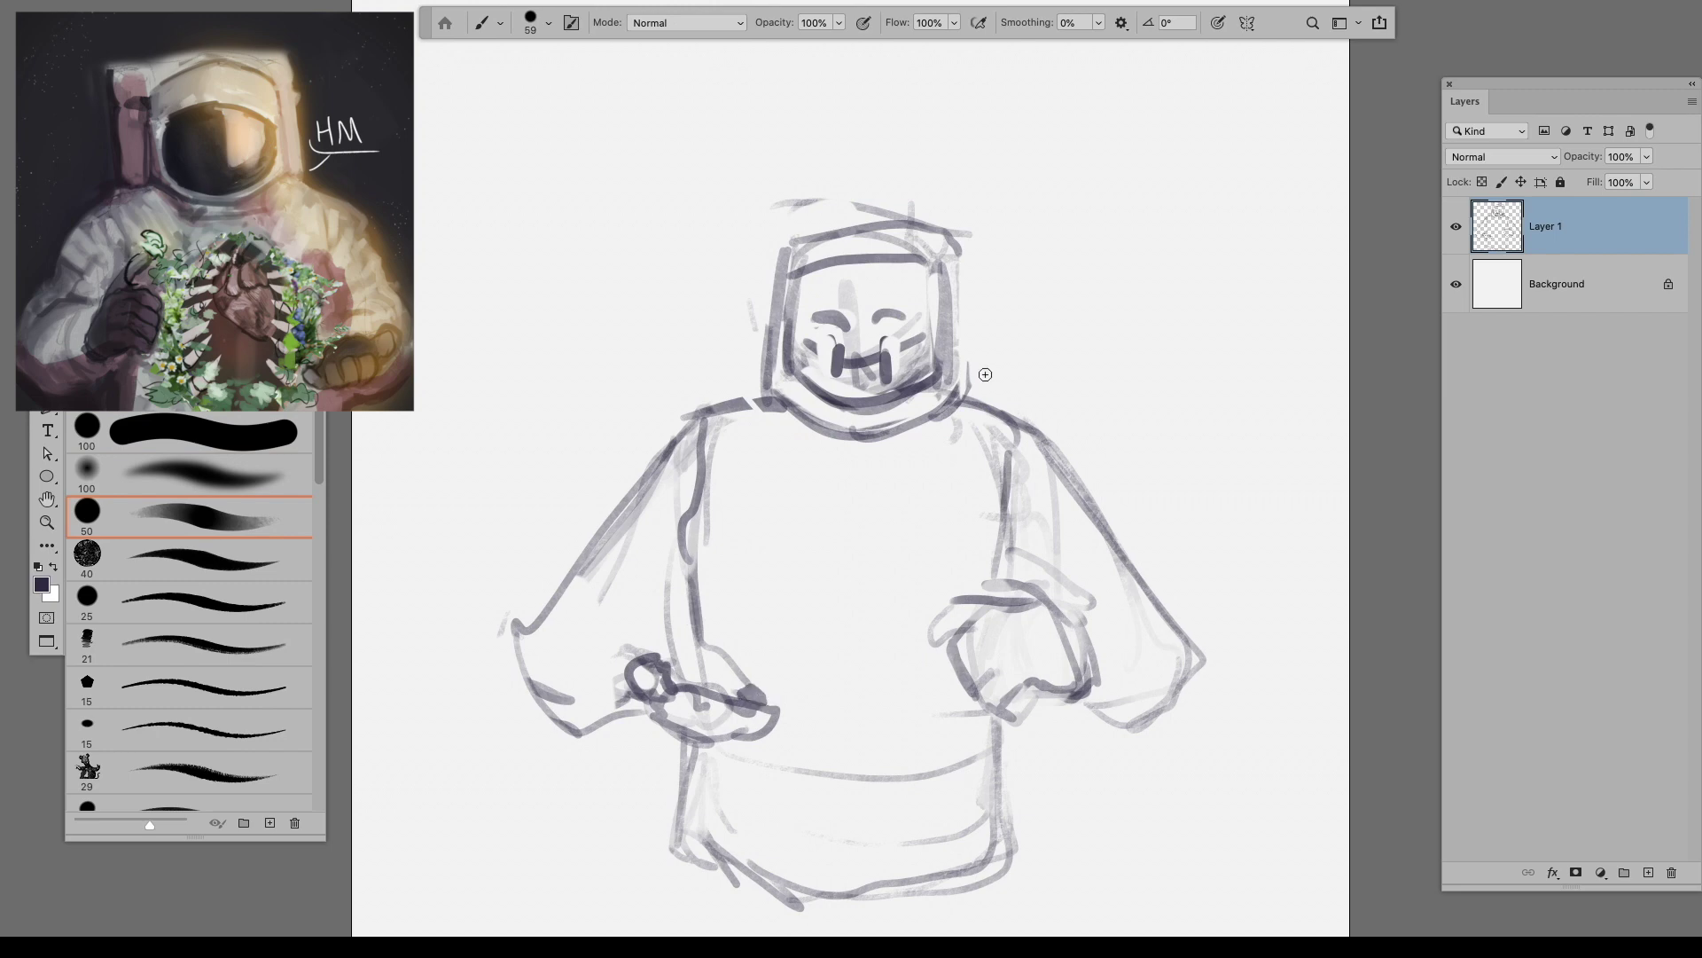
key("e")
left_click_drag(1112, 598, 1199, 660)
Step: Even out the right shoulder and the torso's left side against a temporarily shown grid
key("ctrl+apostrophe")
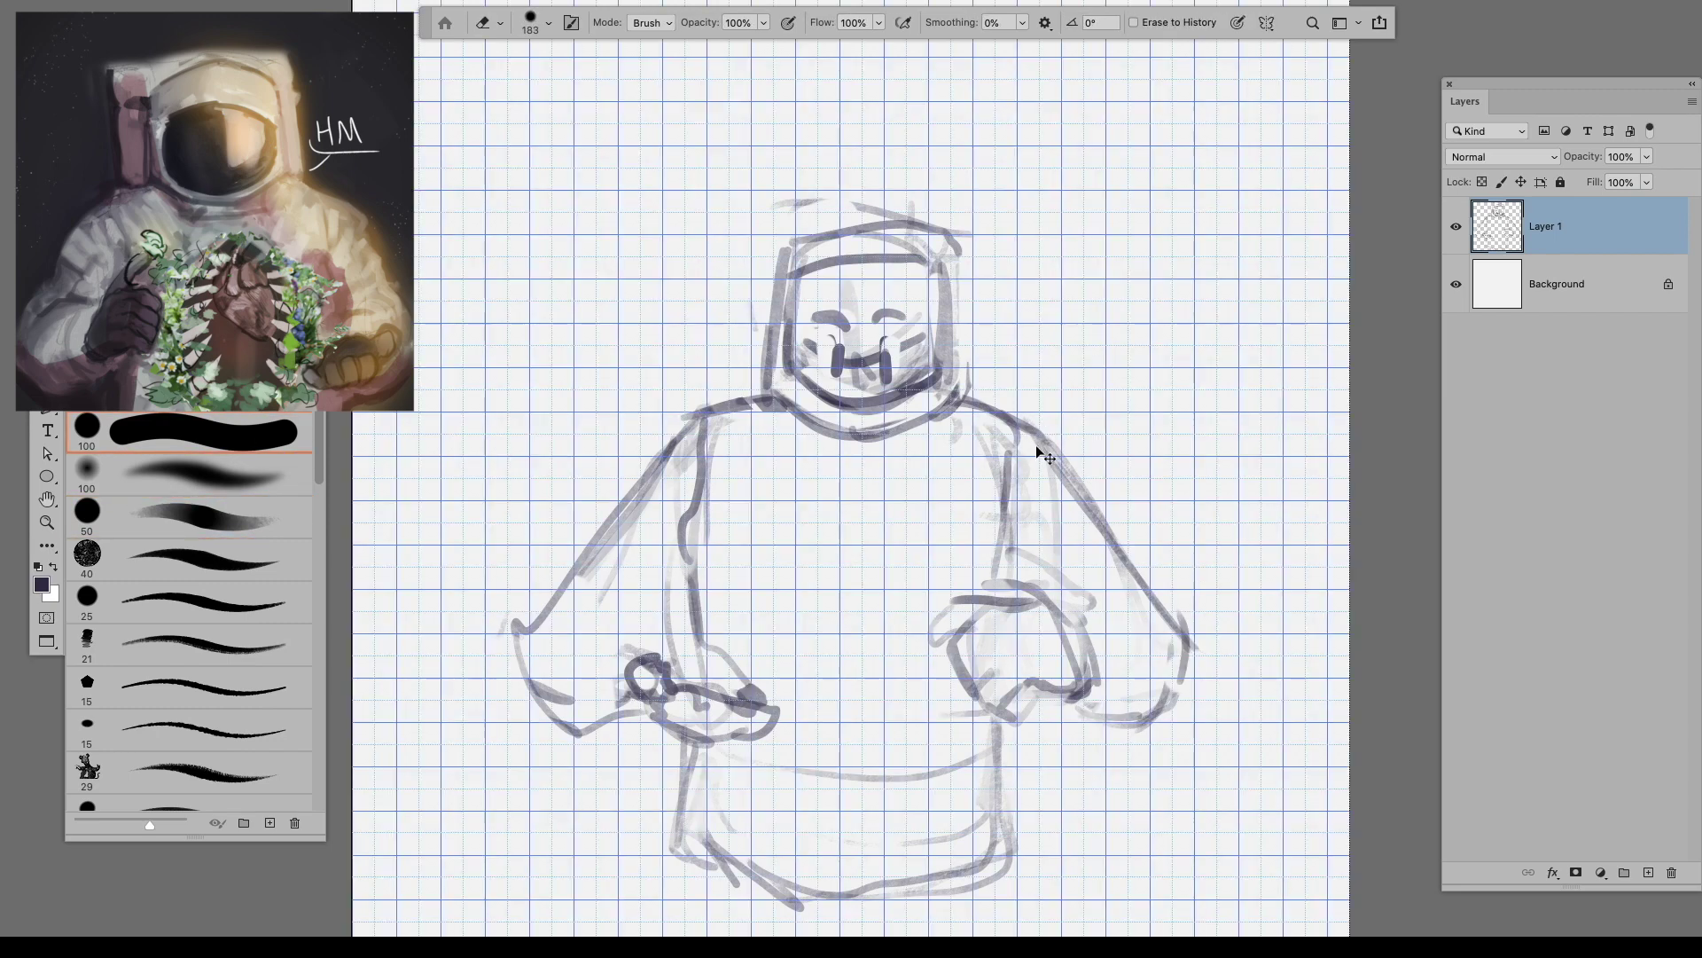
key("b")
key("e")
left_click_drag(1020, 417, 1051, 466)
key("b")
left_click_drag(974, 403, 1069, 479)
key("e")
left_click_drag(705, 466, 692, 570)
key("b")
left_click_drag(701, 418, 696, 609)
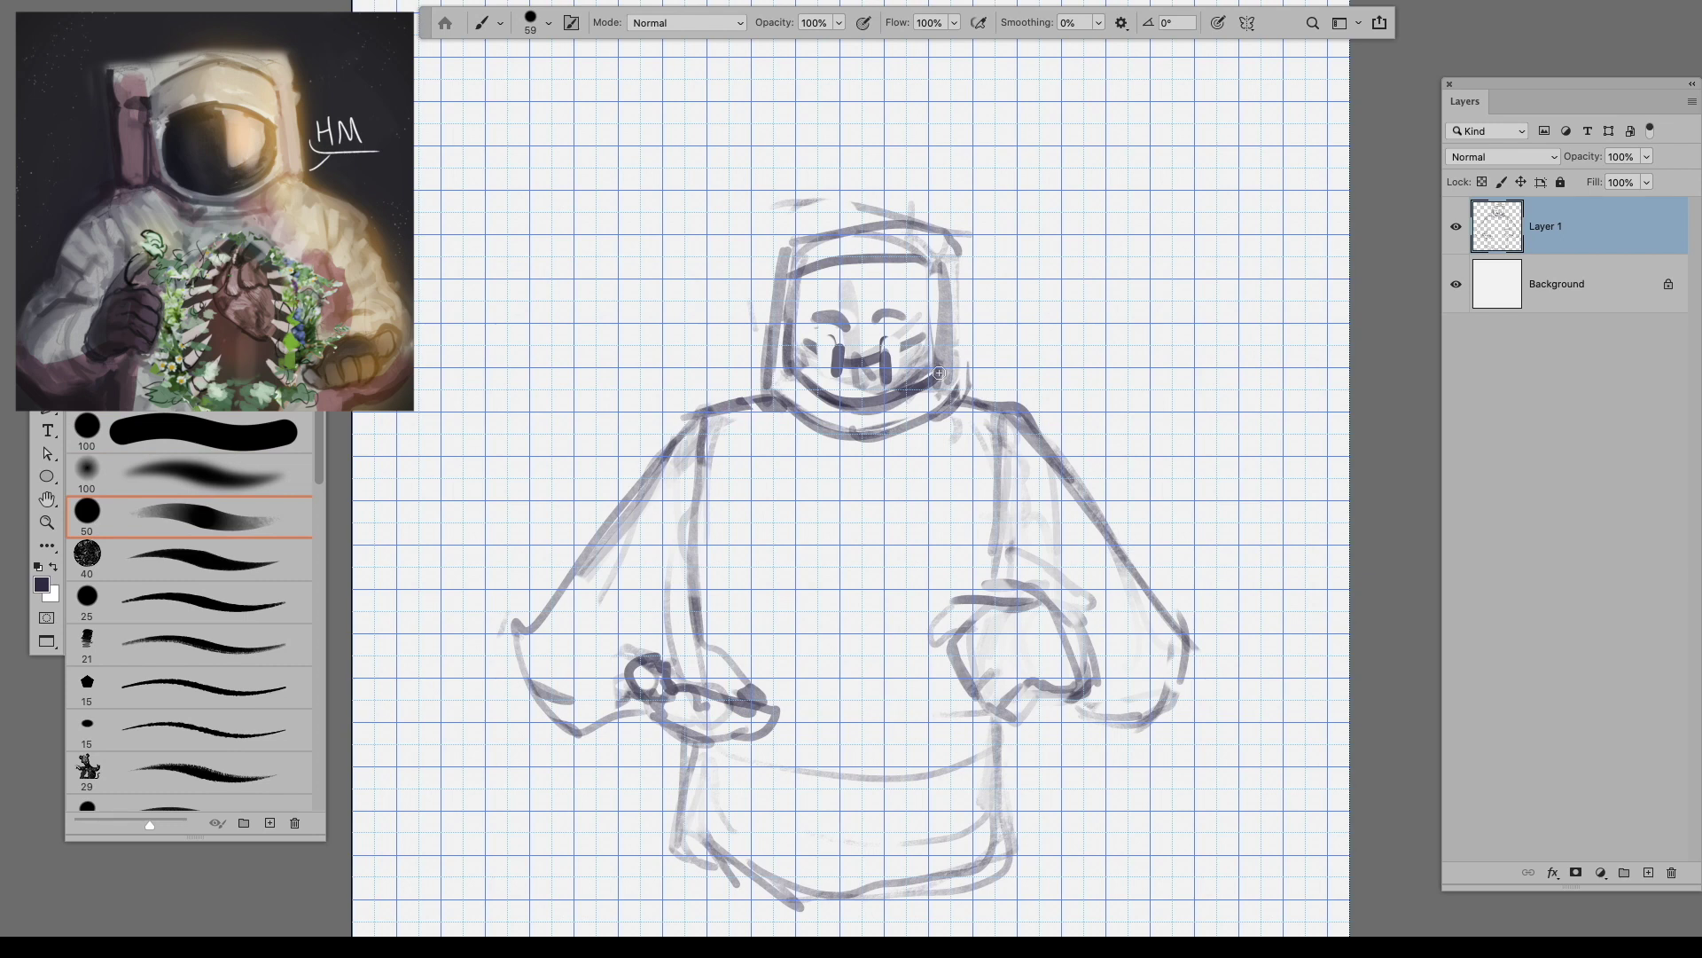
key("super+apostrophe")
Step: Sketch the stepped upper part of a control unit on the chest, erasing and redrawing its edges
left_click_drag(793, 463, 938, 537)
key("e")
key("b")
left_click_drag(812, 463, 942, 468)
key("e")
mouse_move(936, 463)
left_mouse_down()
mouse_move(794, 465)
mouse_move(828, 513)
left_mouse_up()
key("b")
key("e")
key("b")
Step: Draw the lower edge and slanting right side of the chest control unit
left_click_drag(929, 560, 792, 578)
key("e")
key("b")
left_click_drag(935, 449, 938, 568)
key("e")
key("b")
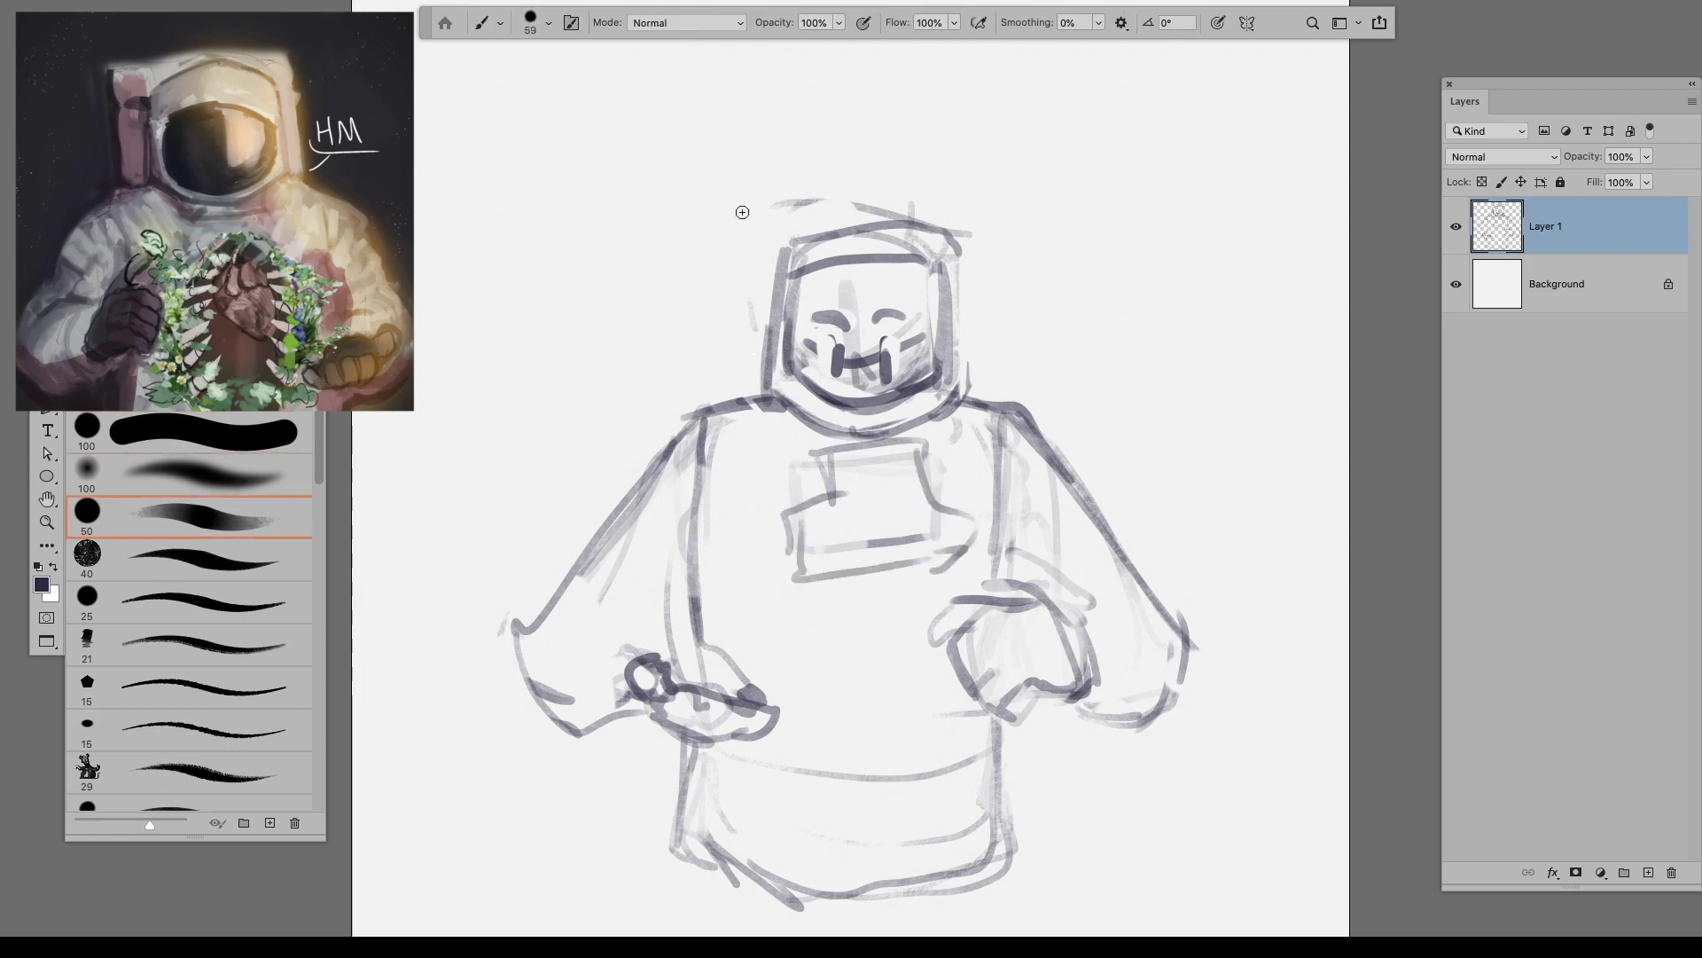
Step: Sketch the helmet's side contour and the rounded backpack outline rising behind both shoulders
left_click_drag(964, 250, 975, 326)
mouse_move(705, 412)
left_mouse_down()
mouse_move(708, 321)
mouse_move(740, 321)
left_mouse_up()
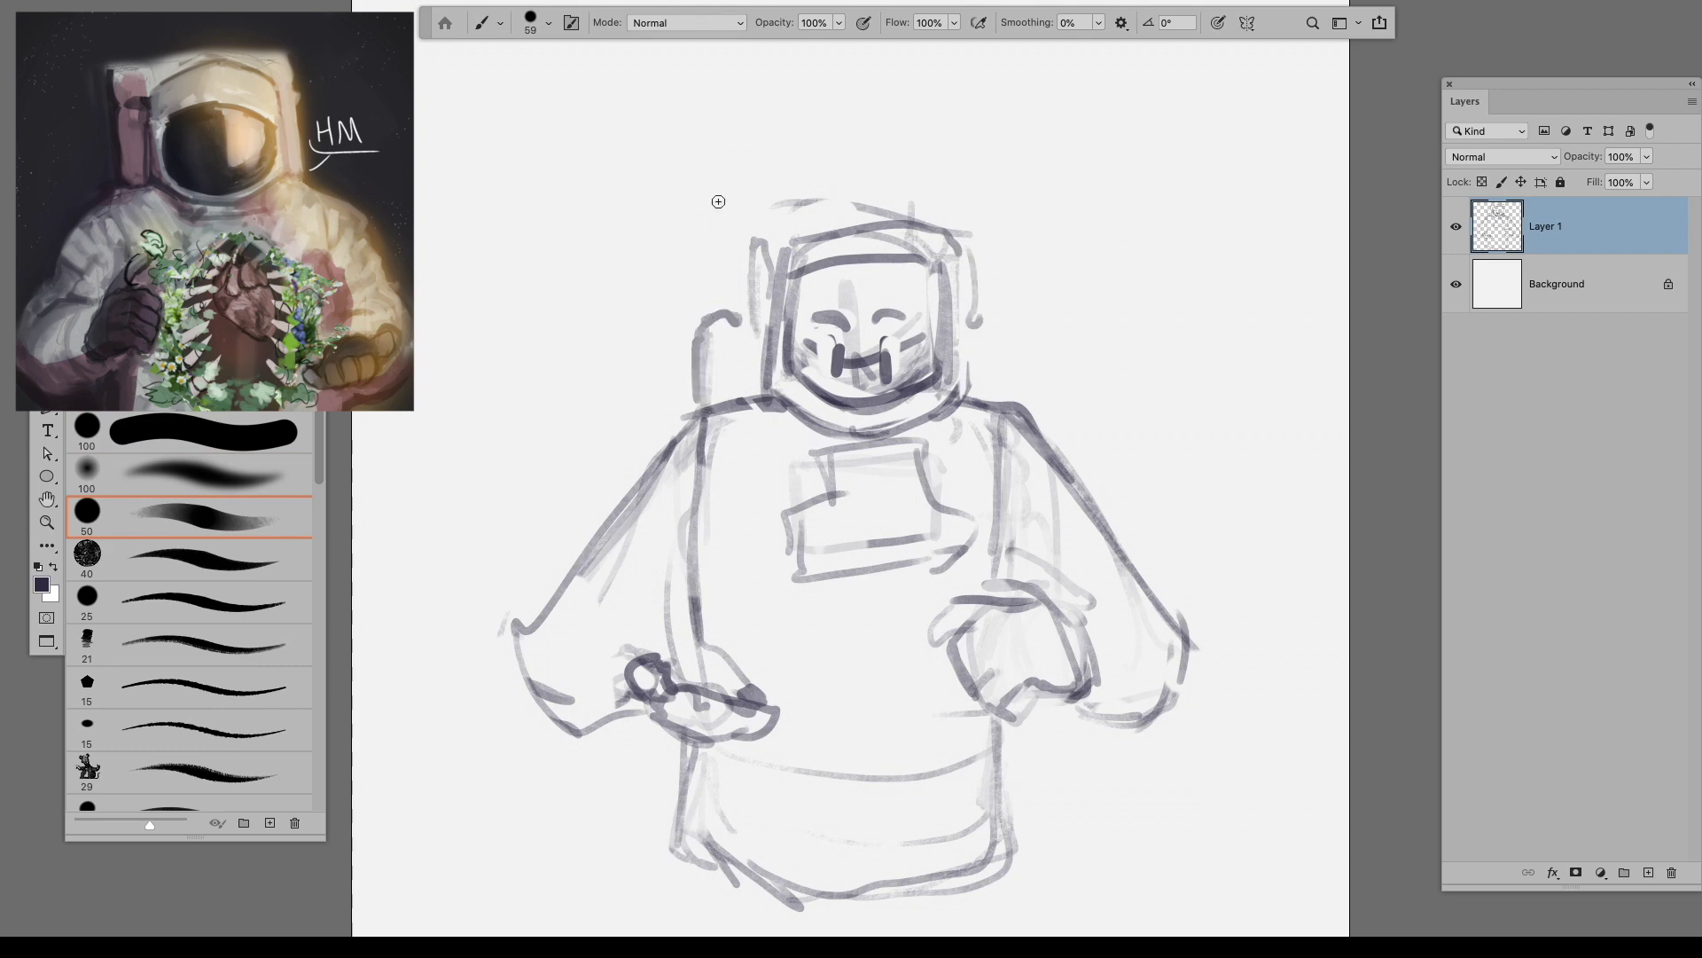
key("ctrl+z")
left_click_drag(683, 413, 731, 293)
left_click_drag(980, 302, 1023, 425)
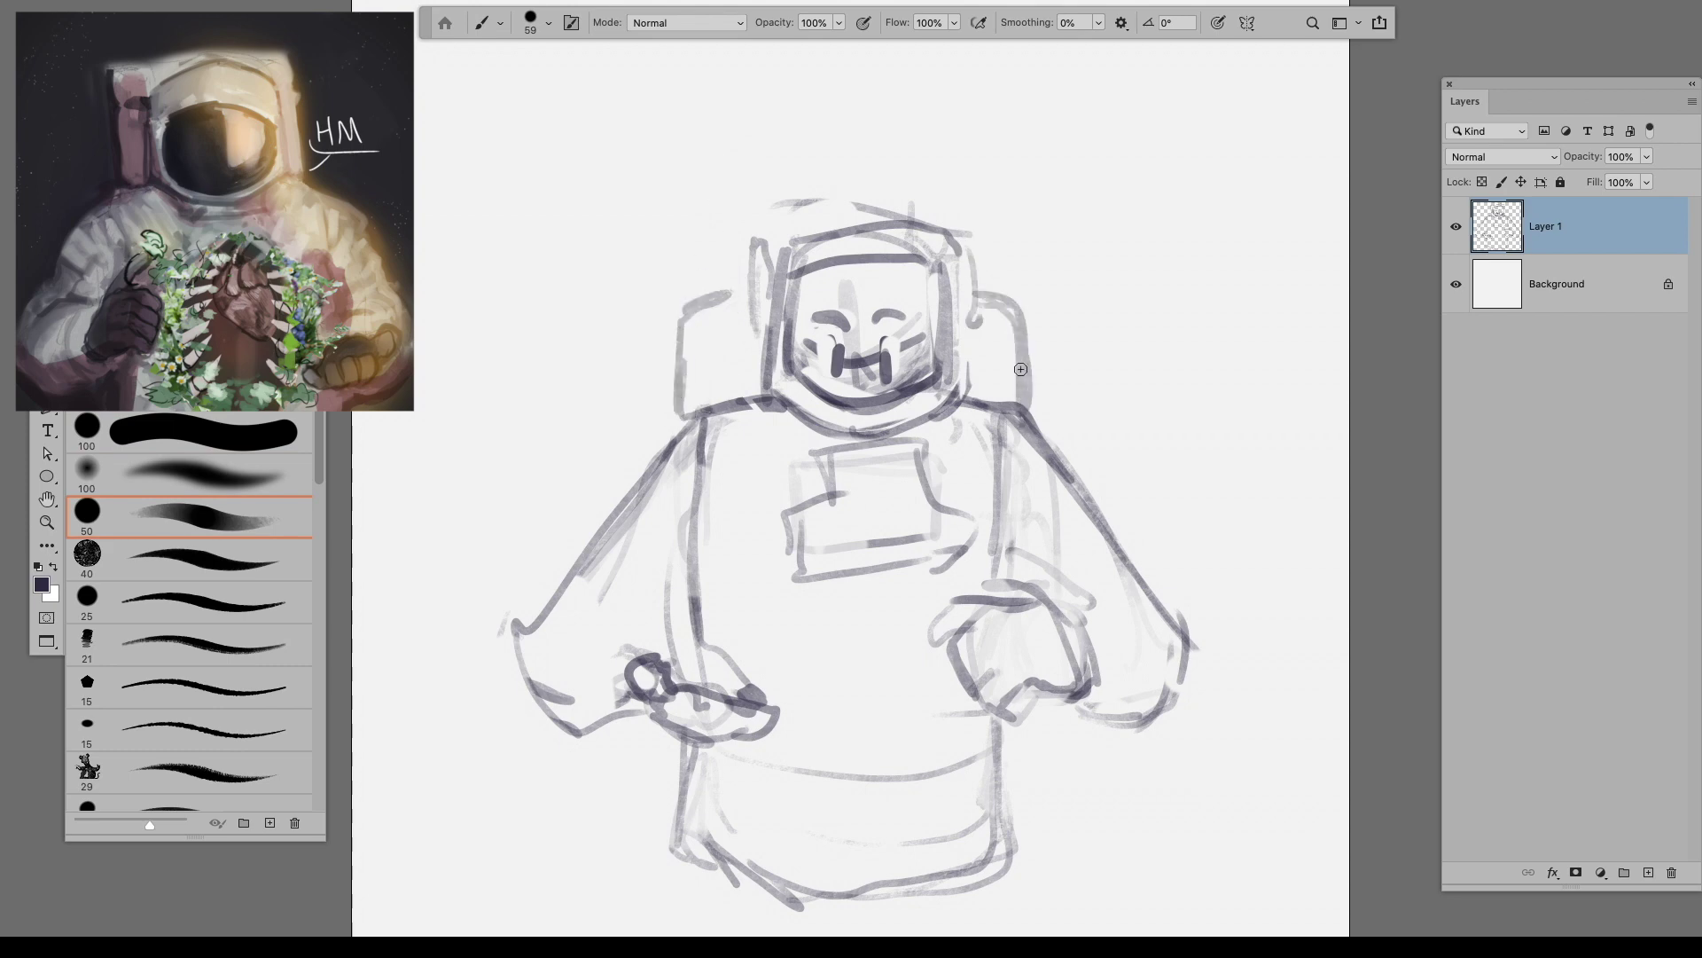
left_click_drag(663, 432, 687, 296)
left_click_drag(637, 609, 705, 614)
key("ctrl+z")
left_click_drag(592, 622, 720, 652)
key("ctrl+z")
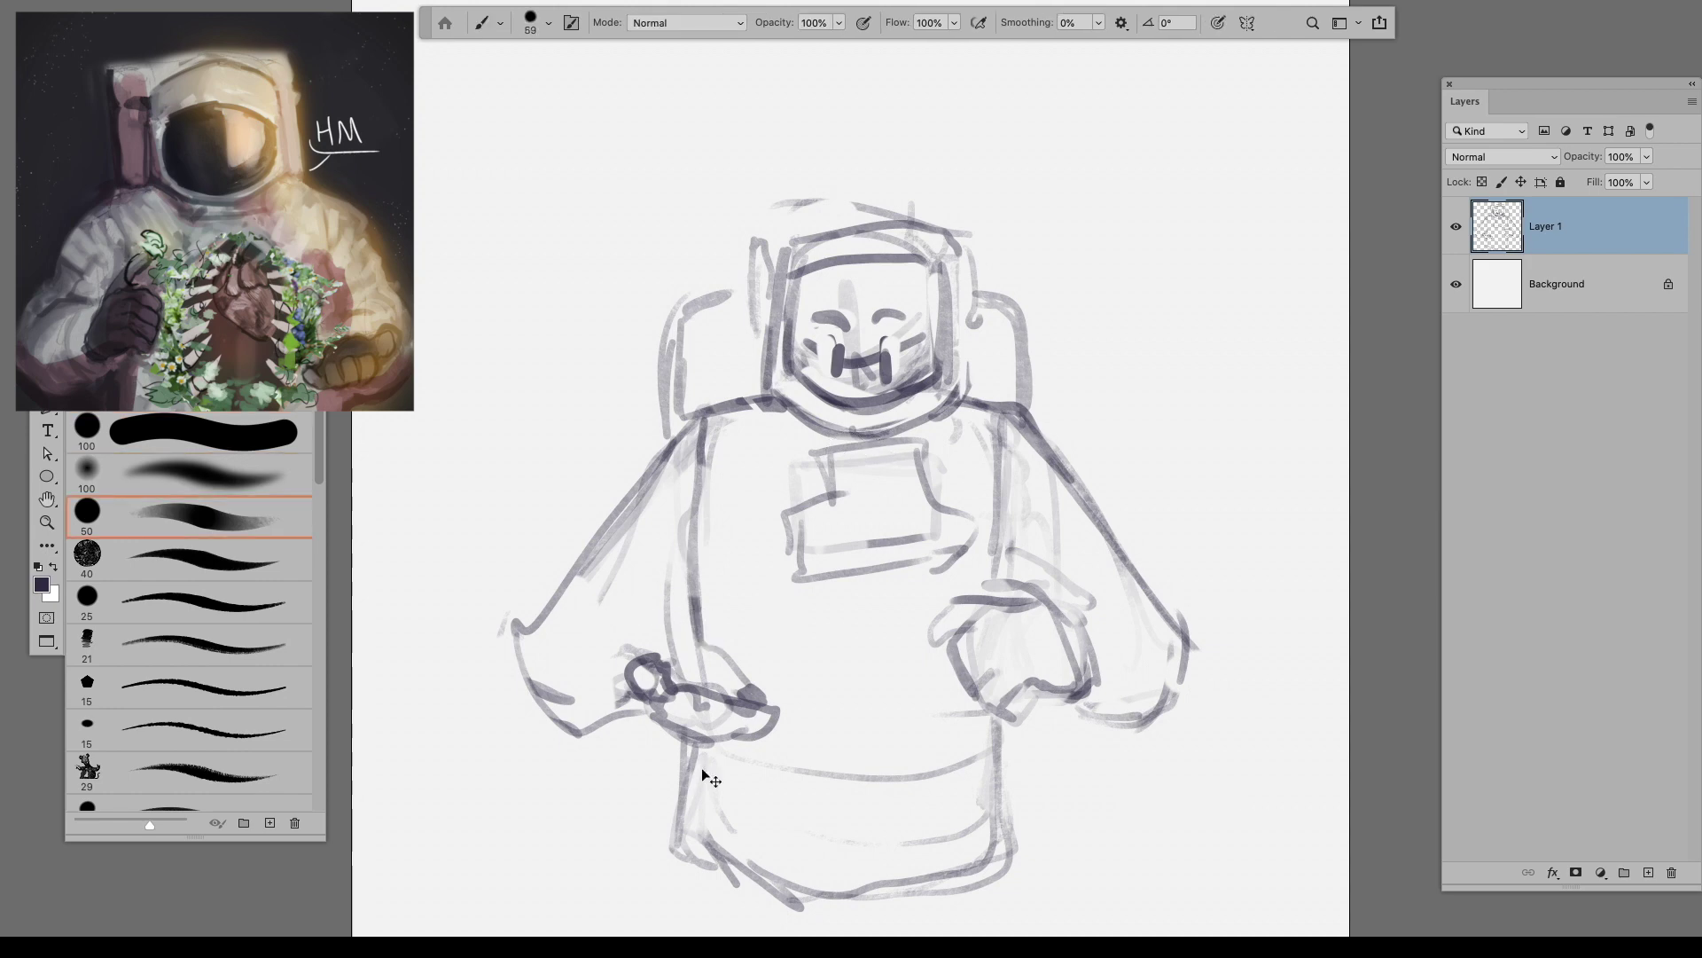
Step: Flip the canvas back horizontally and switch to the Eraser
key("ctrl+shift+h")
key("e")
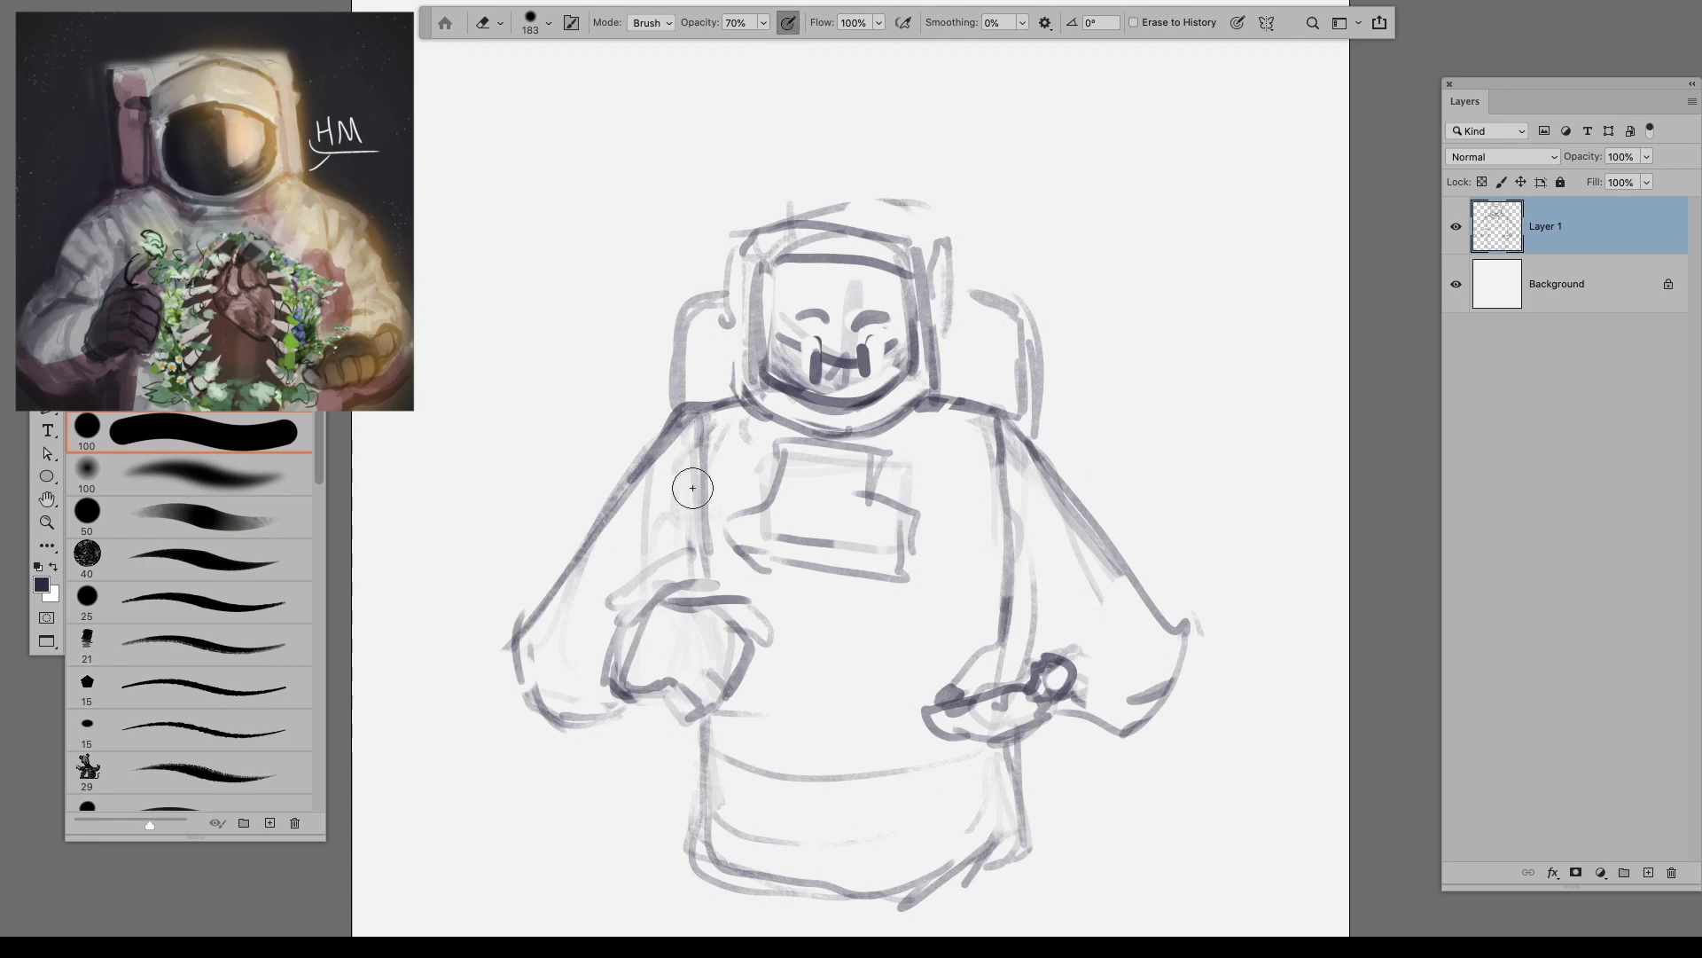
Step: Try redrawing the sleeve seam along the left side of the astronaut's chest with the Brush
key("b")
left_click_drag(688, 428, 705, 550)
key("ctrl+z")
left_click_drag(688, 448, 704, 568)
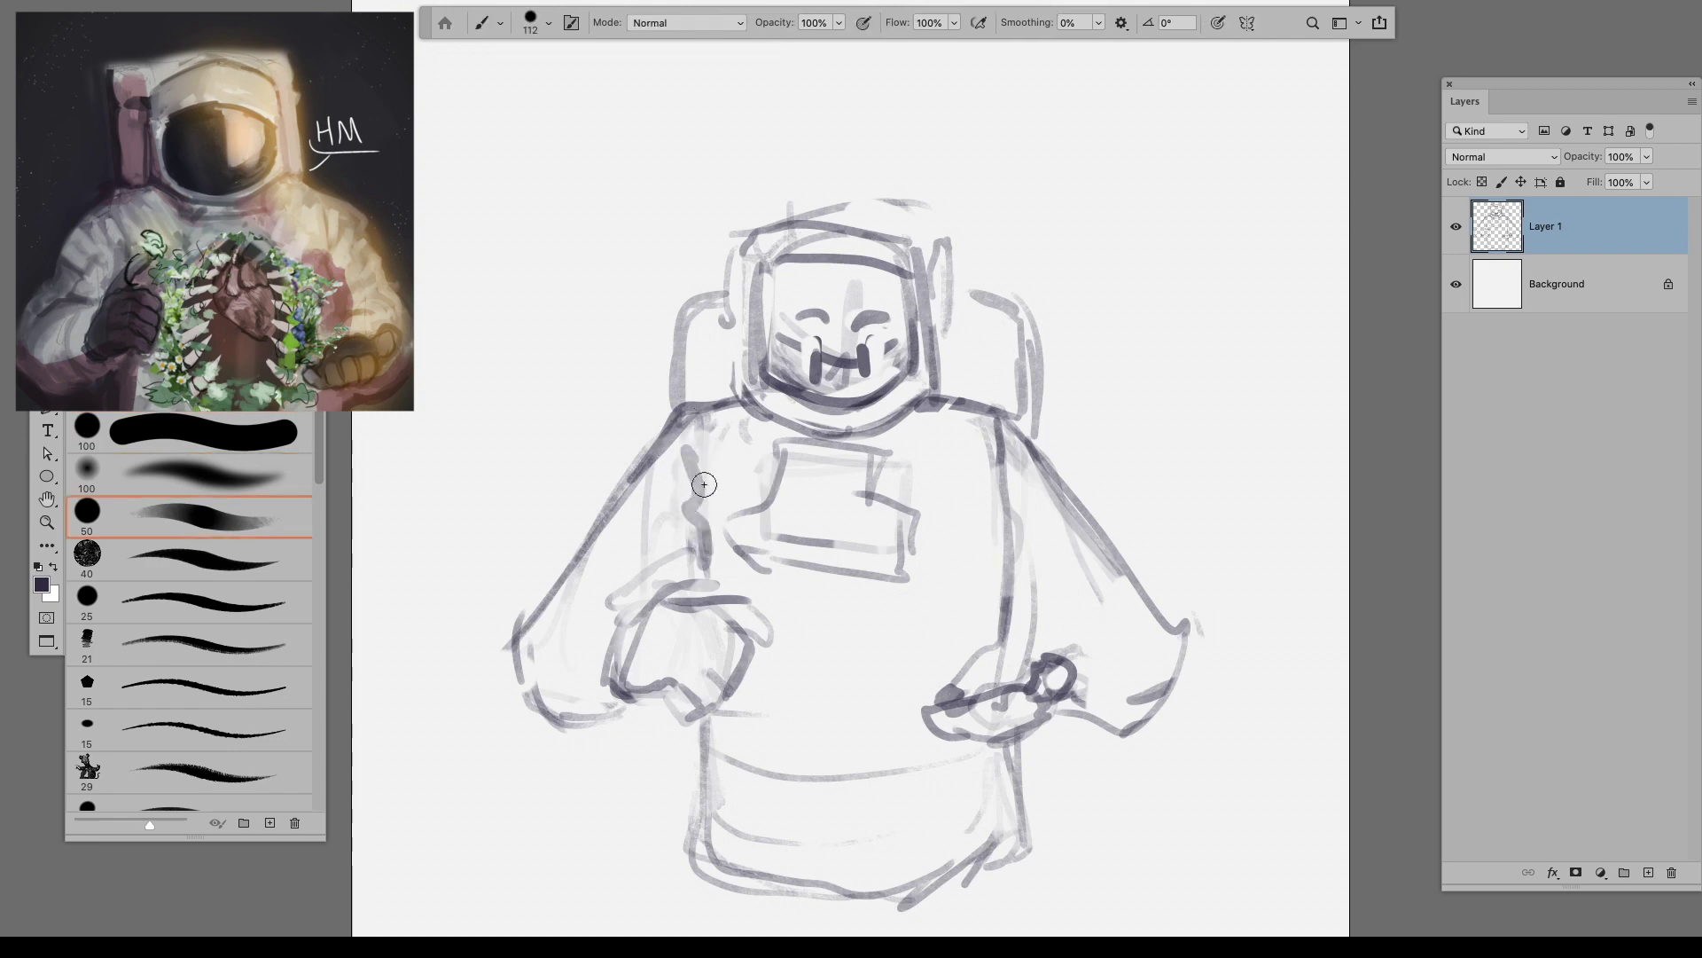
key("ctrl+z")
Step: Erase and redraw the suit seam running down the right side of the chest
key("e")
left_click_drag(981, 535, 1018, 524)
key("b")
mouse_move(1000, 599)
left_mouse_down()
mouse_move(983, 475)
mouse_move(945, 401)
left_mouse_up()
key("e")
Step: Lasso the helmet, shift it slightly toward the right, and deselect it
key("l")
mouse_move(745, 401)
left_mouse_down()
mouse_move(957, 588)
mouse_move(720, 220)
mouse_move(743, 399)
left_mouse_up()
key("v")
left_click_drag(862, 339, 863, 339)
key("ctrl+d")
Step: Redraw the chest control unit with a straight top, stepped sides and a single horizontal lower edge
key("e")
key("b")
mouse_move(788, 562)
left_mouse_down()
mouse_move(931, 529)
mouse_move(867, 448)
mouse_move(916, 471)
mouse_move(939, 570)
mouse_move(875, 570)
left_mouse_up()
key("e")
key("b")
key("e")
key("b")
left_click_drag(765, 543, 942, 534)
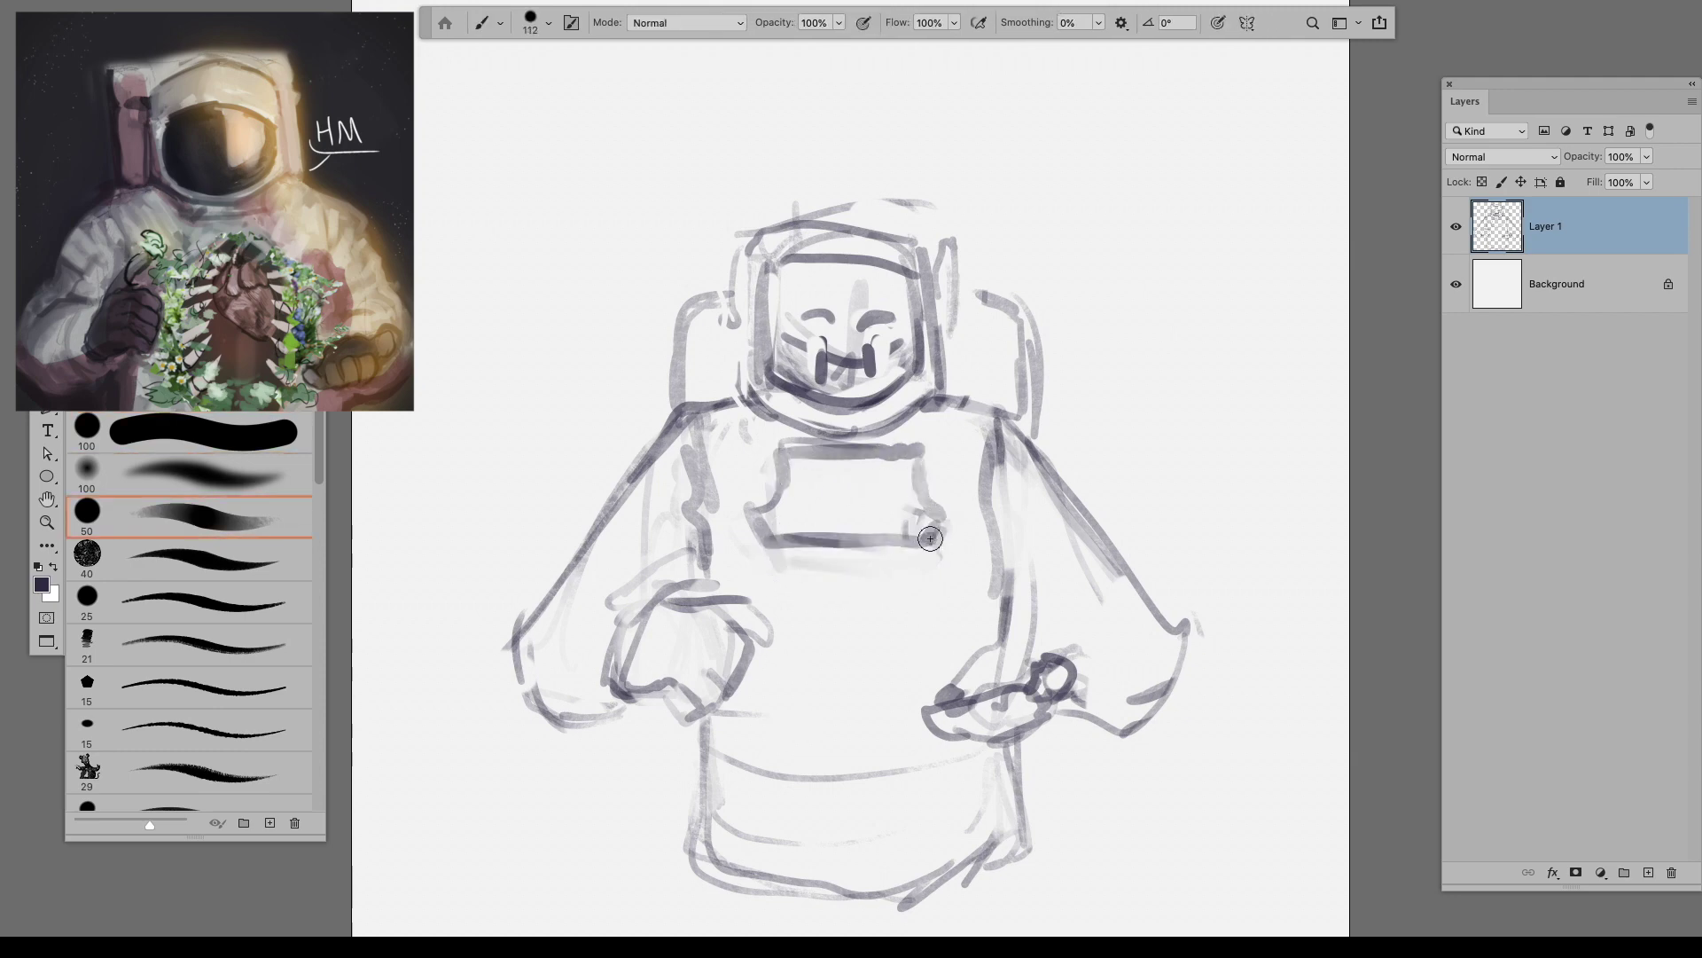
key("e")
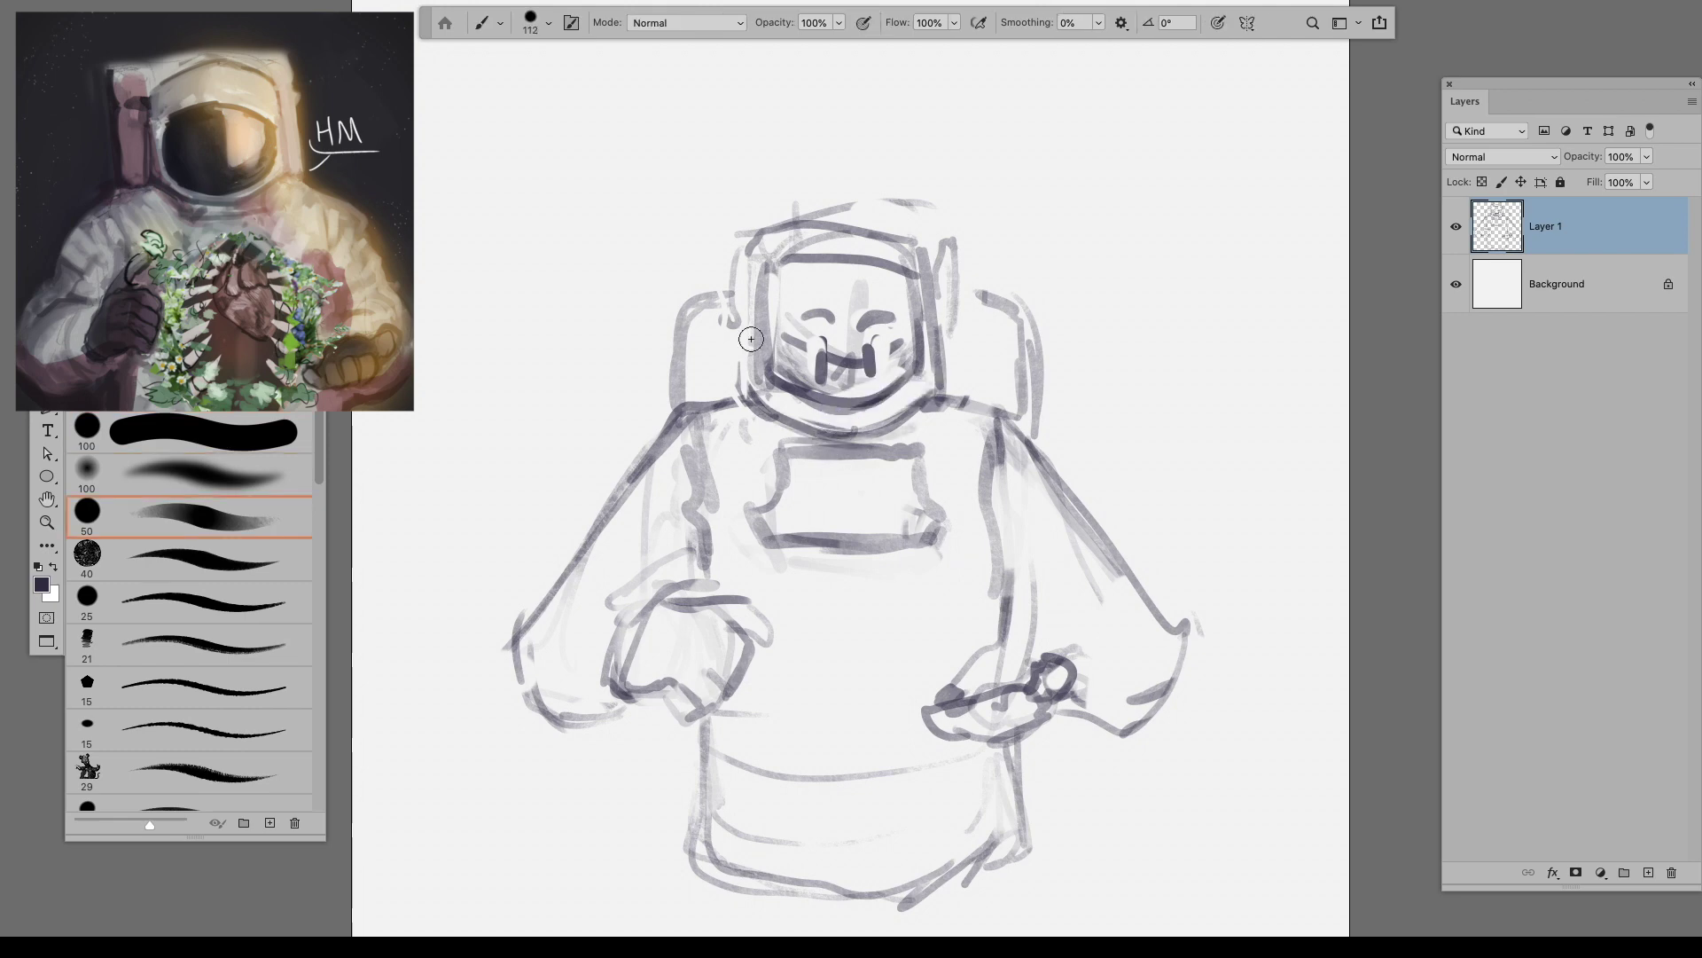
key("b")
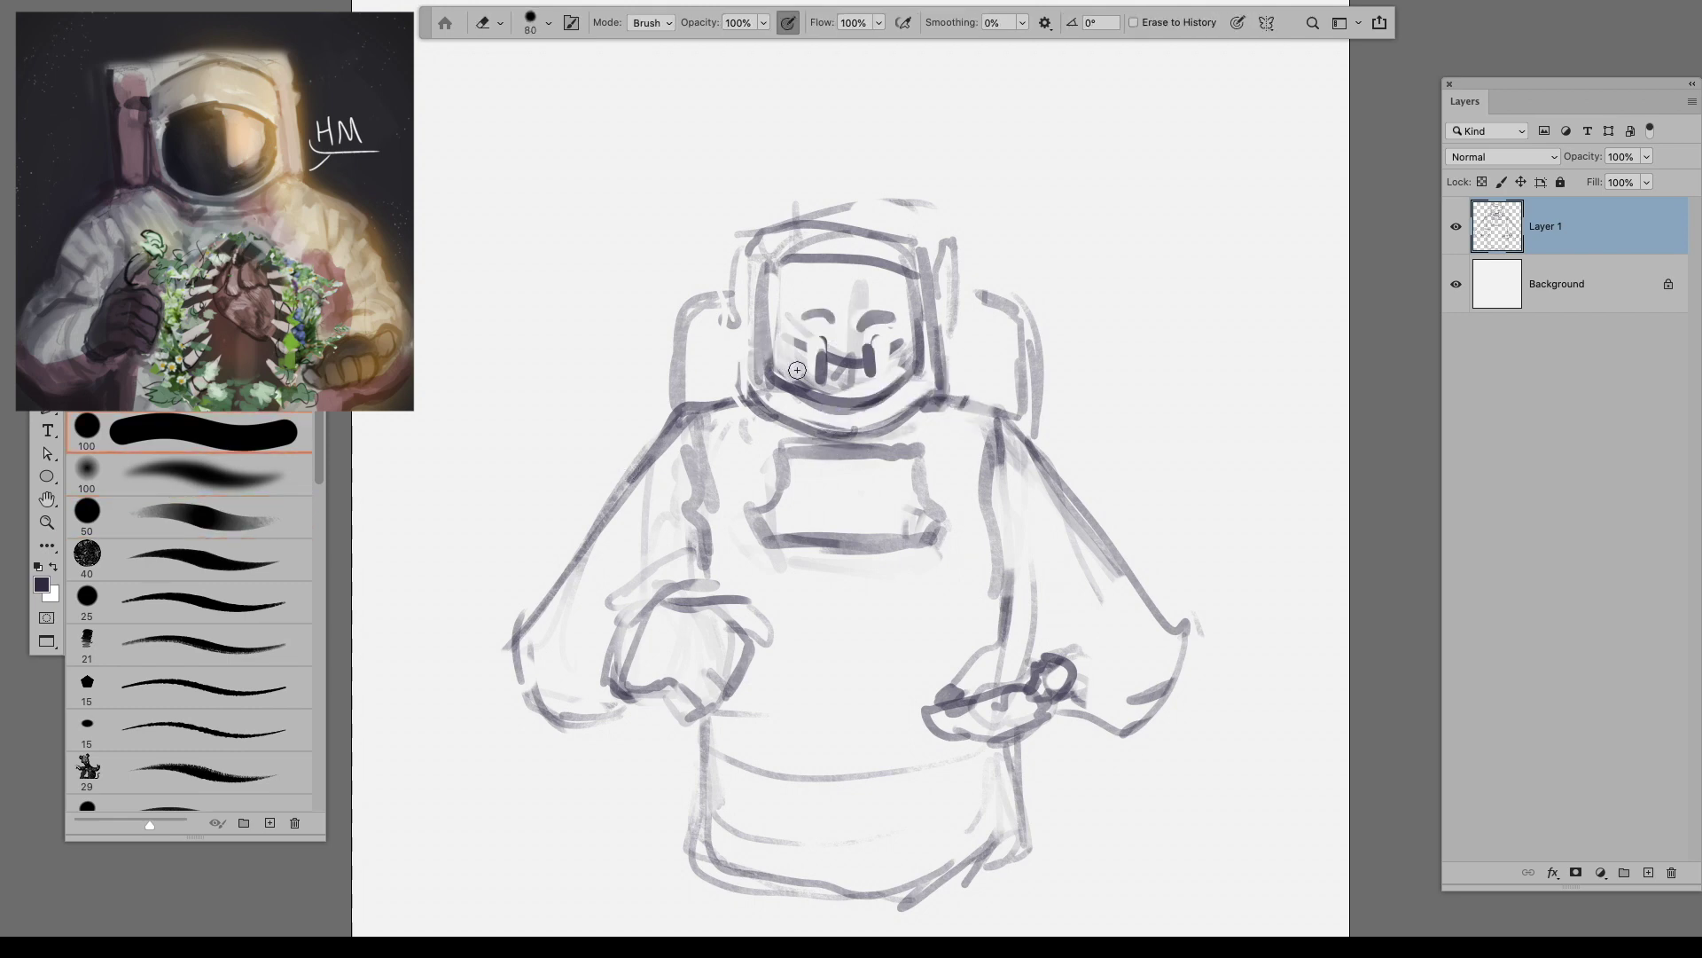
Step: Draw the outline of a tall rounded torso opening below the chest control unit
left_click_drag(785, 589, 784, 758)
key("ctrl+z")
left_click_drag(803, 599, 799, 583)
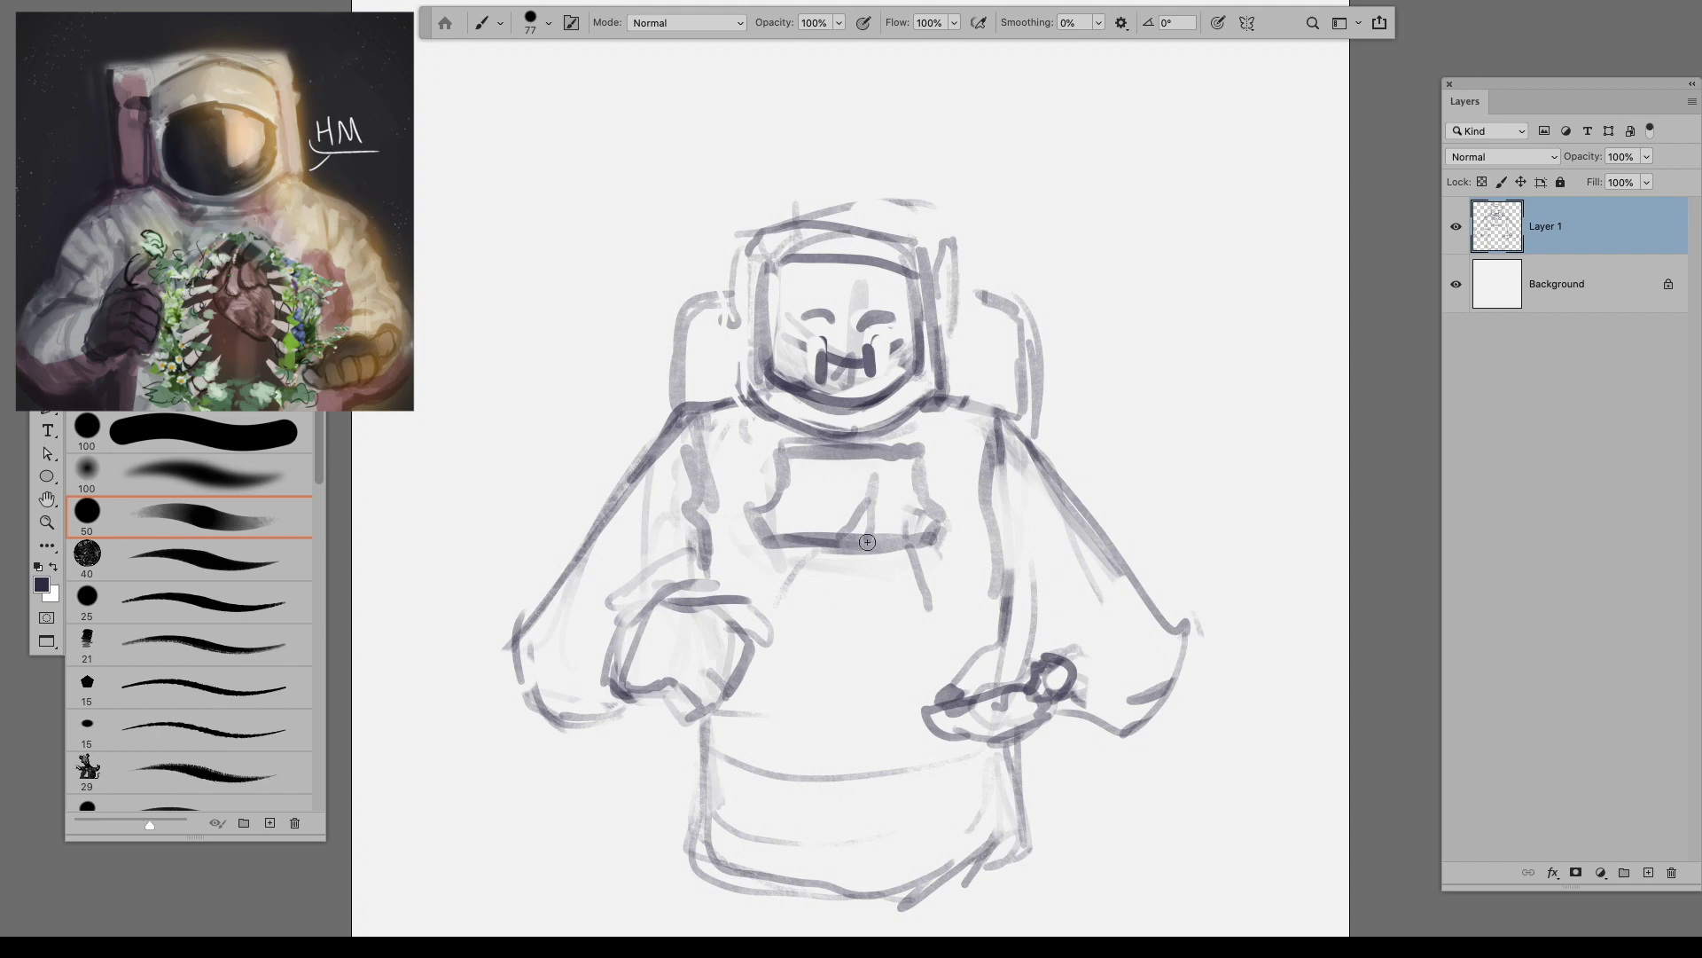
mouse_move(762, 671)
left_mouse_down()
mouse_move(798, 800)
mouse_move(942, 764)
left_mouse_up()
left_click_drag(899, 552, 938, 667)
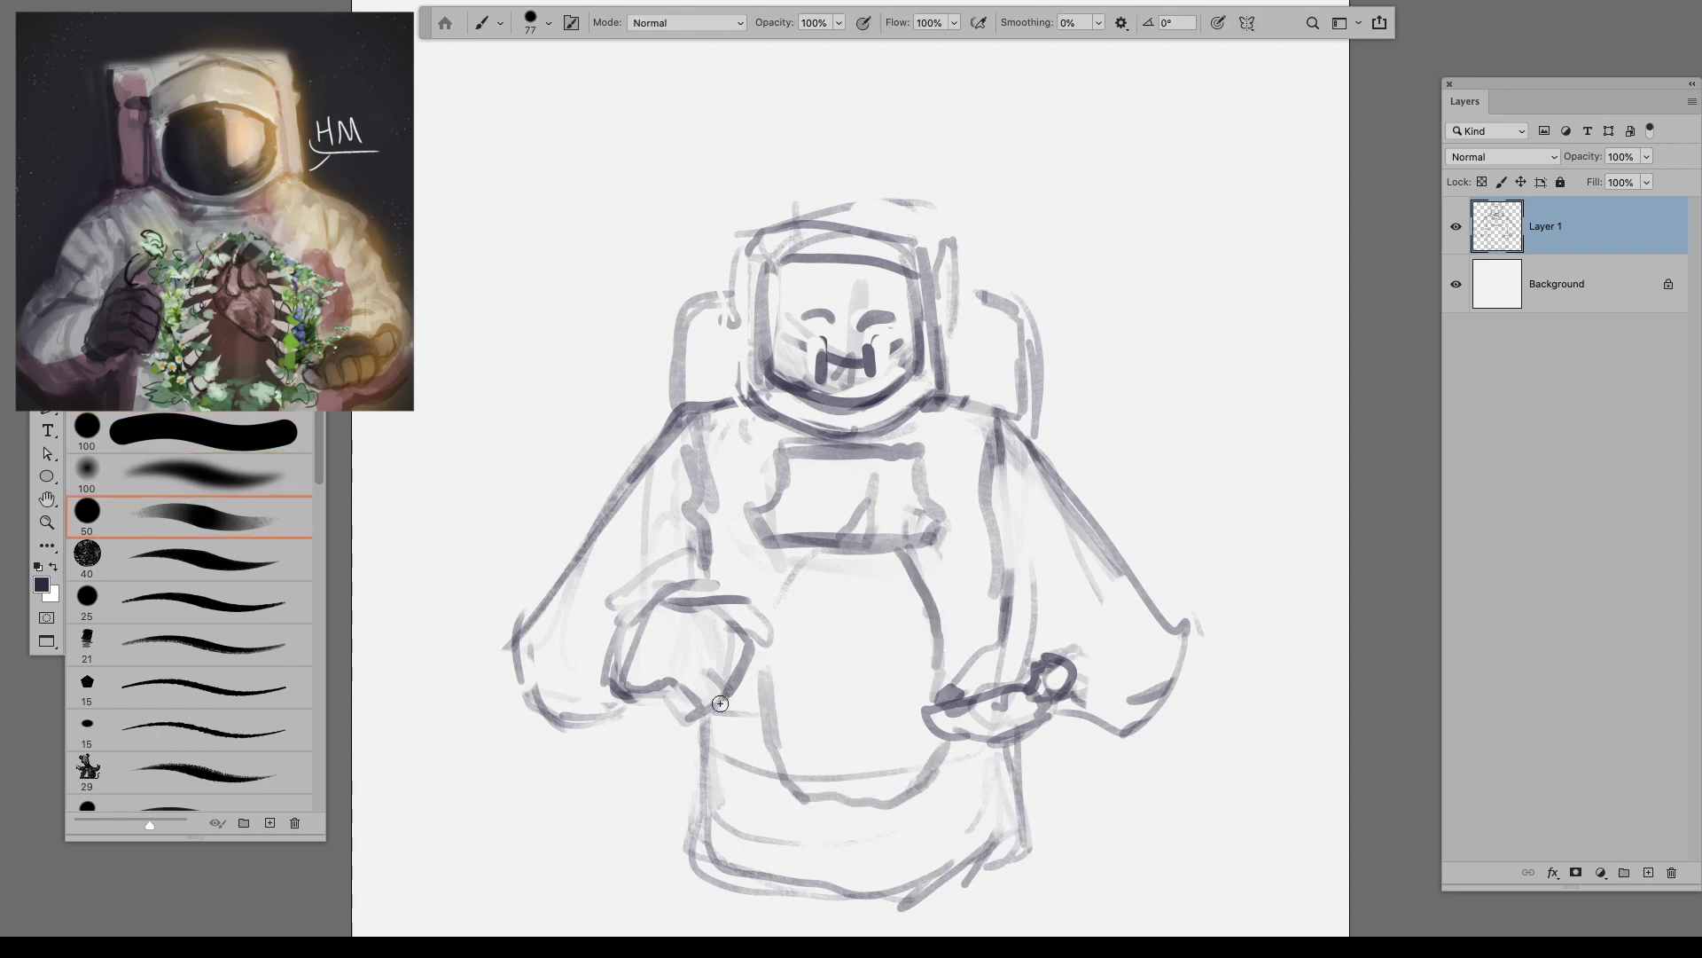
Step: Draw a wider curved band beneath the torso opening and move the whole sketch upward on the canvas
key("Tab")
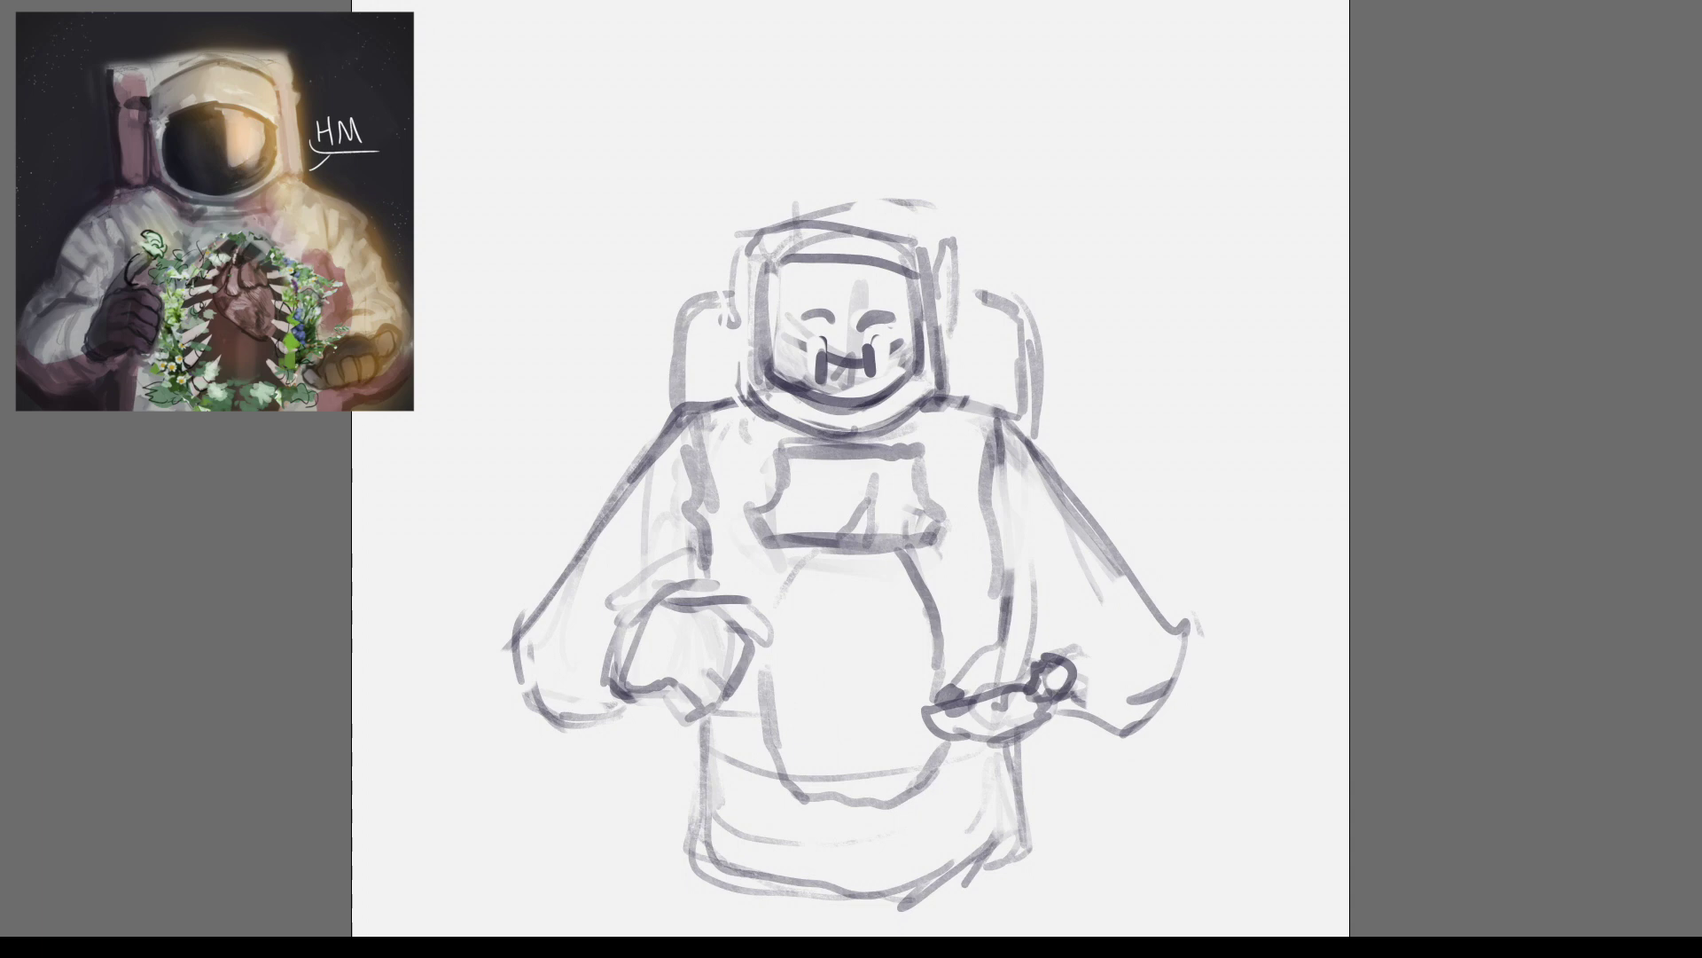
key("Tab")
mouse_move(745, 769)
left_mouse_down()
mouse_move(973, 771)
mouse_move(975, 750)
left_mouse_up()
left_click_drag(792, 871, 922, 866)
left_click_drag(899, 706, 899, 629)
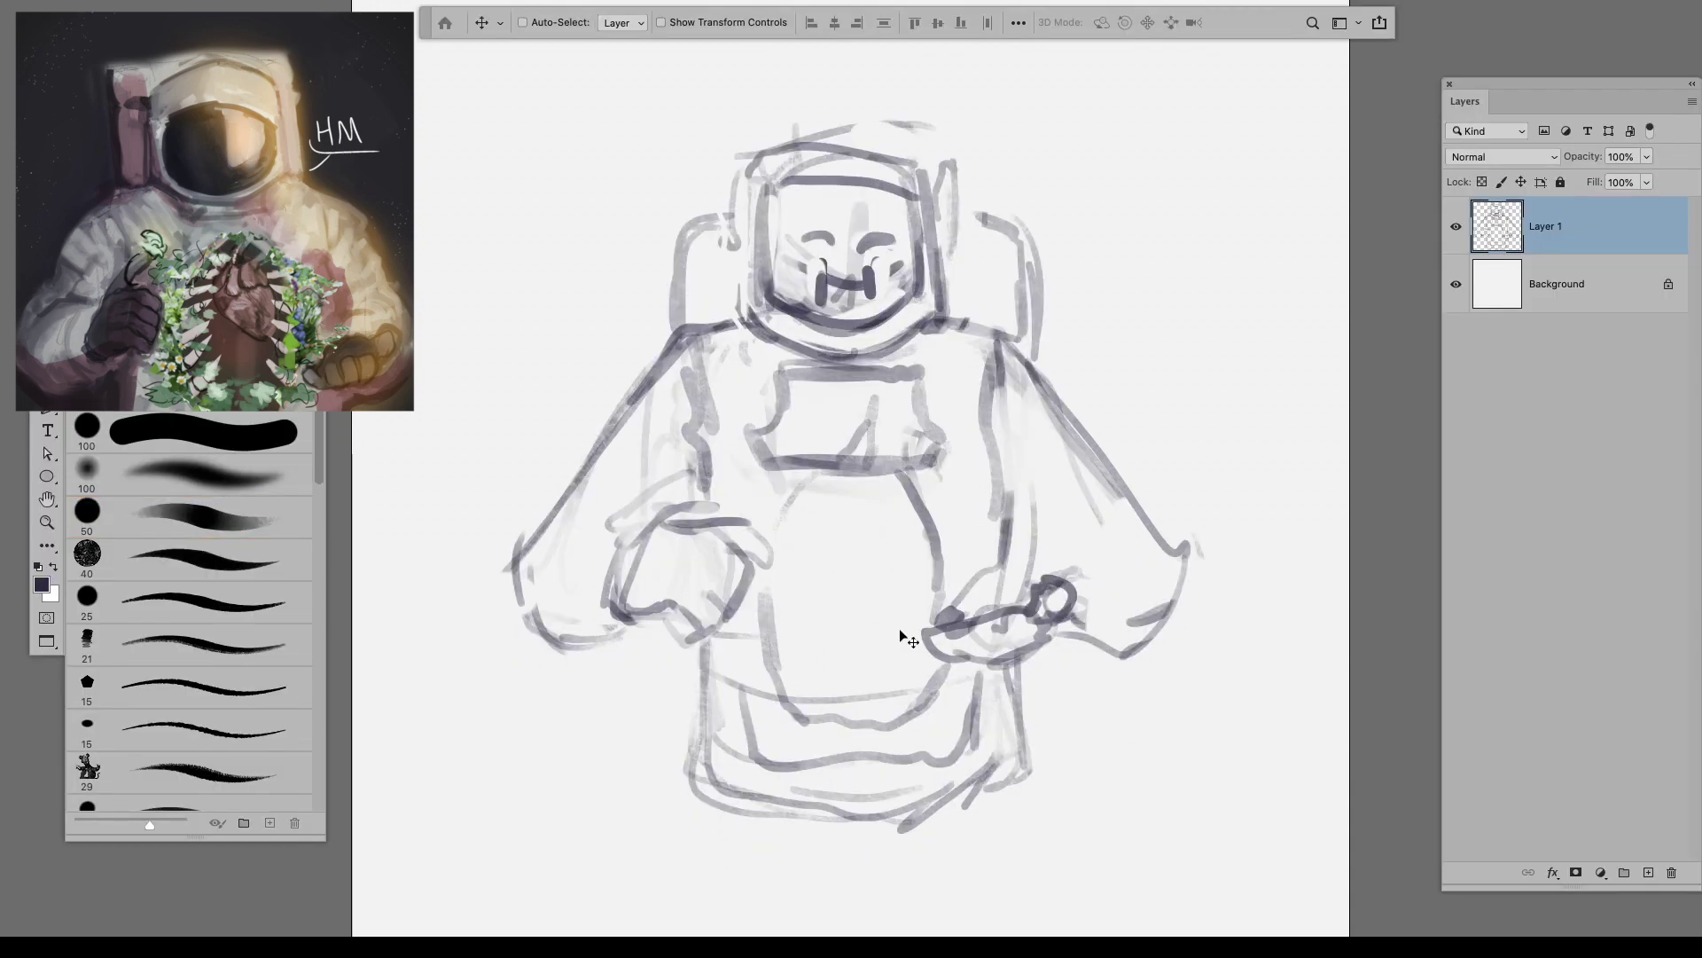
Step: Strengthen the lower edge of the torso opening with an extra diagonal stroke
key("e")
key("b")
left_click_drag(806, 714, 886, 745)
key("e")
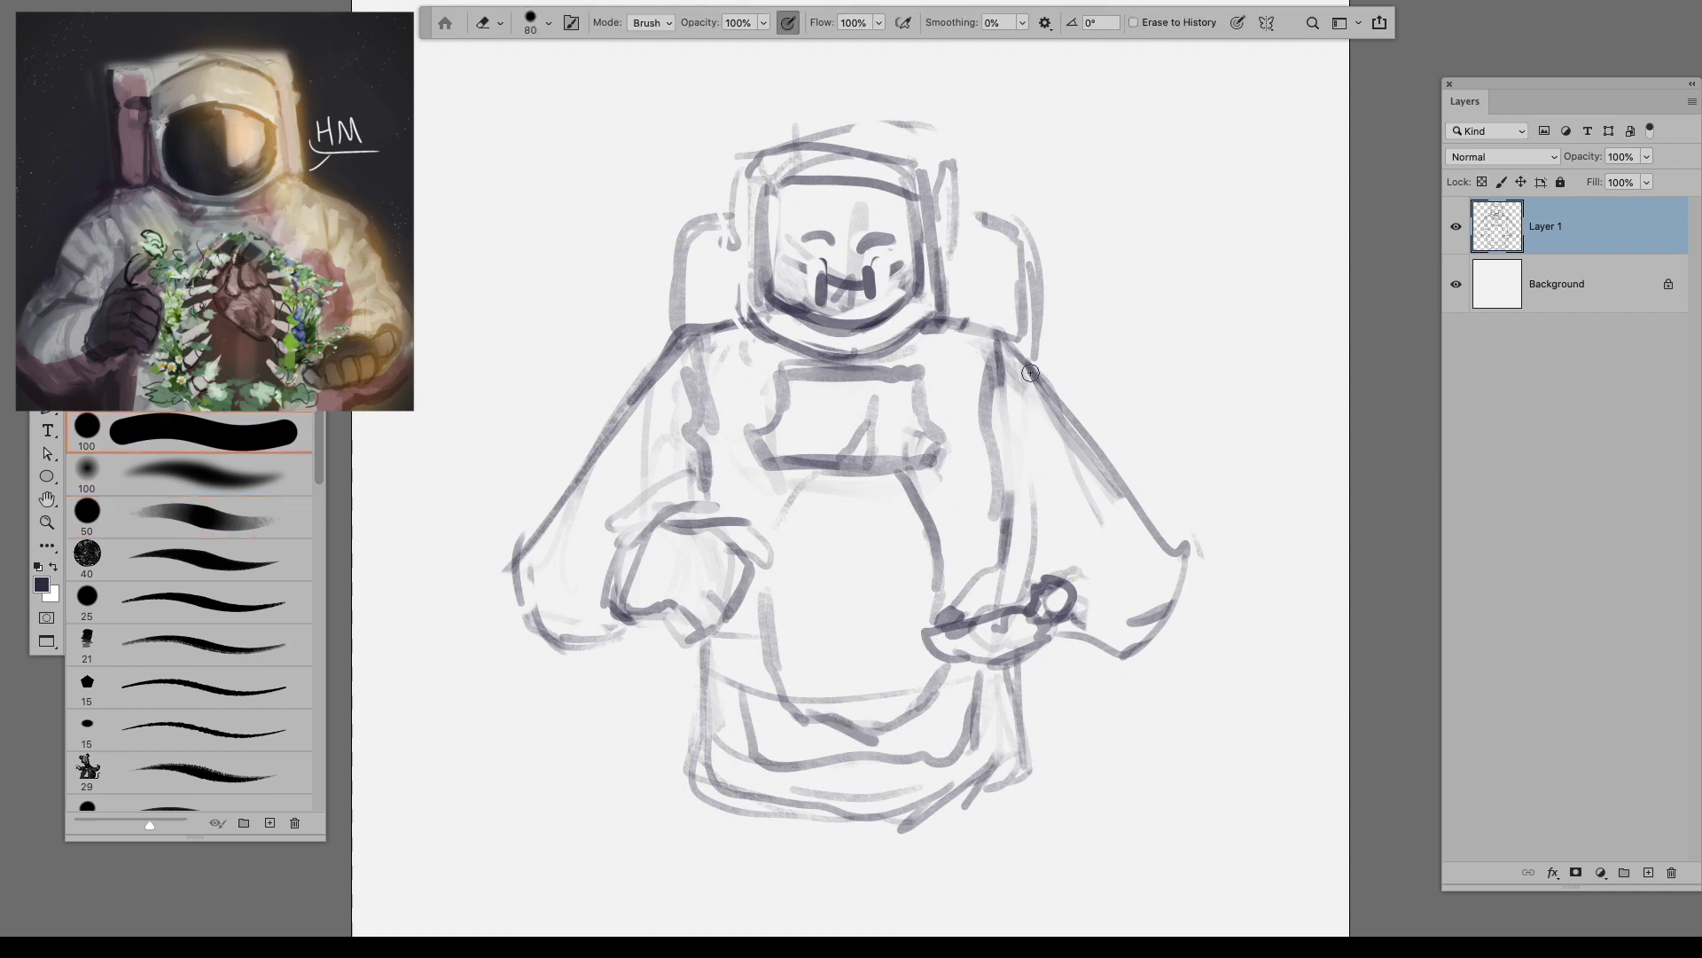
Step: Erase and redraw the left arm's outer contour with fabric folds at the upper arm and elbow
key("b")
key("e")
mouse_move(612, 468)
left_mouse_down()
mouse_move(628, 467)
mouse_move(647, 391)
mouse_move(576, 495)
mouse_move(652, 421)
mouse_move(621, 354)
left_mouse_up()
key("b")
key("e")
key("b")
left_click_drag(658, 410, 619, 385)
key("e")
key("b")
left_click_drag(536, 542, 501, 585)
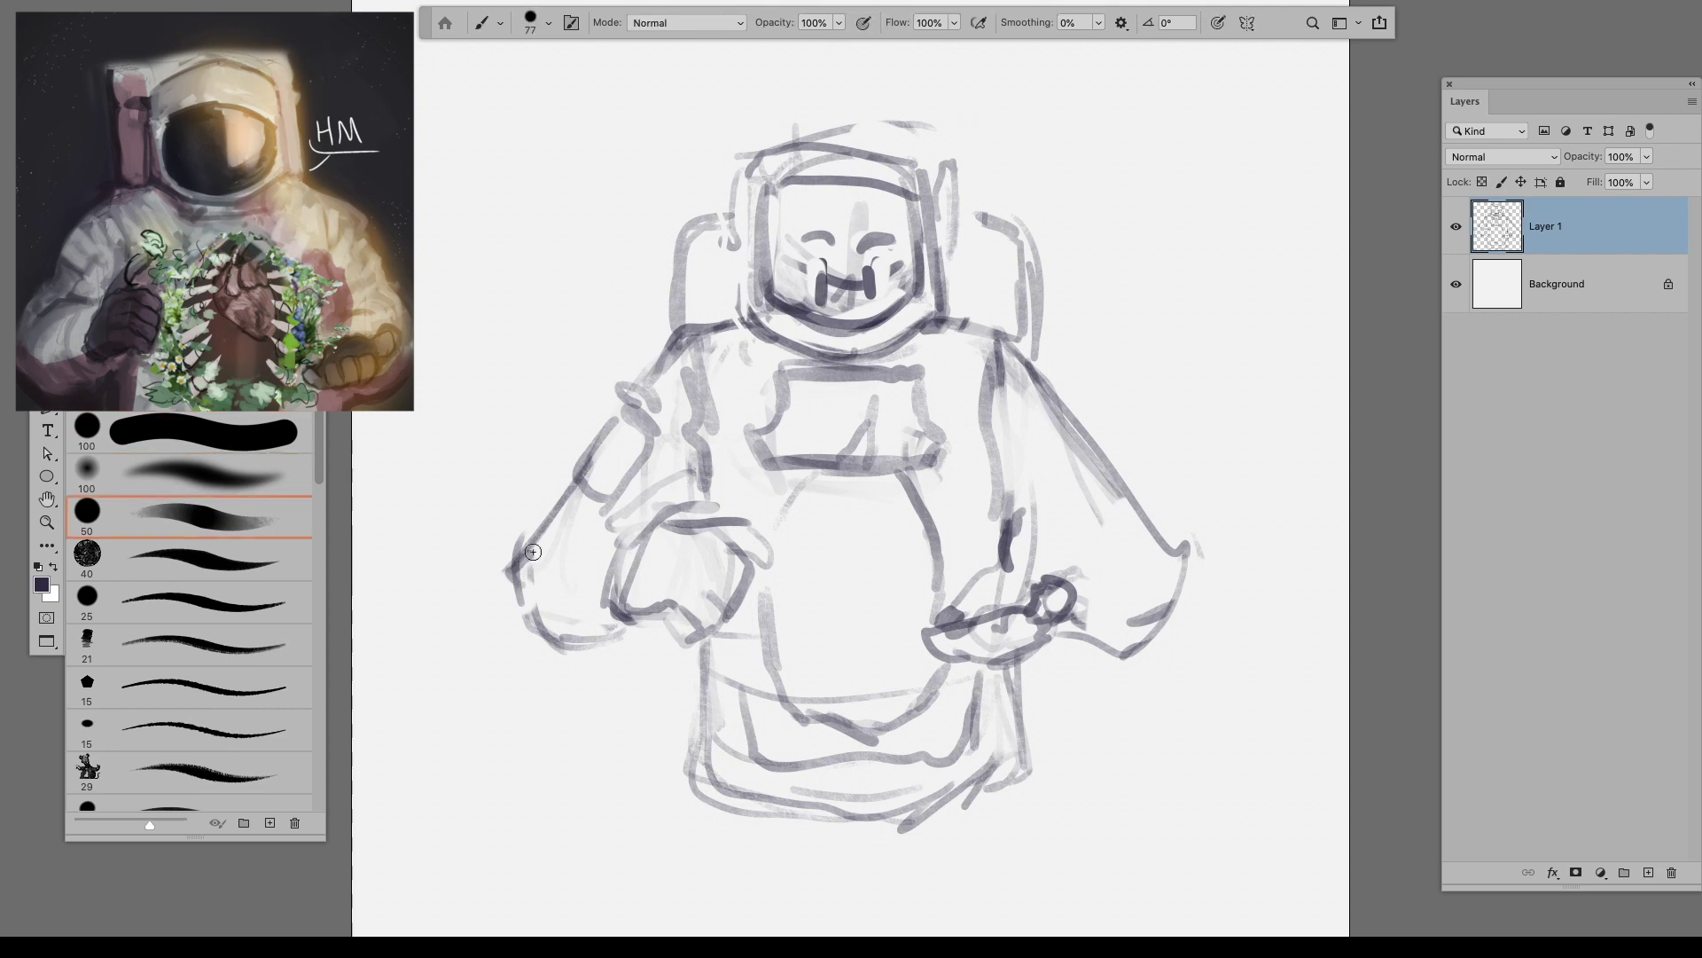
left_click_drag(586, 523, 528, 561)
Step: Redraw the right sleeve's seam and stepped outer contour, and strengthen the torso opening's upper-left edge
key("e")
key("b")
left_click_drag(1000, 346, 1002, 521)
key("e")
mouse_move(1045, 386)
left_mouse_down()
mouse_move(1106, 489)
mouse_move(1112, 472)
left_mouse_up()
key("b")
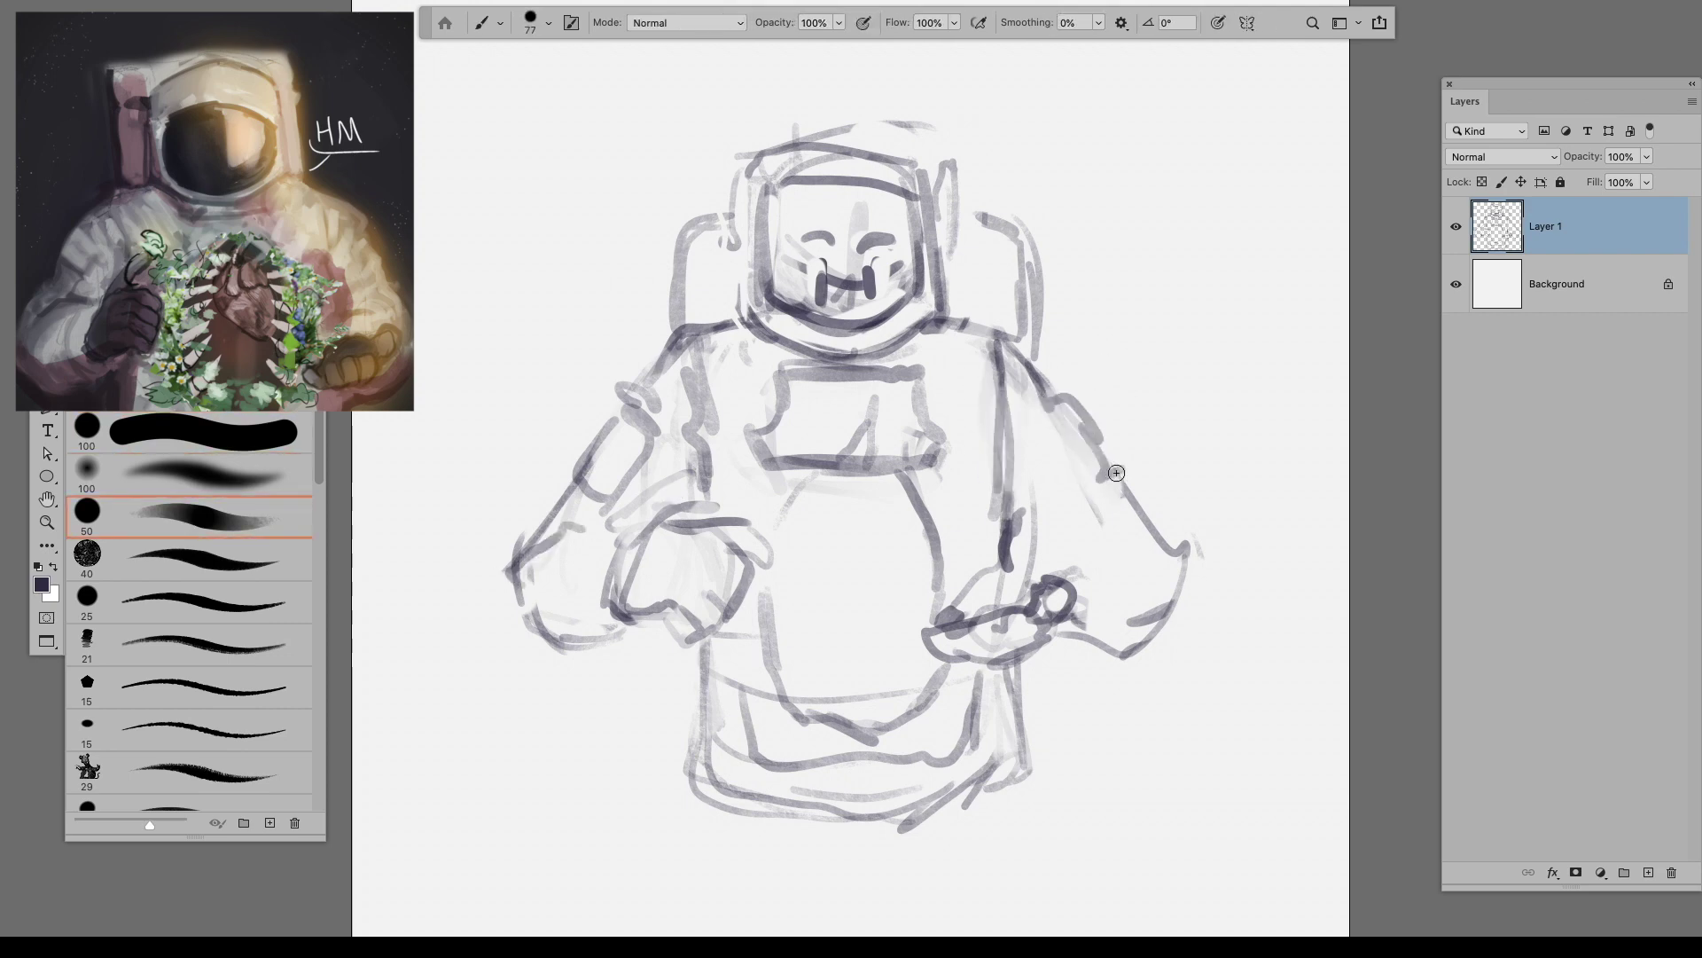
left_click_drag(807, 478, 771, 539)
Step: Fade the smiling face inside the visor with a large eraser
key("e")
mouse_move(812, 306)
left_mouse_down()
mouse_move(834, 257)
mouse_move(861, 259)
left_mouse_up()
key("Tab")
key("Tab")
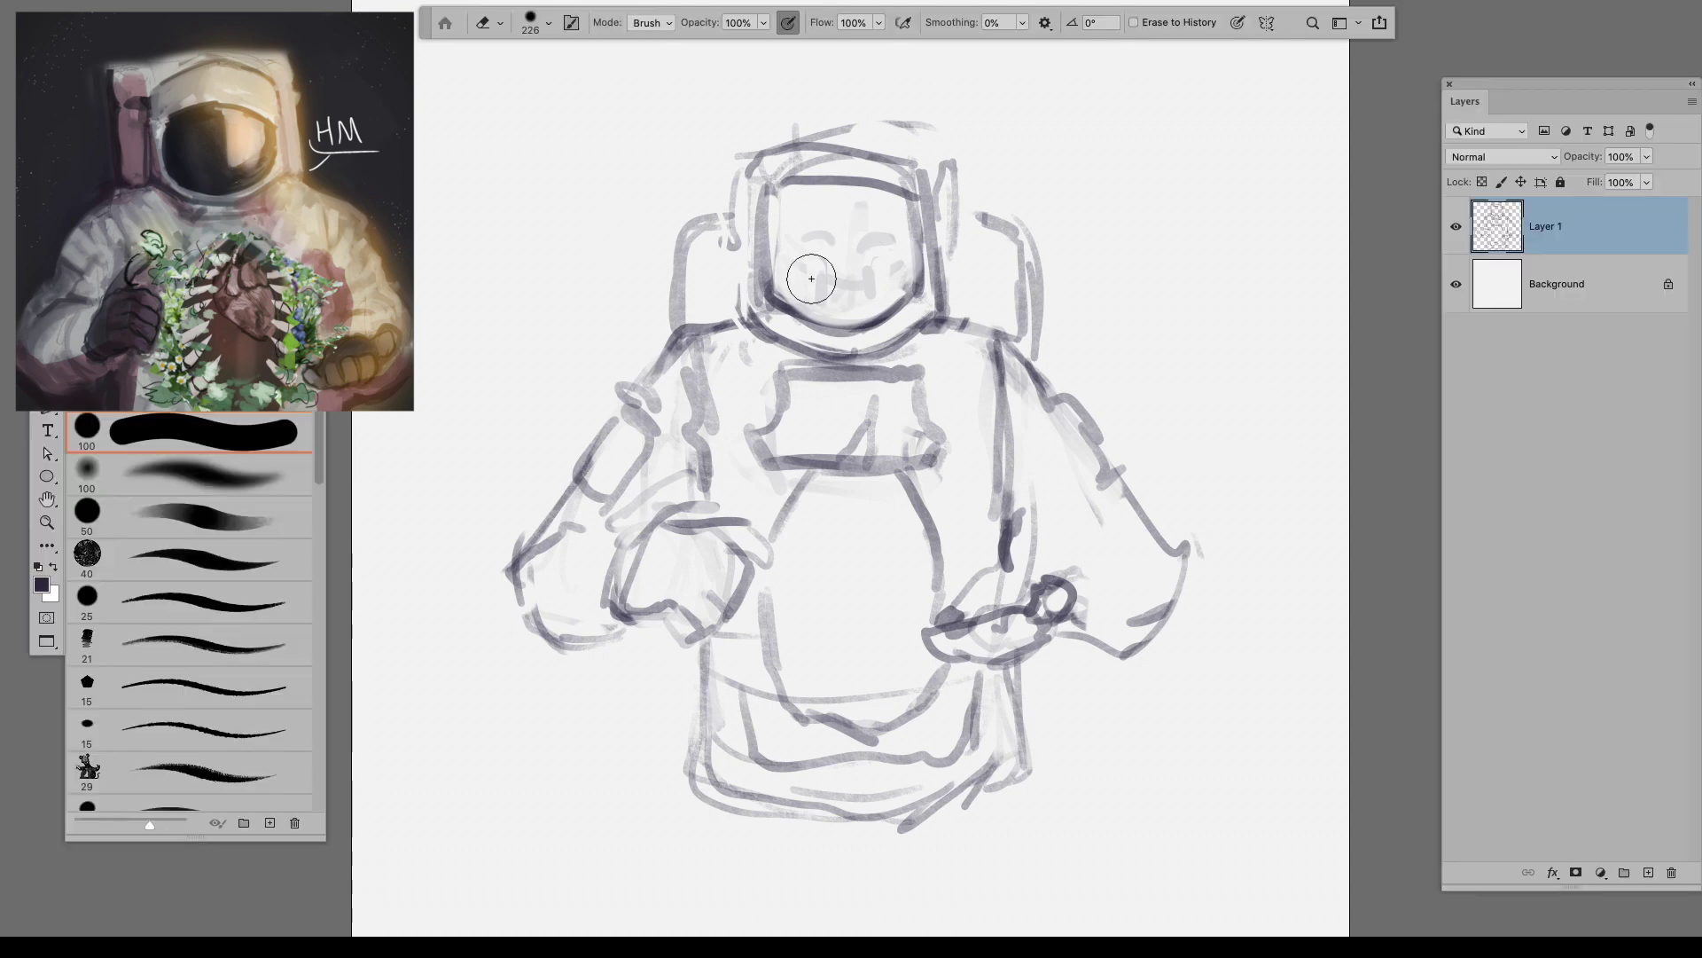
key("b")
key("e")
Step: Erase the old helmet side lines and draw narrow upright blocks on both sides of the helmet
left_click_drag(767, 229, 759, 232)
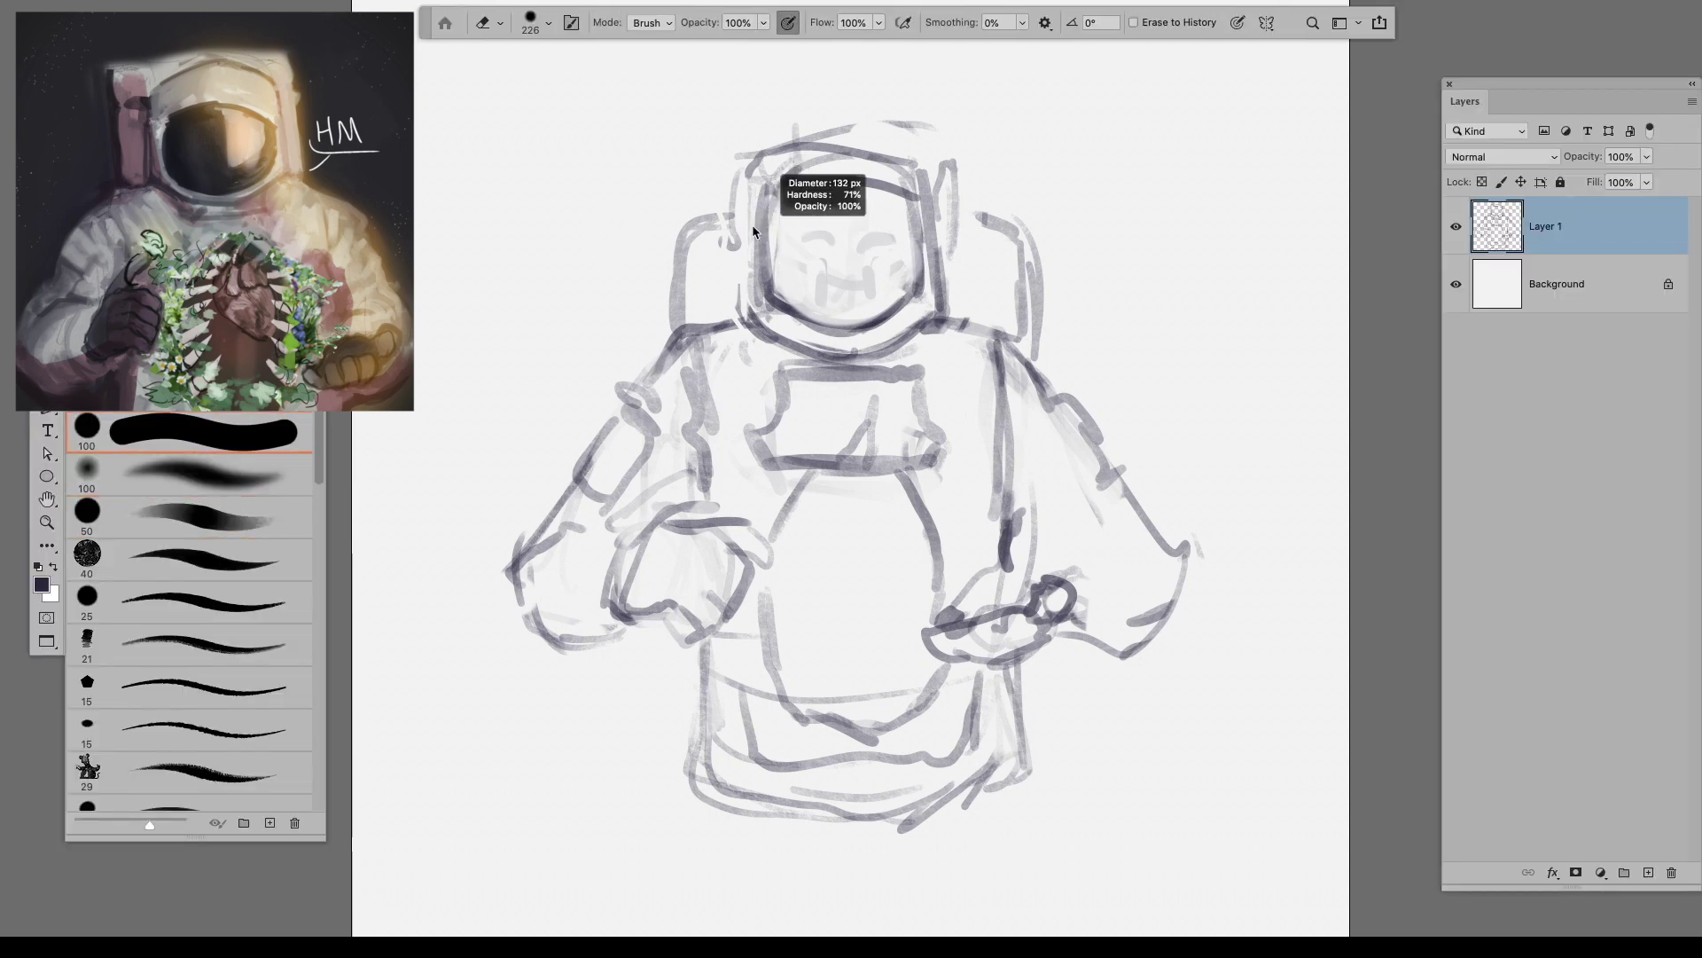
key("b")
mouse_move(734, 160)
left_mouse_down()
mouse_move(729, 239)
mouse_move(758, 245)
left_mouse_up()
key("e")
key("b")
mouse_move(949, 150)
left_mouse_down()
mouse_move(935, 222)
mouse_move(962, 244)
left_mouse_up()
key("e")
Step: Round off the visor outline and draw a rectangular band across the top of the helmet
key("b")
mouse_move(914, 188)
left_mouse_down()
mouse_move(761, 186)
mouse_move(856, 173)
mouse_move(916, 227)
left_mouse_up()
key("ctrl+z")
left_click_drag(755, 205, 922, 232)
left_click_drag(824, 191, 909, 157)
key("e")
mouse_move(780, 164)
left_mouse_down()
mouse_move(862, 132)
mouse_move(877, 146)
left_mouse_up()
key("b")
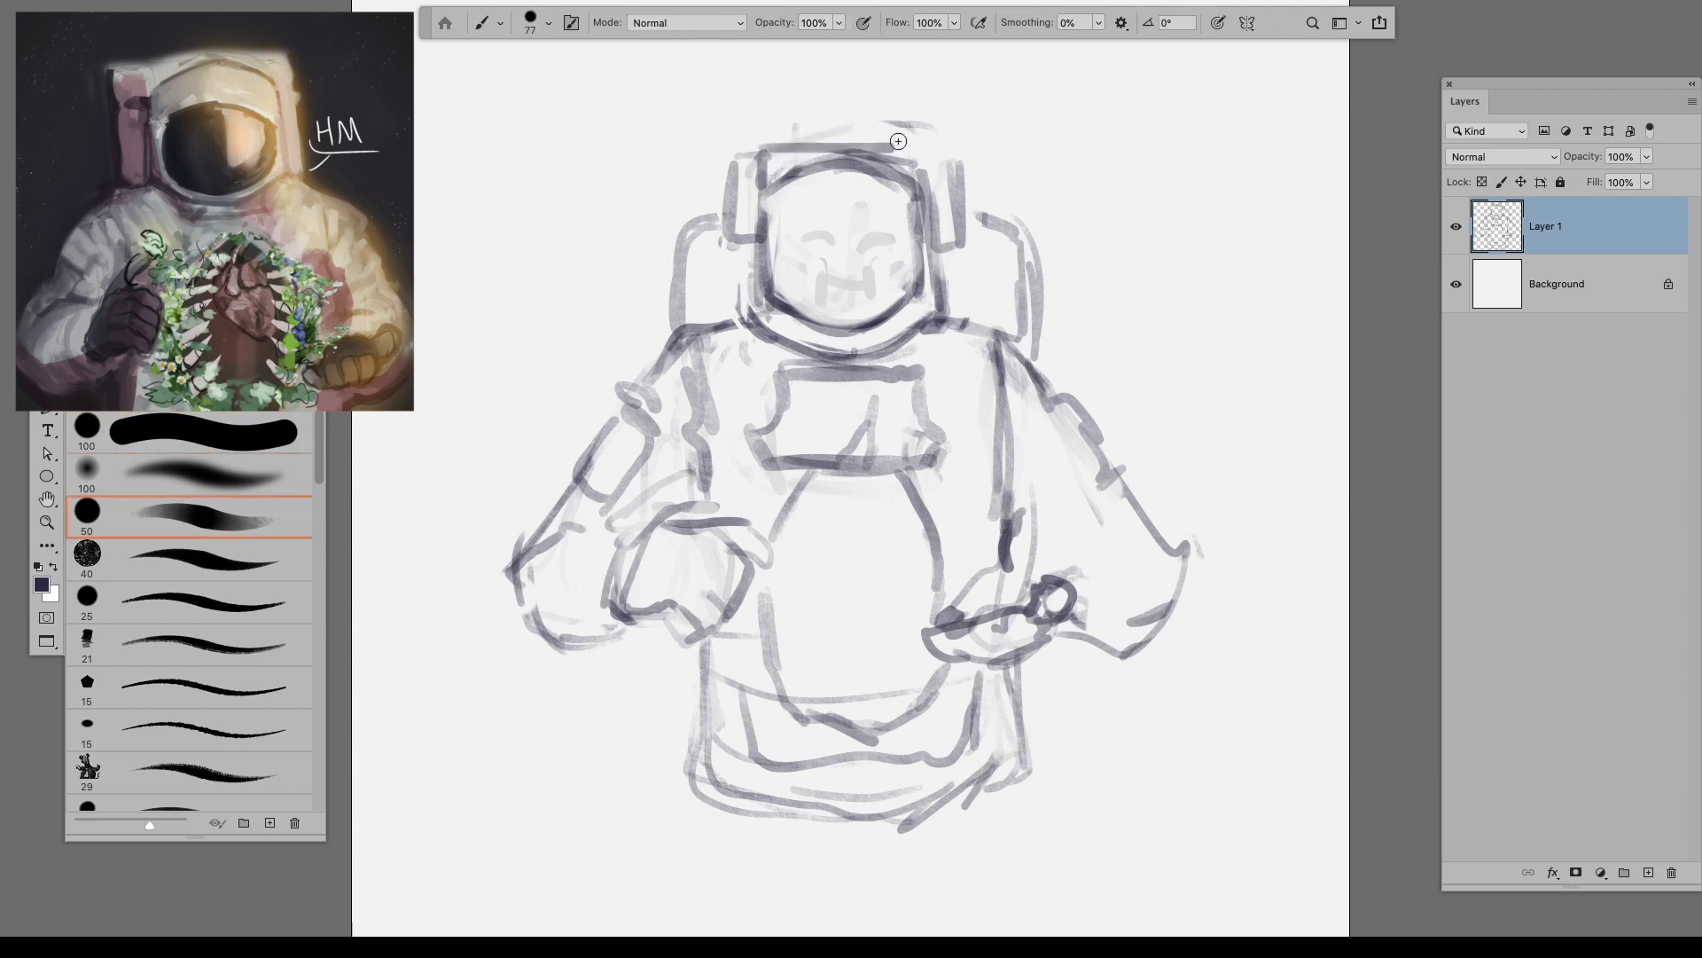
key("ctrl+z")
left_click_drag(770, 189, 918, 190)
Step: Stamp a large dark circle over the visor on a new layer and set that layer's opacity to 70%
key("ctrl+shift+alt+n")
left_click_drag(848, 260, 895, 248)
left_click(844, 246)
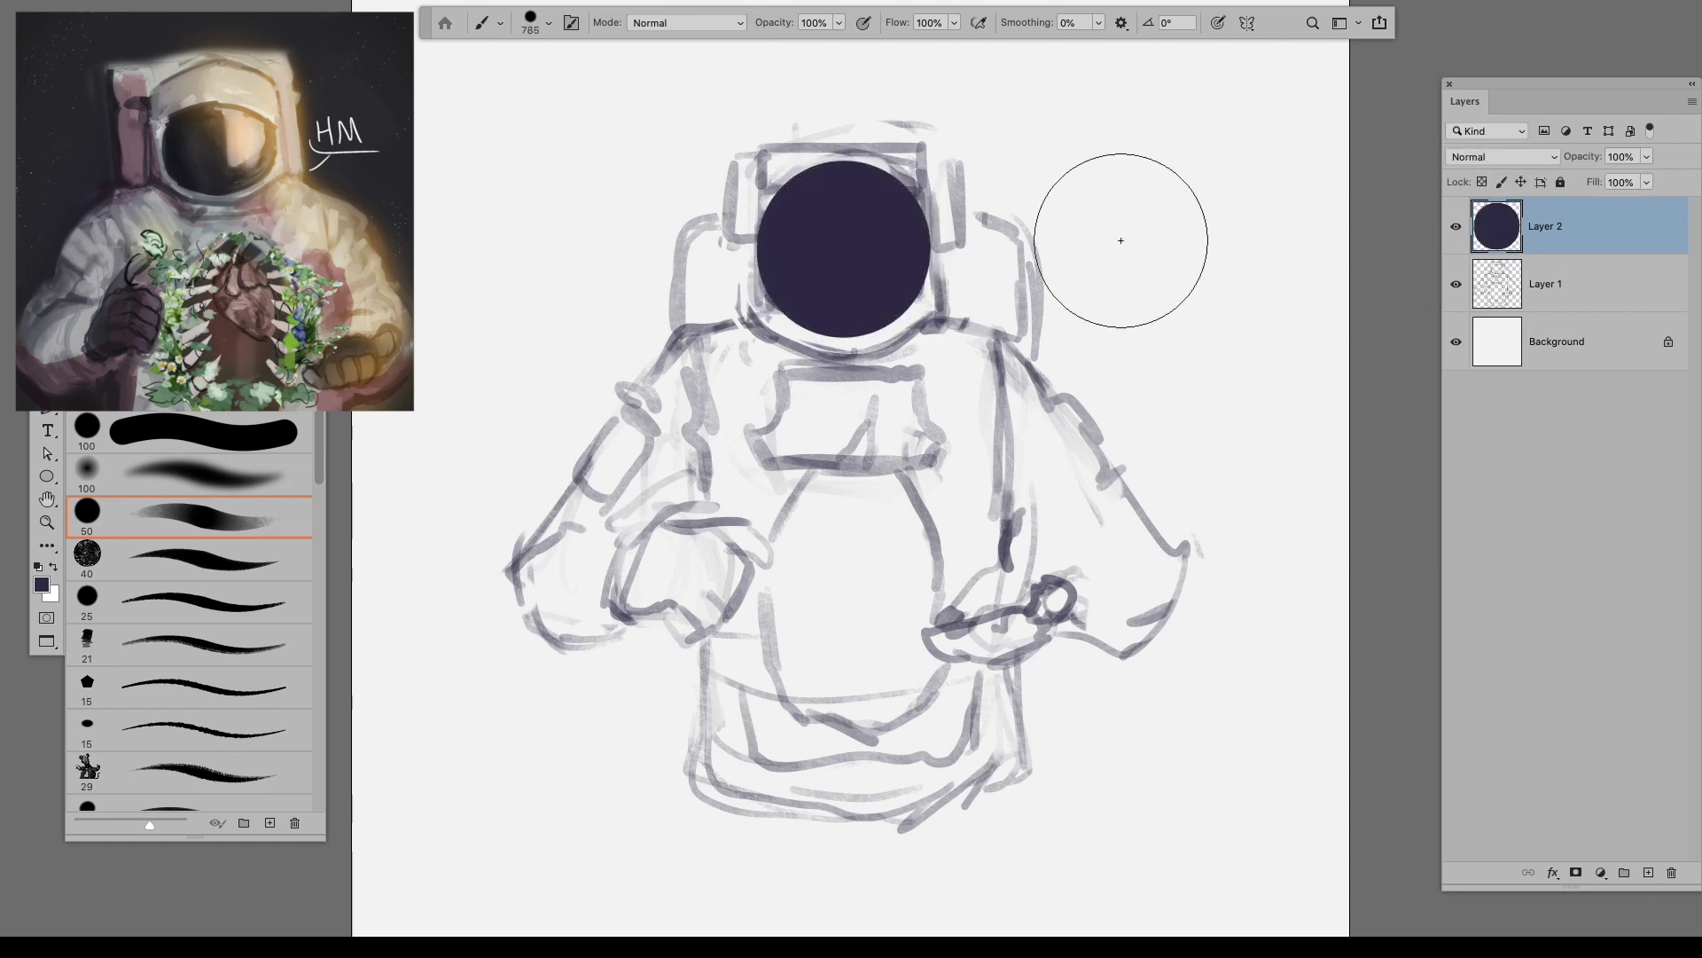
key("v")
key("7")
Step: Draw the helmet's straight vertical sides beside the visor circle on Layer 1
key("alt+bracketleft")
key("e")
key("b")
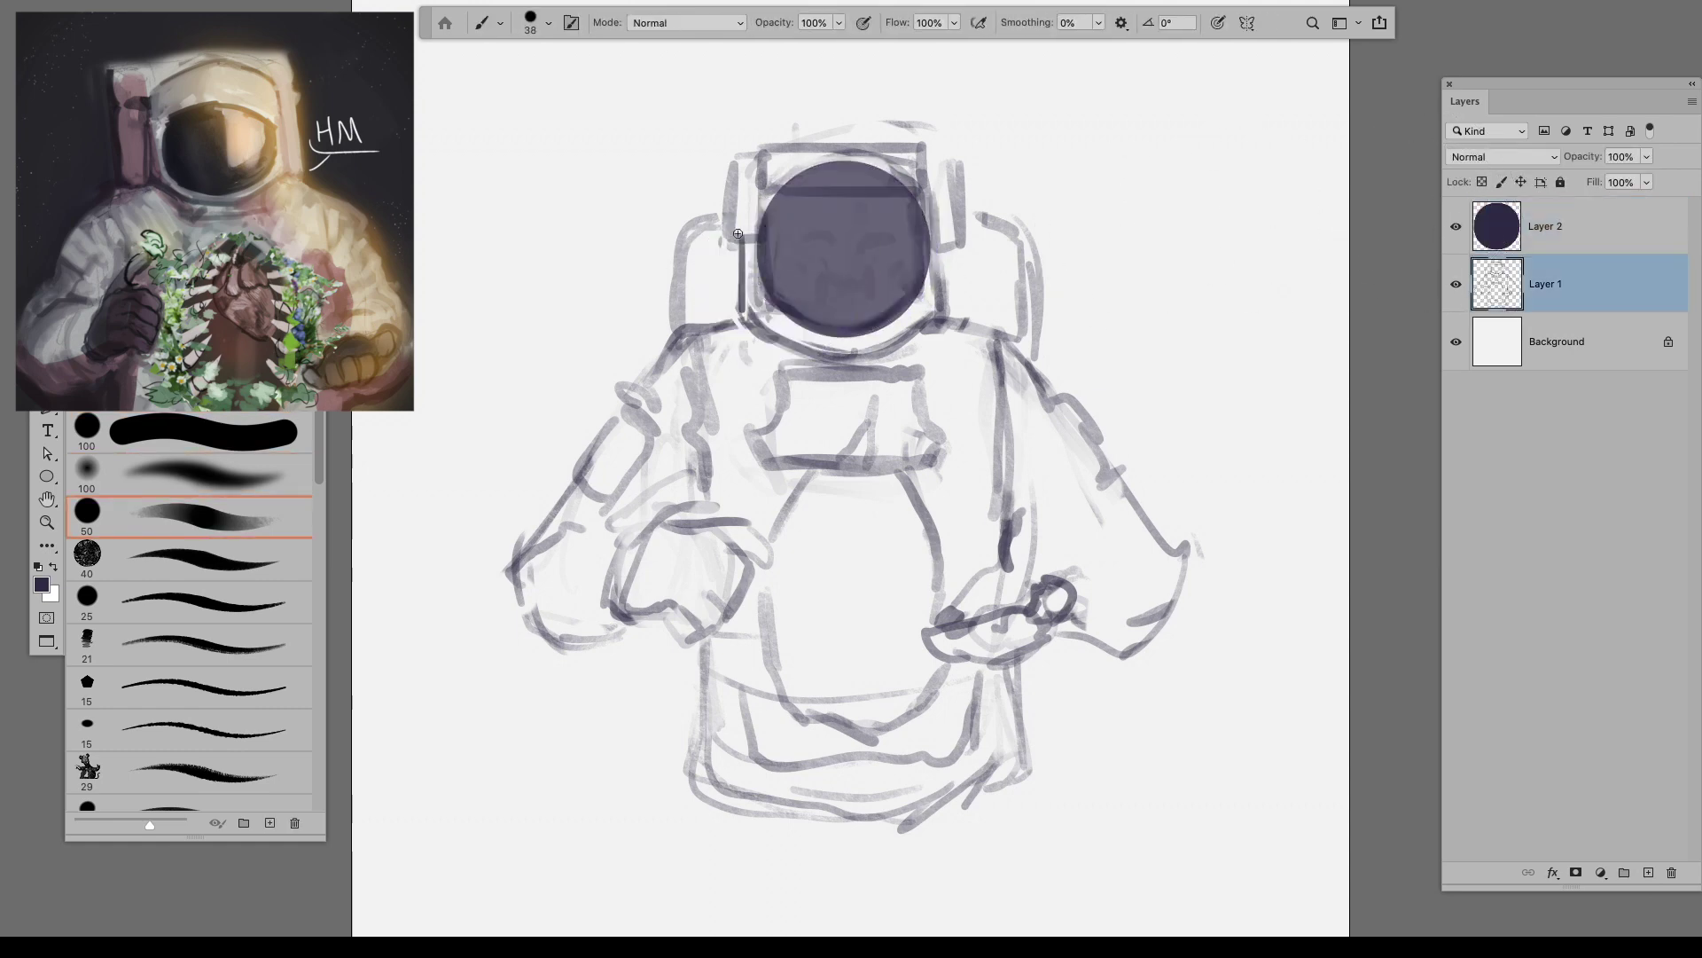
left_click_drag(942, 311, 947, 156)
left_click(1456, 226)
left_click(1456, 226)
left_click(1483, 238)
left_click(1457, 228)
left_click(1457, 227)
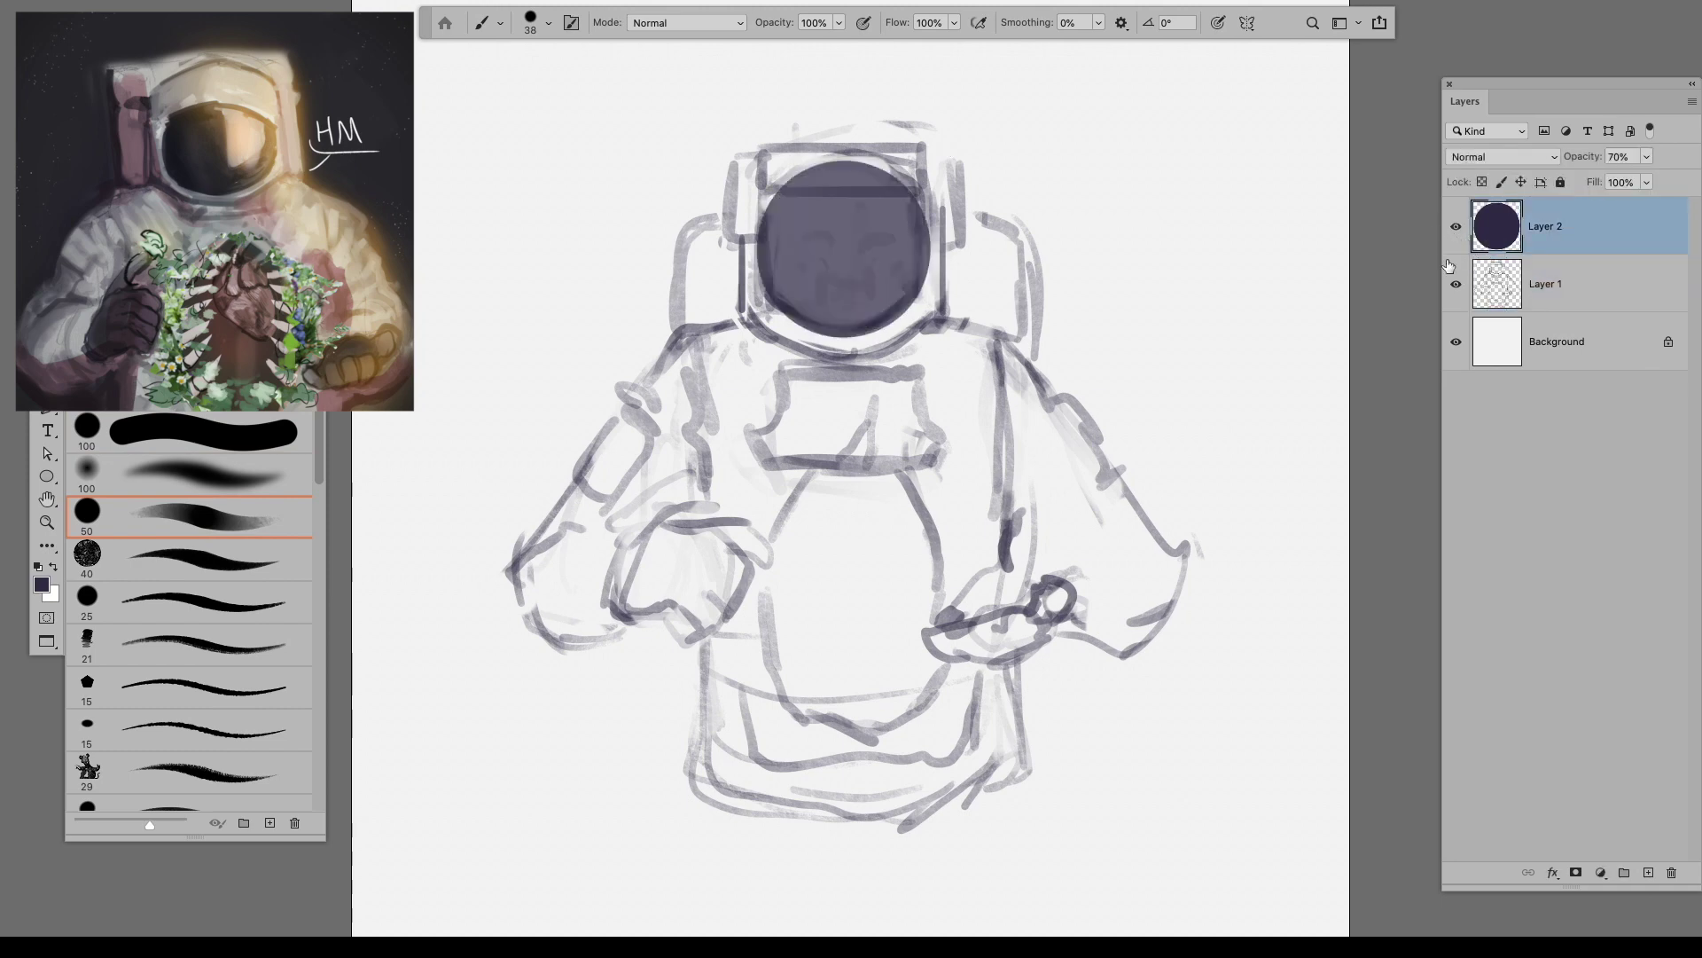
Step: Select the top of the helmet on Layer 1 with a rectangular marquee and nudge it upward
left_click(1499, 283)
key("m")
left_click_drag(724, 113, 967, 204)
key("v")
left_click_drag(922, 181, 923, 167)
key("ctrl+z")
key("m")
Step: Merge the visor circle layer down into Layer 1 and switch back to the Brush
left_click(1552, 232)
key("ctrl+e")
key("b")
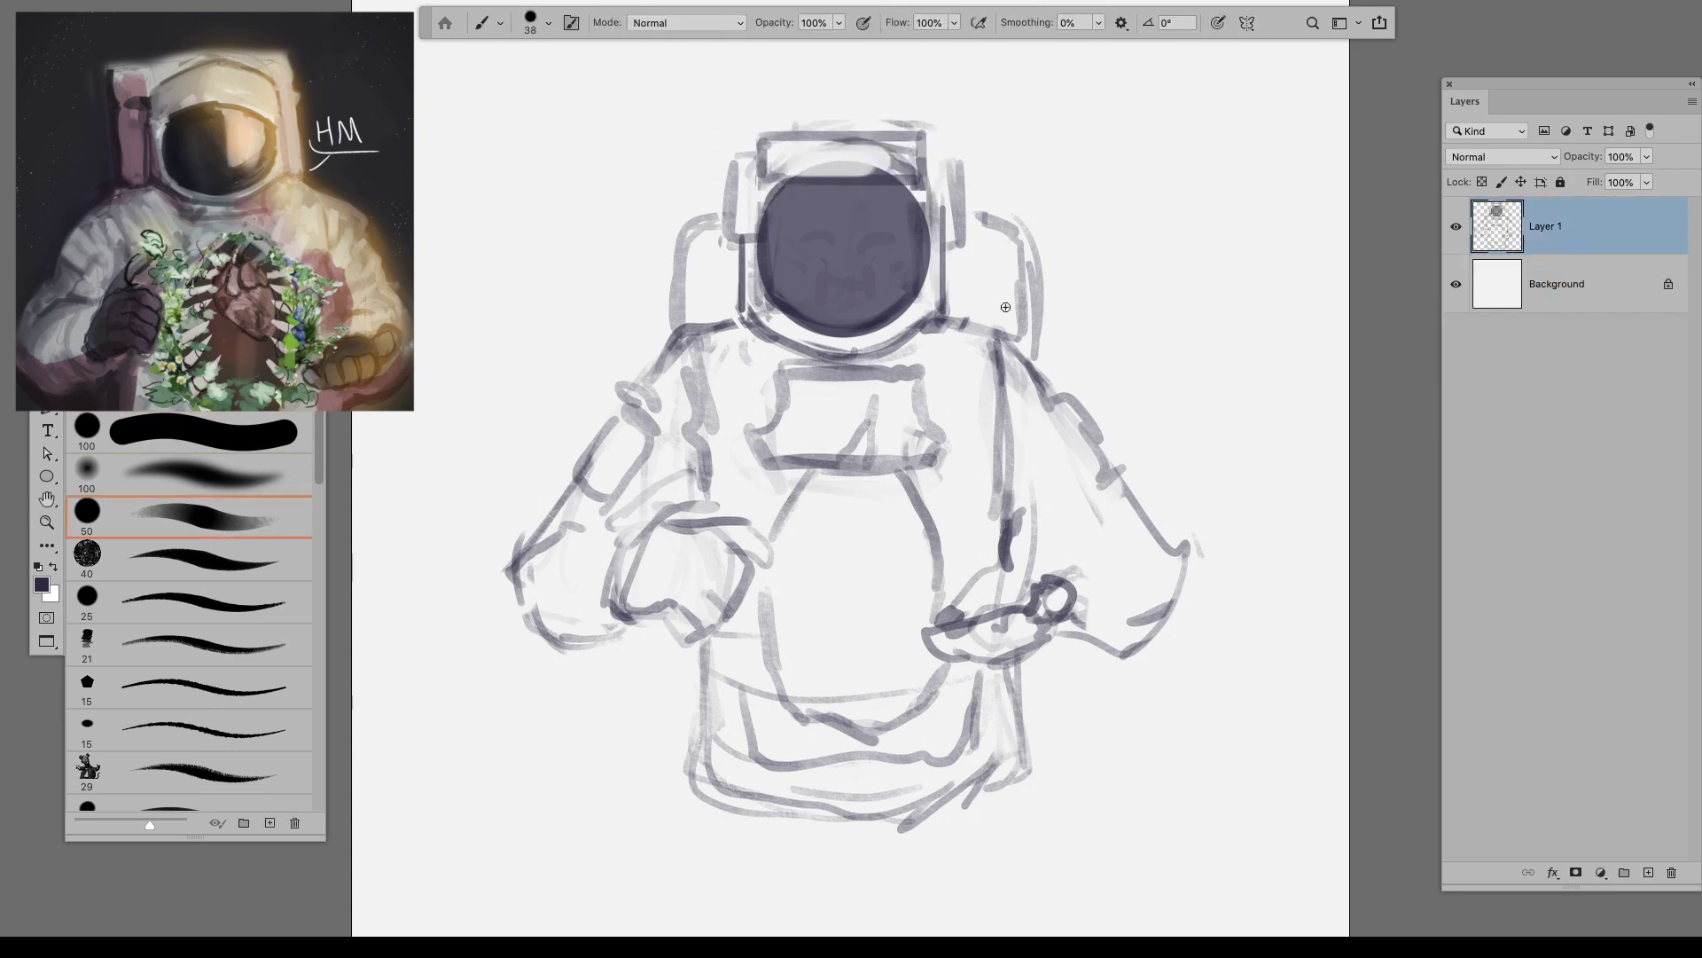
Step: Refine the torso opening's sides and lower-left suit outline, and draw cartoon eyes with eyebrows on the visor
key("e")
left_click_drag(767, 564, 924, 532)
key("b")
left_click_drag(690, 729, 753, 823)
left_click_drag(814, 265, 816, 283)
key("ctrl+z")
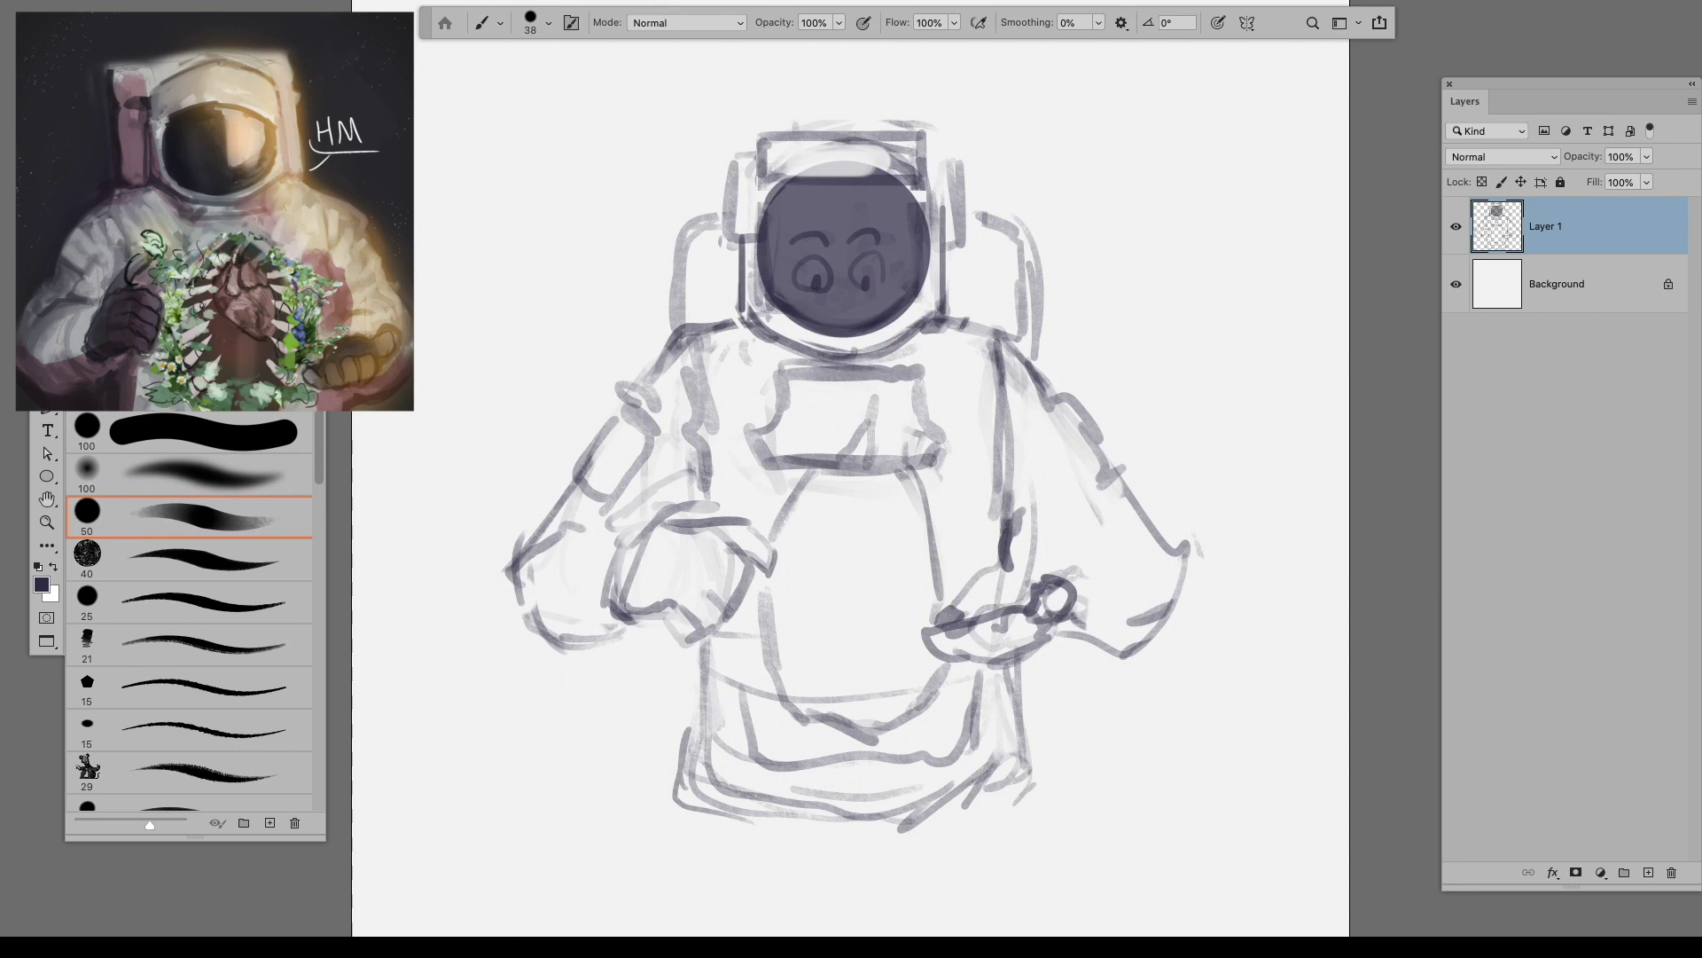
Step: Draw fold lines at the left elbow and a zigzag cuff edge on the right forearm
scroll(938, 235, "up", 5)
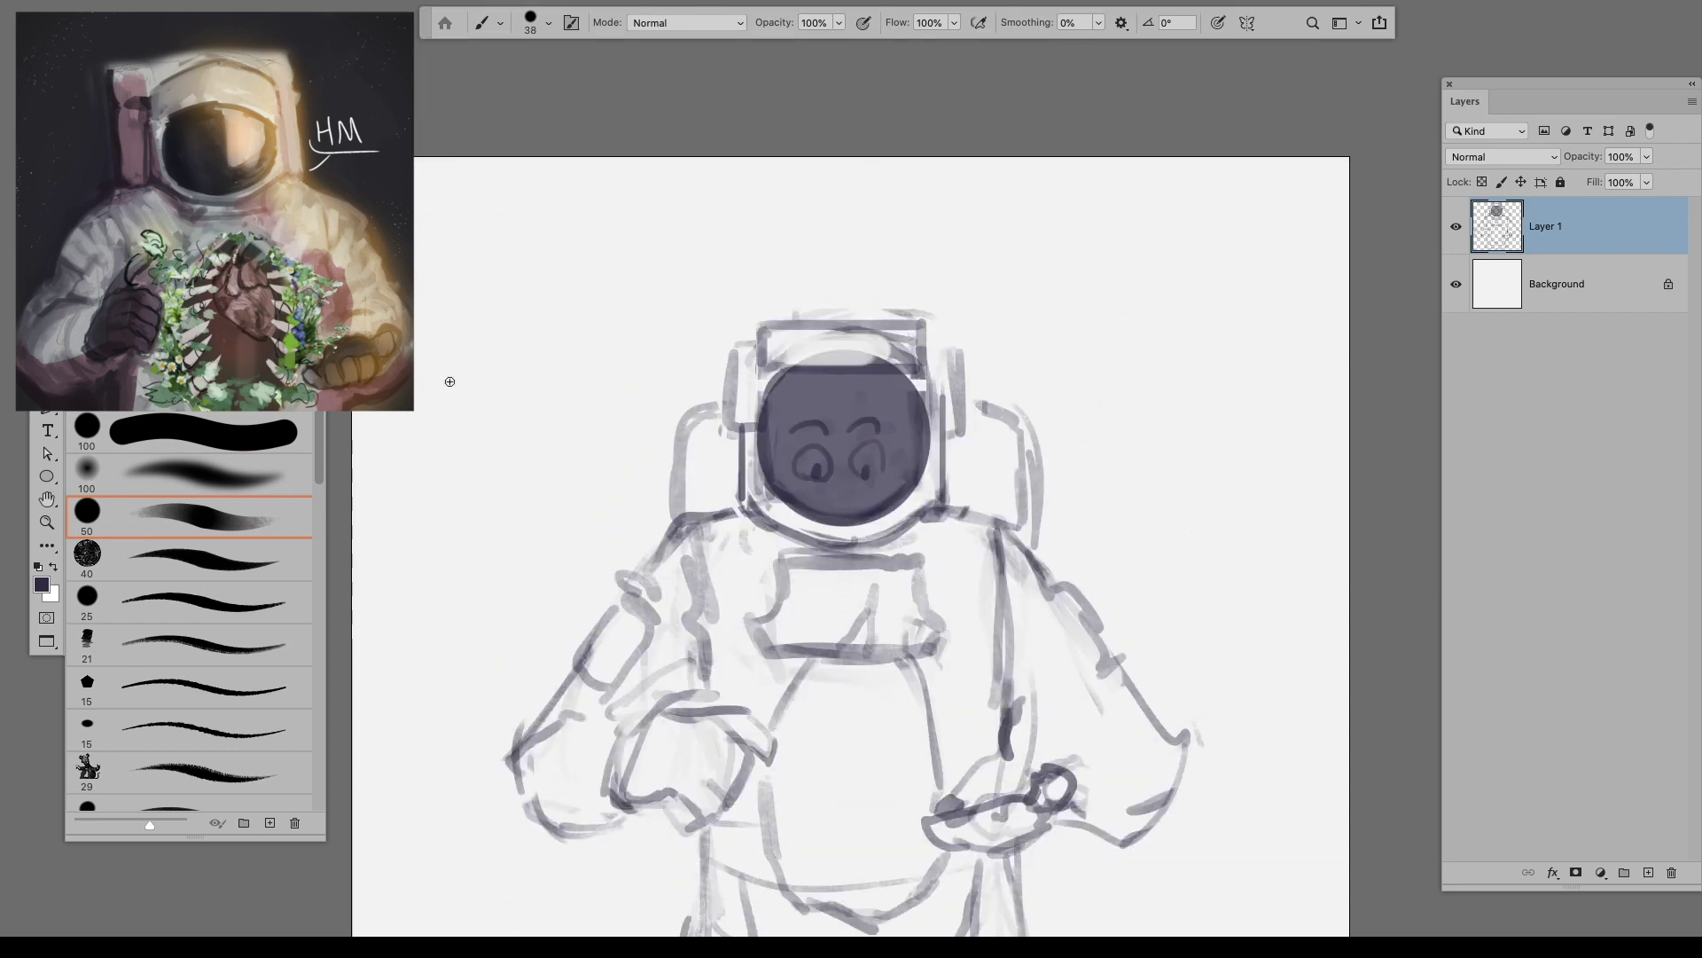
scroll(851, 468, "down", 2)
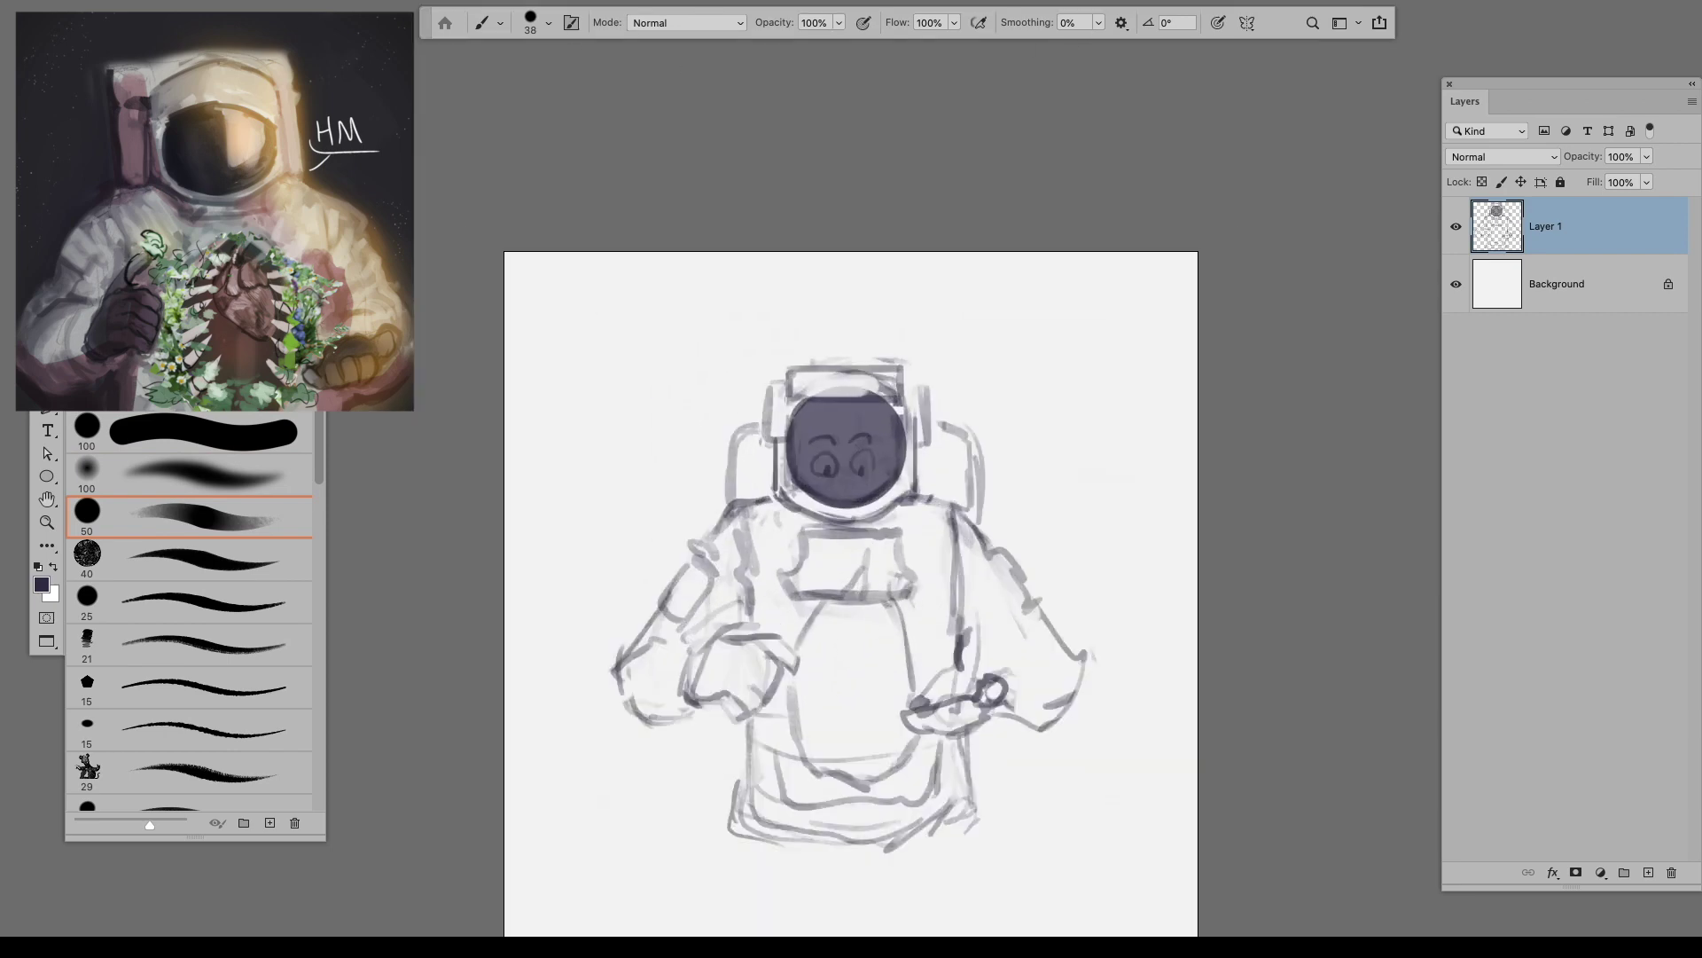
left_click(46, 523)
left_click(1004, 23)
key("Tab")
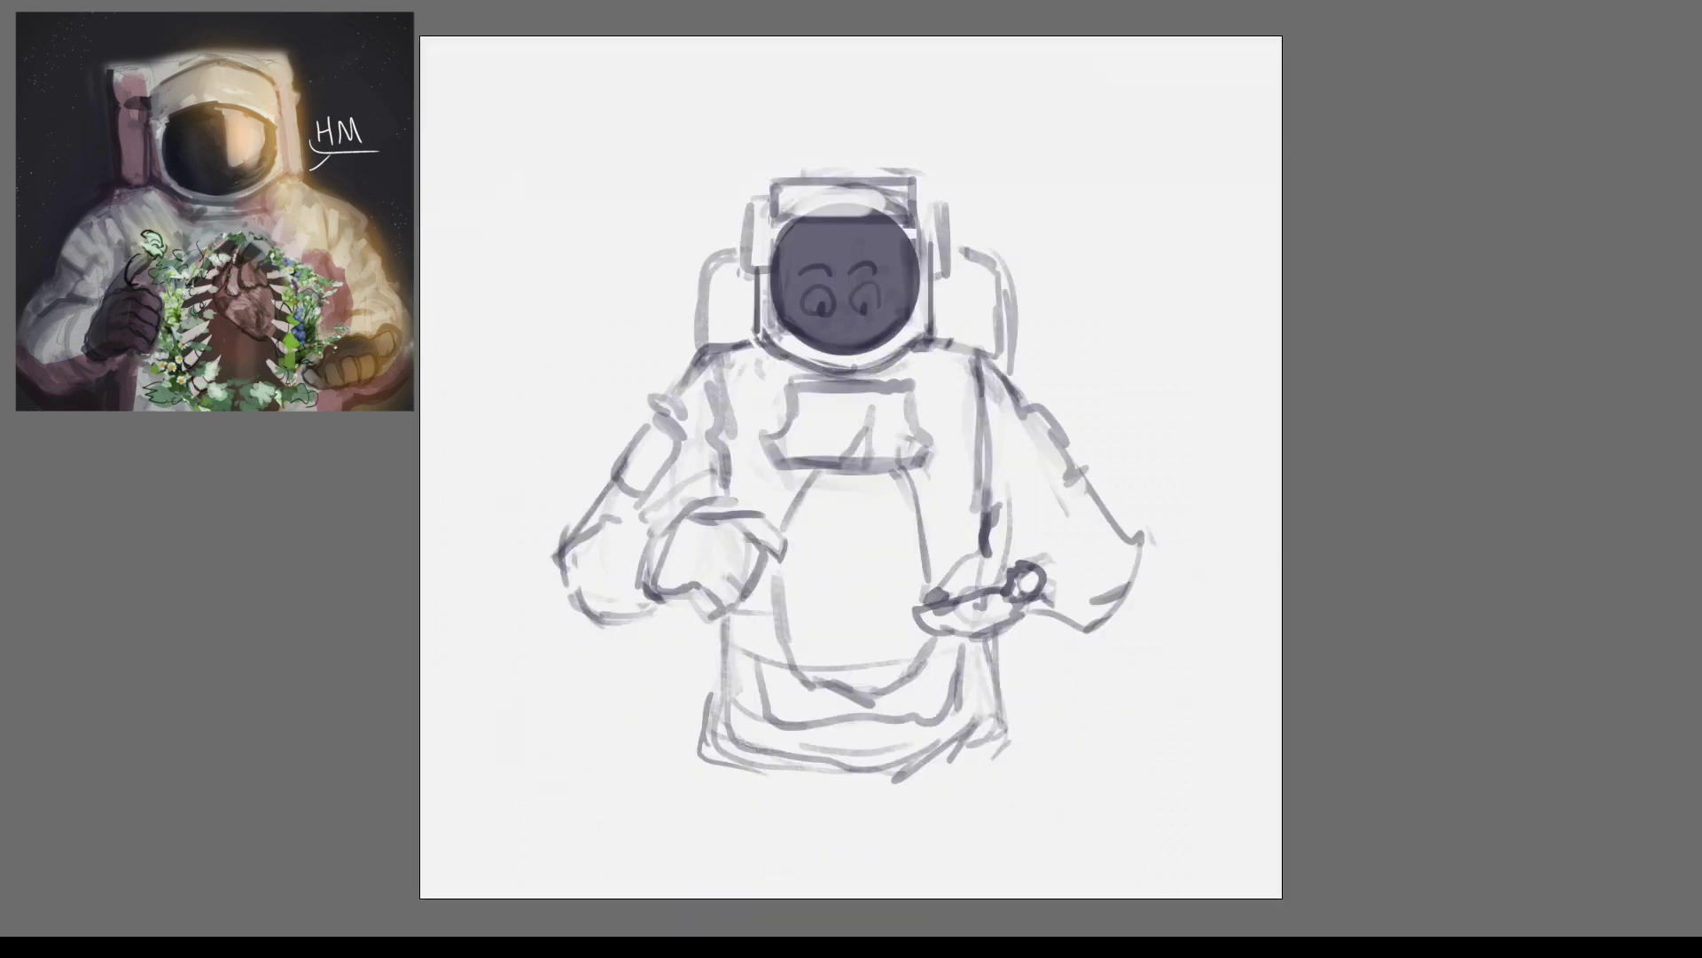
key("Tab")
key("b")
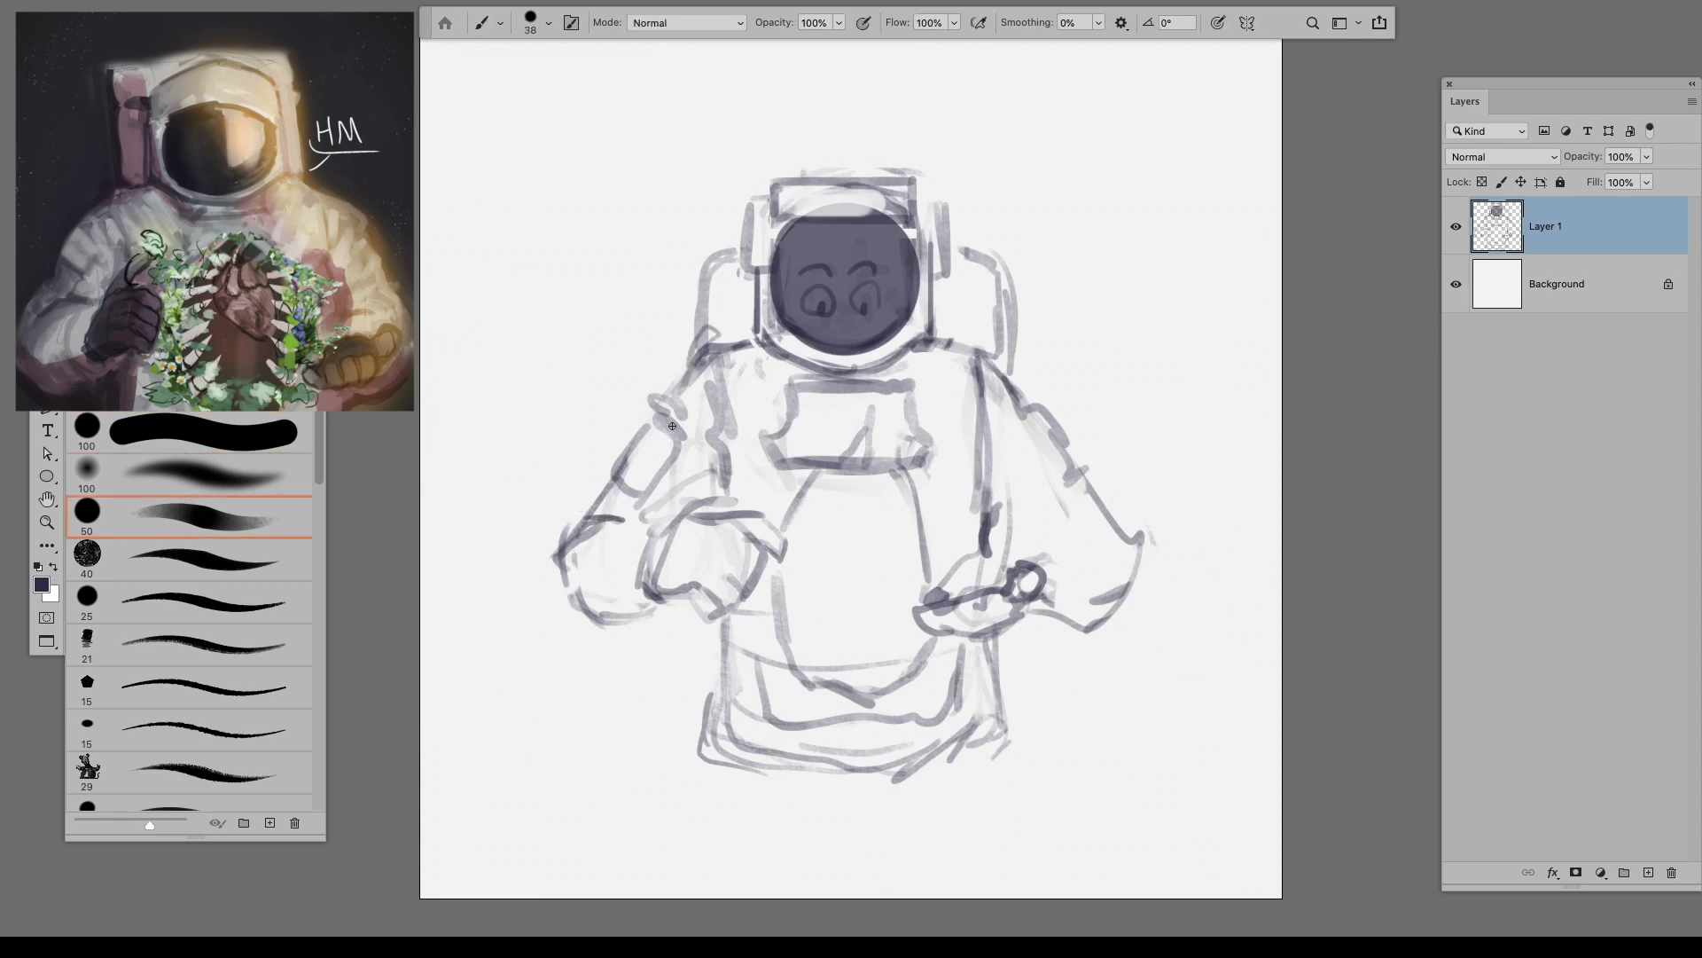
mouse_move(615, 518)
left_mouse_down()
mouse_move(598, 532)
mouse_move(583, 513)
left_mouse_up()
key("ctrl+z")
left_click_drag(1025, 542, 1045, 530)
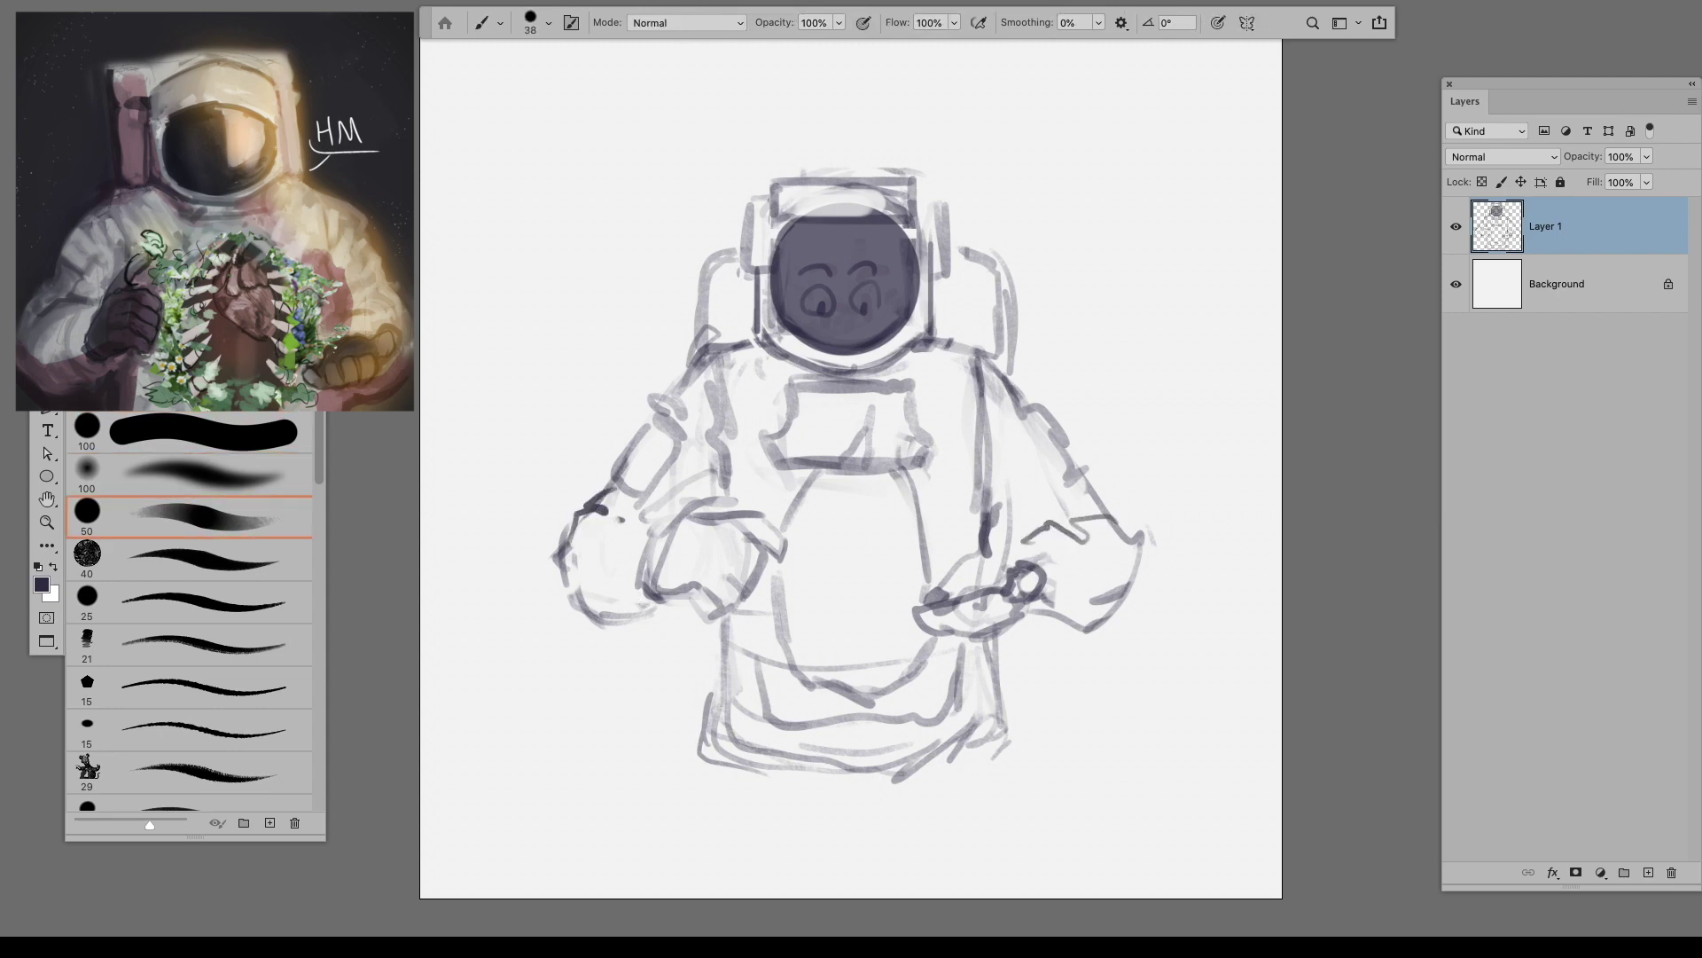
Step: Redraw the left shoulder contour, clean up the chest seams, and reinforce the left forearm's outline
left_click_drag(696, 406, 667, 387)
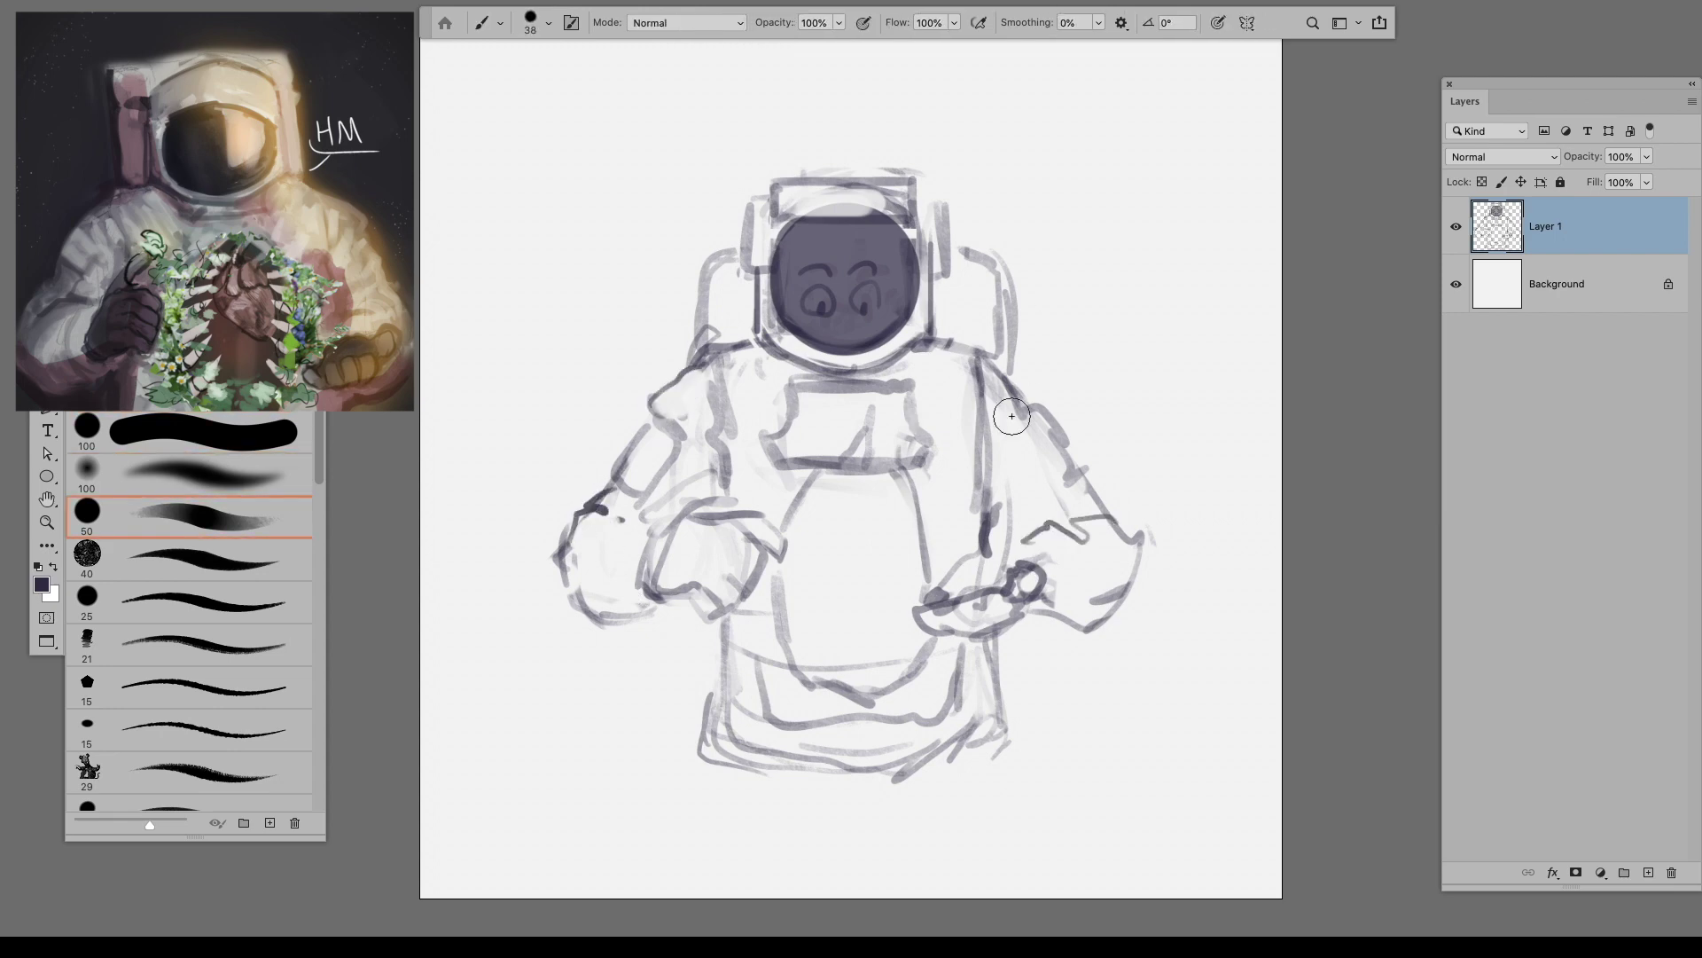
left_click_drag(972, 440, 977, 441)
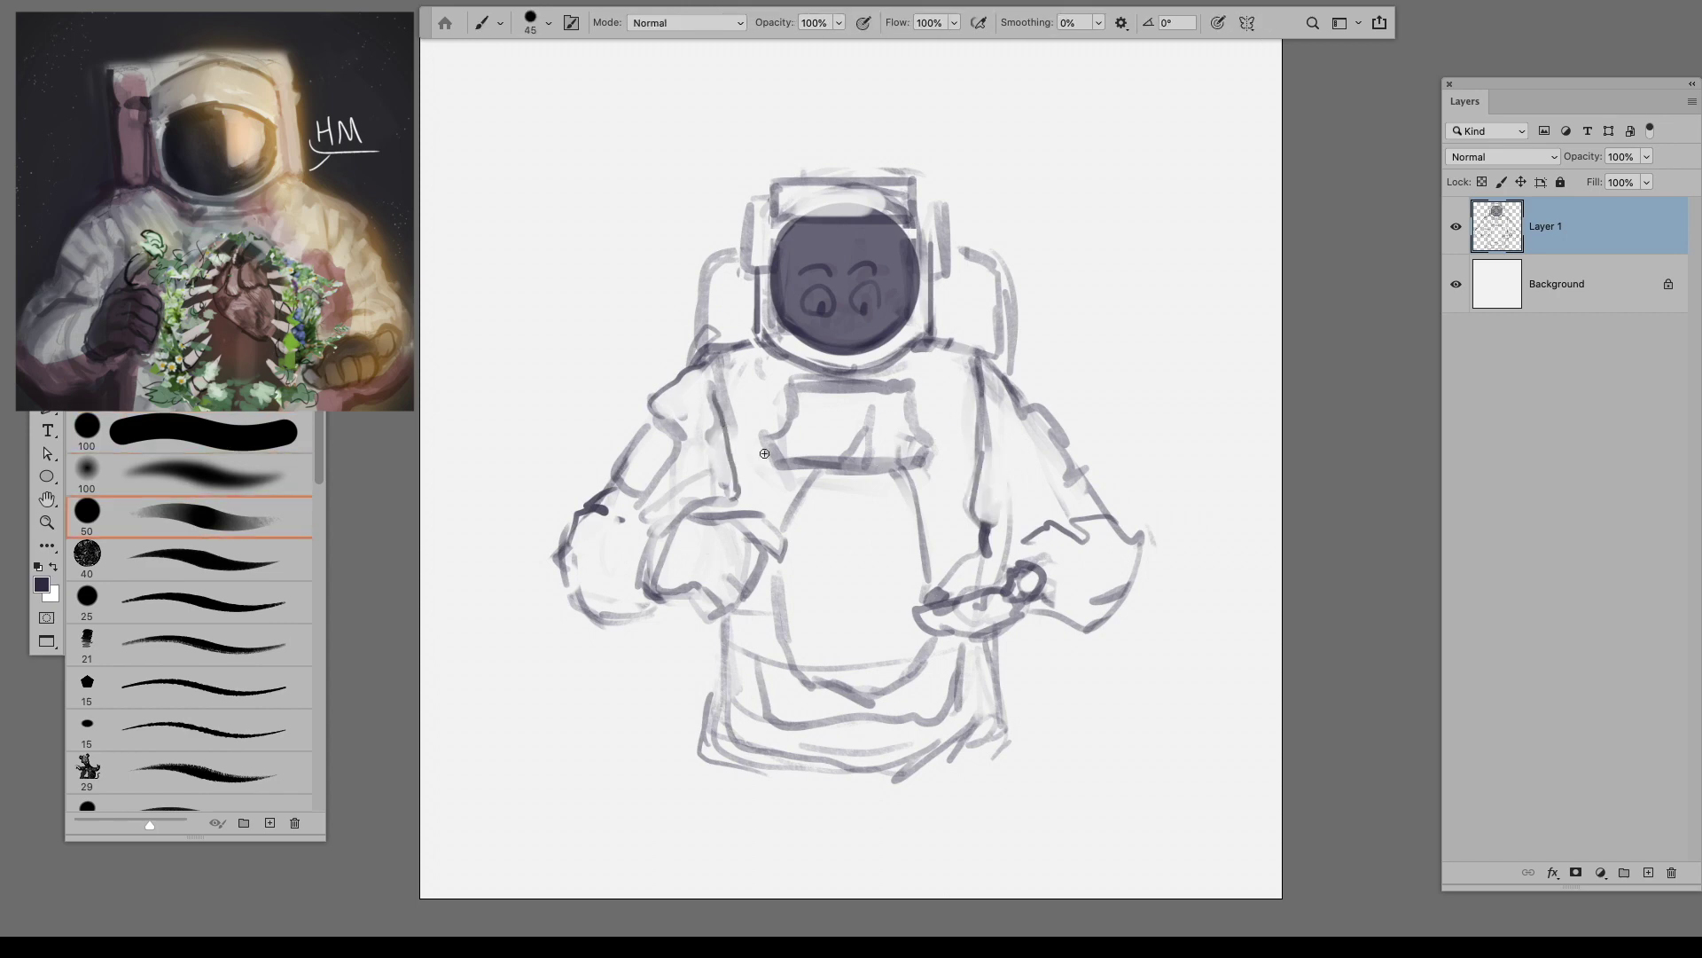
mouse_move(664, 552)
left_mouse_down()
mouse_move(627, 555)
mouse_move(646, 607)
mouse_move(647, 592)
left_mouse_up()
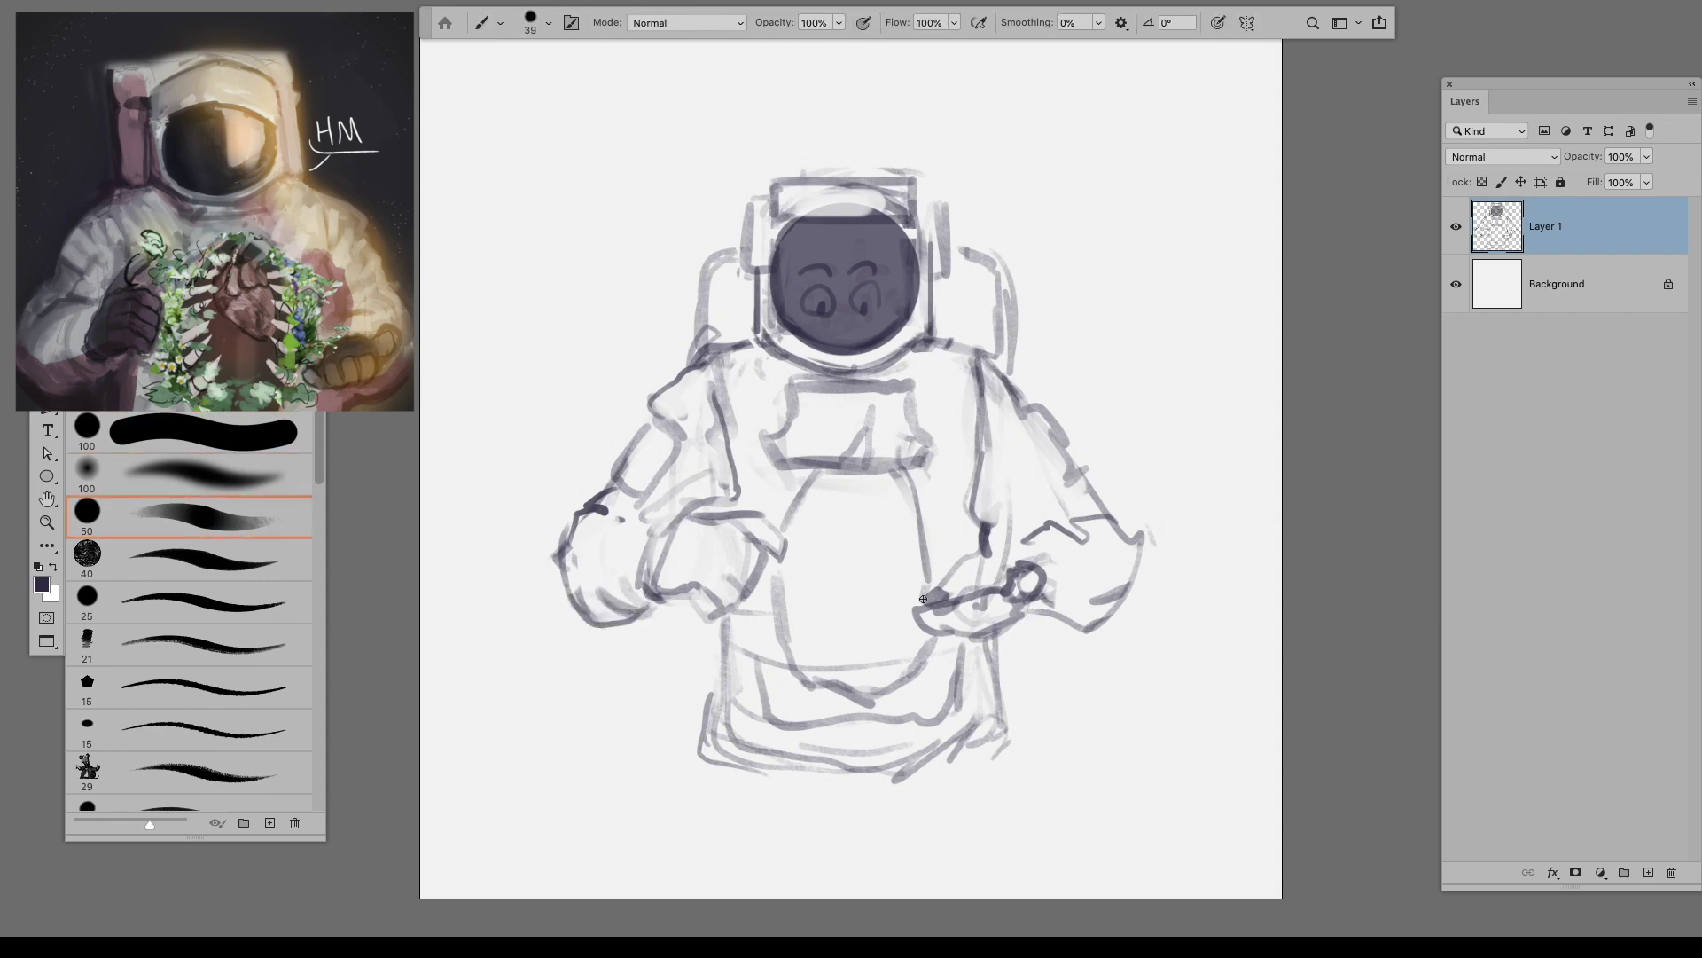
Step: Lasso the right hand, move it slightly outward and down, and deselect it
key("l")
mouse_move(936, 596)
left_mouse_down()
mouse_move(1091, 625)
mouse_move(940, 576)
left_mouse_up()
key("v")
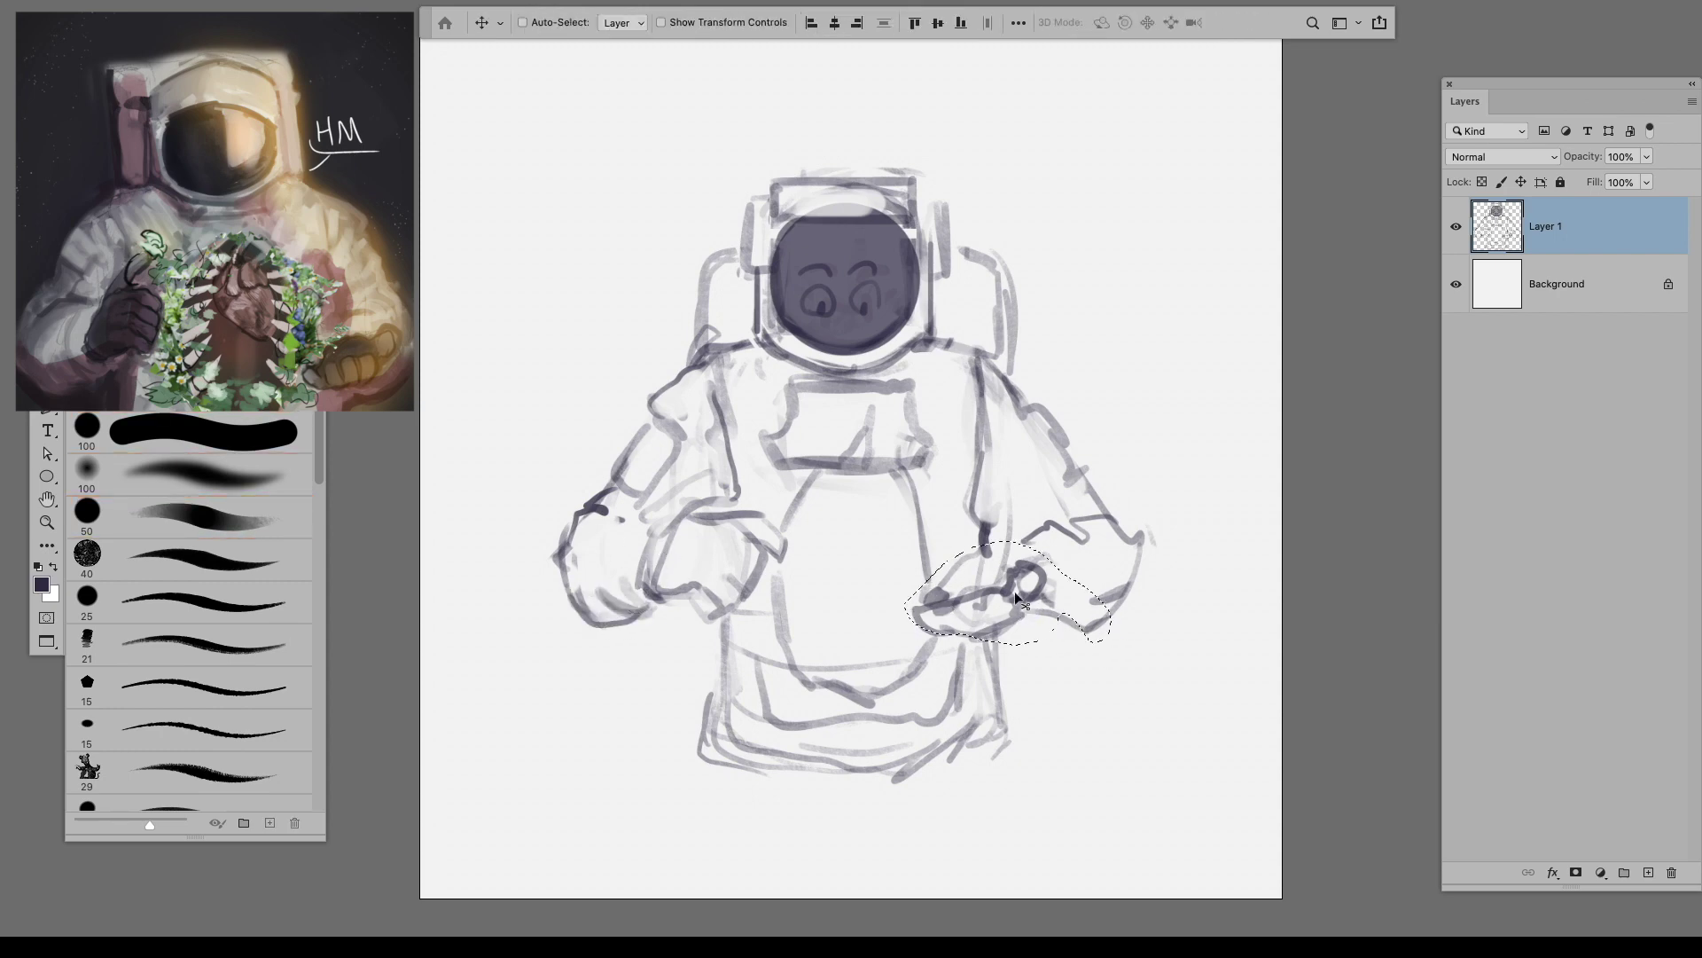
left_click_drag(1061, 615, 1084, 614)
key("ctrl+d")
key("b")
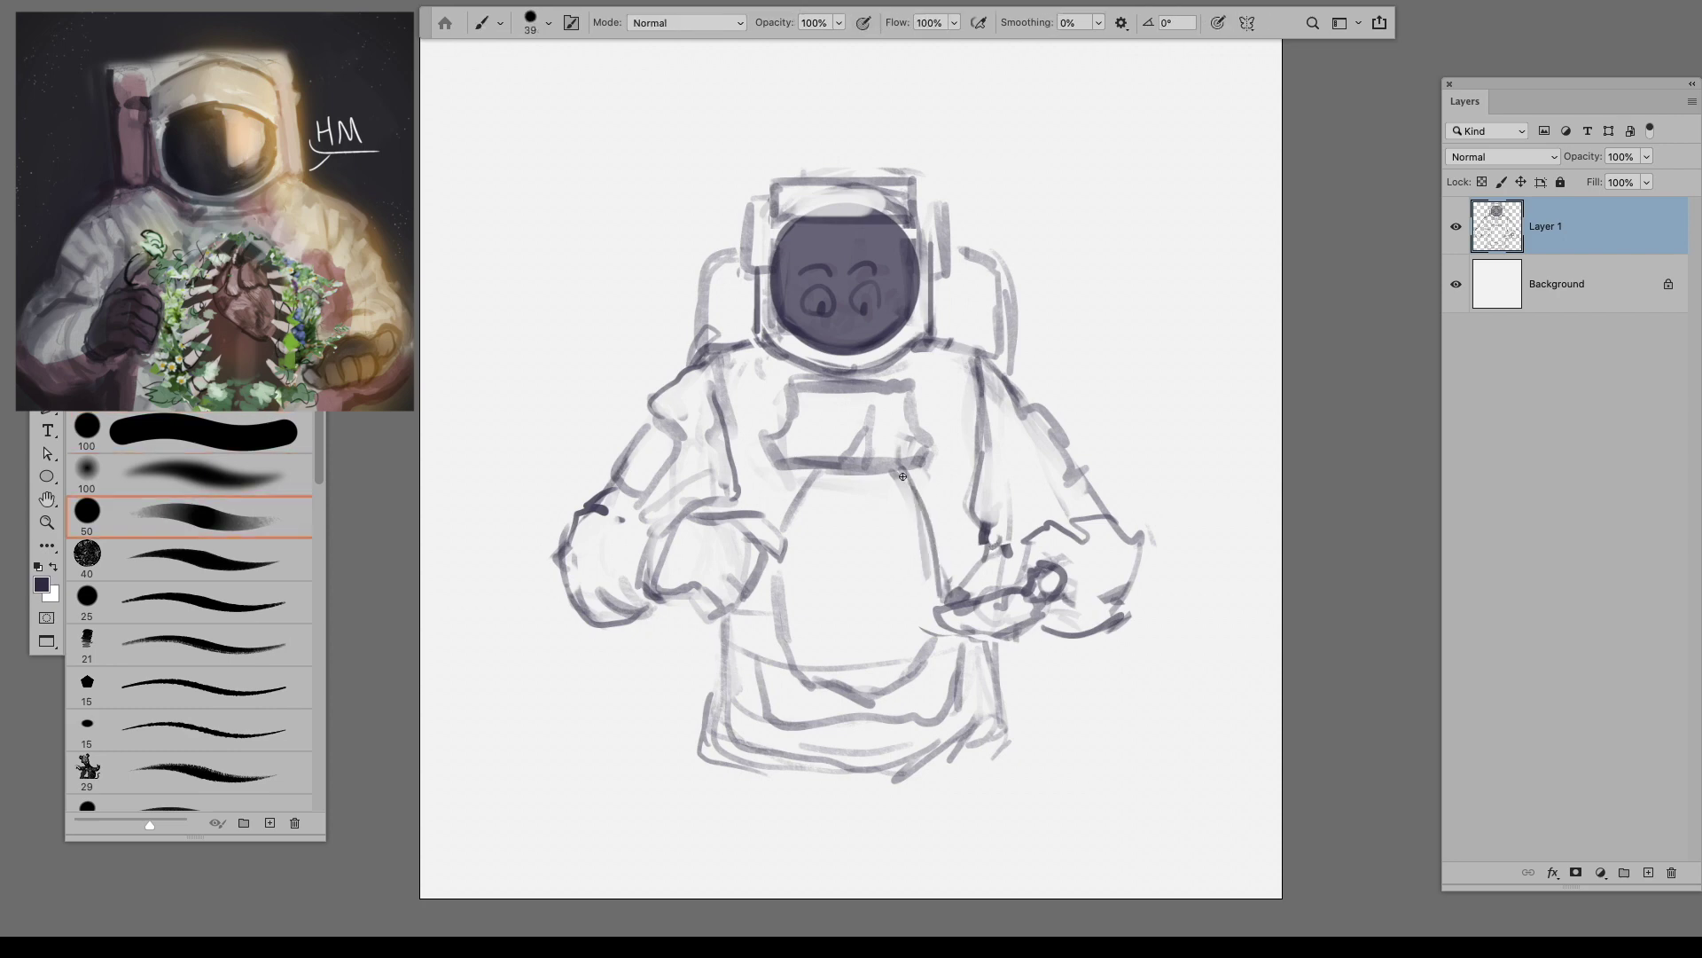
Step: Clean up the right hand by erasing the overlapping line and redrawing the palm's edge
key("e")
key("b")
mouse_move(1024, 592)
left_mouse_down()
mouse_move(970, 612)
mouse_move(1003, 632)
mouse_move(1053, 612)
left_mouse_up()
key("e")
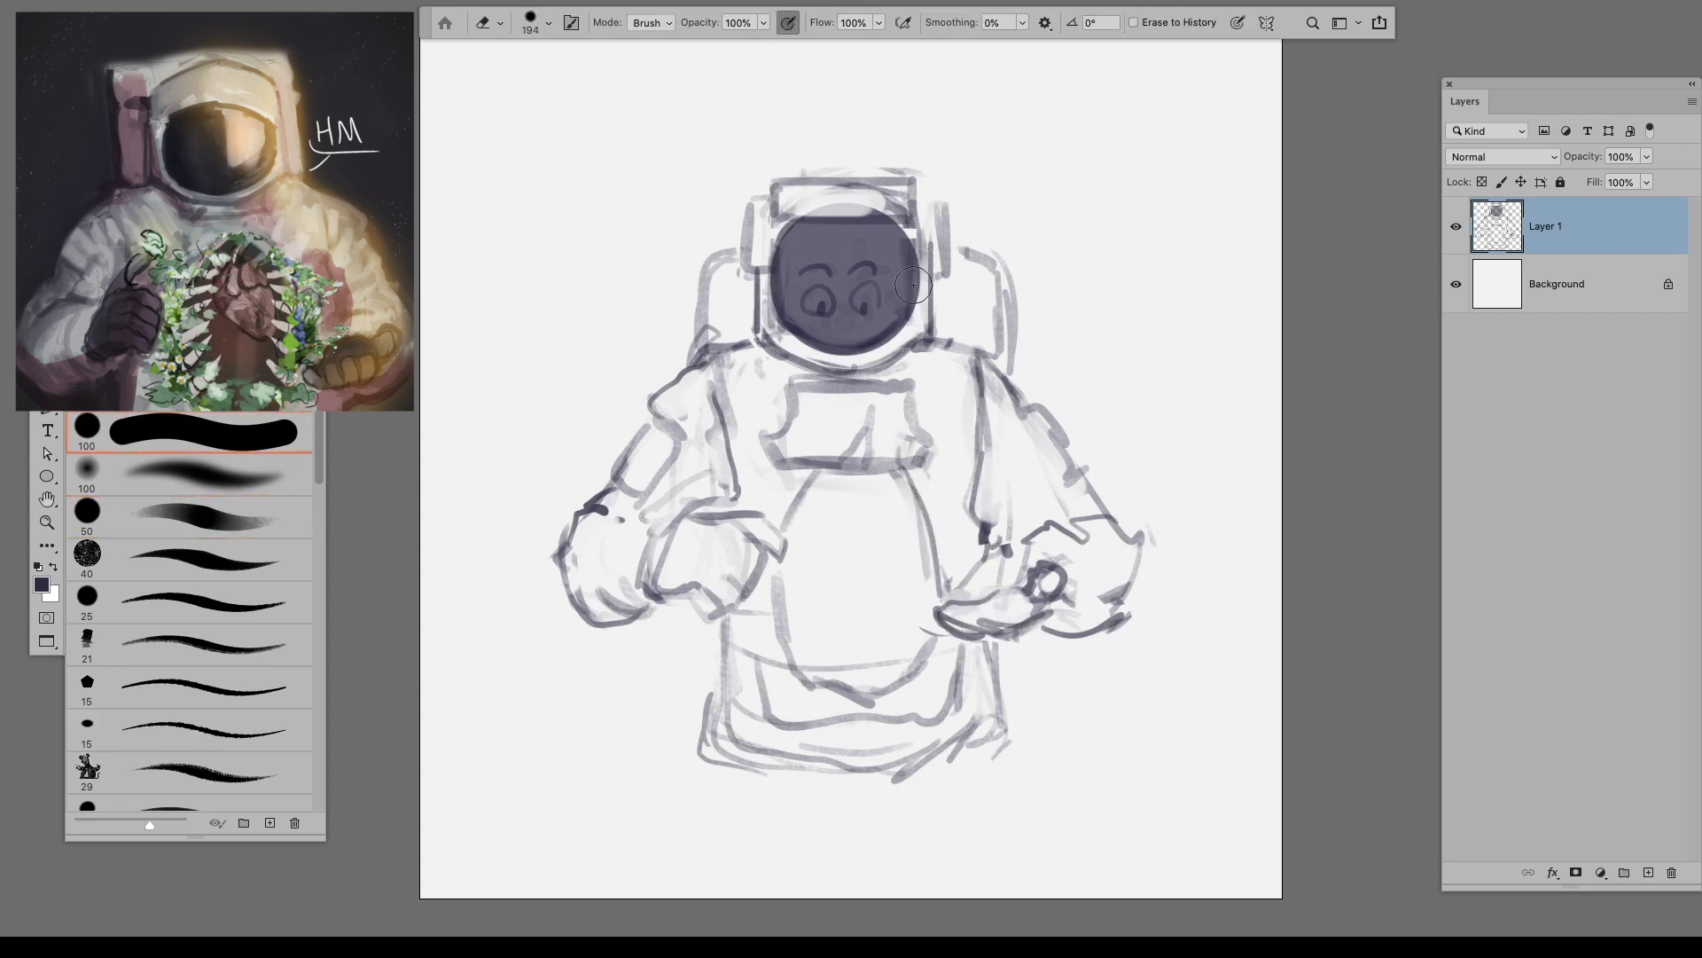
Step: Select the upper part of the helmet with a rectangular marquee, move it down slightly, and deselect it
key("m")
mouse_move(743, 160)
left_mouse_down()
mouse_move(975, 196)
mouse_move(922, 253)
left_mouse_up()
key("v")
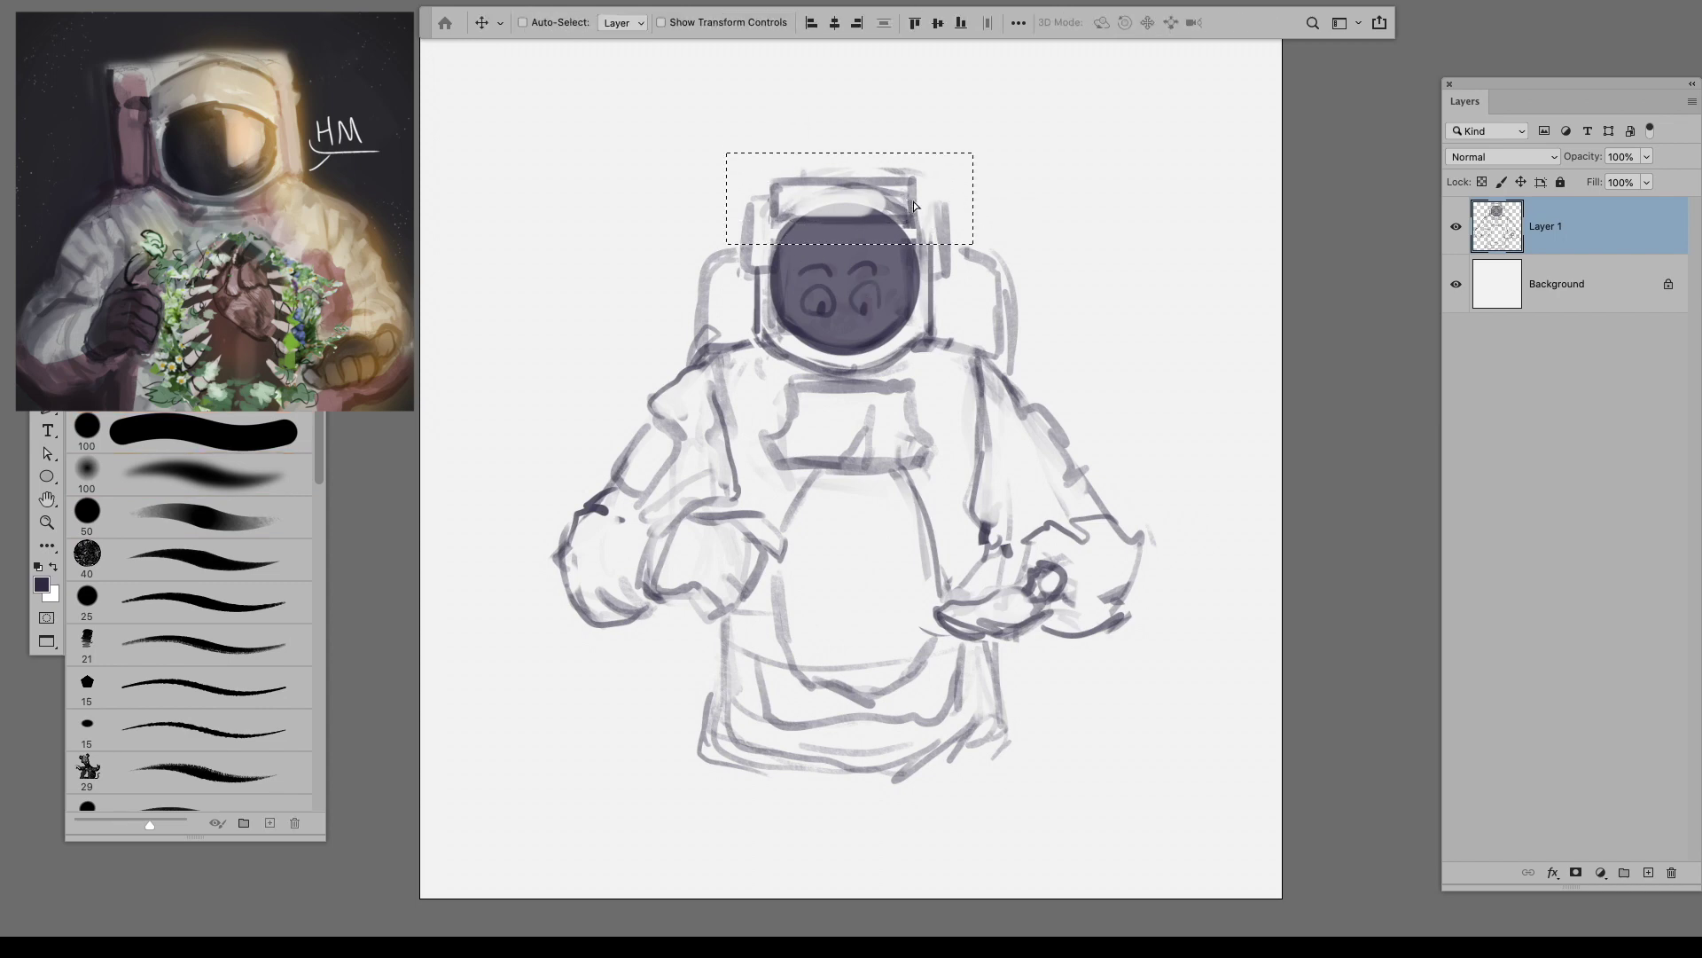
left_click_drag(896, 185, 895, 202)
key("ctrl+d")
key("b")
Step: Flip the canvas horizontally and refine the sleeve seam, arm contour and lower torso side
key("ctrl+shift+h")
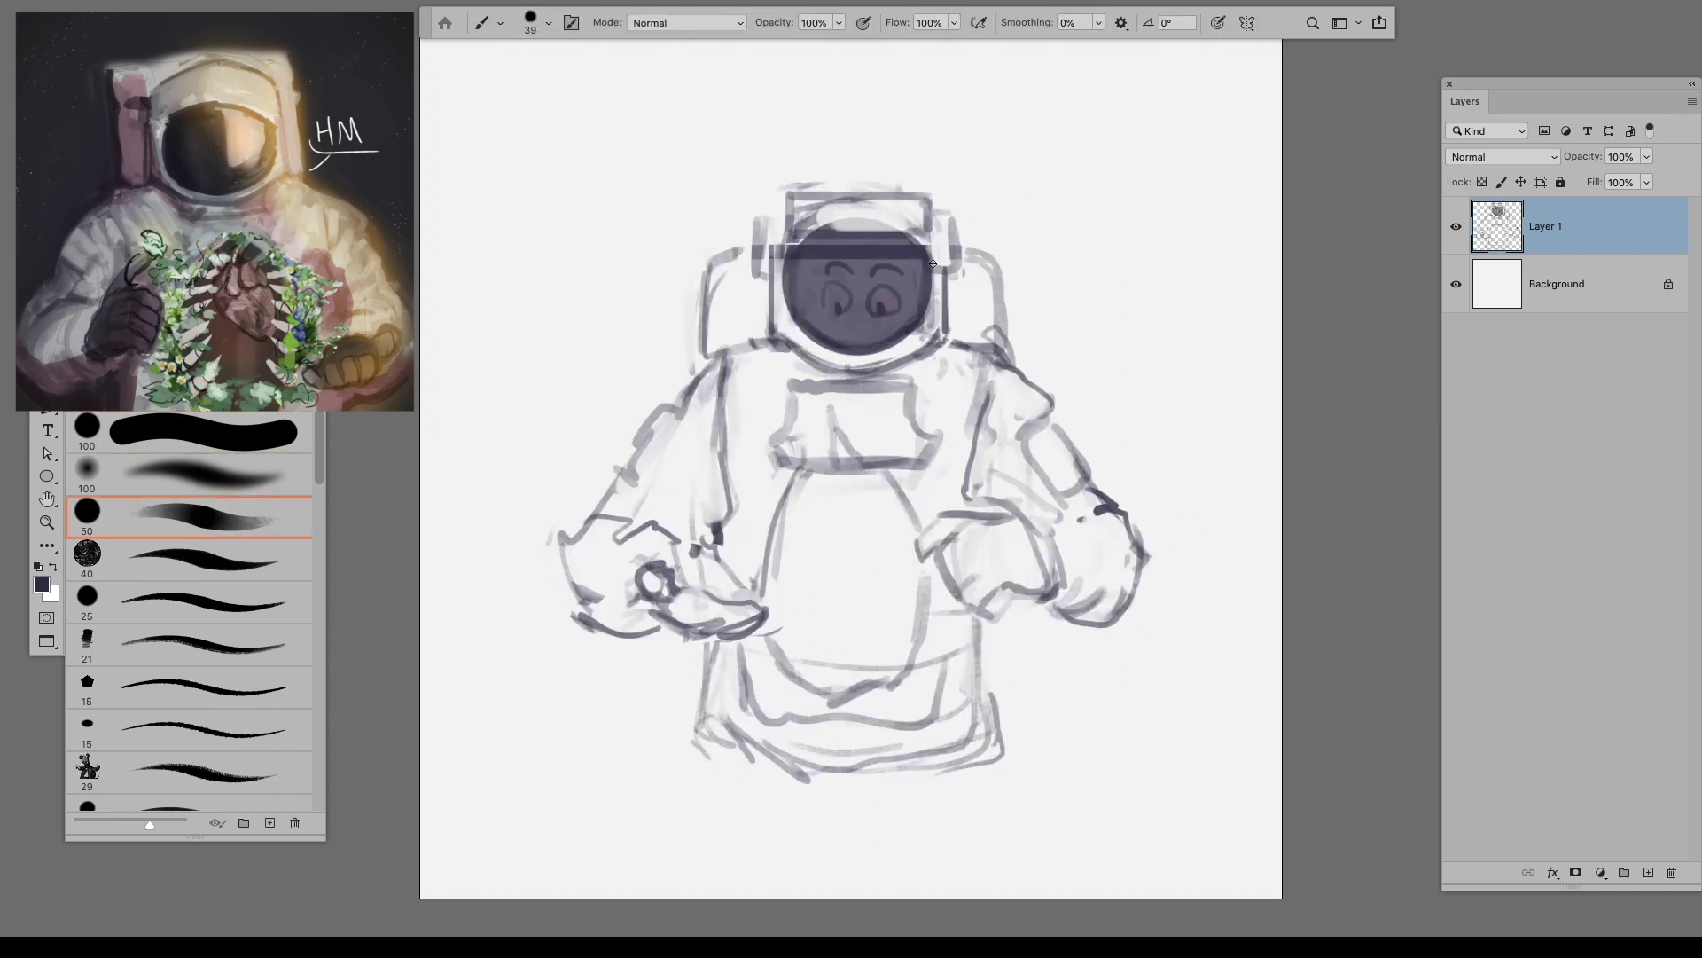
key("e")
key("b")
left_click_drag(716, 514, 736, 365)
key("e")
key("b")
key("e")
key("b")
key("e")
key("b")
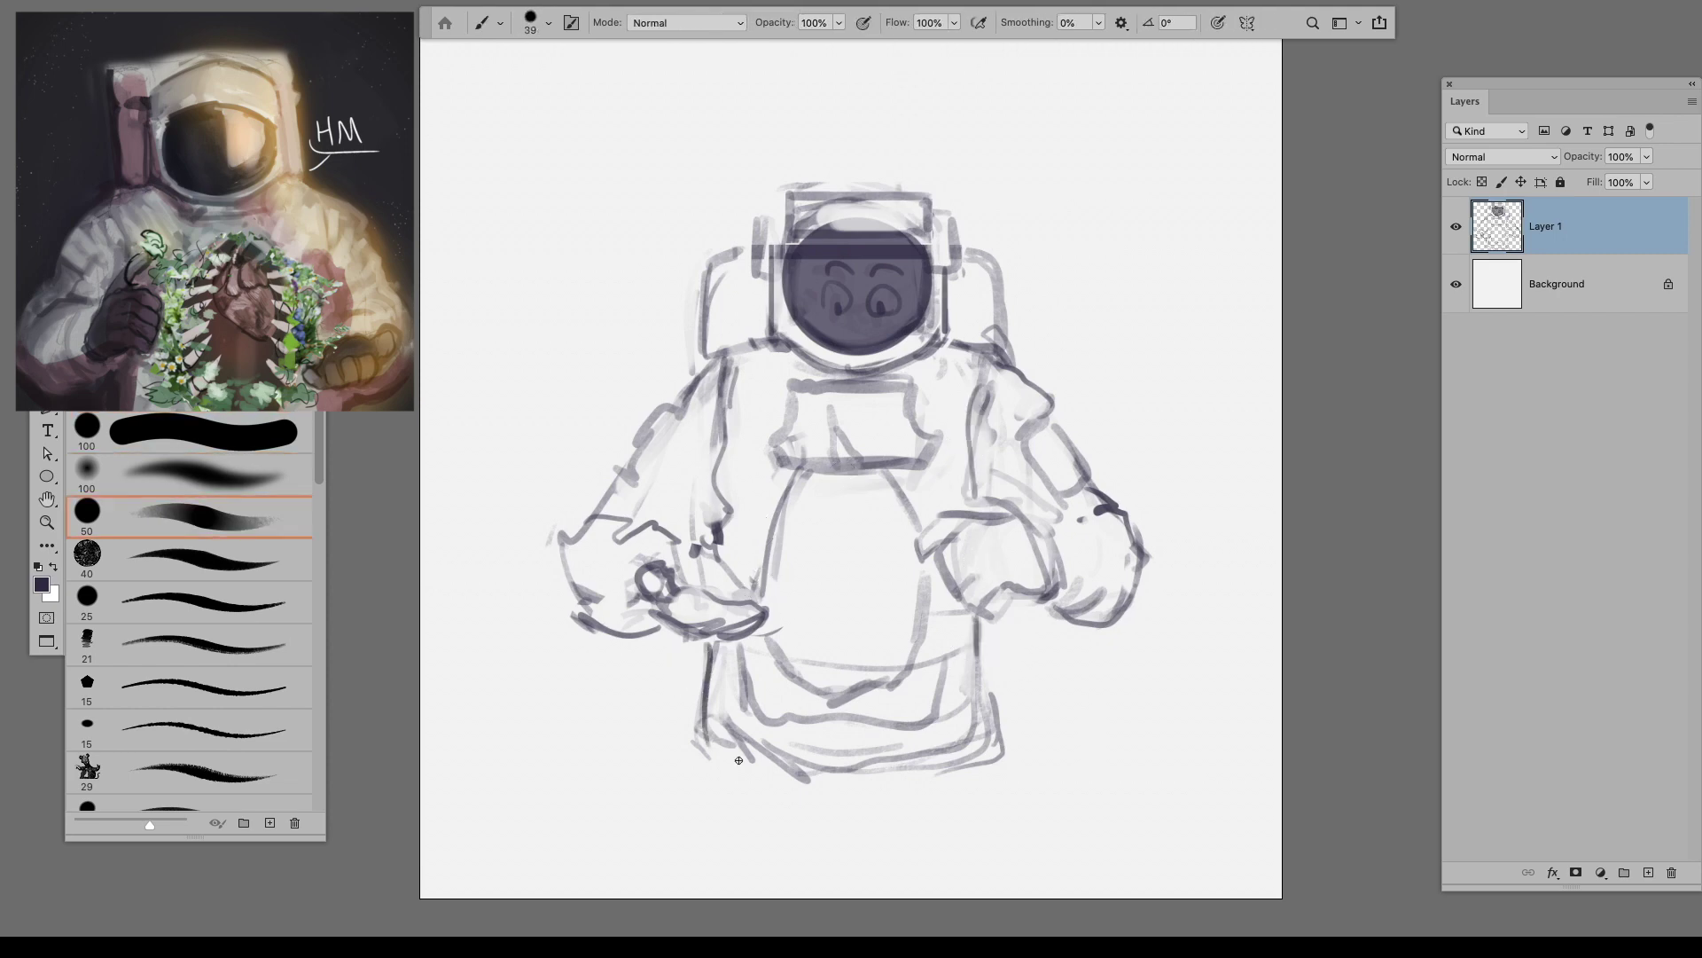
Step: Scale up the whole astronaut sketch with Free Transform so it fills more of the canvas
key("ctrl+t")
mouse_move(1153, 788)
left_mouse_down()
mouse_move(1216, 810)
mouse_move(1235, 844)
left_mouse_up()
key("Return")
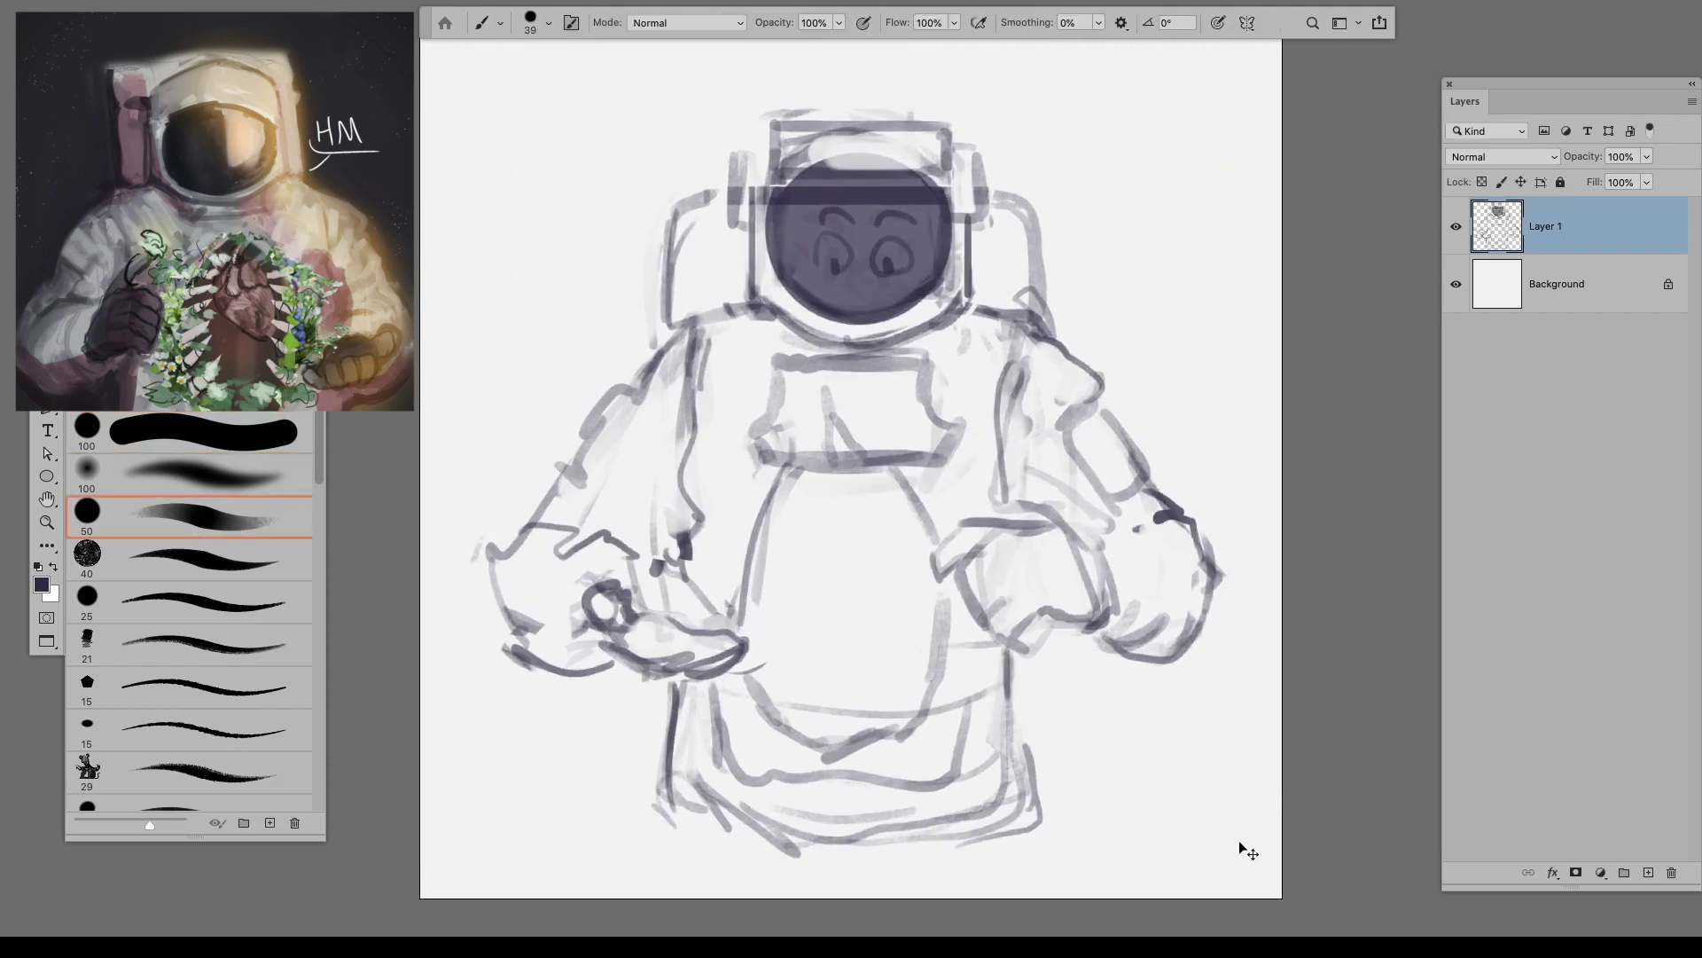
Step: Flip the canvas back horizontally and redraw the upper-left edge of the torso opening
key("ctrl+shift+h")
key("e")
key("b")
left_click_drag(768, 539, 835, 428)
key("e")
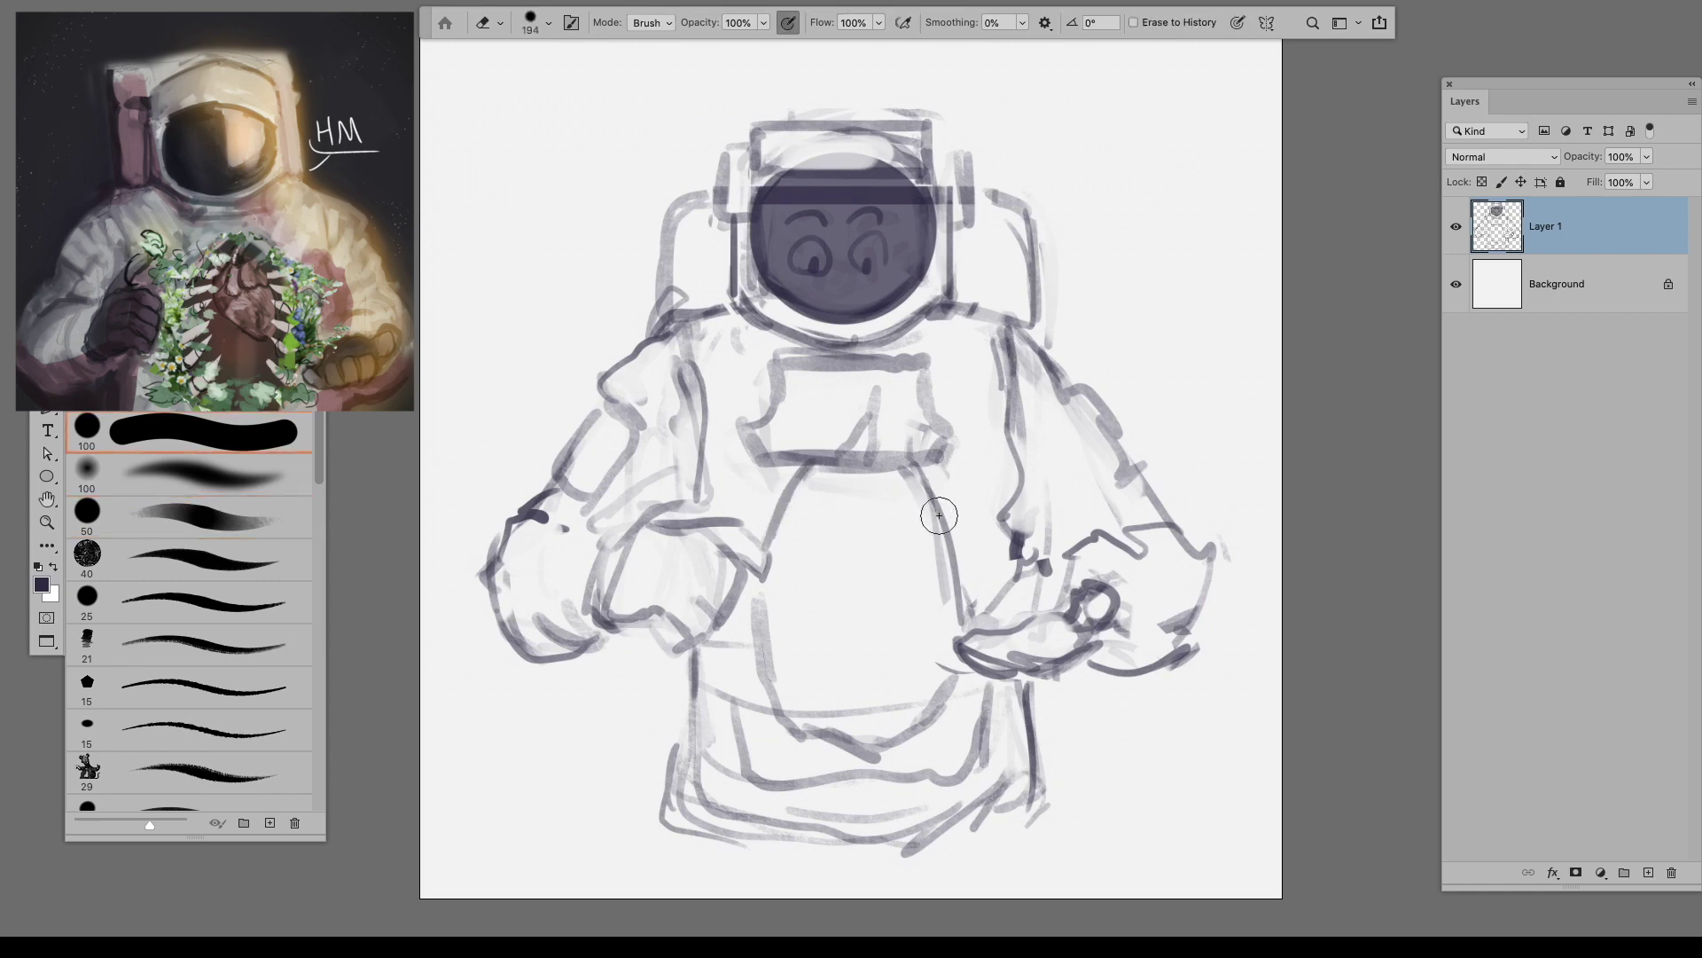
Step: Redraw the side edges of the torso opening, flipping the canvas horizontally and back to check the shape
key("ctrl+shift+h")
key("b")
left_click_drag(768, 576, 803, 466)
key("ctrl+shift+h")
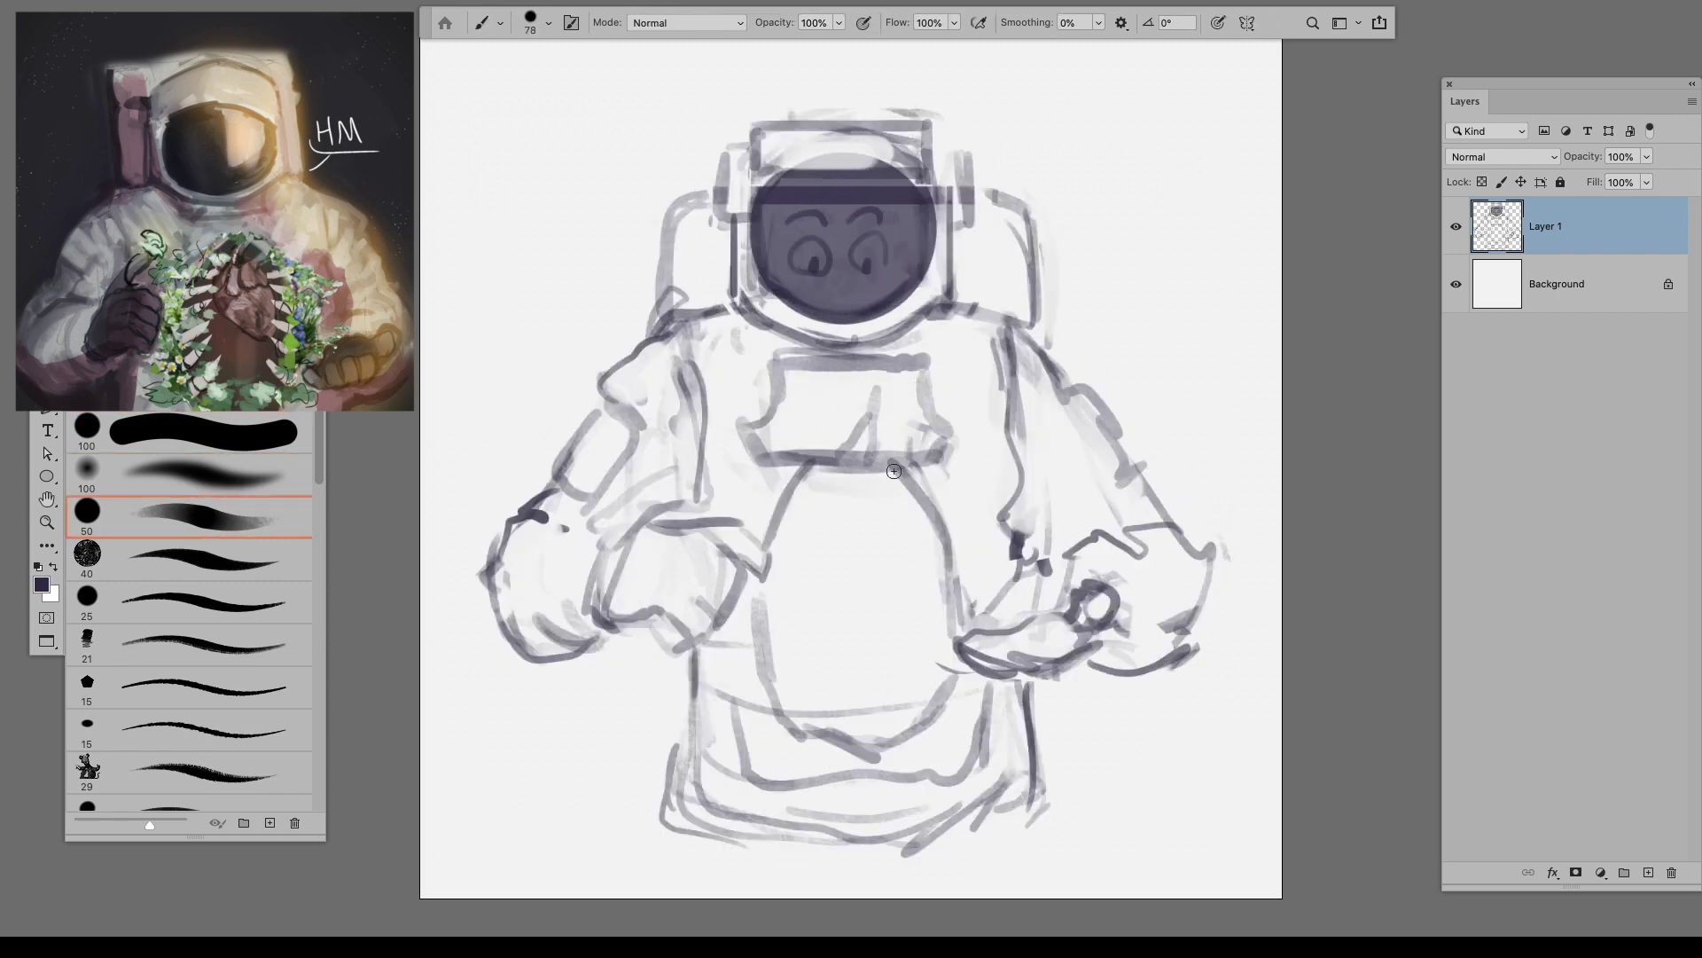
key("e")
key("b")
left_click_drag(780, 734, 758, 610)
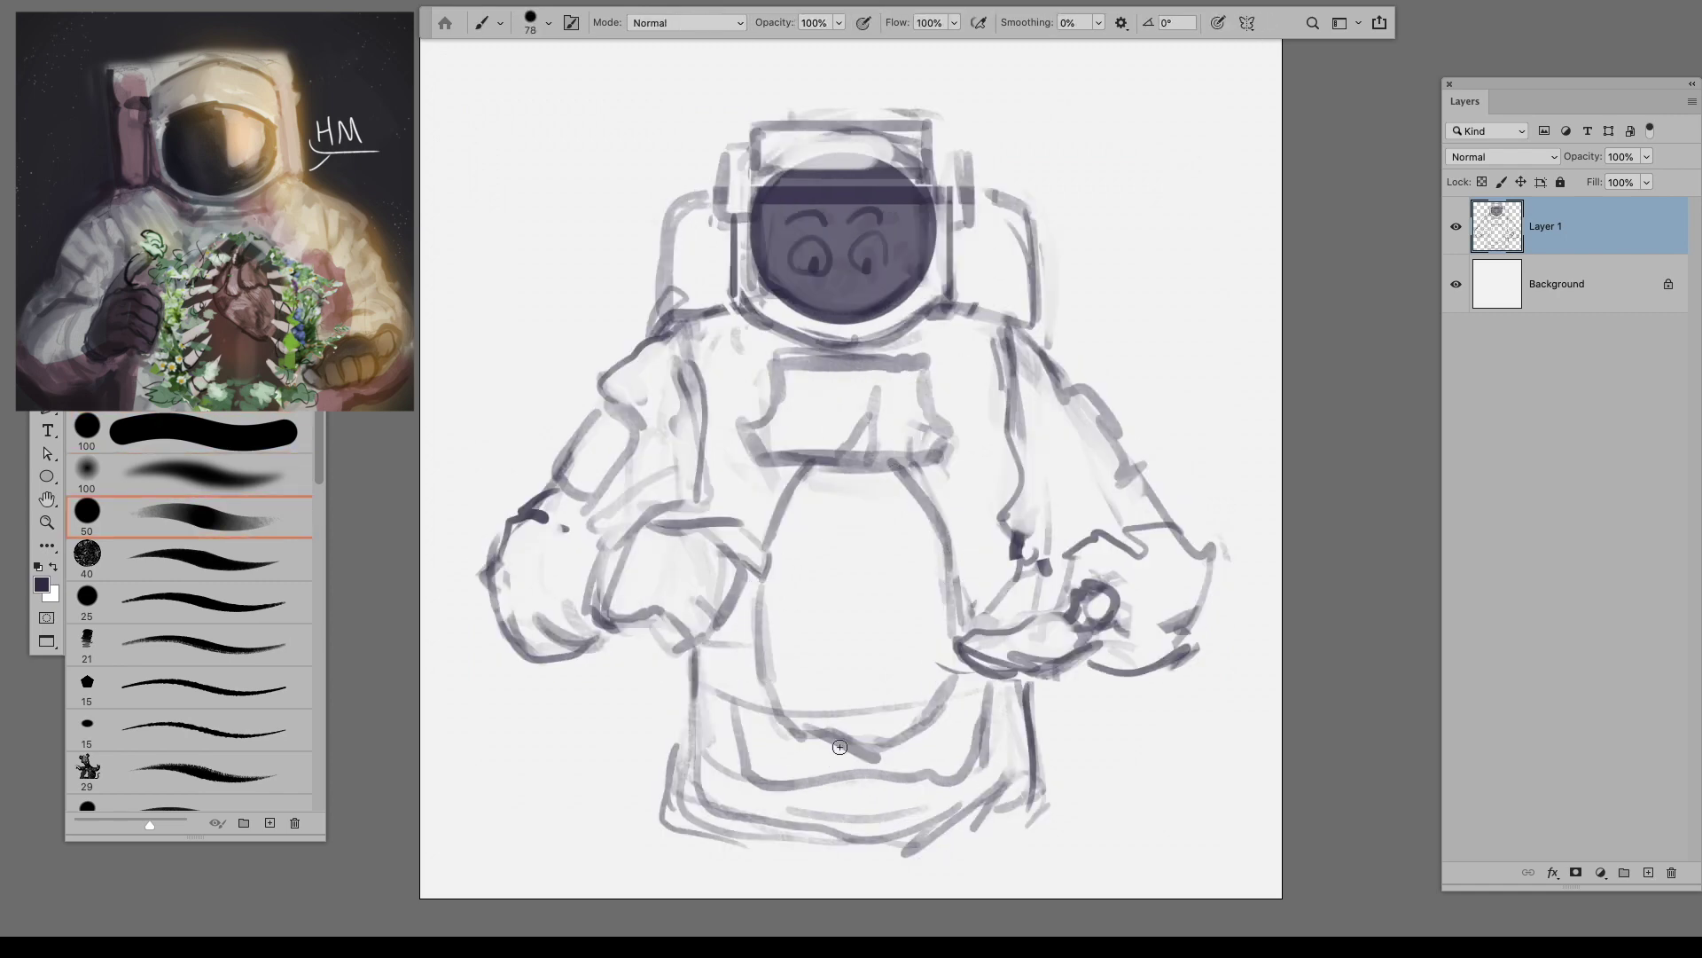
Step: Redraw the suit's lower torso side and bottom hem, erasing the stray lines at the hem's left end
mouse_move(1026, 685)
left_mouse_down()
mouse_move(1047, 829)
mouse_move(971, 802)
left_mouse_up()
key("e")
left_click_drag(661, 745, 670, 842)
key("b")
mouse_move(678, 843)
left_mouse_down()
mouse_move(1053, 781)
mouse_move(1045, 829)
left_mouse_up()
Step: Lower the sketch layer's opacity to 40%, add a new layer above it, and set up a black 40 px brush
key("v")
key("4")
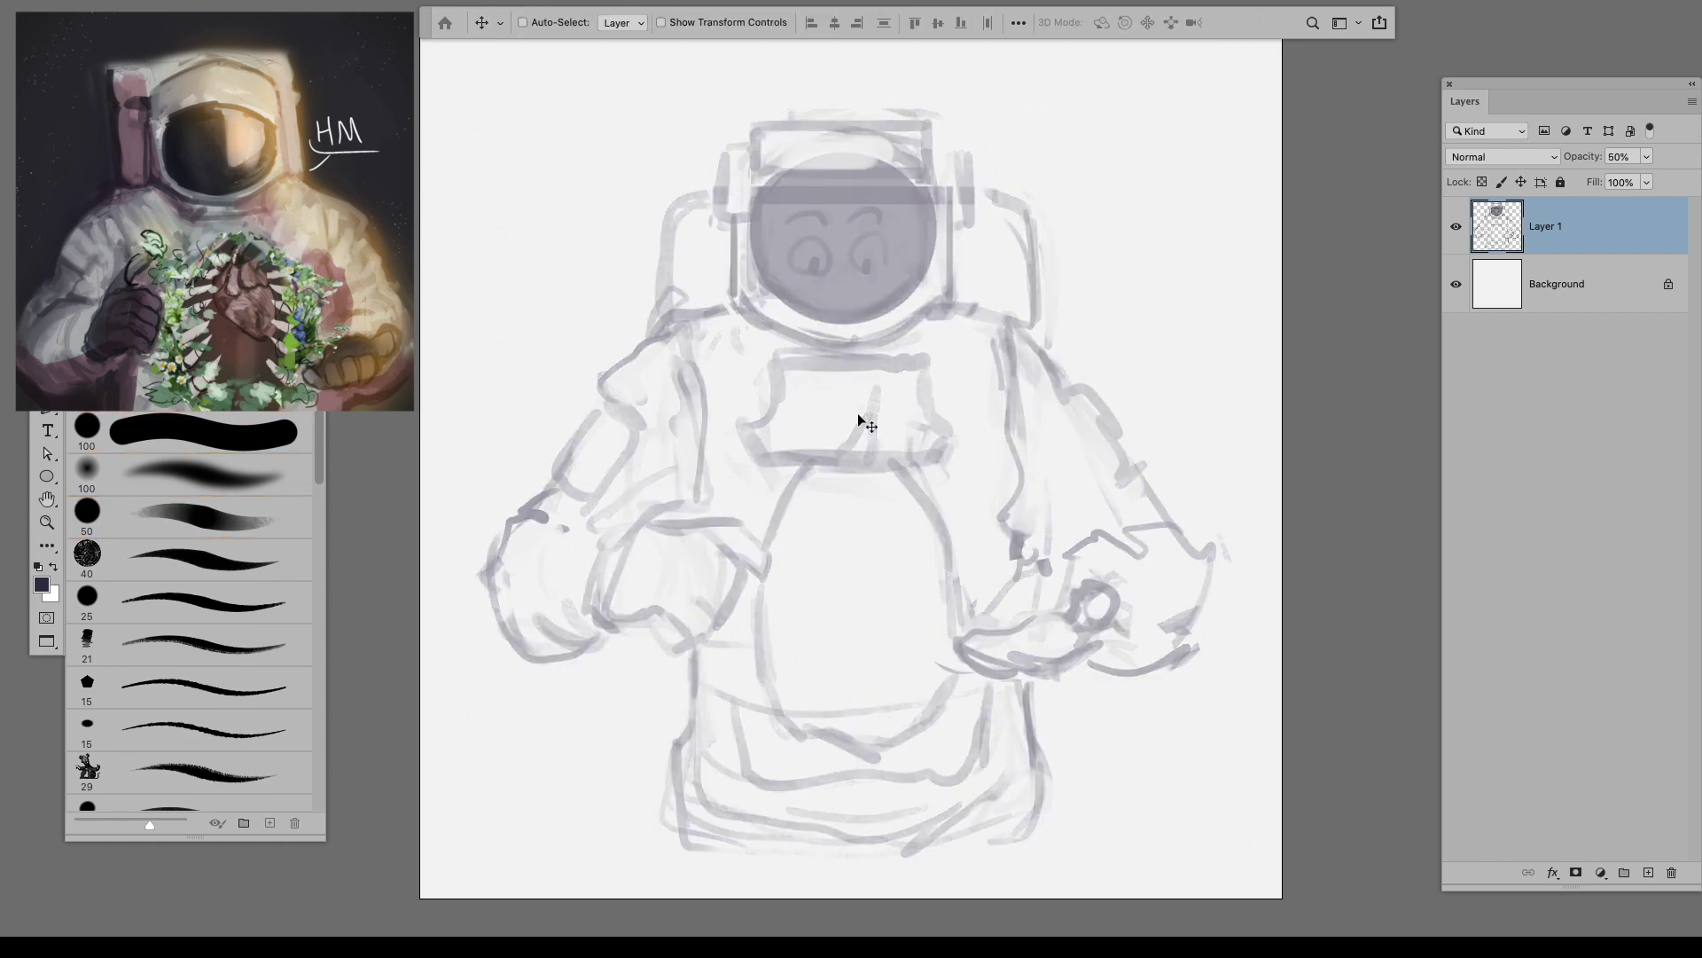
key("d")
key("b")
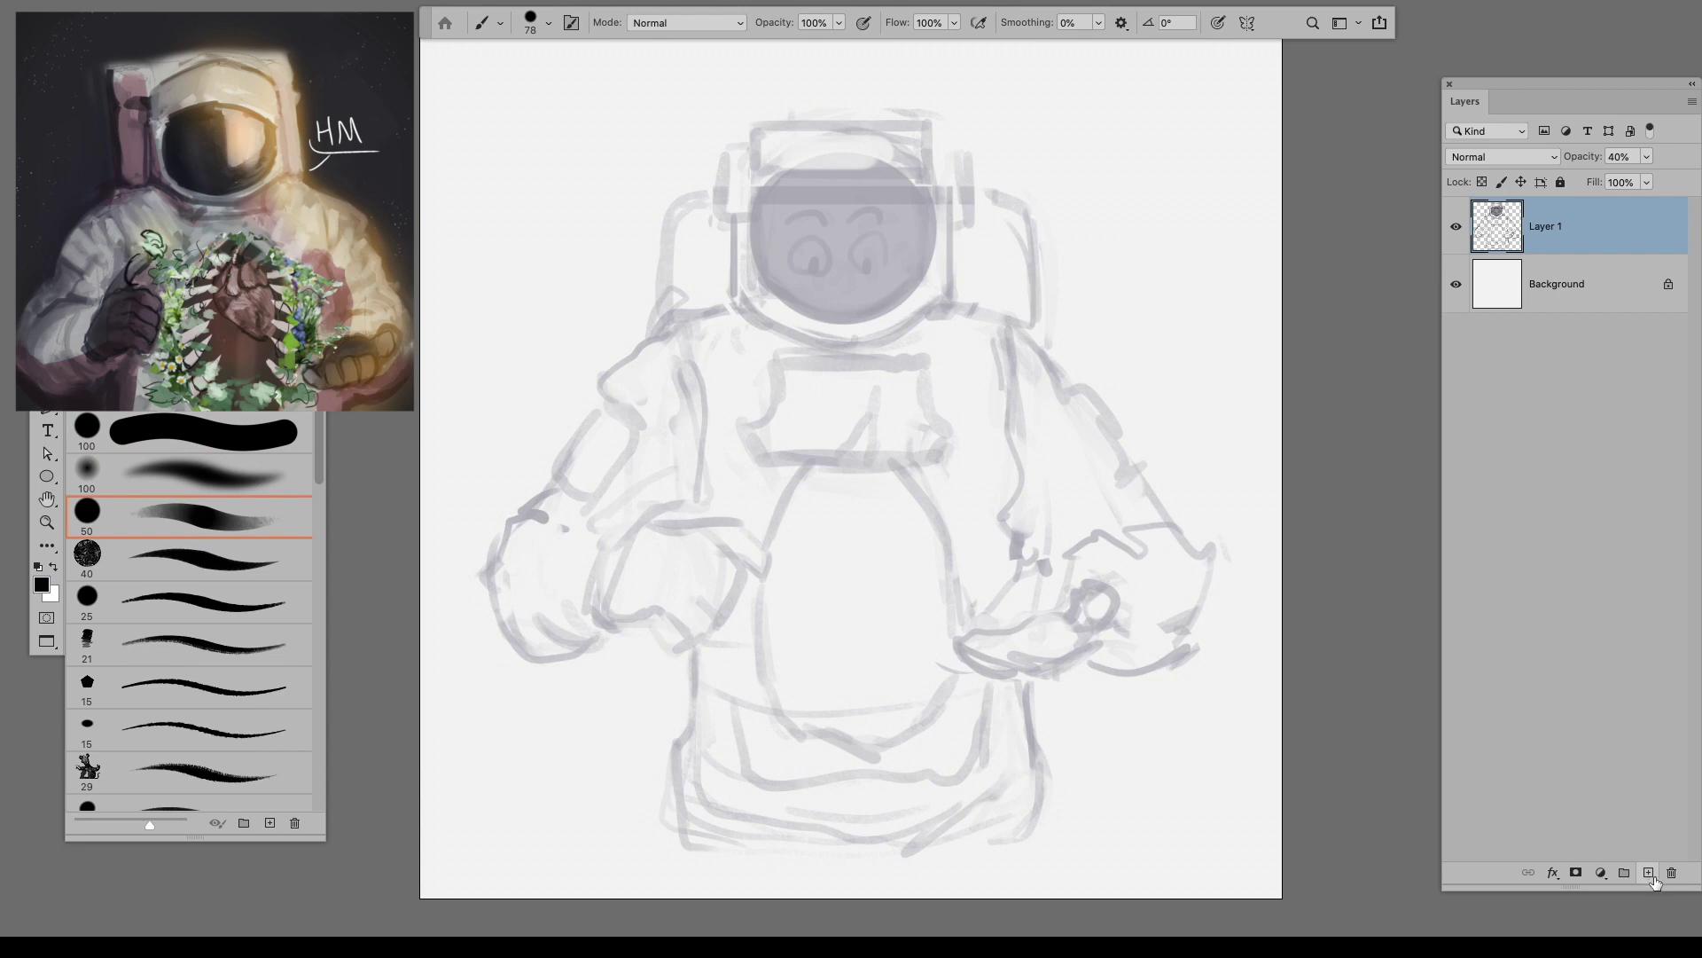
left_click(1648, 873)
key("period")
mouse_move(609, 418)
left_mouse_down()
mouse_move(704, 448)
mouse_move(833, 558)
left_mouse_up()
key("ctrl+z")
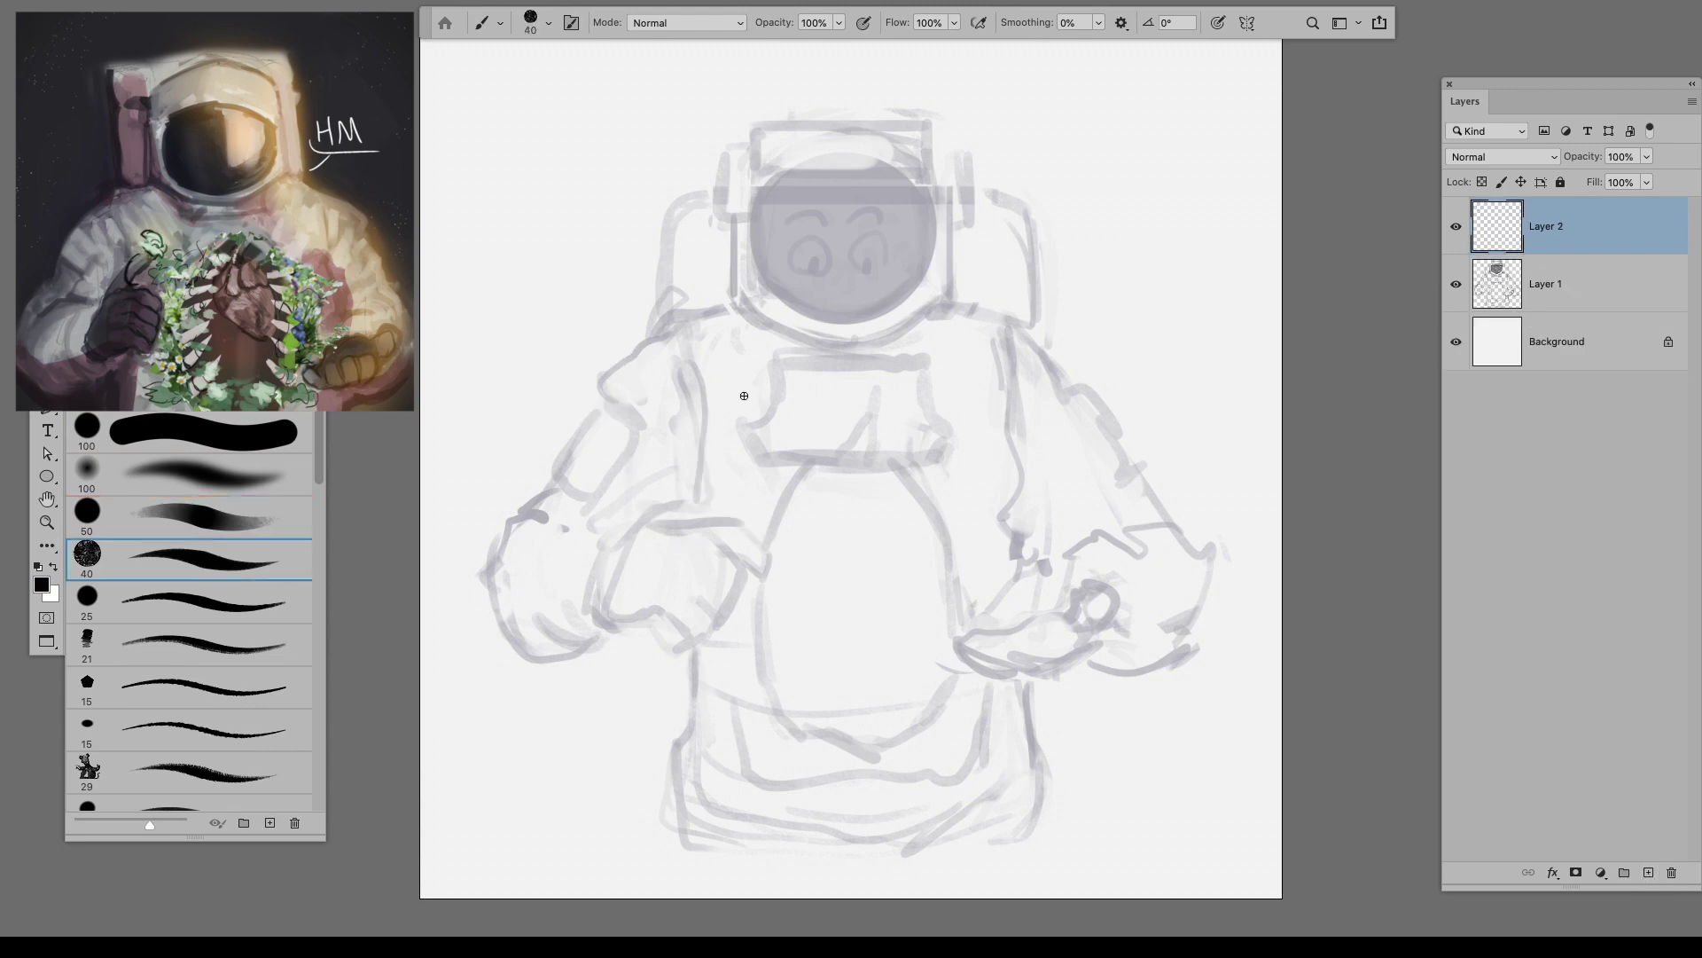
Step: Ink the round visor outline and the lower-left rim of the helmet over the faded sketch
key("Tab")
key("Tab")
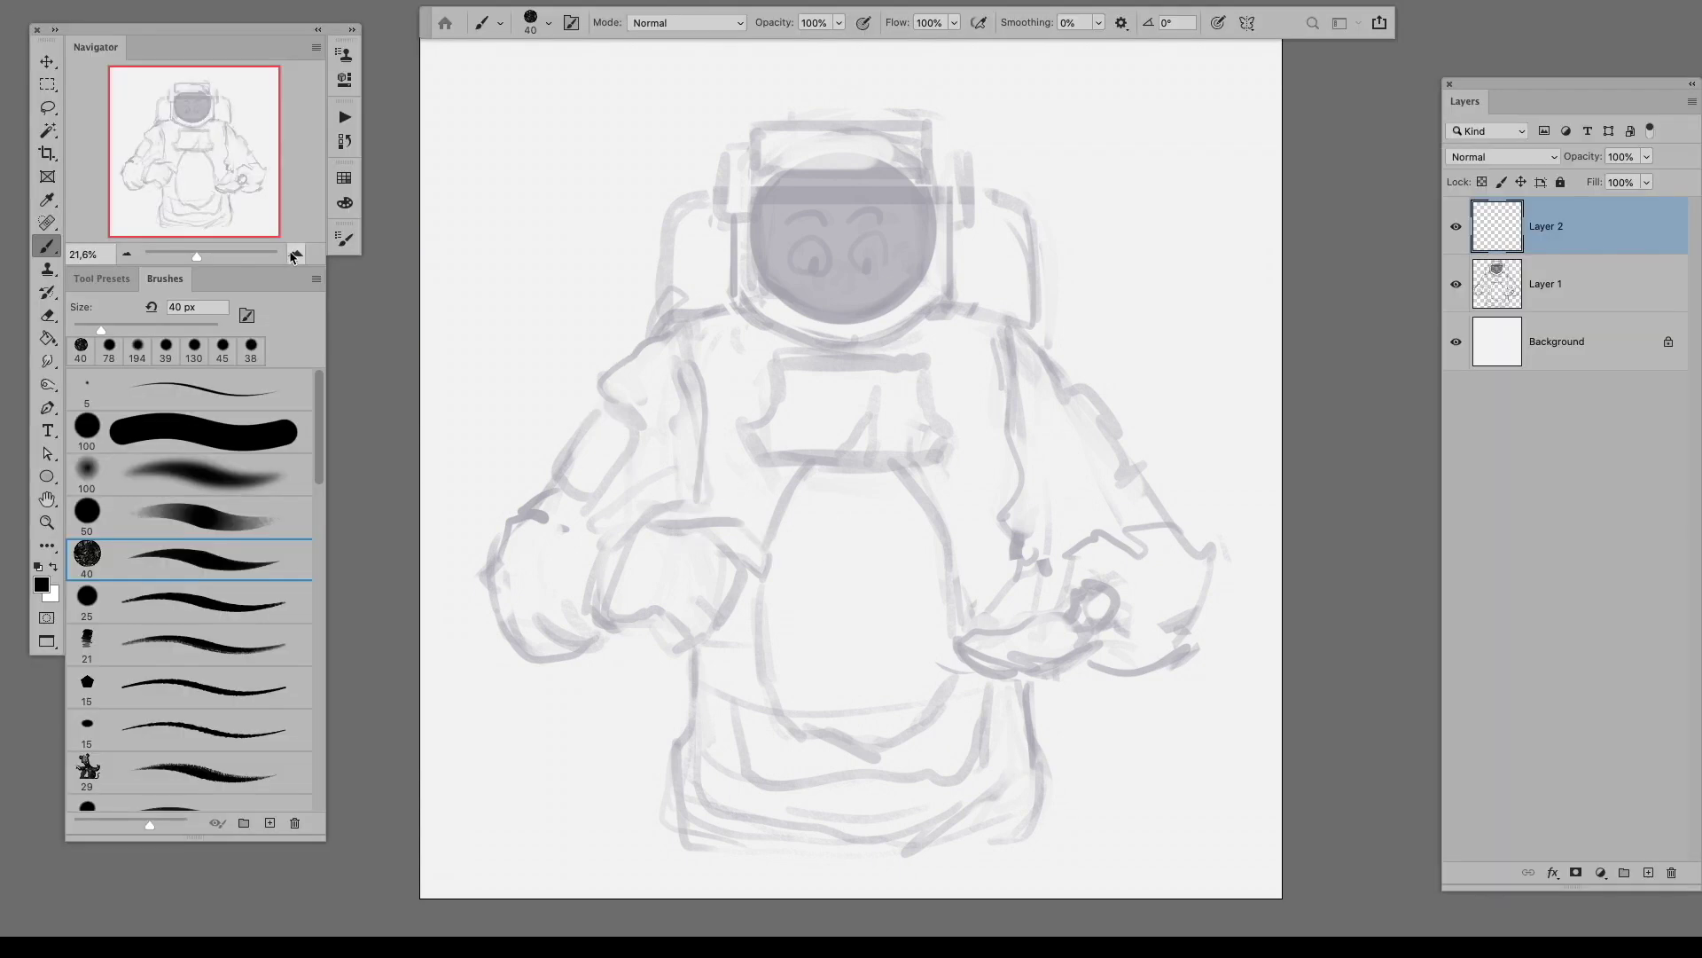
scroll(886, 272, "up", 3)
key("Tab")
left_click_drag(839, 314, 812, 393)
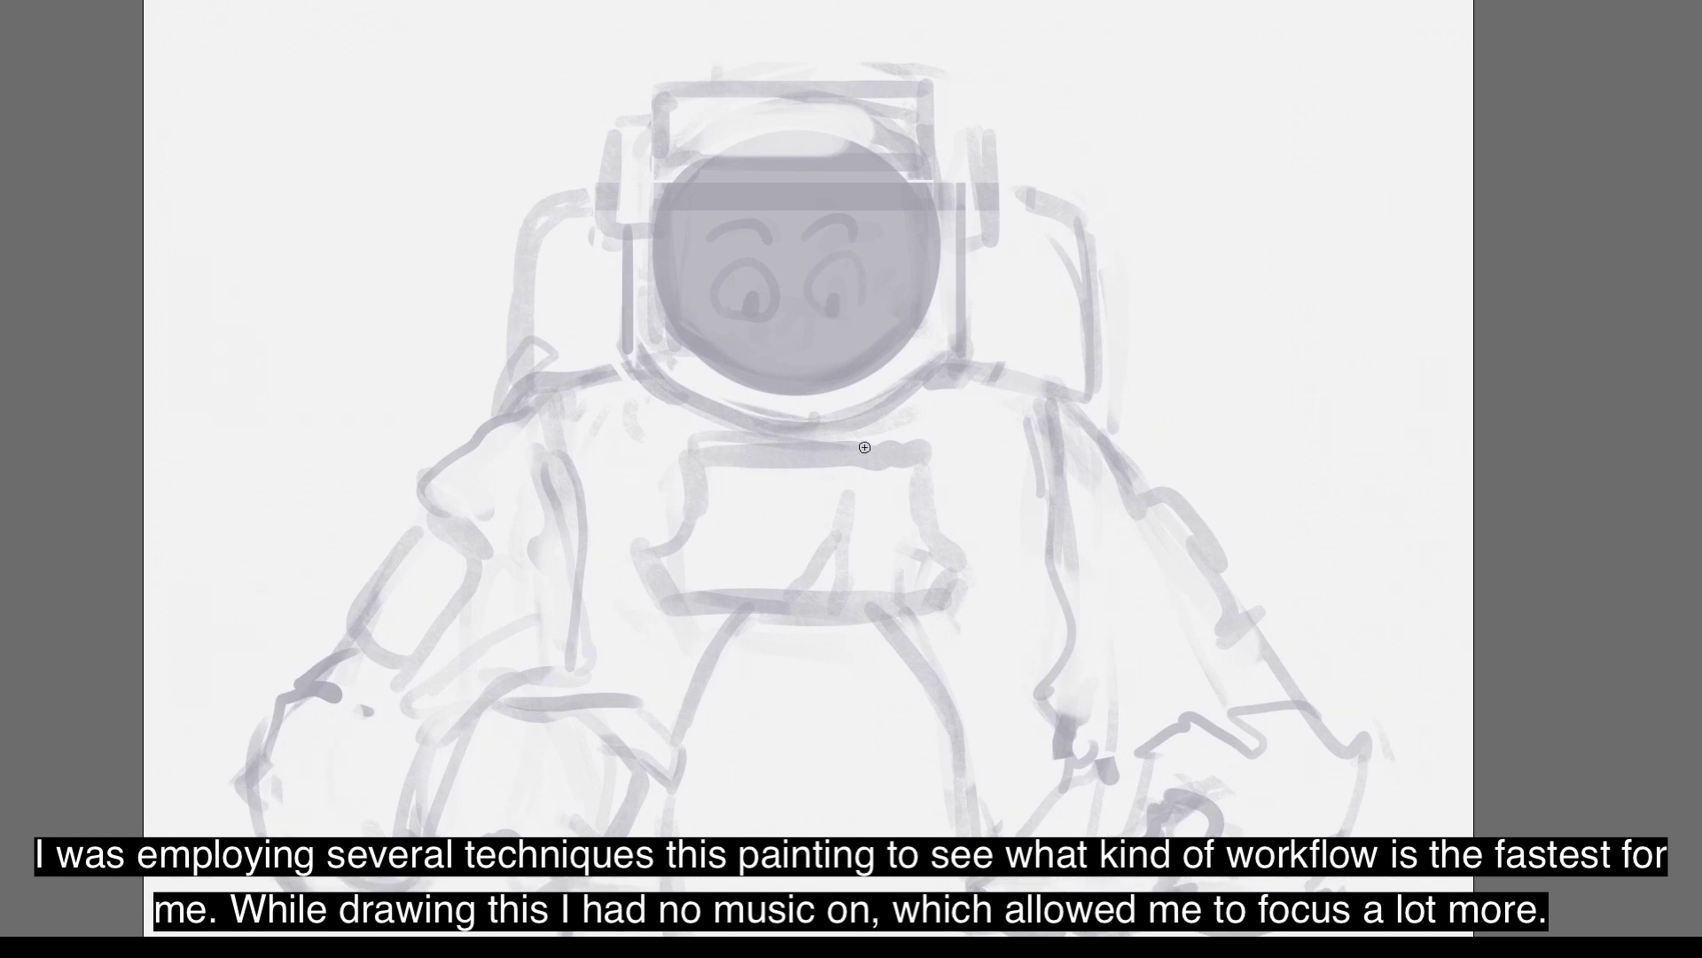
scroll(738, 441, "up", 2)
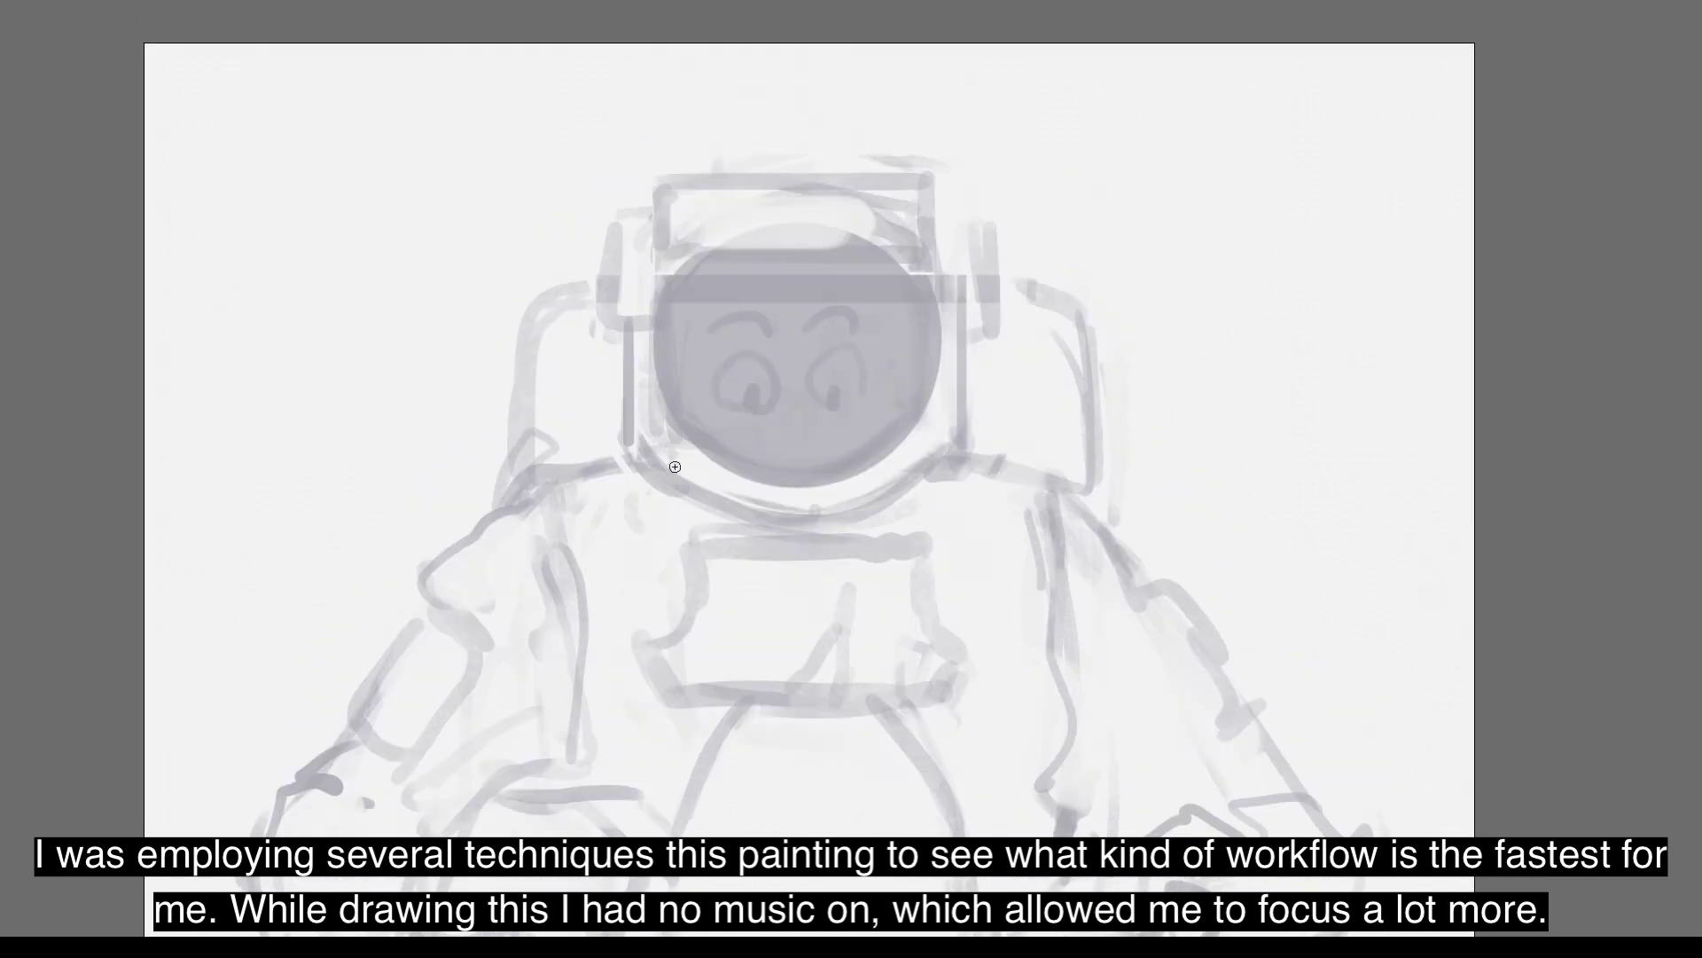
left_click_drag(657, 478, 710, 504)
key("ctrl+z")
mouse_move(635, 459)
left_mouse_down()
mouse_move(686, 496)
mouse_move(784, 509)
left_mouse_up()
mouse_move(701, 243)
left_mouse_down()
mouse_move(763, 486)
mouse_move(833, 483)
mouse_move(922, 417)
left_mouse_up()
left_click_drag(931, 270, 922, 428)
key("ctrl+z")
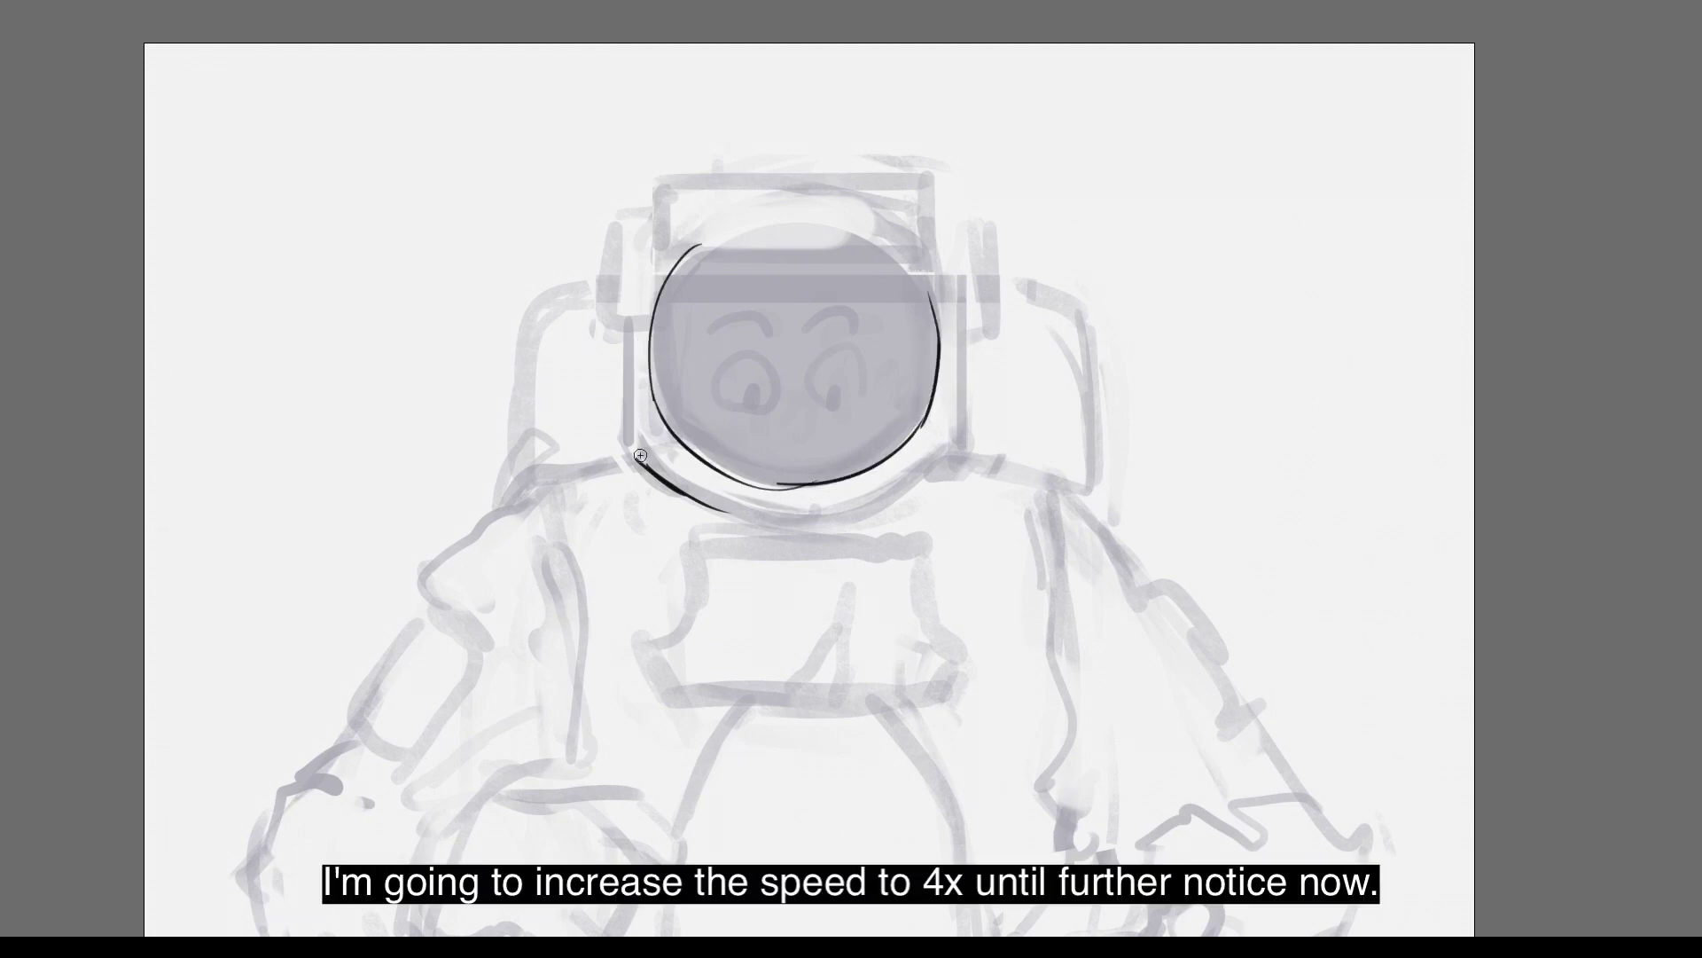
Step: Ink the helmet's side edges and complete its curved lower rim
left_click_drag(629, 441, 637, 337)
left_click_drag(949, 330, 955, 454)
left_click_drag(705, 501, 834, 522)
left_click_drag(952, 418, 862, 512)
key("ctrl+z")
Step: Ink the upper visor edge, both side pieces and the curved top of the helmet
mouse_move(678, 251)
left_mouse_down()
mouse_move(834, 220)
mouse_move(769, 225)
left_mouse_up()
left_click_drag(643, 326, 619, 227)
left_click_drag(958, 335, 975, 215)
mouse_move(656, 213)
left_mouse_down()
mouse_move(619, 266)
mouse_move(638, 323)
left_mouse_up()
left_click_drag(1003, 237, 1001, 333)
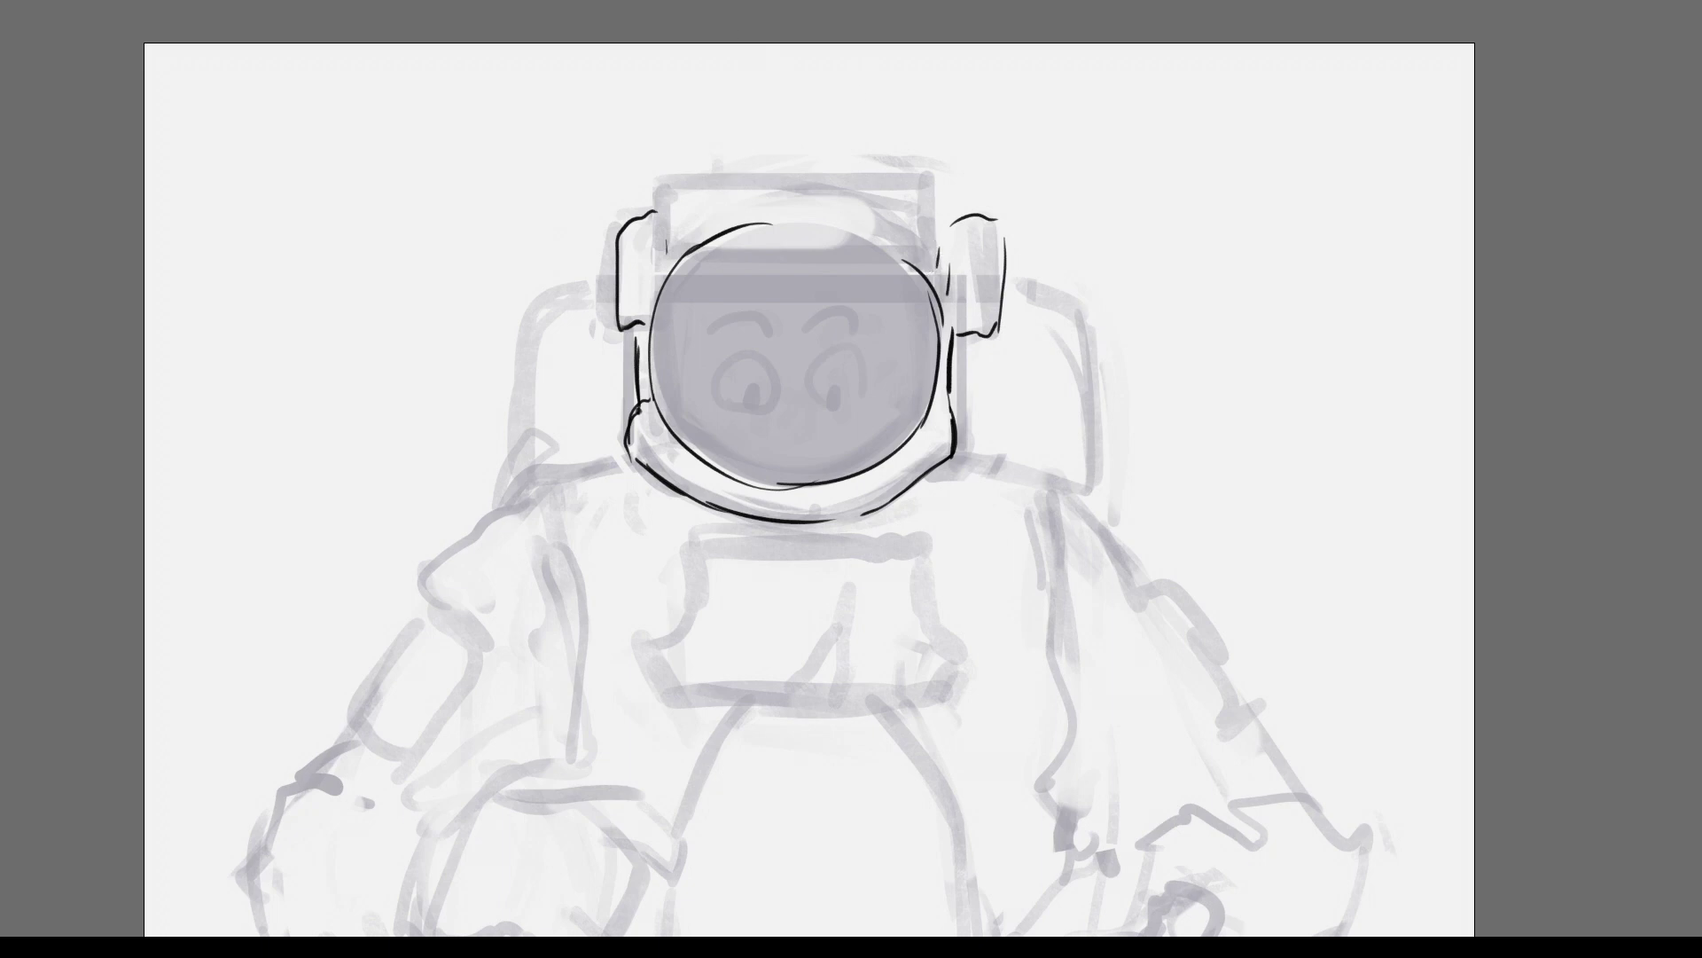
mouse_move(658, 220)
left_mouse_down()
mouse_move(887, 185)
mouse_move(943, 227)
left_mouse_up()
left_click_drag(775, 221, 939, 257)
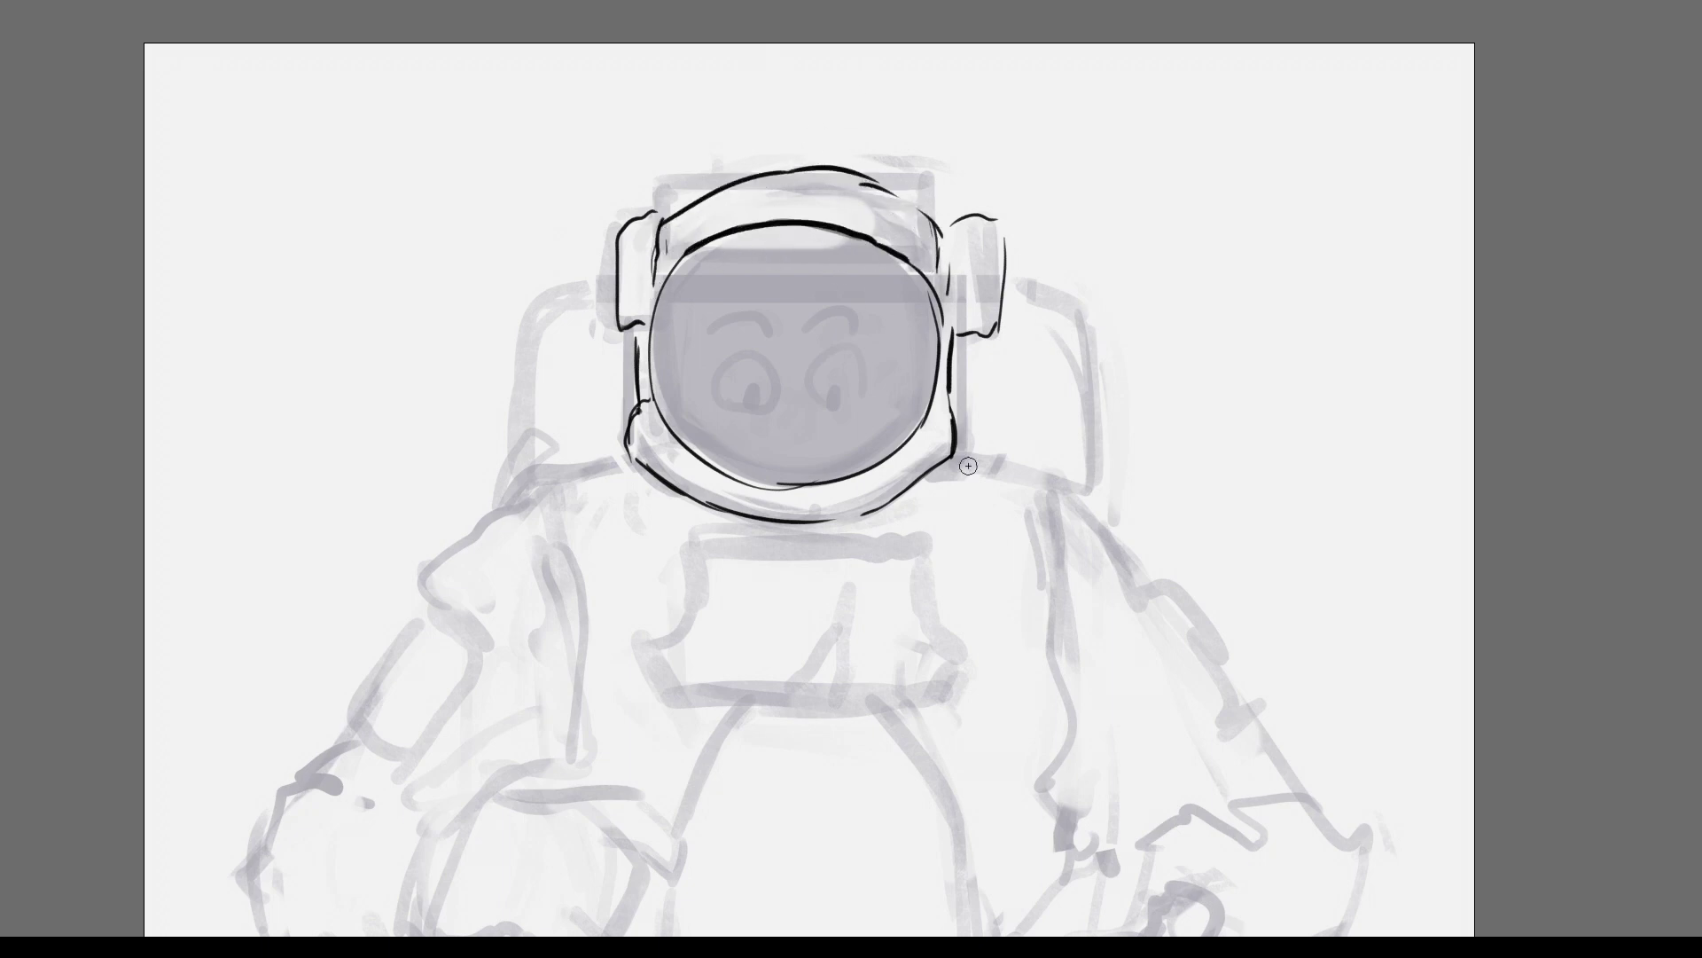
Step: Ink the left glove's thumb, back of the hand, fingers and wrist band
scroll(439, 595, "down", 5)
scroll(439, 595, "right", 3)
key("ctrl+z")
left_click_drag(500, 564, 537, 585)
mouse_move(494, 506)
left_mouse_down()
mouse_move(531, 525)
mouse_move(540, 579)
left_mouse_up()
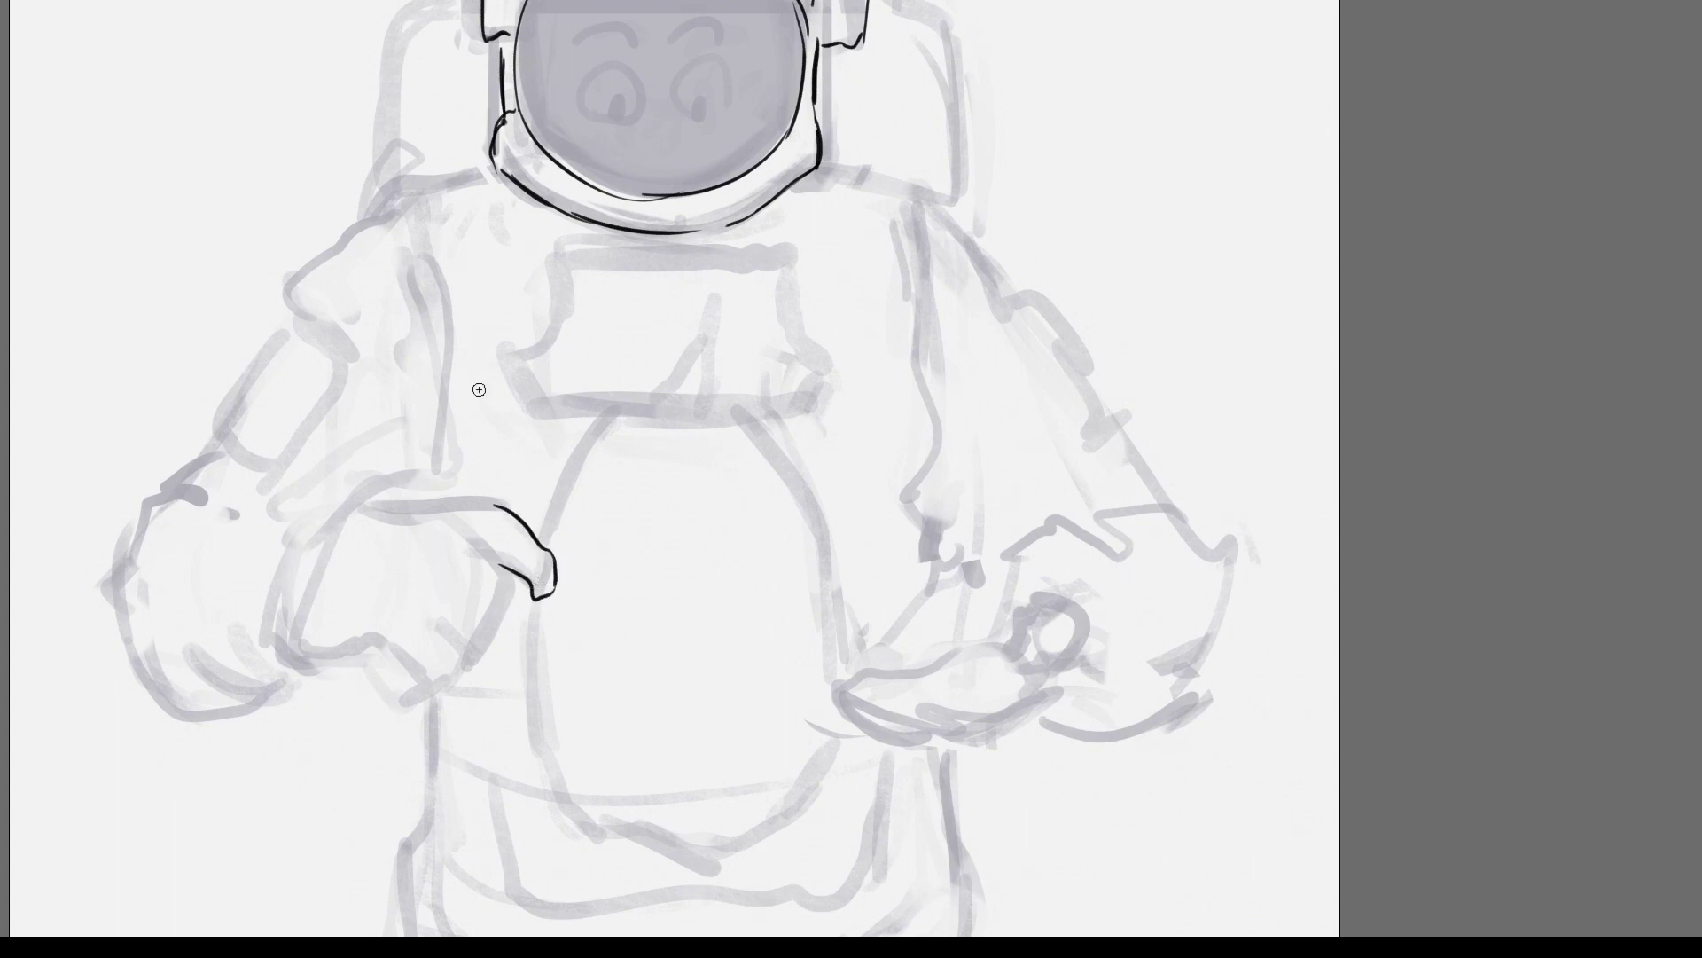
left_click_drag(314, 639, 462, 669)
left_click_drag(476, 541, 467, 667)
left_click_drag(457, 571, 489, 622)
left_click_drag(444, 519, 410, 608)
left_click_drag(417, 523, 346, 620)
left_click_drag(363, 514, 319, 603)
mouse_move(366, 502)
left_mouse_down()
mouse_move(523, 514)
mouse_move(541, 632)
left_mouse_up()
left_click_drag(510, 589, 519, 621)
mouse_move(537, 539)
left_mouse_down()
mouse_move(501, 603)
mouse_move(540, 593)
left_mouse_up()
Step: Refine the left glove with finger creases, fingertips and a longer thumb
left_click_drag(403, 680, 462, 678)
left_click_drag(501, 622, 472, 683)
mouse_move(314, 612)
left_mouse_down()
mouse_move(413, 667)
mouse_move(412, 490)
left_mouse_up()
left_click_drag(368, 621, 437, 502)
mouse_move(419, 599)
left_mouse_down()
mouse_move(444, 629)
mouse_move(523, 592)
left_mouse_up()
left_click_drag(479, 679, 541, 554)
mouse_move(501, 510)
left_mouse_down()
mouse_move(564, 578)
mouse_move(541, 621)
left_mouse_up()
left_click_drag(554, 554, 536, 607)
left_click_drag(406, 489, 542, 528)
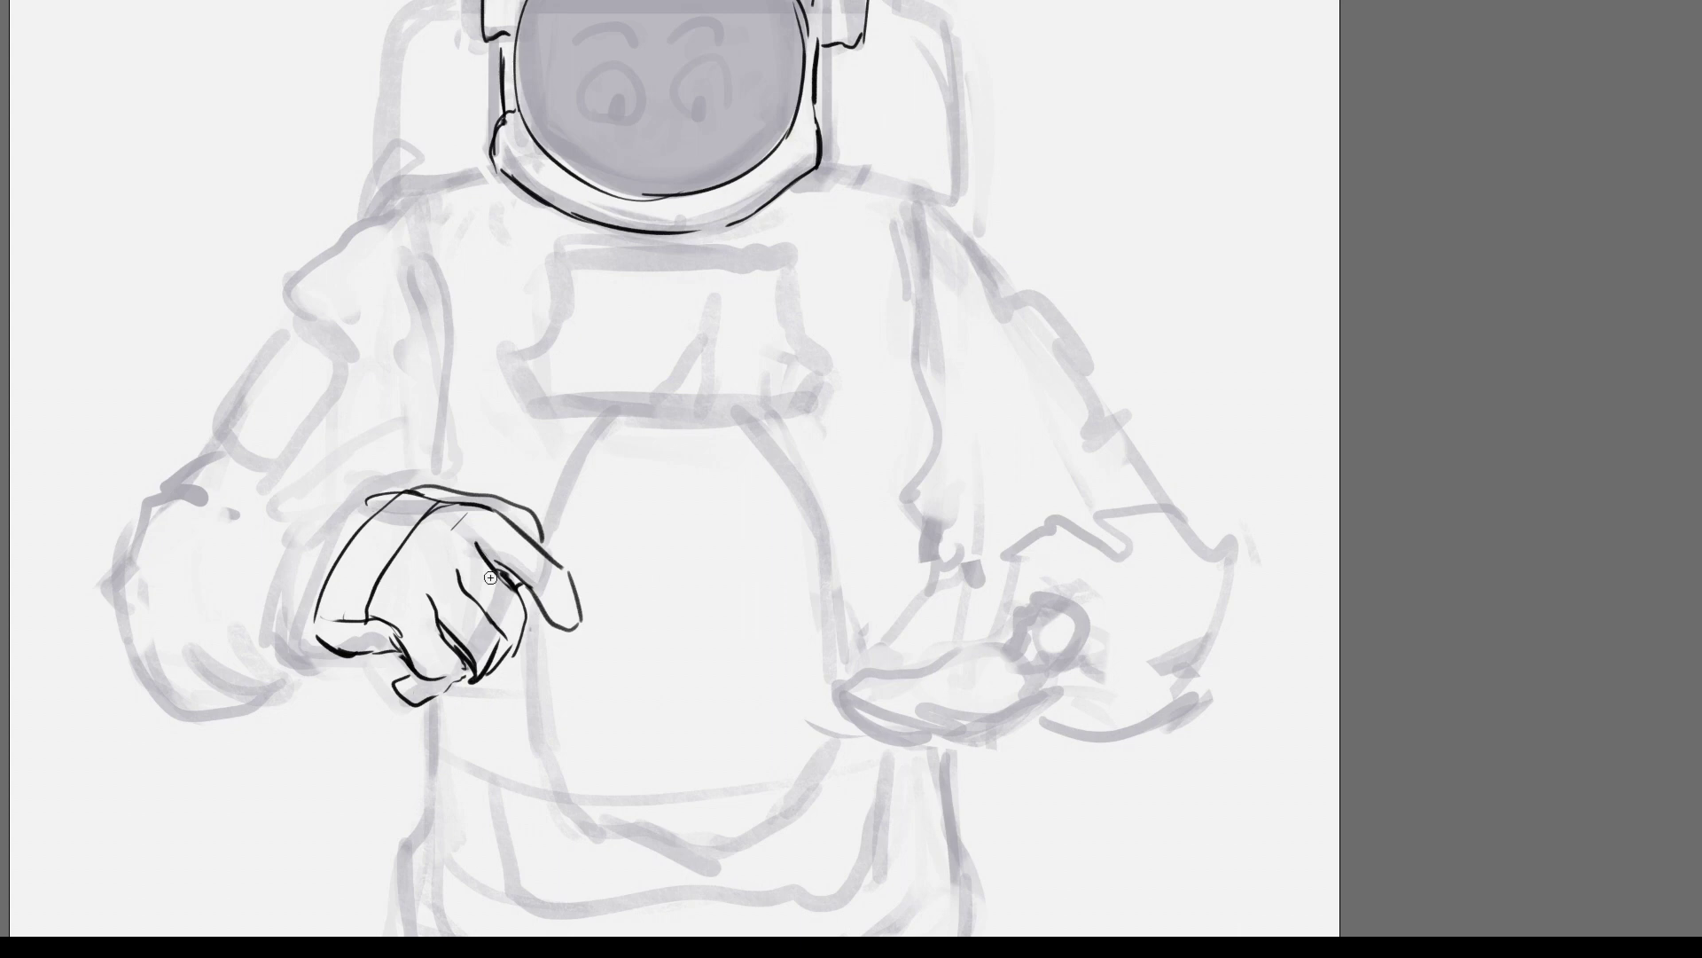
Step: Ink the outer cuff around the left glove's wrist and try reworking the lower fingertips
key("ctrl+z")
left_click_drag(390, 501, 292, 621)
left_click_drag(332, 632, 372, 599)
key("ctrl+z")
key("ctrl+z")
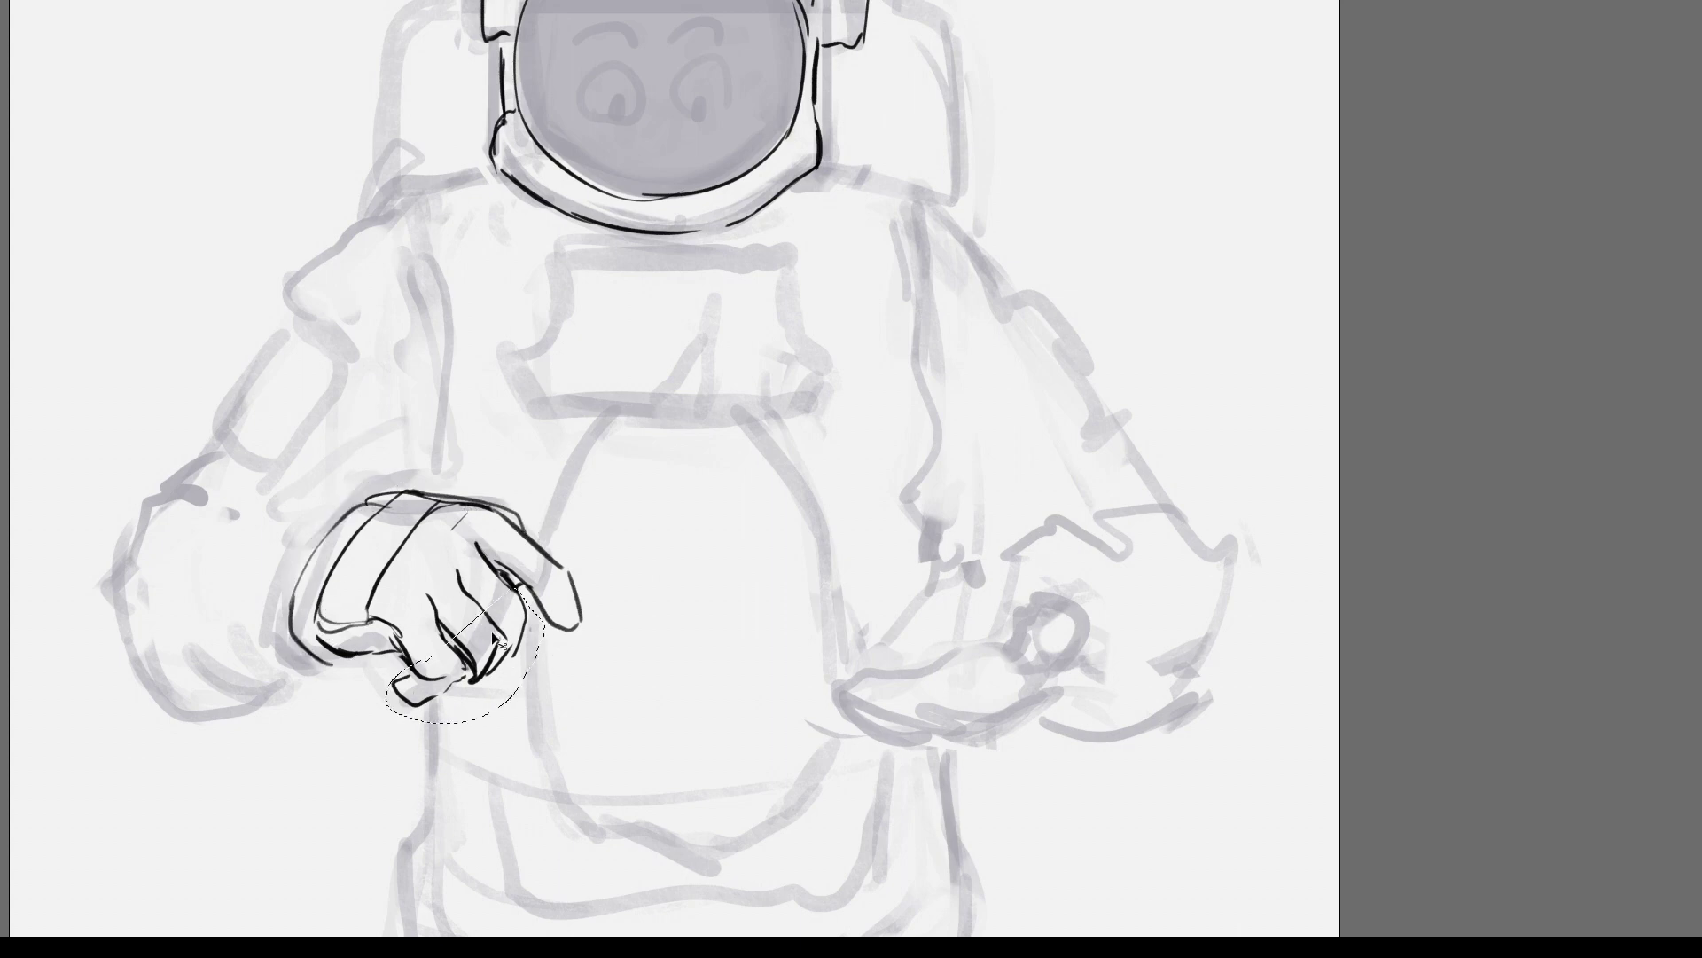
left_click_drag(401, 666, 450, 675)
key("ctrl+z")
Step: Ink the left forearm sleeve from the glove cuff around the elbow, including the fabric folds
mouse_move(306, 652)
left_mouse_down()
mouse_move(266, 710)
mouse_move(124, 656)
mouse_move(116, 620)
mouse_move(168, 492)
left_mouse_up()
key("ctrl+z")
left_click_drag(356, 496, 187, 496)
left_click_drag(163, 657, 213, 720)
left_click_drag(266, 625, 212, 705)
left_click_drag(321, 524, 257, 630)
left_click_drag(257, 621, 328, 678)
Step: Ink the left elbow, upper arm and shoulder contours
mouse_move(218, 430)
left_mouse_down()
mouse_move(266, 350)
mouse_move(221, 443)
left_mouse_up()
key("ctrl+z")
left_click_drag(177, 536, 280, 497)
left_click_drag(156, 523, 124, 652)
left_click_drag(403, 253, 478, 391)
left_click_drag(359, 426, 470, 350)
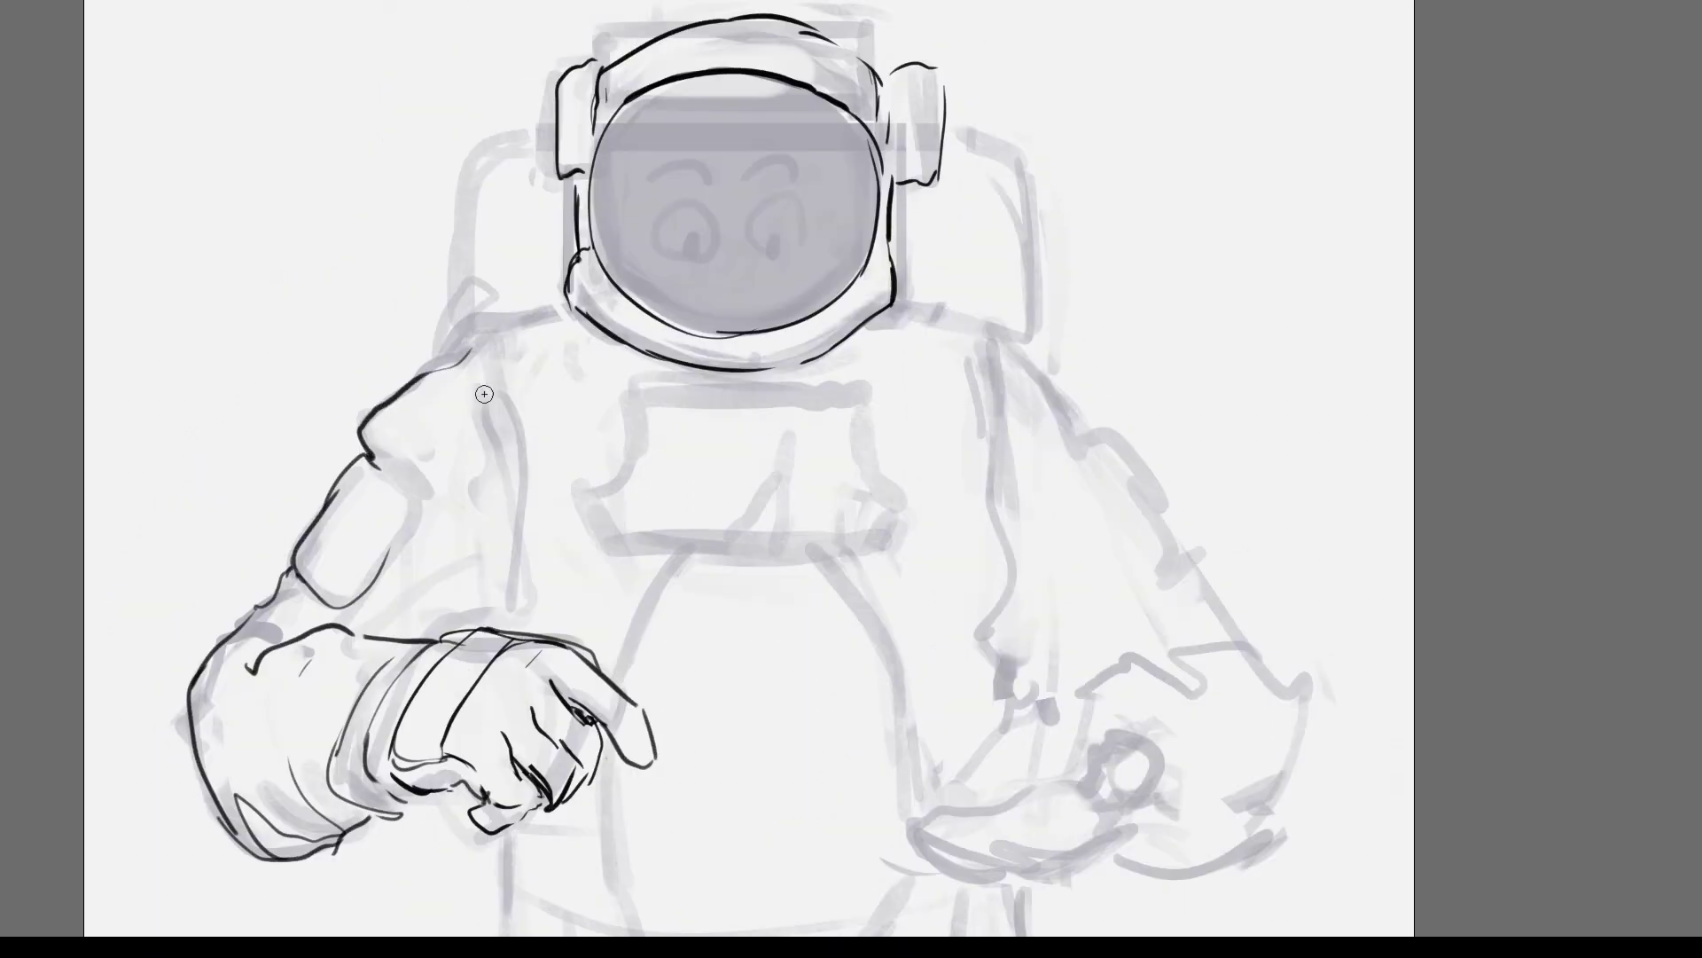
Step: Ink the left sleeve's inner seam and complete the patch on the upper arm
left_click_drag(510, 505, 518, 629)
left_click_drag(509, 403, 523, 589)
left_click_drag(354, 603, 417, 527)
left_click_drag(341, 497, 393, 518)
Step: Select the left glove area and adjust it with Free Transform
key("ctrl+minus")
key("Tab")
key("Tab")
left_click_drag(499, 687, 720, 646)
key("ctrl+t")
left_click_drag(696, 575, 684, 570)
key("Return")
Step: Delete the selected linework beside the left glove and redraw the forearm and cuff contours
mouse_move(532, 723)
left_mouse_down()
mouse_move(468, 576)
mouse_move(497, 581)
left_mouse_up()
key("Delete")
left_click_drag(443, 723, 510, 687)
mouse_move(416, 572)
left_mouse_down()
mouse_move(515, 560)
mouse_move(498, 562)
left_mouse_up()
mouse_move(345, 598)
left_mouse_down()
mouse_move(356, 661)
mouse_move(409, 732)
left_mouse_up()
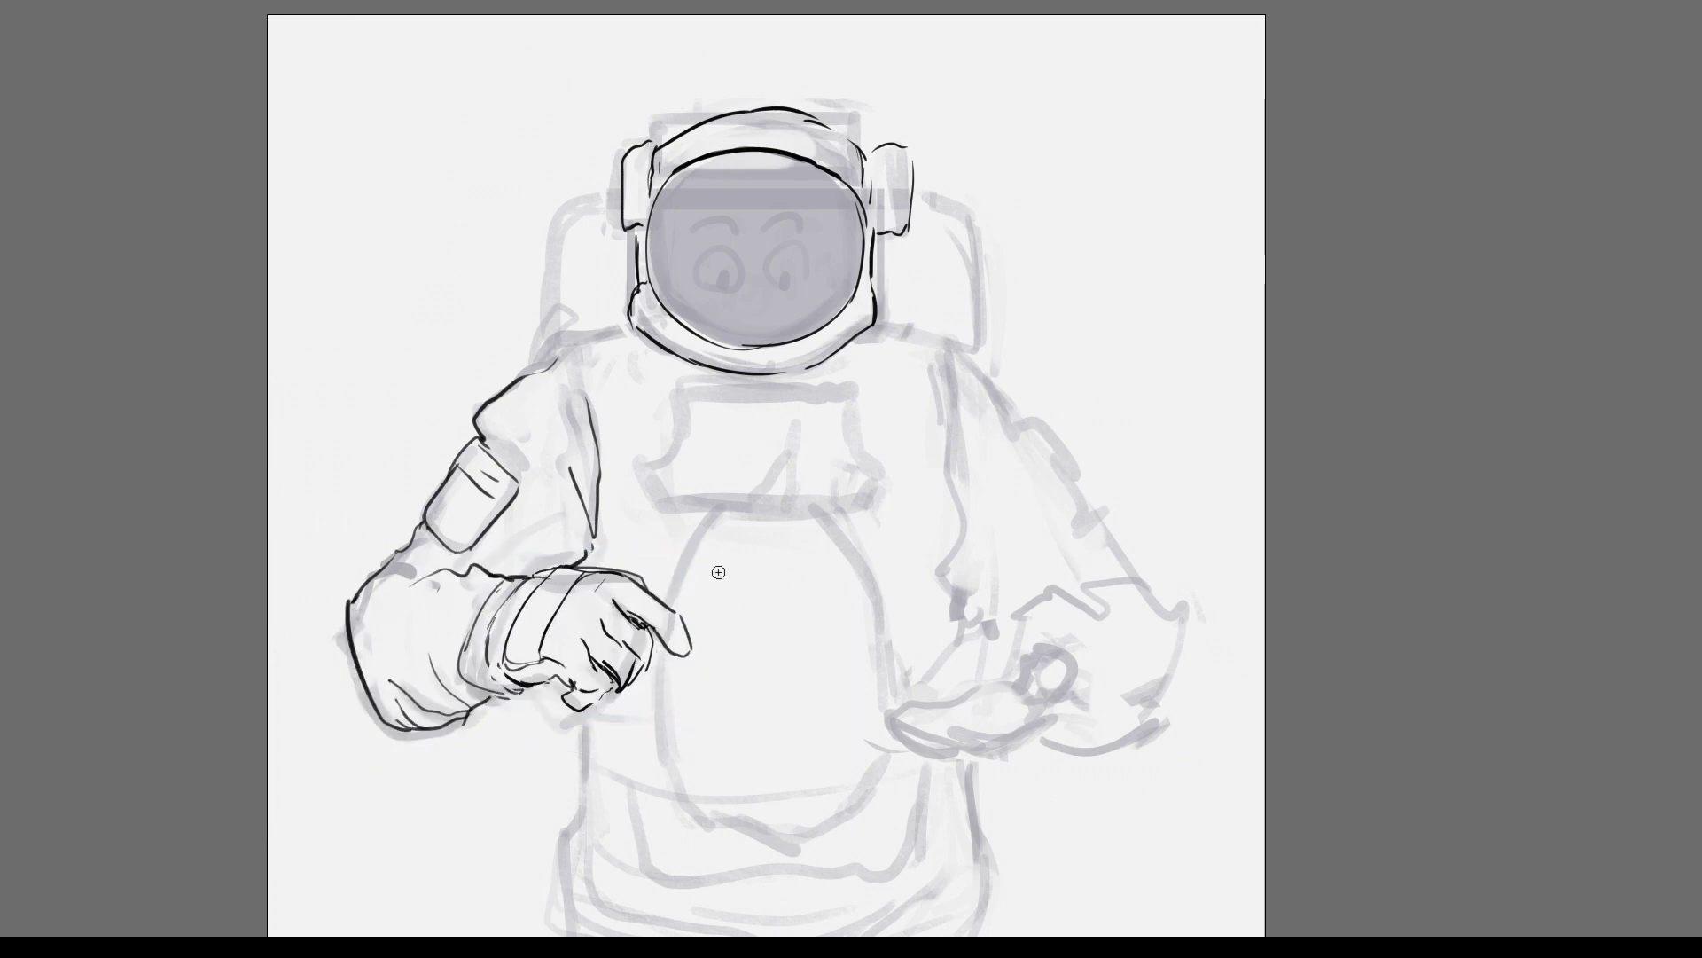
Step: Ink the left side of the lower torso and the sleeve seams on both sides of the chest
left_click_drag(589, 404, 573, 355)
left_click_drag(1094, 540, 1075, 484)
left_click_drag(566, 932, 586, 696)
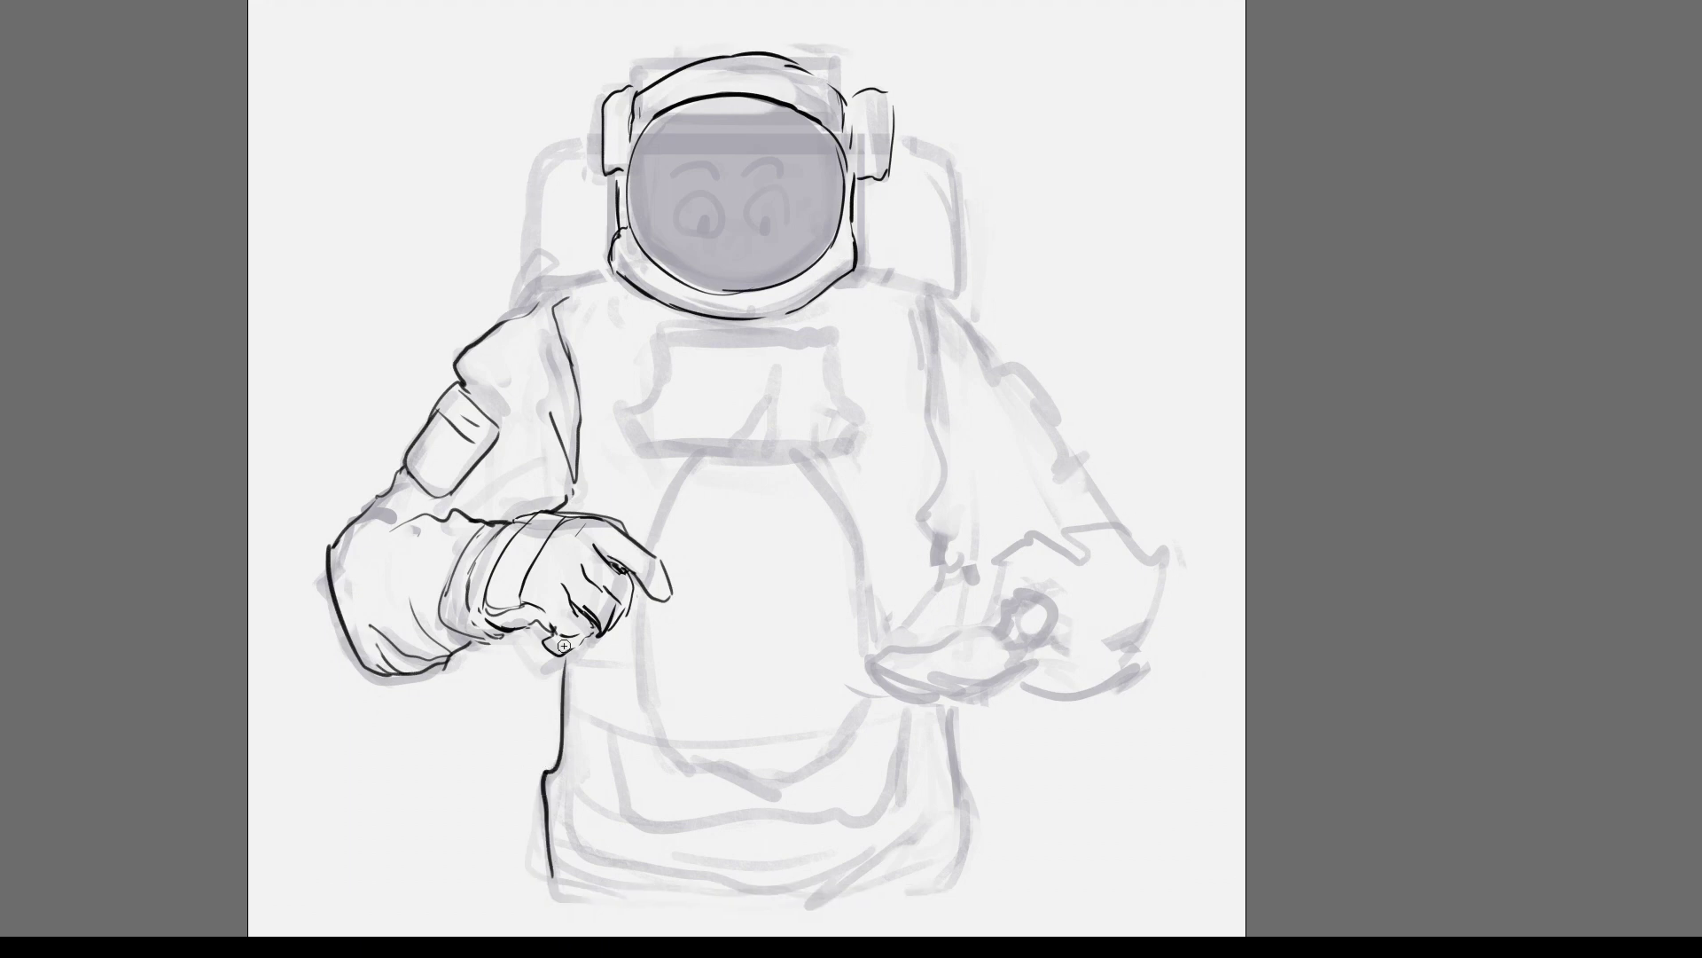
left_click_drag(578, 479, 559, 341)
left_click_drag(947, 319, 935, 487)
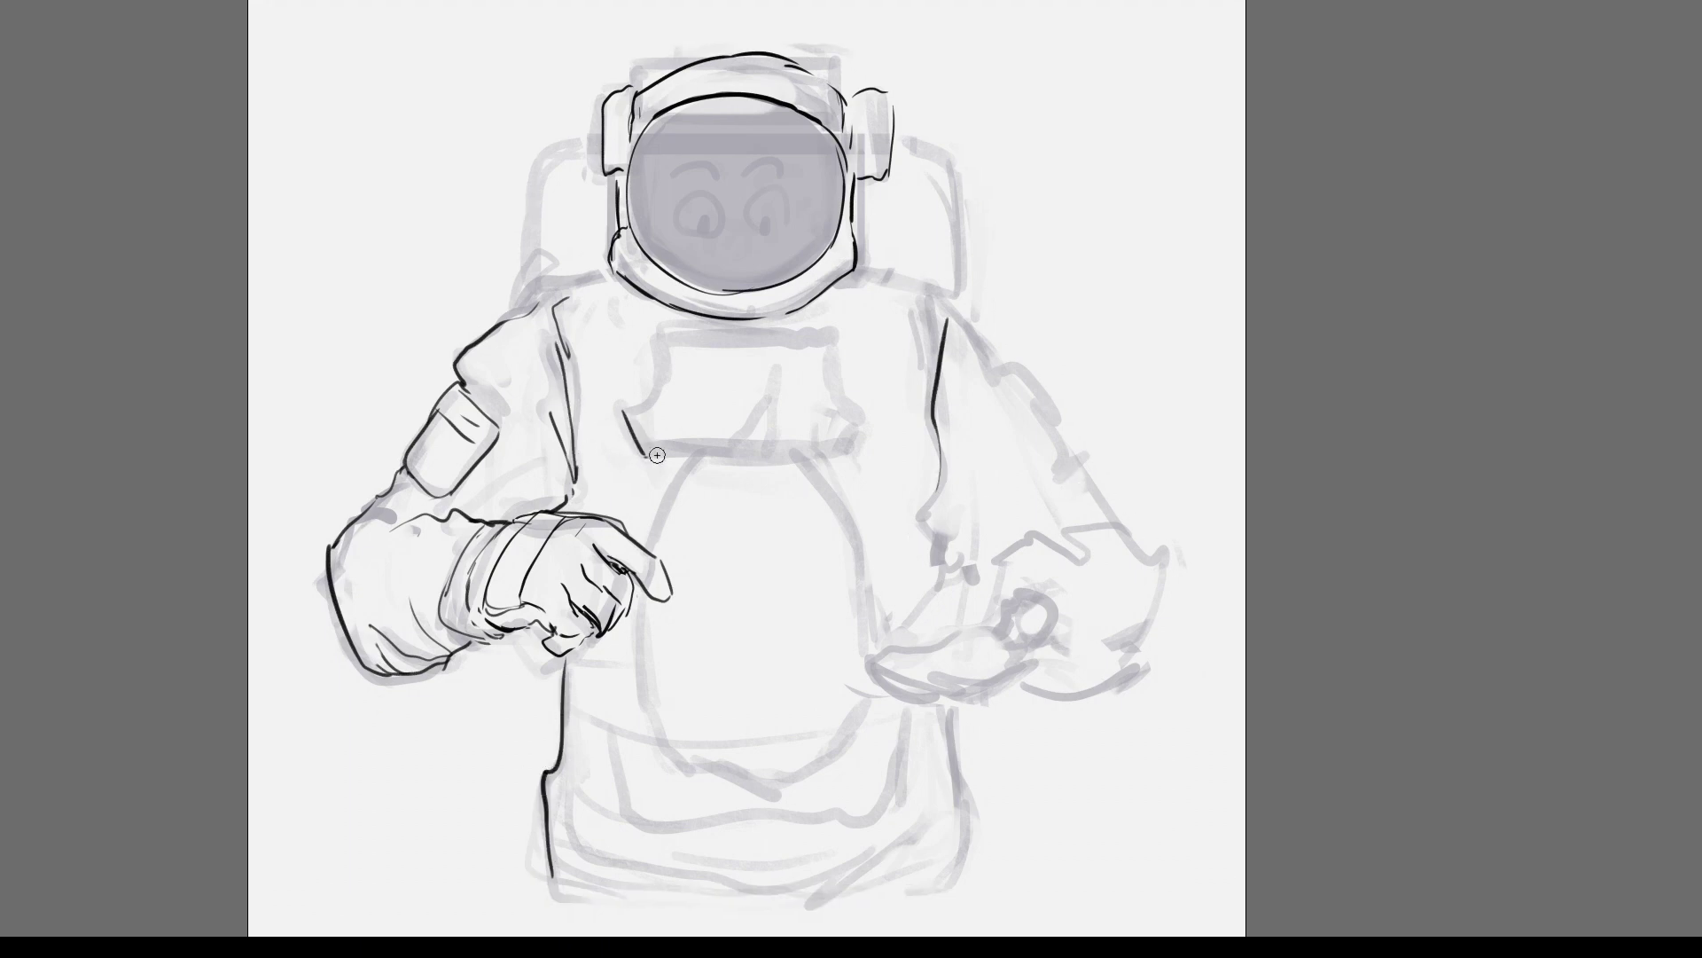
Step: Ink the outline of the chest unit with its flared lower corners
left_click_drag(644, 452, 736, 450)
left_click_drag(798, 453, 864, 448)
left_click_drag(624, 409, 660, 353)
left_click_drag(837, 339, 879, 413)
left_click_drag(658, 377, 806, 333)
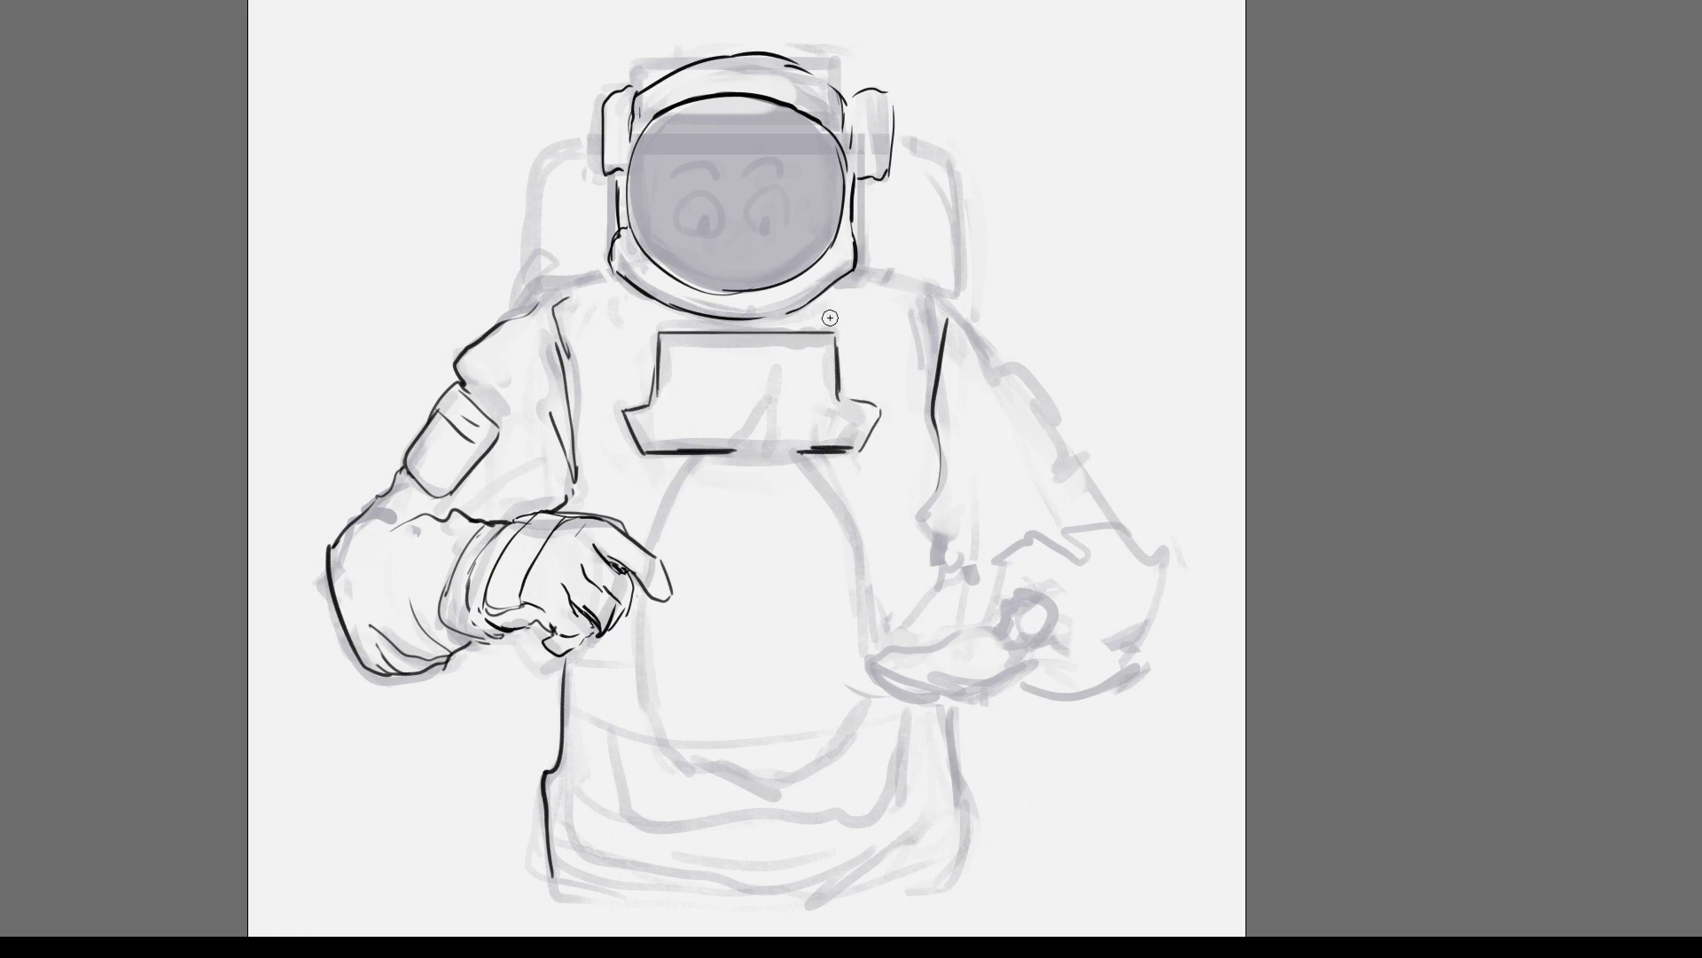
Step: Replace the chest unit's lower-right lines with a pointed tear cutting up into the unit
key("ctrl+z")
key("ctrl+z")
mouse_move(811, 457)
left_mouse_down()
mouse_move(857, 451)
mouse_move(814, 459)
left_mouse_up()
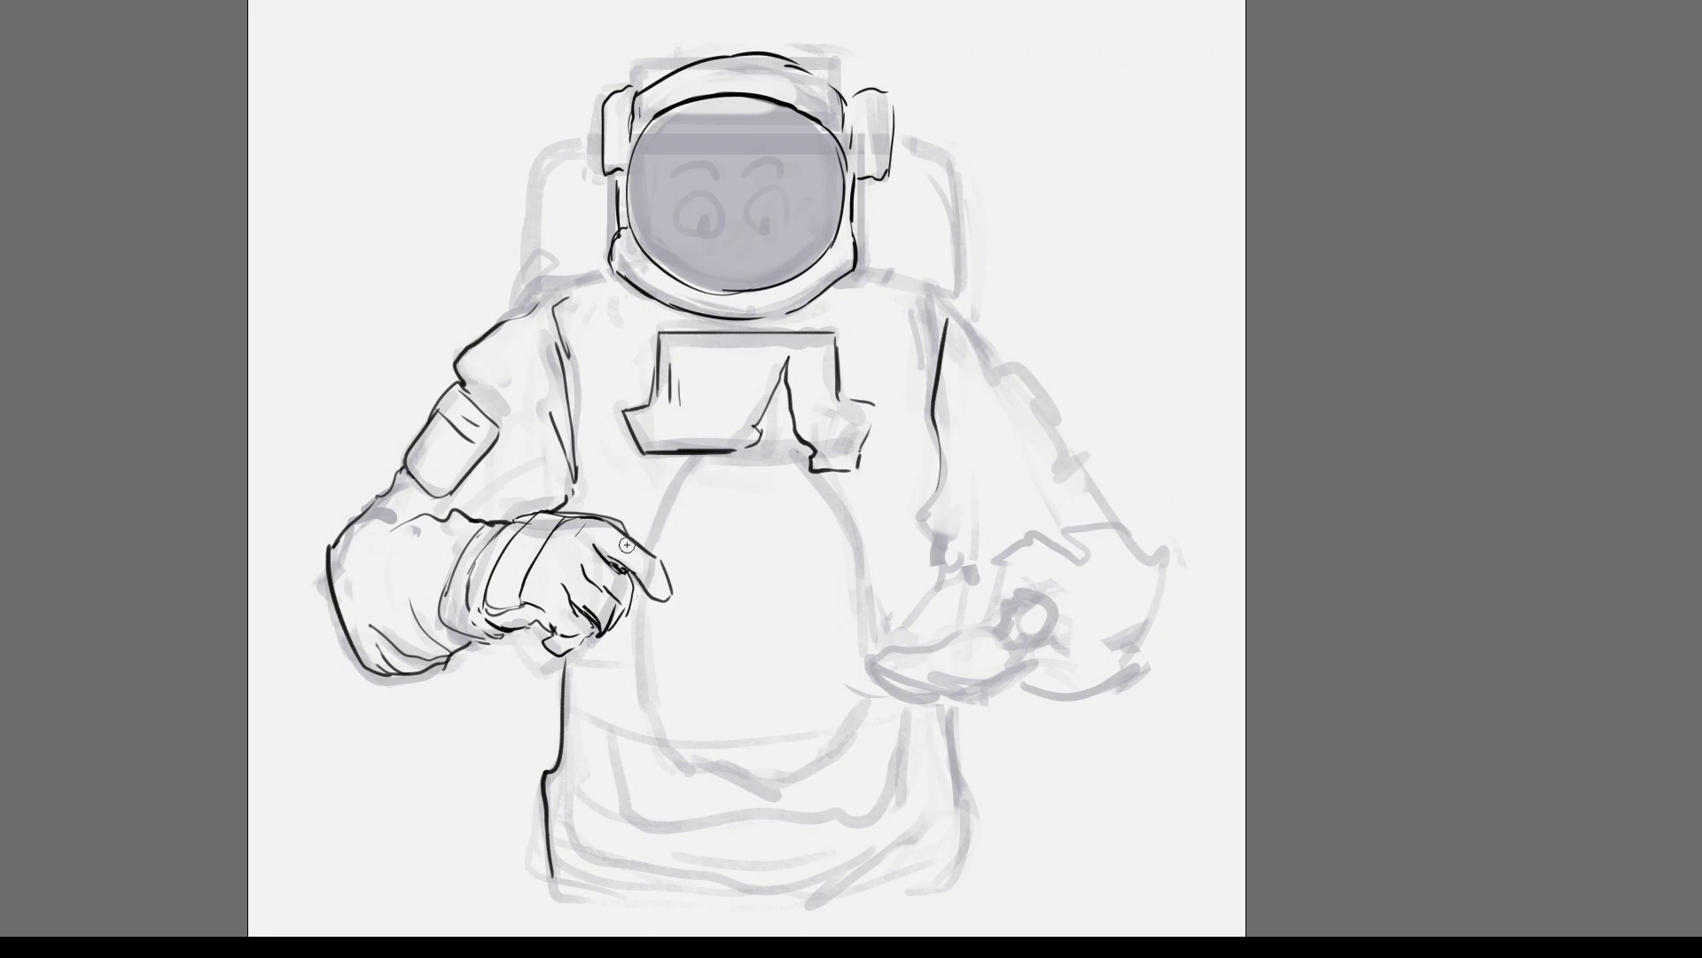
Step: Ink the jagged oval edge of the torso opening down to a point below the chest unit
left_click_drag(696, 456, 657, 542)
left_click_drag(806, 468, 867, 621)
left_click_drag(657, 620, 714, 810)
key("ctrl+z")
mouse_move(642, 603)
left_mouse_down()
mouse_move(665, 742)
mouse_move(779, 800)
mouse_move(867, 621)
left_mouse_up()
left_click_drag(736, 451, 849, 453)
key("ctrl+z")
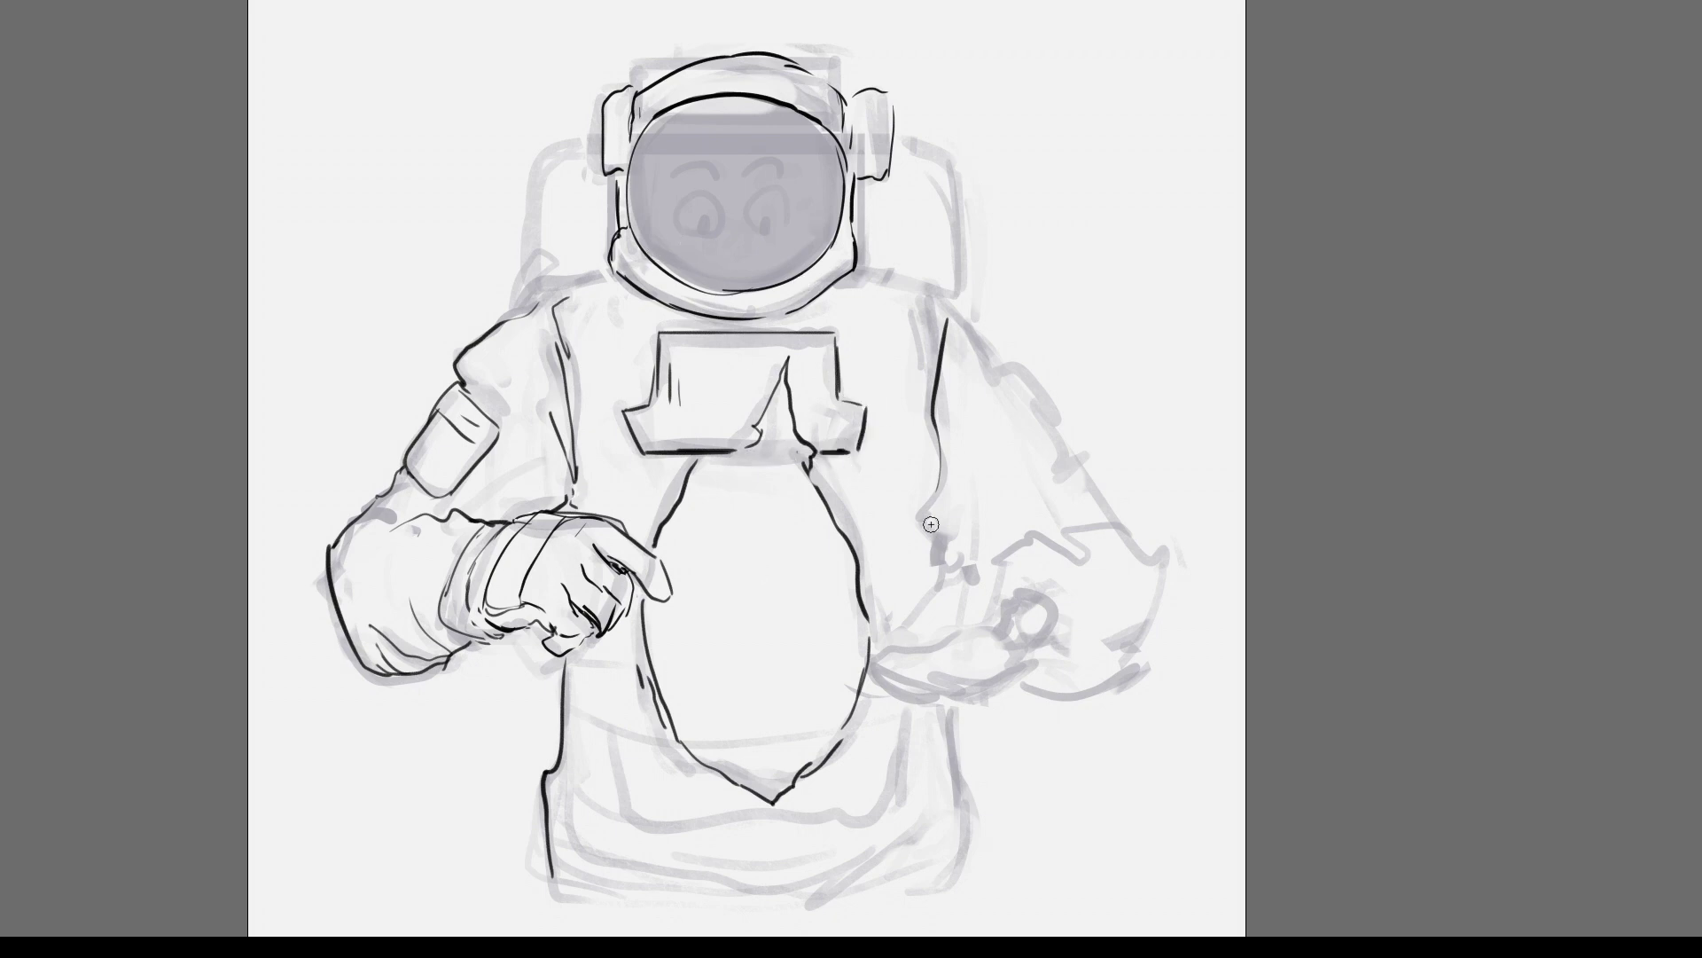
Step: Flip the canvas horizontally and ink the open hand reaching toward the torso opening
key("m")
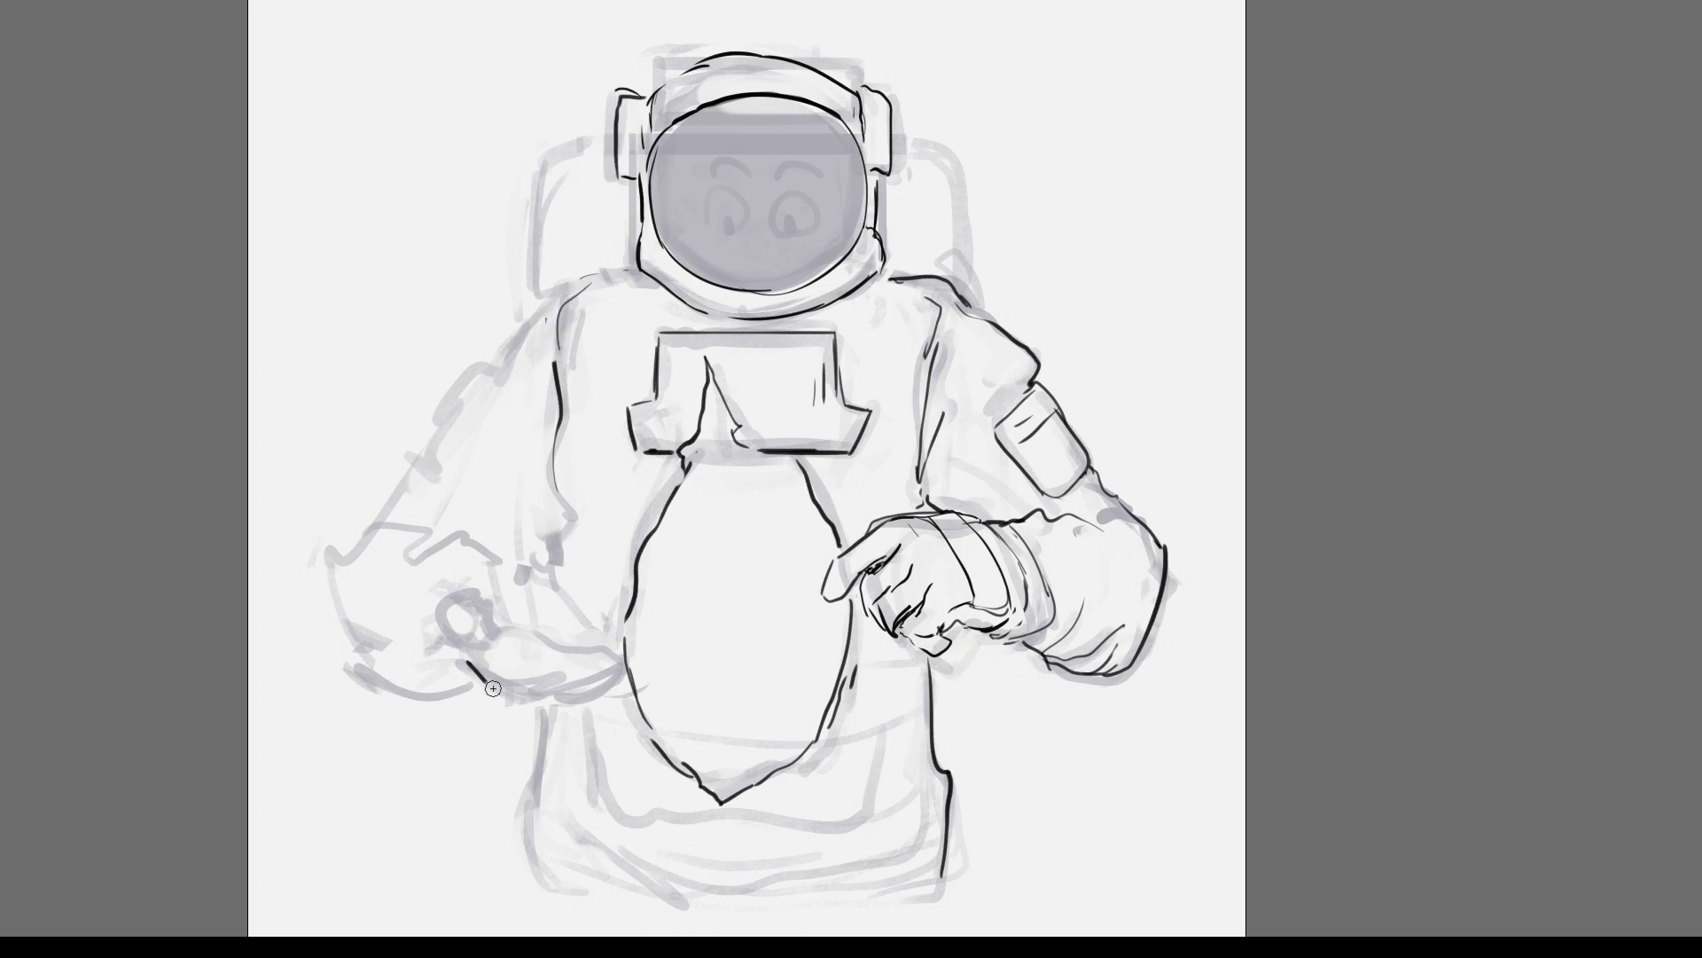
mouse_move(514, 665)
left_mouse_down()
mouse_move(620, 682)
mouse_move(444, 621)
mouse_move(625, 652)
left_mouse_up()
mouse_move(1118, 669)
left_mouse_down()
mouse_move(373, 657)
mouse_move(337, 572)
mouse_move(577, 285)
left_mouse_up()
key("ctrl+z")
Step: Ink the open hand's arm, including the sleeve seam, outer contour, elbow and cuff
left_click_drag(551, 567, 554, 483)
left_click_drag(388, 521, 435, 457)
left_click_drag(456, 530, 513, 578)
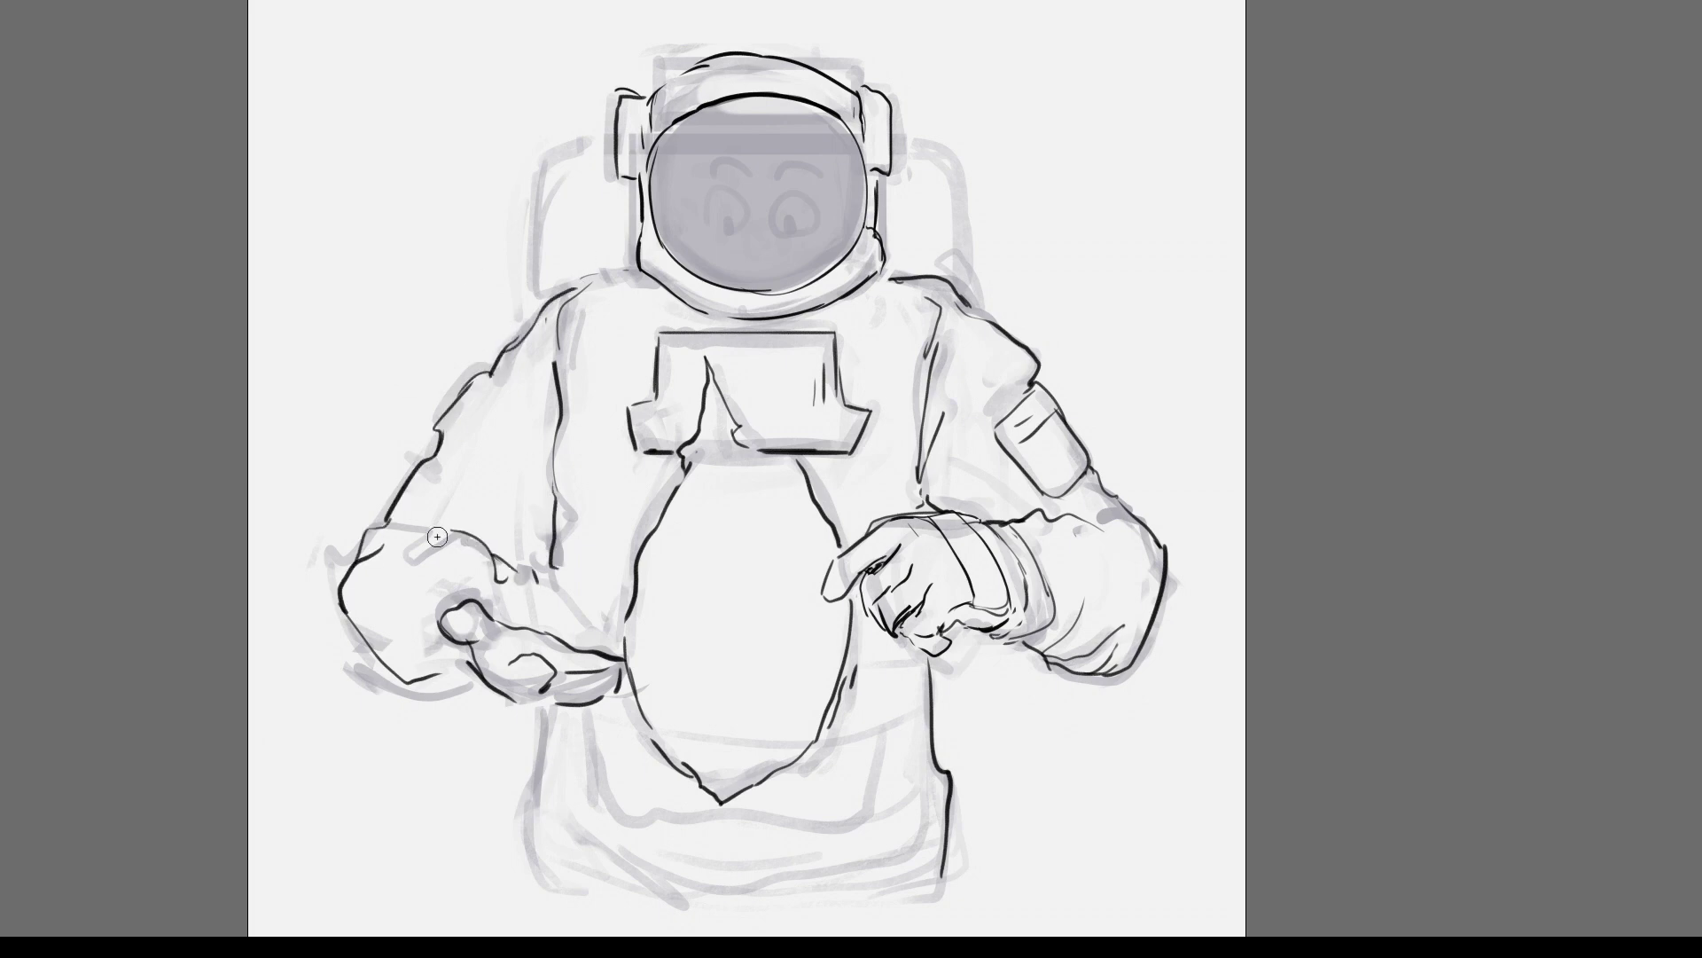
left_click_drag(472, 680, 348, 559)
left_click_drag(532, 569, 550, 502)
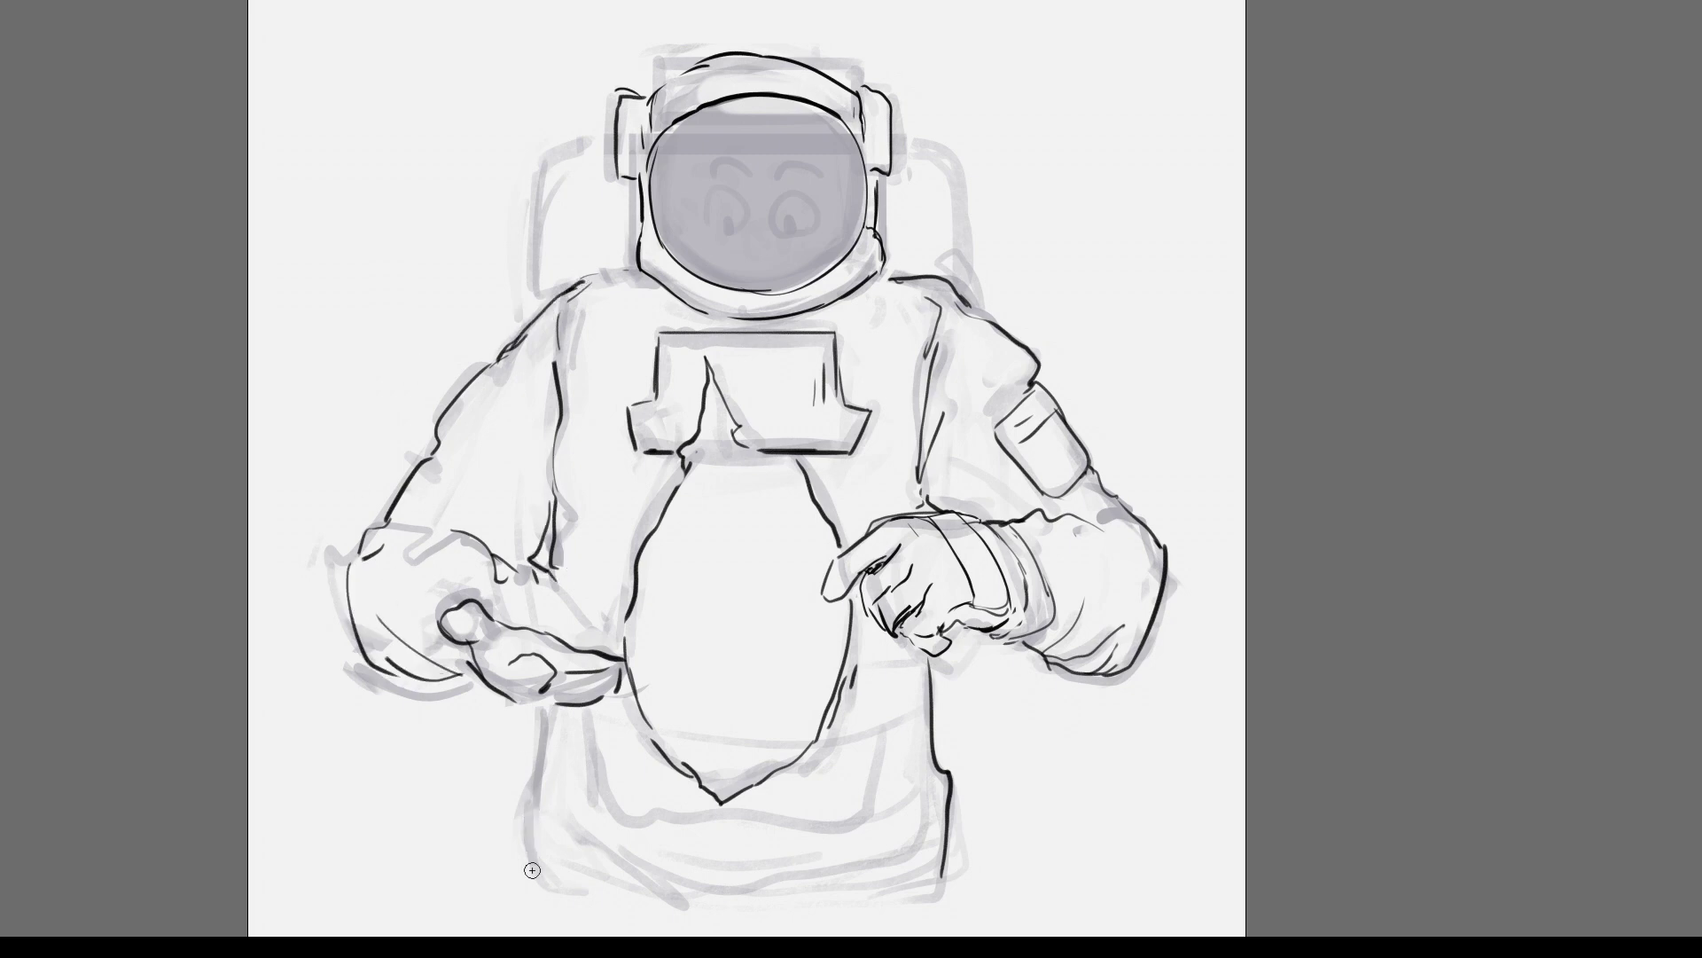
Step: Ink the lower torso side below the open hand and rework the hand's fingers
left_click_drag(547, 708, 532, 885)
mouse_move(608, 632)
left_mouse_down()
mouse_move(631, 681)
mouse_move(497, 612)
mouse_move(542, 614)
left_mouse_up()
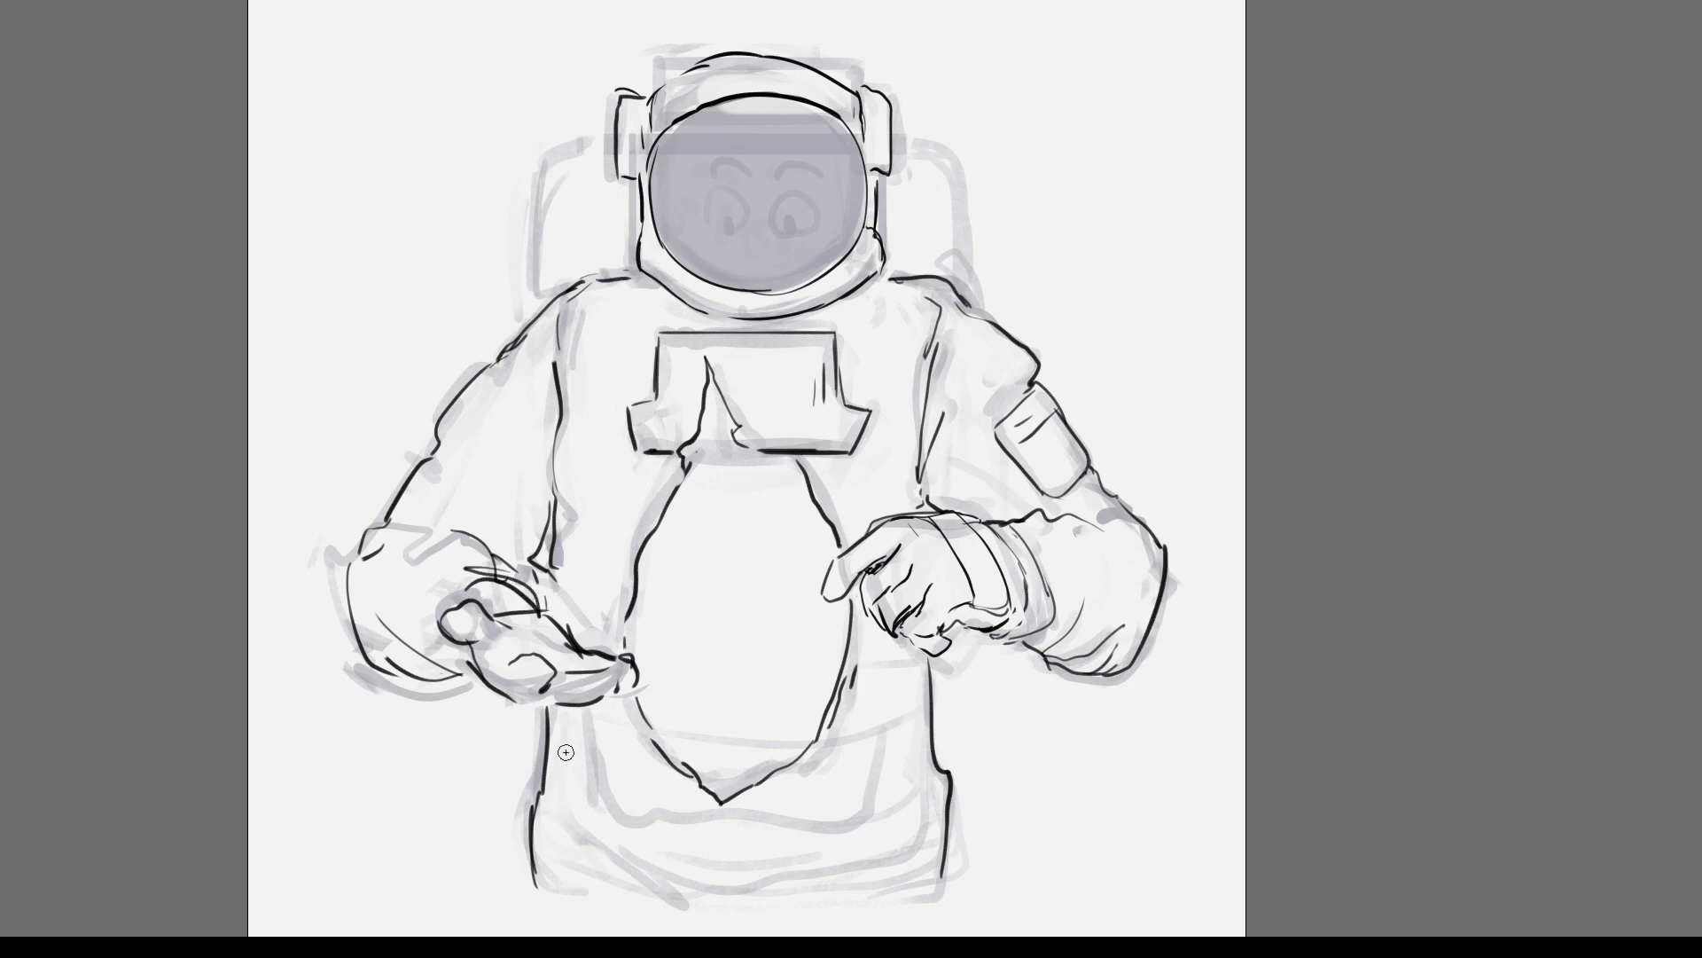
key("ctrl+z")
key("ctrl+z")
Step: Ink the waist folds and the bottom hem of the suit
left_click_drag(577, 798, 689, 805)
left_click_drag(768, 803, 875, 808)
left_click_drag(791, 883, 877, 887)
mouse_move(532, 878)
left_mouse_down()
mouse_move(638, 904)
mouse_move(922, 895)
left_mouse_up()
left_click_drag(940, 745, 948, 891)
Step: Flip the canvas back horizontally and refine the lower torso sides and the open hand's upper edge
key("m")
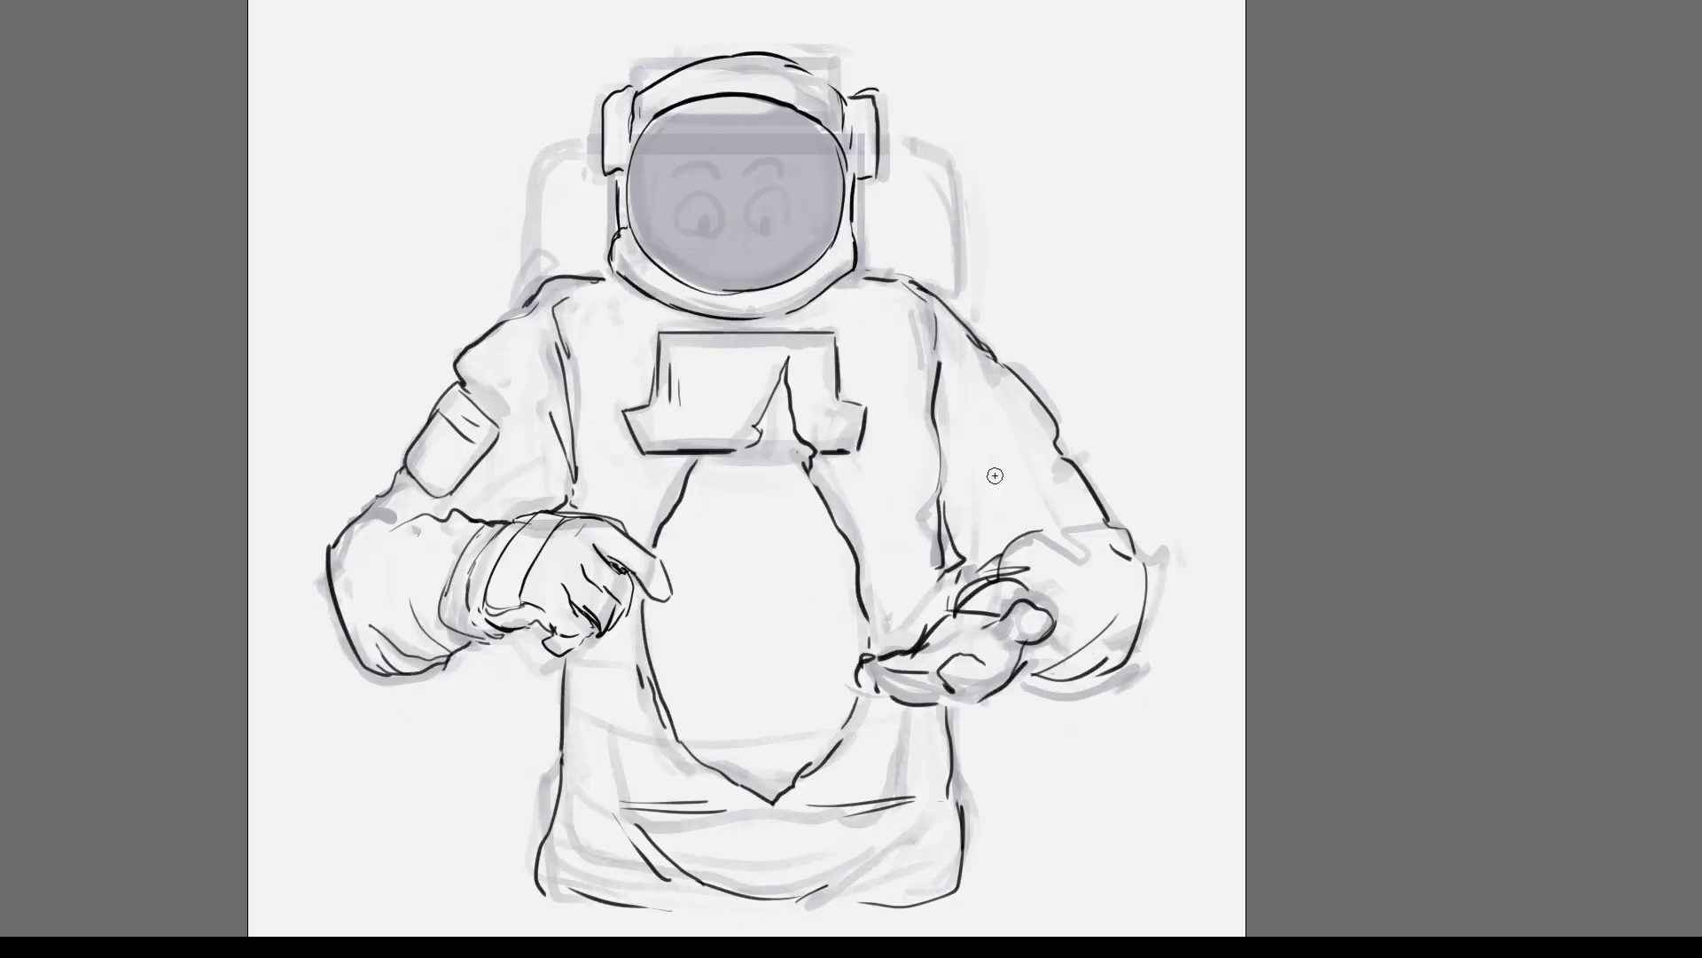
left_click_drag(543, 811, 557, 896)
left_click_drag(971, 789, 896, 896)
left_click_drag(909, 661, 1028, 550)
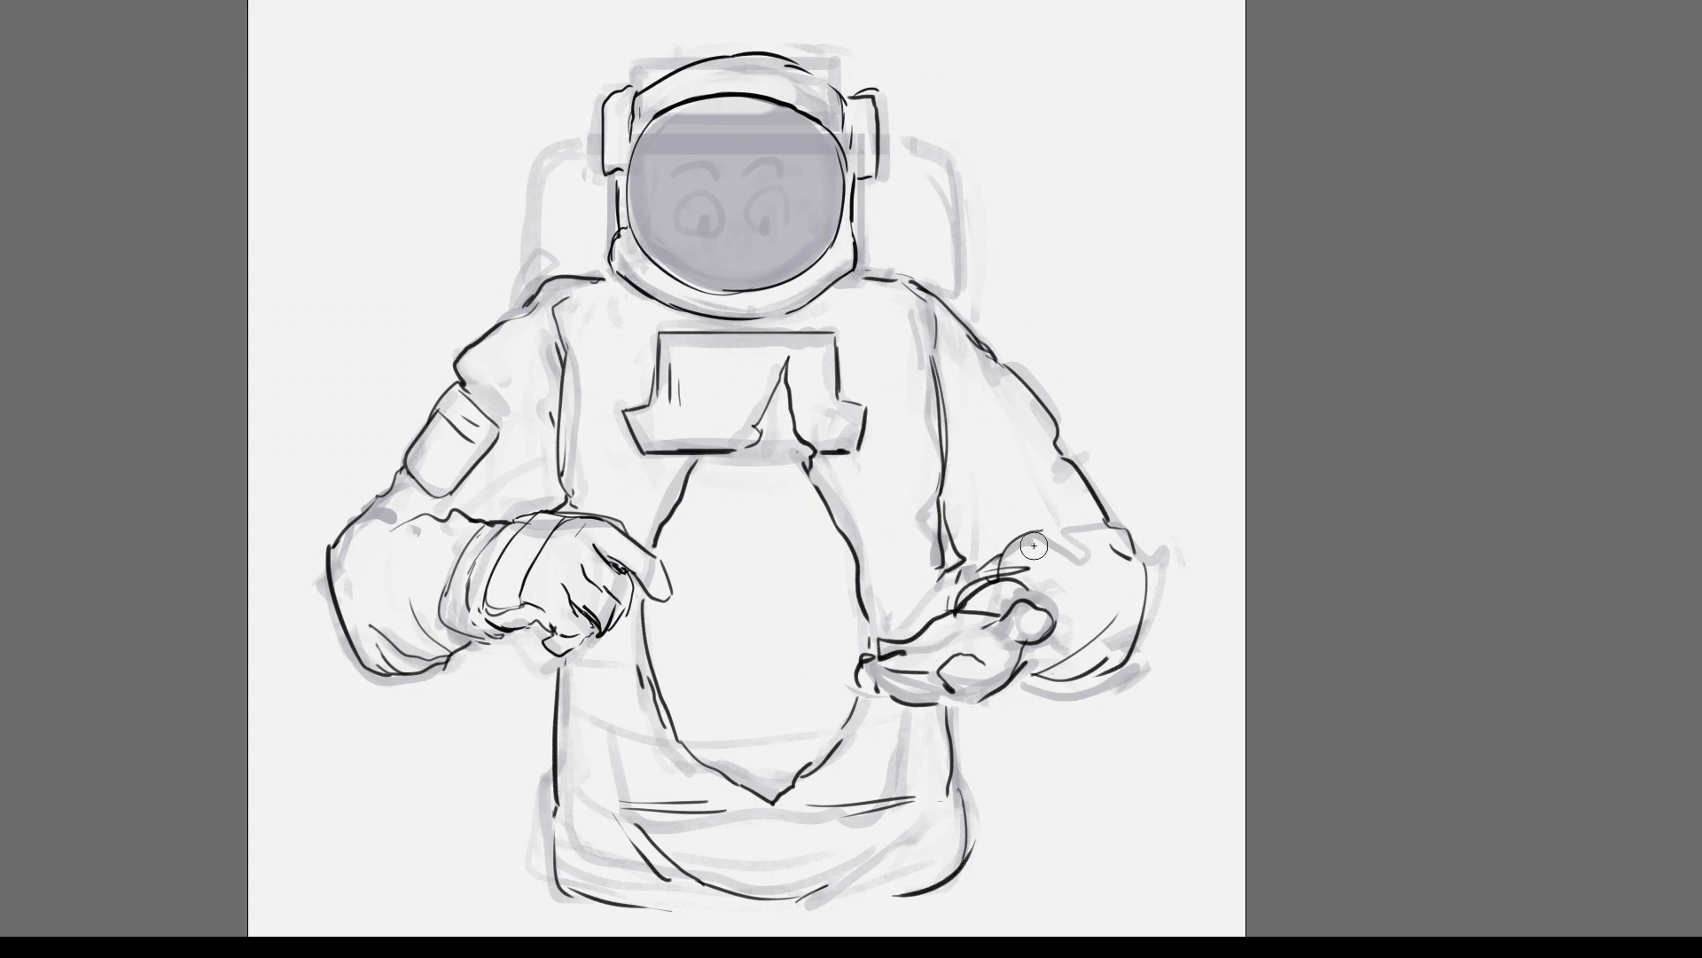
Step: Reshape the right shoulder and shift the right arm slightly inward
mouse_move(926, 284)
left_mouse_down()
mouse_move(1214, 909)
mouse_move(931, 293)
left_mouse_up()
key("ctrl+shift+a")
key("b")
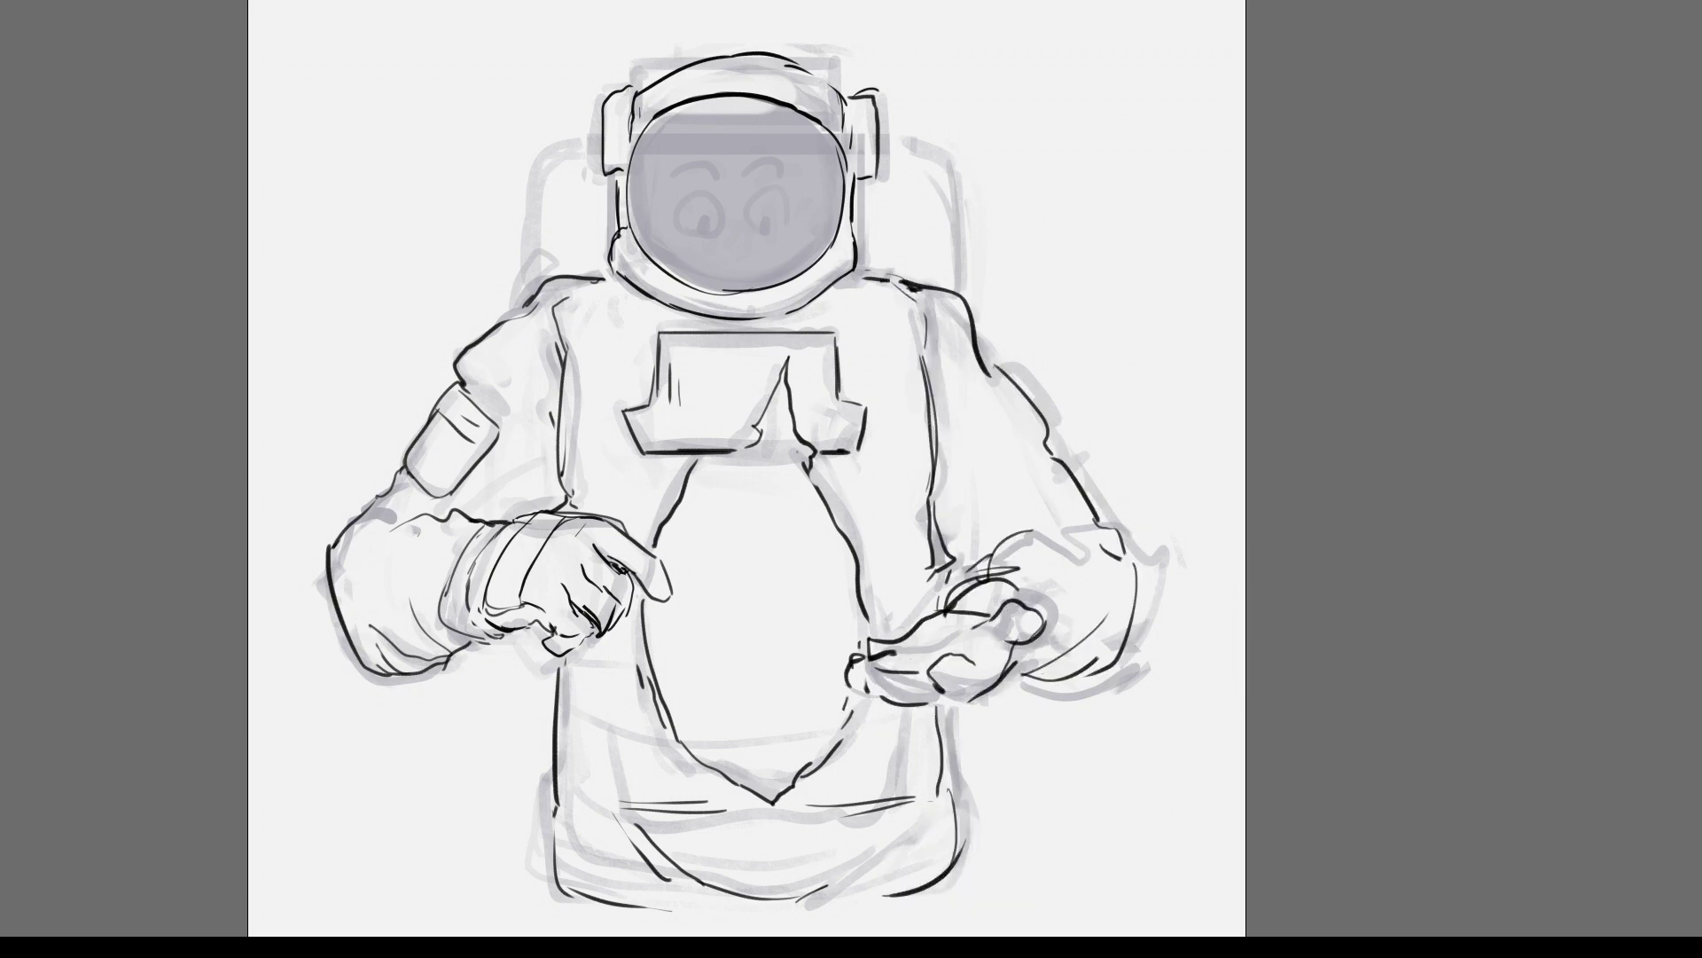
Step: Redraw the open right hand with separate fingers and a palm, and refine the right shoulder contour
mouse_move(969, 652)
left_mouse_down()
mouse_move(923, 700)
mouse_move(985, 687)
mouse_move(876, 658)
mouse_move(927, 636)
left_mouse_up()
mouse_move(1029, 603)
left_mouse_down()
mouse_move(1049, 636)
mouse_move(942, 587)
left_mouse_up()
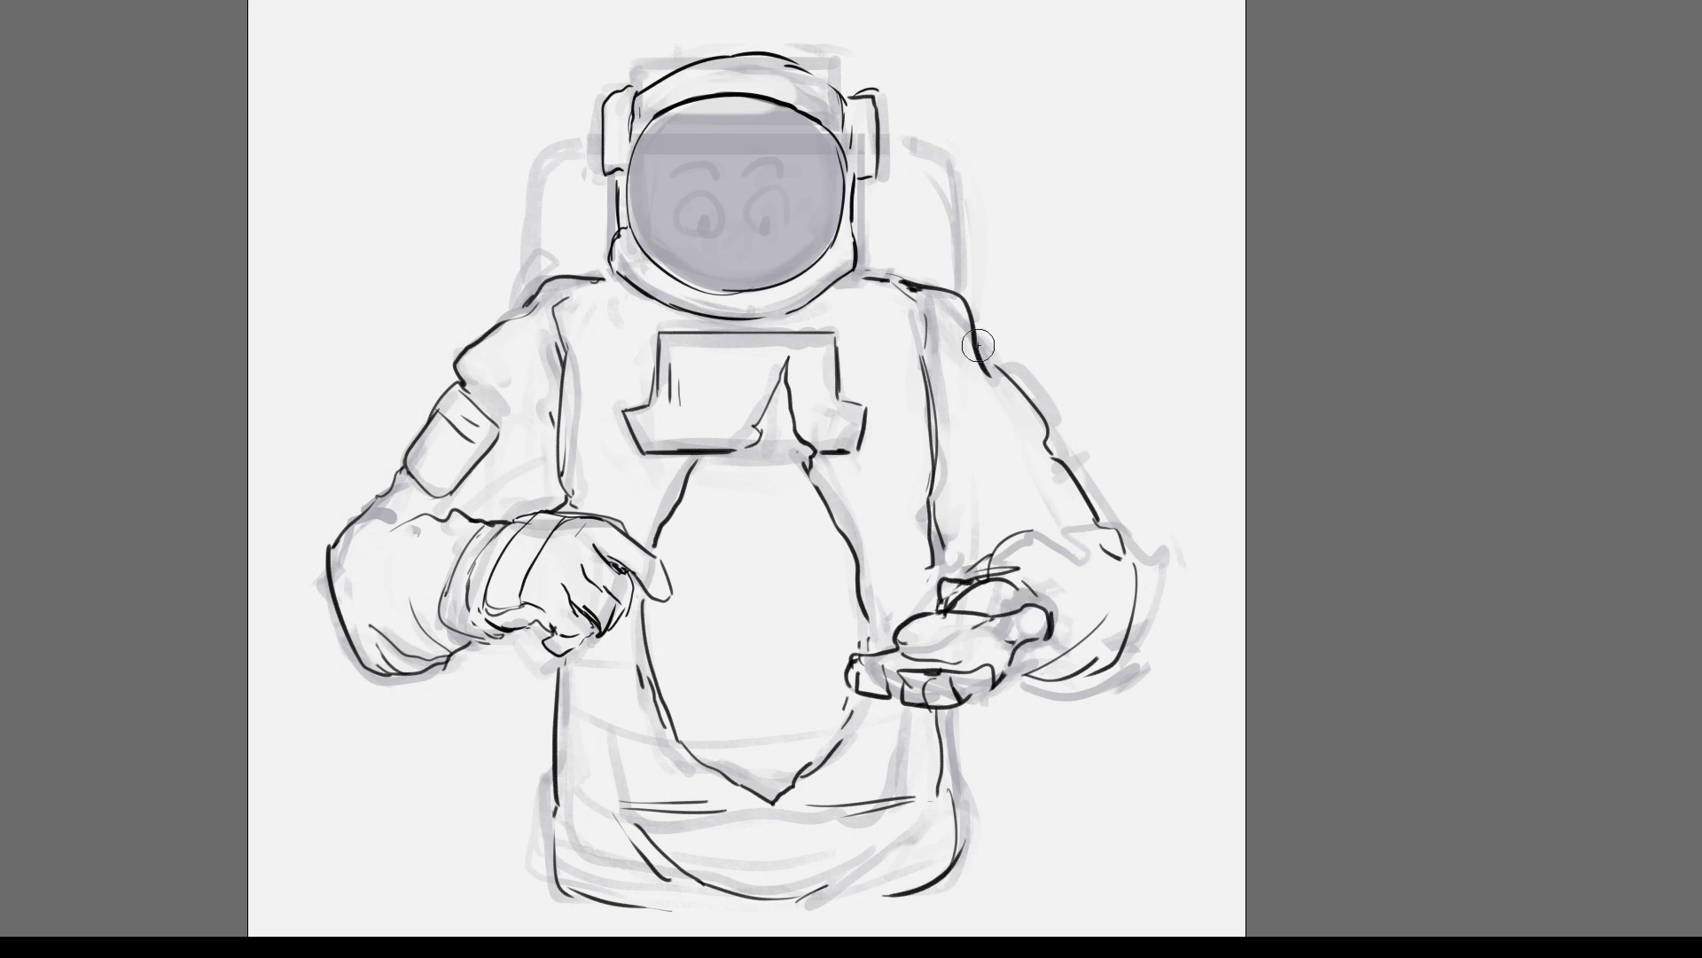
left_click_drag(917, 282, 991, 368)
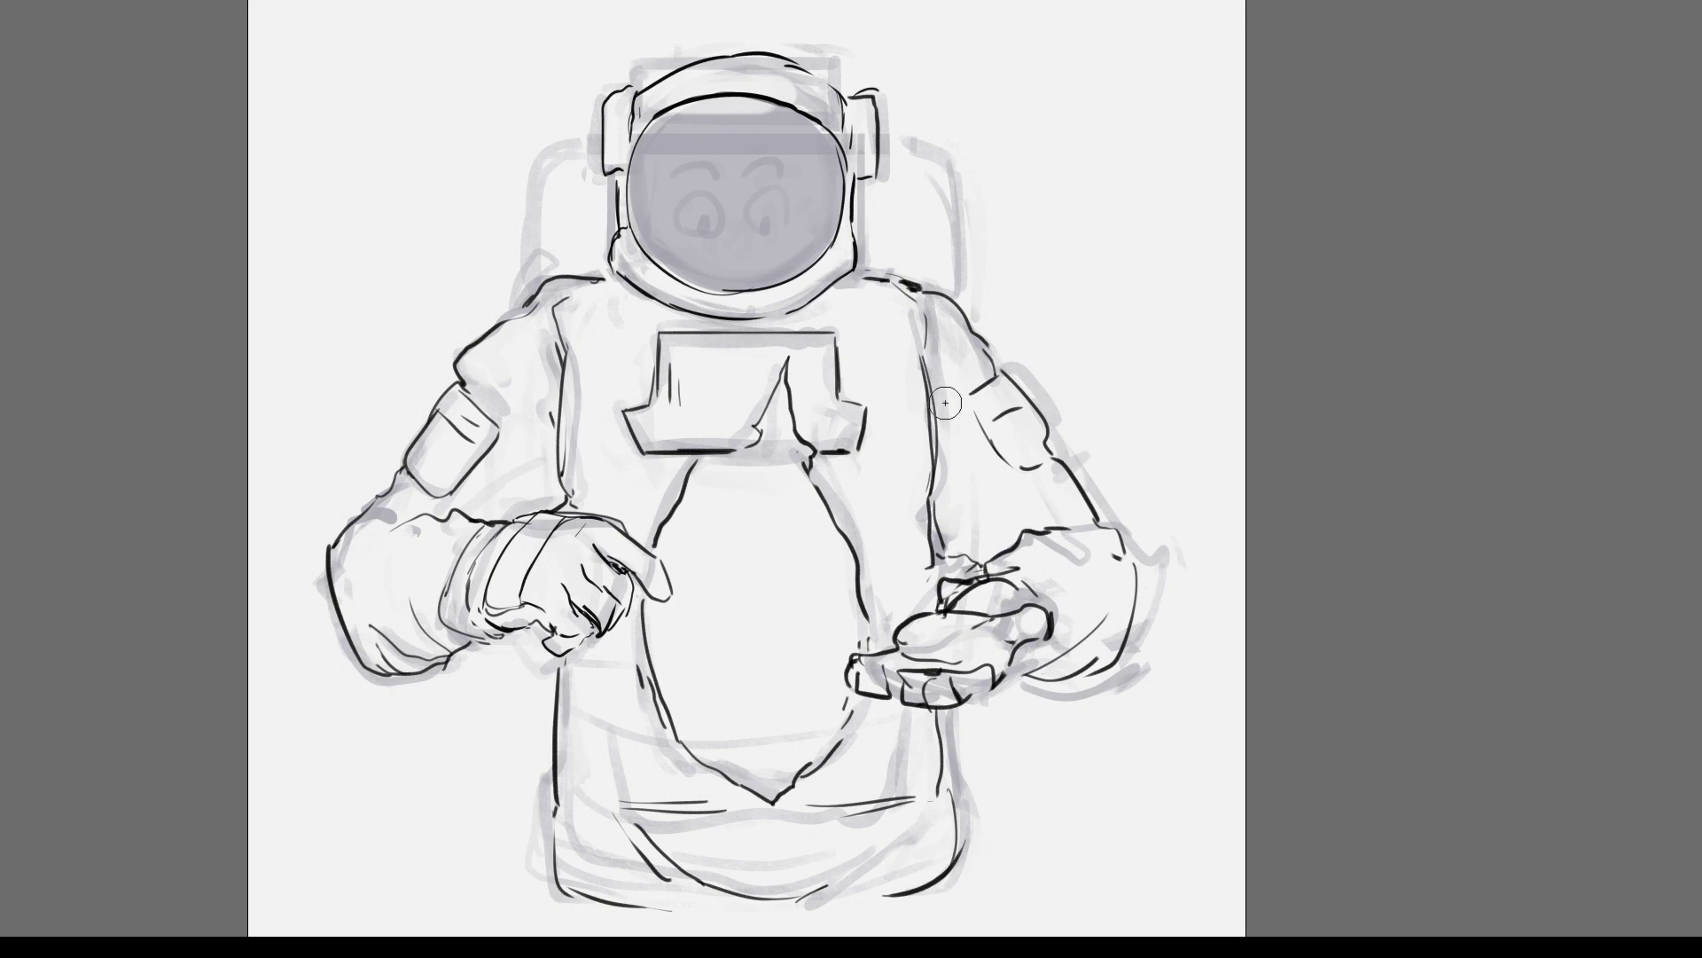
Step: Isolate the helmet line art on its own layer by clearing everything outside the helmet
left_click_drag(783, 115, 788, 235)
key("Tab")
key("Tab")
mouse_move(644, 186)
left_mouse_down()
mouse_move(773, 197)
mouse_move(667, 199)
mouse_move(807, 169)
left_mouse_up()
key("ctrl+z")
left_click_drag(588, 159, 912, 399)
key("Tab")
key("ctrl+shift+i")
key("Delete")
key("Tab")
Step: Remove one half of the helmet and mirror the other half into a symmetrical outline, cleaning up its lines
left_click_drag(748, 152, 981, 507)
key("Delete")
key("ctrl+d")
left_click_drag(618, 253, 624, 275)
mouse_move(683, 334)
left_mouse_down()
mouse_move(858, 333)
mouse_move(824, 334)
left_mouse_up()
key("ctrl+t")
key("ctrl+d")
key("Tab")
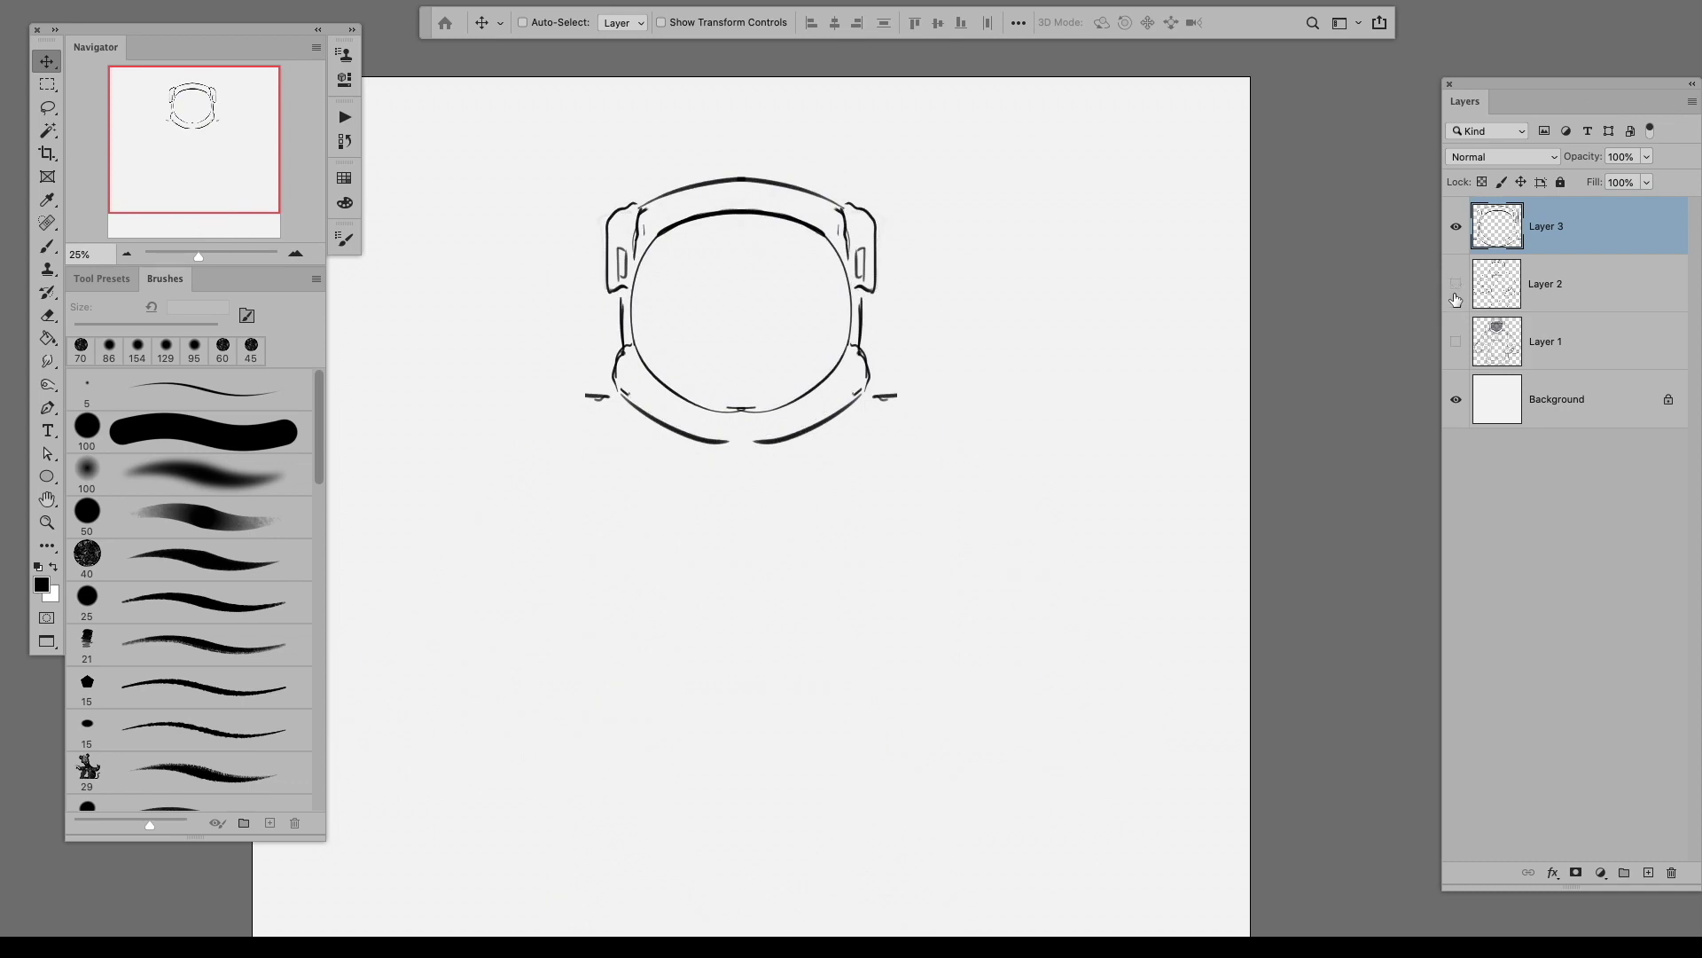
Step: Show Layer 2, erase its old helmet lines with a larger eraser, and merge the symmetrical helmet down into it
left_click(1455, 283)
left_click(1560, 283)
key("e")
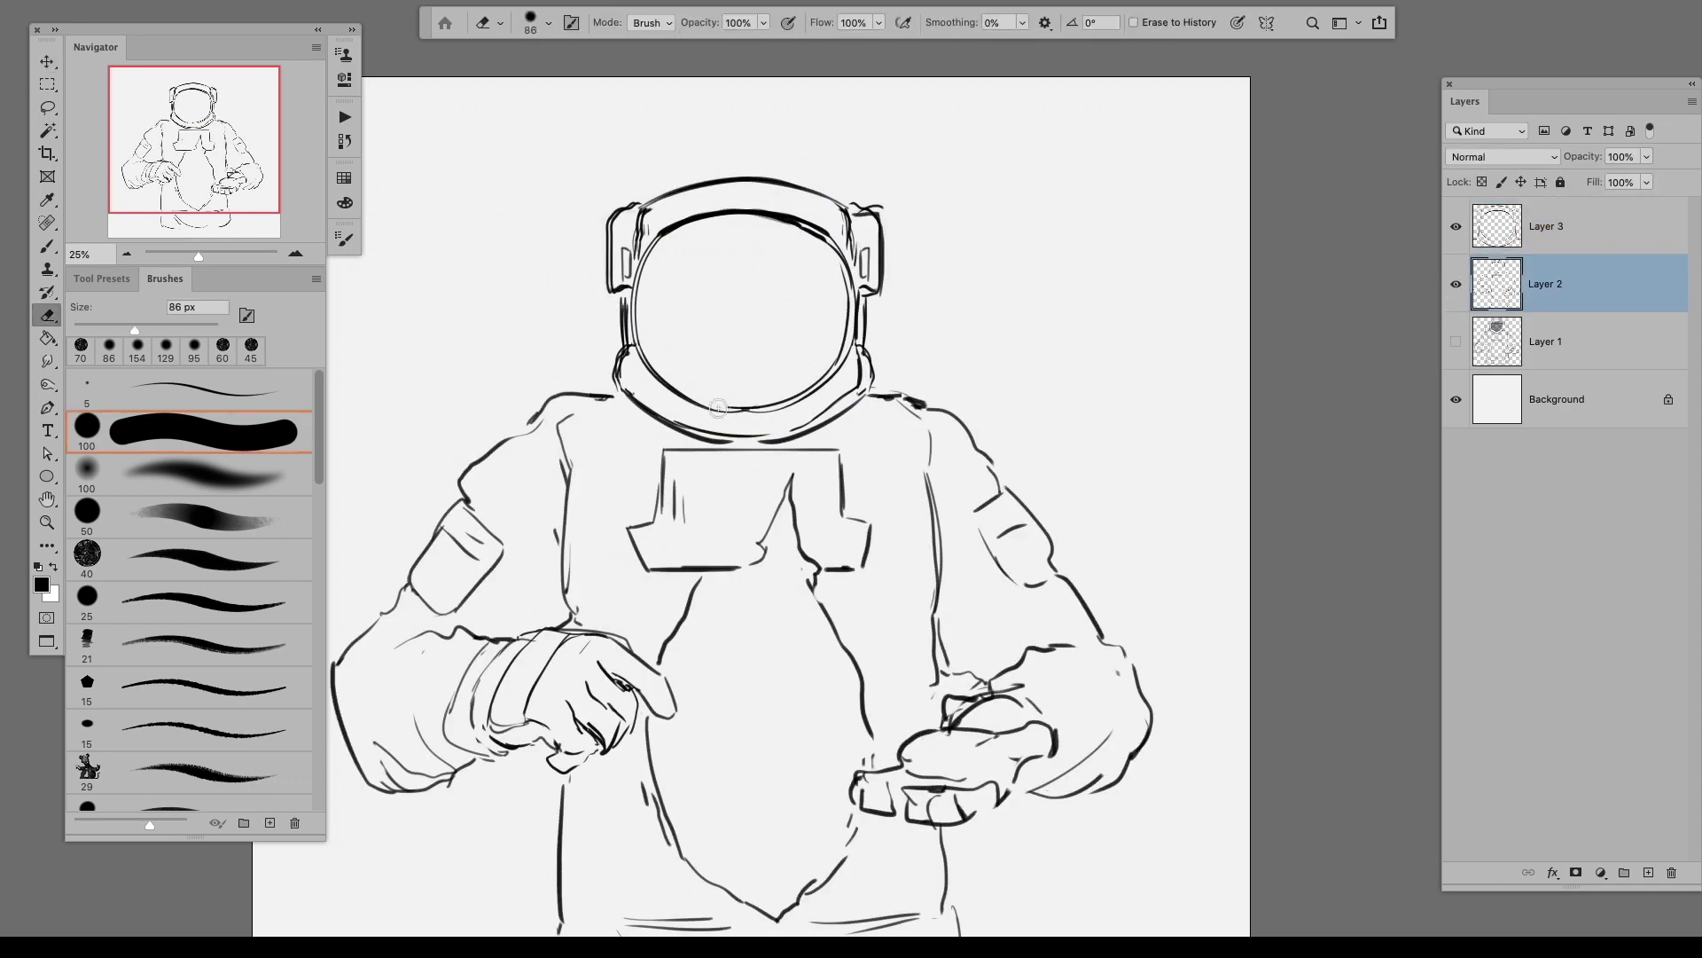
key("bracketright")
key("bracketright")
key("bracketright")
key("bracketright")
key("bracketright")
key("bracketright")
key("ctrl+e")
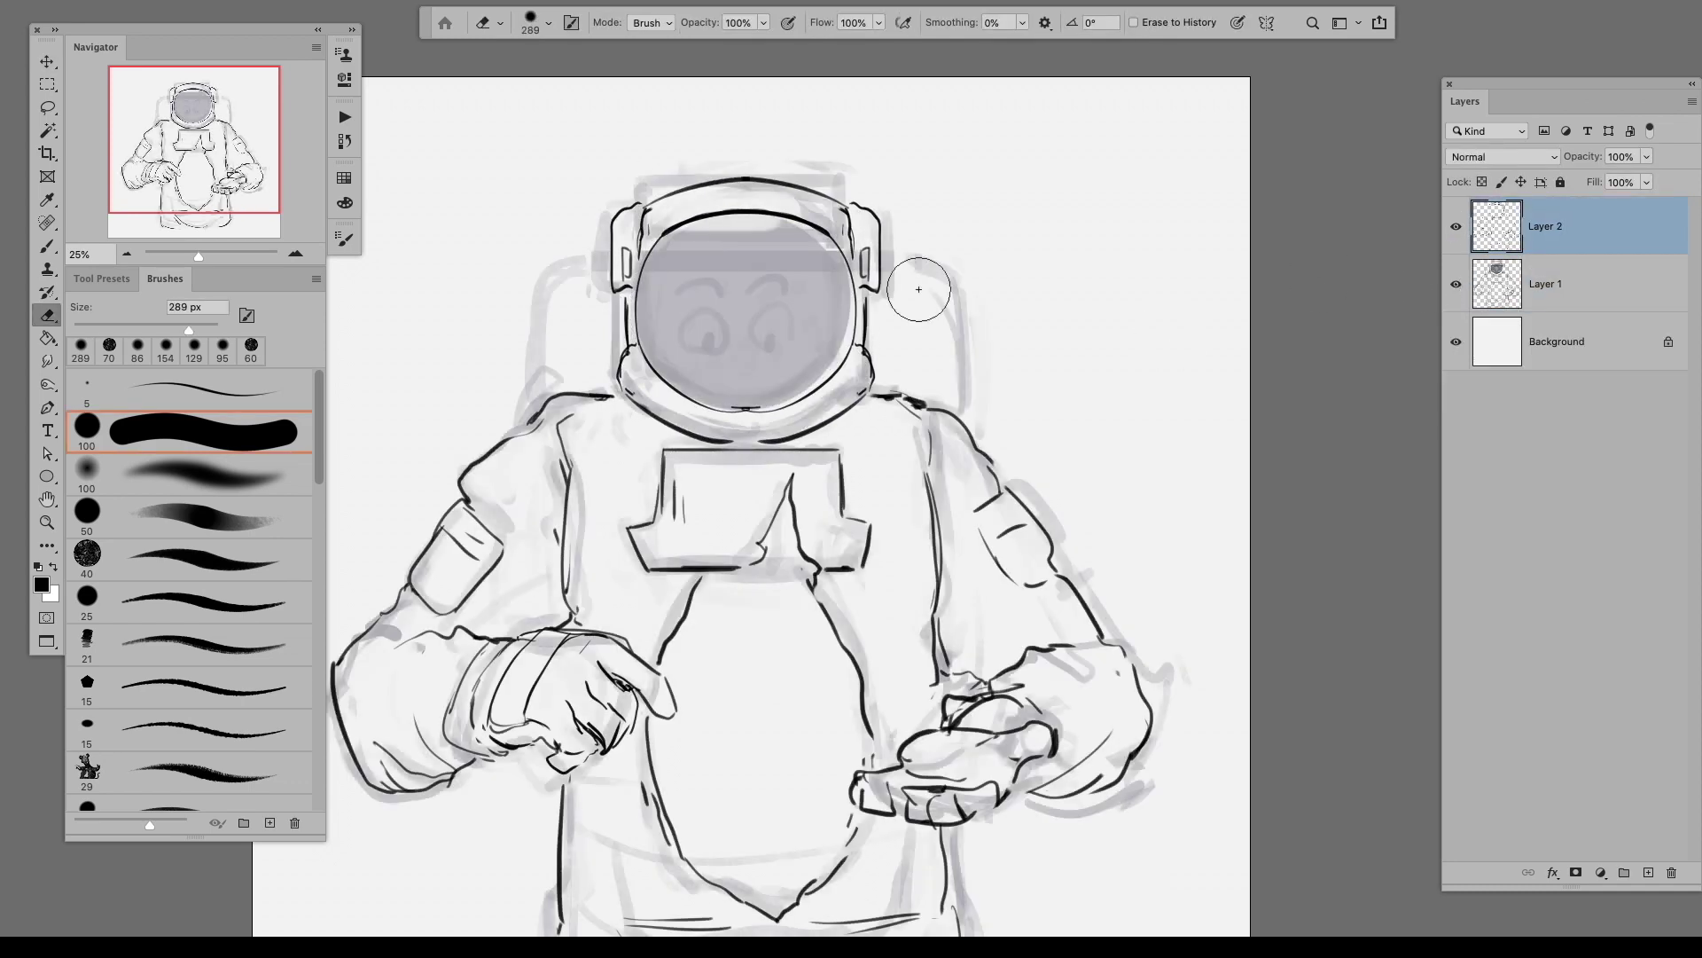
Step: Ink the backpack outlines on both sides of the helmet down to the shoulders
key("b")
mouse_move(551, 390)
left_mouse_down()
mouse_move(543, 289)
mouse_move(562, 395)
left_mouse_up()
mouse_move(894, 259)
left_mouse_down()
mouse_move(965, 381)
mouse_move(928, 319)
mouse_move(942, 392)
left_mouse_up()
left_click_drag(557, 272, 613, 262)
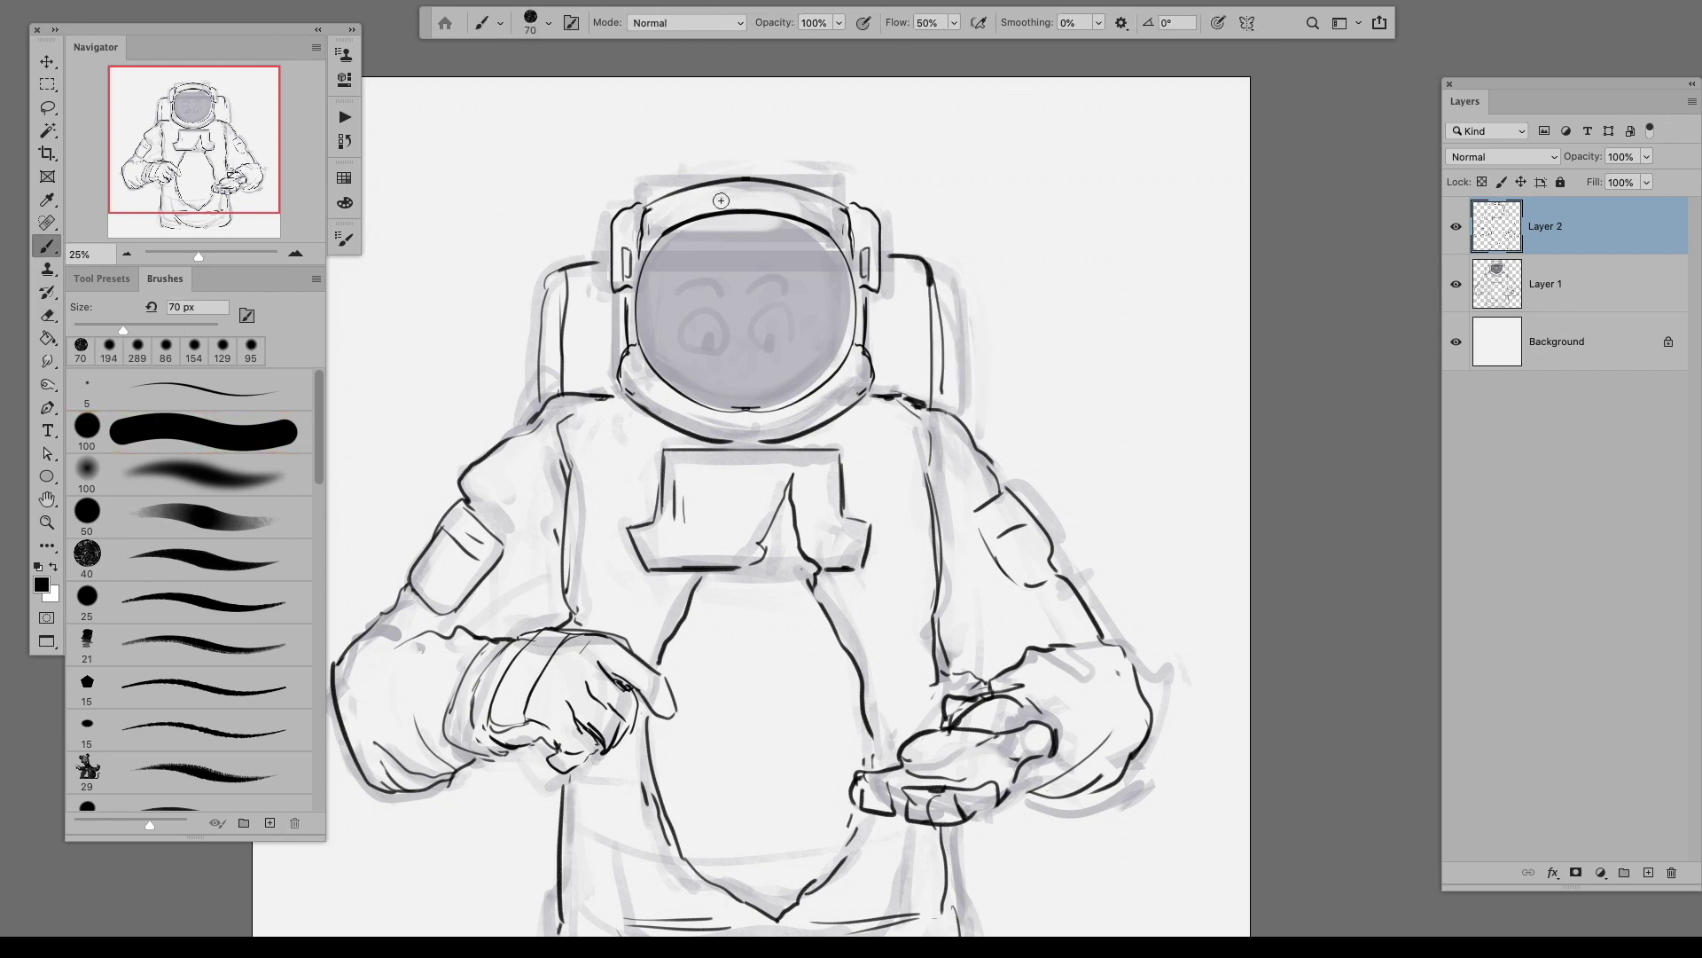
Step: Erase part of the open hand and redraw its palm and extended fingers
left_click_drag(758, 525, 774, 383)
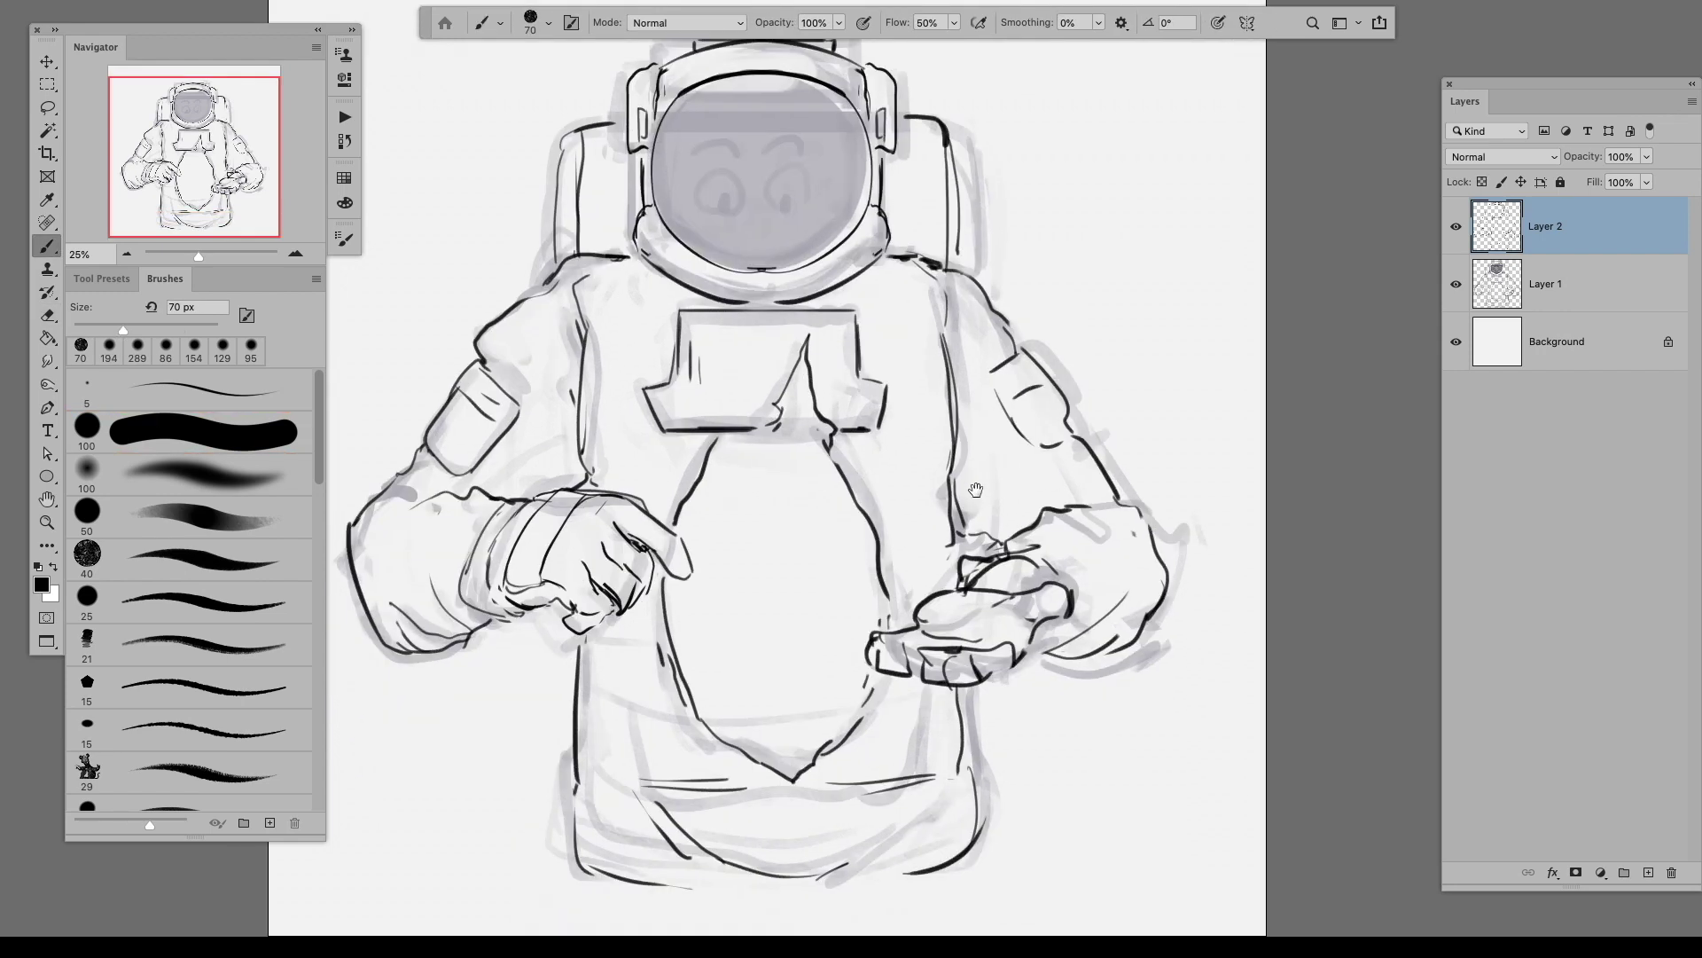
key("e")
left_click_drag(931, 595, 998, 625)
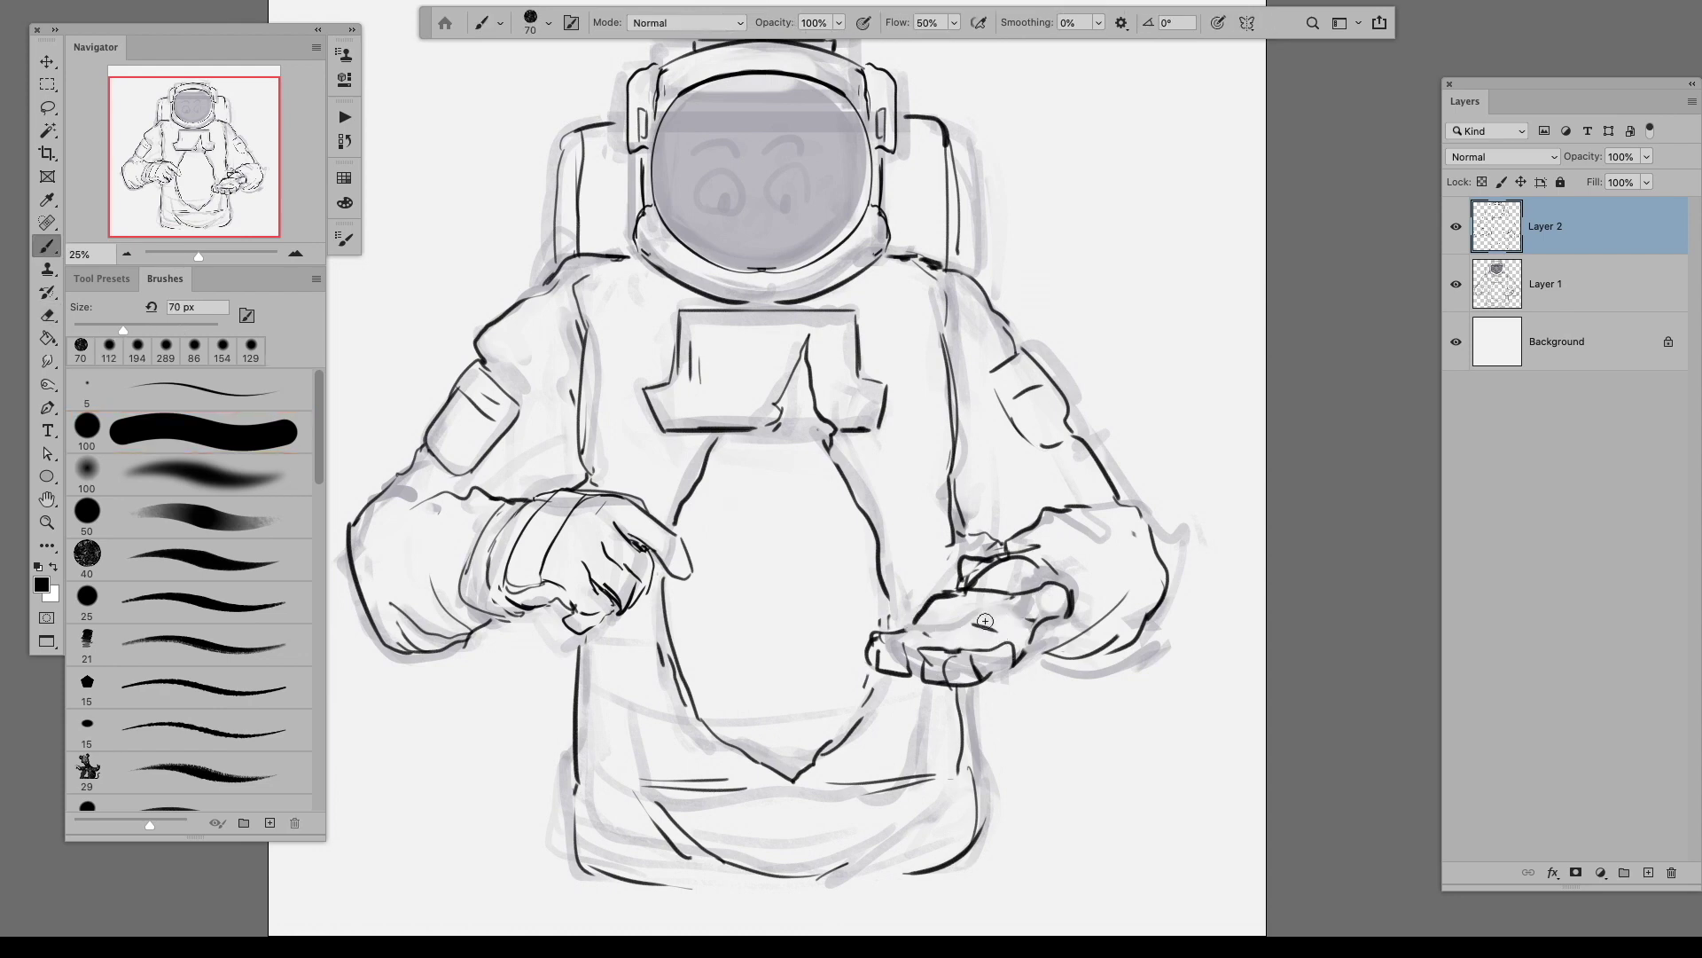
mouse_move(905, 665)
left_mouse_down()
mouse_move(897, 640)
mouse_move(956, 656)
left_mouse_up()
key("b")
key("e")
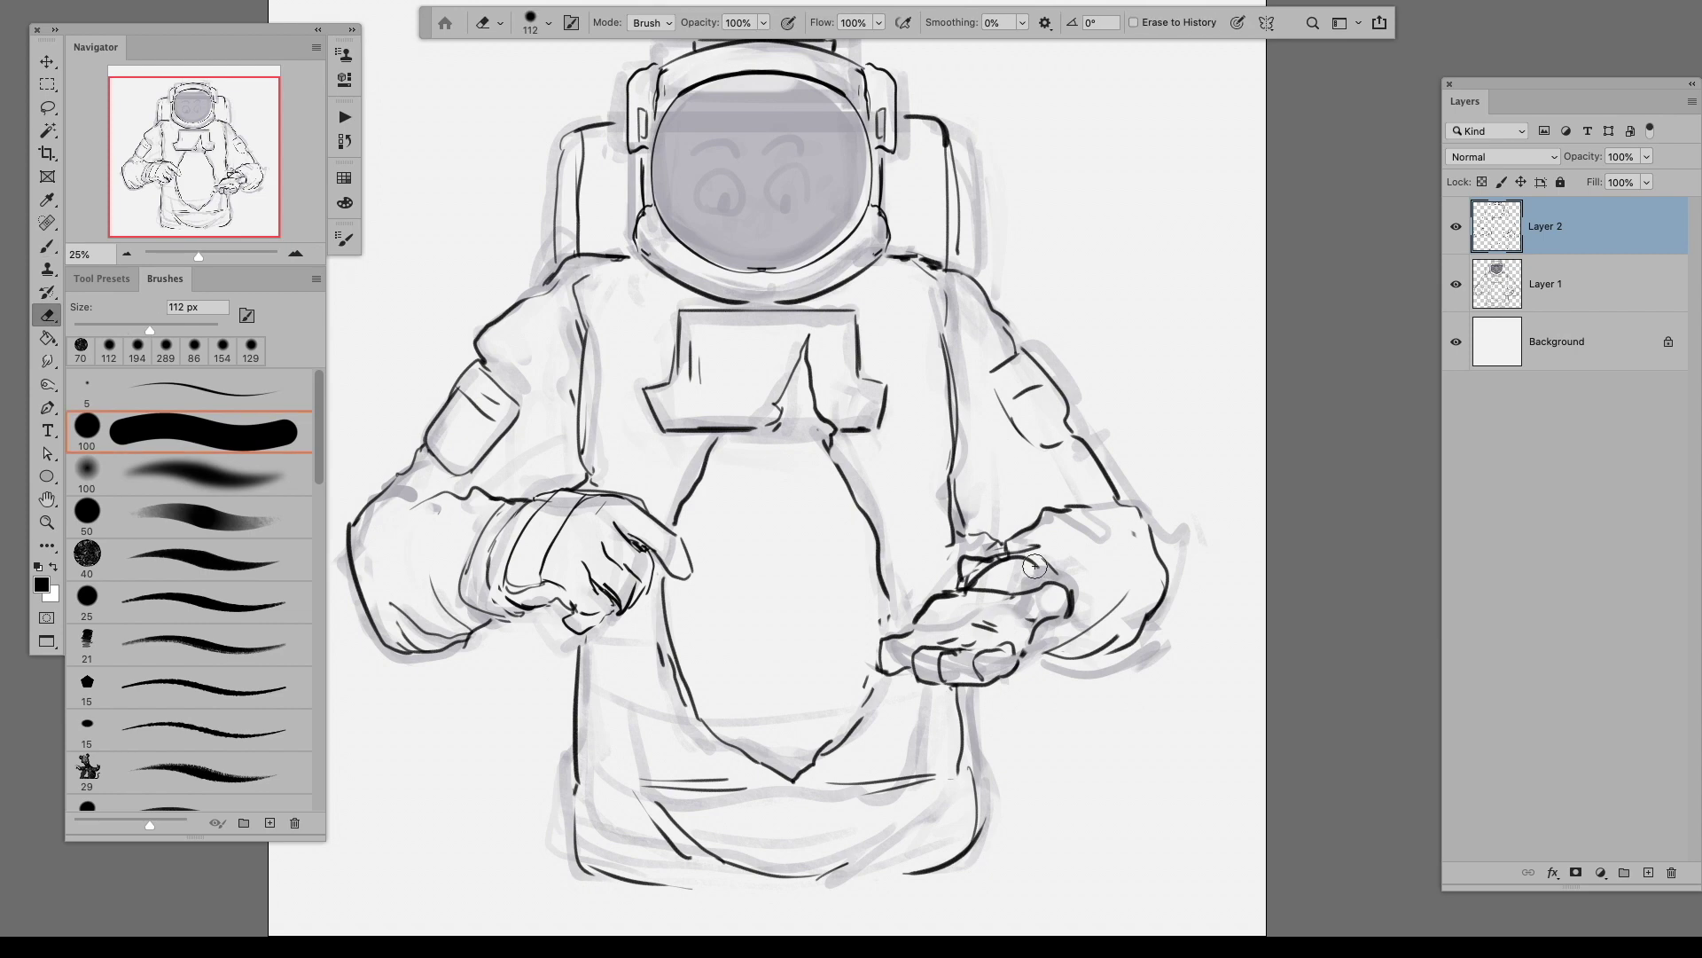
Step: Redraw the open hand's fingertips and thumb side, comparing the ink with the rough sketch
left_click_drag(1059, 589, 1024, 632)
key("b")
key("e")
key("b")
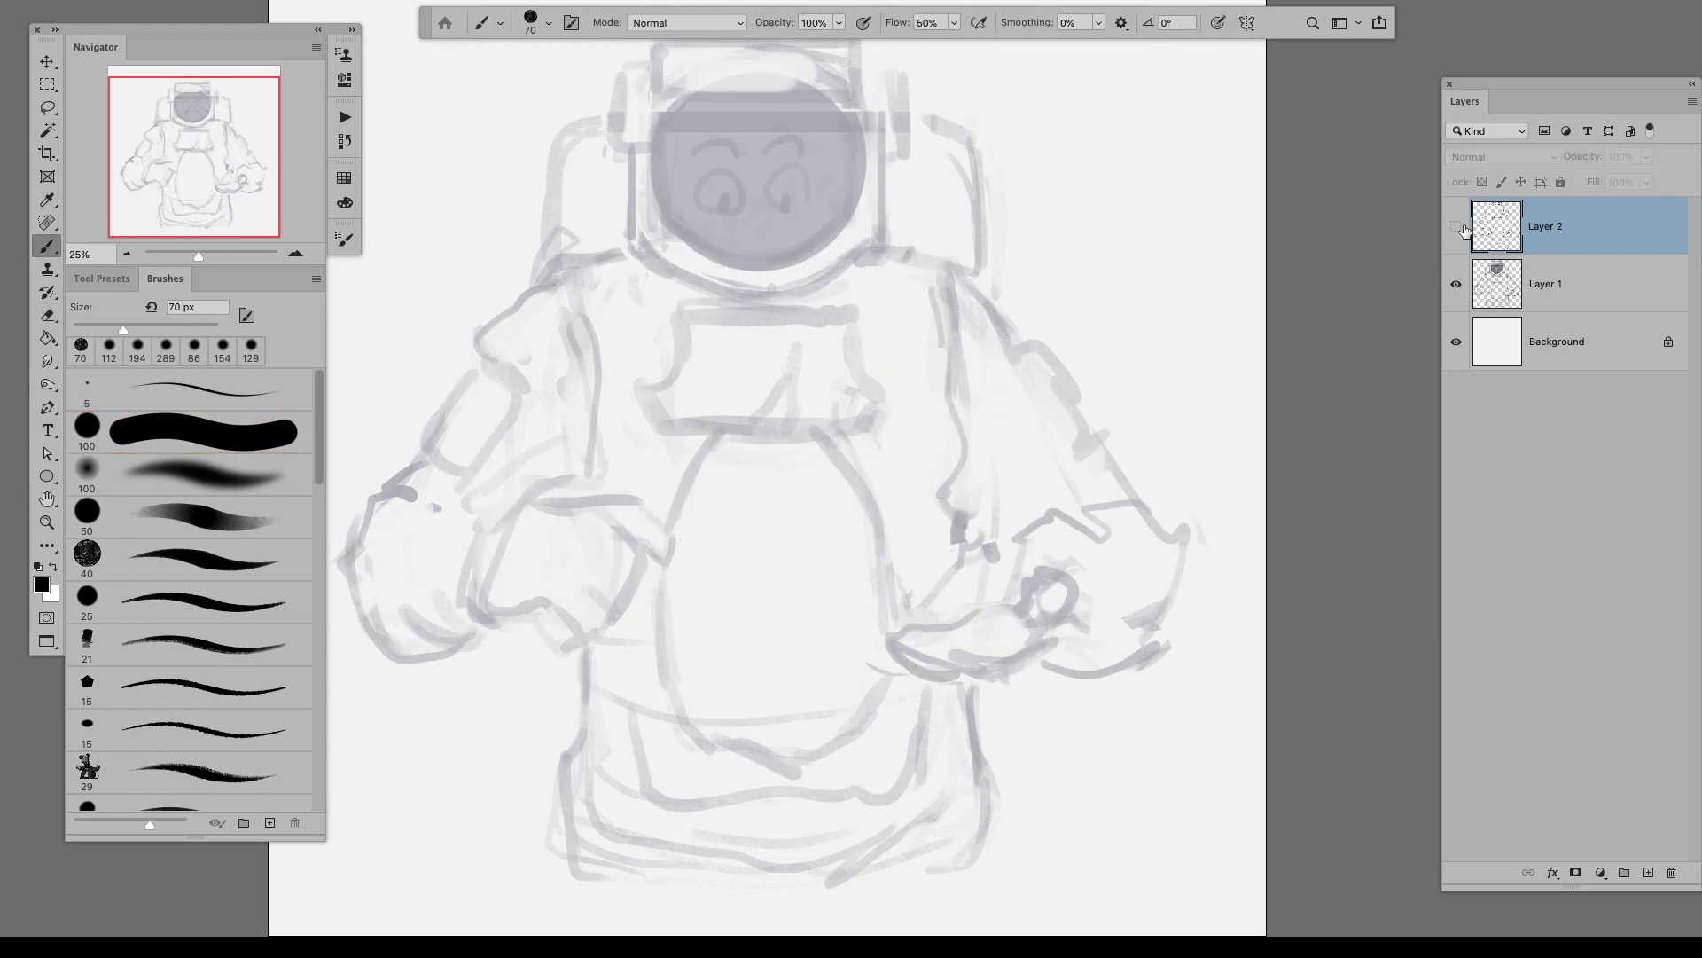
left_click(1456, 227)
key("e")
key("b")
mouse_move(975, 630)
left_mouse_down()
mouse_move(952, 661)
mouse_move(980, 699)
mouse_move(942, 674)
left_mouse_up()
key("ctrl+z")
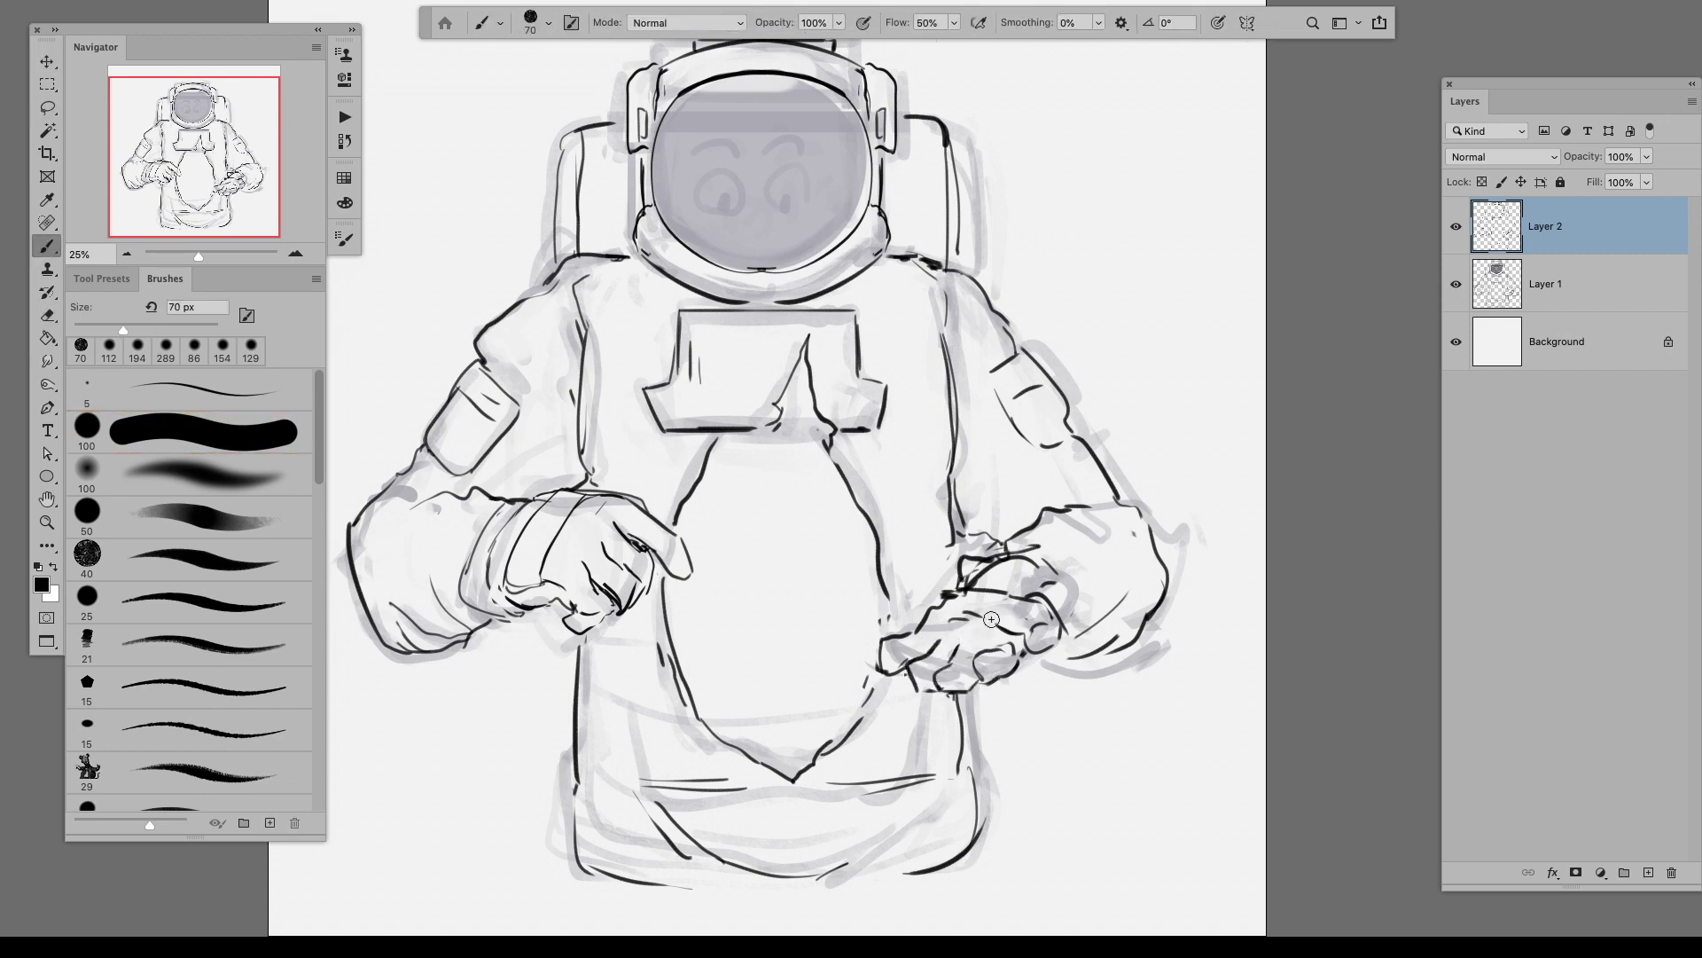
left_click(1456, 227)
left_click(1456, 227)
Step: Refine the open hand's thumb and finger edges and ink the curved glove cuff at its wrist
key("e")
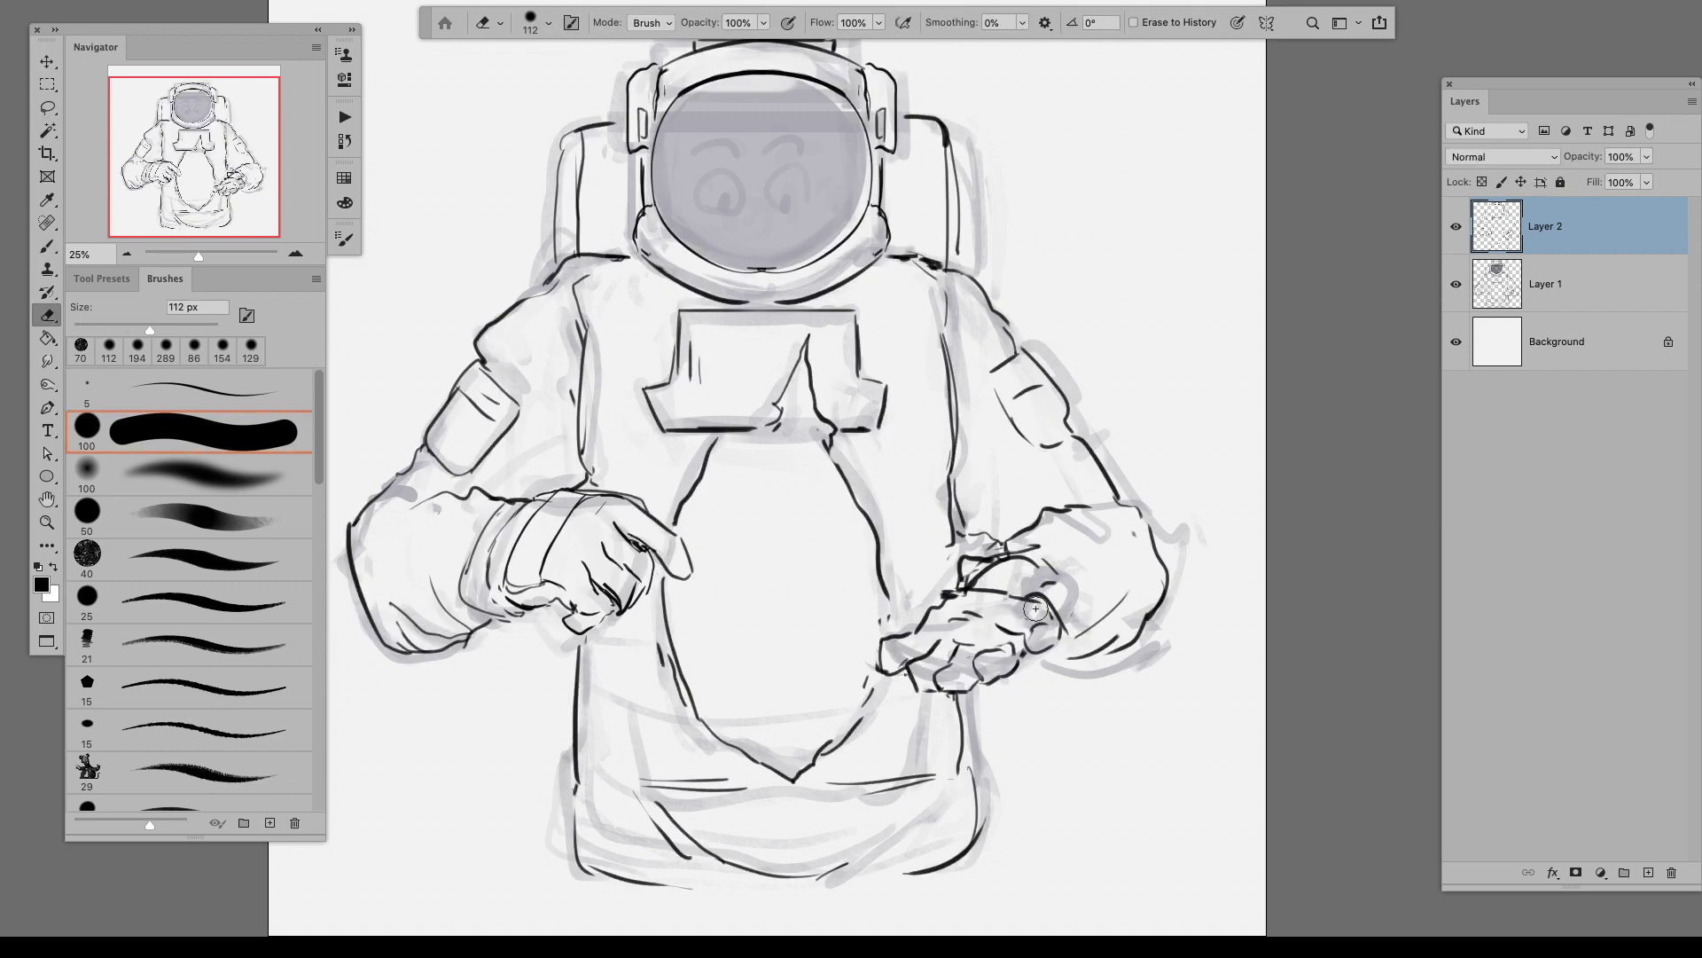
key("b")
left_click_drag(913, 592, 962, 634)
key("e")
key("b")
key("e")
mouse_move(1029, 568)
left_mouse_down()
mouse_move(1091, 621)
mouse_move(1033, 538)
left_mouse_up()
key("b")
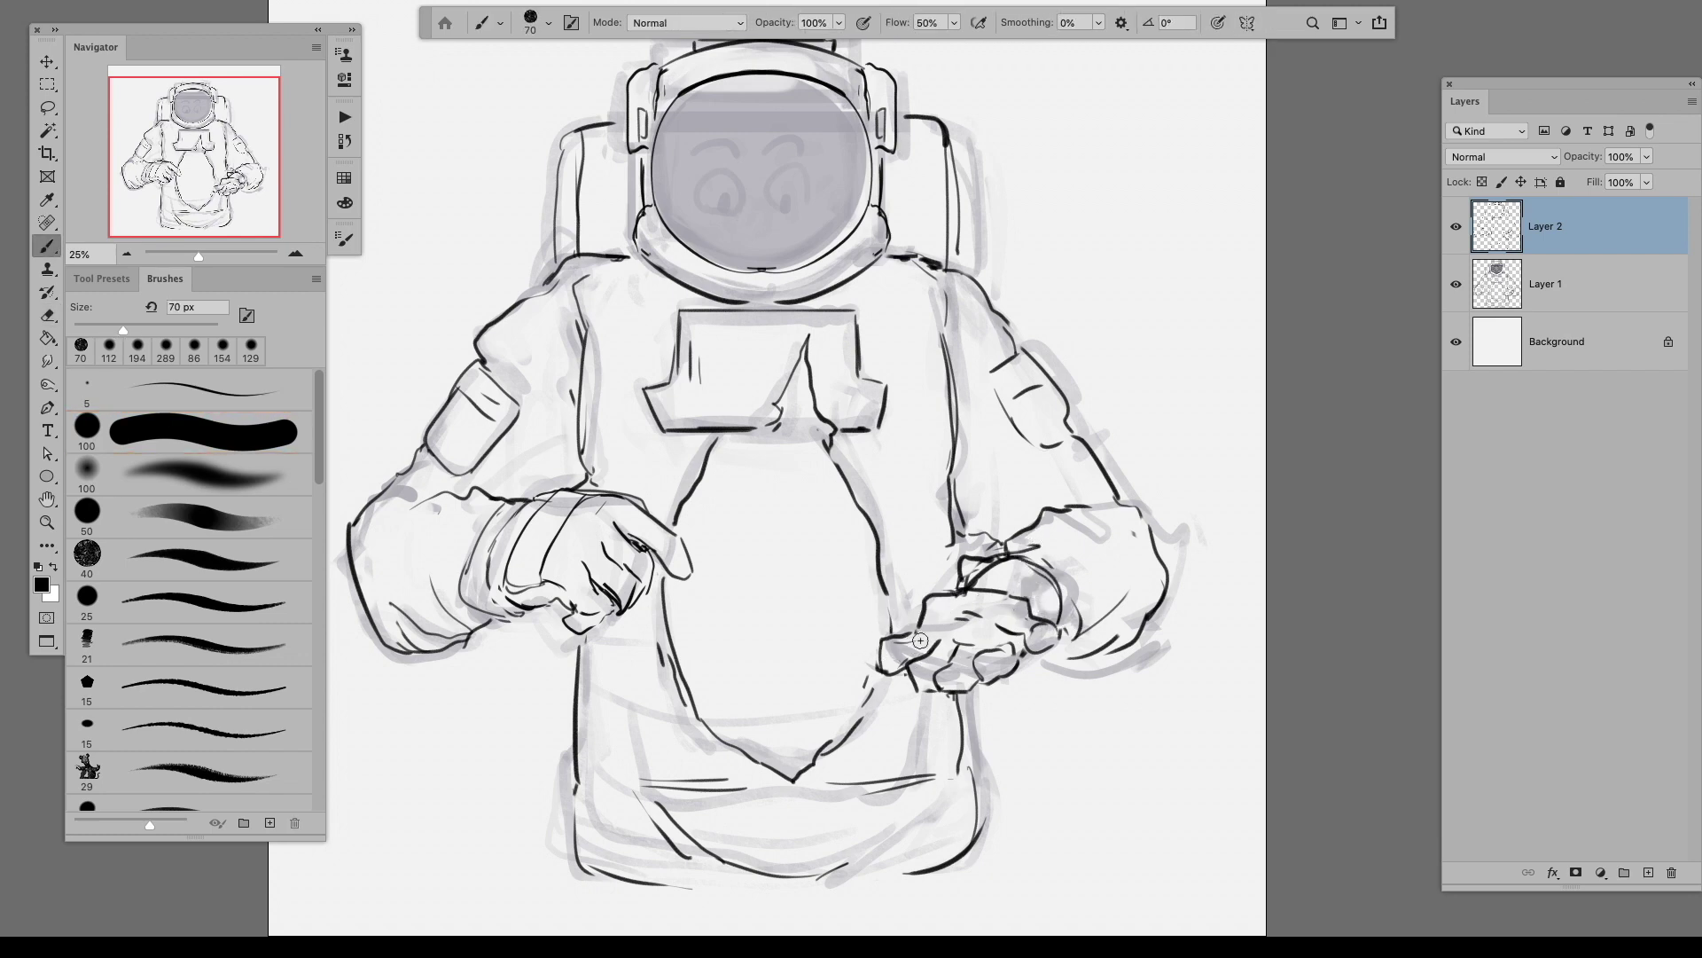
key("e")
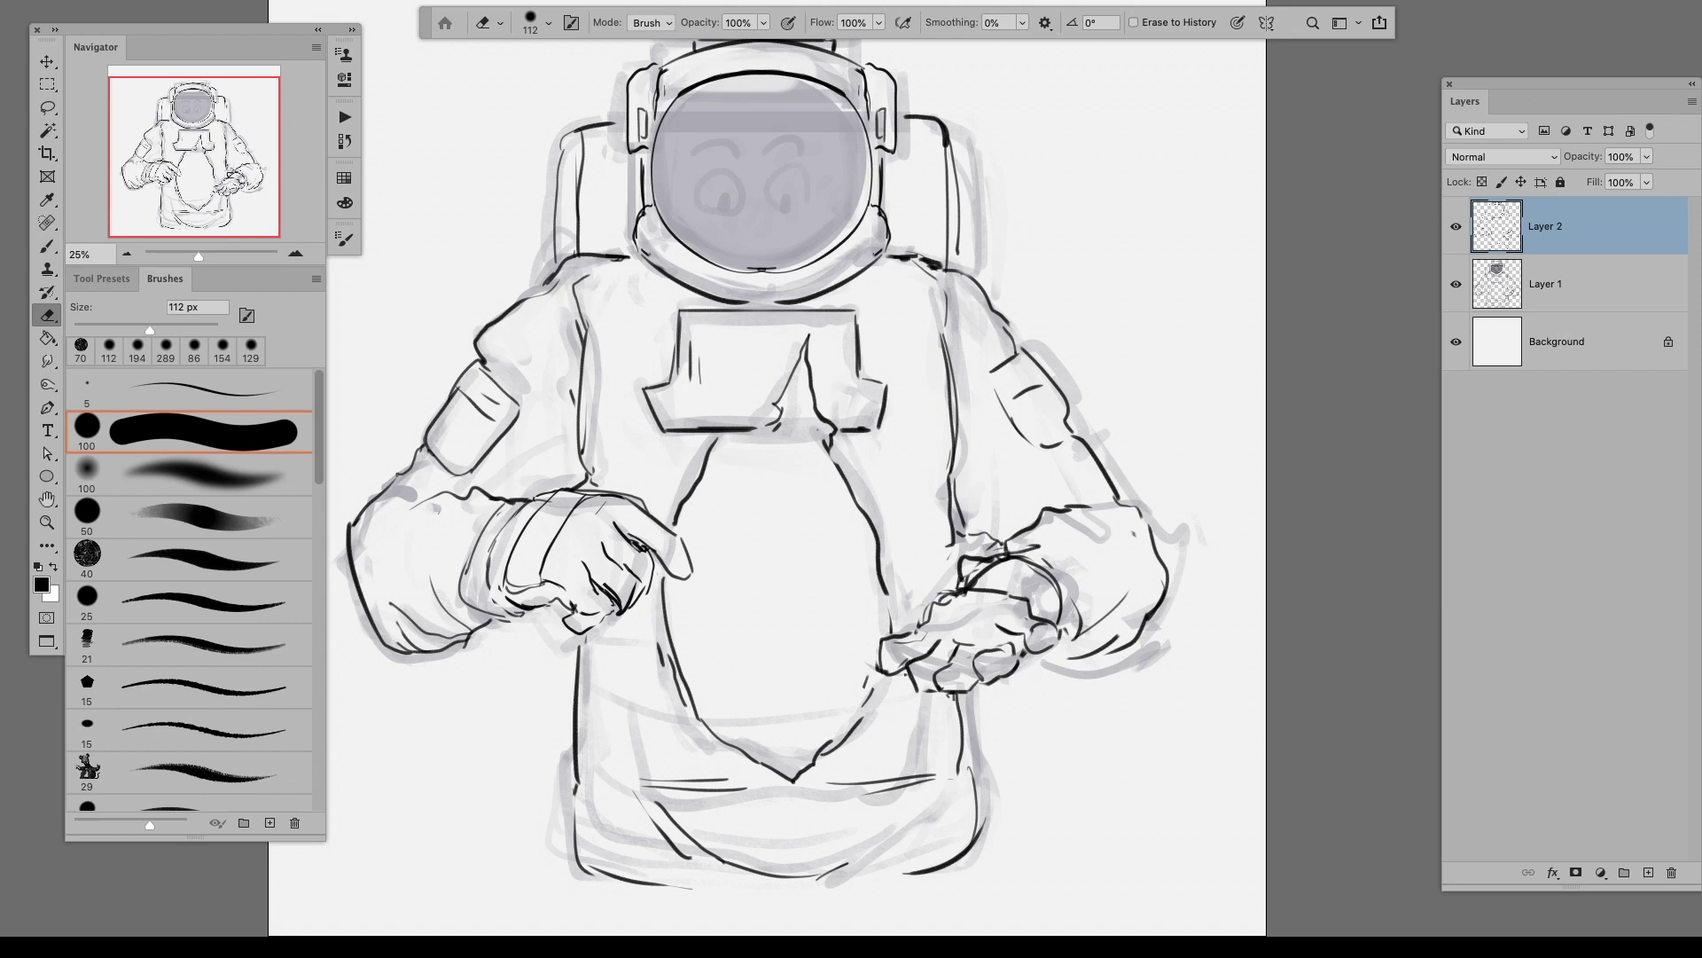
key("b")
Step: Hide the rough sketch on Layer 1 and rework the open hand's index finger and fingertips
left_click(1456, 284)
key("ctrl+minus")
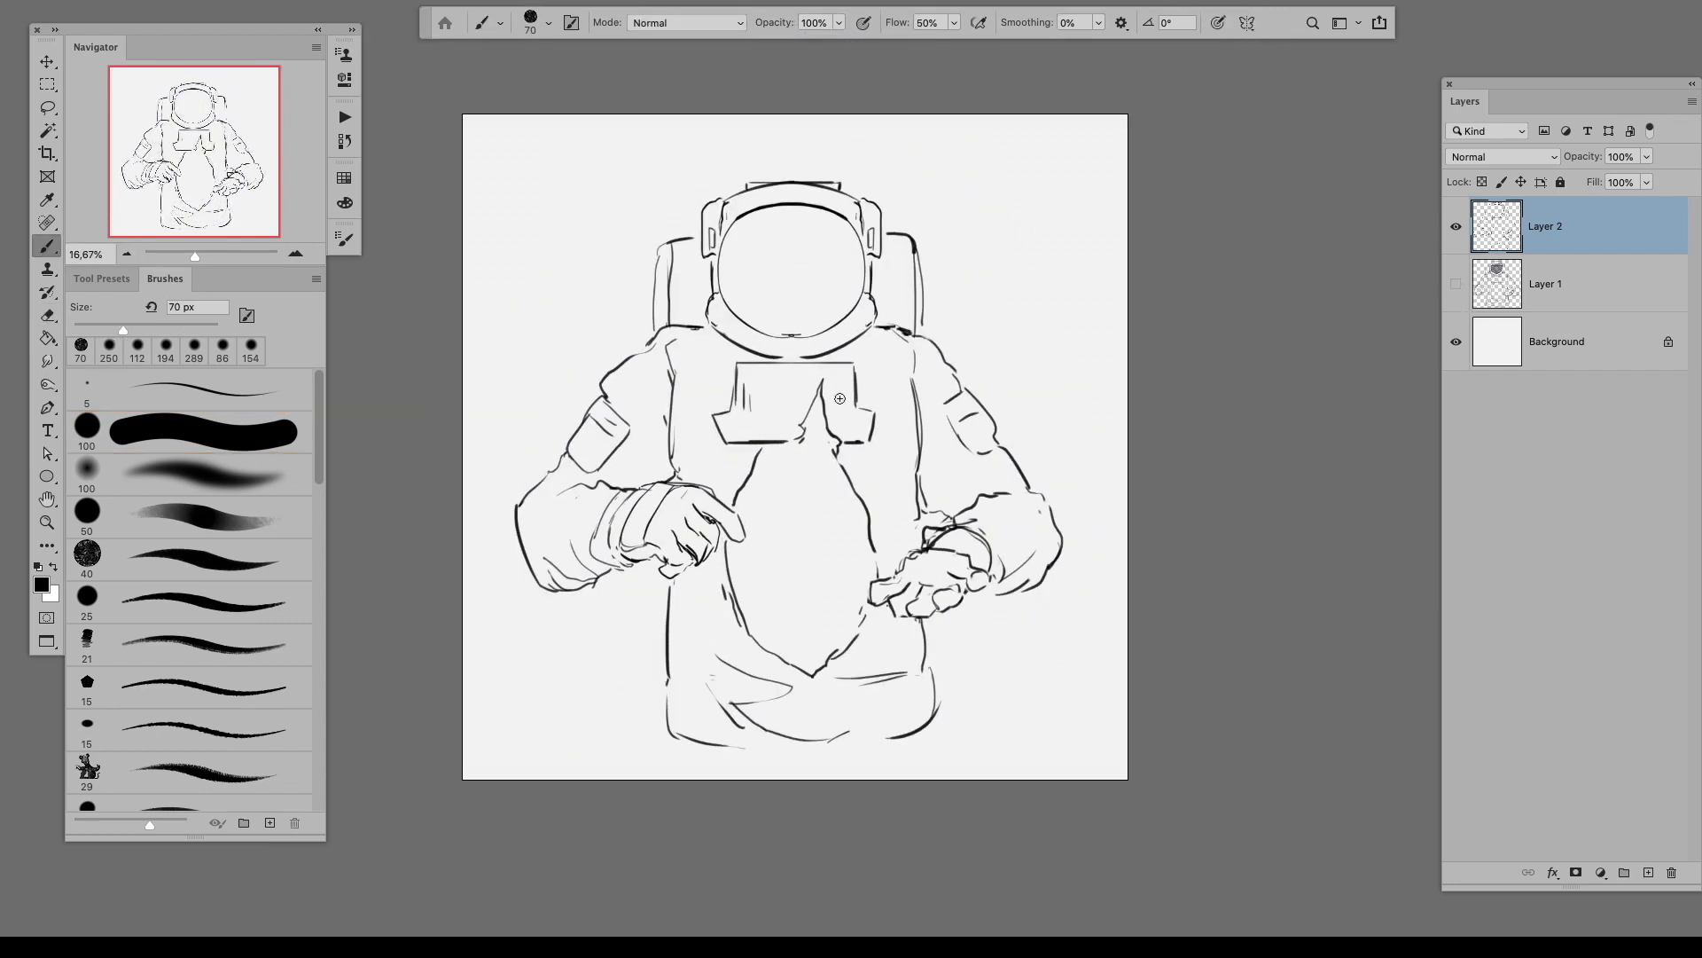
key("ctrl+plus")
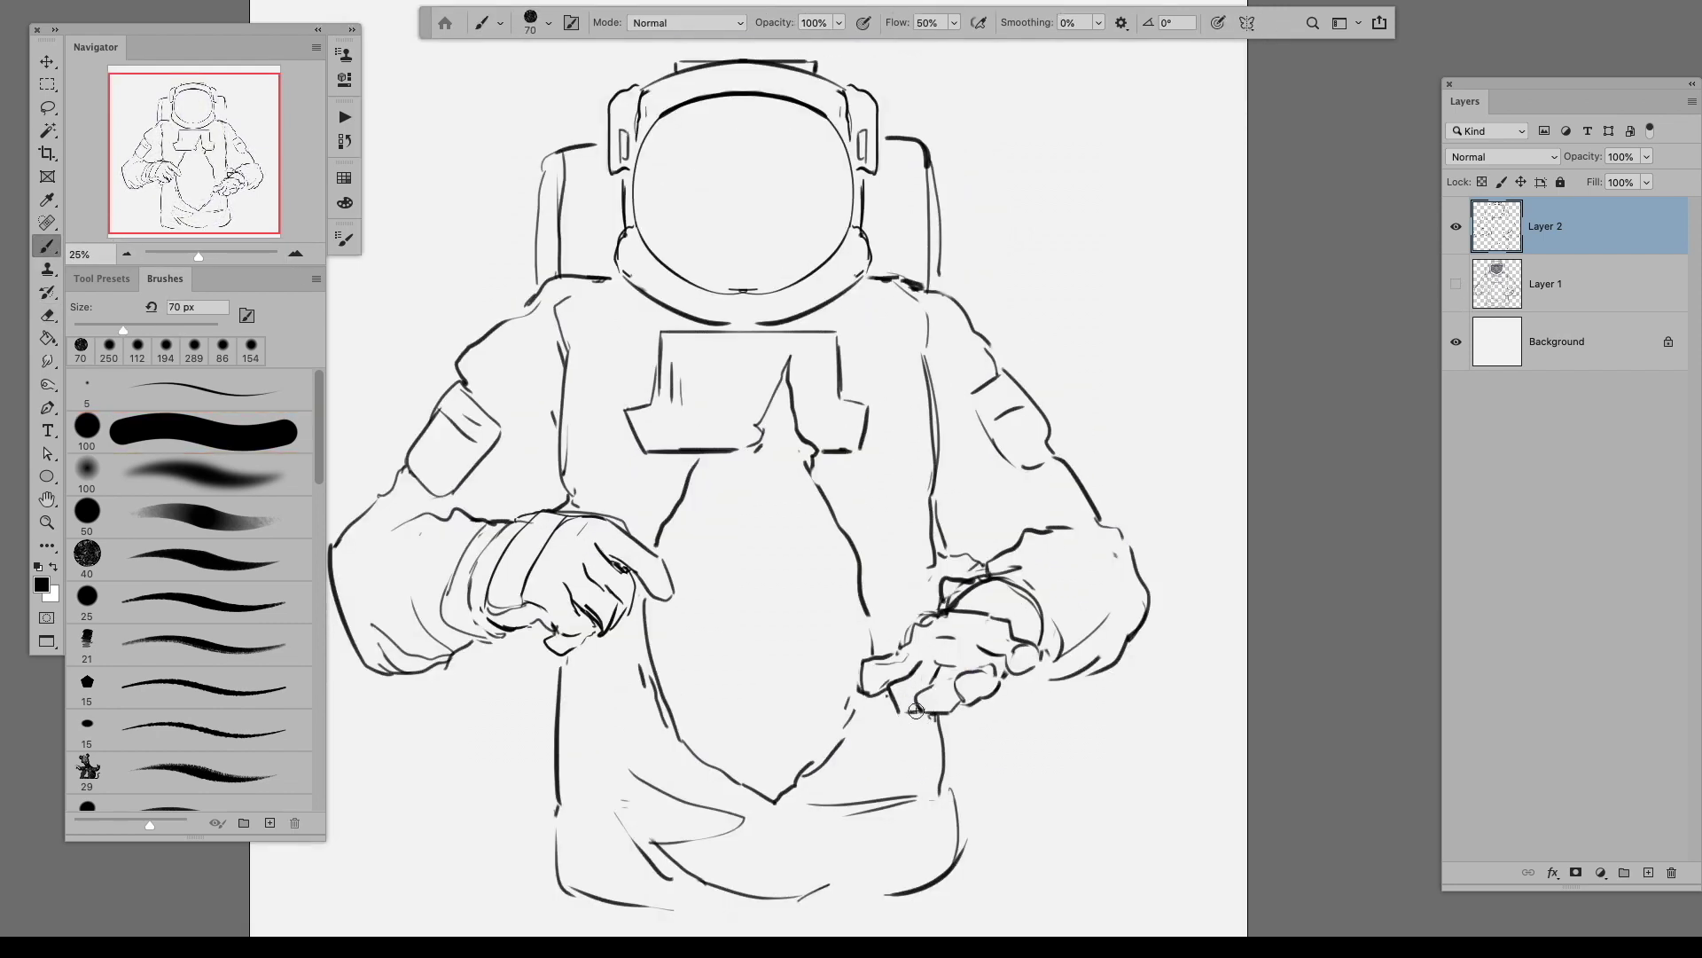
key("e")
mouse_move(1027, 648)
left_mouse_down()
mouse_move(923, 651)
mouse_move(937, 640)
mouse_move(879, 676)
left_mouse_up()
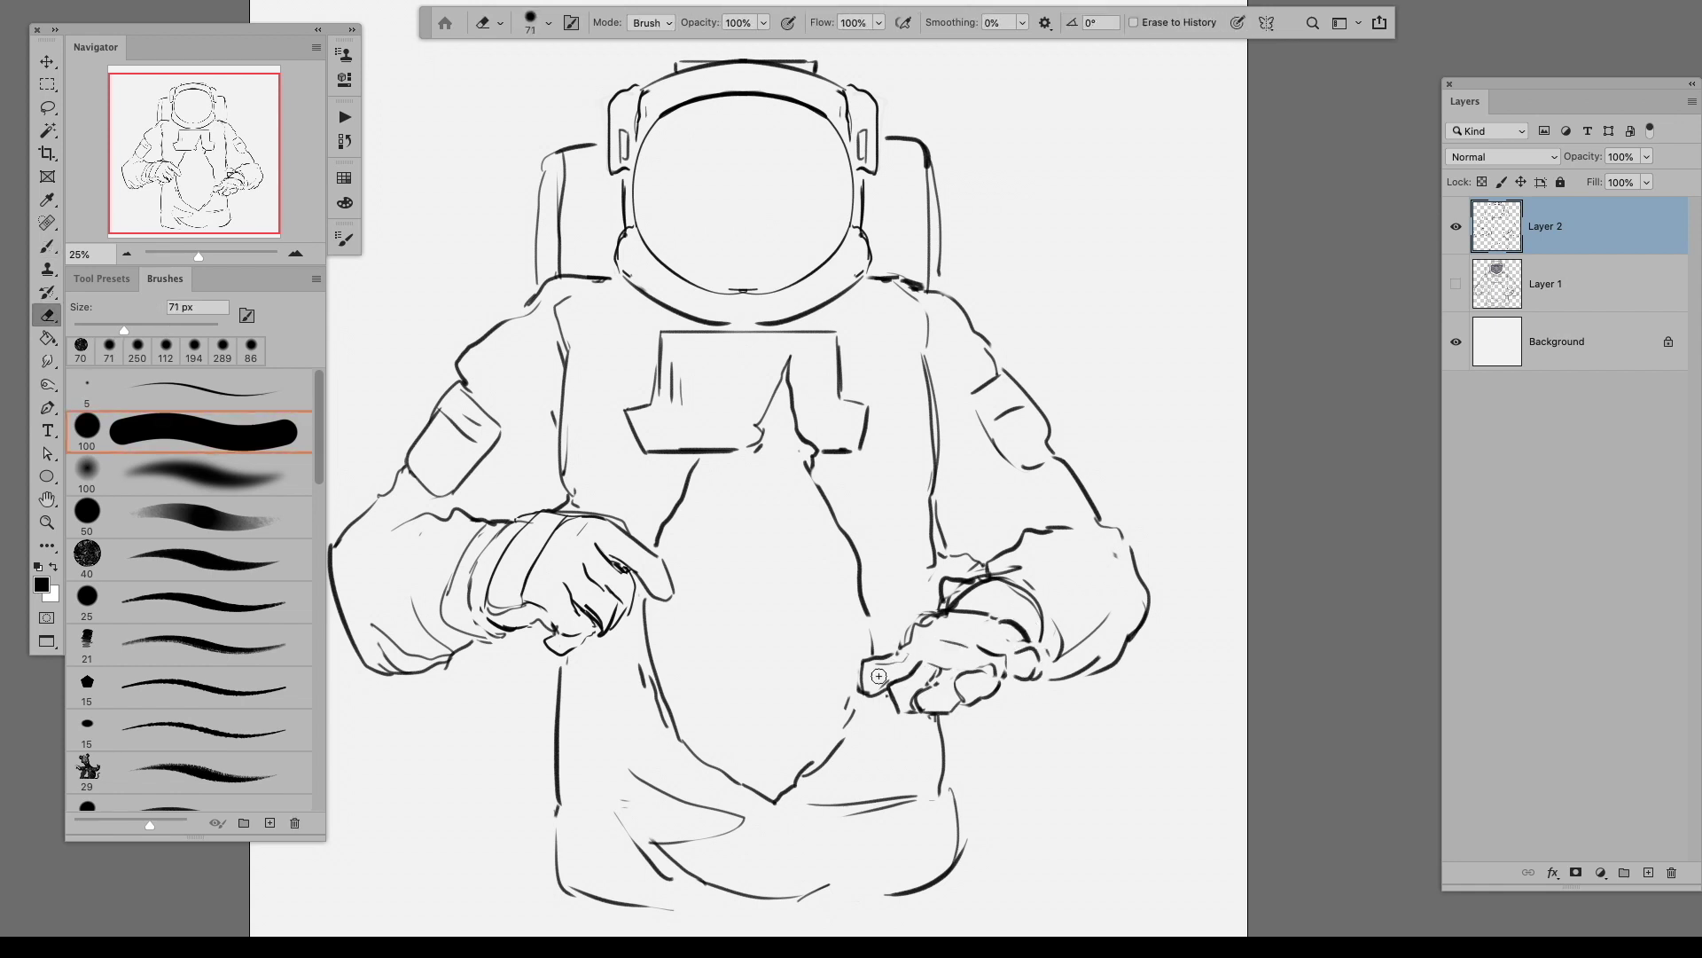
key("b")
mouse_move(875, 603)
left_mouse_down()
mouse_move(900, 652)
mouse_move(873, 669)
left_mouse_up()
key("e")
key("b")
key("e")
key("b")
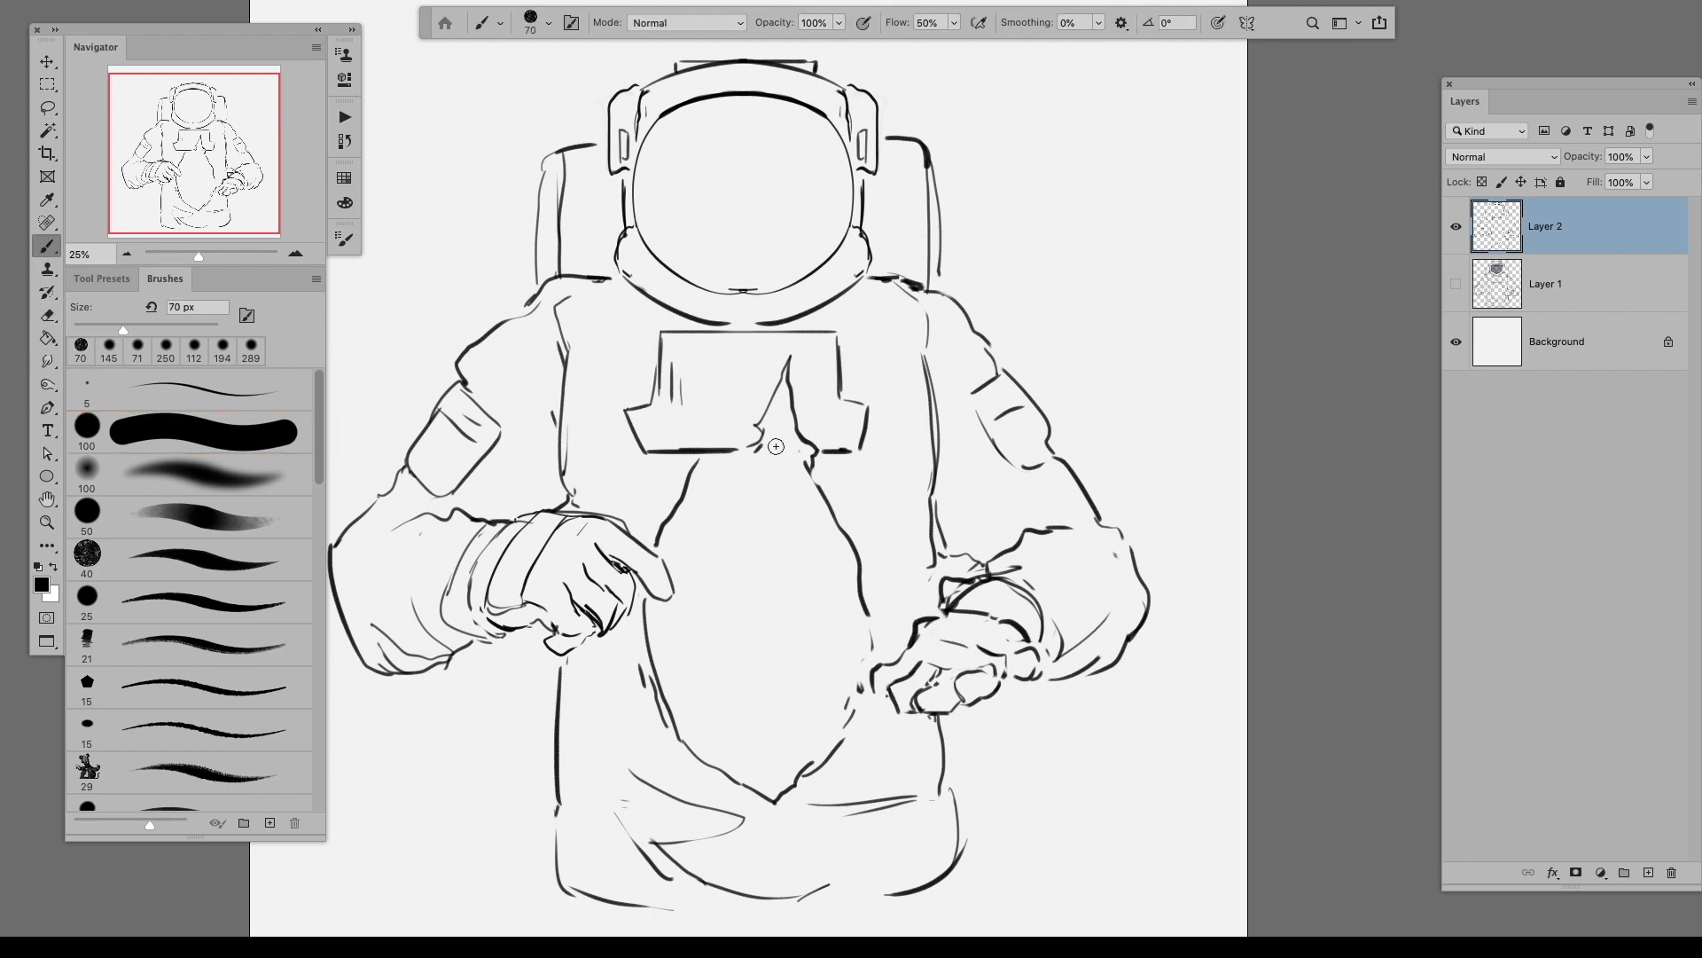
Step: Replace the open hand's separate fingertips with a row of parallel fingers and a cleaner palm edge
key("Tab")
key("Tab")
key("e")
mouse_move(957, 657)
left_mouse_down()
mouse_move(921, 676)
mouse_move(950, 675)
mouse_move(958, 644)
mouse_move(923, 633)
mouse_move(963, 652)
mouse_move(966, 633)
mouse_move(957, 688)
mouse_move(983, 670)
mouse_move(969, 653)
mouse_move(903, 658)
mouse_move(955, 686)
mouse_move(1015, 620)
mouse_move(1011, 651)
mouse_move(1046, 632)
mouse_move(878, 691)
left_mouse_up()
key("b")
key("e")
key("b")
key("e")
key("b")
key("e")
key("b")
key("e")
mouse_move(958, 621)
left_mouse_down()
mouse_move(895, 687)
mouse_move(926, 679)
left_mouse_up()
key("b")
key("e")
Step: Select the open hand, shift it slightly inward, and enlarge it to about 109% width and 115% height
key("l")
left_click_drag(1029, 568, 1020, 572)
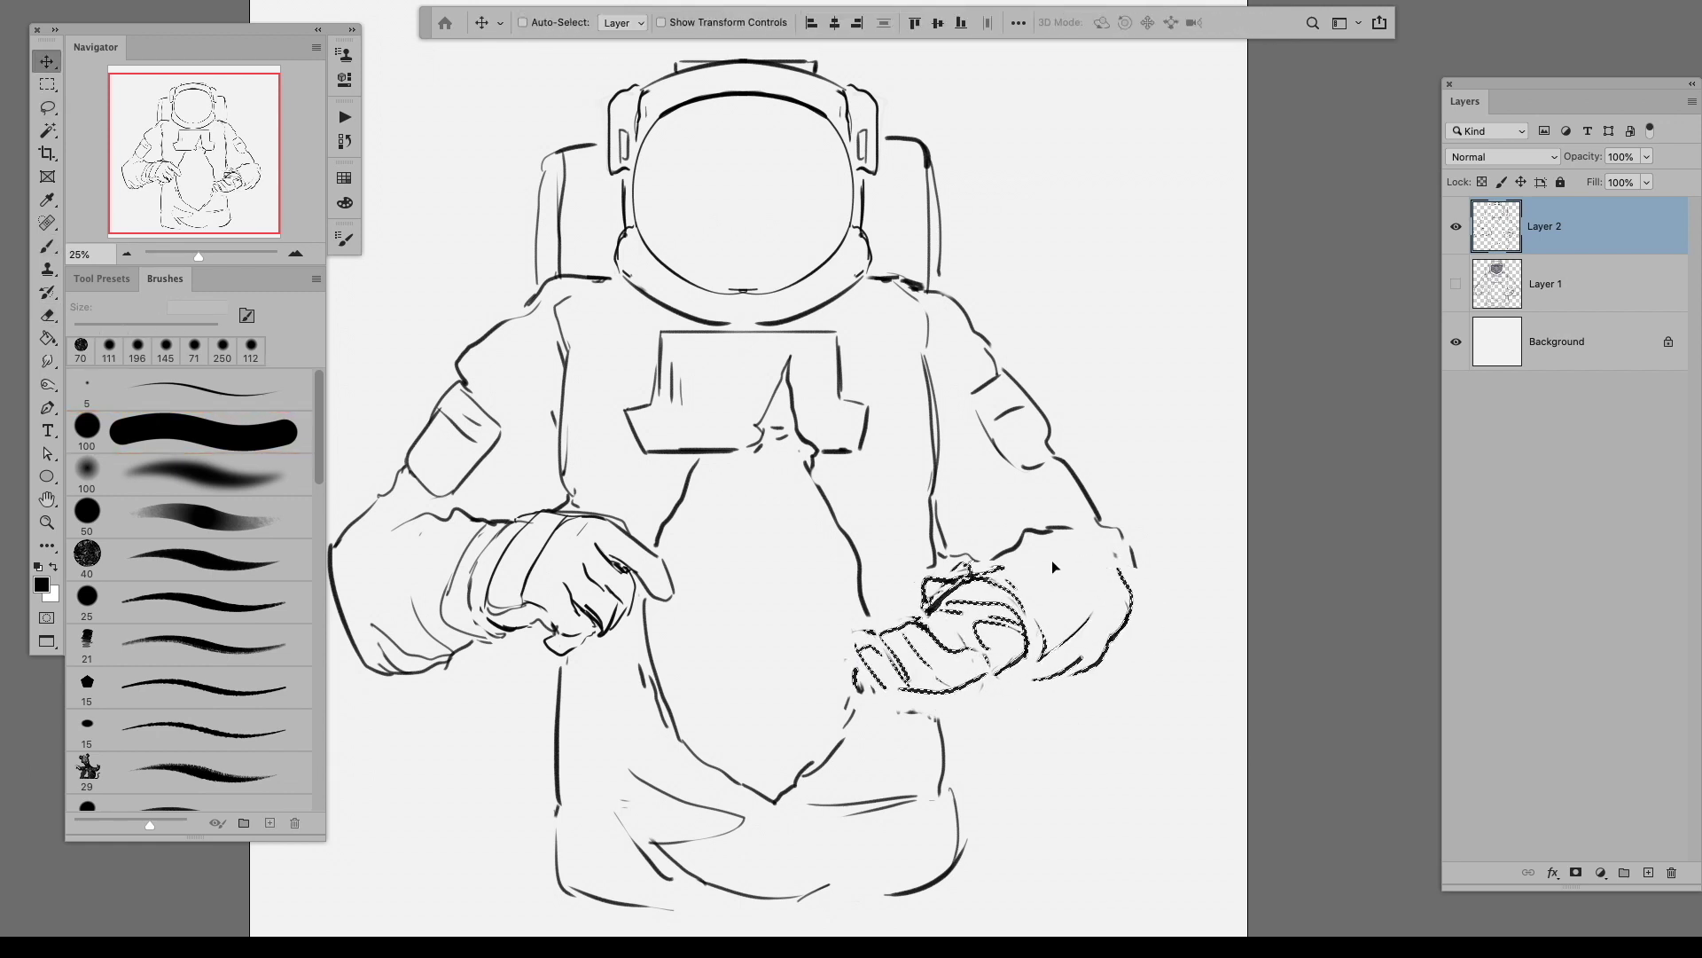
key("ctrl+t")
left_click_drag(1046, 656, 1036, 669)
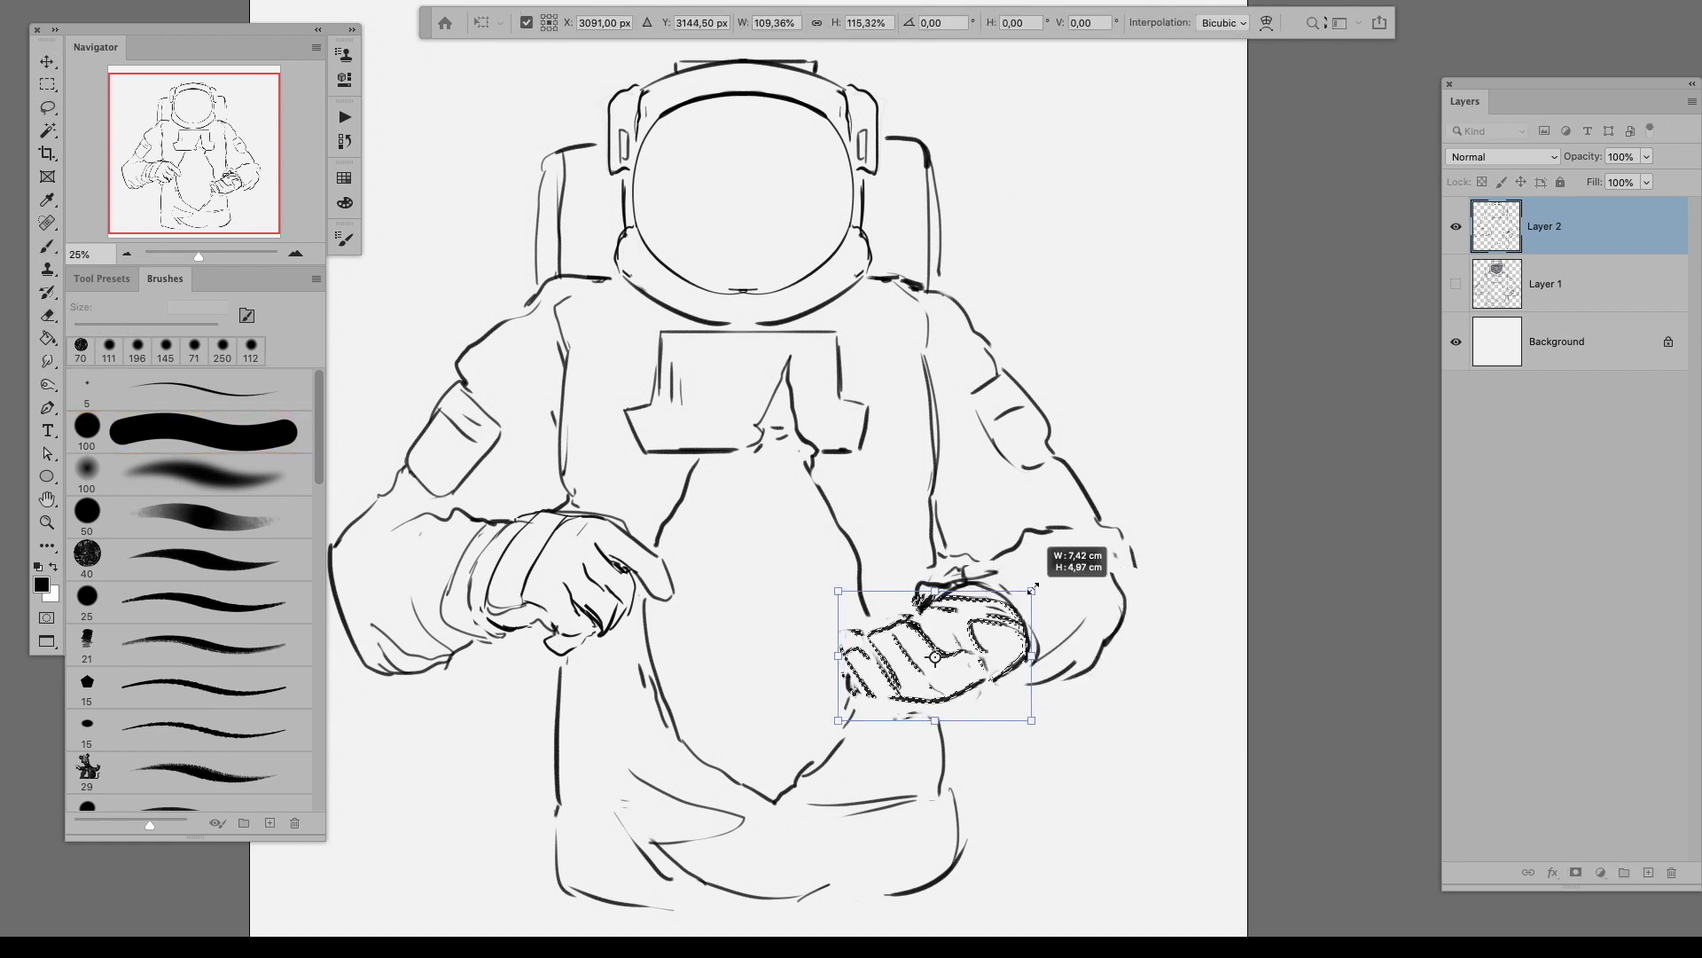
key("Return")
Step: Redraw the enlarged open hand's fingers with cleaner, rounded contours
key("b")
key("e")
key("b")
key("e")
mouse_move(971, 678)
left_mouse_down()
mouse_move(896, 700)
mouse_move(971, 705)
mouse_move(873, 714)
left_mouse_up()
key("b")
key("e")
mouse_move(889, 645)
left_mouse_down()
mouse_move(845, 710)
mouse_move(857, 693)
left_mouse_up()
Step: Draw the open hand's curled thumb and clean up the lines around its wrist
key("b")
mouse_move(966, 582)
left_mouse_down()
mouse_move(976, 643)
mouse_move(1019, 603)
mouse_move(1020, 631)
mouse_move(982, 607)
left_mouse_up()
key("e")
key("b")
key("e")
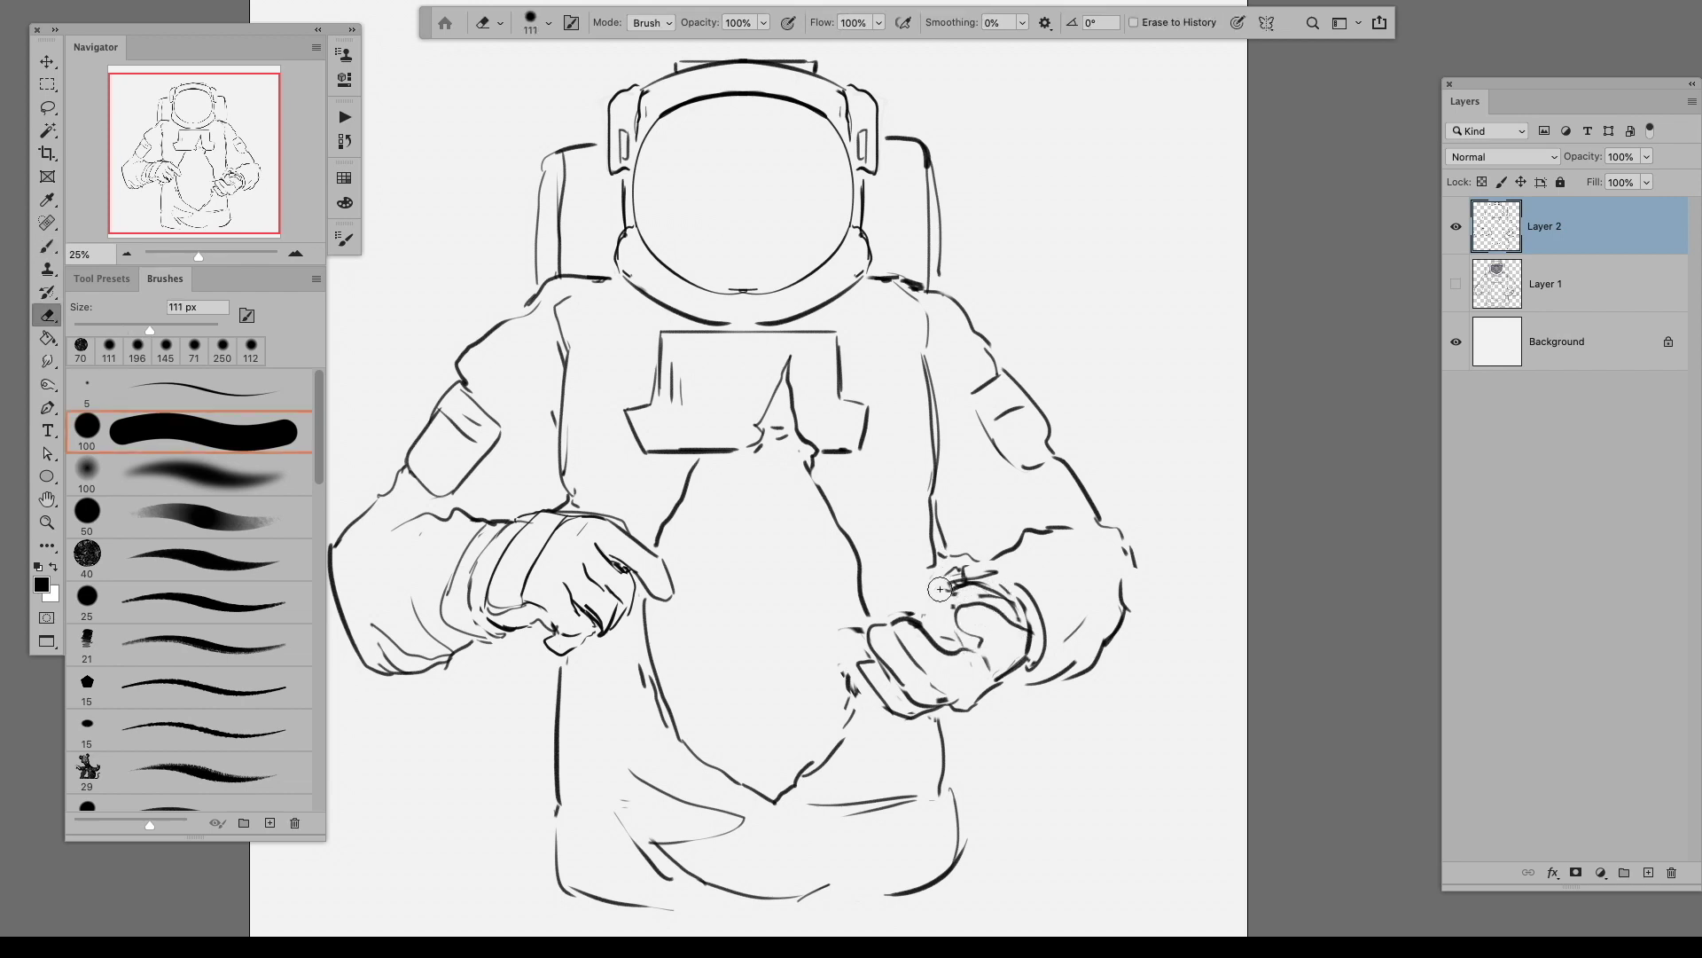
Step: Ink the outer contour of the open hand's forearm and a fold at the top of its sleeve
key("b")
scroll(1029, 589, "up", 2)
key("Tab")
left_click_drag(1100, 537, 1124, 665)
left_click_drag(998, 578, 1080, 550)
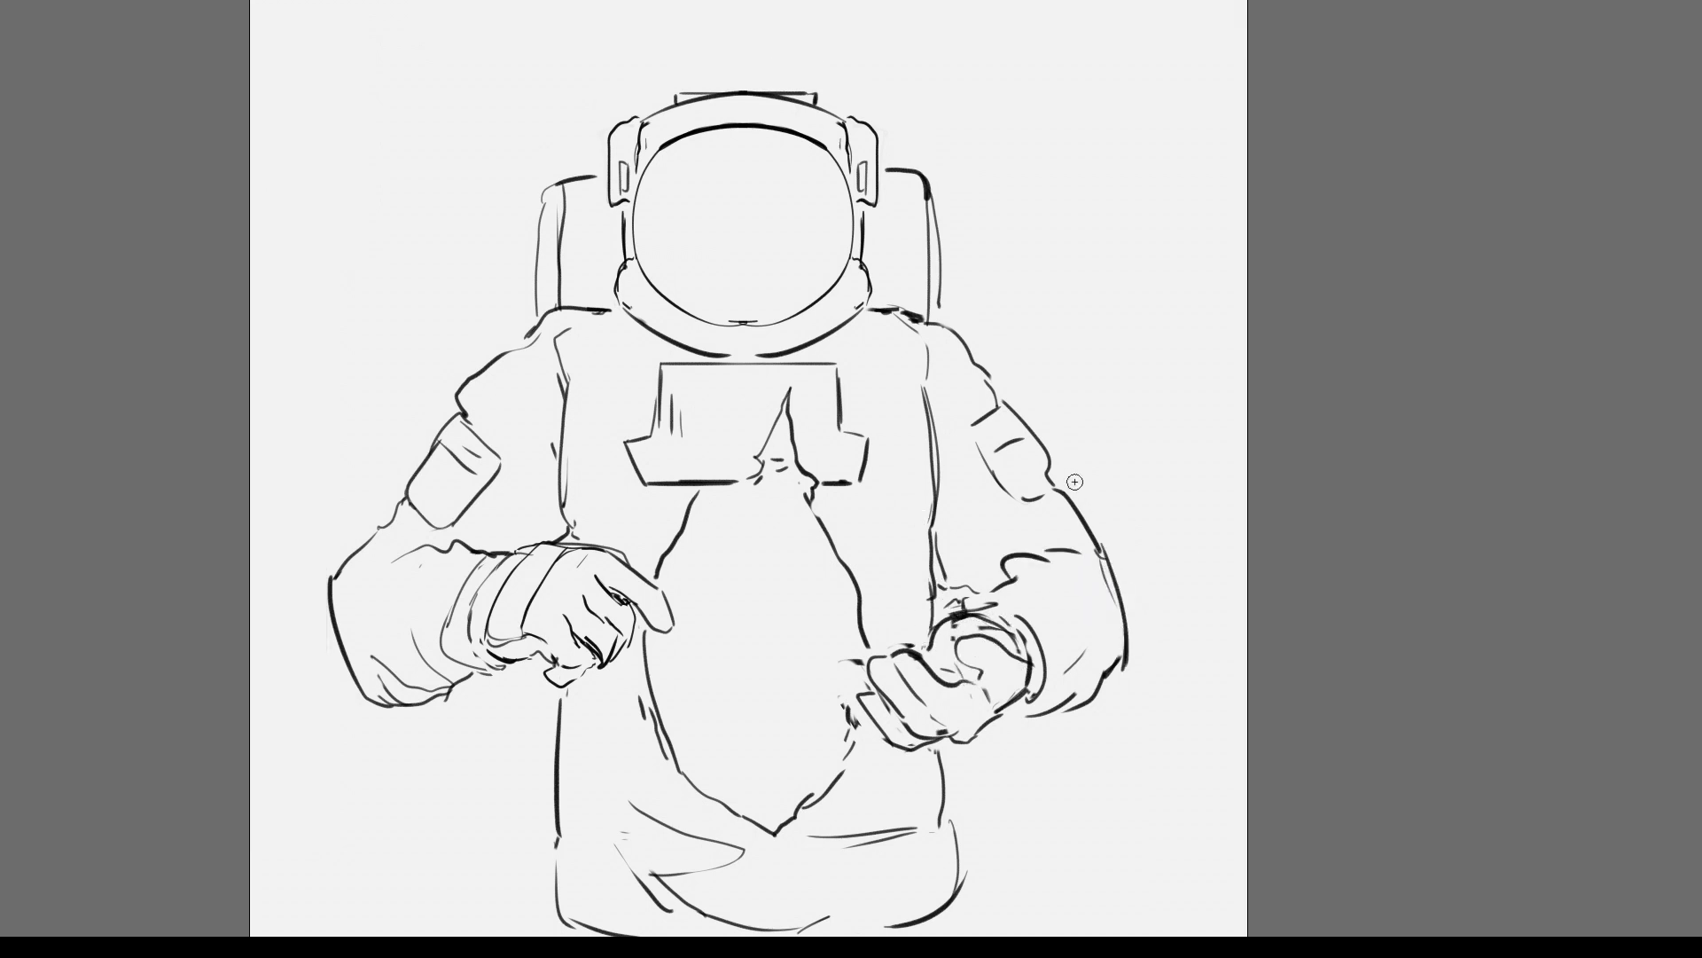
key("Tab")
key("Tab")
Step: Pull in the shoulder contour above the pointing hand's arm and enlarge the whole figure slightly
mouse_move(446, 390)
left_mouse_down()
mouse_move(674, 51)
mouse_move(448, 395)
left_mouse_up()
left_click_drag(816, 469, 816, 491)
key("ctrl+d")
key("ctrl+minus")
mouse_move(875, 707)
left_mouse_down()
mouse_move(924, 683)
mouse_move(880, 652)
mouse_move(875, 706)
left_mouse_up()
left_click_drag(734, 624, 860, 634)
key("ctrl+d")
key("ctrl+t")
left_click_drag(1019, 701, 1056, 727)
key("Return")
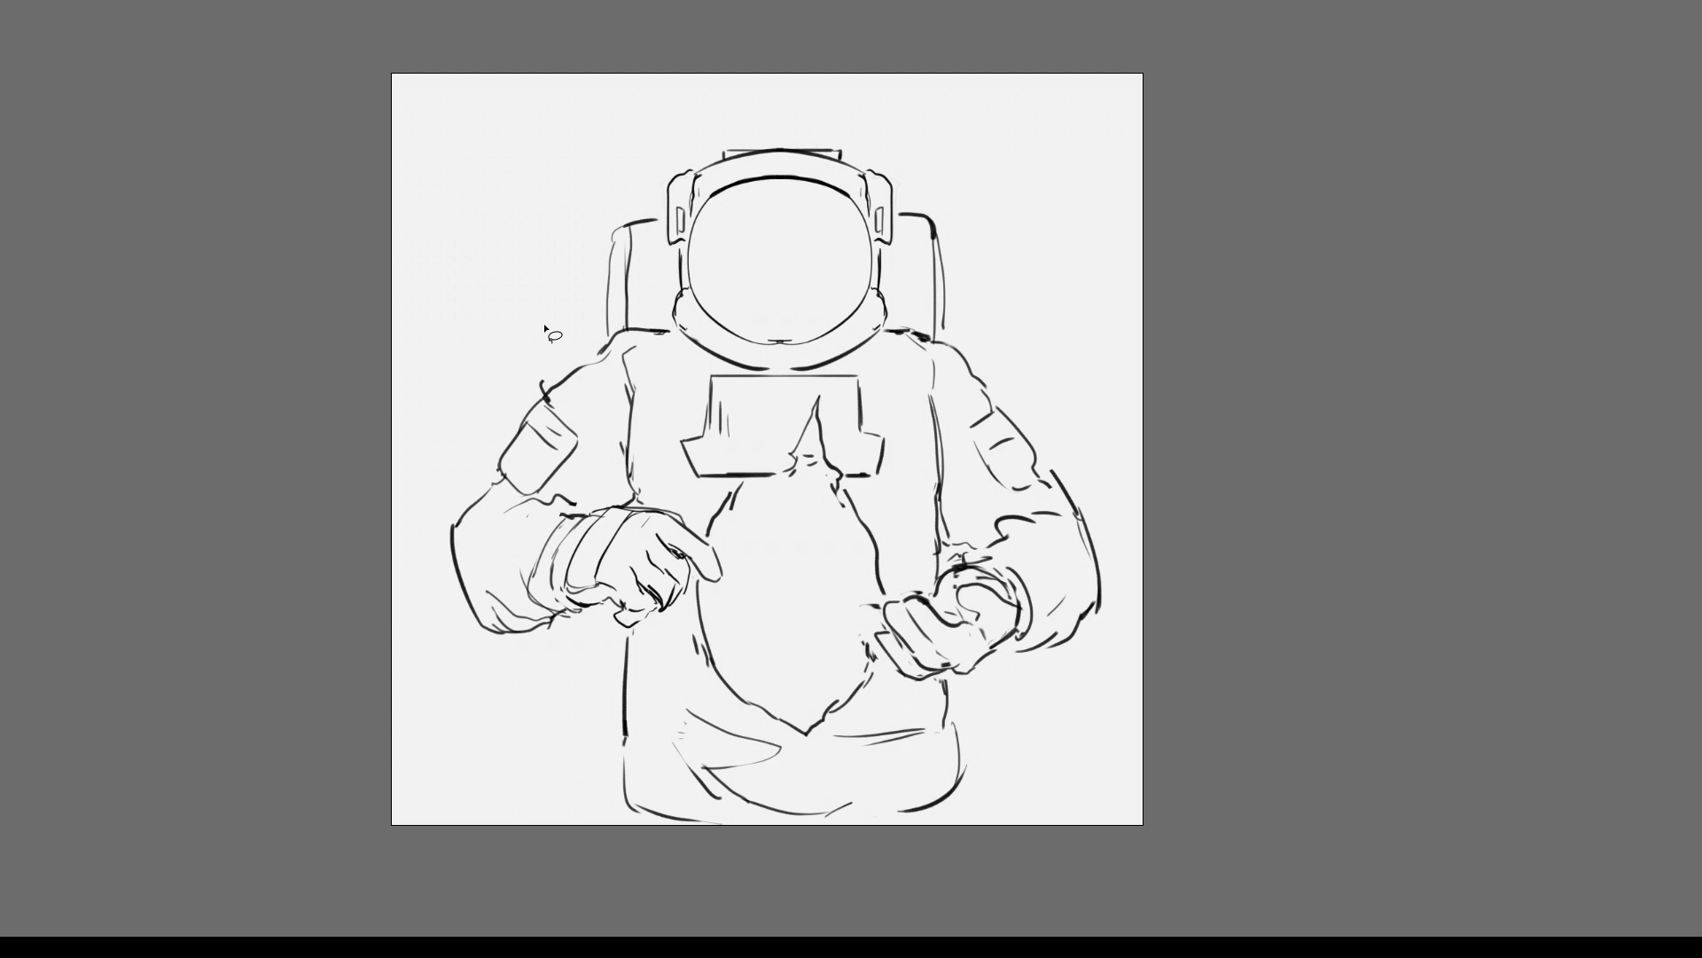
Step: Flip the canvas horizontally, redraw the sleeve above the open hand, and nudge that upper arm into place
key("m")
key("e")
mouse_move(447, 532)
left_mouse_down()
mouse_move(465, 476)
mouse_move(531, 467)
mouse_move(642, 358)
mouse_move(439, 605)
left_mouse_up()
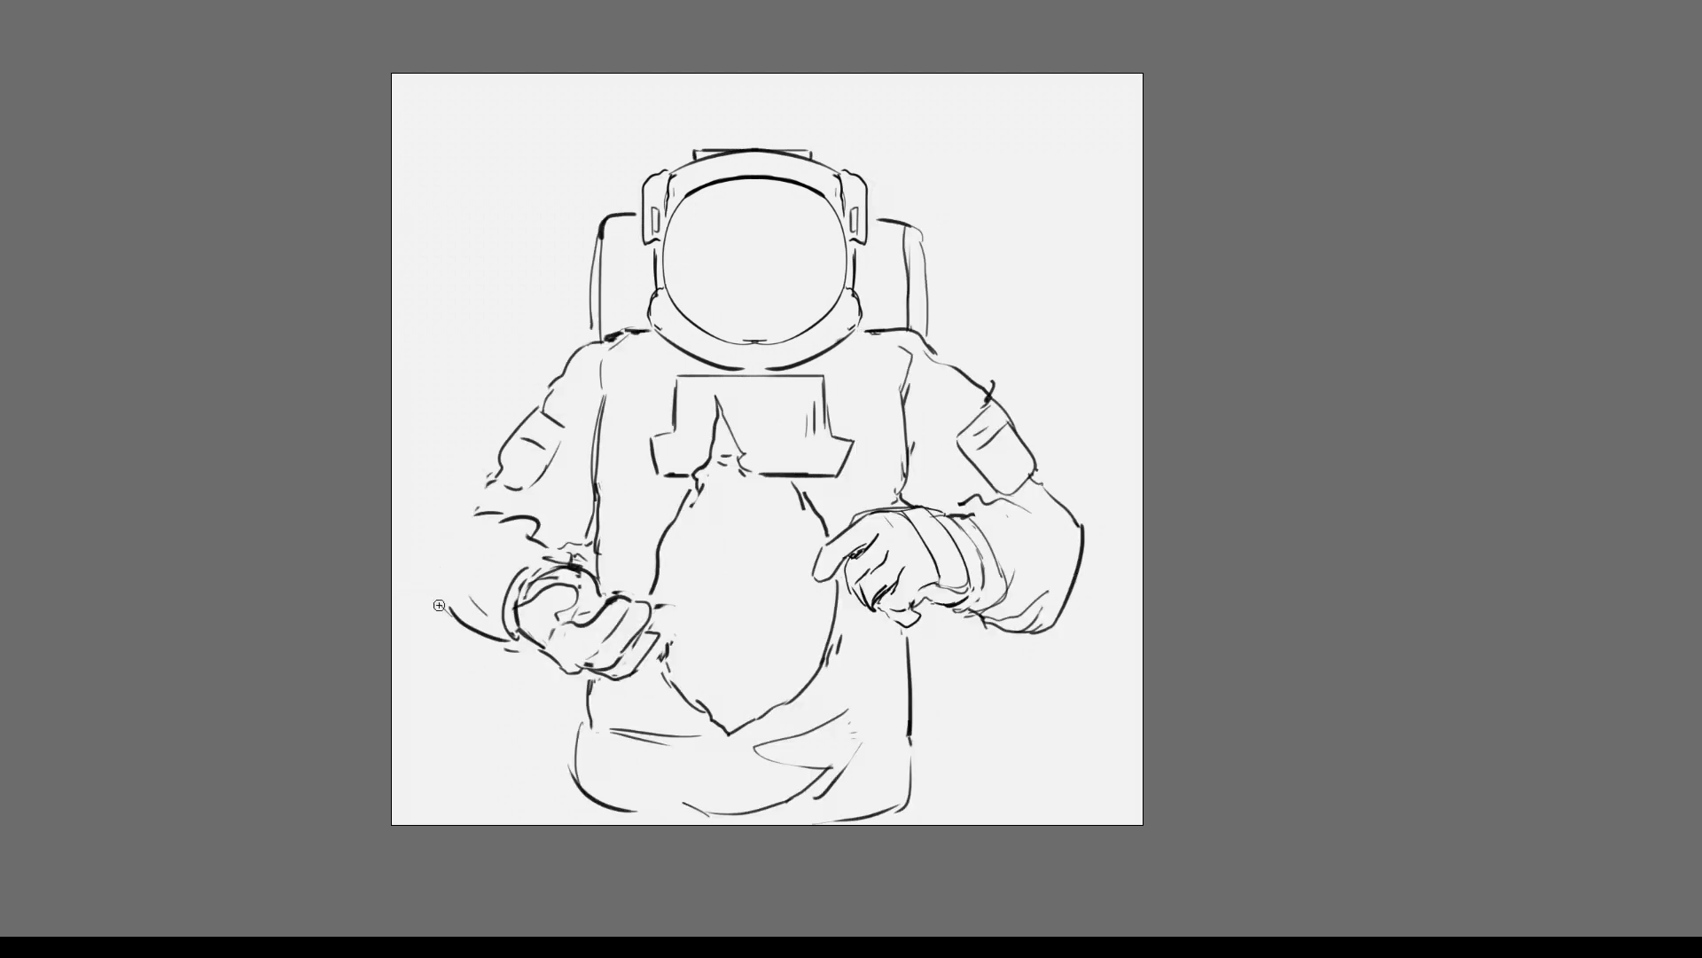
mouse_move(448, 536)
left_mouse_down()
mouse_move(544, 532)
mouse_move(456, 567)
mouse_move(553, 553)
left_mouse_up()
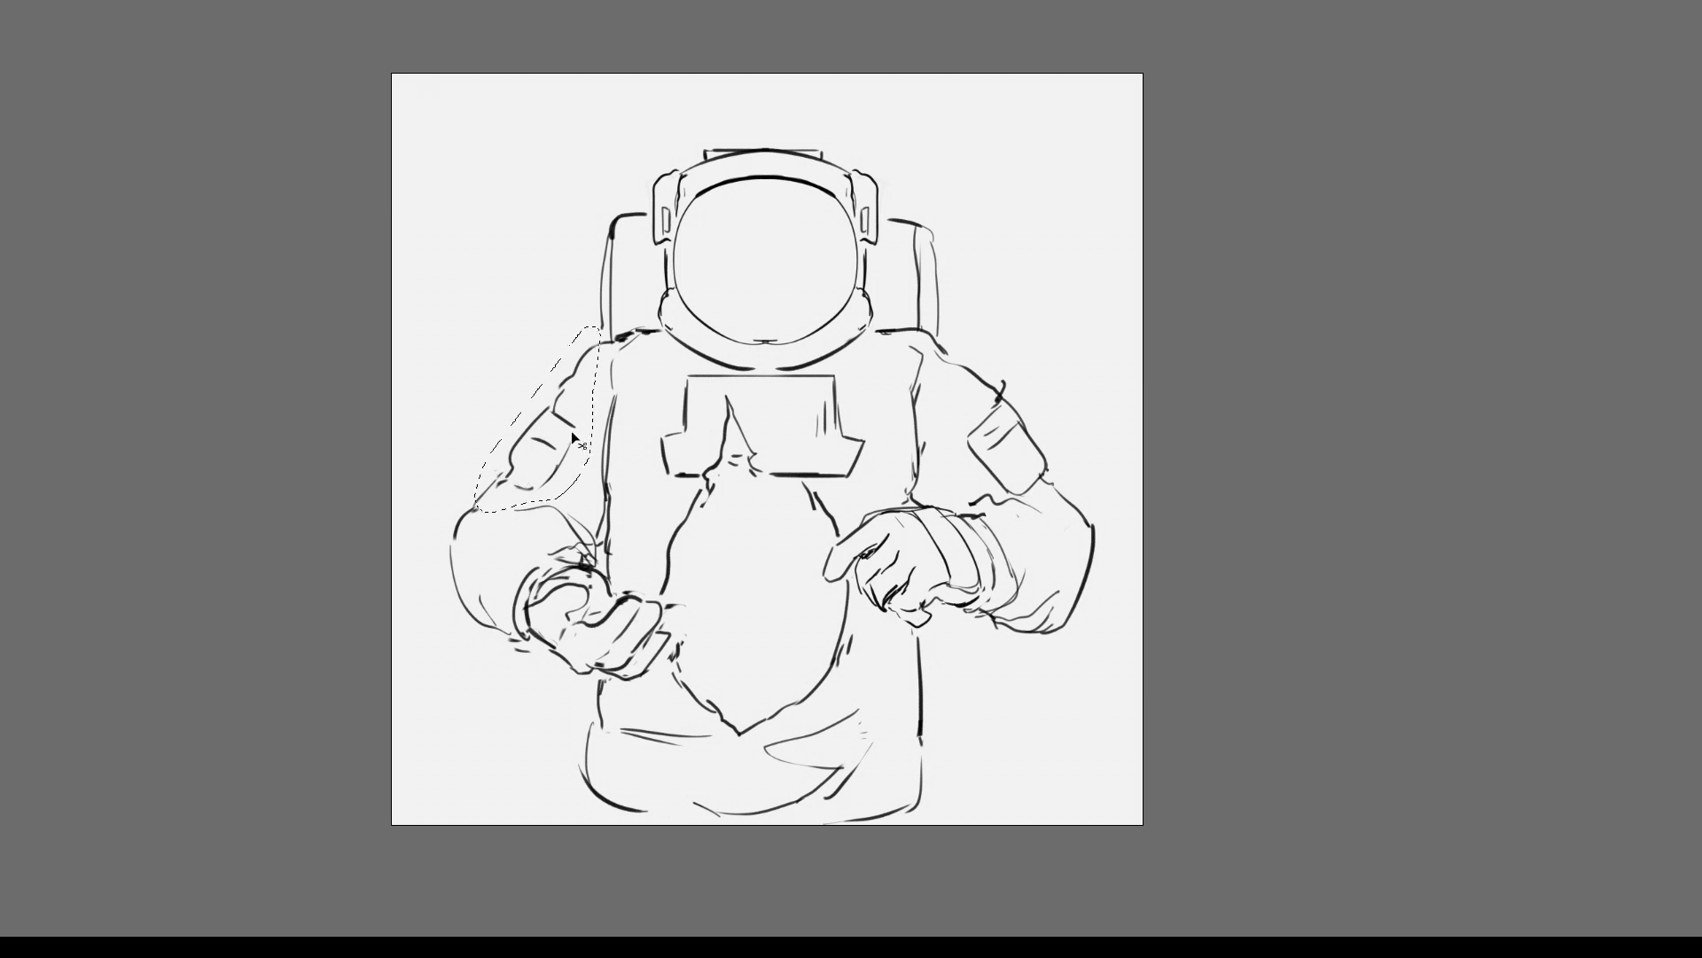
left_click_drag(582, 432, 573, 427)
Step: Rework the open hand's palm and finger contours and delete the curled thumb lines
key("b")
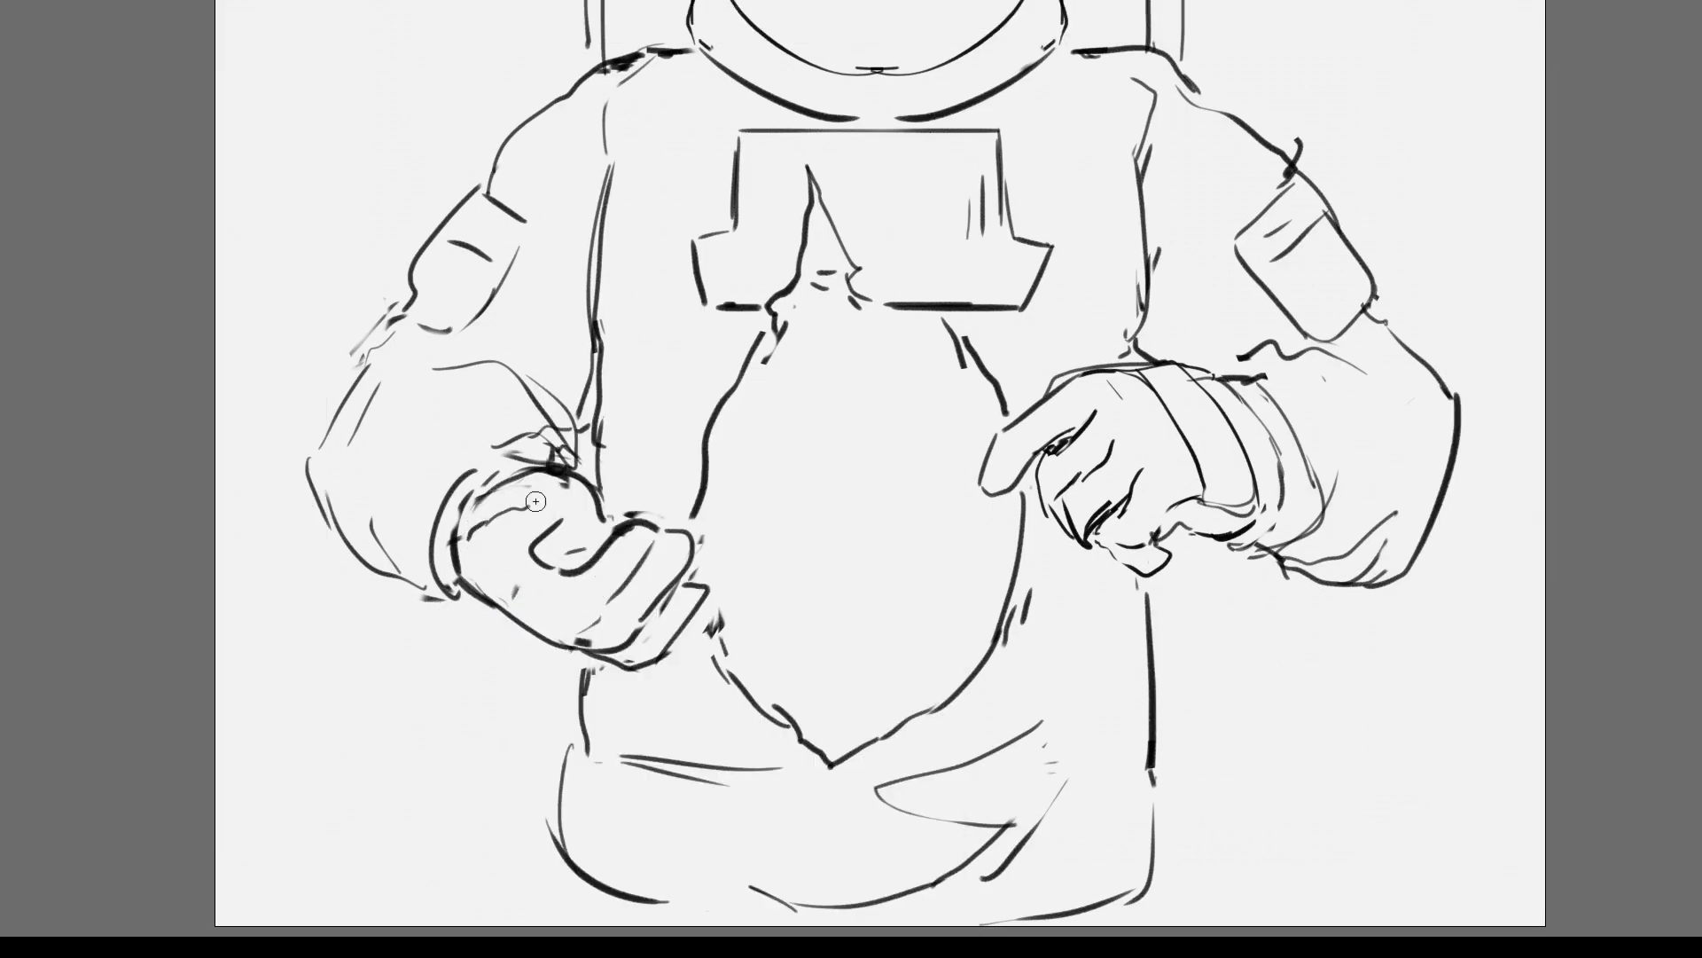
mouse_move(468, 526)
left_mouse_down()
mouse_move(540, 558)
mouse_move(572, 539)
left_mouse_up()
mouse_move(491, 492)
left_mouse_down()
mouse_move(581, 602)
mouse_move(680, 545)
mouse_move(607, 548)
mouse_move(690, 542)
mouse_move(619, 540)
mouse_move(657, 532)
left_mouse_up()
mouse_move(550, 559)
left_mouse_down()
mouse_move(664, 545)
mouse_move(705, 568)
mouse_move(630, 647)
left_mouse_up()
key("l")
mouse_move(497, 497)
left_mouse_down()
mouse_move(549, 527)
mouse_move(532, 564)
left_mouse_up()
key("Delete")
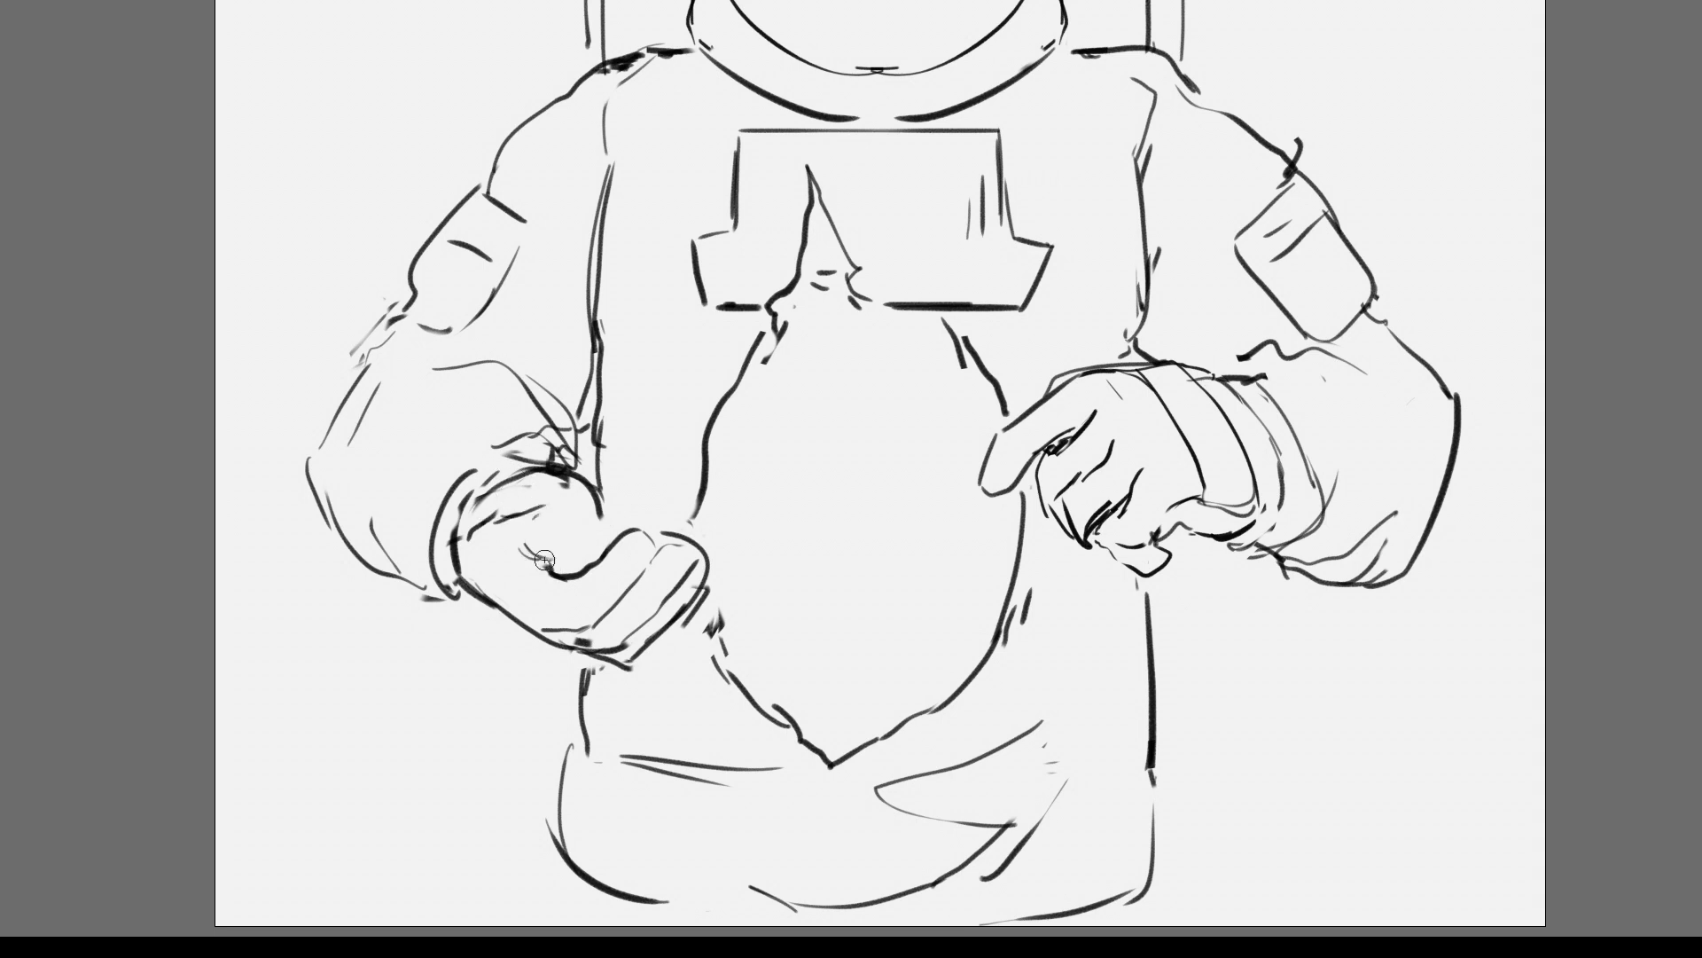
Step: Draw the open hand's new thumb and palm creases and touch up its lower edge
left_click_drag(567, 544, 570, 549)
left_click_drag(557, 452, 552, 465)
left_click_drag(532, 616, 548, 627)
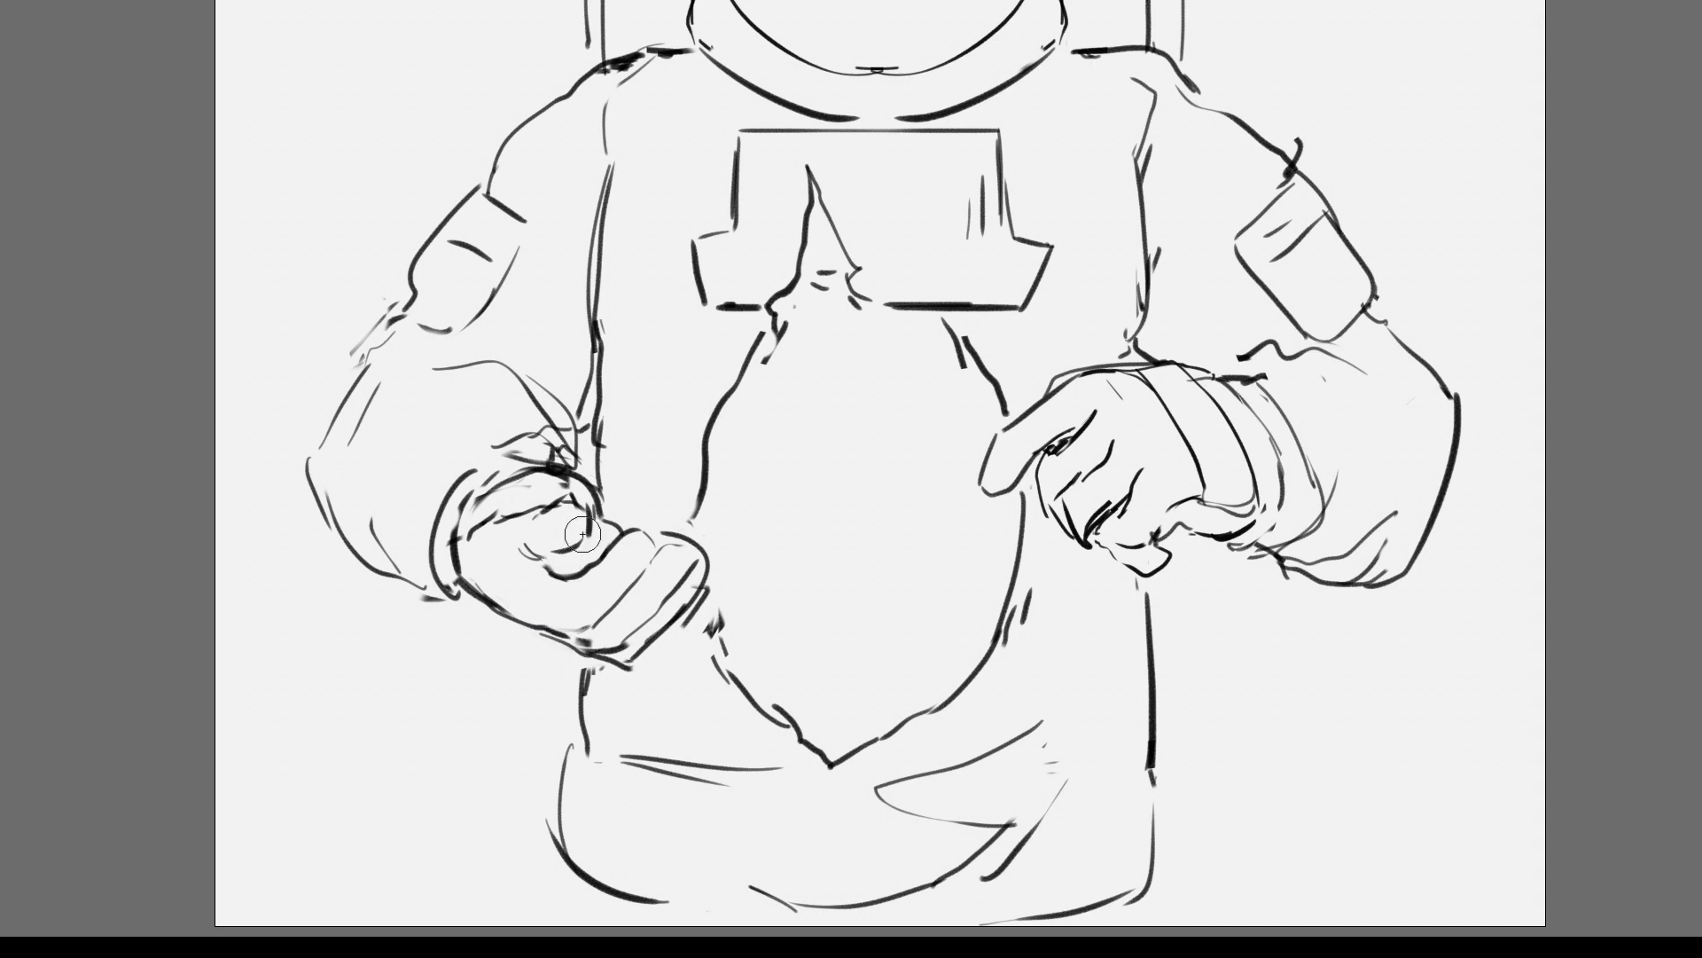
key("ctrl+minus")
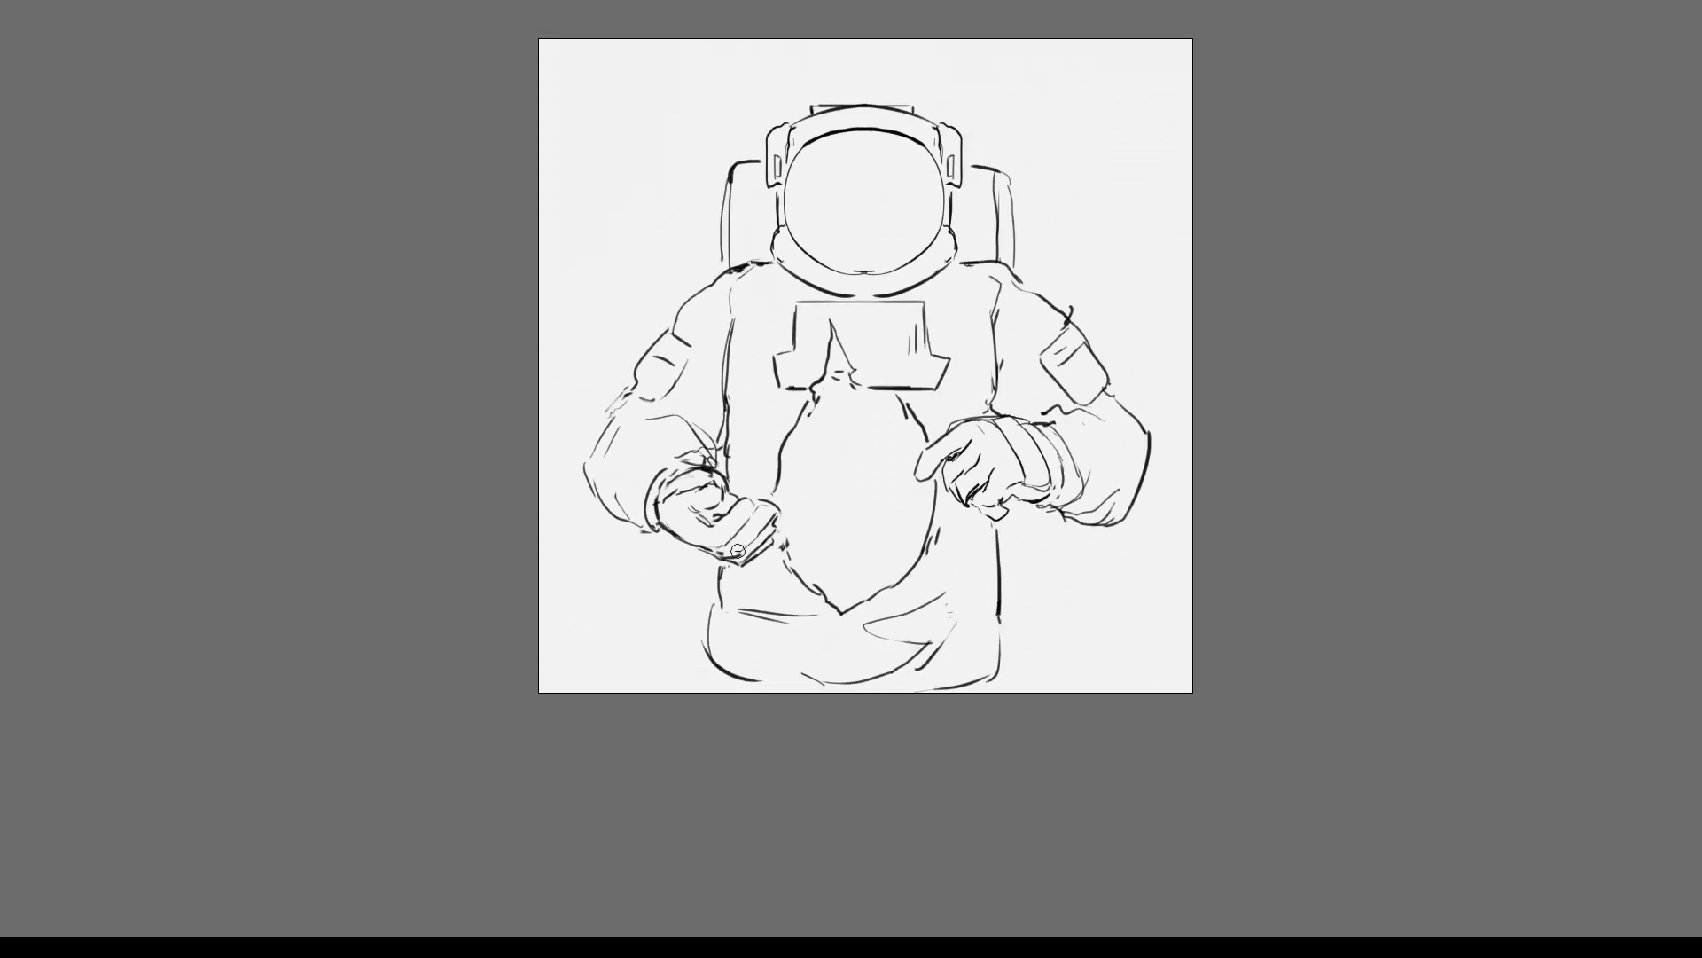
key("ctrl+plus")
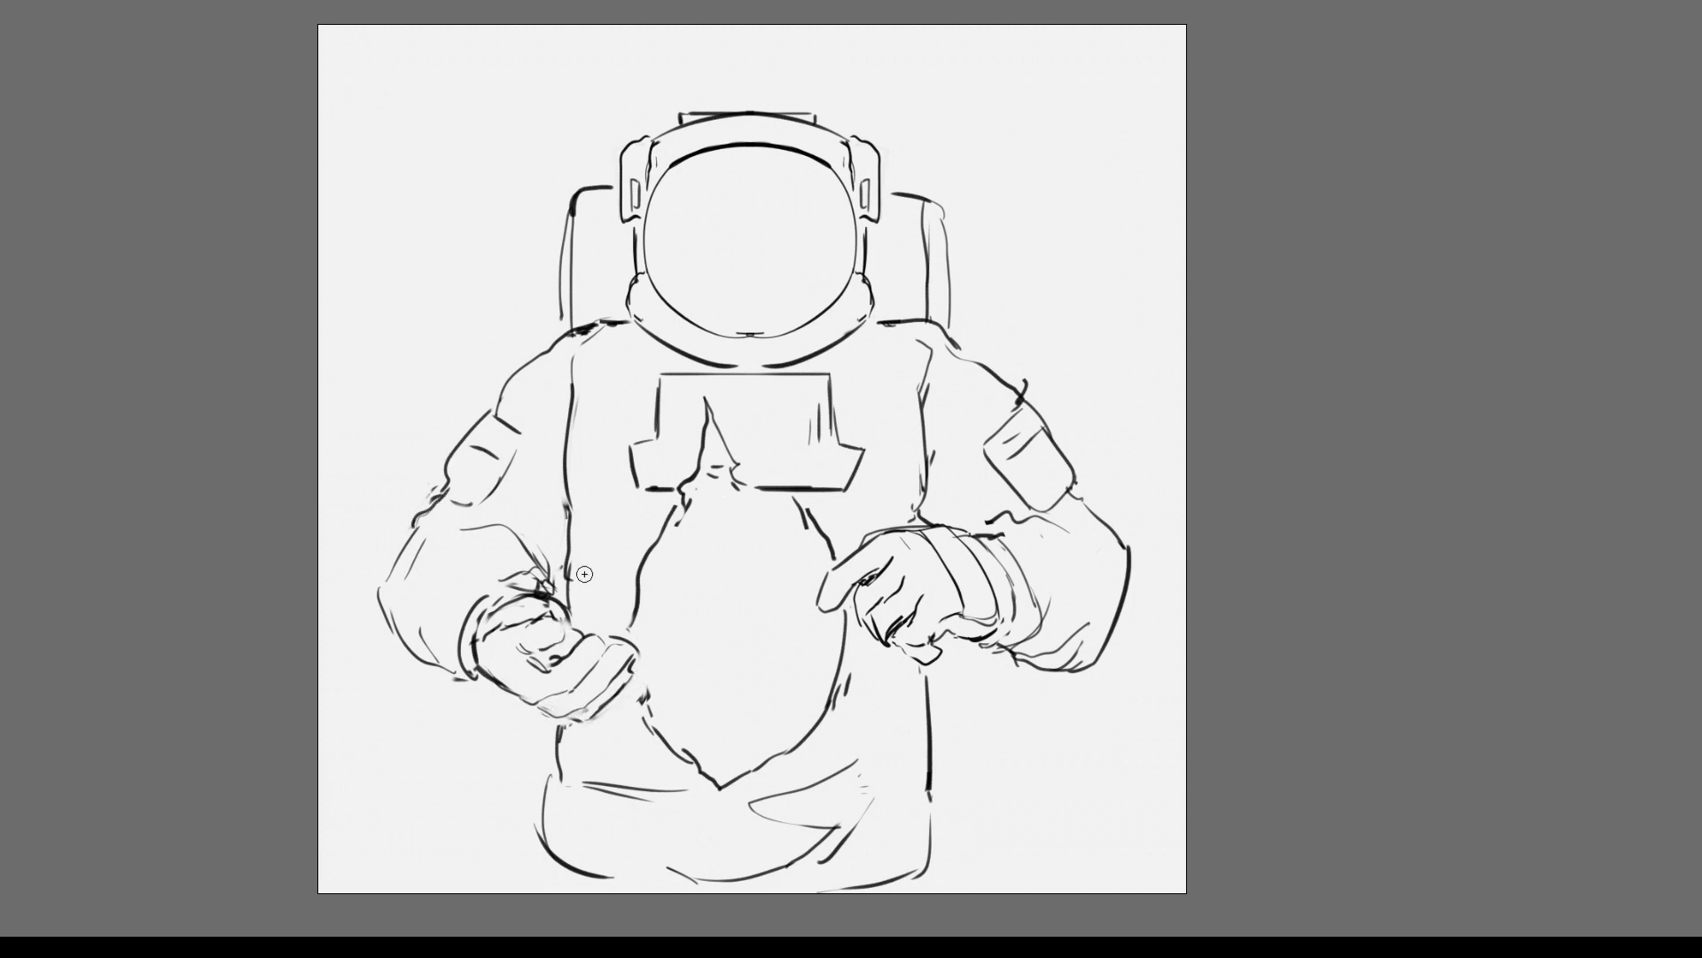
Step: Flip the canvas back, redraw the lower suit sides, and erase the rounded bottom hem
key("m")
key("Tab")
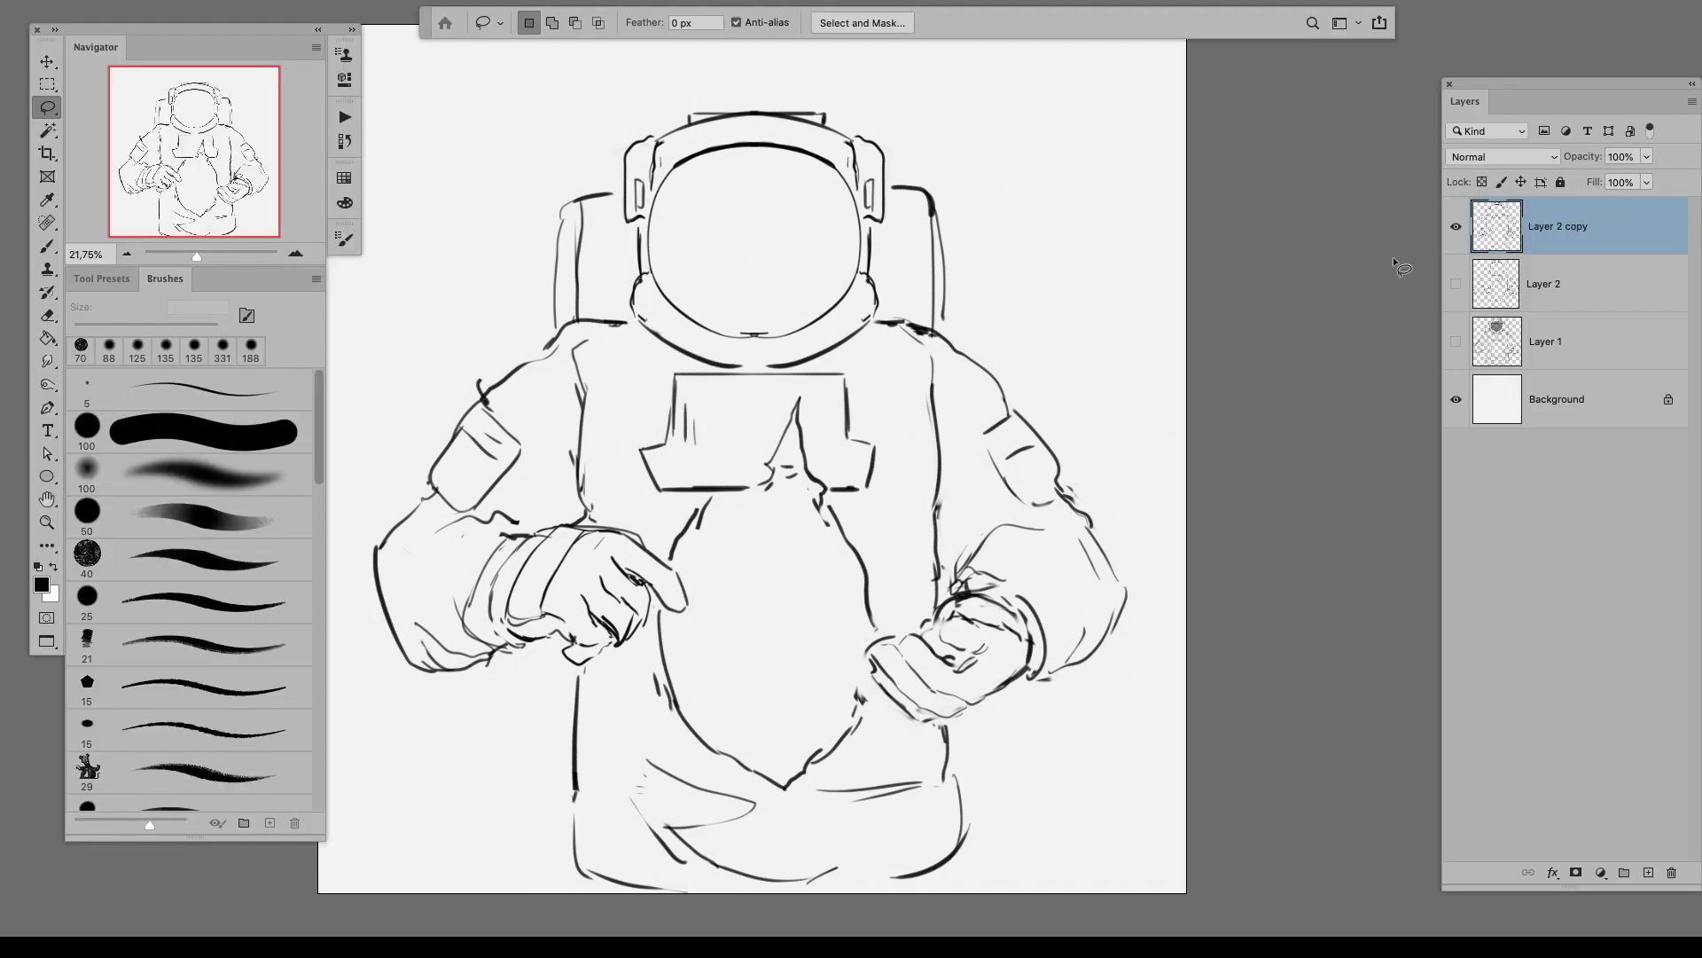
key("e")
key("b")
left_click_drag(946, 733, 950, 844)
left_click_drag(573, 789, 587, 873)
key("e")
left_click_drag(798, 865, 576, 856)
key("Tab")
key("ctrl+t")
left_click_drag(1019, 620, 1033, 592)
key("Escape")
Step: Enlarge the whole figure slightly with Free Transform
key("ctrl+t")
left_click_drag(1129, 825, 1144, 840)
key("Return")
Step: Ink a flat waistband across the bottom of the suit with nearly straight upper and lower edges
key("b")
mouse_move(556, 746)
left_mouse_down()
mouse_move(651, 771)
mouse_move(610, 768)
left_mouse_up()
key("ctrl+z")
mouse_move(847, 763)
left_mouse_down()
mouse_move(945, 759)
mouse_move(951, 787)
left_mouse_up()
left_click_drag(560, 757, 759, 771)
left_click_drag(559, 791, 874, 774)
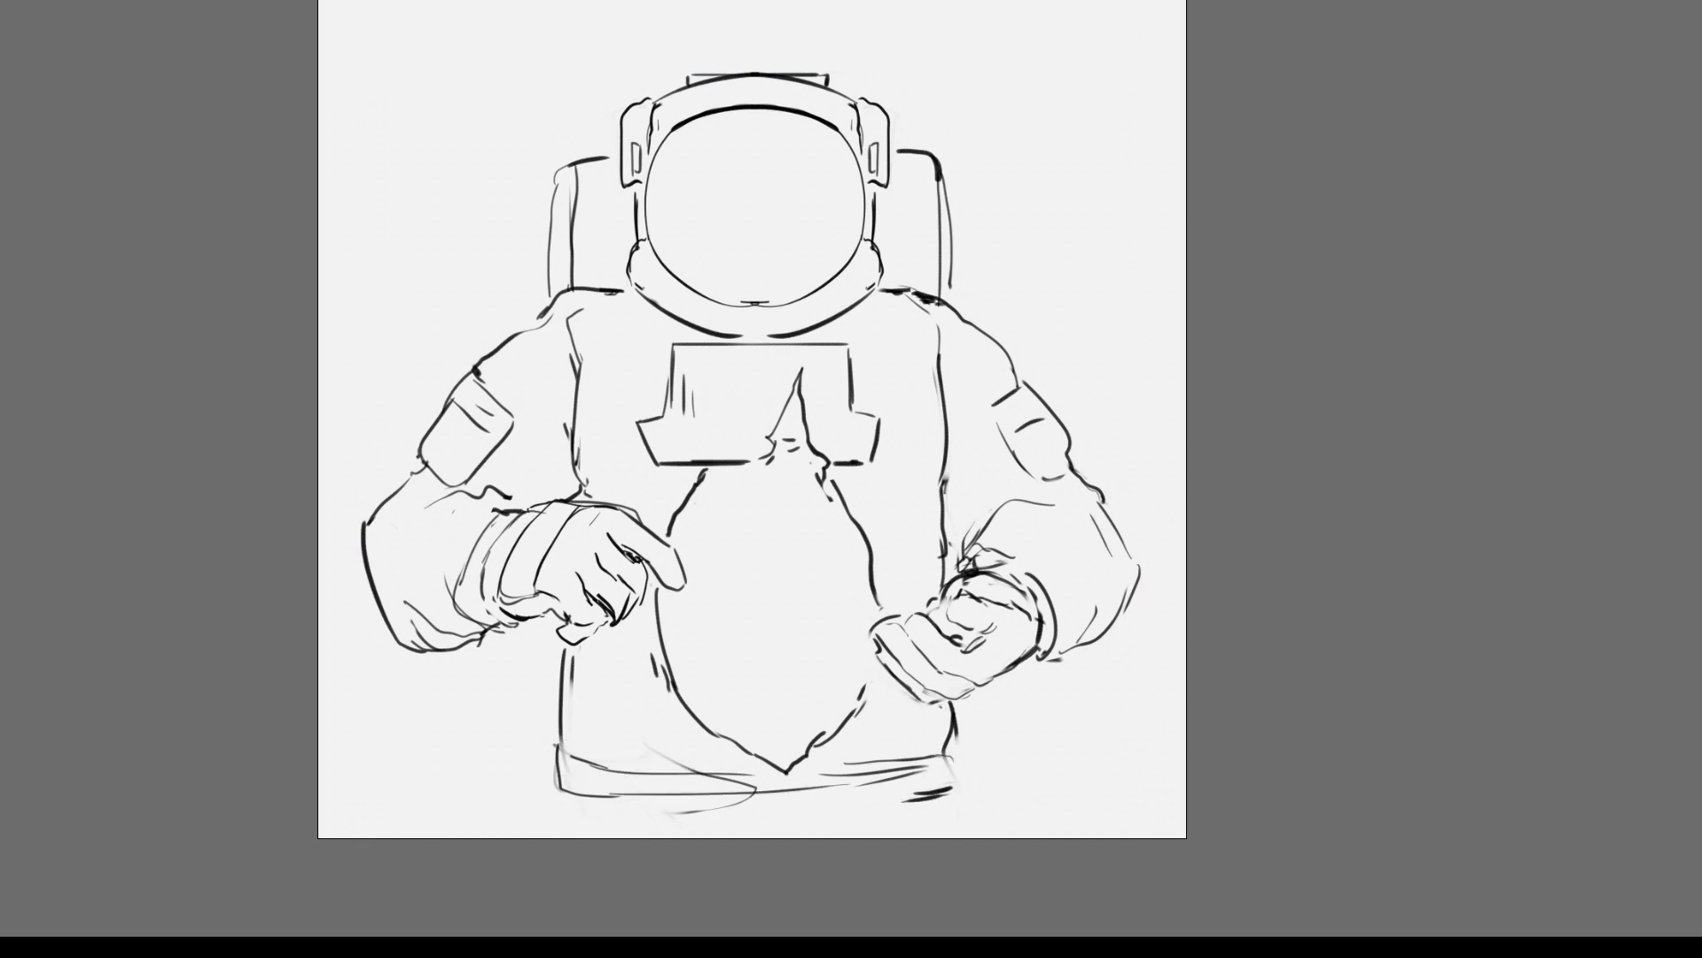
Step: Fade the astronaut line art to 30% opacity, place a vertical symmetry axis down the canvas, and hide the line art
key("Tab")
key("3")
left_click_drag(1049, 289, 1080, 365)
key("ctrl+z")
left_click_drag(752, 78, 752, 728)
key("ctrl+t")
key("Return")
left_click(1455, 295)
key("ctrl+plus")
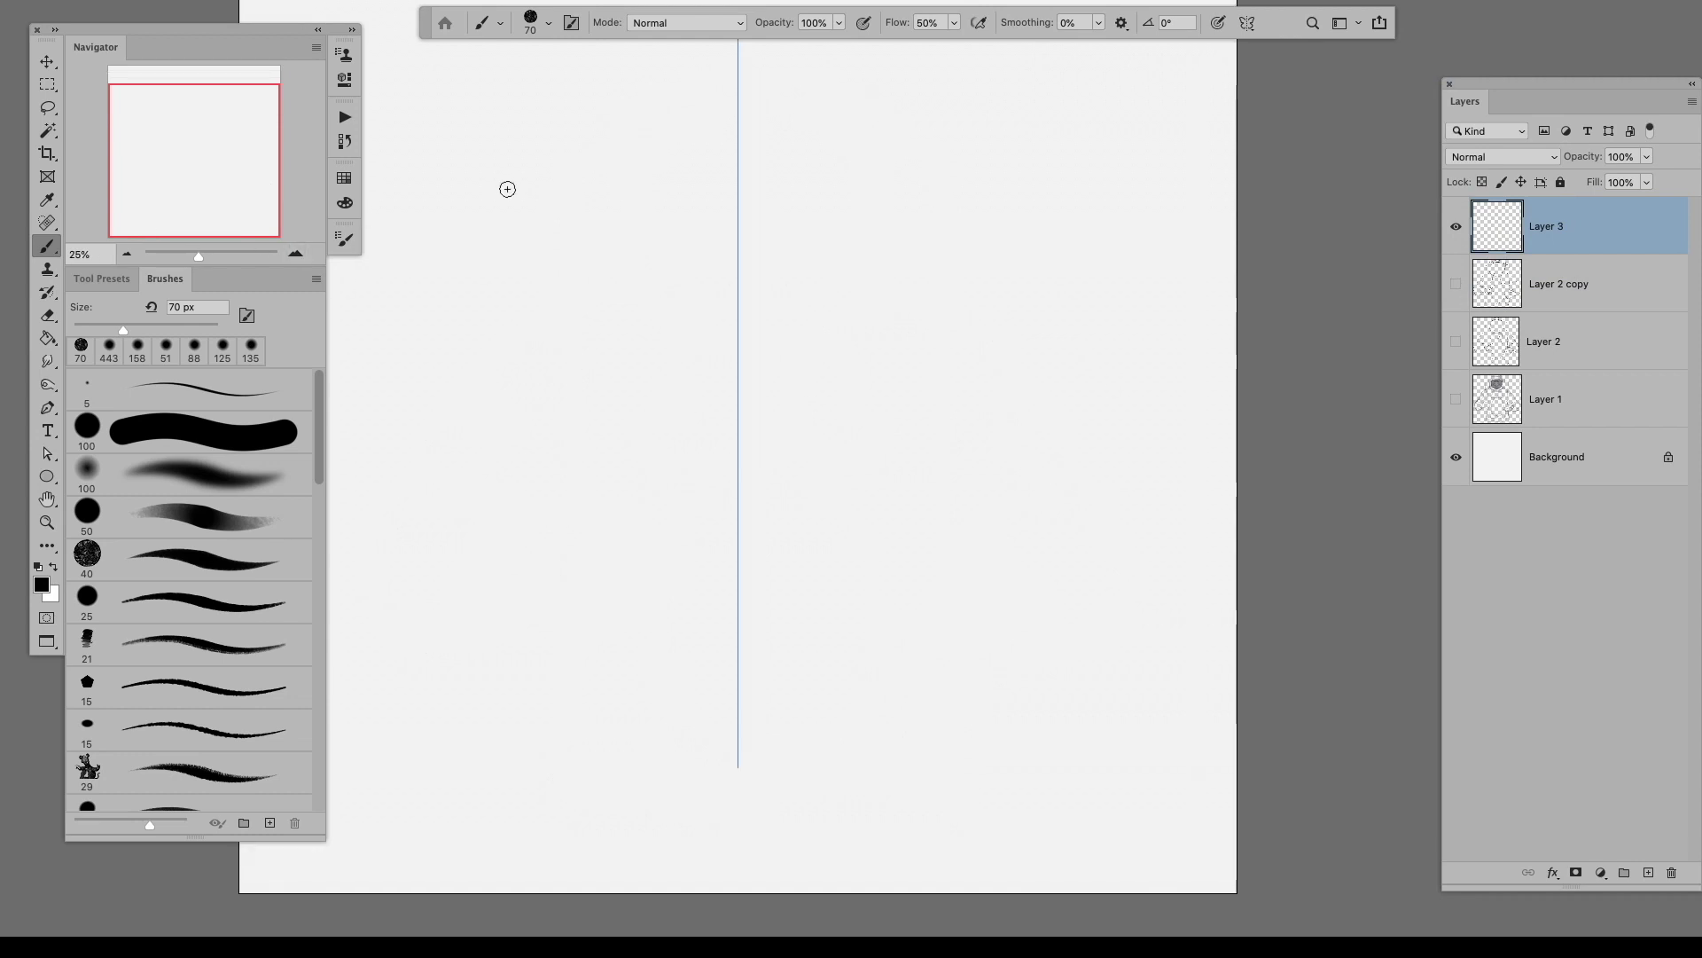
Step: Sketch the mirrored outer contours of a ribcage and its central sternum in muted purple on the empty layer
right_click(487, 342, "alt+shift")
left_click_drag(608, 322, 570, 608)
left_click_drag(881, 315, 931, 600)
key("ctrl+z")
key("ctrl+z")
left_click_drag(748, 465, 612, 674)
left_click_drag(603, 297, 627, 262)
left_click_drag(886, 297, 913, 674)
left_click_drag(603, 346, 580, 656)
left_click_drag(887, 346, 914, 657)
mouse_move(607, 346)
left_mouse_down()
mouse_move(746, 227)
mouse_move(722, 449)
left_mouse_up()
left_click_drag(760, 274, 765, 532)
Step: Rough in the first lower rib arcs and the pointed tip at the base of the sternum
key("e")
key("b")
mouse_move(596, 594)
left_mouse_down()
mouse_move(608, 627)
mouse_move(669, 603)
left_mouse_up()
left_click_drag(820, 603, 900, 665)
mouse_move(723, 513)
left_mouse_down()
mouse_move(589, 657)
mouse_move(642, 639)
mouse_move(726, 483)
left_mouse_up()
left_click_drag(636, 605, 576, 628)
mouse_move(571, 562)
left_mouse_down()
mouse_move(630, 554)
mouse_move(576, 631)
left_mouse_up()
key("ctrl+z")
key("ctrl+z")
left_click_drag(660, 541, 643, 621)
key("ctrl+z")
mouse_move(674, 545)
left_mouse_down()
mouse_move(576, 611)
mouse_move(636, 580)
mouse_move(577, 590)
left_mouse_up()
key("ctrl+z")
Step: Clean up the lower ribcage and paint thick lower ribs curving outward and down from the sternum
mouse_move(639, 519)
left_mouse_down()
mouse_move(582, 532)
mouse_move(700, 466)
mouse_move(661, 461)
left_mouse_up()
key("e")
left_click_drag(824, 581, 833, 661)
key("b")
left_click_drag(718, 525, 860, 679)
mouse_move(720, 516)
left_mouse_down()
mouse_move(854, 620)
mouse_move(876, 612)
mouse_move(874, 577)
left_mouse_up()
mouse_move(723, 486)
left_mouse_down()
mouse_move(852, 497)
mouse_move(876, 525)
mouse_move(851, 479)
left_mouse_up()
Step: Paint the thick middle and upper ribs from the sternum outward and tidy their outer ends
left_click_drag(723, 417, 851, 448)
key("ctrl+z")
left_click_drag(720, 431, 852, 440)
left_click_drag(720, 415, 843, 398)
mouse_move(718, 380)
left_mouse_down()
mouse_move(814, 359)
mouse_move(764, 308)
mouse_move(876, 519)
left_mouse_up()
left_click_drag(625, 306, 666, 454)
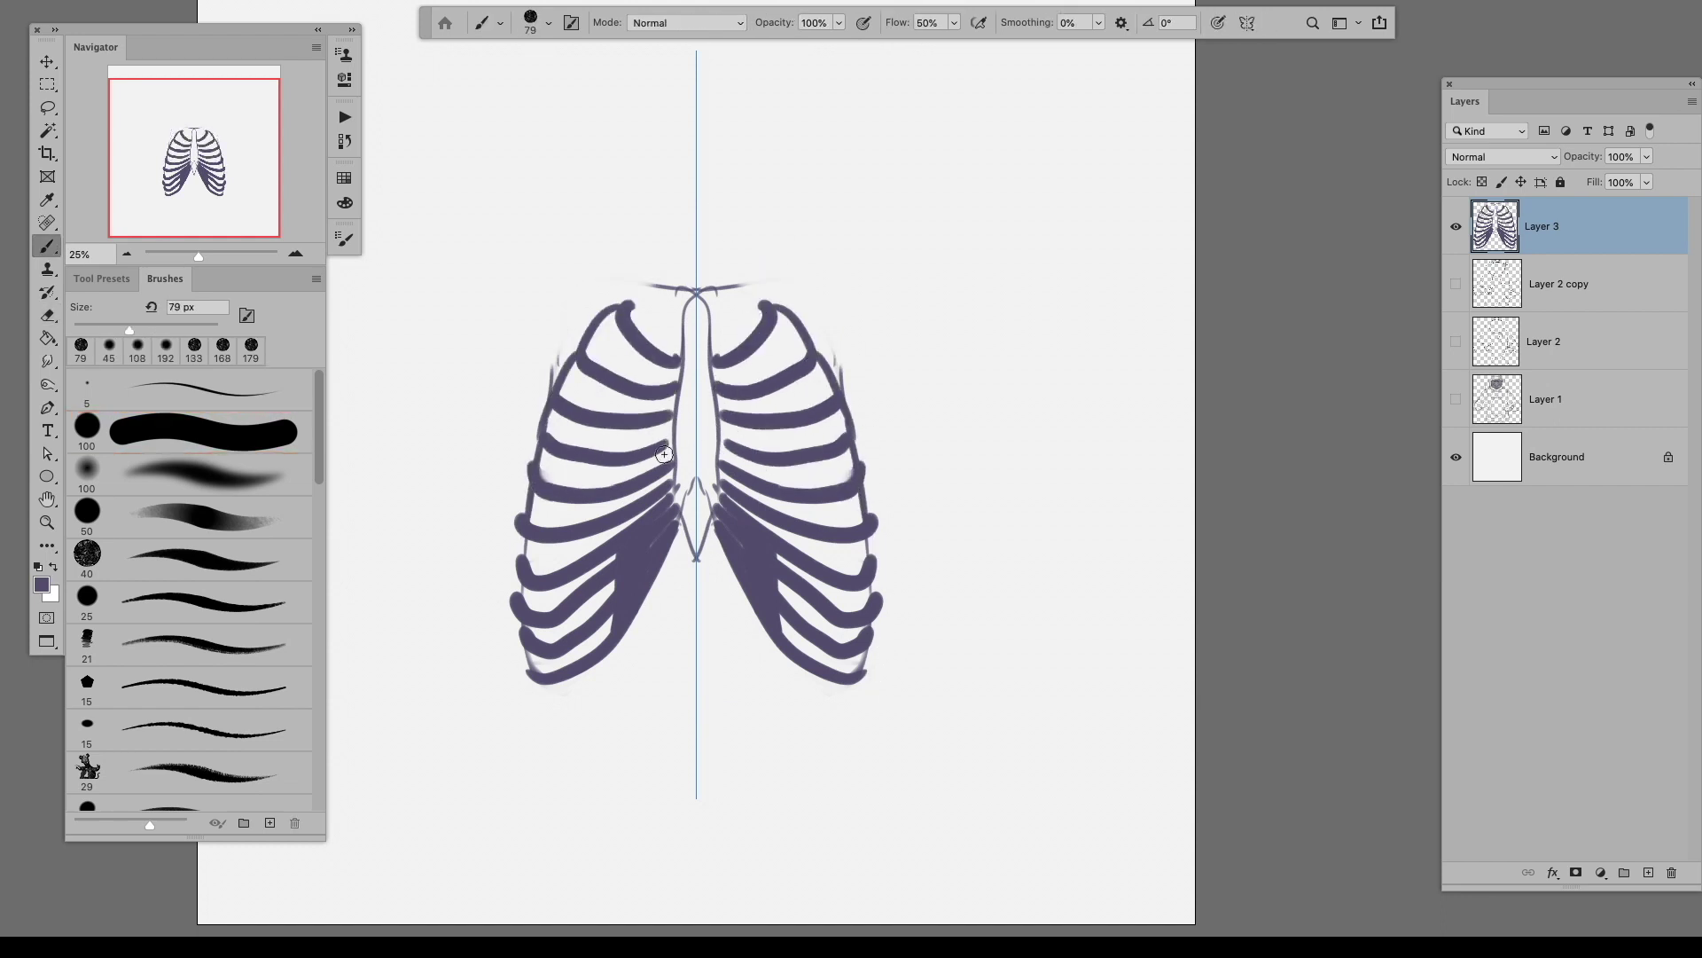
key("ctrl+z")
left_click_drag(810, 337, 837, 413)
left_click_drag(850, 417, 828, 443)
Step: Stretch the ribcage vertically to 110.35% of its height with Free Transform
key("ctrl+t")
right_click(730, 369)
left_click(798, 471)
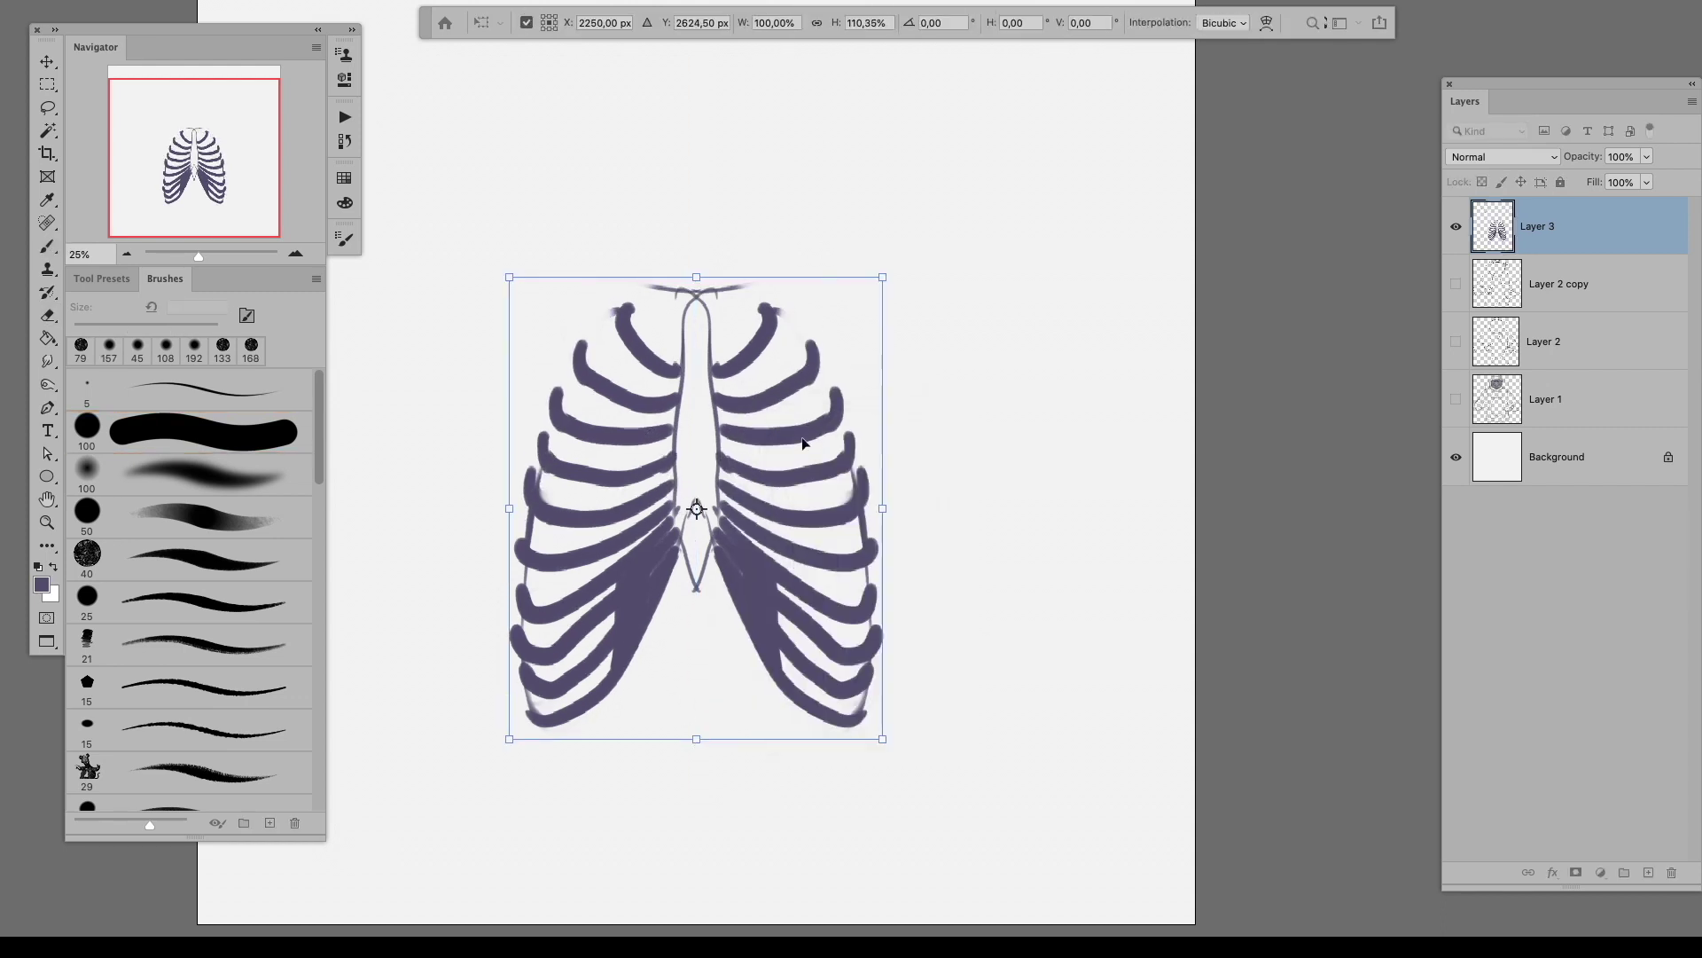
key("Return")
Step: Thicken the ribs with a 67 px hard round brush, reshape the top of the sternum, and clean the edges
key("b")
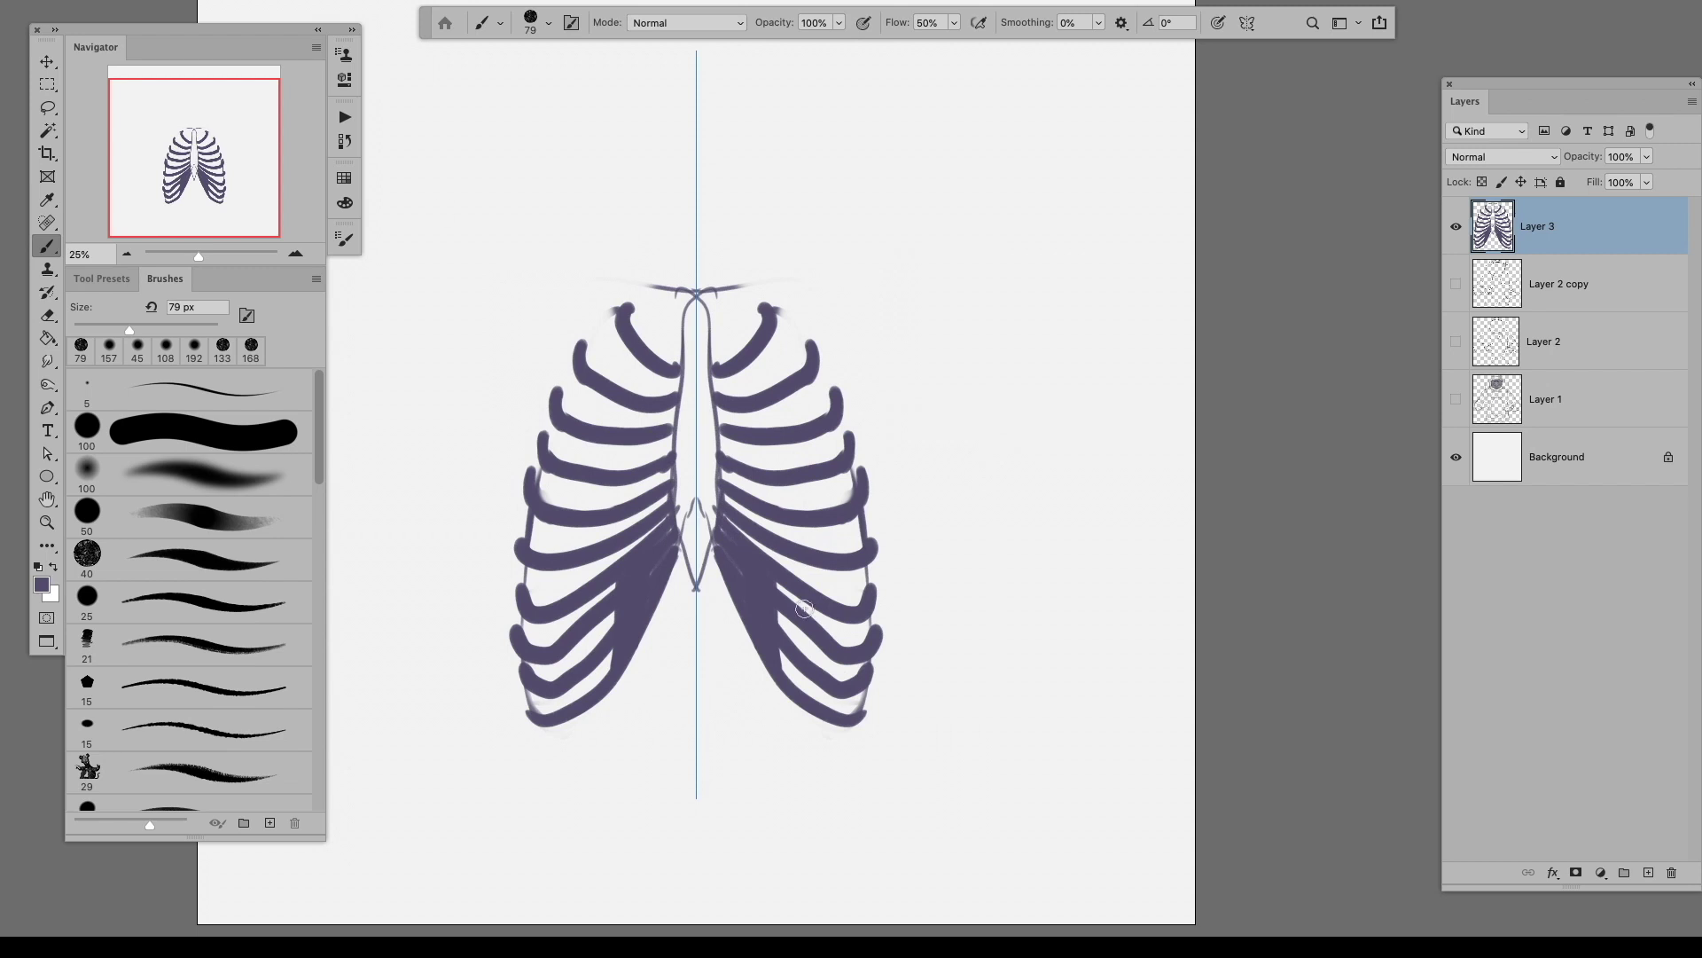
key("period")
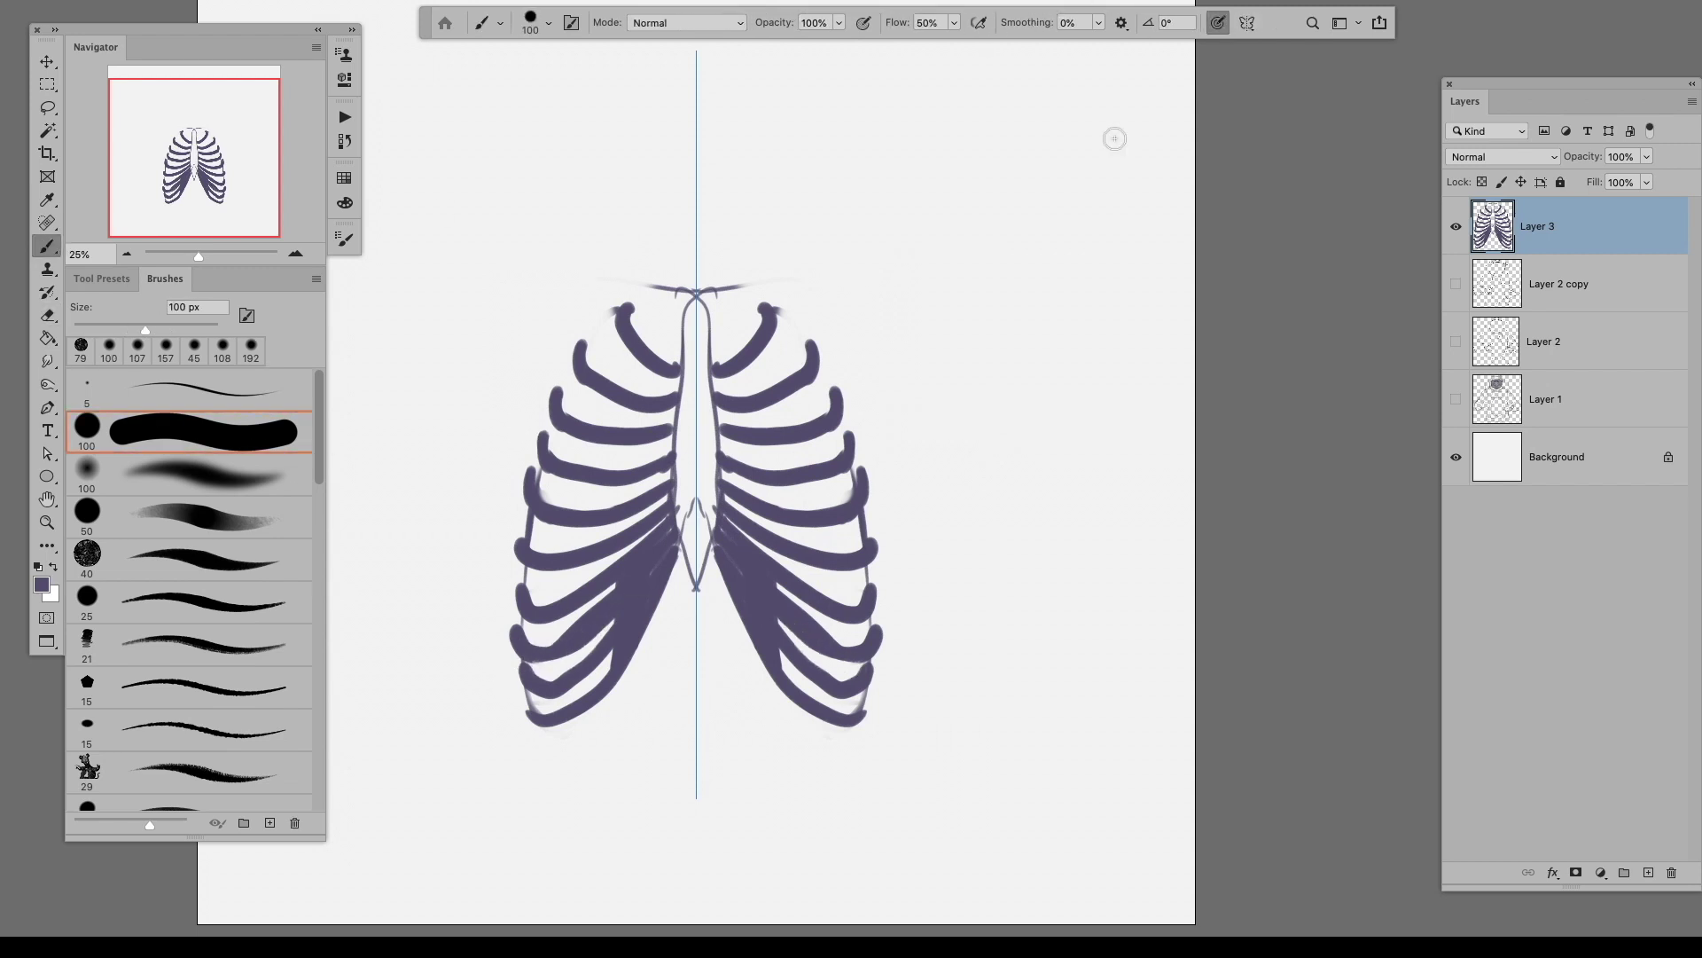
right_click(812, 359)
left_click_drag(895, 429, 882, 429)
key("Return")
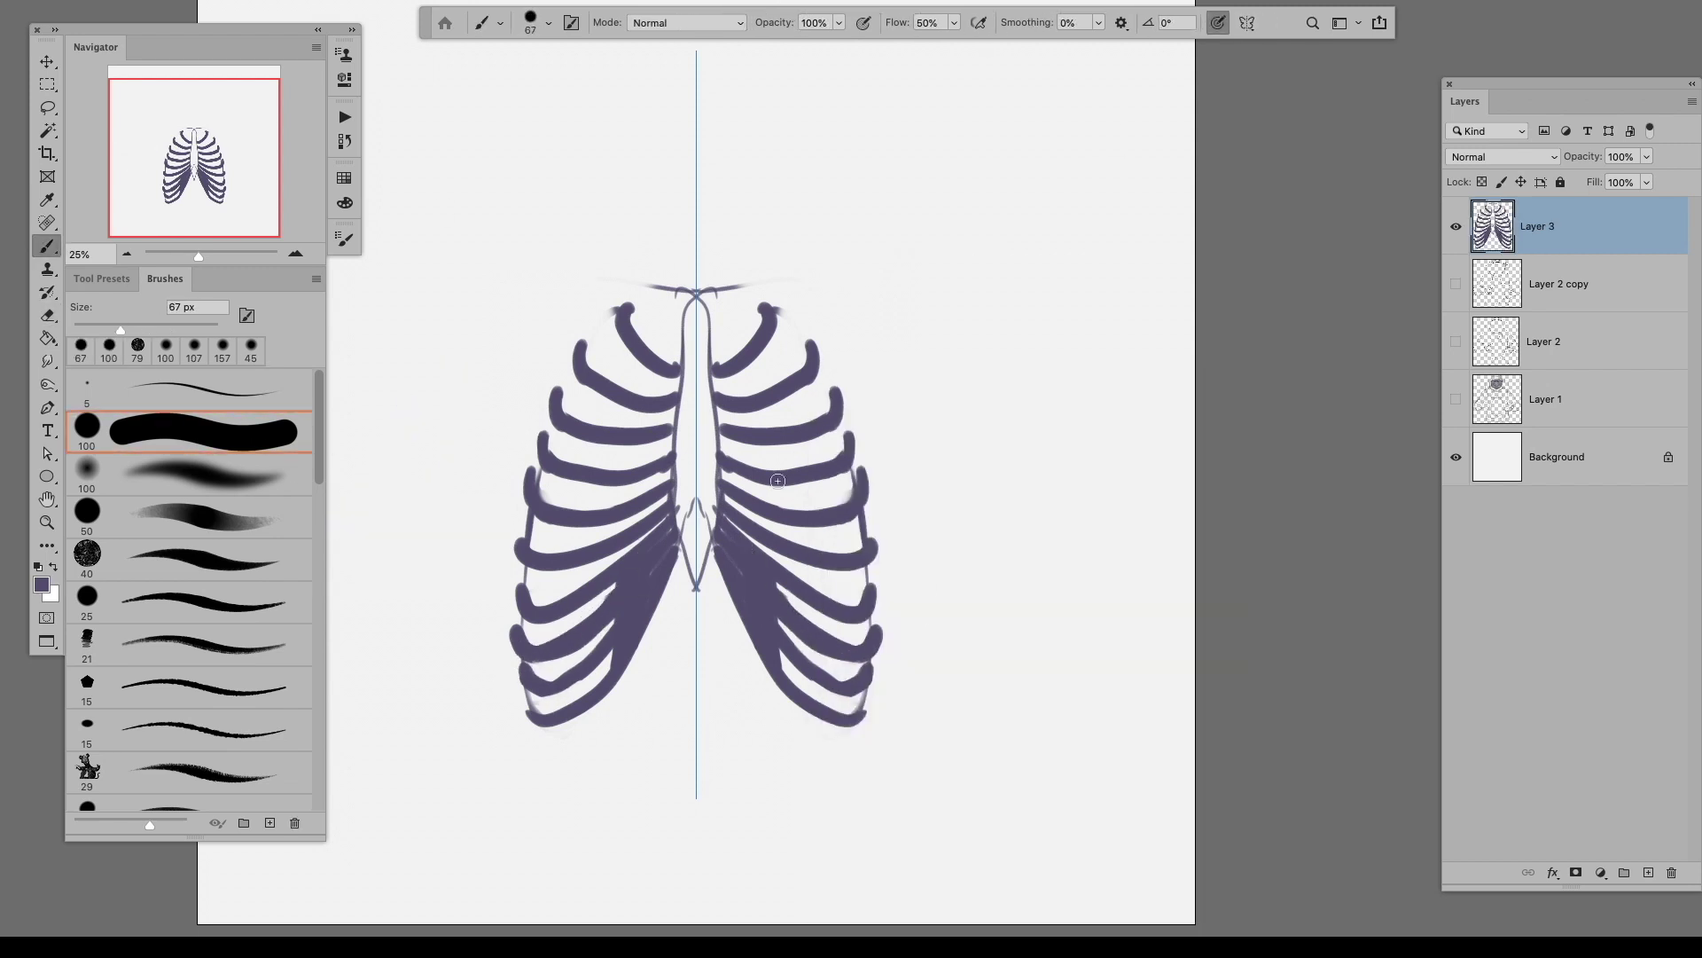
scroll(763, 479, "left", 3)
mouse_move(639, 399)
left_mouse_down()
mouse_move(718, 417)
mouse_move(714, 360)
left_mouse_up()
key("e")
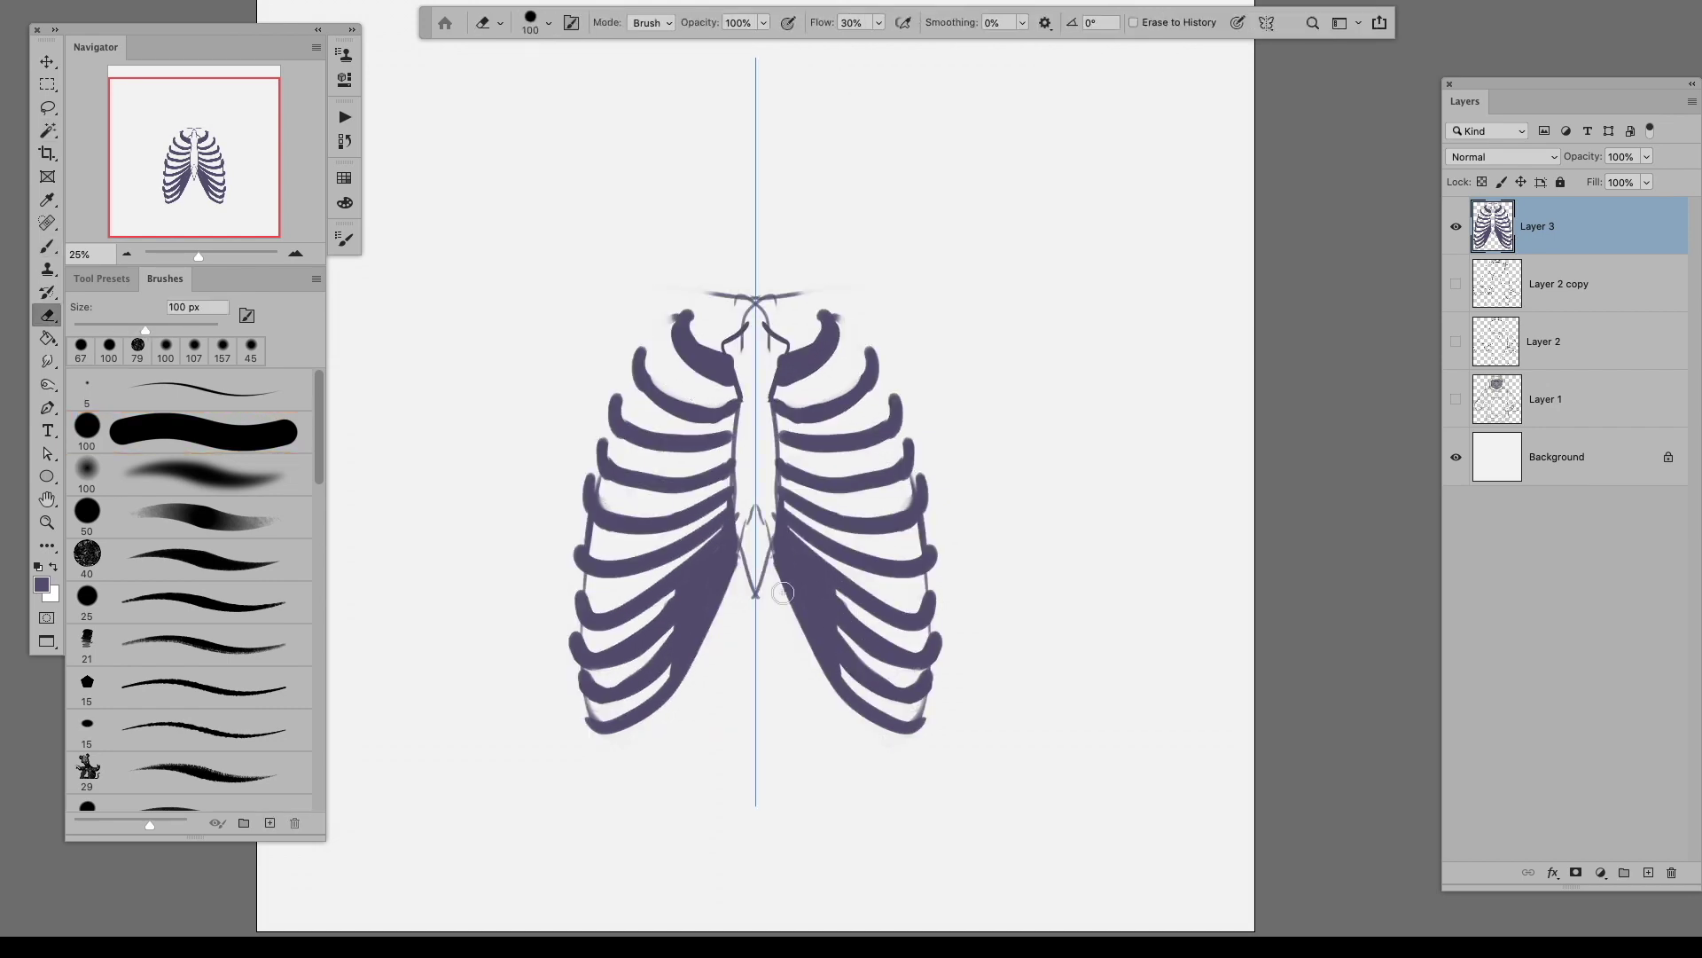
left_click_drag(859, 612, 914, 684)
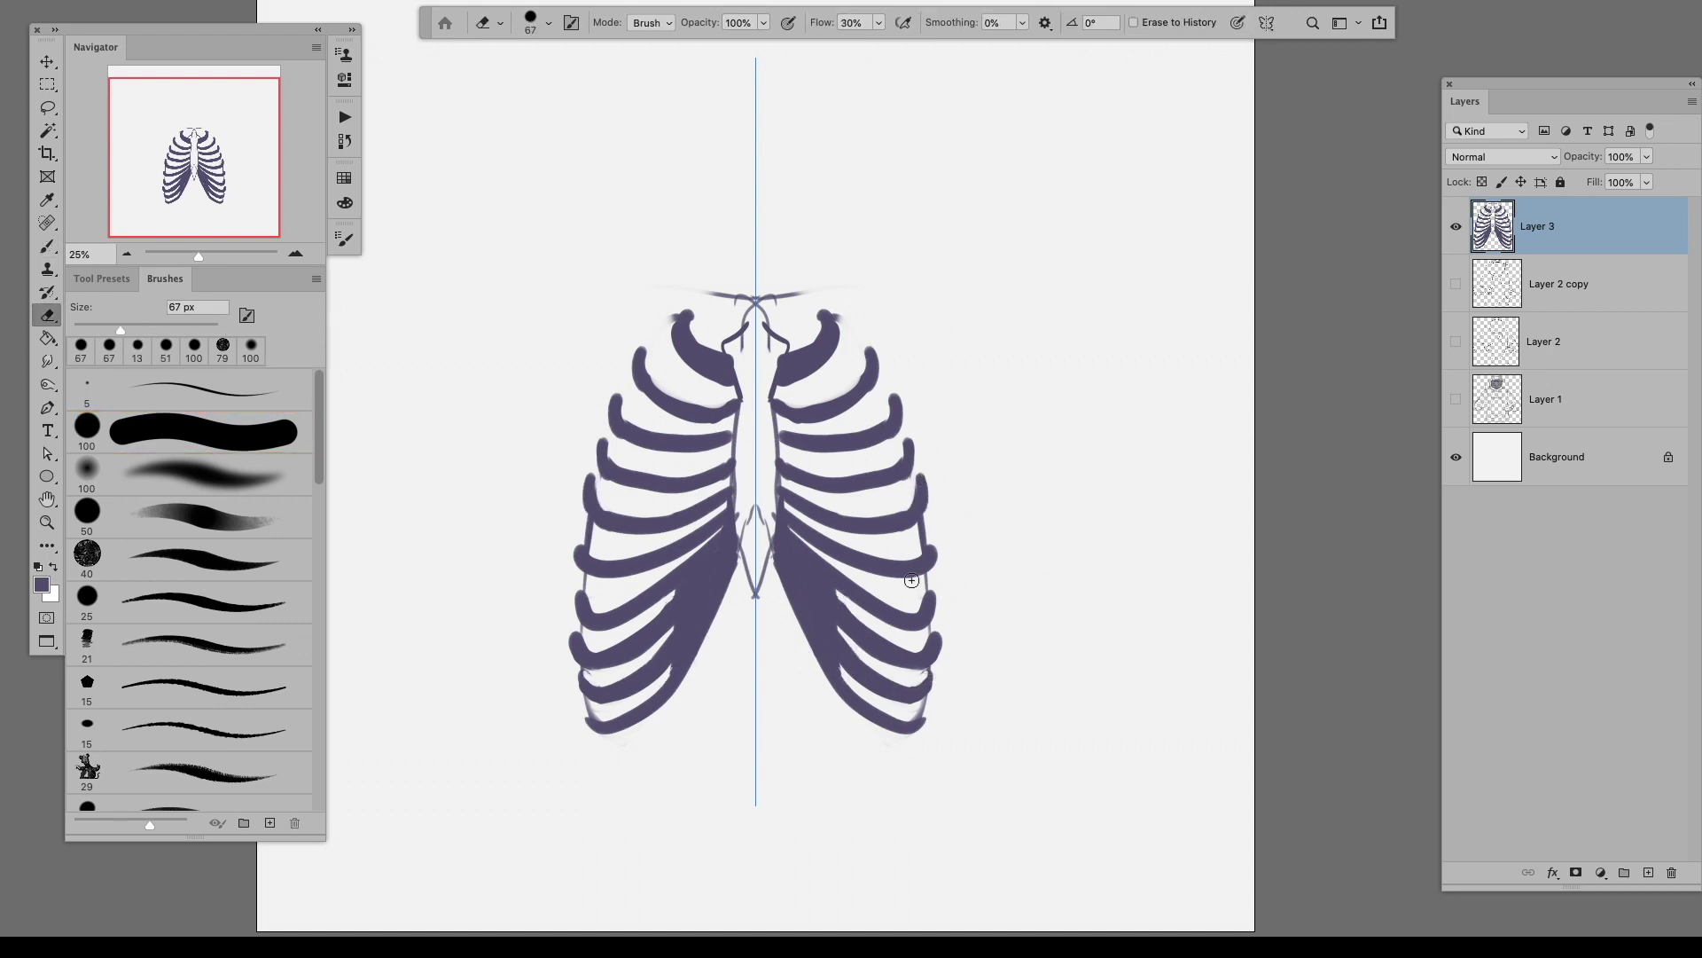
key("b")
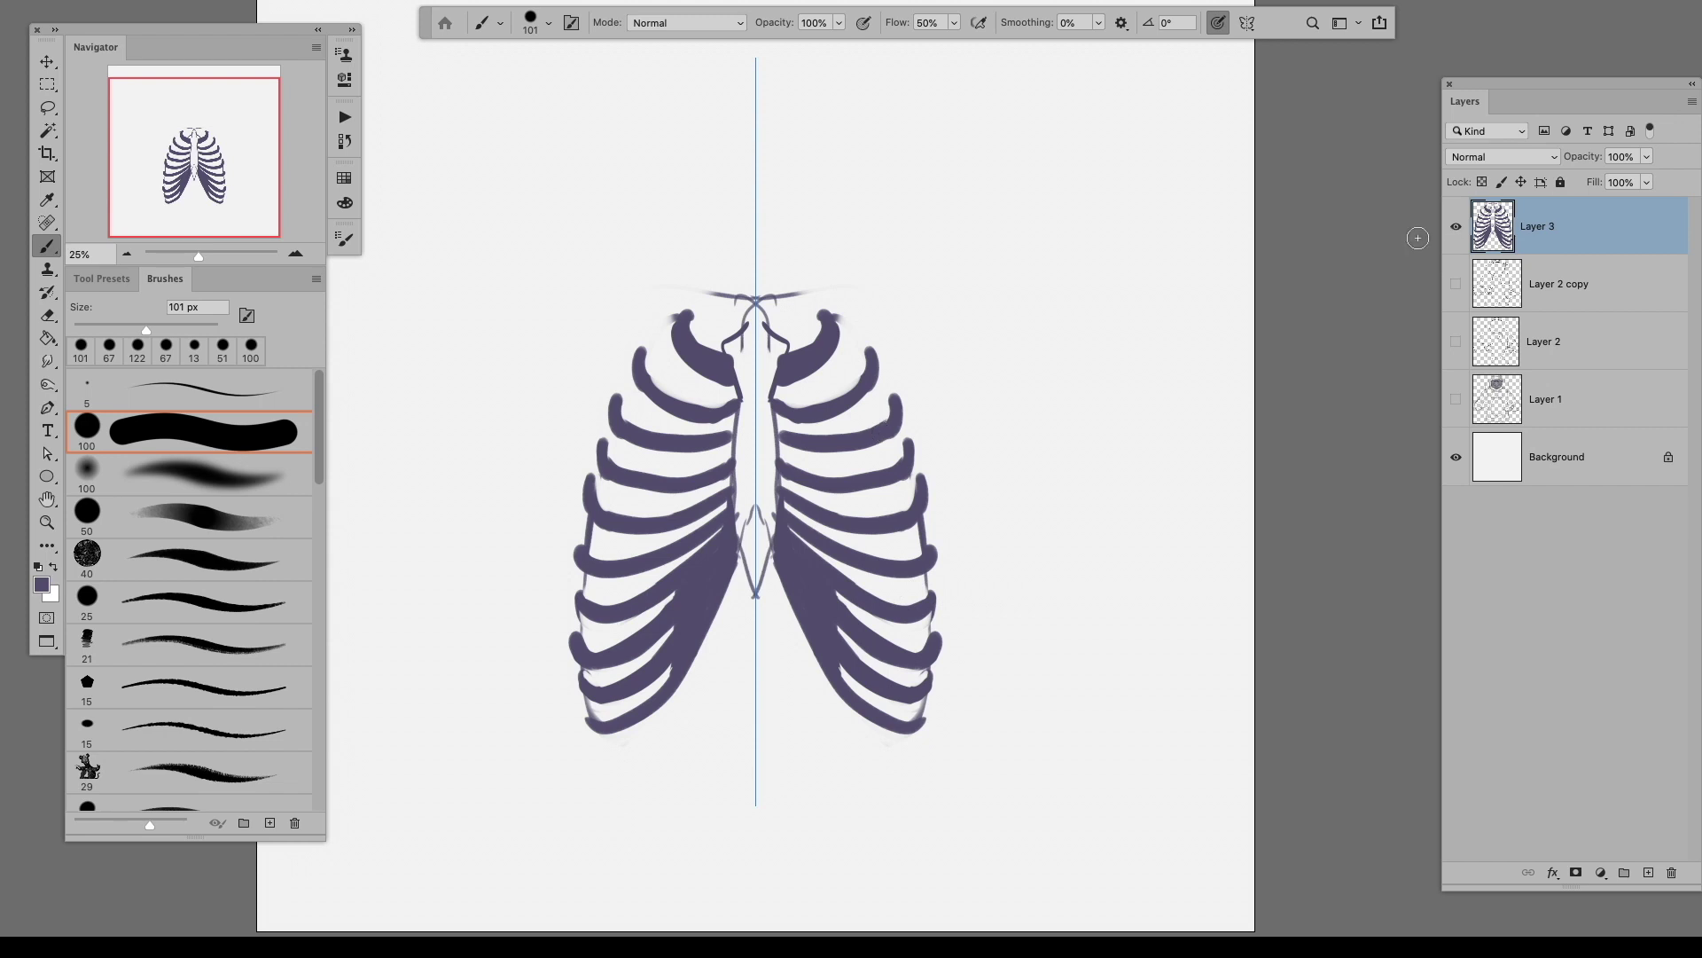
Step: Duplicate the ribcage layer and erase the sternum and the solid areas between the lower ribs on the copy
key("ctrl+j")
key("e")
left_click_drag(853, 681, 872, 619)
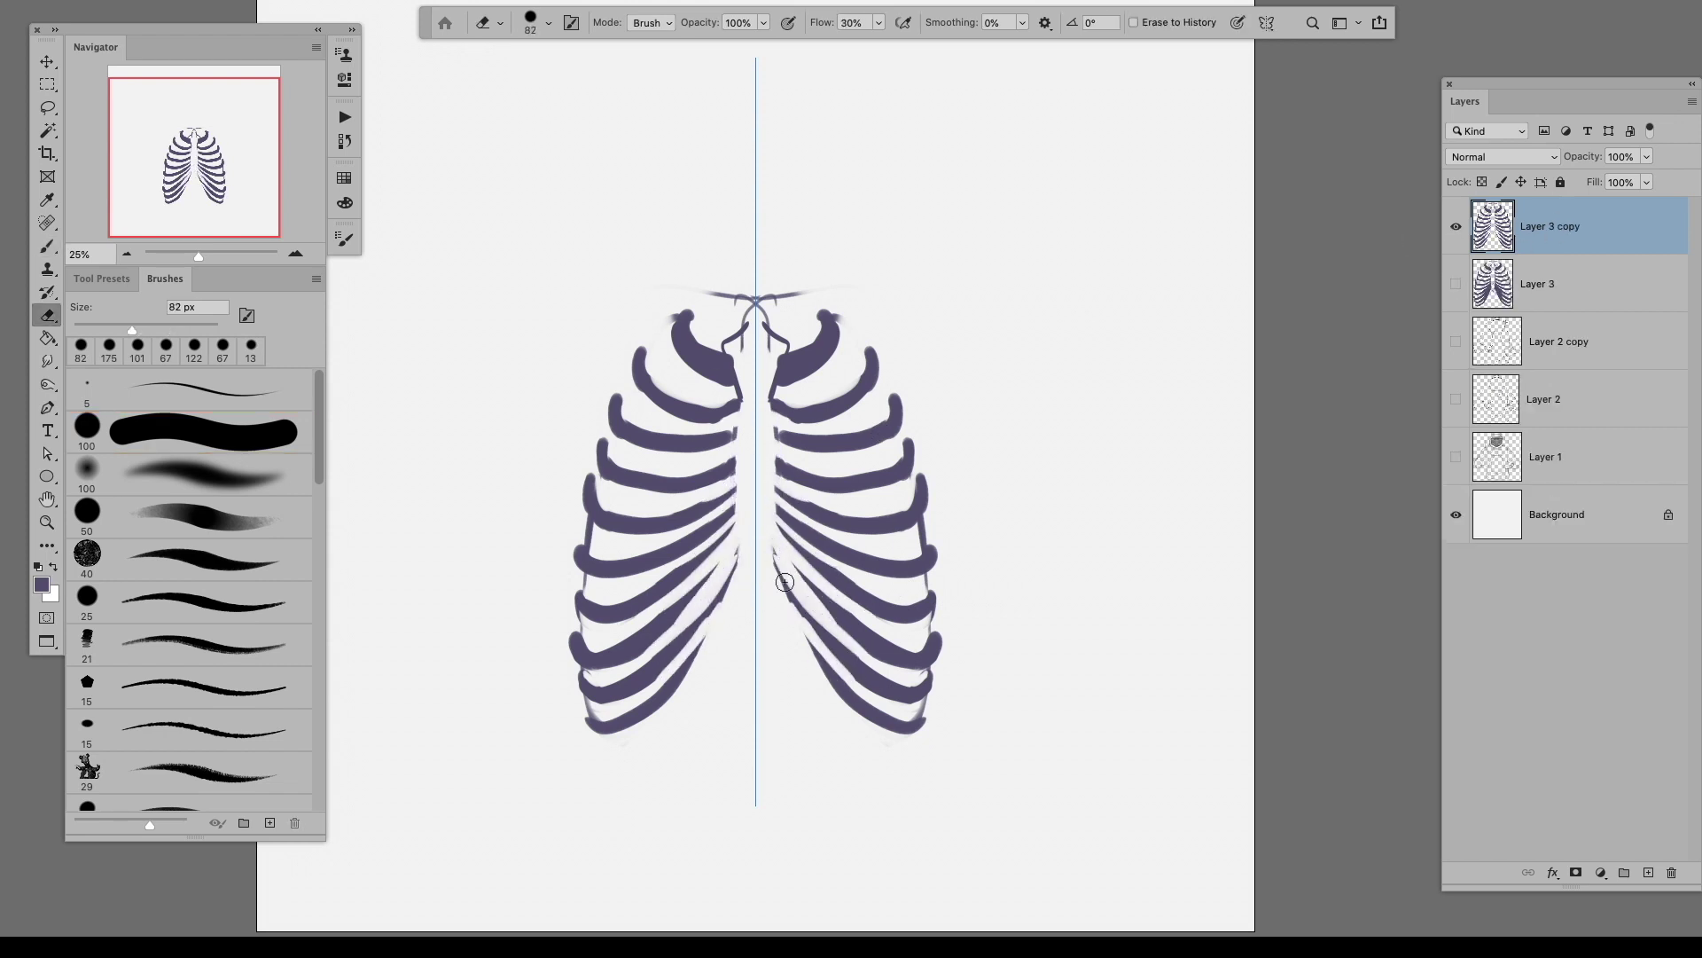
mouse_move(824, 550)
left_mouse_down()
mouse_move(782, 505)
mouse_move(772, 455)
left_mouse_up()
left_click_drag(852, 585, 807, 554)
Step: Refine the lower rib tips and erase the inner rib ends so the ribs stop short of the centre line
key("b")
key("ctrl+plus")
left_click_drag(778, 665, 827, 622)
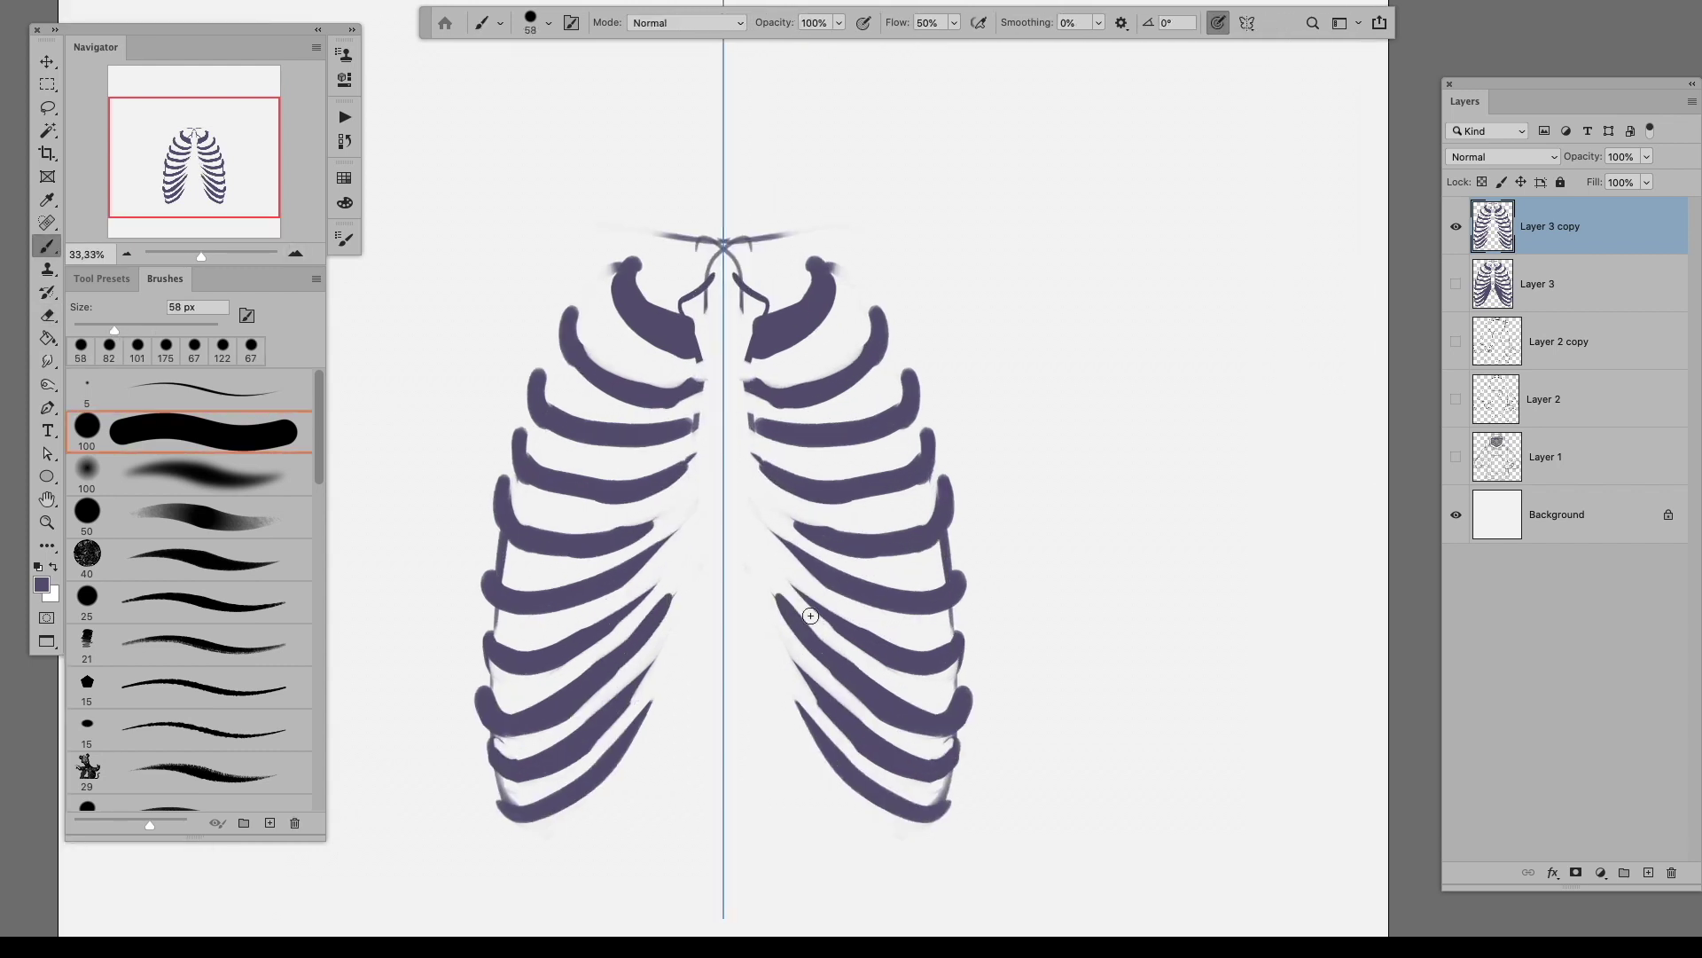
left_click_drag(785, 539, 809, 576)
key("ctrl+z")
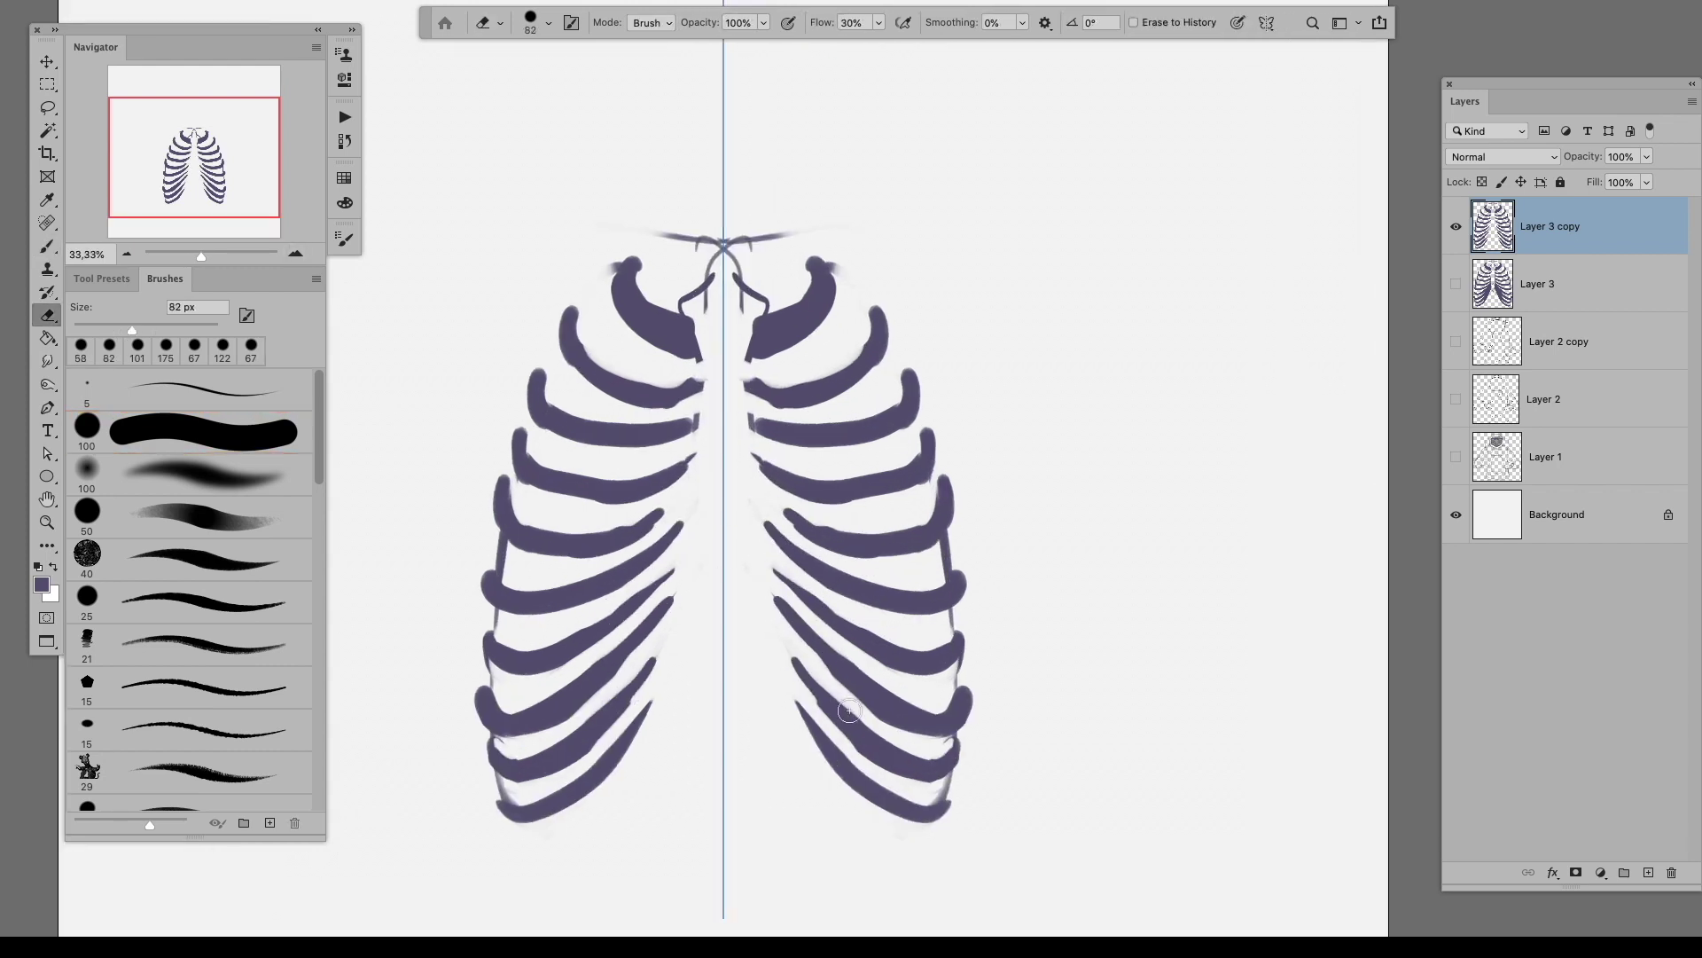
key("e")
left_click_drag(793, 647, 763, 694)
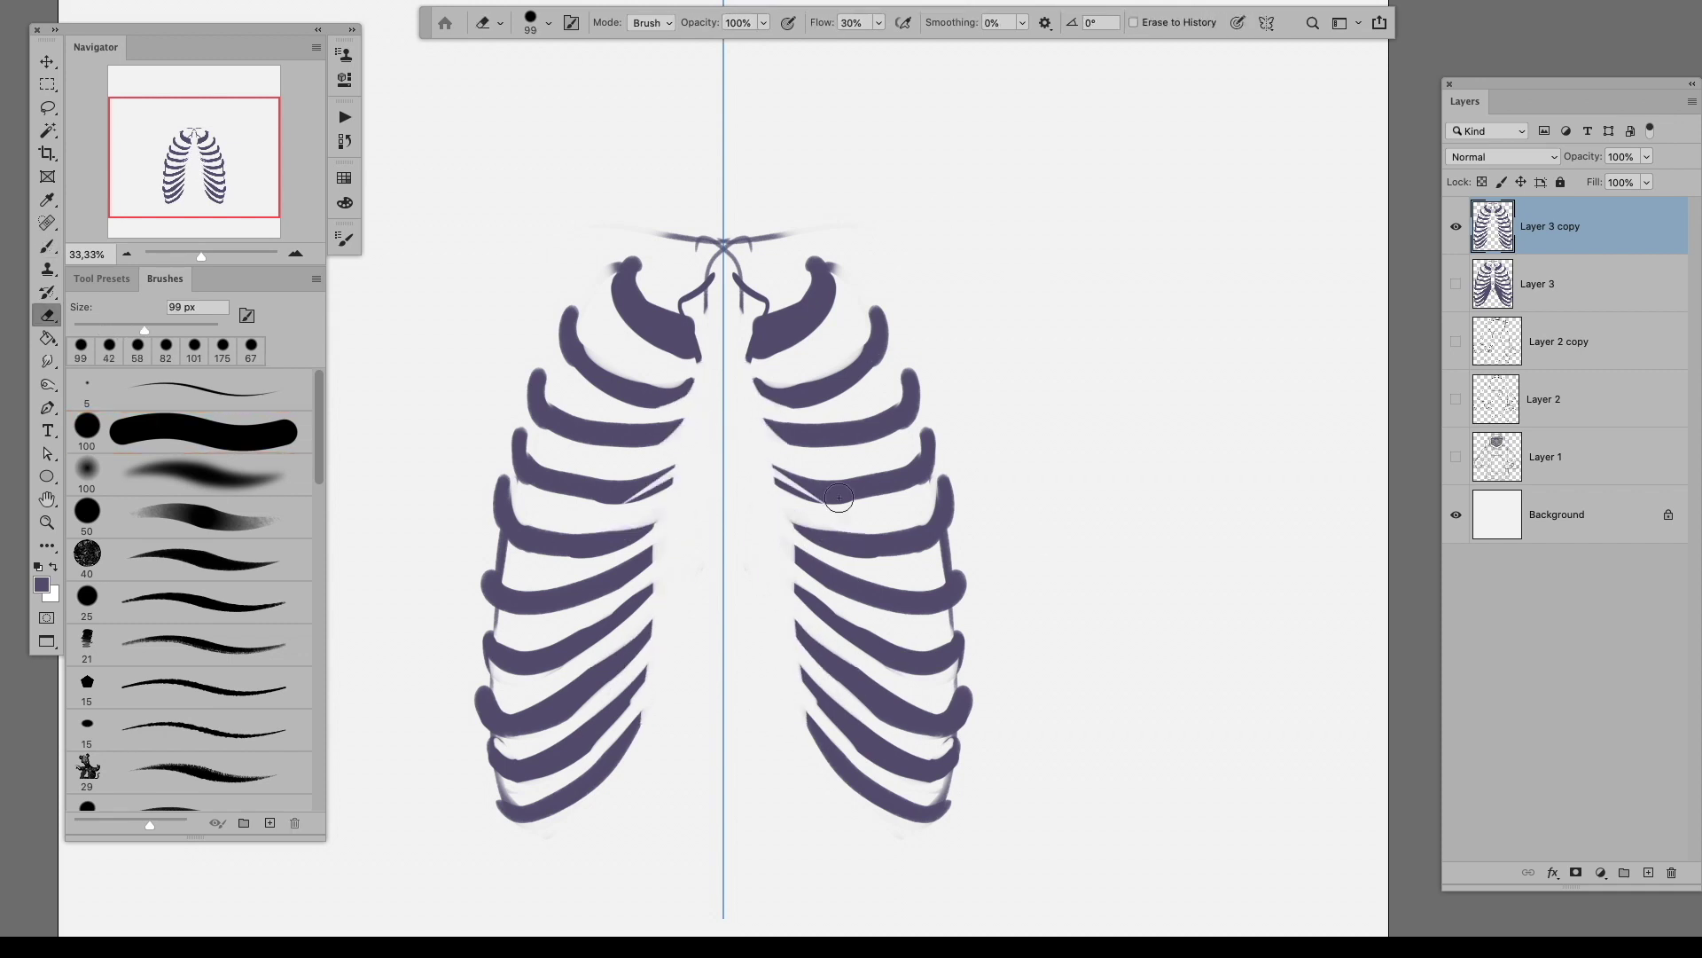
key("ctrl+minus")
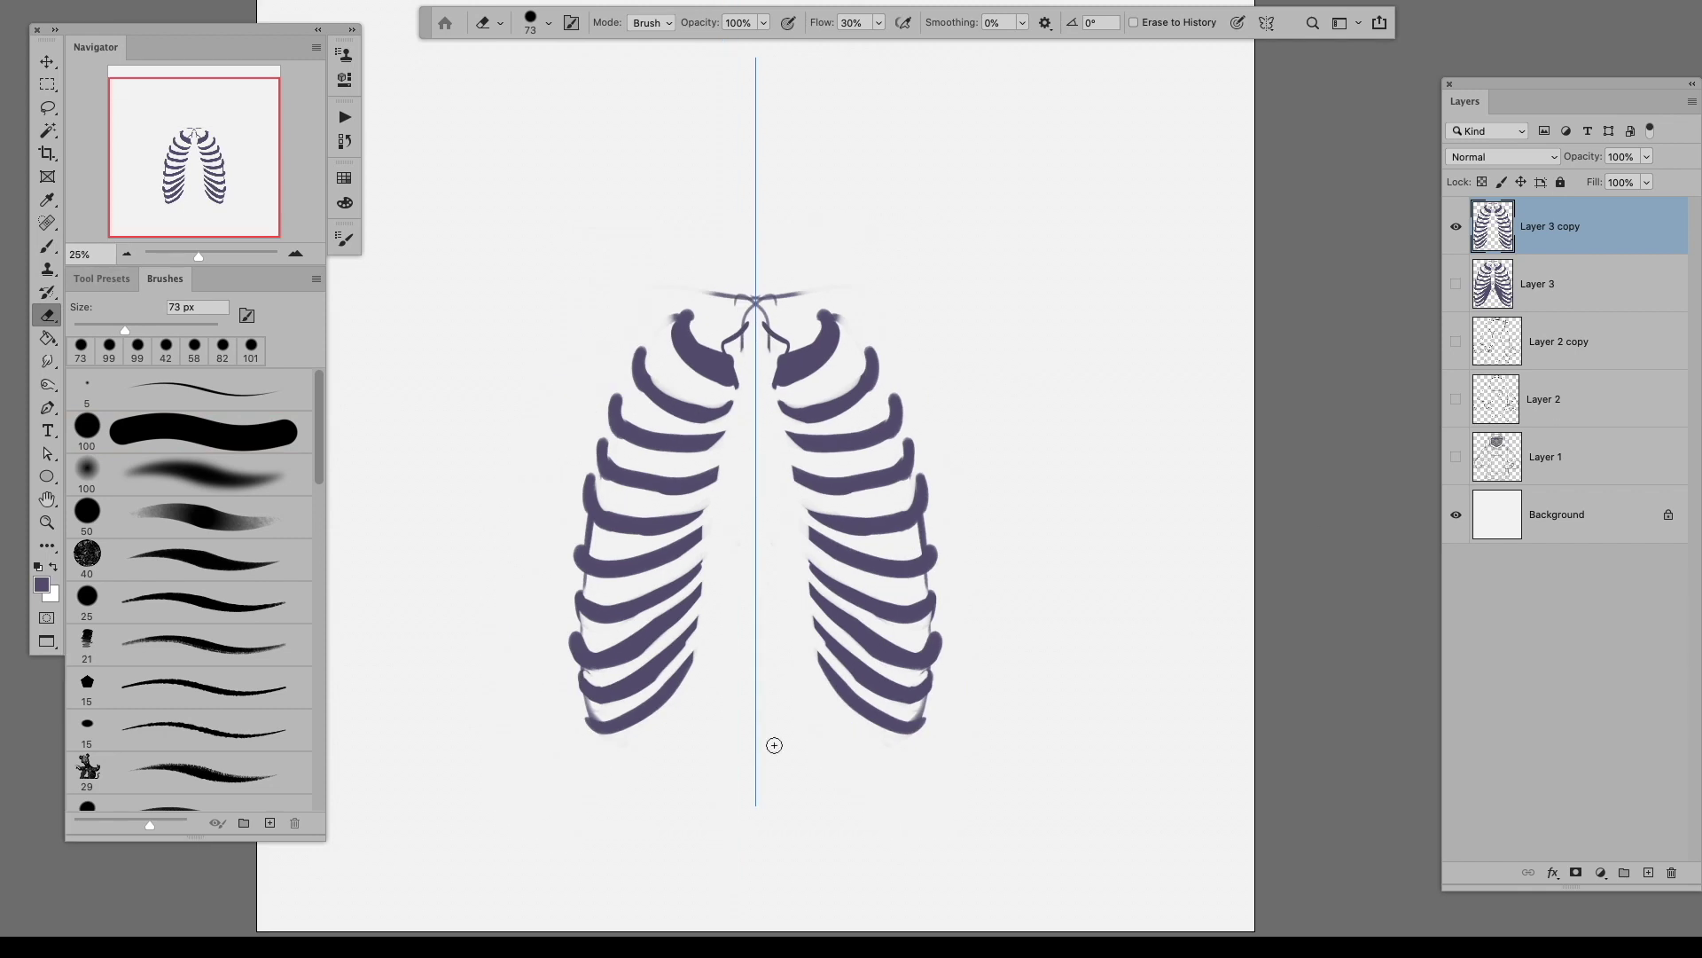
left_click_drag(882, 631, 834, 669)
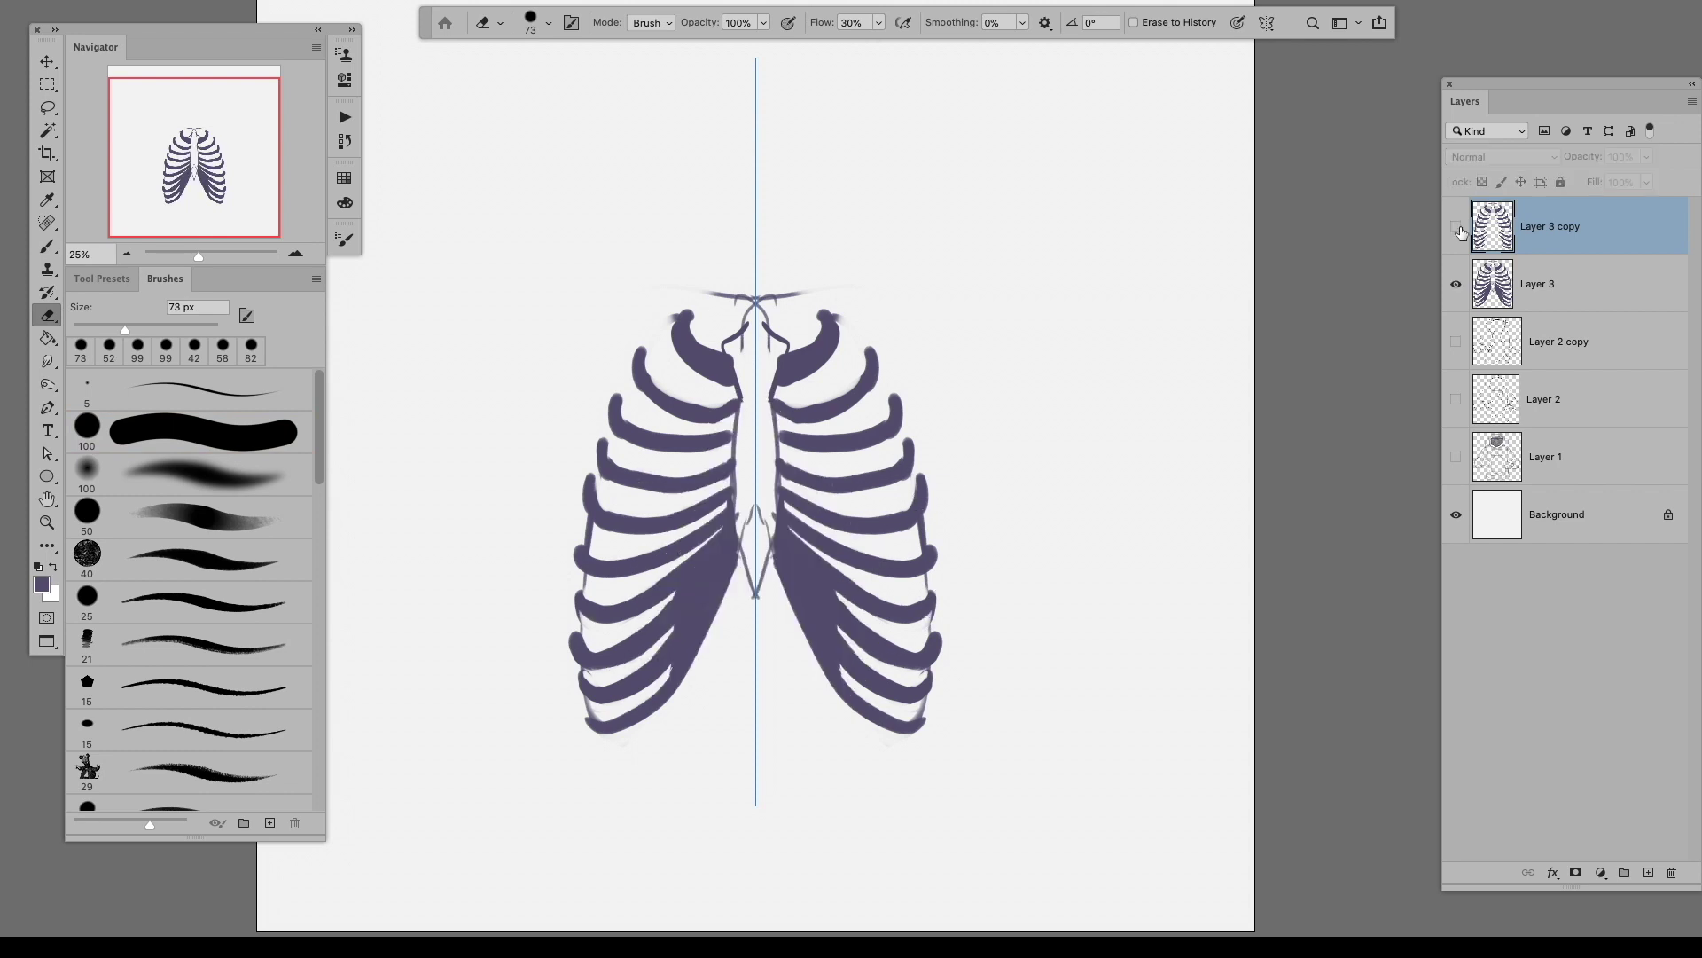
Step: Show the astronaut line art, duplicate the trimmed ribs to a lower layer, and hide the two original rib layers
key("b")
left_click(1456, 341)
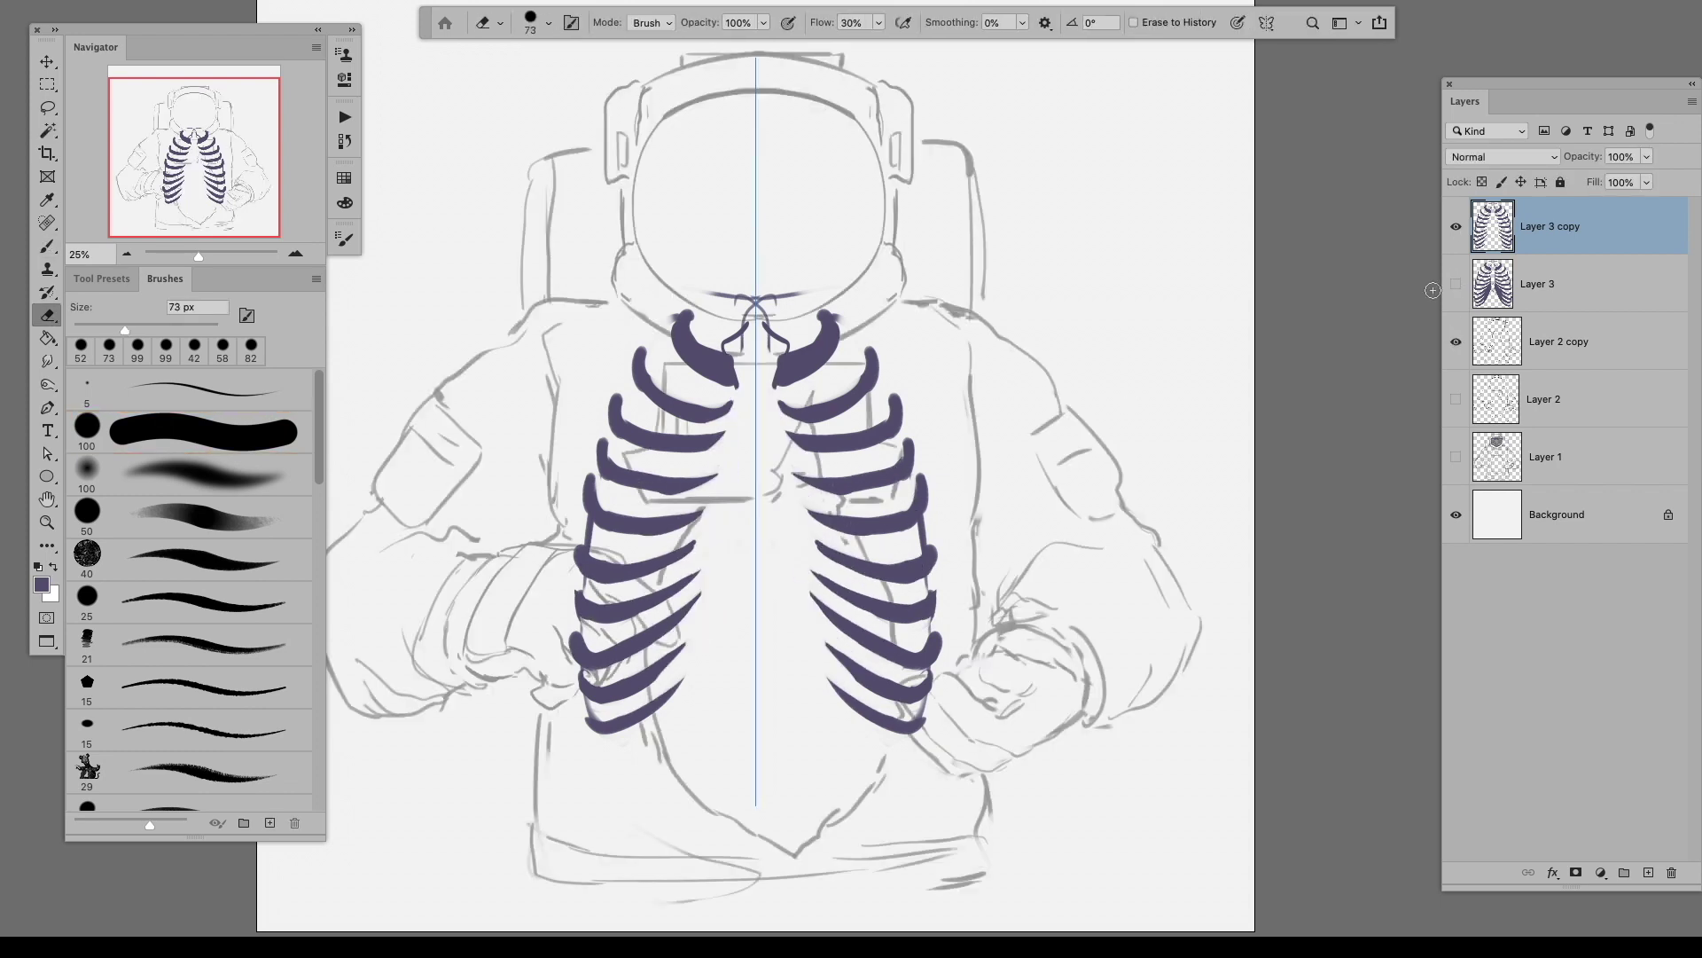
key("v")
left_click_drag(1552, 226, 1552, 312)
left_click_drag(1456, 226, 1451, 348)
left_click(1456, 342)
Step: Fit the rib copy over the astronaut's torso with Free Transform, set its opacity to 40%, and lower it into place
key("ctrl+t")
left_click_drag(902, 381, 958, 328)
key("Return")
key("4")
left_click_drag(917, 601, 922, 634)
left_click(1456, 284)
left_click(1456, 284)
key("Tab")
key("Tab")
key("b")
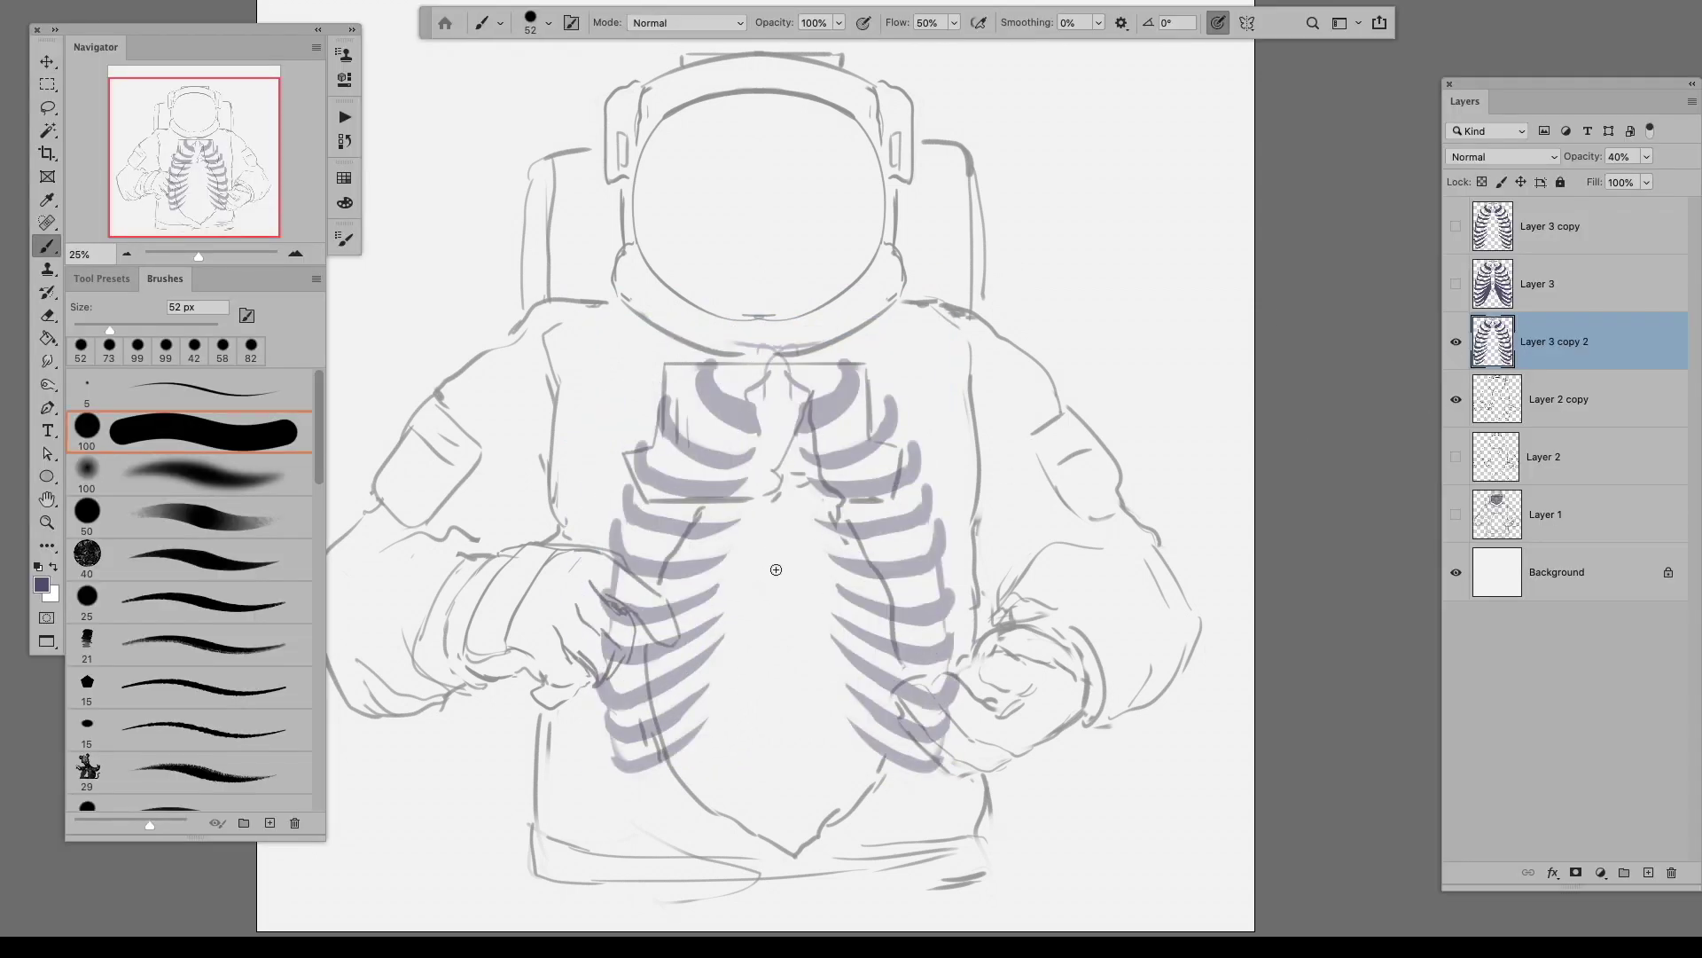
Step: Create a new layer above the faded ribs, reset the paint colour to black, and reduce the brush size
left_click(1649, 872)
key("d")
key("ctrl+plus")
left_click_drag(703, 670, 800, 413)
key("ctrl+z")
key("bracketleft")
key("bracketleft")
key("bracketleft")
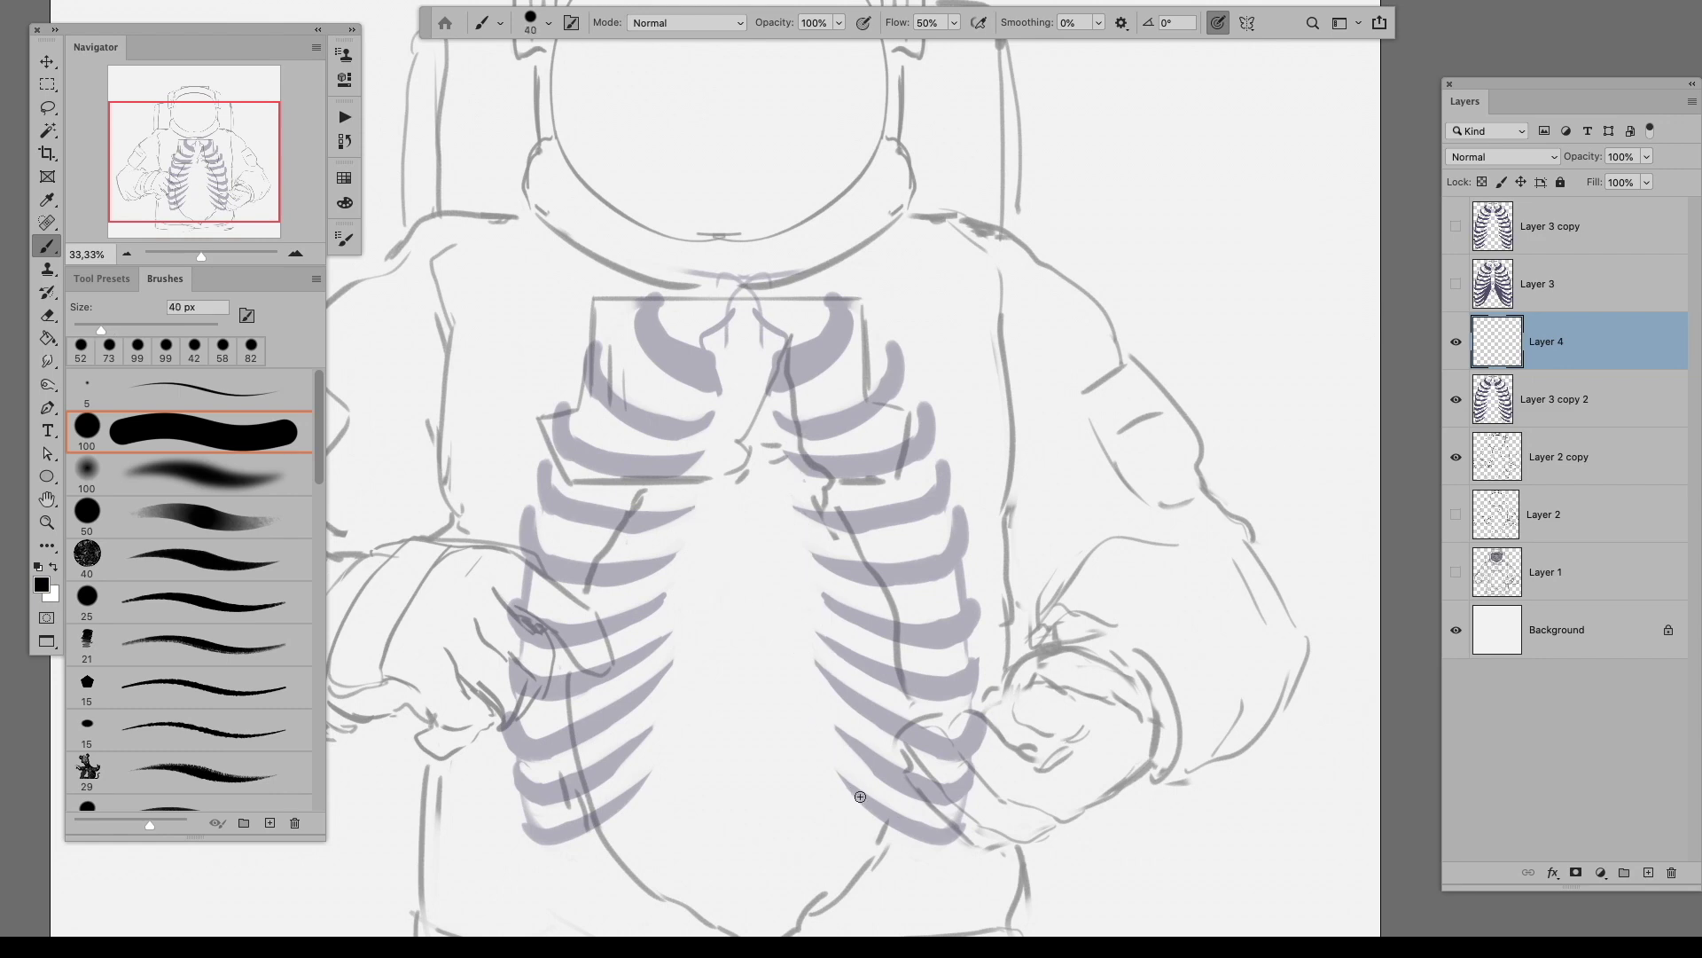
Step: Fit the vertical symmetry axis to the centre of the faded ribcage and choose the 25 px brush
key("ctrl+t")
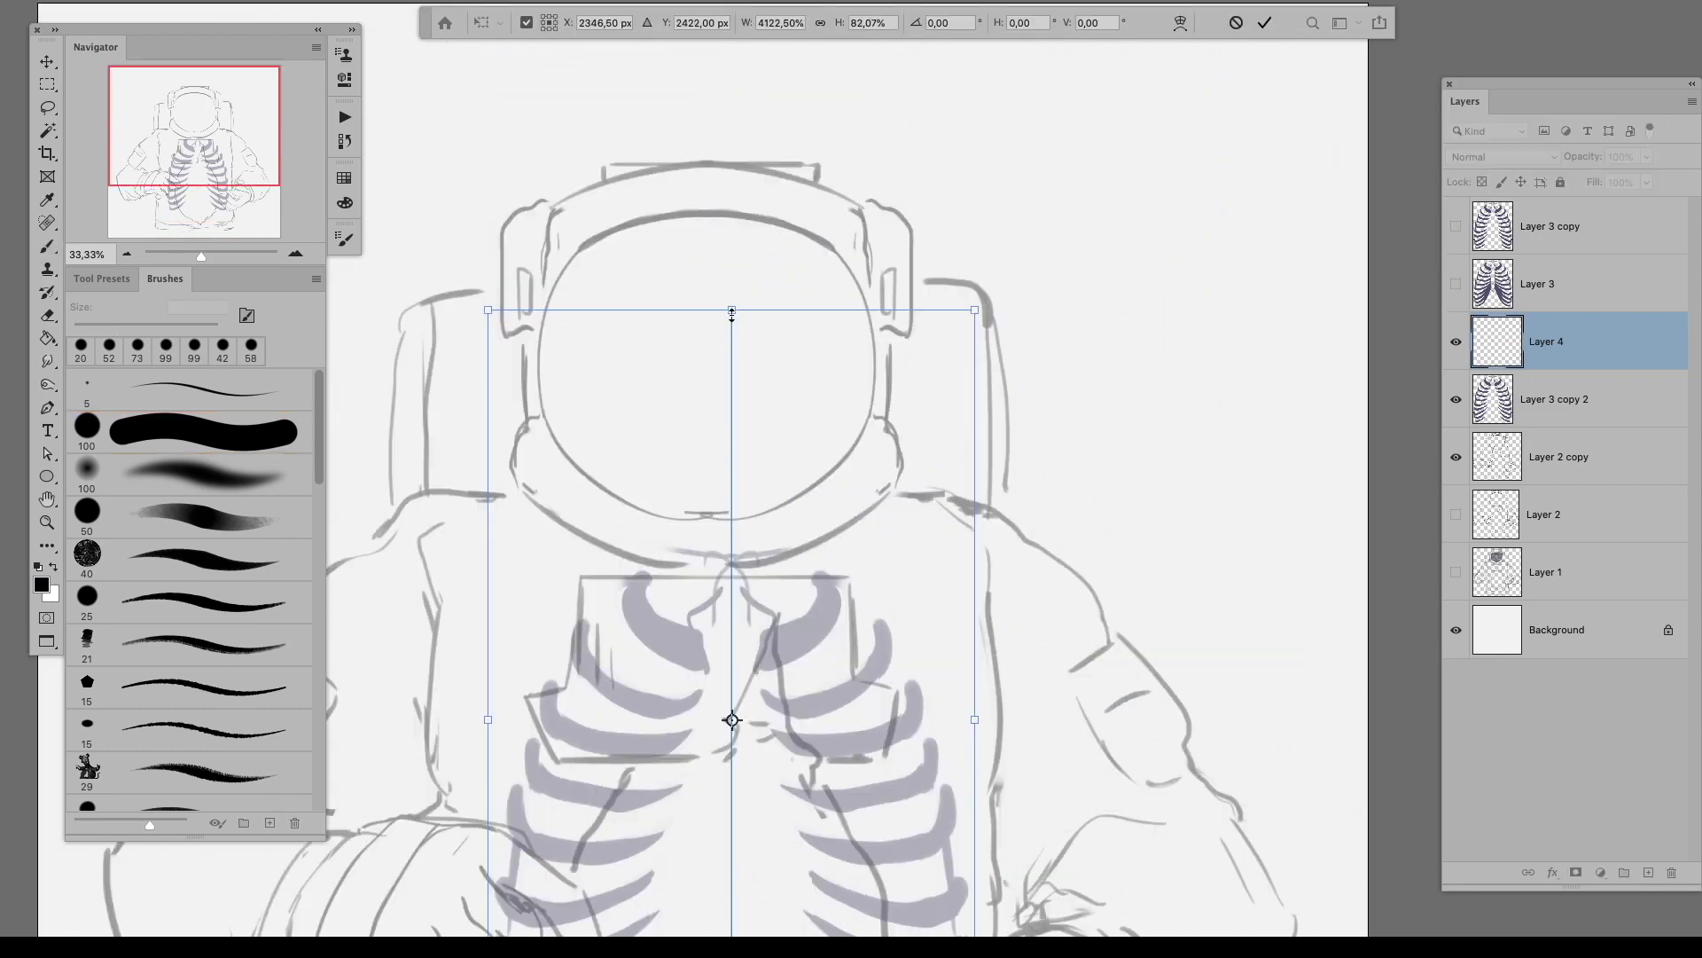
key("Return")
left_click(266, 603)
key("Tab")
Step: Ink thin mirrored outlines of the ribs over the faded sketch, from the lowest pair up to the top
left_click_drag(850, 765, 896, 820)
left_click_drag(842, 725, 944, 776)
mouse_move(838, 669)
left_mouse_down()
mouse_move(953, 745)
mouse_move(957, 720)
left_mouse_up()
left_click_drag(833, 633, 958, 671)
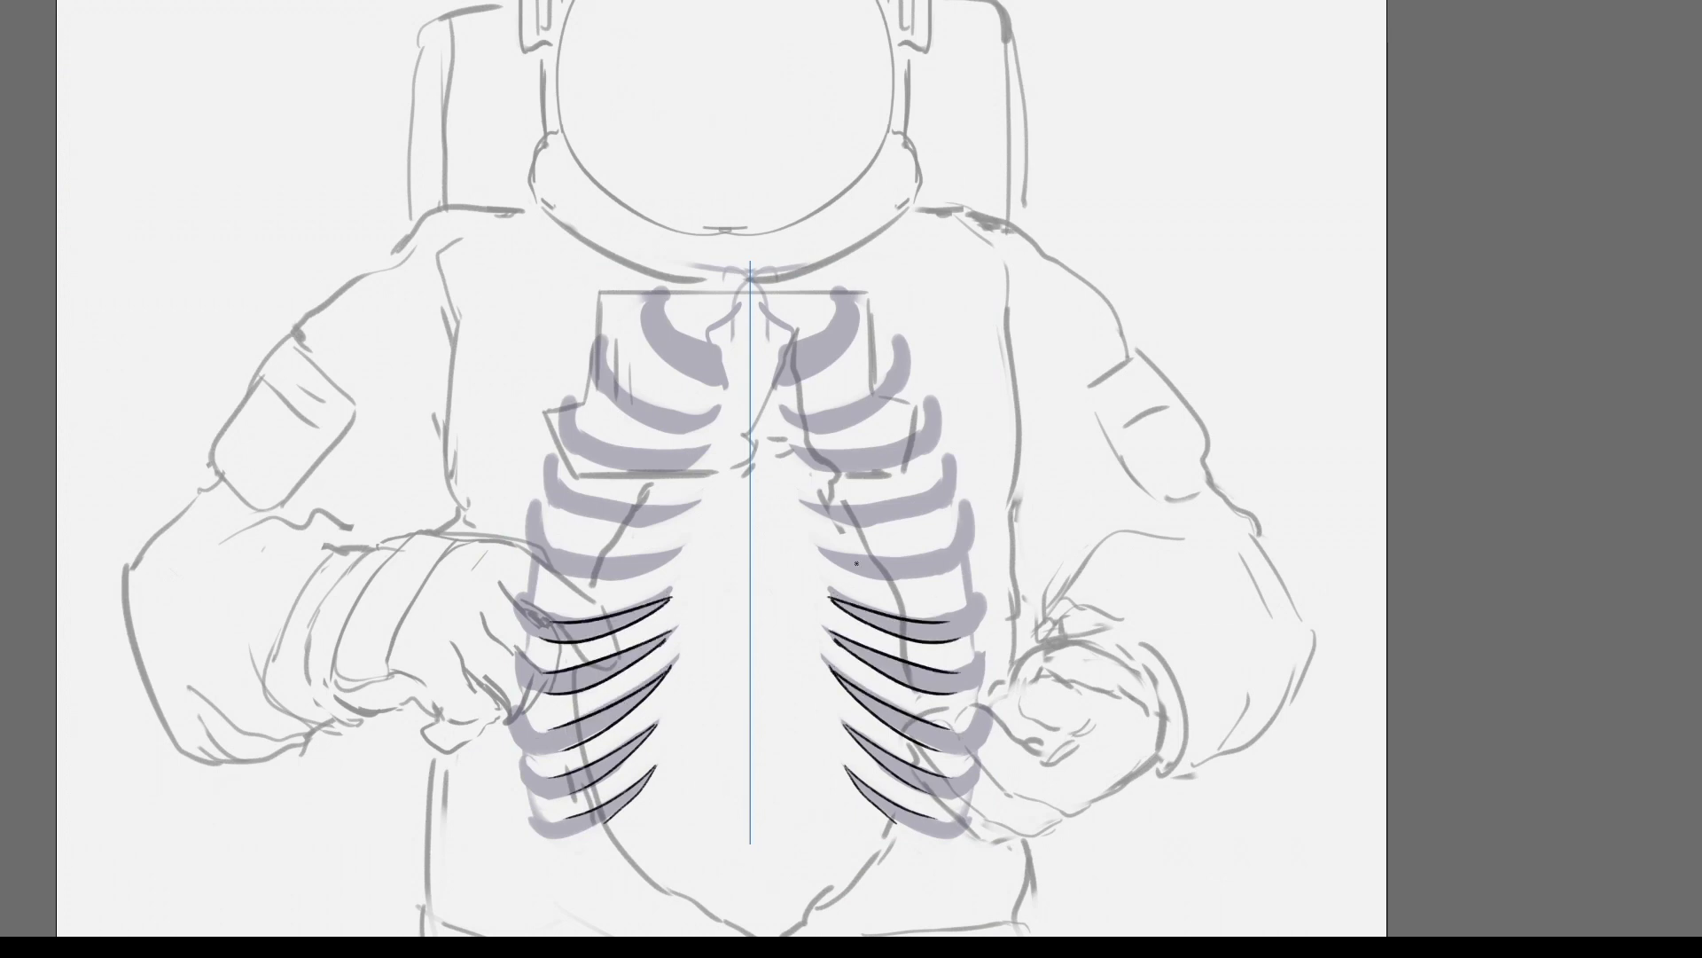
left_click_drag(957, 569, 973, 543)
left_click_drag(782, 414, 906, 376)
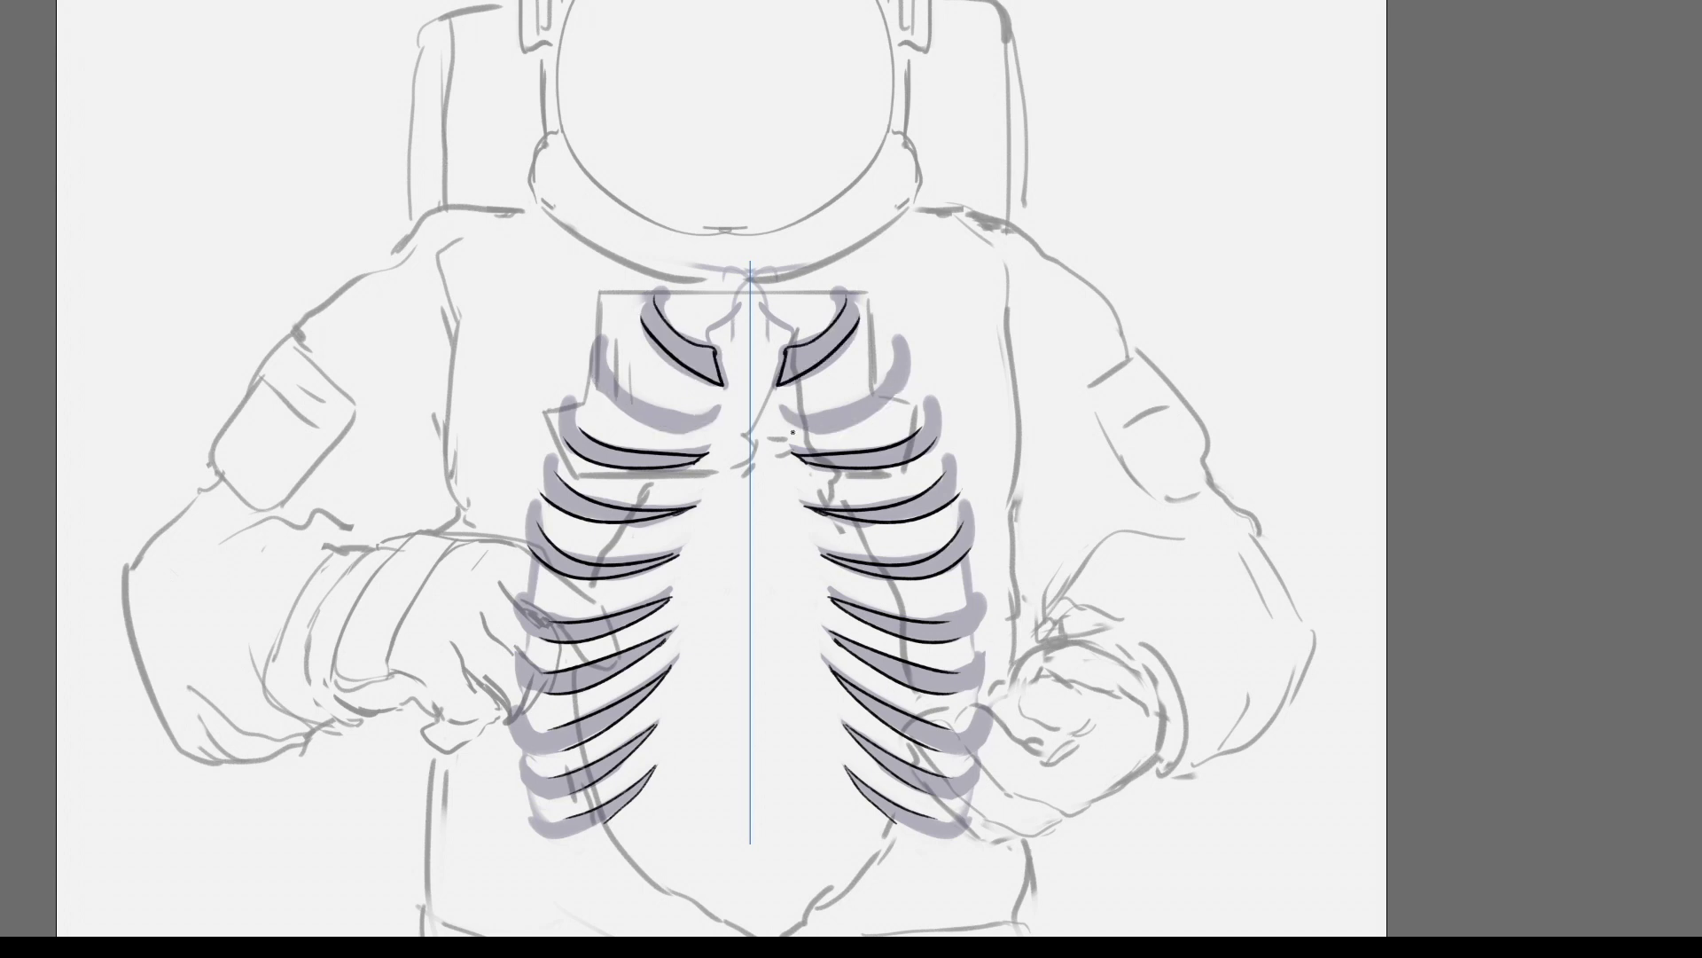
Step: Close off the inner ends of the inked middle ribs with rounded tips
key("Tab")
key("Tab")
key("ctrl+plus")
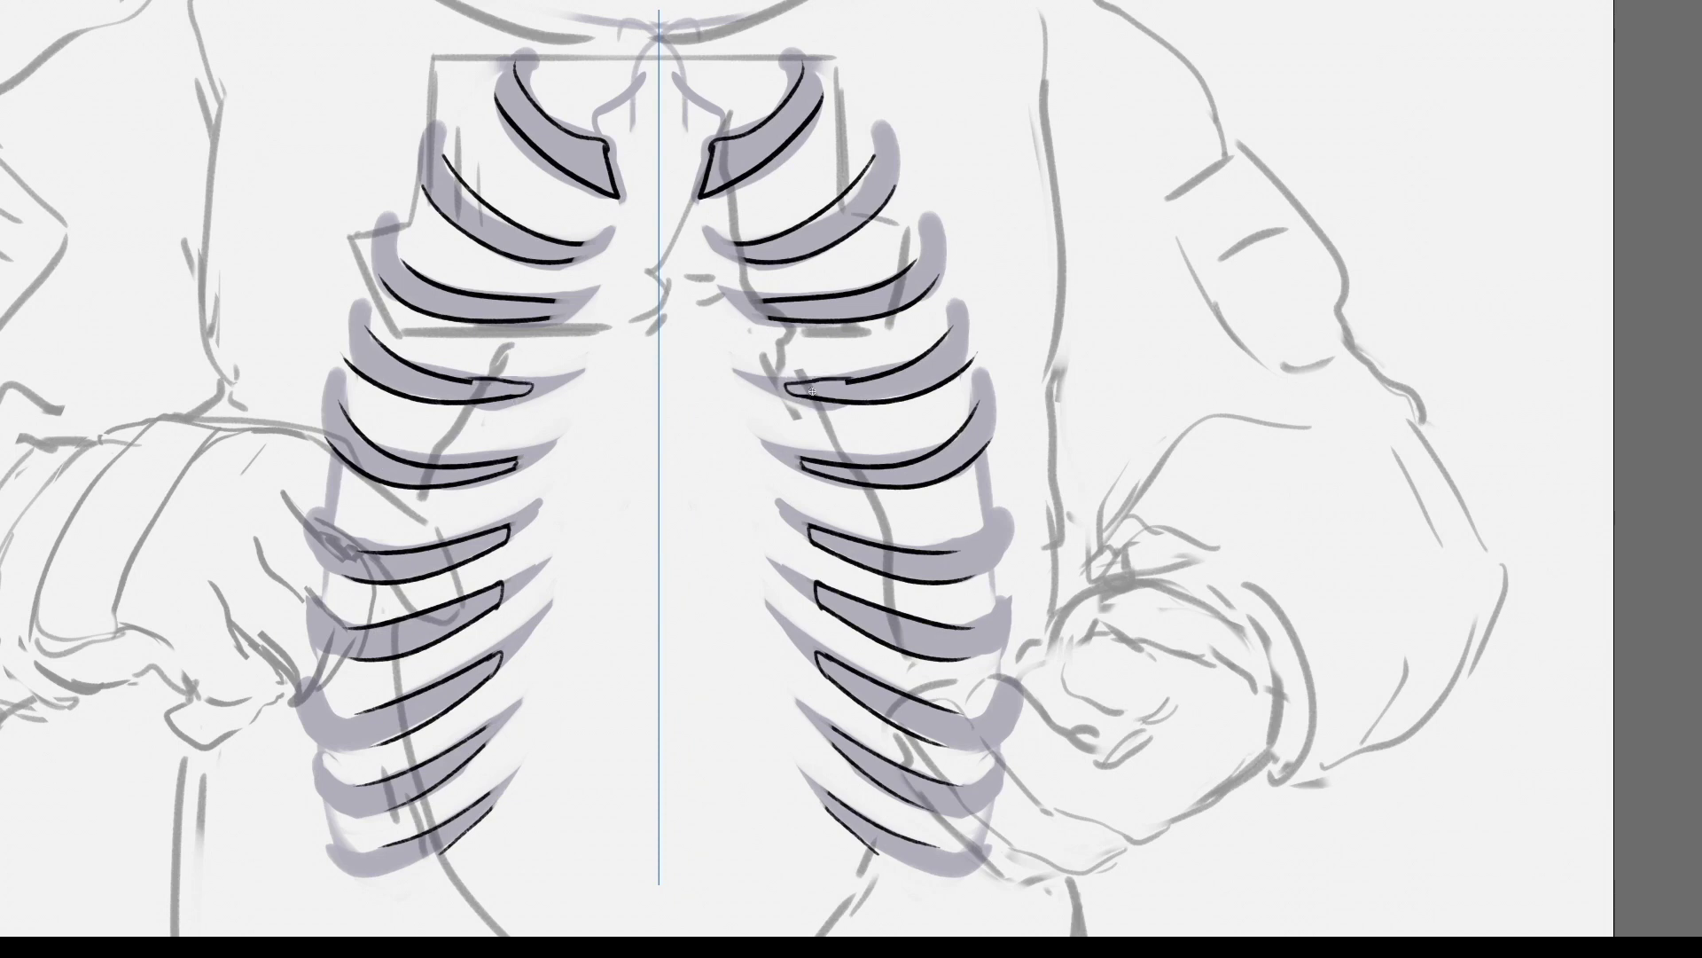
left_click_drag(785, 388, 851, 381)
left_click_drag(796, 461, 900, 454)
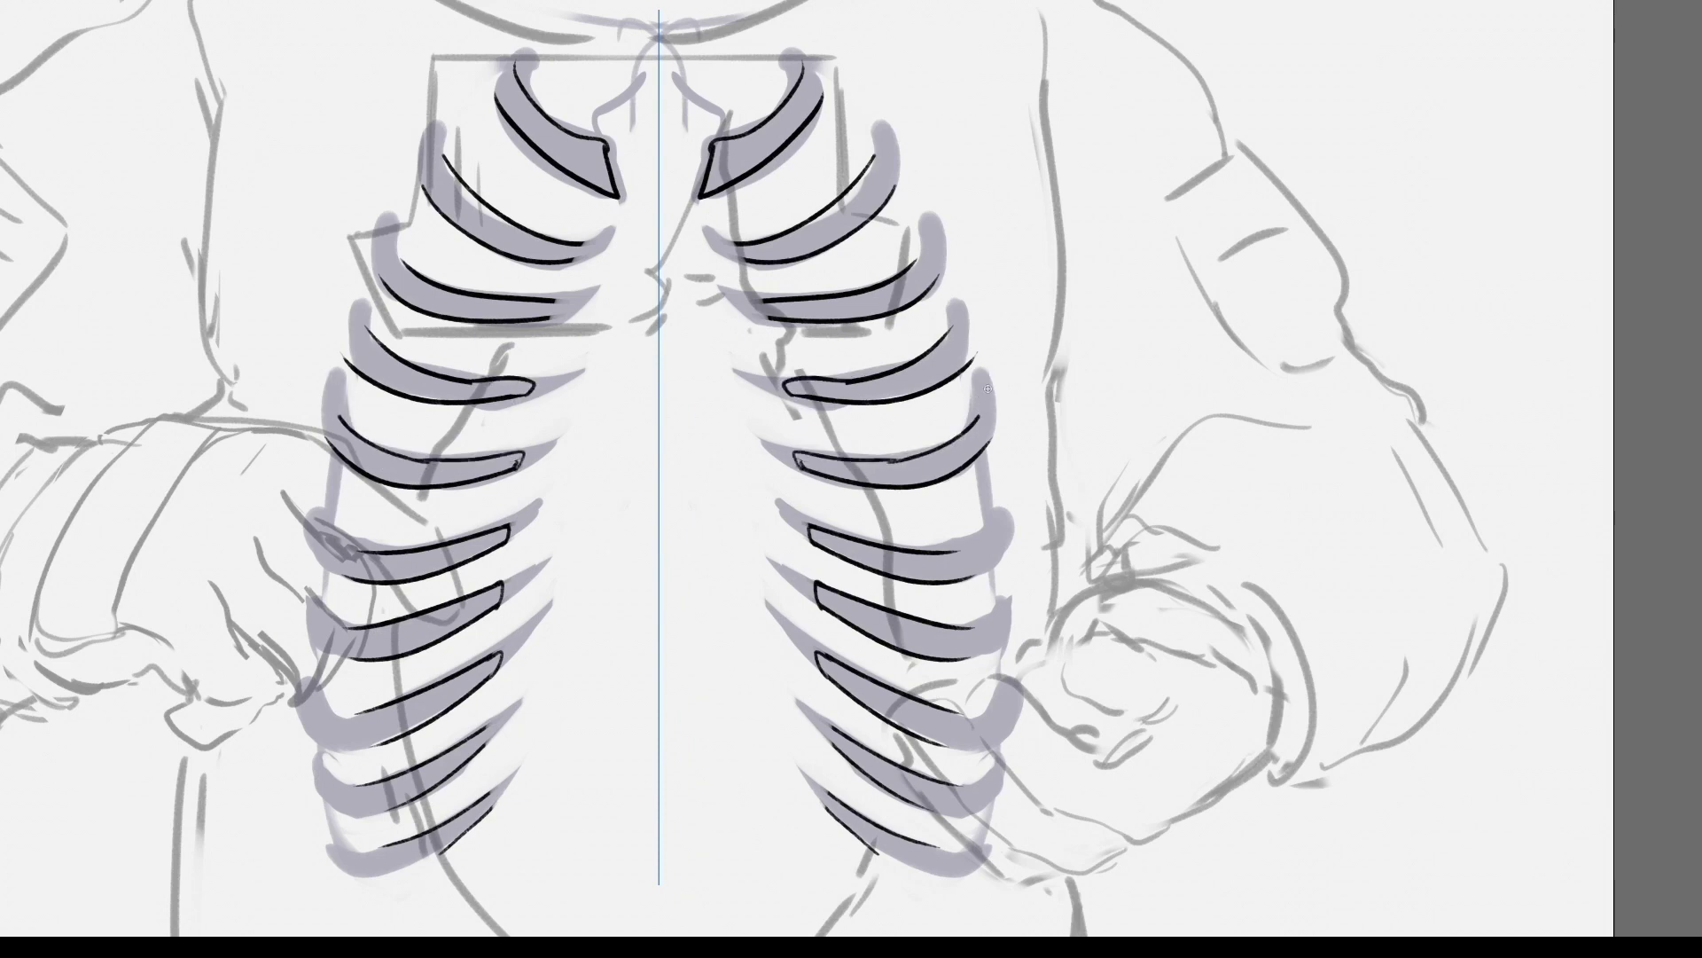
Step: Hide the faded rib sketch and nudge the inked ribs slightly left within the torso
key("ctrl+0")
key("Tab")
left_click(1456, 399)
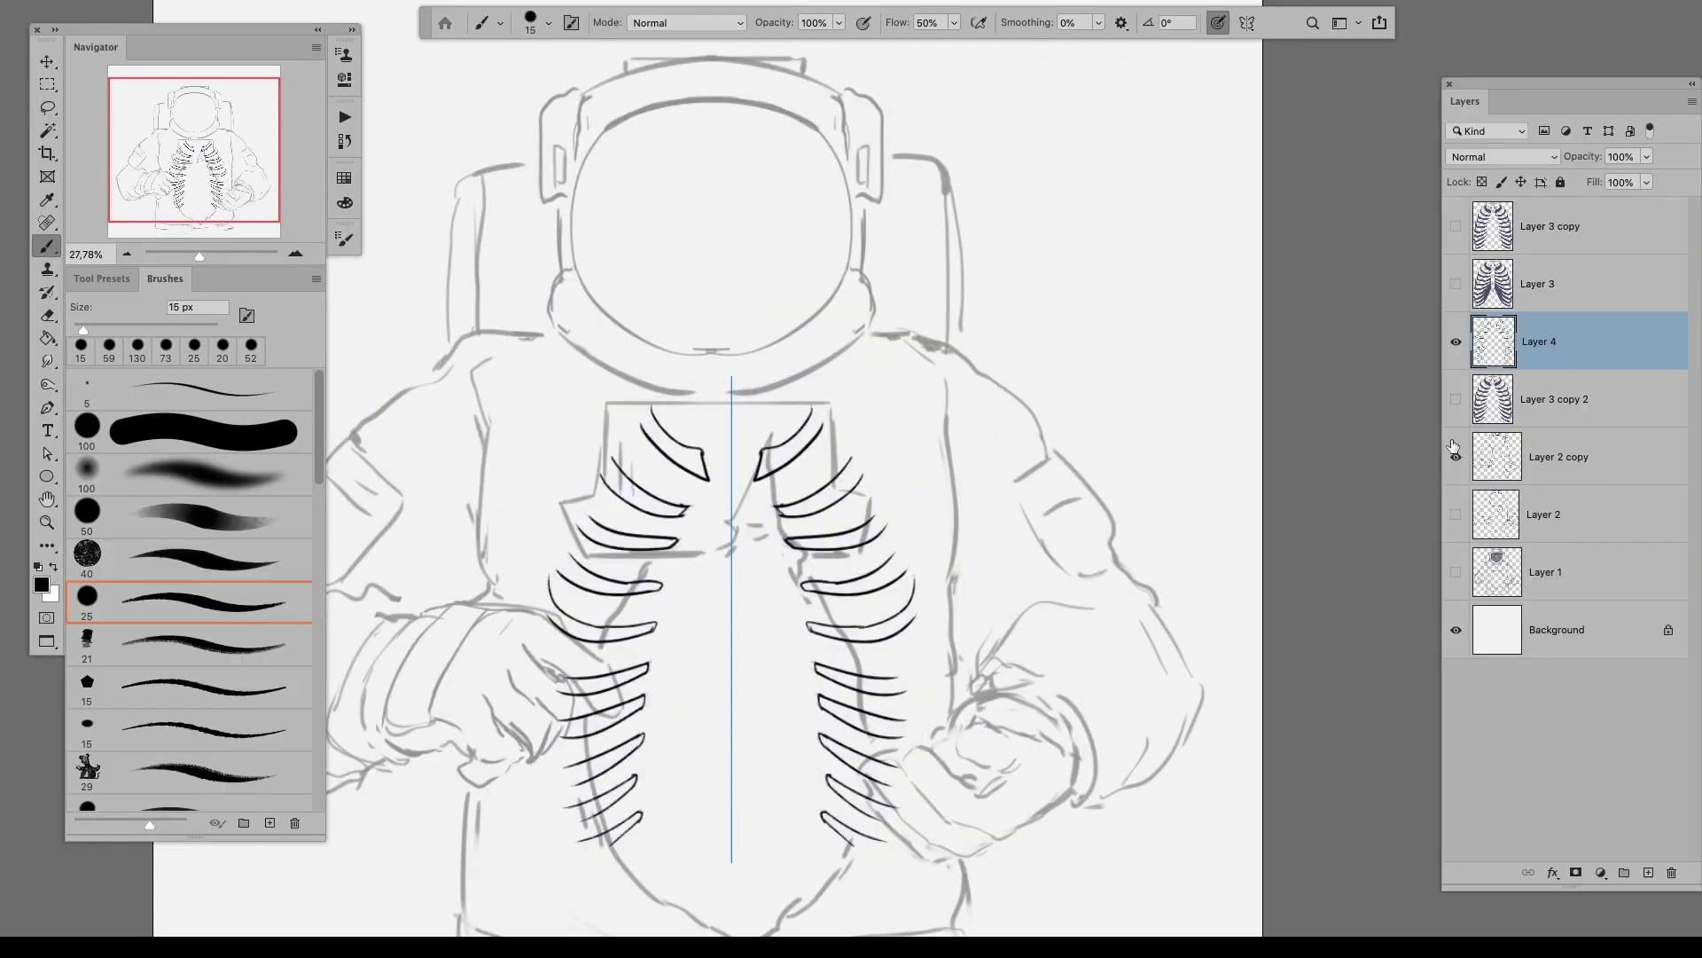
left_click(1456, 456)
key("ctrl+z")
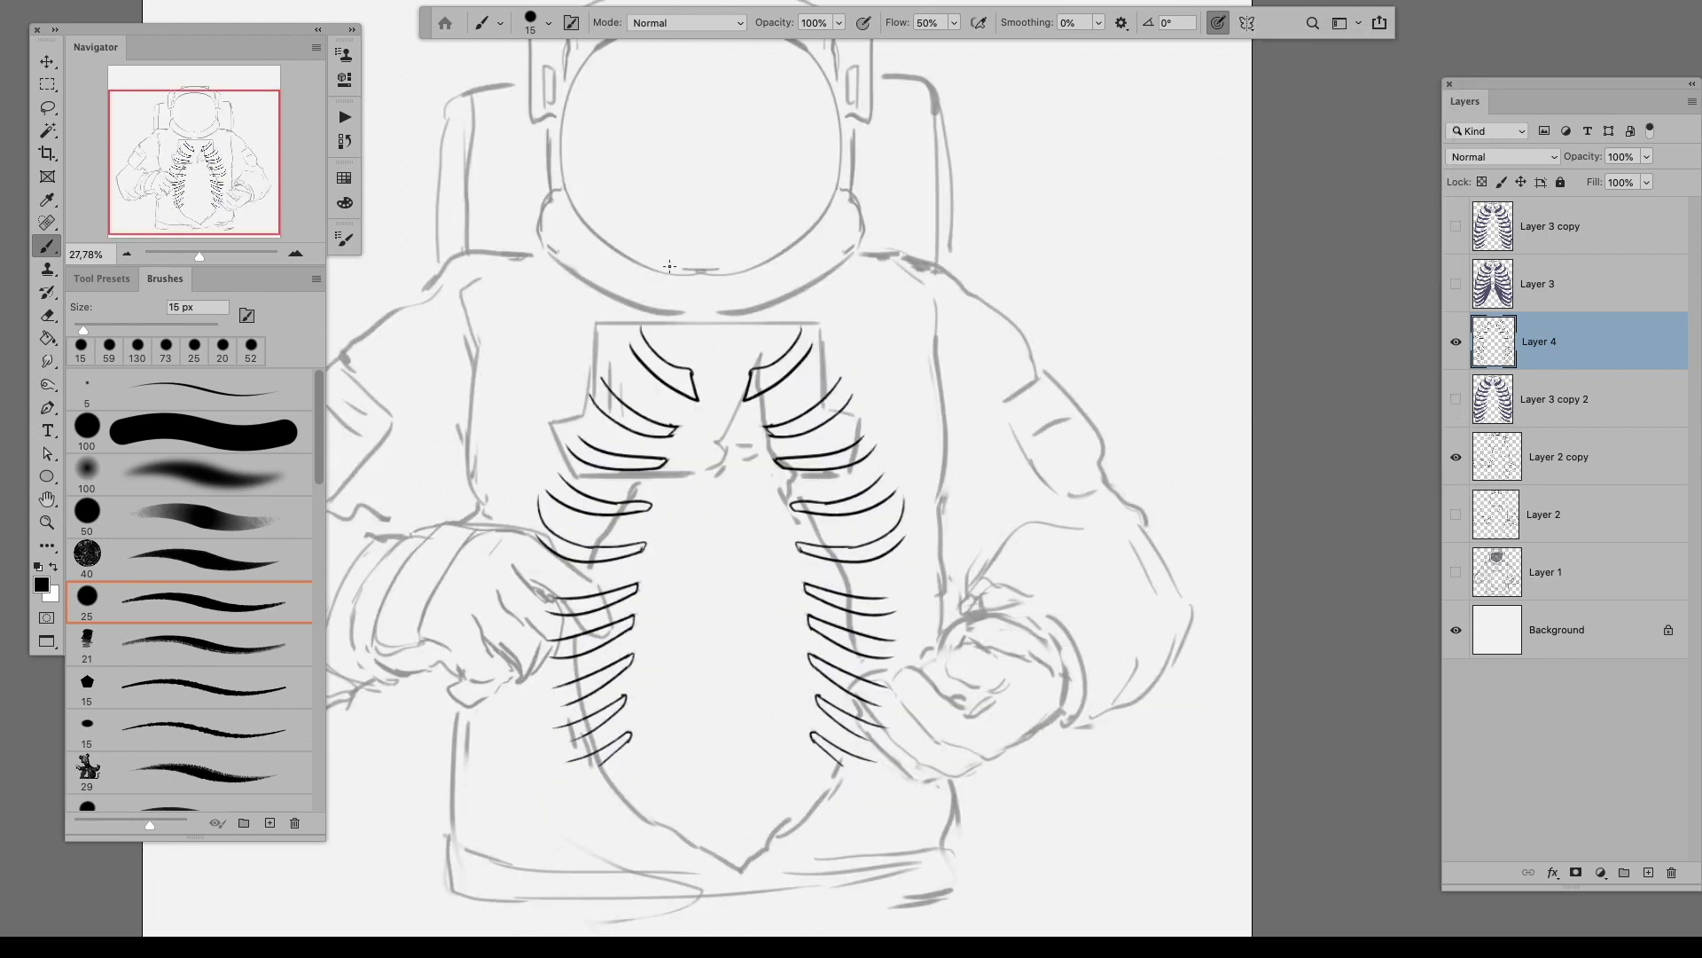
key("v")
key("shift+Left")
key("shift+Left")
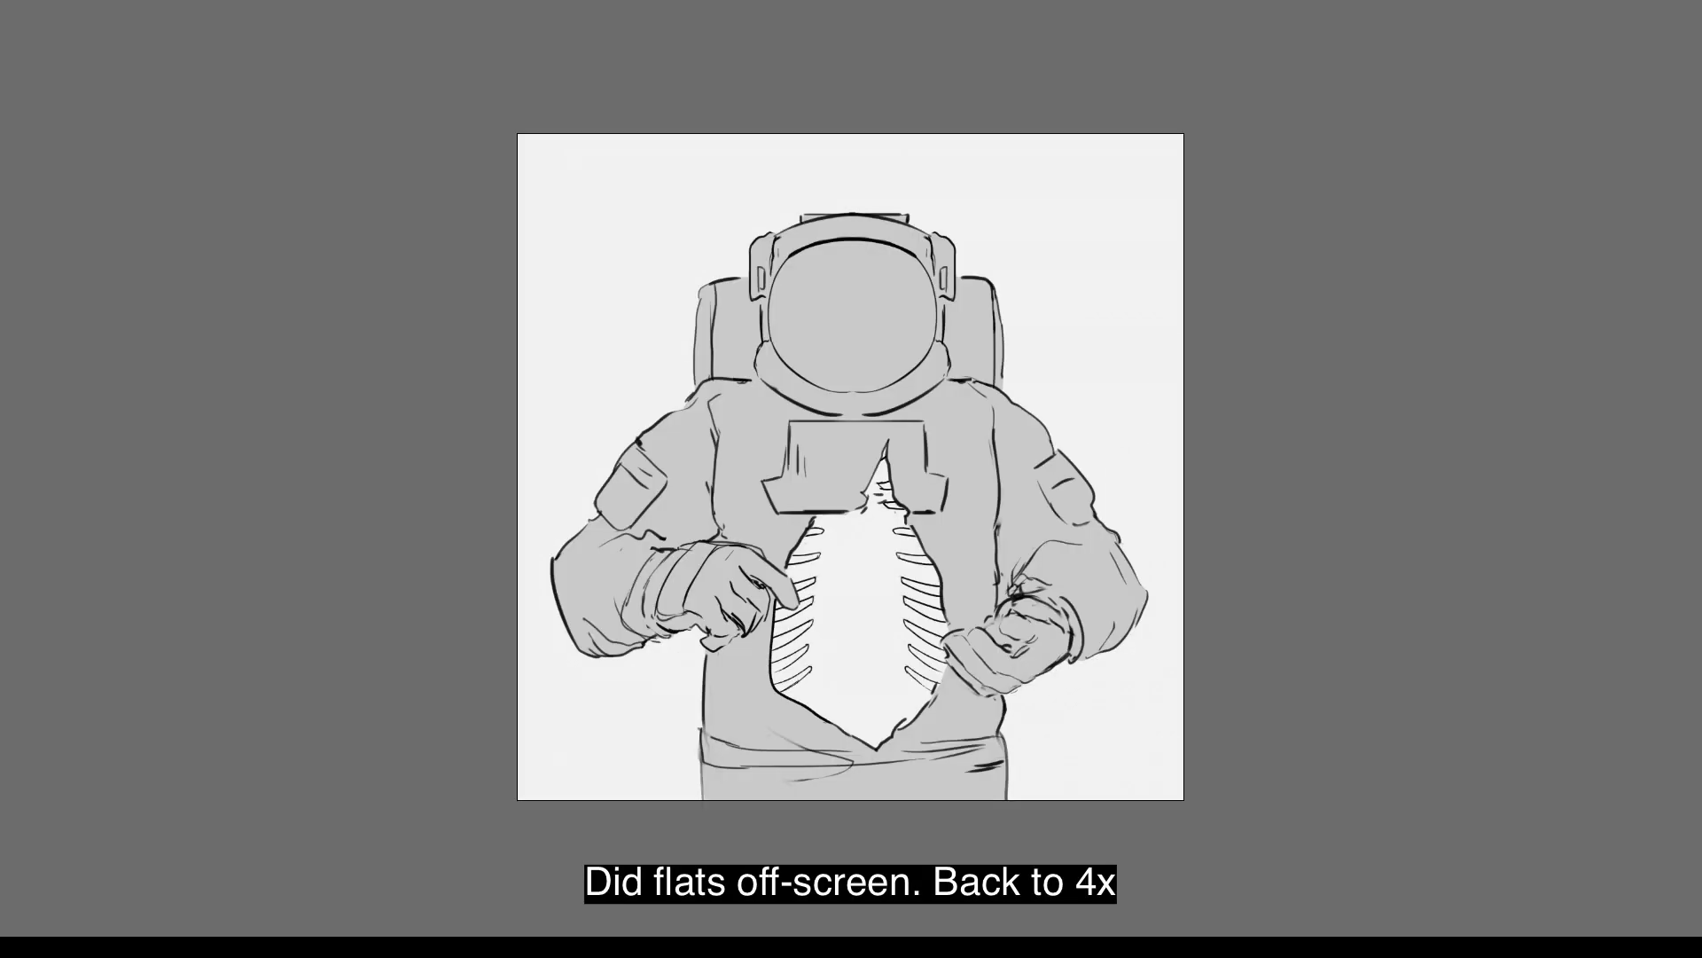
key("Tab")
left_click(295, 257)
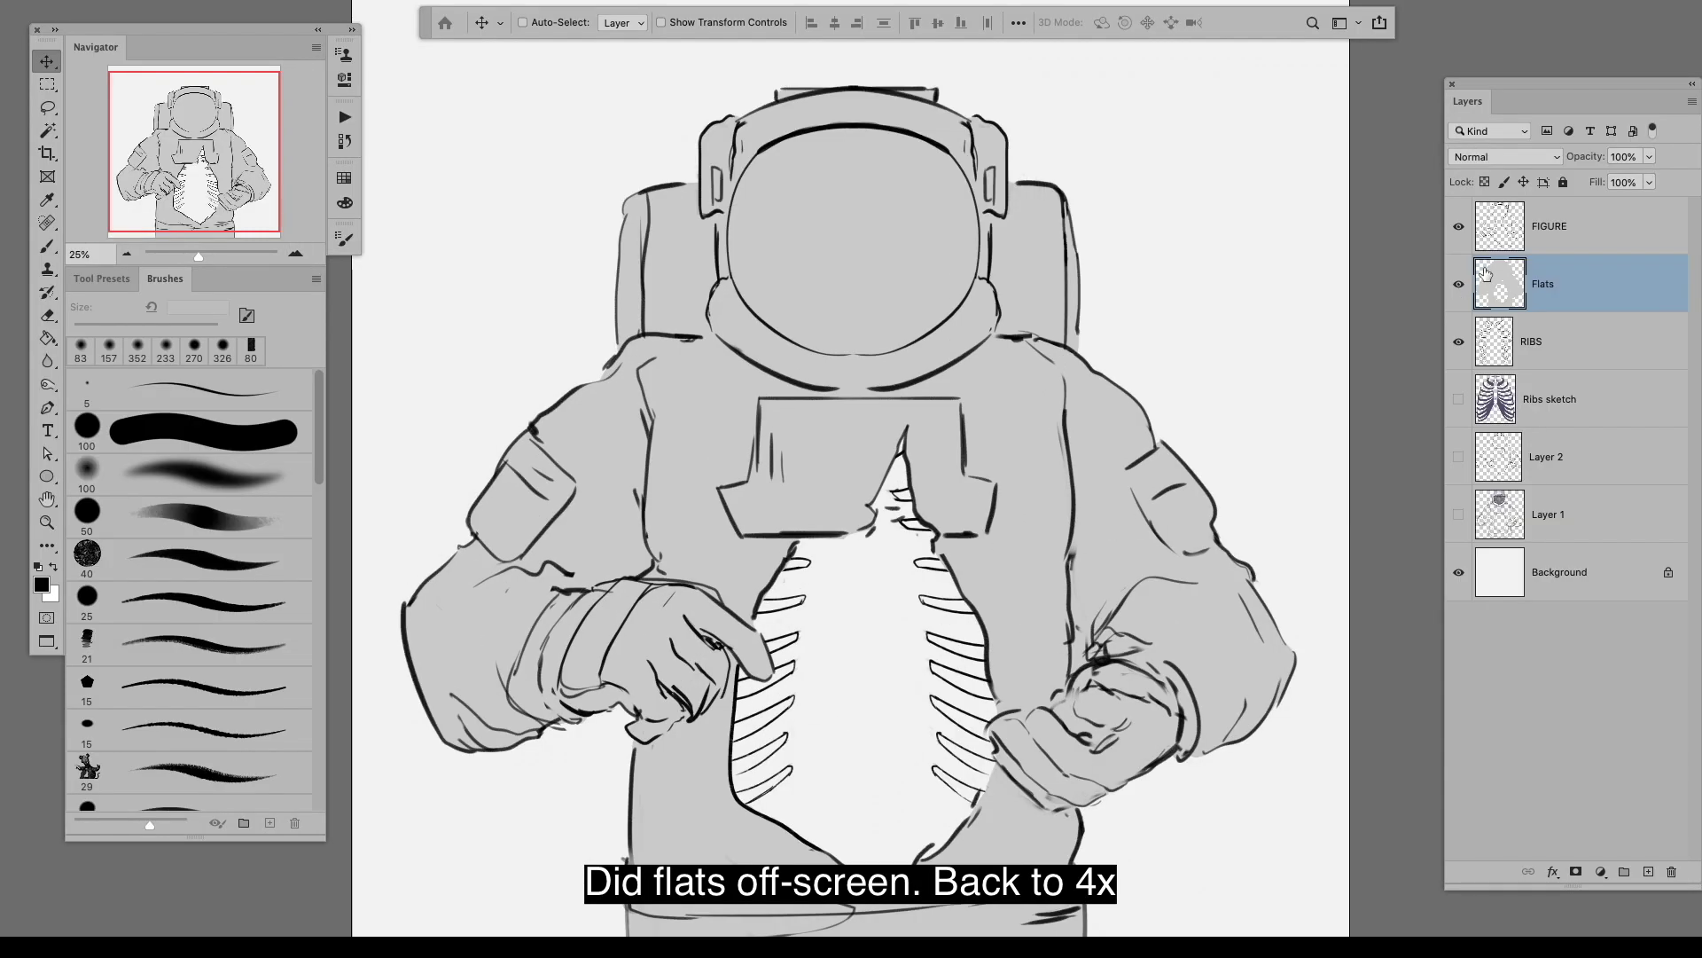
key("4")
left_click(1547, 226)
left_click(1547, 286, "shift")
key("0")
Step: Add a pale pink Solid Color fill layer above FIGURE in Normal mode at 50% opacity
left_click(1601, 872)
left_click(1578, 568)
left_click(884, 471)
left_click(1141, 415)
left_click(1505, 157)
left_click(1489, 391)
left_click(1505, 157)
left_click(1490, 30)
key("5")
double_click(1500, 226)
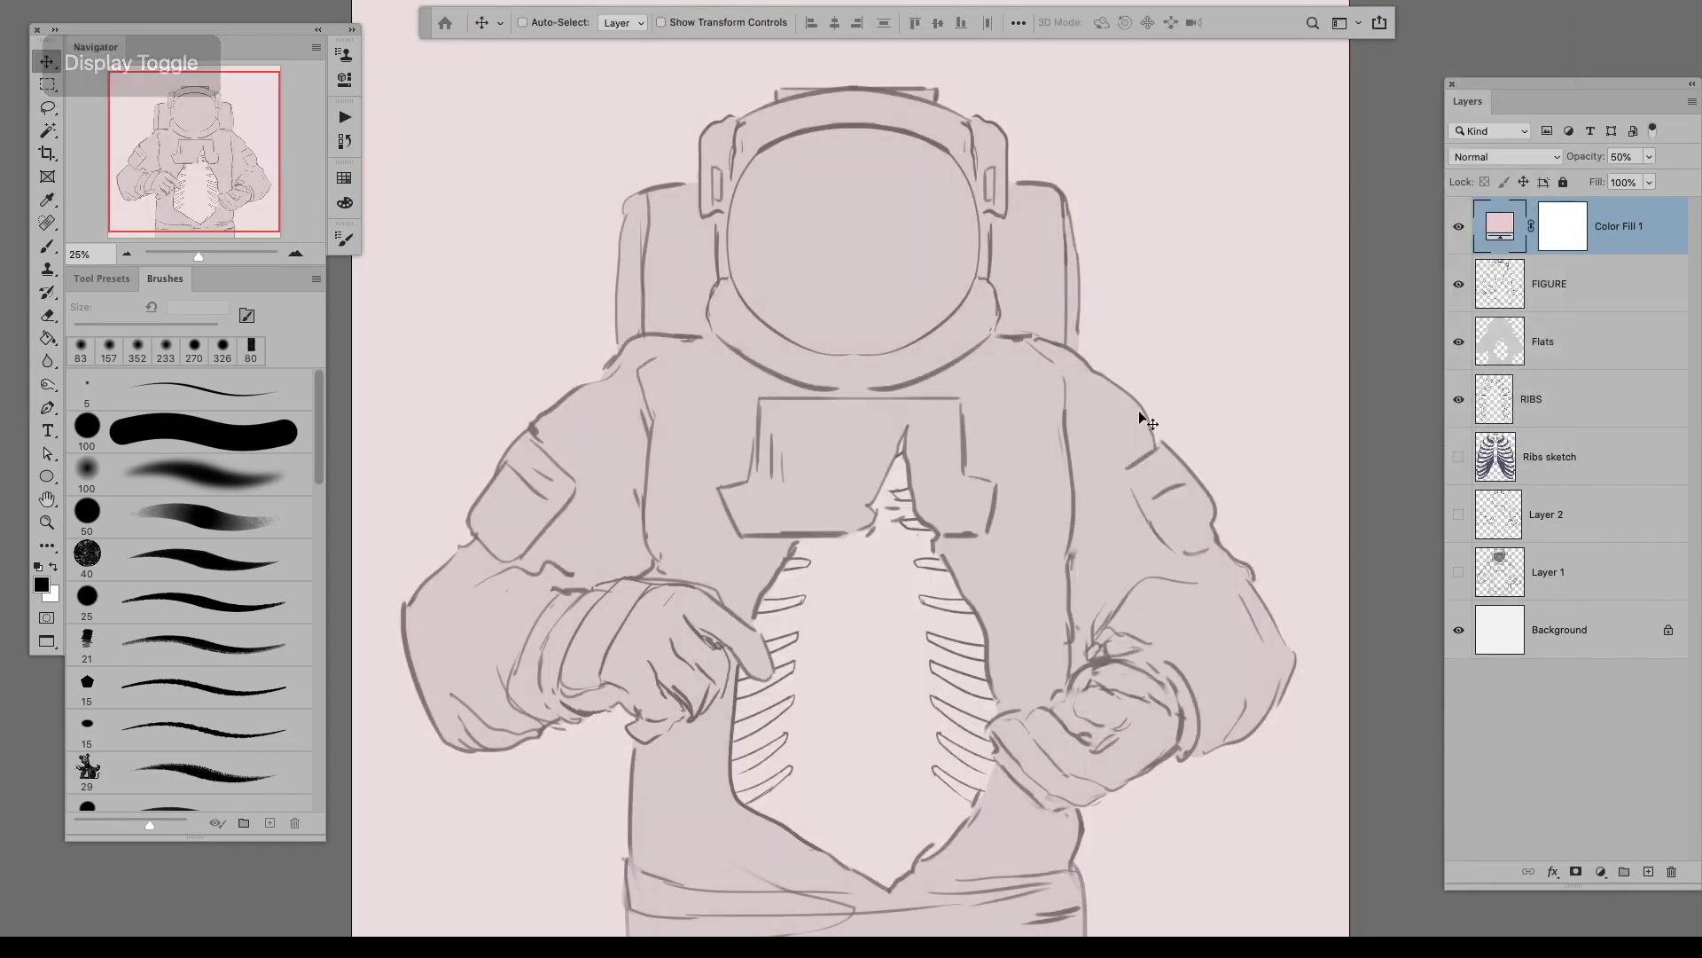
Step: Sketch a cluster of narrow leaves sprouting from the torso opening above the pointing glove
left_click_drag(610, 614, 651, 660)
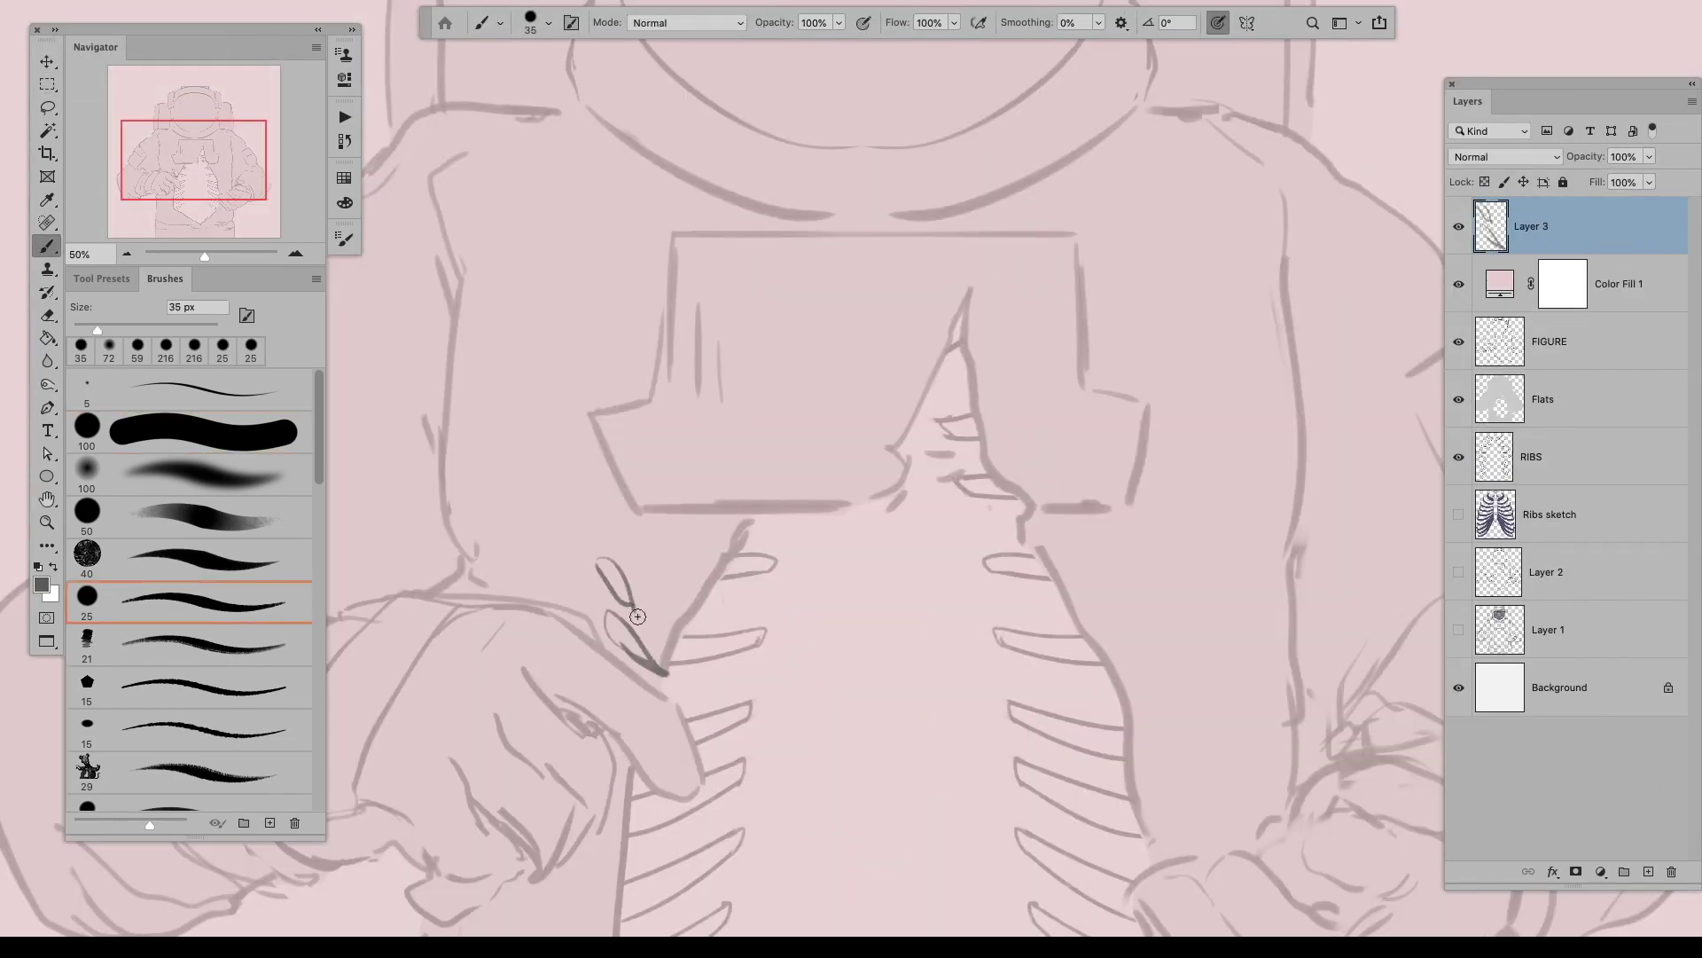
key("ctrl+z")
left_click_drag(609, 603, 601, 556)
mouse_move(601, 556)
left_mouse_down()
mouse_move(626, 608)
mouse_move(607, 602)
mouse_move(661, 611)
left_mouse_up()
left_click_drag(648, 585, 592, 516)
left_click_drag(647, 631, 671, 509)
mouse_move(661, 483)
left_mouse_down()
mouse_move(705, 601)
mouse_move(743, 550)
left_mouse_up()
key("ctrl+z")
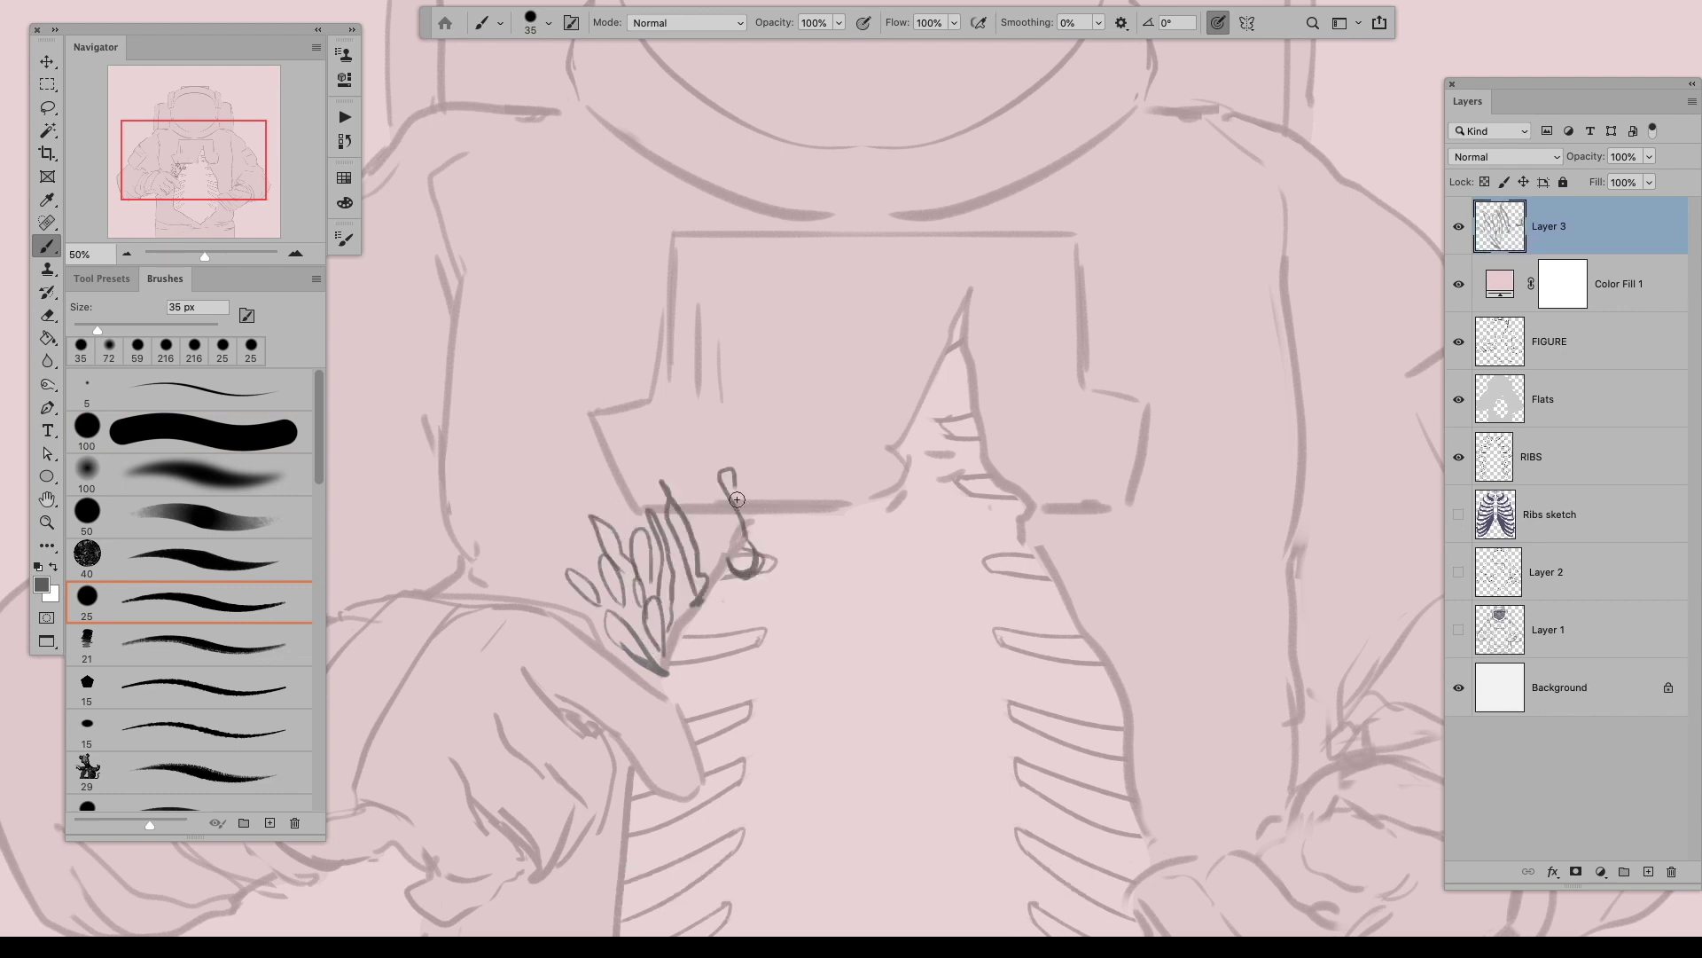
Step: Sketch a long-stemmed bud rising across the chest panel and start marks on the opposite edge of the opening
left_click_drag(822, 336, 812, 365)
scroll(729, 522, "down", 3)
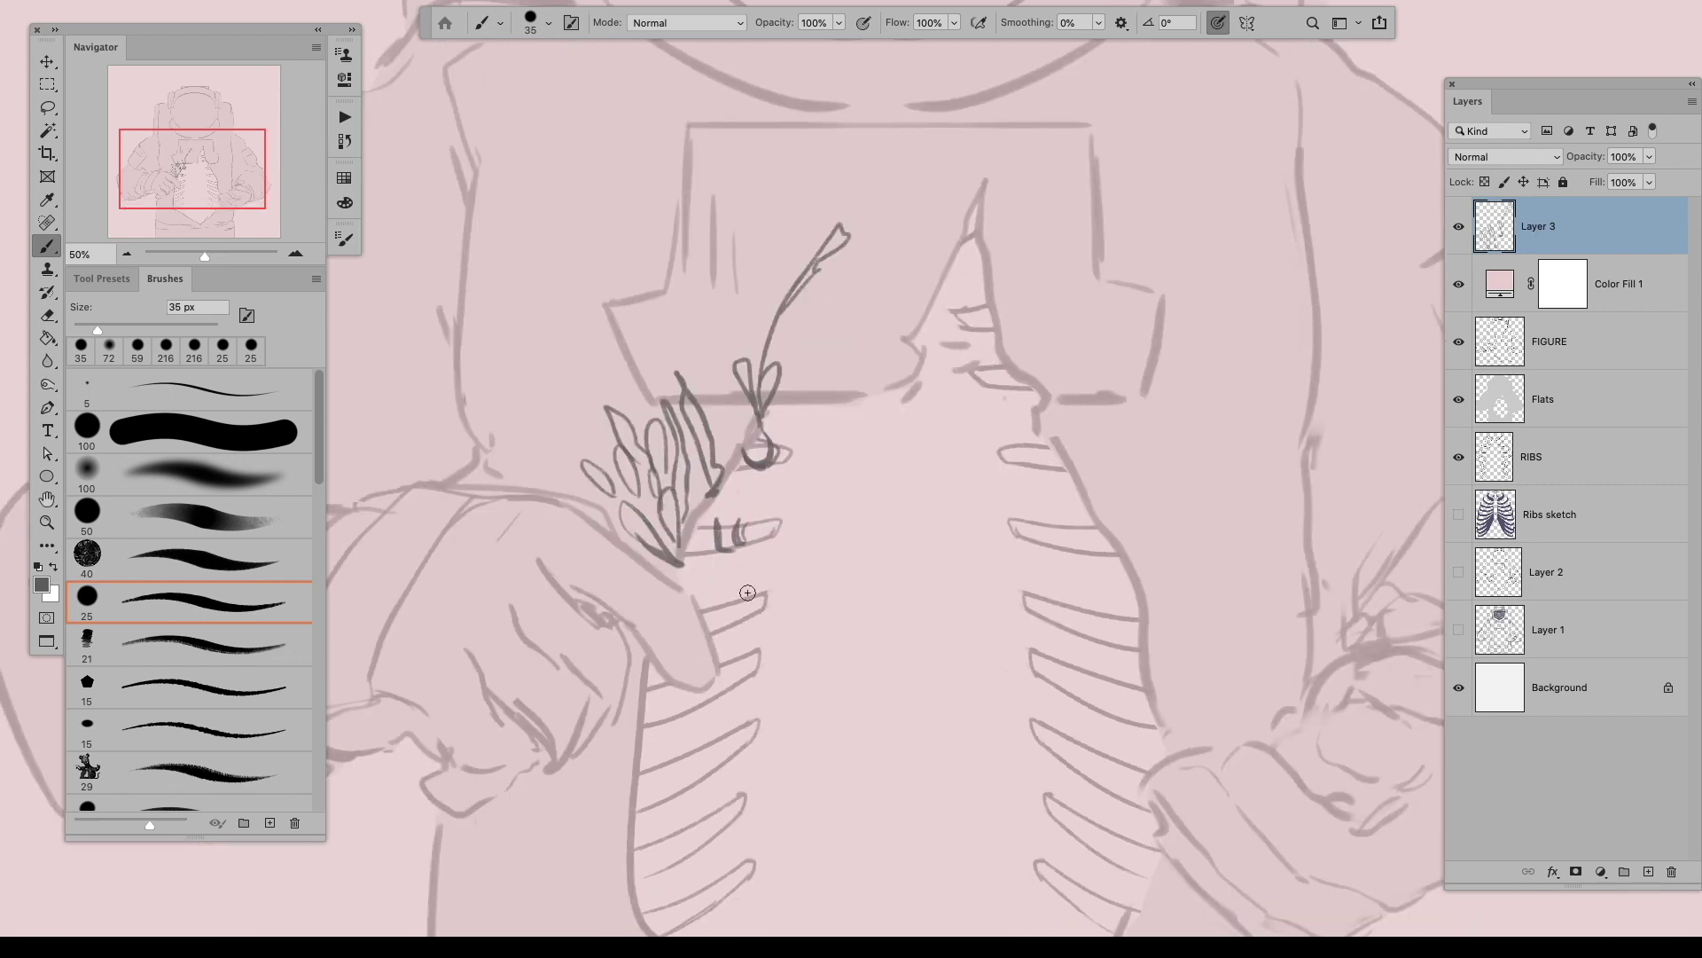
mouse_move(1101, 482)
left_mouse_down()
mouse_move(1097, 524)
mouse_move(1153, 485)
left_mouse_up()
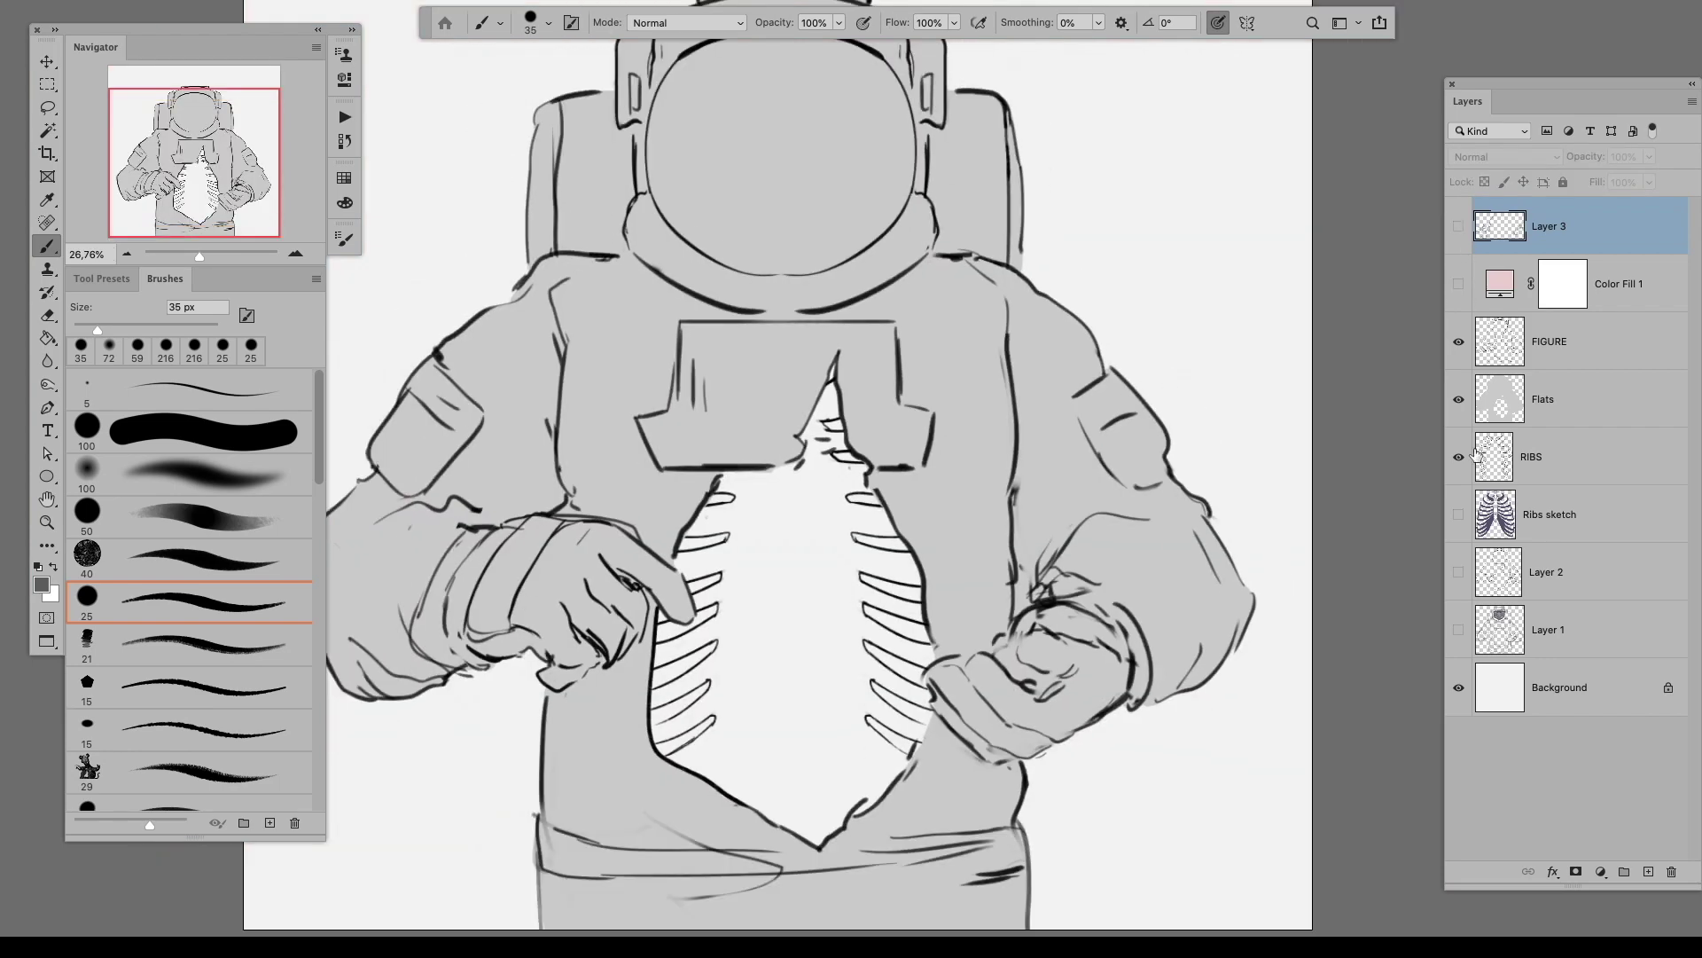
Step: Fill the Background layer with dark purple at H 311, S 45, B 33
left_click(345, 203)
left_click(467, 363)
key("alt+BackSpace")
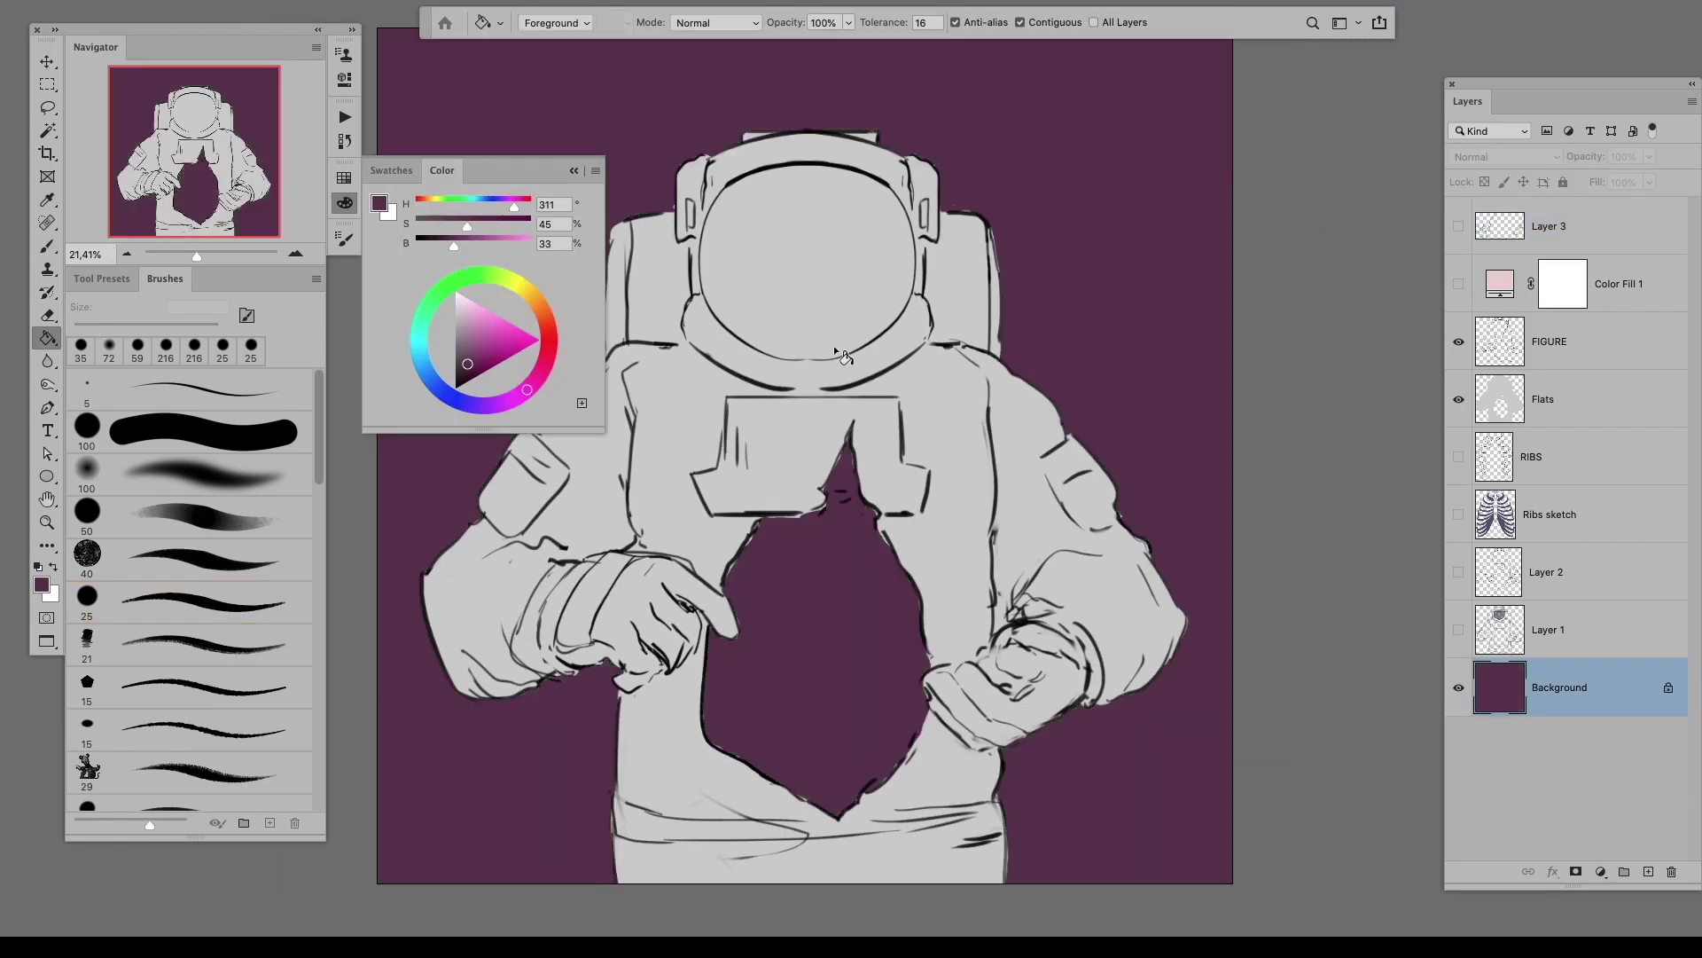
left_click(204, 475)
right_click(656, 656)
double_click(687, 874)
key("d")
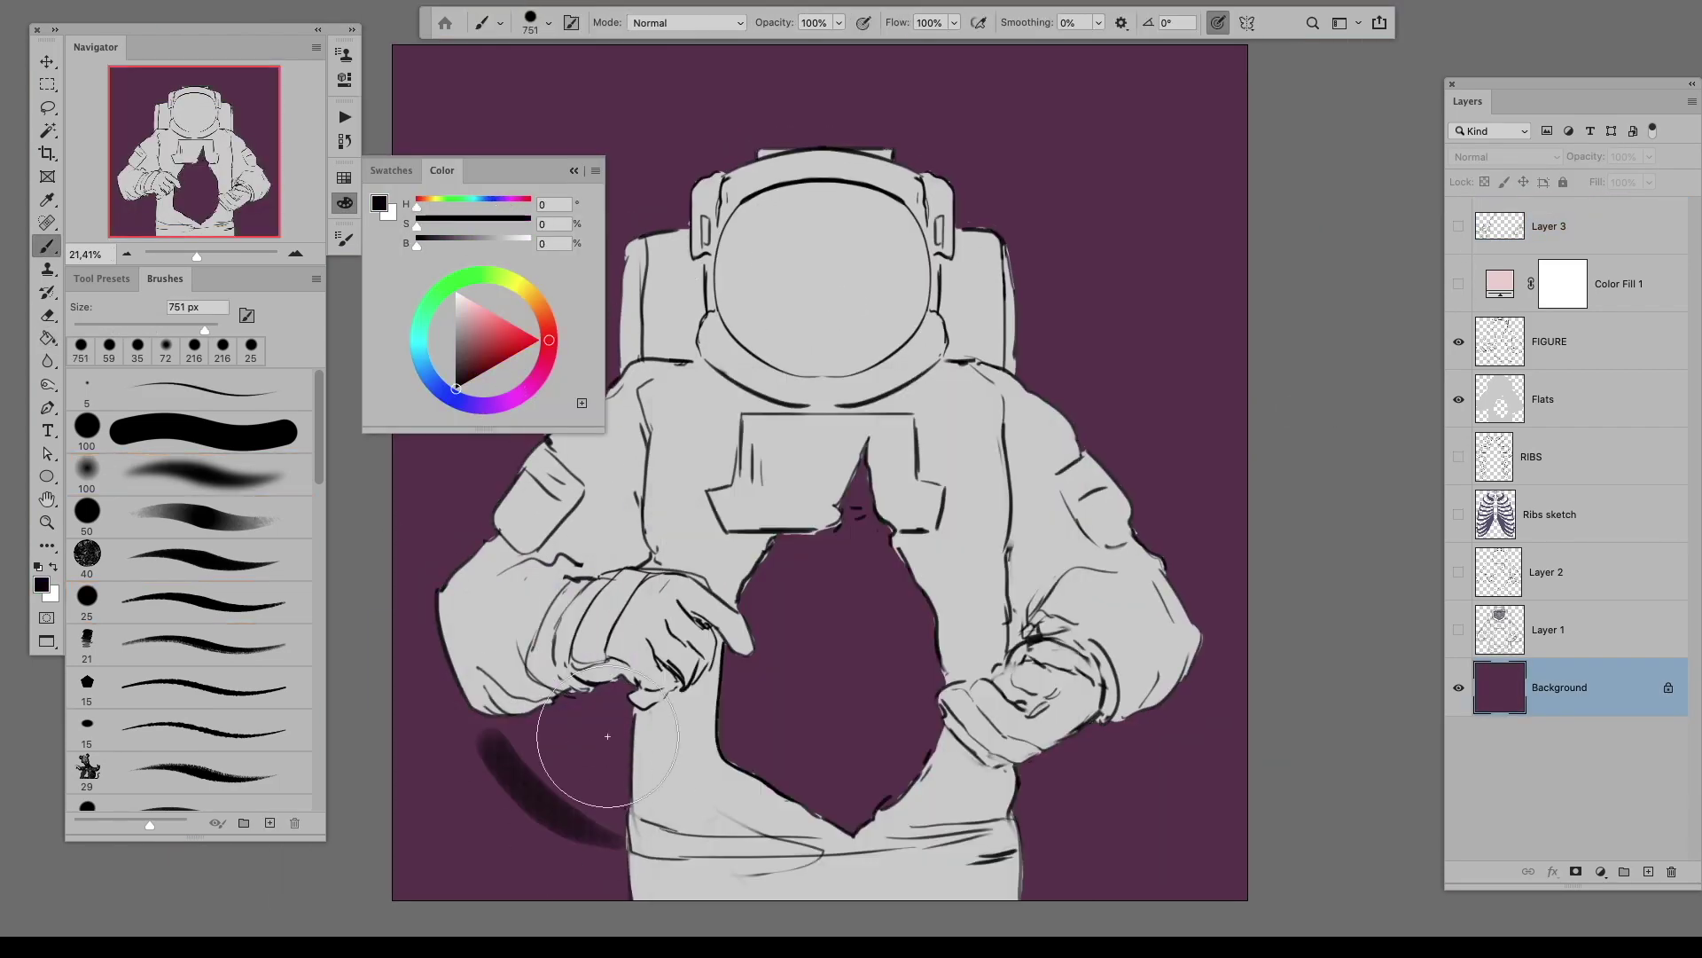
right_click(515, 656)
key("Escape")
Step: Paint soft dark navy shading over the purple Background around the astronaut and inside the torso opening with a large soft brush
left_click(204, 475)
left_click(465, 404)
left_click(468, 372)
mouse_move(851, 532)
left_mouse_down()
mouse_move(1208, 343)
mouse_move(1144, 159)
left_mouse_up()
key("Tab")
mouse_move(1167, 704)
left_mouse_down()
mouse_move(437, 343)
mouse_move(901, 18)
mouse_move(449, 493)
mouse_move(1283, 156)
left_mouse_up()
left_click_drag(551, 323, 407, 202)
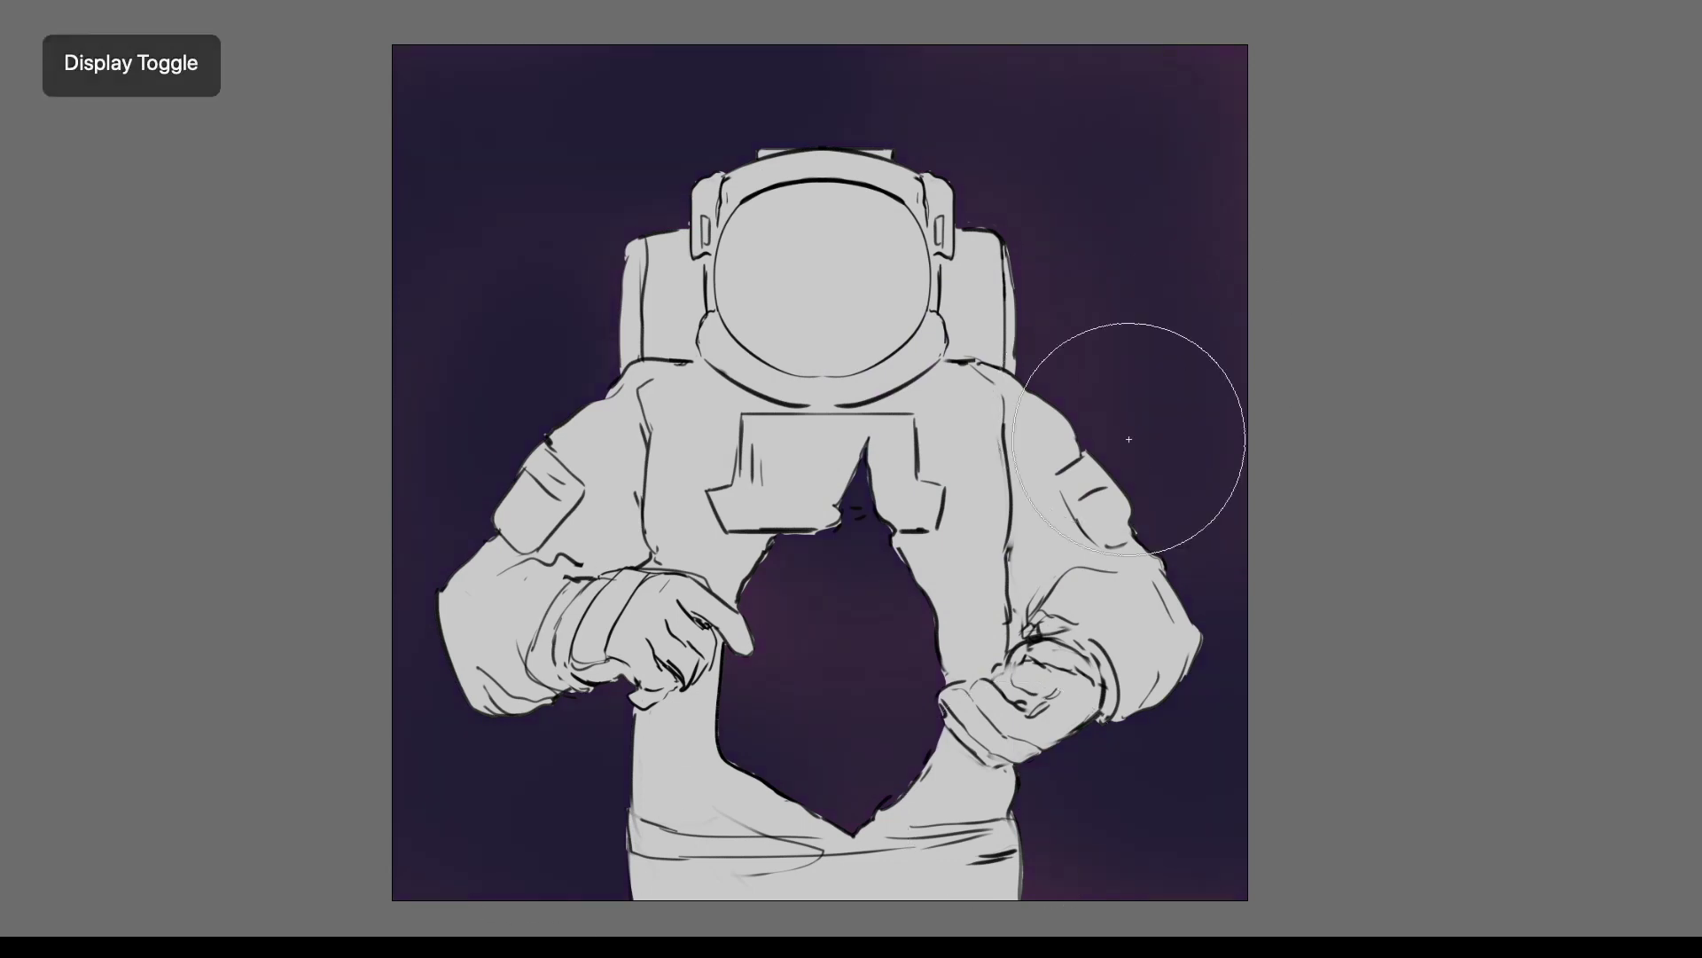
key("Tab")
Step: Fill the torso opening with solid red, H 0, S 45, B 60, on a new HOLE layer beneath RIBS, and show the RIBS layer
left_click(1596, 456)
left_click(1596, 514)
left_click(1648, 872)
right_click(709, 372)
left_click(798, 537)
mouse_move(772, 540)
left_mouse_down()
mouse_move(789, 780)
mouse_move(913, 462)
left_mouse_up()
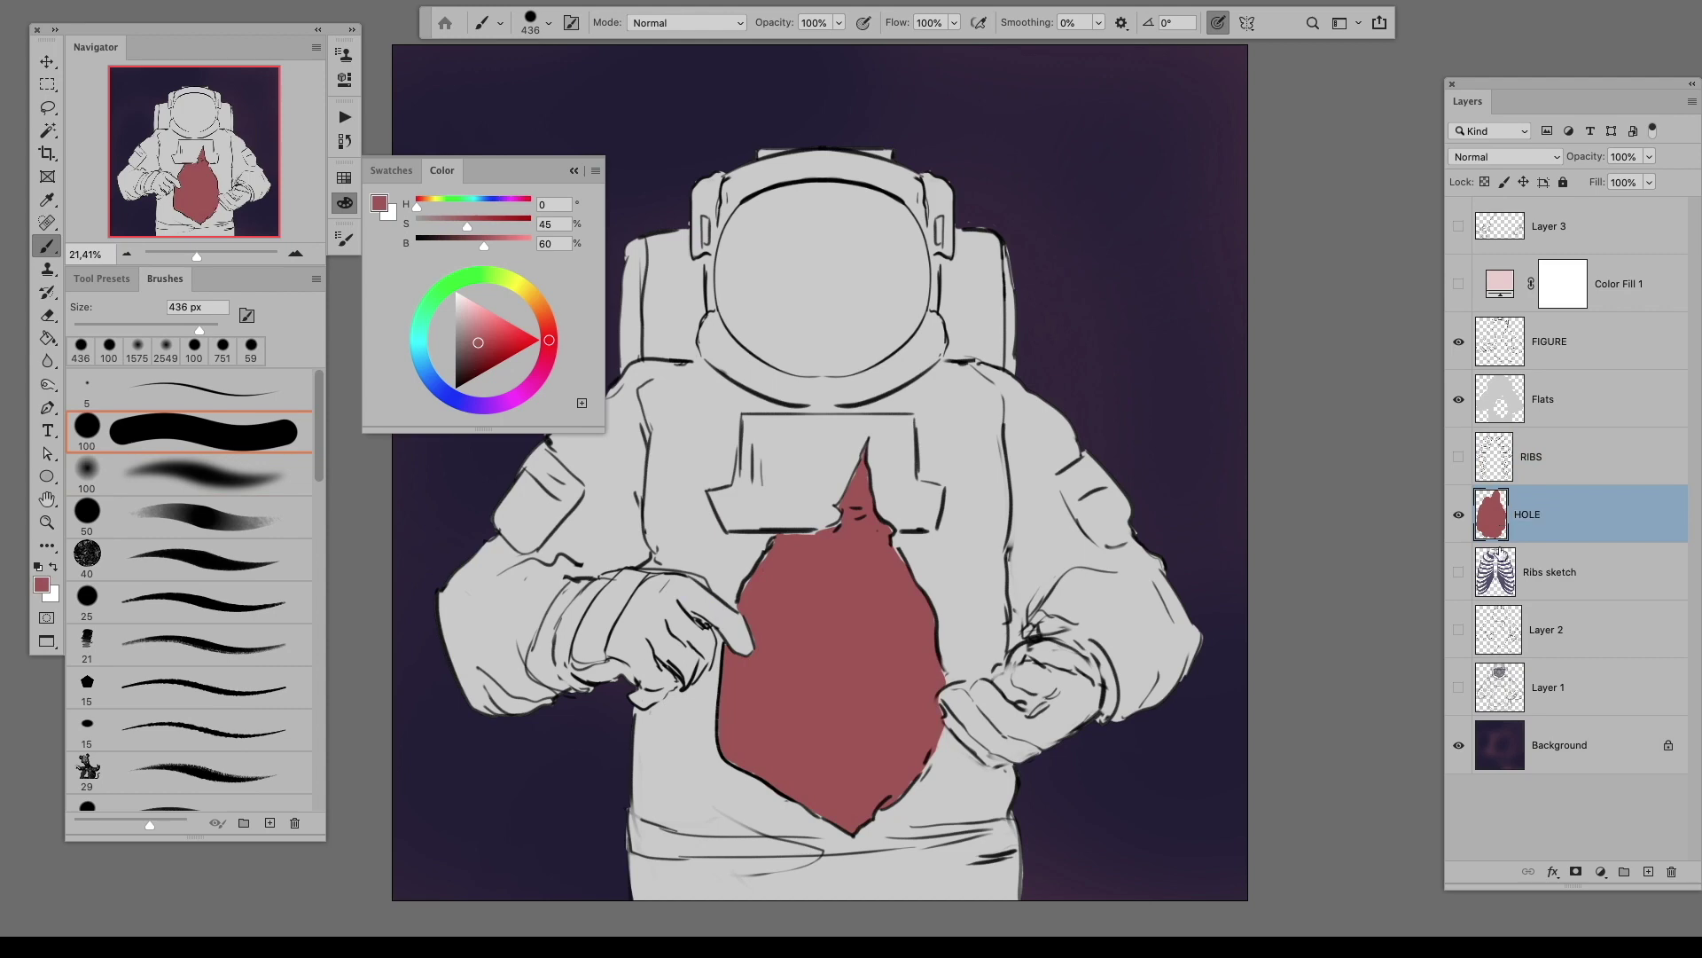
left_click(1459, 456)
scroll(780, 656, "up", 4)
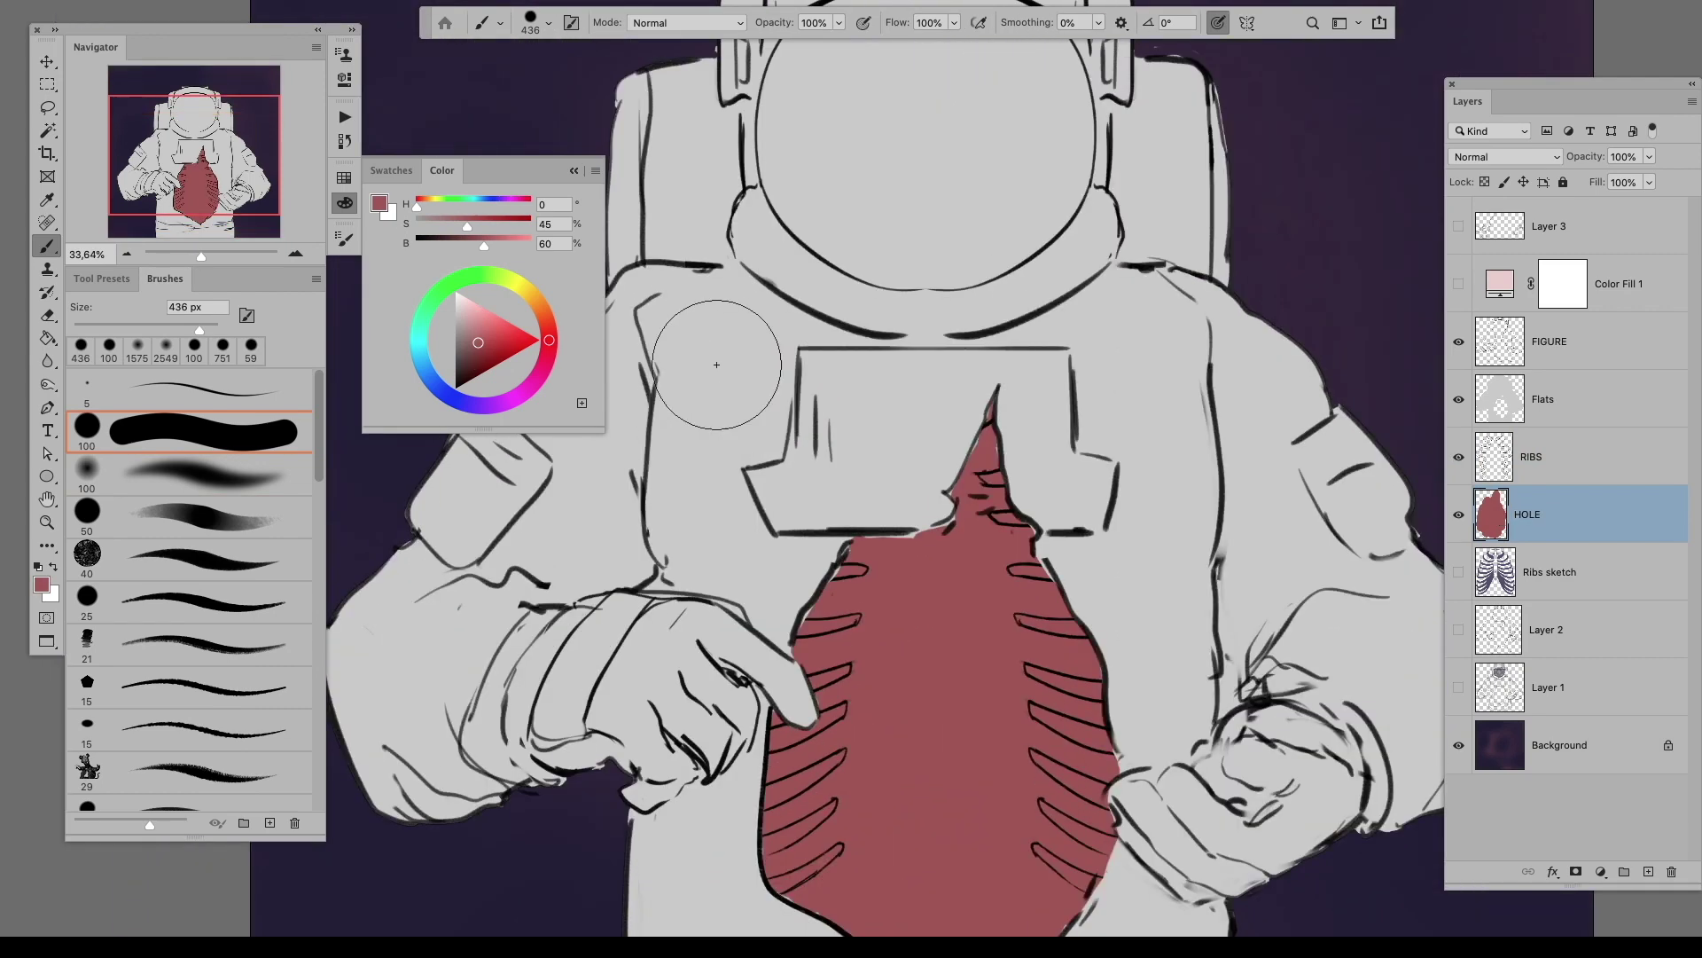
Step: Reduce the FIGURE layer's opacity to 70% and lock the transparent pixels of the Flats layer
key("v")
left_click(1543, 343)
left_click(1543, 399)
key("slash")
Step: Block in the helmet visor with dark blue-grey on the Flats layer using the size-50 textured brush
scroll(887, 532, "down", 3)
key("b")
left_click(87, 515)
left_click(345, 239)
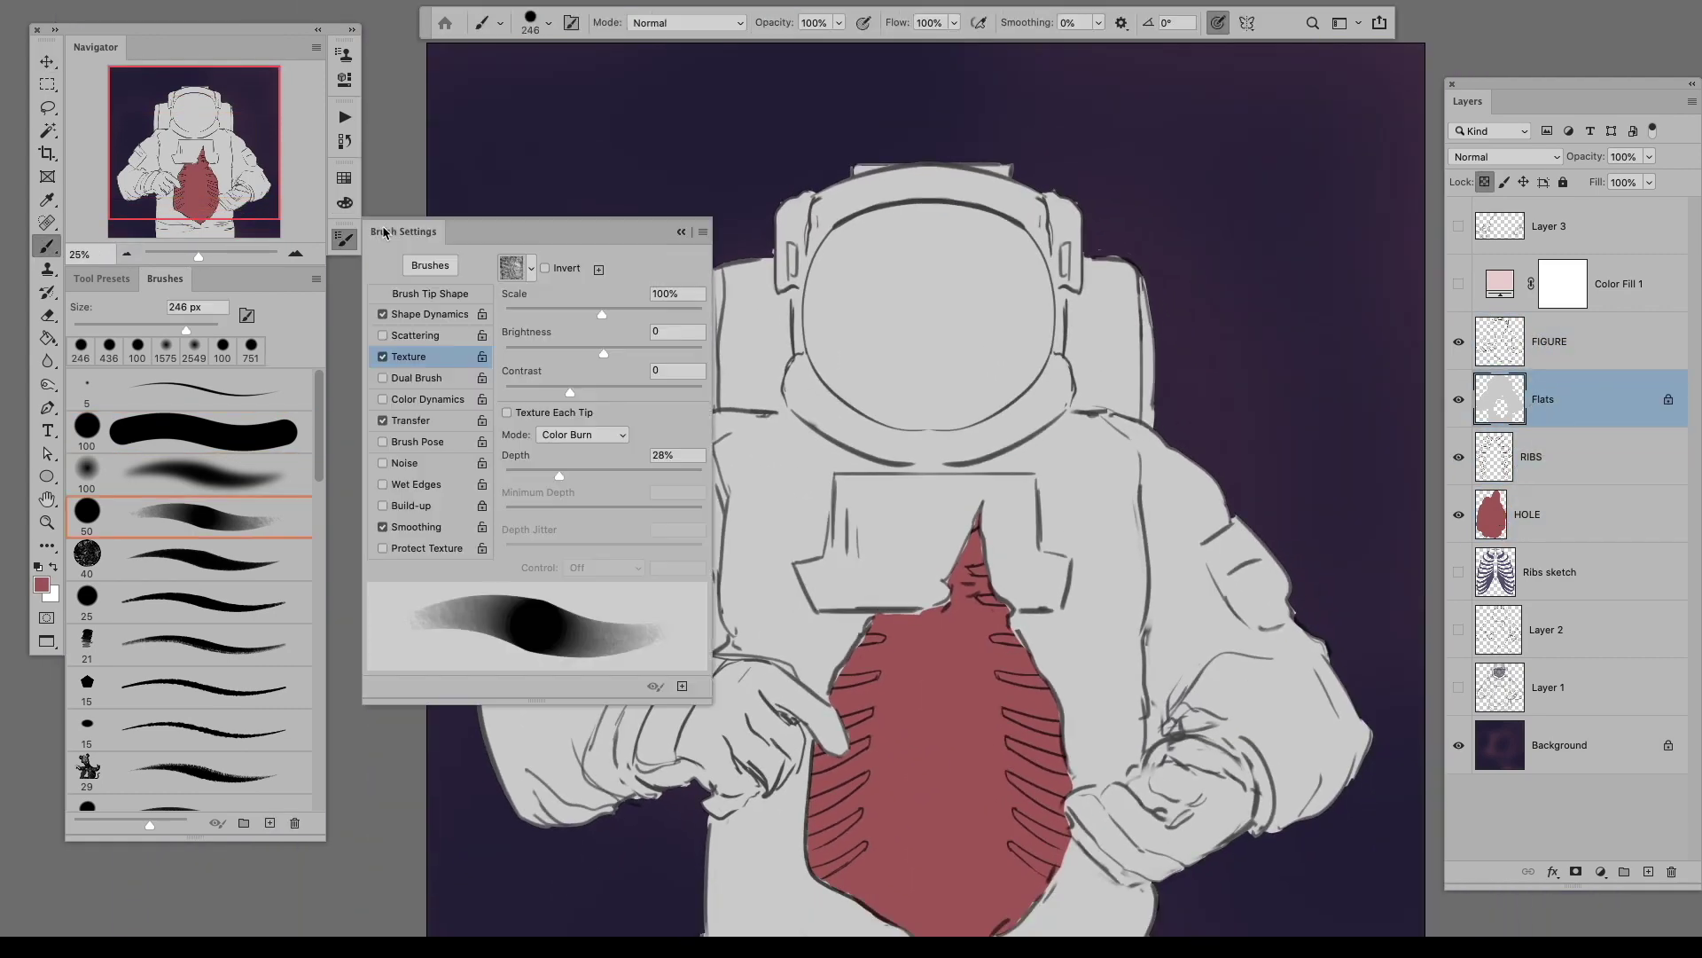
left_click(345, 202)
left_click(465, 363)
mouse_move(829, 333)
left_mouse_down()
mouse_move(842, 365)
mouse_move(838, 266)
mouse_move(922, 399)
mouse_move(1011, 355)
mouse_move(1038, 297)
left_mouse_up()
Step: Cover the suit and backpack with warm pale beige using broad brush strokes
left_click(798, 462, "alt")
mouse_move(701, 470)
left_mouse_down()
mouse_move(762, 532)
mouse_move(939, 532)
mouse_move(550, 700)
mouse_move(1095, 472)
mouse_move(1144, 780)
left_mouse_up()
scroll(887, 479, "down", 5)
key("ctrl+minus")
key("F6")
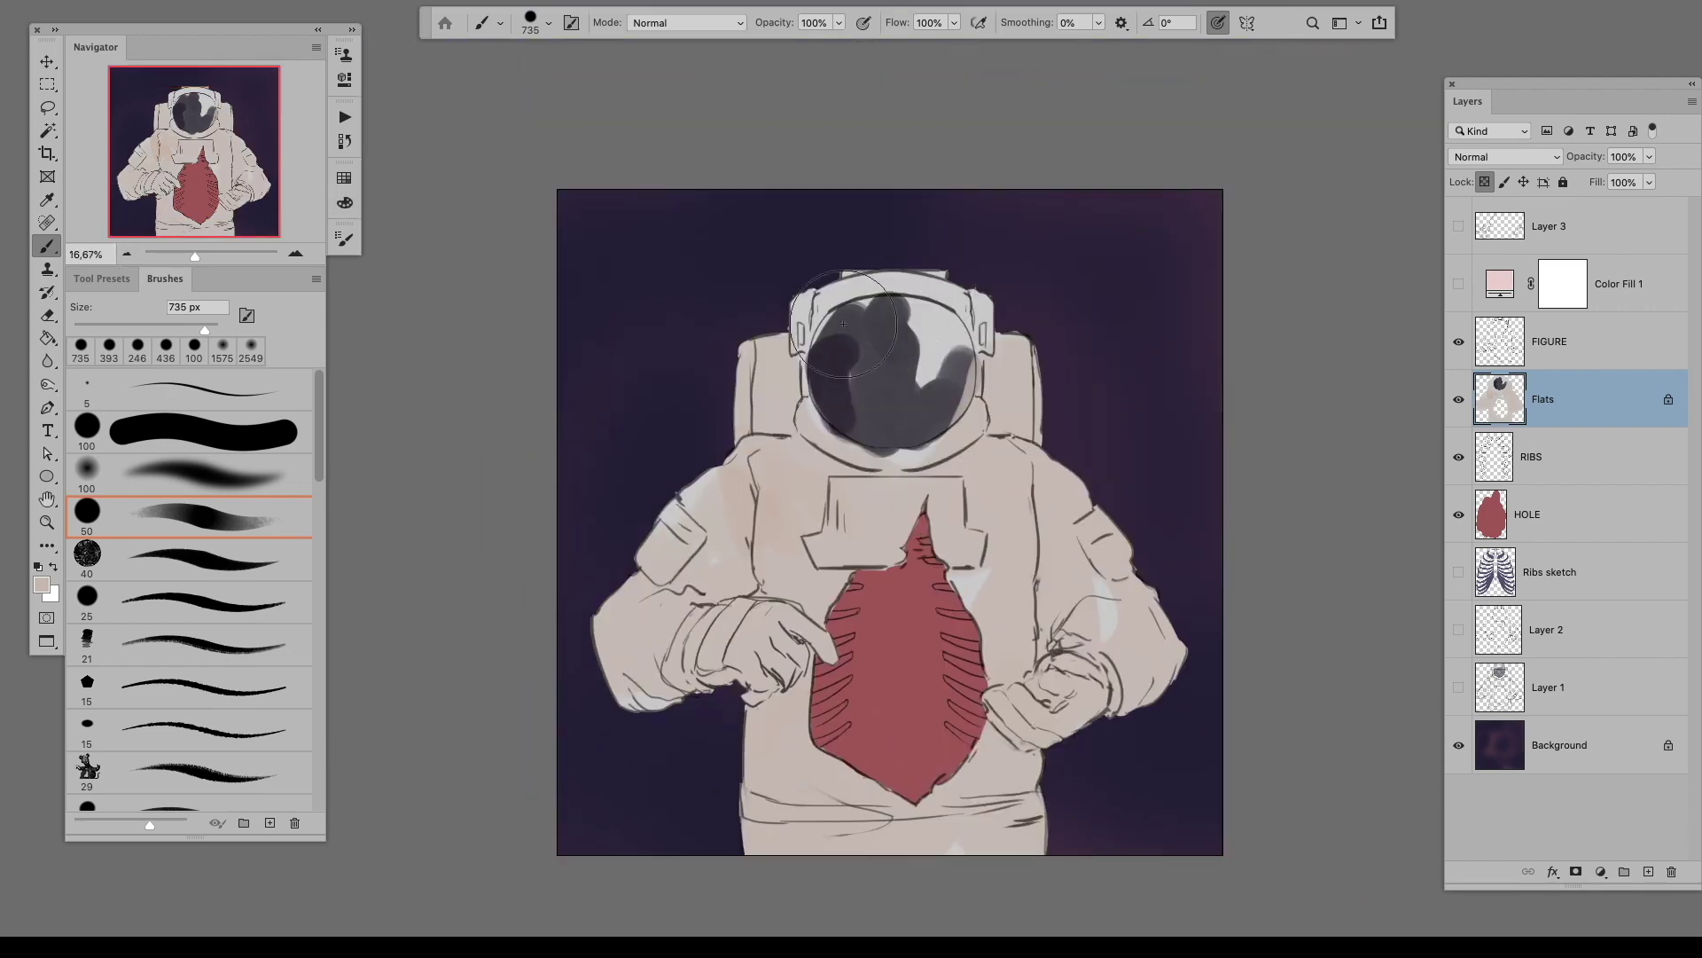
Step: Cover the remaining light areas of the visor with dark grey and paint the helmet rim around it pale beige
left_click_drag(847, 330, 931, 399)
left_click(931, 399, "alt")
key("bracketleft")
key("bracketleft")
key("bracketleft")
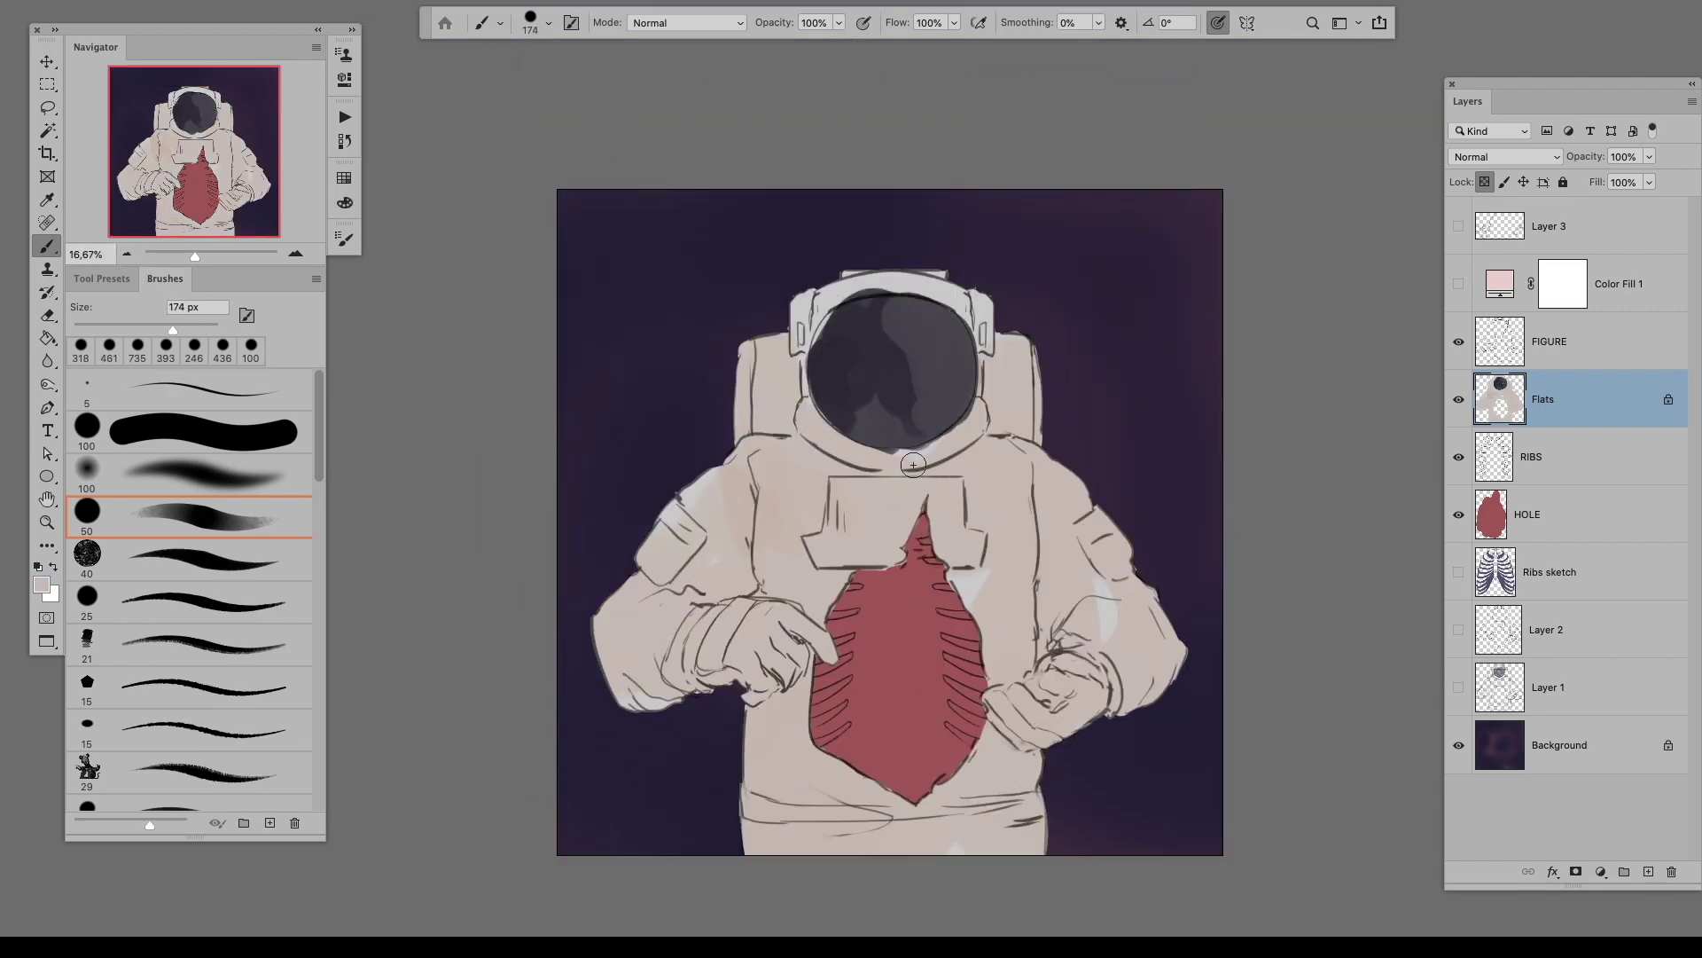
left_click_drag(822, 399, 829, 319)
Step: Shade the upper sleeve and elbow of the pointing arm with muted mauve tones
key("x")
key("F6")
key("bracketright")
key("bracketright")
key("bracketright")
key("bracketright")
key("bracketright")
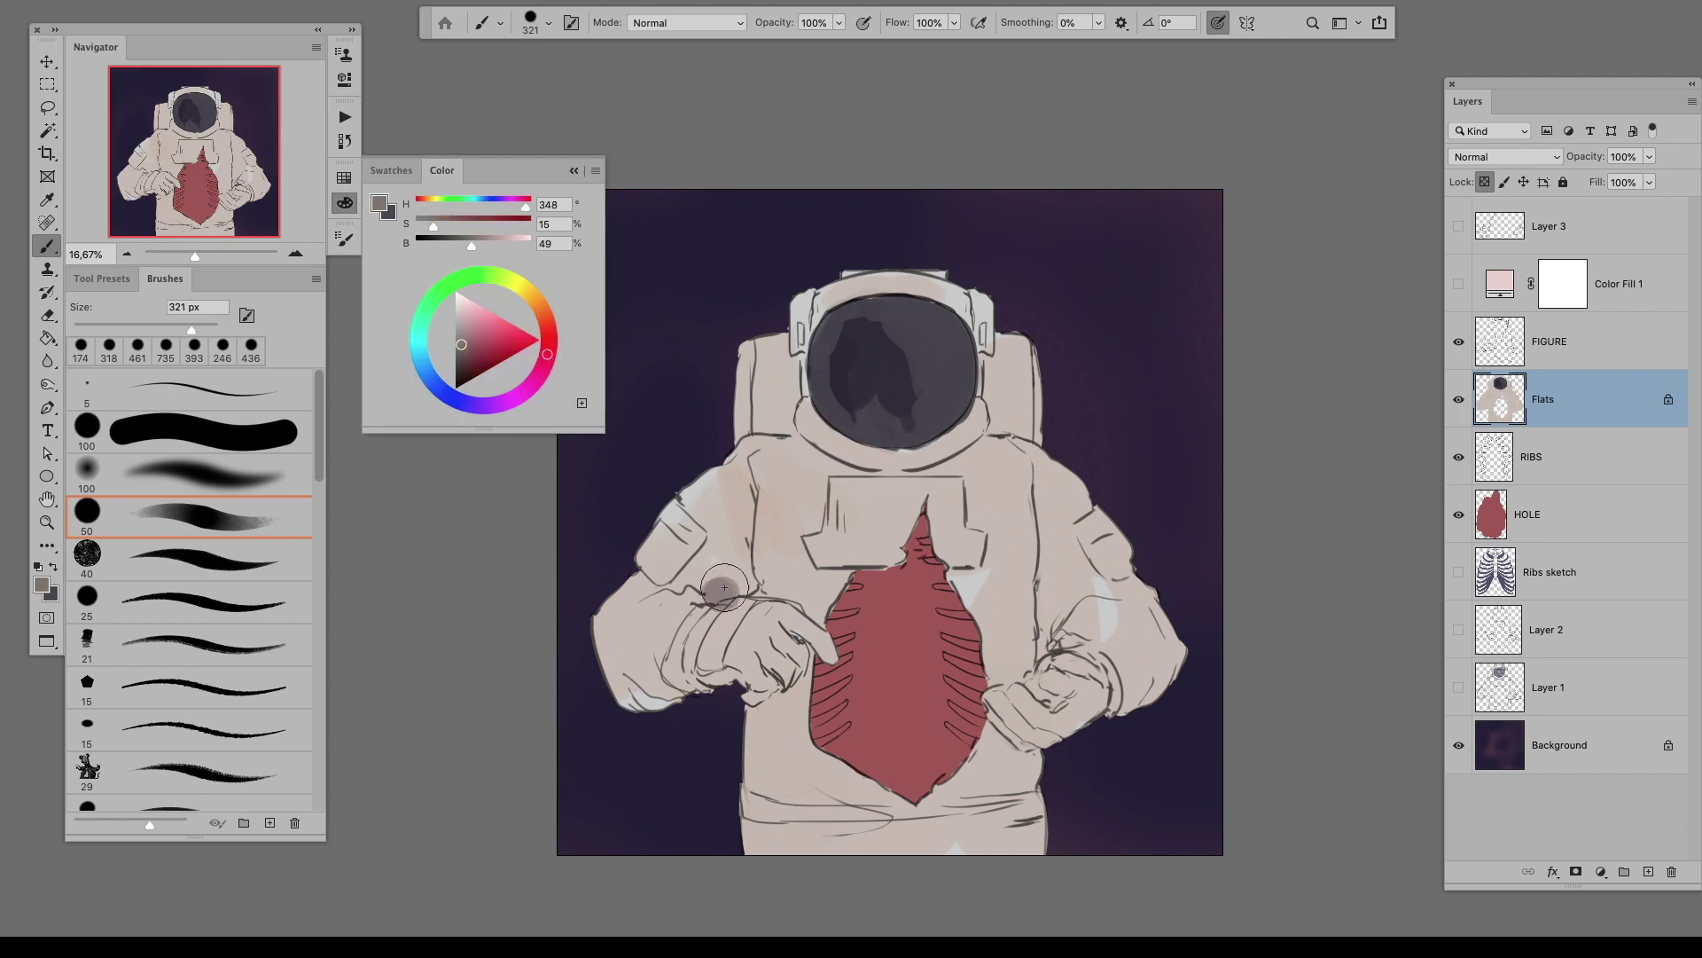
mouse_move(709, 585)
left_mouse_down()
mouse_move(727, 590)
mouse_move(741, 538)
mouse_move(647, 590)
mouse_move(665, 603)
mouse_move(715, 582)
mouse_move(701, 497)
mouse_move(754, 381)
mouse_move(763, 590)
left_mouse_up()
left_click(741, 538, "alt")
key("bracketright")
key("bracketright")
Step: Fill both gloves with warm grey at H 3, S 8, B 55
left_click(763, 591, "alt")
mouse_move(620, 701)
left_mouse_down()
mouse_move(736, 683)
mouse_move(789, 638)
mouse_move(825, 656)
left_mouse_up()
left_click(1009, 712)
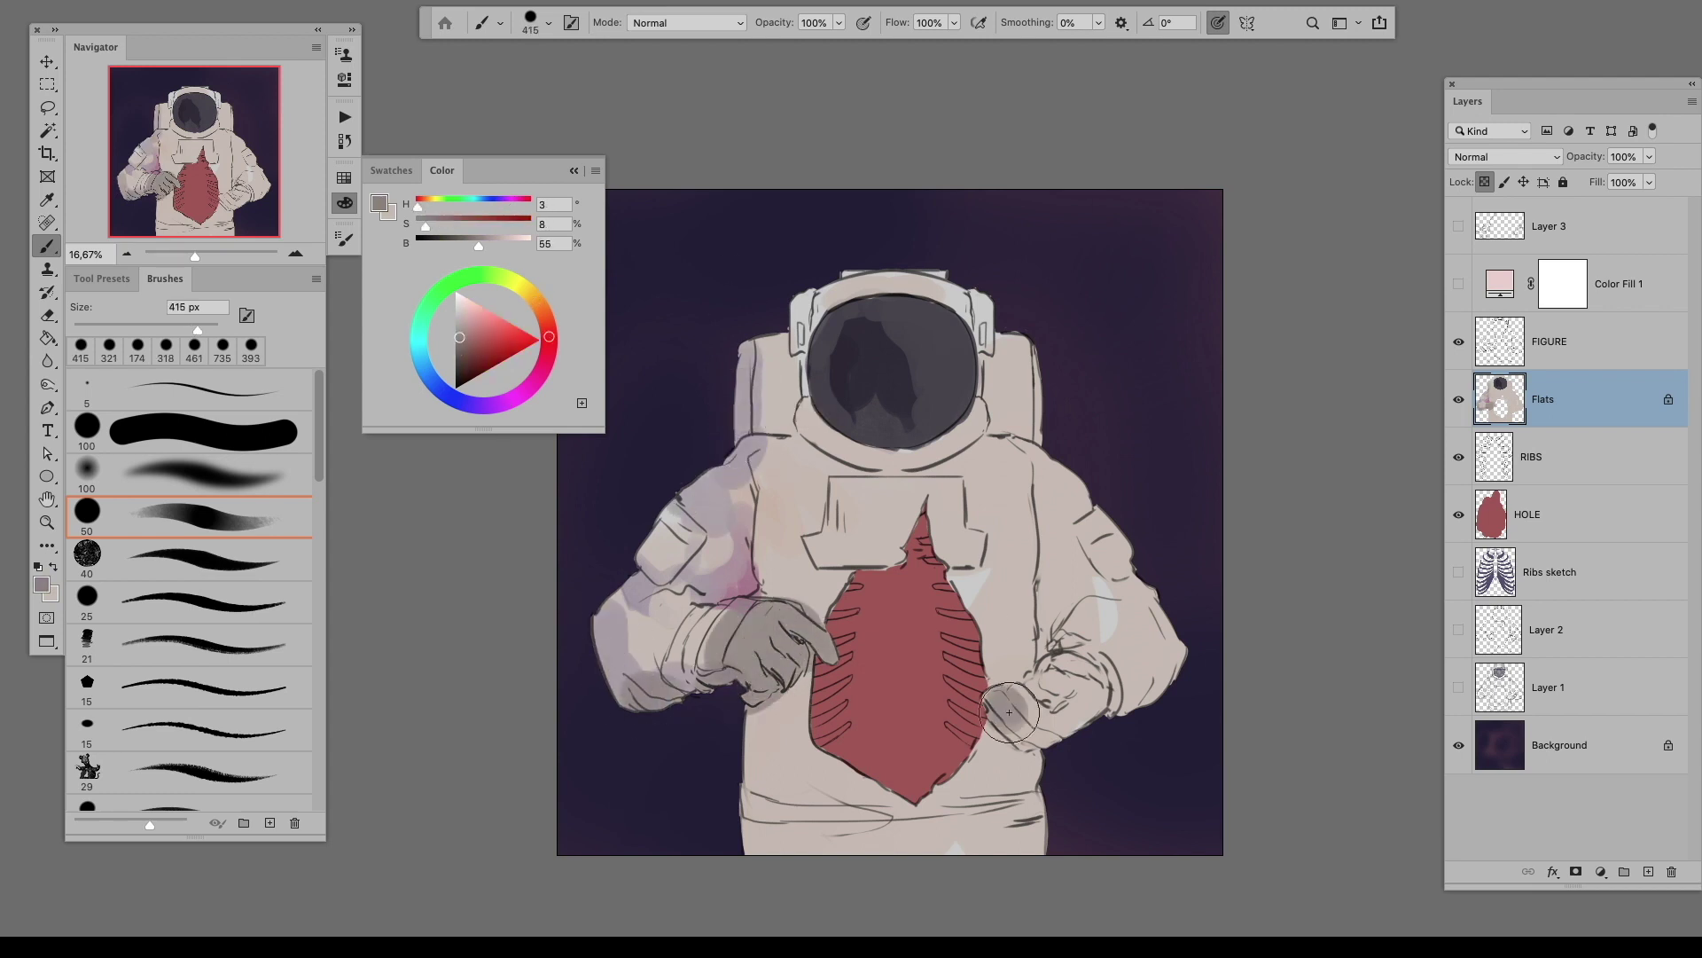
left_click_drag(1009, 712, 1073, 687)
Step: Add warm peach patches to the shoulder and sleeve above the upturned glove
scroll(887, 532, "right", 1)
left_click(620, 258, "alt")
key("bracketright")
key("bracketright")
key("bracketright")
left_click_drag(1029, 483, 1043, 514)
left_click(1034, 509, "alt")
key("bracketleft")
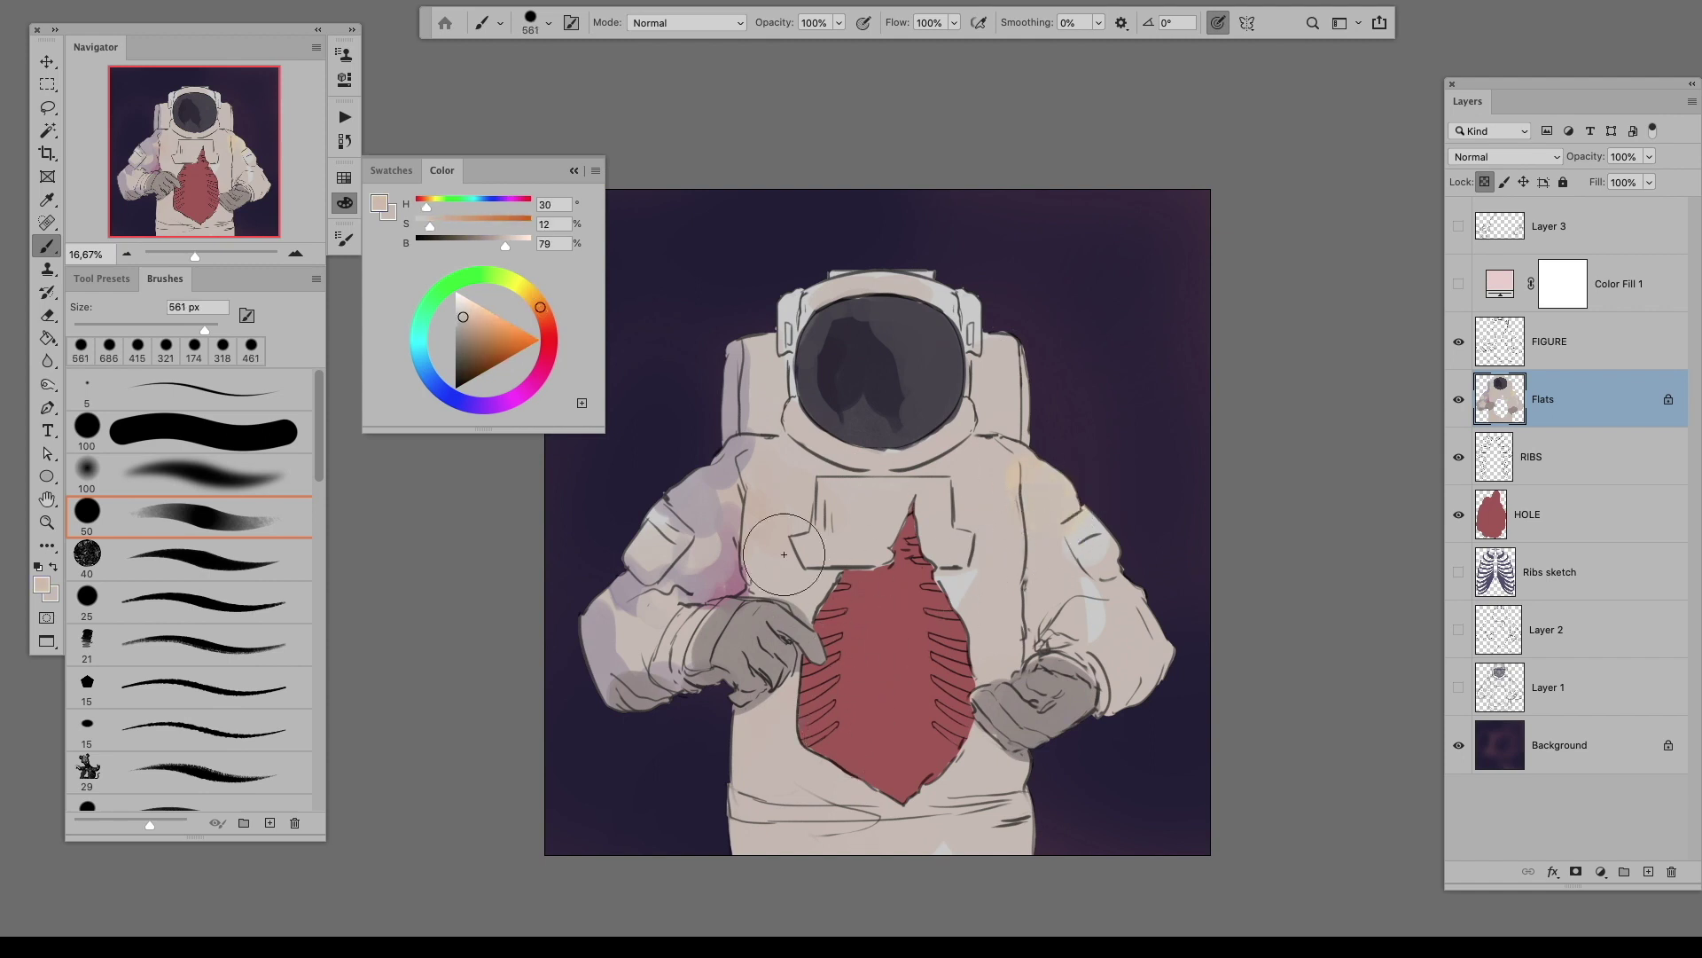
Step: Paint mauve-pink patches along the suit's side seam above the upturned glove
mouse_move(1011, 612)
left_mouse_down()
mouse_move(1008, 589)
mouse_move(1037, 568)
left_mouse_up()
left_click(995, 601, "alt")
key("bracketleft")
left_click(1018, 554, "alt")
key("bracketleft")
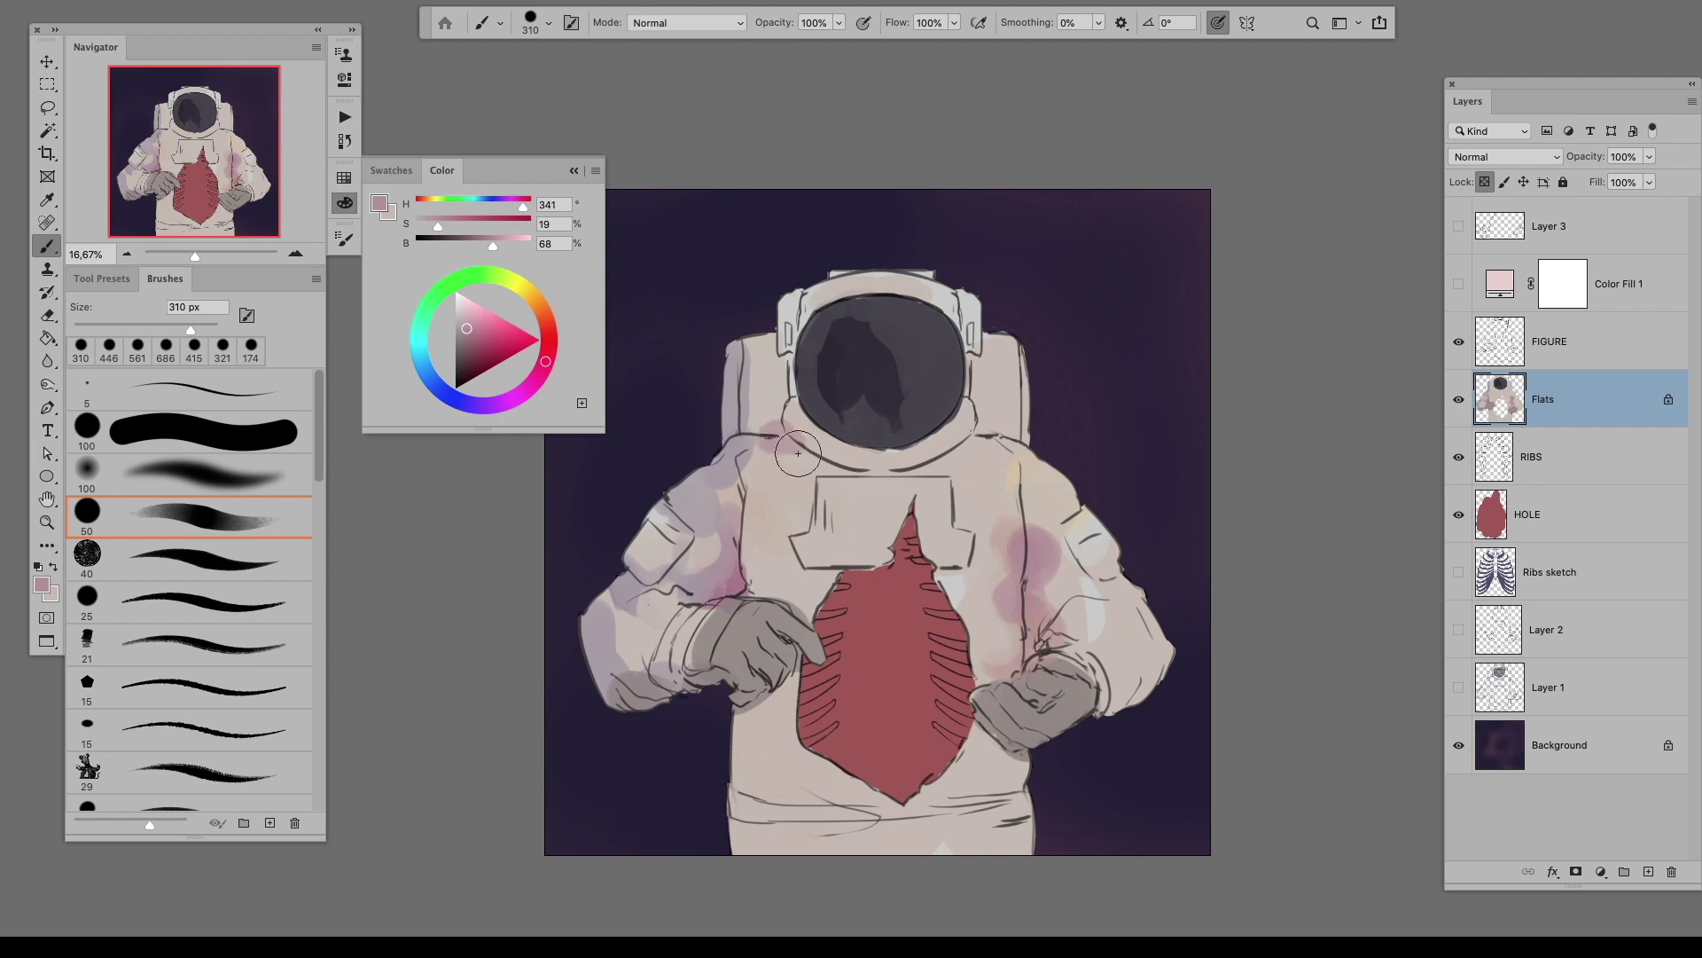
Step: Add dusty pink tints to the backpack, the area under the helmet and the chest panel
mouse_move(798, 453)
left_mouse_down()
mouse_move(928, 471)
mouse_move(1003, 414)
left_mouse_up()
mouse_move(776, 424)
left_mouse_down()
mouse_move(901, 261)
mouse_move(998, 394)
left_mouse_up()
left_click_drag(780, 532, 855, 558)
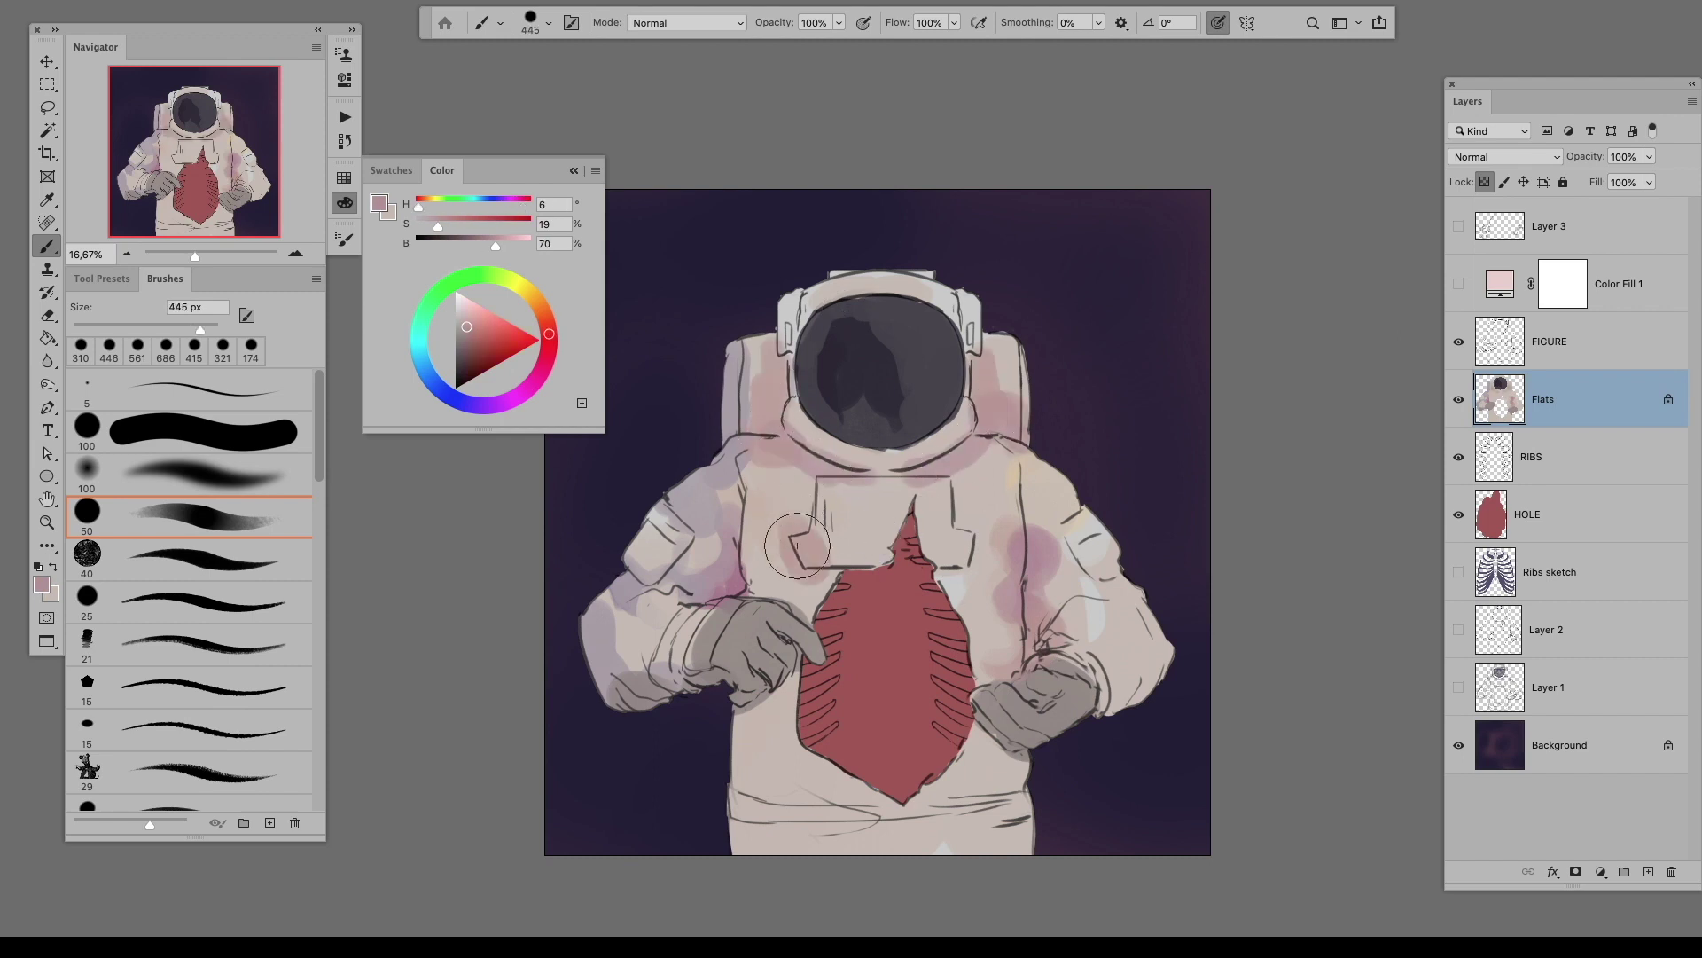
left_click_drag(736, 497, 878, 484)
Step: Paint mauve and grey patches across the lower torso and waist of the suit
left_click(755, 792, "alt")
key("bracketright")
left_click_drag(754, 792, 886, 798)
left_click(984, 781, "alt")
mouse_move(753, 815)
left_mouse_down()
mouse_move(910, 834)
mouse_move(772, 789)
left_mouse_up()
left_click(993, 824, "alt")
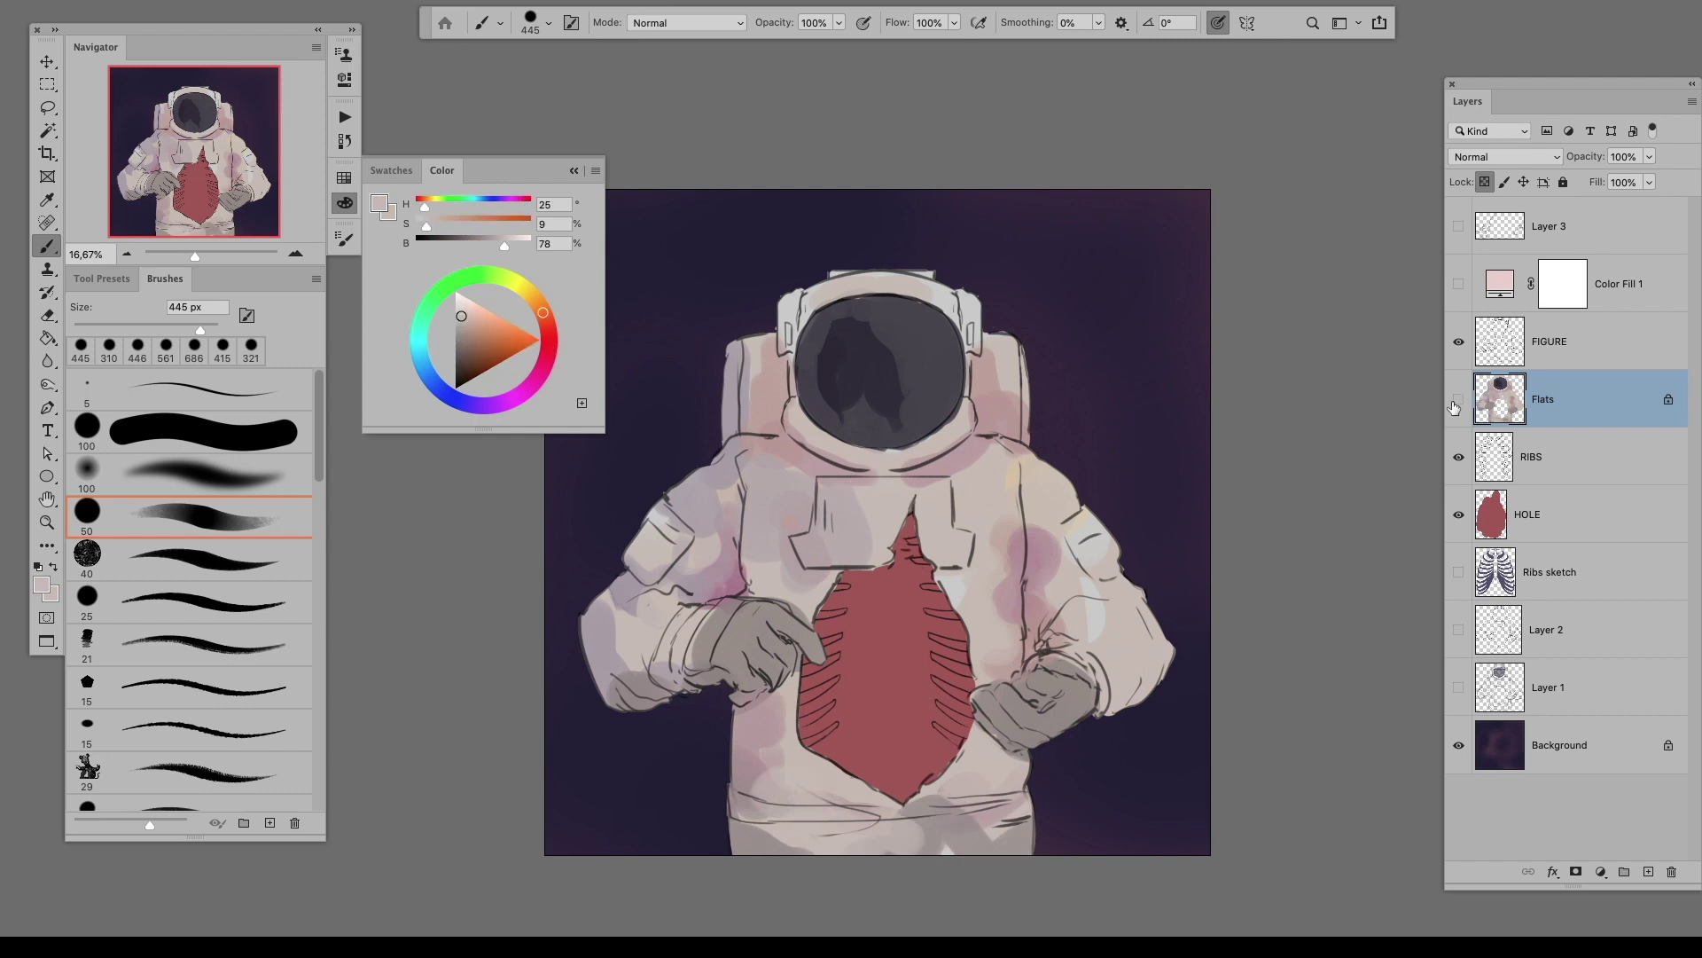
Step: Paint a round pale yellow reflection on the visor at H 50, S 40, B 100
left_click(1011, 476, "alt")
left_click(917, 330)
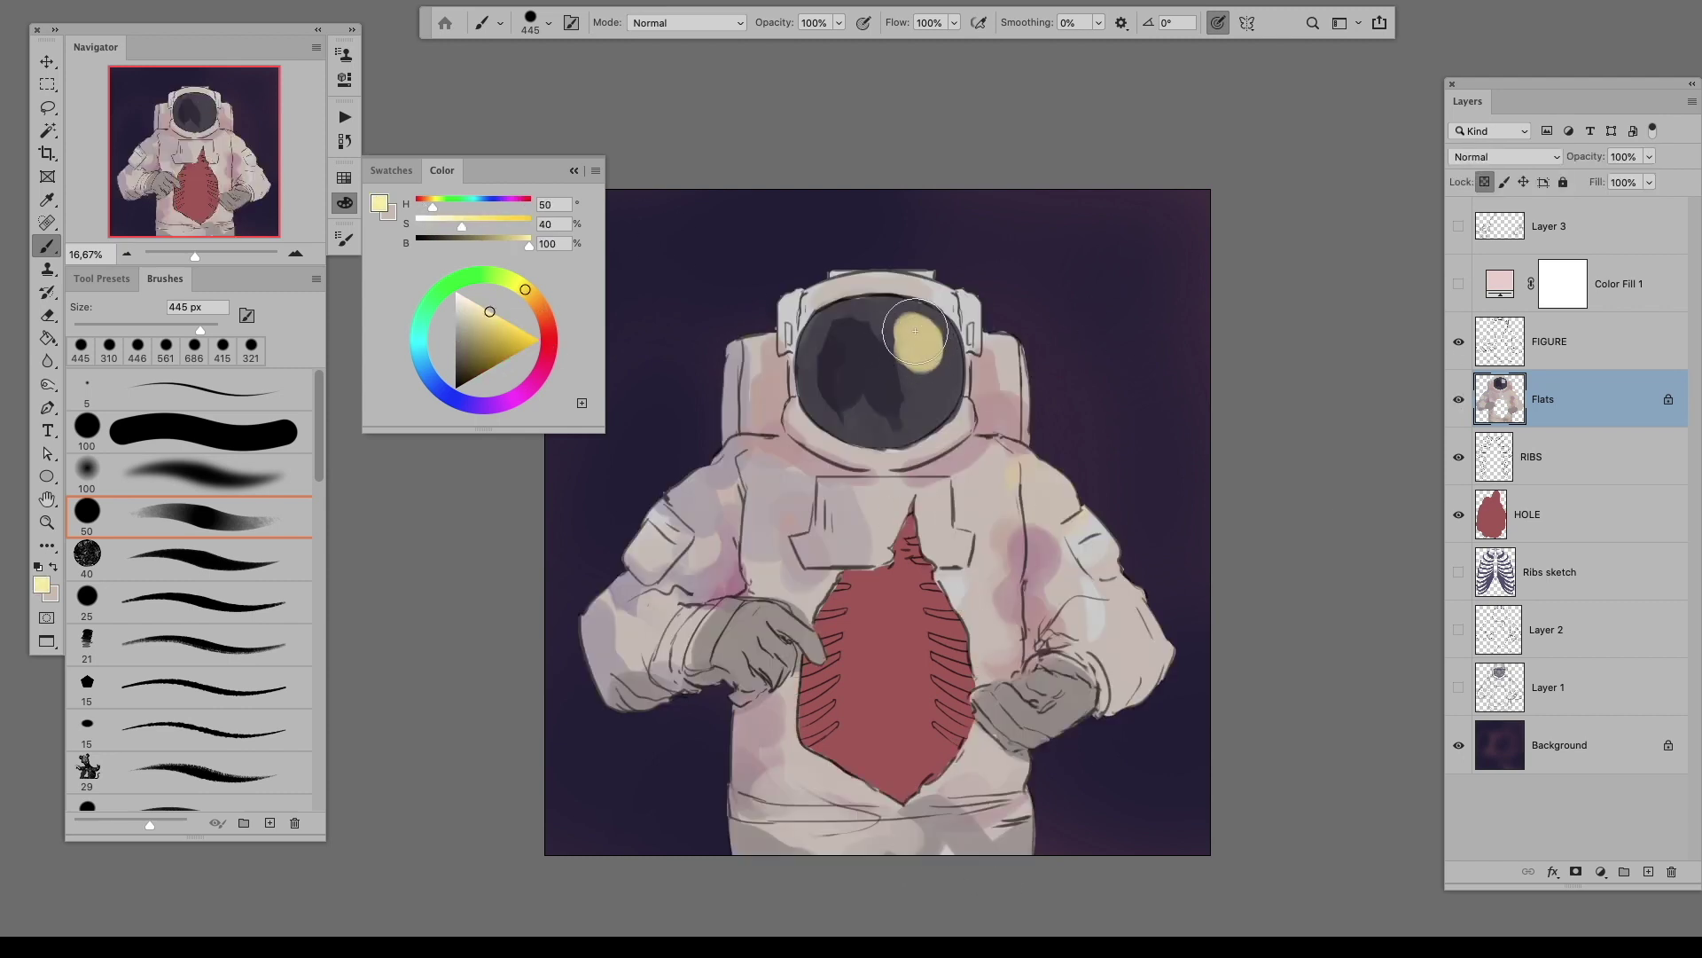
Step: Layer pink and lavender tones over the pointing arm's sleeve and shade the chest around the front panel
left_click(1005, 580, "alt")
key("bracketleft")
key("bracketleft")
scroll(957, 639, "up", 1)
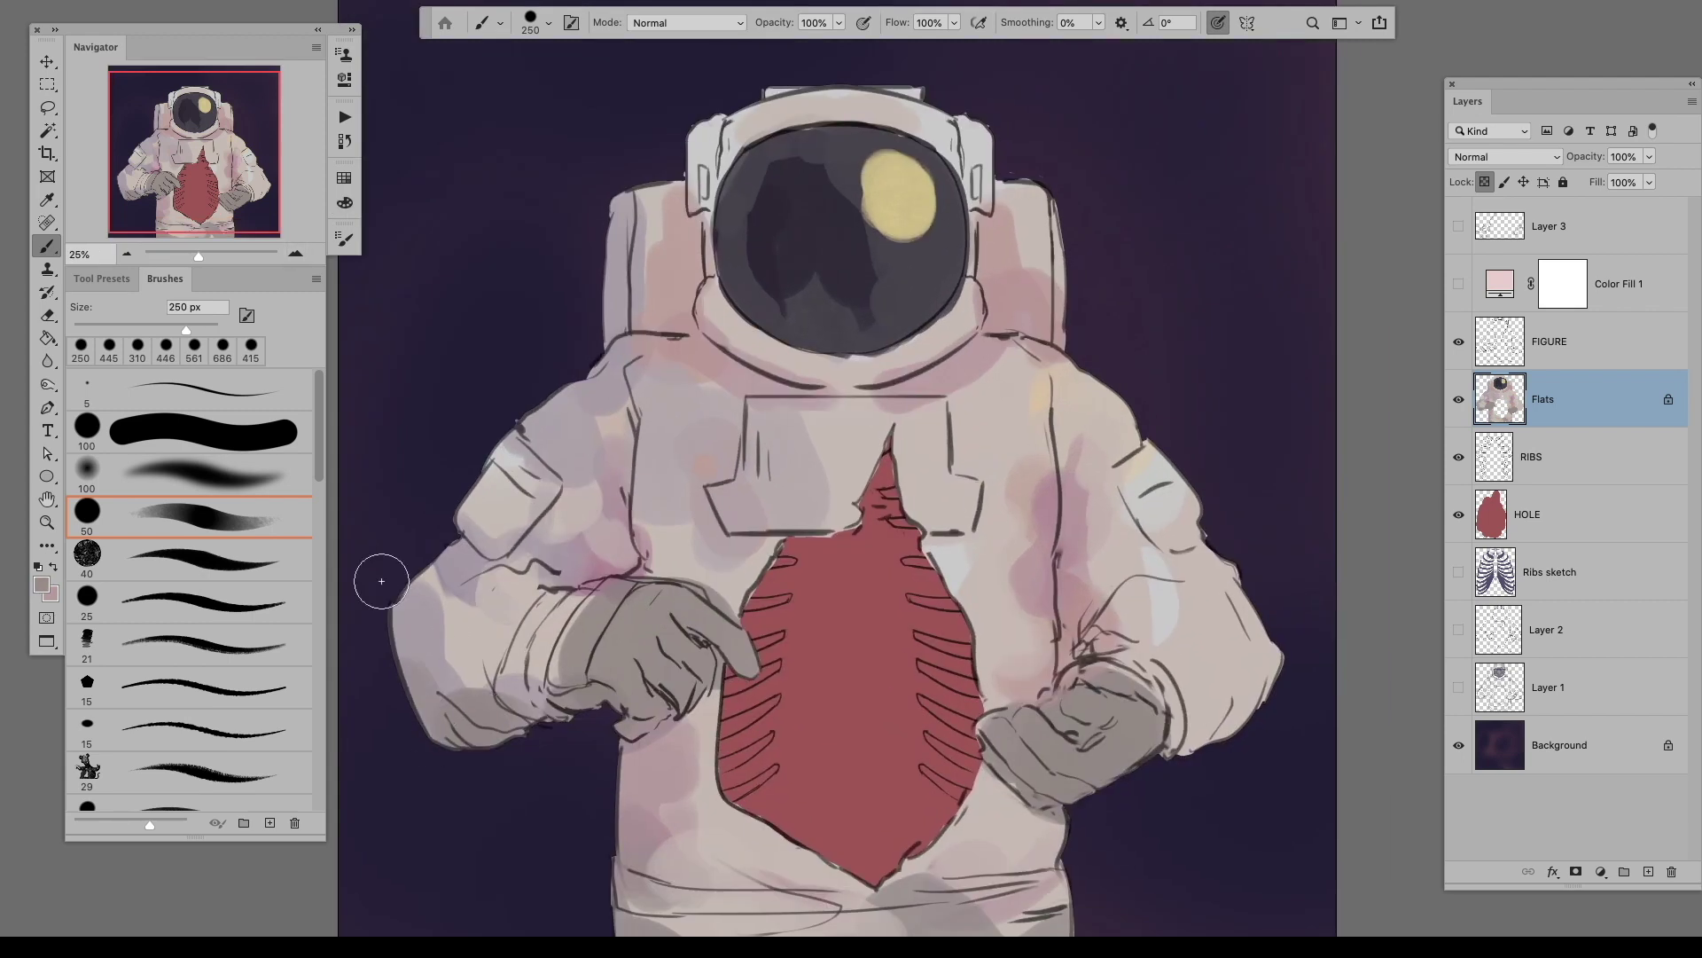
left_click(405, 644, "alt")
left_click_drag(405, 644, 433, 658)
key("bracketright")
key("bracketright")
mouse_move(664, 521)
left_mouse_down()
mouse_move(533, 542)
mouse_move(574, 487)
mouse_move(524, 460)
mouse_move(439, 635)
left_mouse_up()
mouse_move(679, 542)
left_mouse_down()
mouse_move(603, 532)
mouse_move(612, 452)
mouse_move(674, 372)
left_mouse_up()
mouse_move(771, 562)
left_mouse_down()
mouse_move(744, 565)
mouse_move(843, 476)
left_mouse_up()
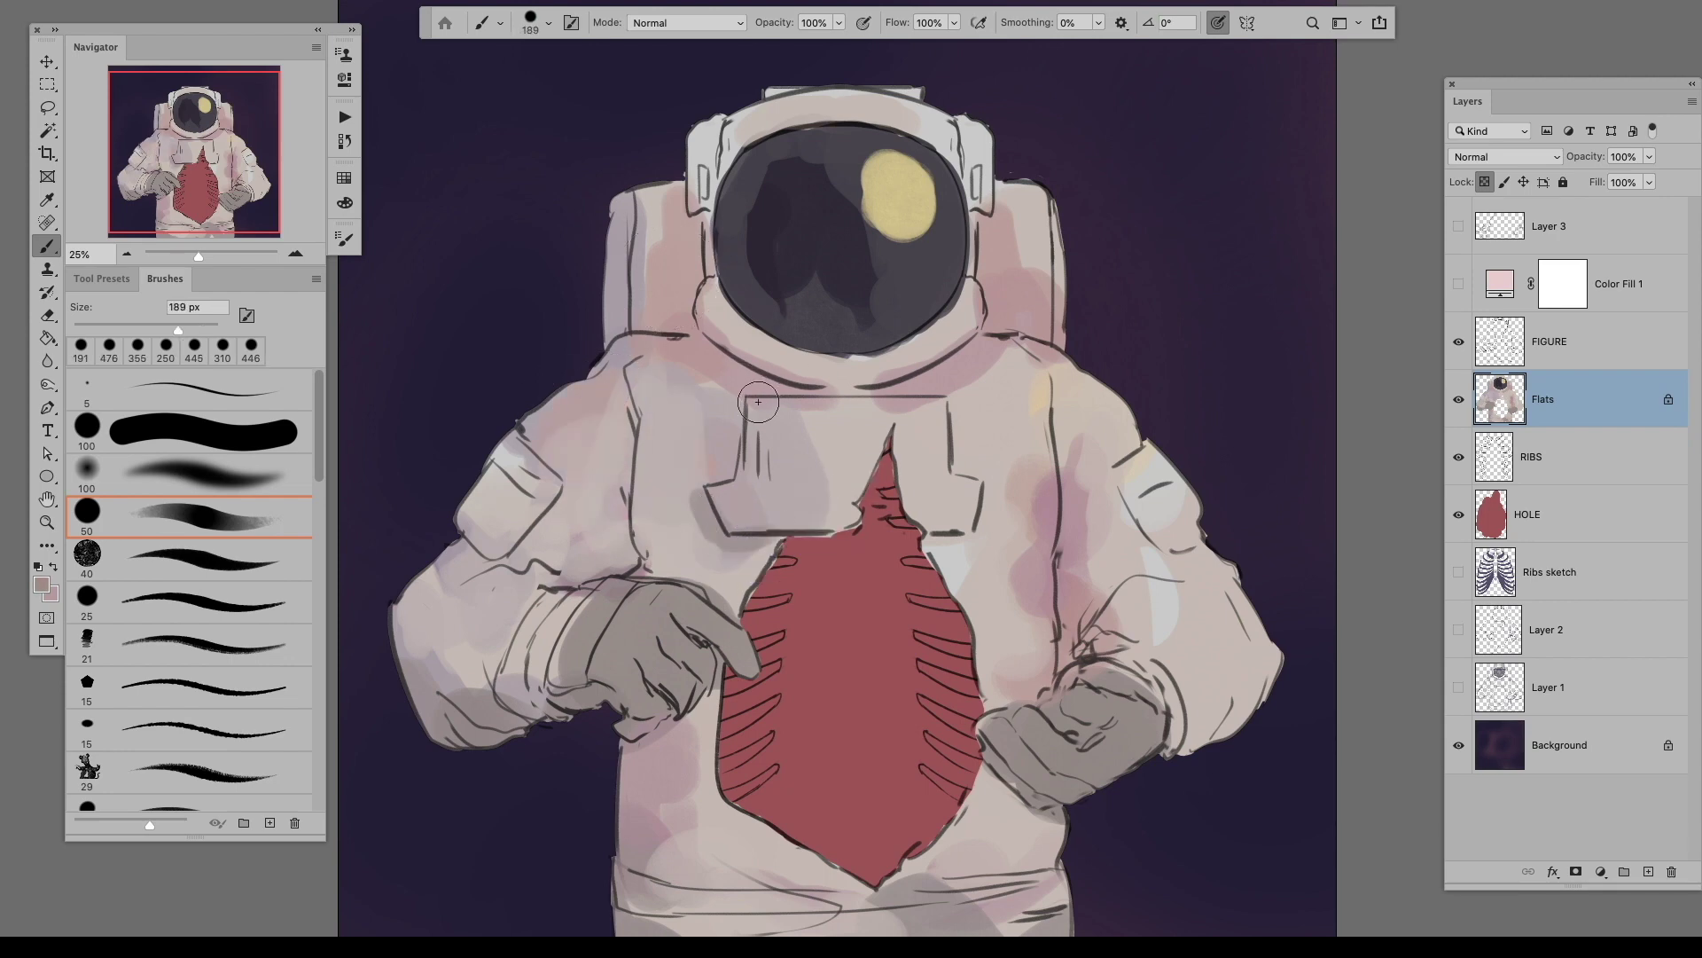
Step: Paint the helmet's lower collar warm grey and shade the fittings on its sides
mouse_move(713, 329)
left_mouse_down()
mouse_move(967, 324)
mouse_move(798, 345)
left_mouse_up()
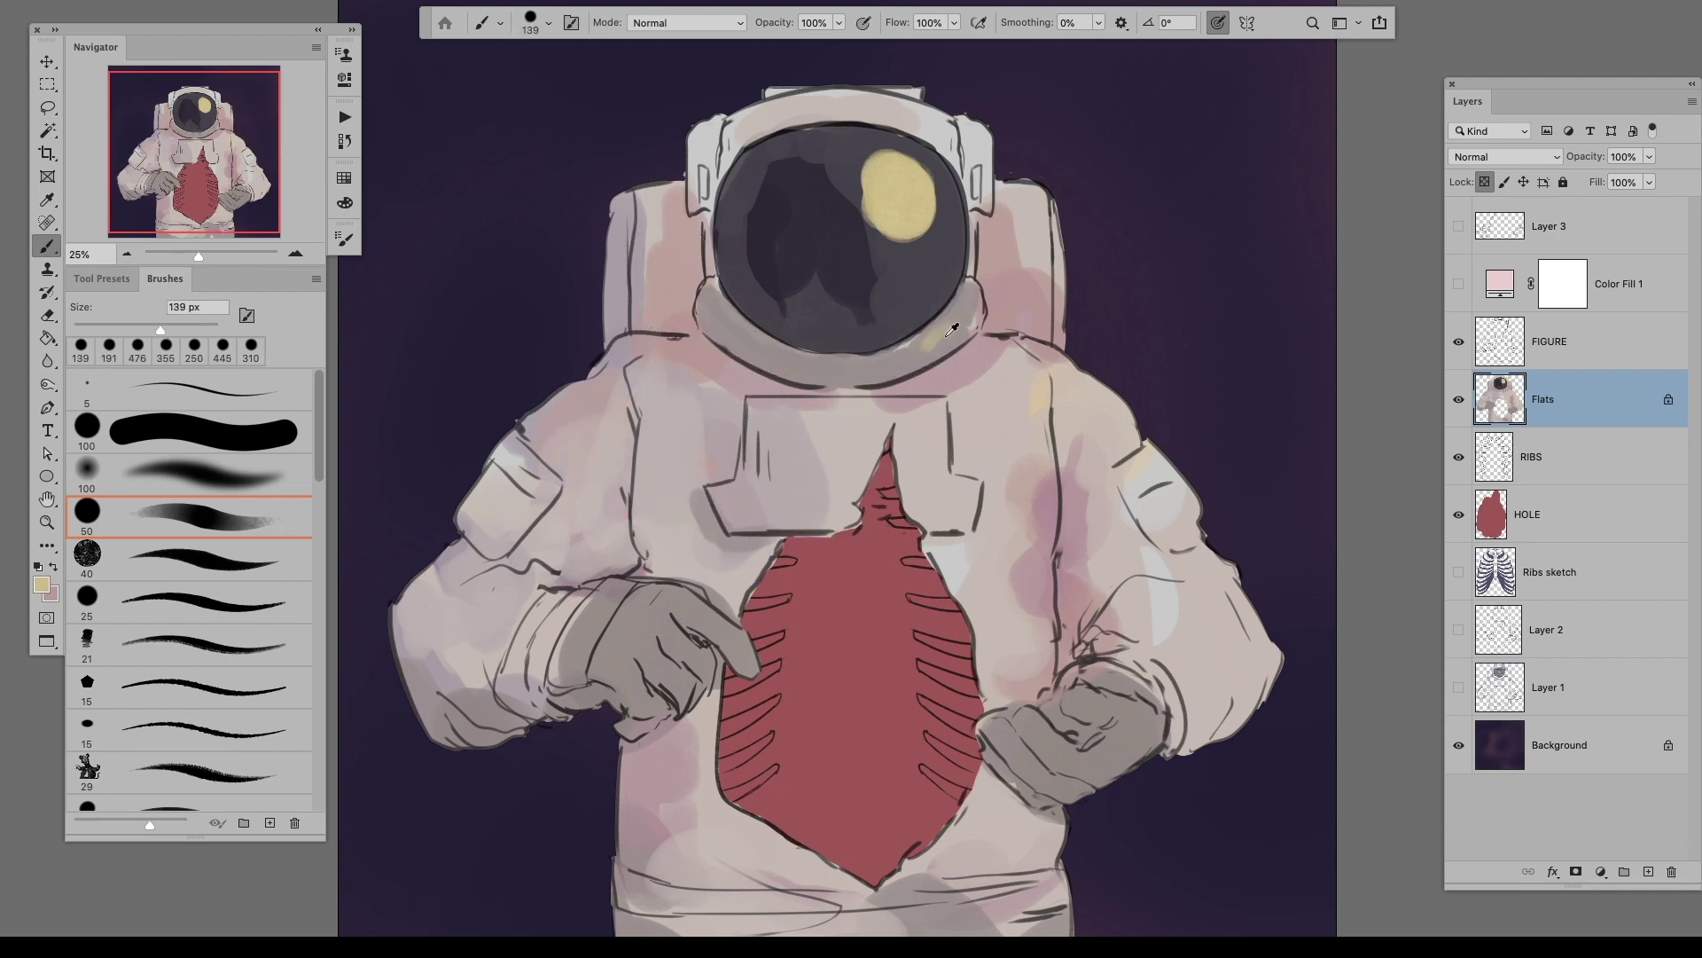
left_click_drag(750, 323, 723, 324)
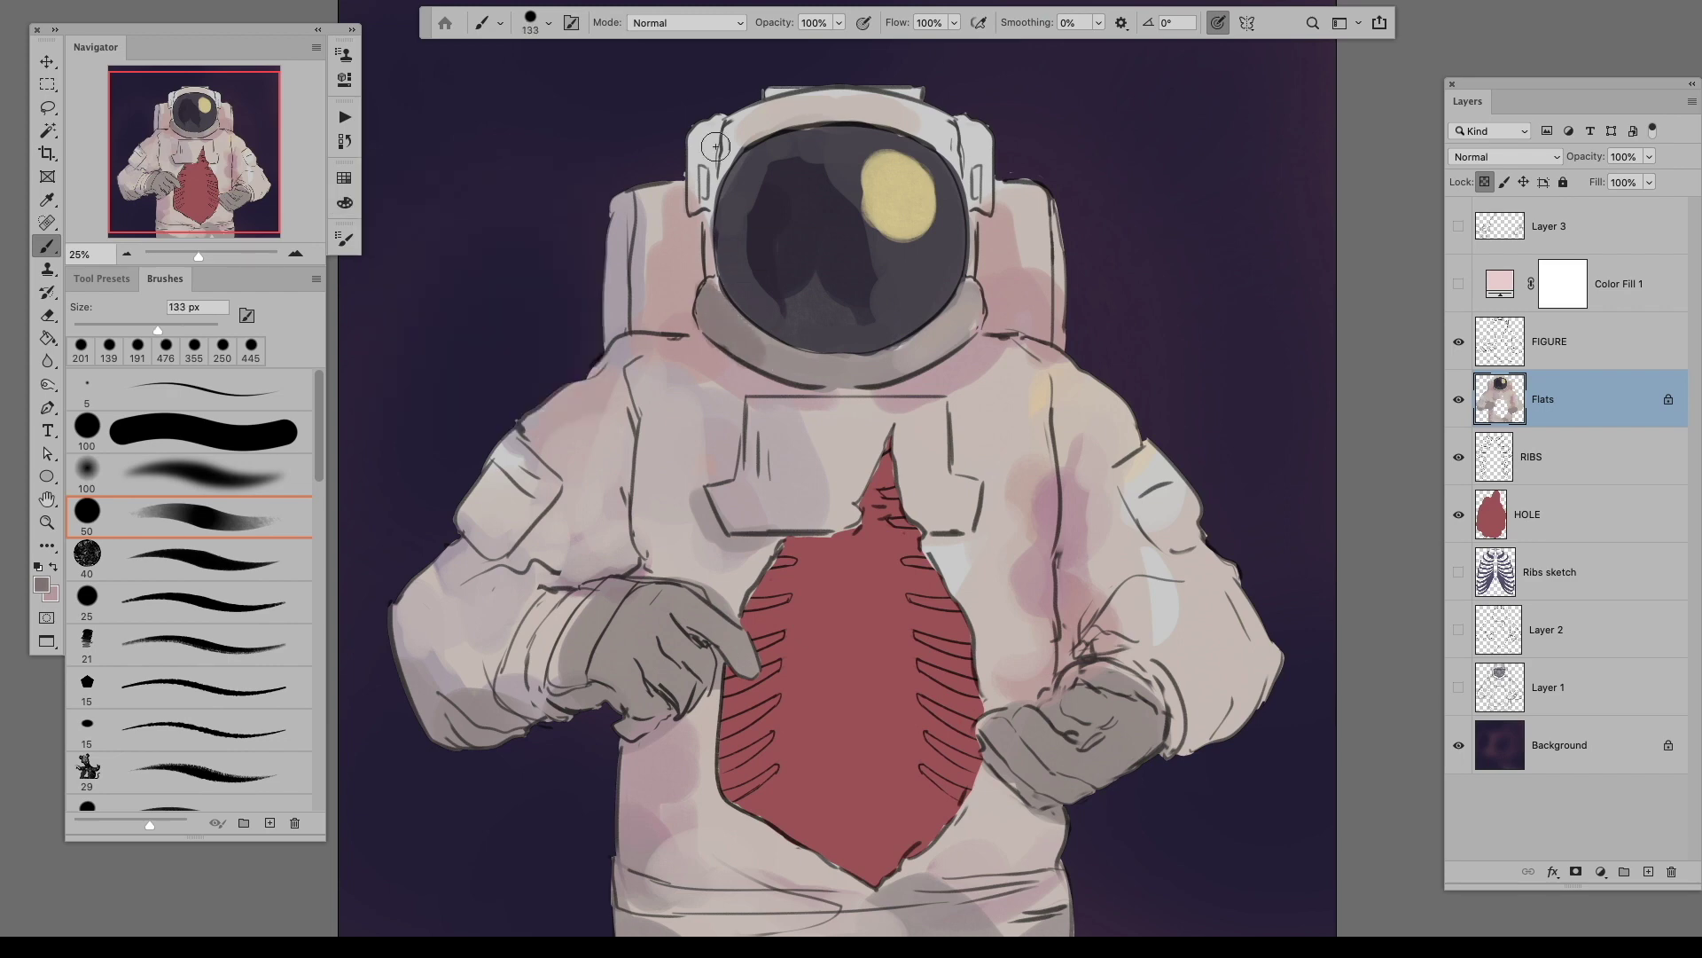
Step: Lock the FIGURE layer's transparent pixels, set it to Multiply, and recolor its linework reddish brown at H 0, S 43, B 47
left_click(1540, 346)
left_click(699, 363, "alt")
left_click(344, 202)
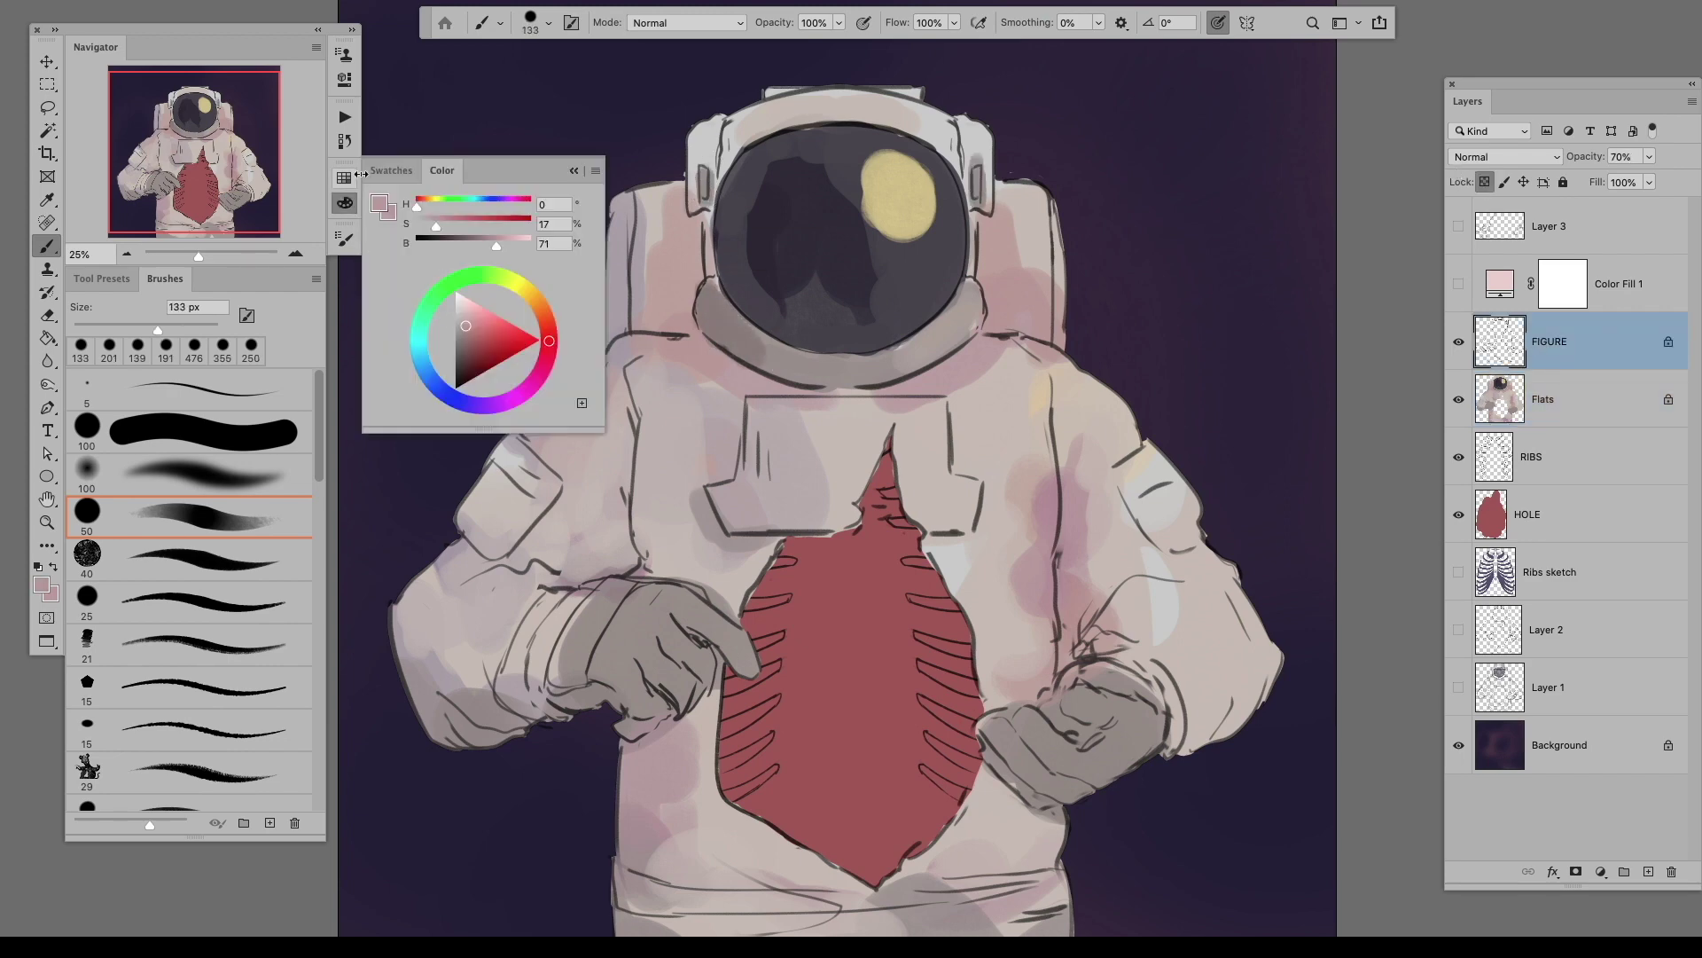
left_click(1505, 157)
left_click(1504, 157)
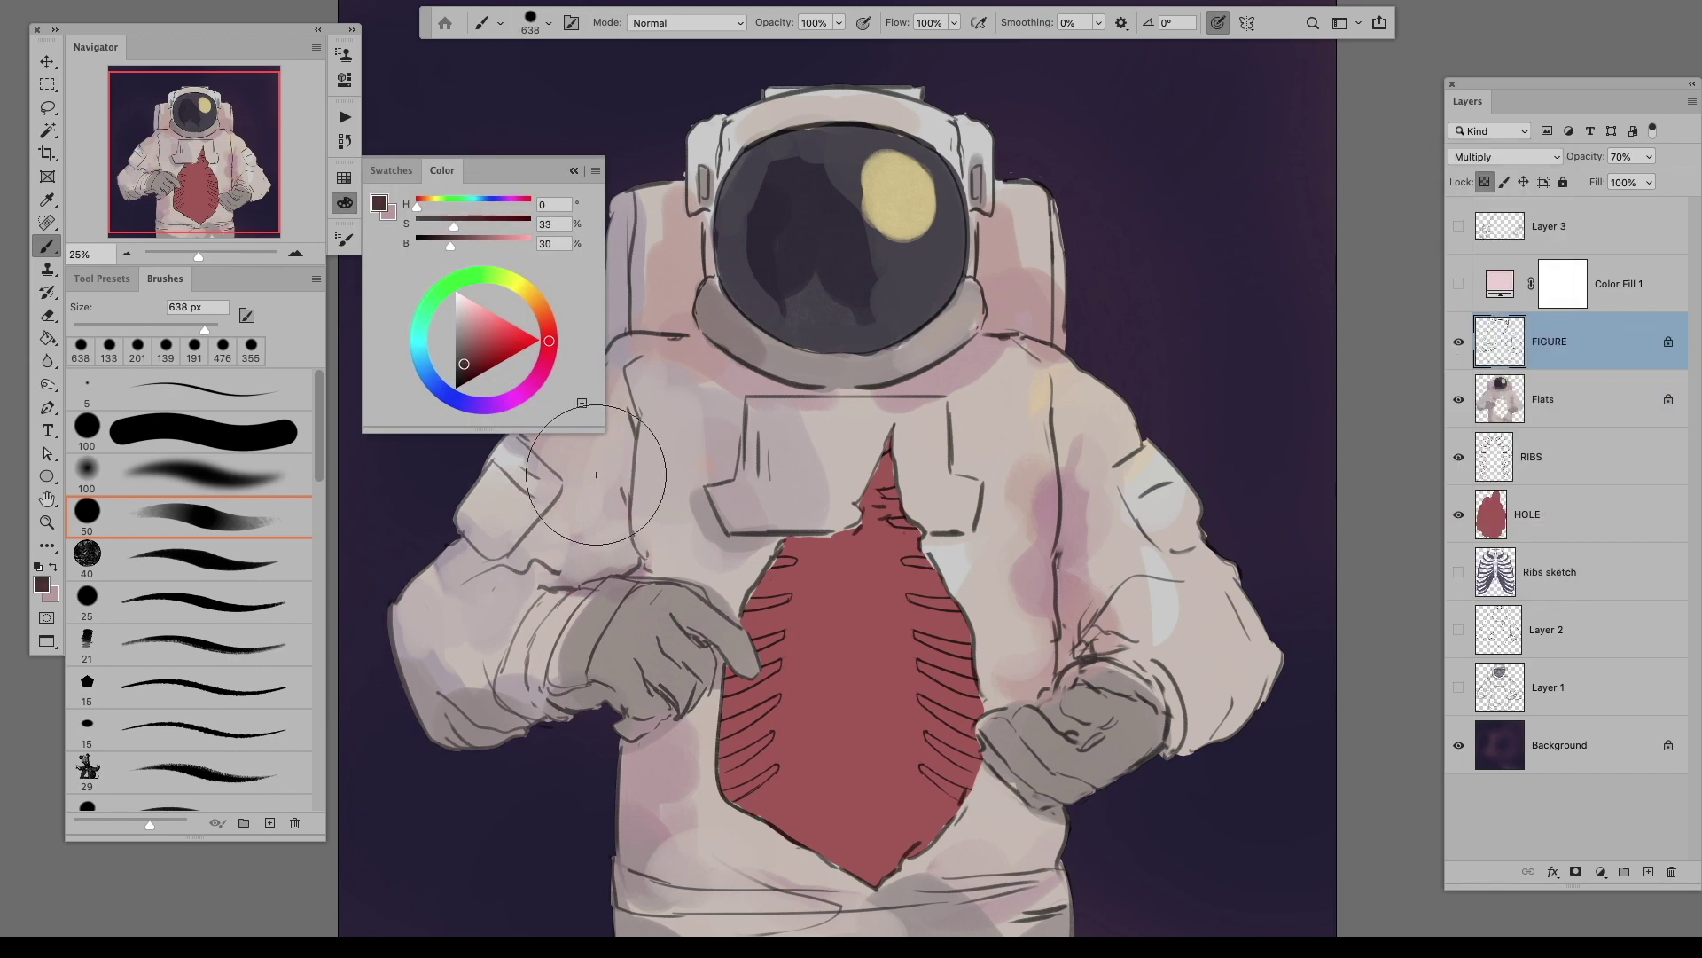
key("Tab")
key("Tab")
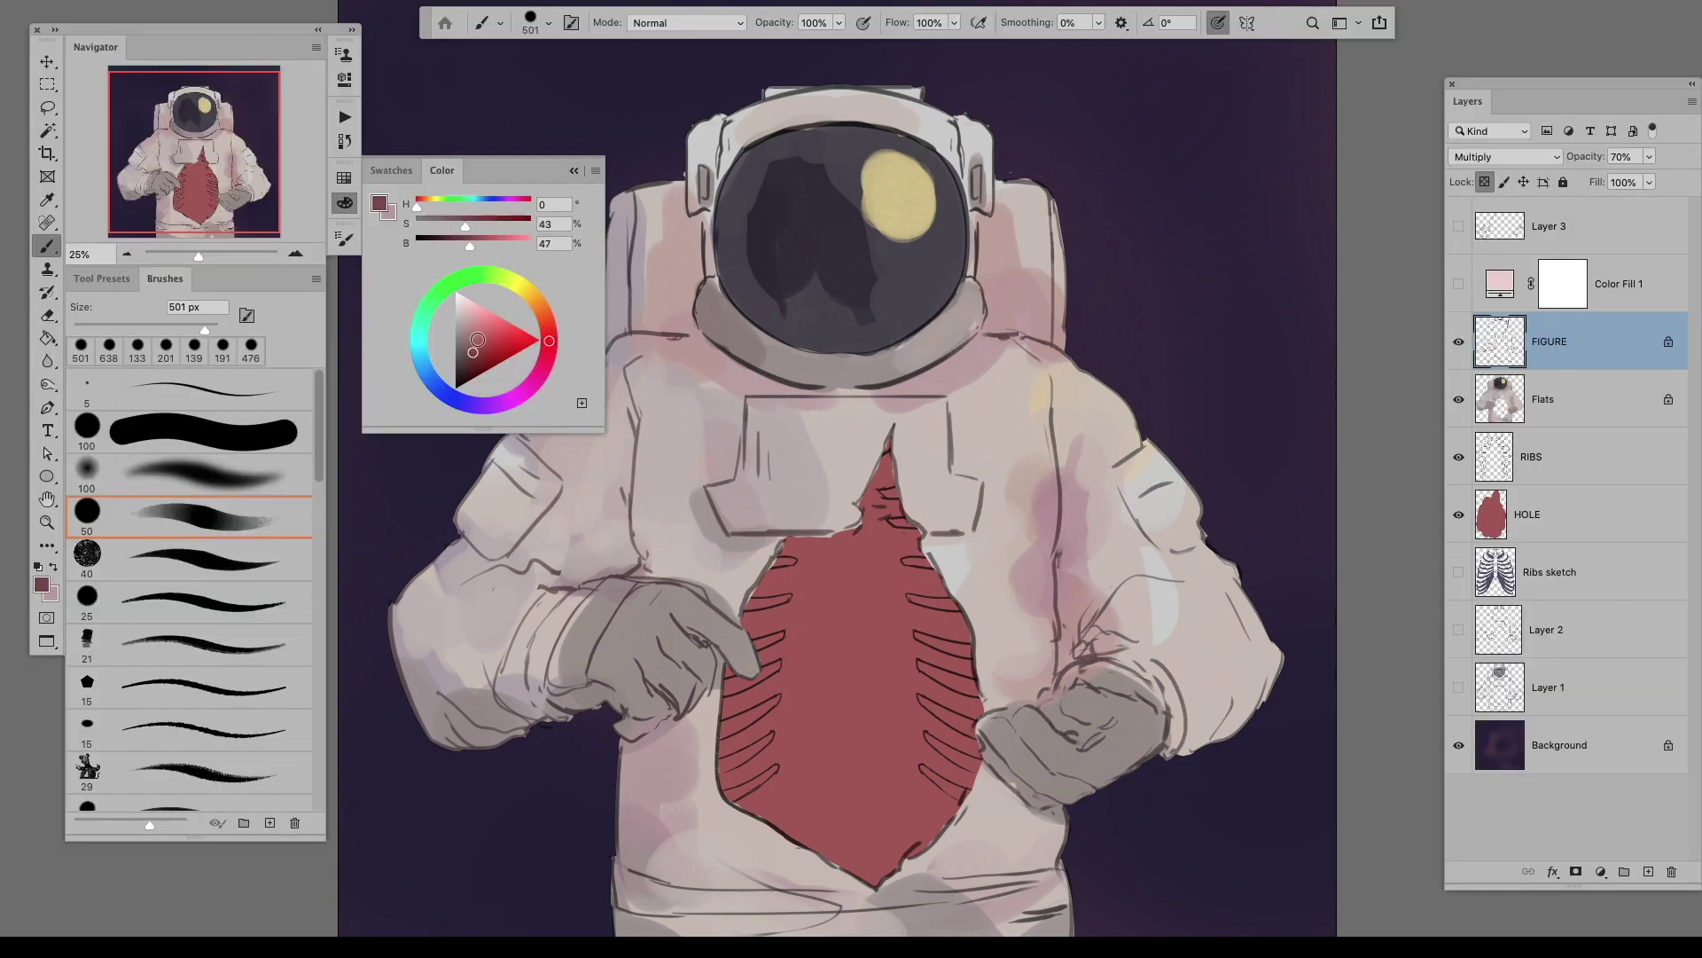
key("Tab")
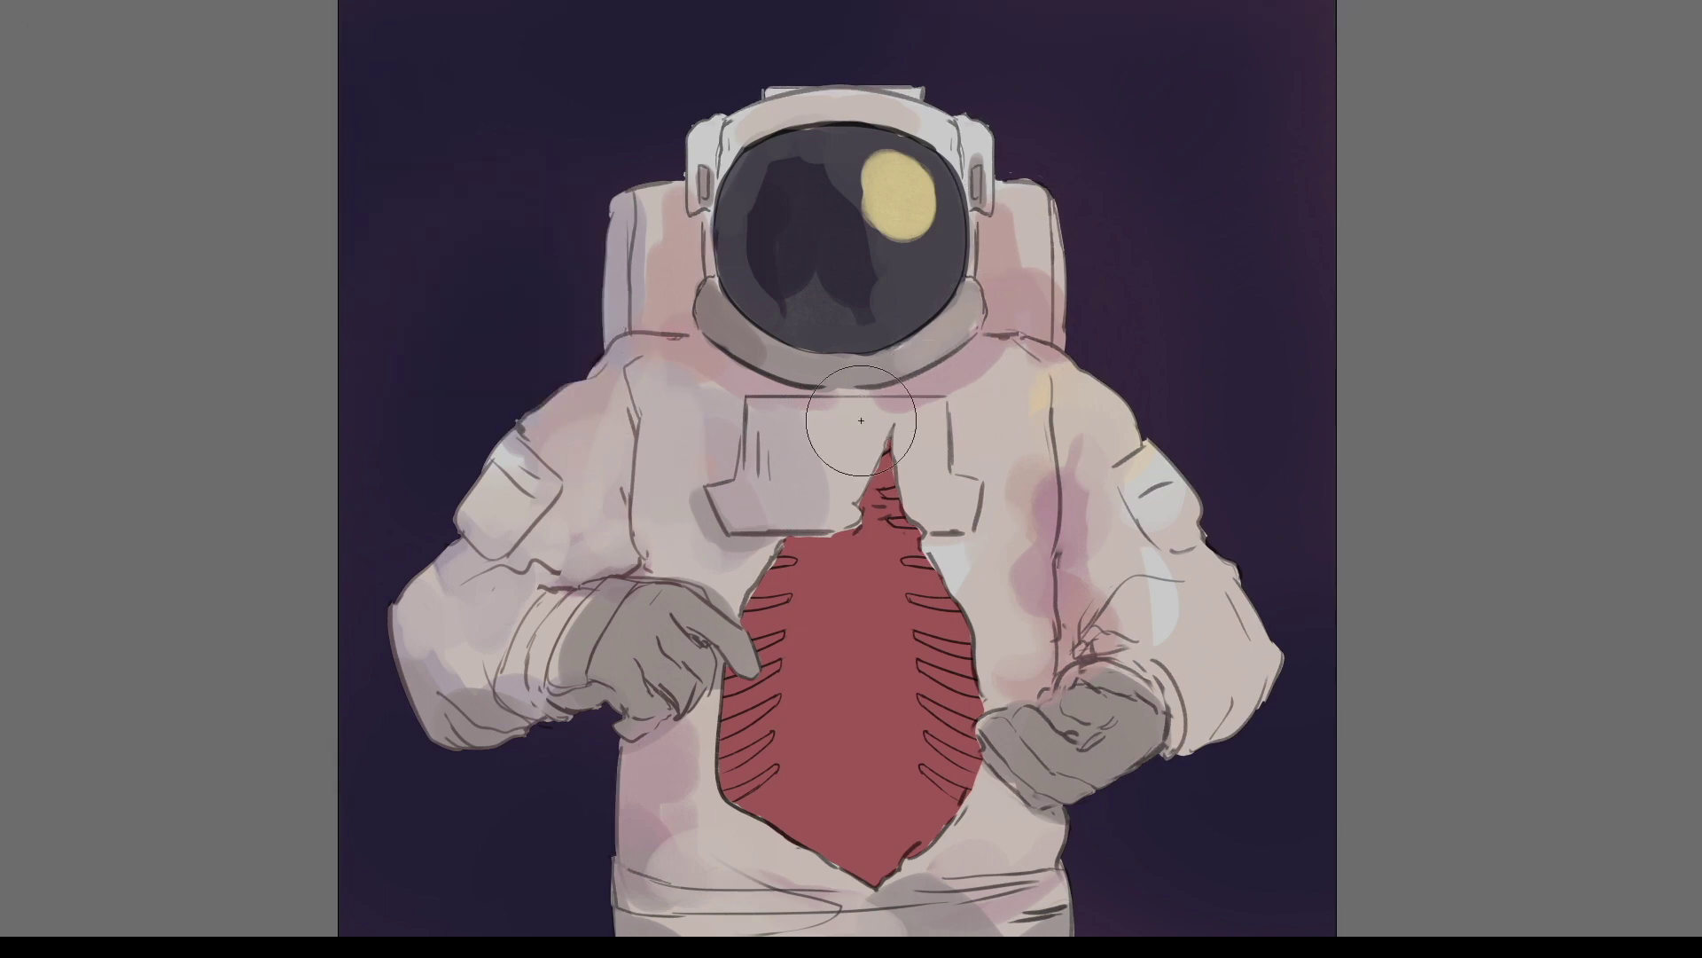
Step: Deepen the fold shading along the side seam just above the upturned glove with dark mauve
scroll(650, 712, "down", 4)
scroll(621, 620, "up", 3)
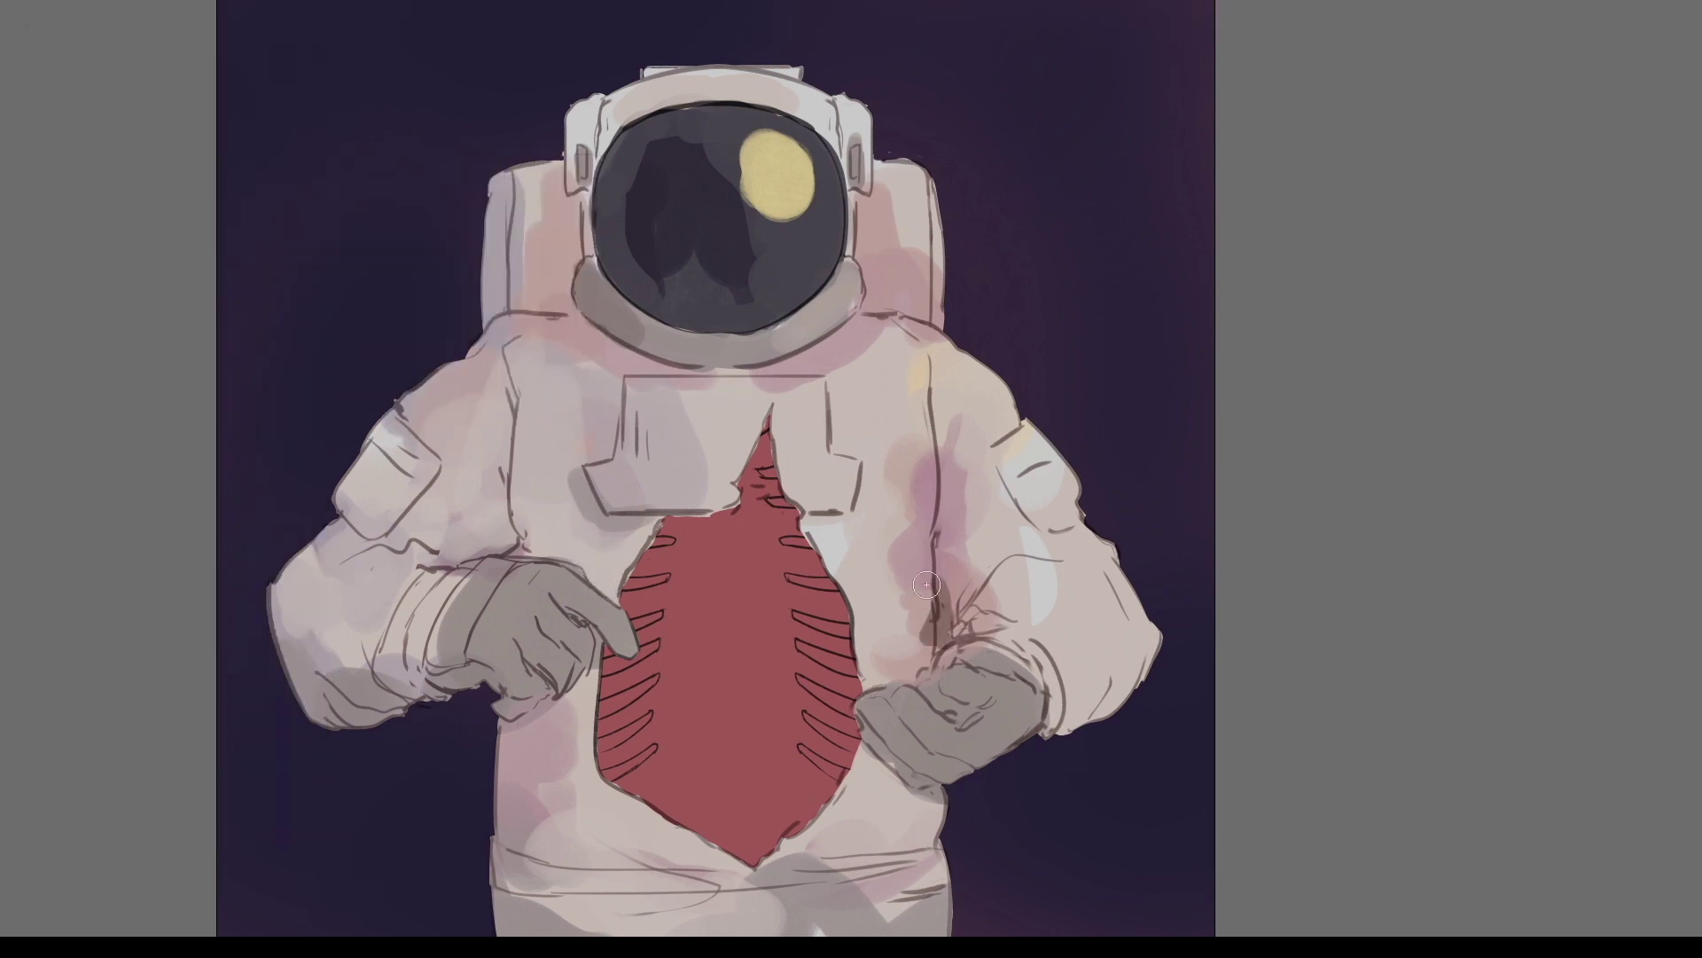
mouse_move(913, 625)
left_mouse_down()
mouse_move(947, 568)
mouse_move(922, 656)
left_mouse_up()
left_click(892, 557, "alt")
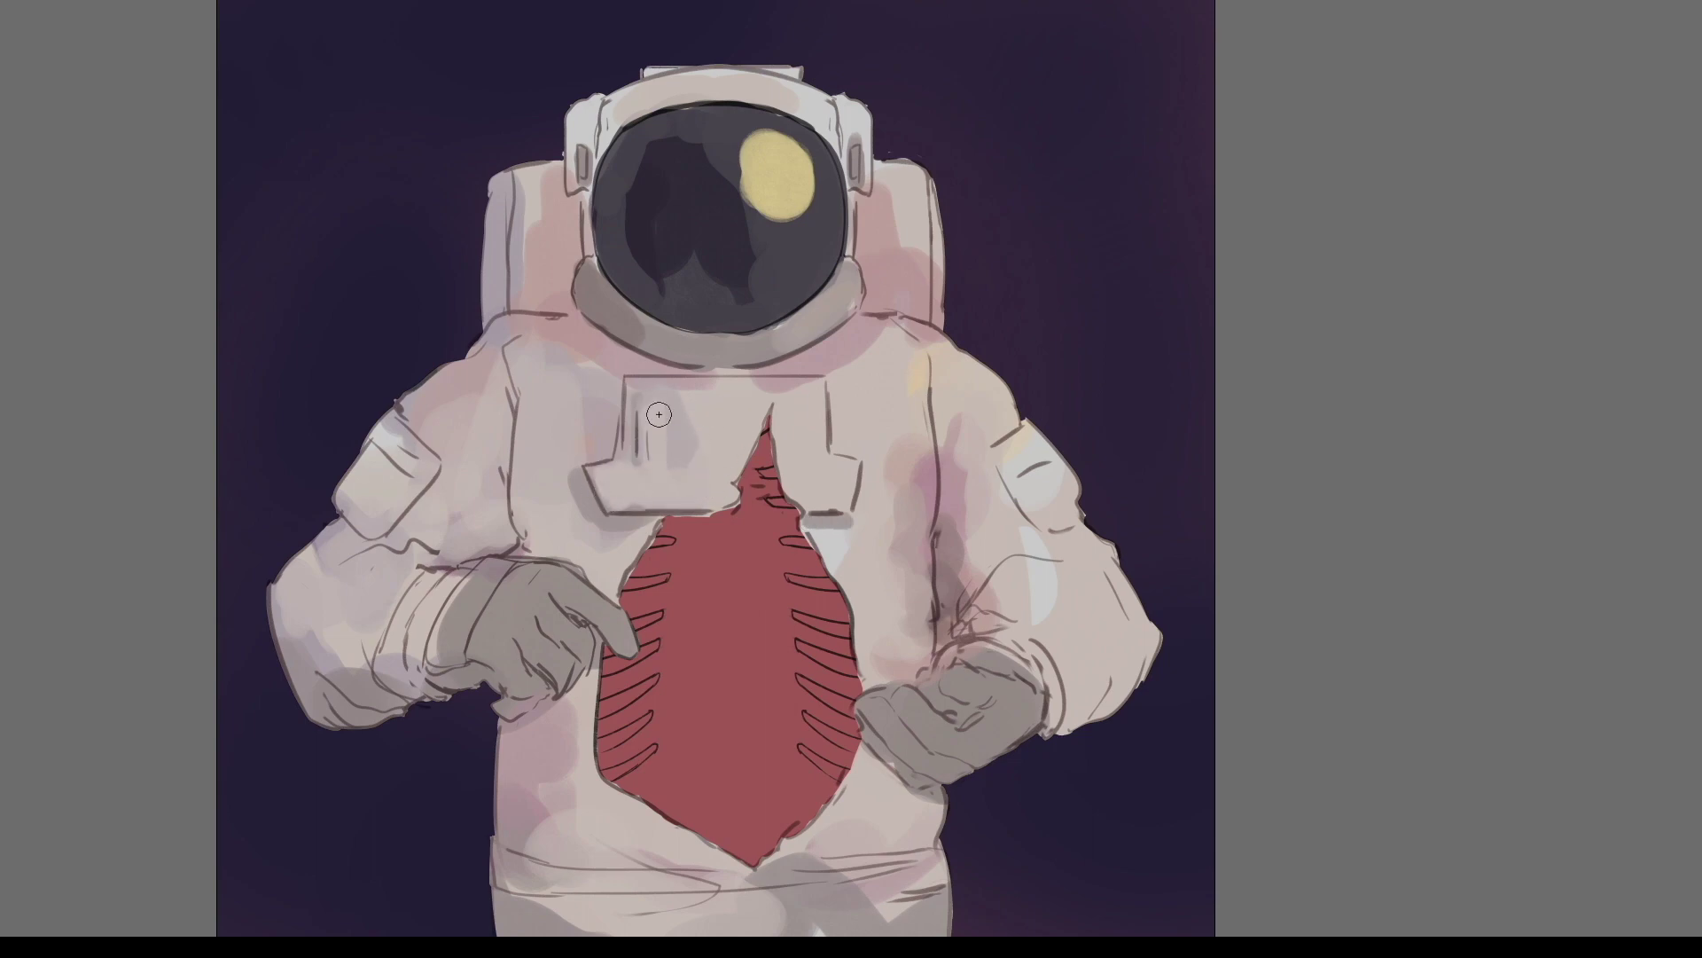
Step: Add small shadow details to the chest panel and blend pale tones over the helmet top, upper chest, backpack and shoulder
right_click(816, 373)
key("Escape")
left_click_drag(766, 474, 753, 452)
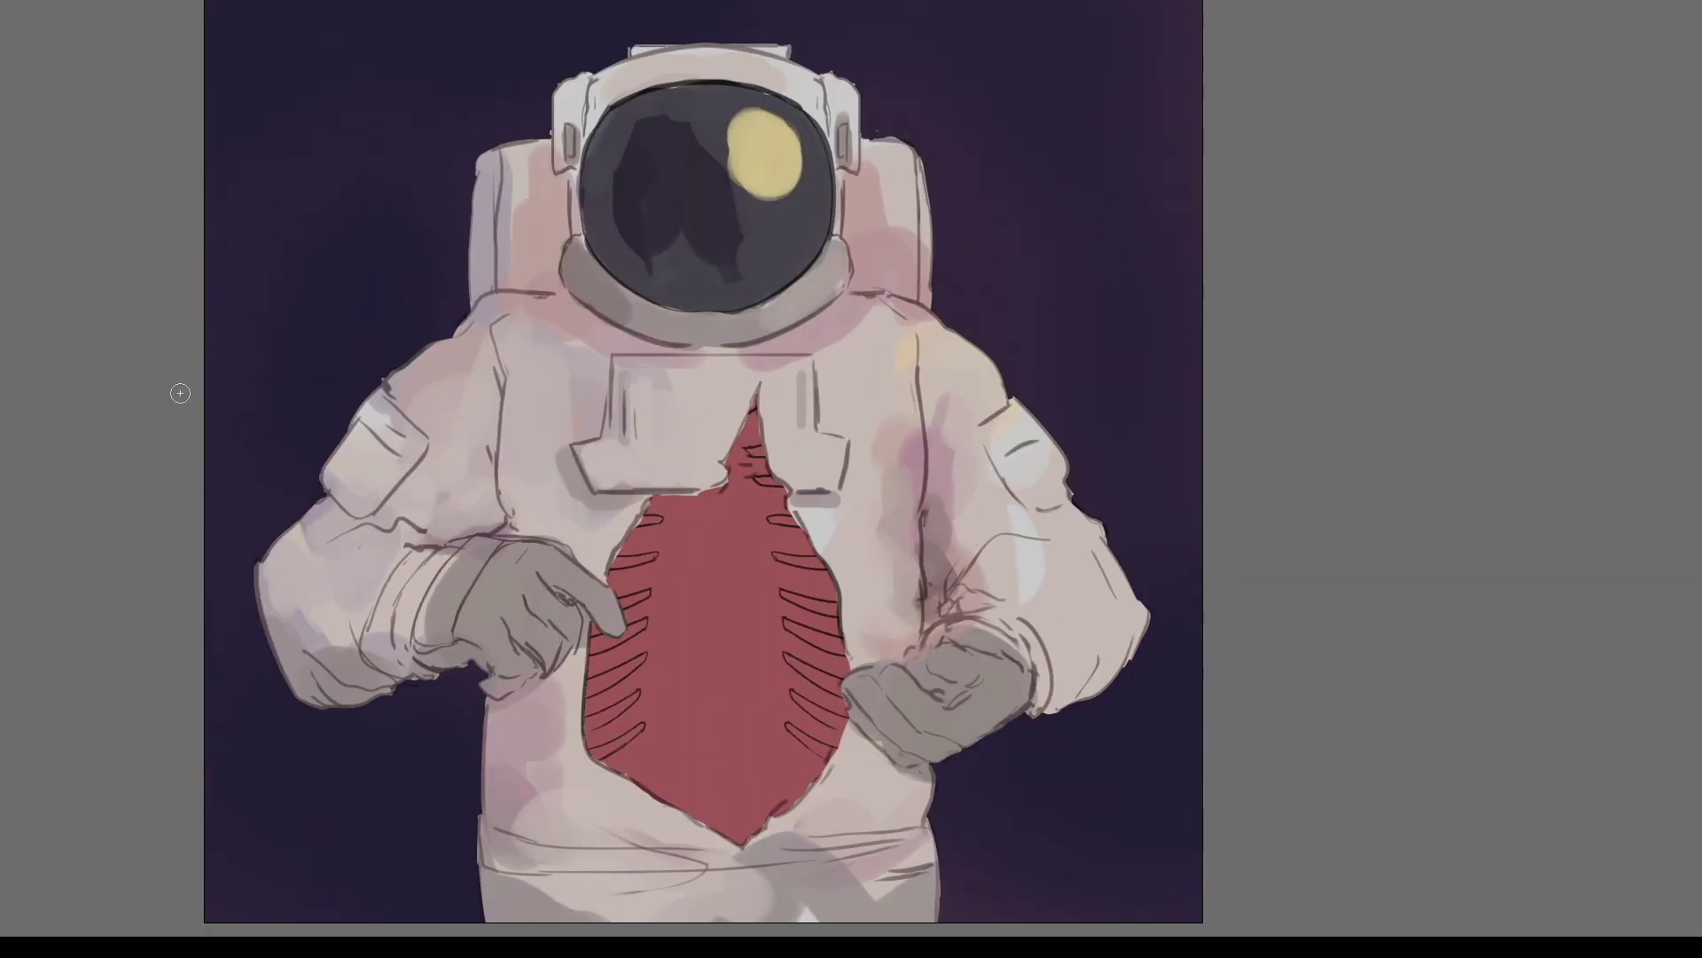
left_click_drag(597, 75, 700, 55)
left_click_drag(564, 403, 574, 313)
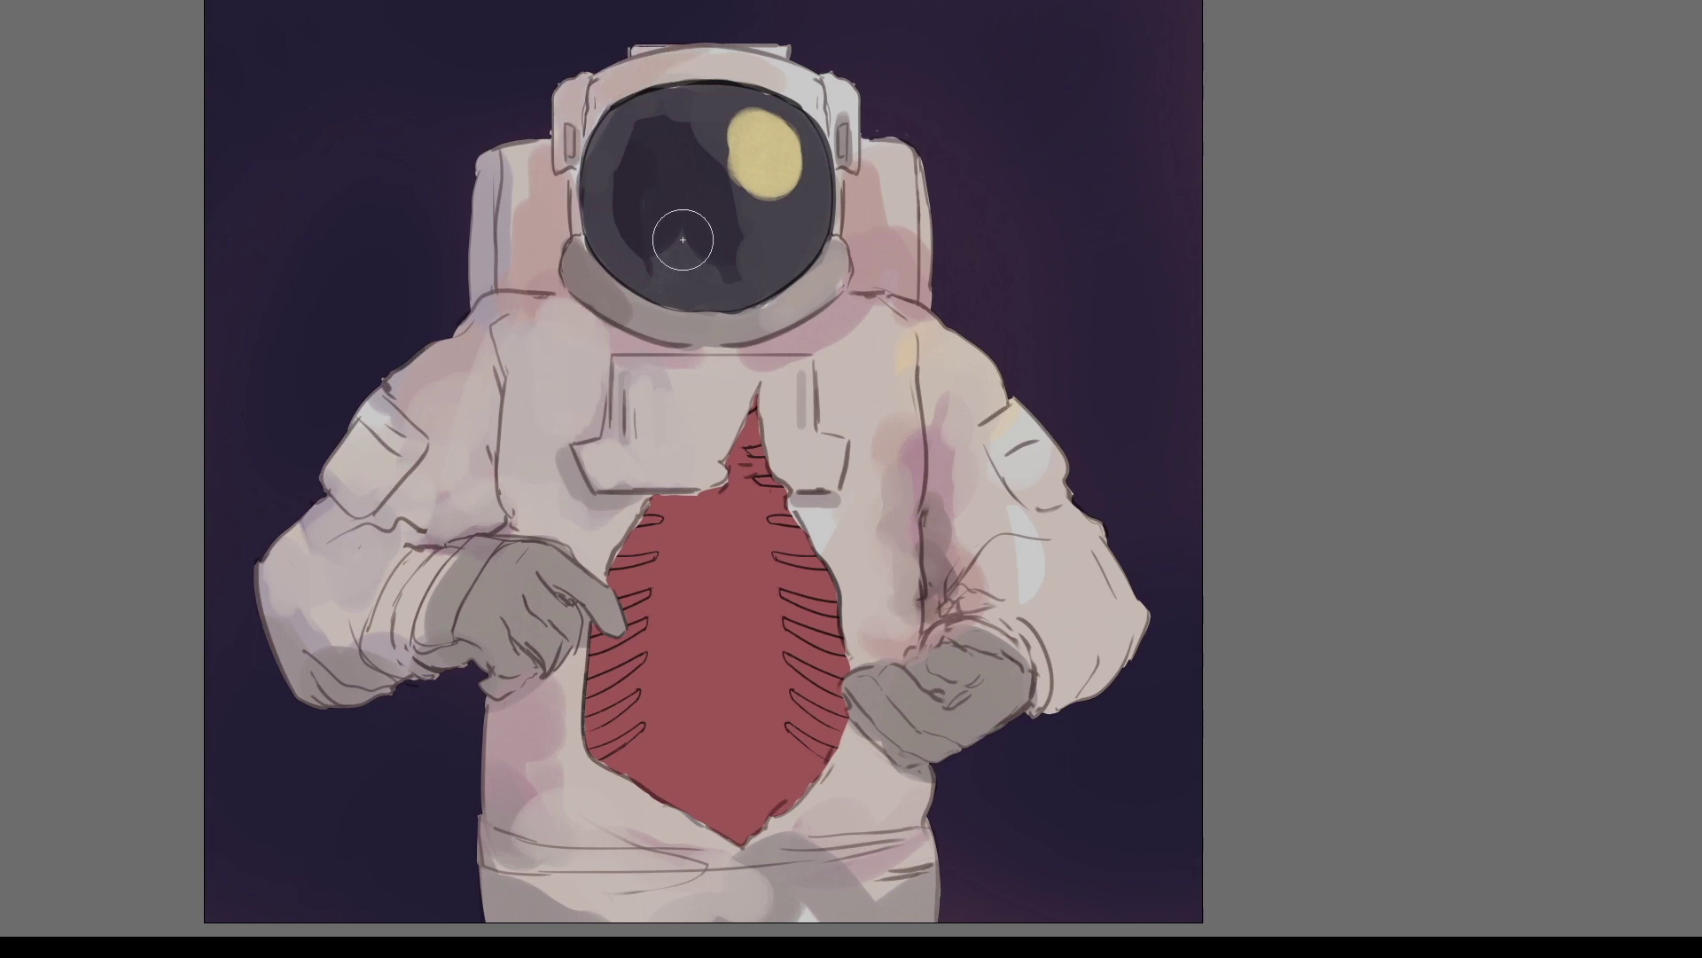
left_click(902, 172, "ctrl")
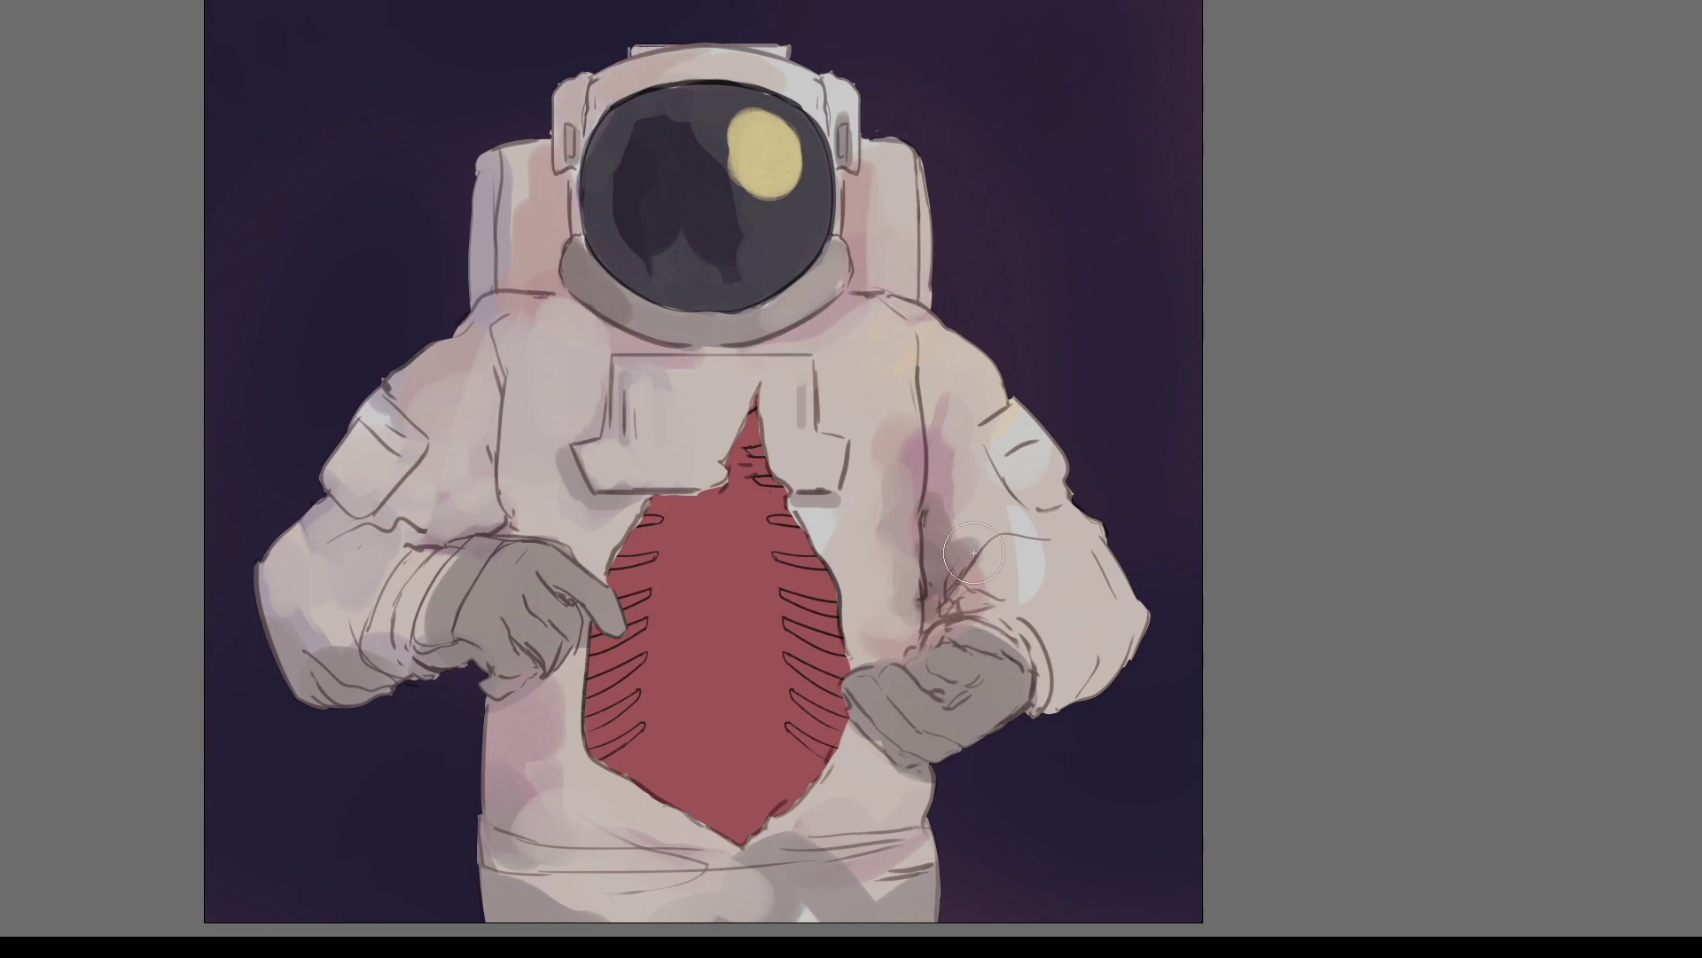
Step: Compare the painting with the Color Fill 1 overlay switched on and off
key("Tab")
left_click(1458, 284)
left_click(1459, 283)
left_click(1459, 284)
left_click(1459, 284)
left_click(1528, 518)
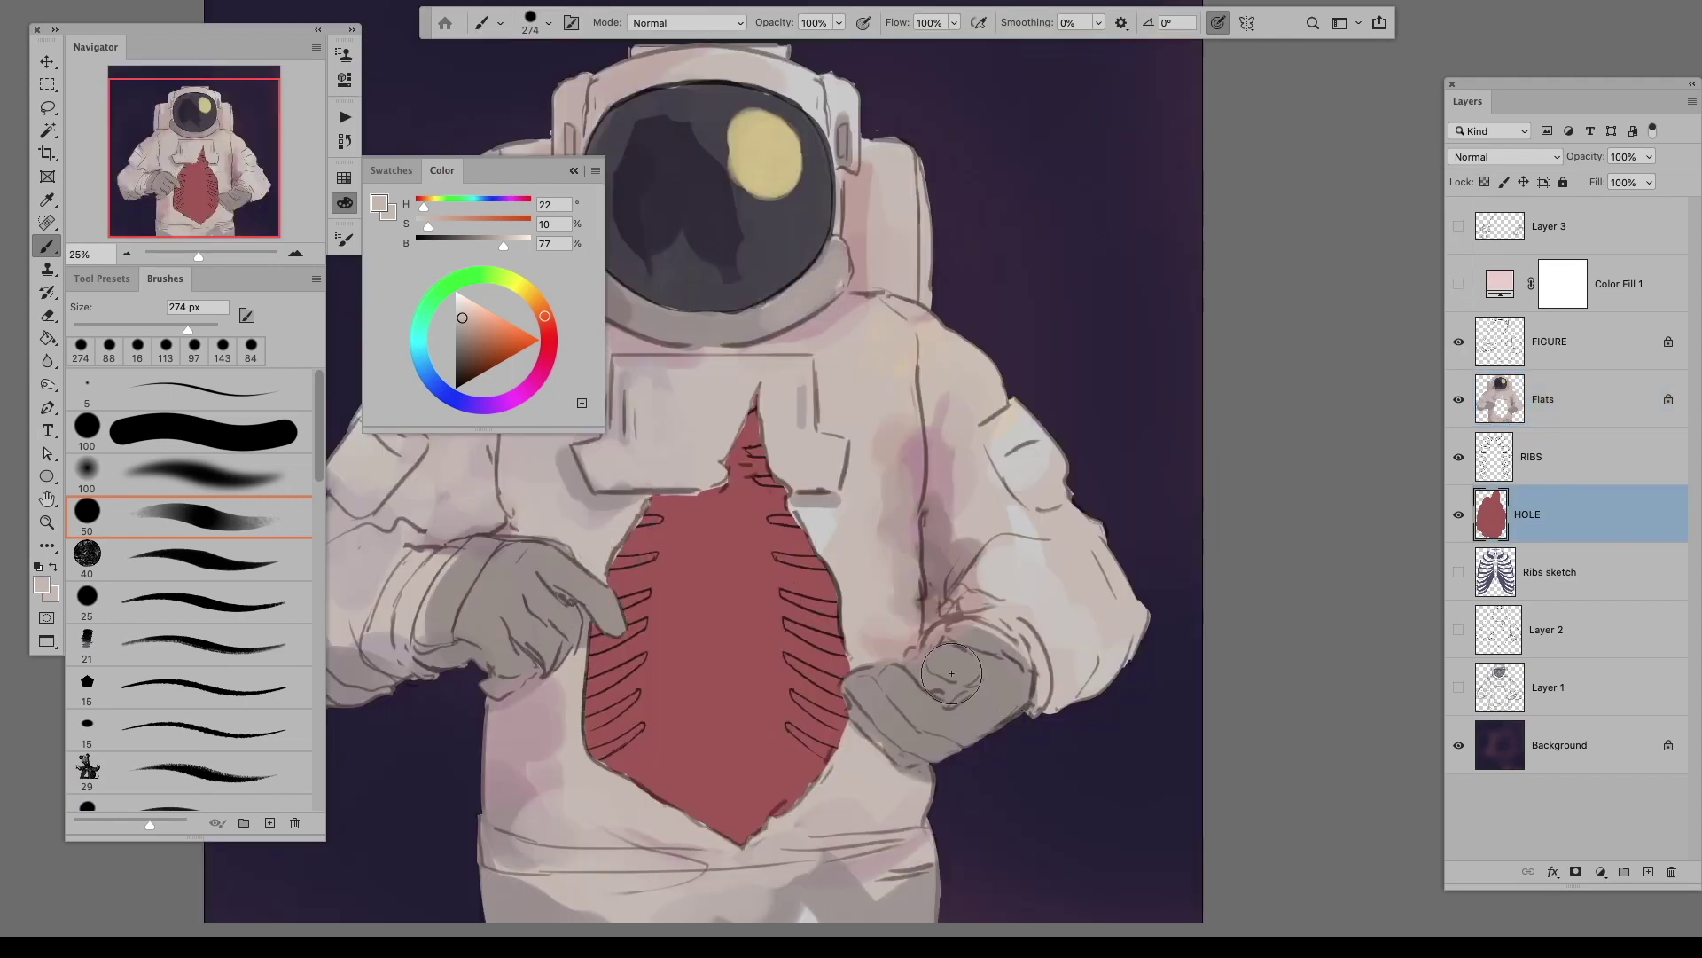
left_click(344, 202)
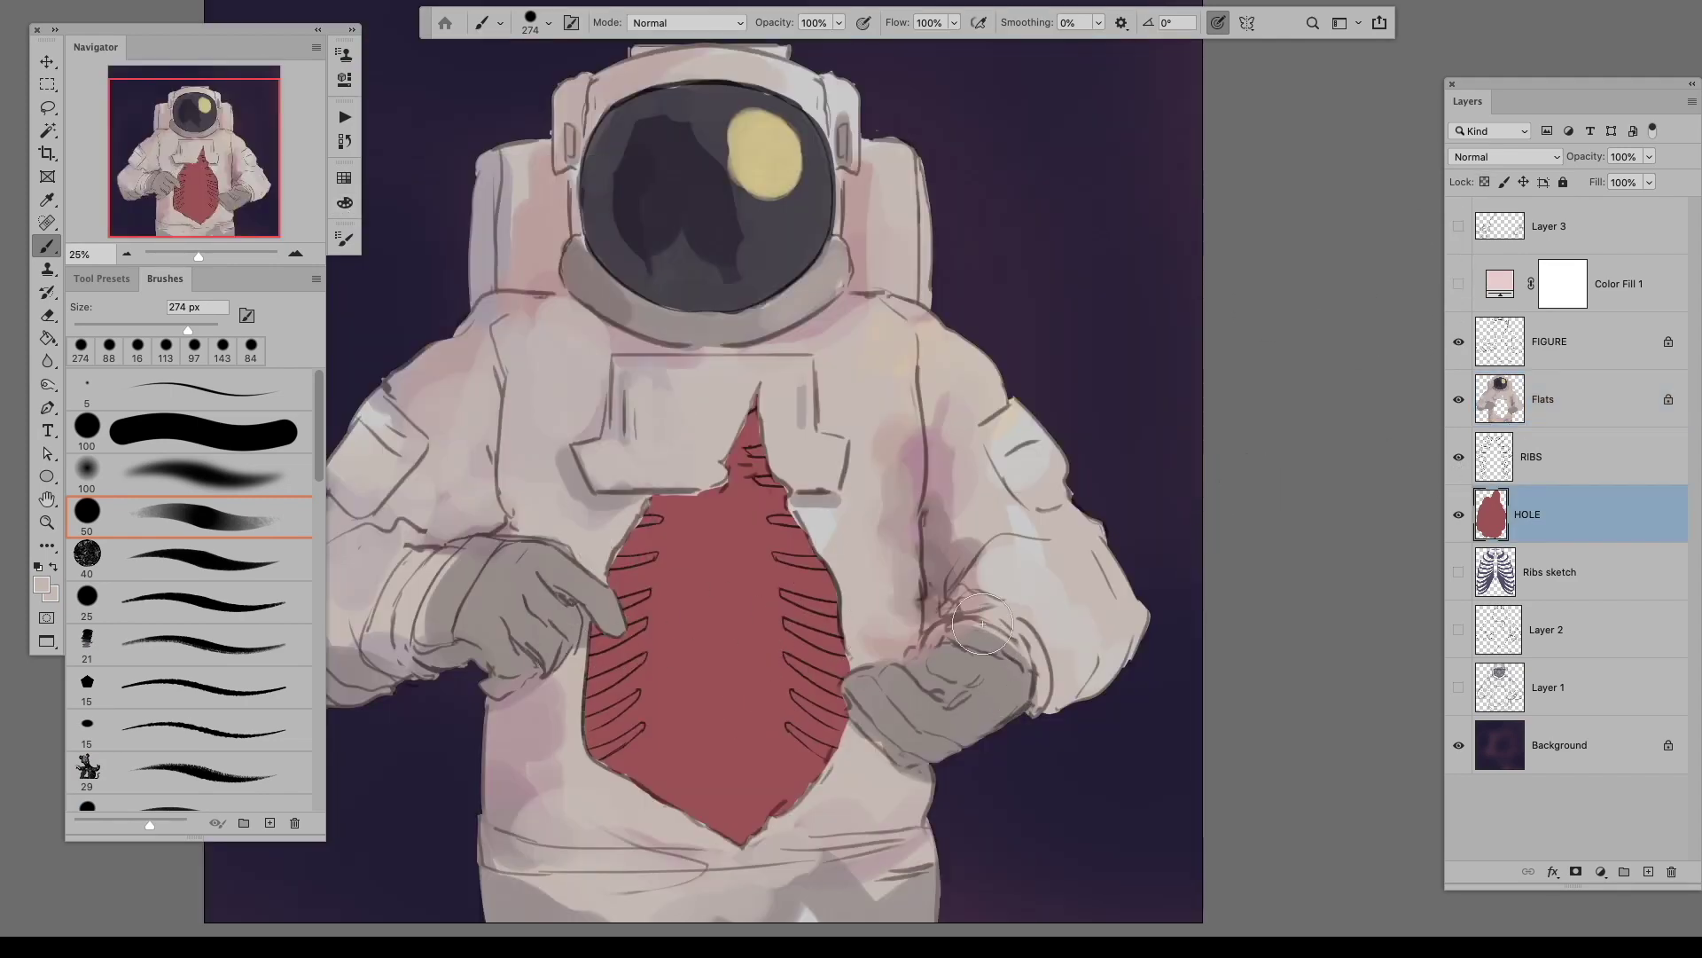
left_click(1553, 484)
key("ctrl+0")
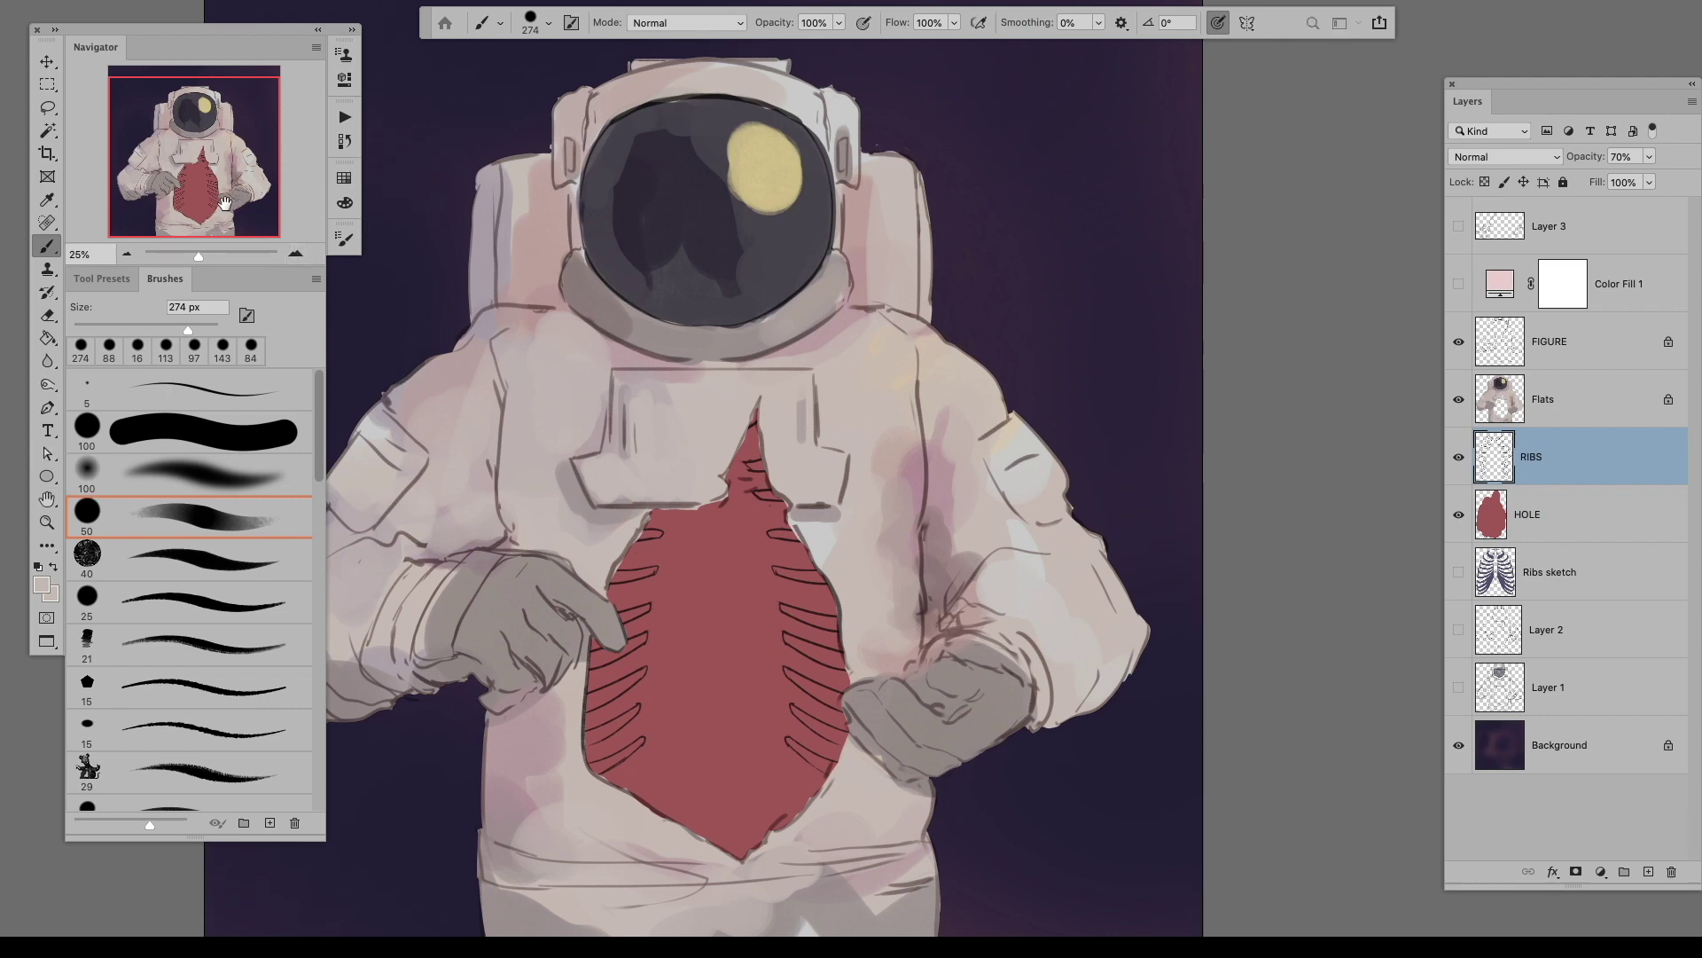
key("z")
left_click(1069, 24)
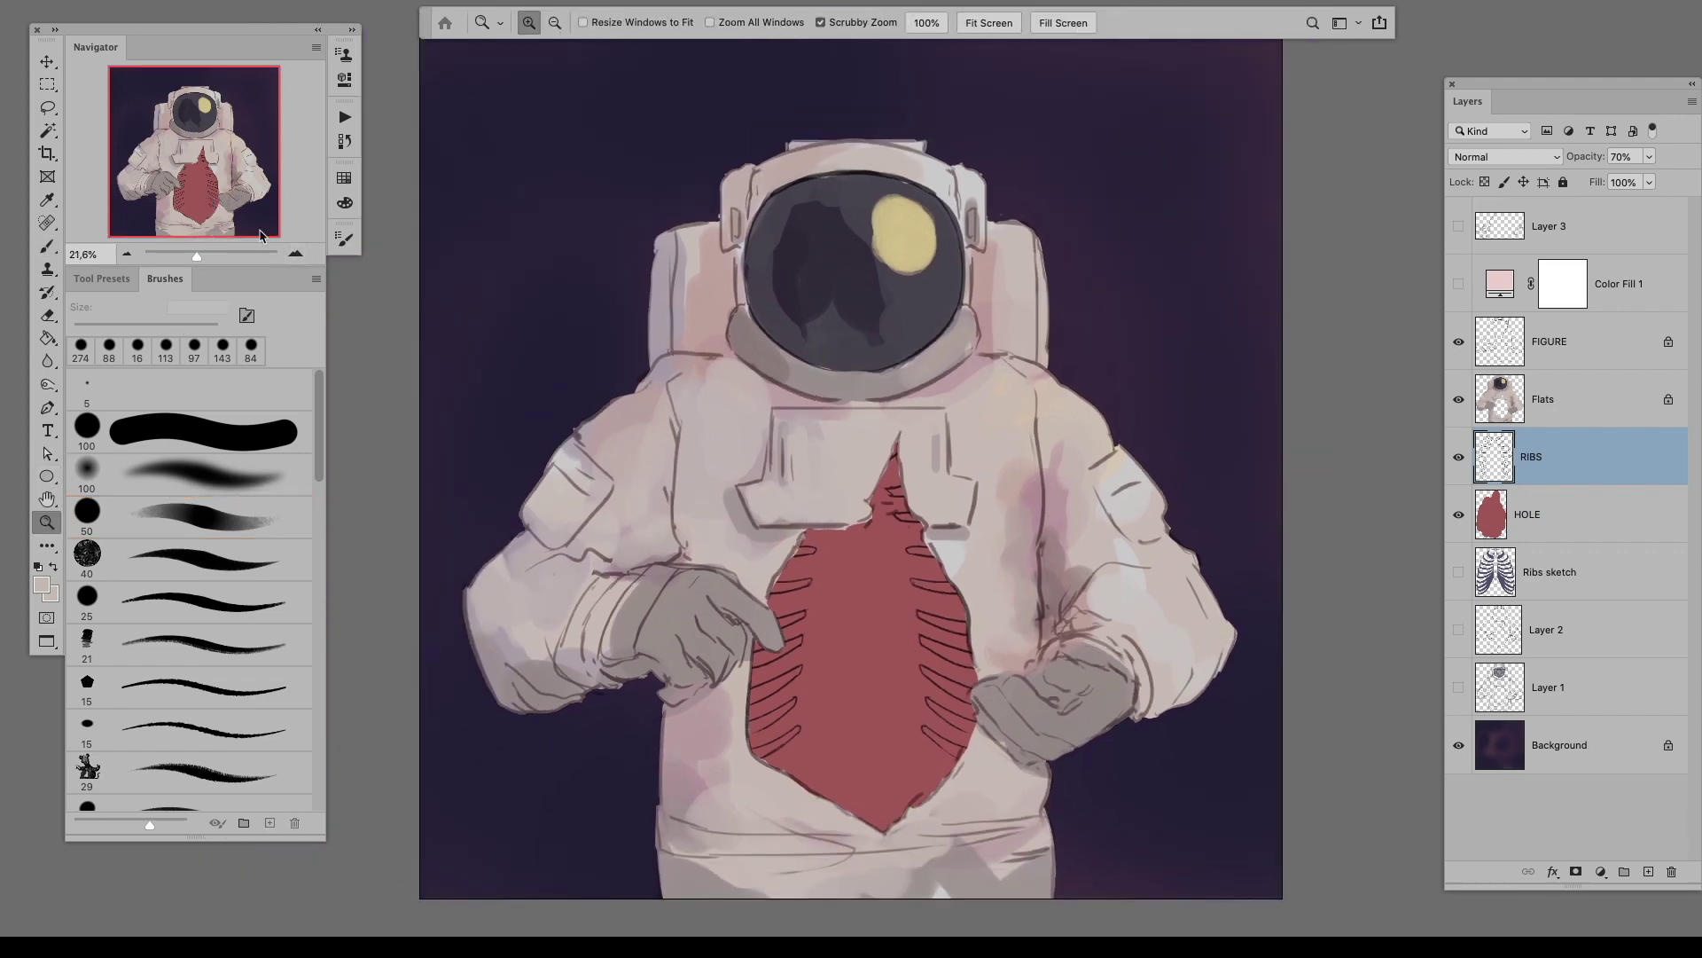
left_click(296, 255)
Step: Create a HEART layer above Color Fill 1, hide the Flats layer and show the Color Fill 1 overlay
key("b")
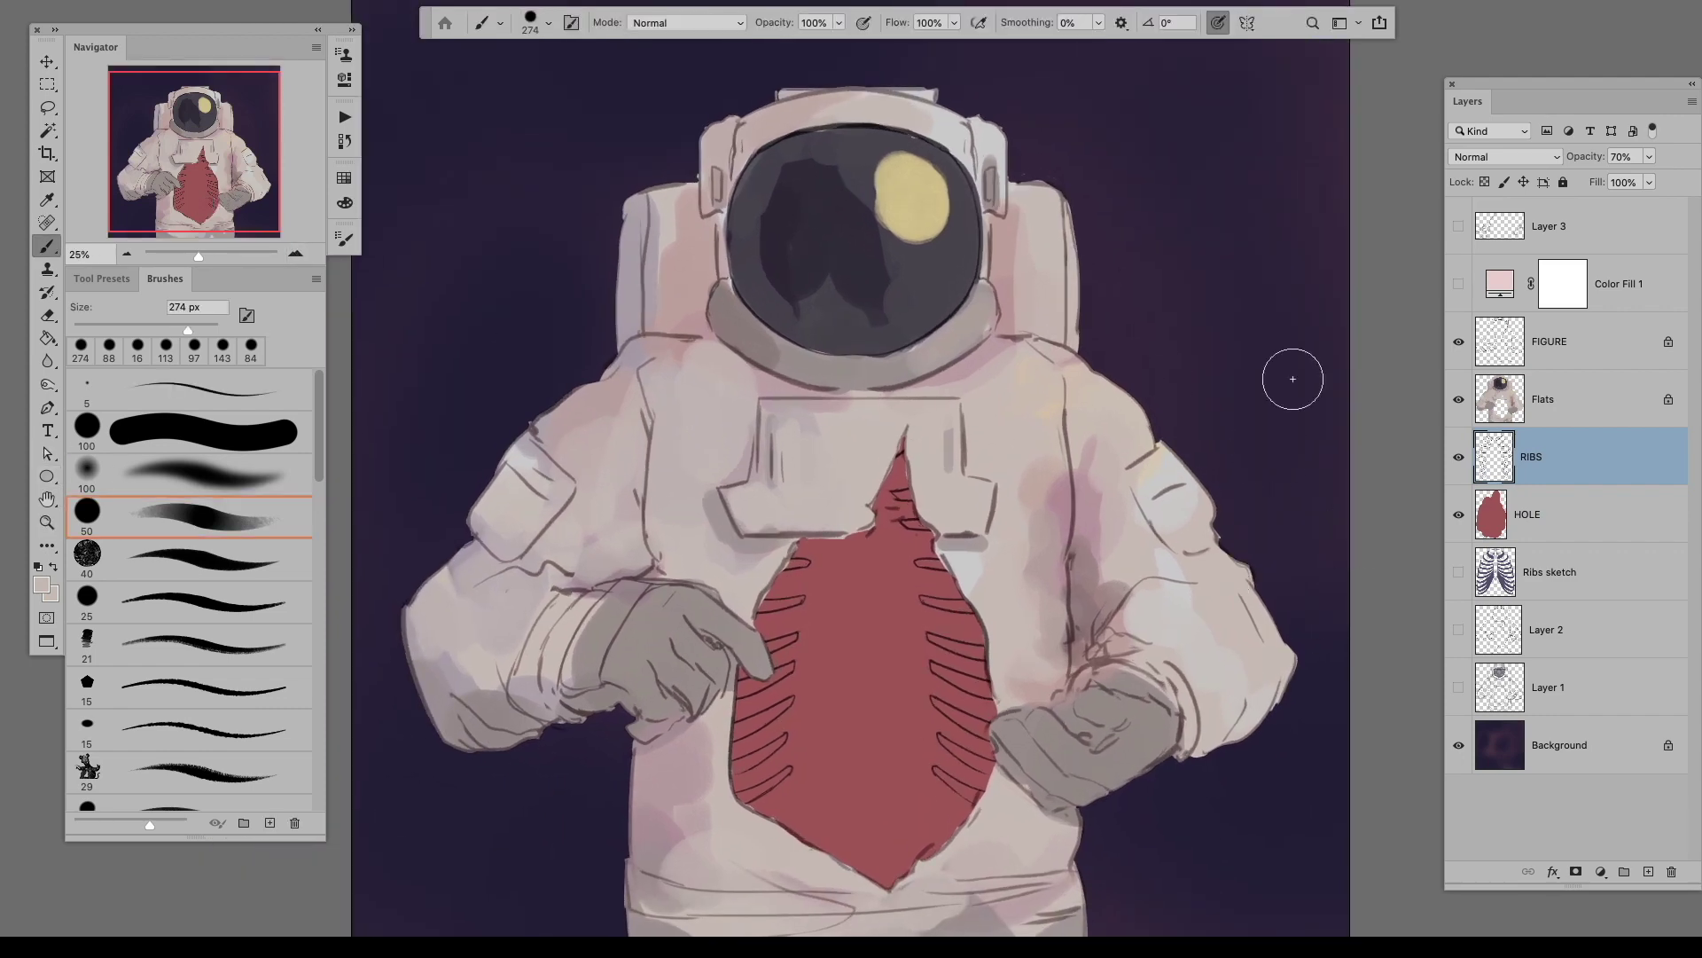
scroll(813, 513, "up", 1)
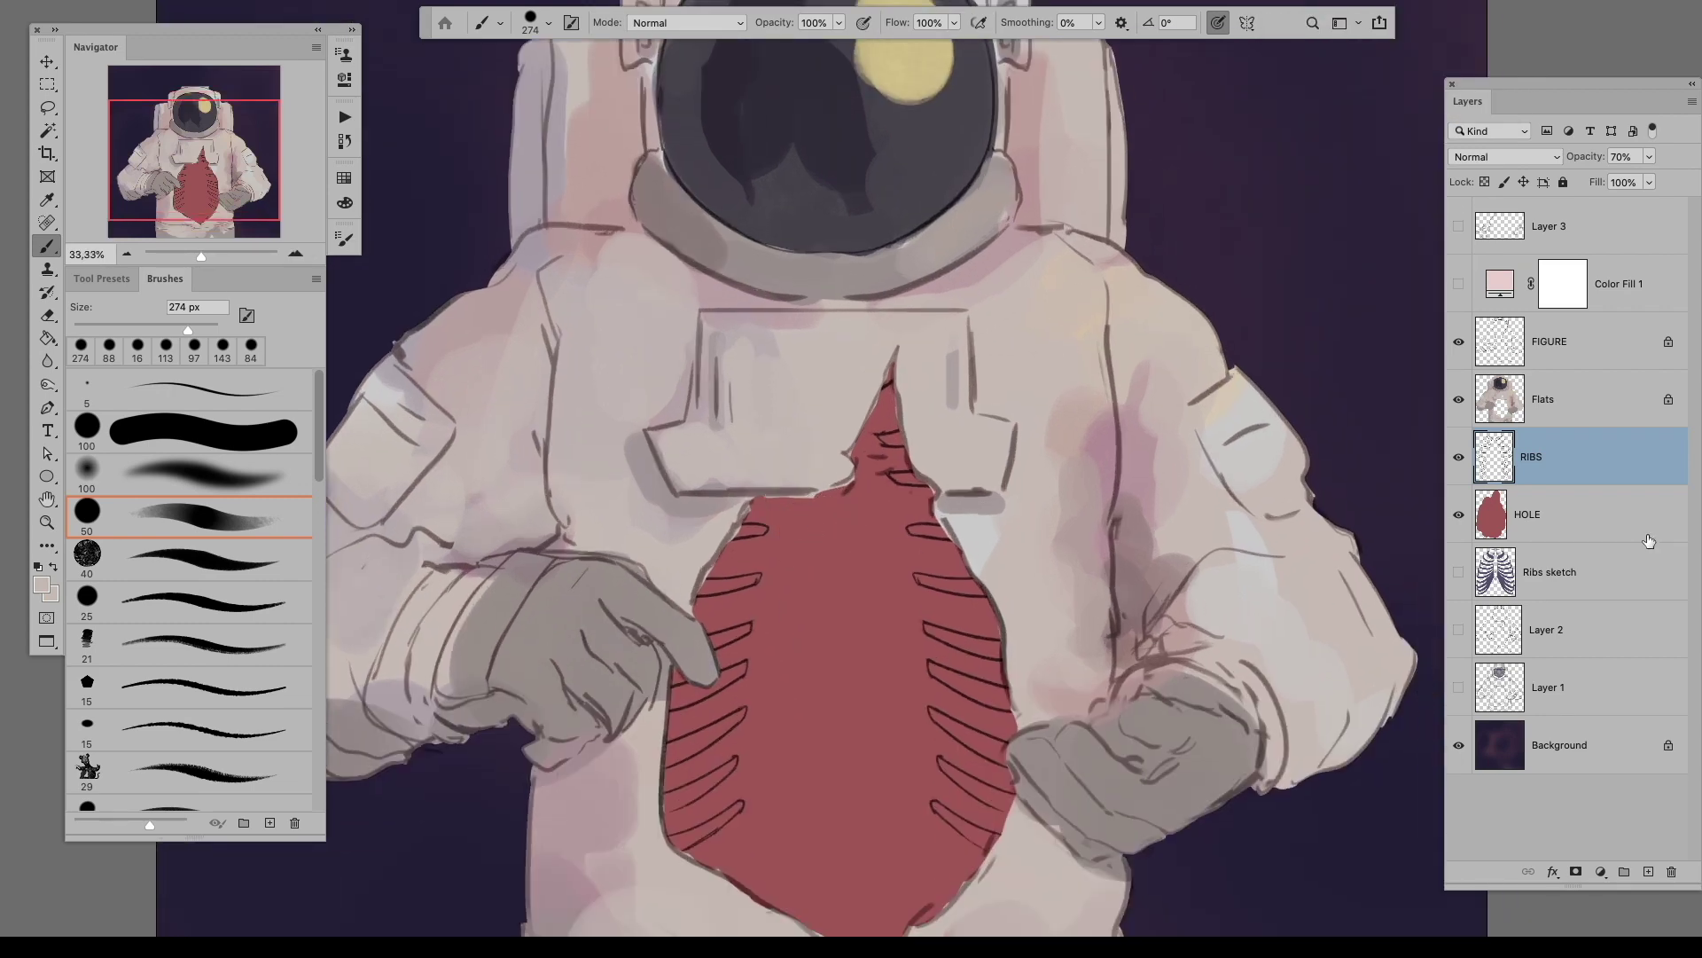
left_click(1648, 872)
left_click(1459, 399)
left_click(1458, 284)
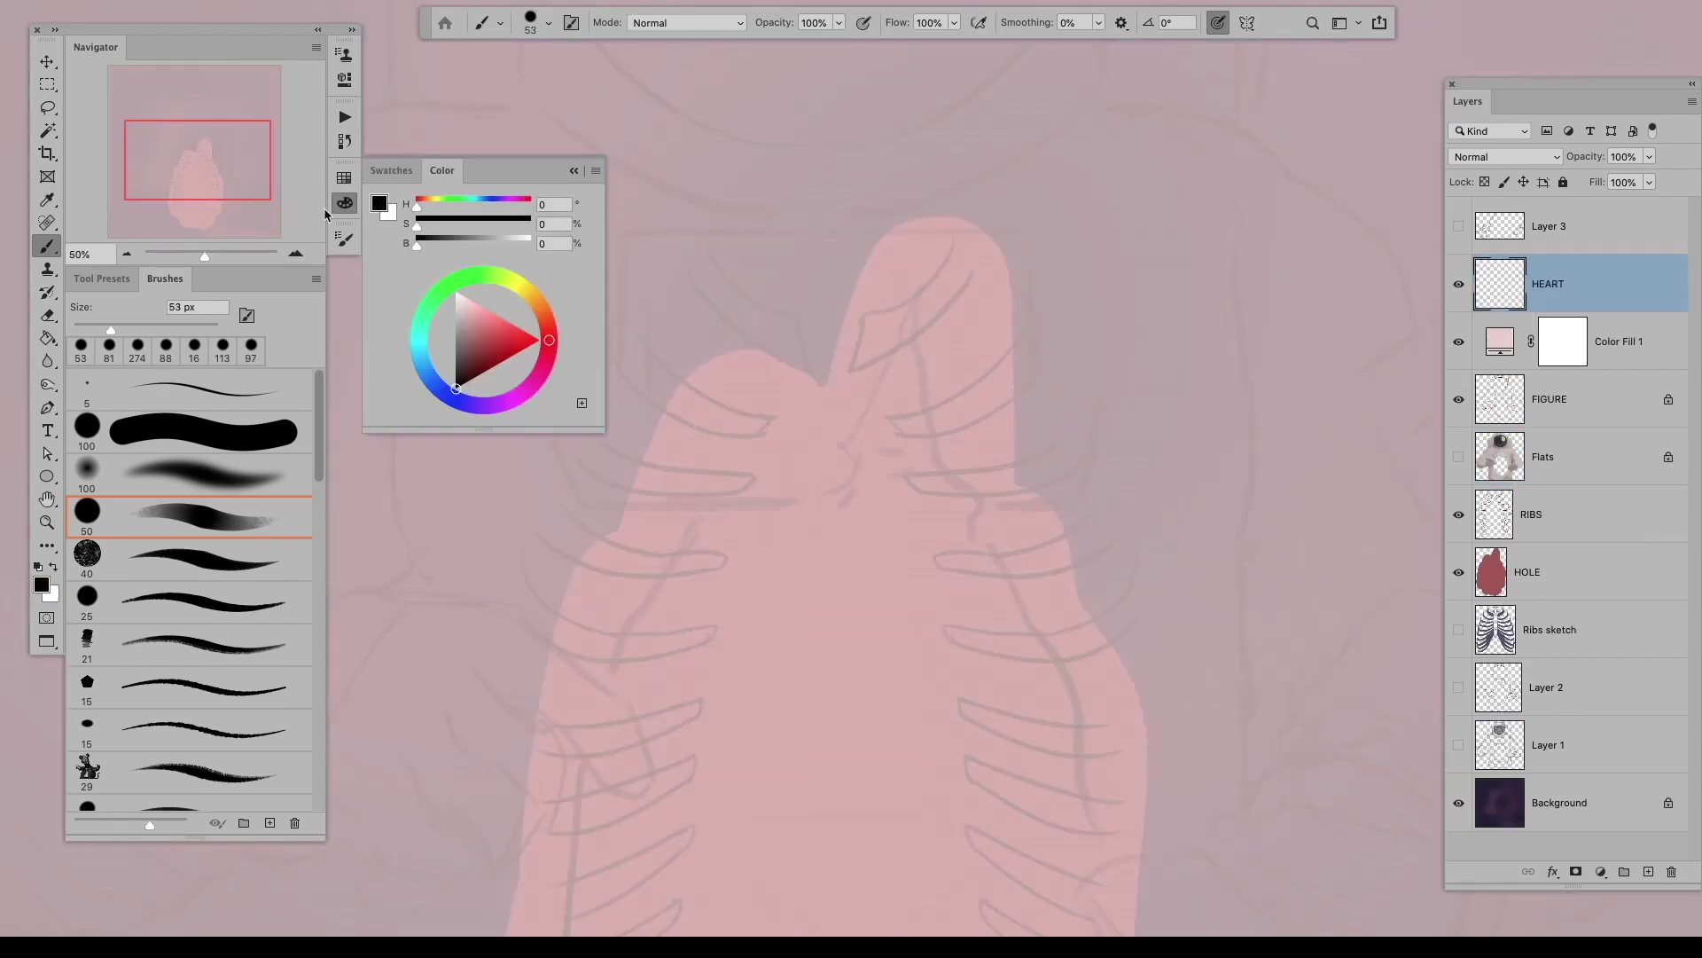
Step: Sketch the heart's rounded body outline in black over the ribs on the HEART layer with a 20 px brush
left_click(344, 203)
key("bracketleft")
key("bracketleft")
key("bracketleft")
key("bracketleft")
mouse_move(642, 378)
left_mouse_down()
mouse_move(672, 471)
mouse_move(763, 431)
left_mouse_up()
left_click_drag(620, 559, 814, 694)
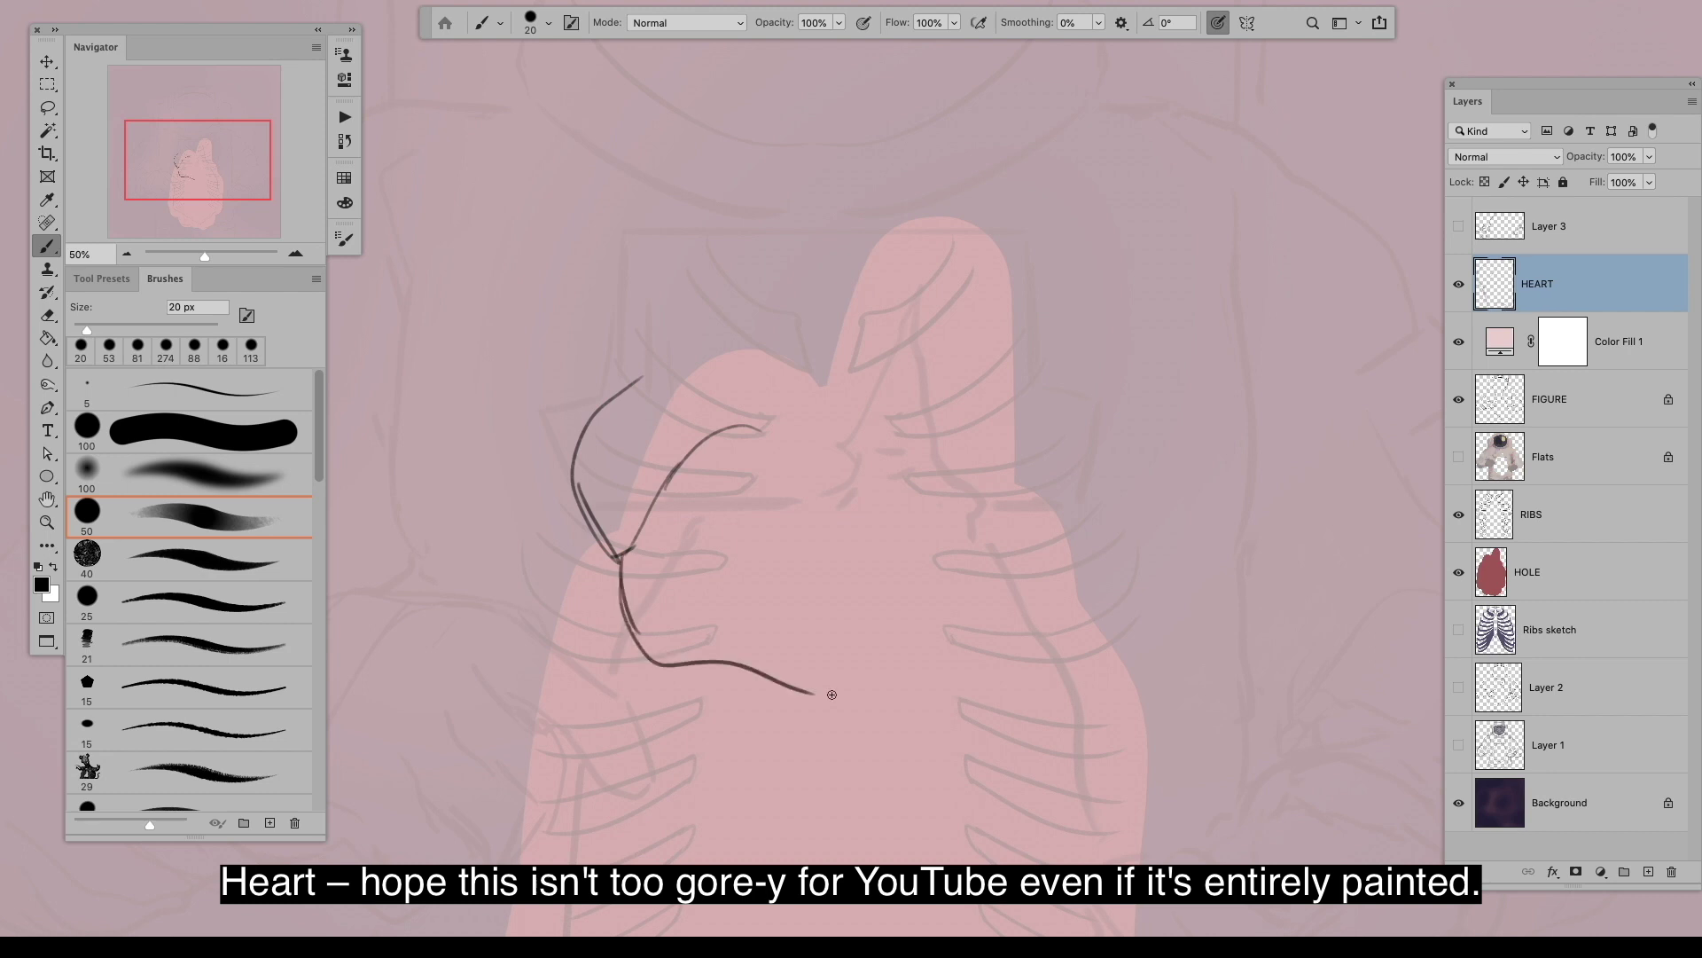
left_click_drag(822, 397, 886, 608)
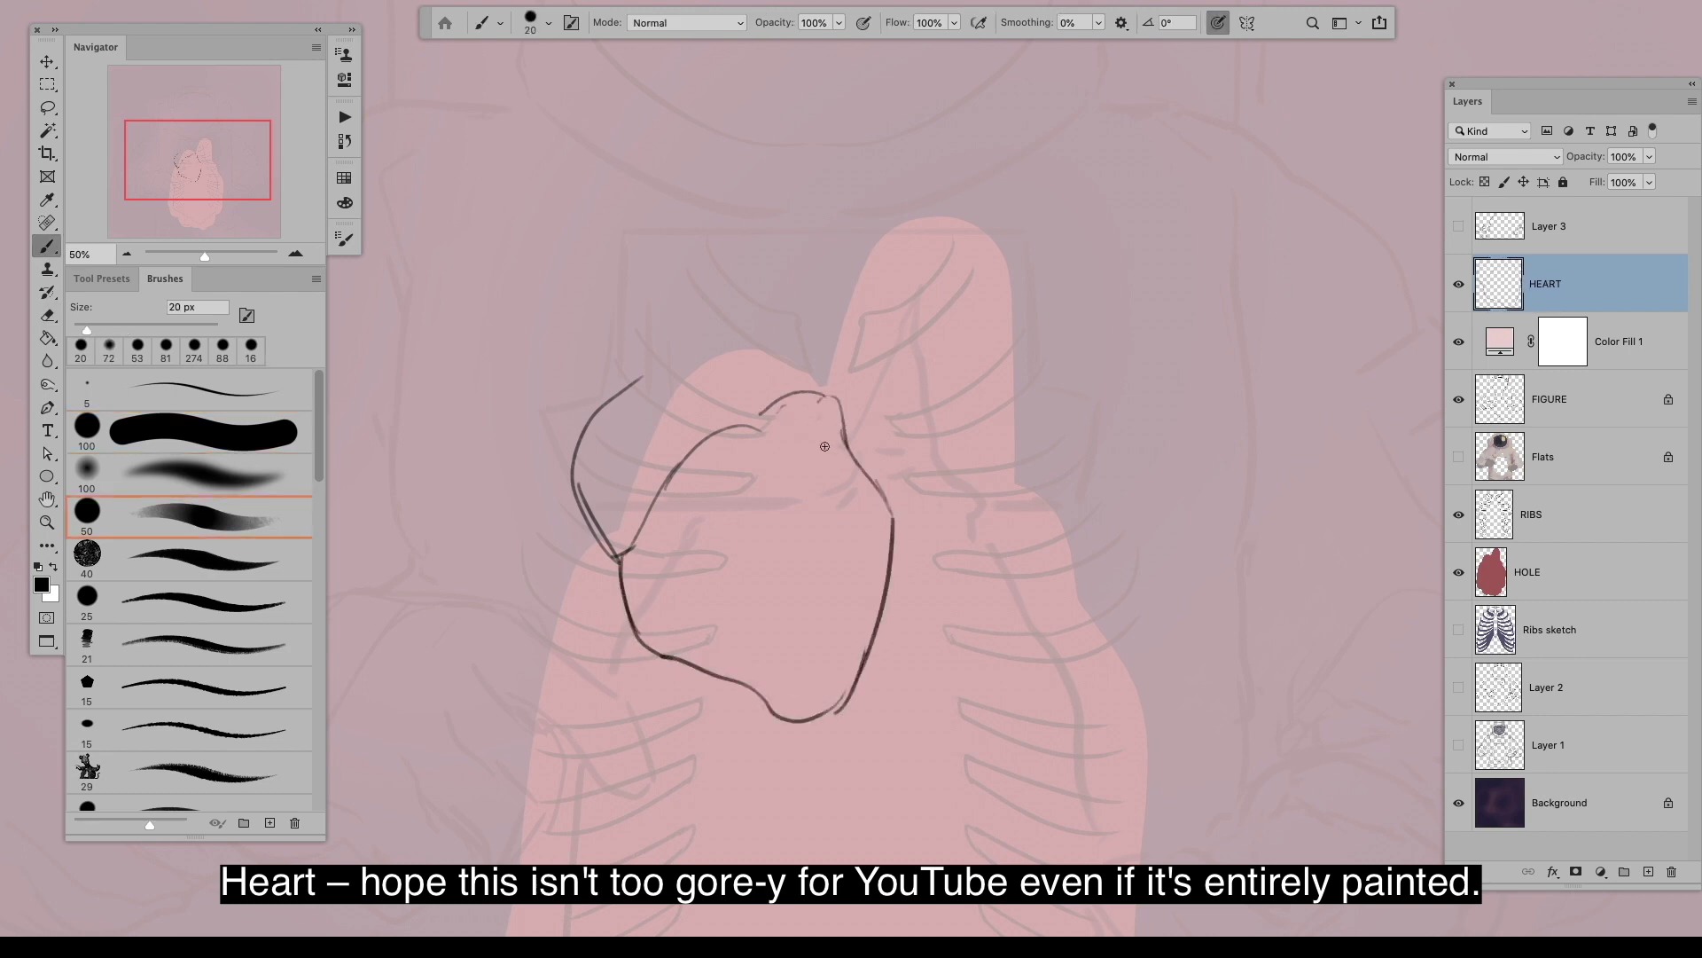
Step: Sketch the heart's central groove lines, bottom tip and the great vessels rising from its top
left_click_drag(804, 472, 842, 510)
left_click_drag(817, 532, 833, 669)
left_click_drag(776, 709, 867, 700)
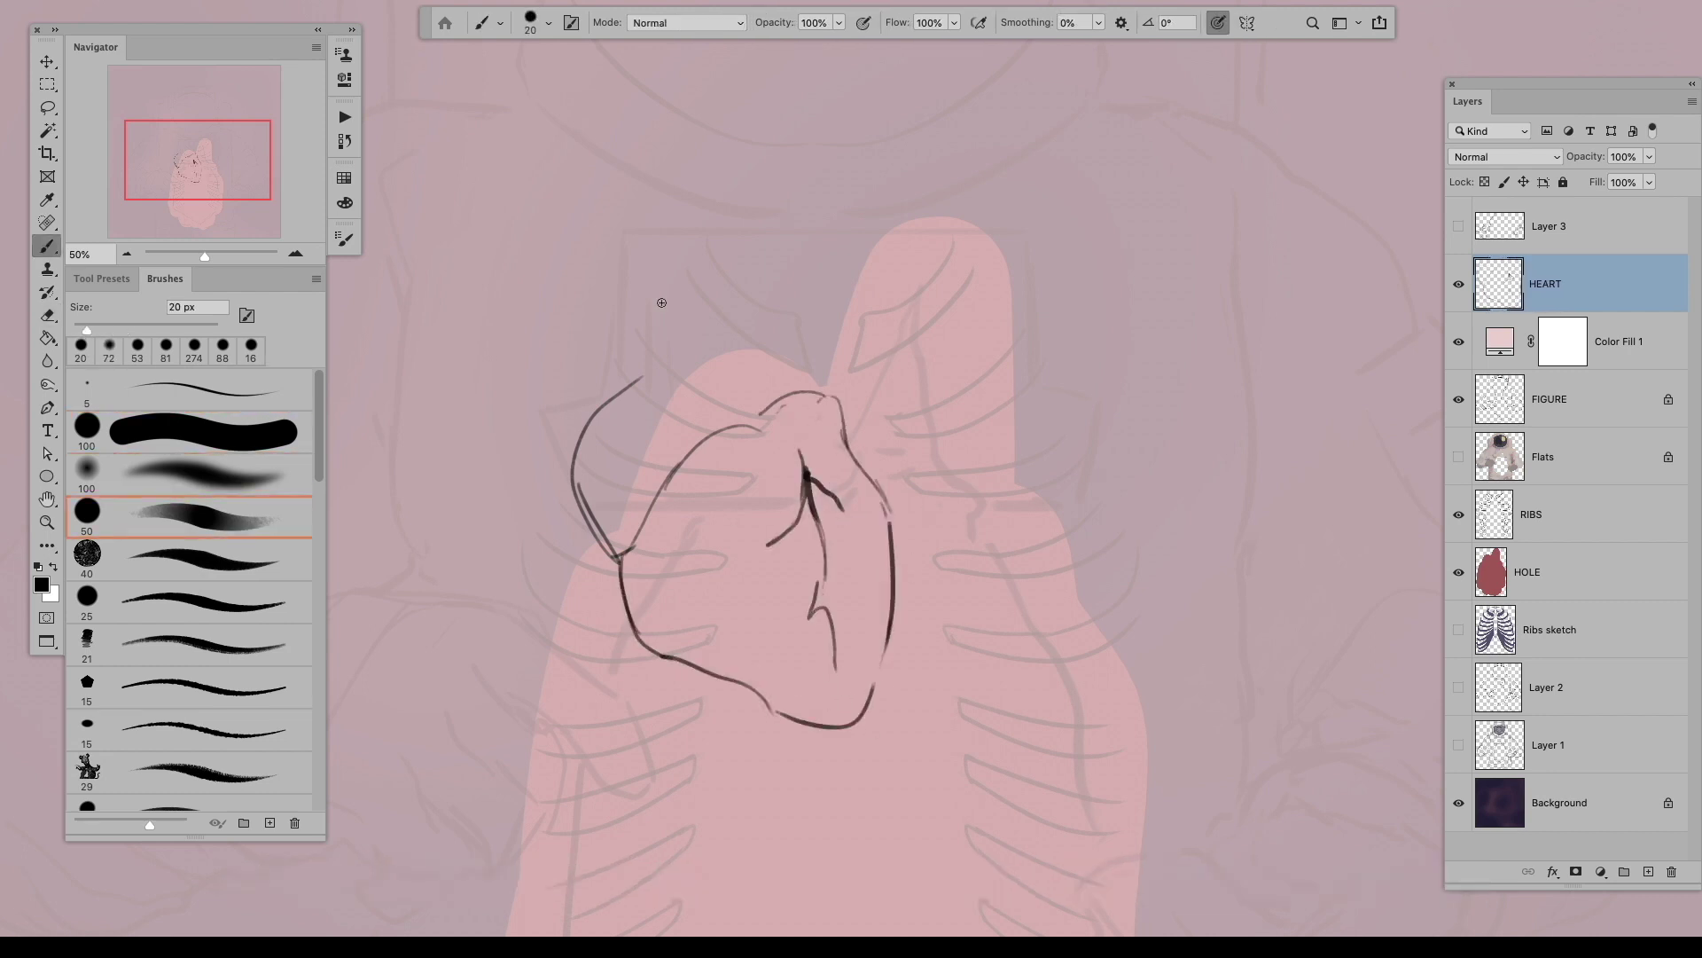
left_click_drag(785, 373, 853, 408)
left_click_drag(845, 441, 845, 450)
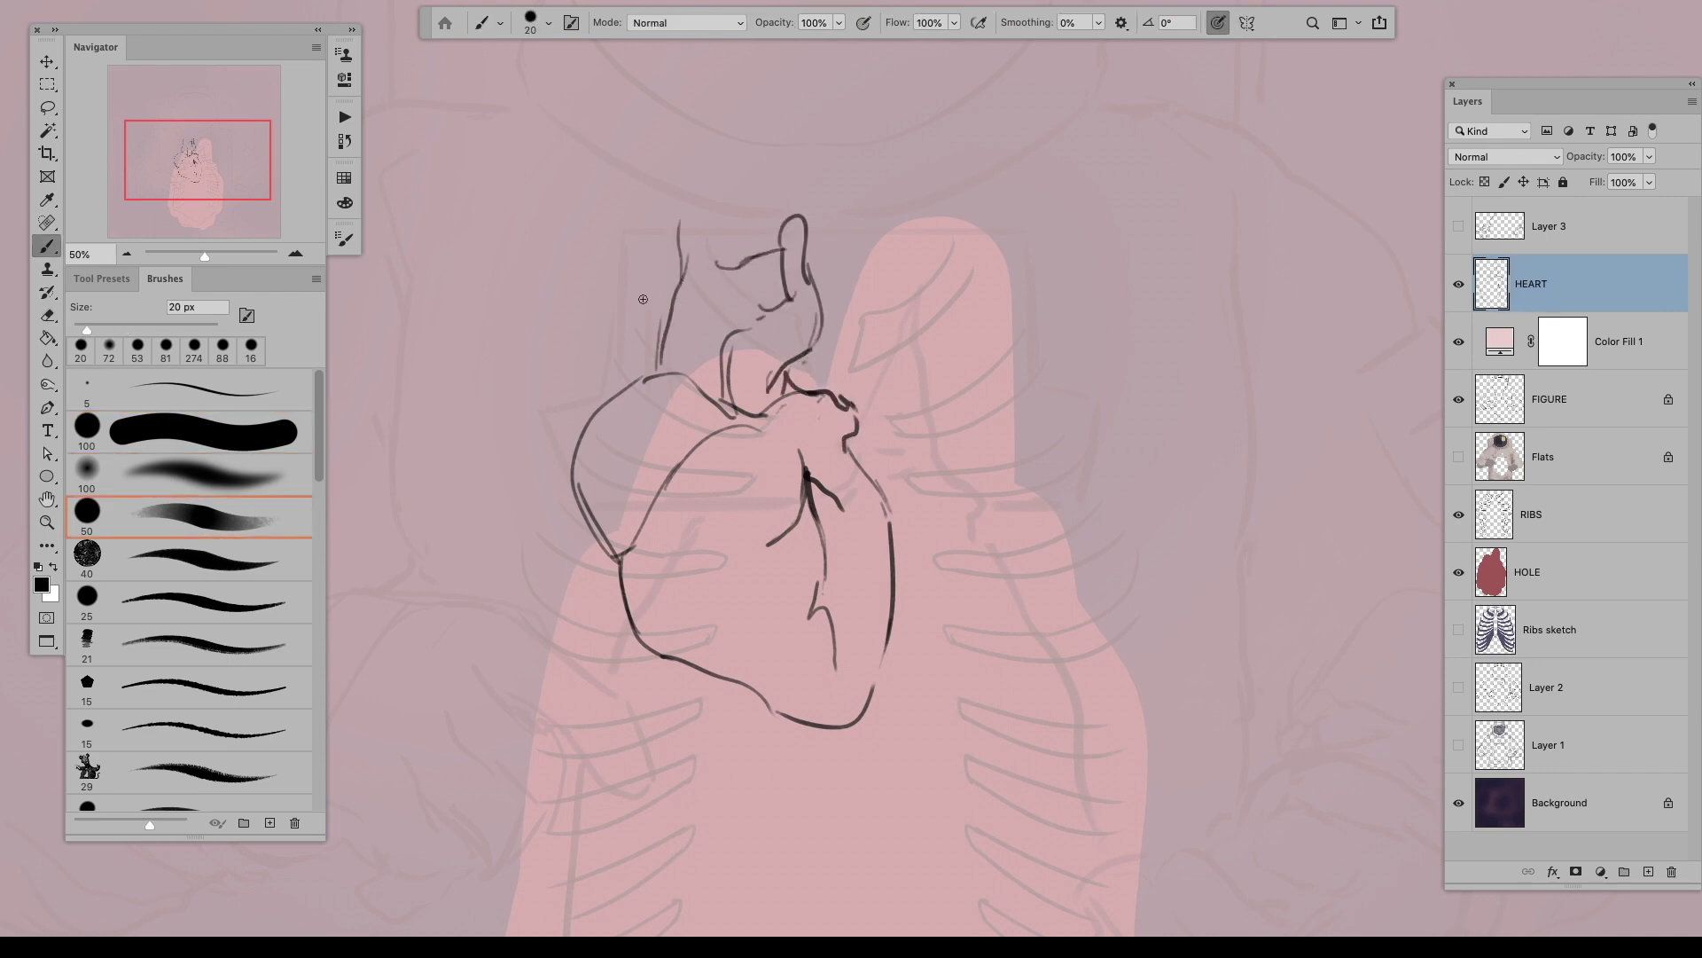
Step: Erase and redraw the heart's lower-left contour and the branching lines of its central groove
key("e")
key("b")
left_click_drag(612, 552, 789, 720)
key("e")
left_click_drag(825, 656, 809, 543)
key("b")
left_click_drag(803, 448, 814, 513)
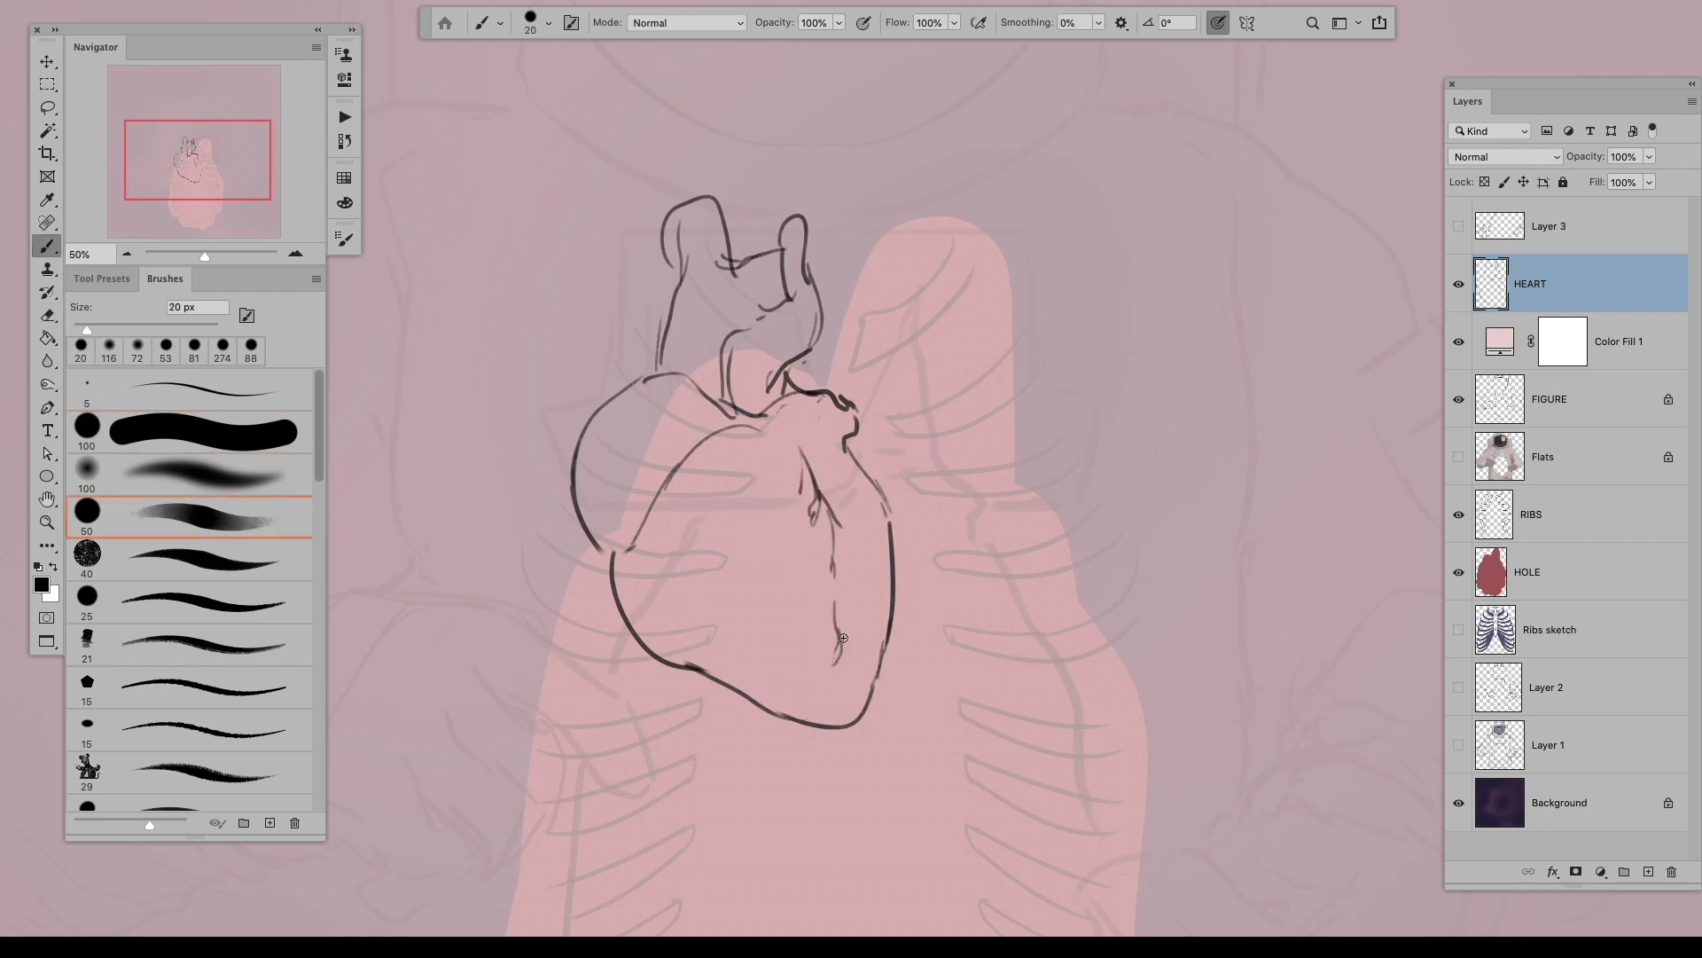
Step: Close the gaps in the heart outline and clean up the vessel edge and small upper-right lobe with a 10 px brush
left_click_drag(601, 555, 614, 575)
left_click_drag(663, 257, 681, 282)
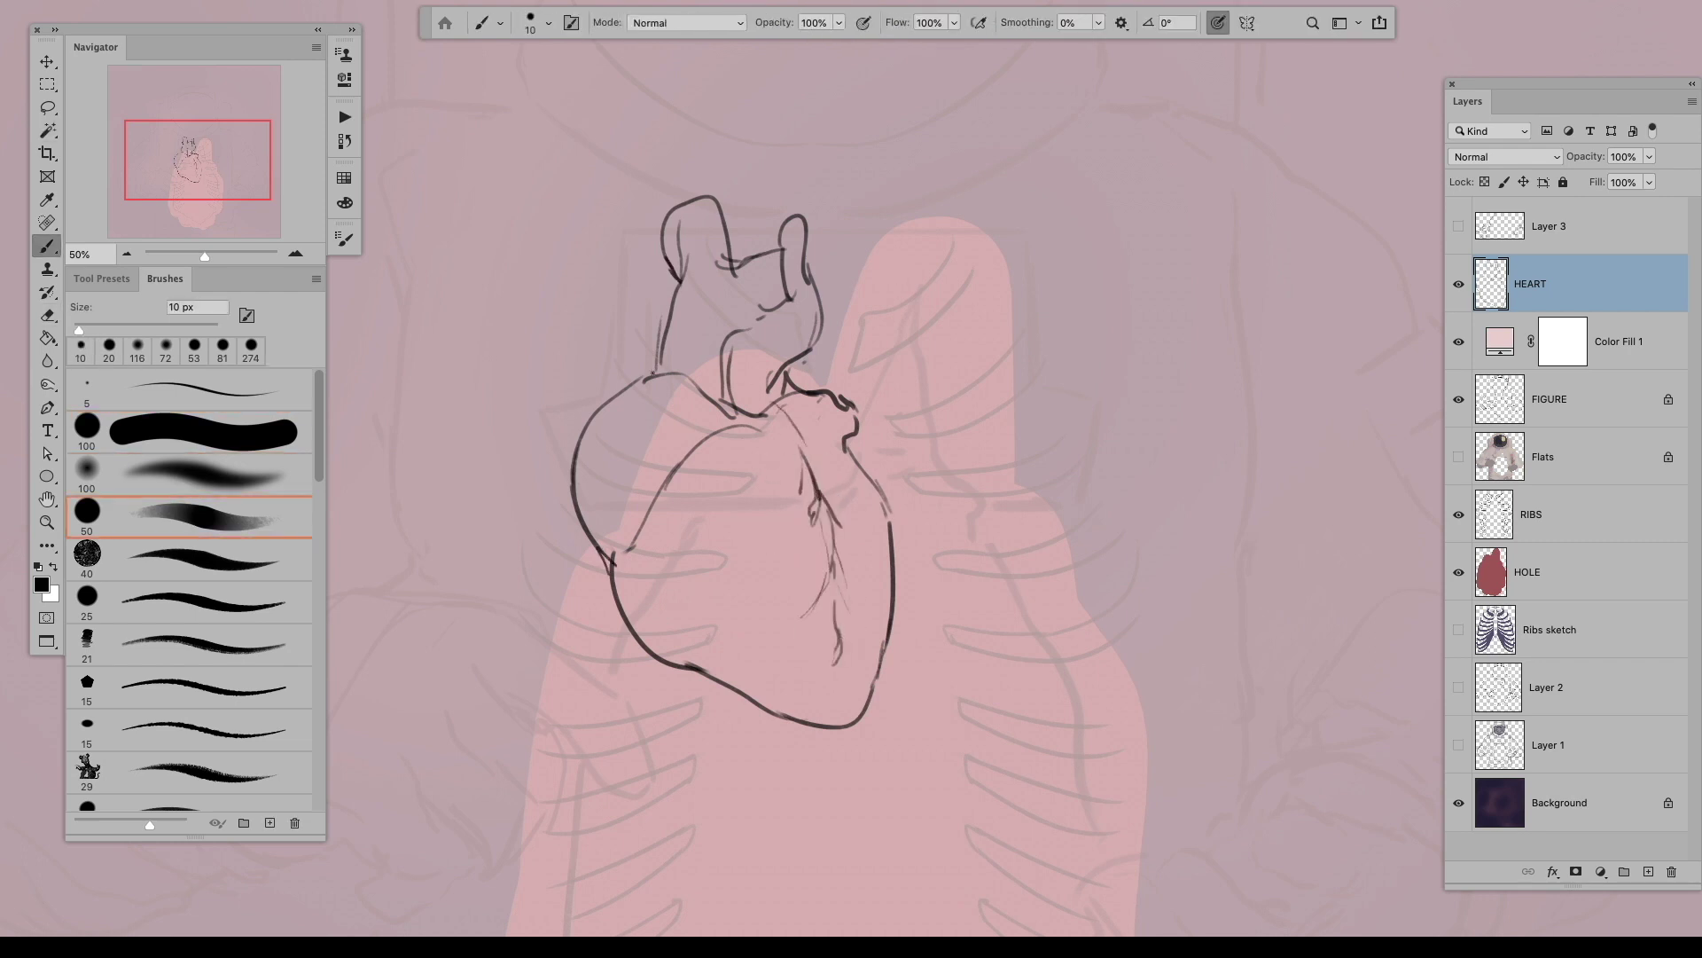
left_click_drag(817, 341, 785, 383)
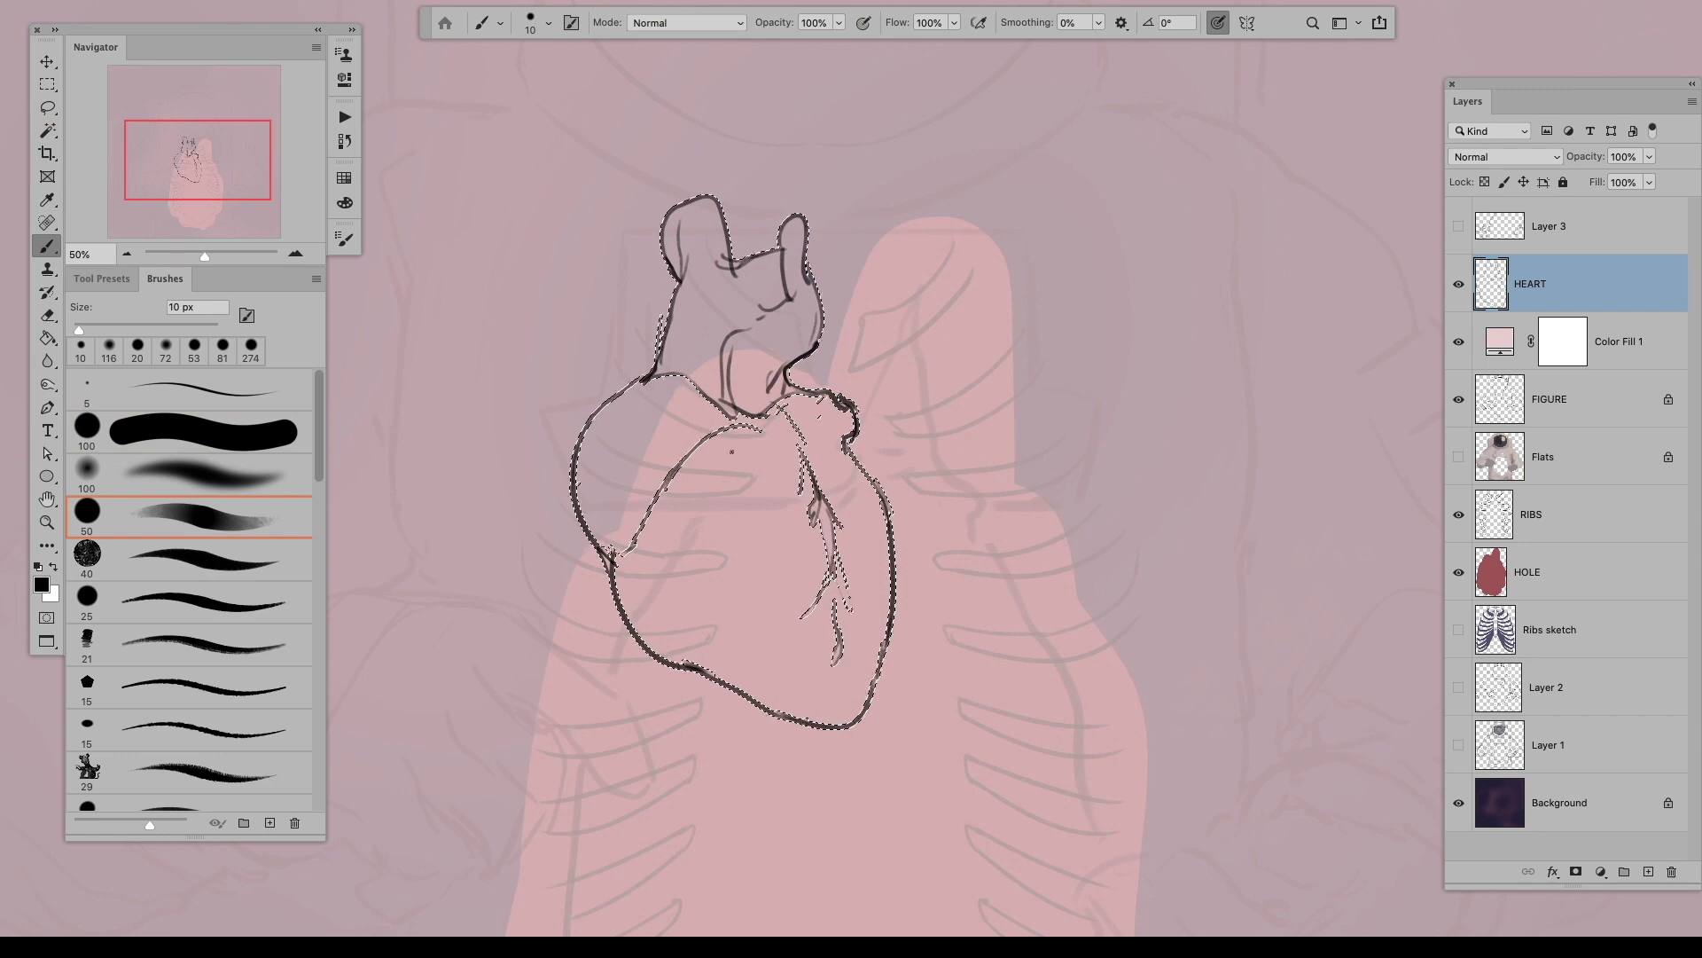
left_click_drag(841, 401, 853, 434)
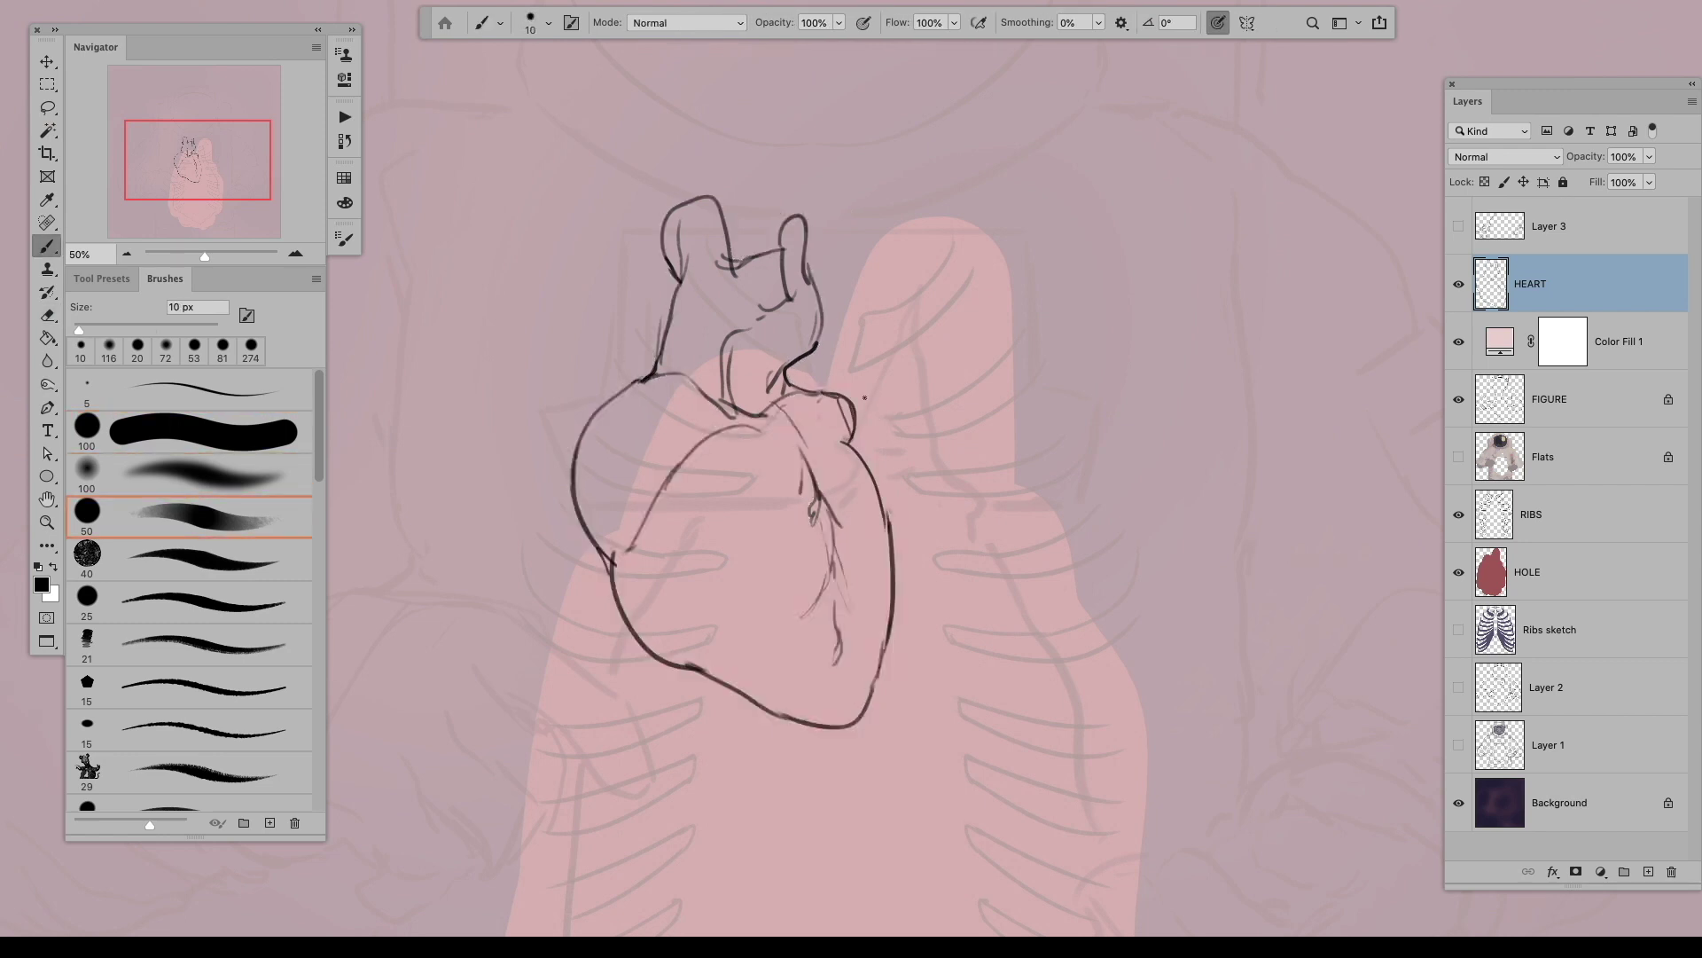
Step: Create a layer between Color Fill 1 and HEART and fill the selected heart silhouette with muted red
left_click(1628, 347)
key("ctrl+shift+alt+n")
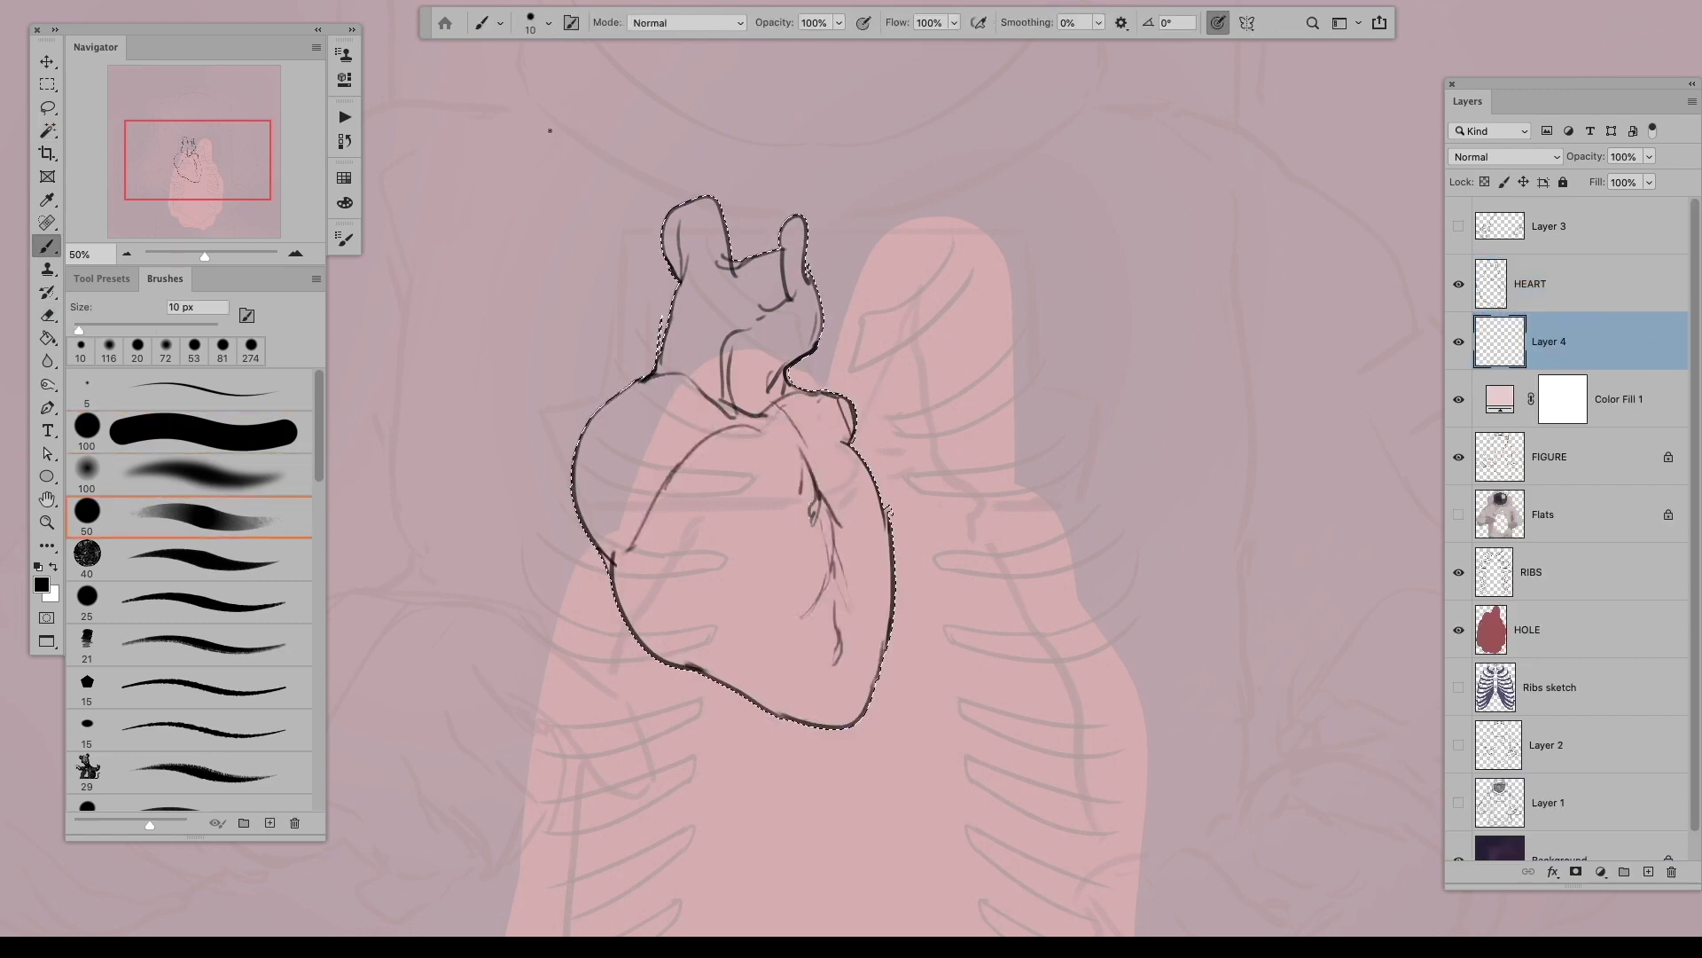
left_click(344, 116)
left_click(422, 228)
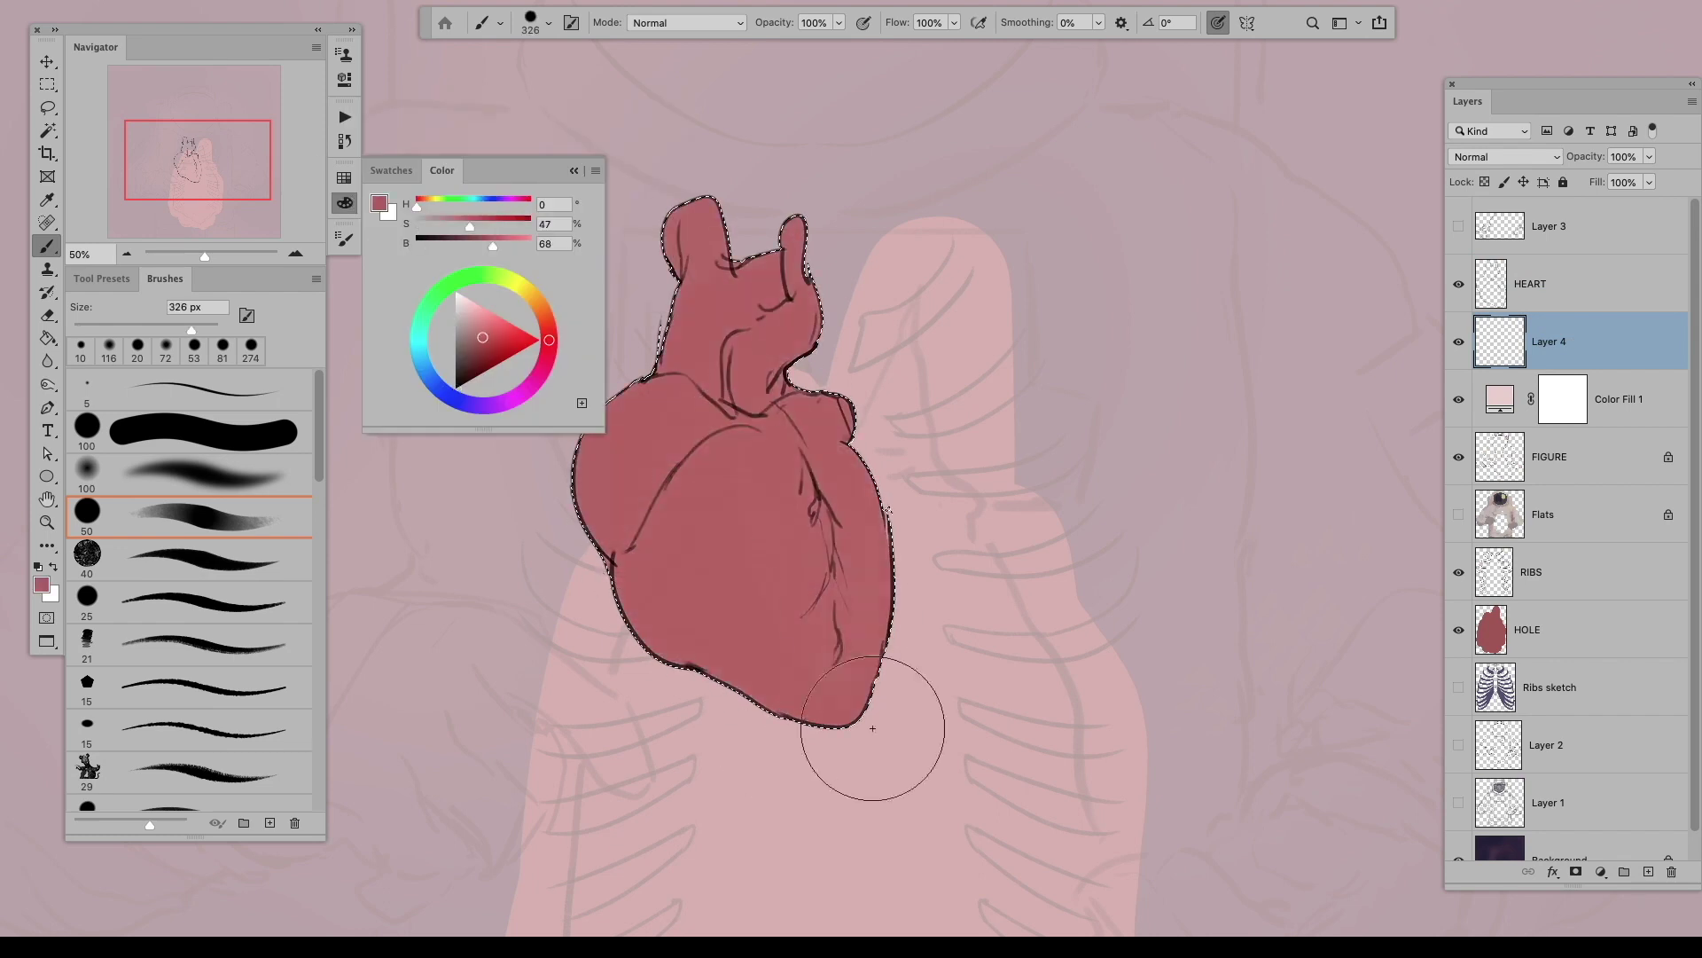
key("Tab")
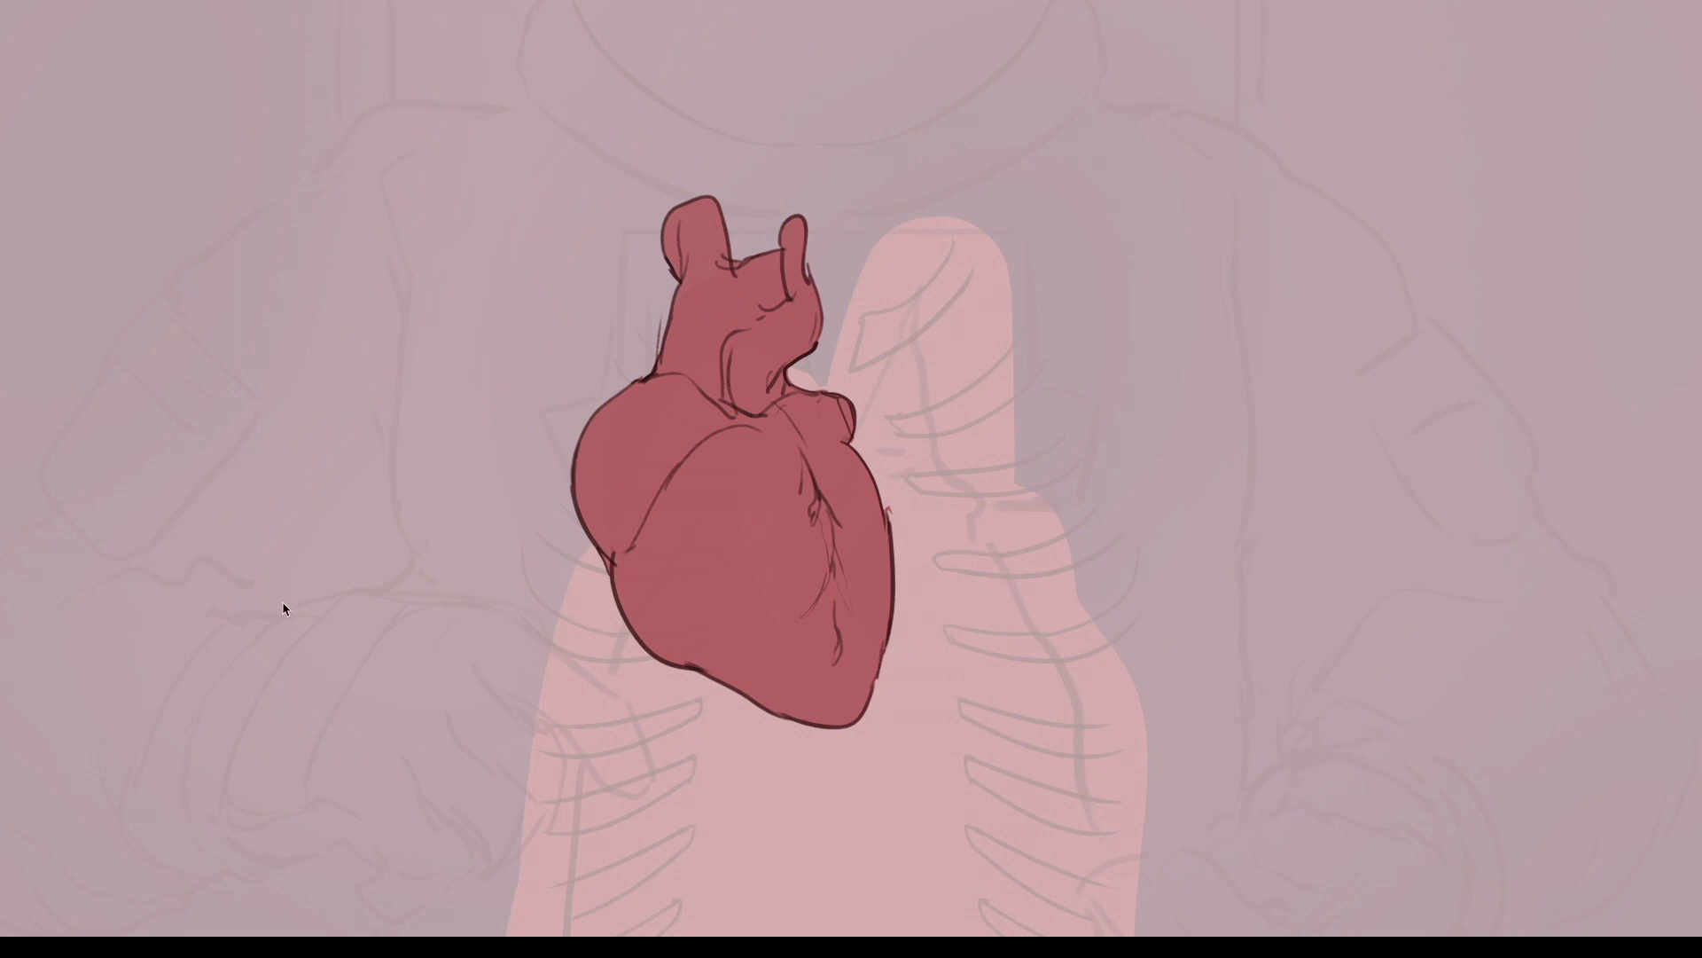
Step: Shade the middle of the heart's ventricles on Layer 4 with a darker red
key("Tab")
key("alt+[")
mouse_move(722, 532)
left_mouse_down()
mouse_move(726, 613)
mouse_move(735, 448)
mouse_move(751, 565)
mouse_move(707, 542)
mouse_move(804, 484)
mouse_move(642, 558)
mouse_move(810, 669)
mouse_move(833, 475)
left_mouse_up()
left_click(761, 529, "alt")
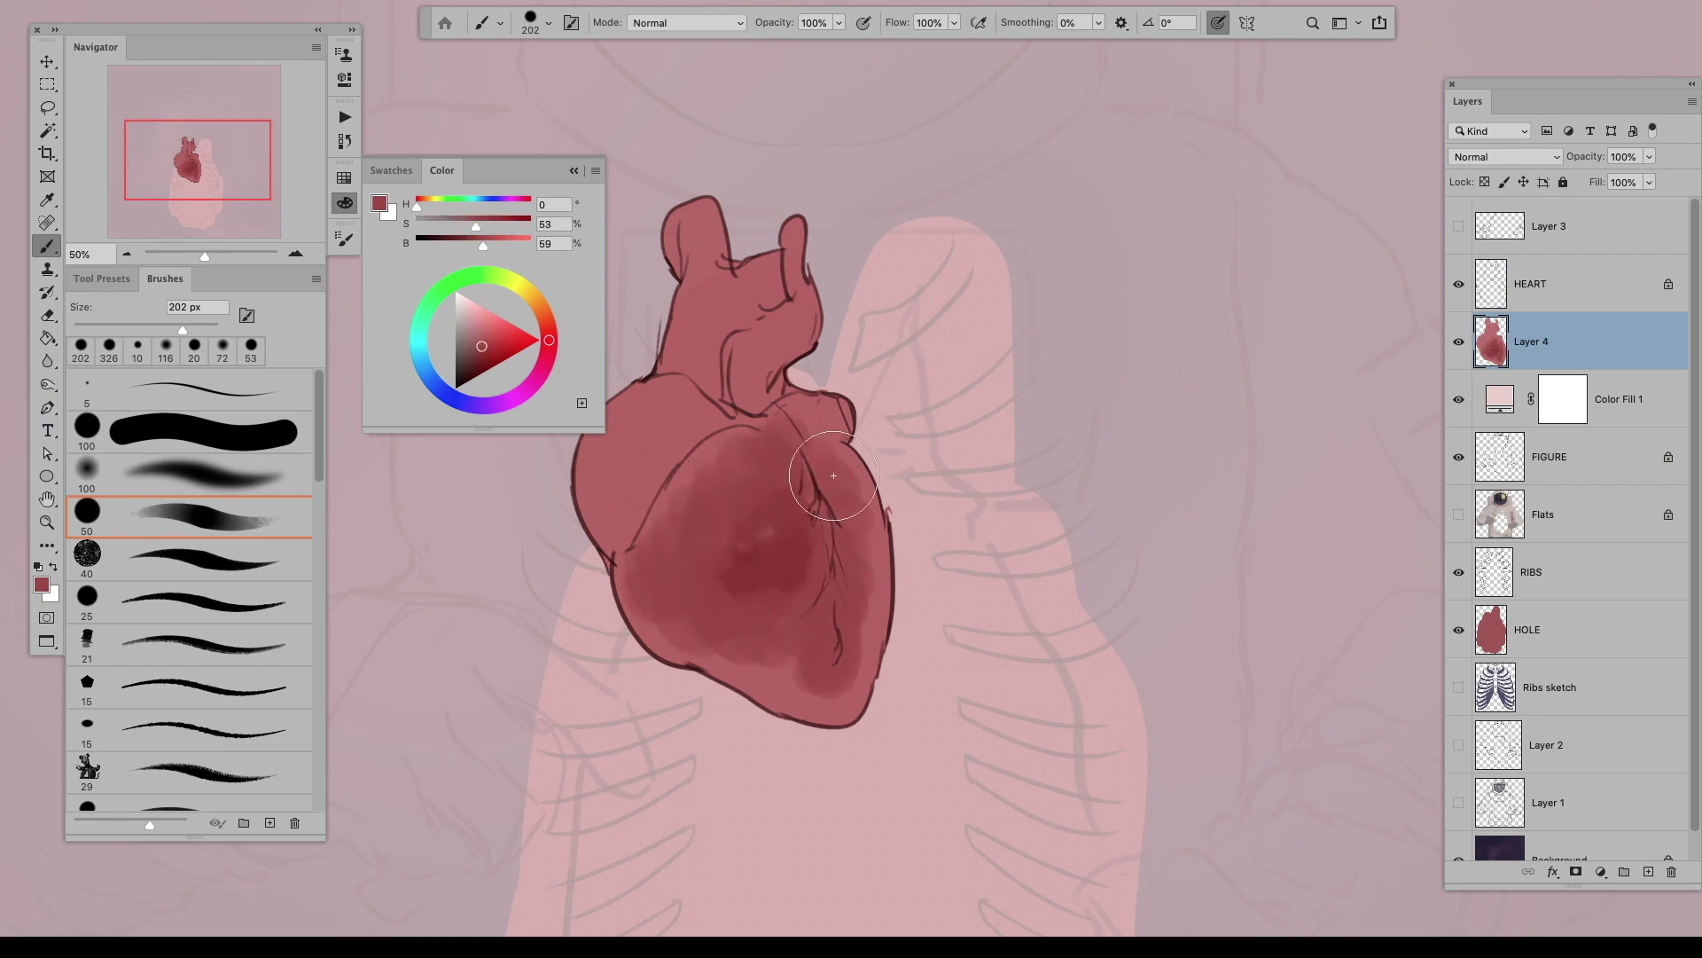
left_click(684, 491, "alt")
left_click(620, 508, "alt")
Step: Lock Layer 4's transparent pixels and paint warm orange-brown tones over the vessels and left atrium
mouse_move(620, 508)
left_mouse_down()
mouse_move(760, 422)
mouse_move(787, 469)
mouse_move(838, 415)
mouse_move(690, 376)
mouse_move(676, 350)
mouse_move(709, 354)
mouse_move(760, 251)
left_mouse_up()
left_click(1458, 341, "alt")
left_click(1459, 341, "alt")
key("slash")
mouse_move(710, 390)
left_mouse_down()
mouse_move(700, 266)
mouse_move(781, 373)
left_mouse_up()
mouse_move(621, 532)
left_mouse_down()
mouse_move(691, 443)
mouse_move(790, 408)
mouse_move(778, 441)
left_mouse_up()
left_click(683, 469, "alt")
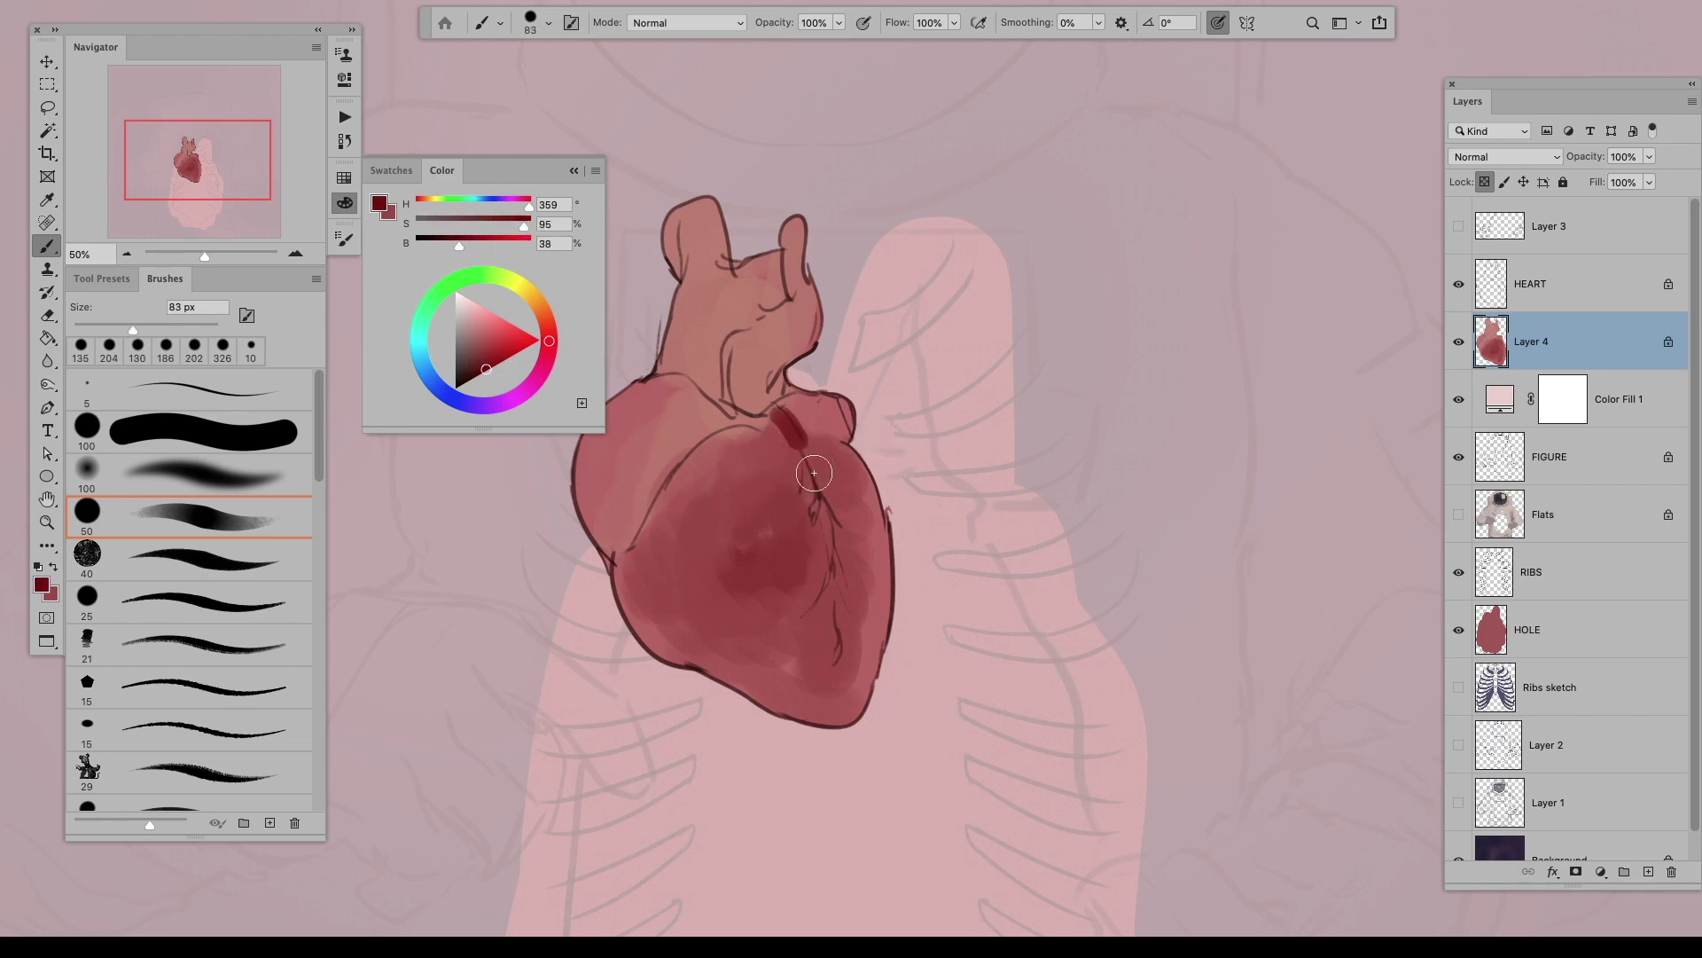
Step: Blend golden highlights beneath the vessels and along the ventricles, and deepen the central groove and aorta with dark red
mouse_move(670, 371)
left_mouse_down()
mouse_move(738, 414)
mouse_move(668, 357)
mouse_move(782, 384)
mouse_move(796, 434)
mouse_move(679, 460)
mouse_move(667, 444)
mouse_move(814, 390)
mouse_move(801, 435)
left_mouse_up()
key("bracketright")
left_click(801, 434, "alt")
mouse_move(681, 338)
left_mouse_down()
mouse_move(763, 293)
mouse_move(811, 373)
left_mouse_up()
left_click(798, 700, "alt")
mouse_move(789, 692)
left_mouse_down()
mouse_move(760, 645)
mouse_move(792, 557)
mouse_move(851, 567)
left_mouse_up()
left_click(761, 488, "alt")
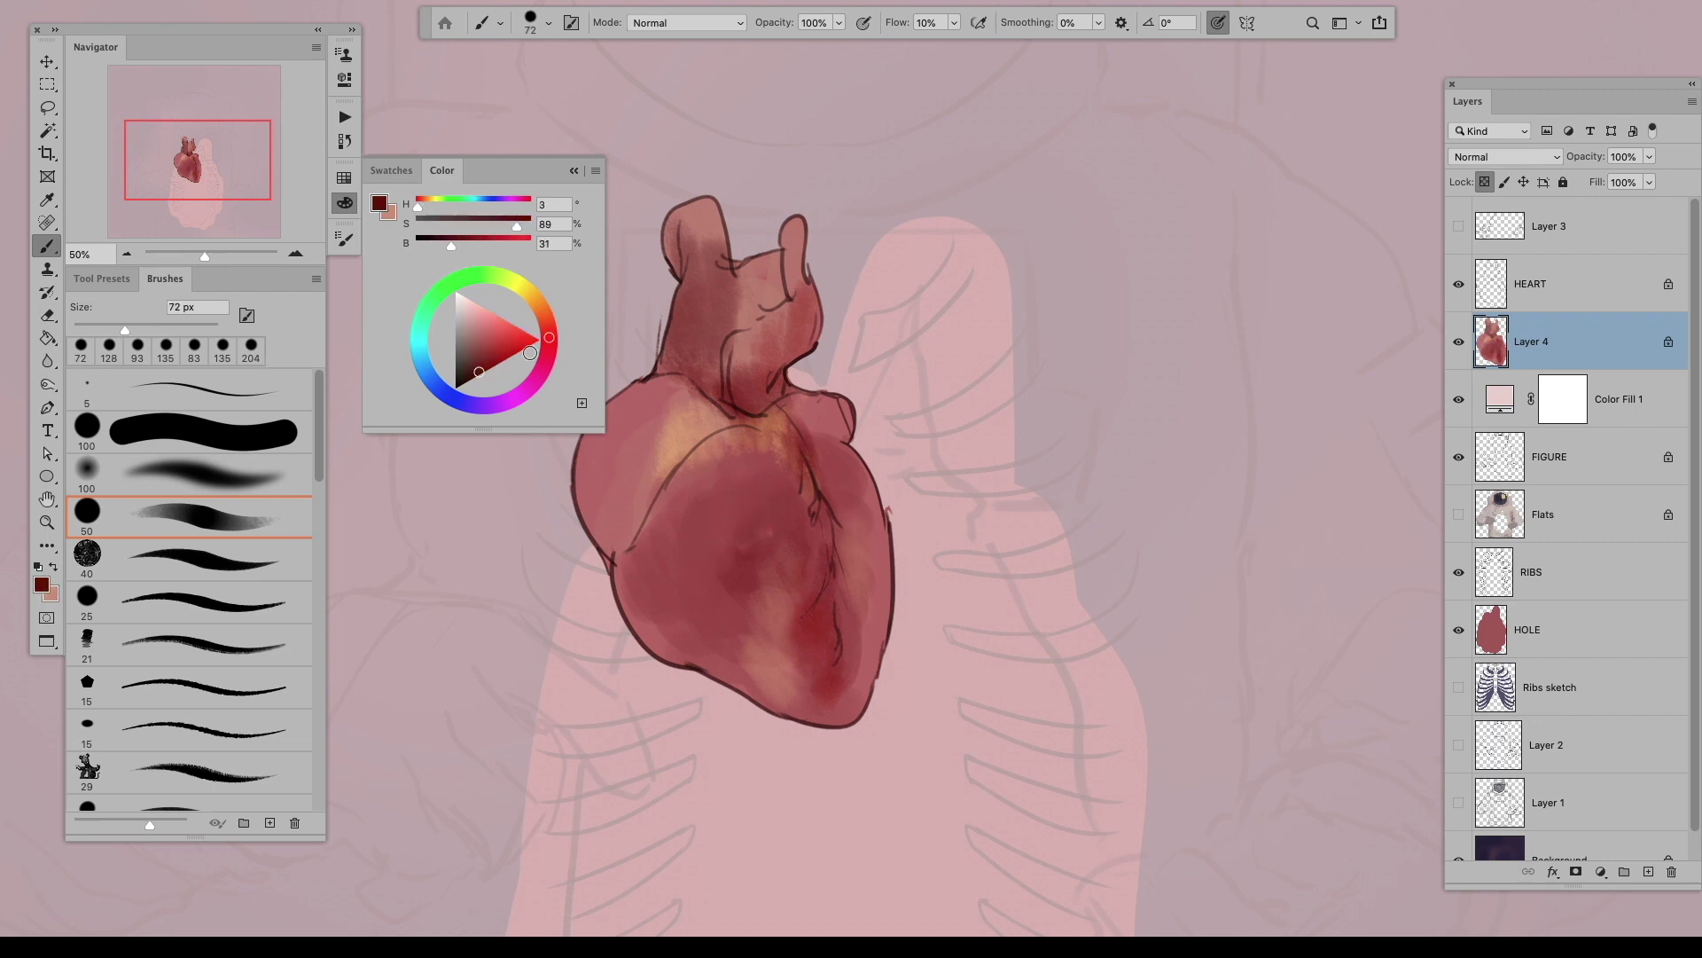
Step: Paint a saturated dark red groove down the heart's centre on the HEART layer with a 54 px brush
left_click(1566, 284)
left_click(780, 483, "alt")
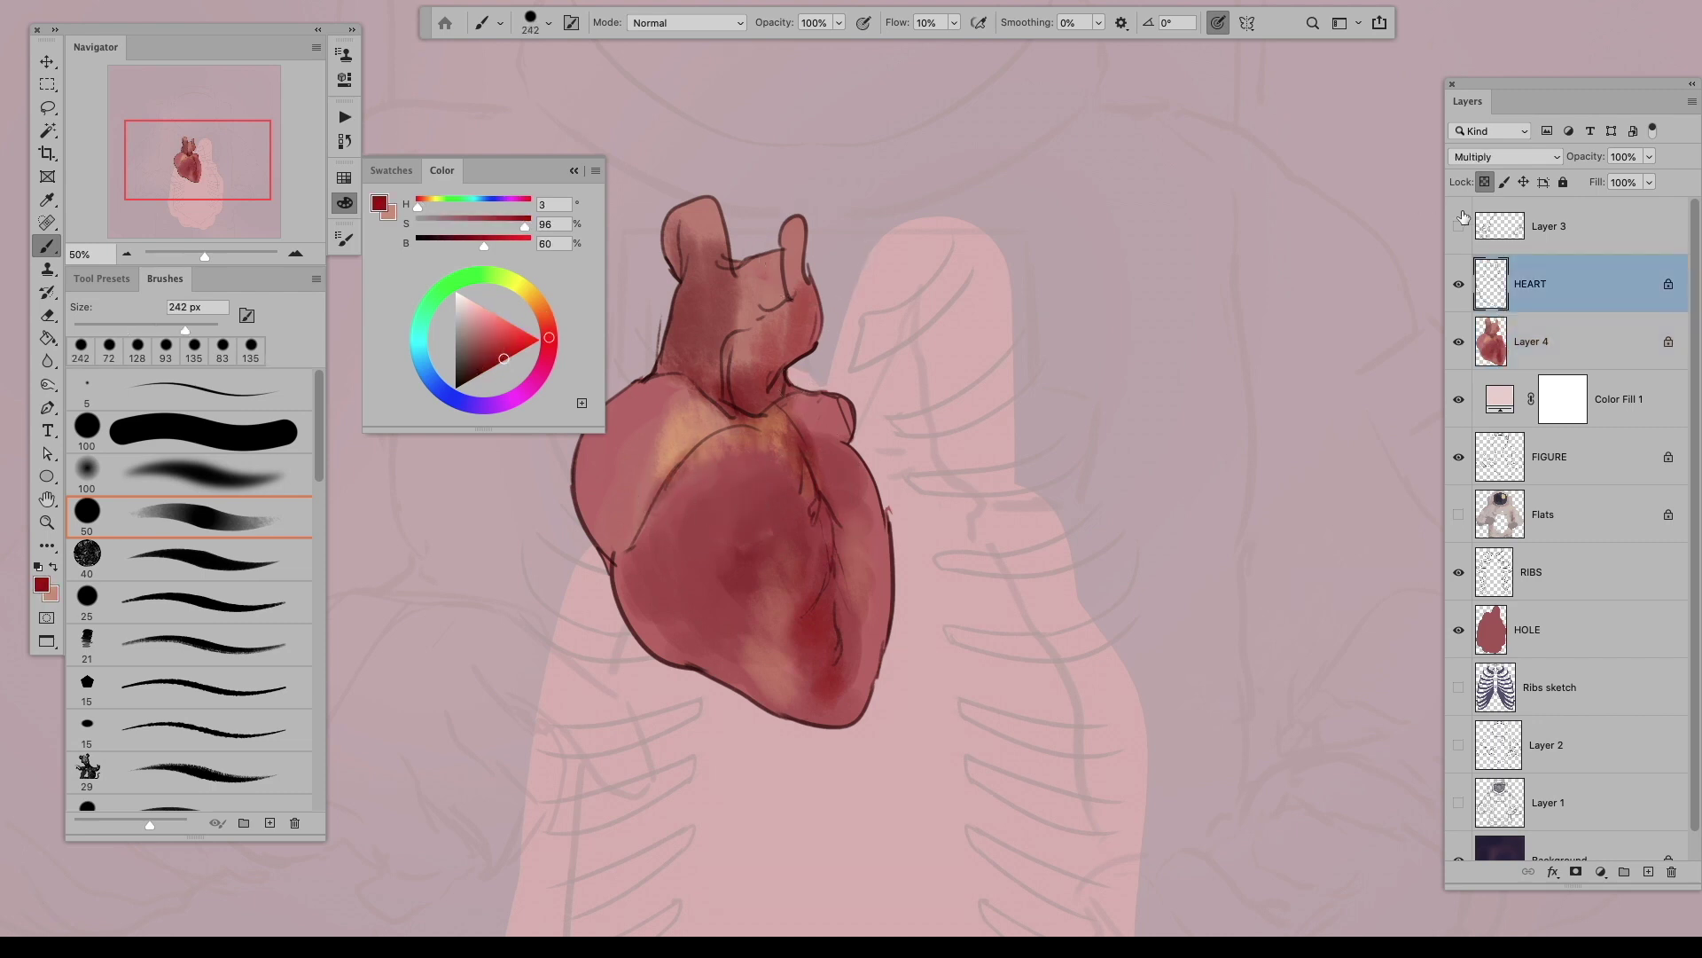
right_click(805, 448)
type("54")
key("Return")
left_click_drag(805, 448, 842, 701)
key("bracketleft")
key("bracketleft")
key("shift+5")
mouse_move(776, 414)
left_mouse_down()
mouse_move(665, 470)
mouse_move(683, 616)
left_mouse_up()
left_click_drag(734, 448, 720, 598)
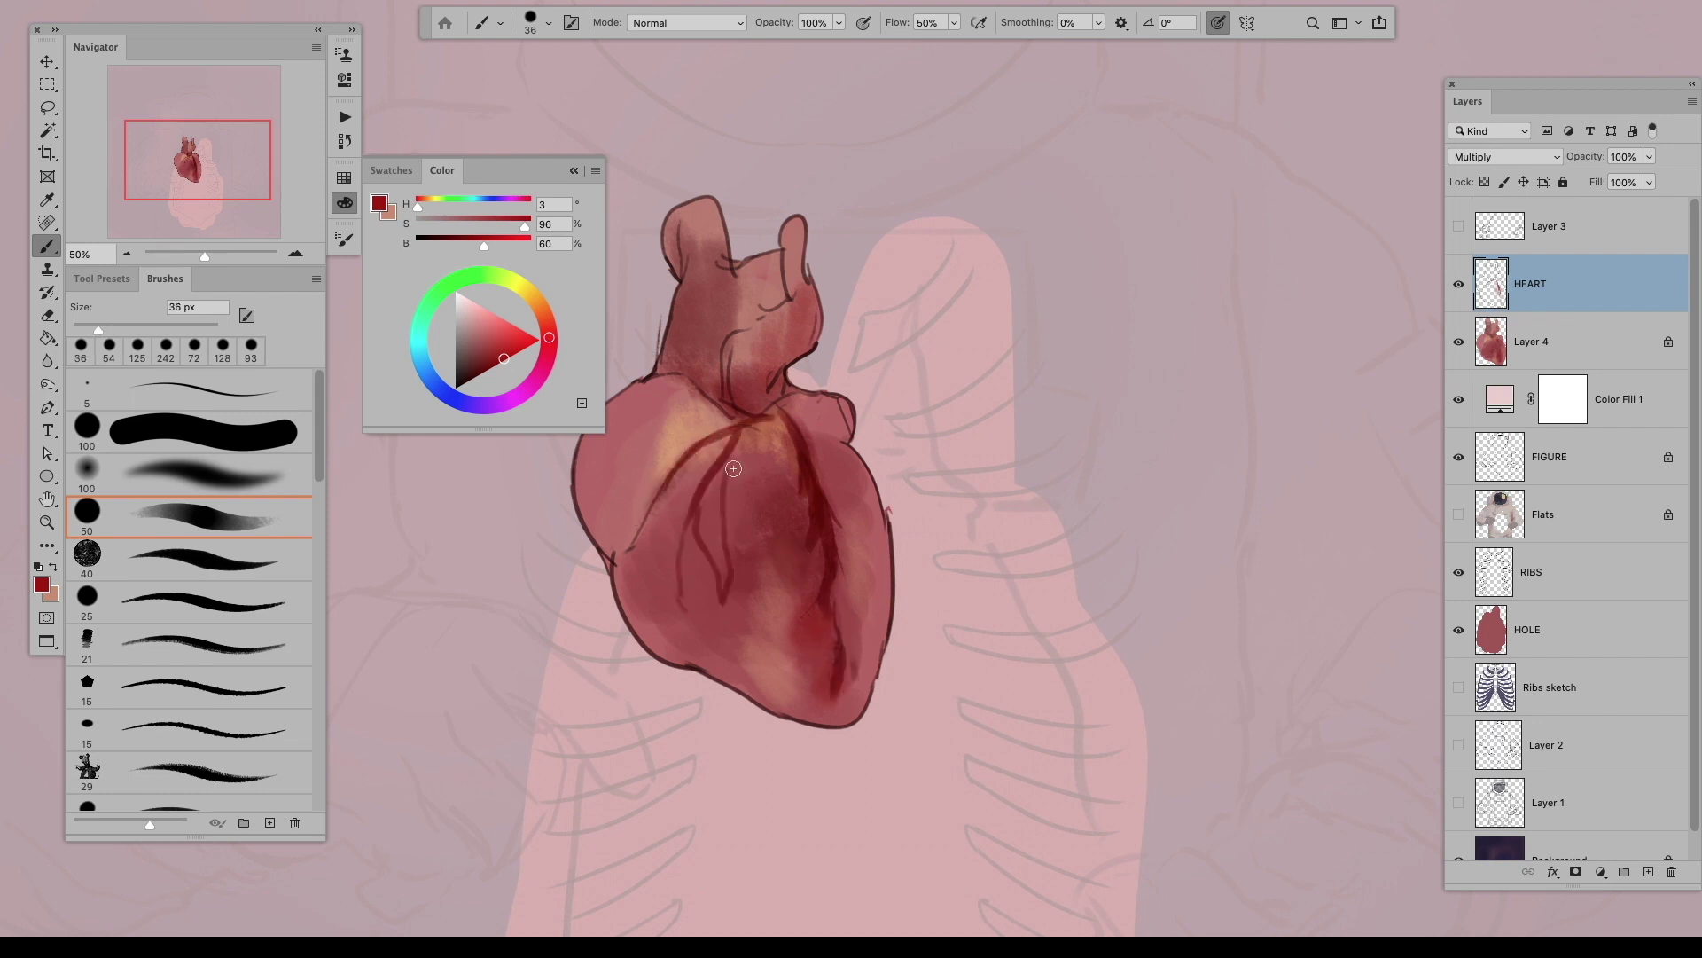
key("super+z")
key("super+z")
Step: Paint thin dark red veins branching across the ventricles and left atrium and darken the vessel base at 50% flow
key("bracketleft")
key("bracketleft")
left_click_drag(710, 514, 699, 578)
key("Tab")
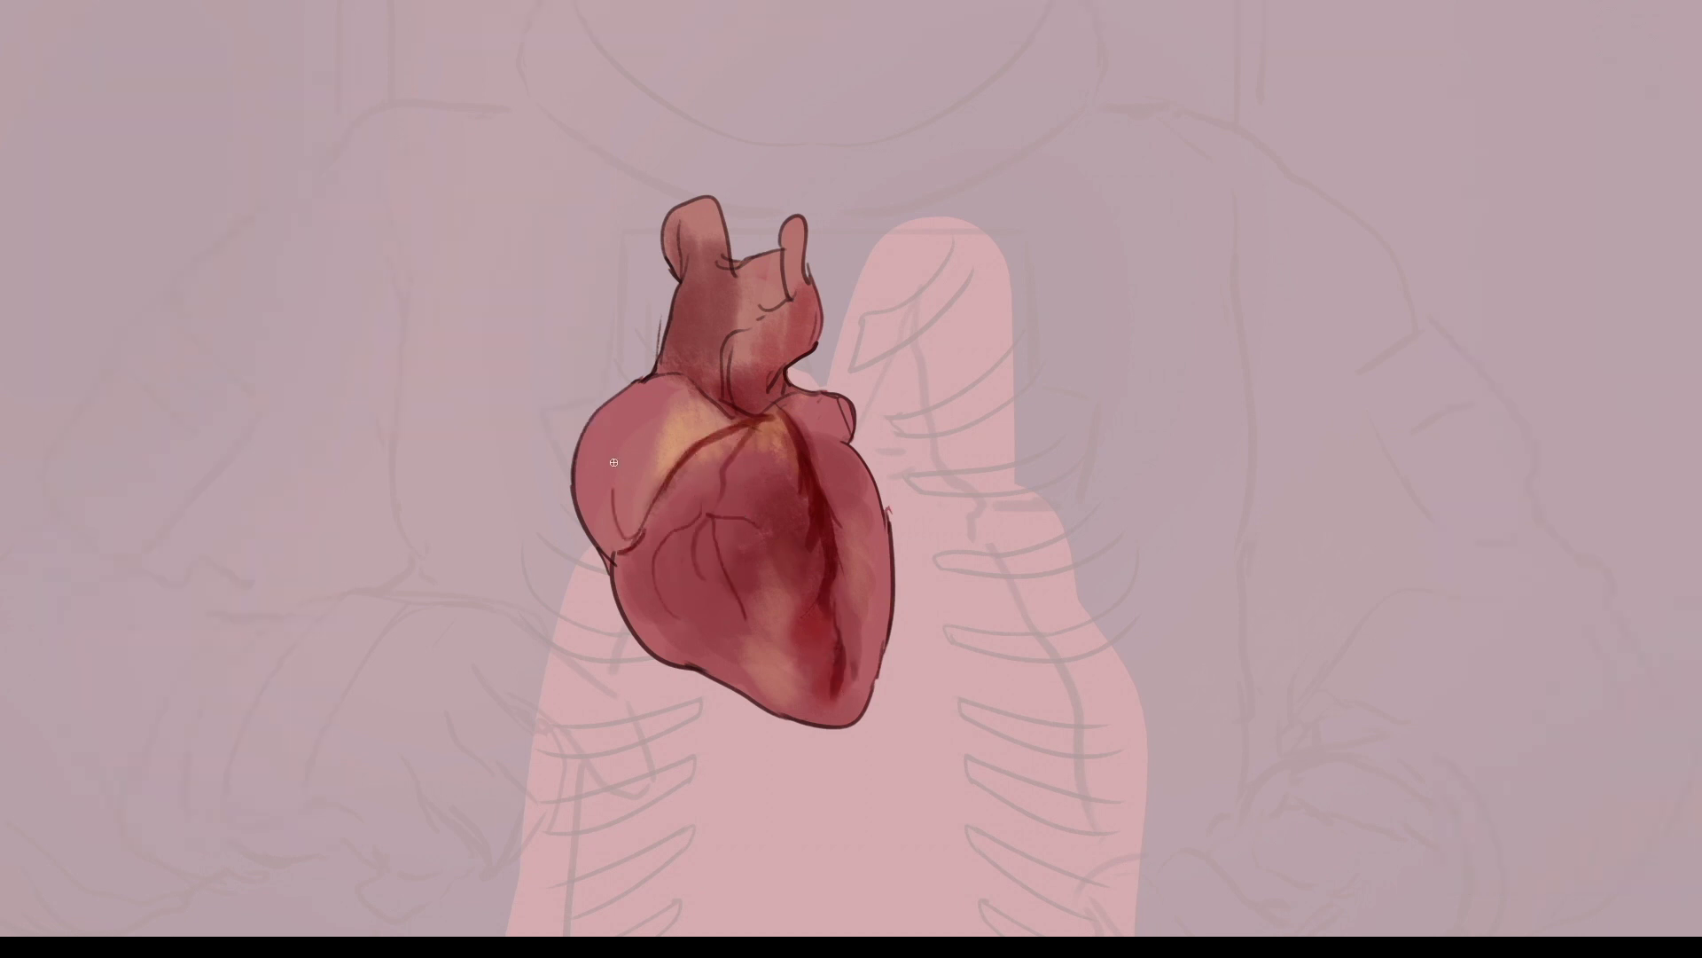
mouse_move(685, 527)
left_mouse_down()
mouse_move(709, 572)
mouse_move(731, 337)
left_mouse_up()
key("super+minus")
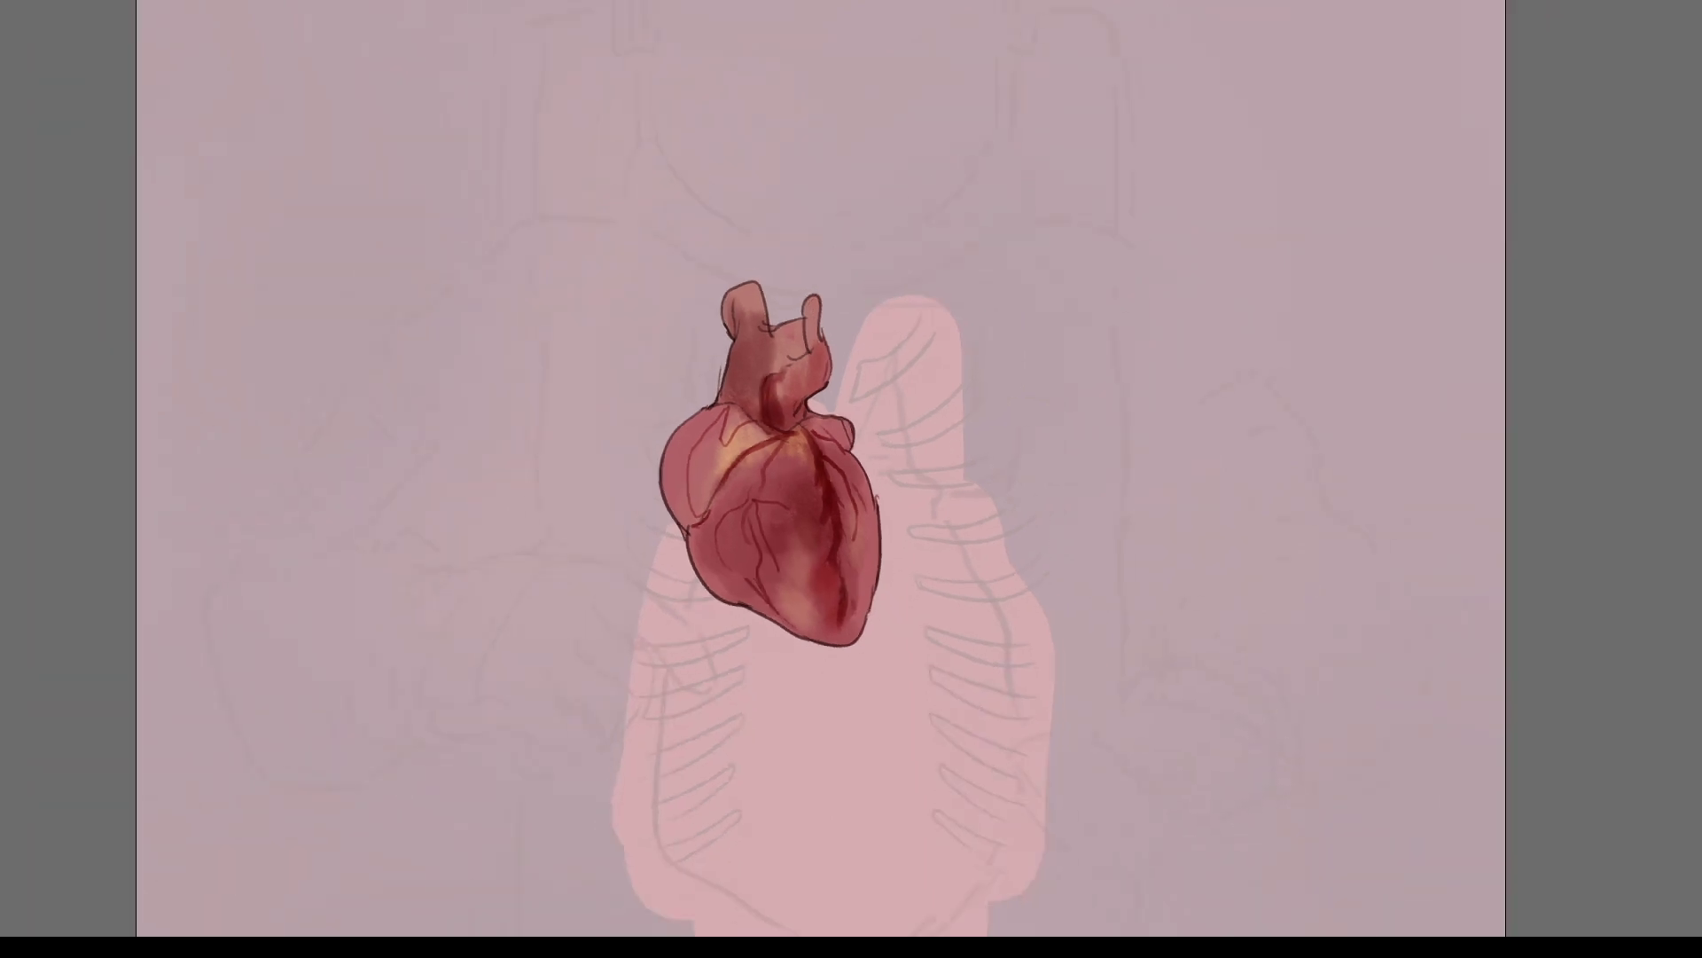
Step: Place the HEART and Layer 4 layers below RIBS and transform the heart to sit higher inside the chest opening
key("Tab")
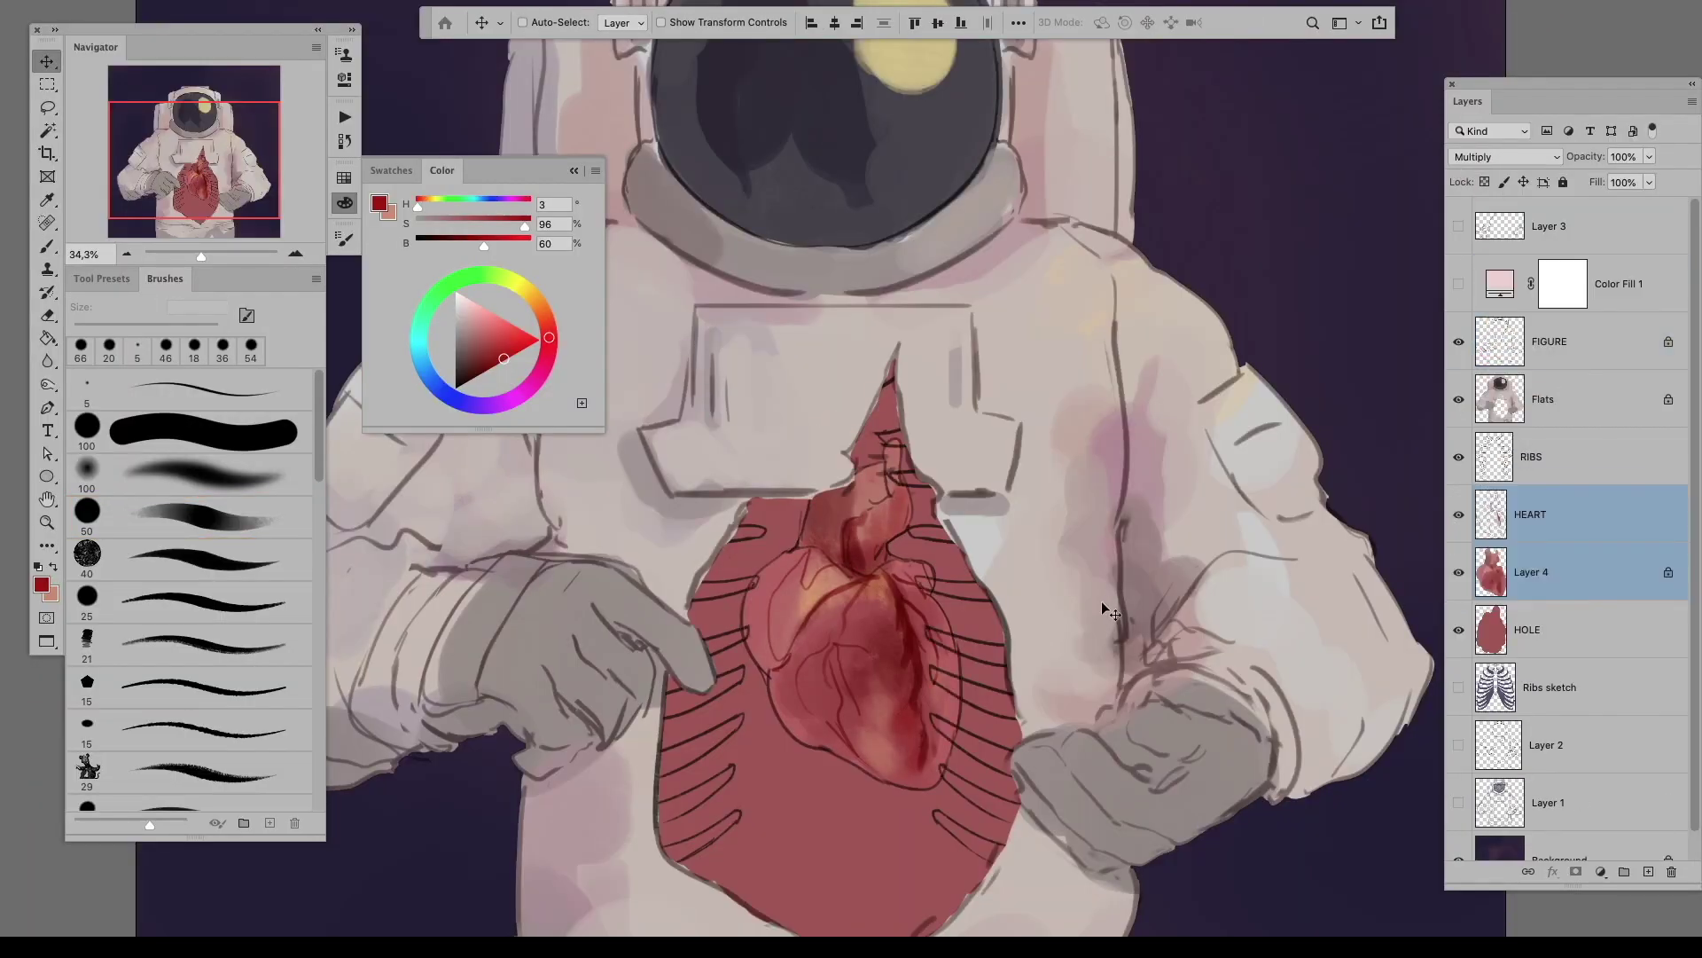
left_click_drag(1108, 612, 939, 654)
key("Tab")
key("ctrl+t")
key("Return")
key("Tab")
Step: Darken the heart's left side on Layer 4 with a 376 px brush in Multiply and Linear Burn modes
left_click(1538, 567)
key("b")
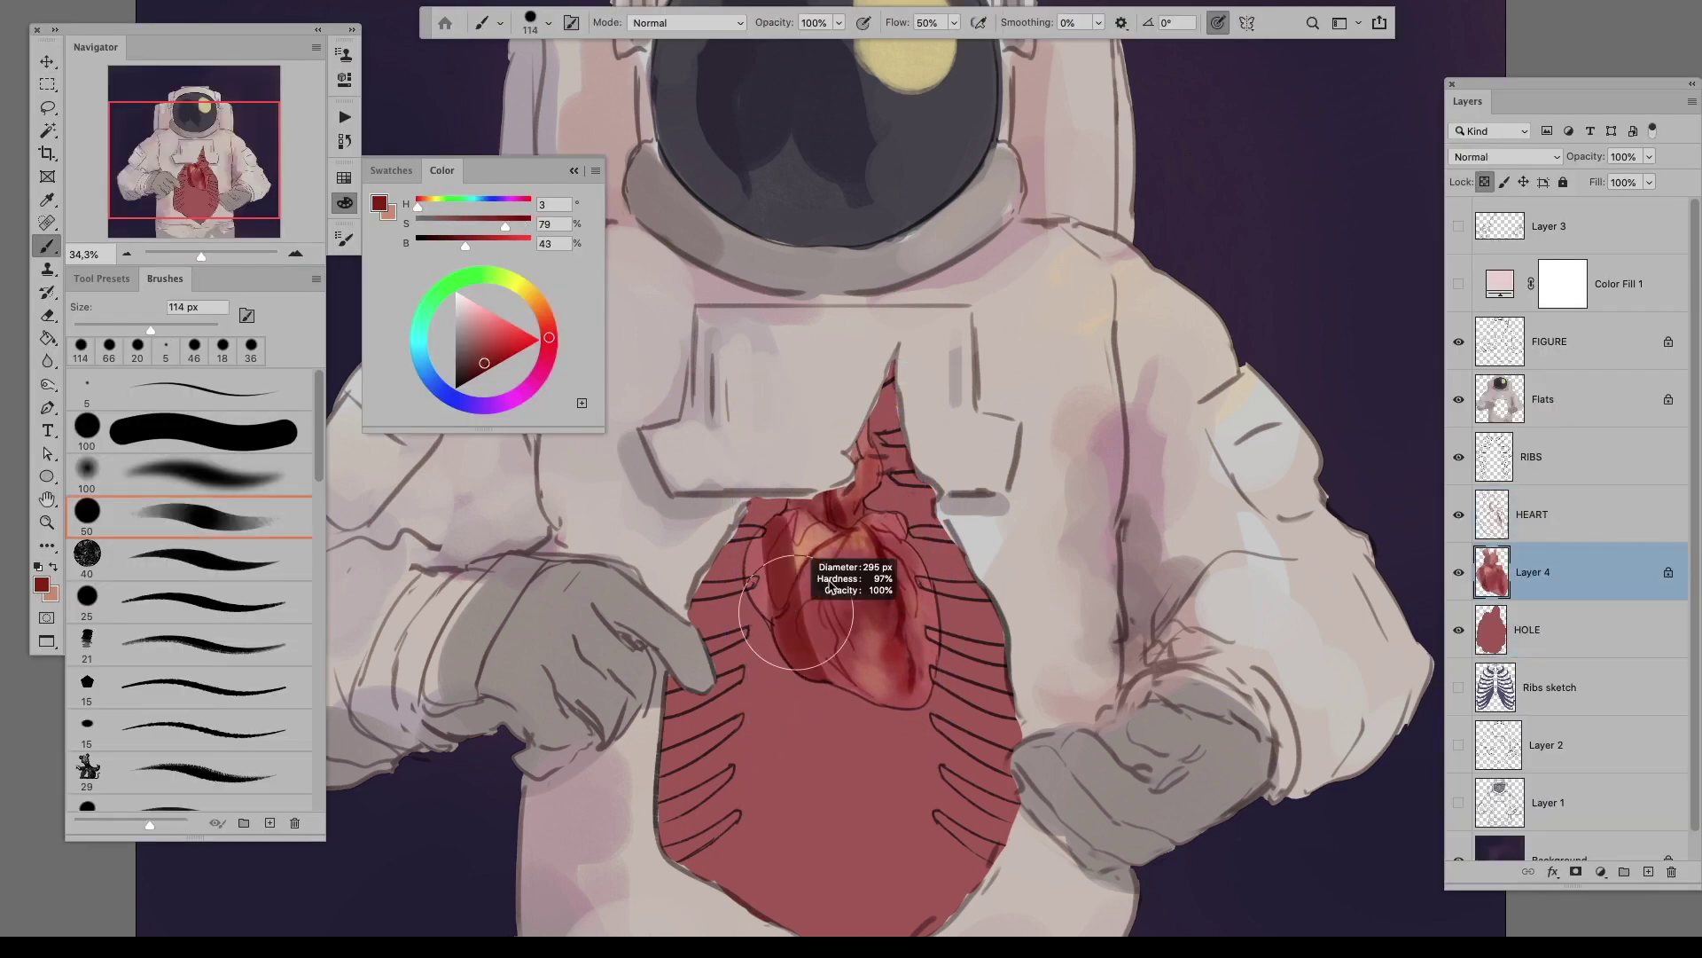
right_click(860, 571)
left_click(863, 597)
left_click(817, 611, "alt")
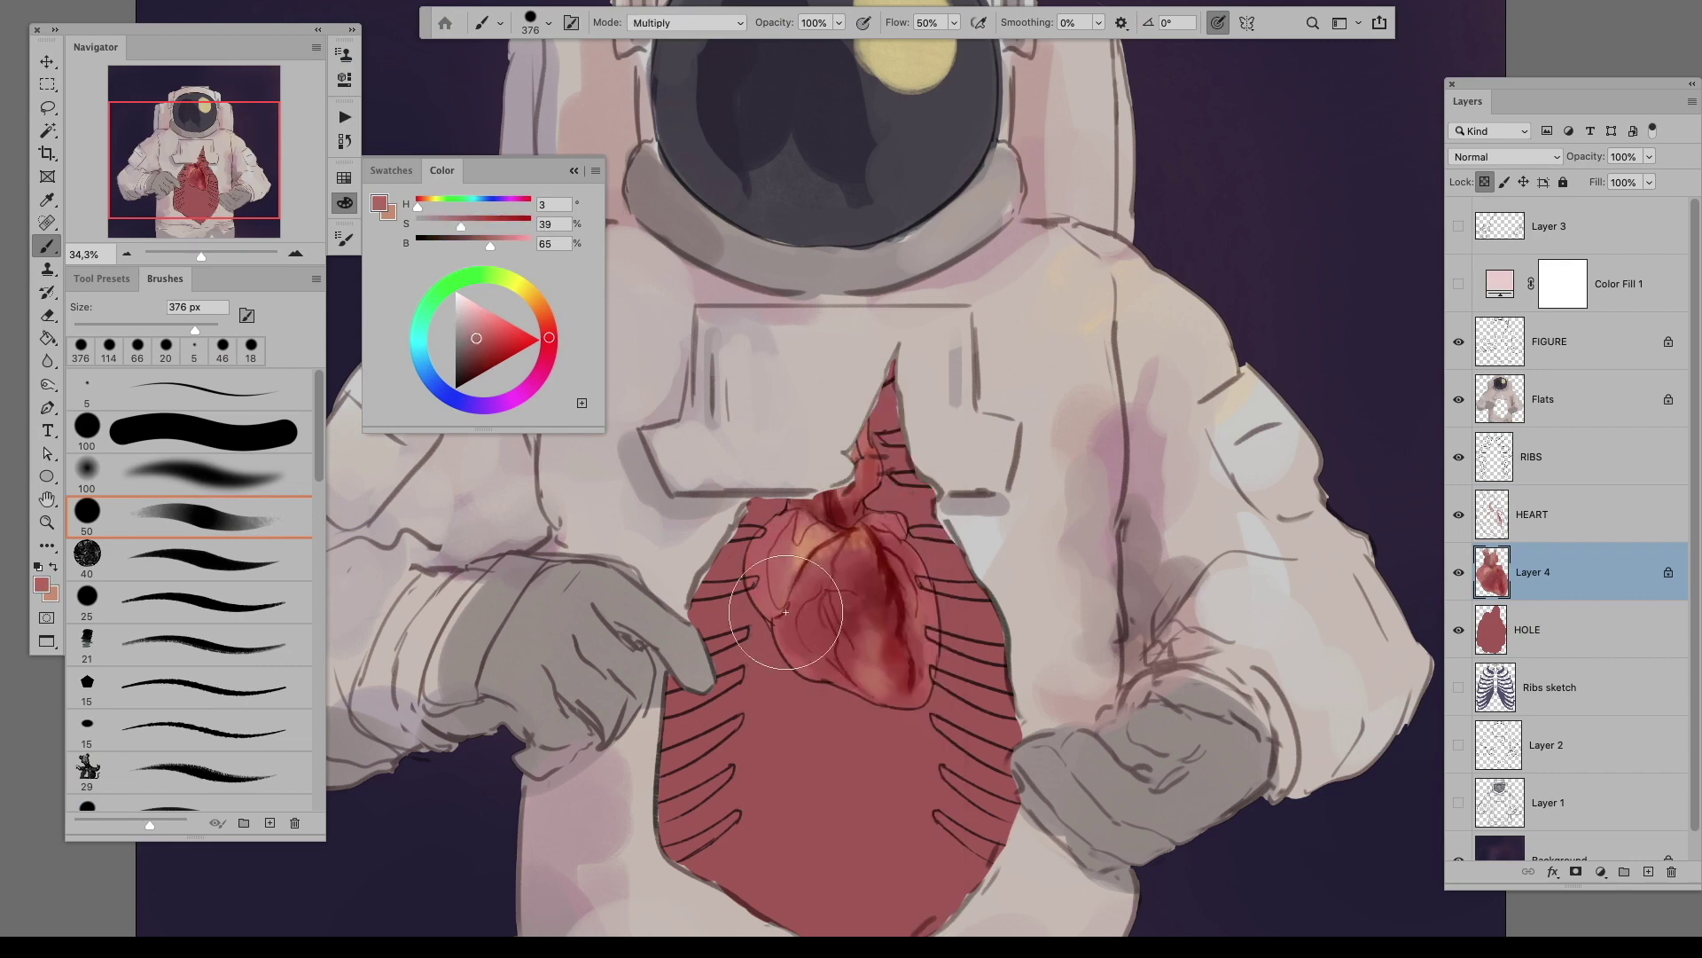
left_click(789, 612, "alt")
right_click(739, 575)
left_click(771, 615)
key("4")
left_click(780, 682, "alt")
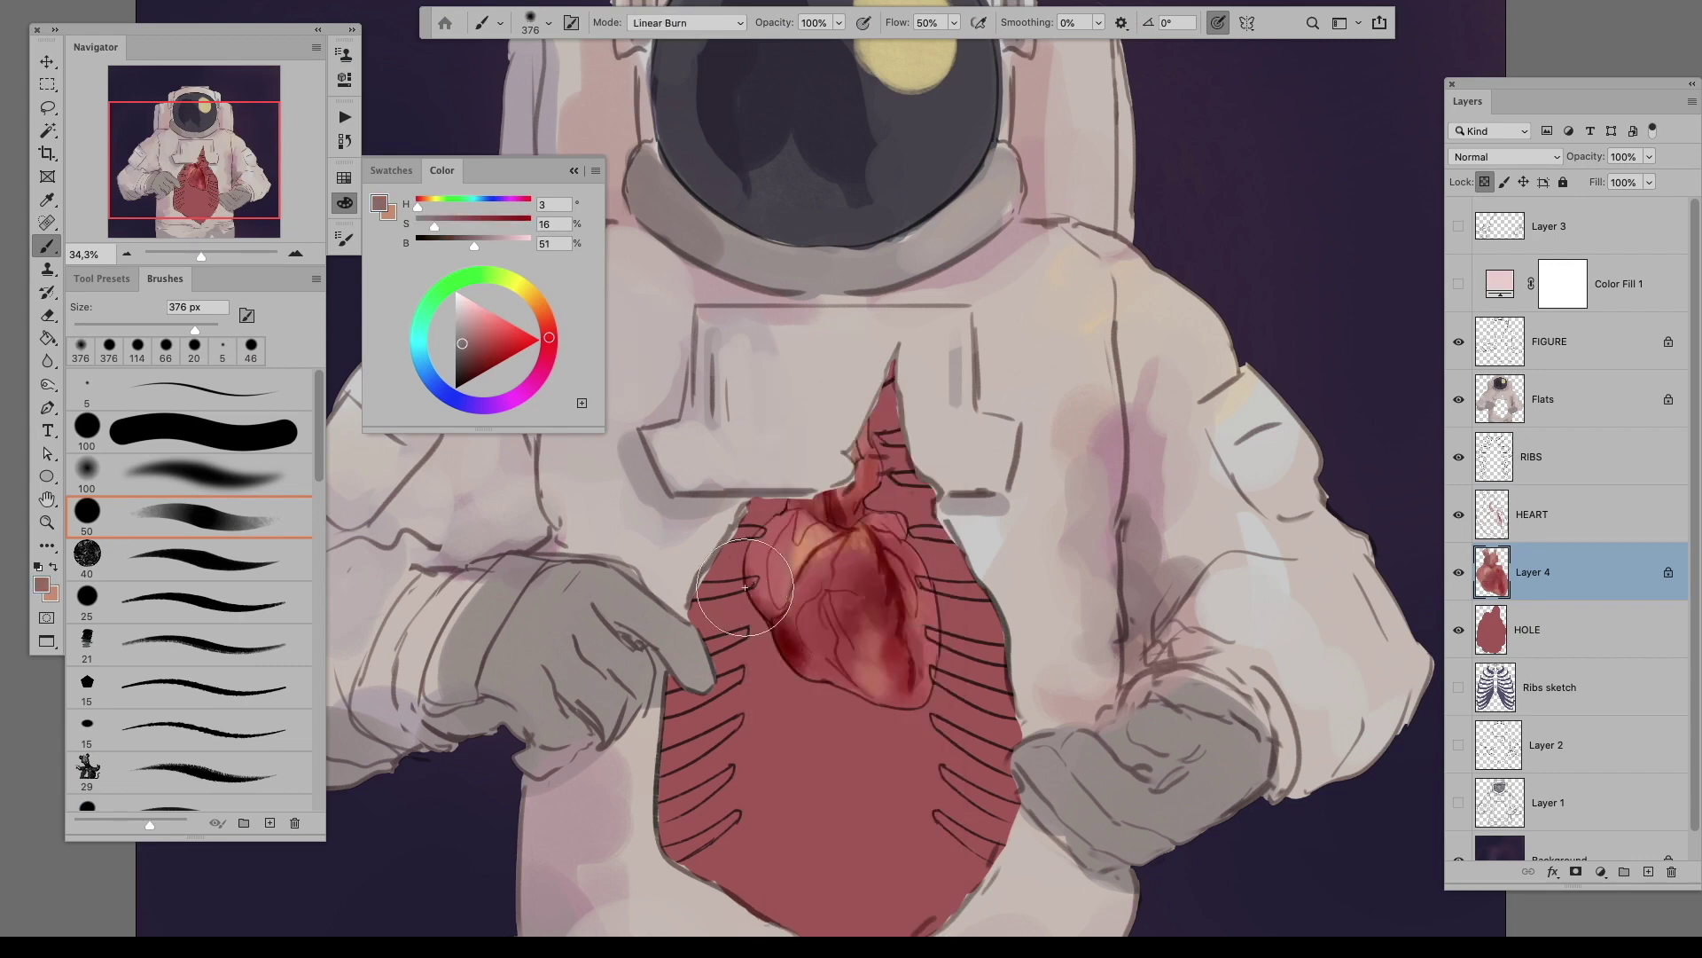
Step: Brighten the heart's highlights with light pink in Screen mode at 40% opacity
key("bracketleft")
key("bracketleft")
key("bracketleft")
left_click(839, 597, "alt")
right_click(865, 612)
left_click(913, 648)
left_click_drag(892, 626, 904, 674)
scroll(892, 626, "down", 3)
key("bracketright")
key("bracketright")
key("bracketright")
key("bracketright")
key("bracketright")
key("bracketright")
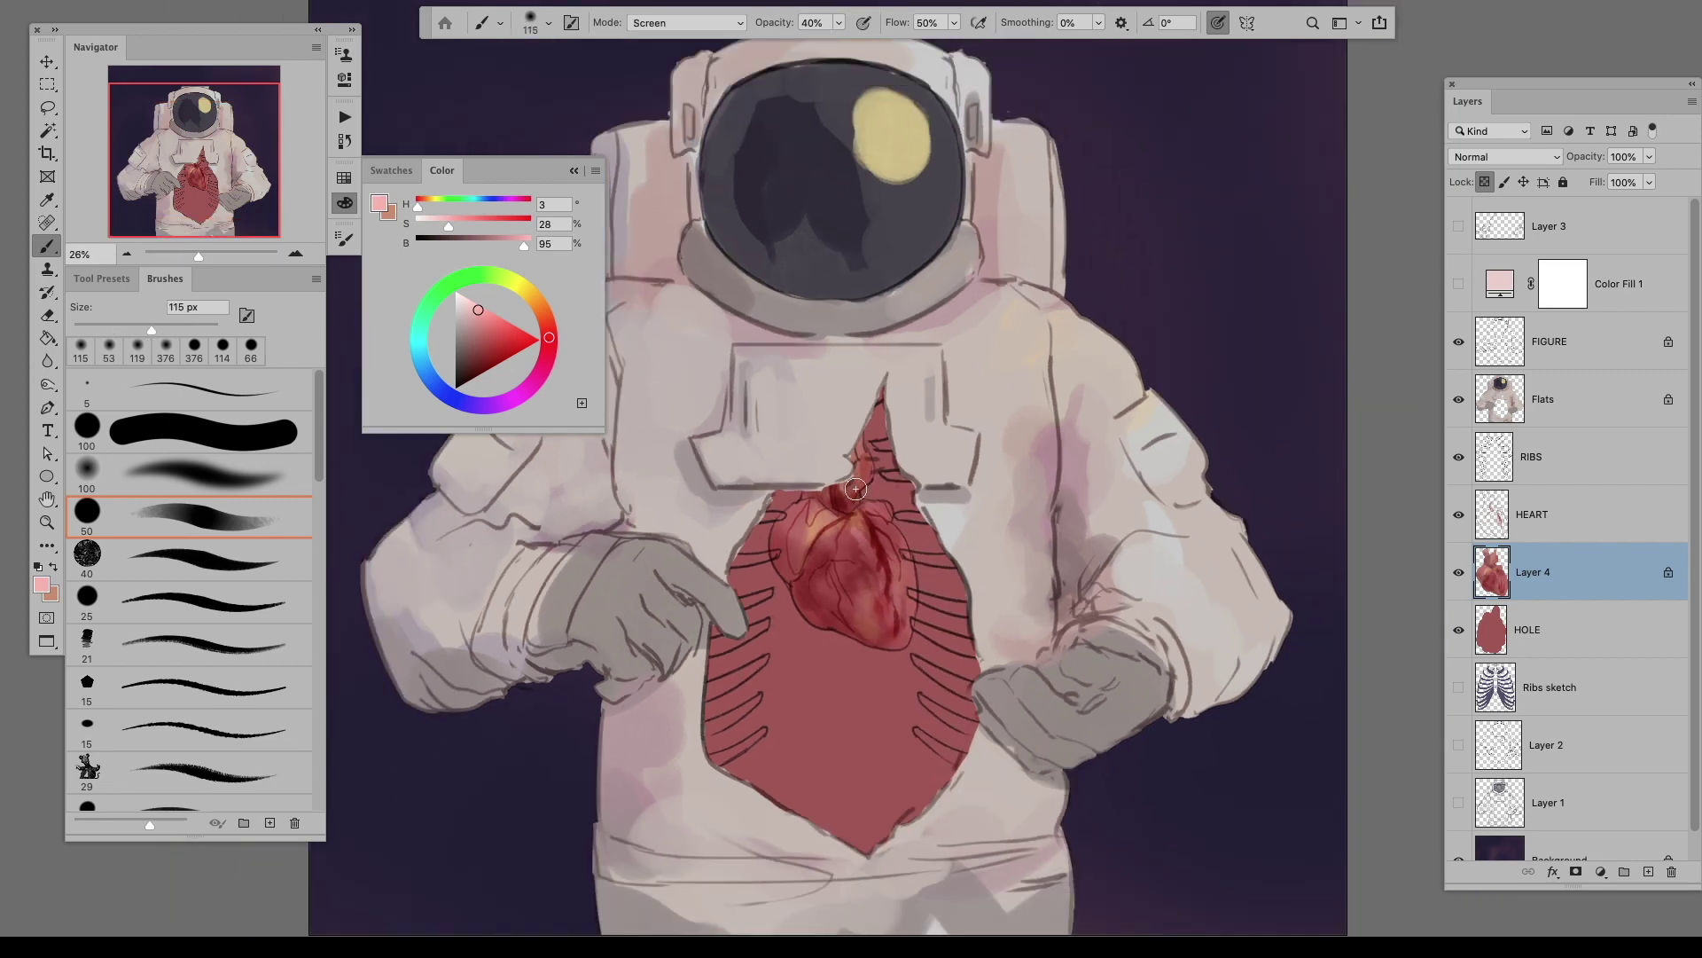
Step: Hide the layers from Layer 4 to Flats and replace the HOLE shape with a muted red rectangle covering the torso
left_click_drag(1458, 572, 1459, 399)
left_click(1543, 630)
key("m")
mouse_move(674, 350)
left_mouse_down()
mouse_move(912, 654)
mouse_move(923, 882)
left_mouse_up()
key("super+a")
key("BackSpace")
mouse_move(682, 350)
left_mouse_down()
mouse_move(980, 764)
mouse_move(1029, 875)
left_mouse_up()
key("x")
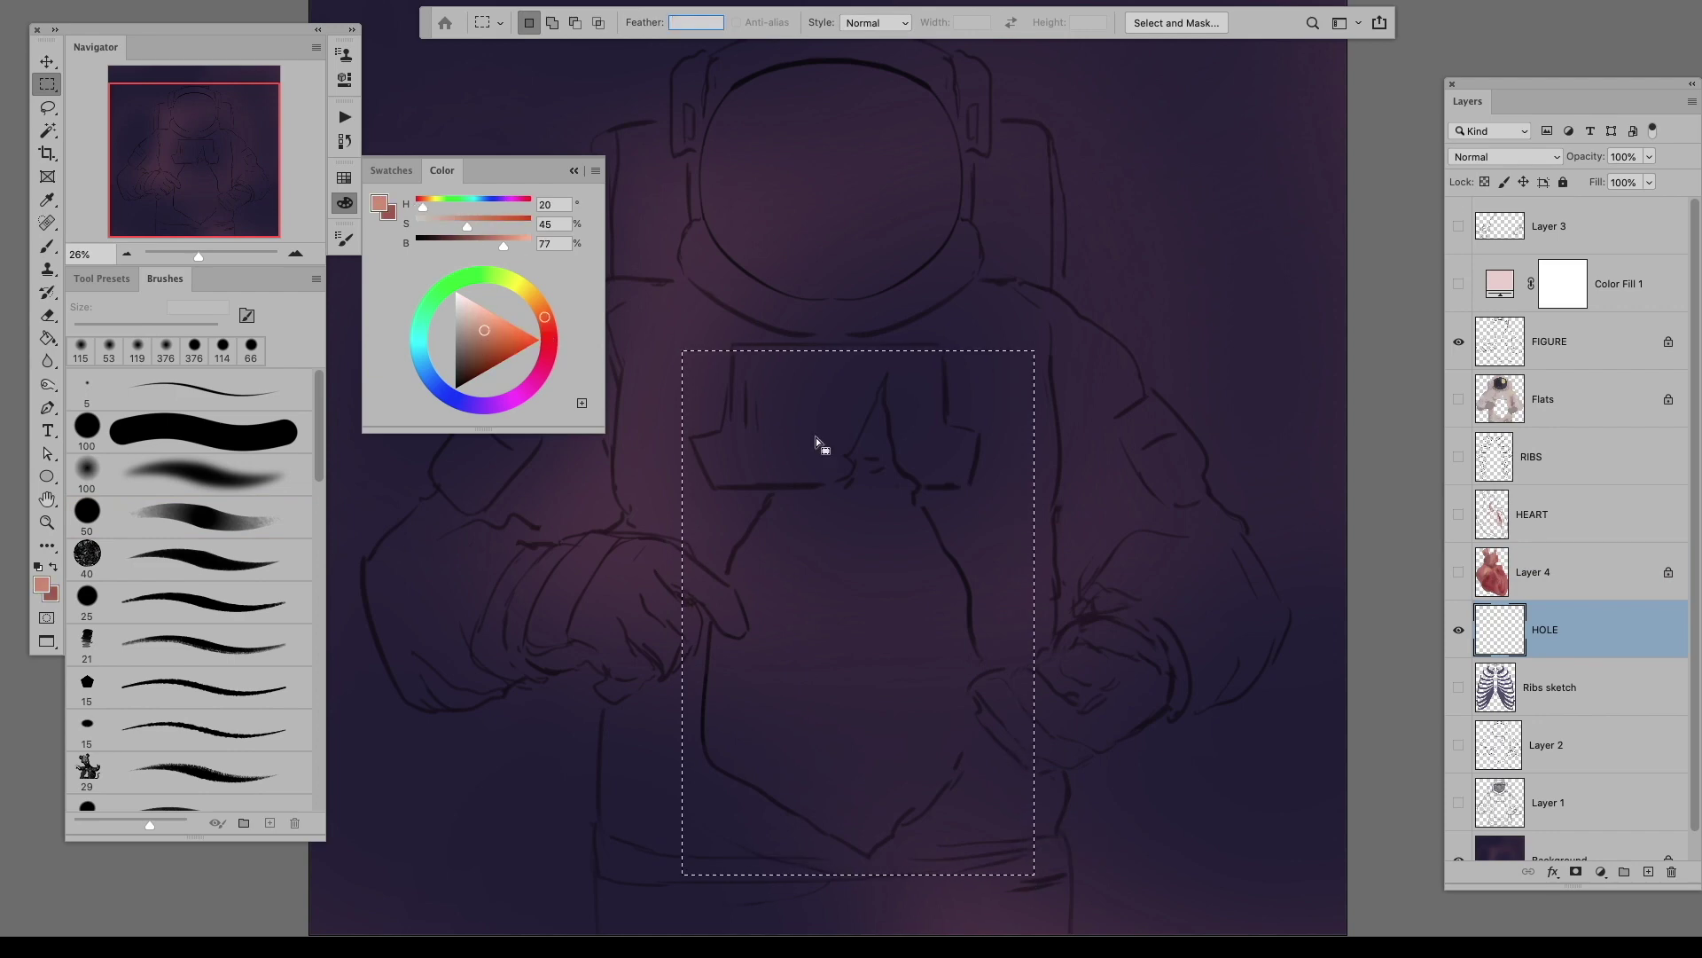
key("alt+BackSpace")
Step: Show Layer 4, HEART and RIBS again and set the RIBS layer's opacity to 70%
left_click(1458, 575)
left_click_drag(1459, 577, 1459, 456)
left_click(1543, 457)
scroll(869, 620, "up", 3)
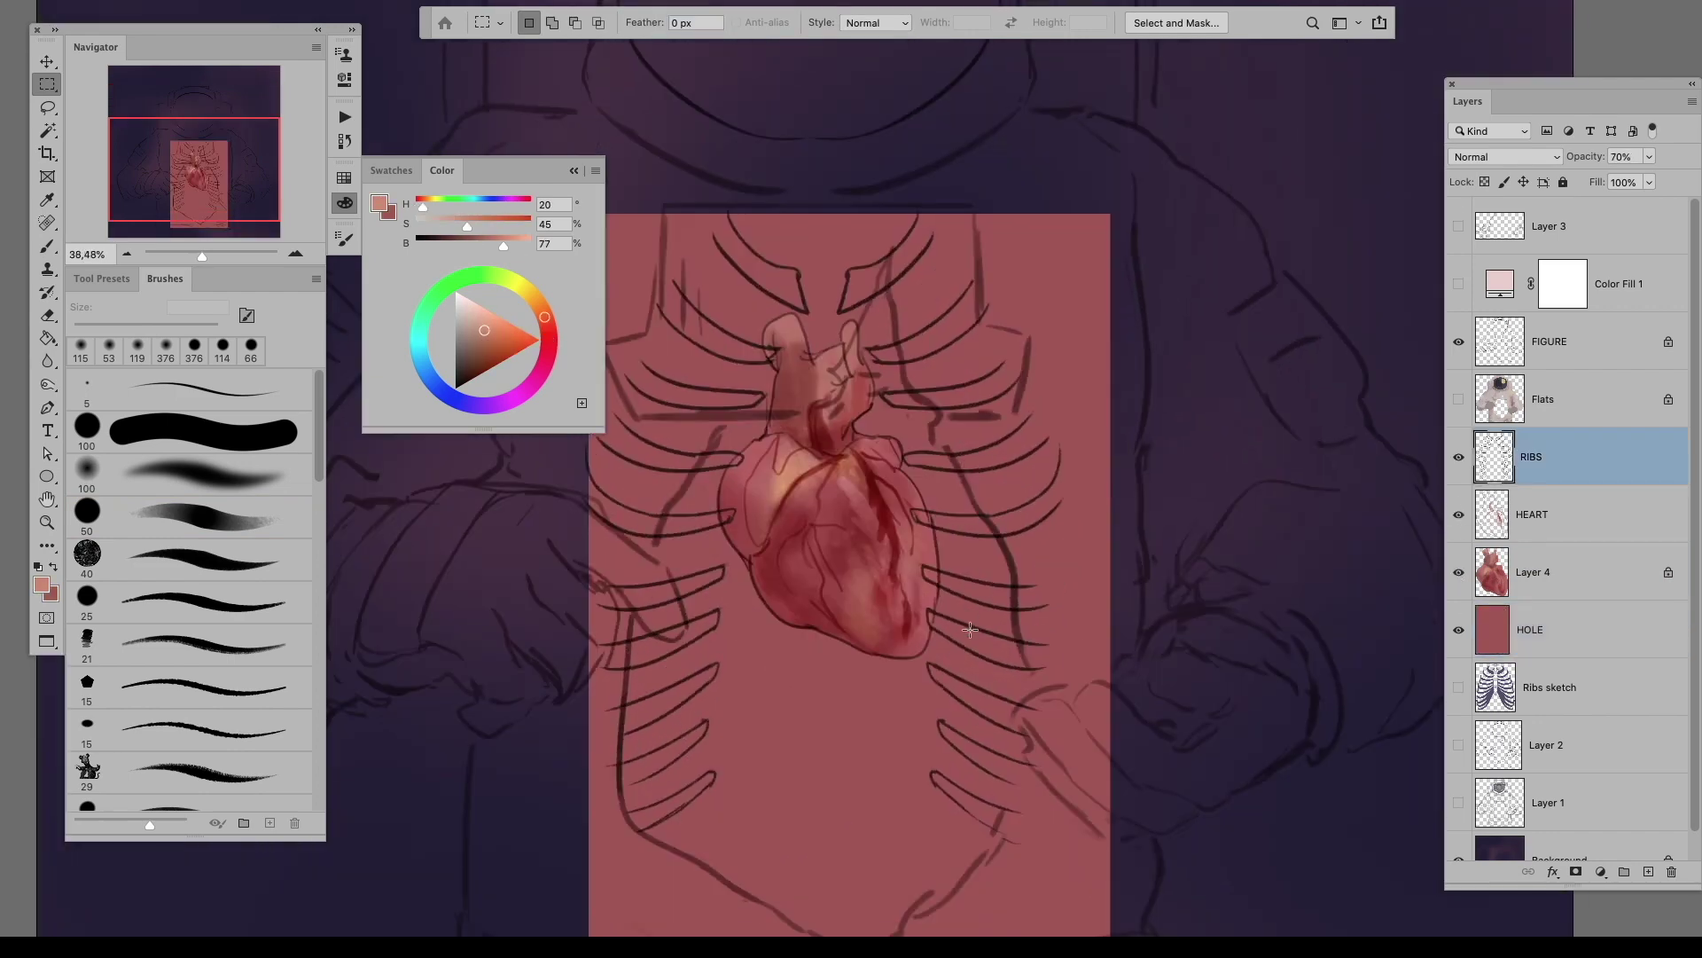
scroll(1570, 620, "down", 1)
key("7")
Step: Hide every other layer so only the RIBS line art shows
left_click(1459, 602)
left_click(1458, 313)
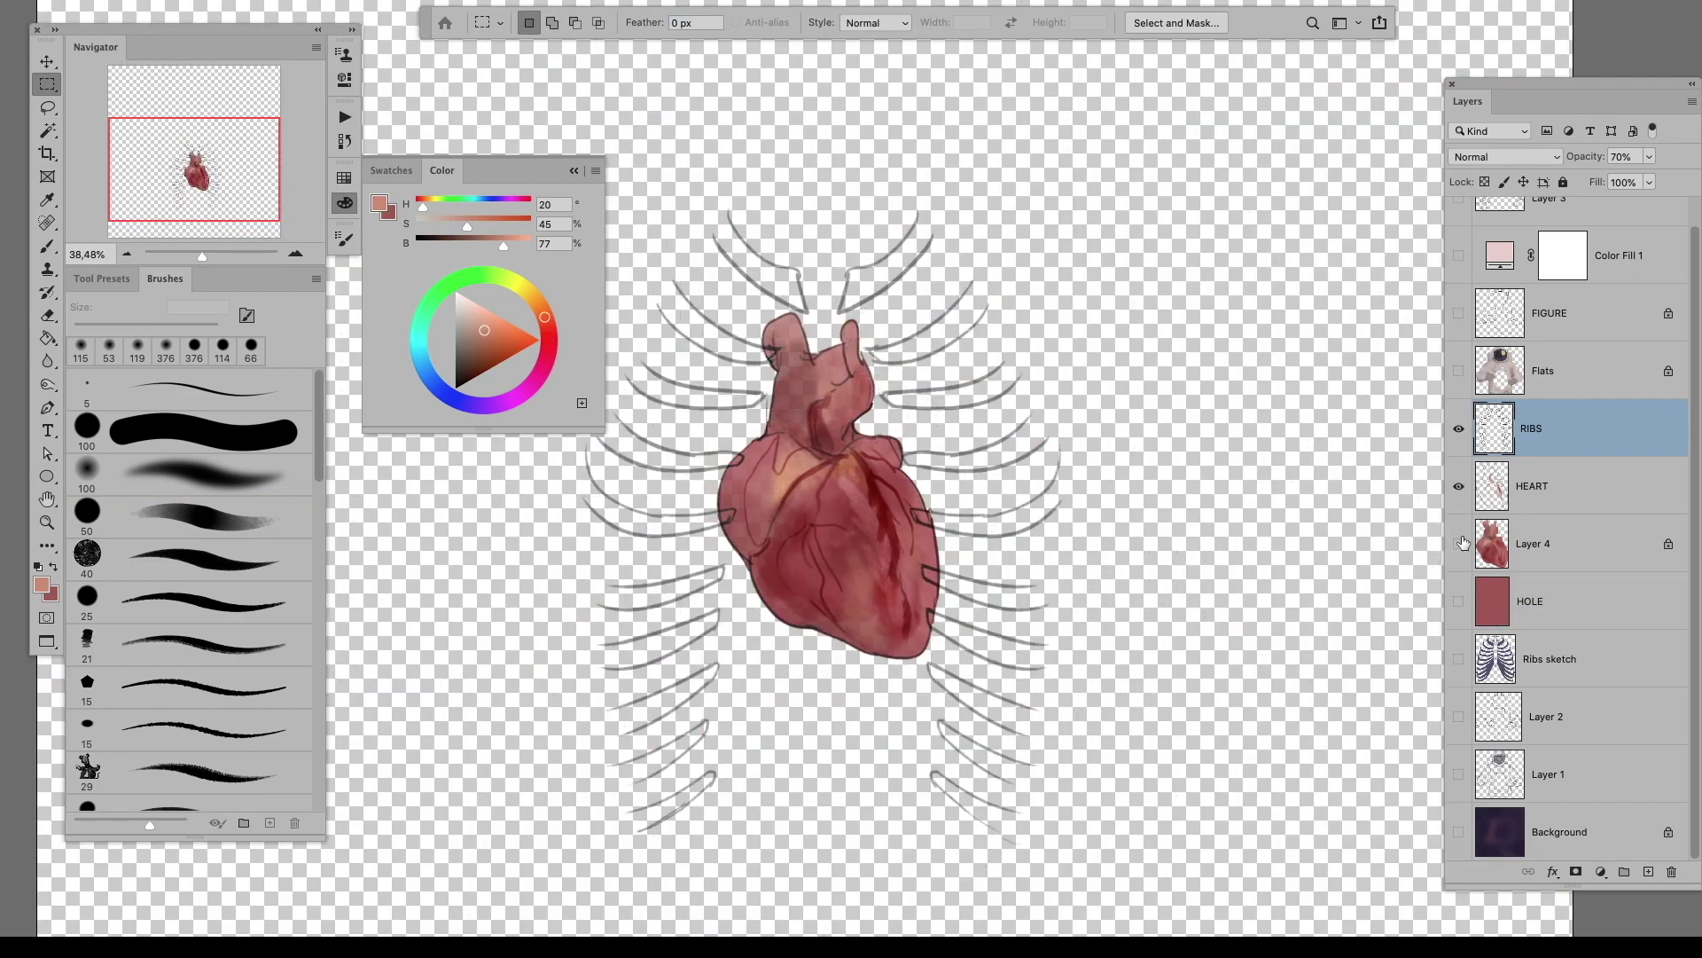
left_click(1458, 543)
key("Tab")
key("Tab")
key("Tab")
Step: Set up vertical paint symmetry and align its axis with the centre of the ribcage
key("ctrl+t")
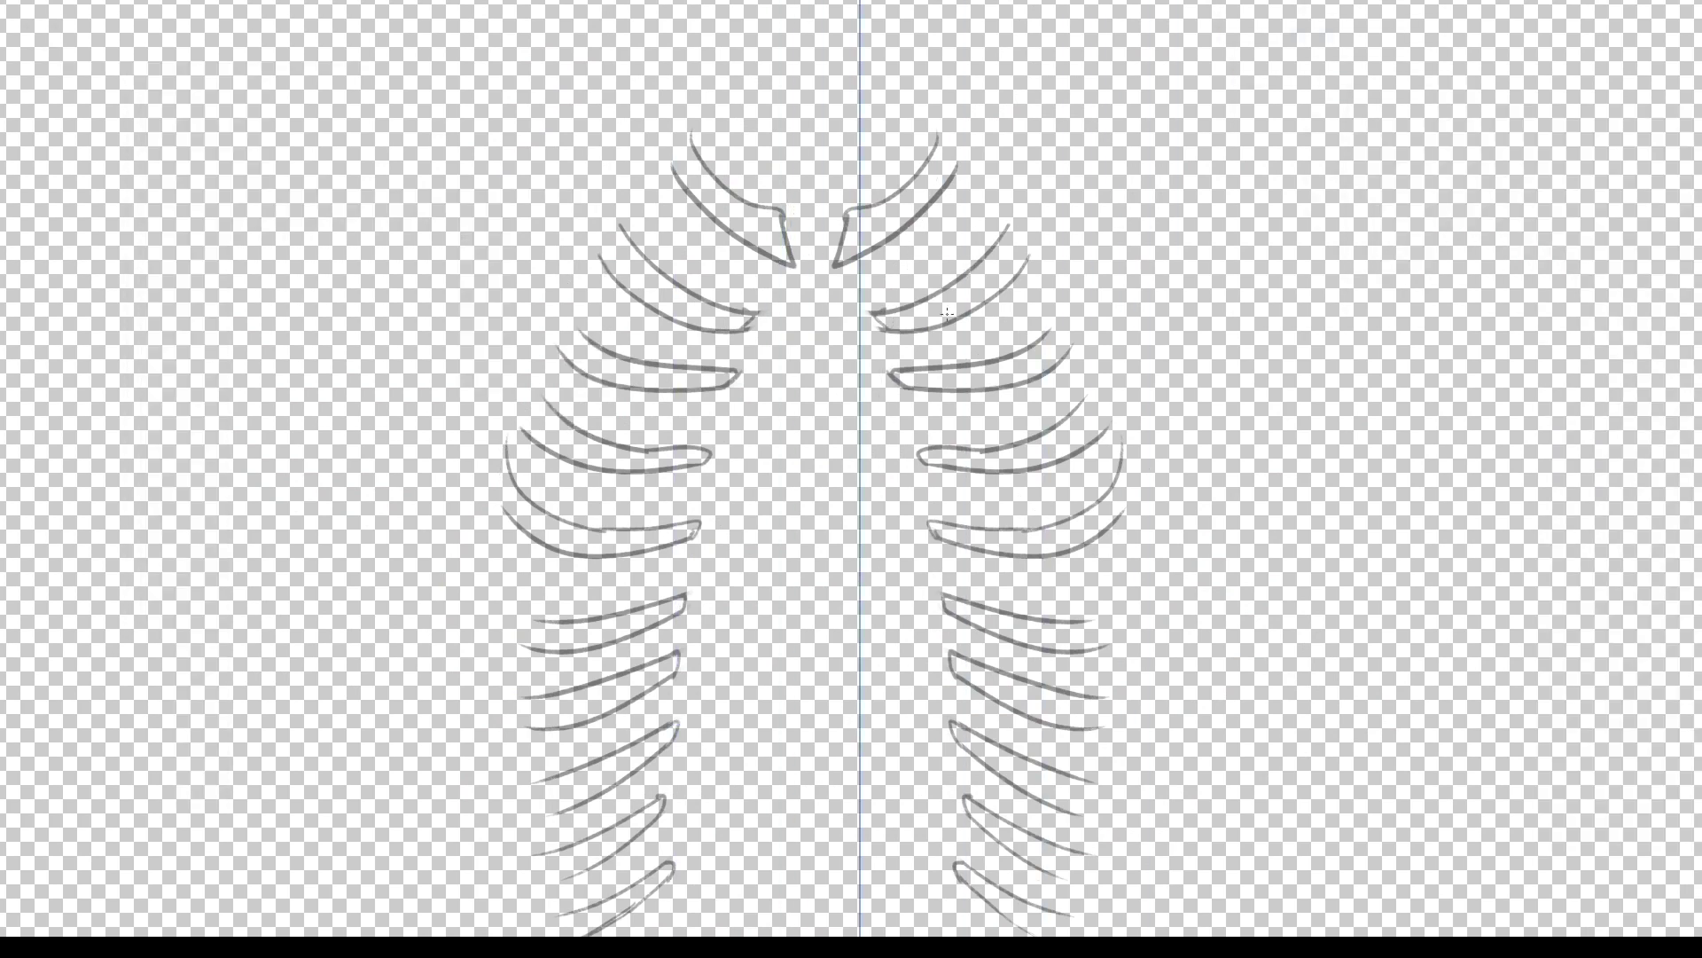
key("Tab")
left_click(1246, 23)
left_click(1303, 73)
mouse_move(839, 782)
left_mouse_down()
mouse_move(918, 557)
mouse_move(1027, 434)
left_mouse_up()
key("Return")
Step: Close the open outer ends of all the ribs symmetrically on the RIBS layer
key("ctrl+plus")
key("ctrl+plus")
key("ctrl+plus")
key("Tab")
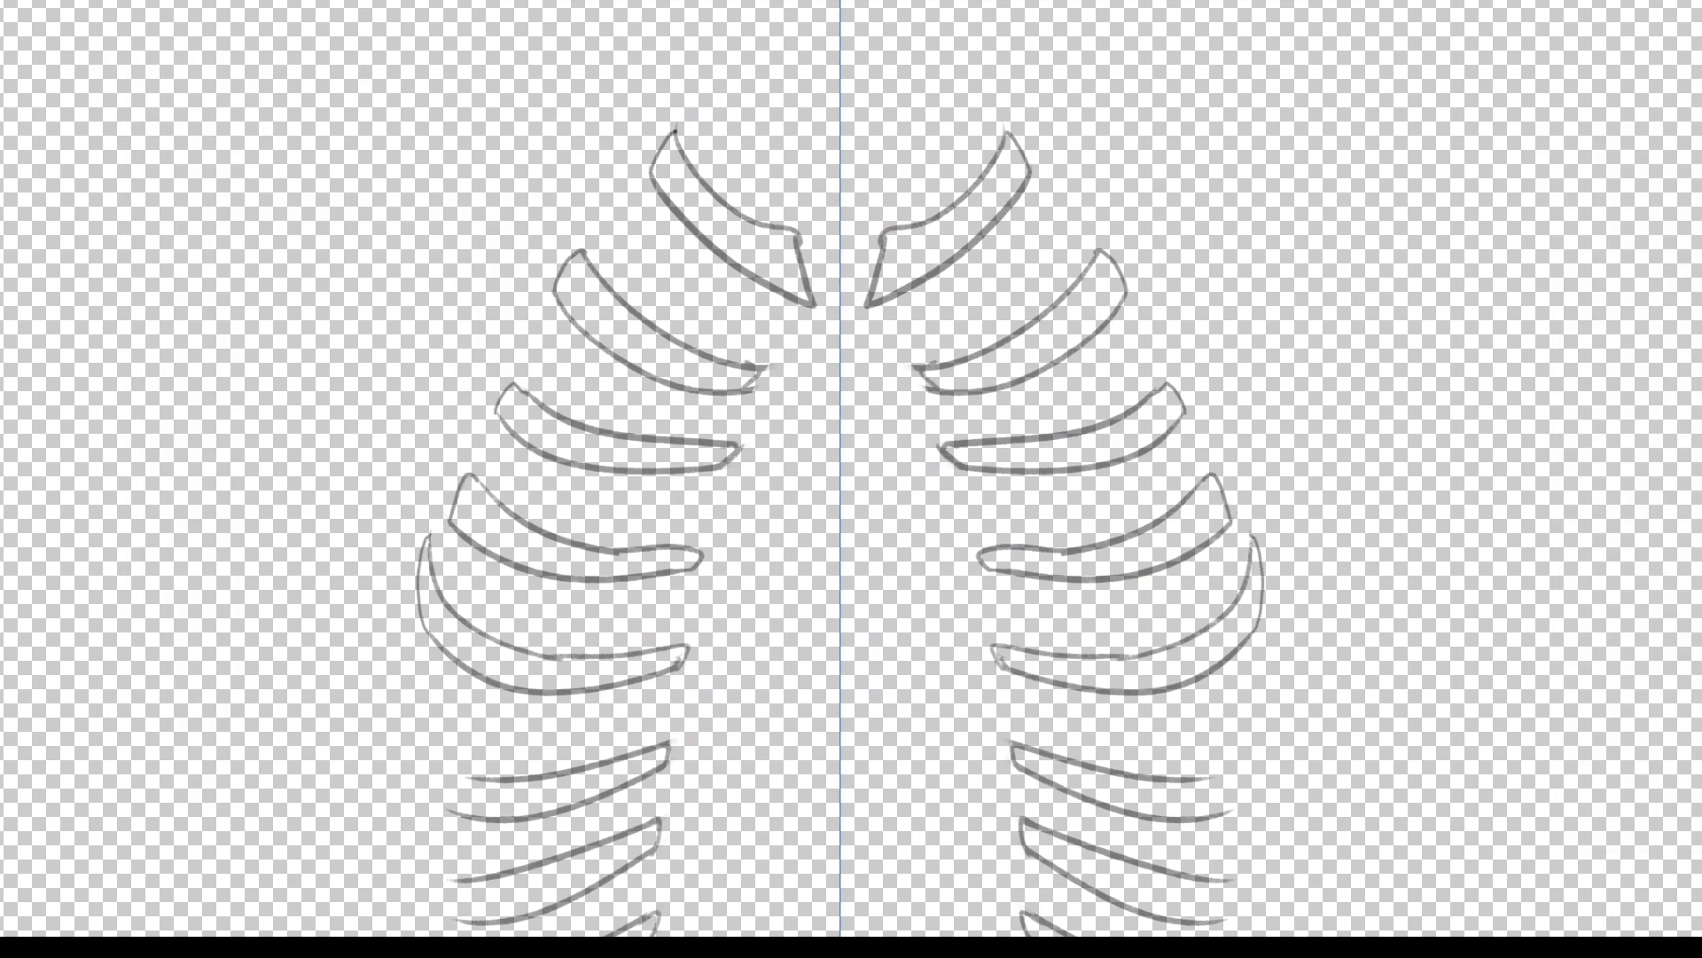
scroll(1239, 624, "down", 5)
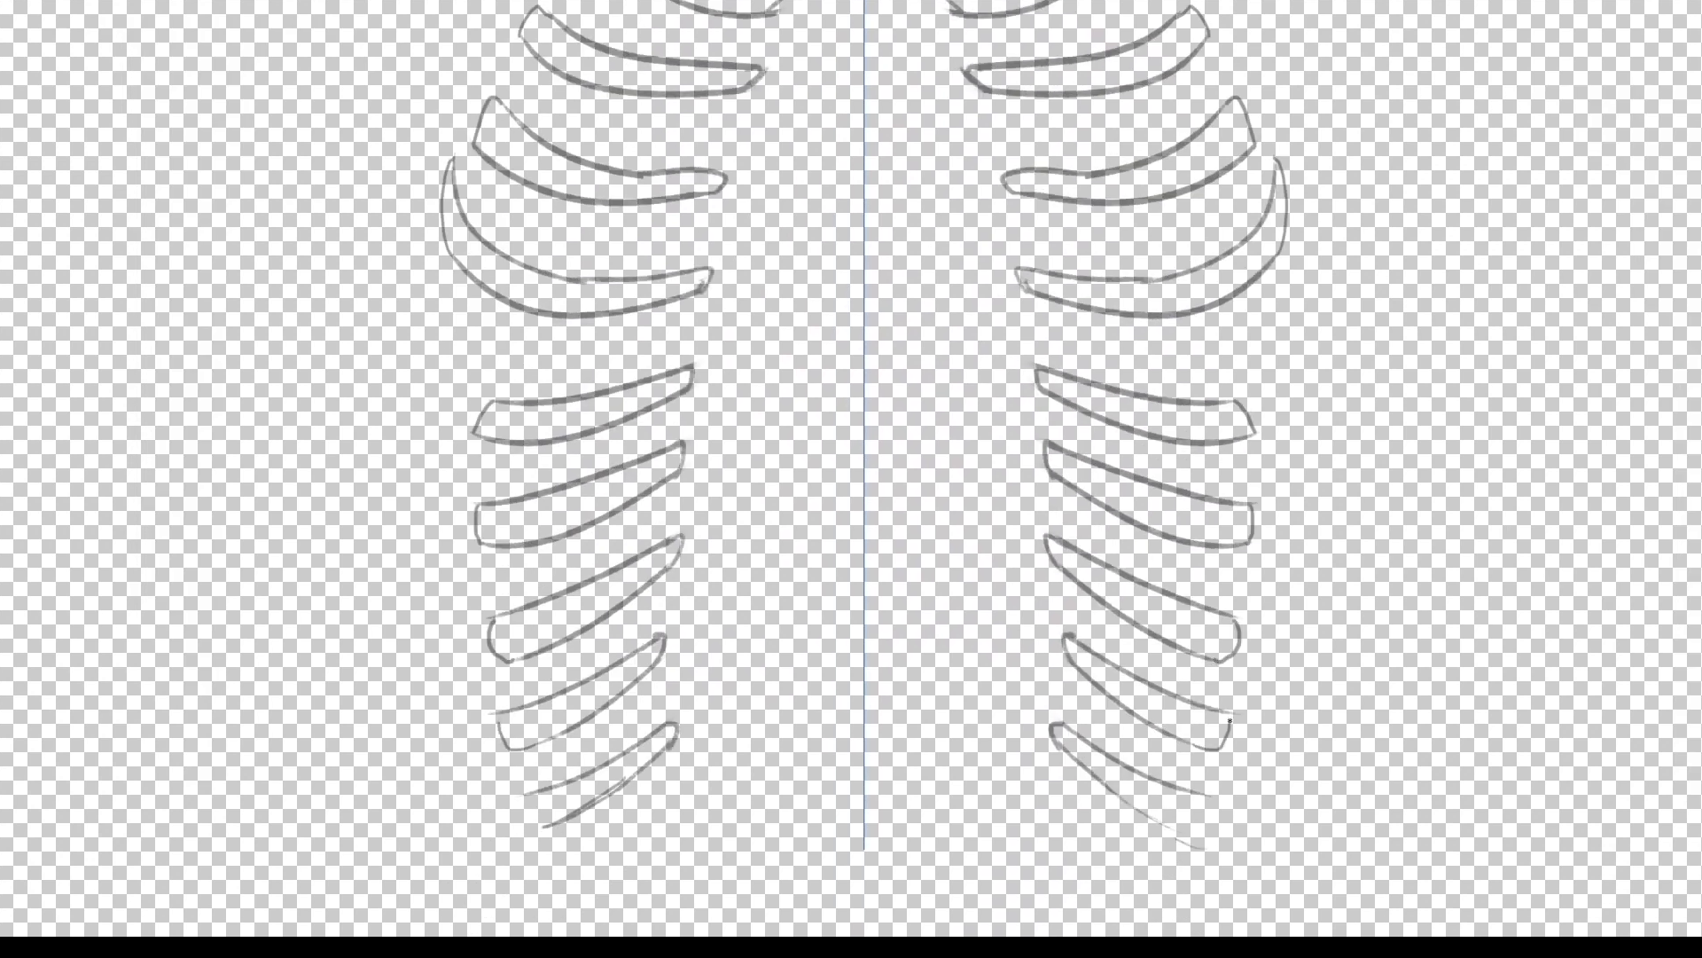
key("ctrl+minus")
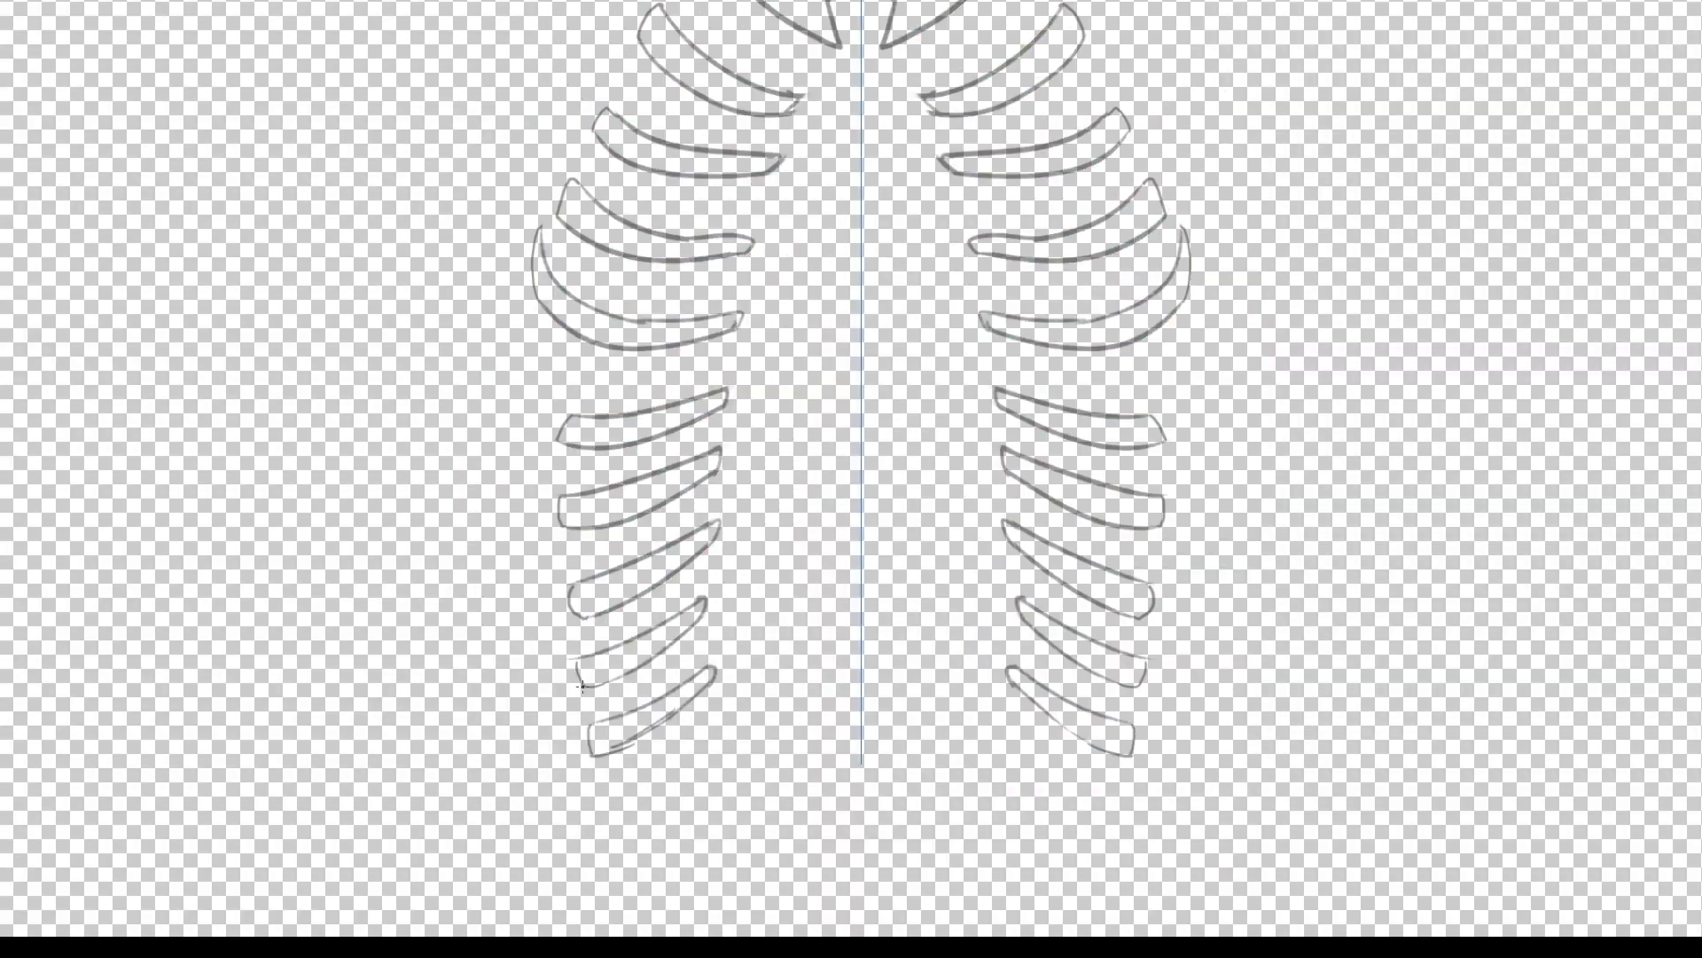
Step: Select the rib interiors and refine the selection in Quick Mask with a 60 px brush
key("ctrl+minus")
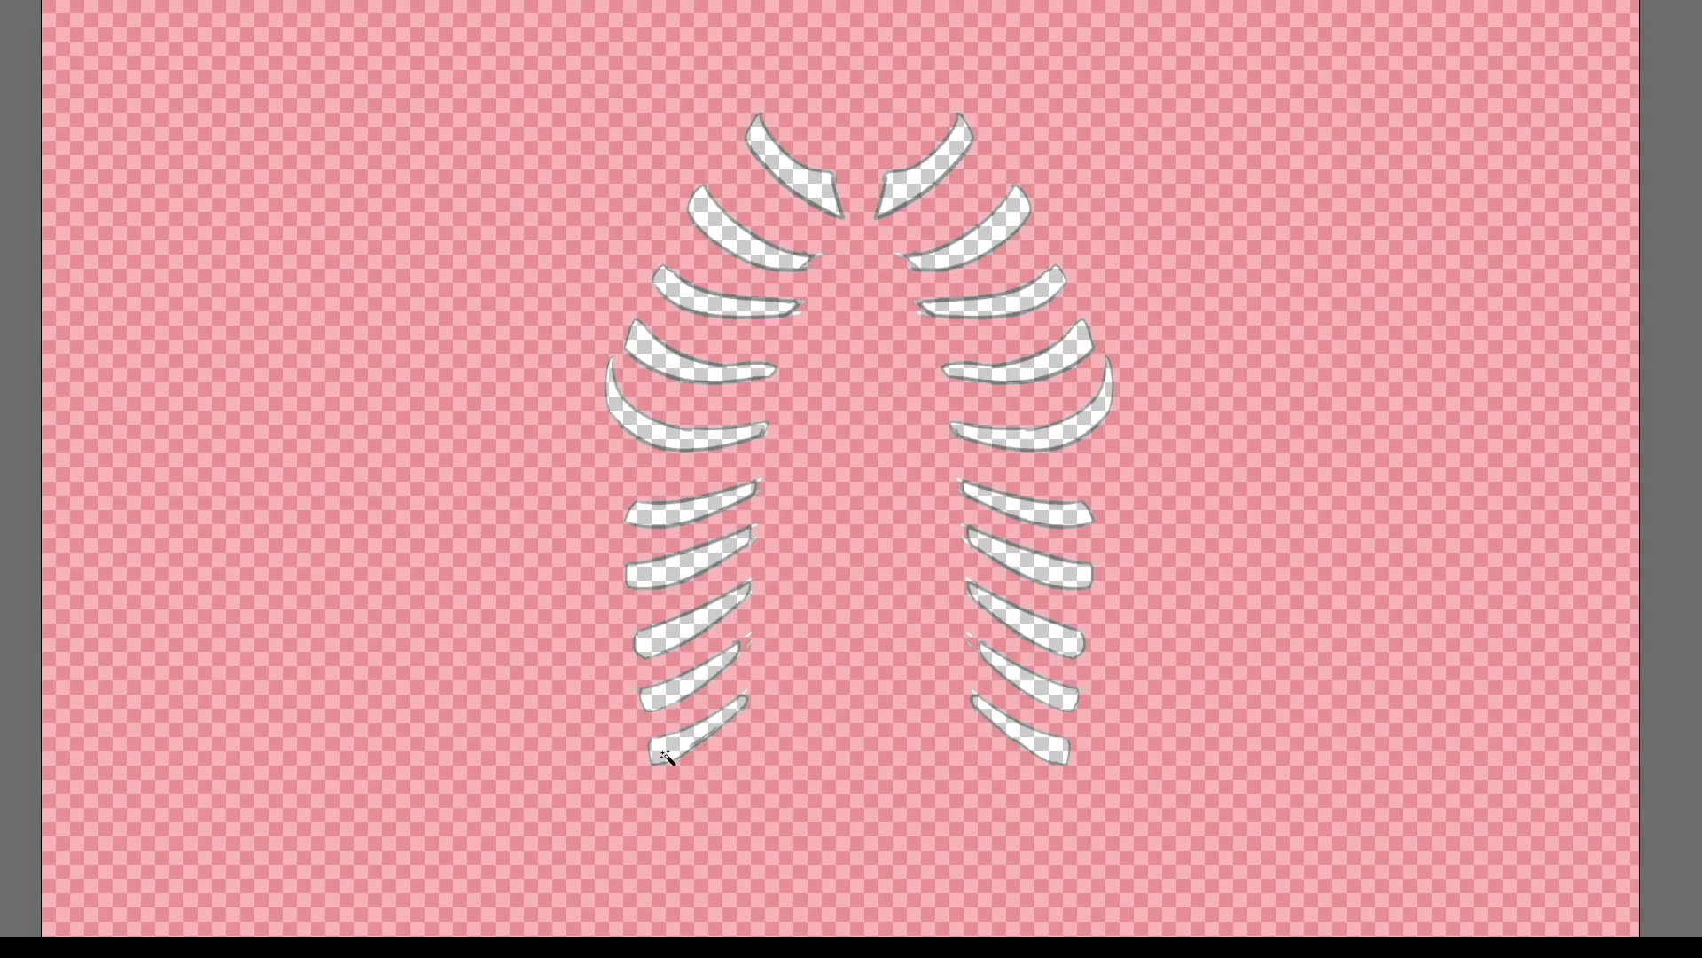
key("x")
key("b")
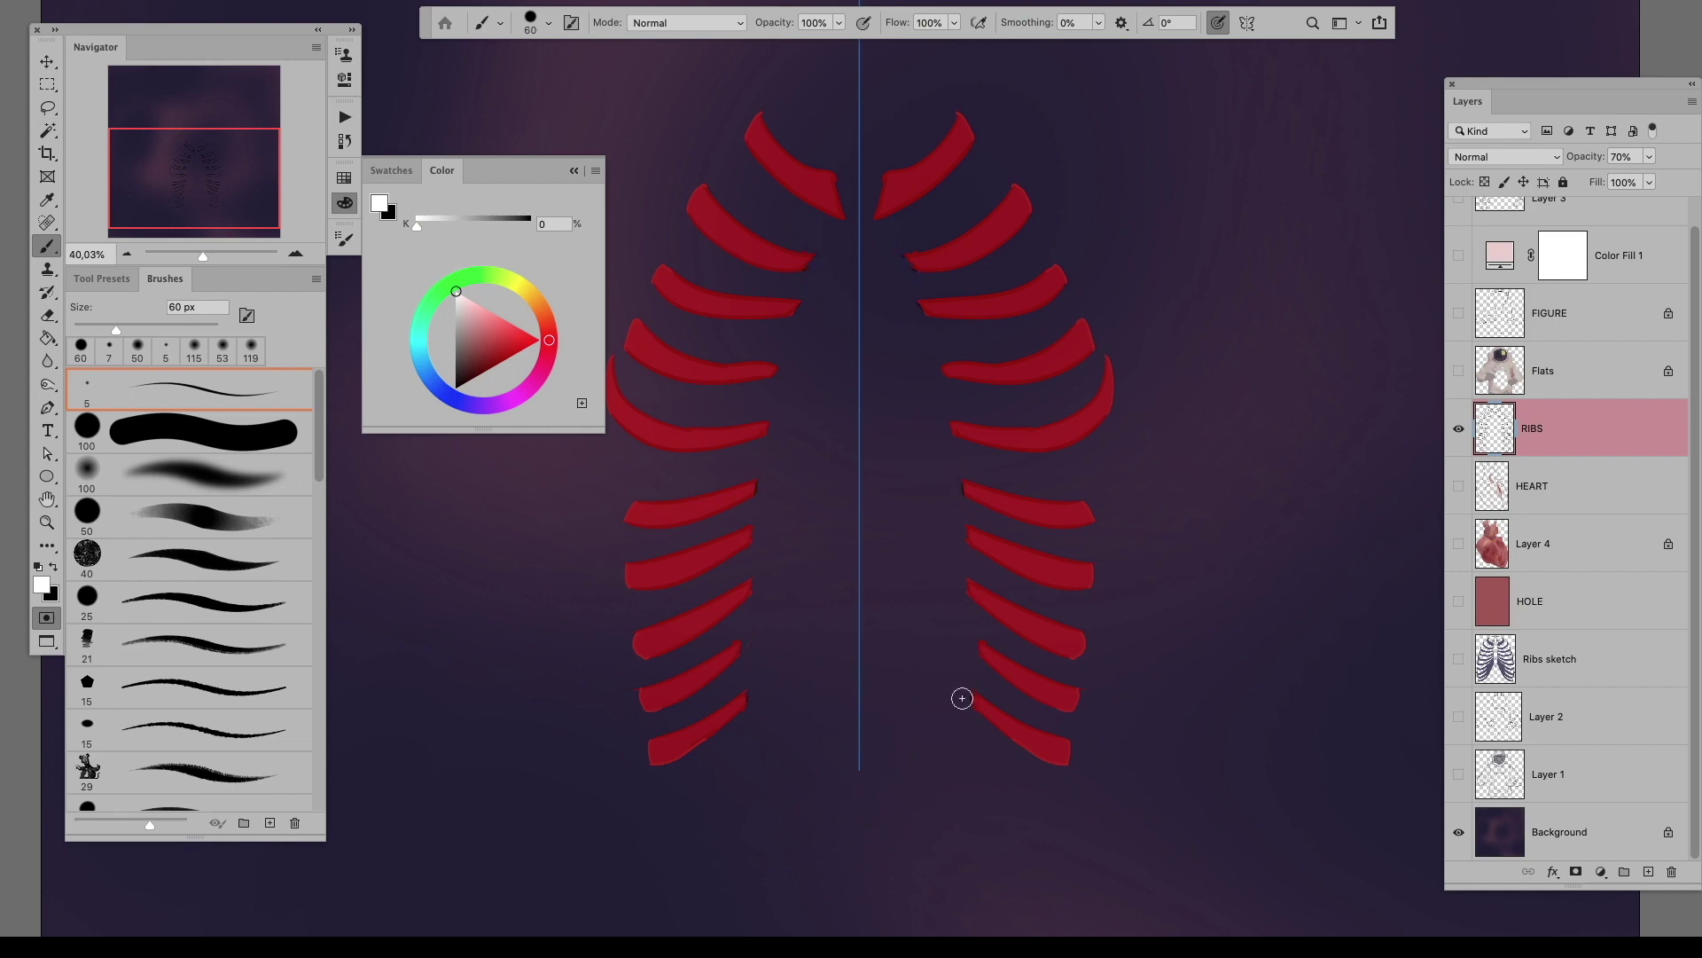
key("q")
Step: Create a RIBS flats layer between HEART and RIBS and fill the rib selection with pale cream
left_click(344, 117)
left_click(1561, 486)
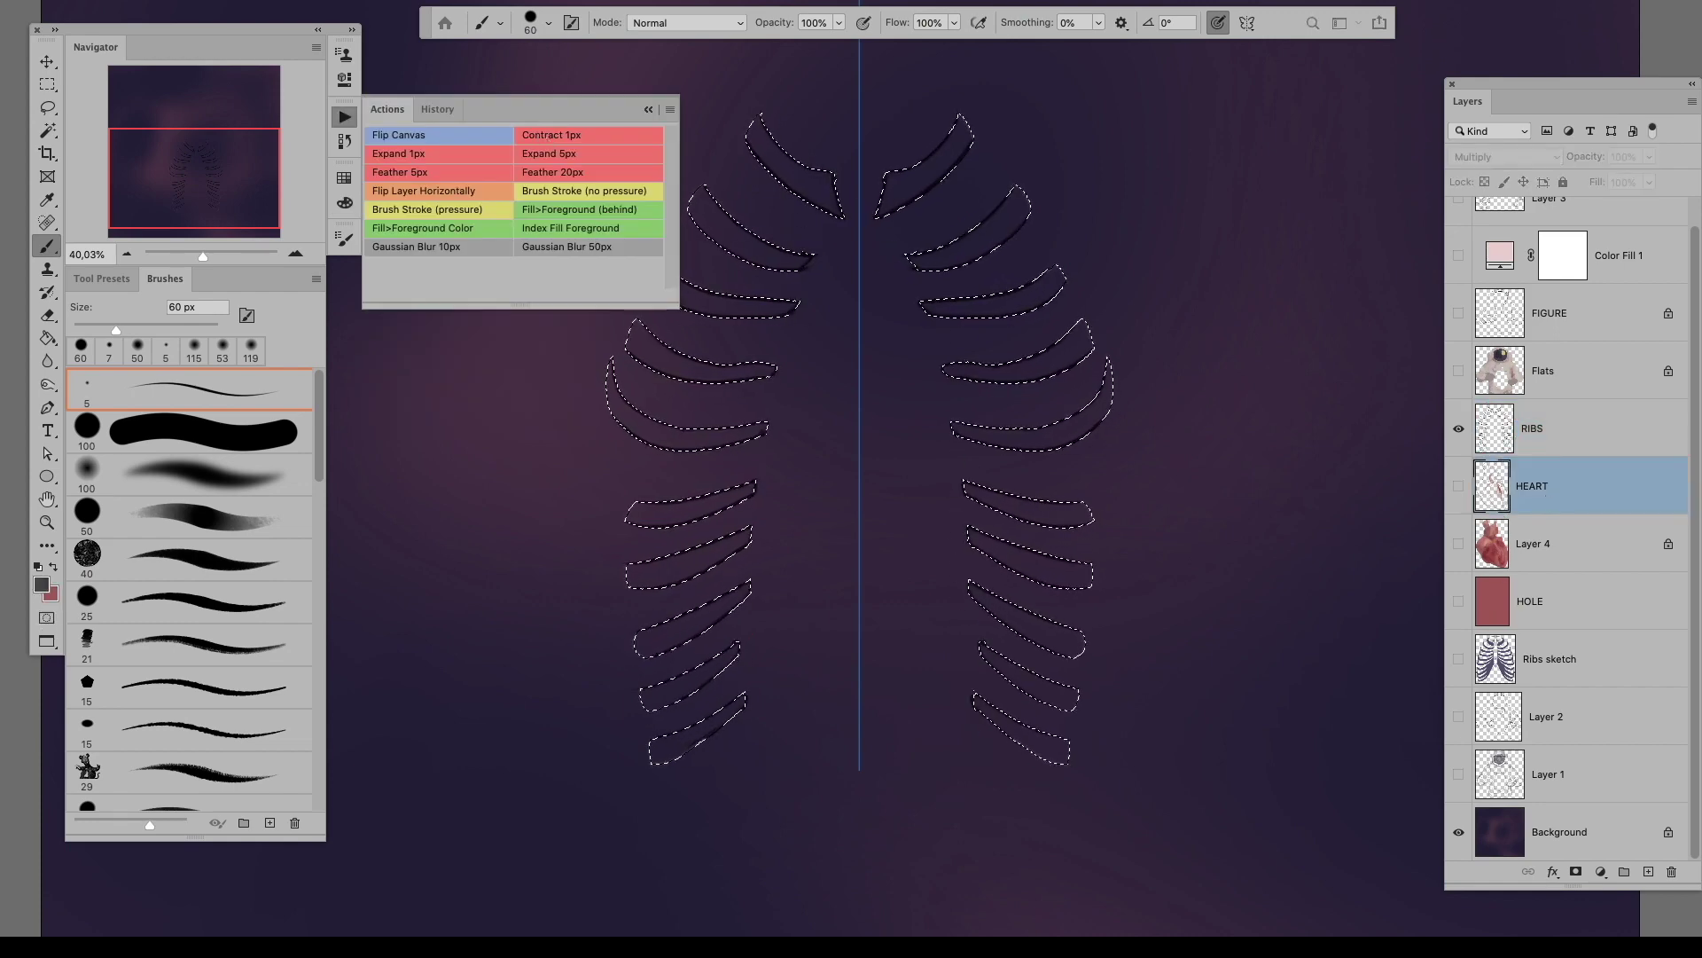
key("ctrl+shift+n")
left_click(344, 203)
left_click(514, 291)
key("alt+BackSpace")
key("x")
Step: Turn off paint symmetry and show the layers from HOLE through Flats
left_click(1247, 22)
left_click(1323, 29)
left_click_drag(1459, 659, 1459, 371)
Step: Clean up the cream fill at the rib tips on RIBS flats with a 34 px eraser
key("e")
right_click(923, 313)
key("Return")
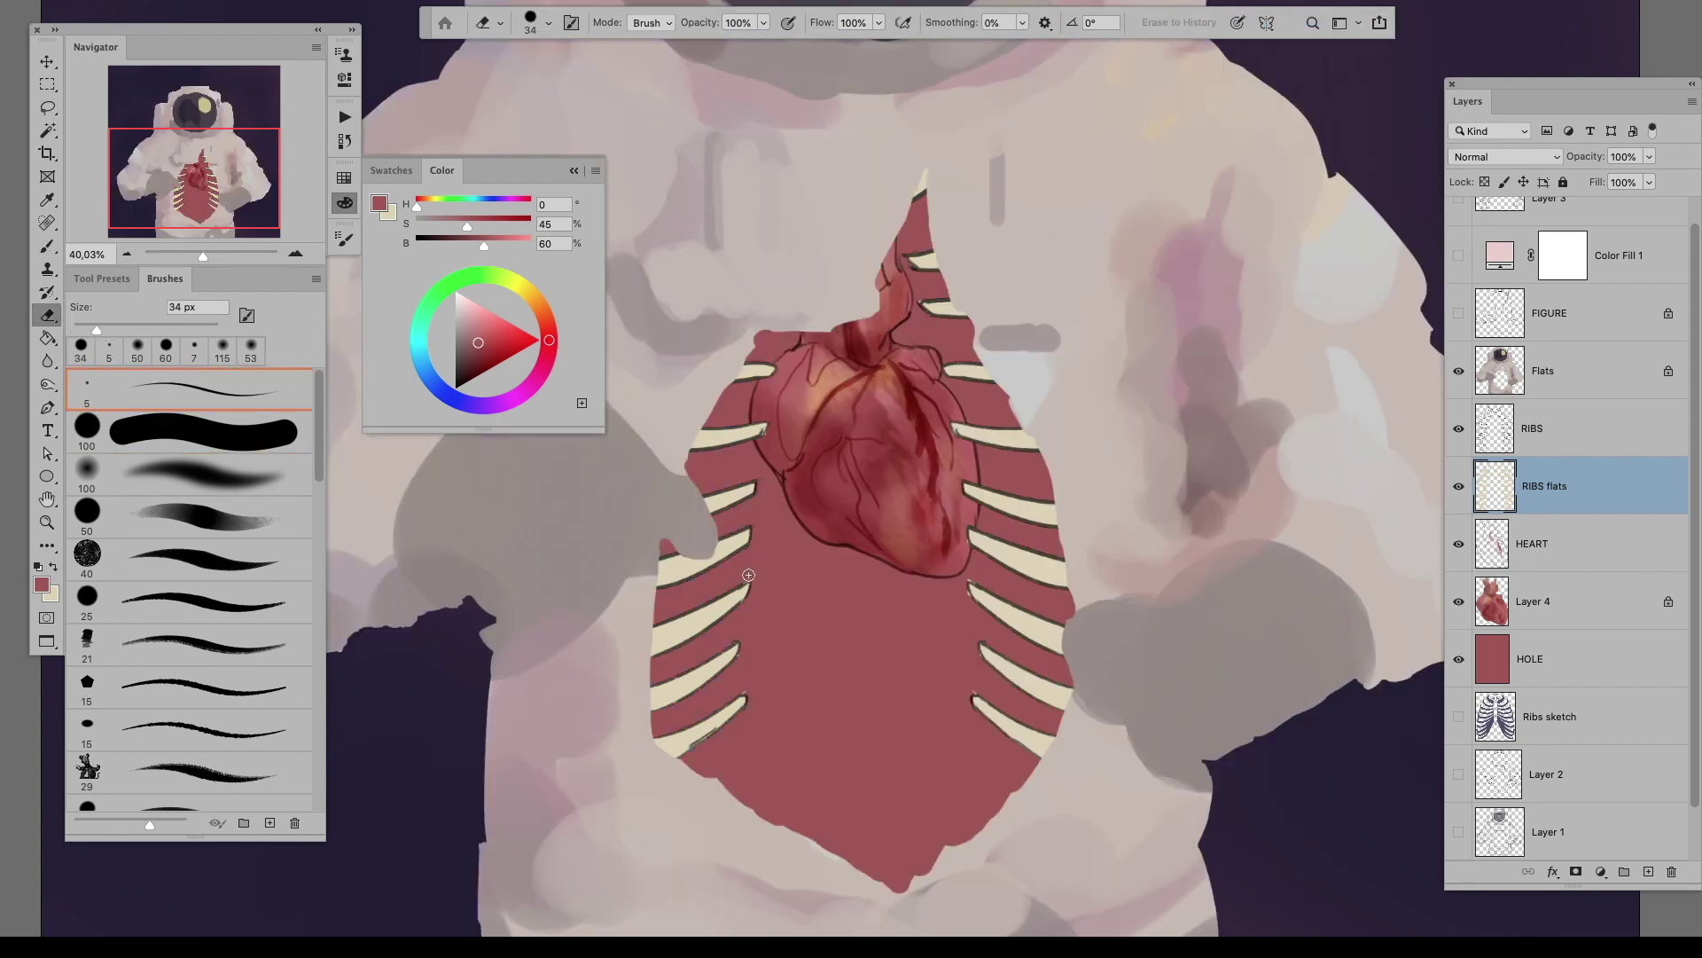
Step: Show the FIGURE line art and trim the Flats layer along the torso hole's edge with a 62 px eraser
left_click(1459, 313)
left_click(1552, 384)
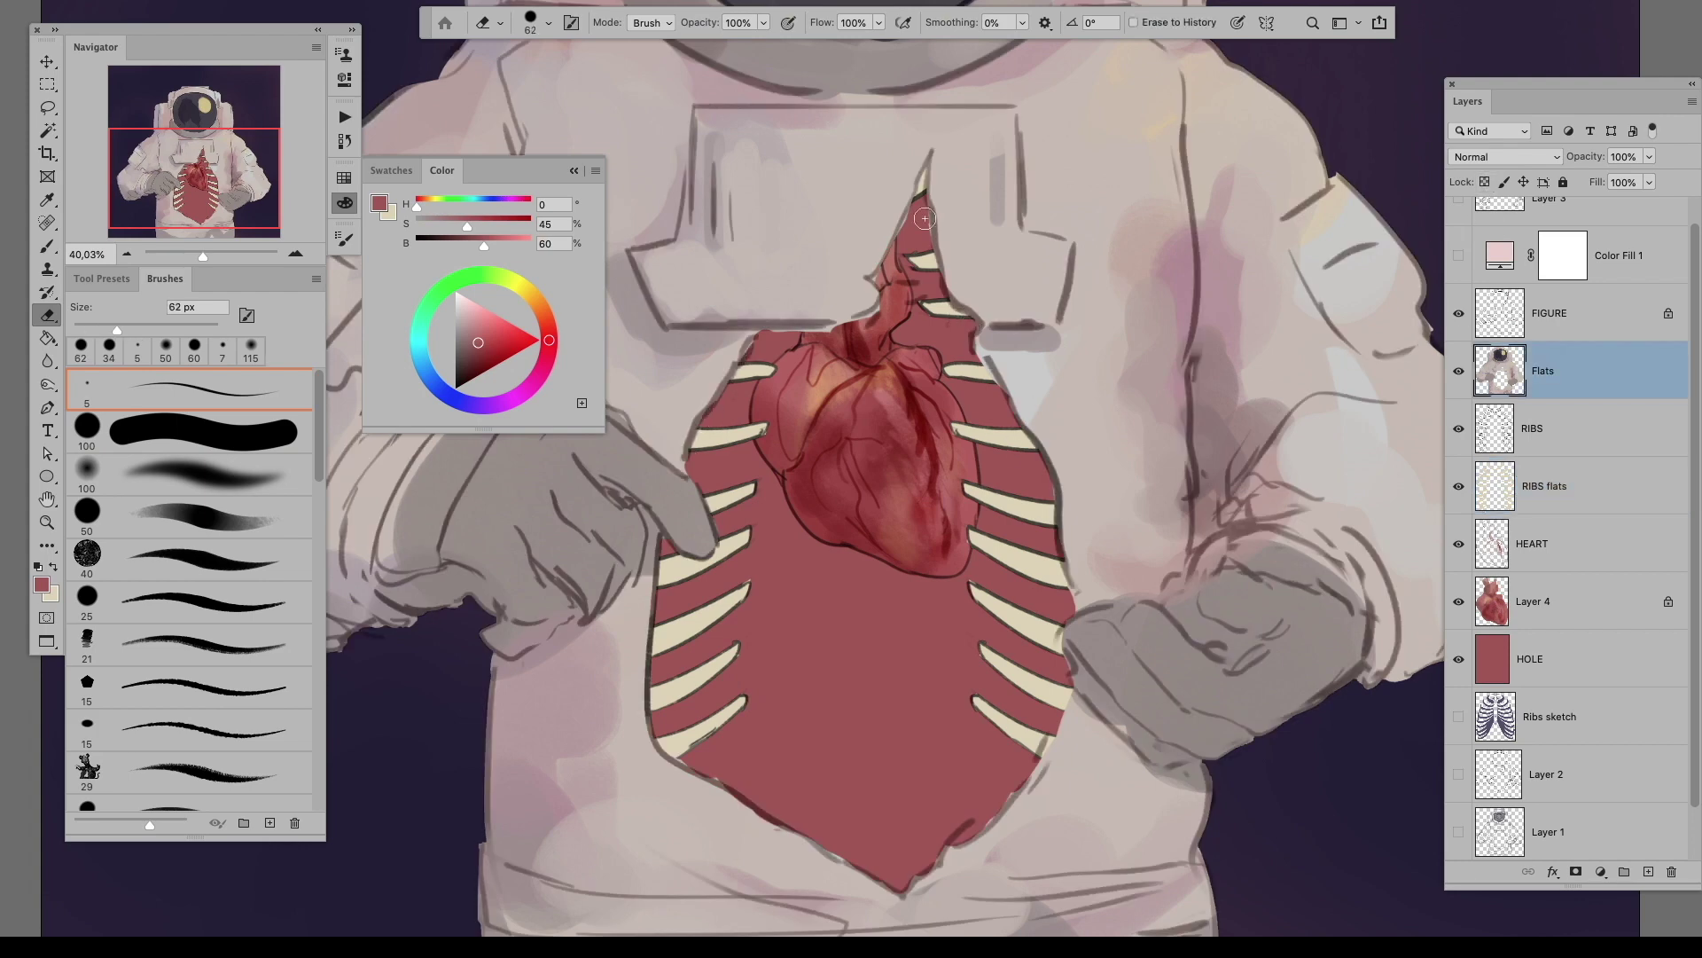
scroll(853, 317, "down", 3)
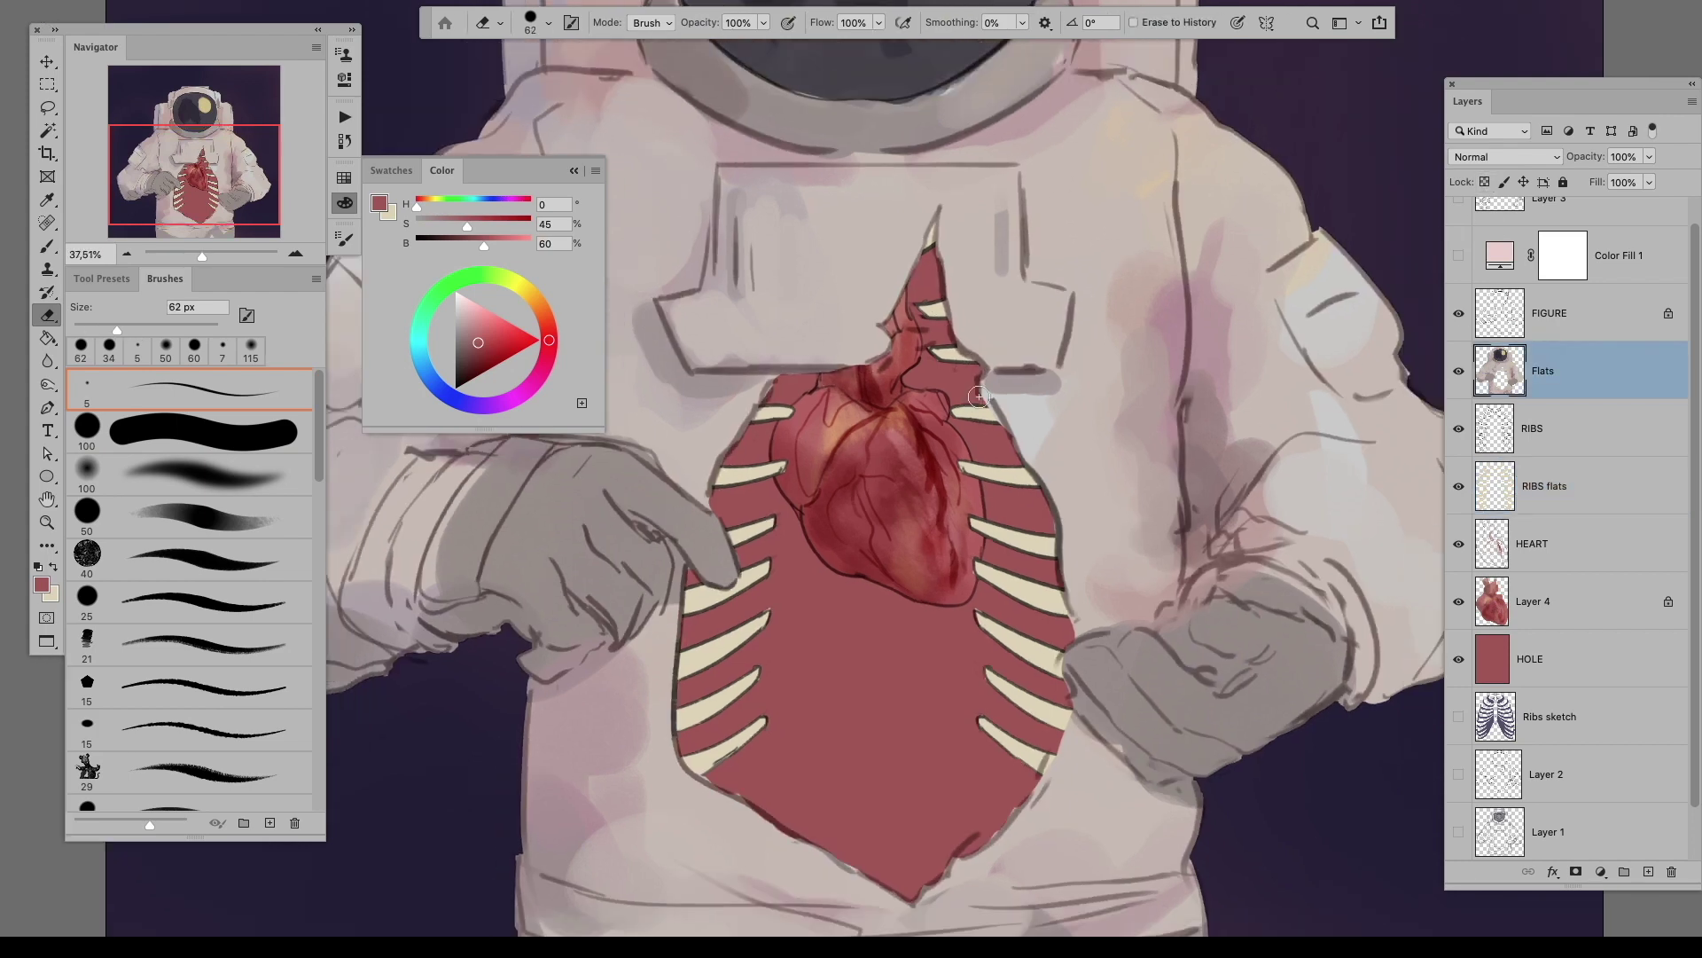
Step: Shade the interior of the torso opening on the HOLE layer in darker red with a large soft brush
left_click(1552, 659)
key("b")
right_click(901, 574)
left_click(264, 522)
mouse_move(817, 646)
left_mouse_down()
mouse_move(780, 825)
mouse_move(851, 867)
mouse_move(804, 727)
left_mouse_up()
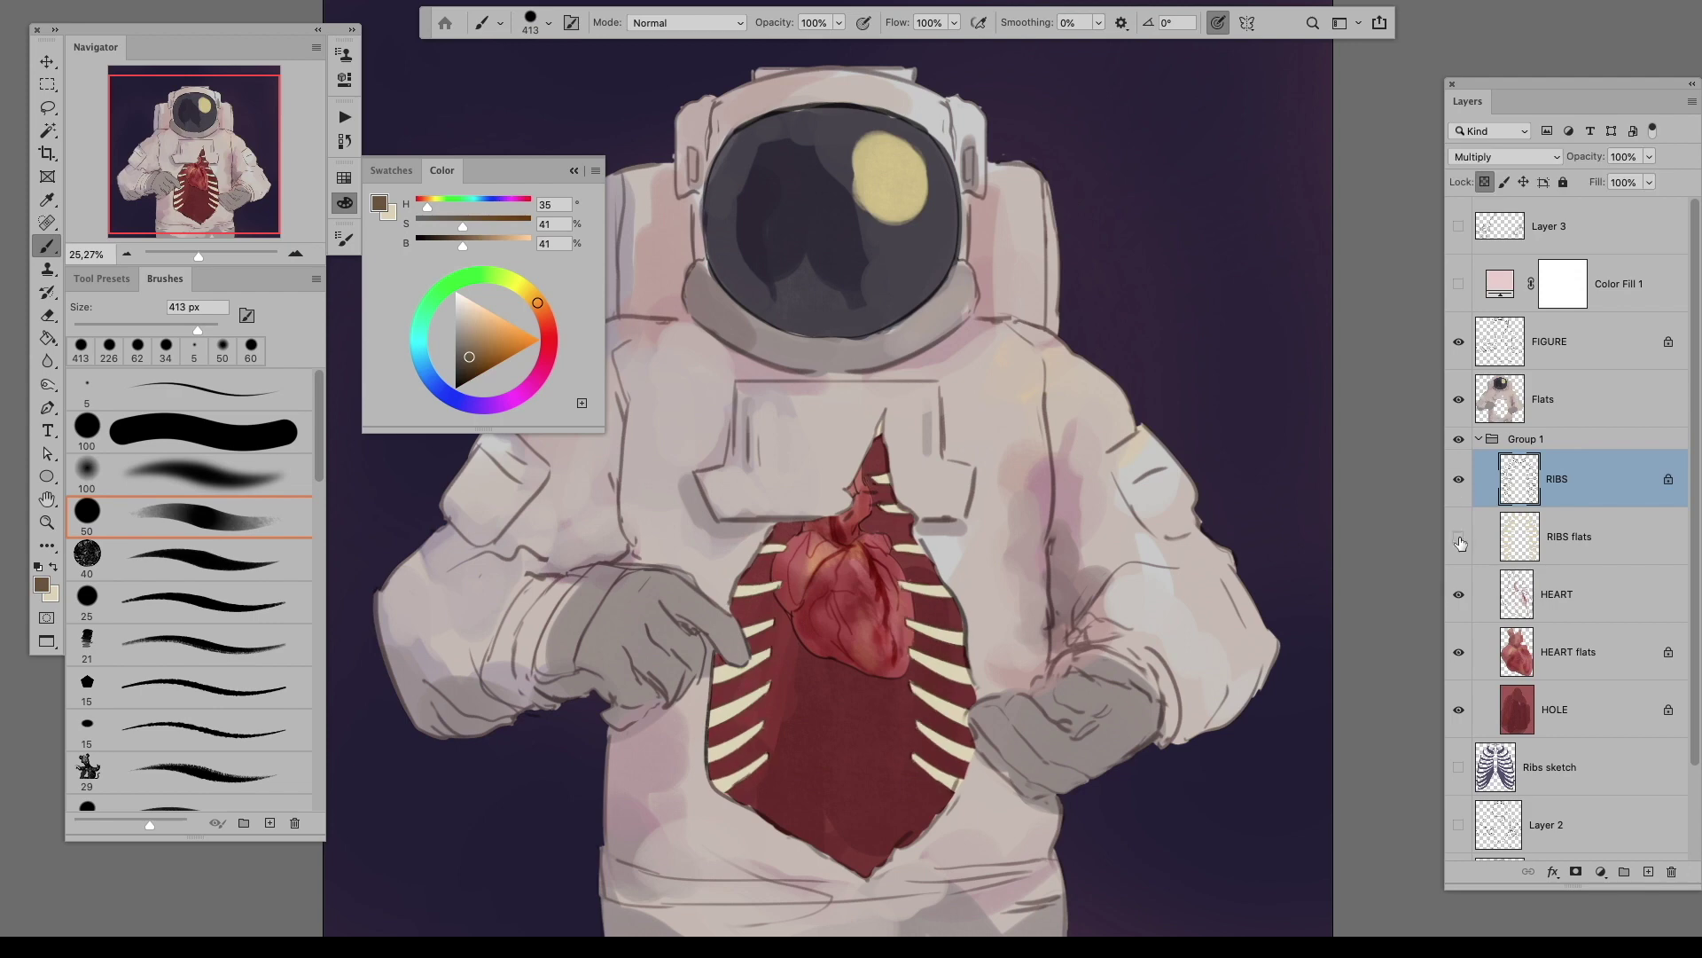
Step: Collapse Group 1 and darken the glove reaching over the ribs on the Flats layer with sampled warm greys
left_click(1479, 439)
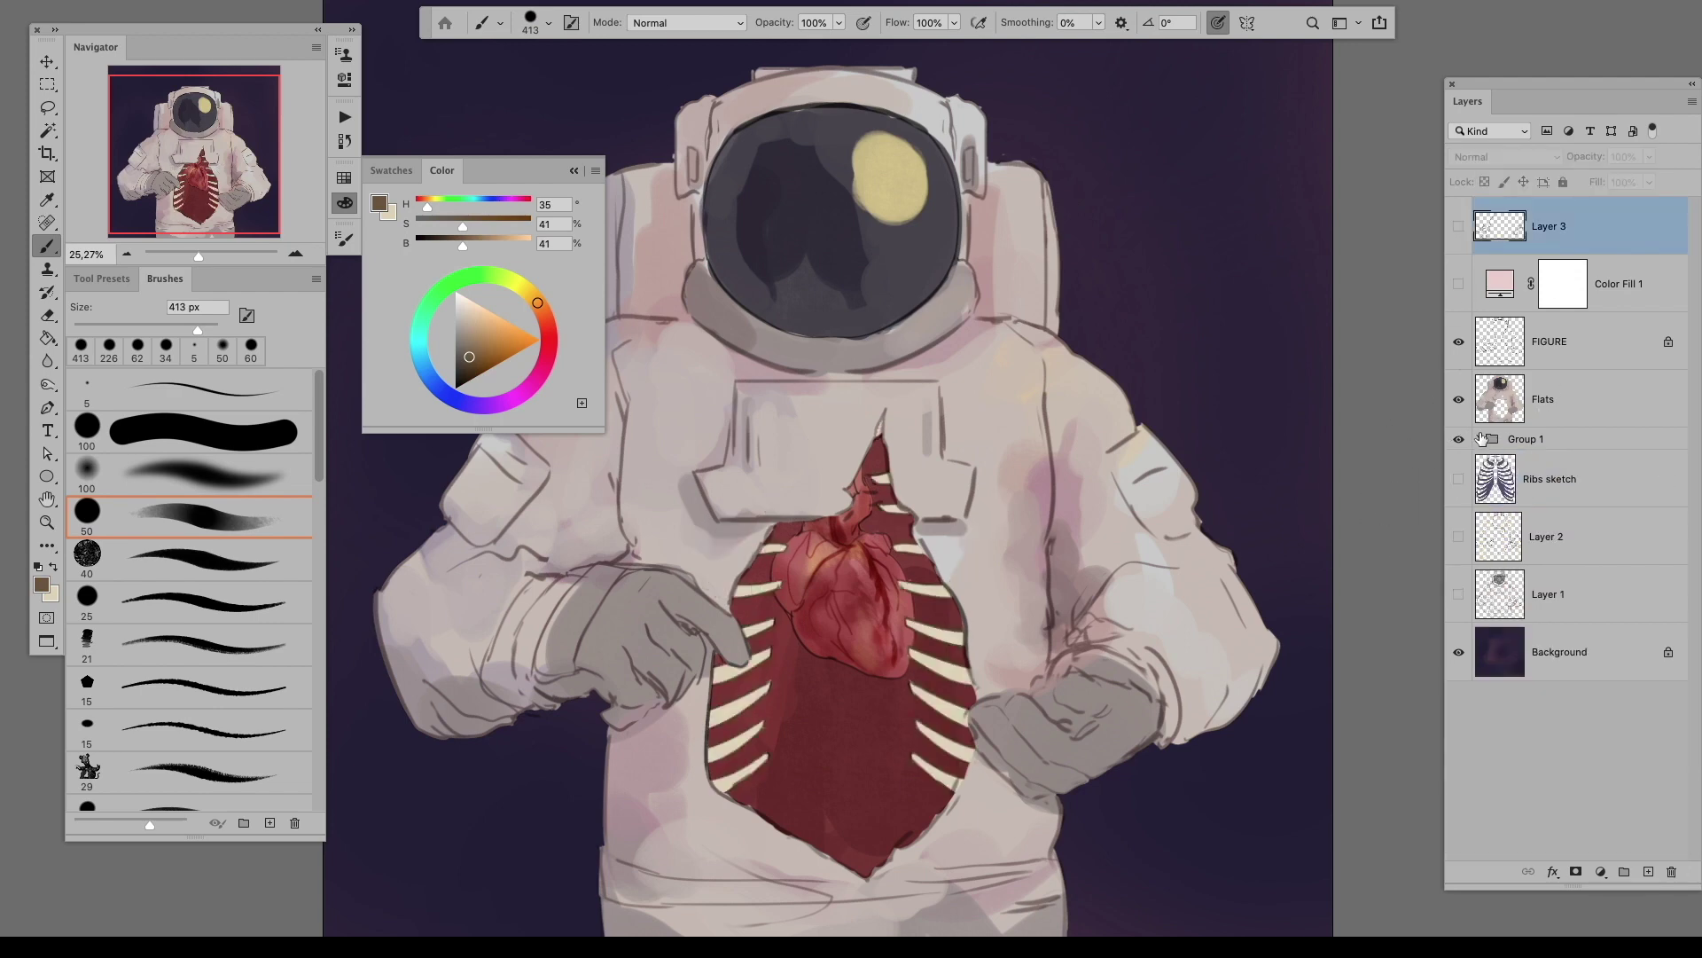
left_click(1542, 399)
left_click(382, 589, "alt")
left_click(1023, 670, "alt")
left_click(626, 639, "alt")
mouse_move(634, 696)
left_mouse_down()
mouse_move(558, 659)
mouse_move(651, 630)
mouse_move(690, 648)
mouse_move(724, 635)
mouse_move(612, 621)
left_mouse_up()
left_click(630, 739, "alt")
left_click(656, 661, "alt")
Step: Darken the clenched glove on Flats to match with a larger brush, blending sampled greys, and check the painting without the interface
key("bracketright")
key("bracketright")
mouse_move(976, 736)
left_mouse_down()
mouse_move(1107, 764)
mouse_move(1132, 697)
mouse_move(984, 710)
left_mouse_up()
left_click(1036, 814, "alt")
left_click(714, 620, "alt")
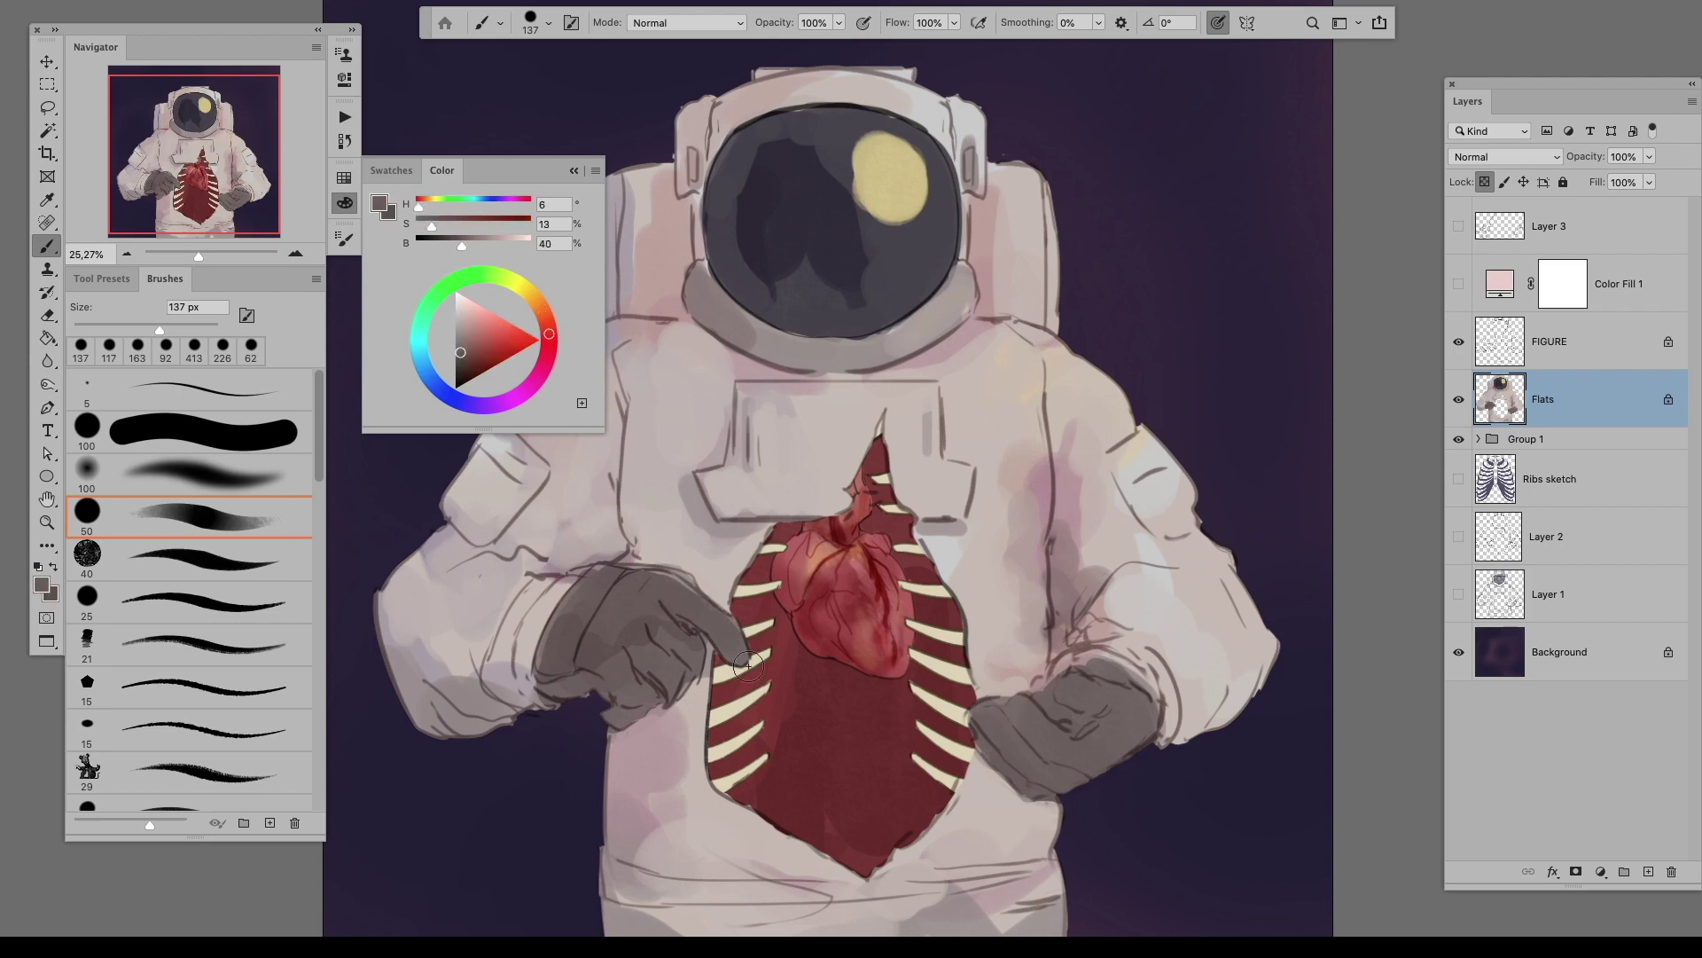
key("Tab")
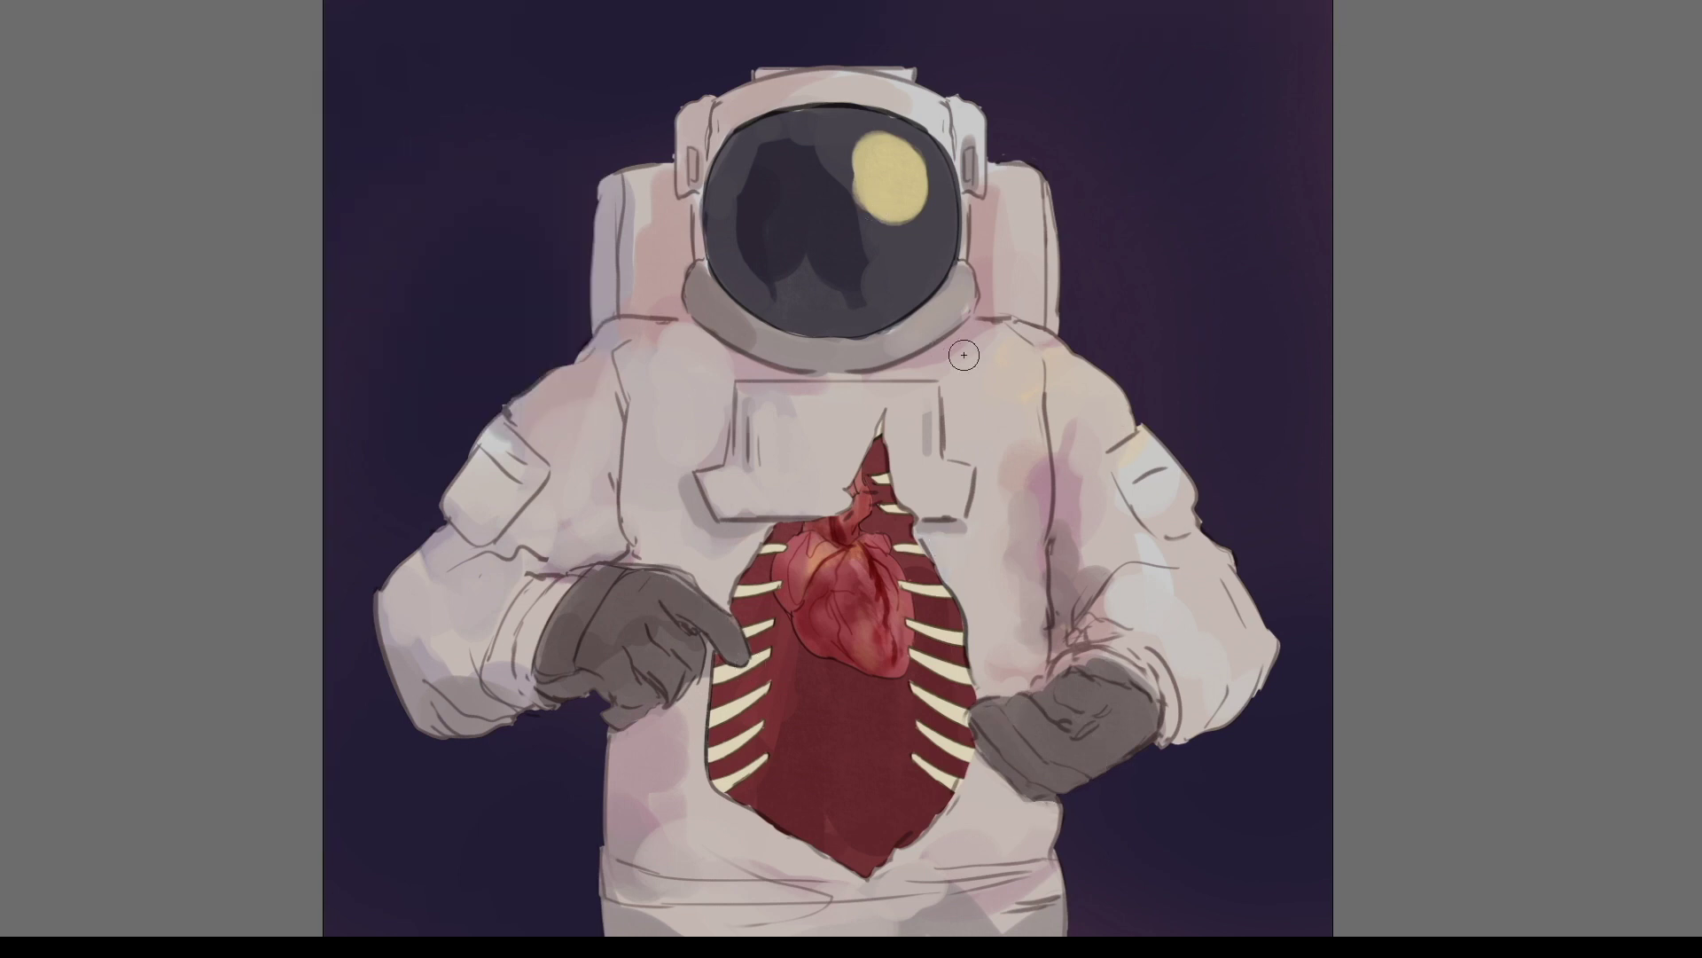
key("Tab")
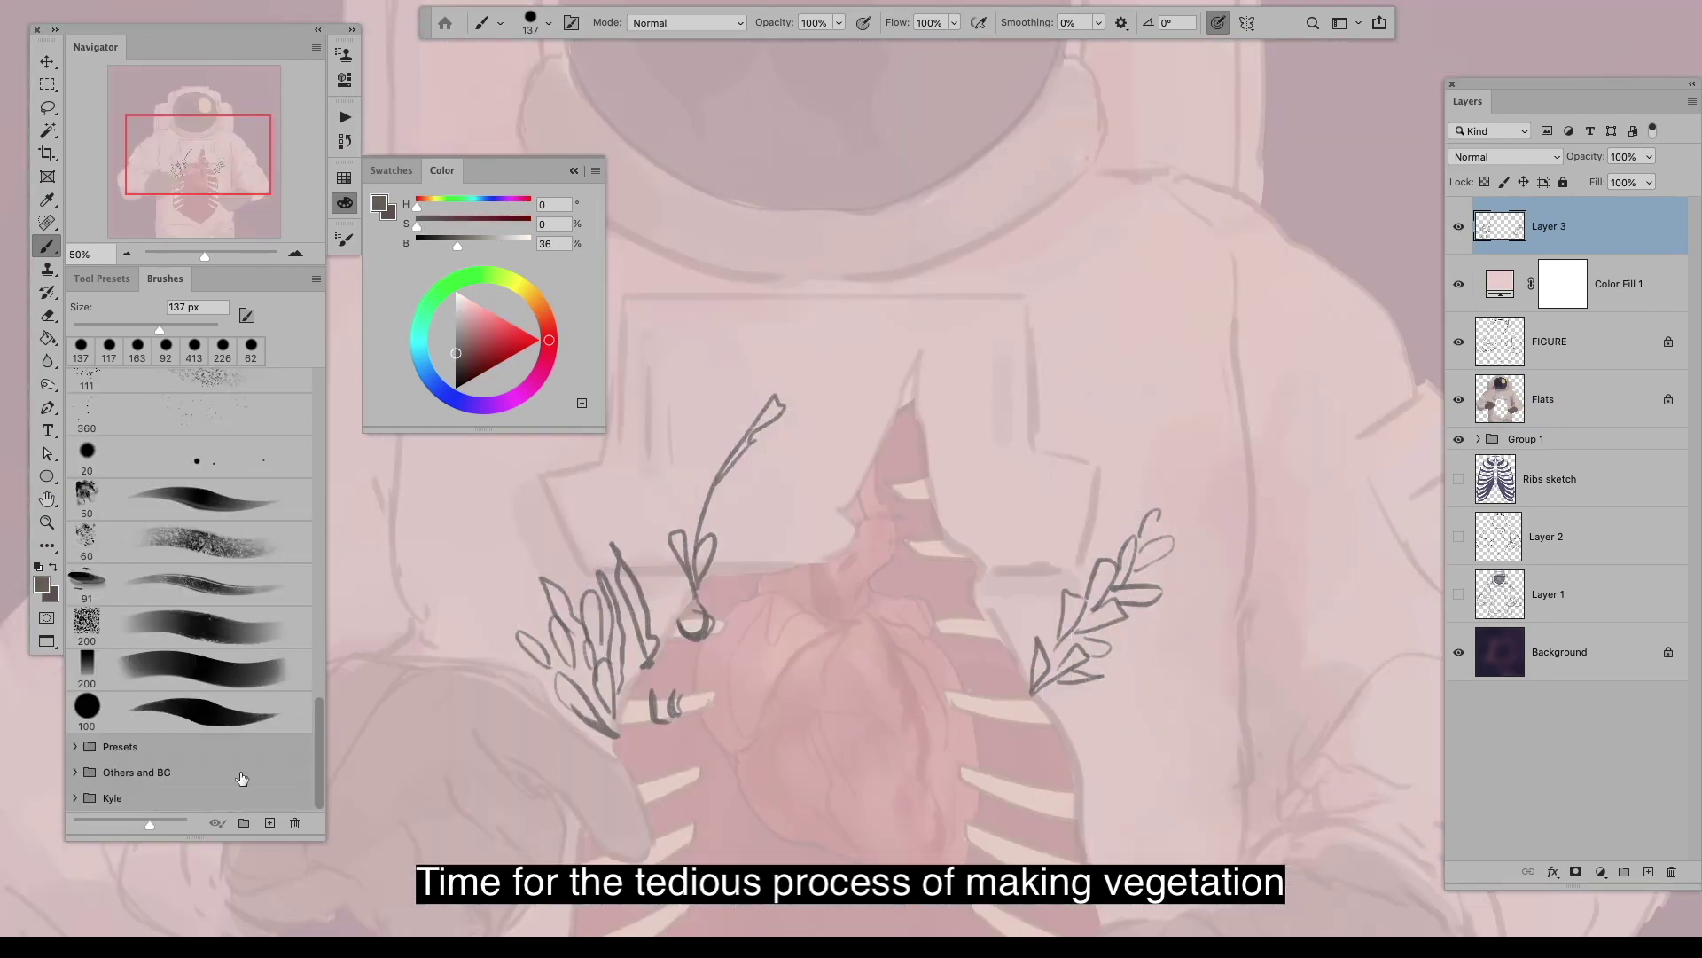
Step: Sketch small leaves beside the glove on the chest opening's left edge and a flower sprig on its right edge
left_click_drag(486, 652, 463, 594)
key("Tab")
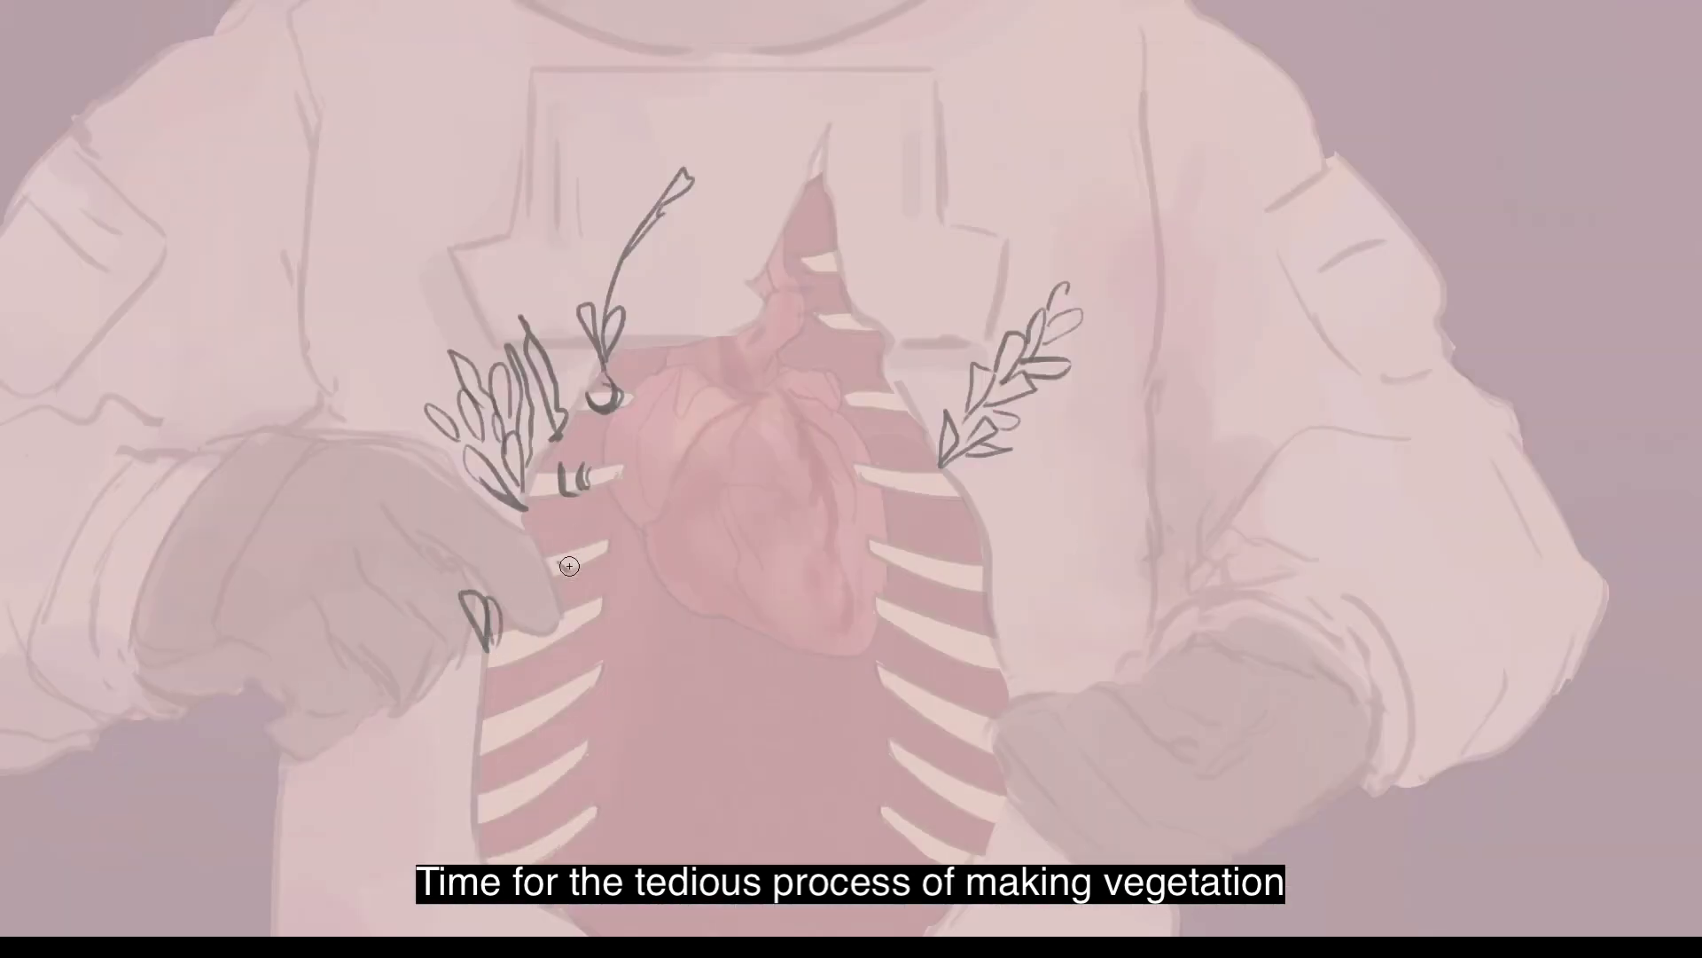
left_click_drag(984, 567, 995, 521)
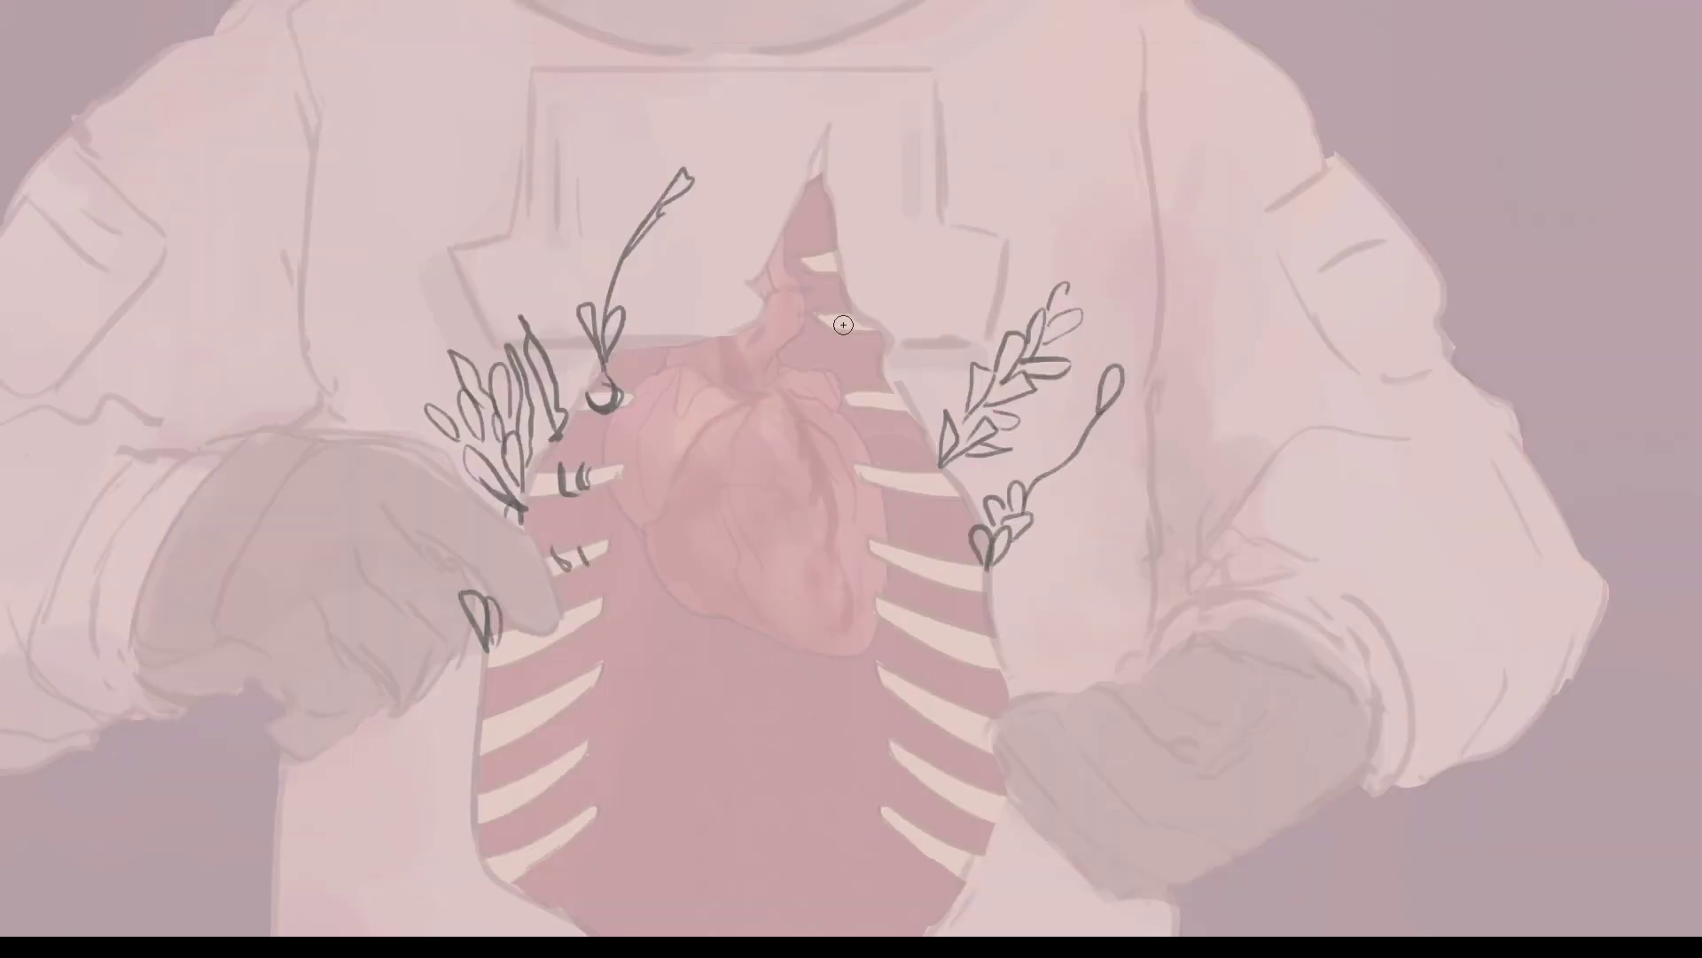
Step: Replace the flower stem above the opening's left edge with two curved stems and sketch another stem beside the peak
left_click_drag(841, 282, 918, 151)
key("ctrl+z")
left_click_drag(501, 244, 601, 359)
left_click_drag(603, 355, 547, 187)
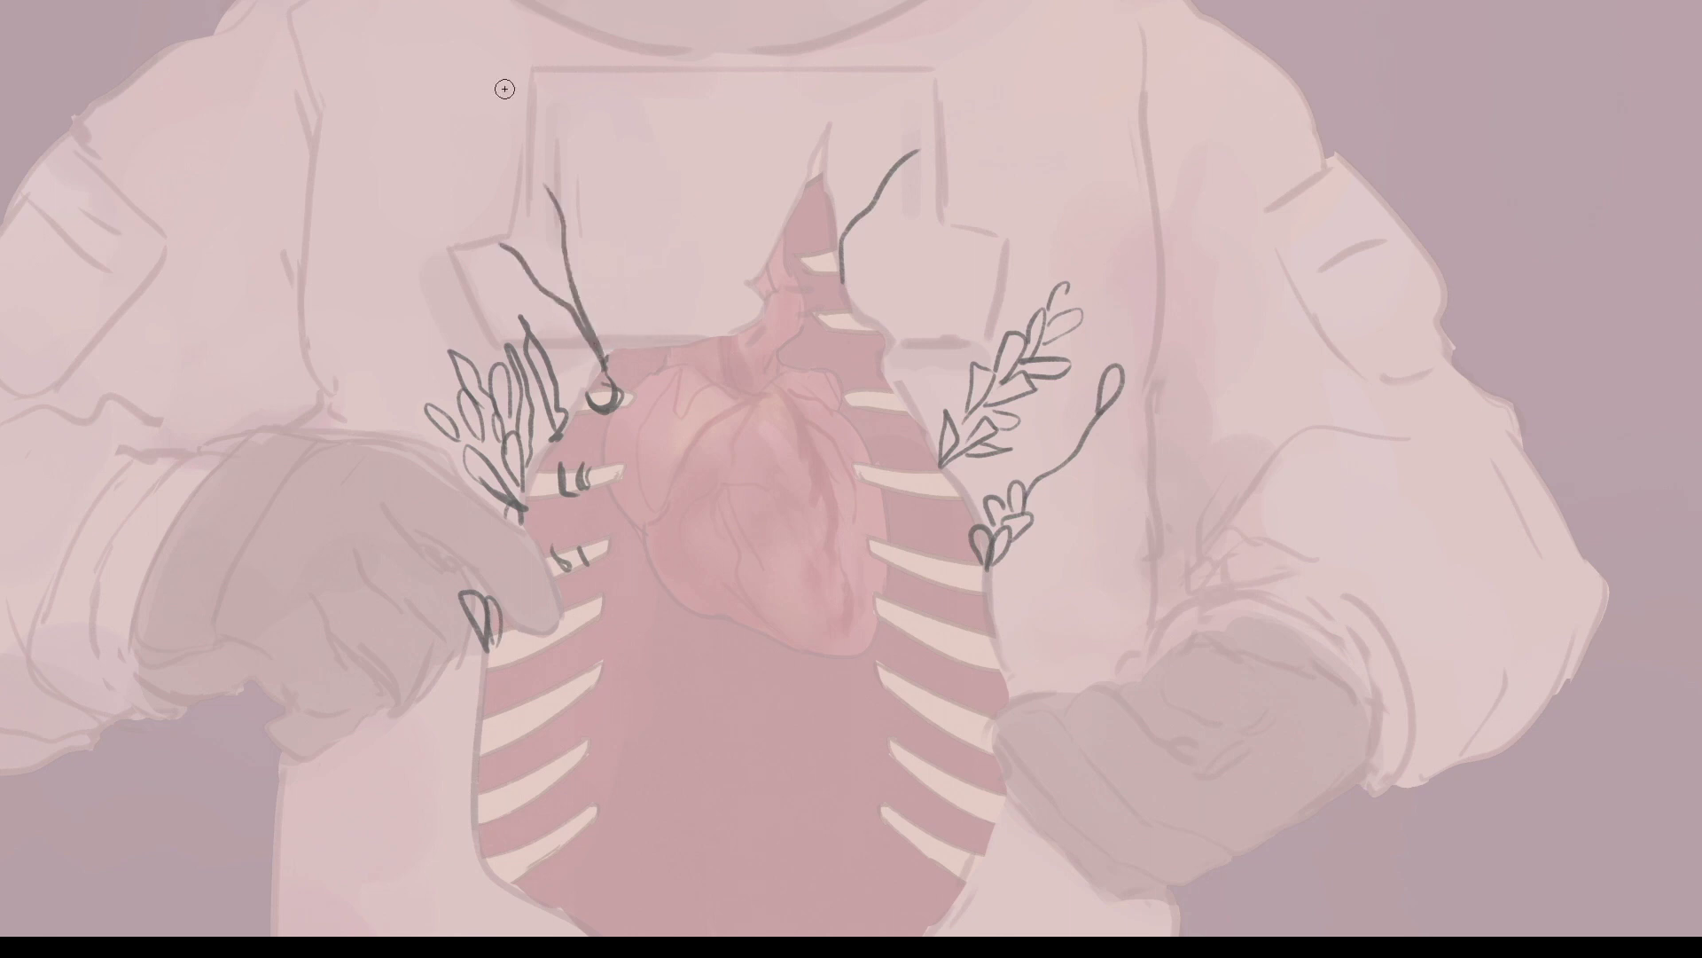
Step: Sketch leafy sprigs fanning out from the left side of the opening's peak, redoing the strokes nearest the tip
left_click_drag(759, 280, 704, 120)
left_click_drag(767, 116, 778, 233)
left_click_drag(788, 202, 810, 165)
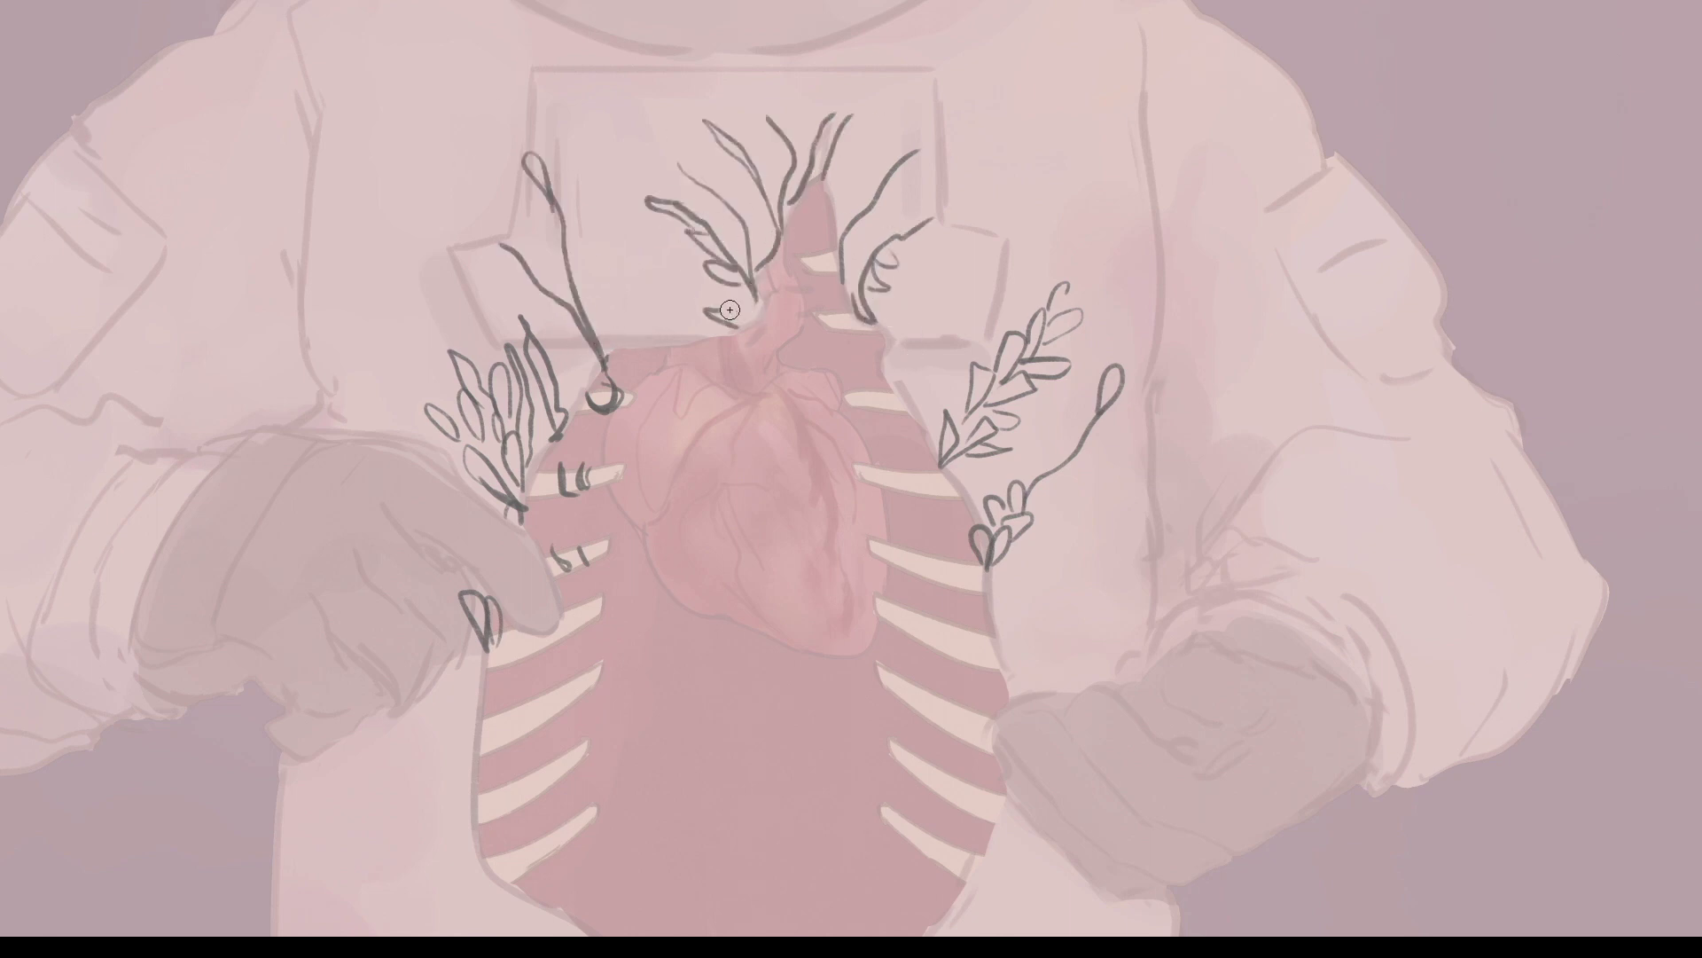
key("ctrl+z")
key("ctrl+z")
left_click_drag(800, 145, 743, 229)
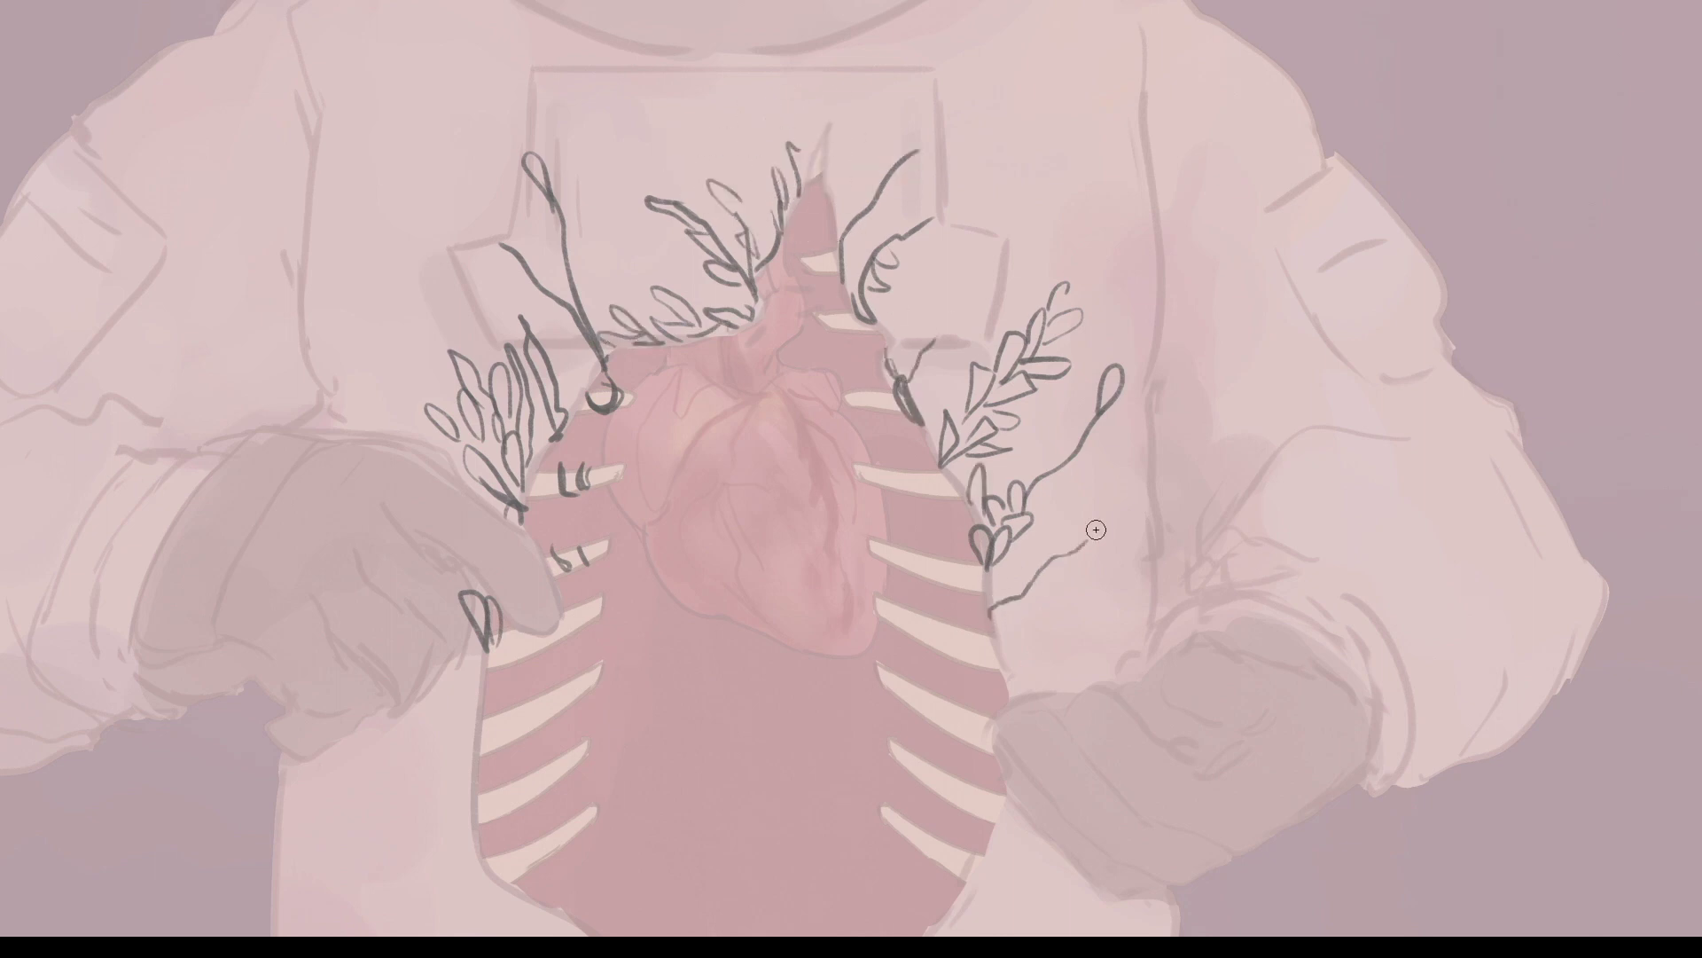
Step: Sketch leafy sprigs down the lower sides of the chest opening and along its bottom edges
scroll(1018, 673, "down", 2)
left_click_drag(987, 572, 1009, 582)
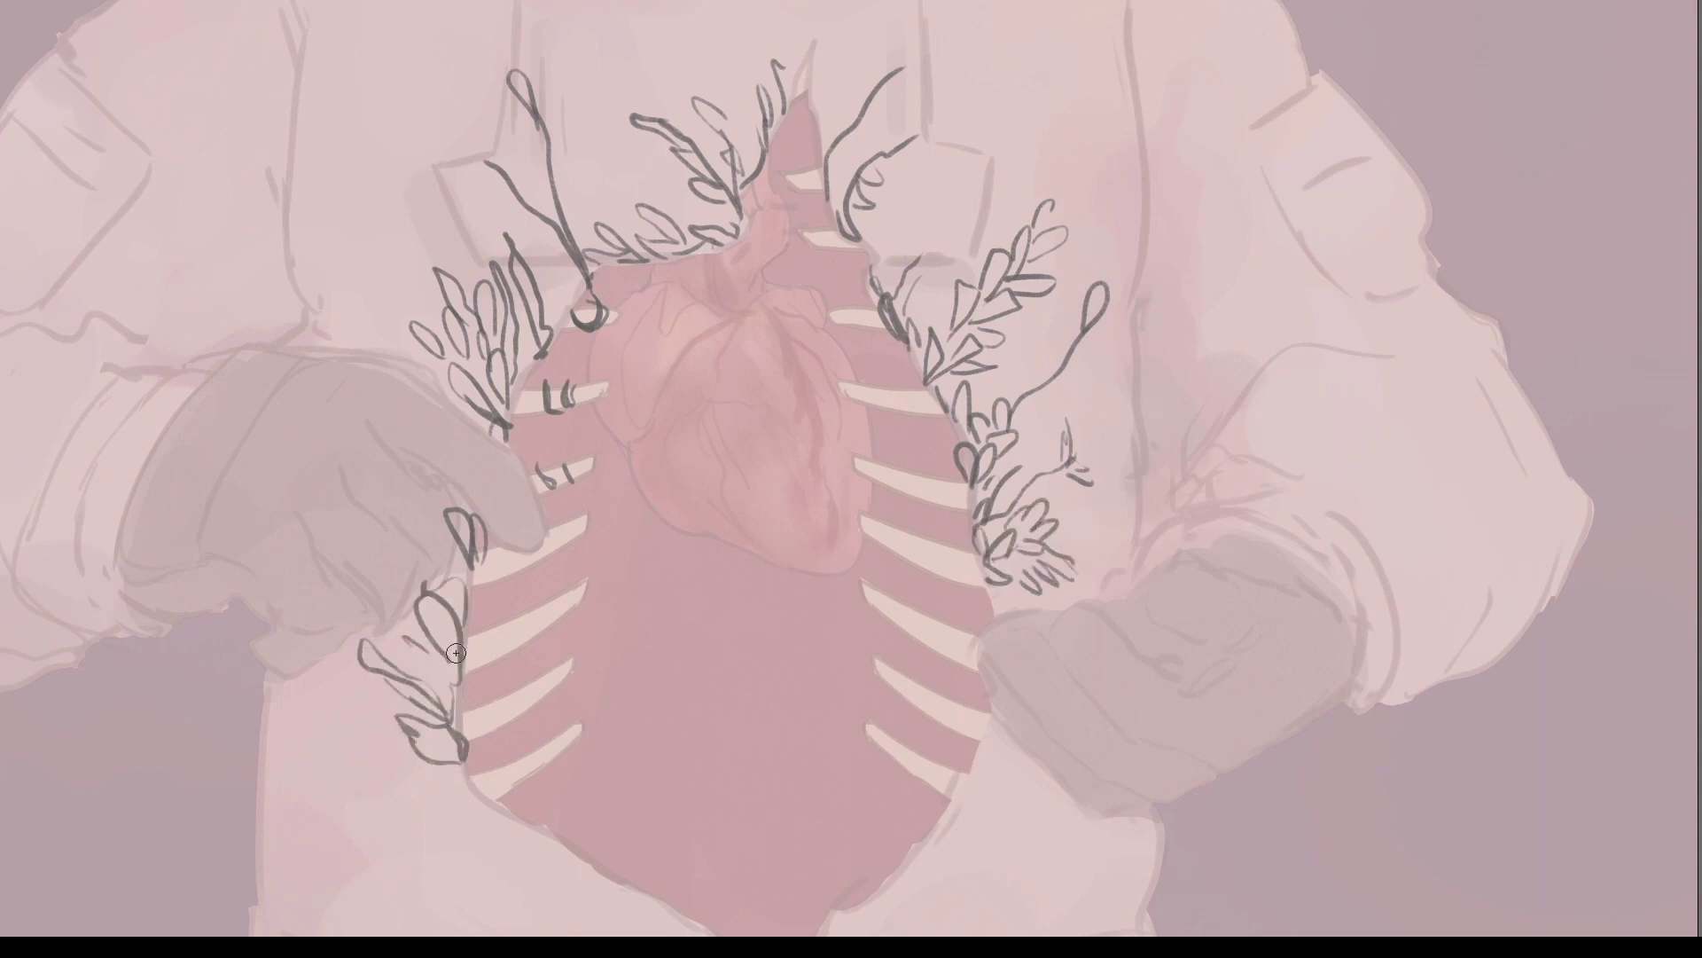
scroll(985, 736, "down", 2)
mouse_move(983, 737)
left_mouse_down()
mouse_move(1020, 720)
mouse_move(977, 743)
left_mouse_up()
key("ctrl+z")
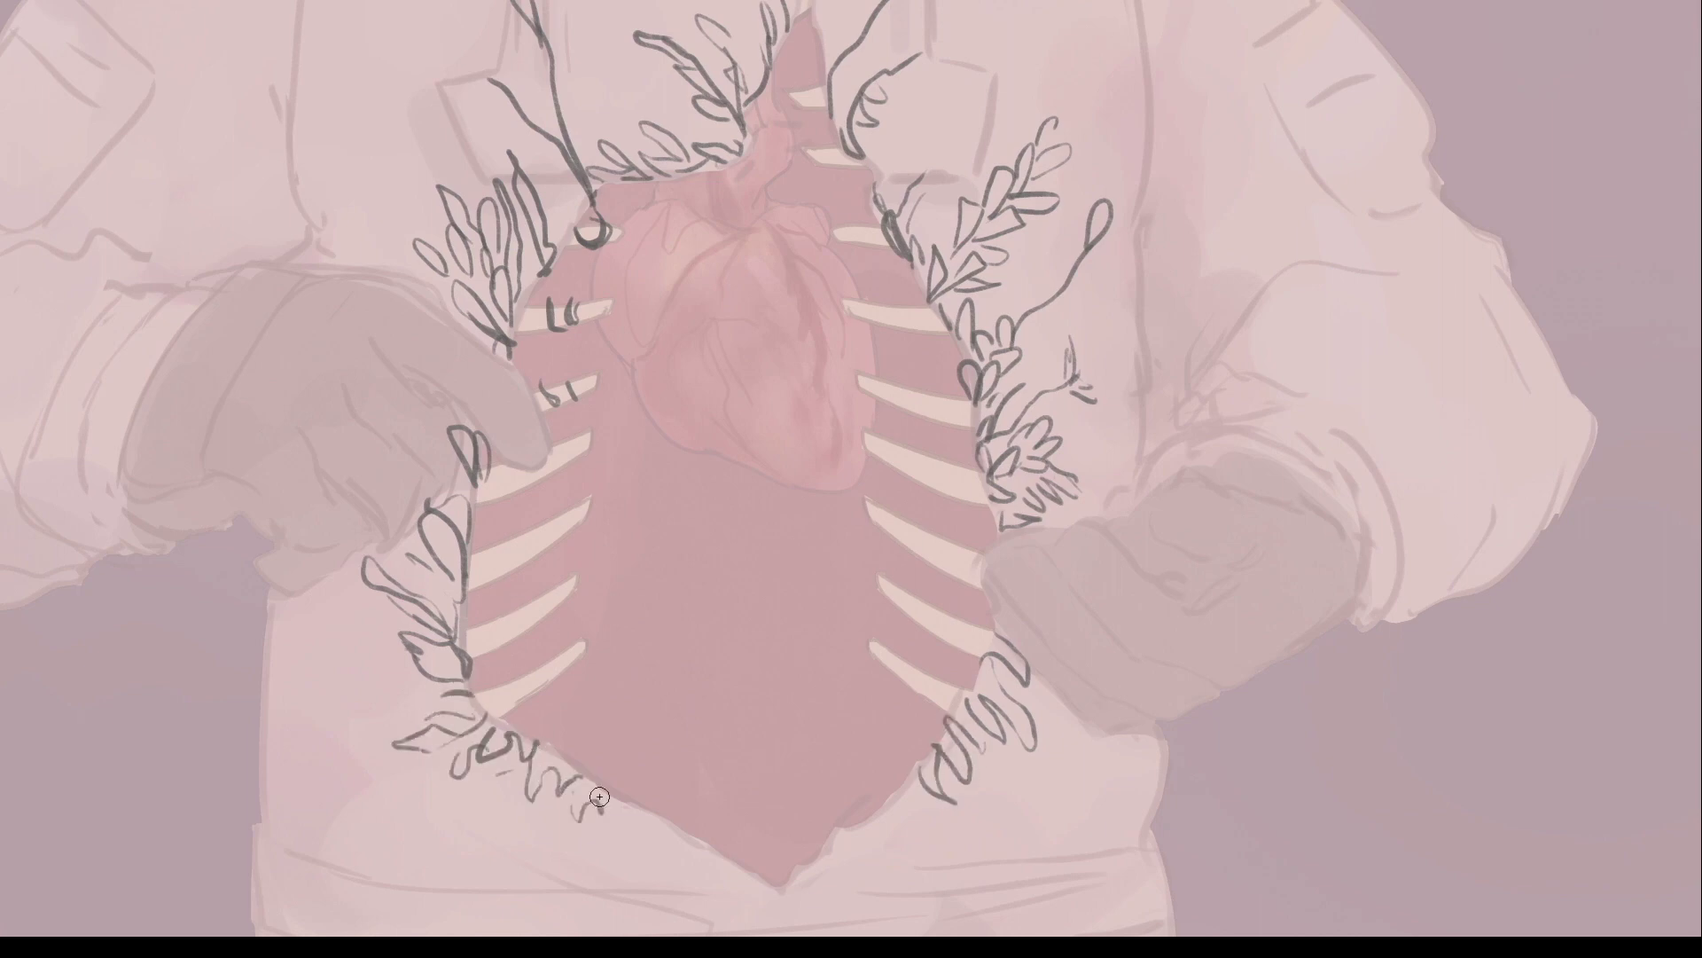
Step: Add more leaves to the sprigs on the opening's right edge and clear the small marks from the left ribs
scroll(987, 511, "up", 4)
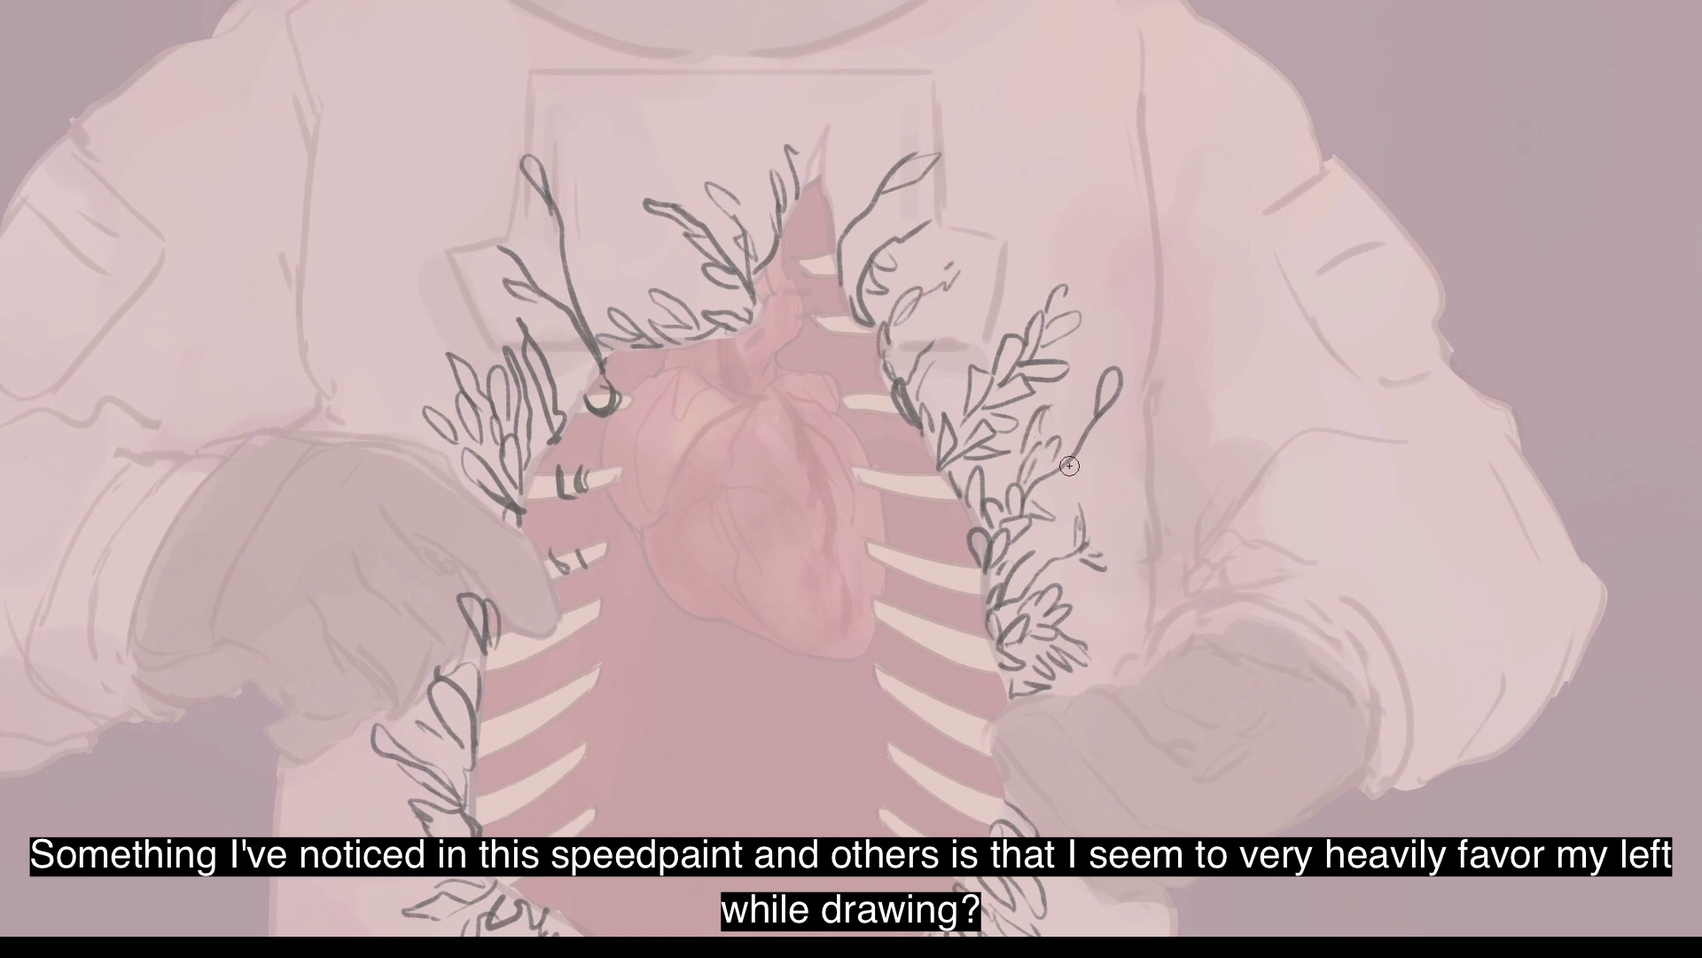
scroll(857, 516, "down", 1)
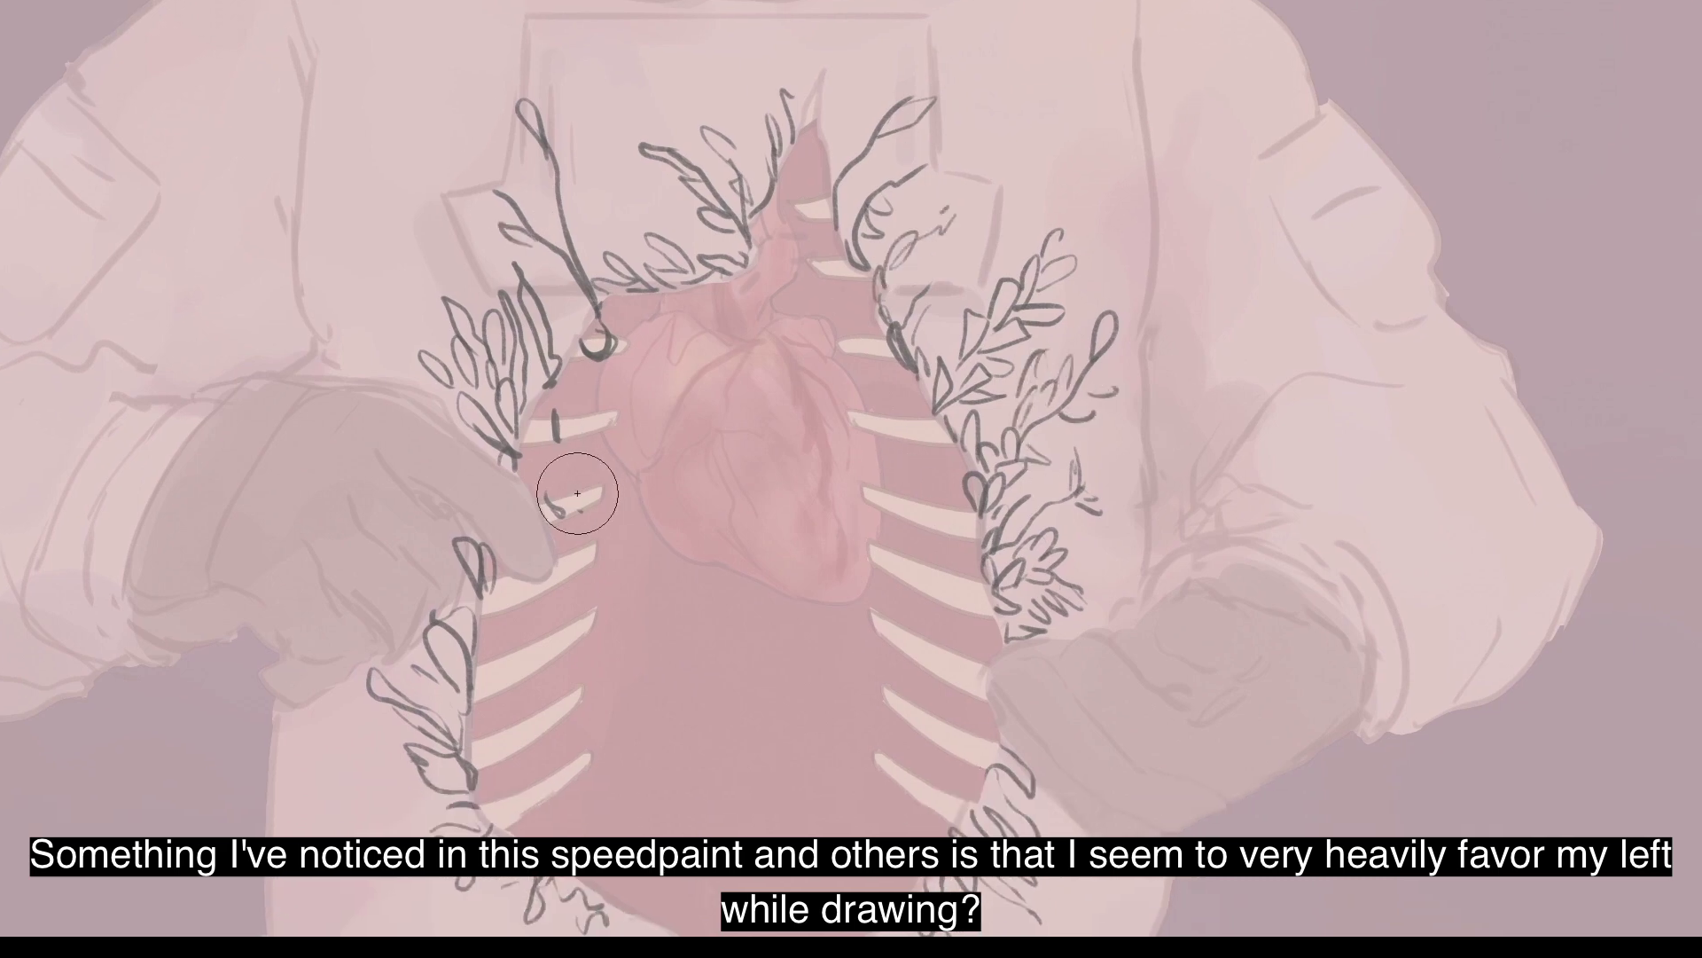
key("ctrl+z")
key("ctrl+z")
key("ctrl+z")
Step: Create a new layer named "Rib Grass" inside Group 1
key("Tab")
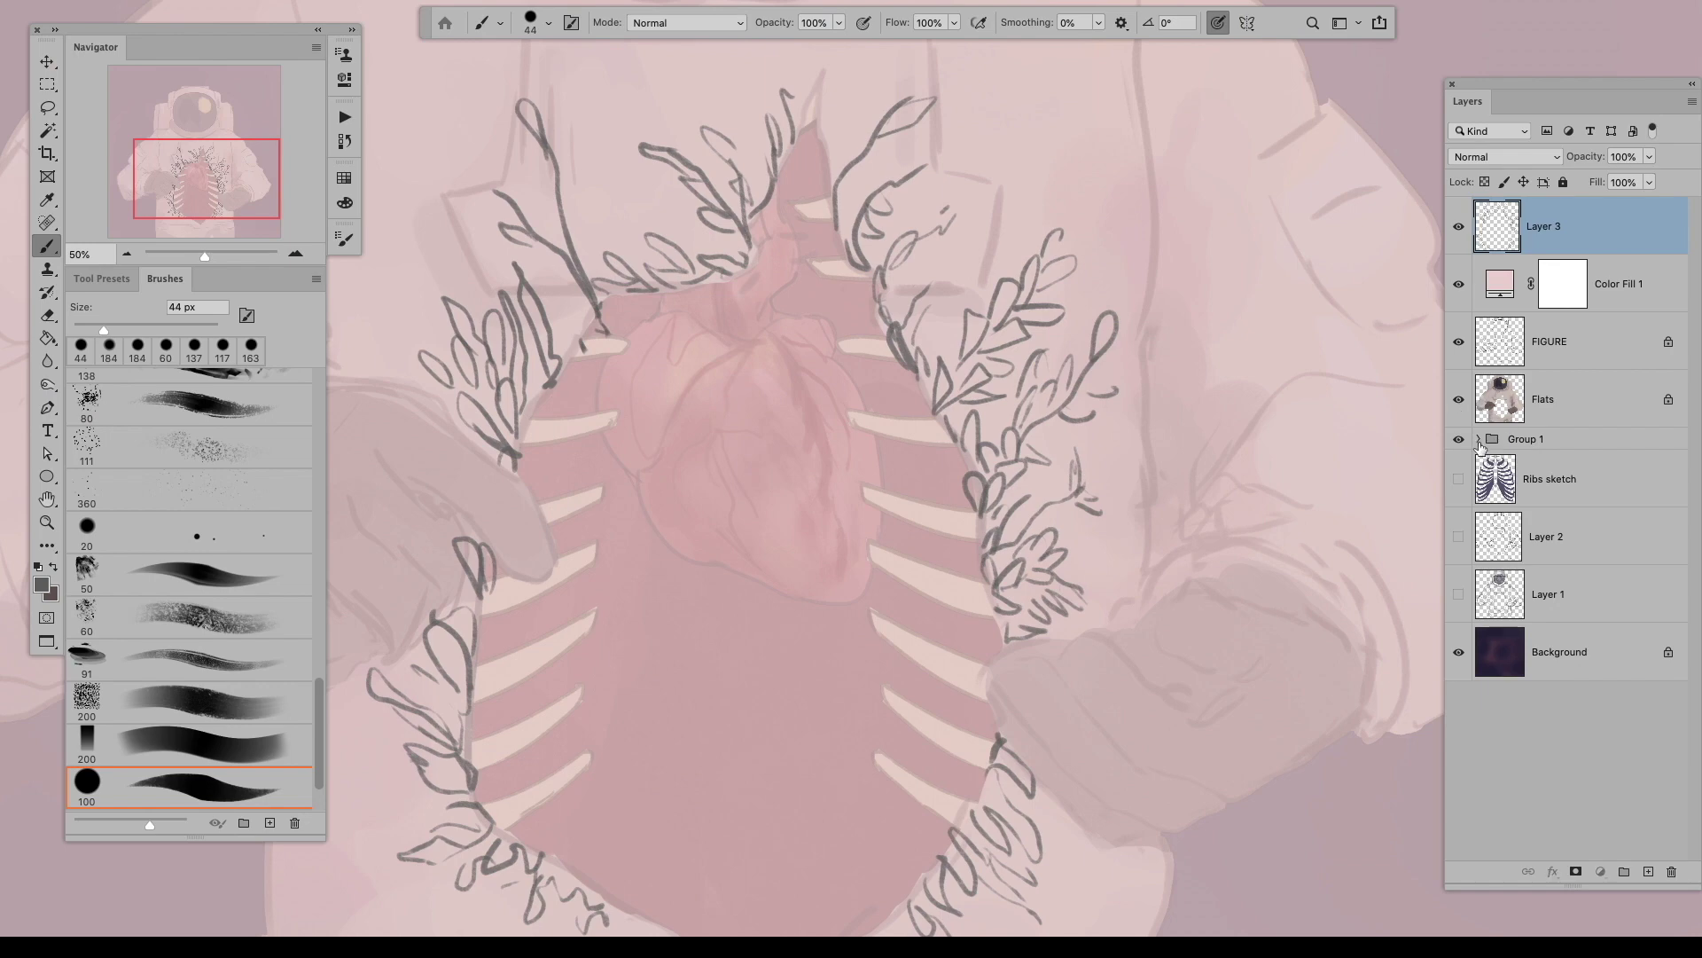
left_click(1587, 489)
key("ctrl+shift+n")
type("Rib Grass")
key("Return")
Step: Sketch zigzag grass strokes along the lower ribs on both sides of the chest opening
left_click_drag(567, 629, 528, 675)
left_click_drag(913, 754, 883, 789)
left_click_drag(958, 709, 909, 752)
left_click_drag(944, 631, 910, 672)
left_click_drag(958, 557, 894, 595)
left_click_drag(559, 785, 501, 822)
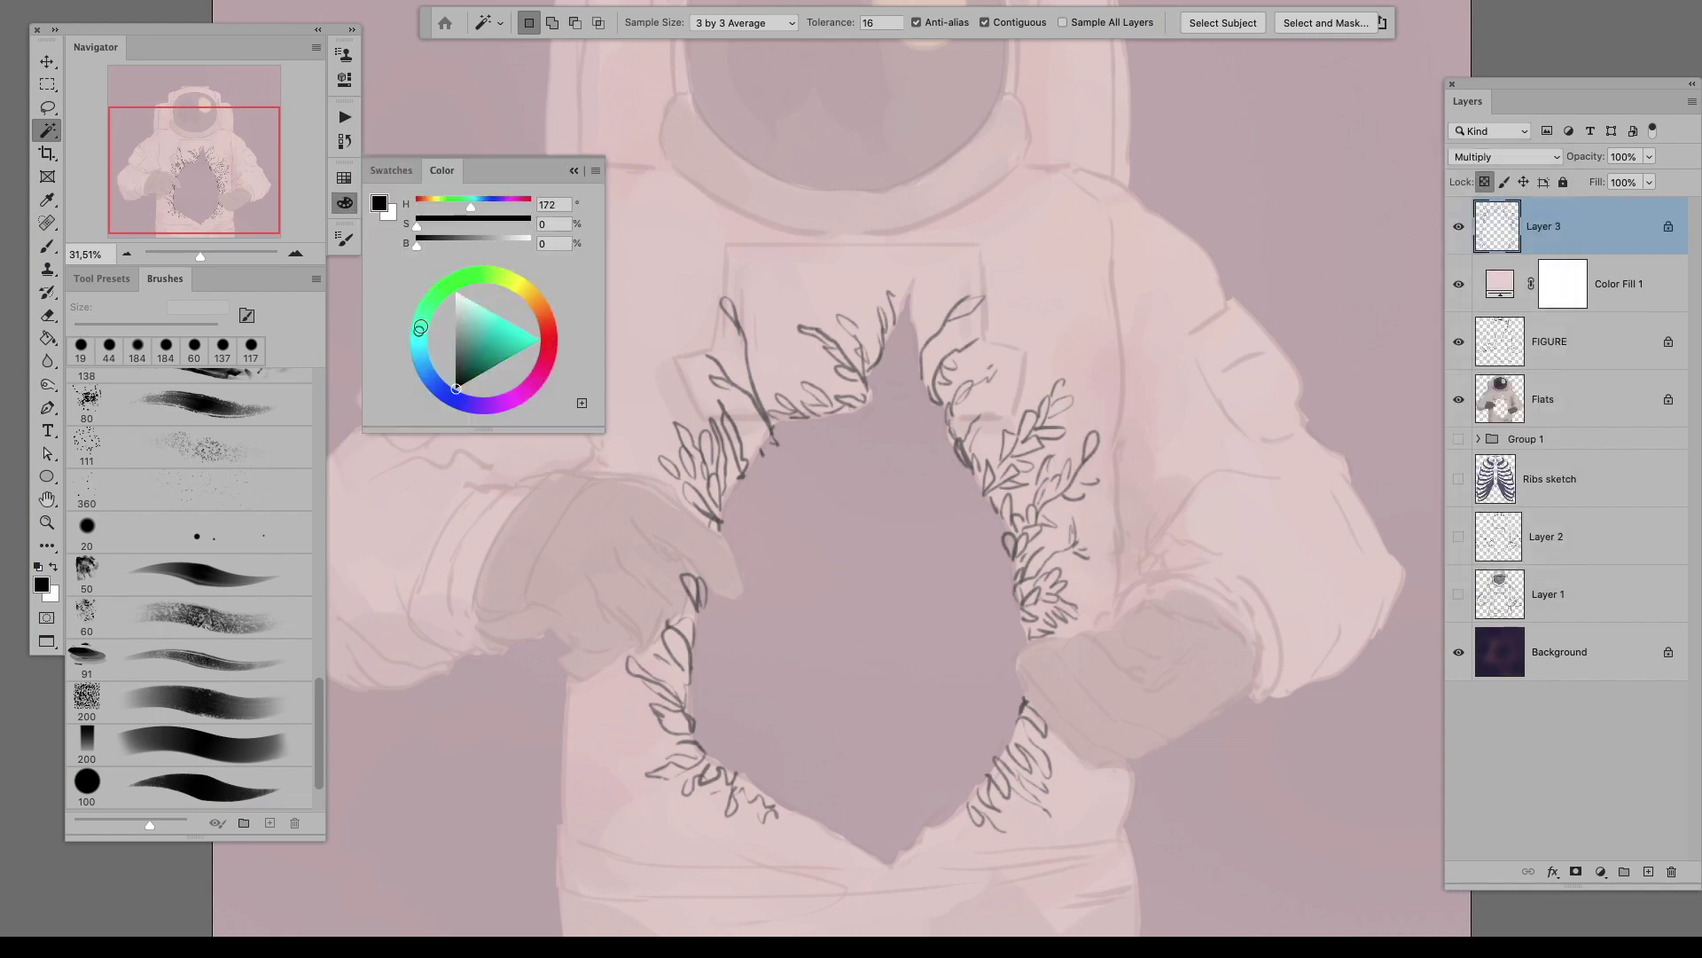
Step: Add a new layer above Color Fill 1 and set the brush colour to olive green with hue 58, saturation 60 and brightness 44
key("b")
left_click(1596, 284)
left_click(1648, 872)
left_click(496, 329)
left_click_drag(497, 329, 470, 326)
key("0")
scroll(744, 461, "up", 3)
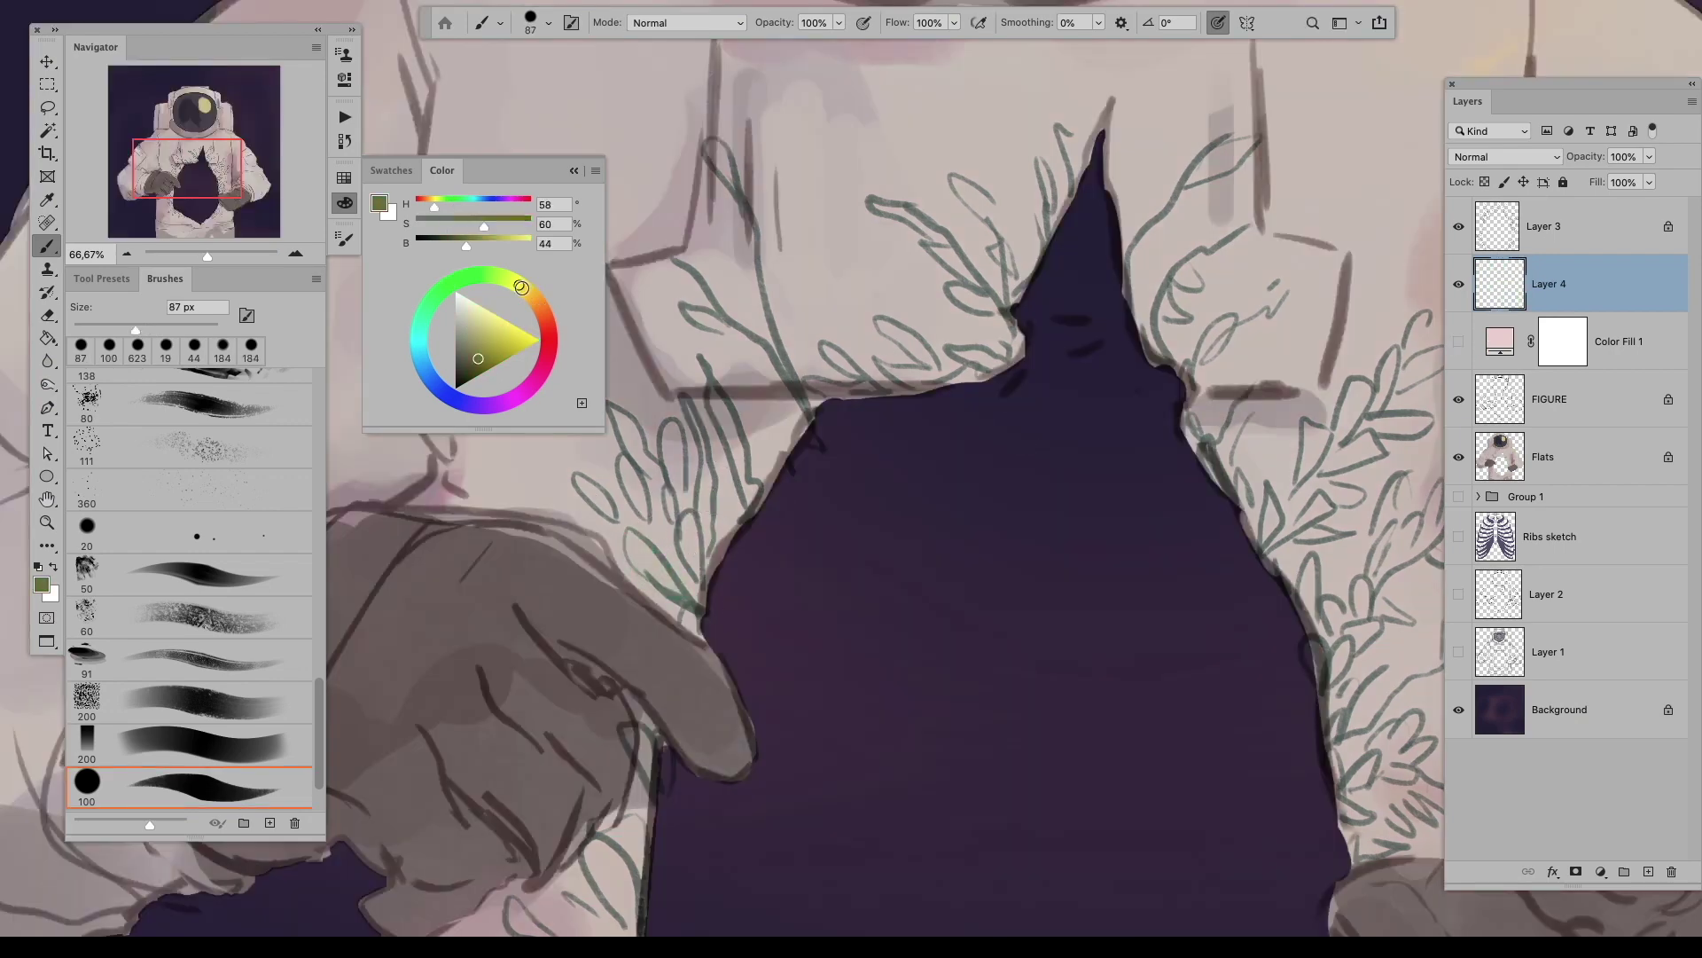
Step: Paint green over the sketched leaf cluster above the glove on the opening's left edge
mouse_move(701, 602)
left_mouse_down()
mouse_move(632, 536)
mouse_move(687, 519)
mouse_move(578, 468)
left_mouse_up()
key("F5")
left_click(514, 397)
key("Tab")
key("Tab")
key("F5")
left_click_drag(663, 522, 618, 422)
key("F5")
left_click_drag(692, 505, 658, 421)
left_click_drag(468, 204, 520, 286)
left_click_drag(710, 532, 691, 413)
left_click_drag(741, 501, 709, 394)
left_click_drag(701, 341, 683, 302)
Step: Paint the sprigs along the opening's upper left edge in green, from the tall stem up to the peak
left_click_drag(802, 382, 714, 146)
left_click_drag(870, 350, 812, 379)
left_click_drag(940, 355, 868, 390)
mouse_move(992, 355)
left_mouse_down()
mouse_move(878, 319)
mouse_move(935, 377)
left_mouse_up()
left_click_drag(1006, 328, 869, 200)
left_click_drag(1015, 297, 953, 164)
mouse_move(1051, 244)
left_mouse_down()
mouse_move(1019, 173)
mouse_move(1051, 107)
left_mouse_up()
Step: Paint the sprigs right of the peak and the first leaves on the opening's right edge in green
left_click_drag(1122, 288, 1255, 133)
mouse_move(1161, 346)
left_mouse_down()
mouse_move(1168, 273)
mouse_move(1211, 235)
left_mouse_up()
mouse_move(1193, 377)
left_mouse_down()
mouse_move(1237, 302)
mouse_move(1281, 293)
left_mouse_up()
left_click_drag(1282, 293, 1100, 244)
left_click_drag(1077, 505, 1139, 416)
left_click_drag(1109, 479, 1180, 324)
left_click_drag(1148, 408, 1201, 315)
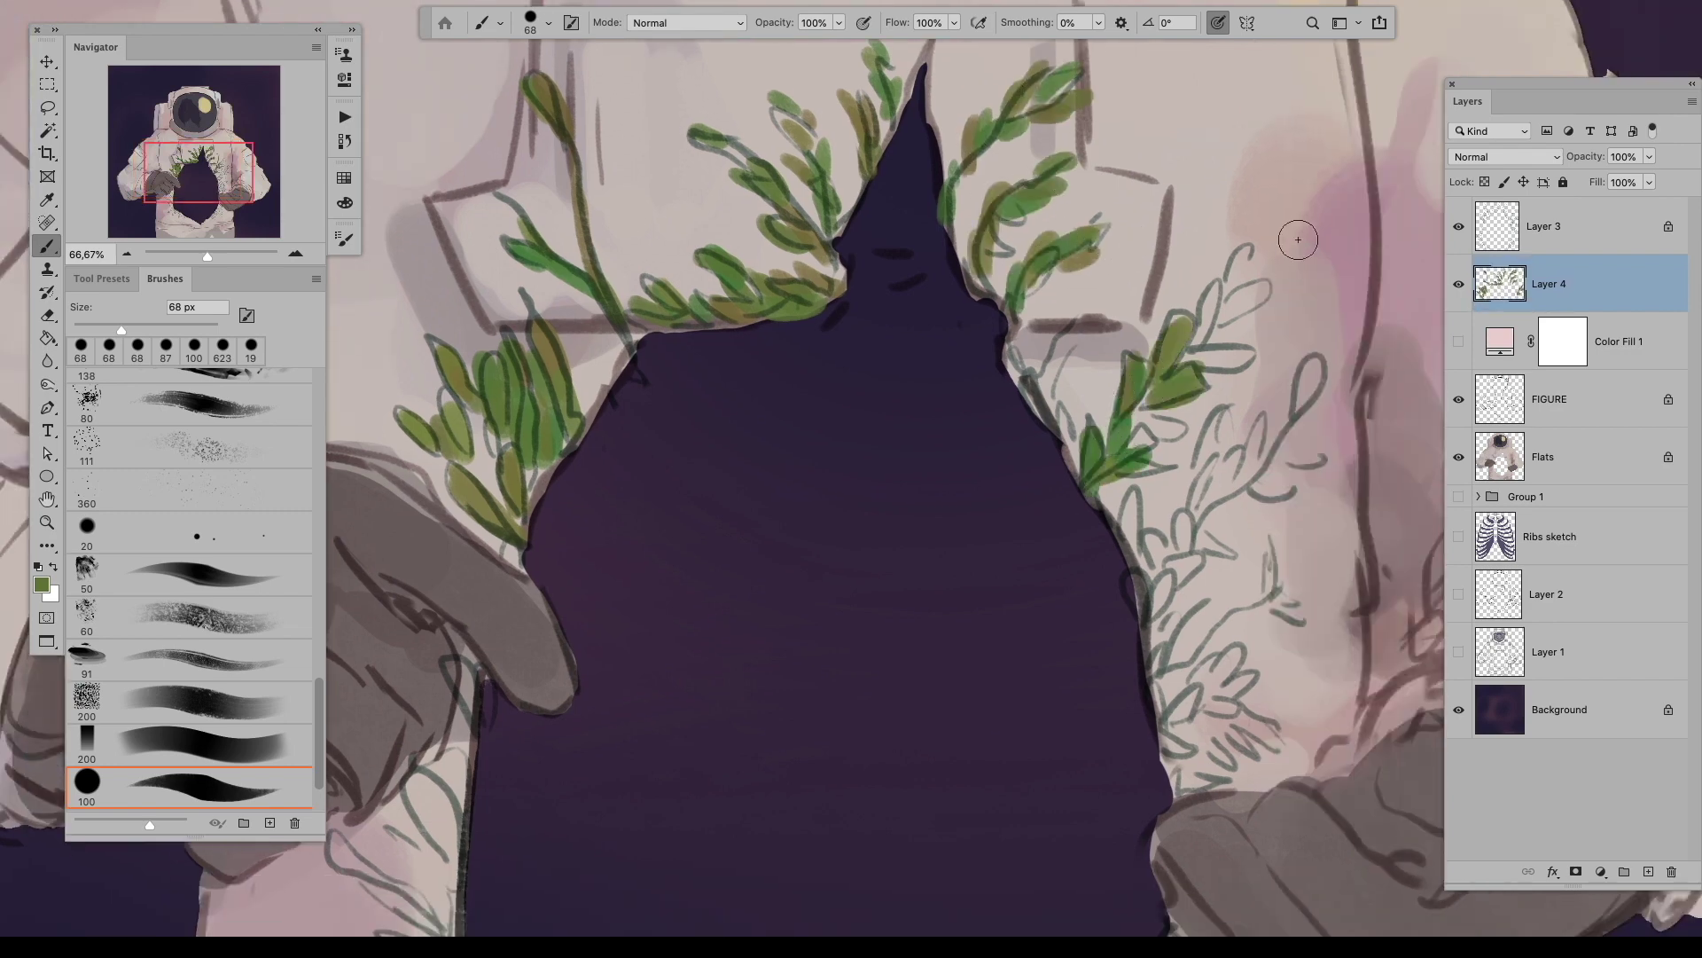
Step: Paint the remaining sprigs green down the right edge, below the left glove and along the bottom of the opening
key("super+minus")
key("super+minus")
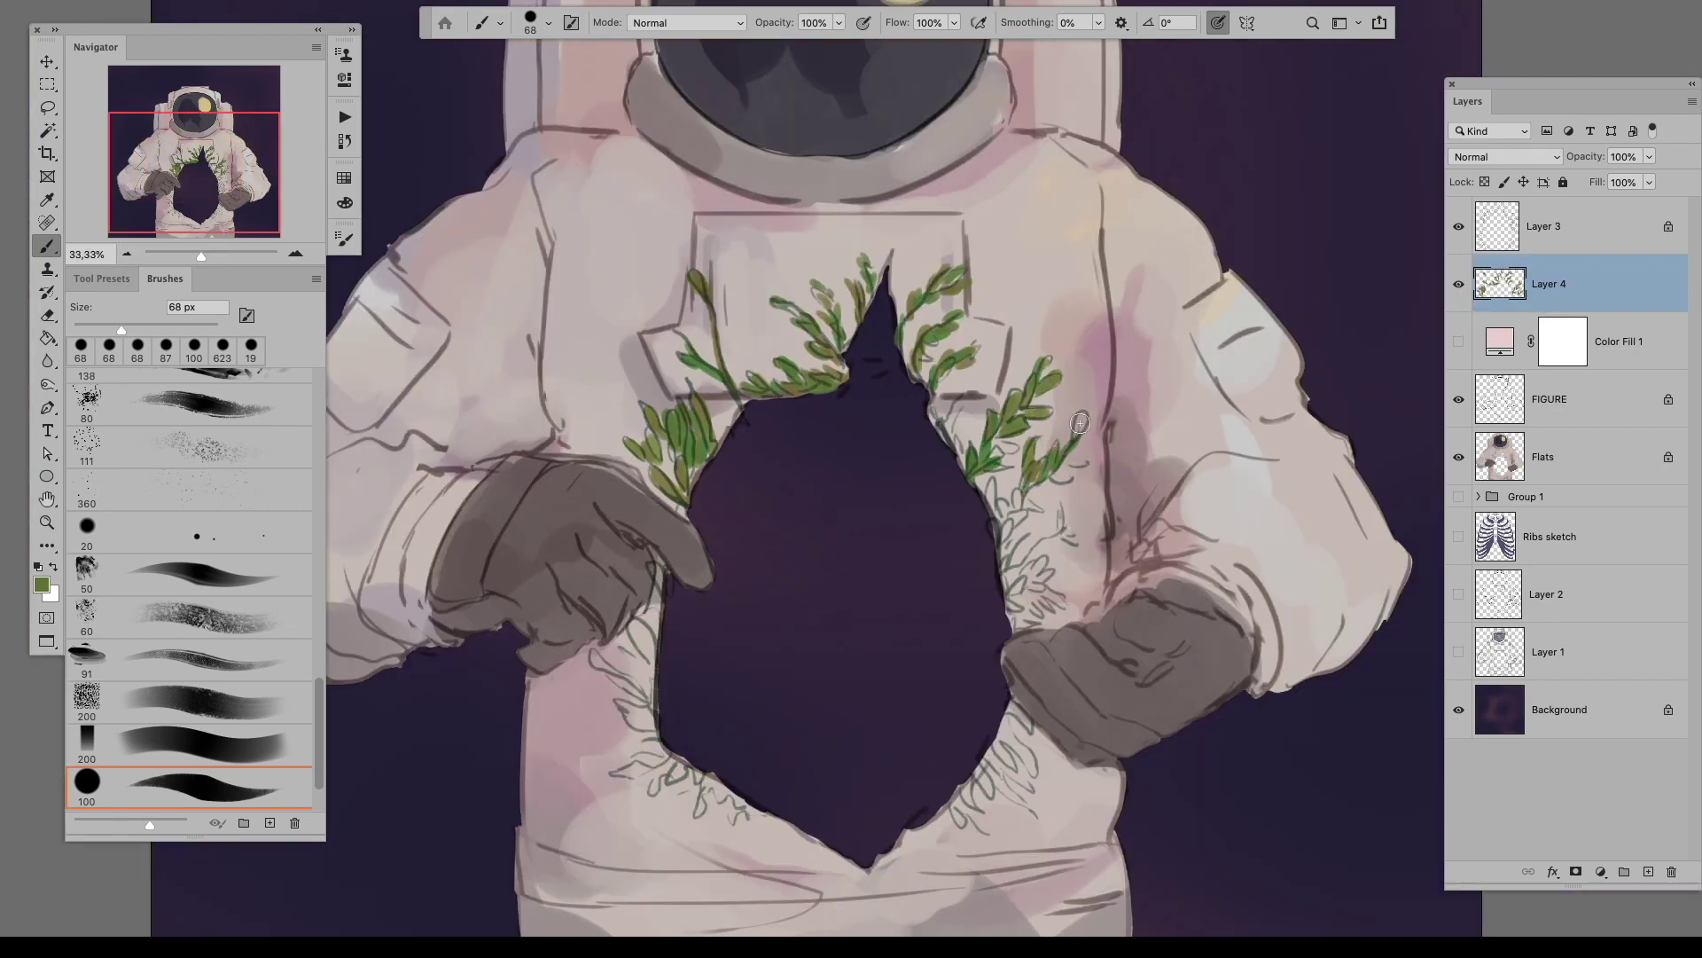
left_click_drag(1011, 598, 1002, 523)
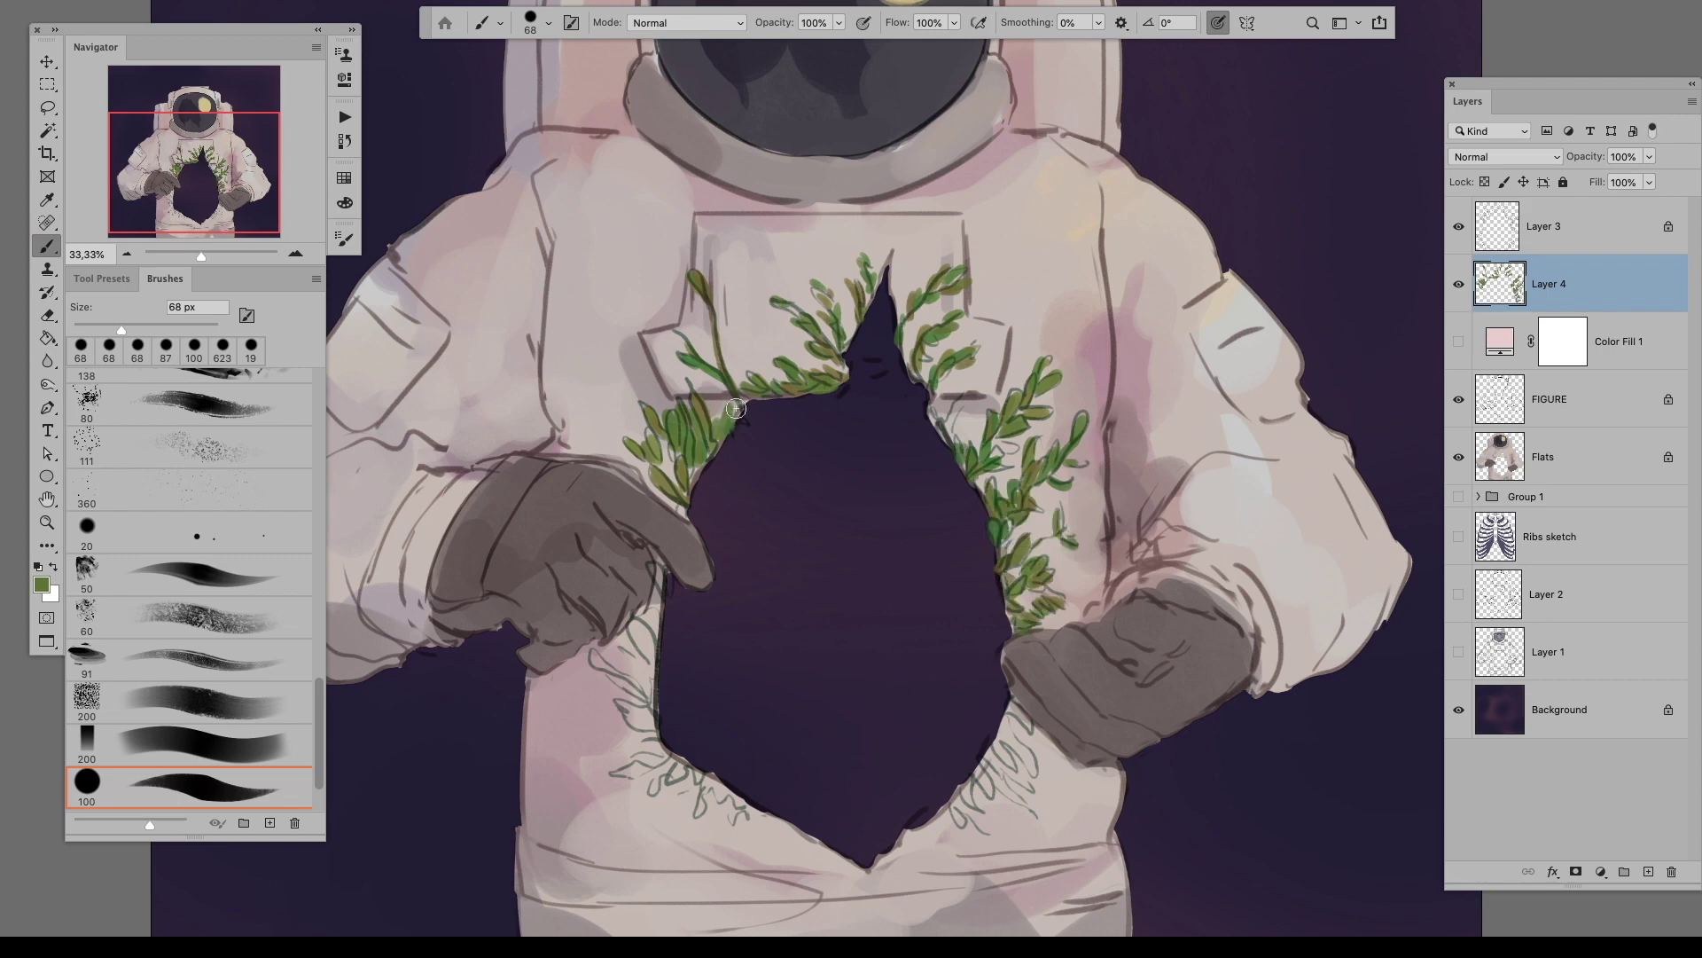
left_click_drag(594, 658, 653, 705)
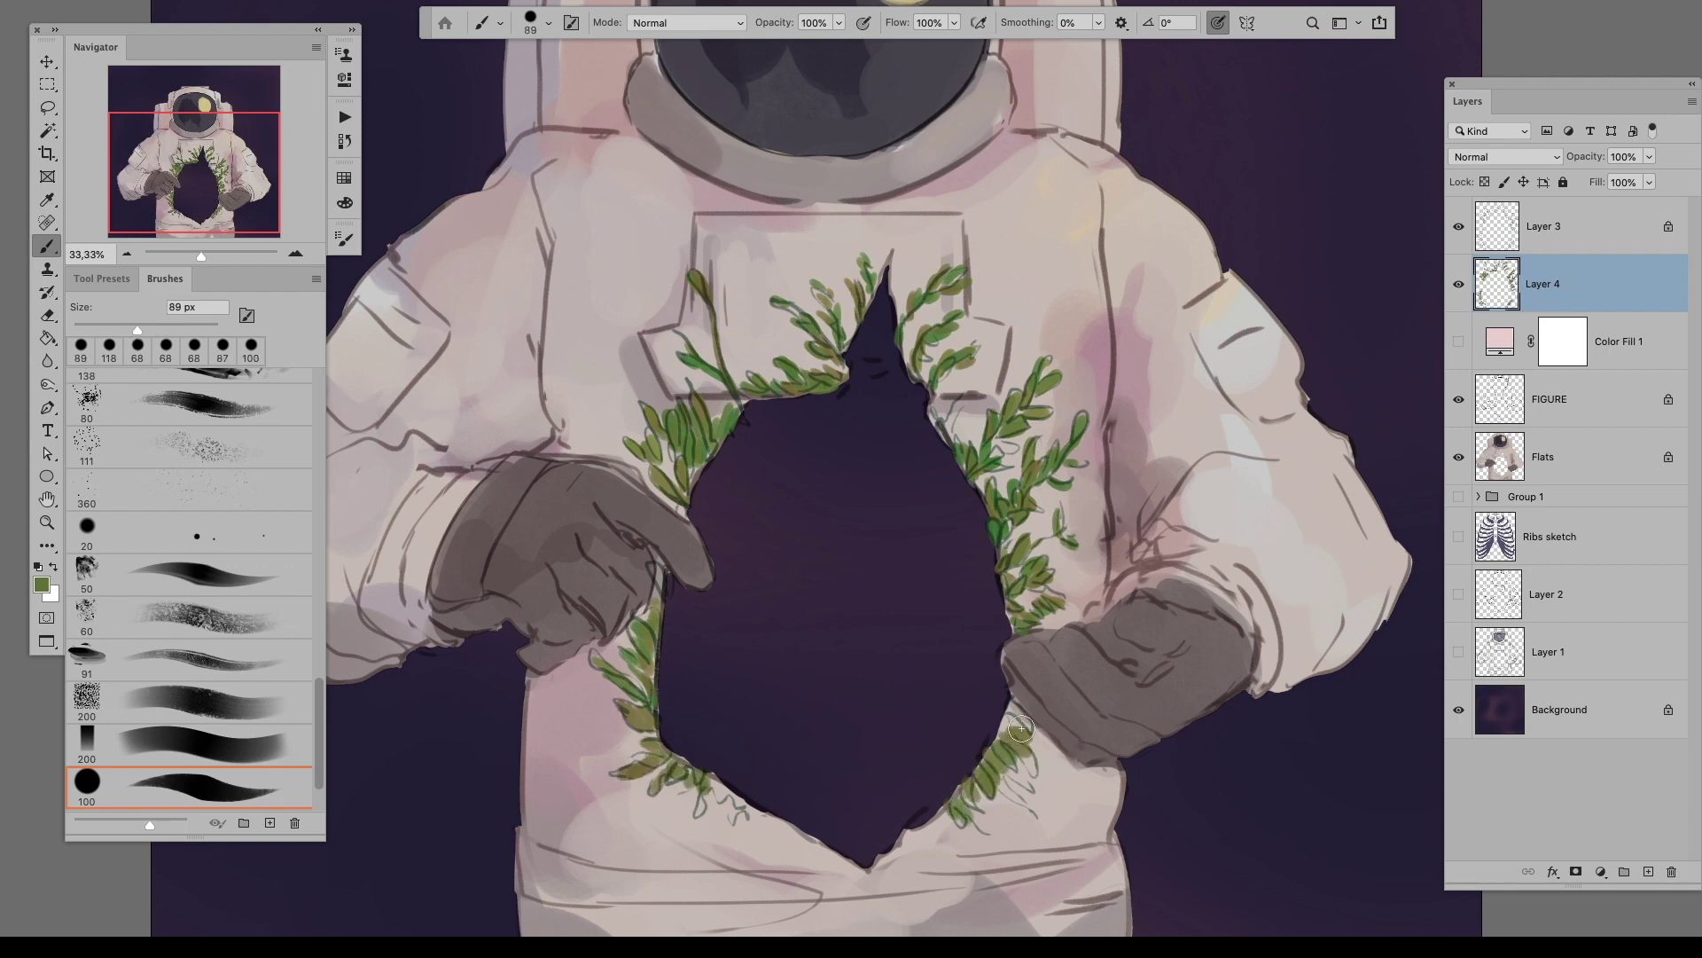
mouse_move(756, 818)
left_mouse_down()
mouse_move(787, 855)
mouse_move(765, 842)
mouse_move(775, 828)
mouse_move(841, 865)
left_mouse_up()
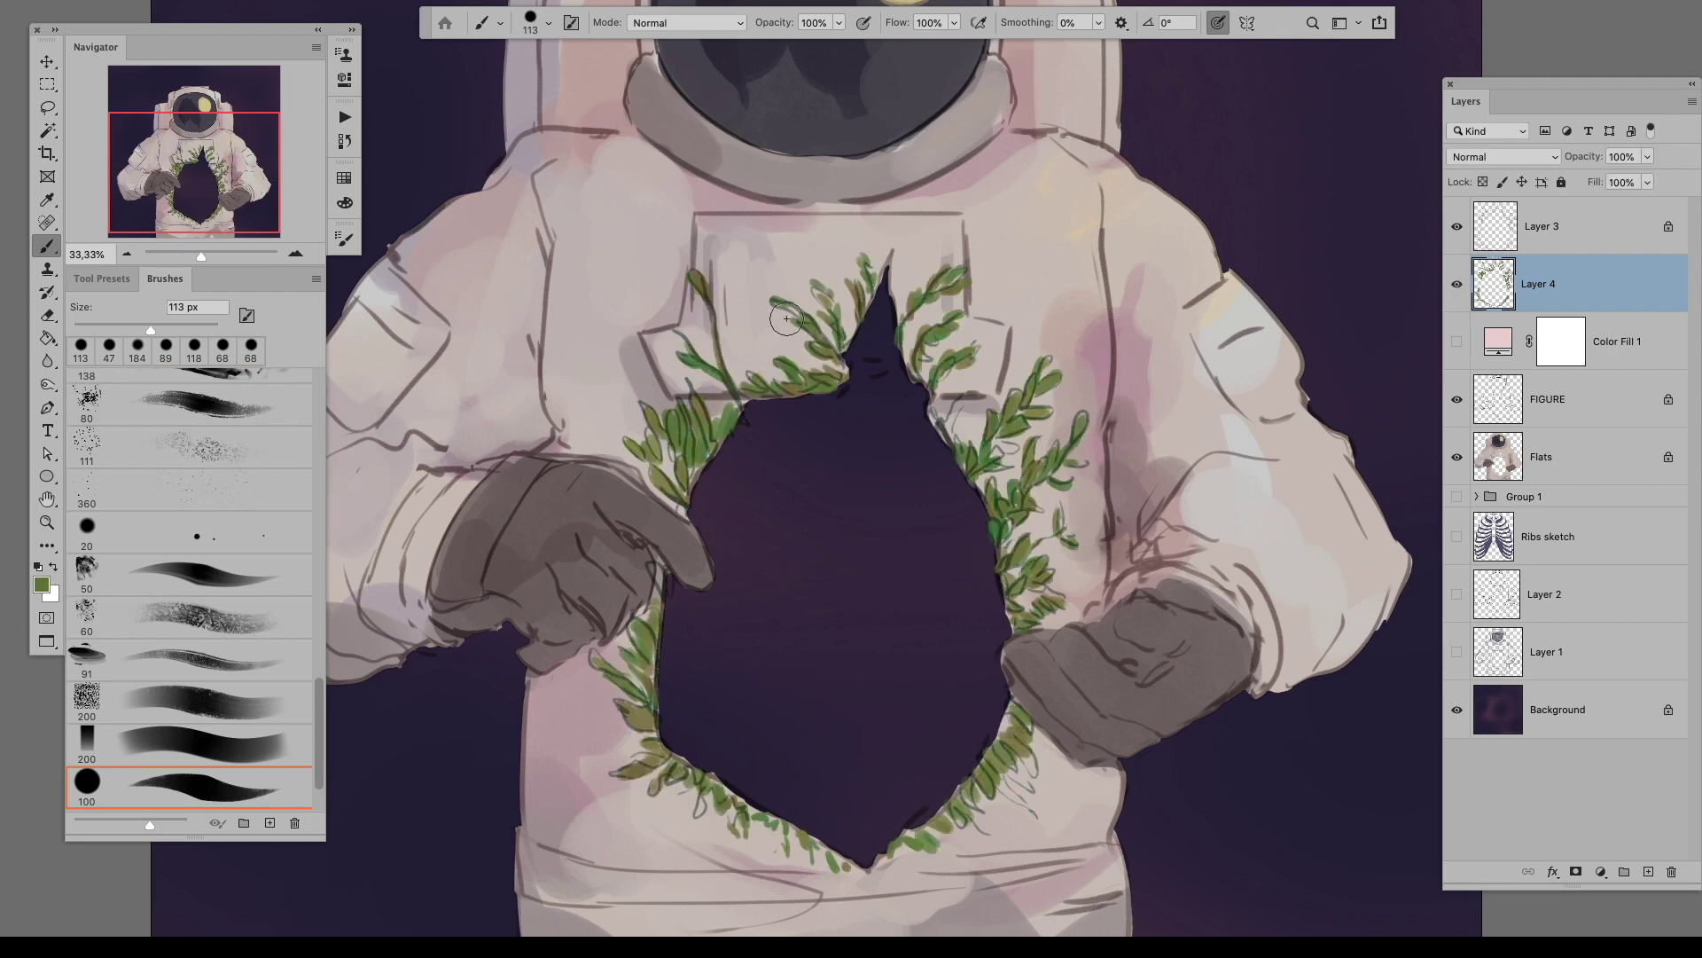
Step: Shade the leaf clusters on the left and right edges of the opening with a darker blue-green
left_click(345, 202)
left_click_drag(479, 242, 455, 234)
key("bracketright")
mouse_move(672, 483)
left_mouse_down()
mouse_move(638, 429)
mouse_move(680, 478)
left_mouse_up()
right_click(971, 475, "shift")
left_click(984, 480)
scroll(745, 796, "down", 1)
Step: Rename the edge vegetation layers "GREEN – Edges" and "Edges flats", and set the "GREEN – inside" layer to Multiply
left_click(1457, 496)
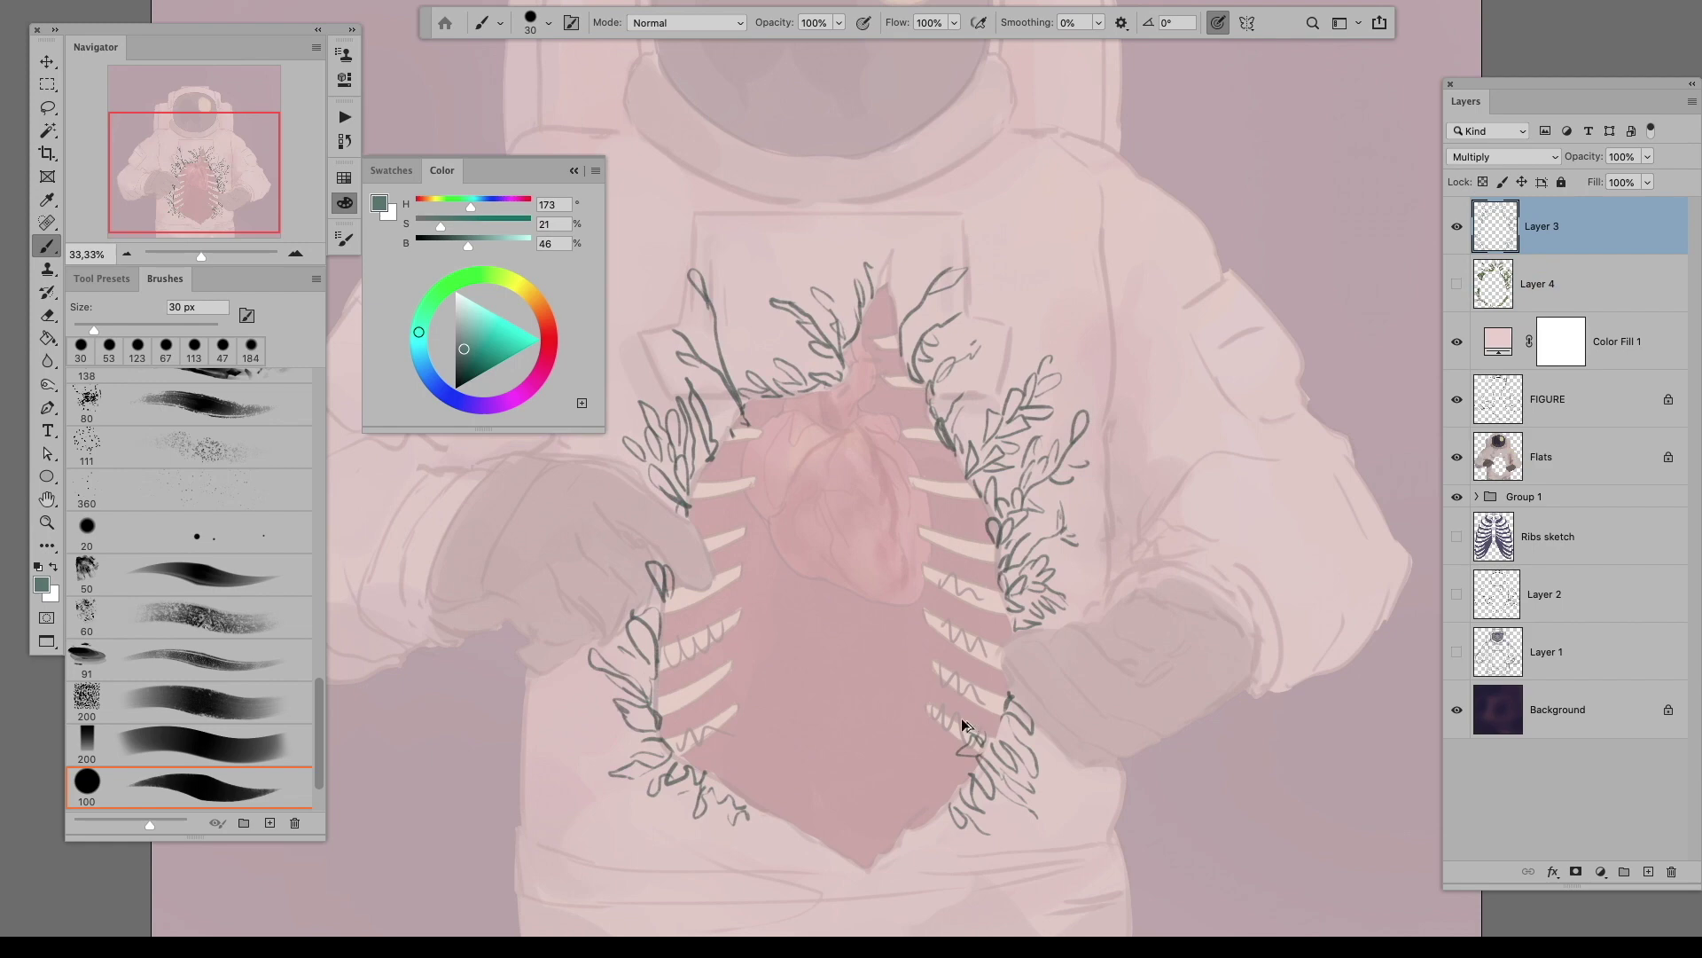
left_click(1456, 284)
type("Edges")
key("Tab")
type("Edges flats")
key("Return")
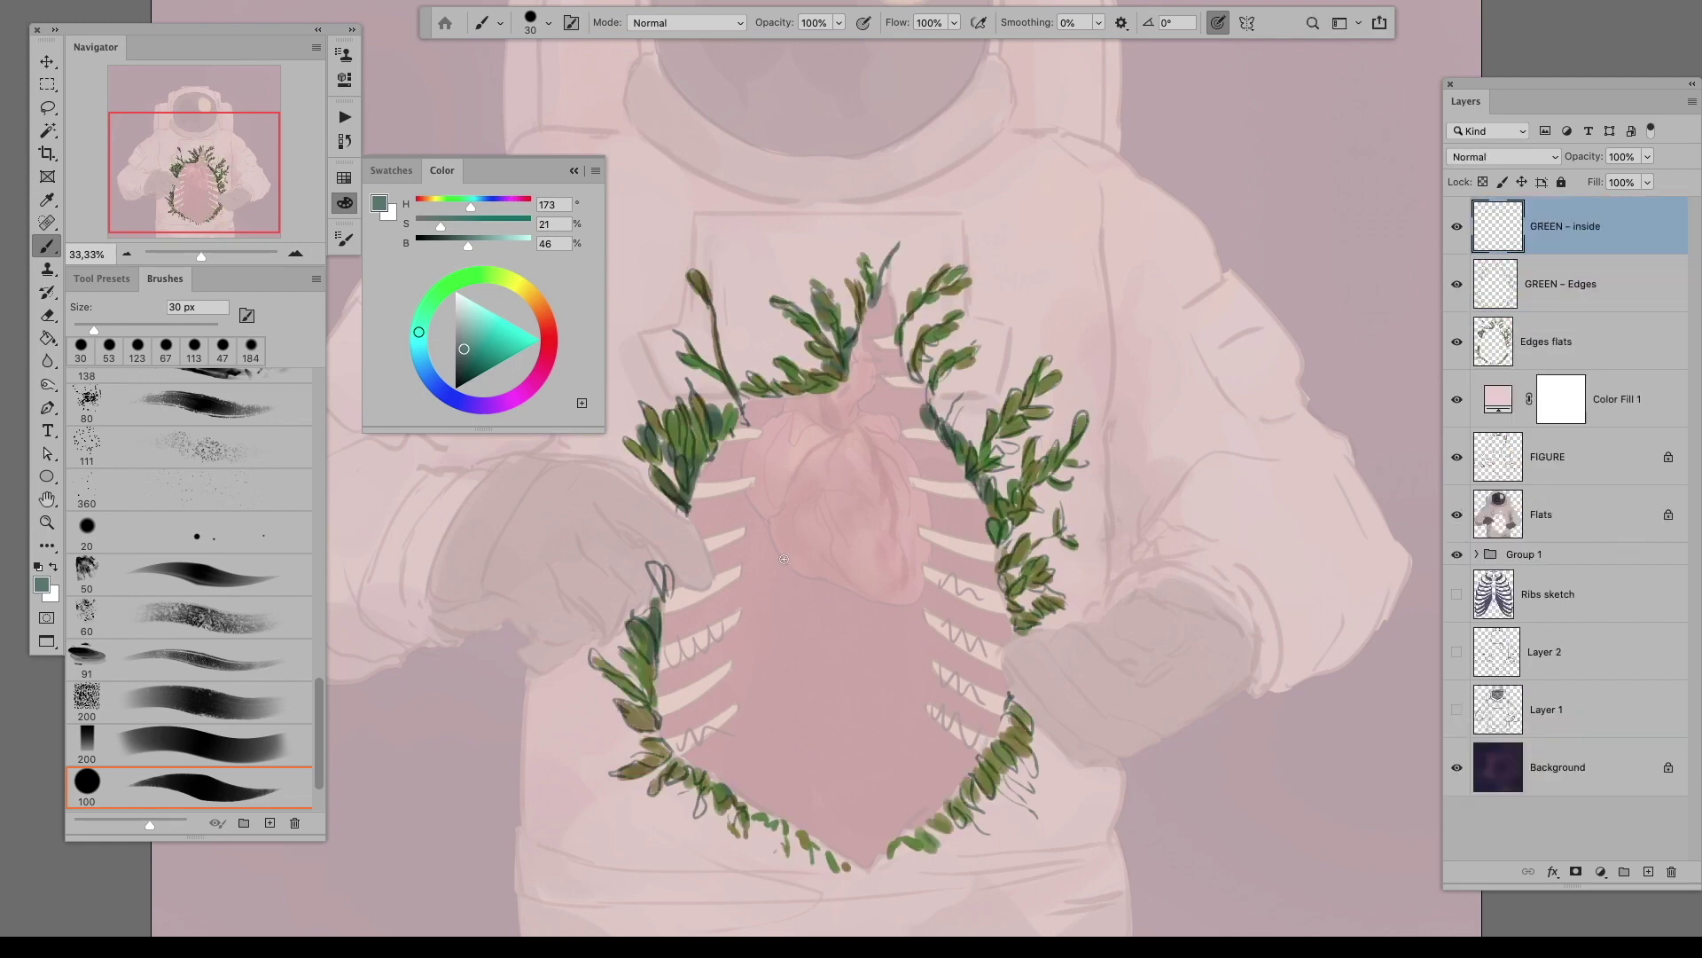
left_click(1505, 156)
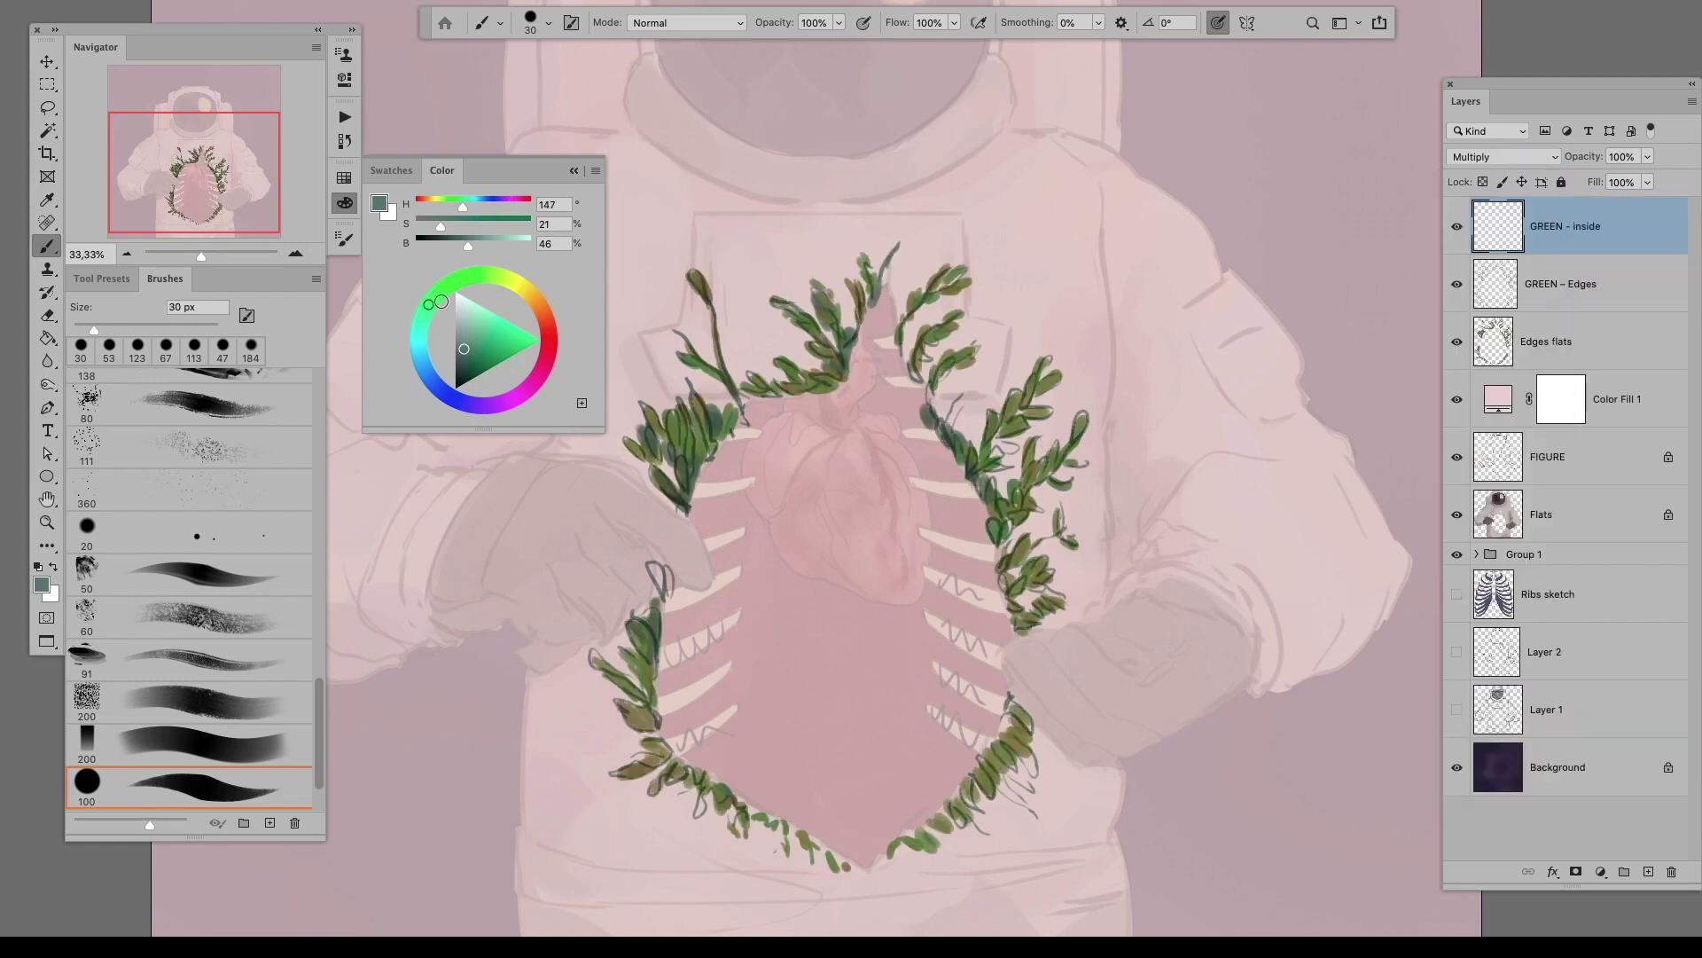
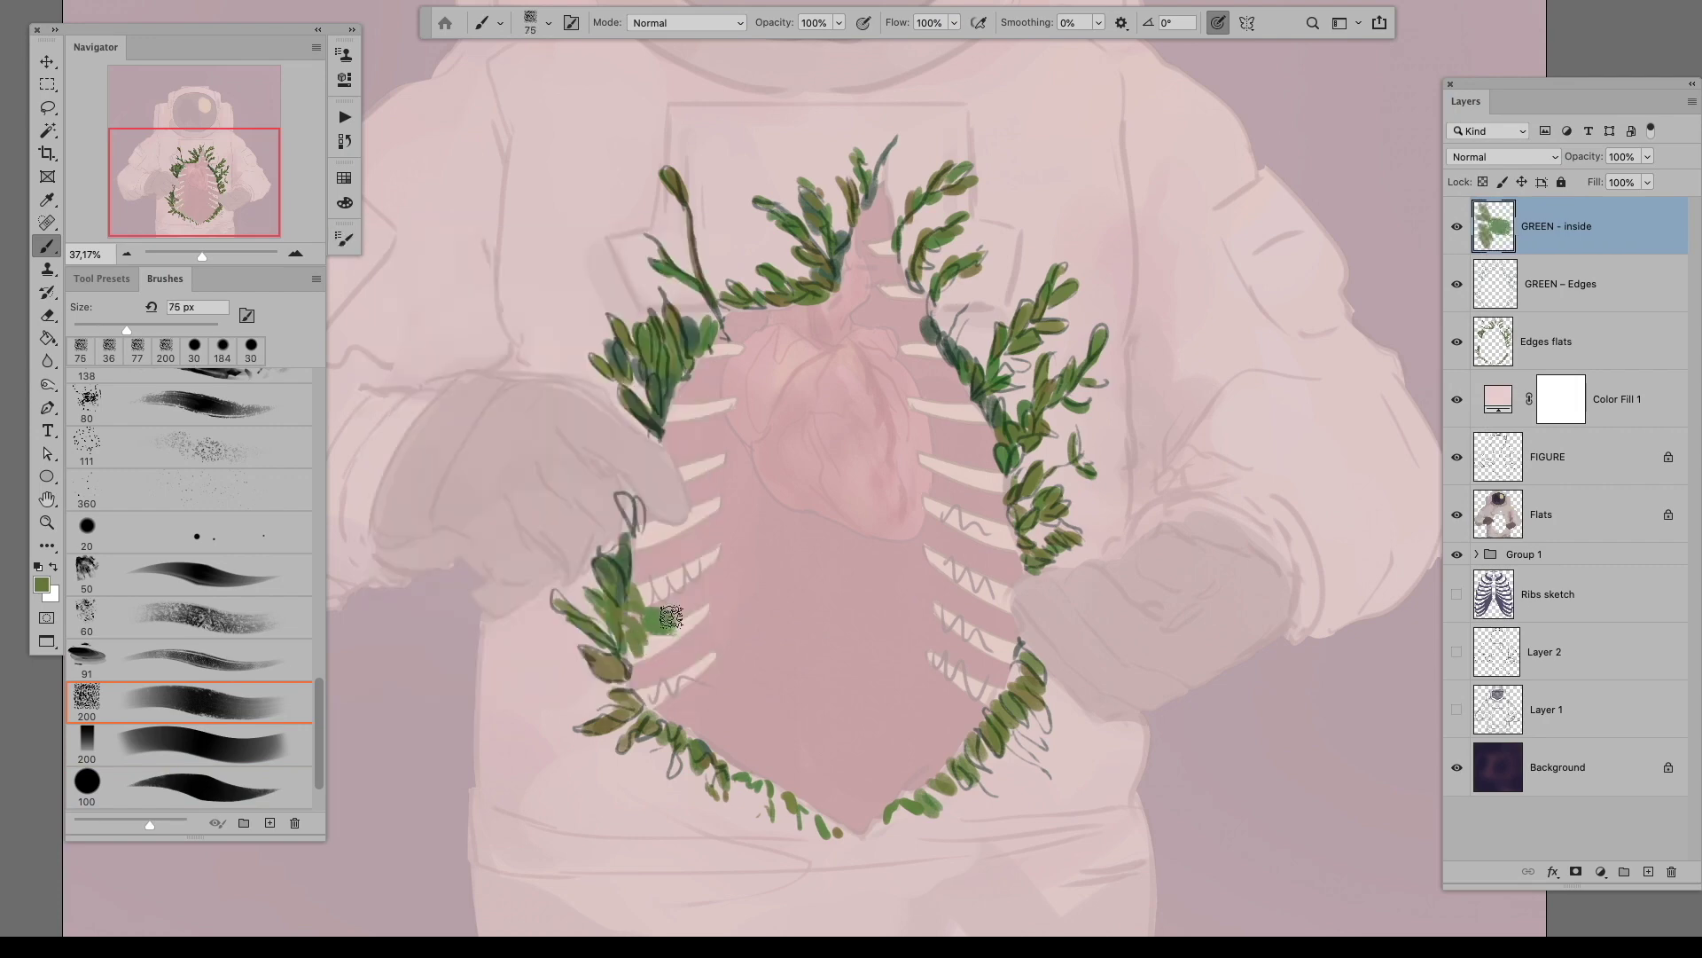
Step: Dab textured green foliage between the ribs and along the bottom inner edges of the opening on the "GREEN – inside" layer
left_click_drag(647, 558, 695, 569)
mouse_move(652, 708)
left_mouse_down()
mouse_move(684, 701)
mouse_move(718, 736)
mouse_move(793, 758)
left_mouse_up()
mouse_move(901, 722)
left_mouse_down()
mouse_move(967, 709)
mouse_move(998, 644)
mouse_move(980, 417)
left_mouse_up()
left_click_drag(701, 501, 742, 359)
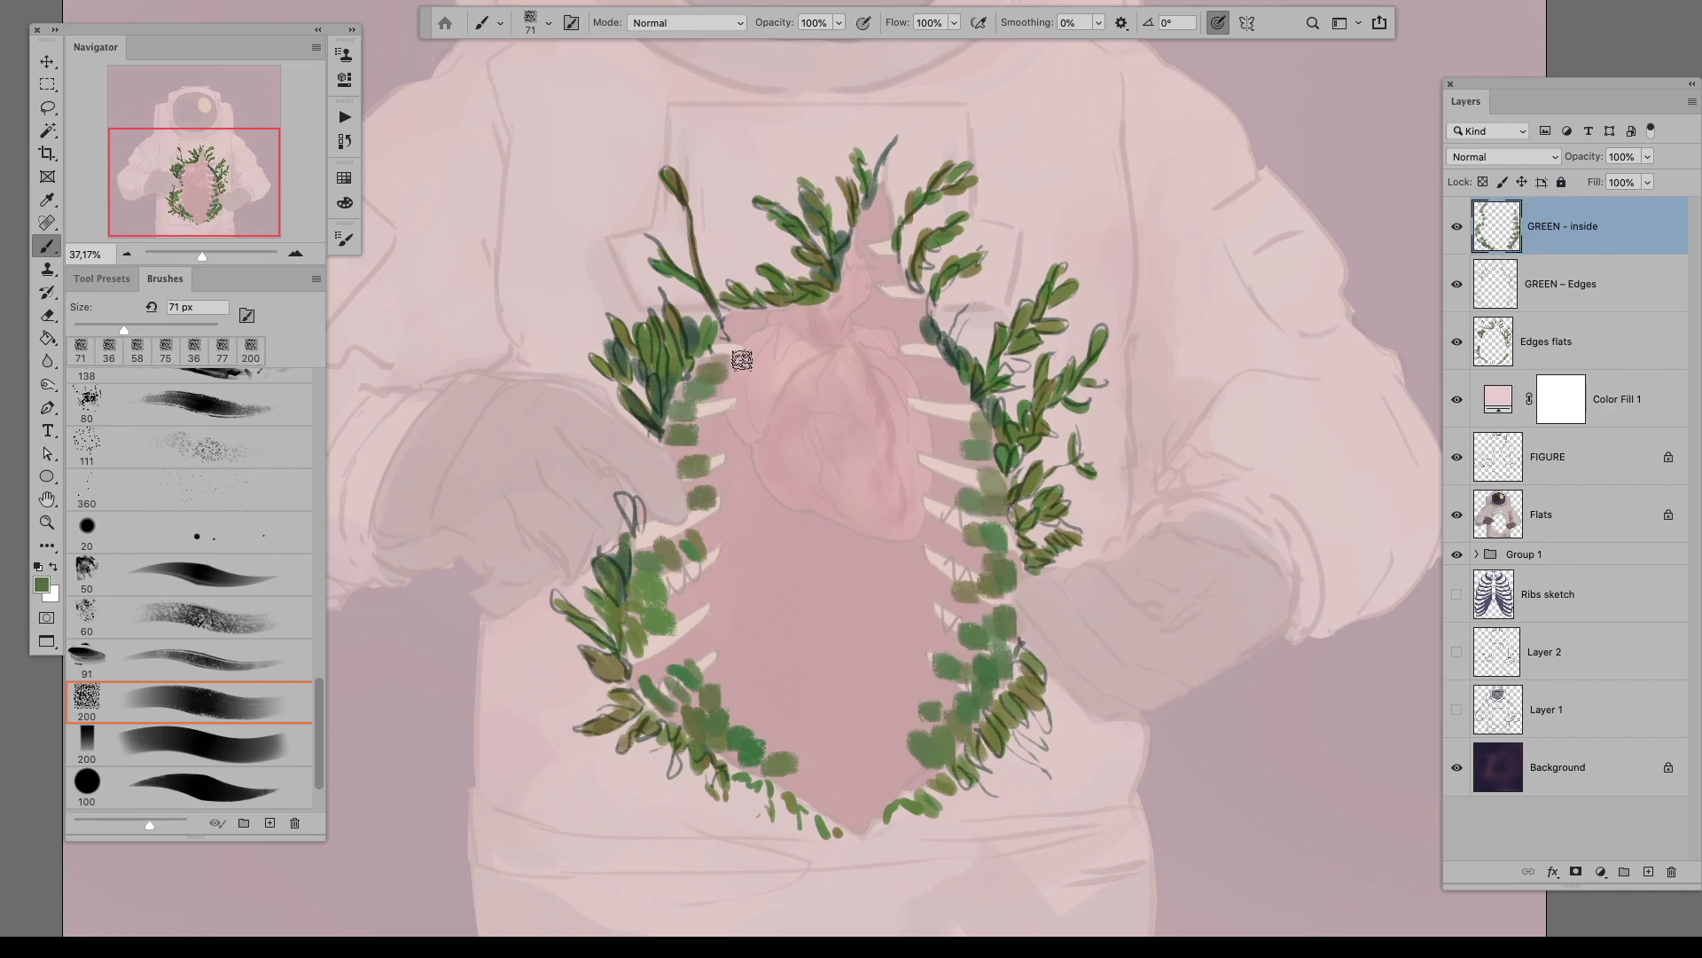
left_click_drag(931, 393, 953, 415)
Step: Continue the green foliage dabs around the upper inner edges of the opening up to the peak
left_click(344, 203)
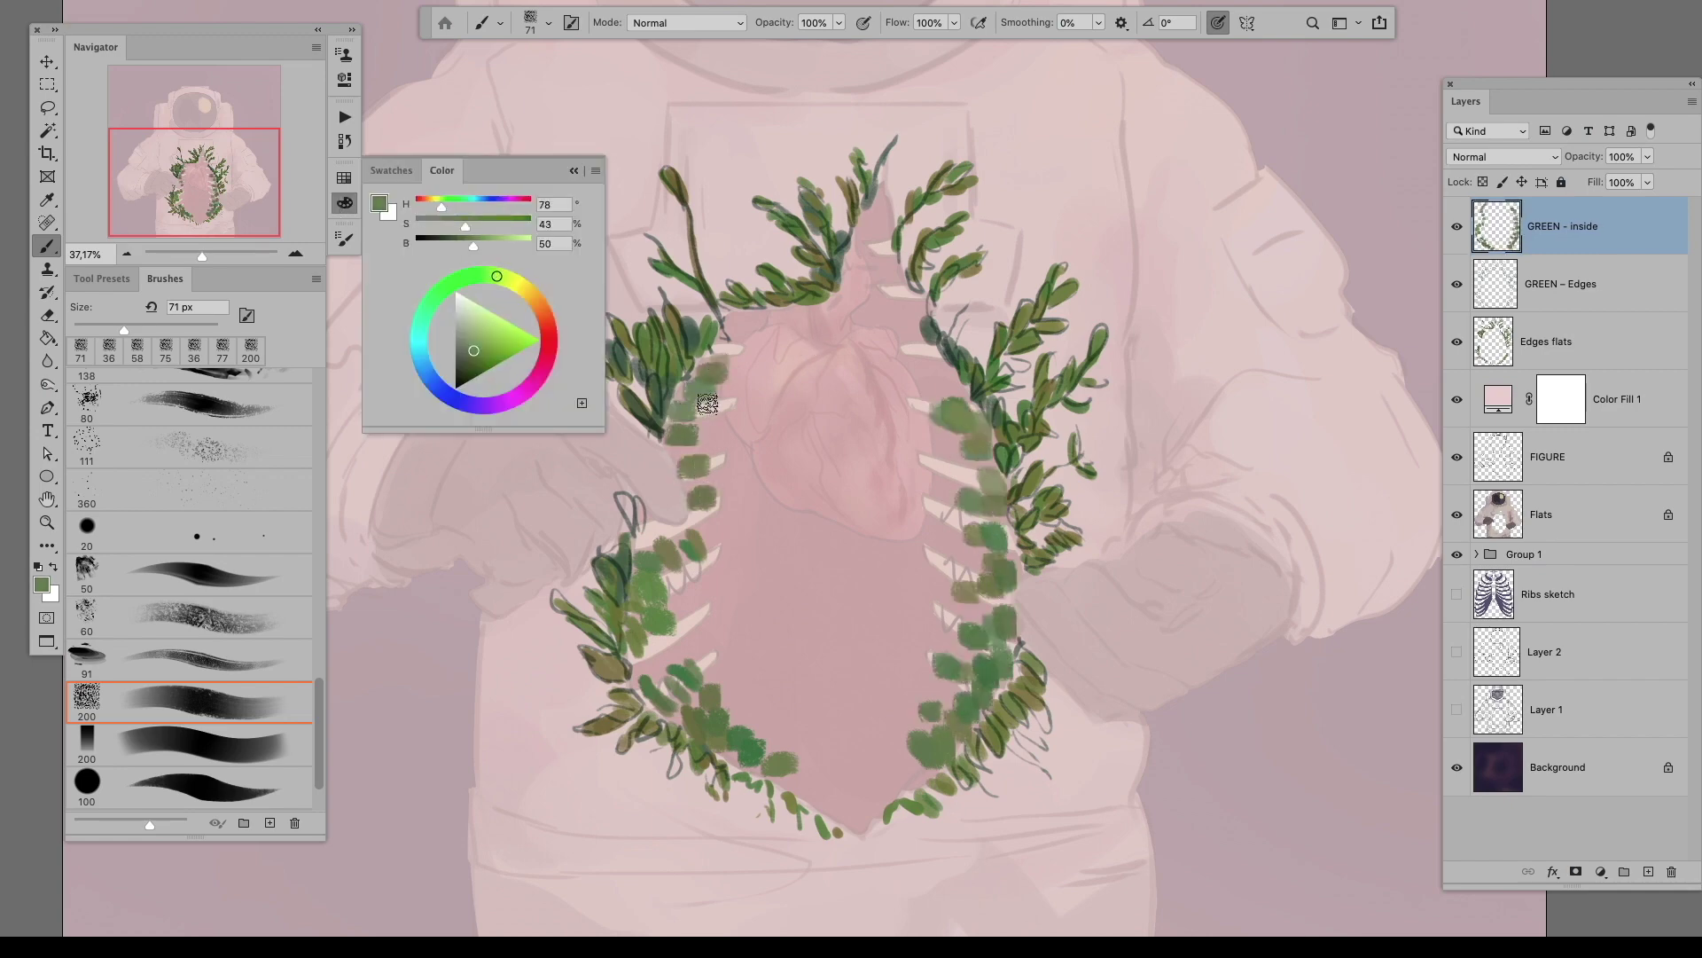
left_click_drag(713, 363, 740, 324)
left_click_drag(913, 377, 953, 328)
left_click_drag(848, 280, 847, 203)
Step: Darken the foliage between the lower left ribs with a 50 px textured brush in dark green: hue 78, saturation 74, brightness 20
left_click(700, 625, "alt")
left_click(221, 574)
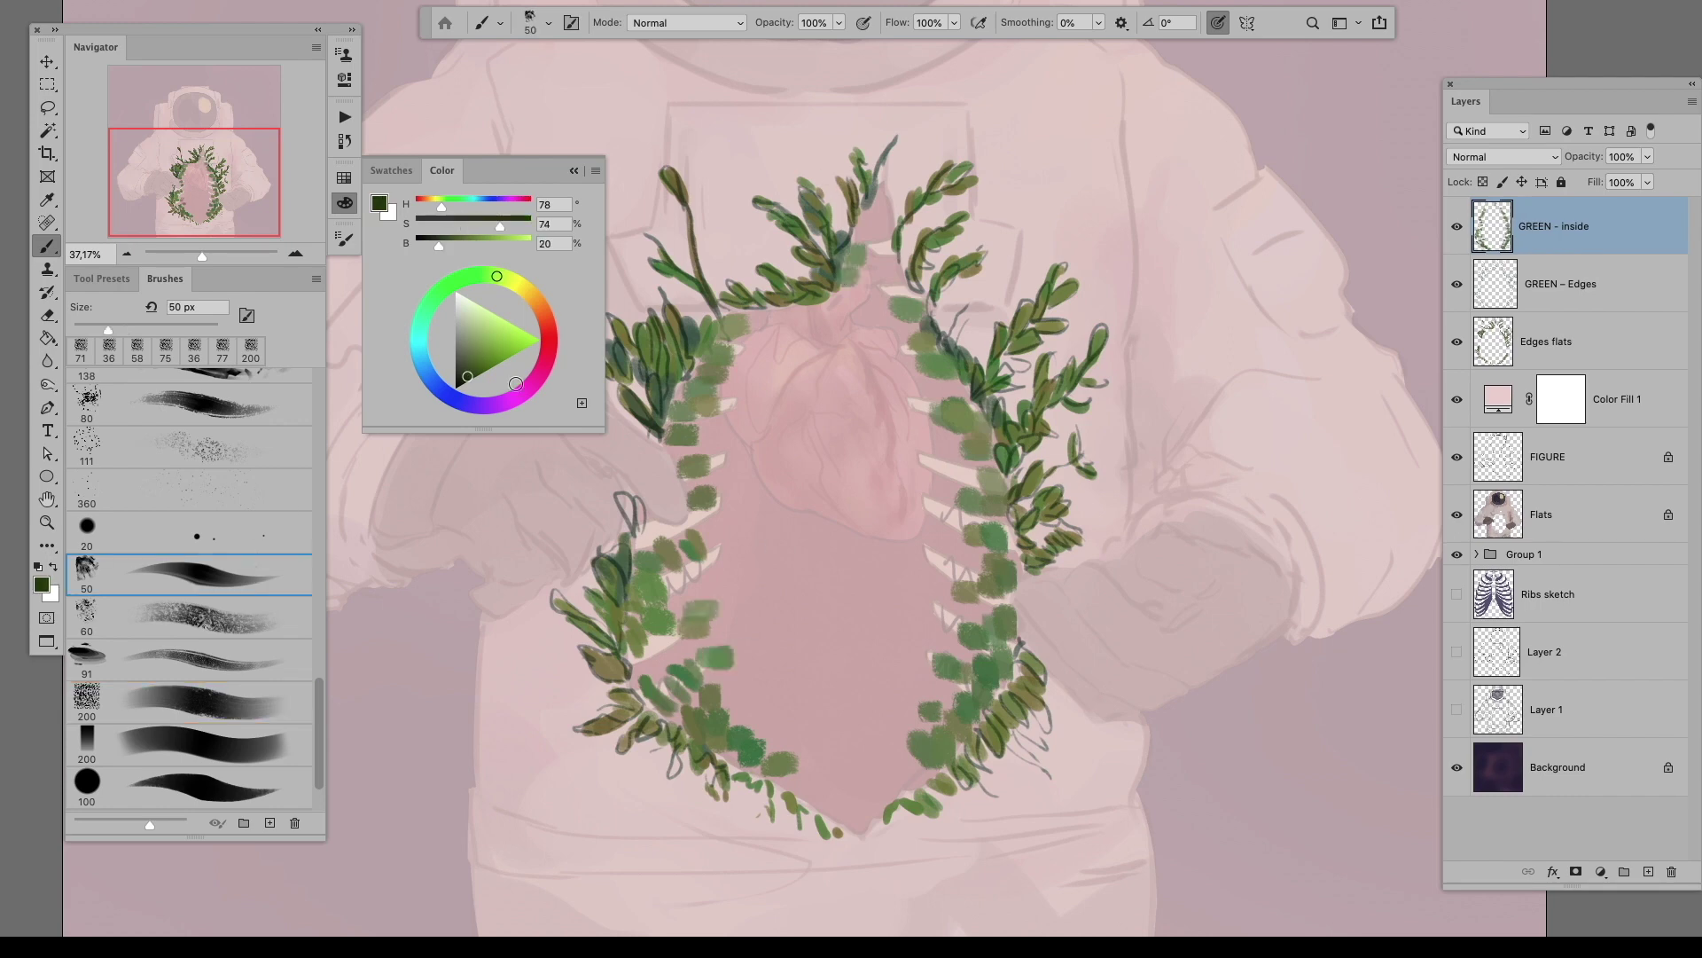
key("e")
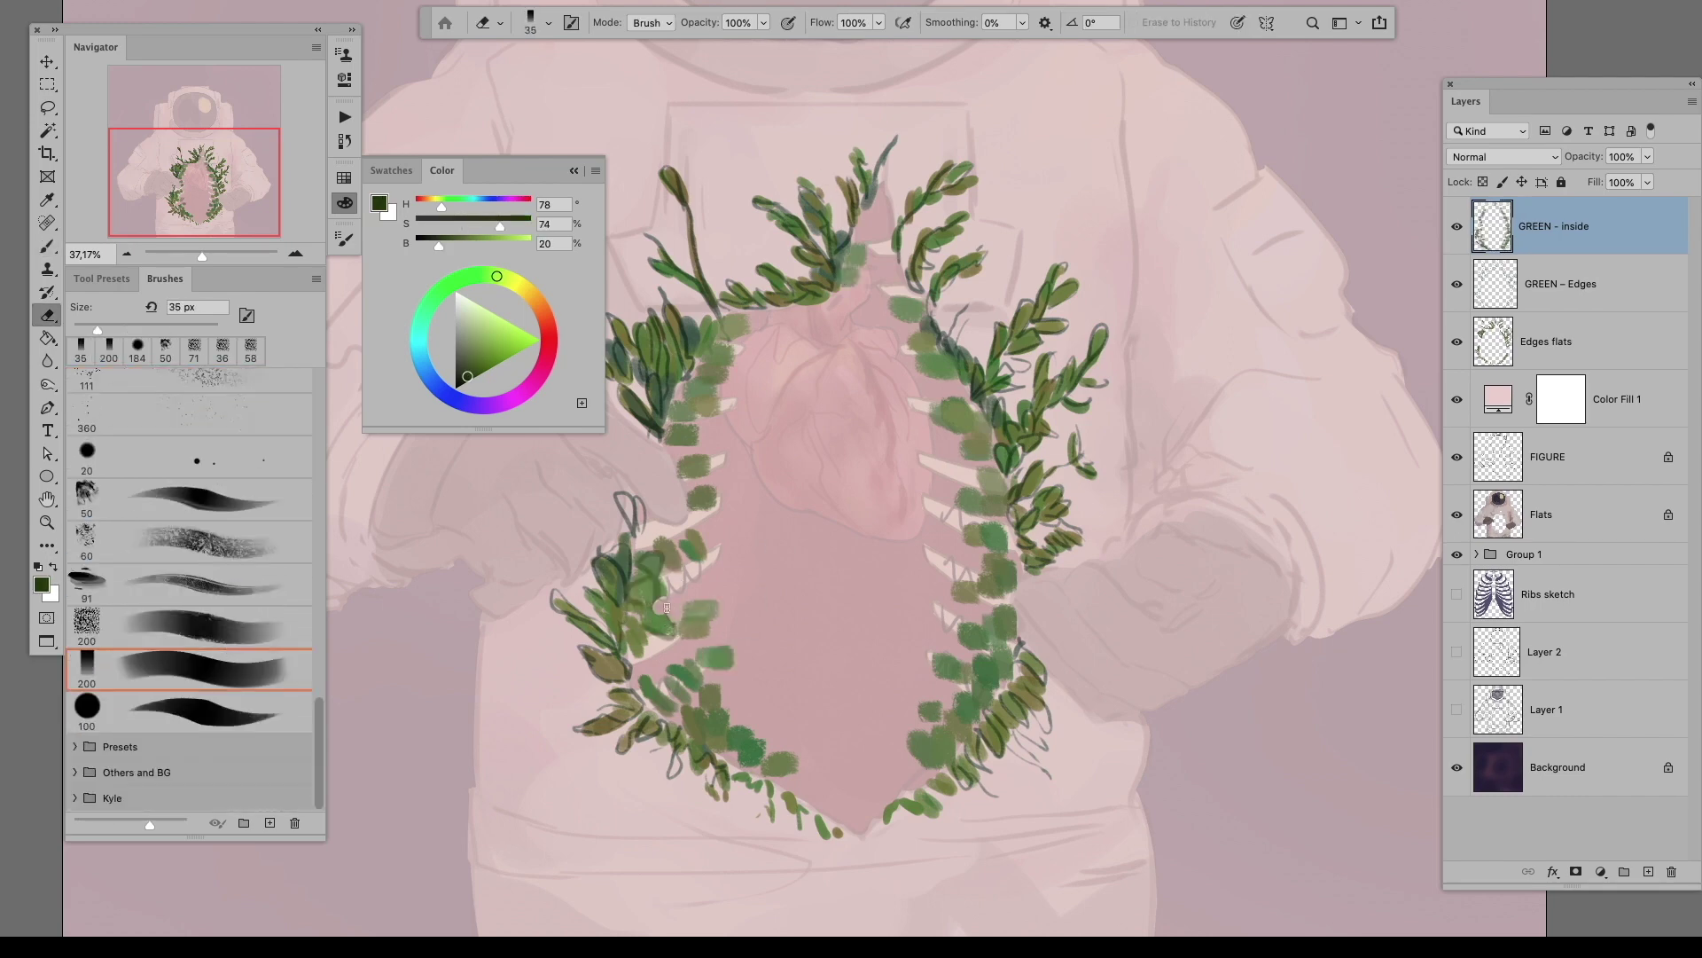
key("Tab")
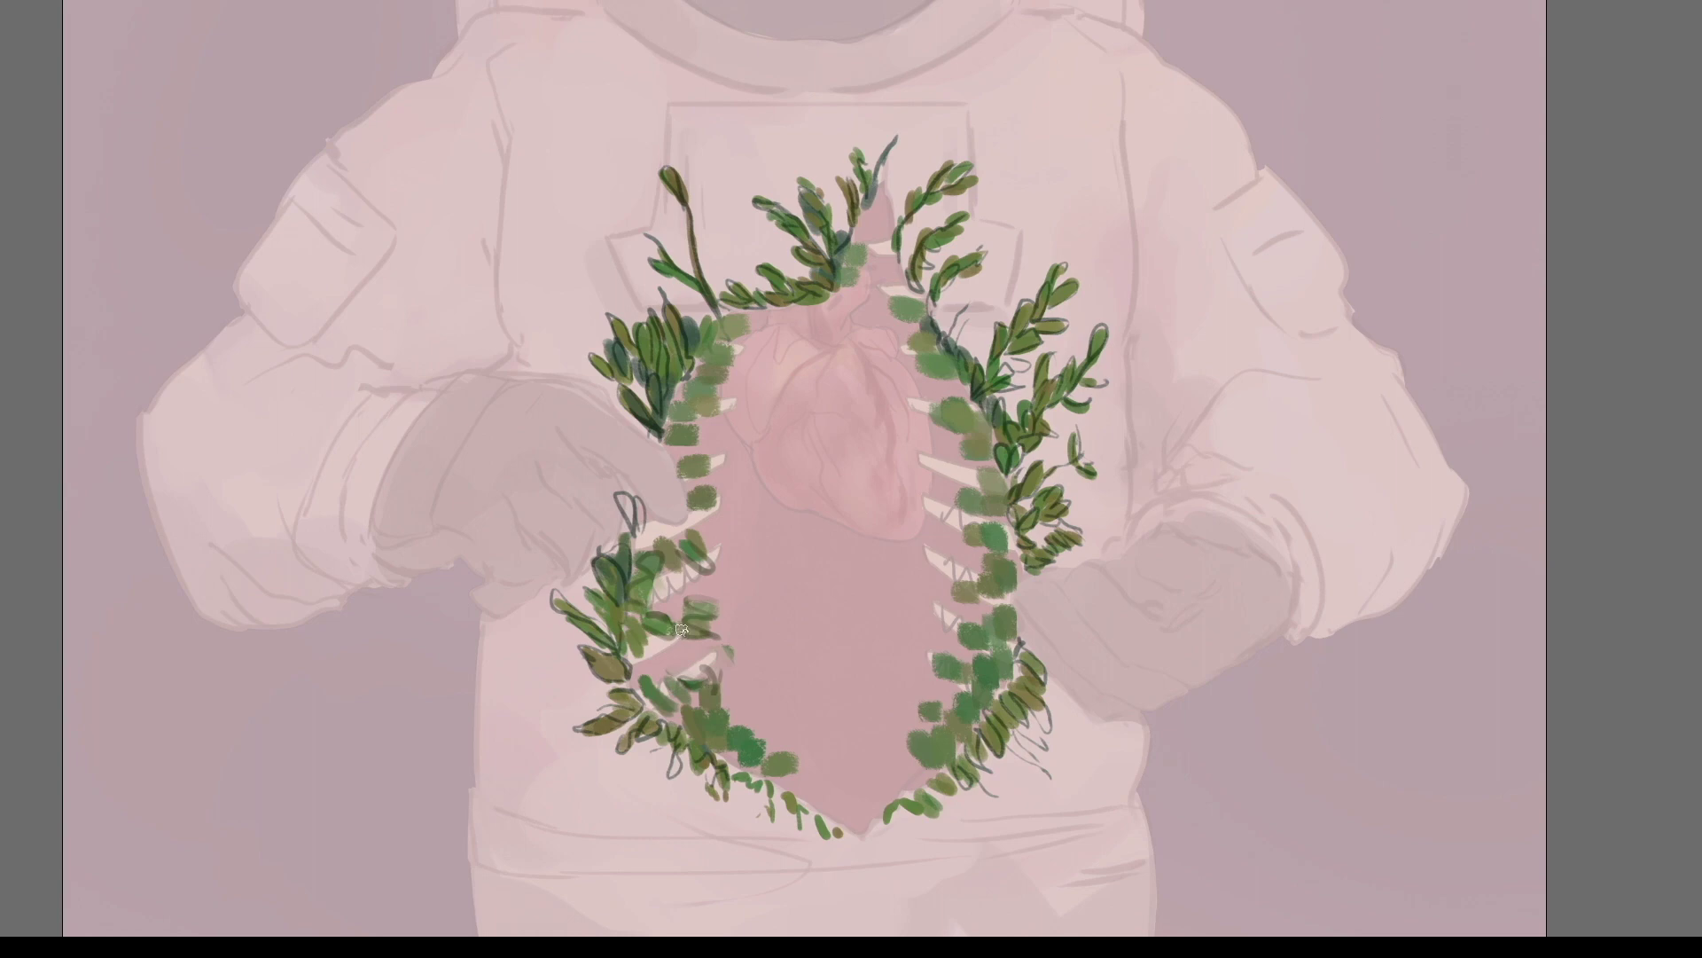
Step: Hide Color Fill 1, place the edge vegetation layers beneath it, and move "GREEN – inside" to the top of Group 1
key("Tab")
left_click(1477, 554)
left_click(1561, 342, "shift")
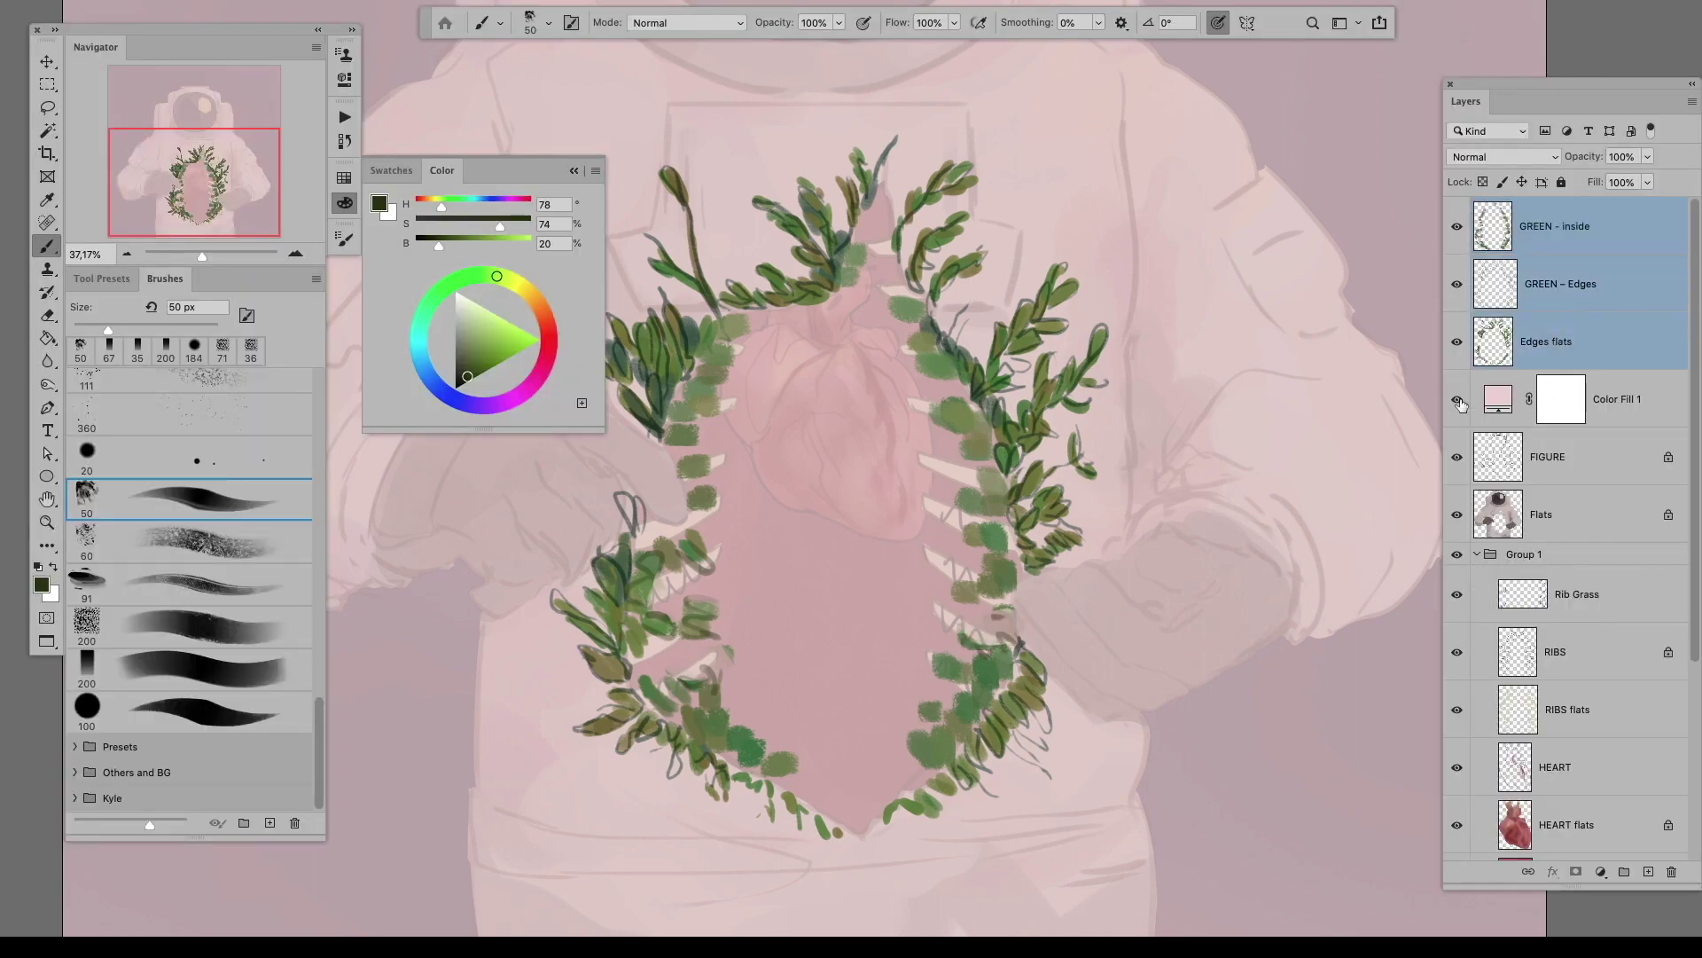
left_click(1456, 399)
left_click_drag(1562, 342, 1569, 257)
left_click(1570, 437)
left_click(1569, 483)
left_click(1570, 537, "shift")
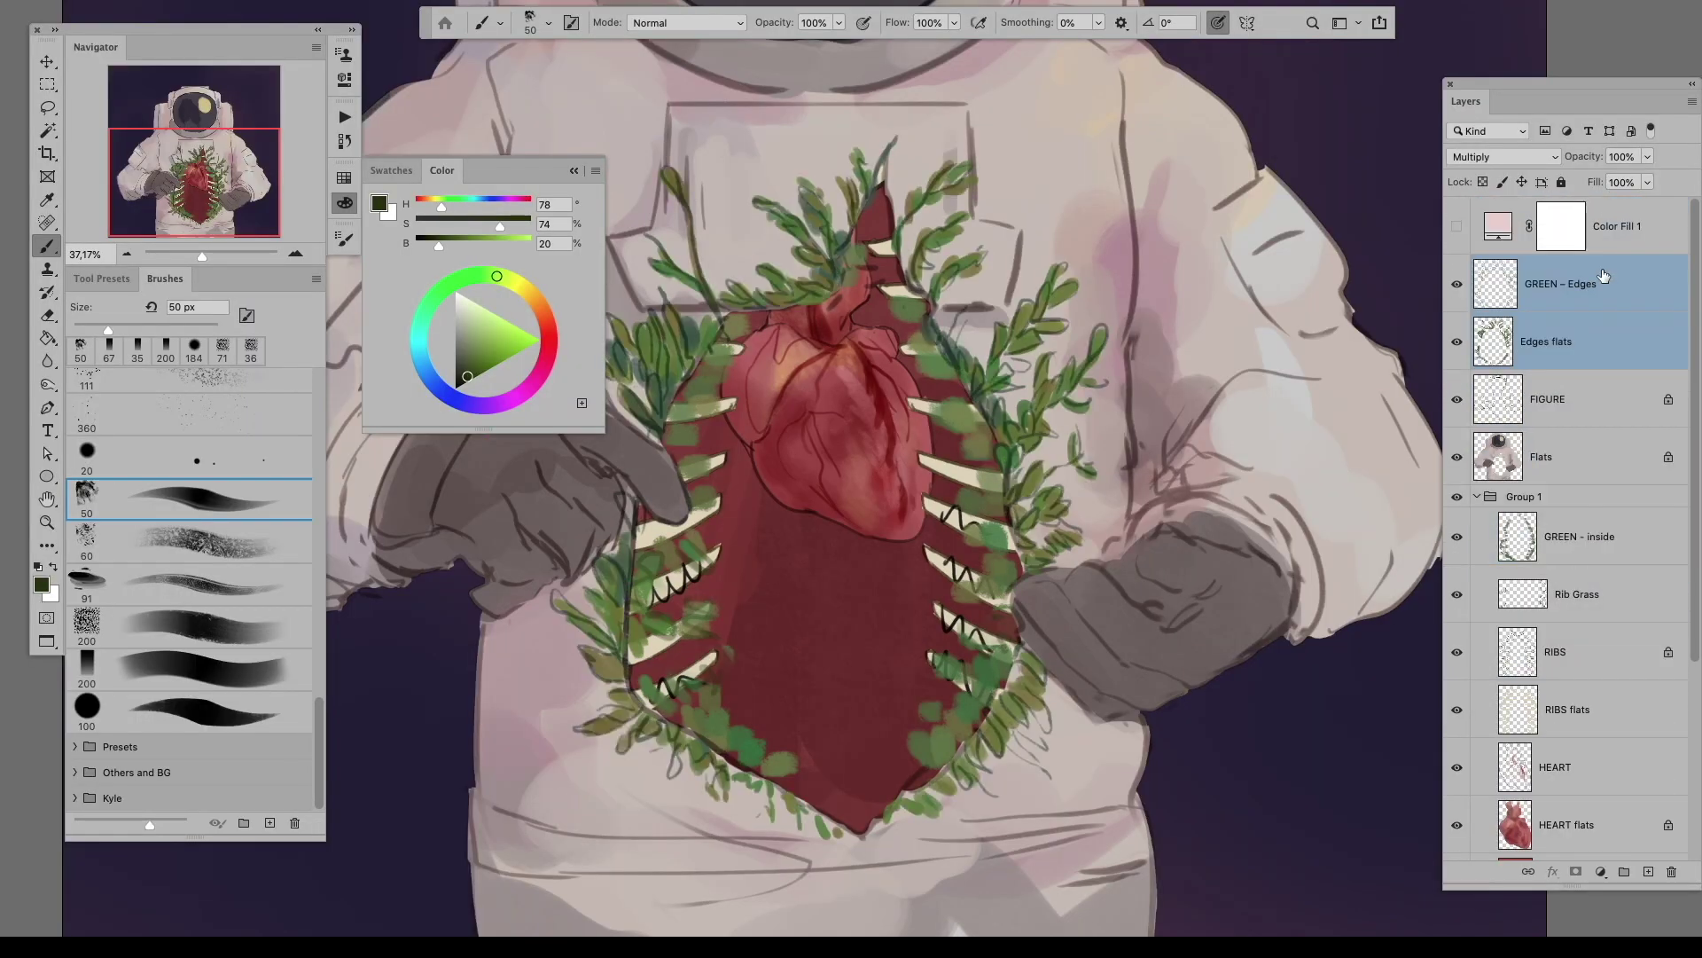
Step: Move the "GREEN – inside" layer below RIBS flats and above HEART in Group 1
left_click(1590, 532)
scroll(1569, 448, "down", 2)
left_click_drag(1569, 448, 1570, 577)
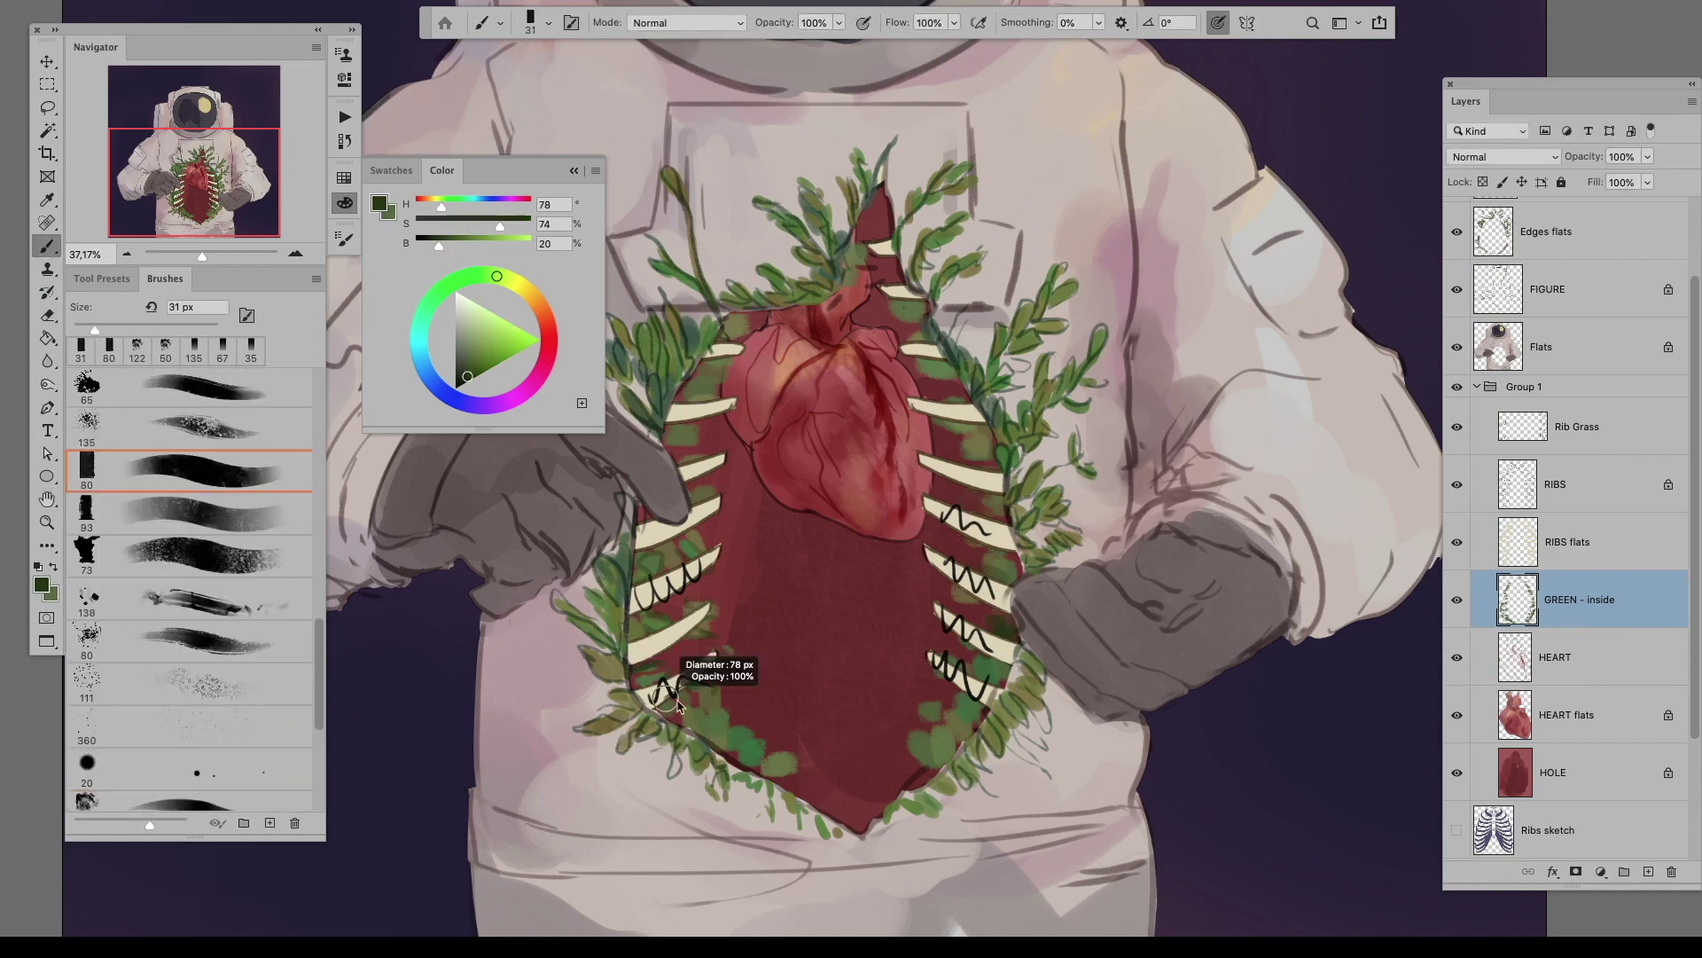
Step: Paint fuller green foliage in both bottom corners of the opening and beside the upper right ribs
left_click(750, 749, "alt")
left_click_drag(740, 713, 736, 678)
left_click_drag(909, 723, 936, 693)
key("F5")
left_click(344, 239)
left_click_drag(891, 354, 926, 355)
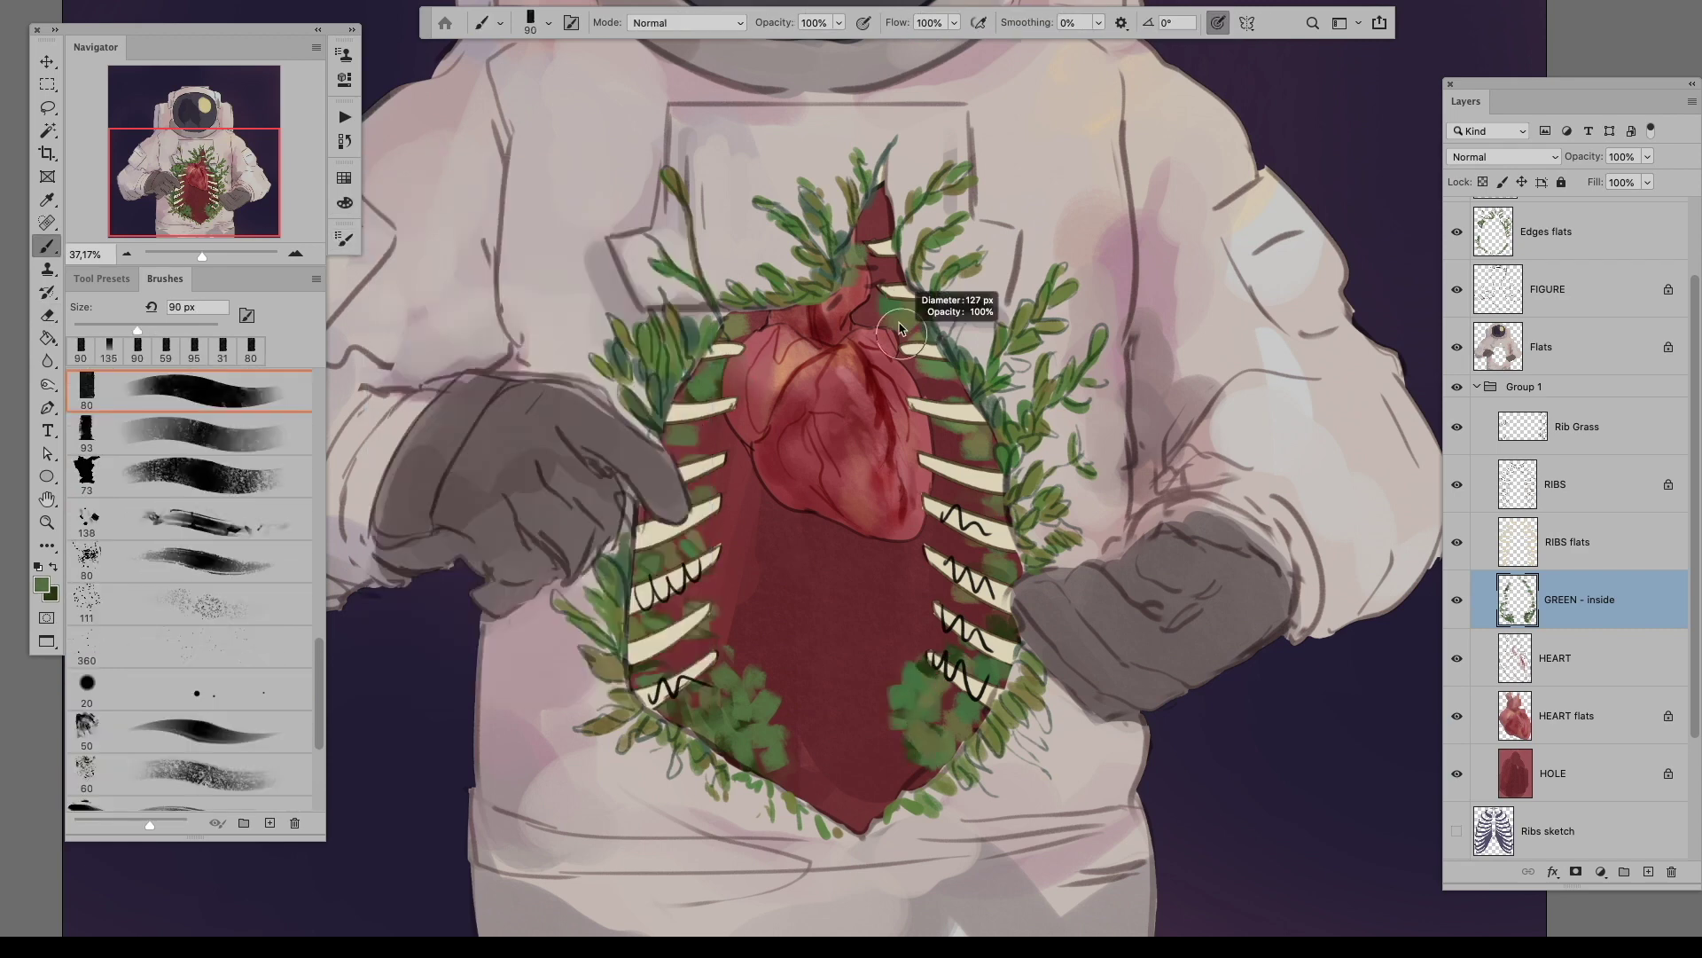
Step: Refine the bottom foliage clumps with sampled greens and a smaller brush, and extend the foliage up beside the lower left ribs
left_click(675, 565, "alt")
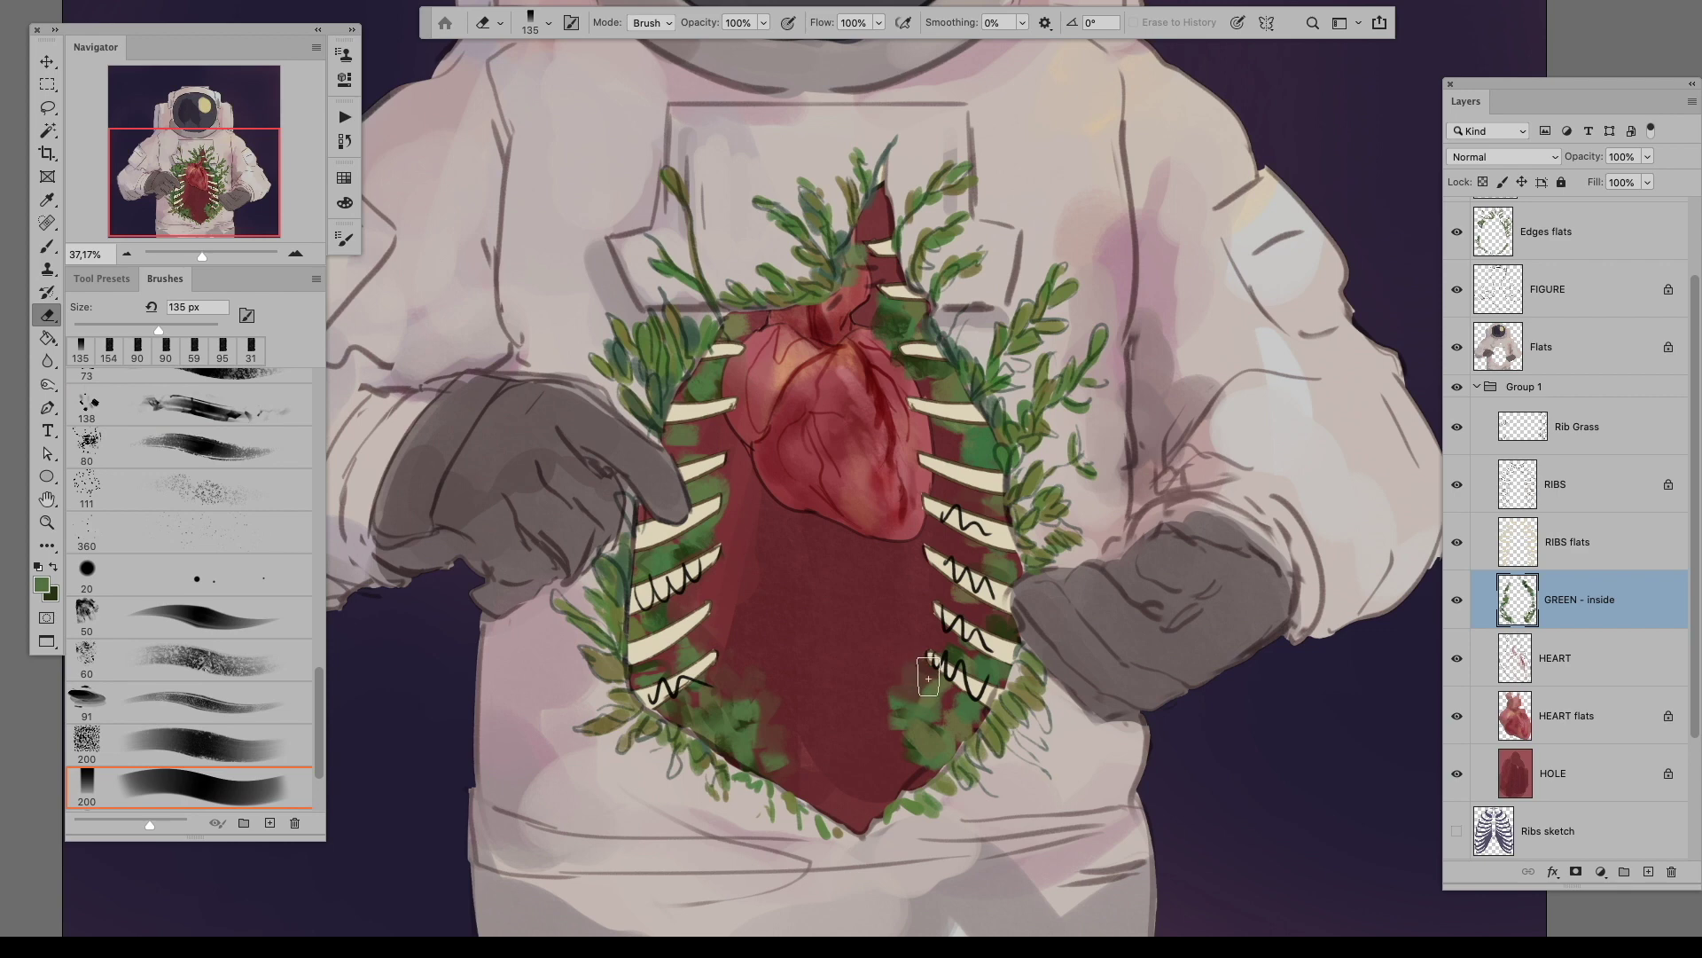
left_click(913, 710, "alt")
key("bracketleft")
key("bracketleft")
key("bracketleft")
key("bracketleft")
left_click(295, 253)
left_click_drag(644, 689, 607, 598)
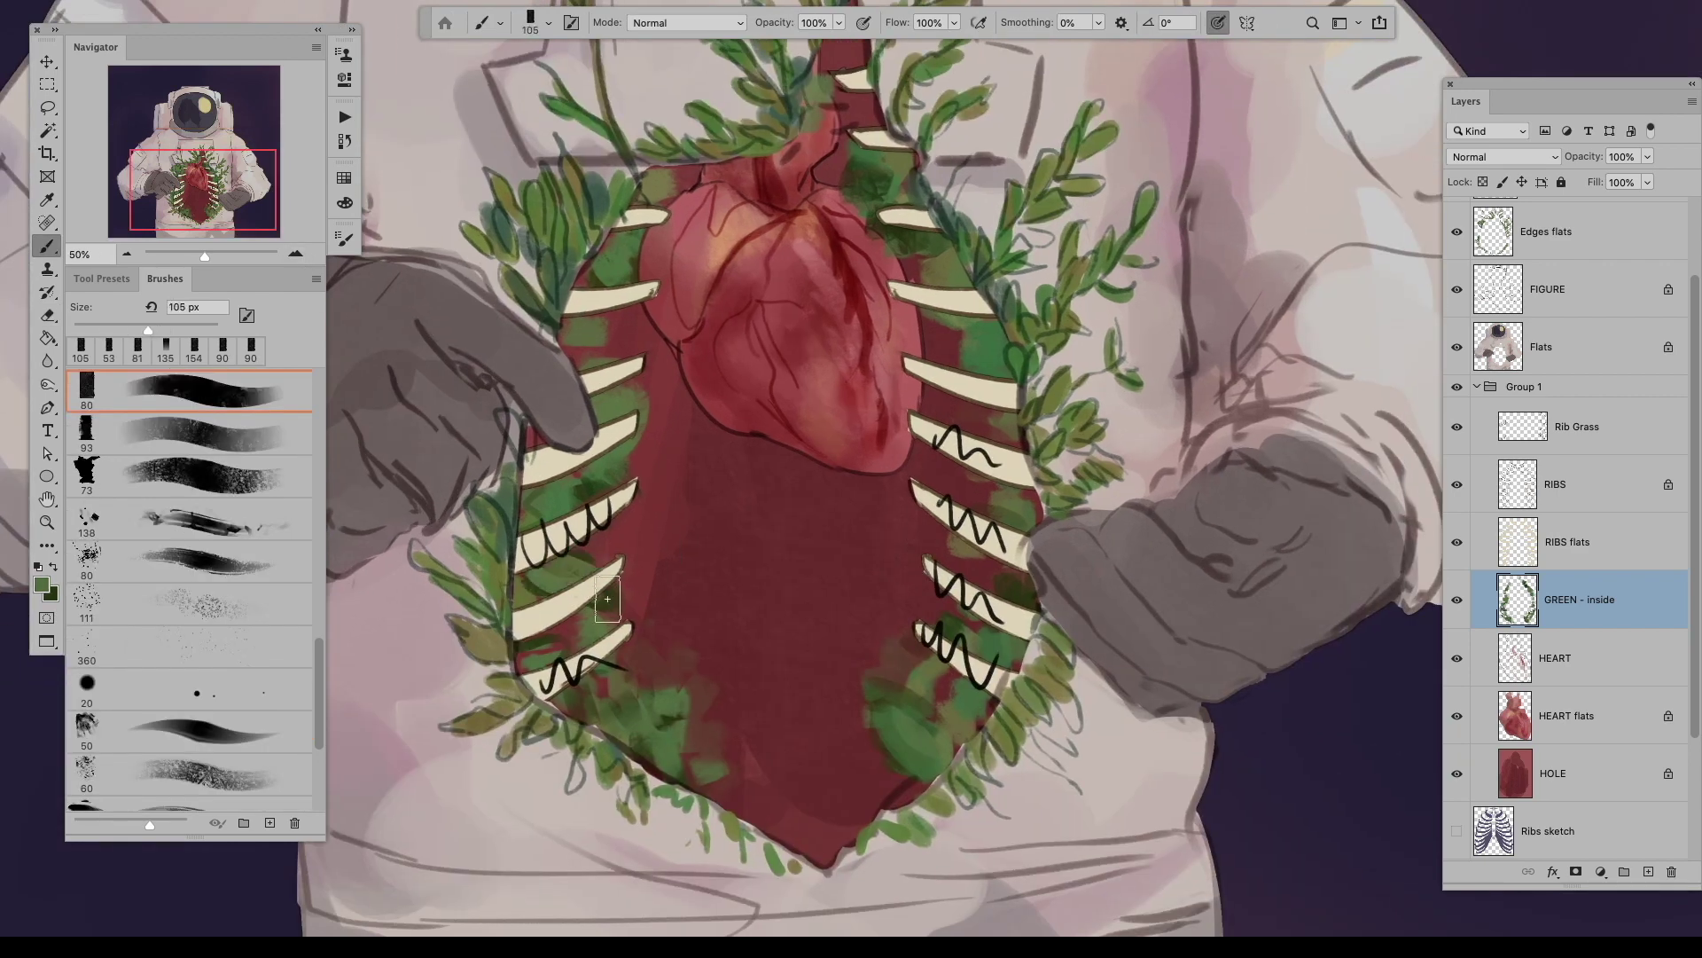
Step: Fill the gaps between the lower ribs on both sides with sampled light and dark green foliage strokes
left_click(559, 504, "alt")
left_click_drag(580, 537, 643, 583)
left_click(642, 579, "alt")
left_click_drag(592, 532, 639, 576)
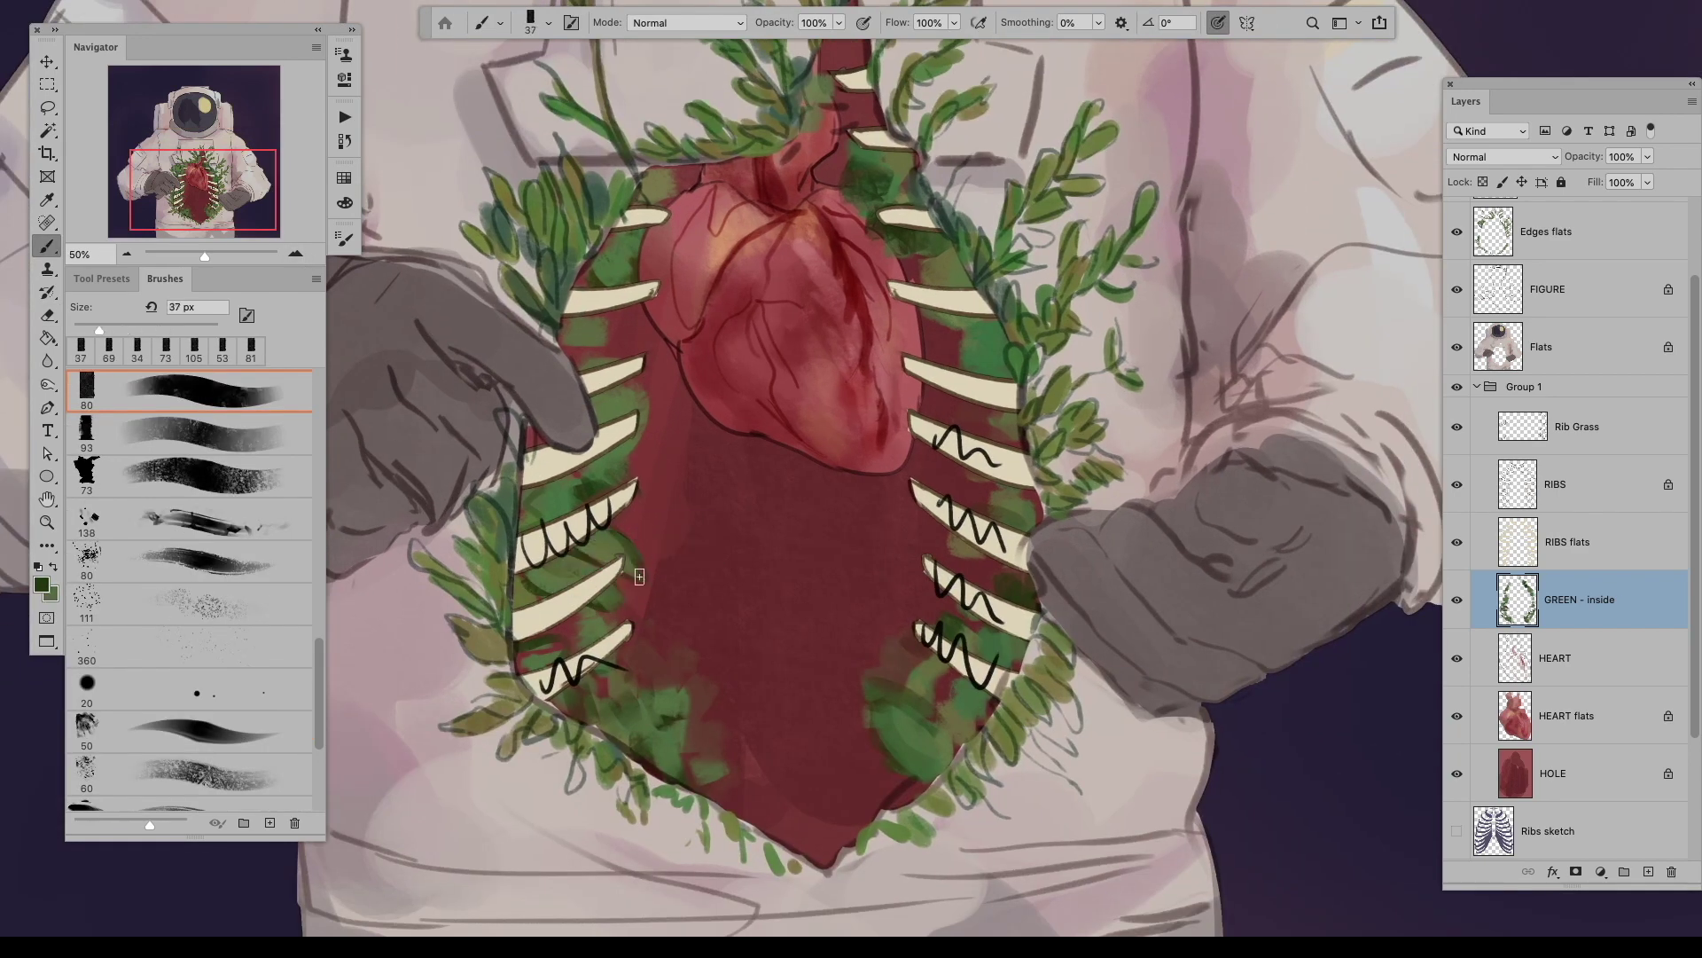
left_click(945, 612, "alt")
left_click_drag(1002, 578, 943, 615)
left_click_drag(589, 581, 621, 604)
Step: Paint foliage below the left glove with a sampled green and set the colour to hue 89, saturation 44, brightness 43
left_click(588, 458, "alt")
left_click_drag(576, 443, 589, 458)
left_click(589, 458, "ctrl+alt+super")
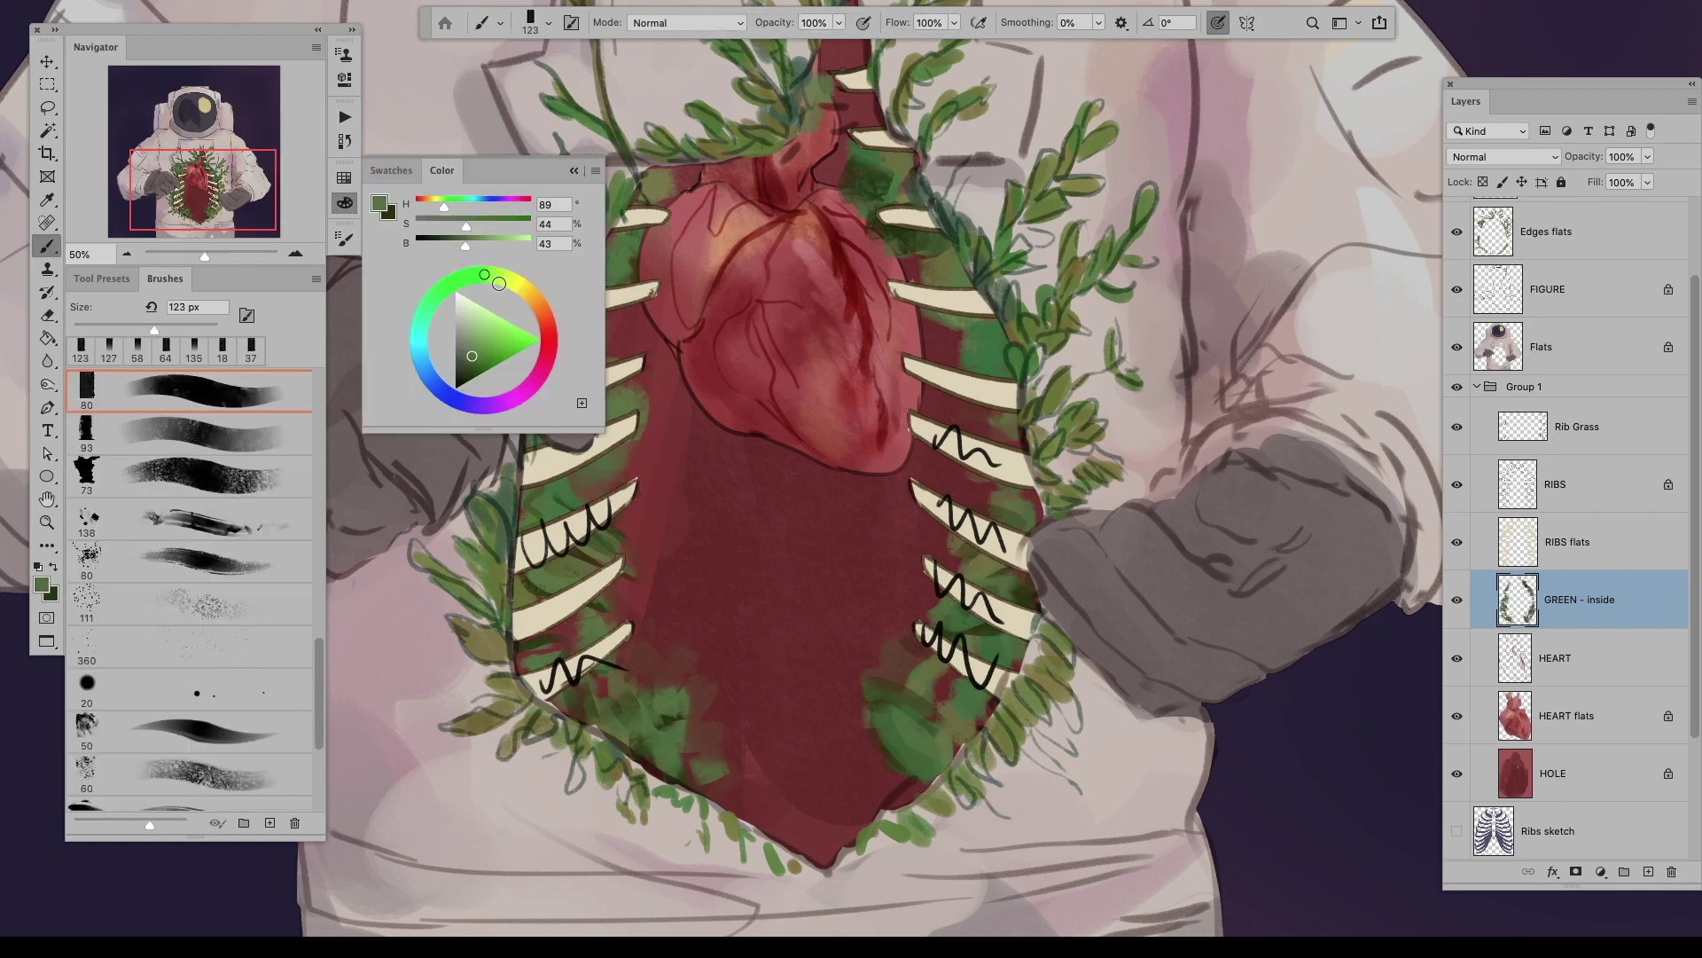
key("Tab")
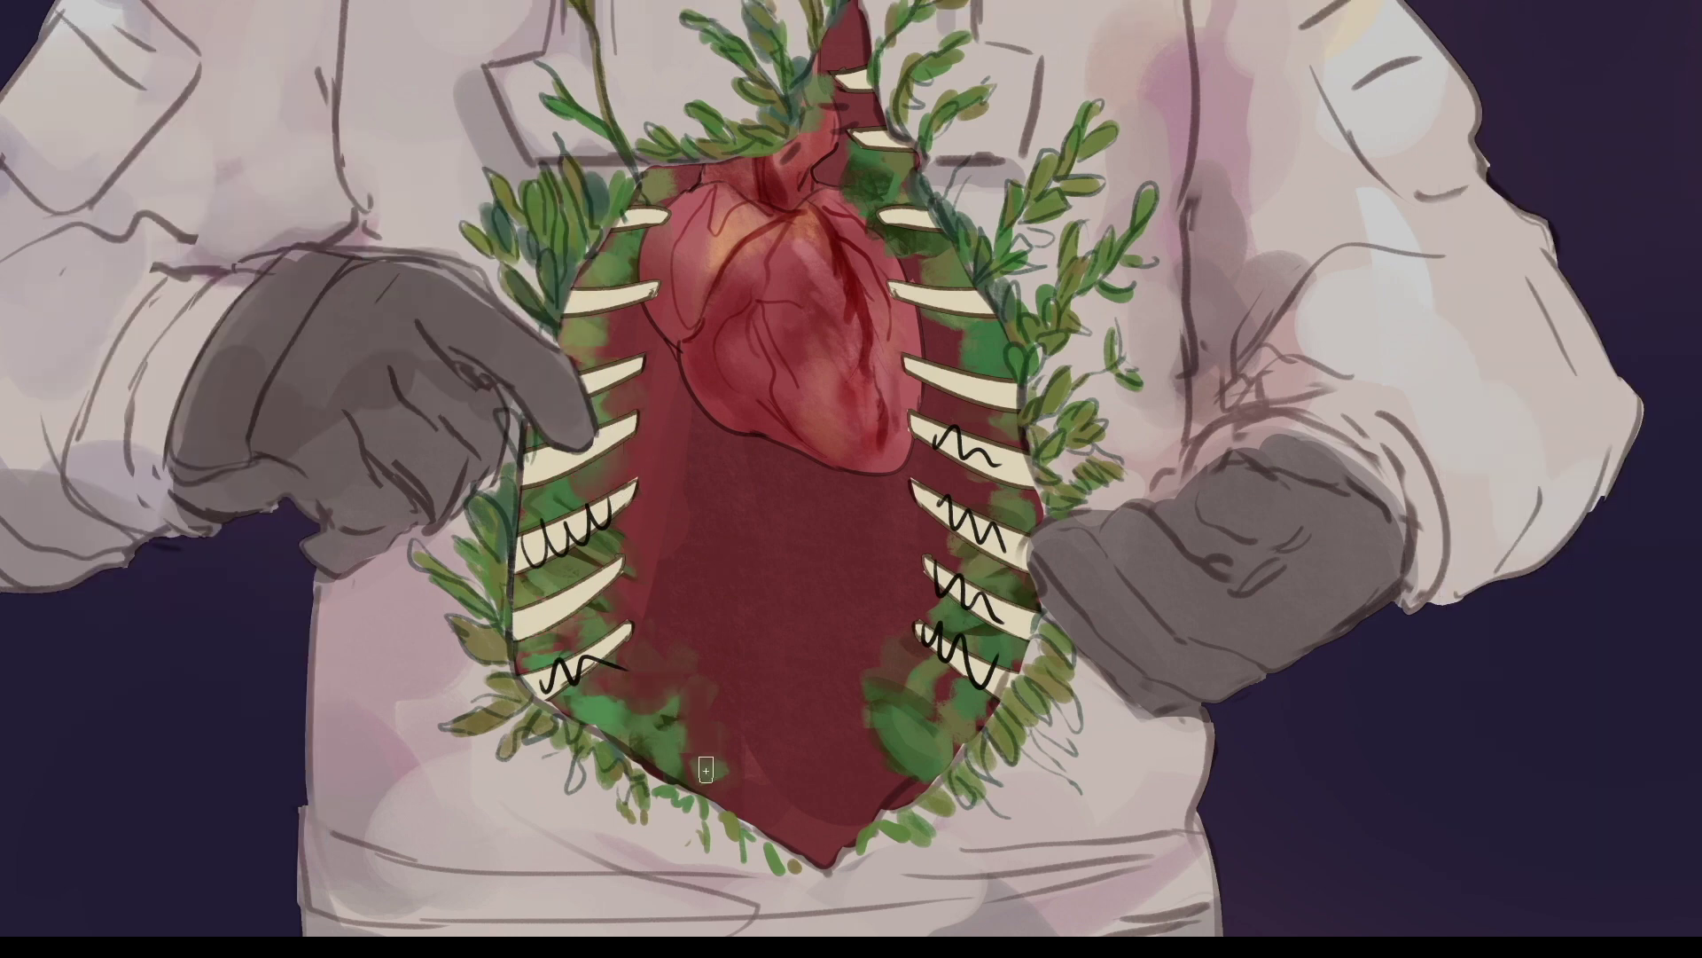
Step: Refine the foliage in the lower corners of the opening and around the lower ribs with light and dark green strokes
mouse_move(896, 754)
left_mouse_down()
mouse_move(936, 727)
mouse_move(984, 354)
mouse_move(988, 554)
left_mouse_up()
key("Tab")
key("Tab")
key("Tab")
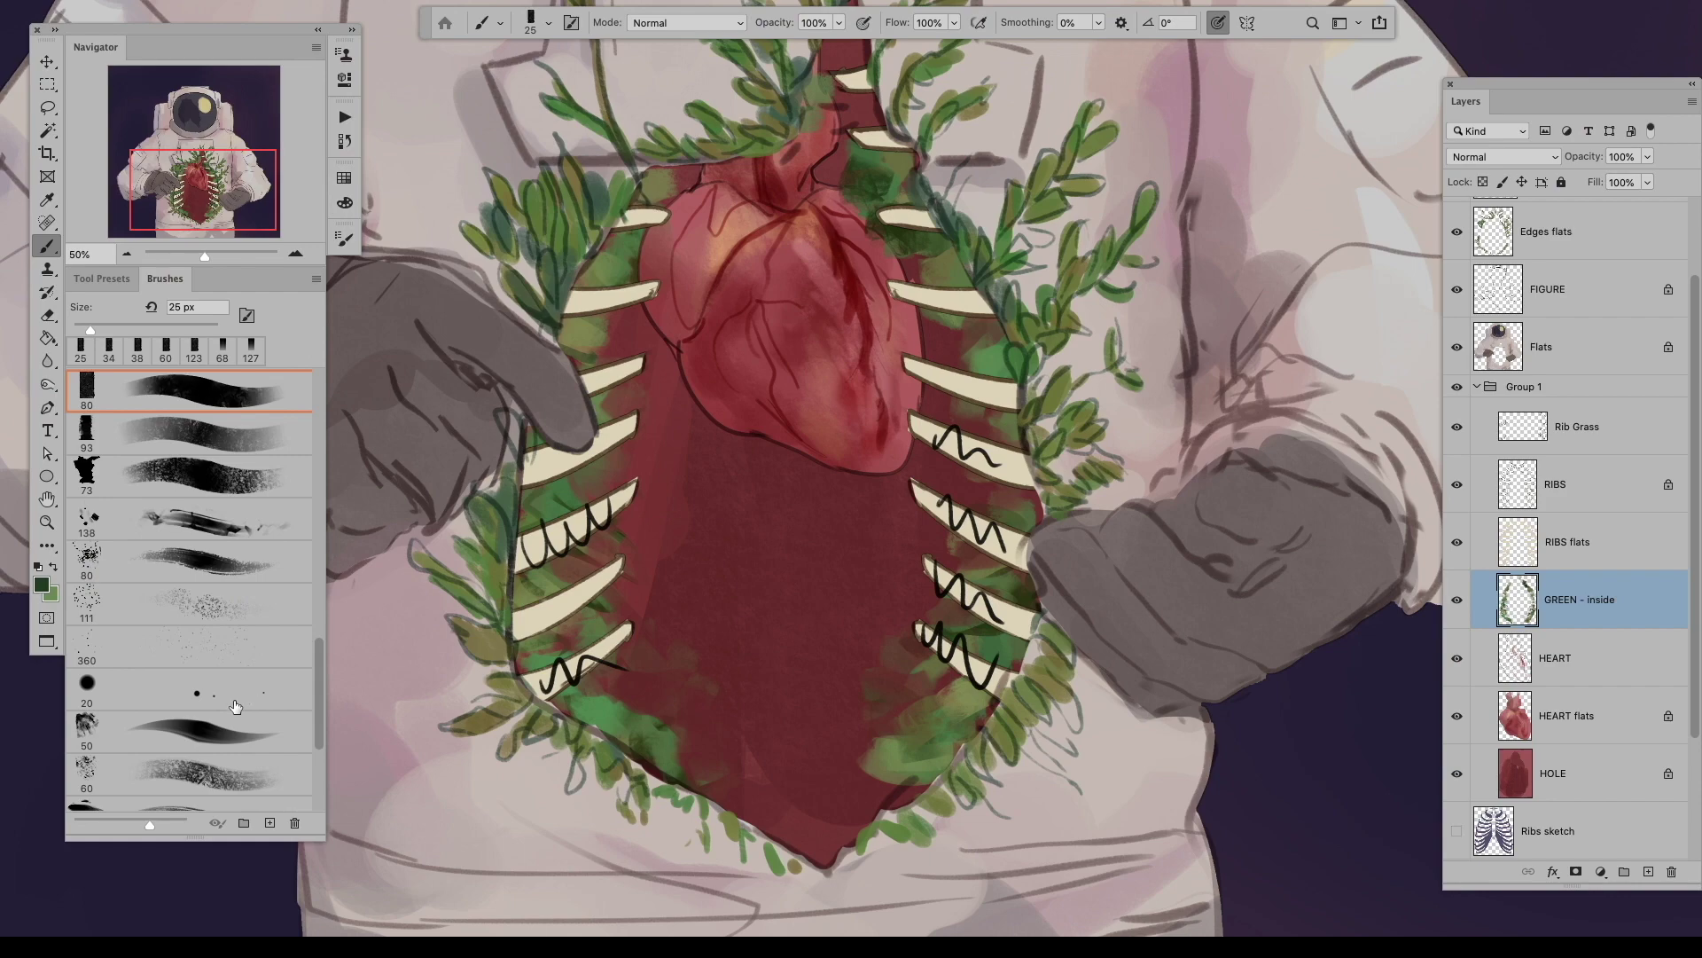
key("ctrl+plus")
key("Tab")
key("Tab")
key("F5")
key("F5")
key("Tab")
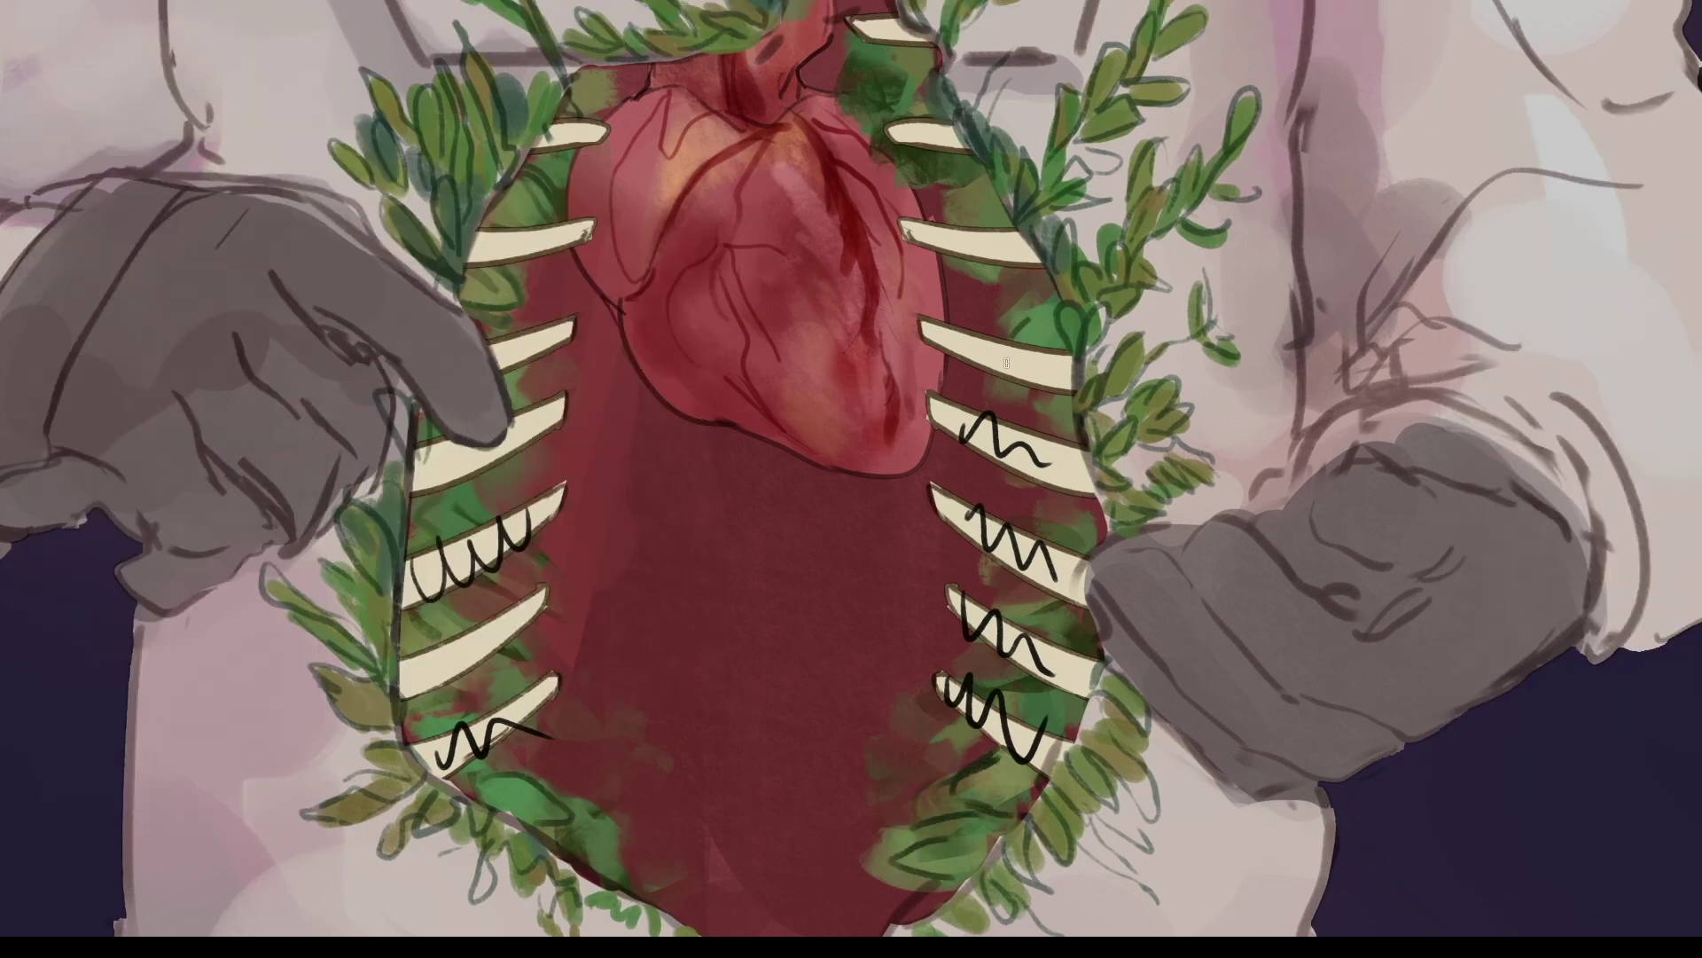
key("Tab")
key("Tab")
key("Tab")
key("Tab")
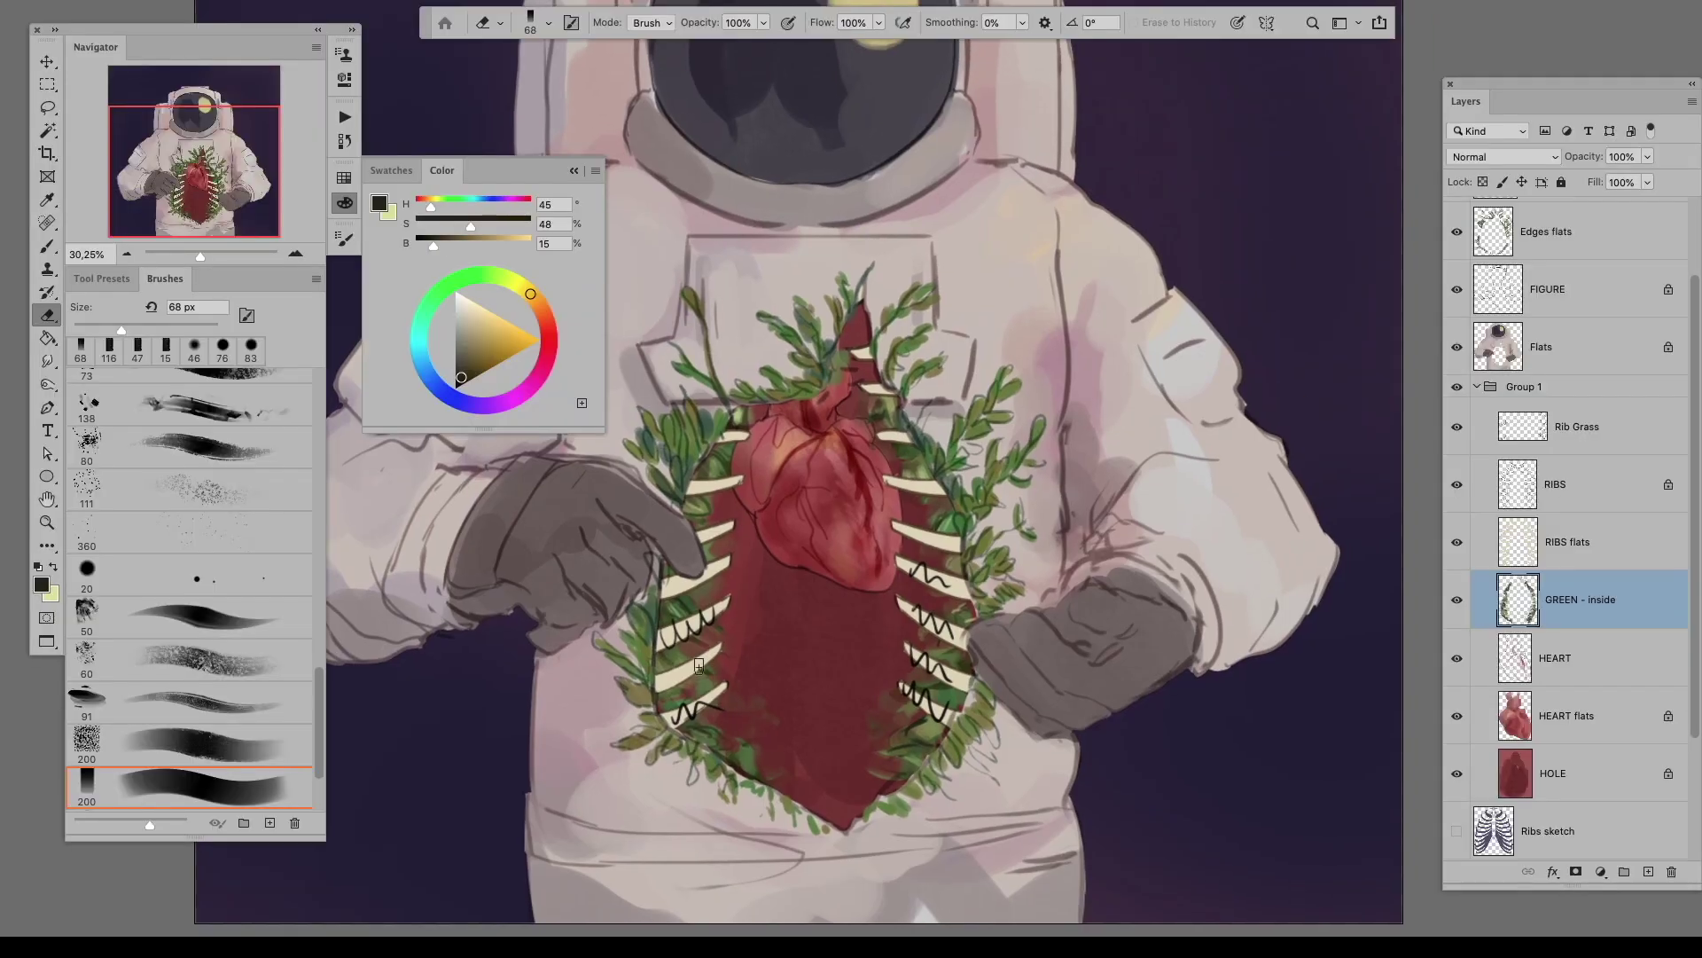
Step: Try darkening the foliage between the lower left ribs with broad near-black brush strokes
key("b")
scroll(291, 682, "down", 3)
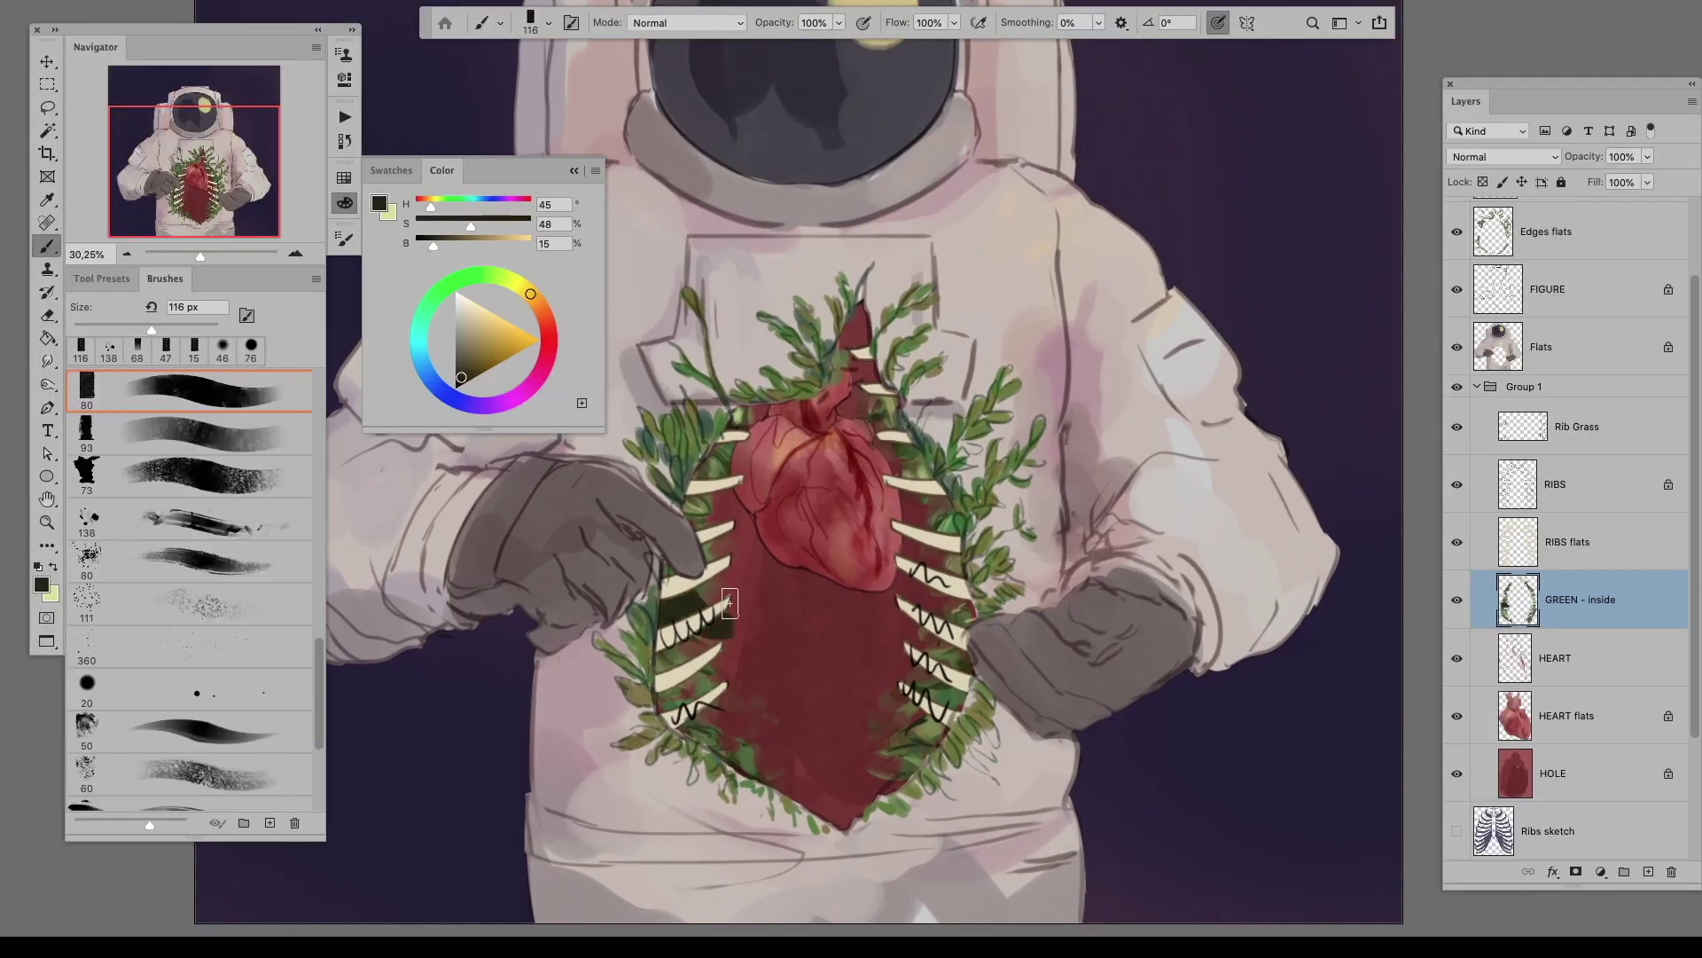
scroll(290, 681, "up", 5)
left_click(291, 682)
left_click(684, 612, "alt")
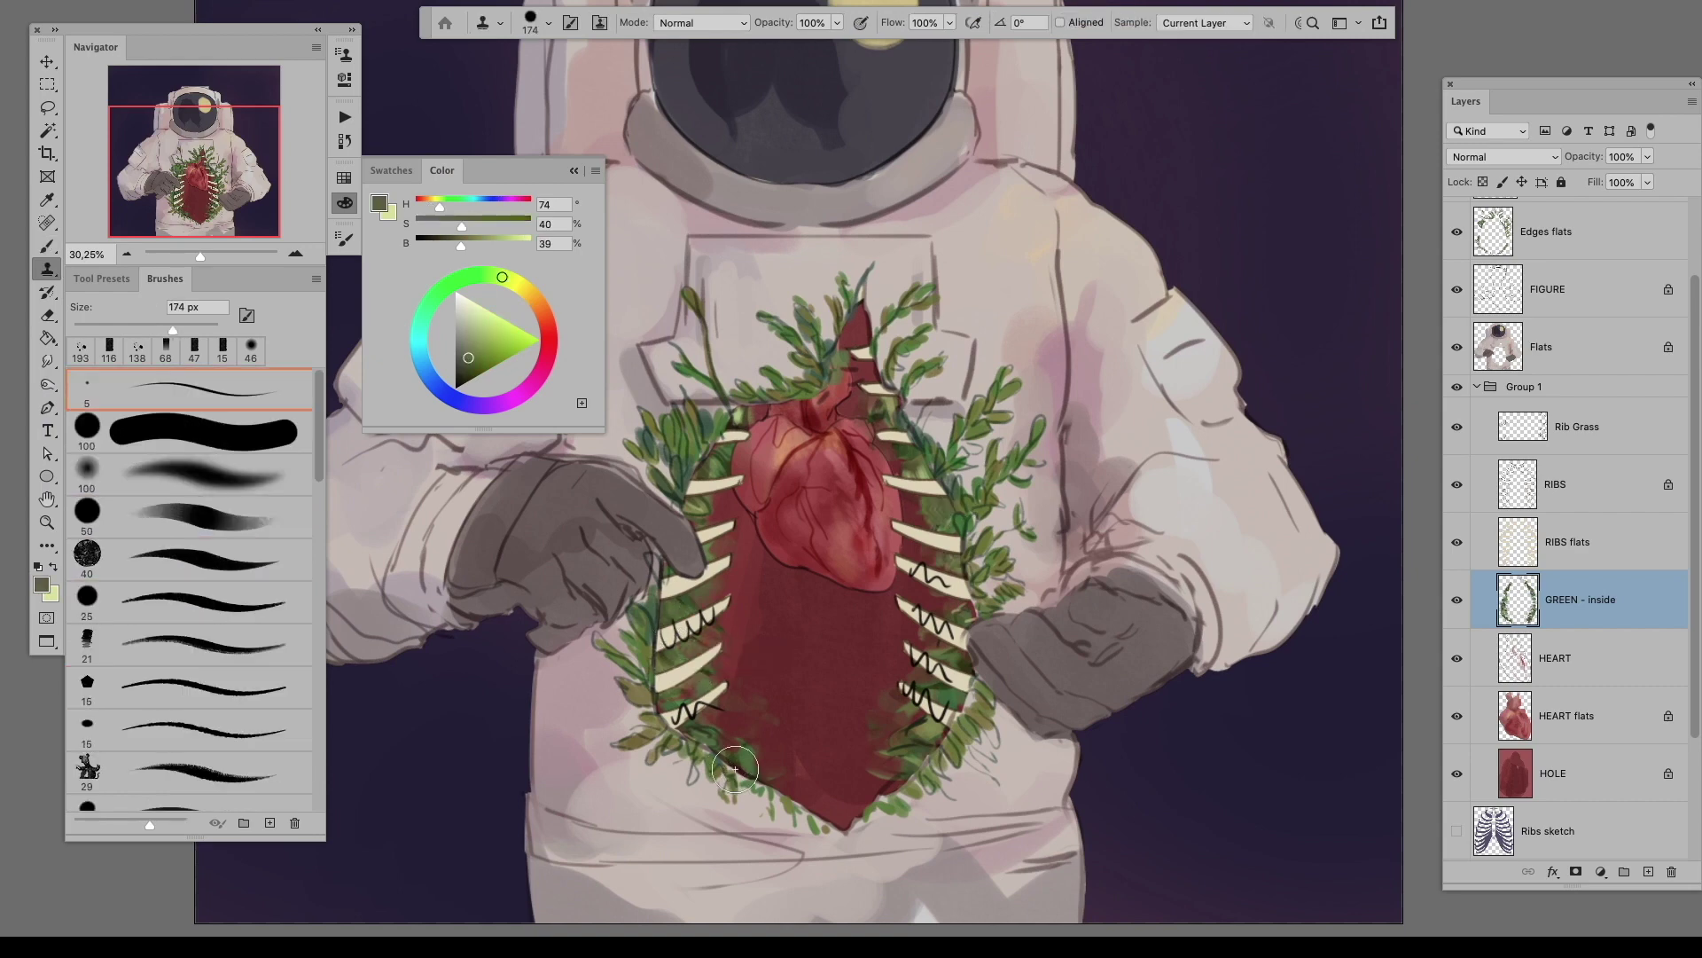
Step: Add a layer mask to the GREEN - inside layer, choose a yellow pattern for the Pattern Stamp, and hide both rib layers
left_click(1575, 871)
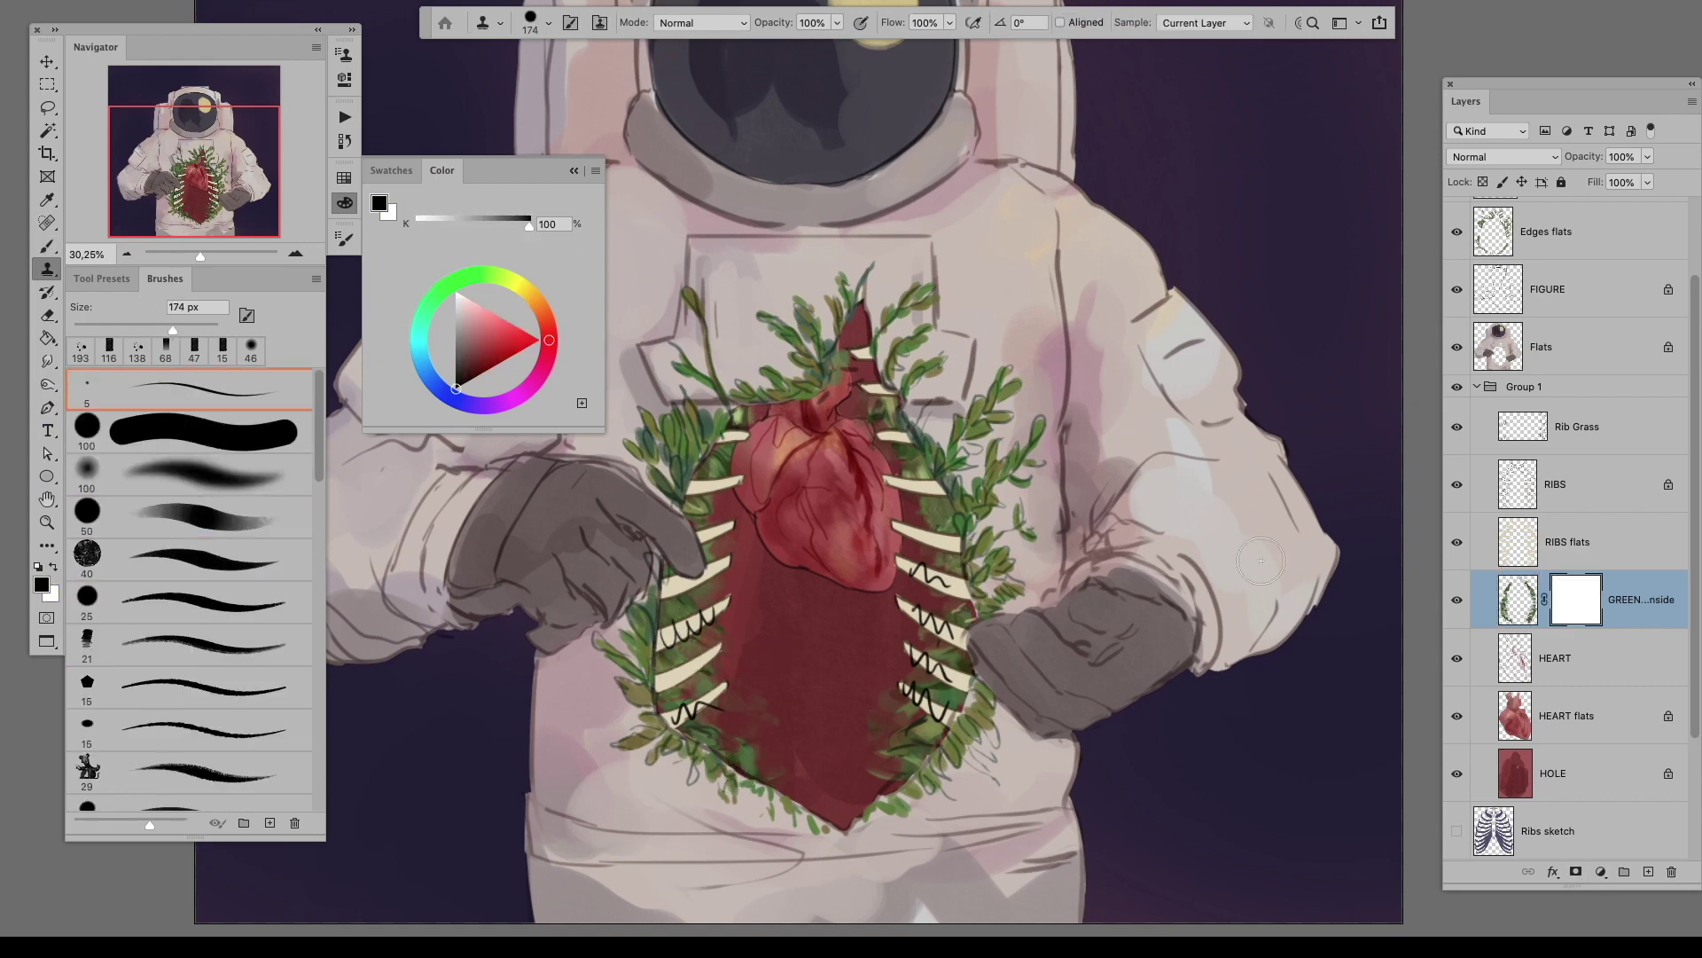
key("shift+s")
left_click(1071, 22)
double_click(845, 136)
left_click_drag(1457, 484, 1457, 542)
Step: Texture the inner foliage on both sides through the mask with the Pattern Stamp in Multiply mode
right_click(661, 656, "shift")
left_click(754, 563)
left_click_drag(953, 701, 958, 753)
left_click_drag(931, 466, 931, 537)
scroll(809, 666, "up", 3)
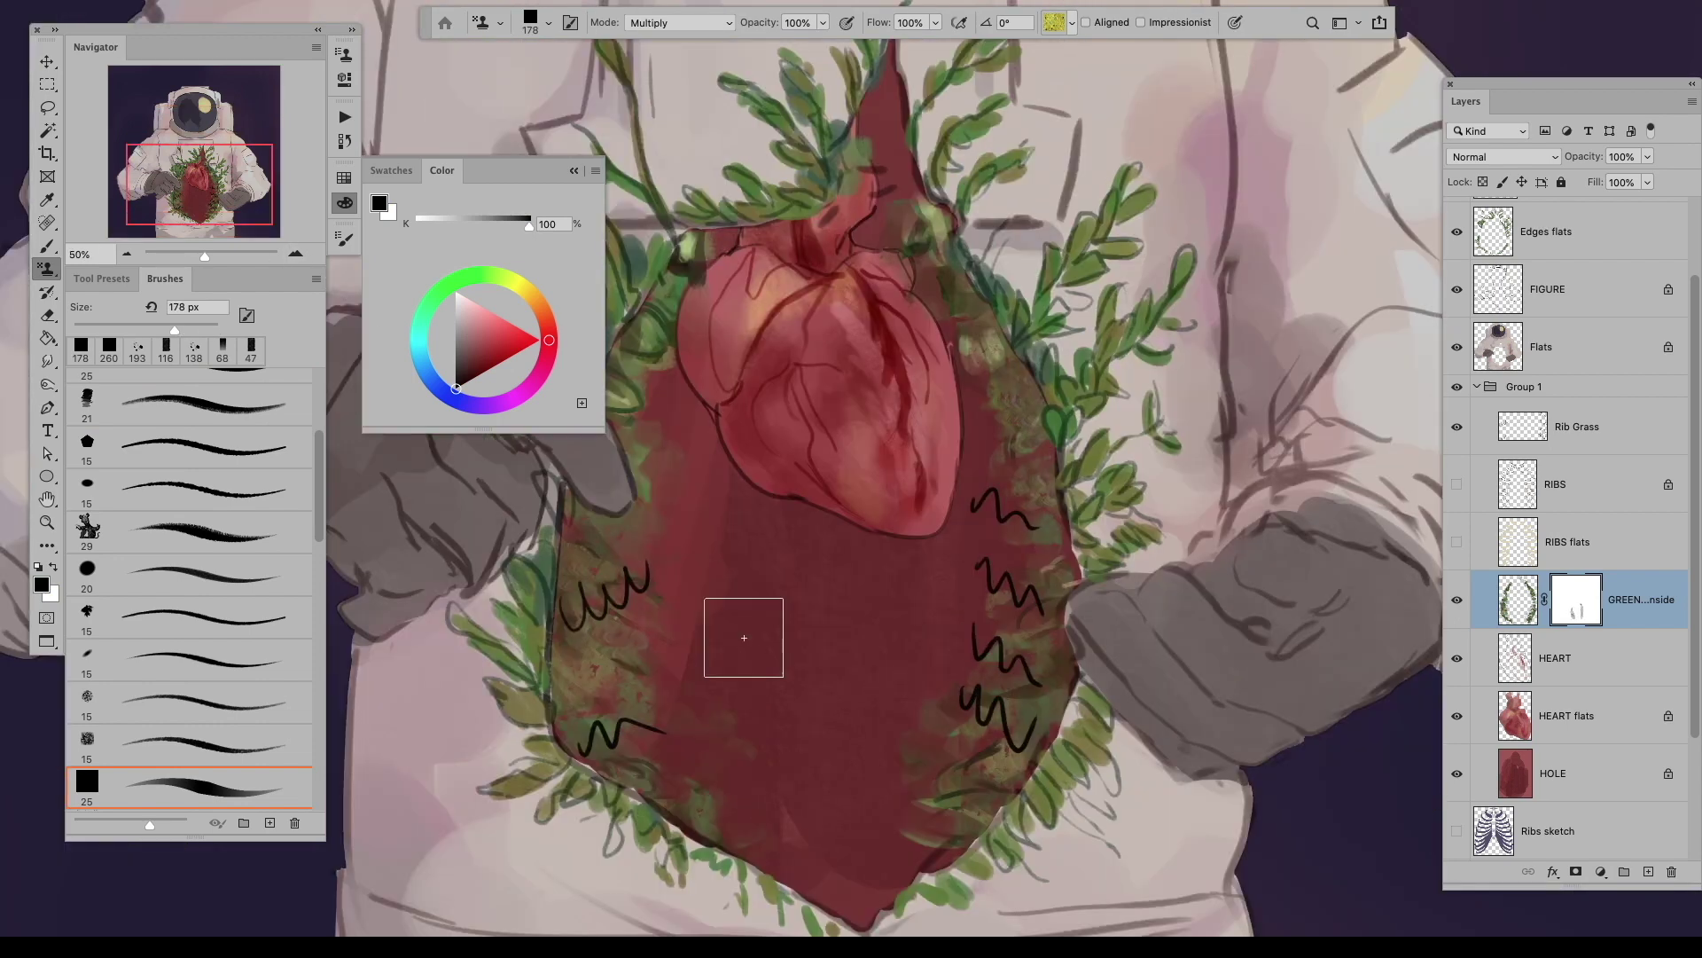
Step: Rework the foliage mask texture with the Pattern Stamp in Linear Burn mode at 178 px and show the rib layers again
mouse_move(626, 770)
left_mouse_down()
mouse_move(585, 576)
mouse_move(1002, 346)
mouse_move(1010, 762)
mouse_move(614, 697)
left_mouse_up()
right_click(759, 341, "shift")
left_click(798, 486)
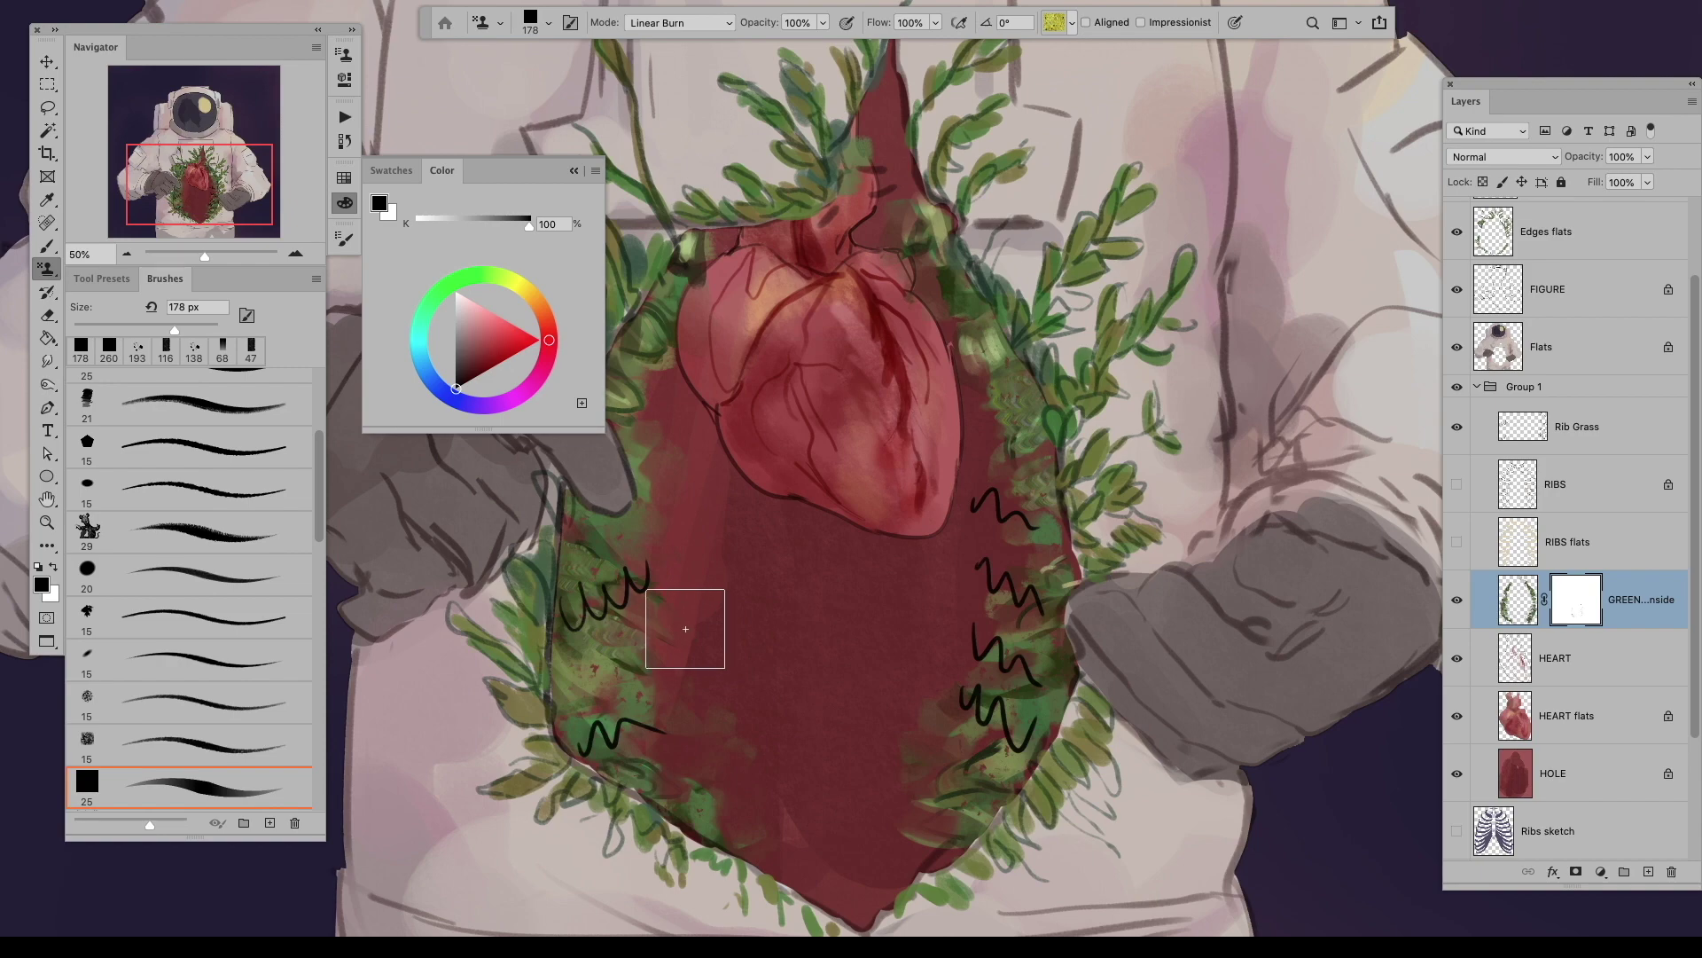
left_click(1457, 484)
scroll(1242, 463, "down", 3)
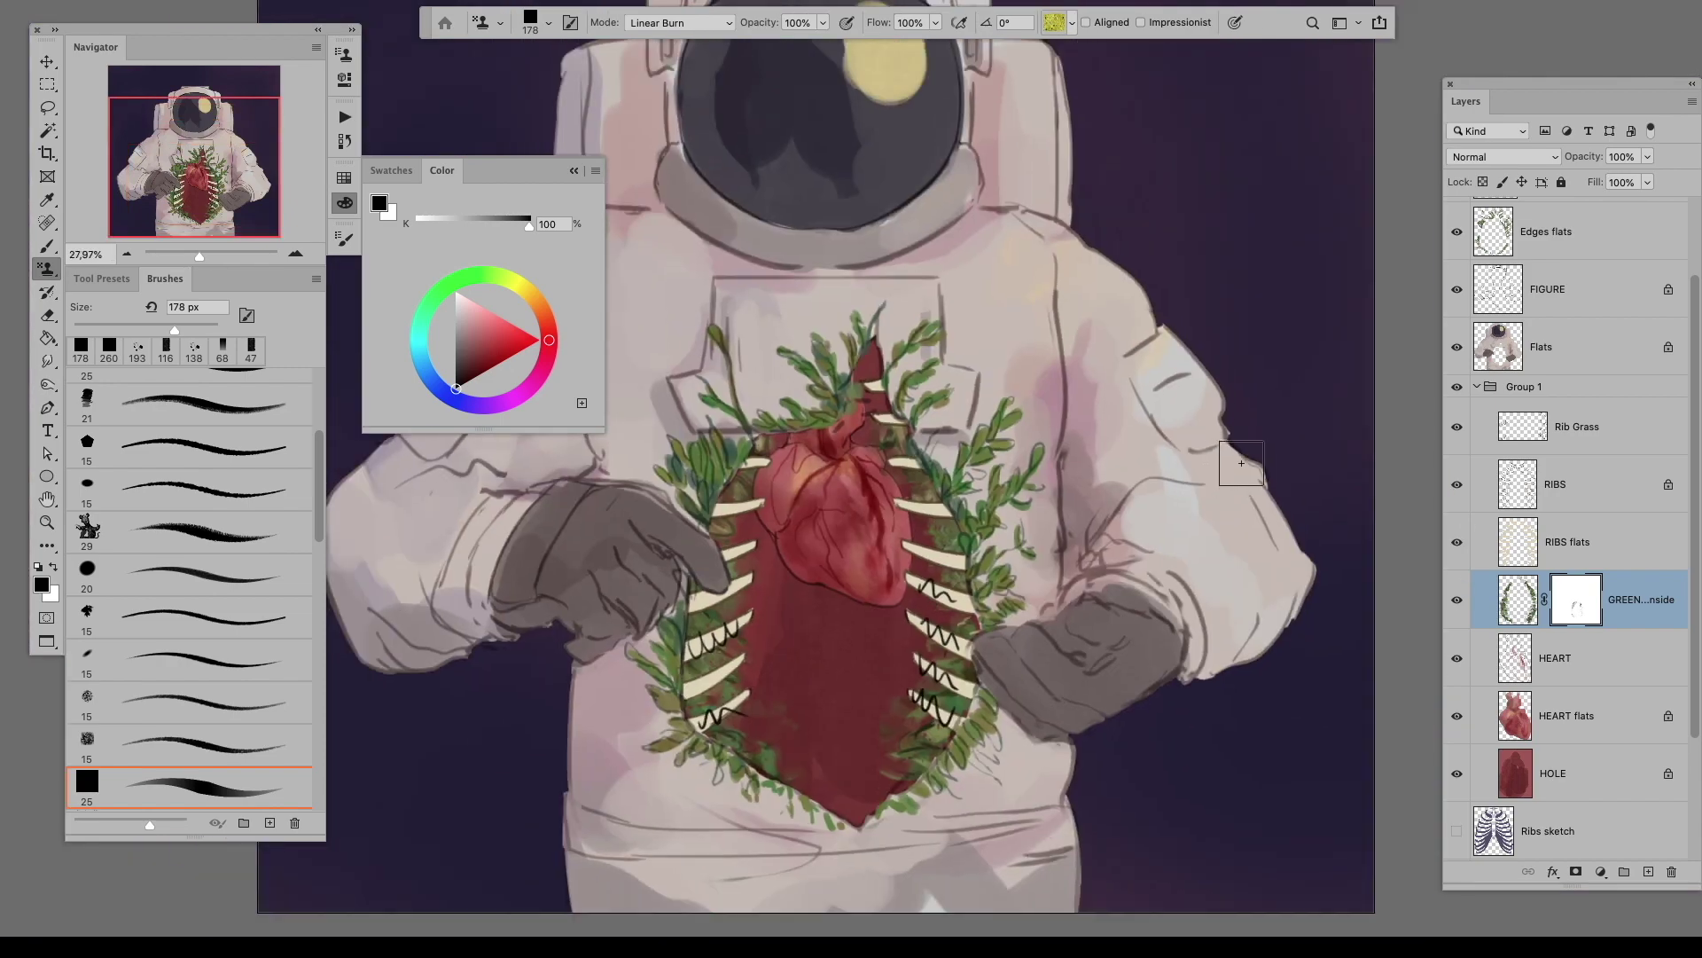
Step: Hide the Rib Grass sketch layer
left_click(344, 203)
scroll(887, 443, "up", 2)
left_click(1457, 427)
scroll(1242, 456, "down", 3)
Step: Clean up the rib fills on the RIBS flats layer with a 51 px hard round eraser
left_click(1567, 542)
scroll(762, 417, "up", 3)
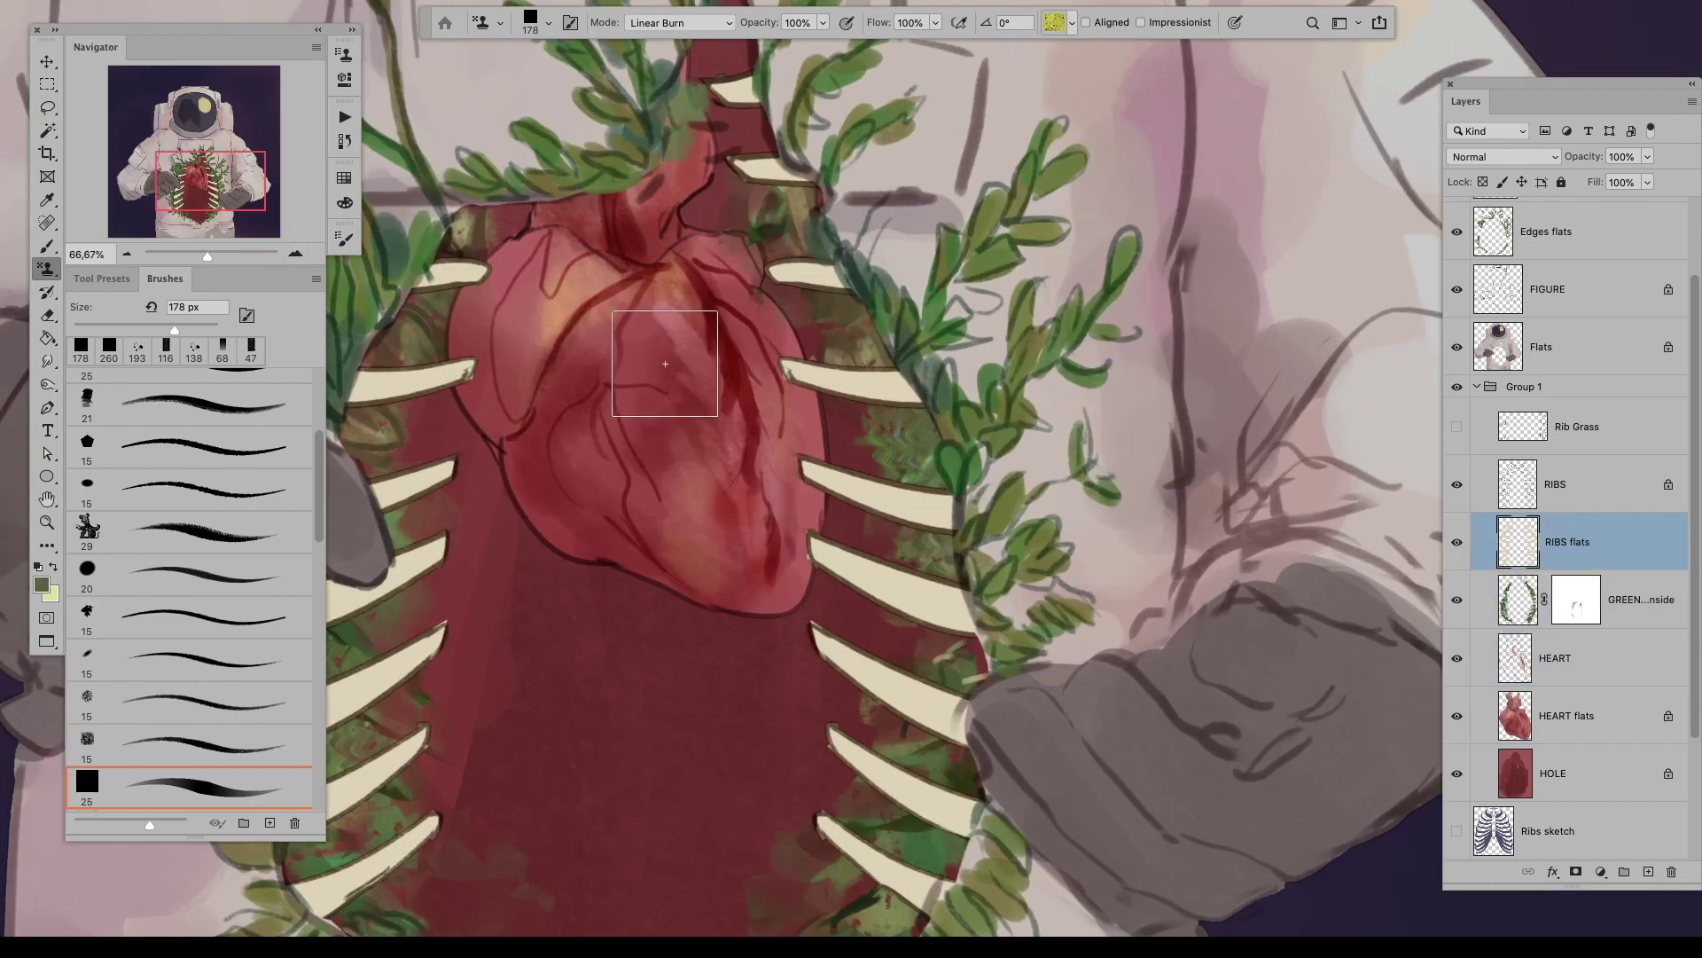
key("e")
right_click(634, 330)
left_click(529, 346)
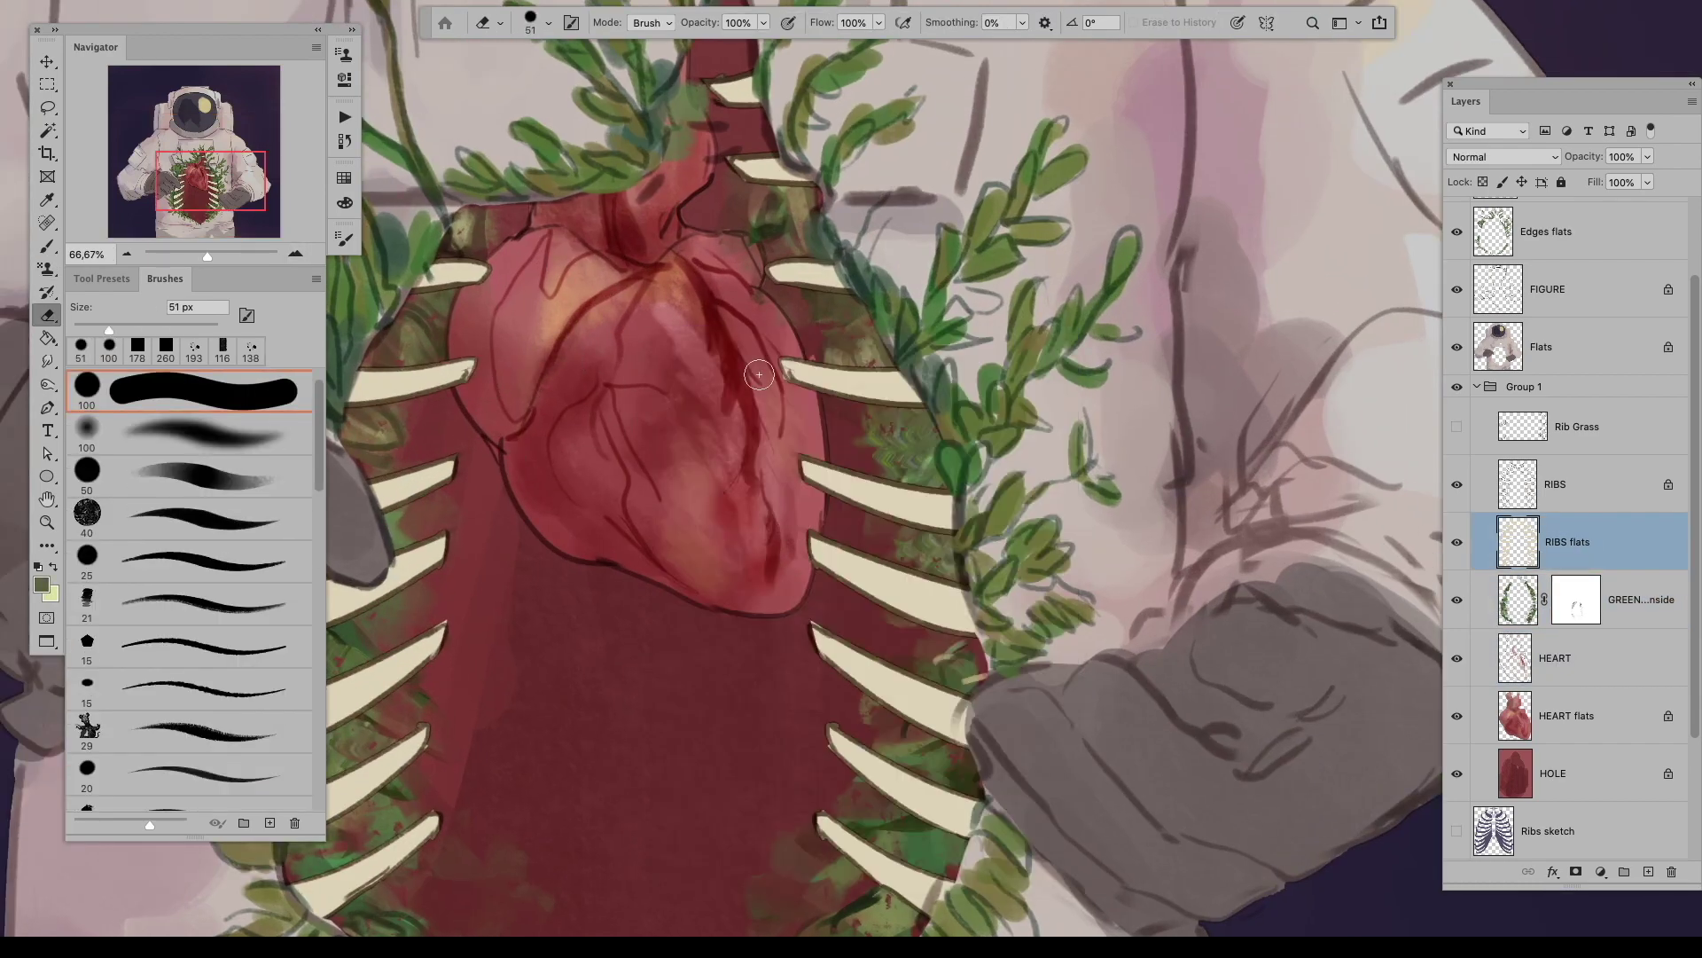
scroll(806, 373, "down", 3)
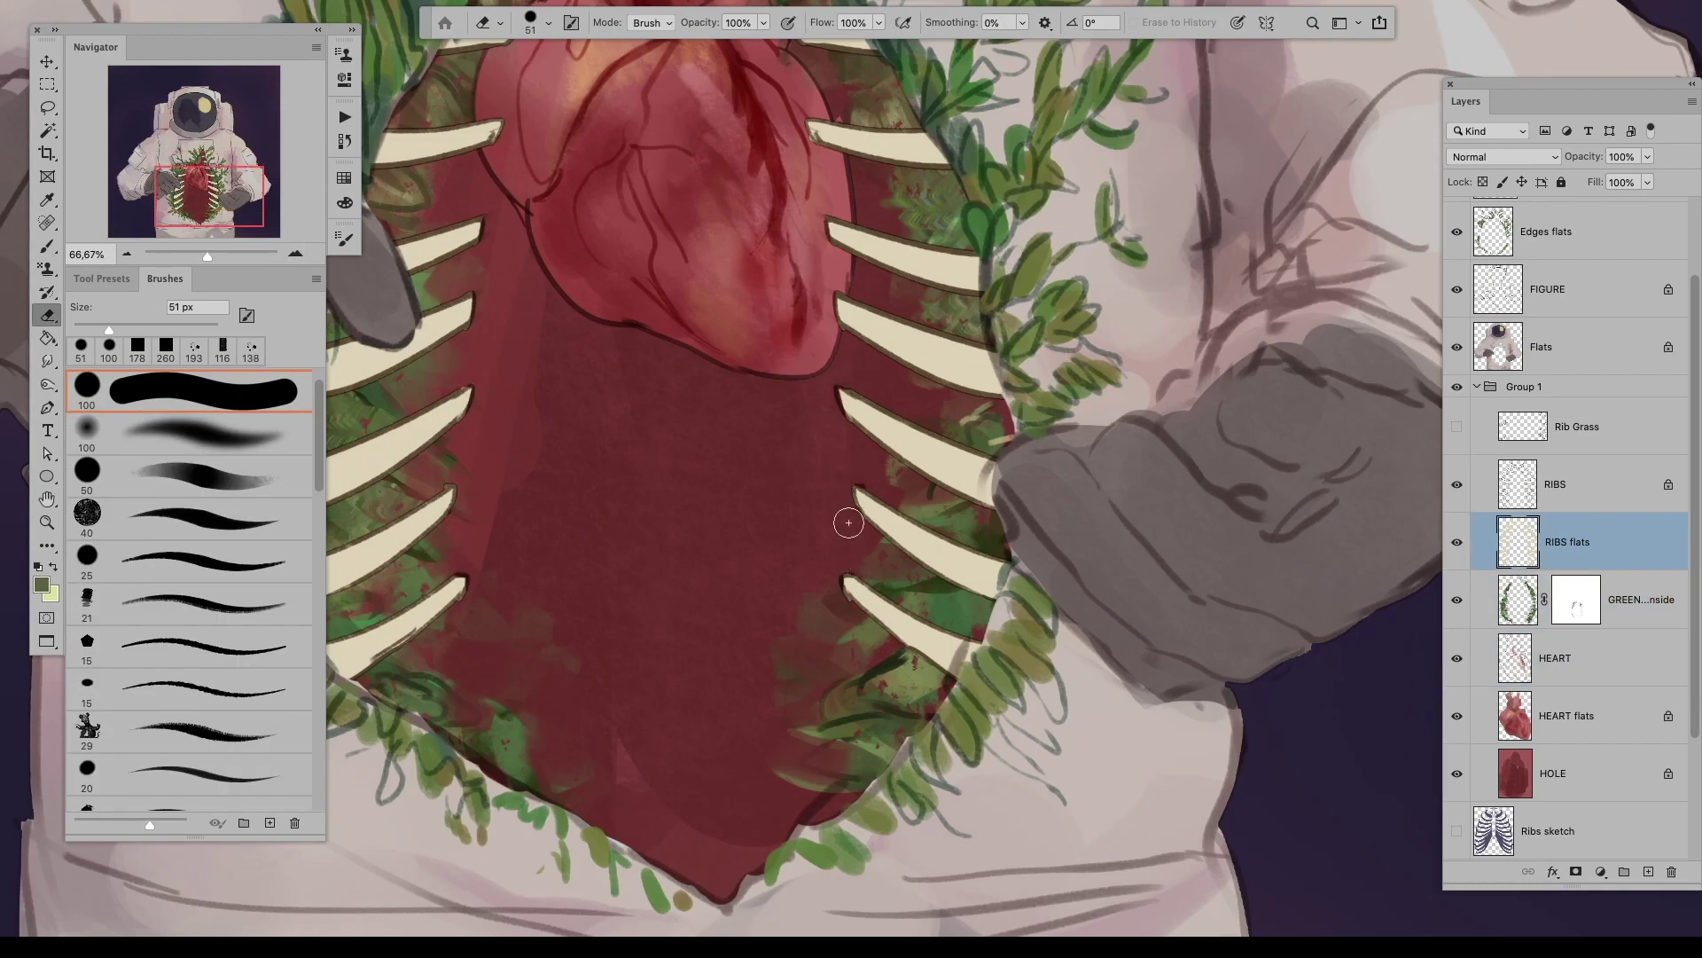
scroll(849, 523, "up", 3)
scroll(814, 525, "down", 2)
Step: Select the Edges flats layer and set up a 217 px textured brush with 4% hue jitter applied per tip
left_click(1474, 590)
scroll(1508, 372, "up", 1)
left_click(1507, 284)
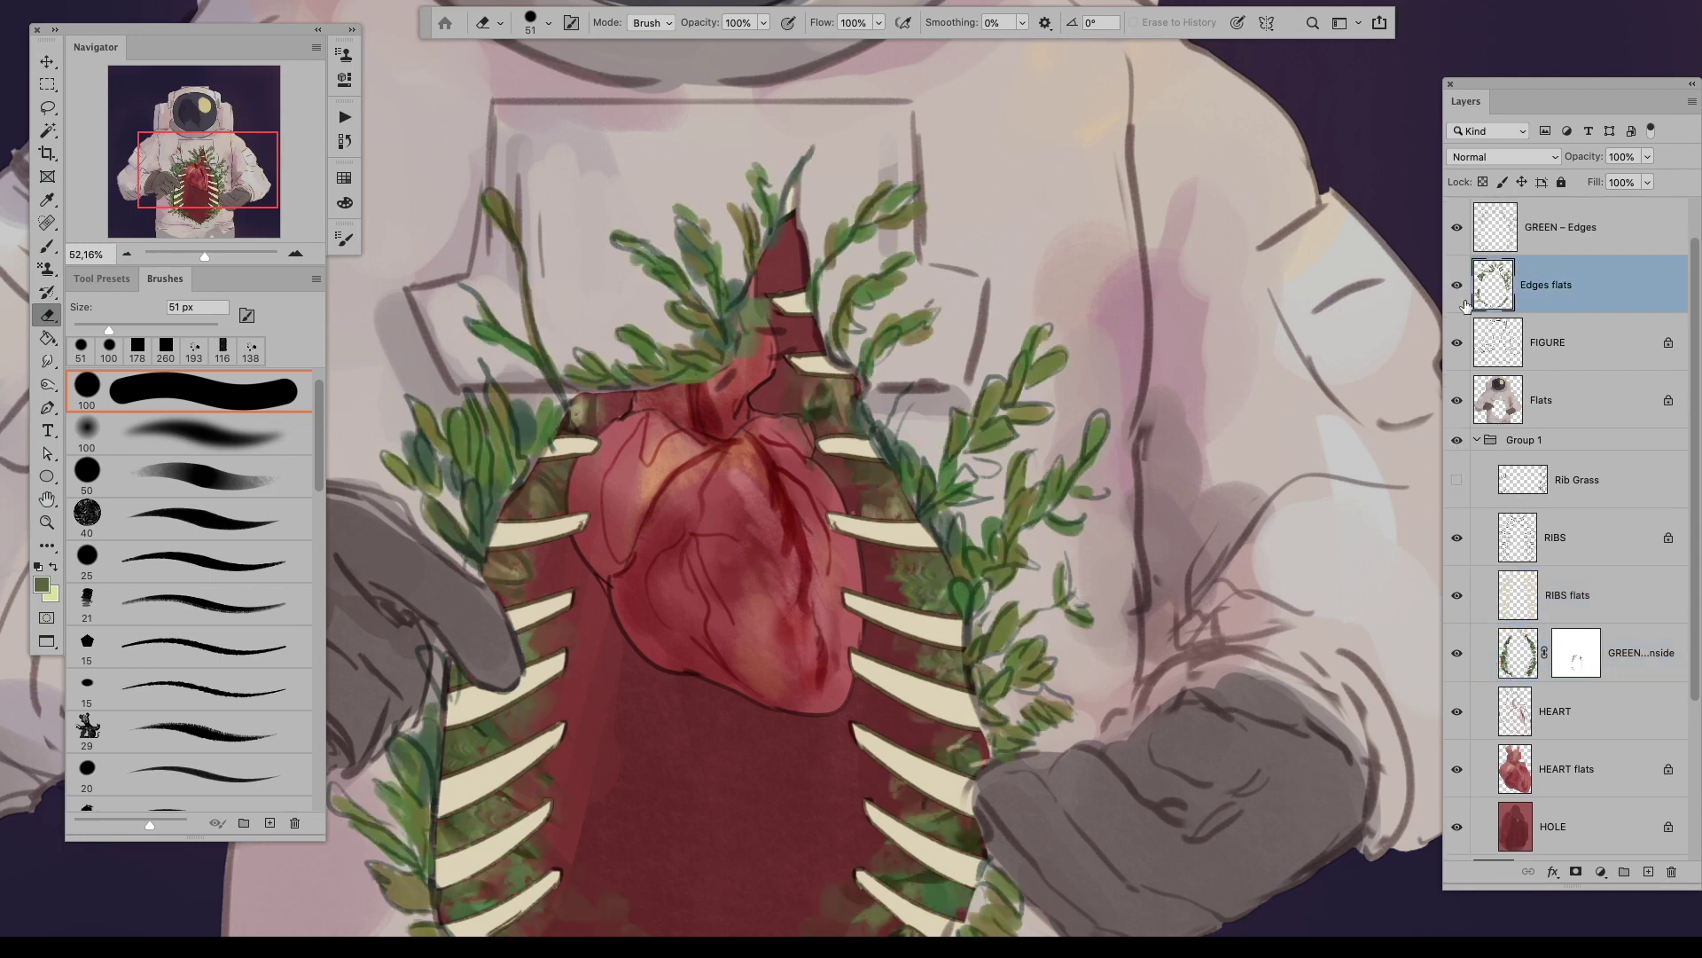
key("b")
left_click(345, 240)
left_click(531, 268)
left_click(531, 268)
left_click(582, 434)
left_click(568, 409)
left_click(428, 399)
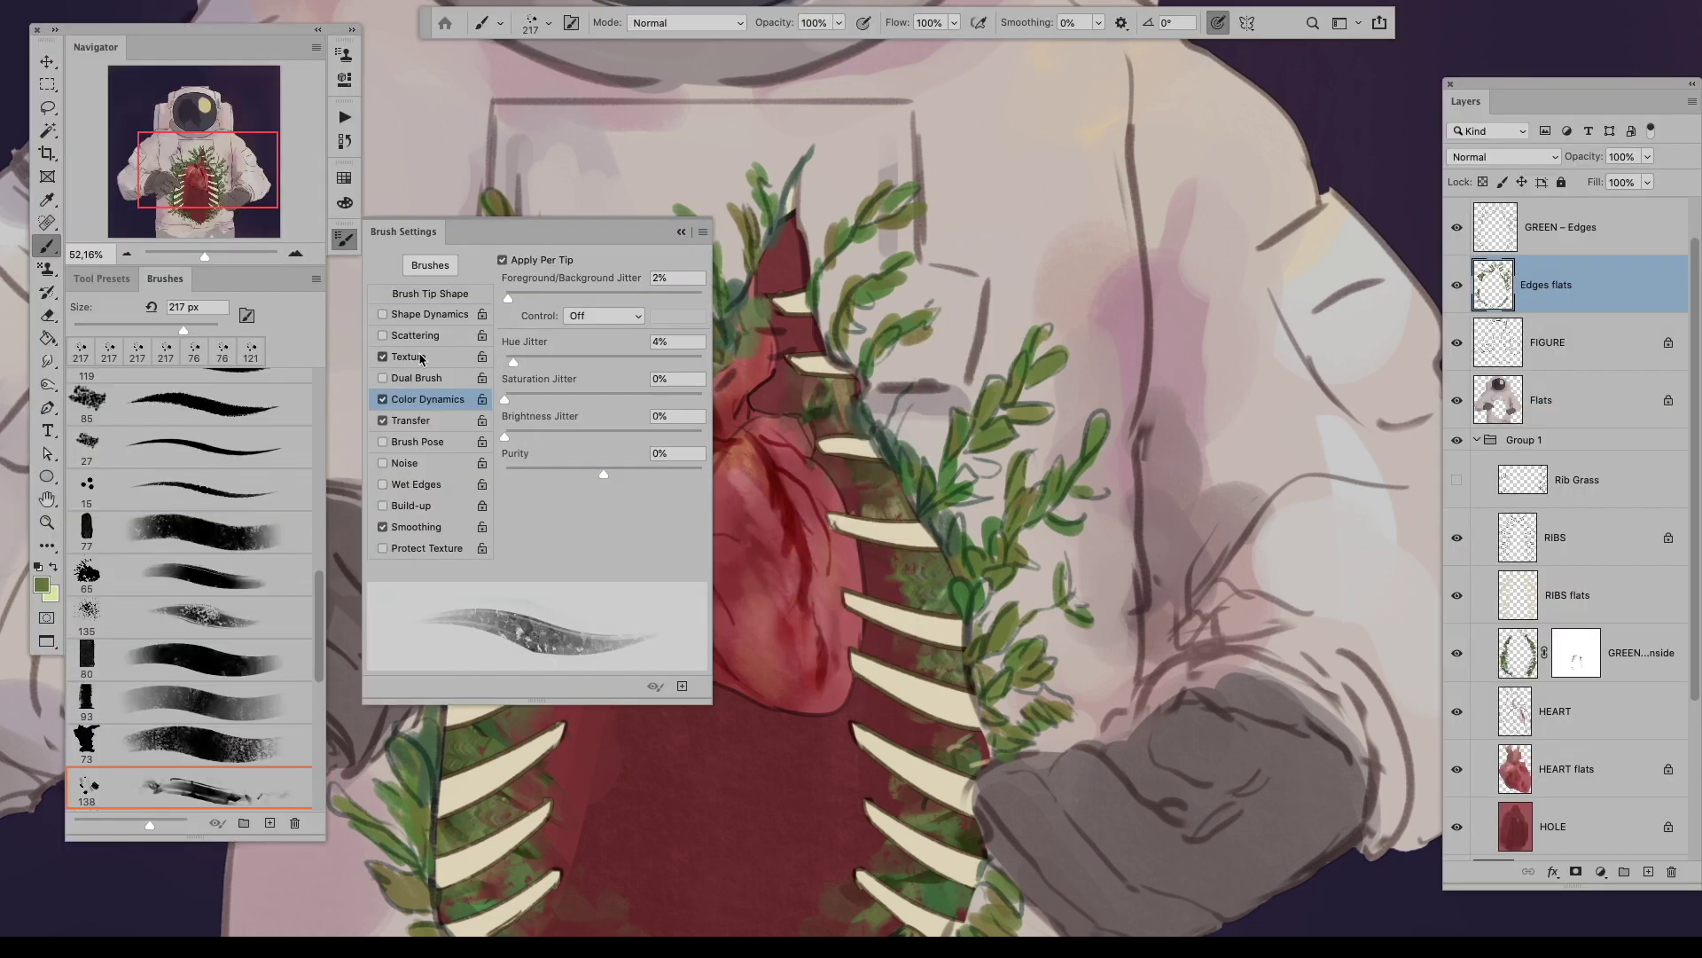
Step: Set the brush texture to brightness -37 and contrast 77 and paint textured green foliage around the edges of the opening
left_click(410, 356)
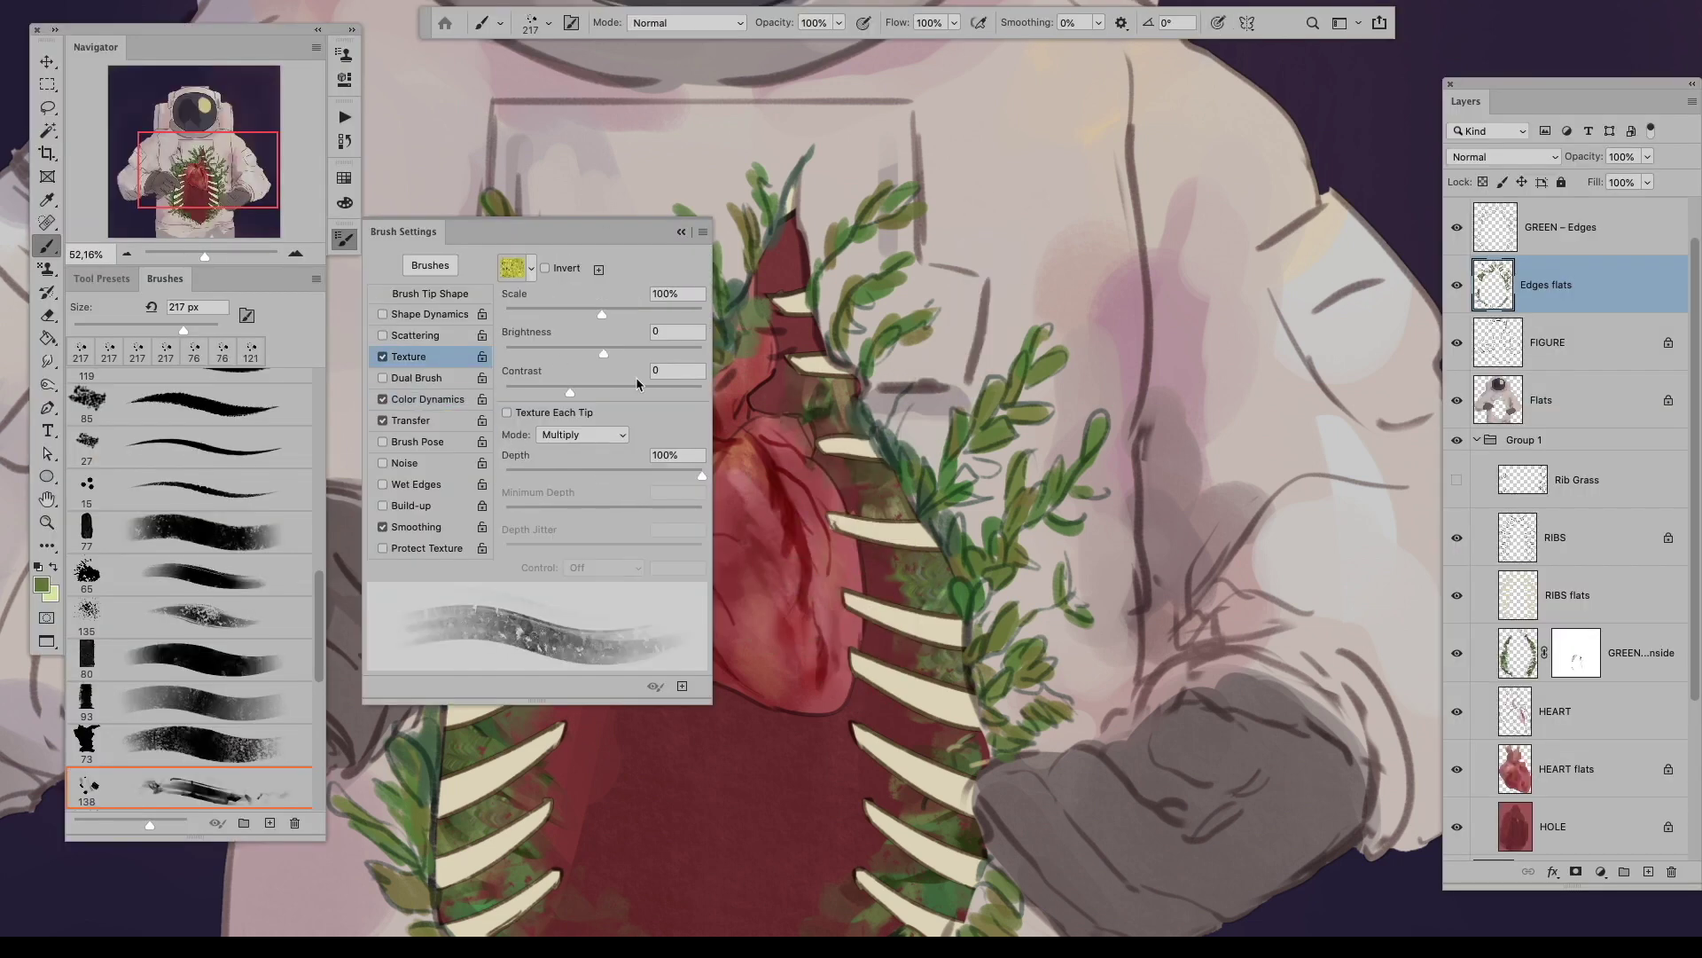
mouse_move(620, 353)
left_mouse_down()
mouse_move(640, 353)
mouse_move(612, 353)
left_mouse_up()
key("Tab")
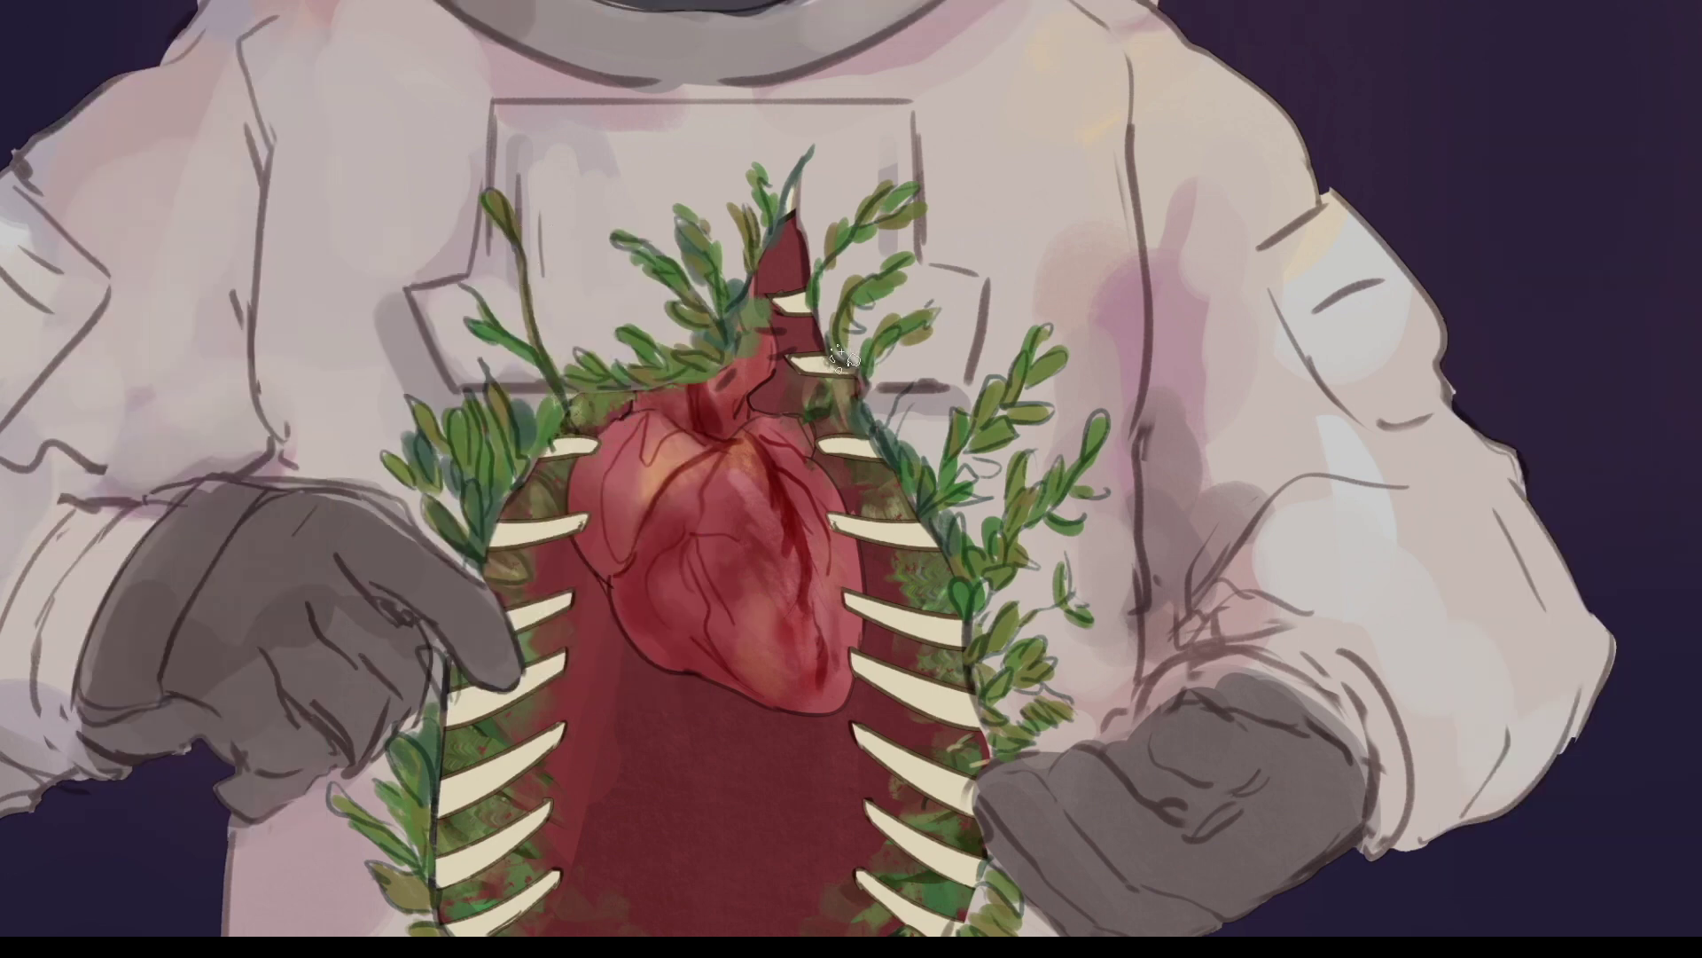
scroll(479, 560, "down", 5)
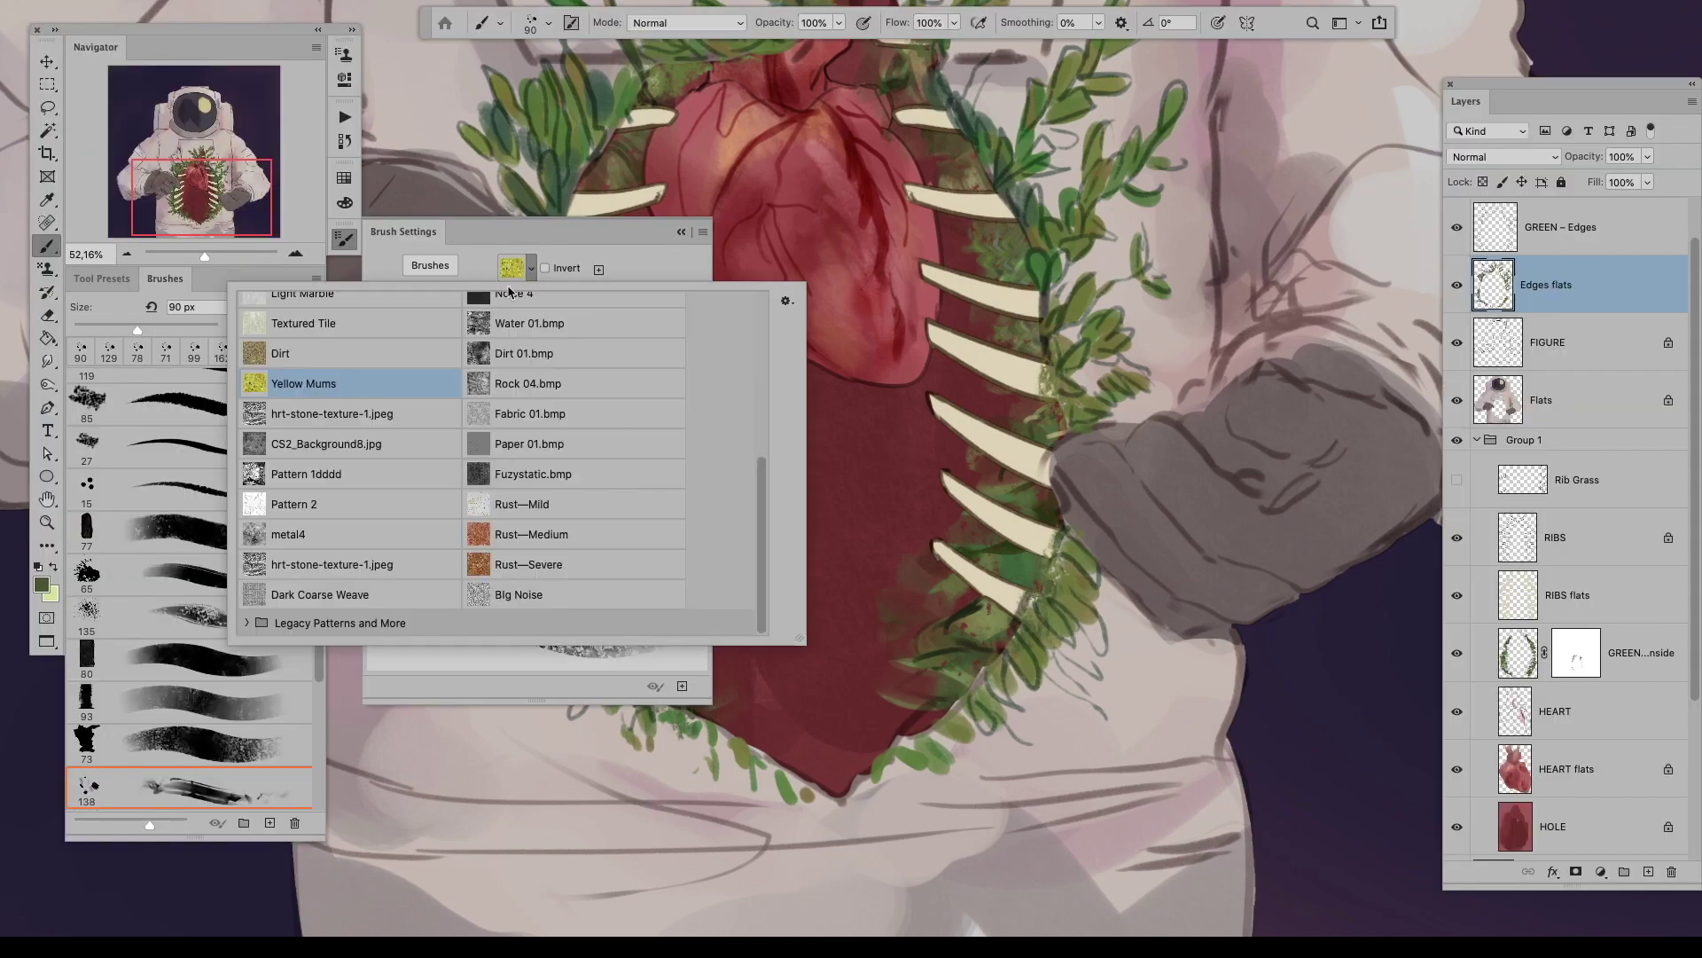
scroll(417, 399, "up", 2)
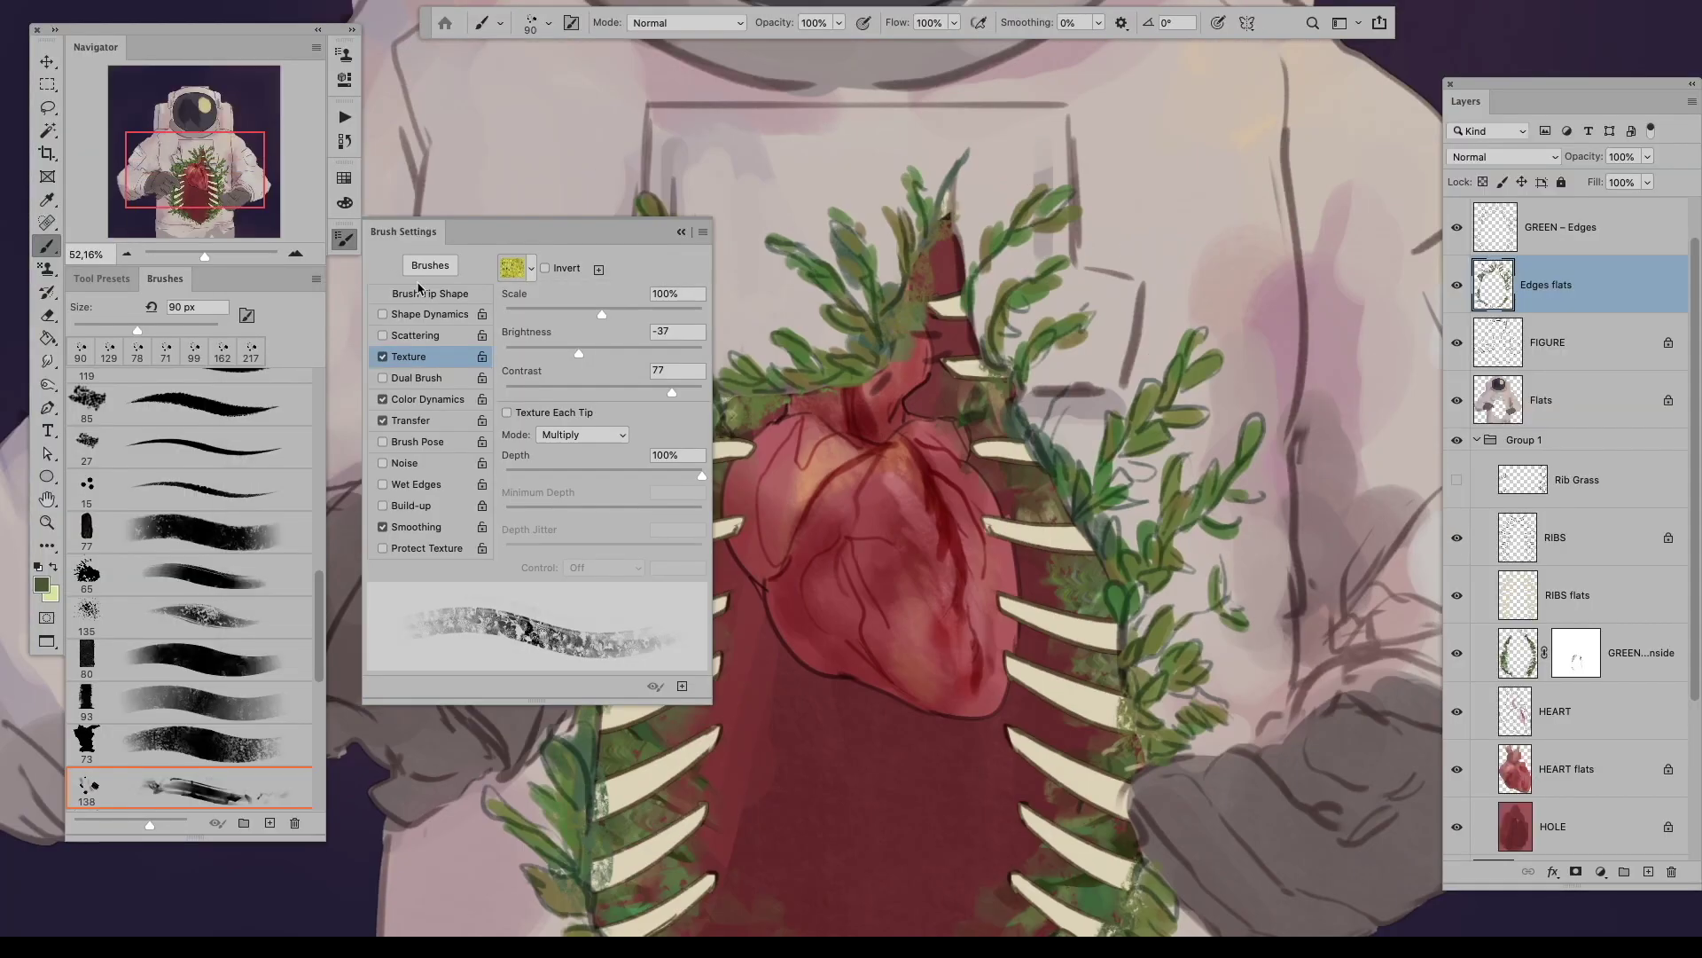
left_click(427, 293)
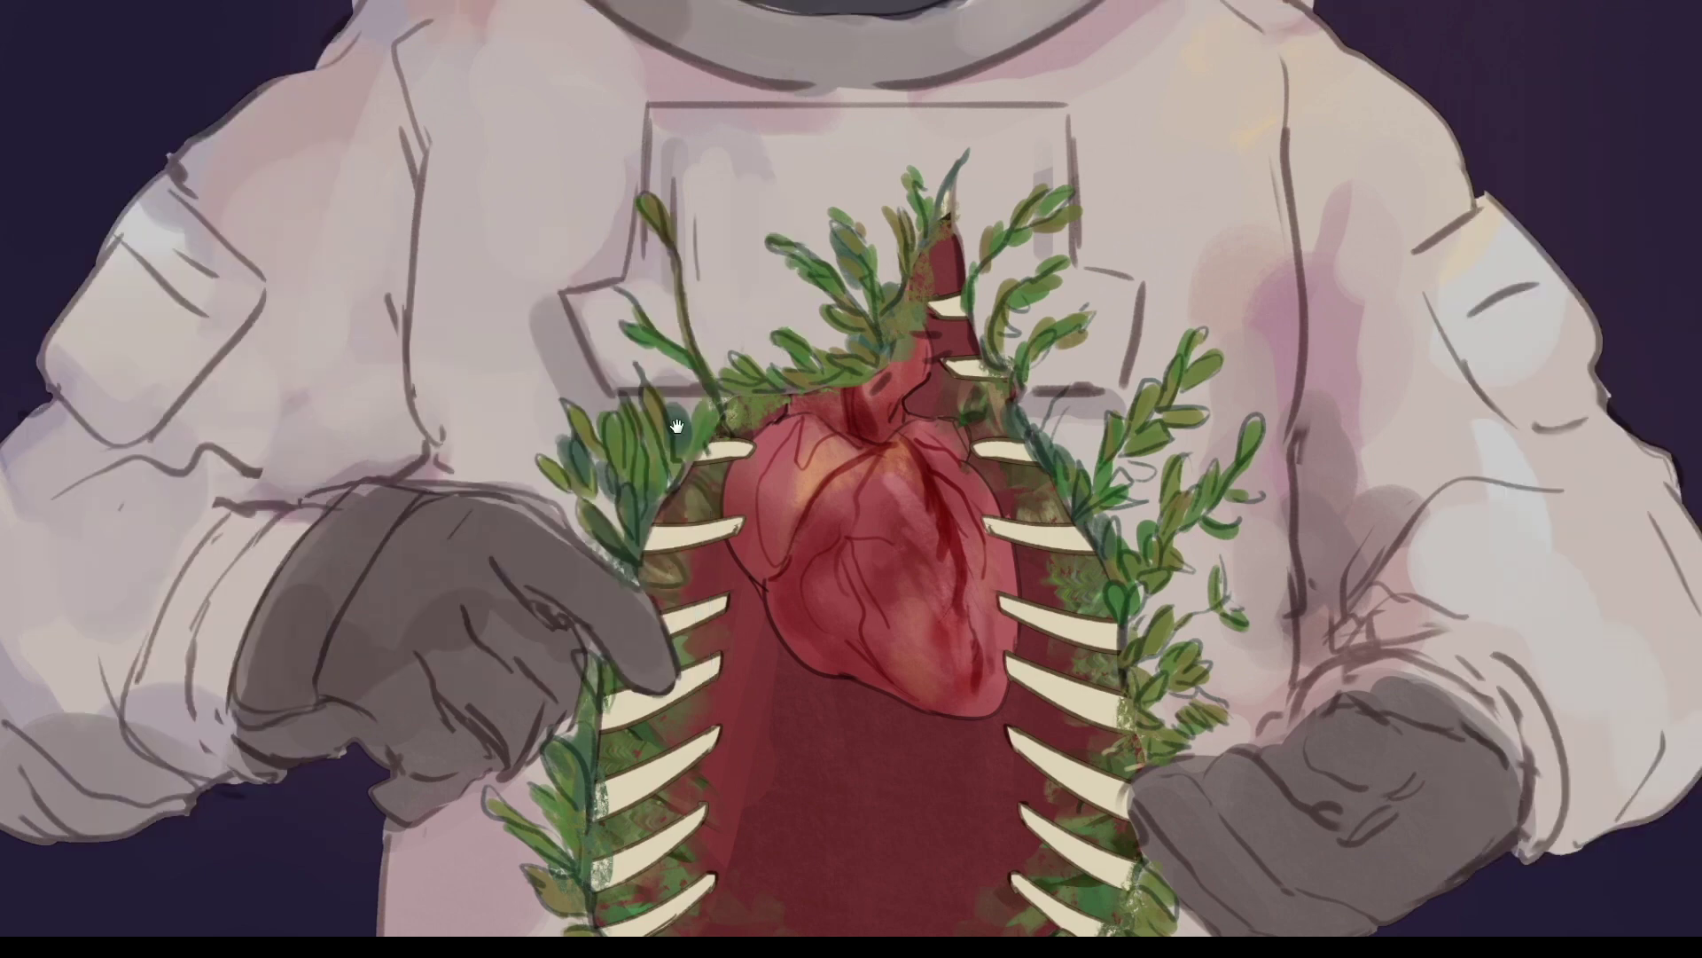
Step: Lock the Edges flats layer's transparent pixels and shade its foliage with dark green at hue 72, saturation 90, brightness 23
scroll(675, 426, "down", 3)
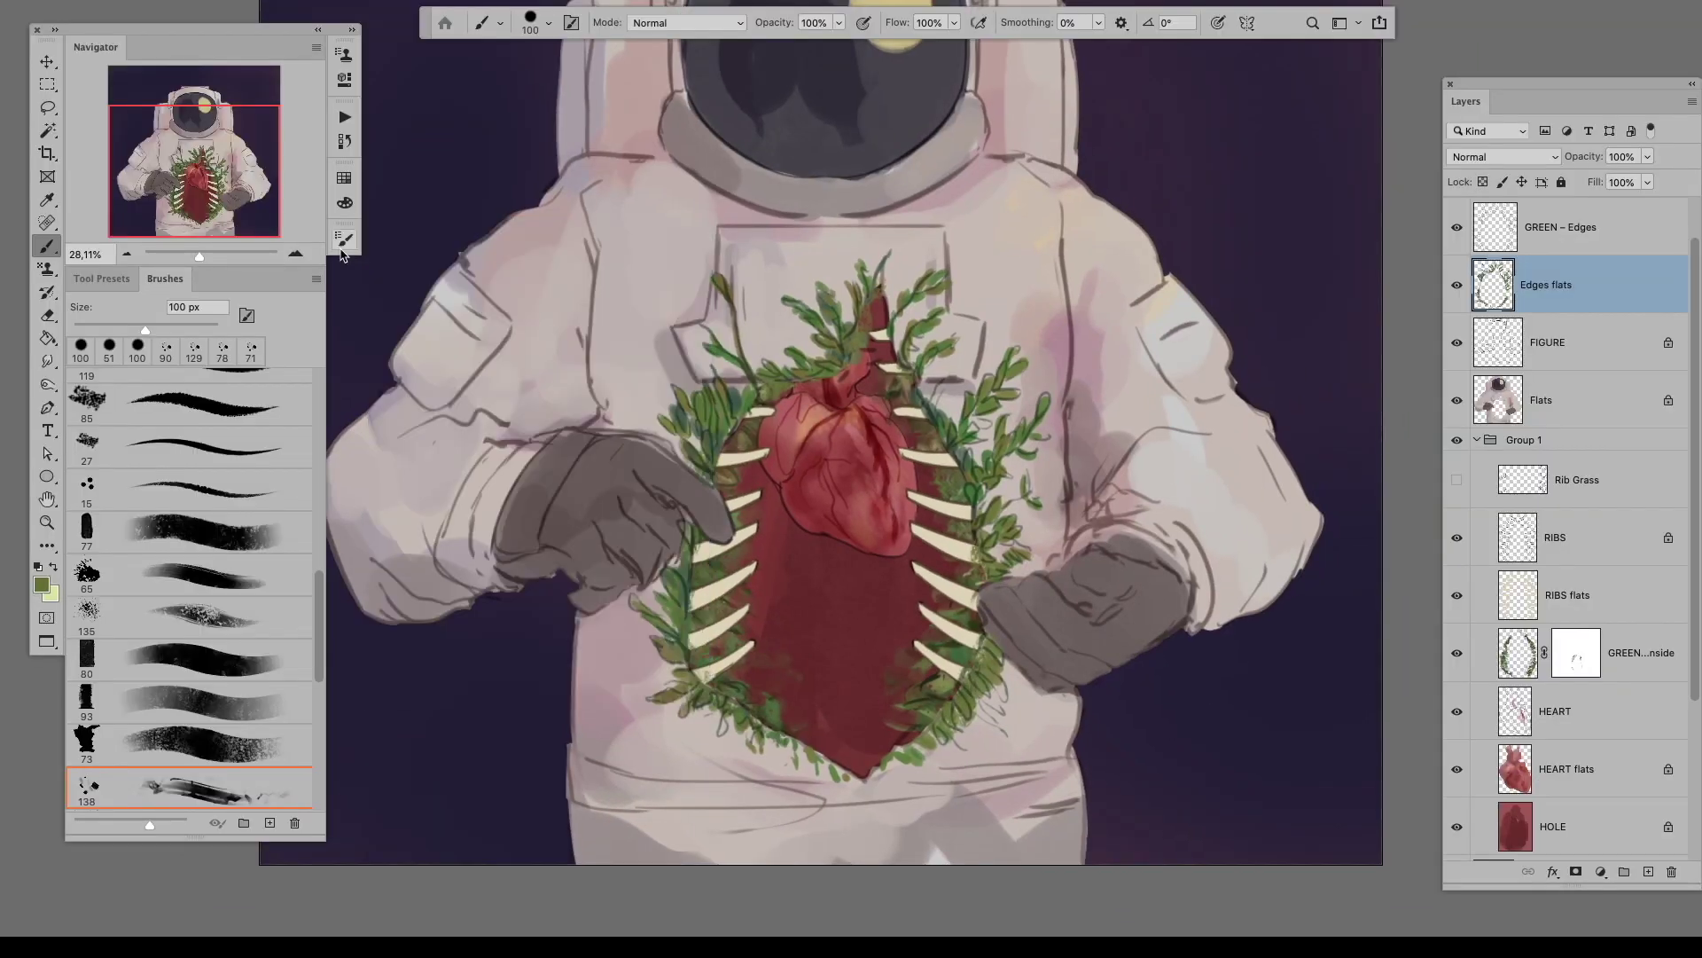
key("F6")
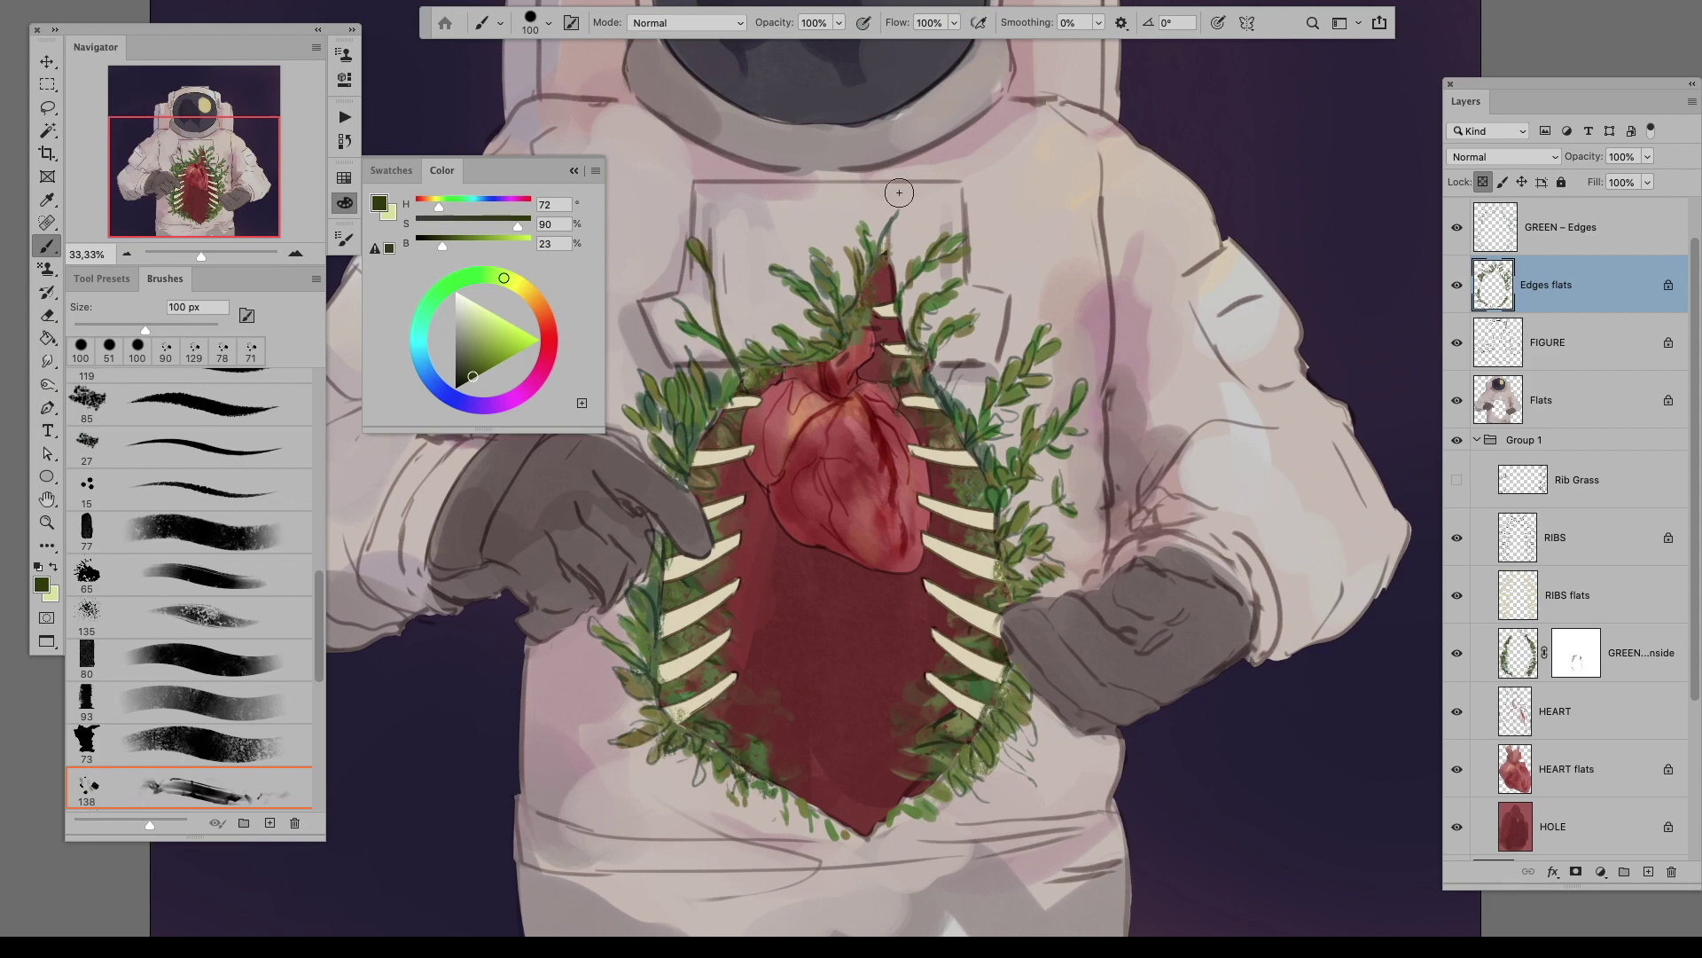
scroll(899, 192, "down", 2)
scroll(1348, 543, "up", 2)
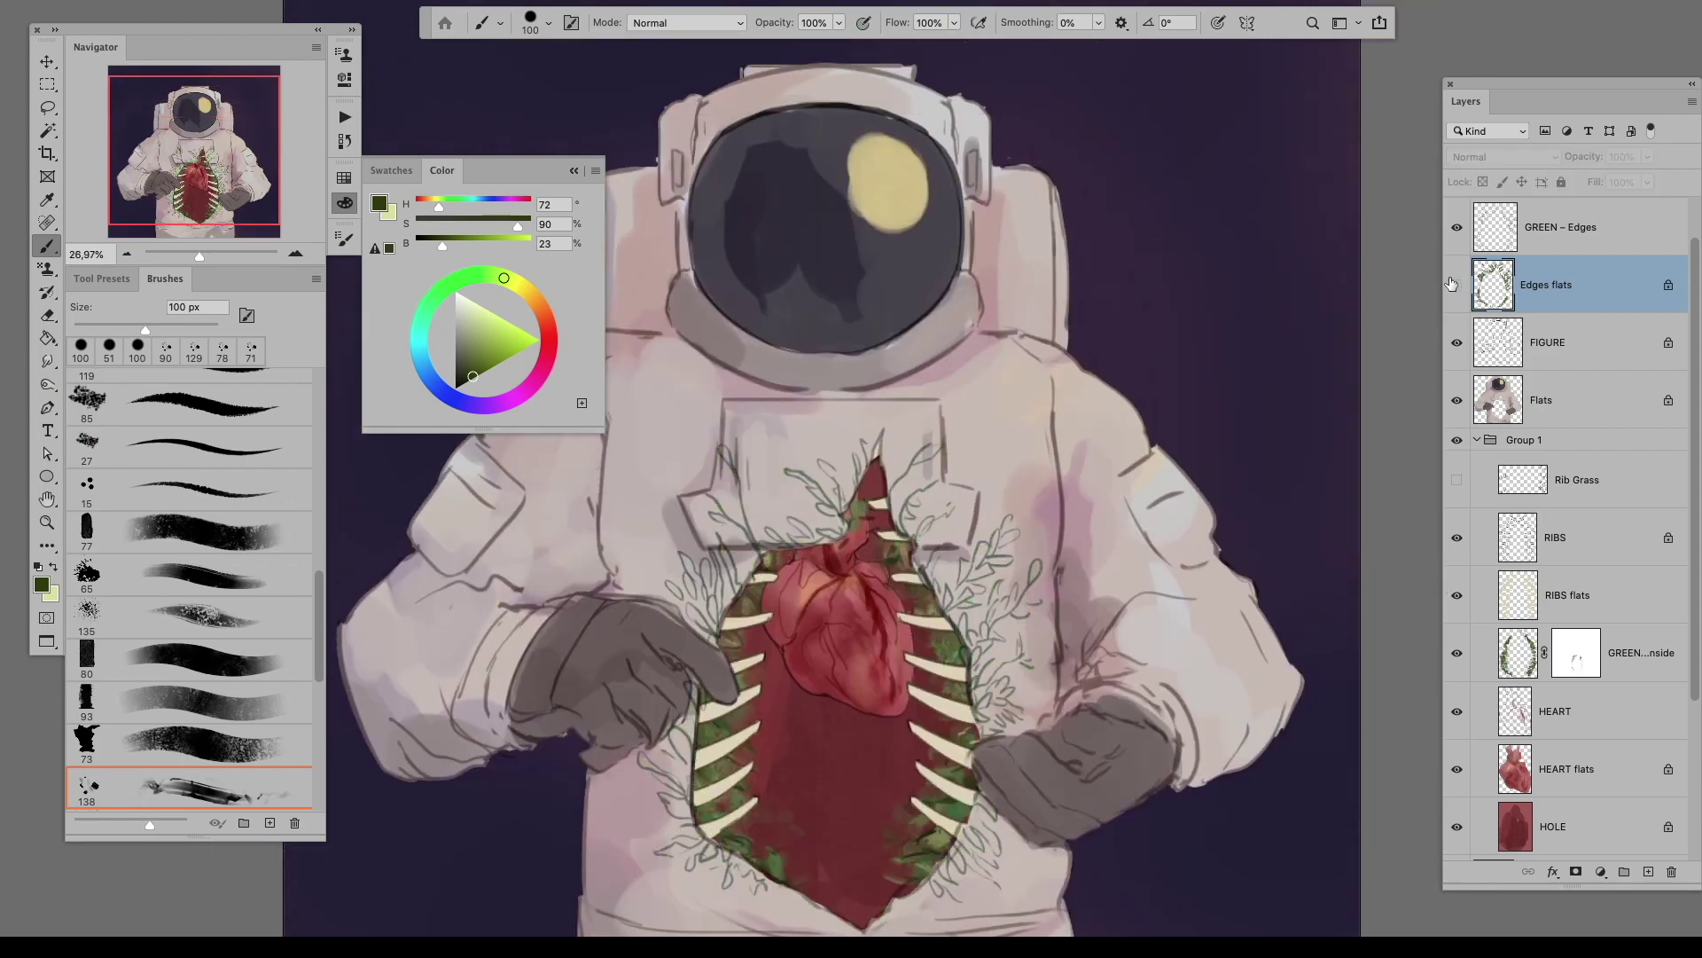
Step: Try scattering a dense field of white stars around the astronaut on Layer 3 with a 20 px brush
key("alt+bracketright")
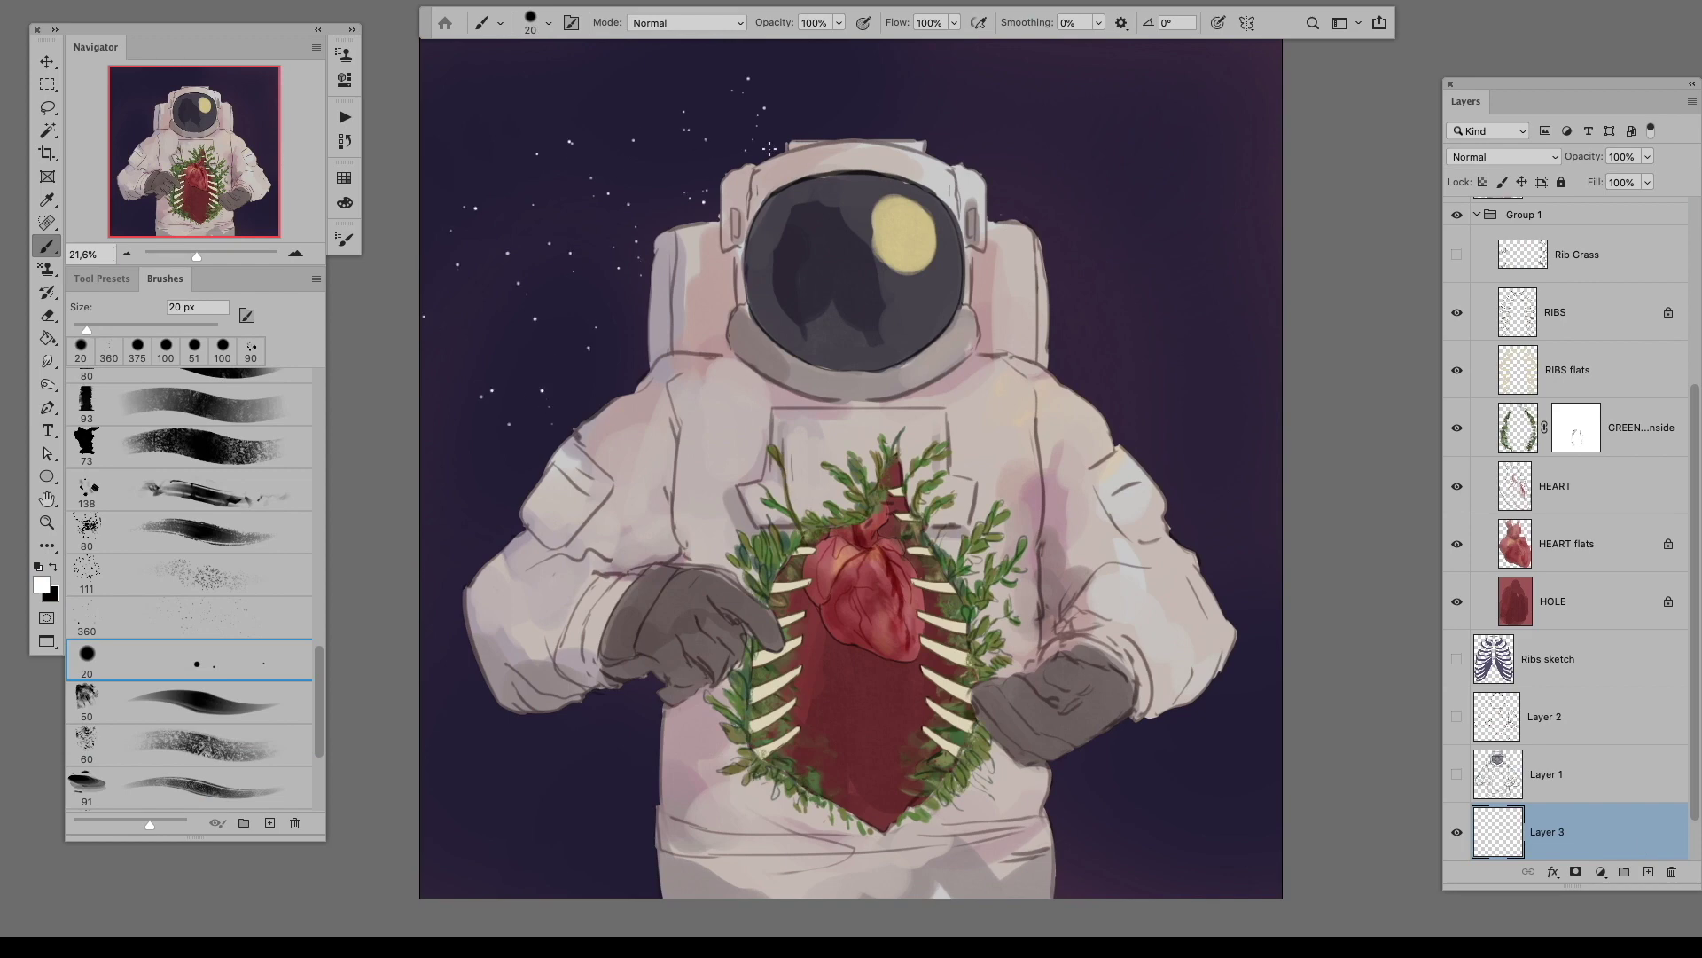
left_click(1141, 302)
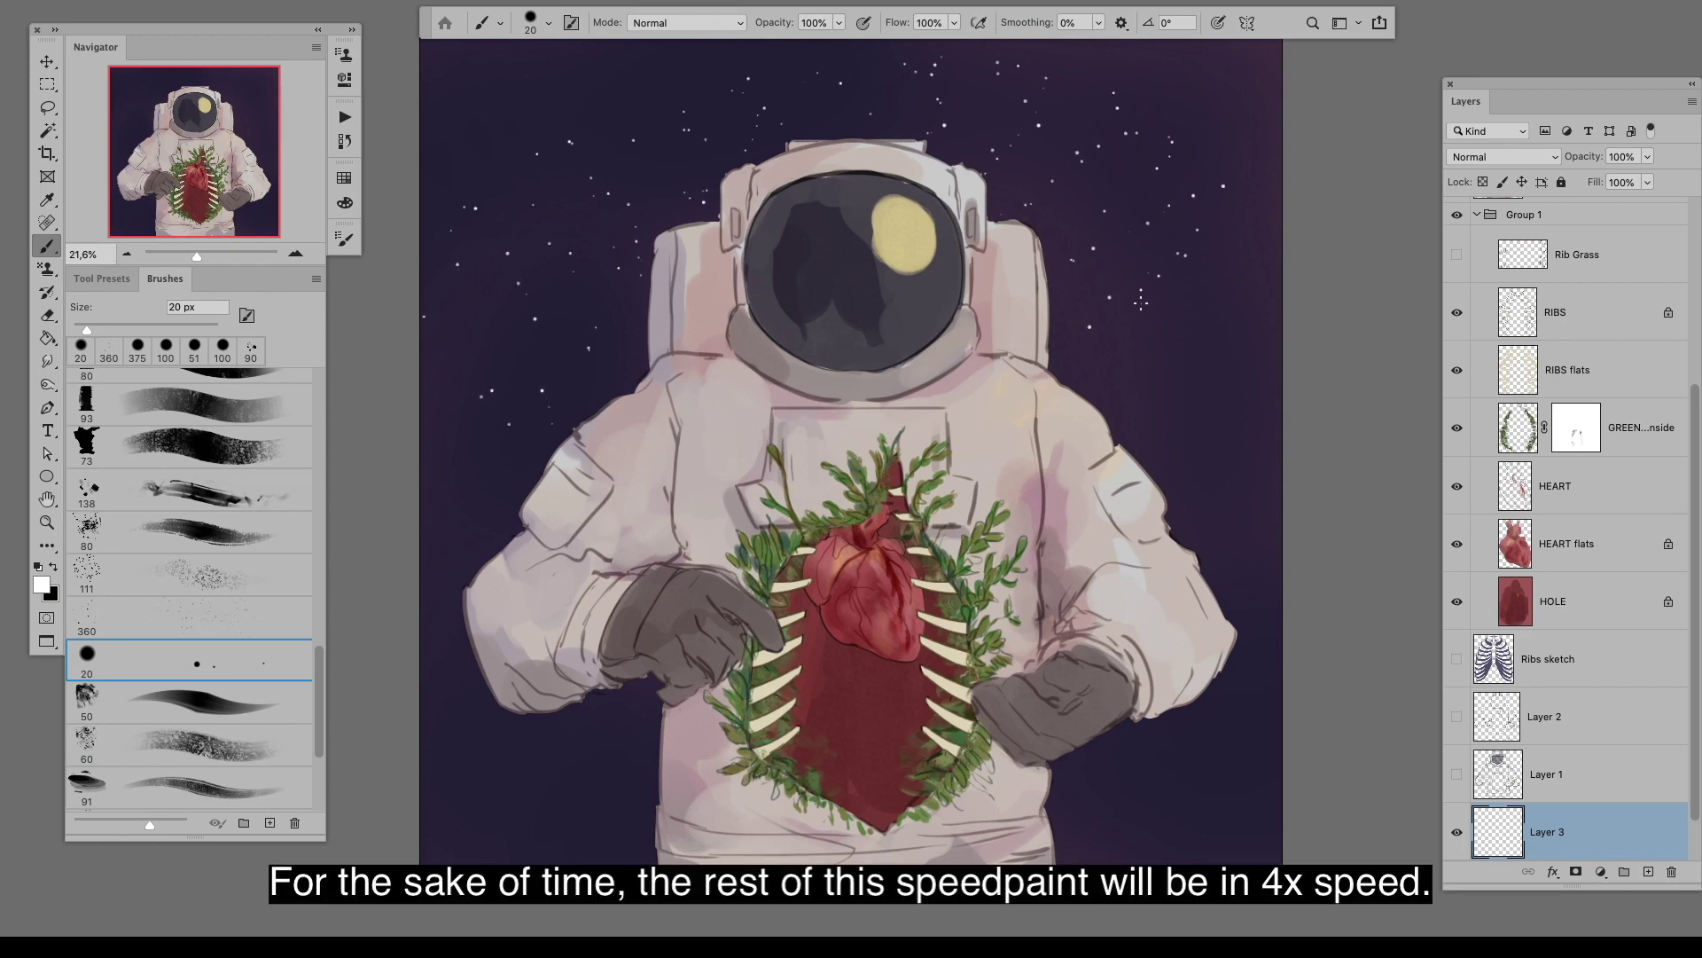
left_click(1154, 432)
Step: Adjust the 20 px scatter brush and sprinkle sparser white stars across the whole sky on Layer 3
key("F5")
key("F5")
left_click(485, 182)
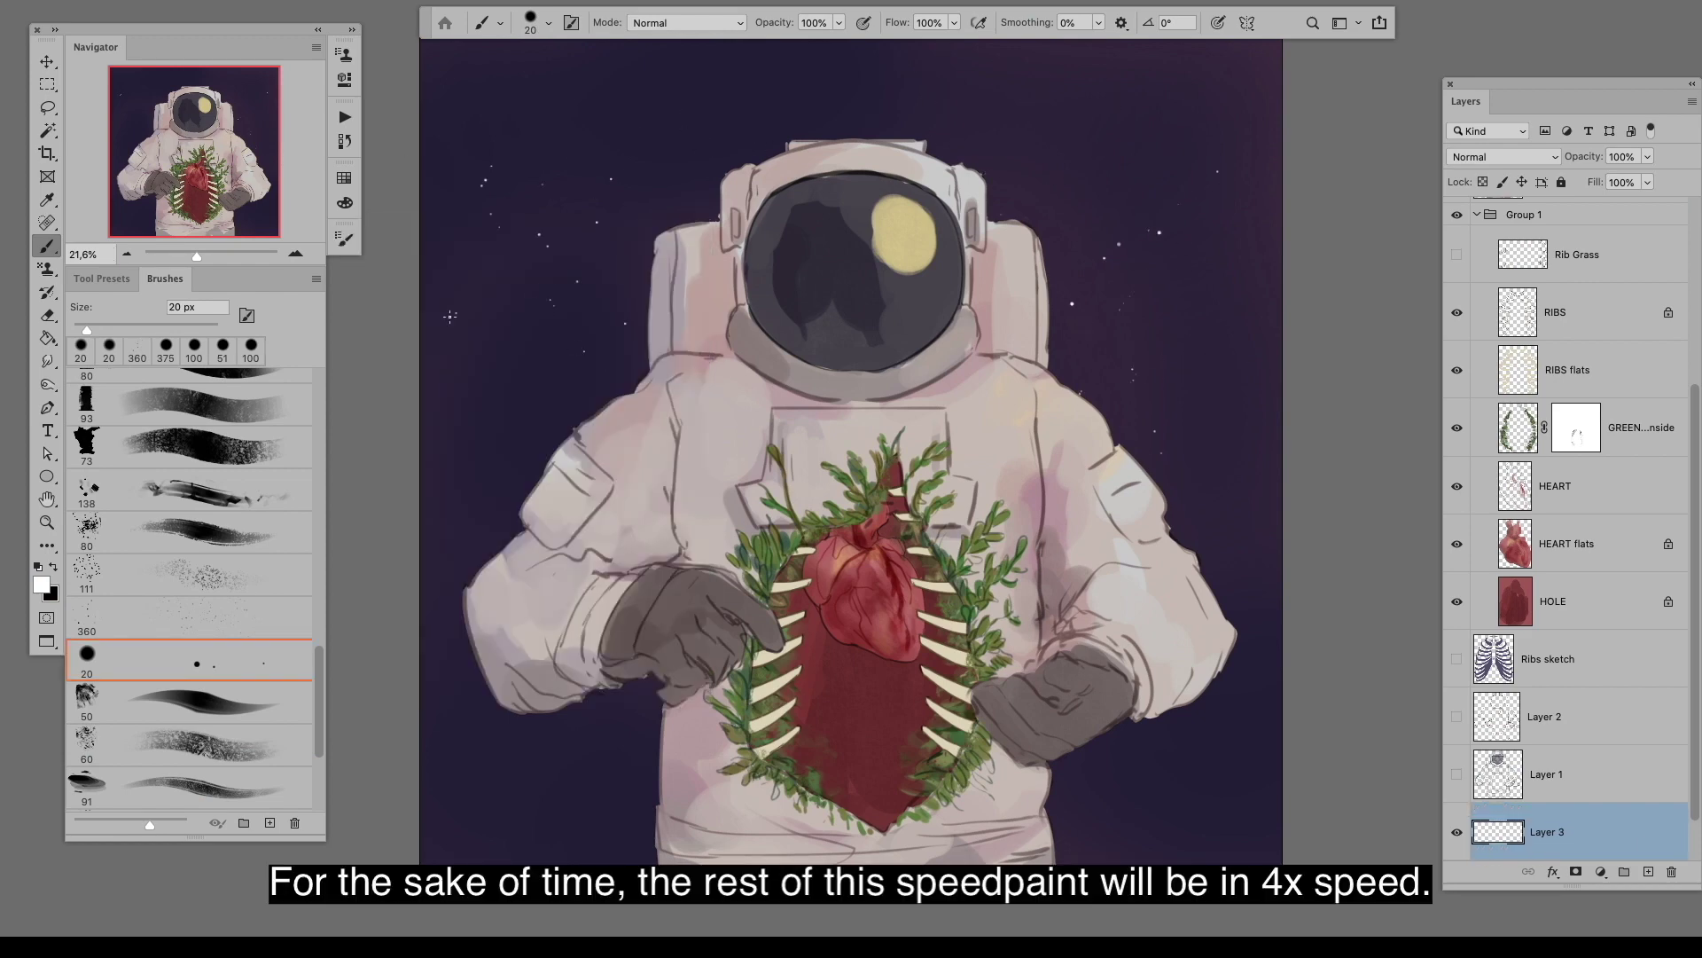
key("F5")
key("F5")
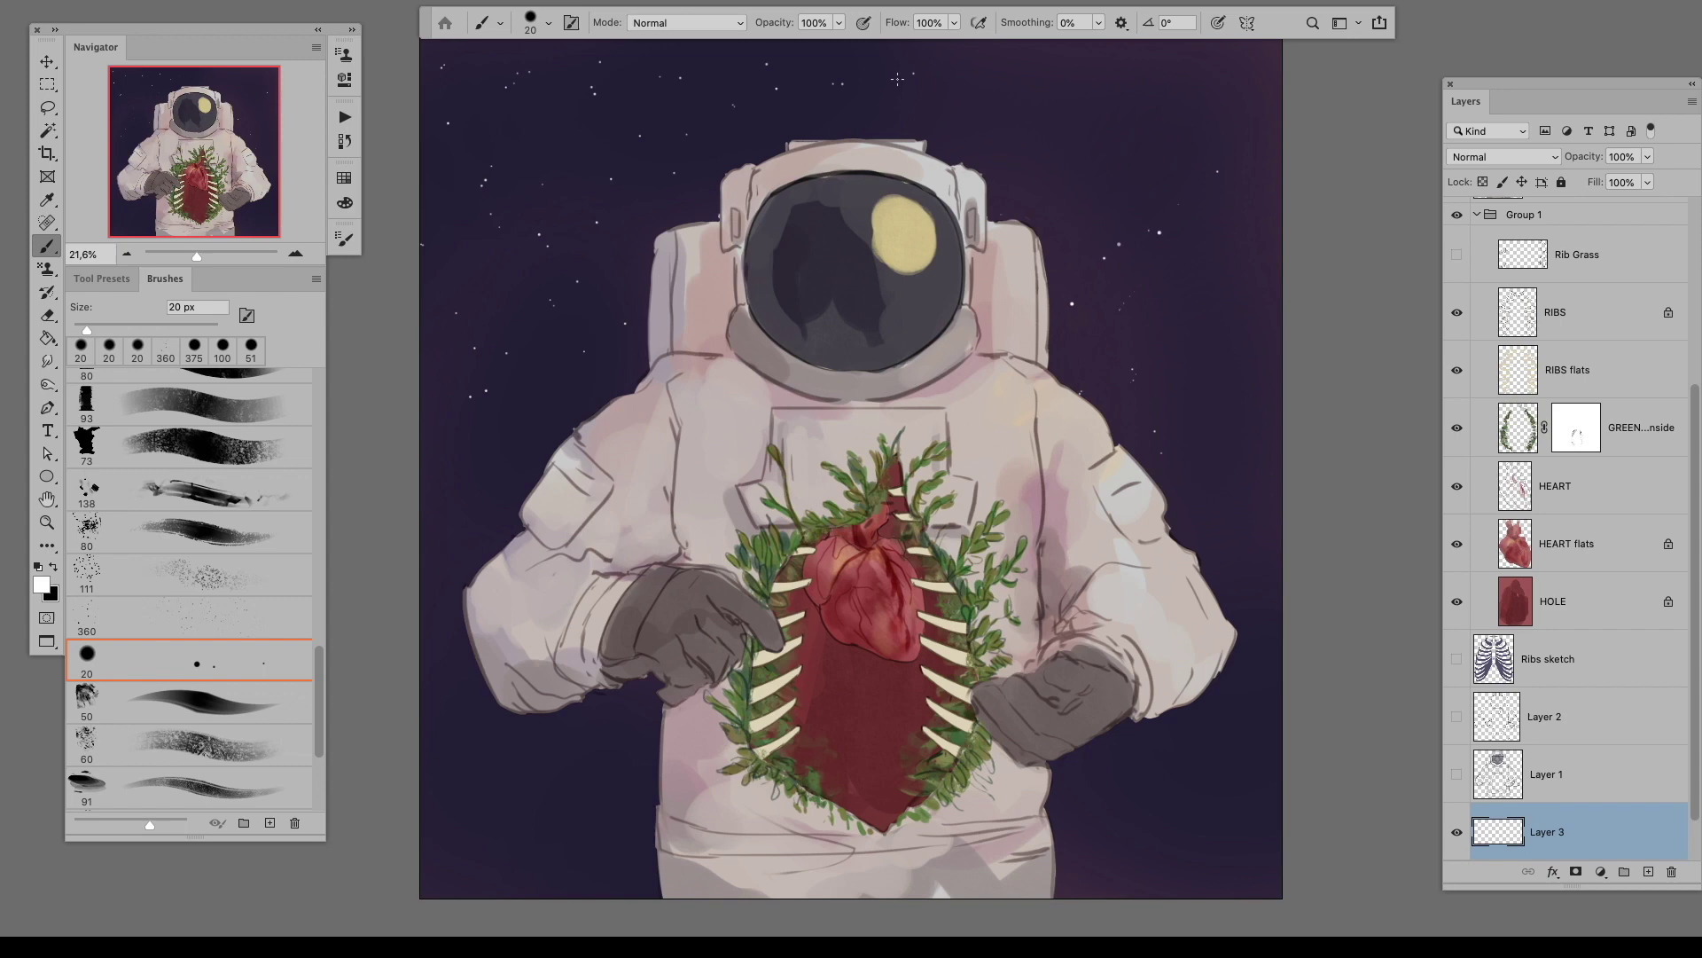
key("Tab")
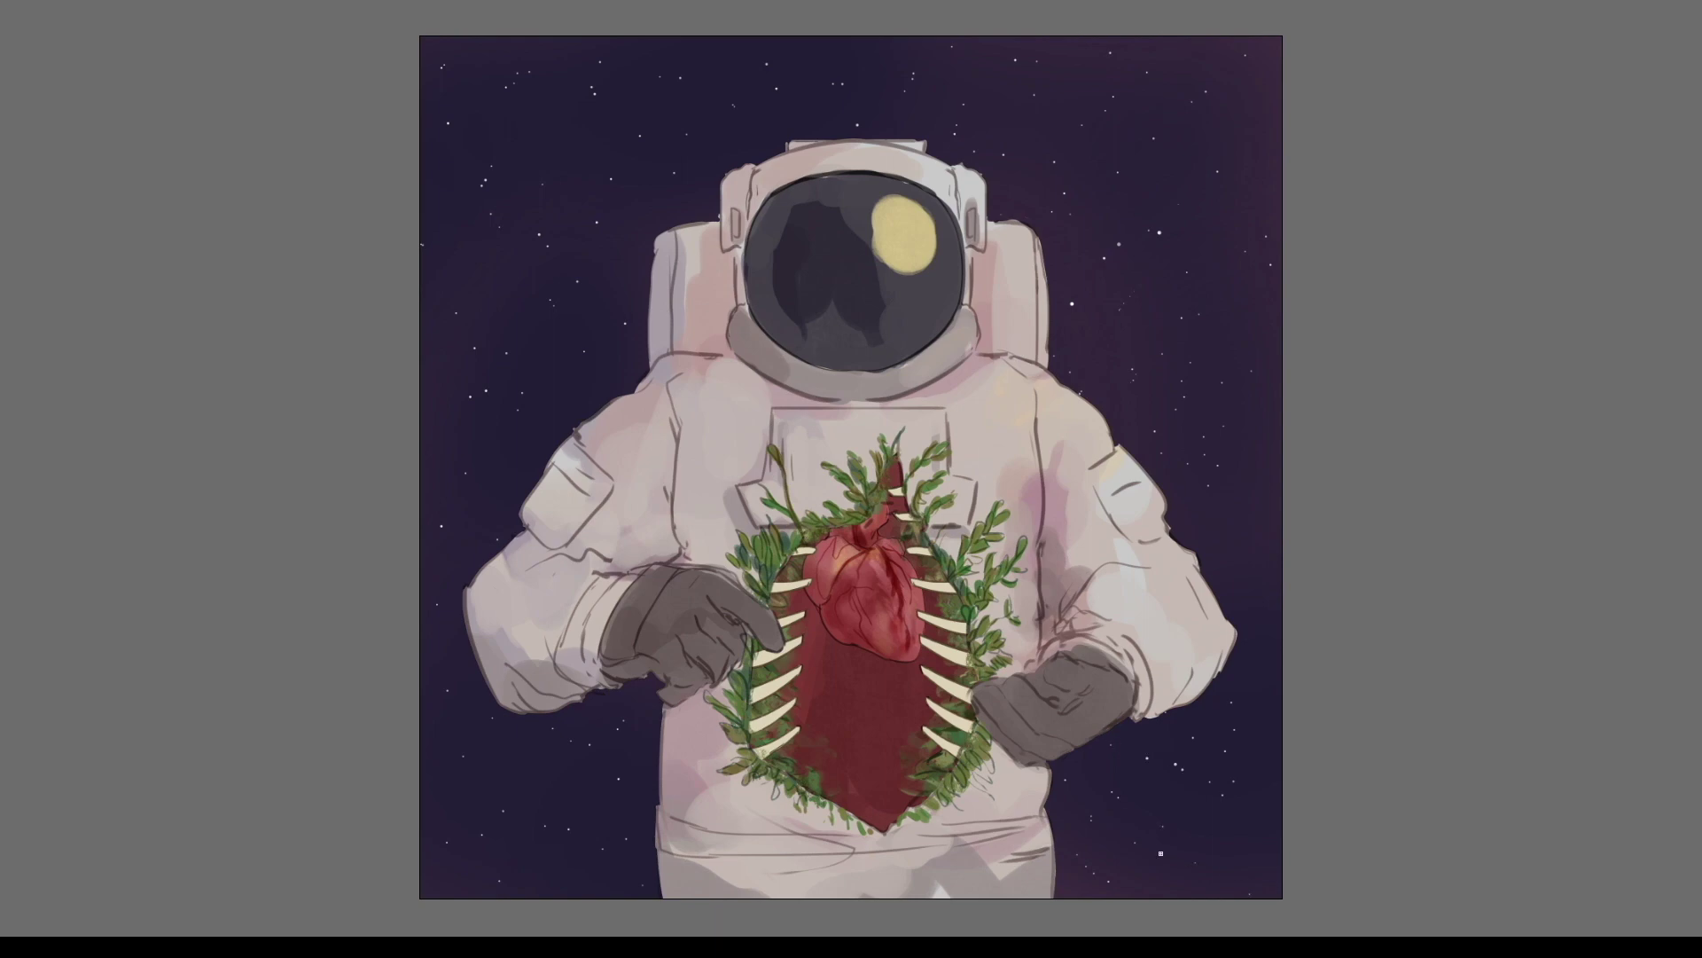
key("Tab")
Step: Paint faint pink nebula texture on the Background layer with a 780 px grunge brush at 10% opacity, hue 345, saturation 57, brightness 88
key("alt+bracketleft")
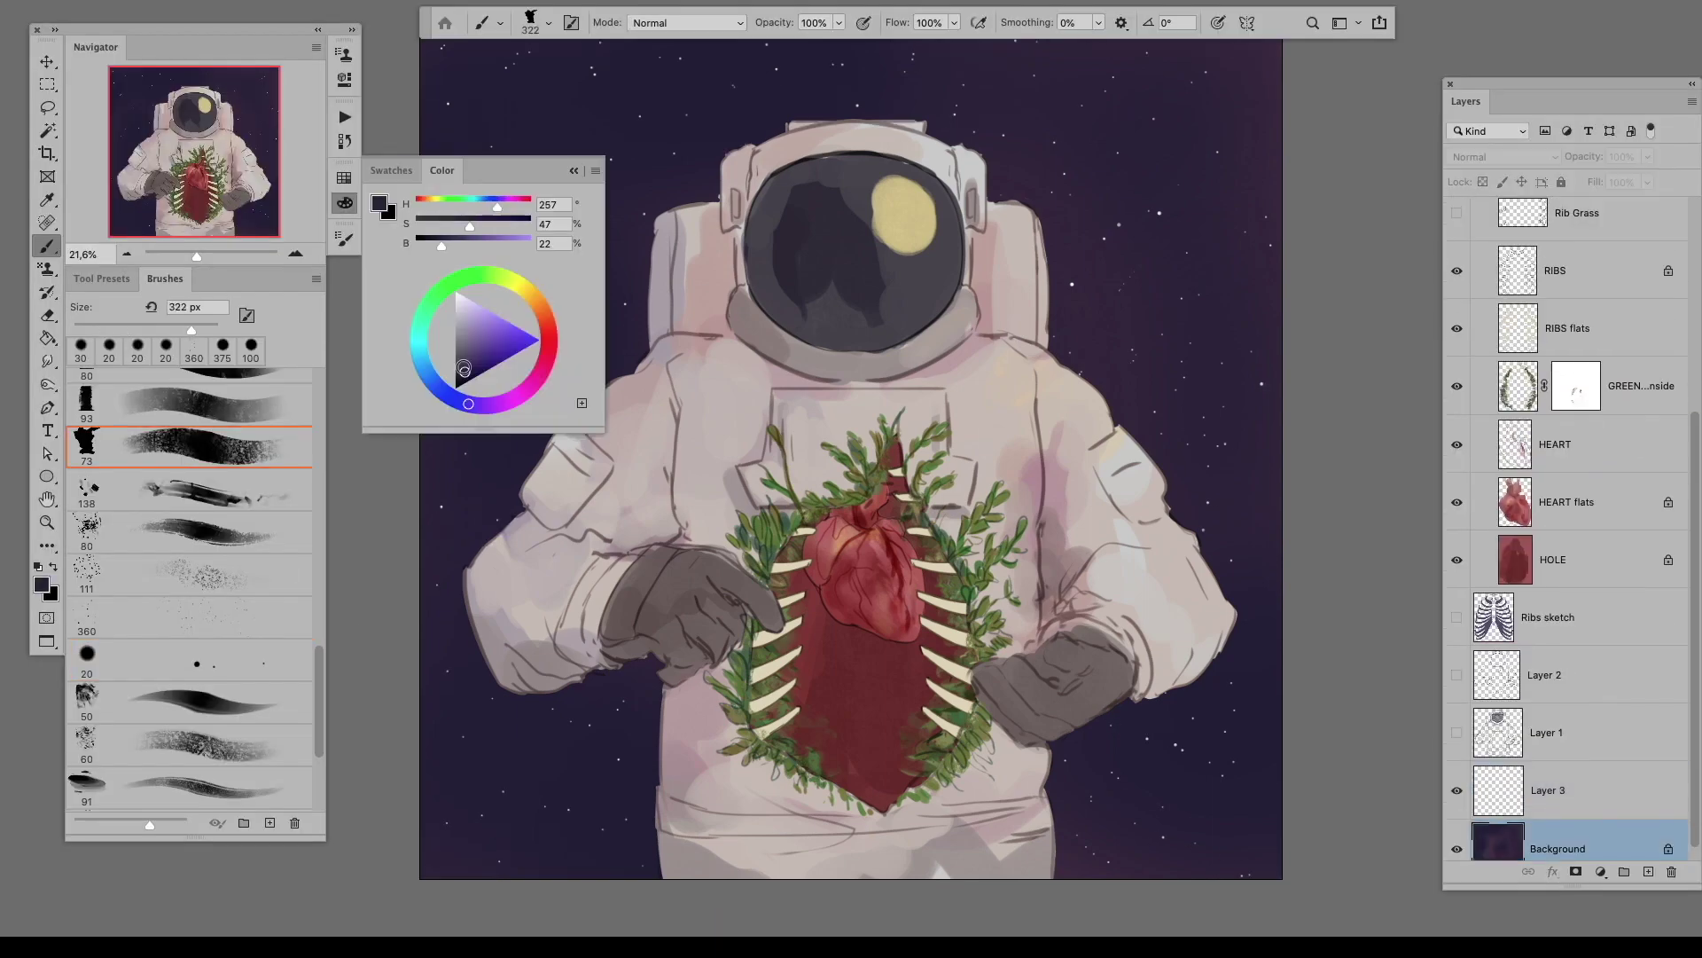
left_click_drag(484, 357, 594, 378)
key("Tab")
key("Tab")
key("Tab")
key("bracketright")
key("bracketright")
key("bracketright")
key("Tab")
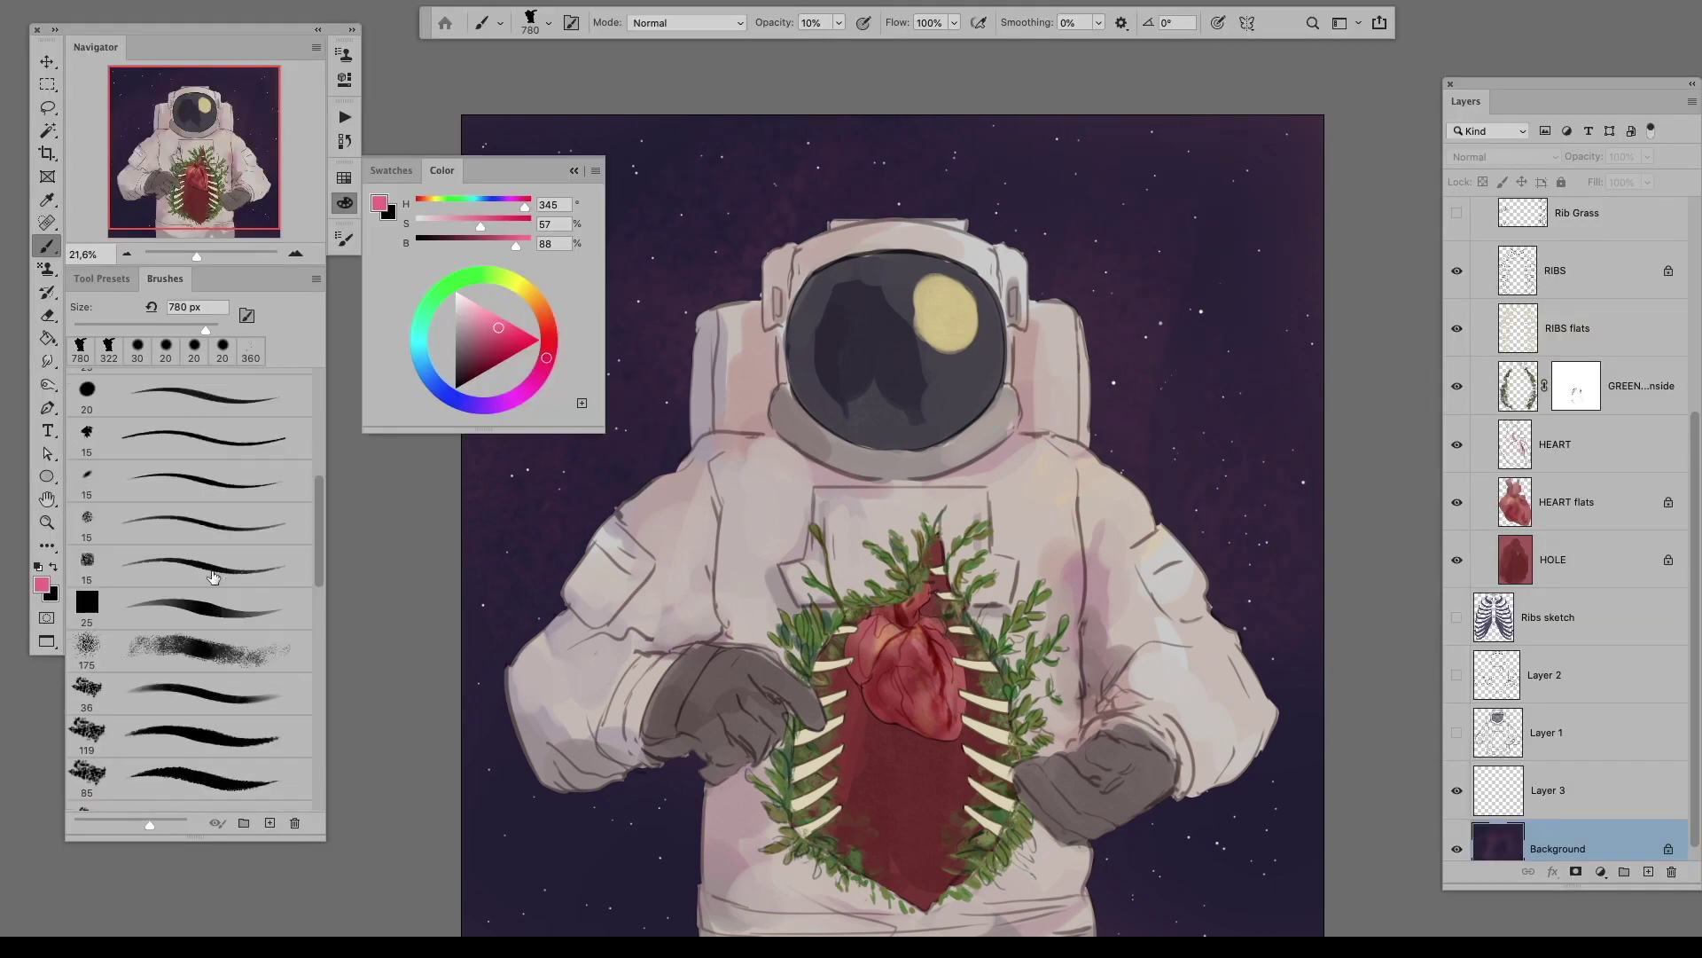
Step: Spread soft purple haze over the Background layer with a soft brush and sampled sky colours
scroll(213, 577, "up", 5)
left_click(195, 461)
left_click(913, 363, "alt")
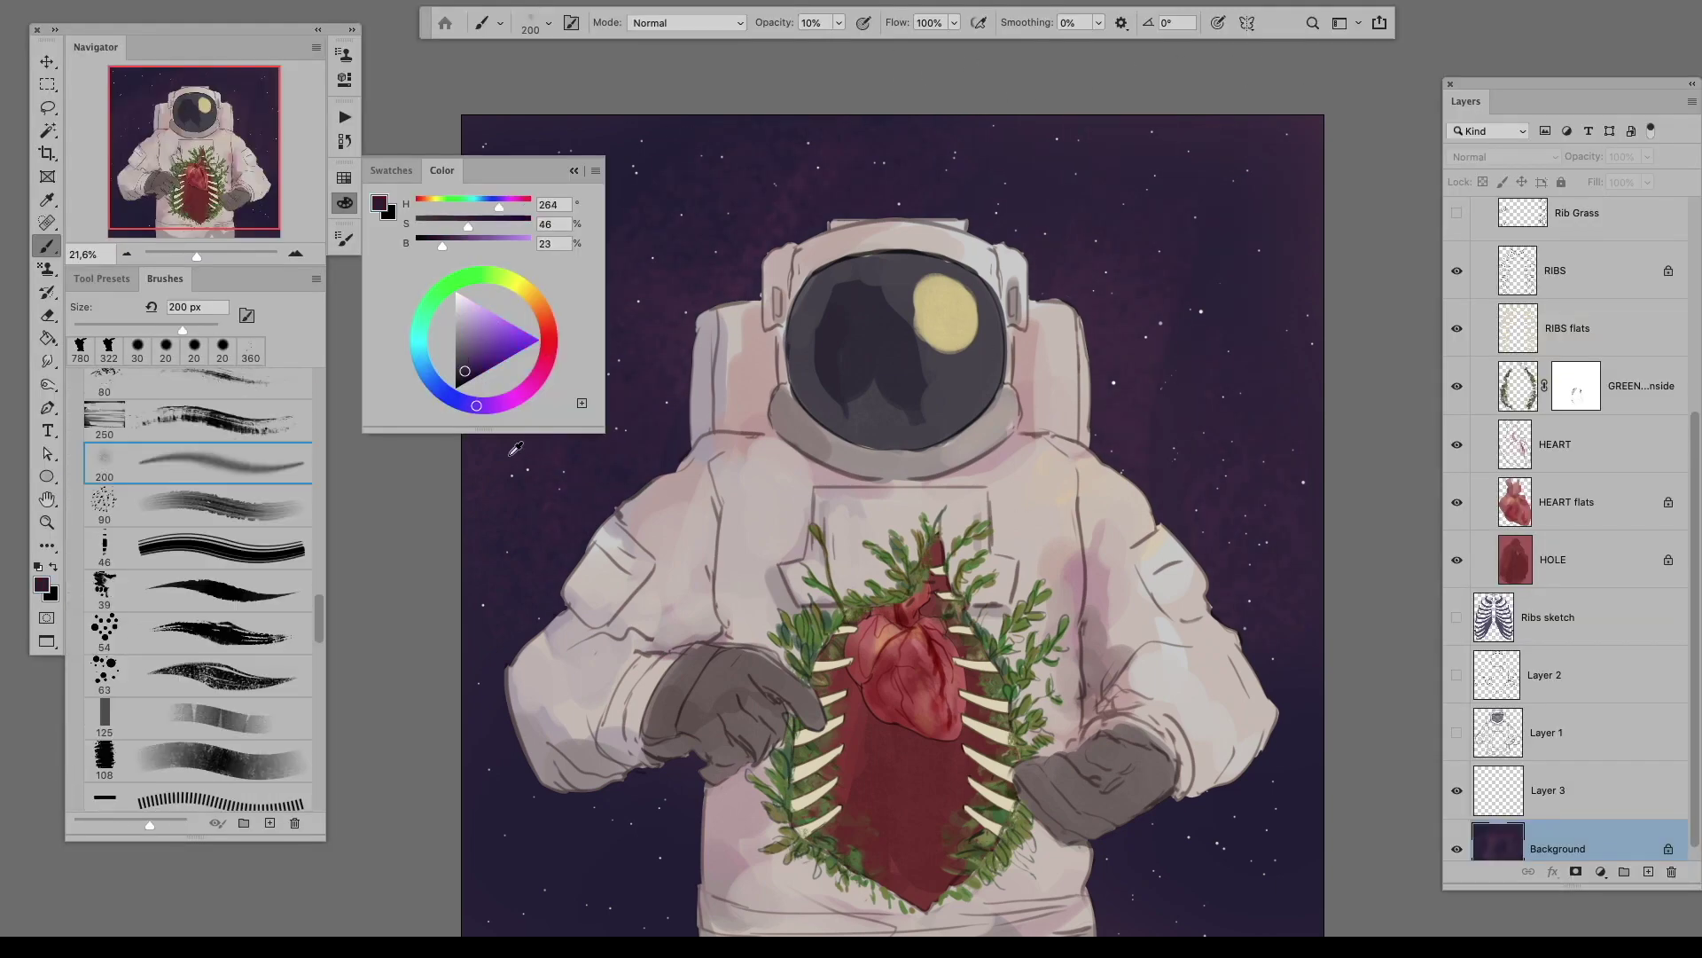
key("Tab")
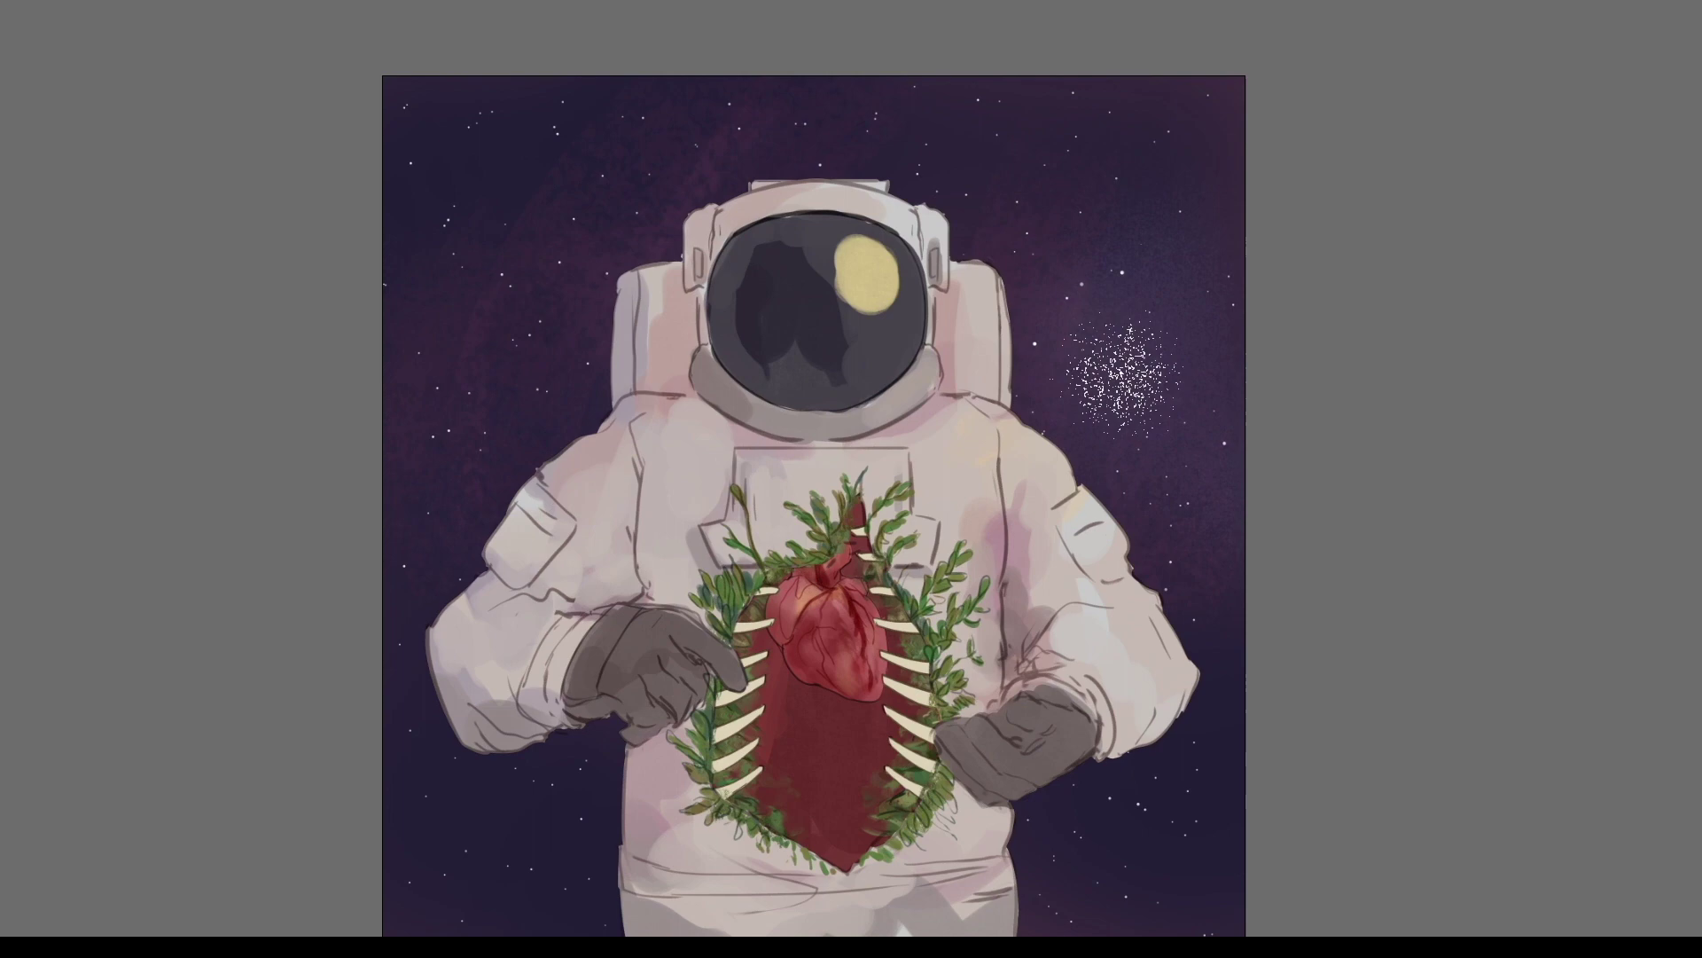
Step: Scatter clusters of tiny white stars over the nebula areas on Layer 3 with the 360 px spatter brush
key("Tab")
key("d")
scroll(213, 576, "down", 5)
left_click(266, 479)
key("x")
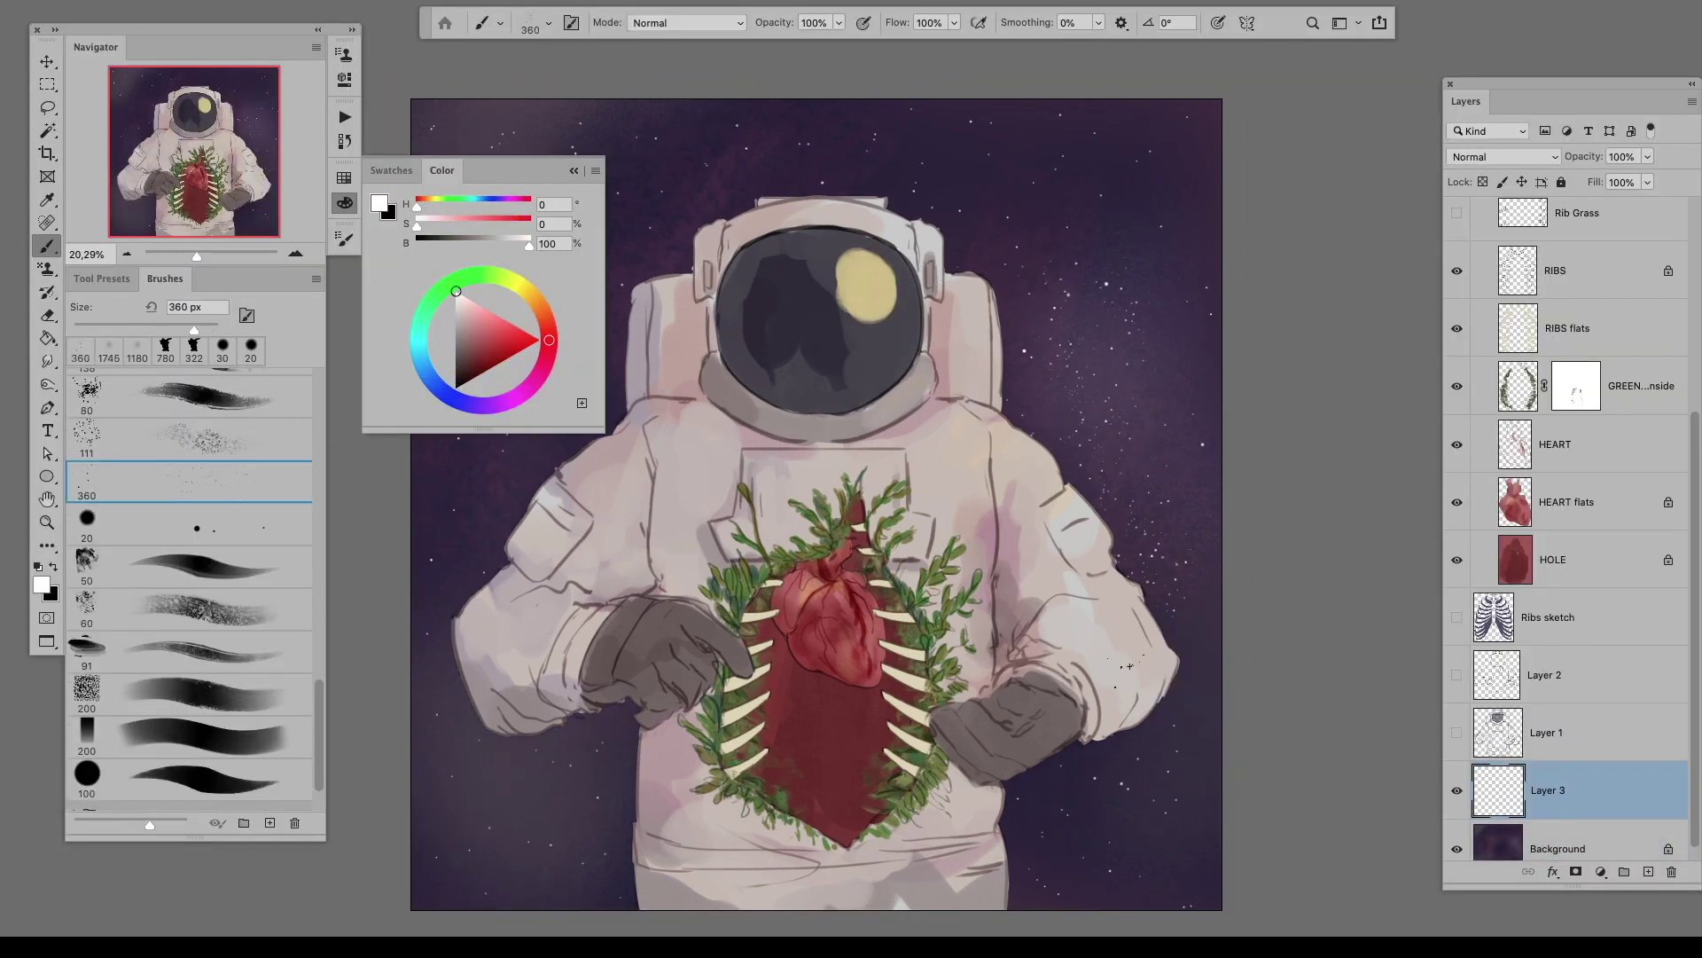
key("Tab")
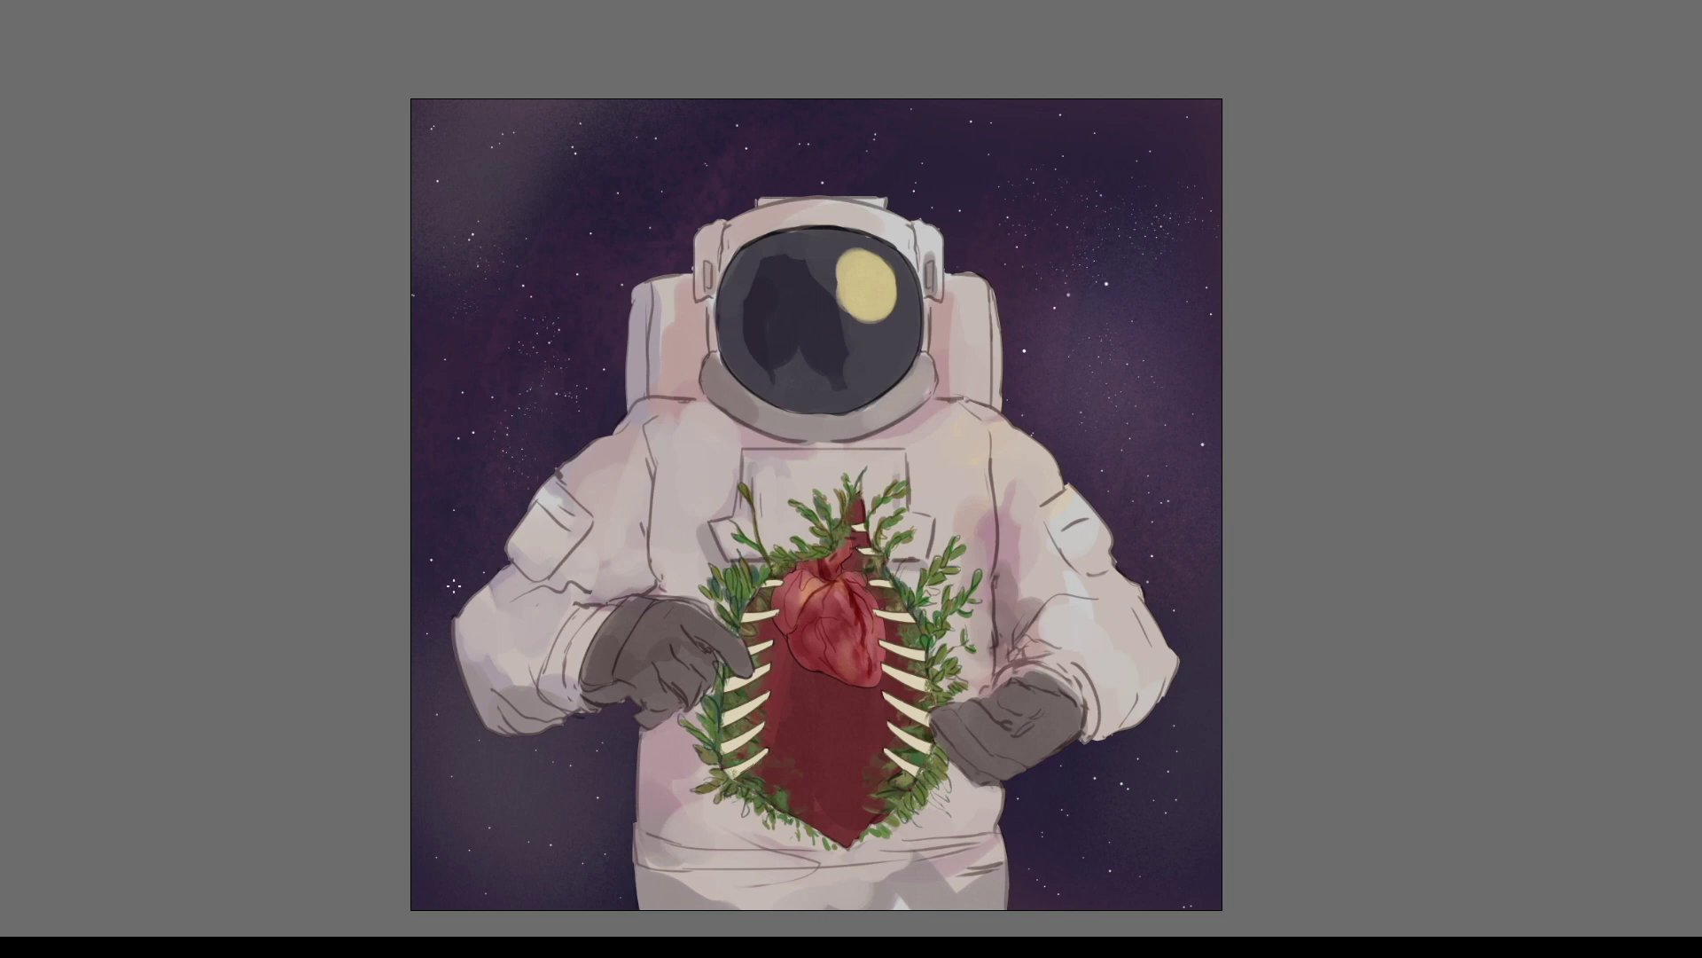
Step: Darken the starry sky and deepen the chest cavity's red with hue 0, saturation 73, brightness 34
key("Tab")
key("Tab")
key("Tab")
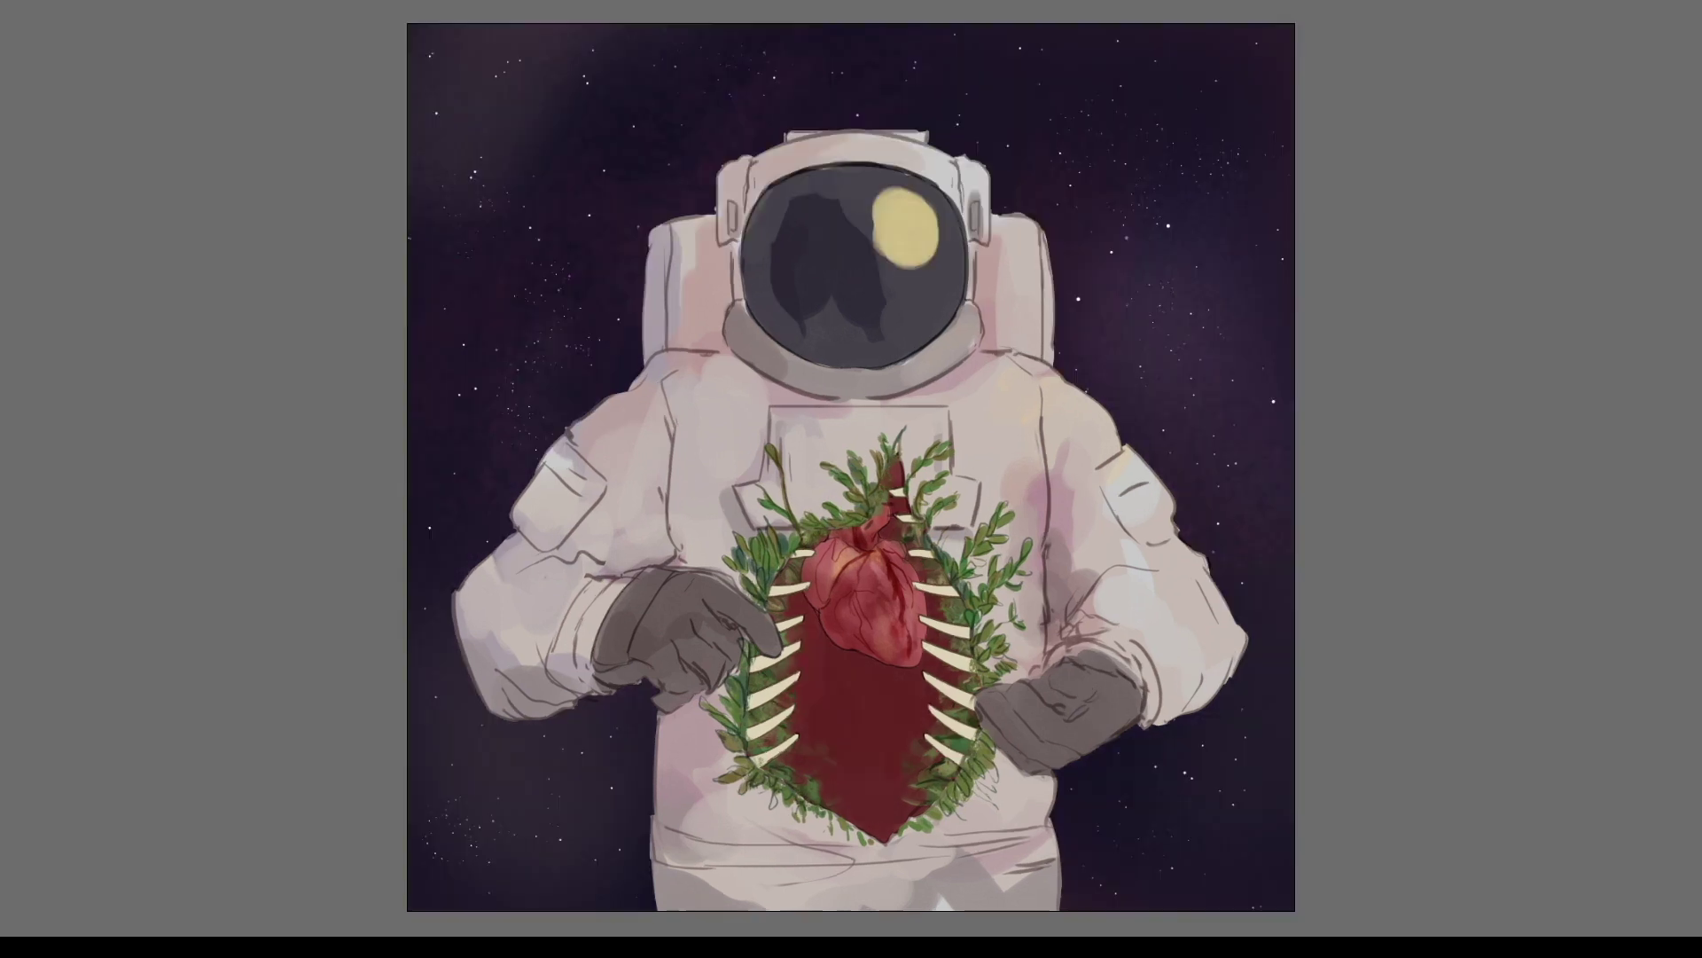
key("Tab")
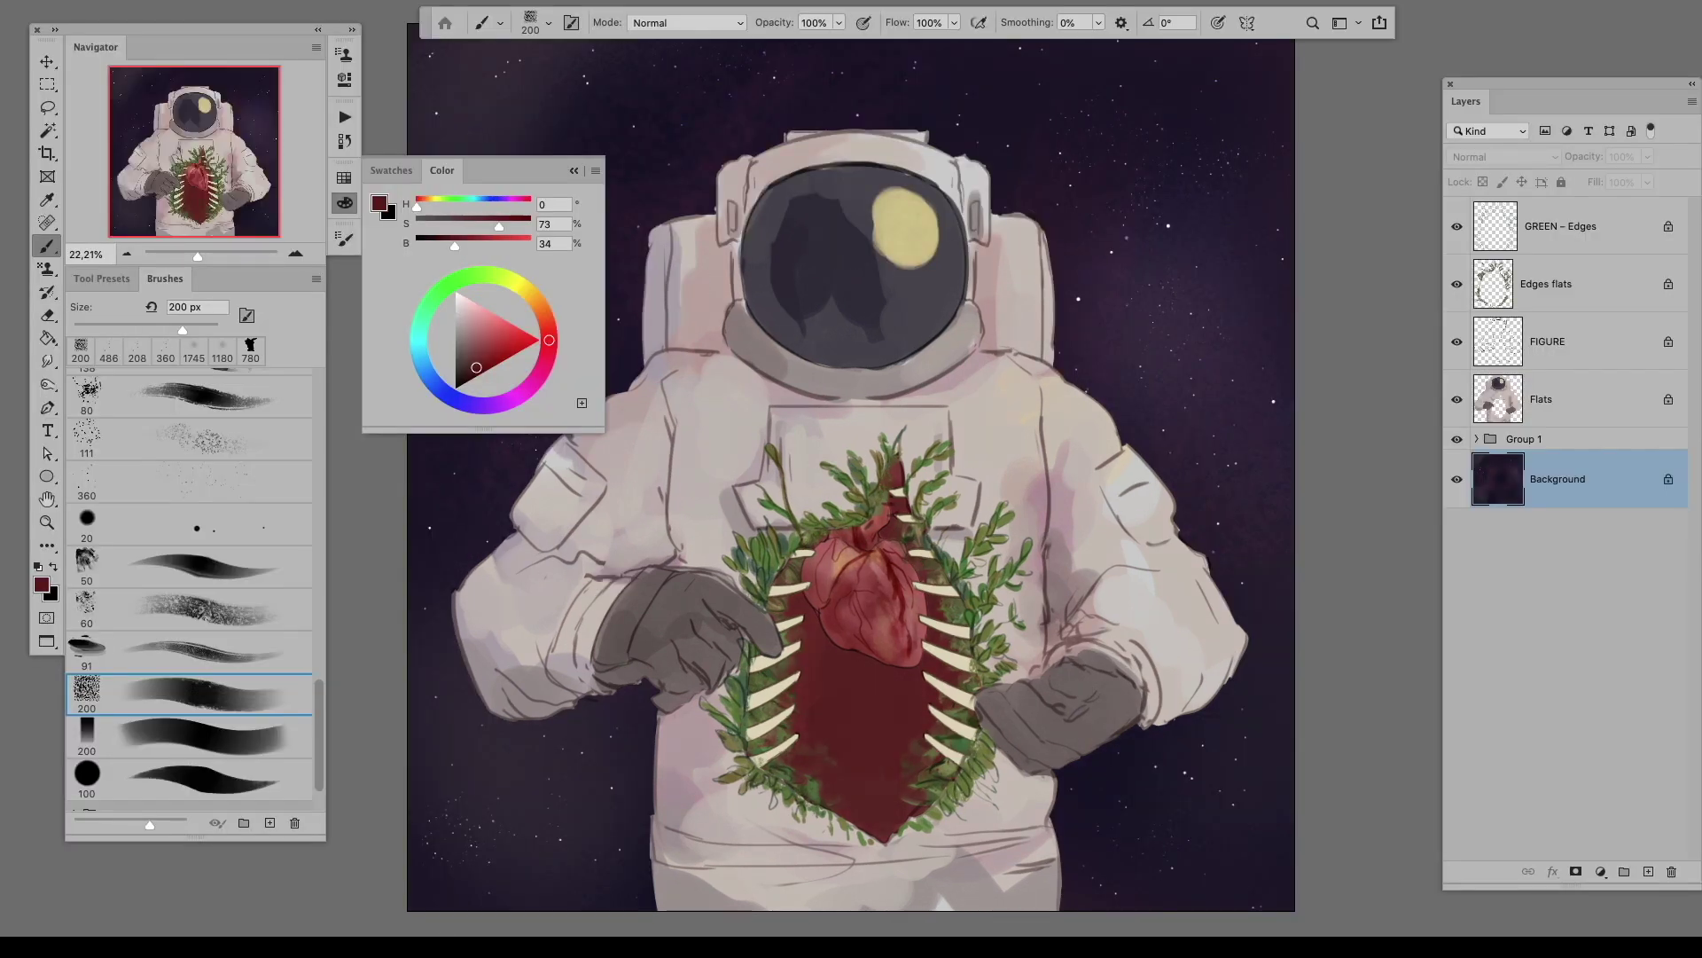
Step: Group the four astronaut and foliage layers from Flats up to GREEN – Edges
key("alt+period")
left_click(1588, 399)
left_click(1575, 233, "shift")
key("ctrl+g")
Step: Add a new layer above the astronaut group, clip it to the group and set its blending mode to Multiply
key("ctrl+shift+alt+n")
left_click(1476, 288)
left_click(1477, 266)
left_click(1490, 266)
left_click(1477, 266)
left_click(1483, 288)
left_click(1477, 288)
left_click(1561, 226)
key("ctrl+alt+g")
left_click(1477, 266)
key("shift+alt+m")
Step: Shade the suit's left-hand arm and chest side with a soft 637 px brush in purple, hue 272, saturation 18, brightness 74
left_click(485, 504, "alt")
right_click(721, 551)
key("Escape")
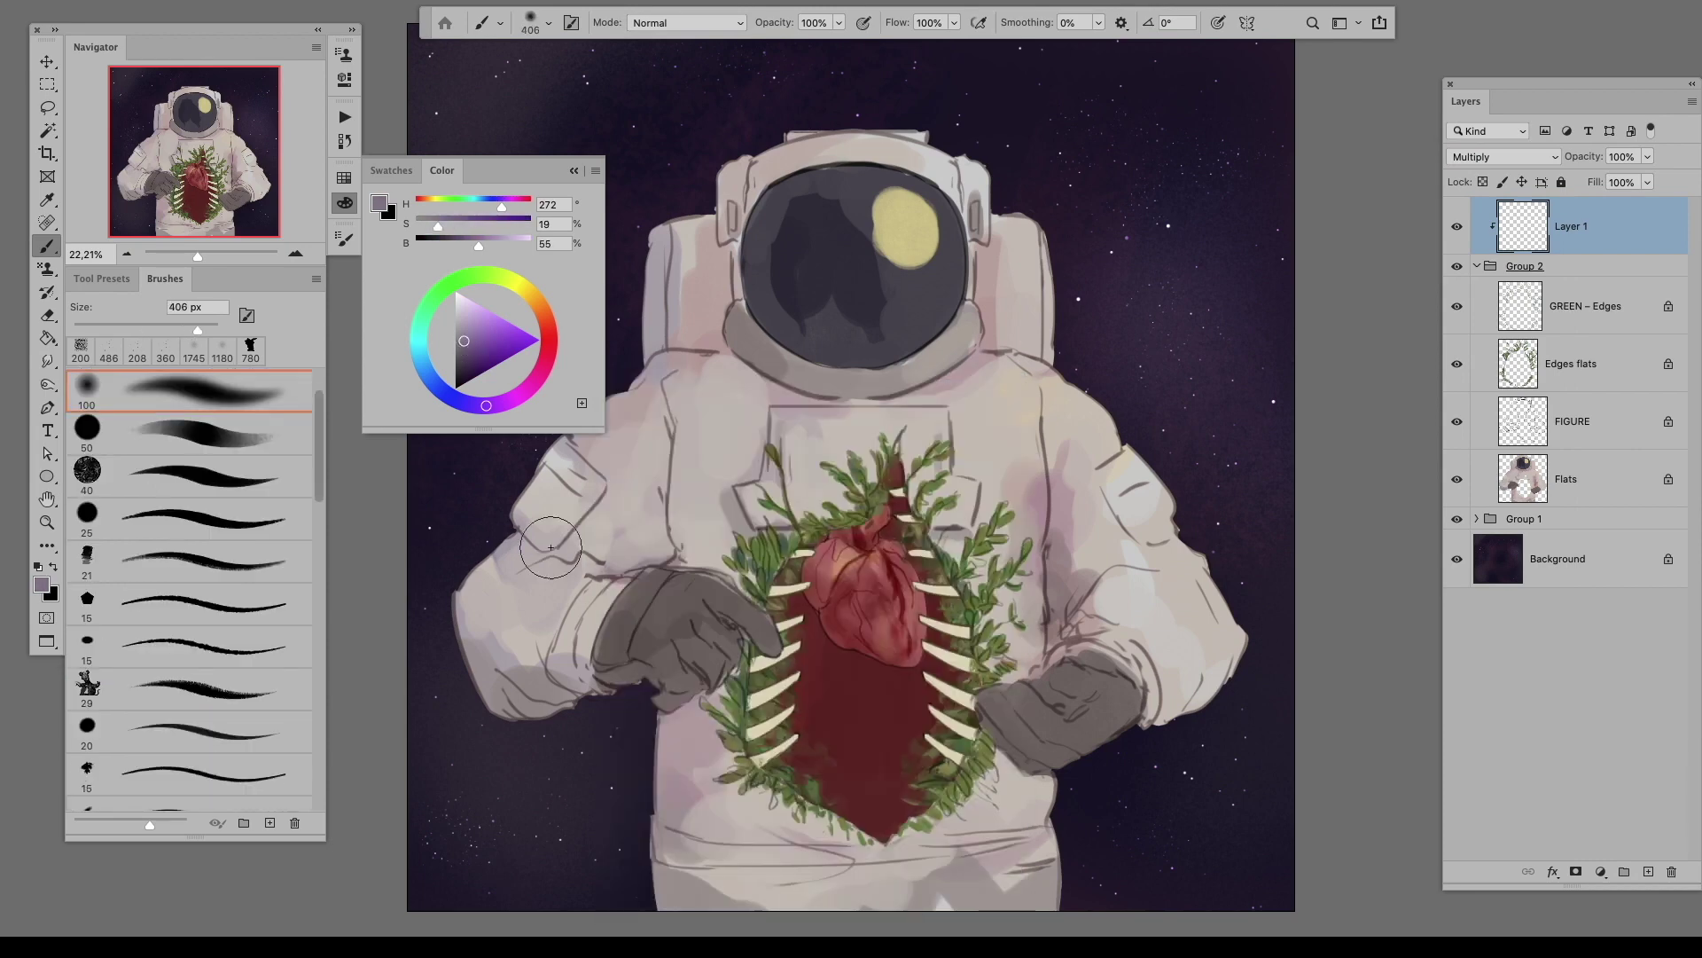
key("Tab")
key("bracketright")
key("bracketright")
key("bracketright")
key("Tab")
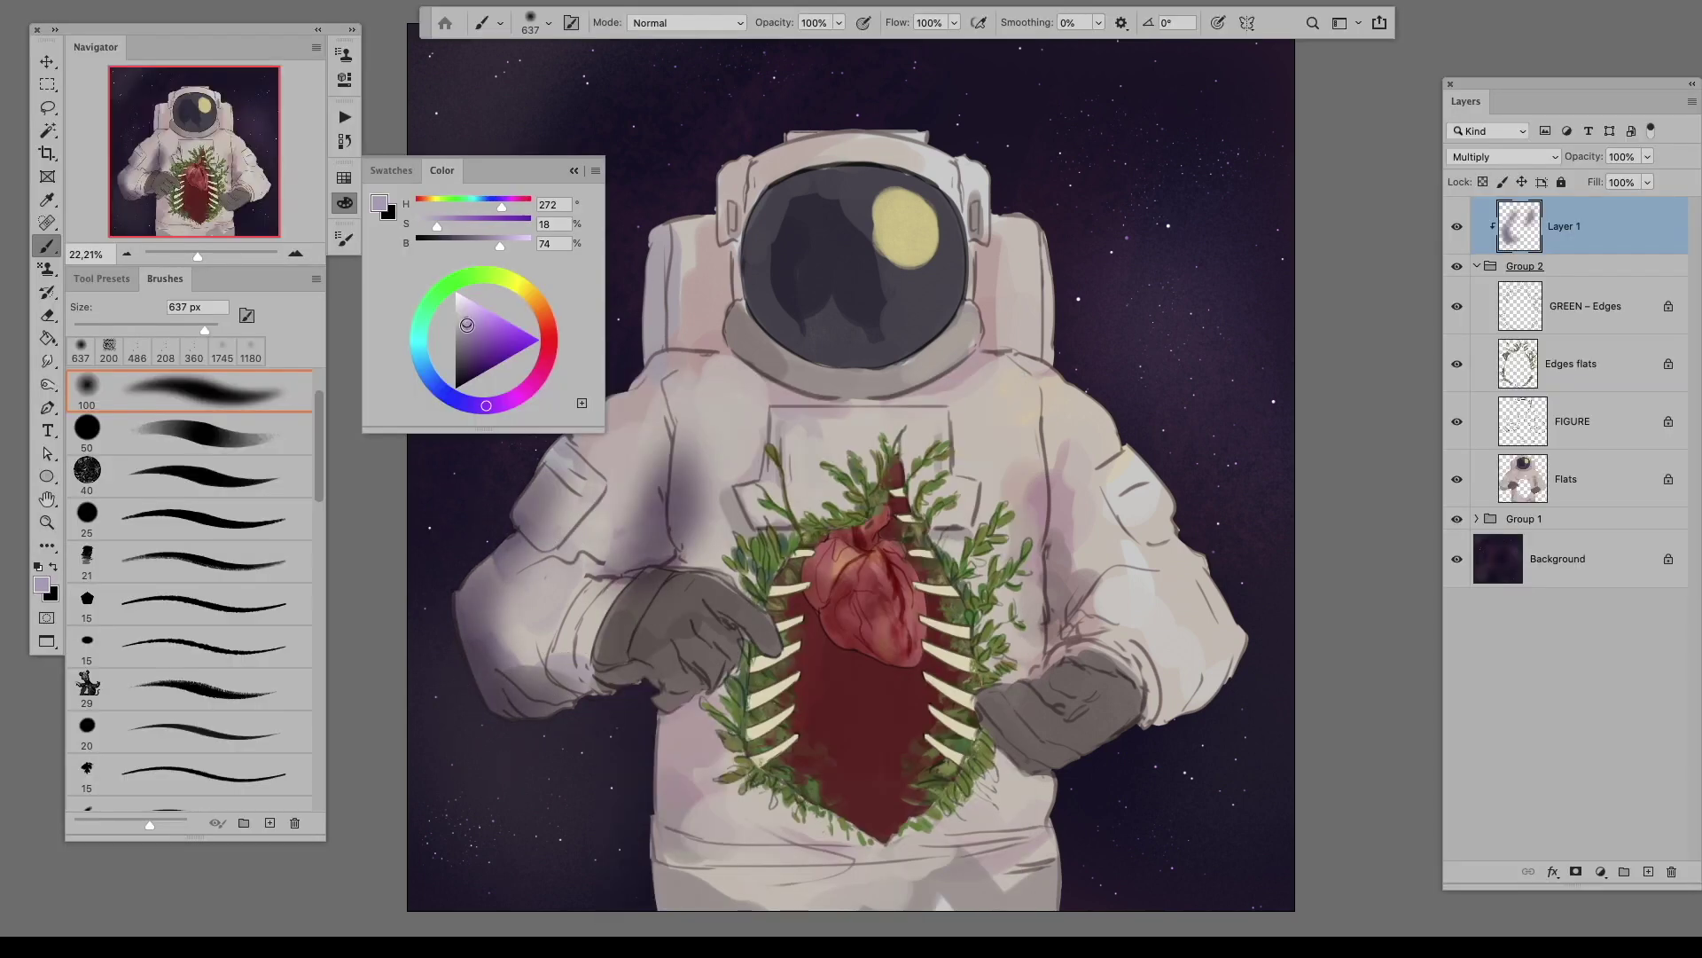
key("Tab")
left_click_drag(497, 612, 621, 405)
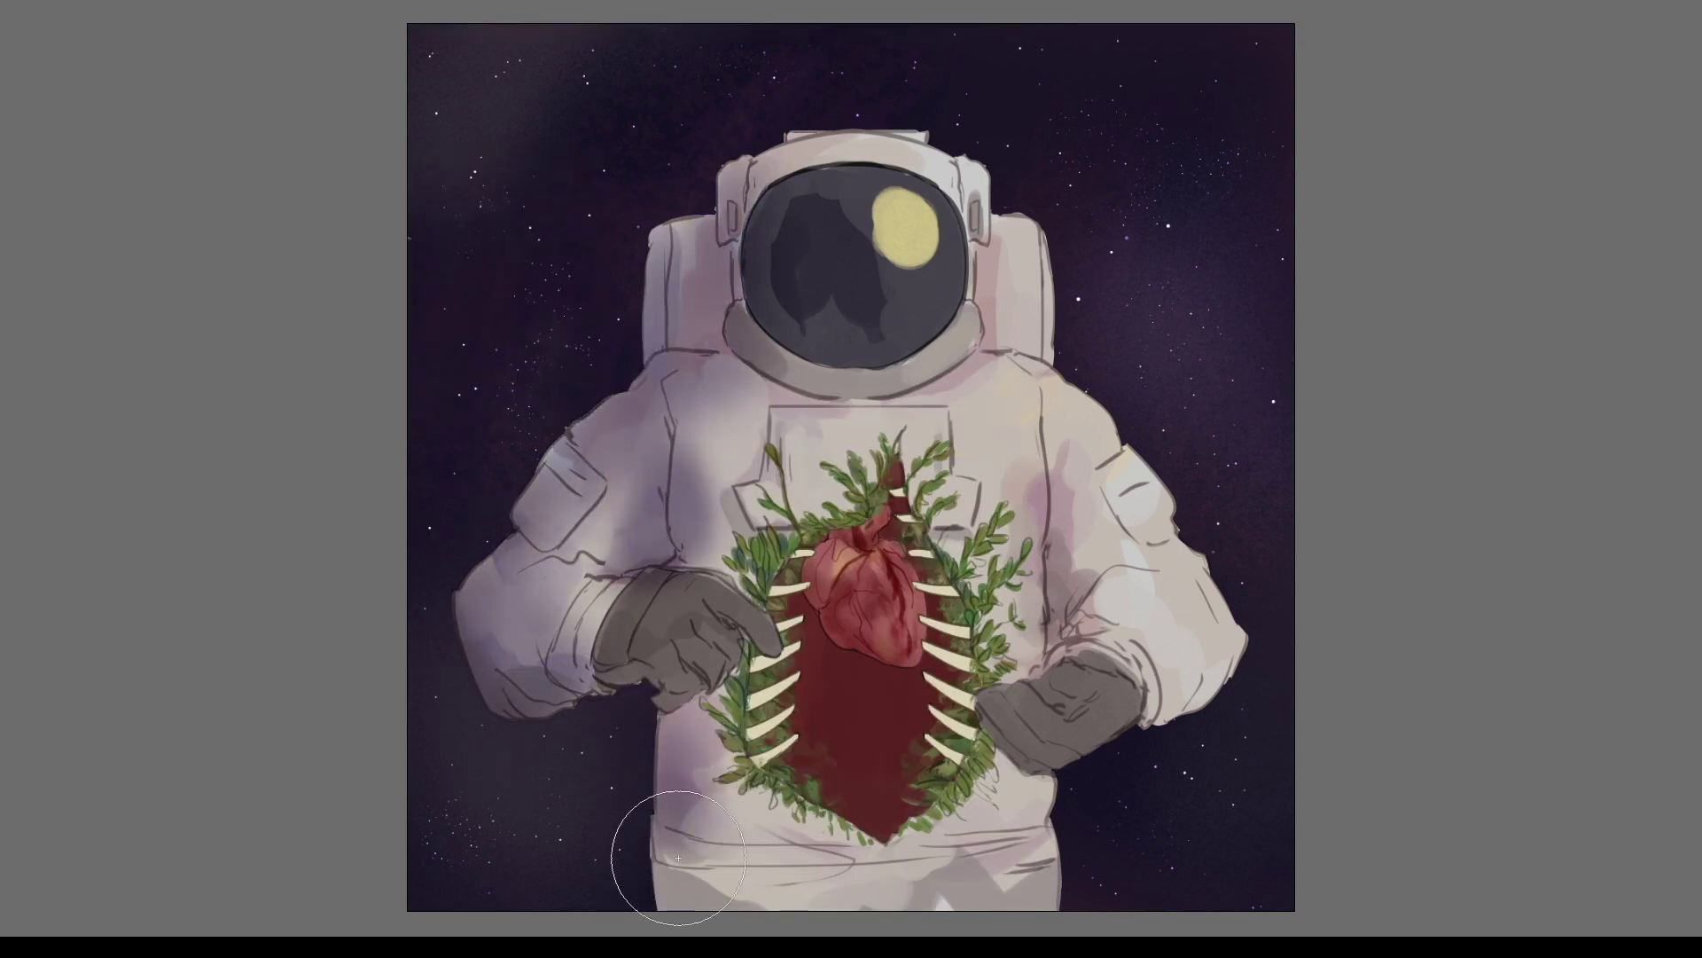
Step: Extend the soft purple shading across the lower torso, glove and sleeve on the Multiply layer, varying the brush size
key("v")
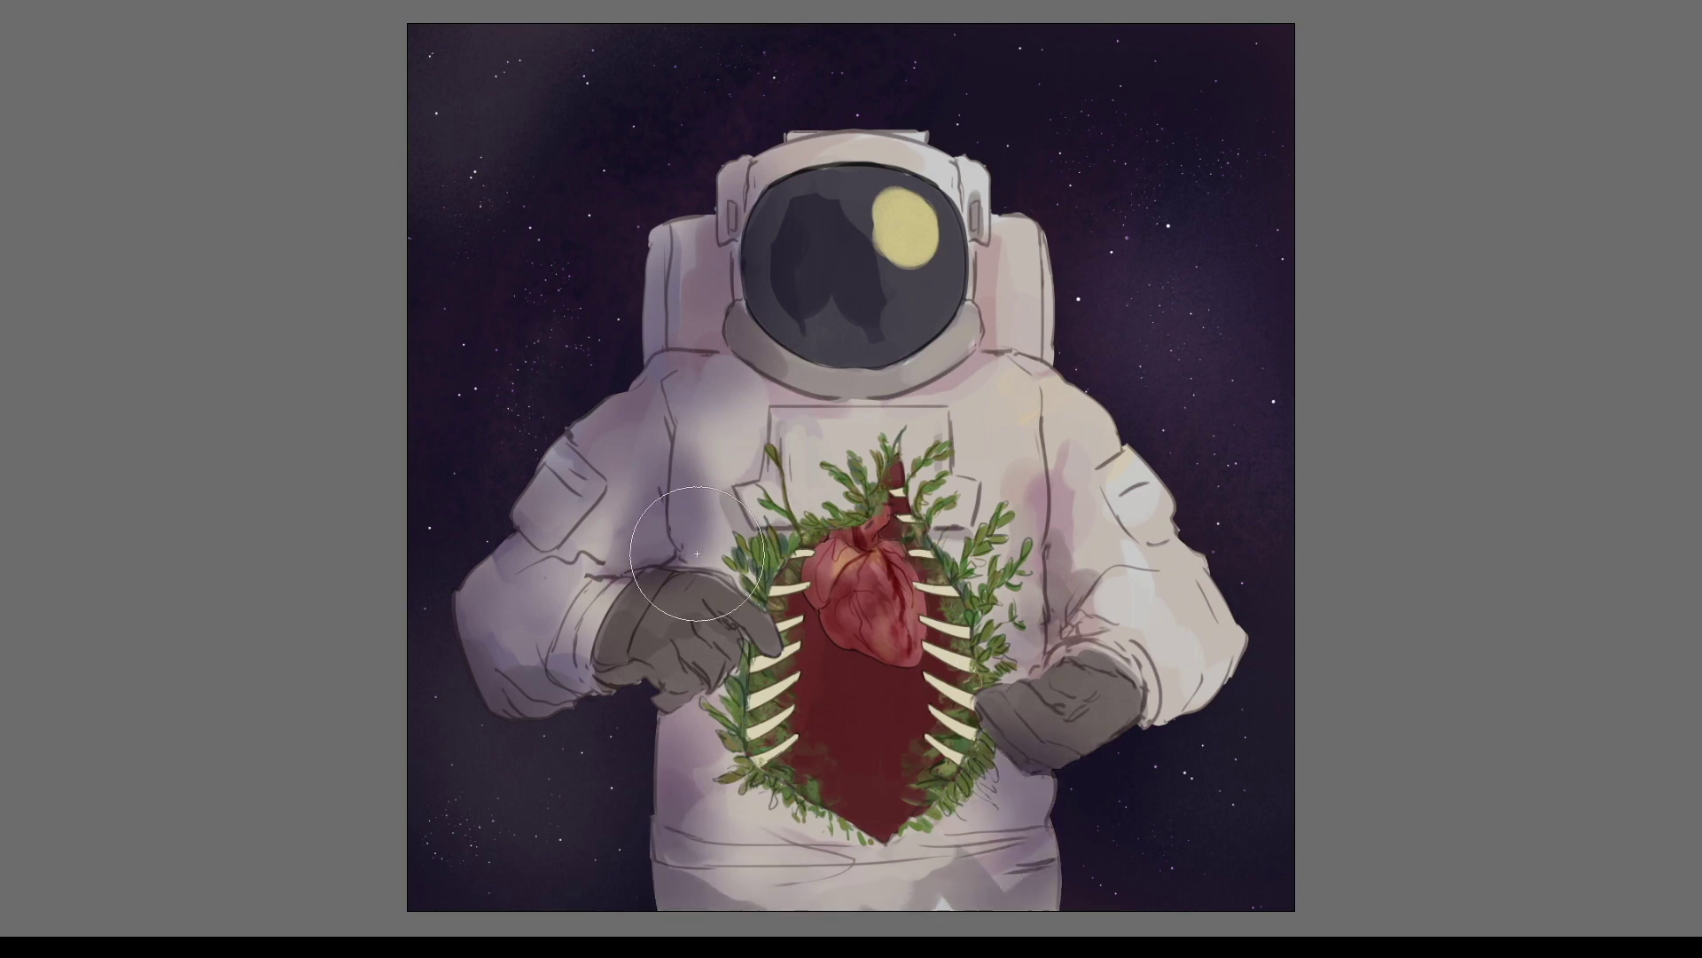
key("b")
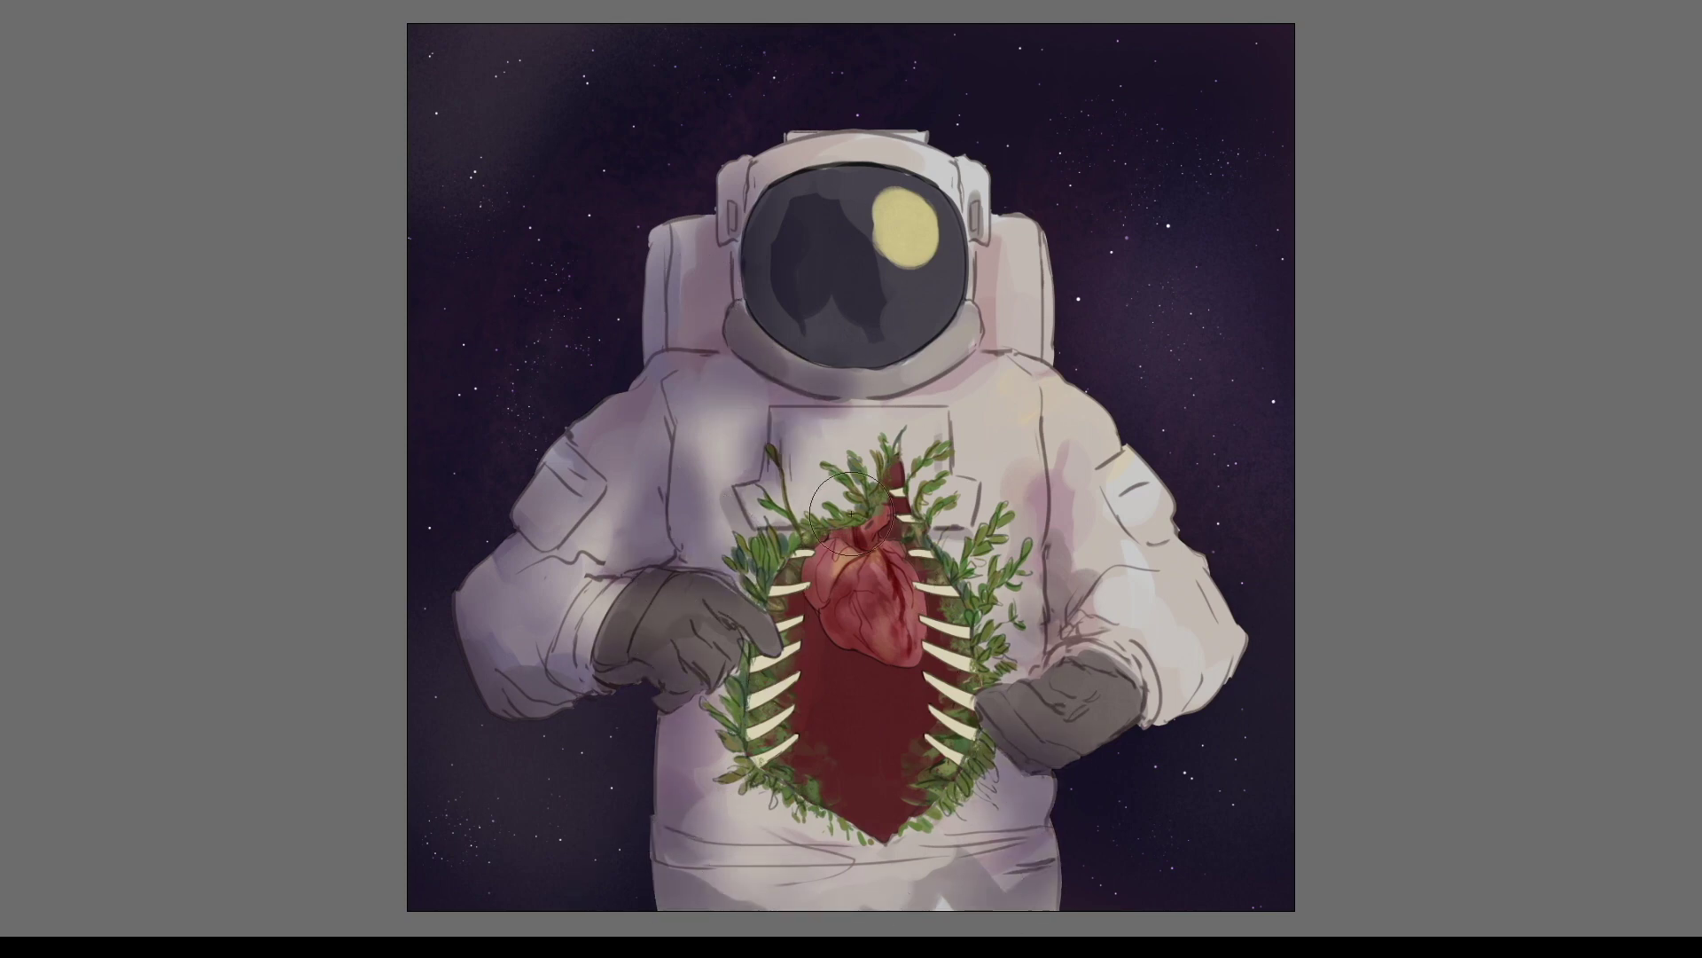
key("bracketright")
key("bracketright")
key("bracketright")
key("bracketright")
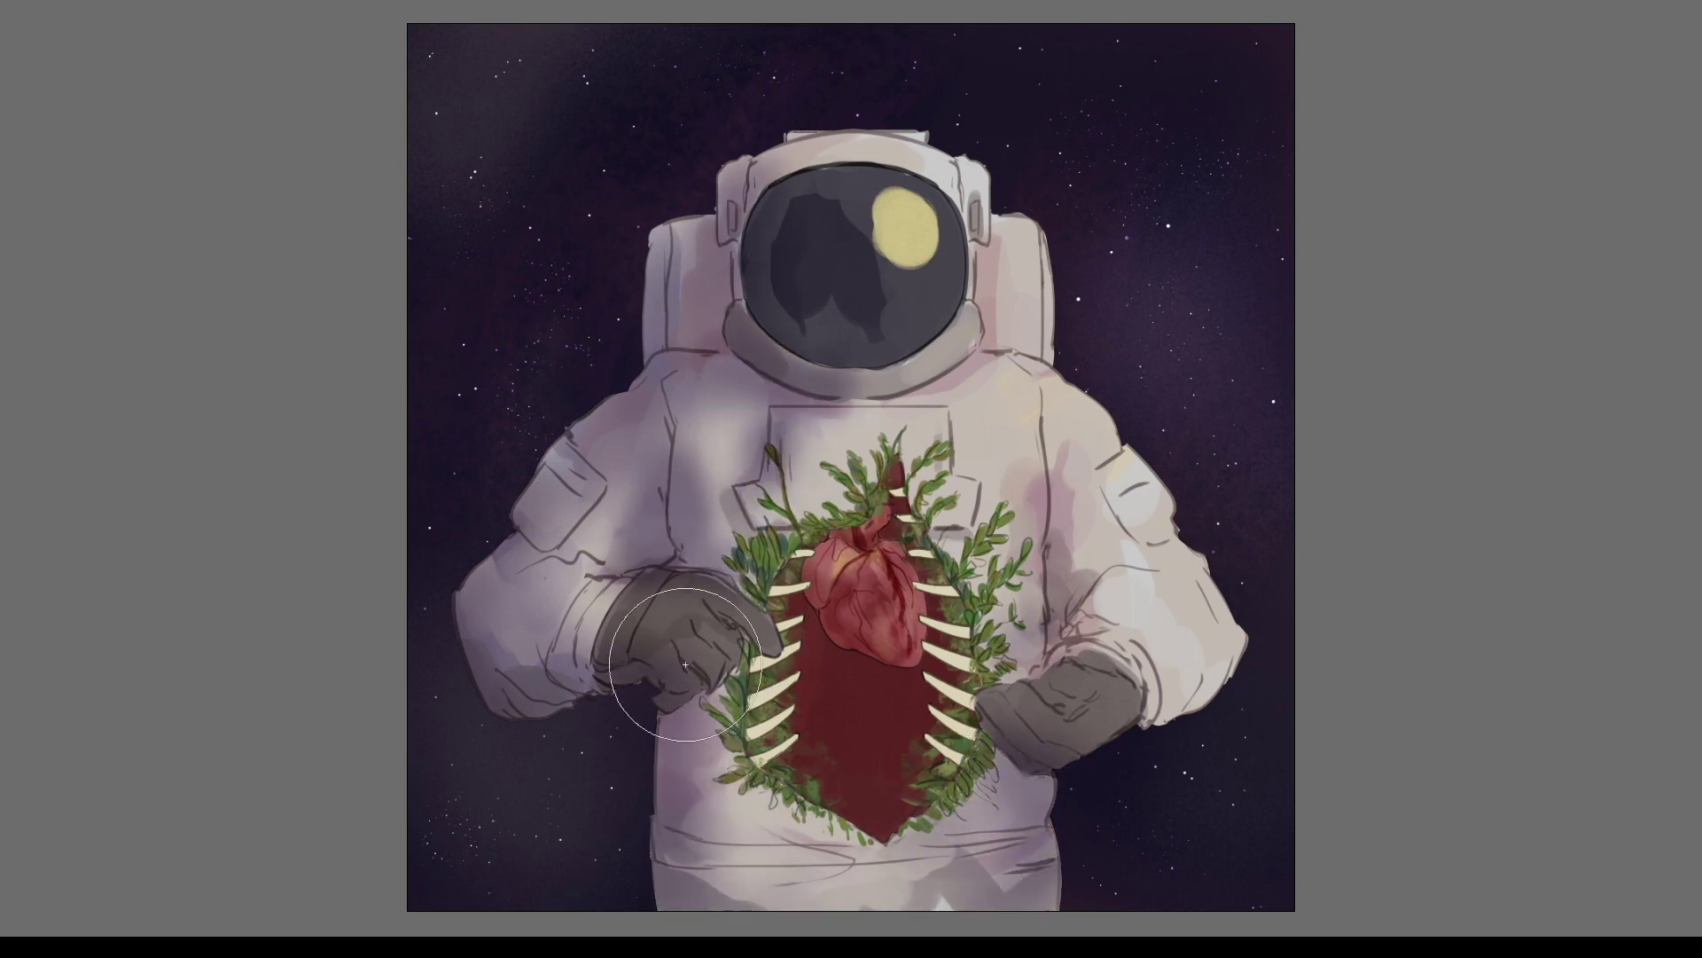
key("Tab")
key("Tab")
key("Tab")
key("Tab")
key("bracketleft")
key("bracketleft")
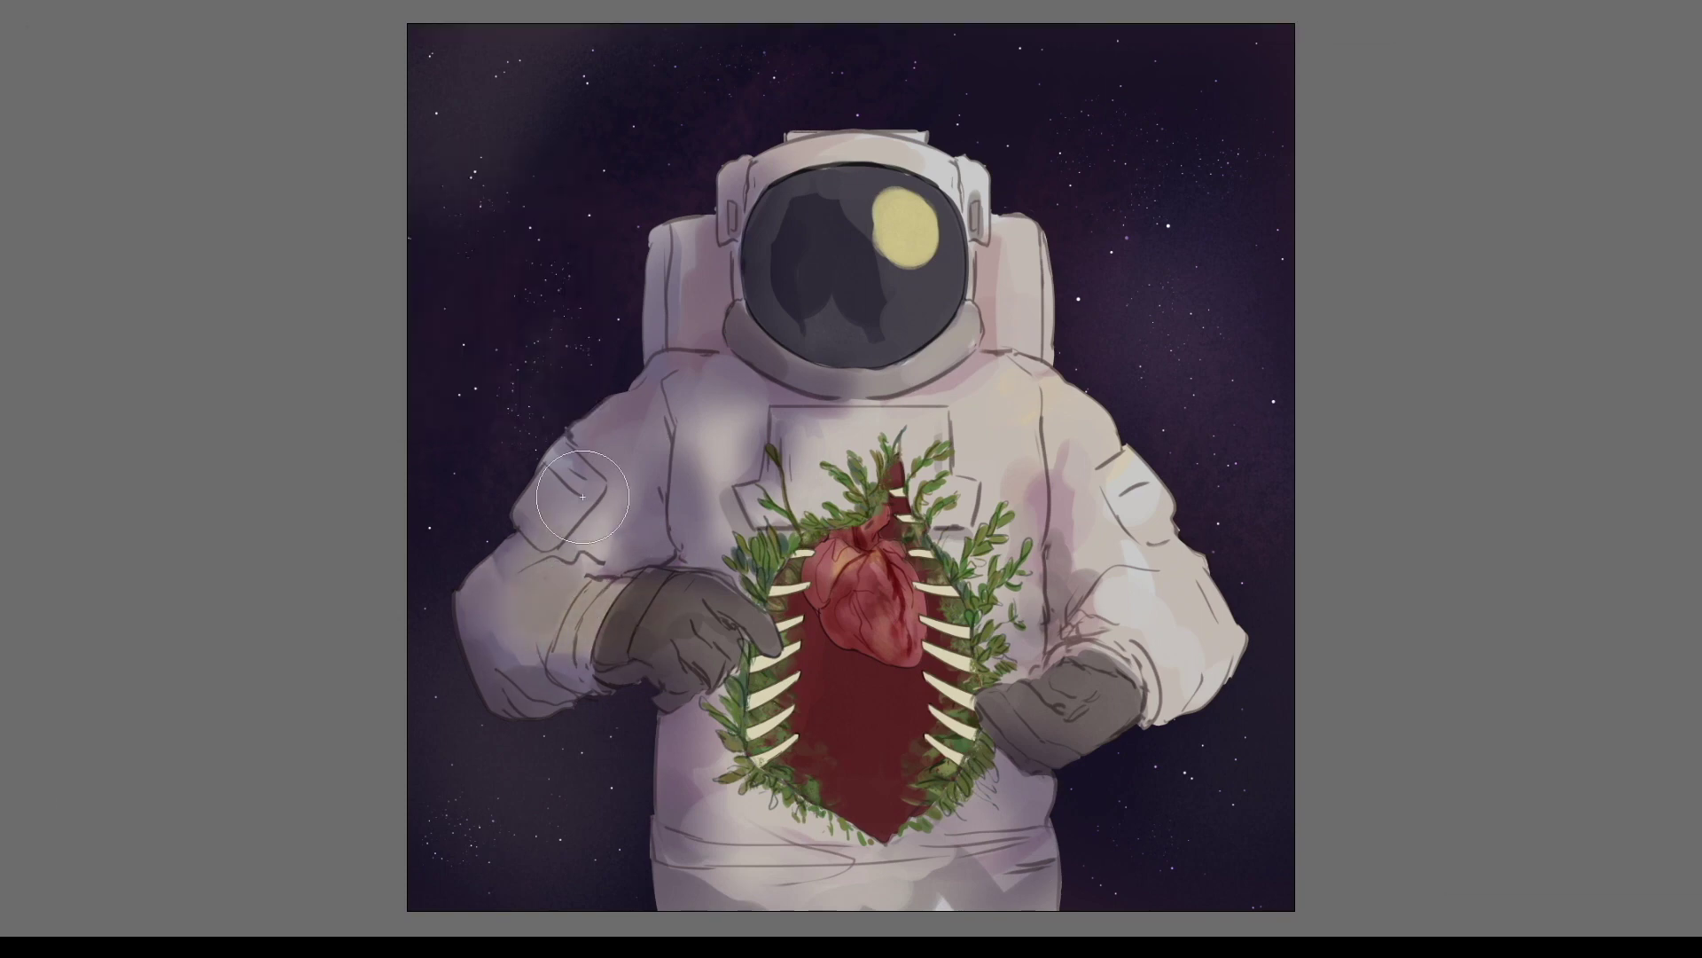
Step: Refine the suit shading with pale lavender, hue 274, saturation 5, brightness 91, and rename the shading layer MULTIPLY
key("Tab")
left_click(204, 430)
key("comma")
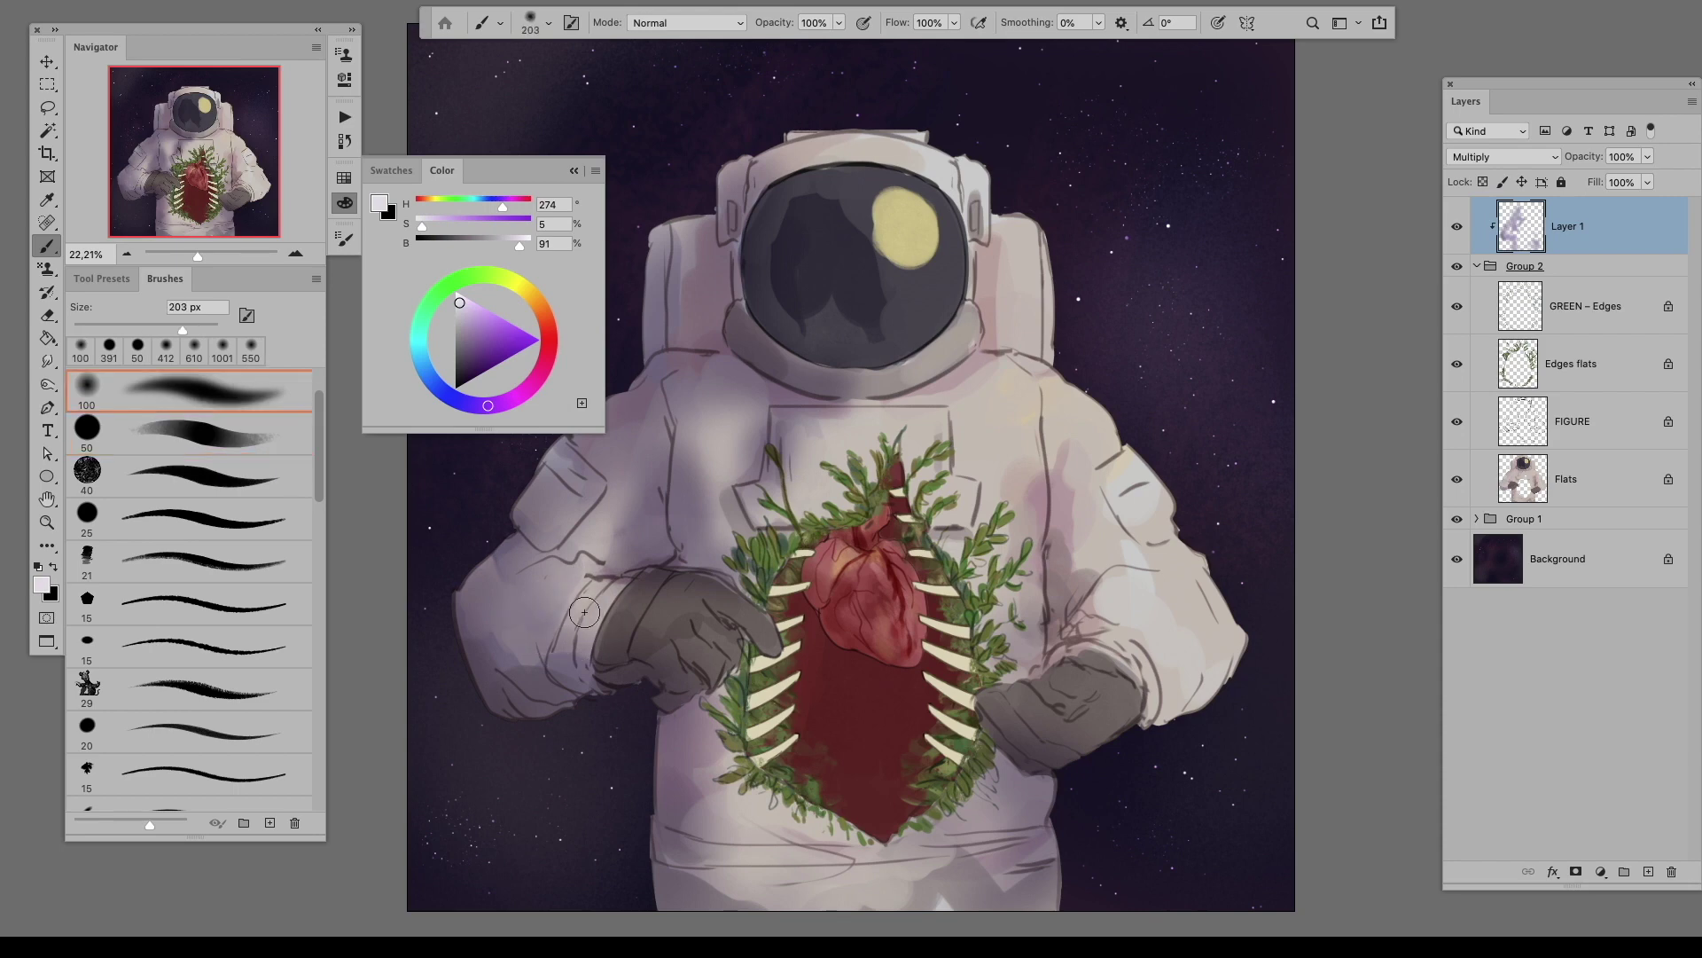
key("Tab")
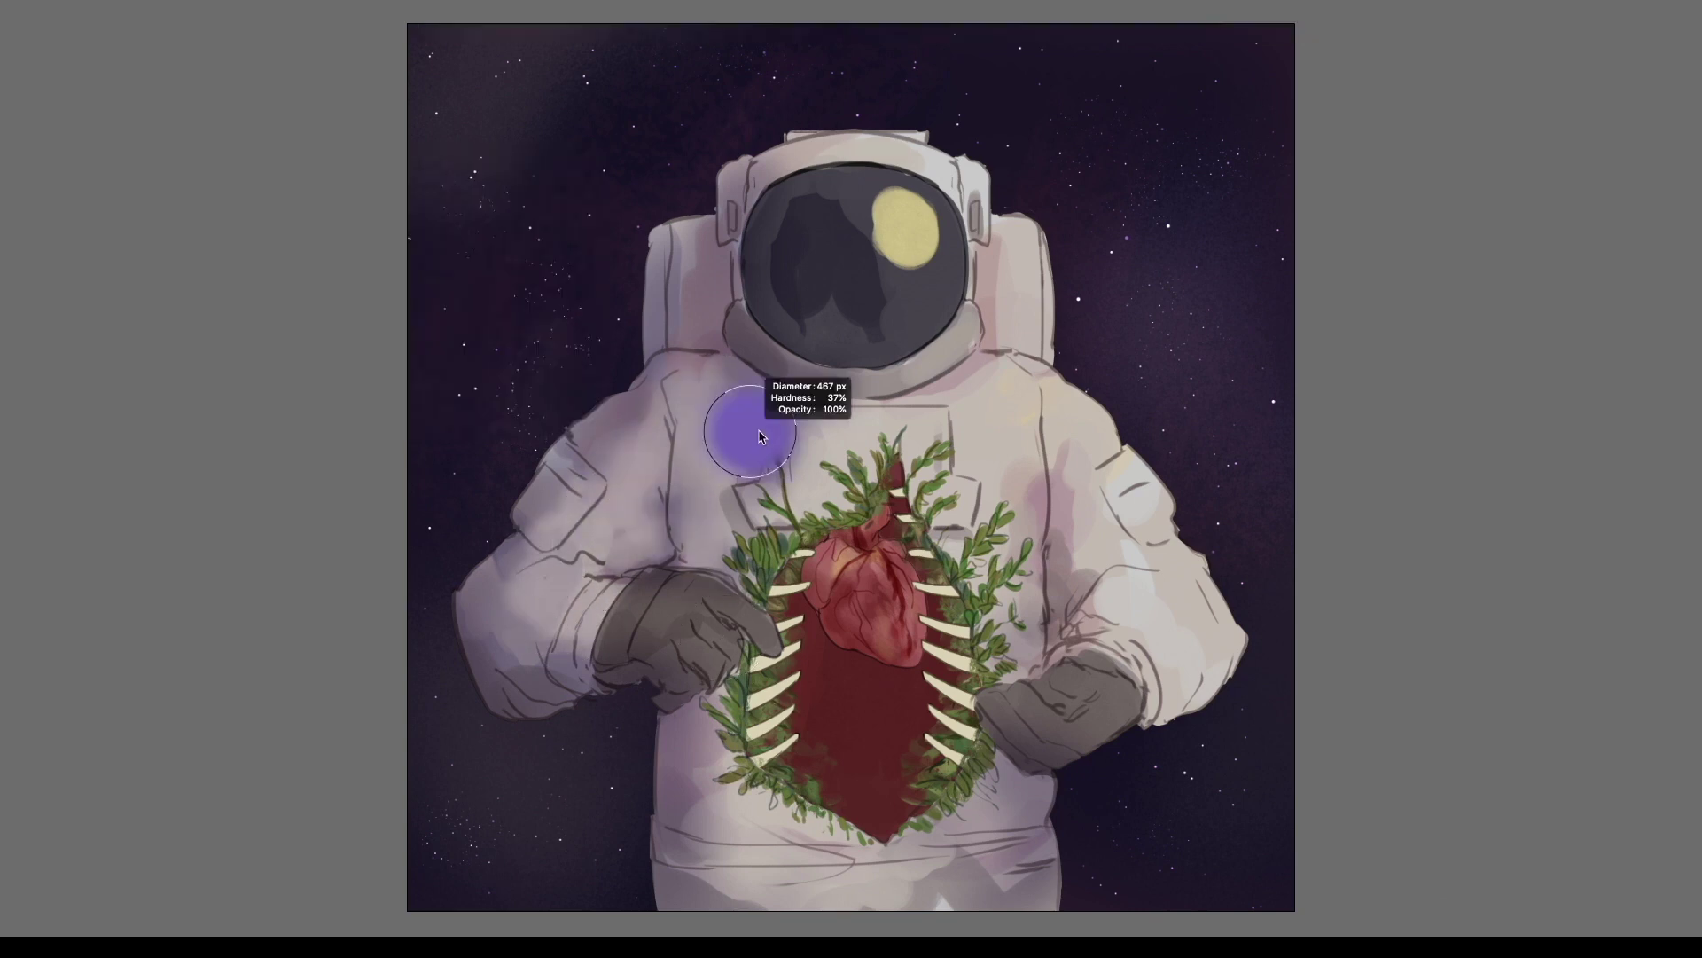
key("Tab")
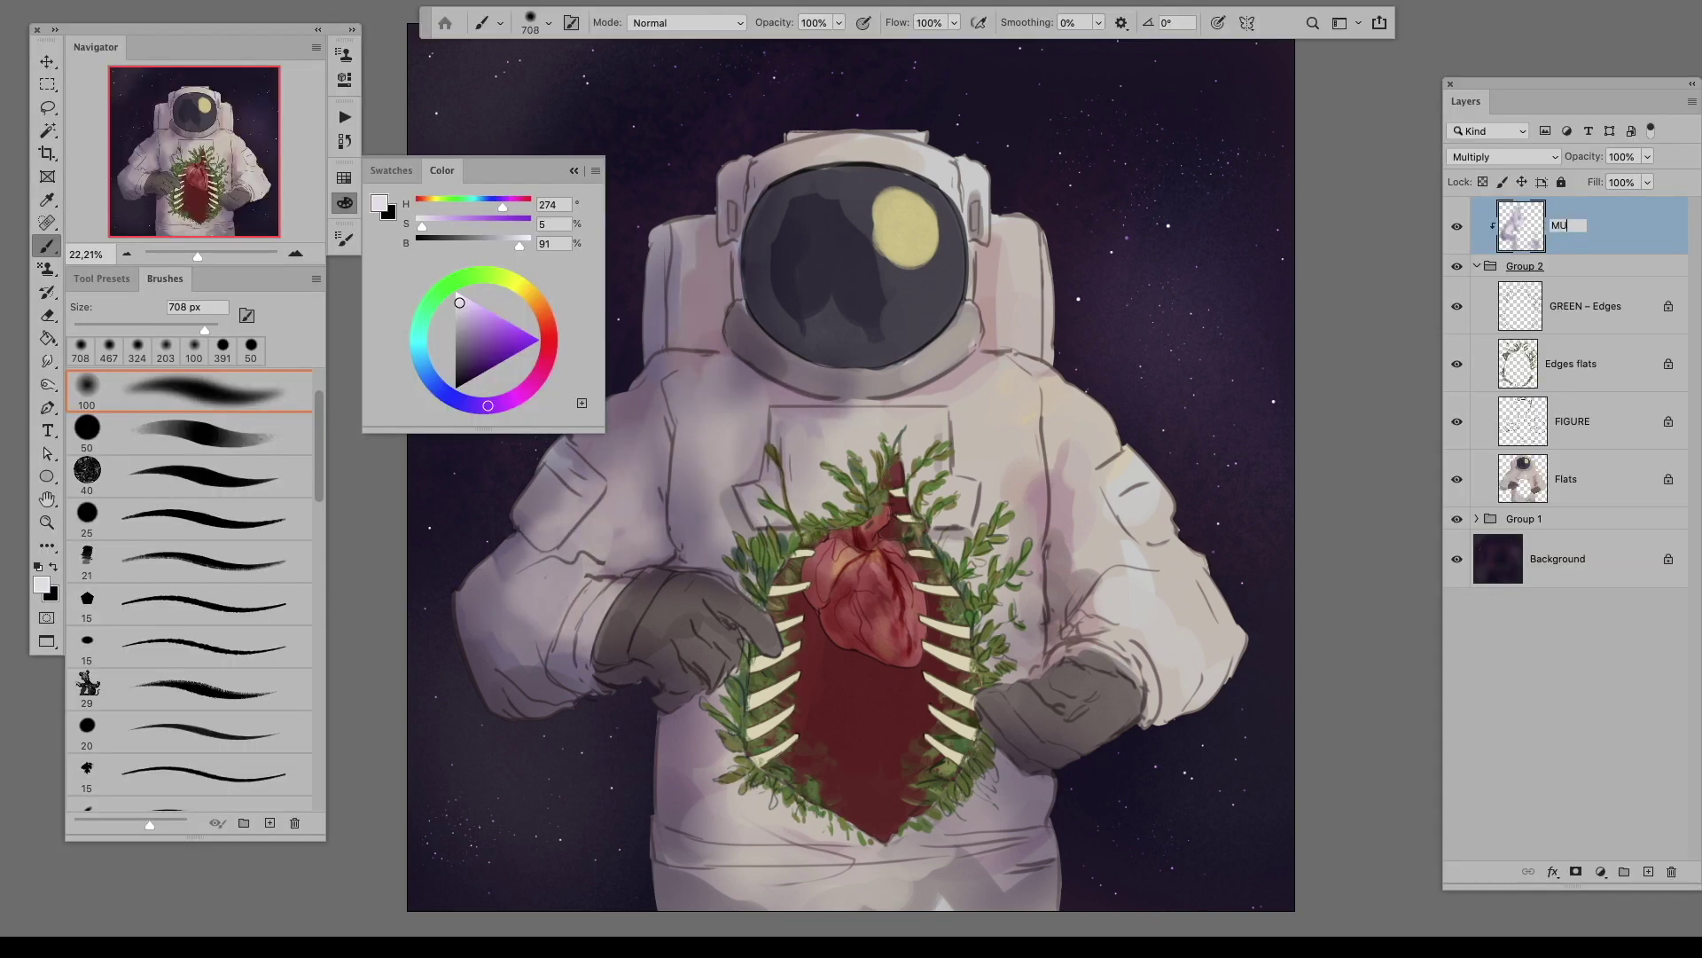
Step: Add a clipped layer named SCREEN in Screen mode and paint warm yellow light on the visor reflection, shoulder and right-hand arm
key("ctrl+alt+shift+n")
left_click(1503, 156)
left_click(1489, 289)
left_click_drag(1020, 399, 1099, 333)
mouse_move(922, 221)
left_mouse_down()
mouse_move(934, 267)
mouse_move(912, 233)
left_mouse_up()
mouse_move(1061, 399)
left_mouse_down()
mouse_move(1135, 692)
mouse_move(1215, 665)
left_mouse_up()
Step: Add a faint reddish glow to both gloves on the SCREEN layer with hue 355, saturation 50, brightness 41
left_click_drag(761, 621, 696, 618)
left_click(700, 621, "alt")
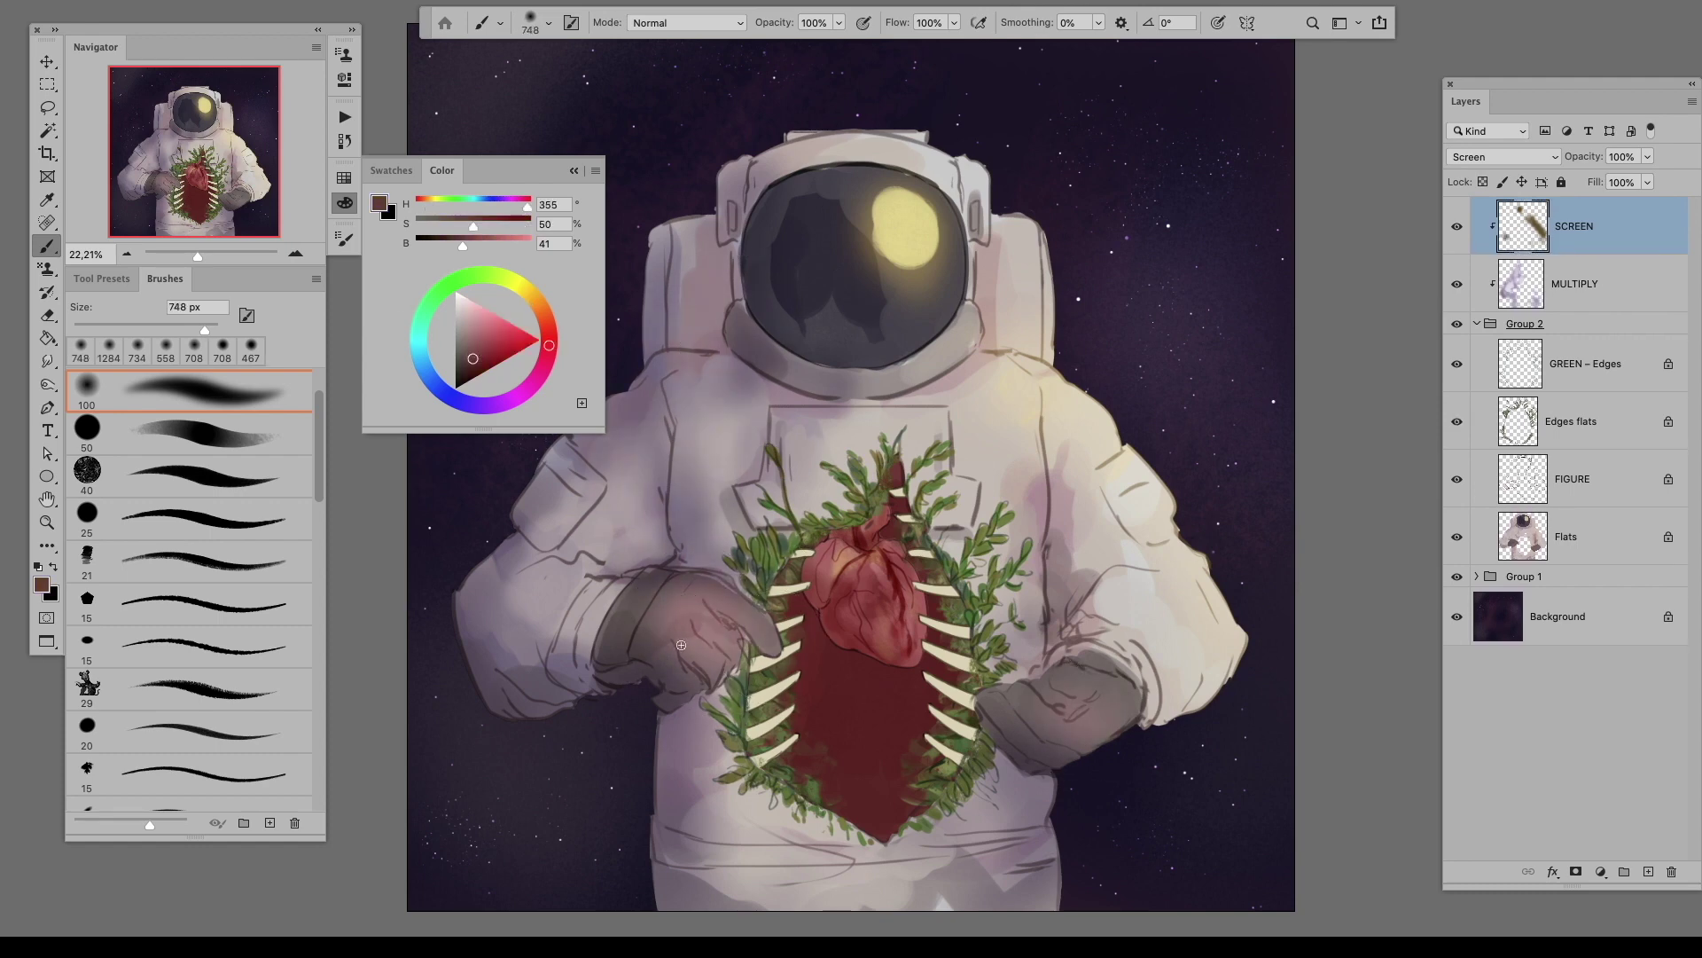
key("e")
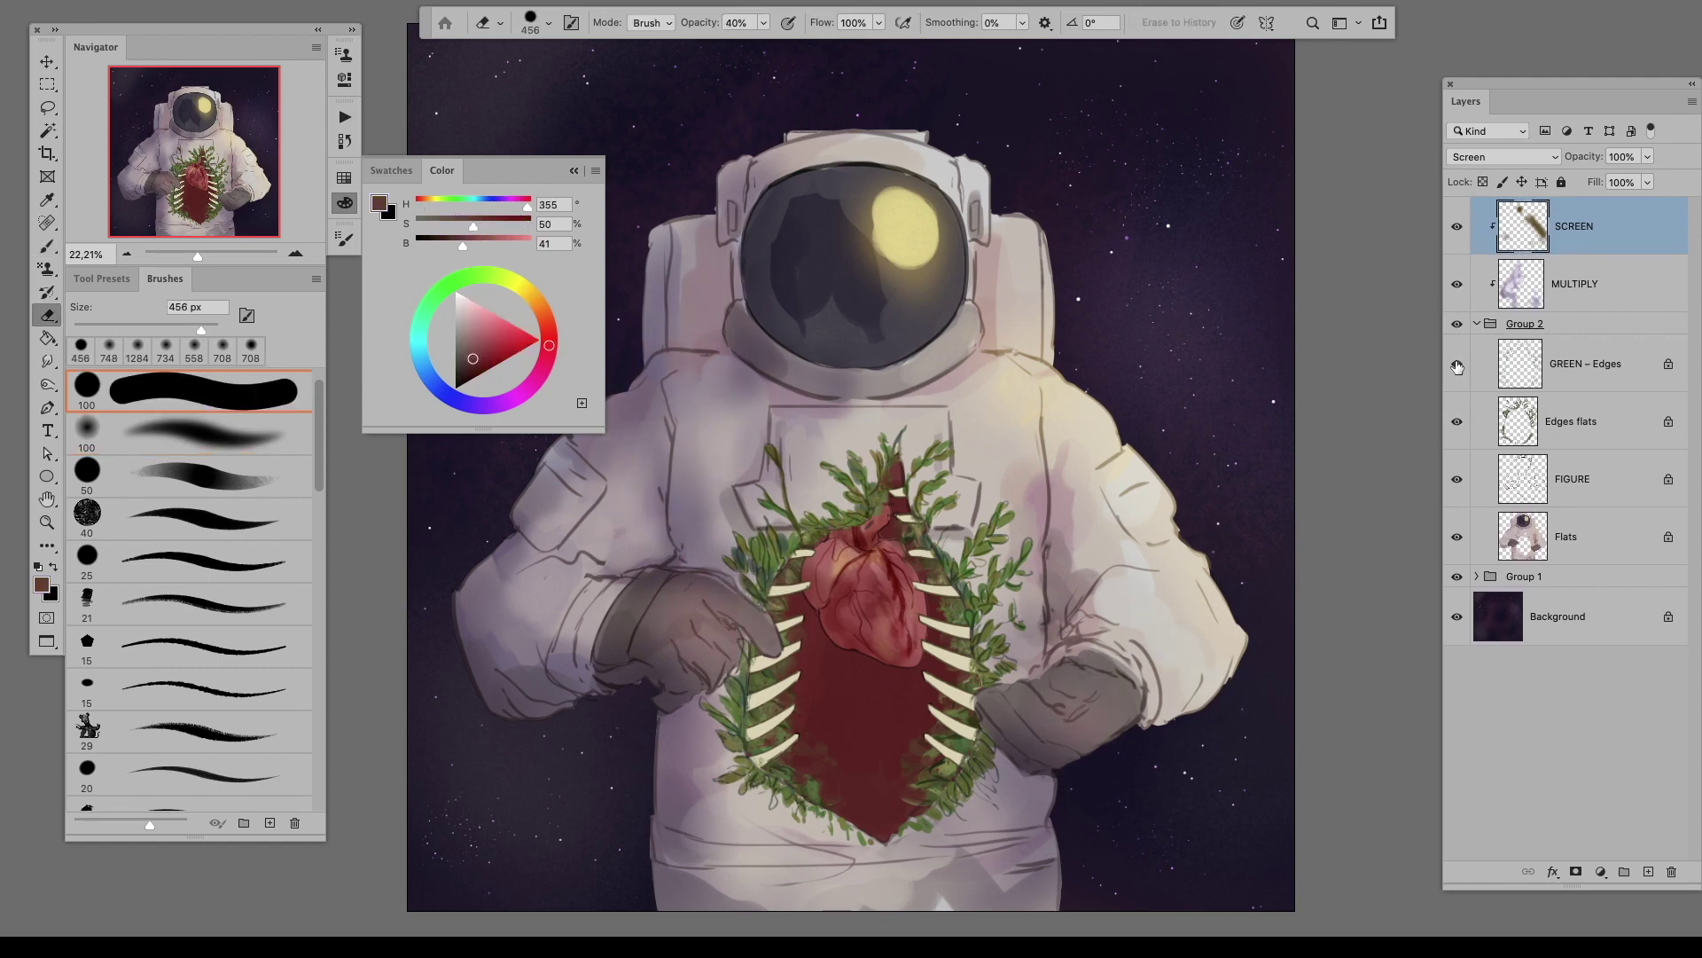
Step: Hide the SCREEN and MULTIPLY layers and select the GREEN – Edges layer
left_click(1456, 286)
left_click(1477, 324)
left_click(1457, 324)
left_click(1457, 325)
left_click(1478, 324)
left_click(1465, 364)
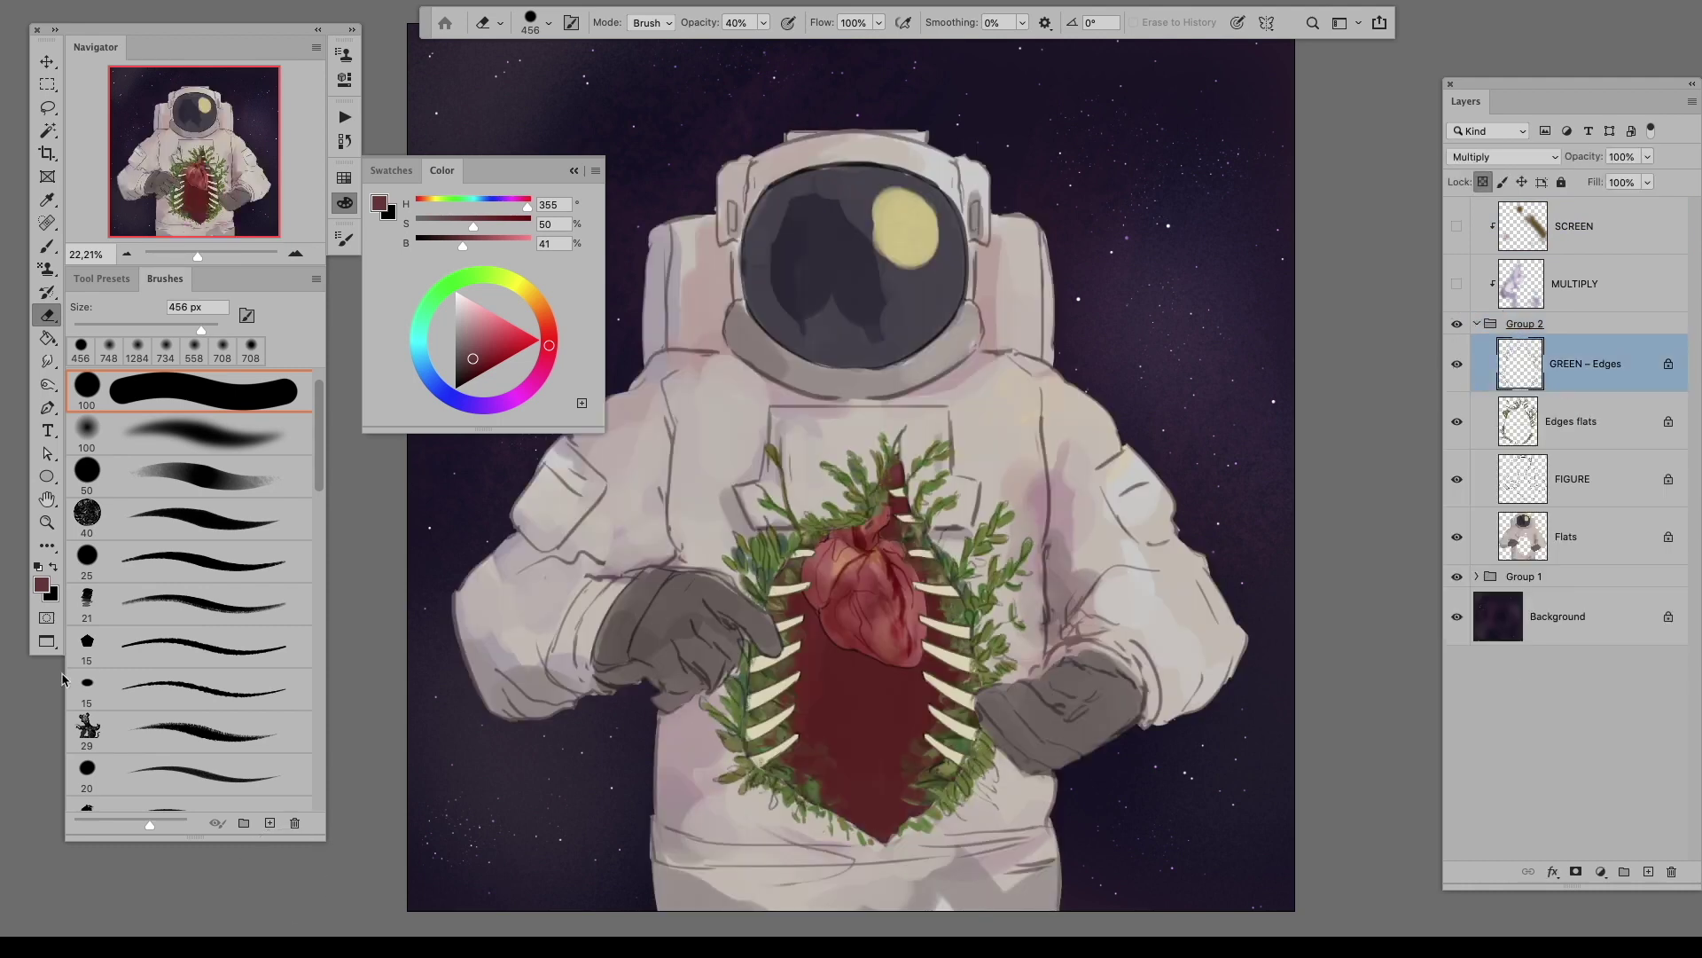
Step: Create a new layer above GREEN – Edges and name it FLOWERS
key("Tab")
key("Tab")
scroll(933, 565, "up", 2)
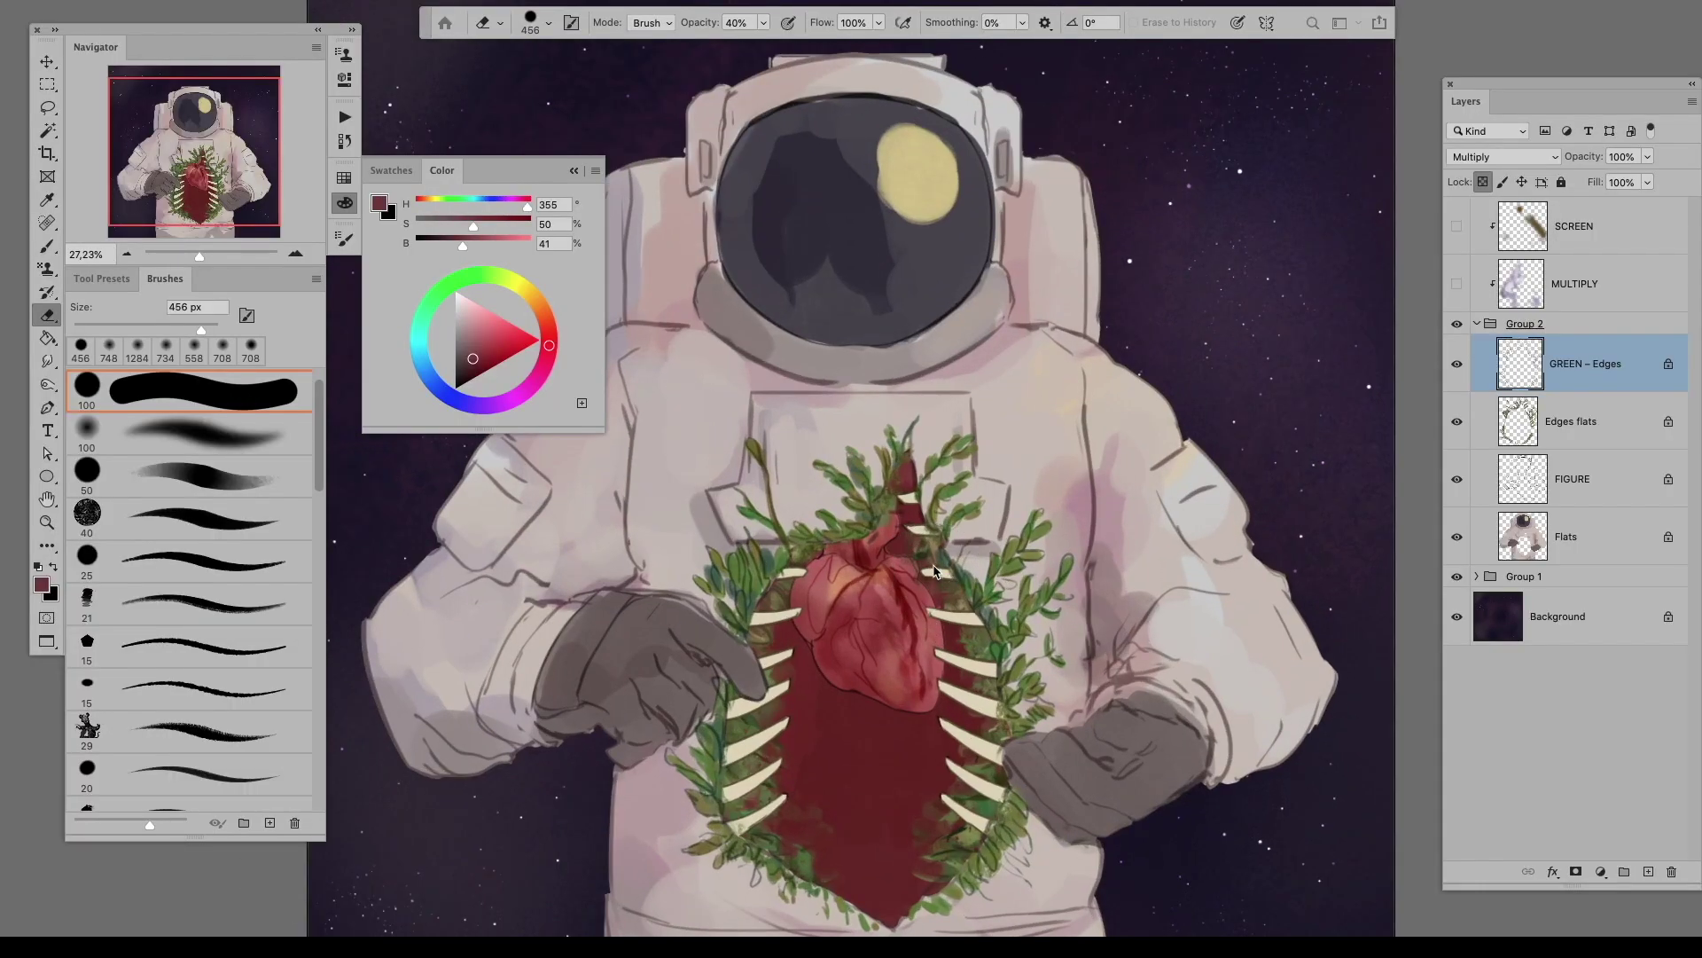
left_click(1648, 871)
double_click(1573, 363)
type("FLOWERS")
key("Return")
Step: Add a near-white Solid Color fill layer, place it below the FLOWERS layer and set its opacity to 80%
left_click(1601, 872)
left_click(1601, 567)
left_click(734, 419)
left_click(1113, 407)
left_click_drag(1574, 364, 1587, 426)
key("v")
key("8")
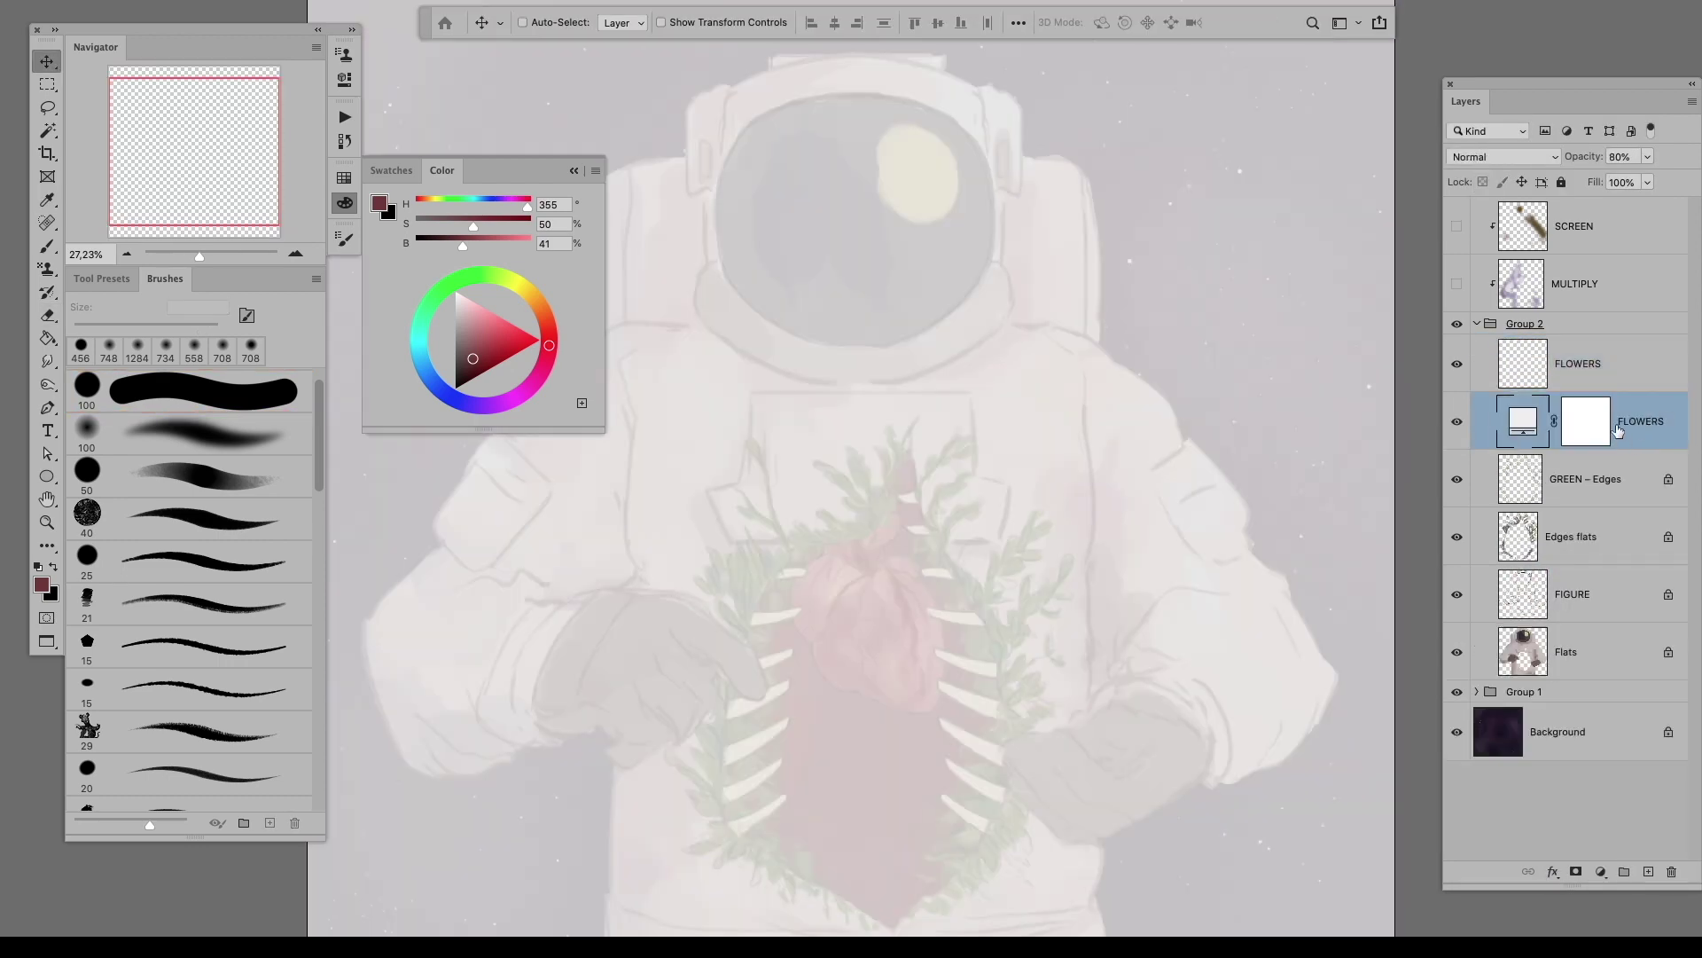
Step: Name the fill layer Solid Color 1 and move it beneath the Edges flats layer so only the foliage stands out
double_click(1628, 424)
type("Soli")
key("Return")
left_click_drag(1588, 424, 1621, 556)
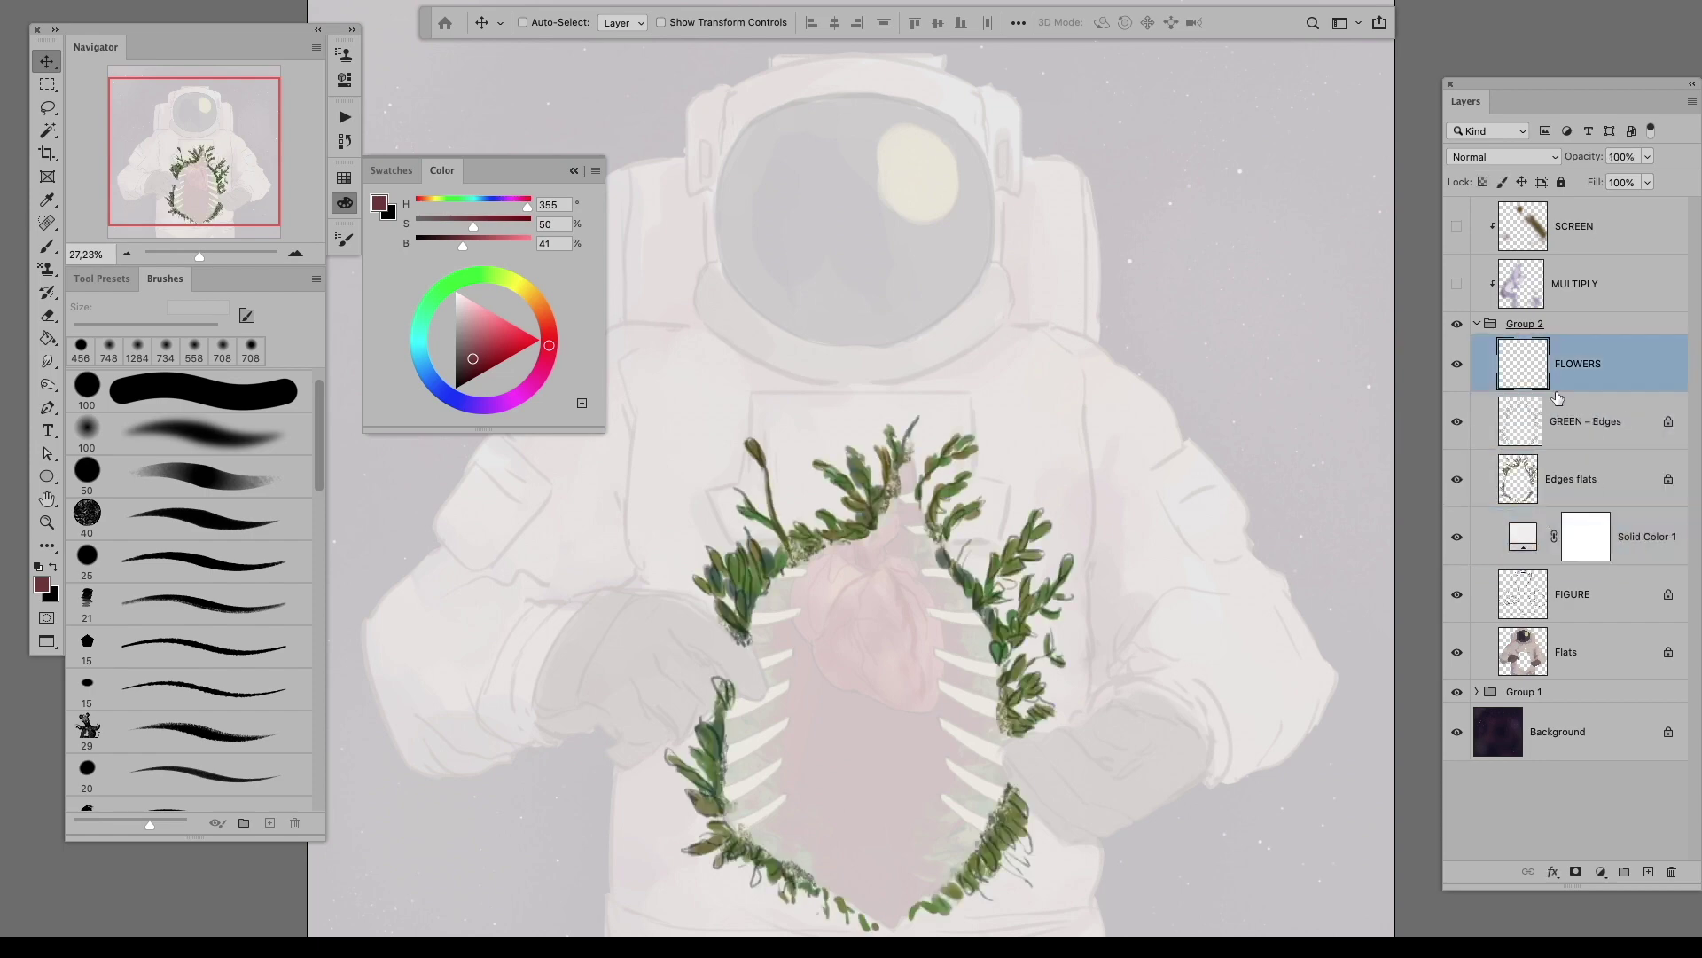
Step: Sketch a rough black daisy outline beside the upper-left leaves on the FLOWERS layer with a 50 px brush
left_click(1580, 373)
key("ctrl+plus")
key("b")
key("d")
scroll(263, 539, "down", 10)
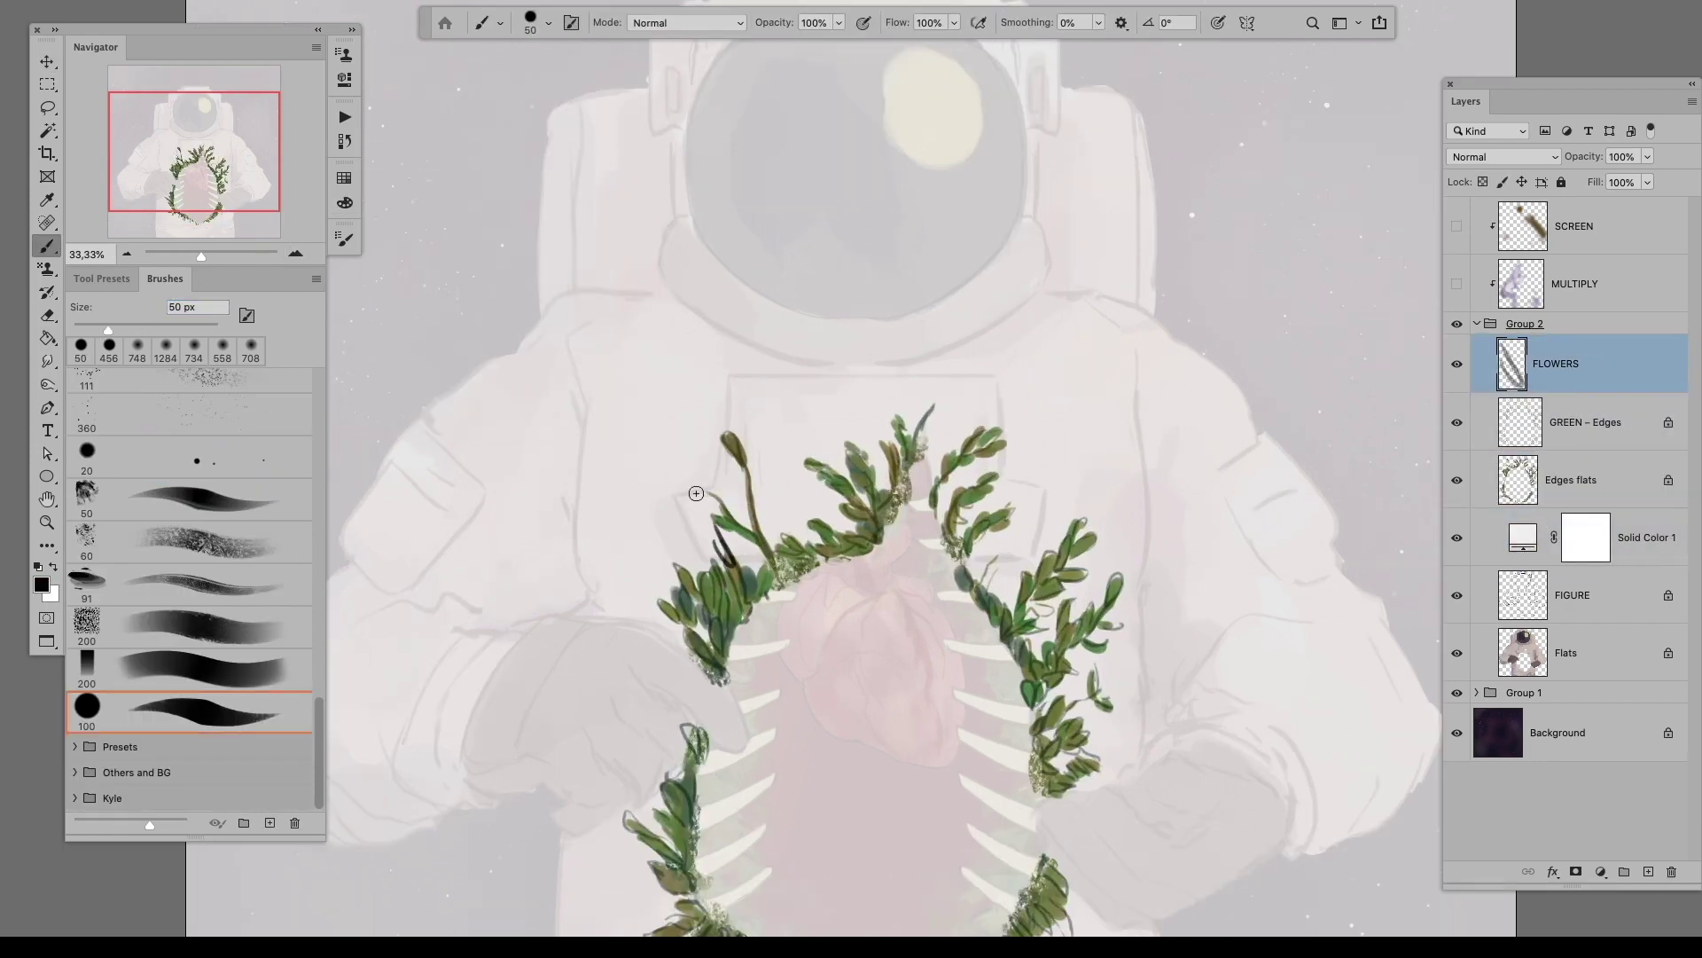
key("Tab")
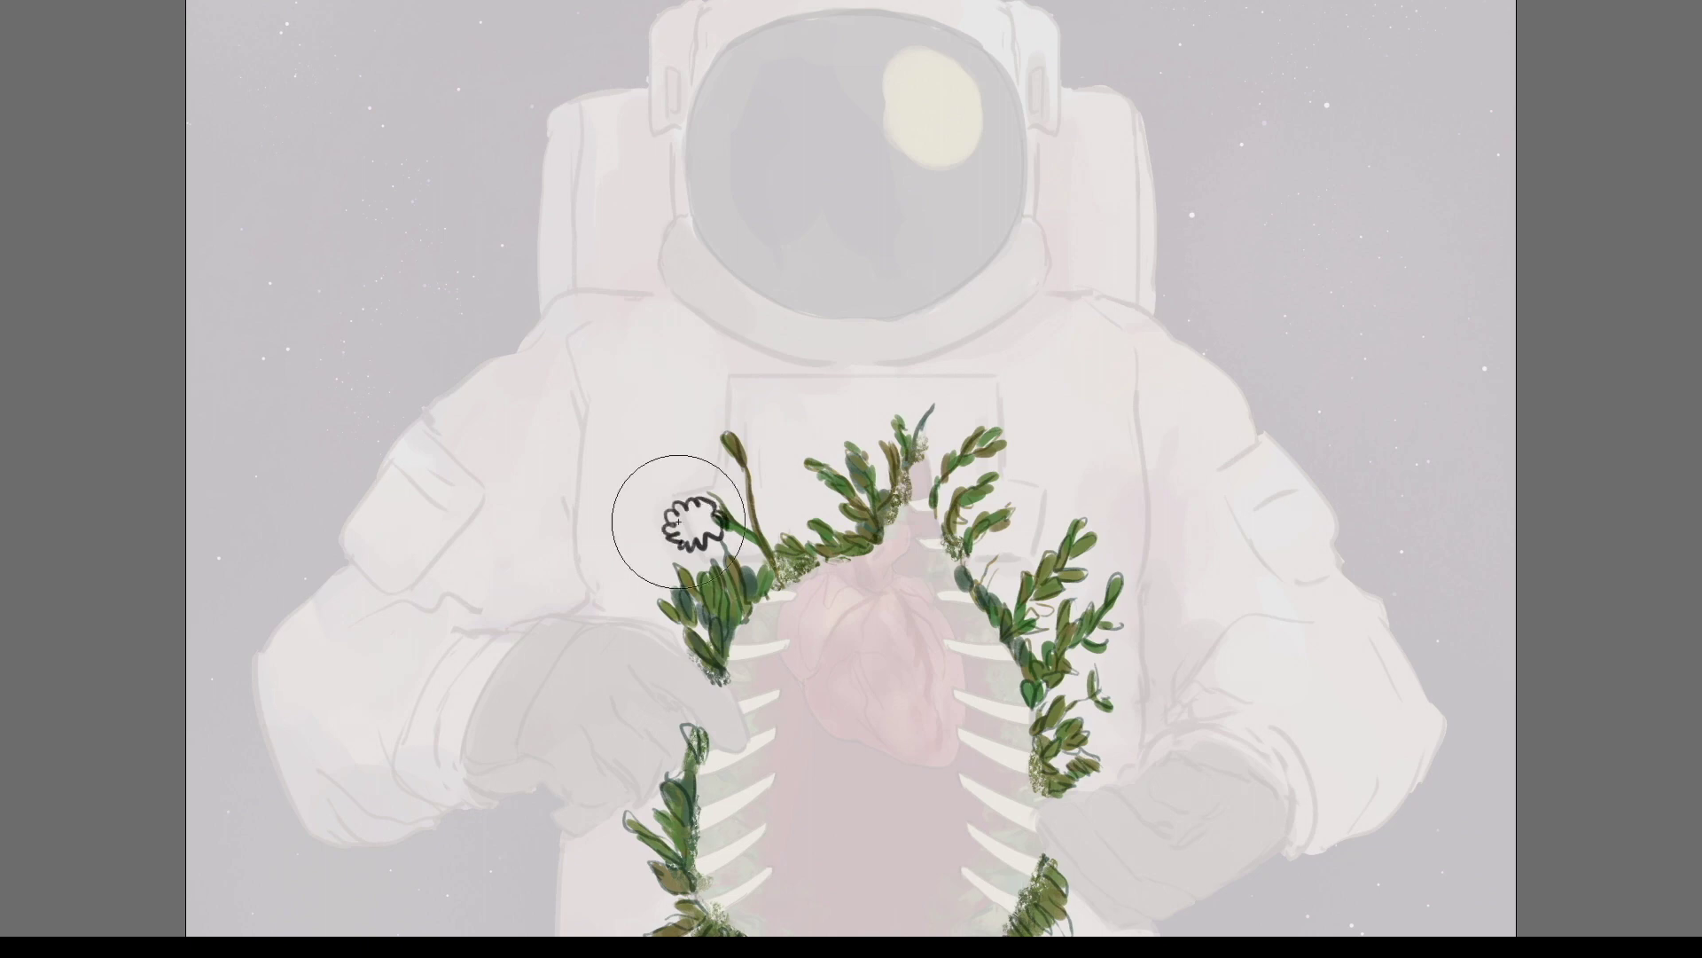
key("Tab")
Step: Rename the FLOWERS layer Daisy and hide the GREEN – Edges and Edges flats layers
key("ctrl+plus")
double_click(1563, 362)
mouse_move(587, 279)
left_mouse_down()
mouse_move(497, 355)
mouse_move(523, 507)
mouse_move(847, 387)
left_mouse_up()
key("v")
key("Tab")
left_click_drag(892, 312, 768, 369)
key("Tab")
left_click_drag(1457, 421, 1457, 479)
Step: Paint a solid mauve disc over the chest panel as a base for the daisy
key("Tab")
left_click(801, 570)
key("Tab")
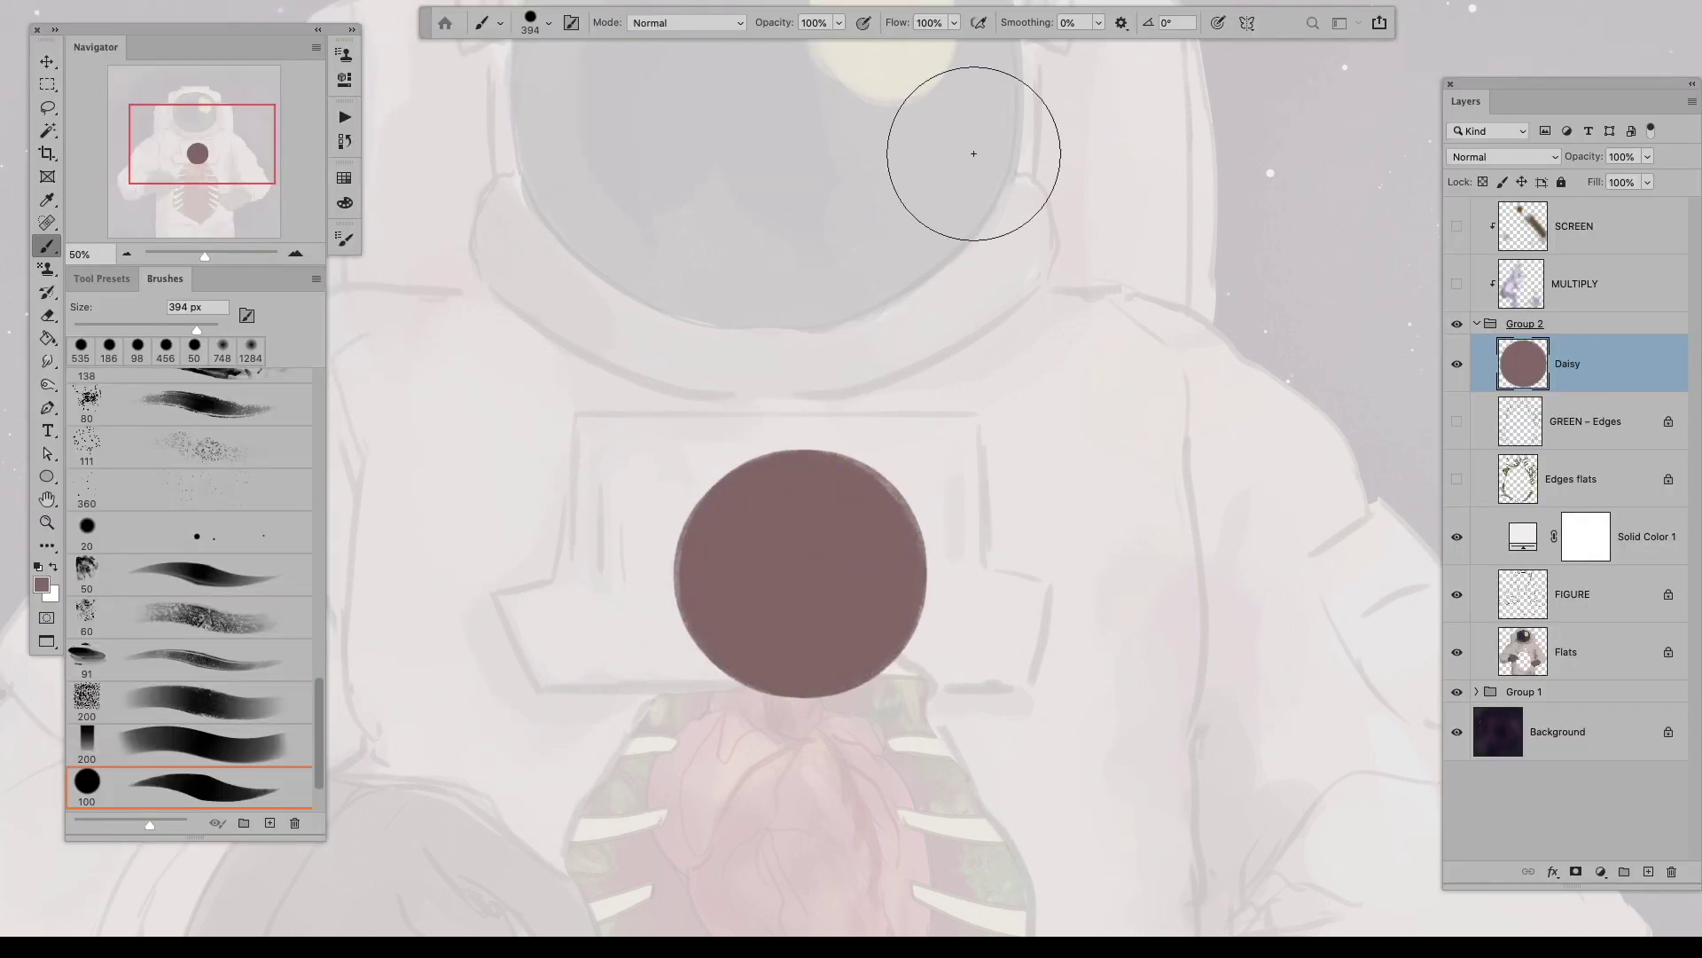
Step: Set up dual-axis paint symmetry at the canvas centre and paint a mauve disc around the crossing of its axes
left_click(1246, 22)
left_click(1304, 110)
key("super+0")
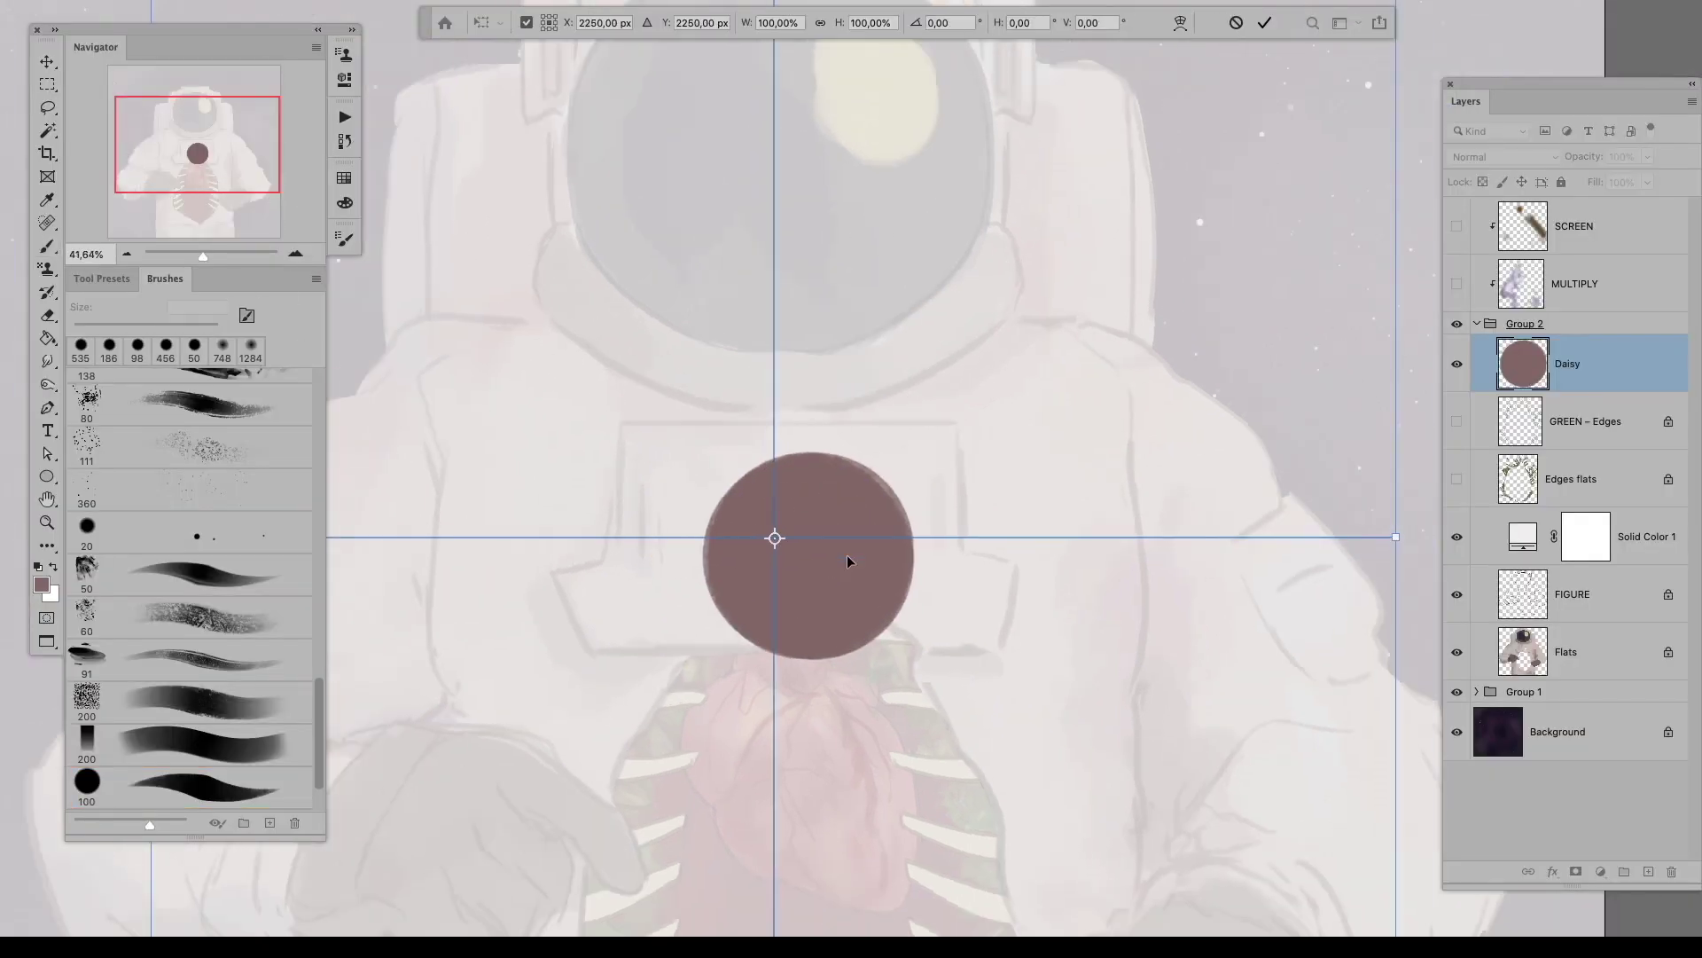
key("Return")
key("super+plus")
key("super+plus")
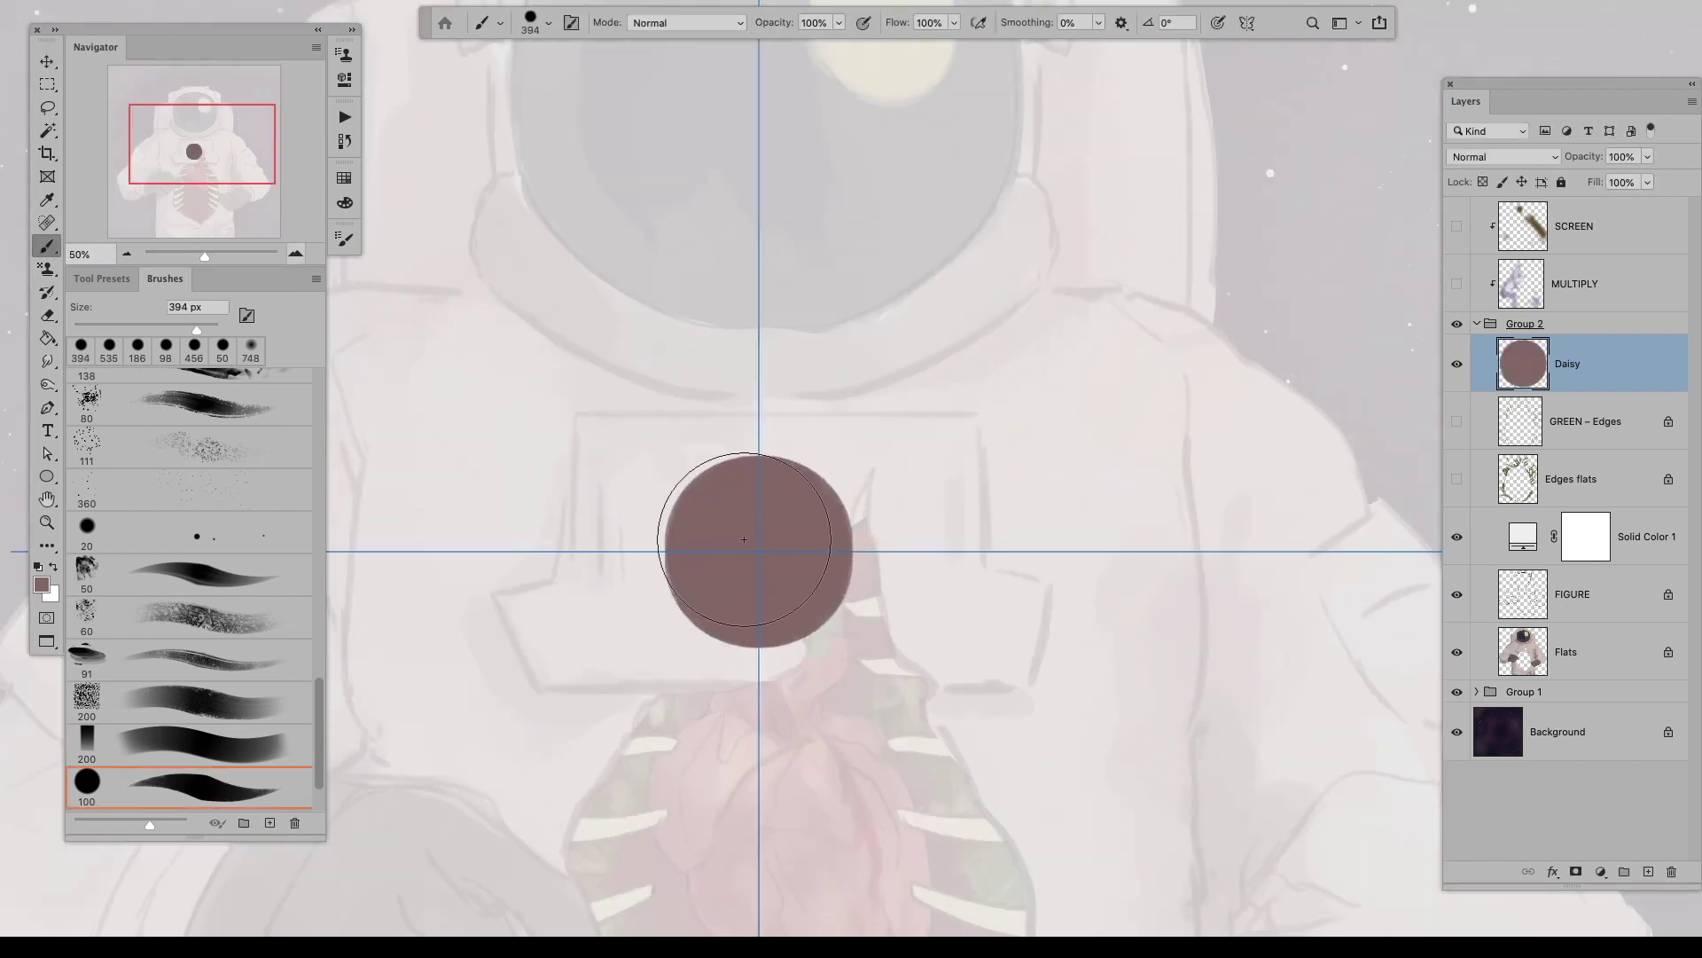
mouse_move(787, 578)
left_mouse_down()
mouse_move(695, 619)
mouse_move(749, 600)
left_mouse_up()
Step: Enable Color Dynamics per tip with 4% hue and 4% saturation jitter, and pick a pale grey paint colour
left_click(345, 240)
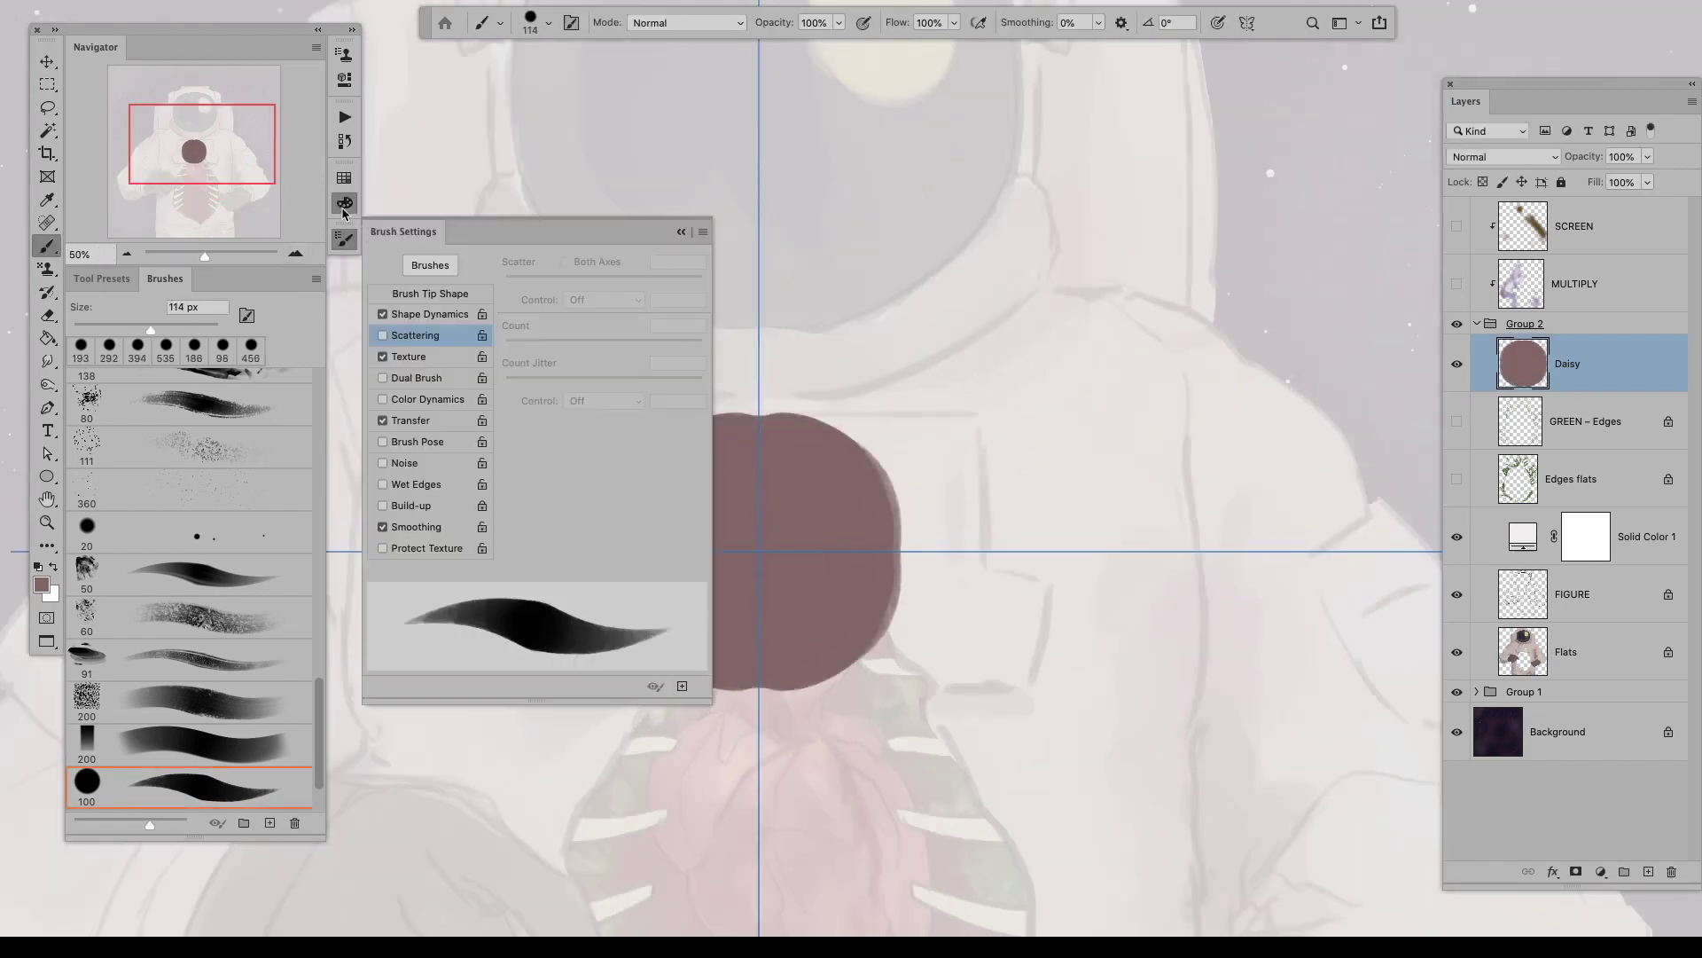
left_click(345, 203)
left_click(448, 304)
left_click(345, 240)
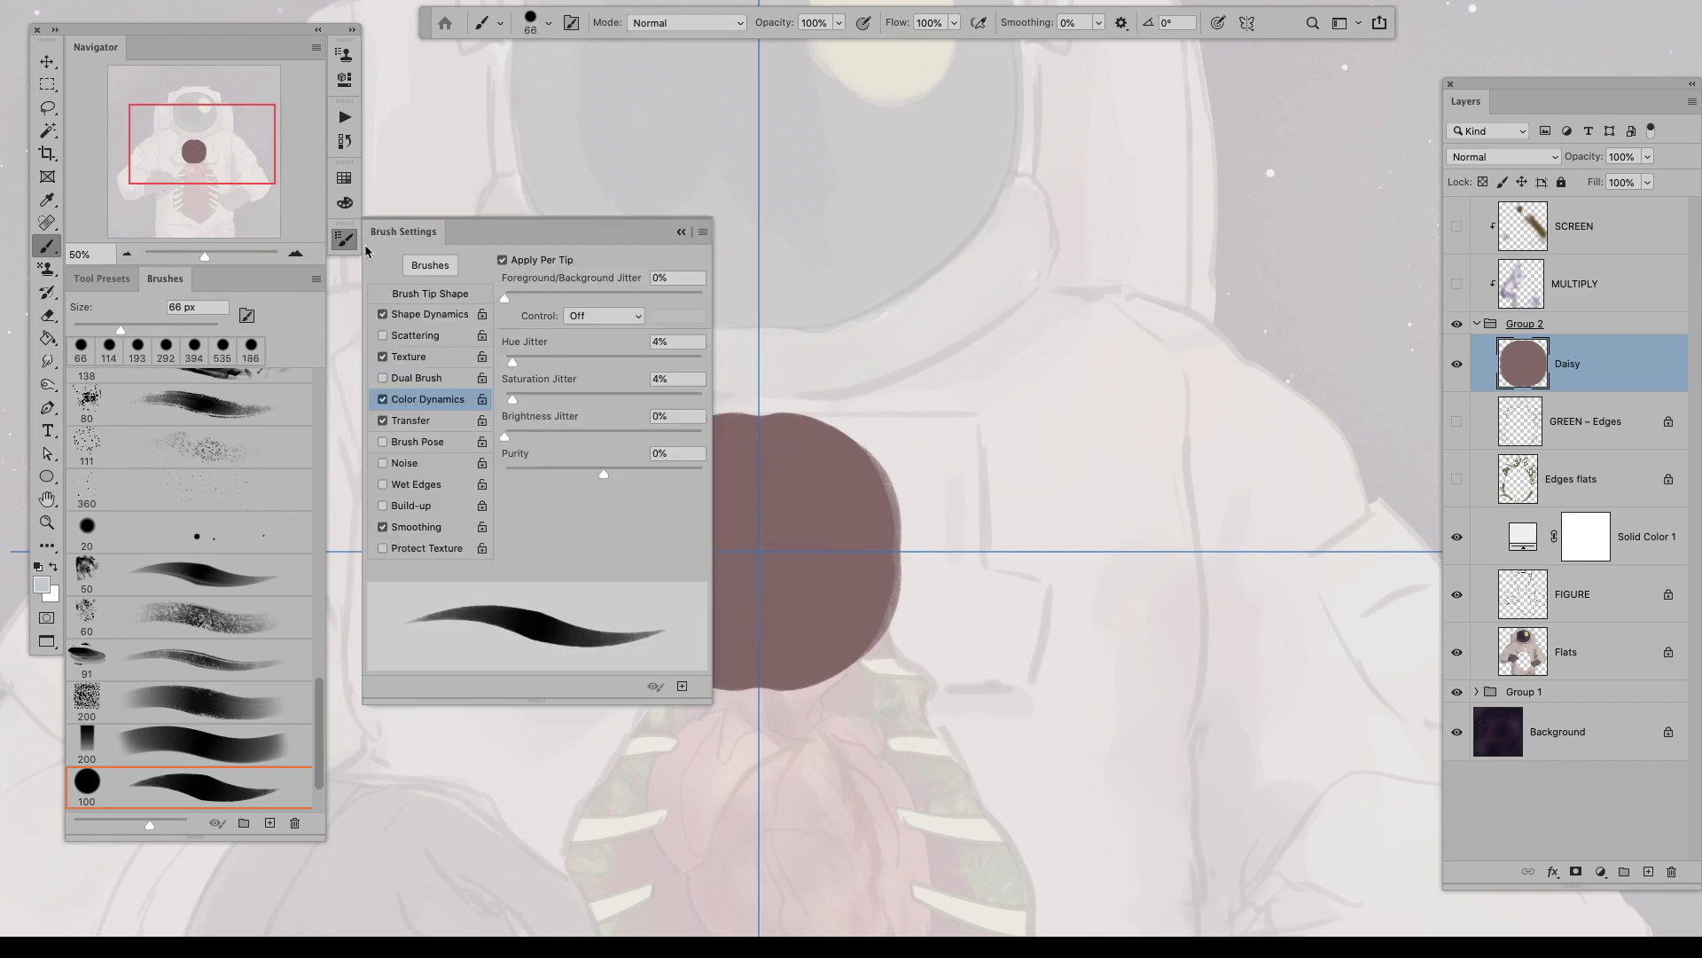
left_click(345, 239)
Step: Paint pale grey petals radiating symmetrically over the mauve disc with progressively smaller brushes
mouse_move(793, 605)
left_mouse_down()
mouse_move(805, 546)
mouse_move(861, 556)
mouse_move(762, 427)
mouse_move(790, 454)
mouse_move(788, 628)
mouse_move(818, 658)
mouse_move(801, 676)
mouse_move(786, 641)
mouse_move(793, 666)
mouse_move(744, 631)
left_mouse_up()
key("bracketleft")
key("bracketleft")
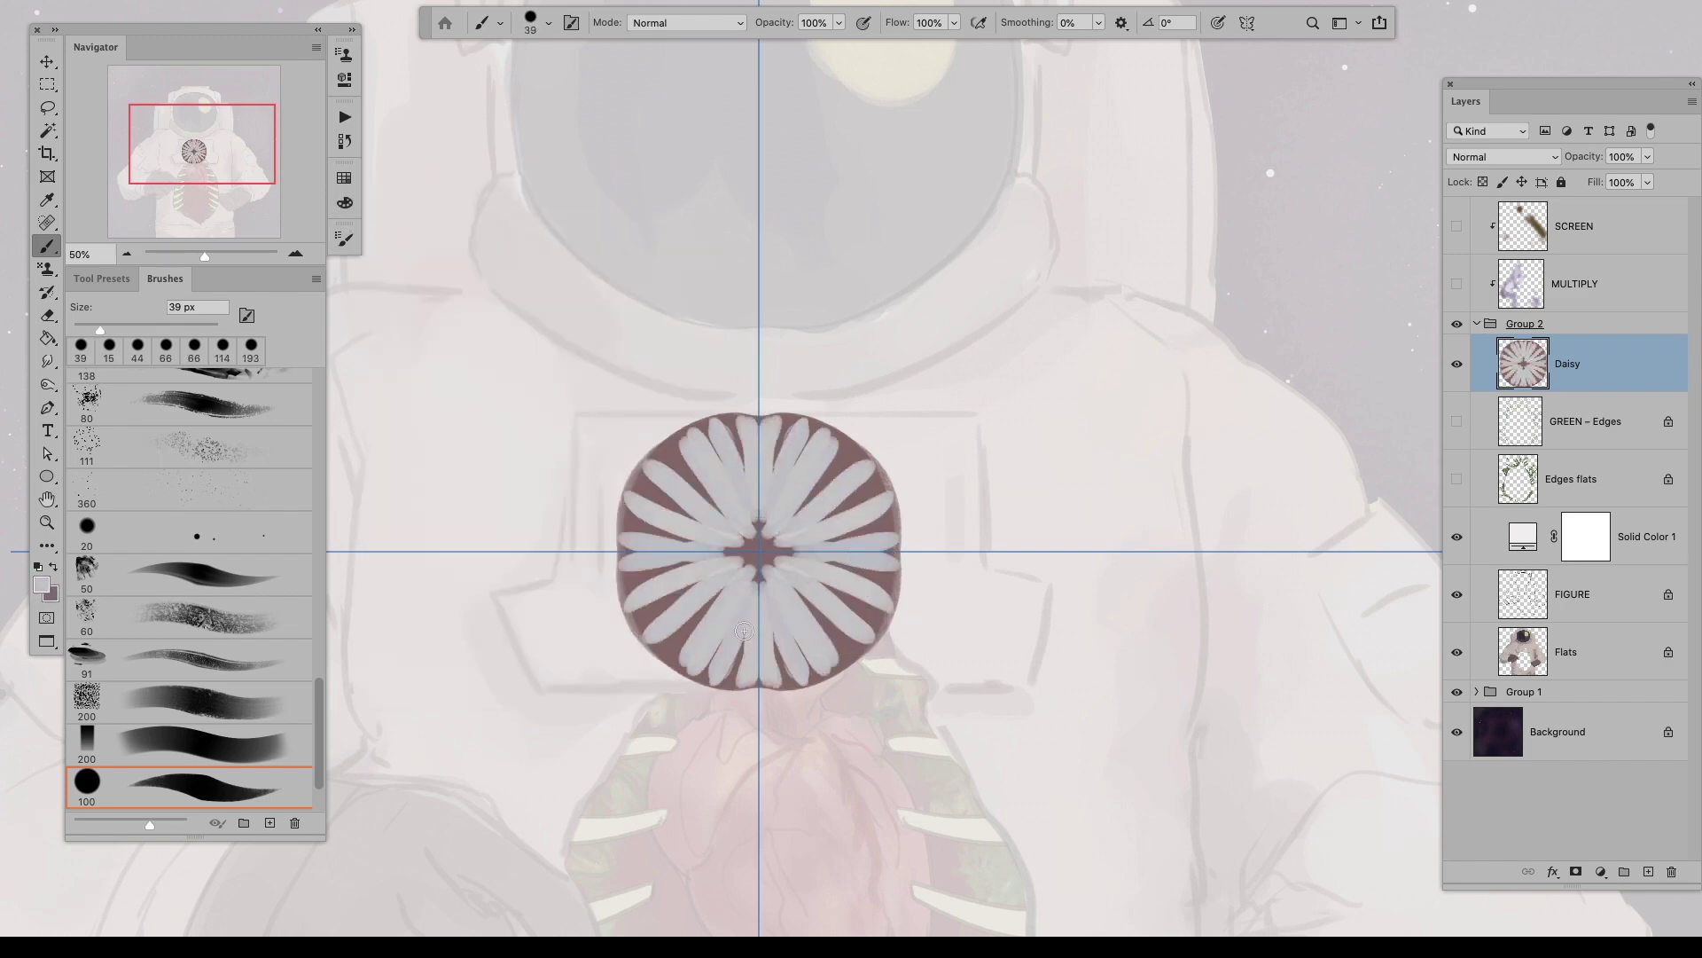
left_click(864, 613, "alt")
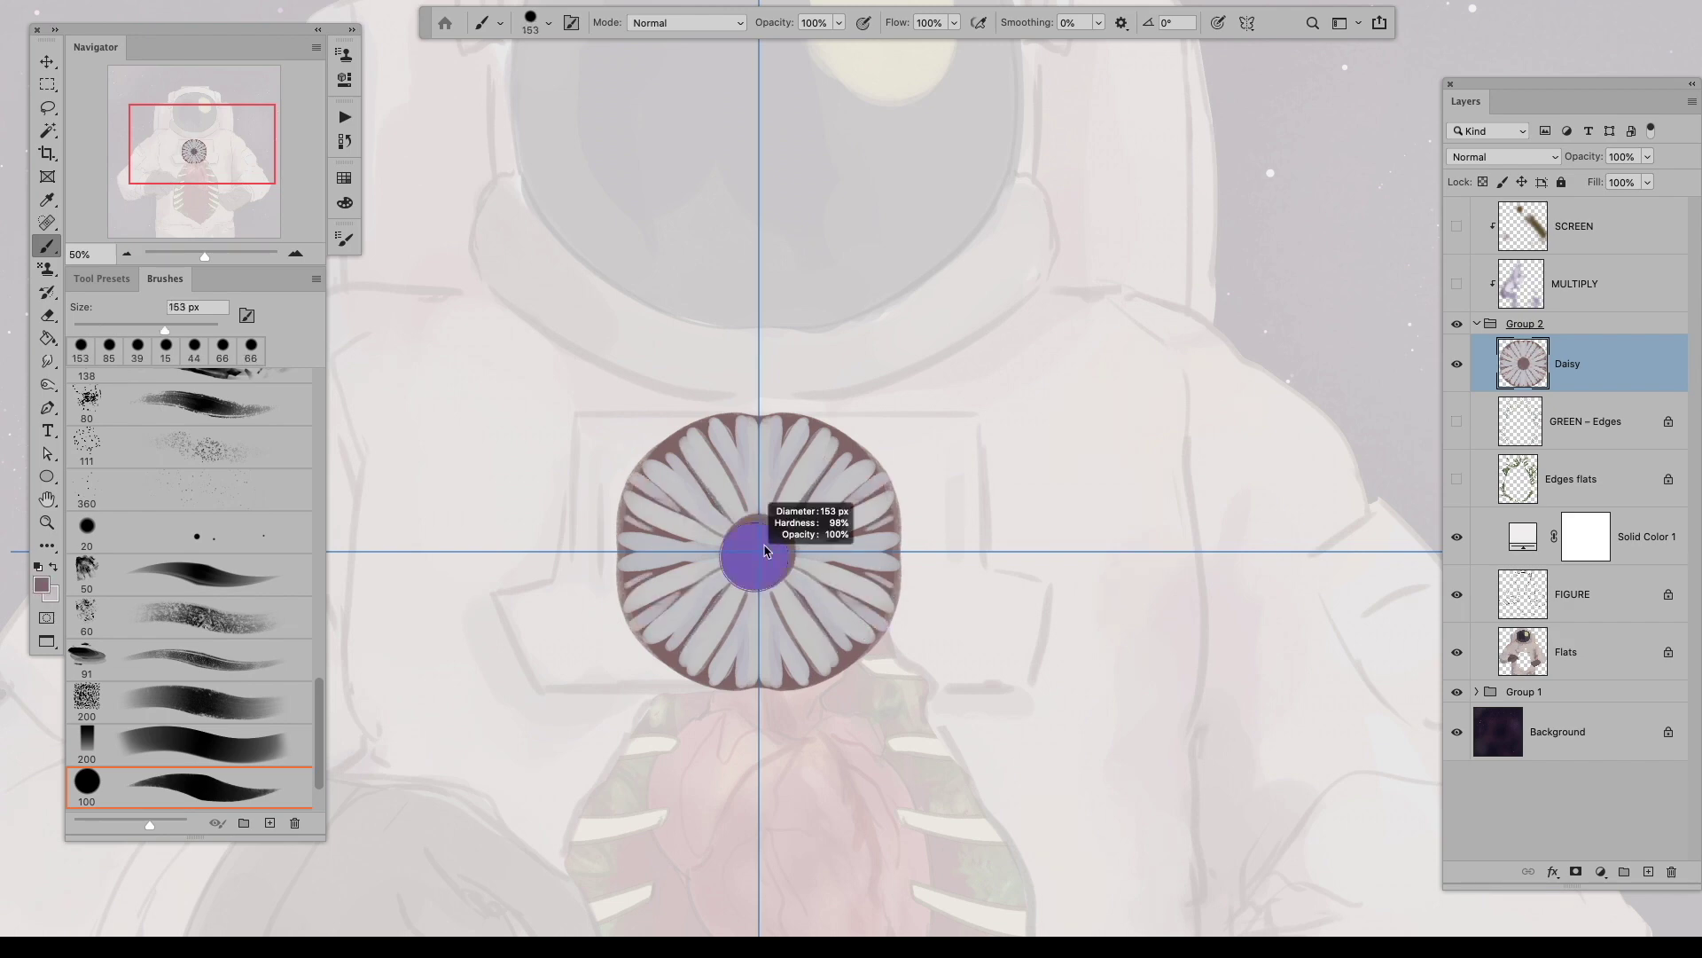
Step: Paint a round yellow centre with a dark rim at the middle of the daisy
left_click(345, 237)
left_click(344, 203)
left_click(531, 294)
left_click(494, 325)
left_click(759, 555)
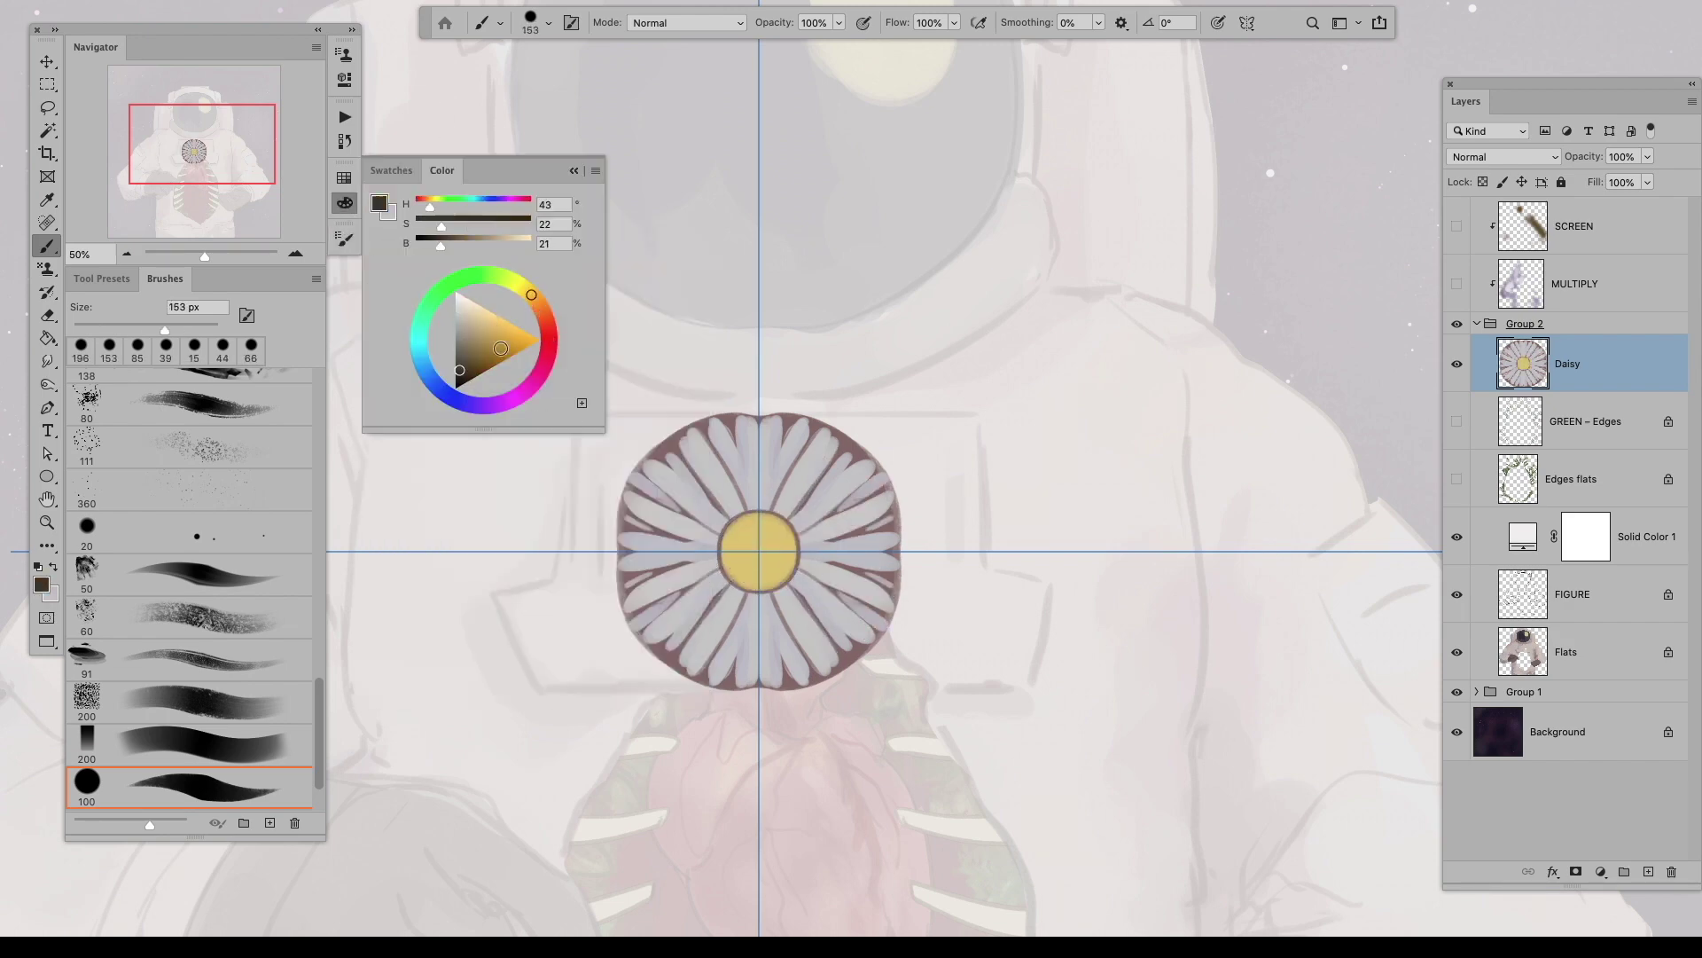
Step: Erase the mauve rim between the petal tips with a 40 px eraser and refine the petals and yellow-orange centre
key("e")
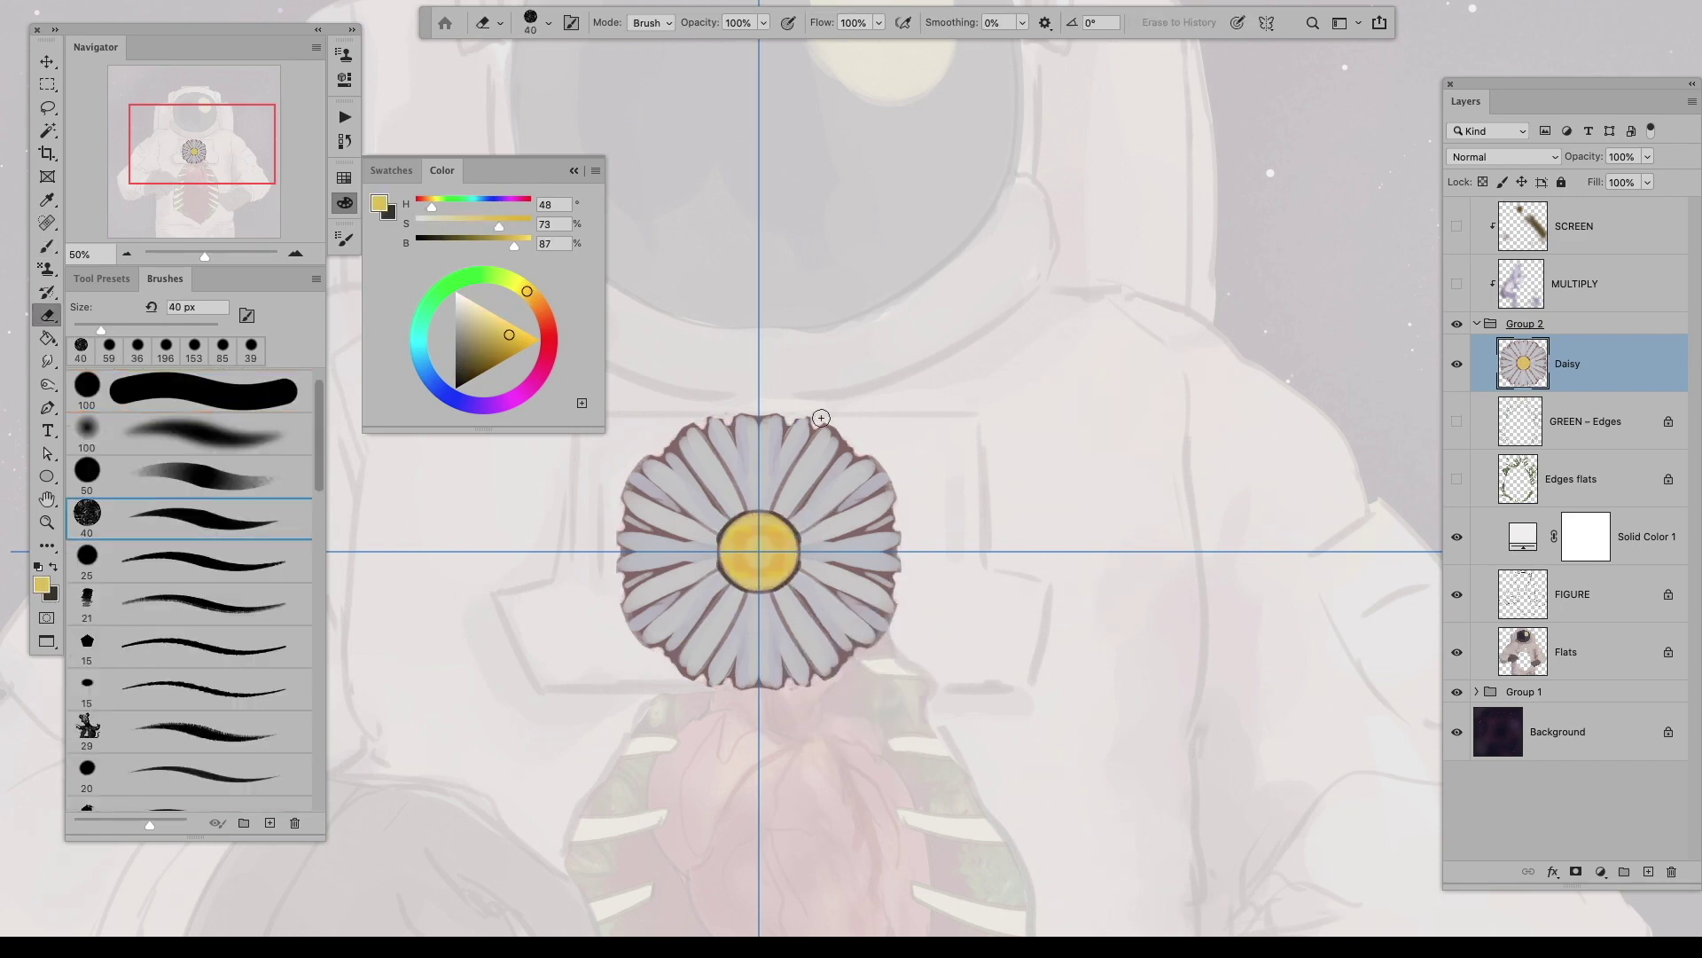
key("b")
left_click(801, 547, "alt")
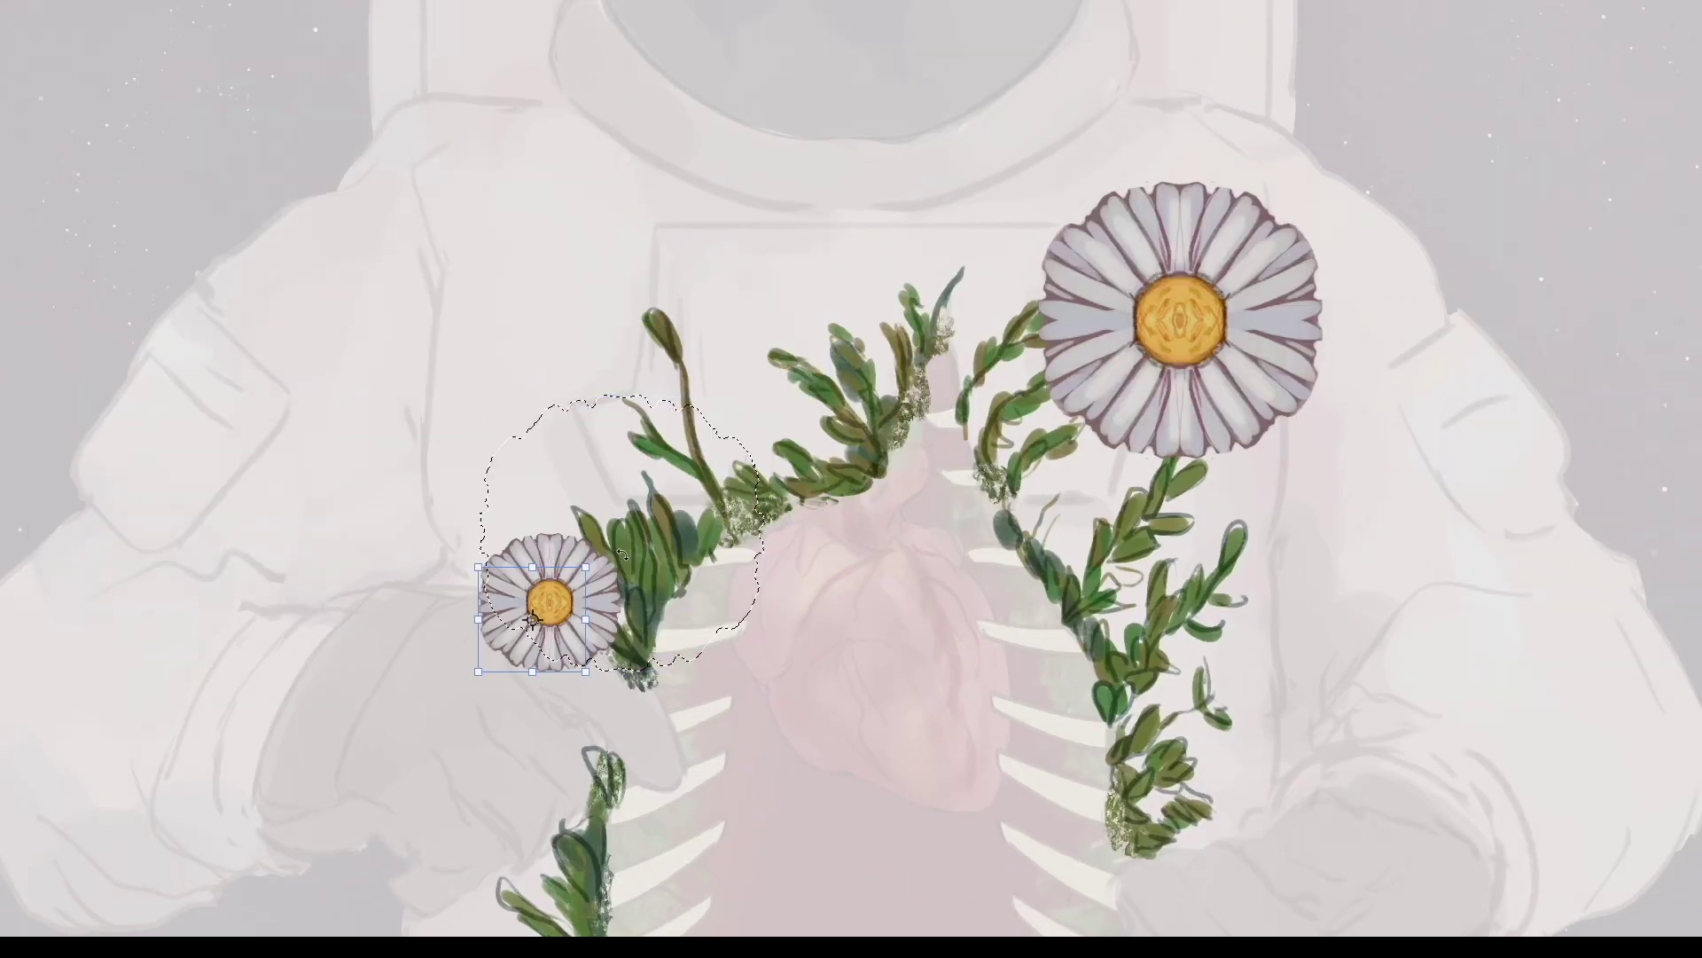
Step: Arrange five small daisies around the upper-left leaves on the Daisy copy layer
left_click_drag(645, 561, 610, 434)
left_click_drag(589, 495, 718, 441)
right_click(687, 603)
left_click(780, 844)
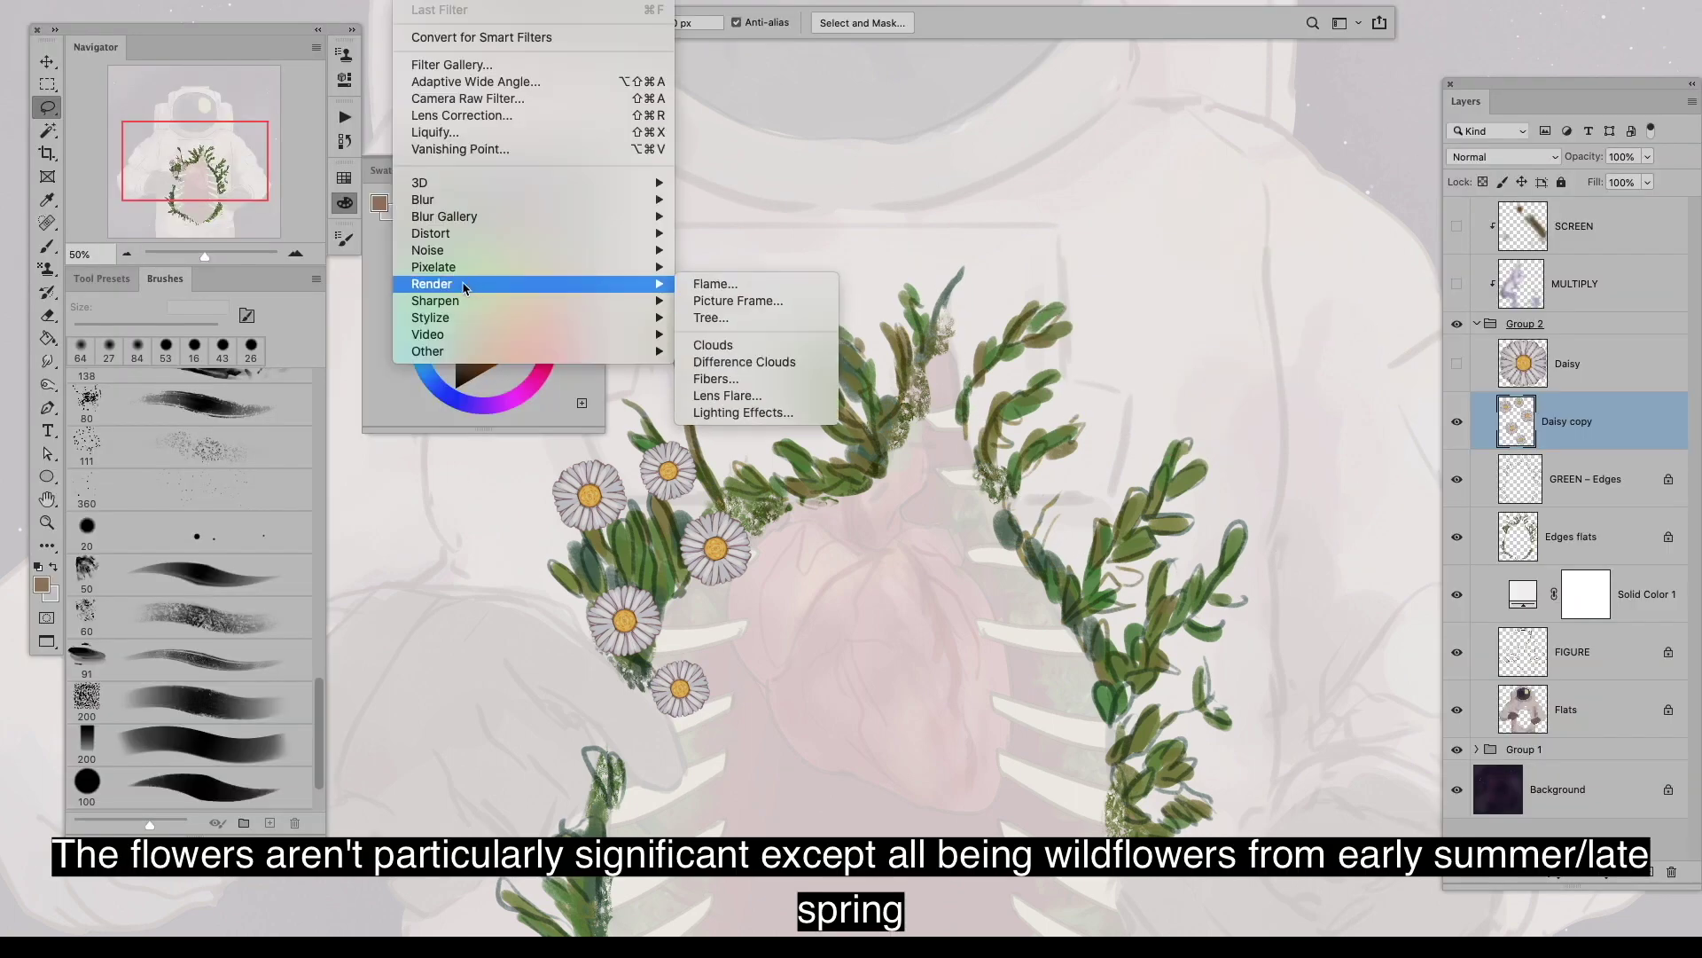
key("Escape")
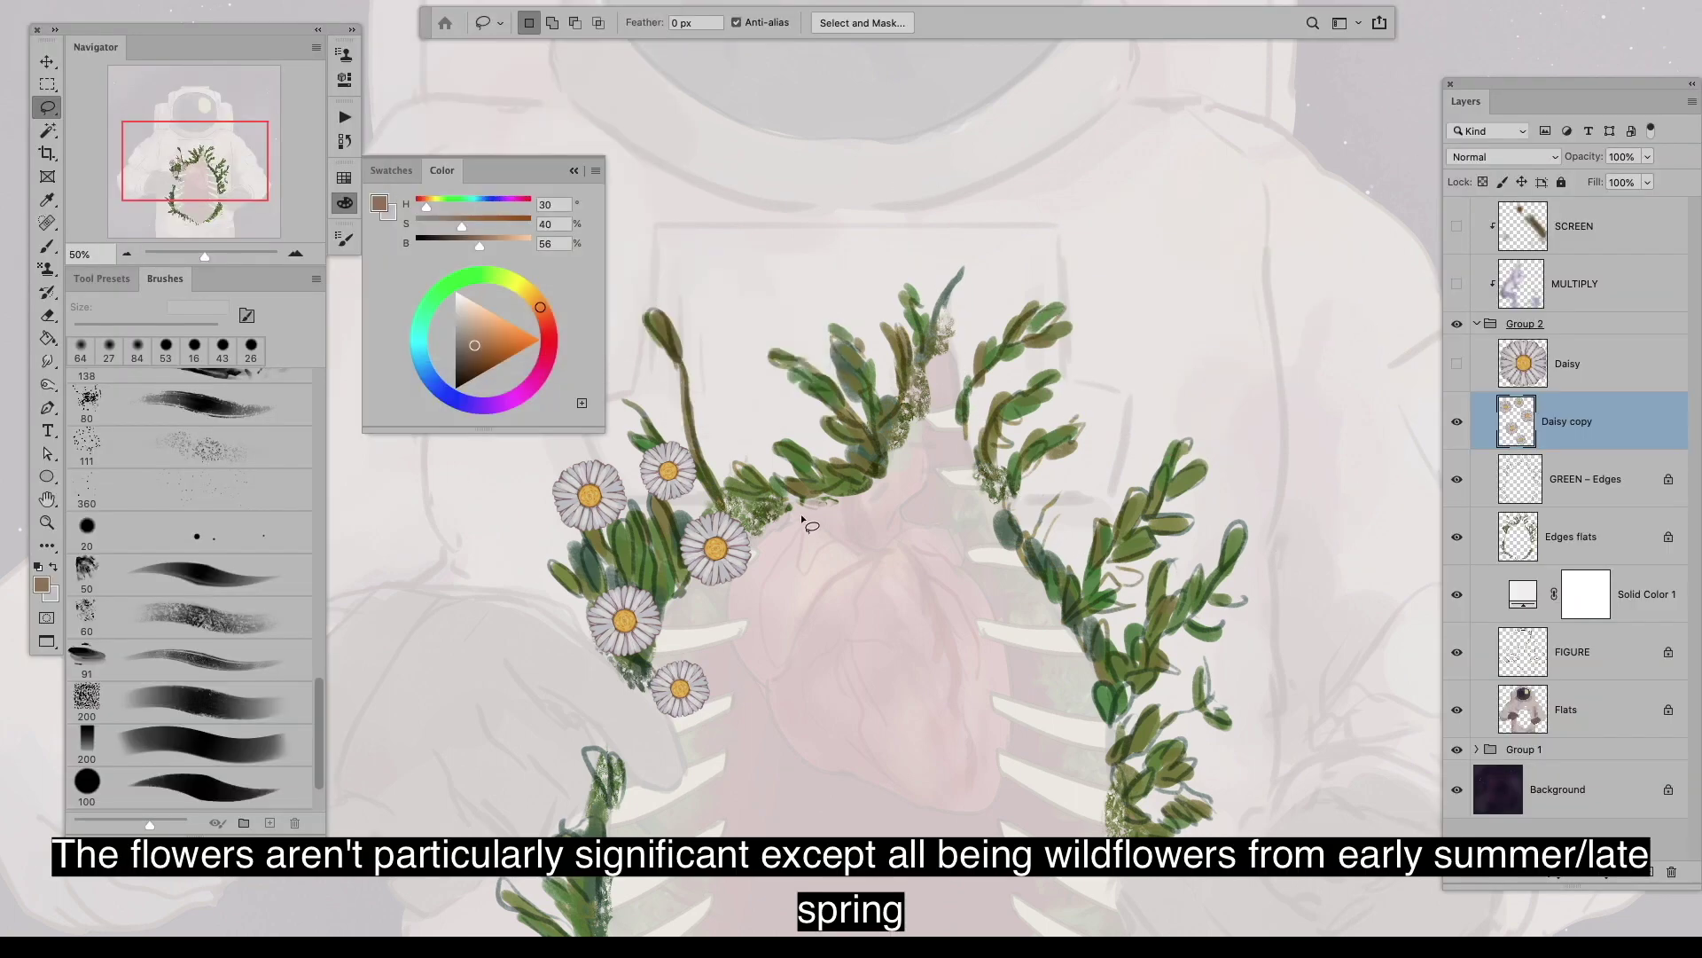
Step: Touch up the small daisies with orange centres, hue 35, and cream petal highlights, hue 56, using a 38 px brush at 40% opacity
left_click(613, 585, "alt")
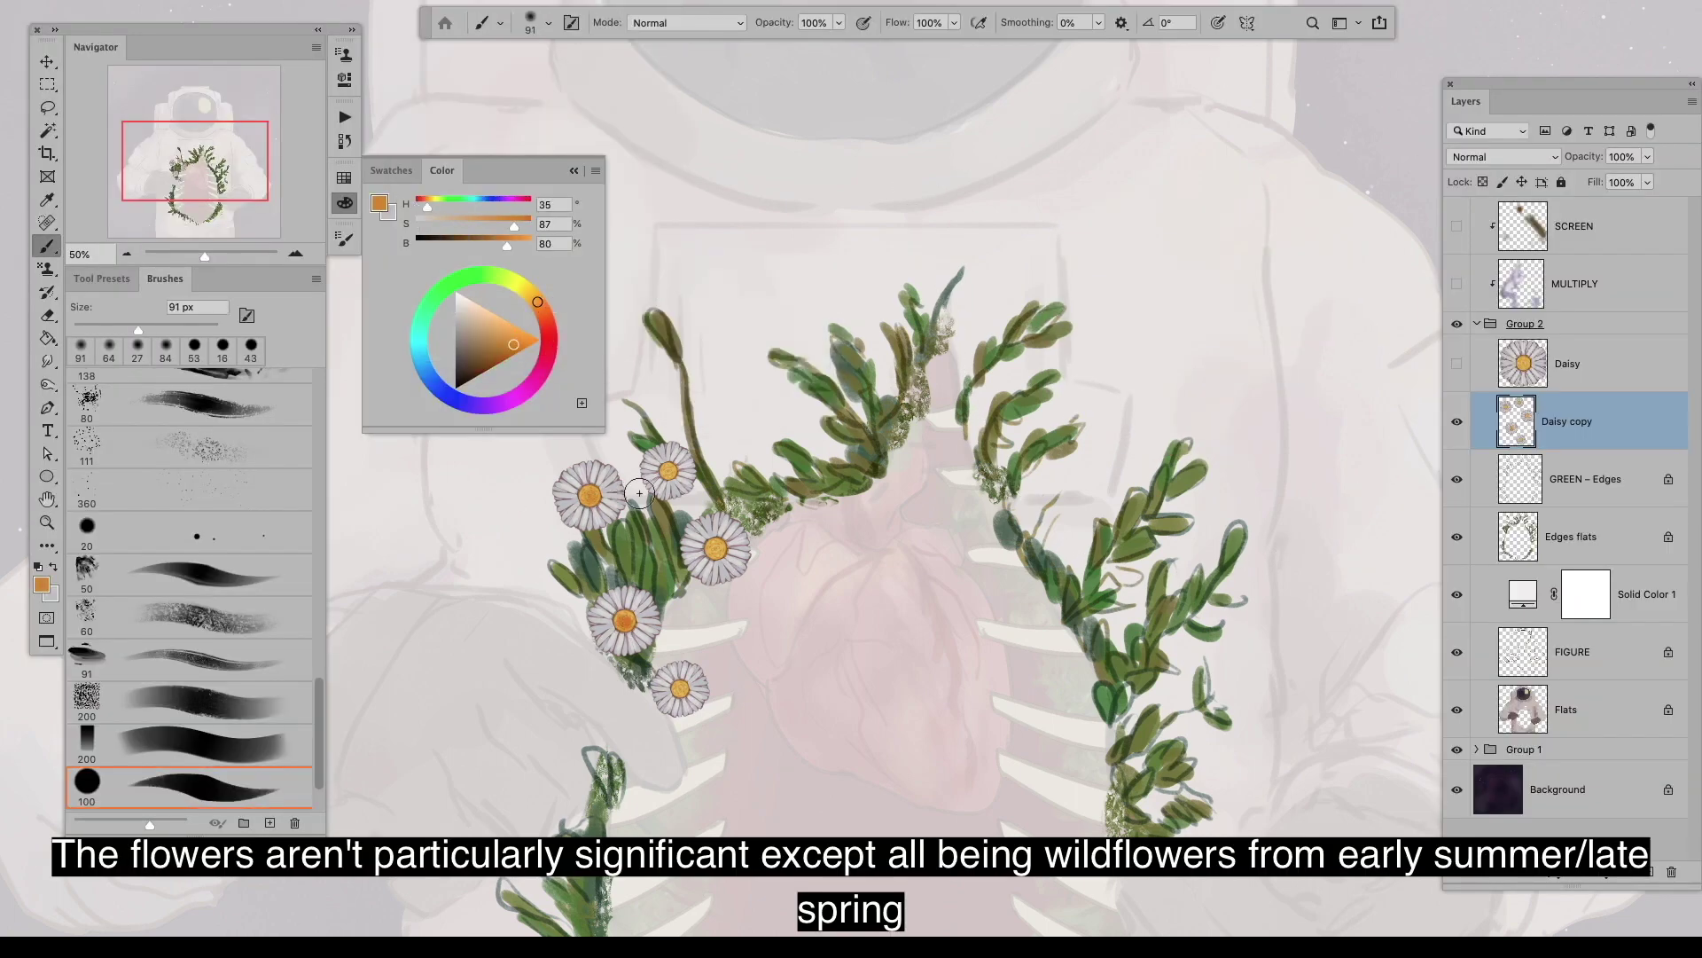
left_click(701, 589, "alt")
left_click(266, 743)
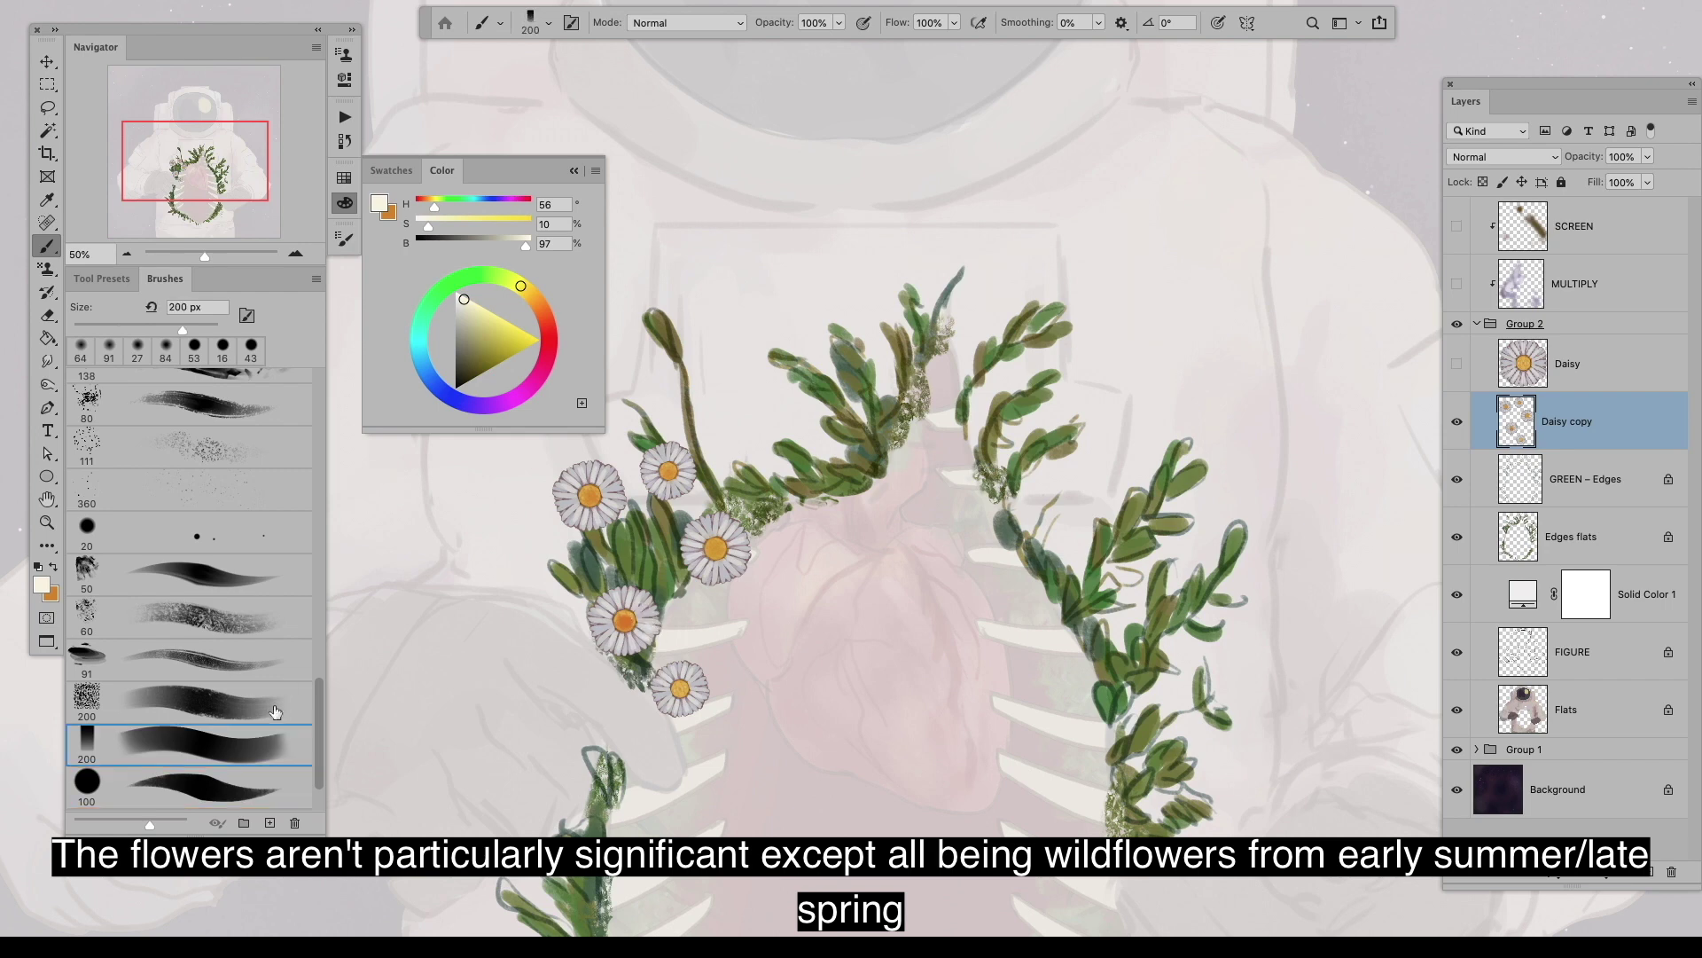
left_click_drag(674, 589, 624, 586)
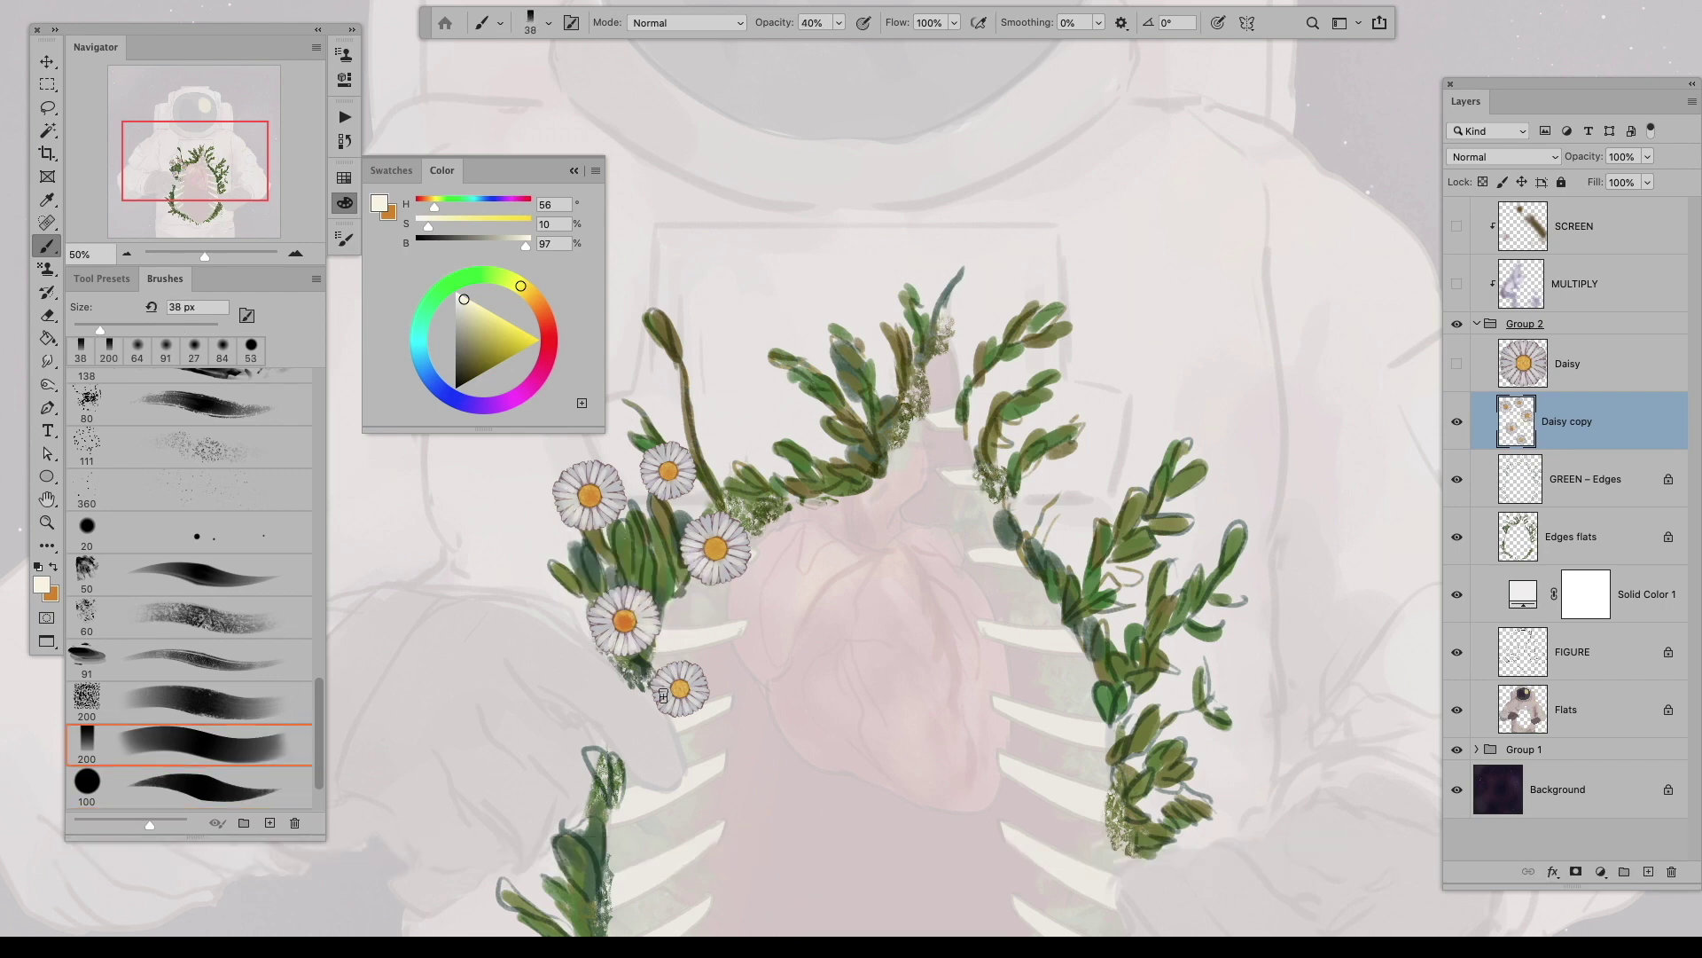
Step: Place three more small daisies among the lower-right leaves around the chest opening
scroll(671, 486, "down", 3)
key("v")
left_click_drag(768, 504, 1091, 652)
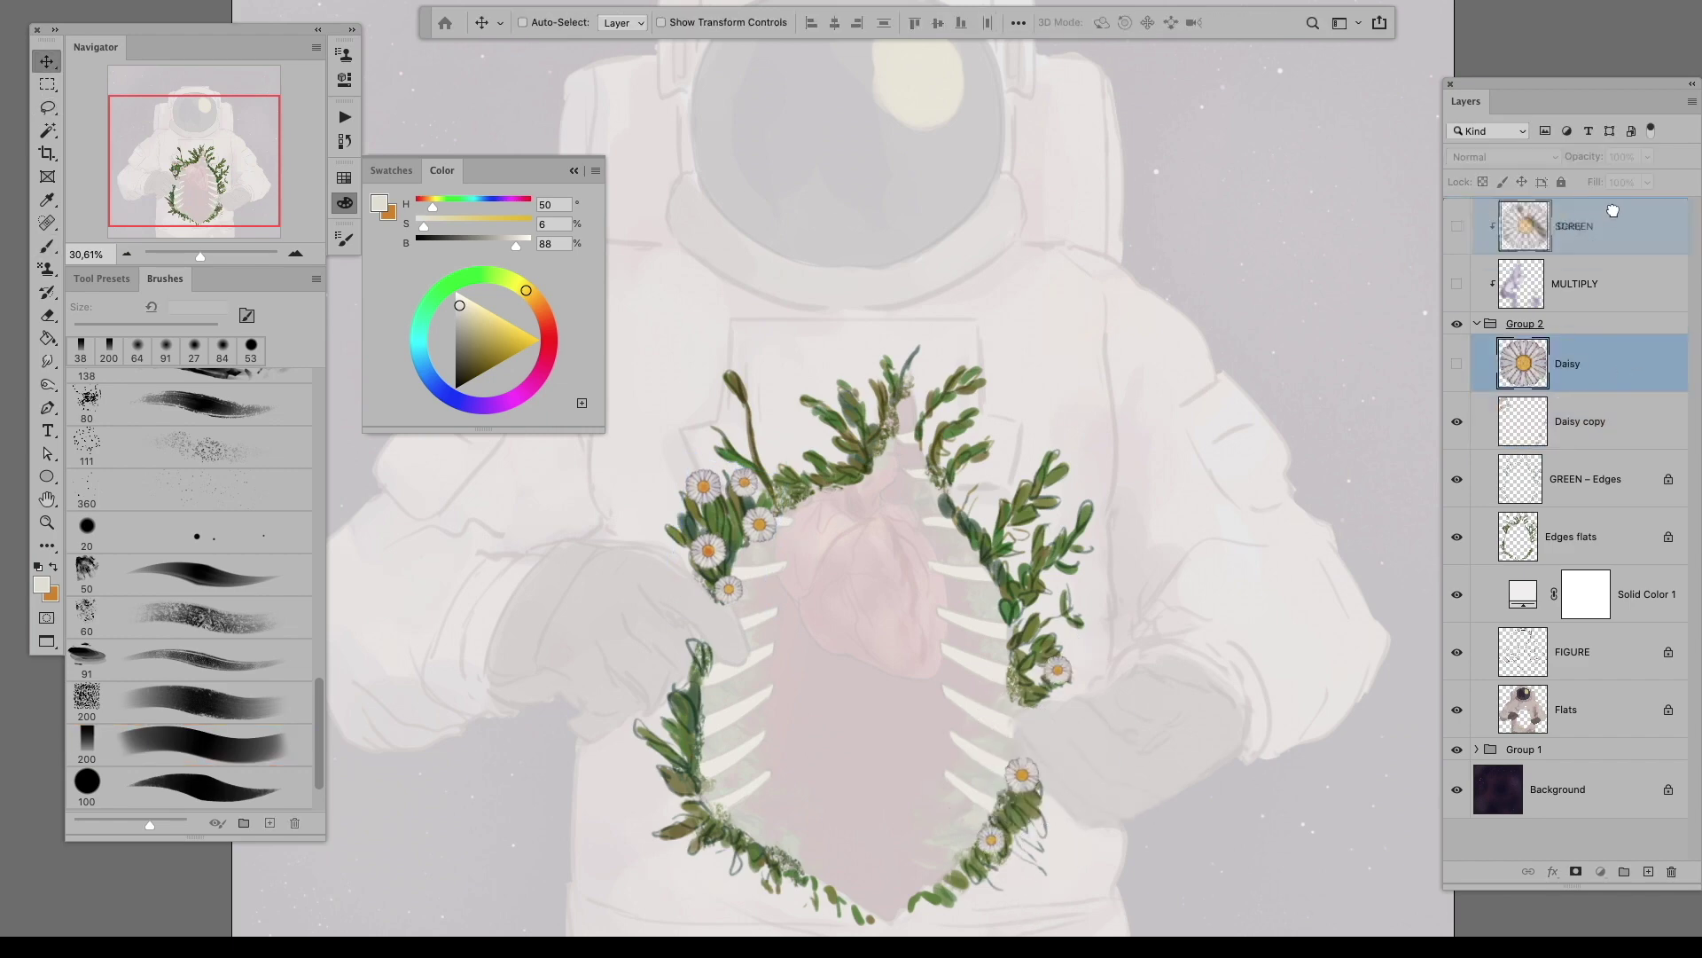
key("Tab")
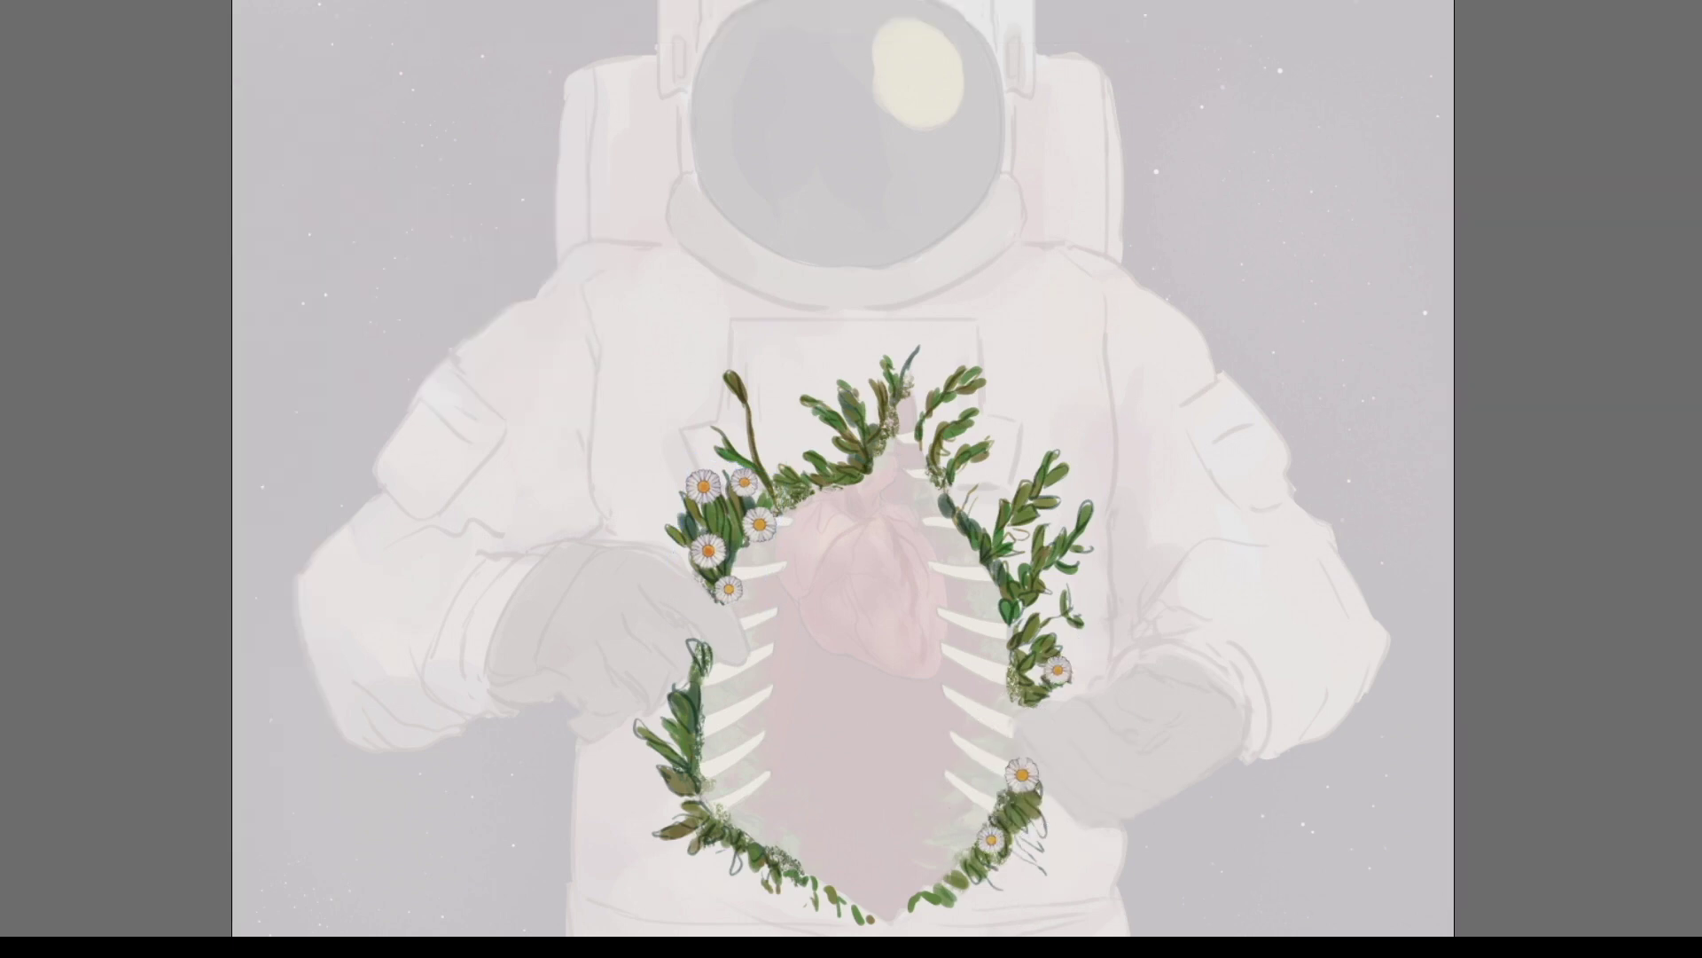
Step: Block in small orange daffodils over the leaves above and beside the heart on the Daffodils layer, using hue 37 and a 30 px brush
key("Tab")
key("Tab")
key("Tab")
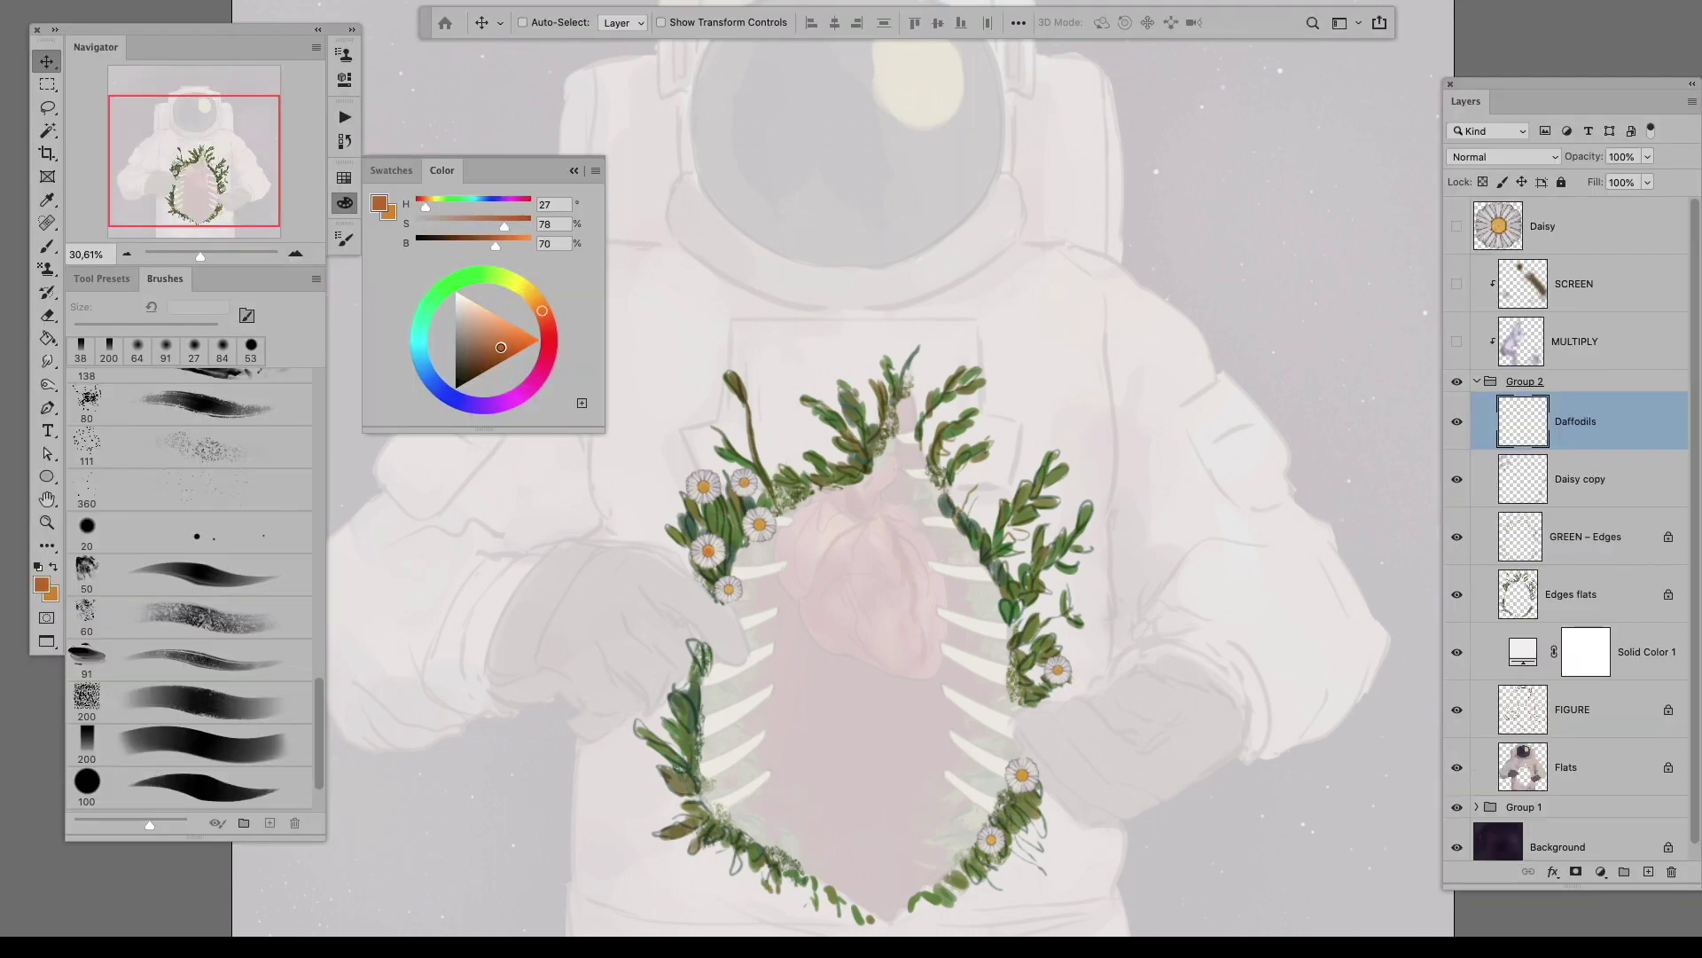
key("b")
left_click(245, 788)
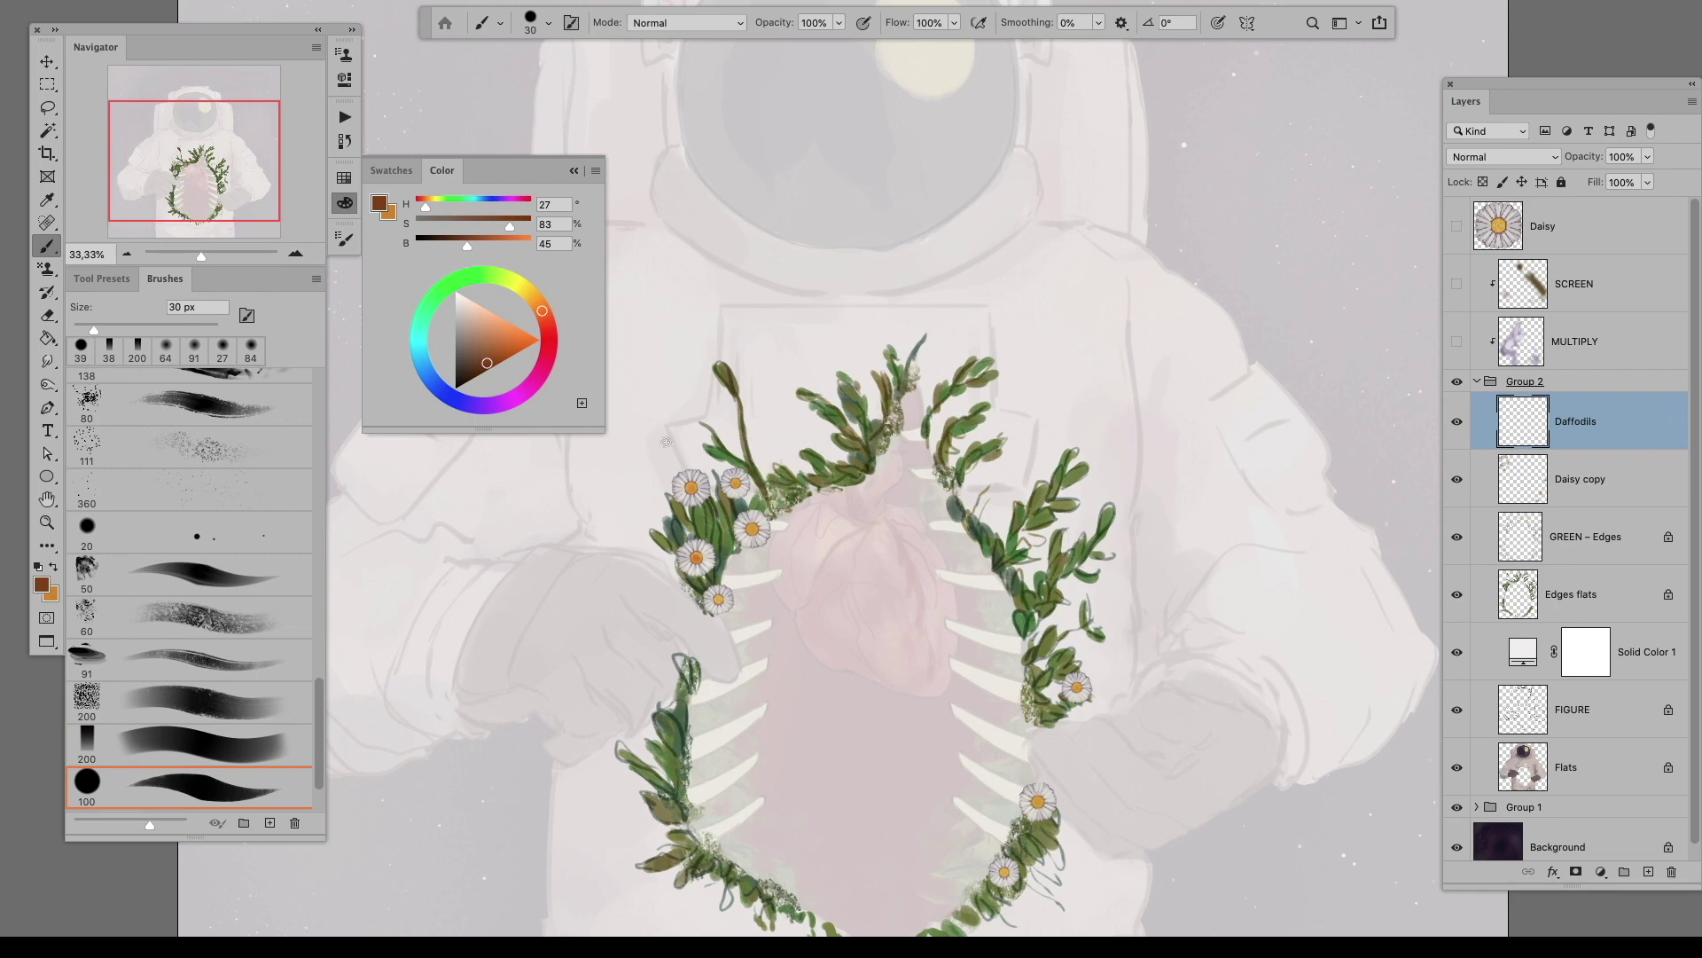
left_click(720, 423, "alt")
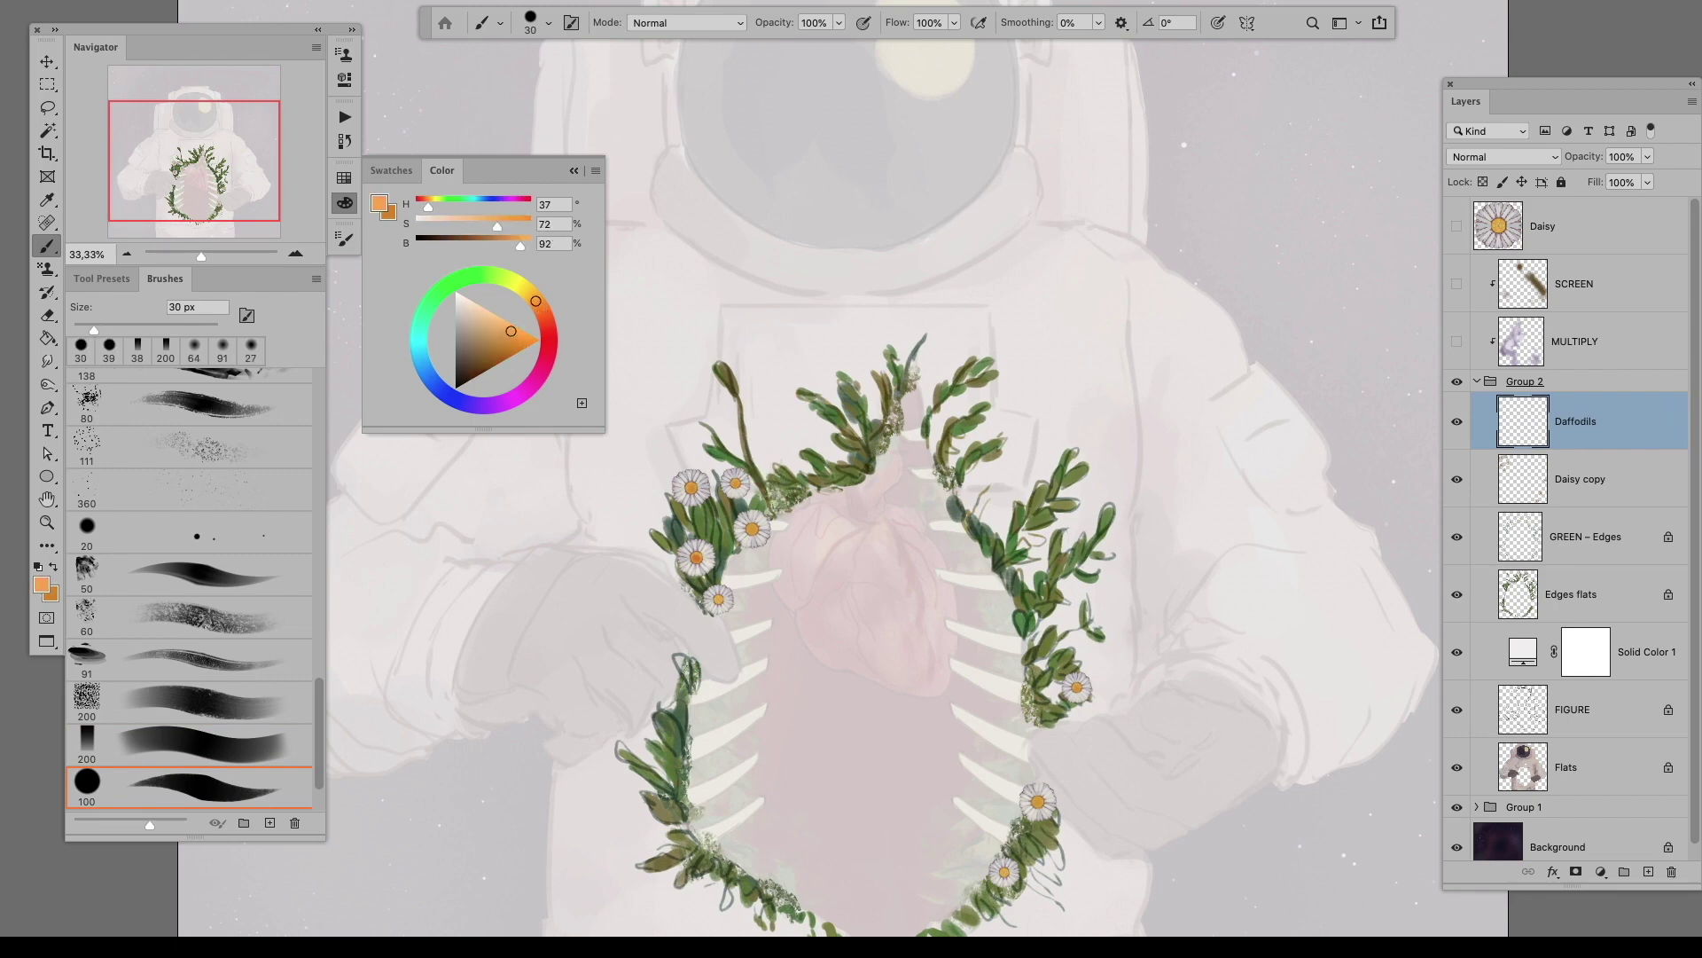
key("Tab")
key("Tab")
left_click(296, 255)
key("ctrl+z")
key("Tab")
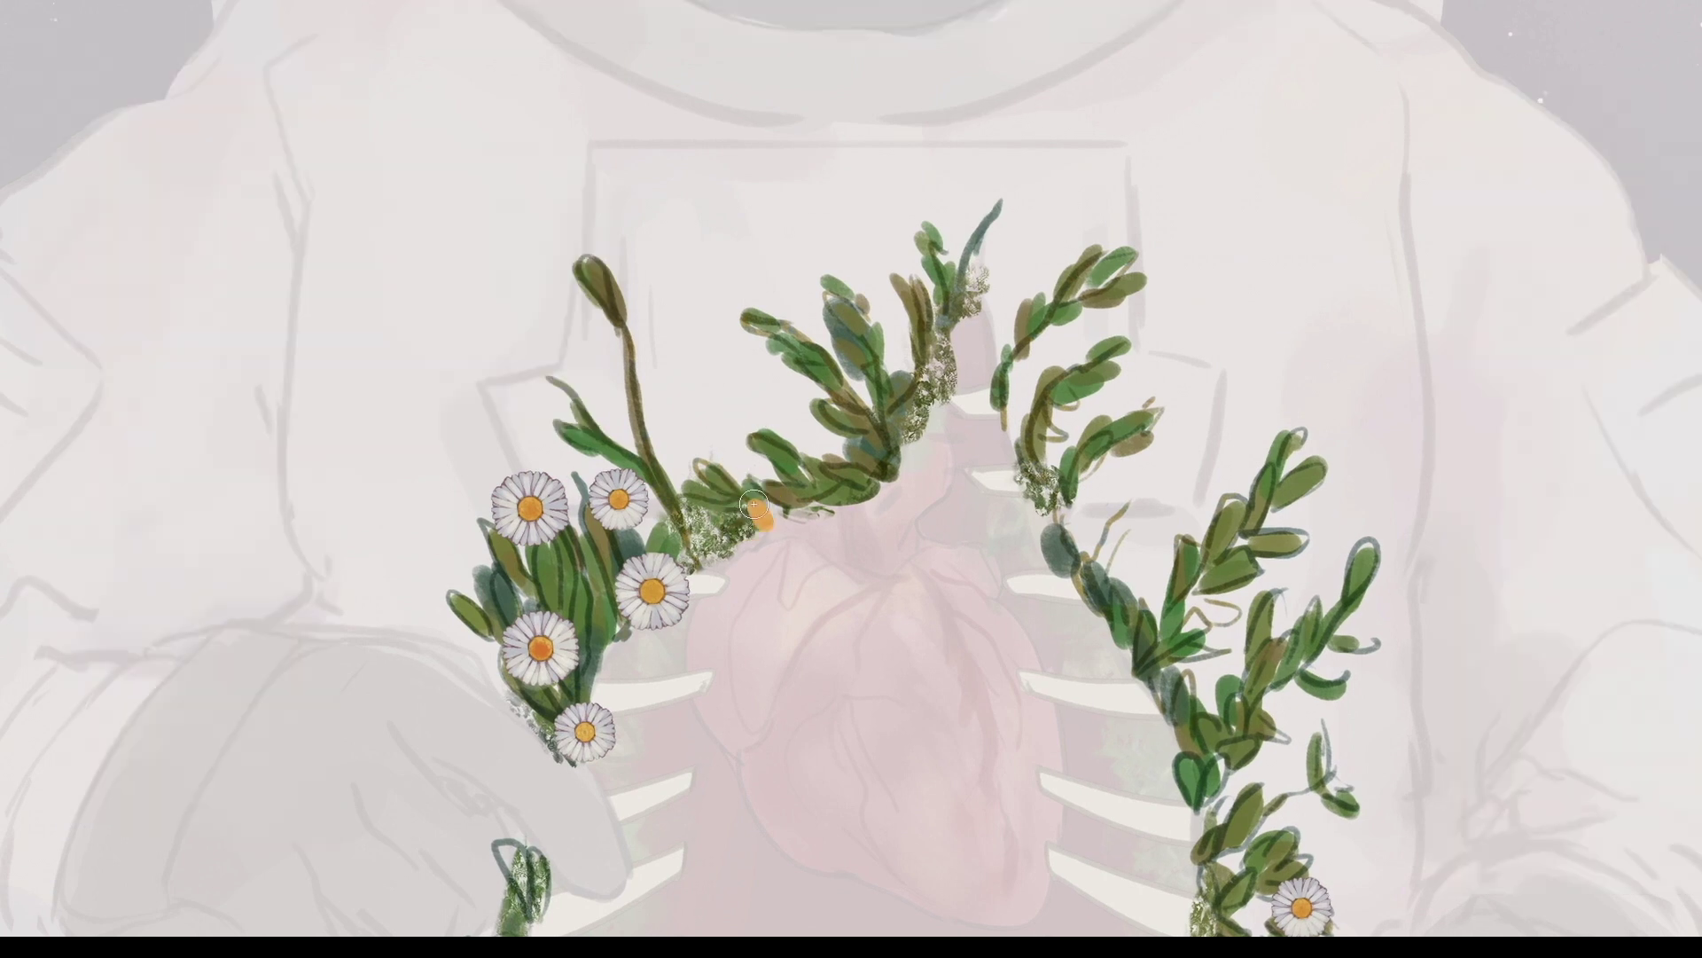
left_click_drag(1133, 609, 1139, 587)
key("Tab")
key("Tab")
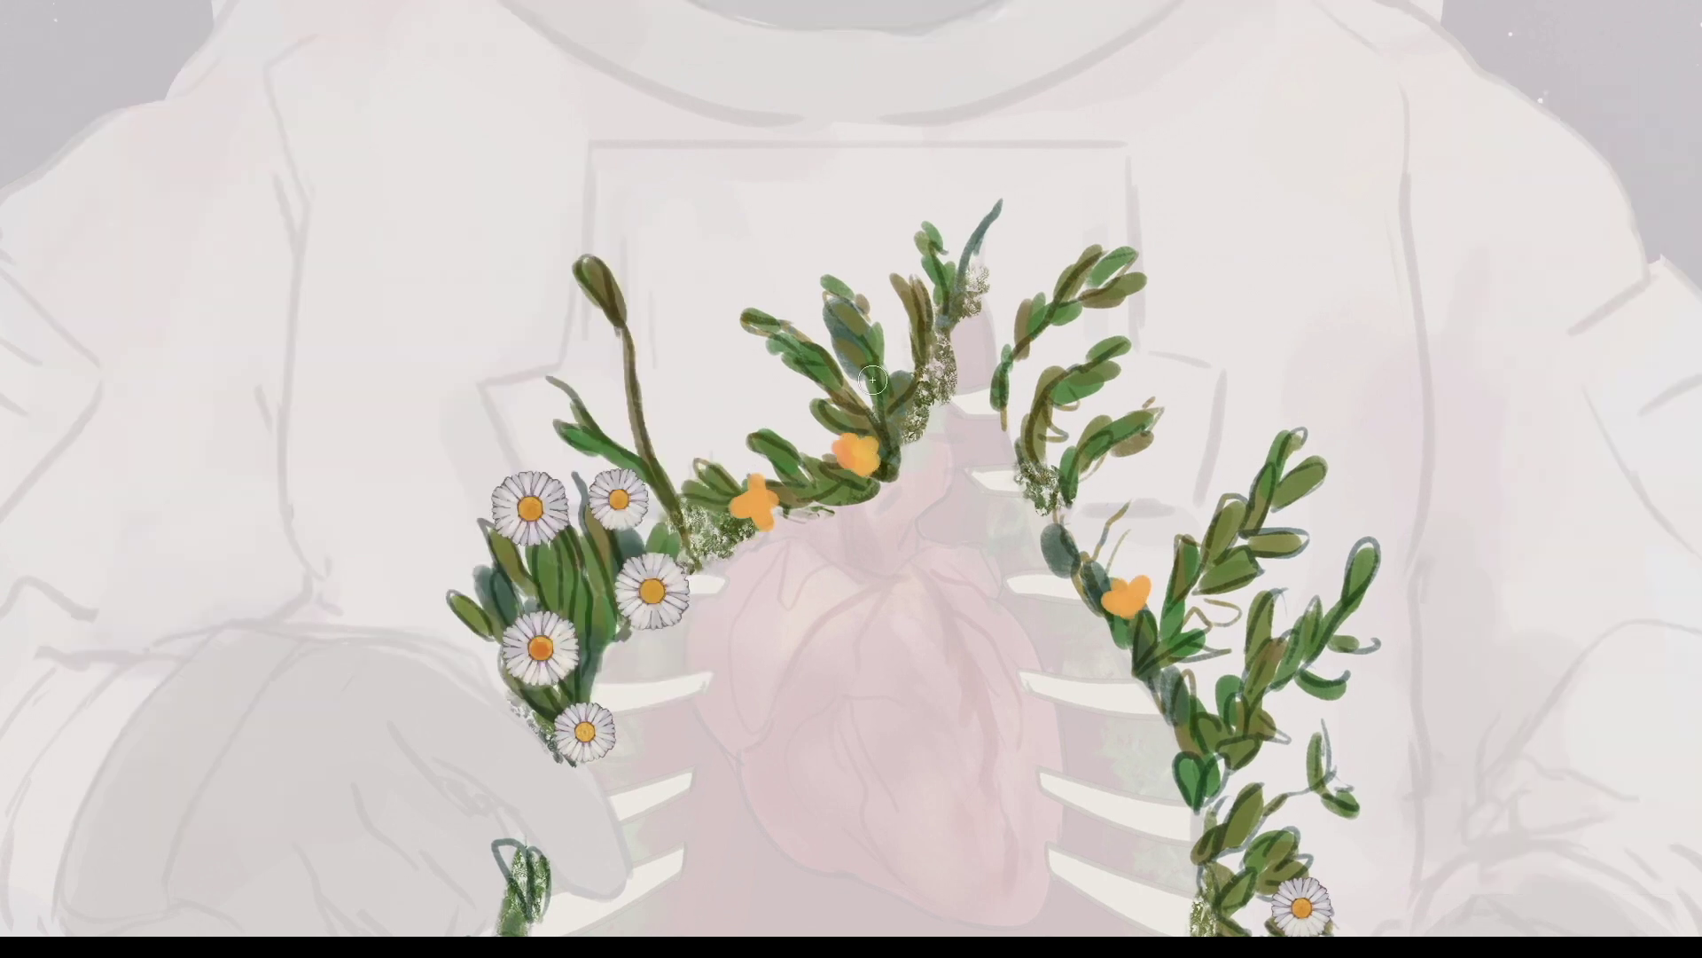
Step: Define the petals of the daffodils above and beside the heart with darker orange lines, using 11 px and 23 px brushes
scroll(865, 414, "down", 5)
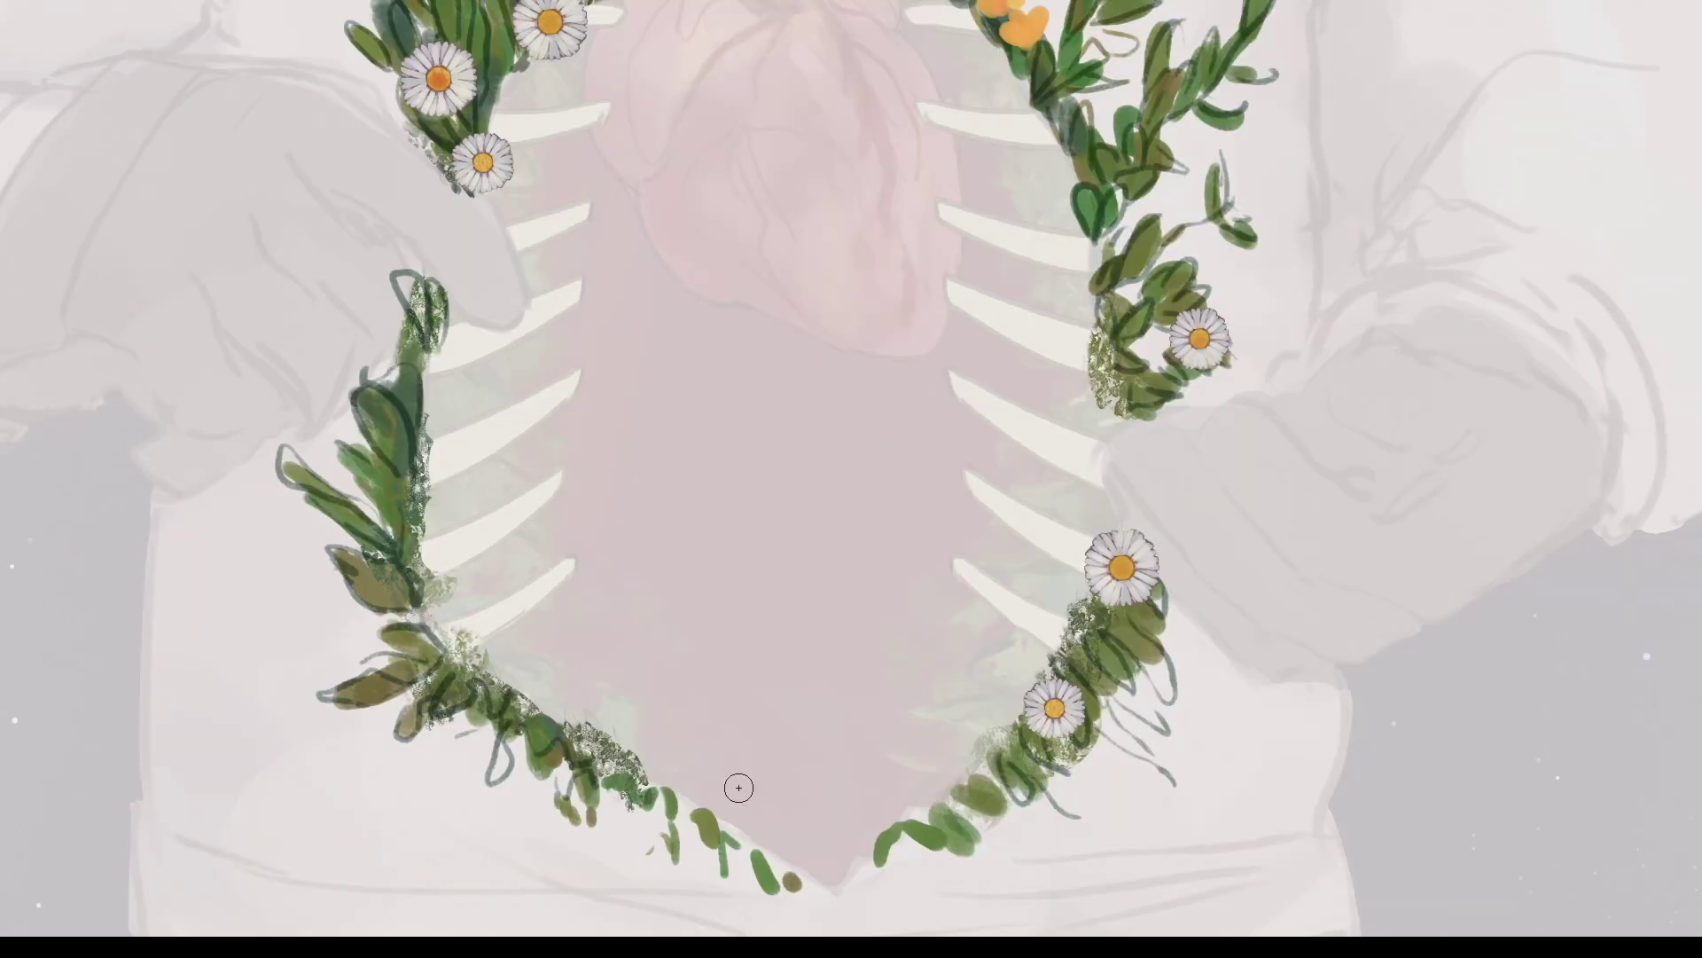
scroll(489, 677, "up", 5)
scroll(841, 426, "up", 3)
key("Tab")
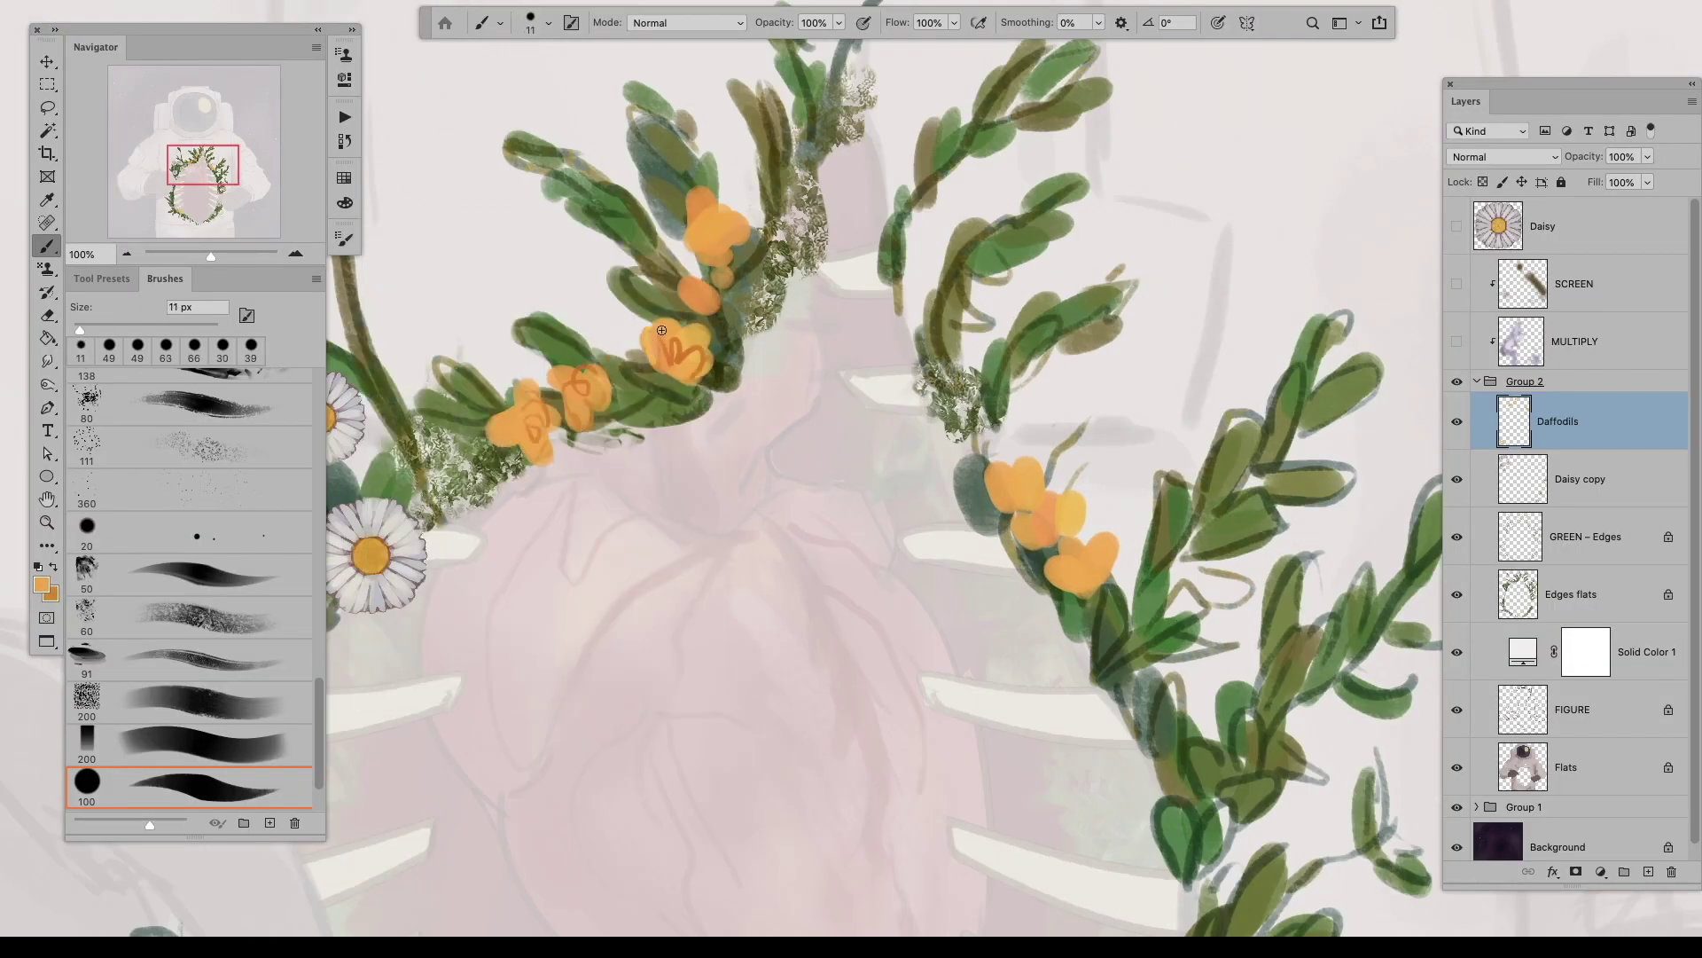
left_click_drag(1091, 561, 1091, 580)
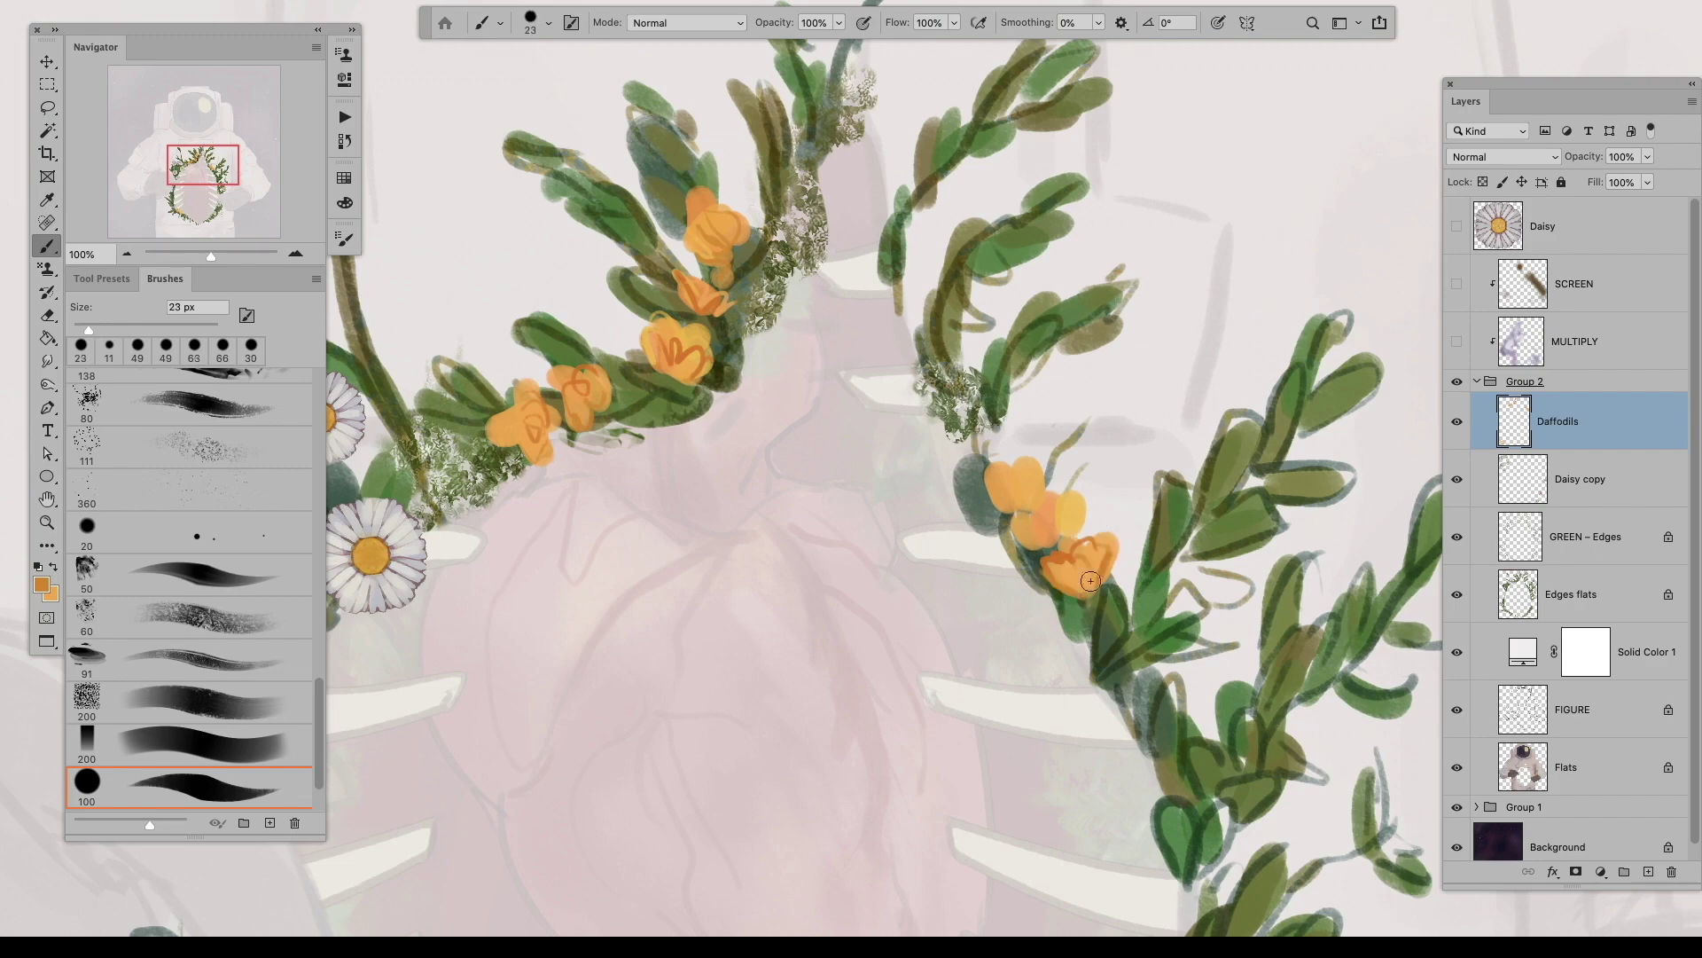
Step: Paint an orange daffodil cluster on the lower-left leaves with 23 px darker petal accents and trim it with a 24 px eraser
scroll(1024, 479, "down", 10)
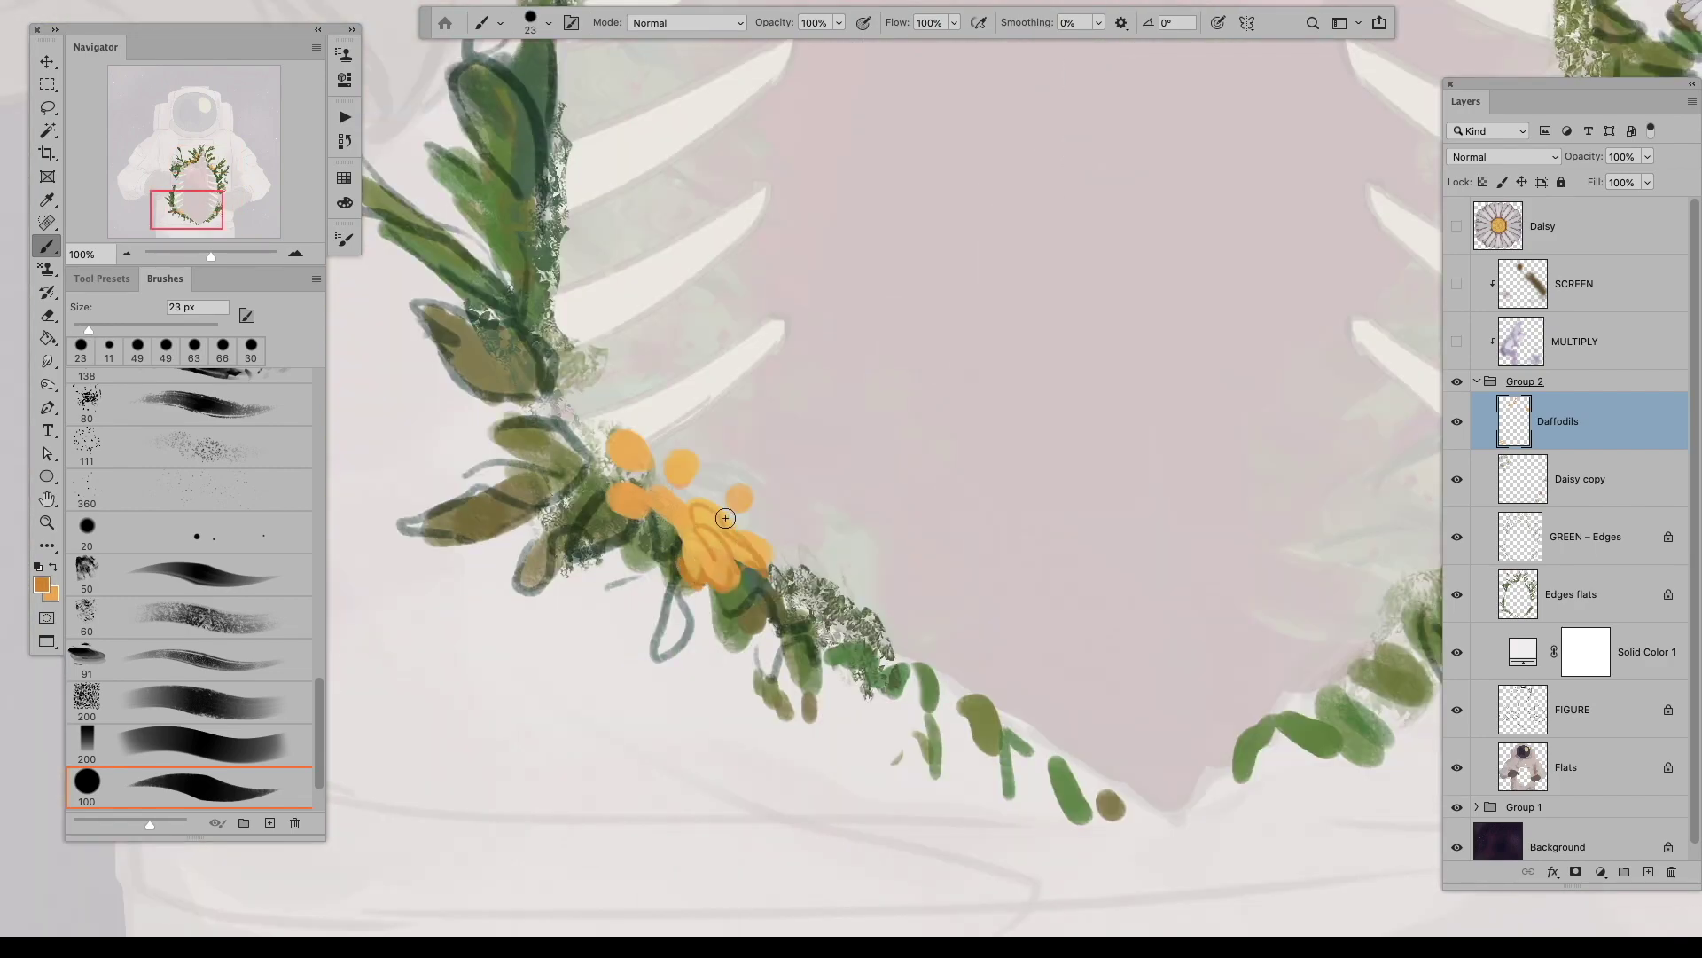
left_click(674, 467, "alt")
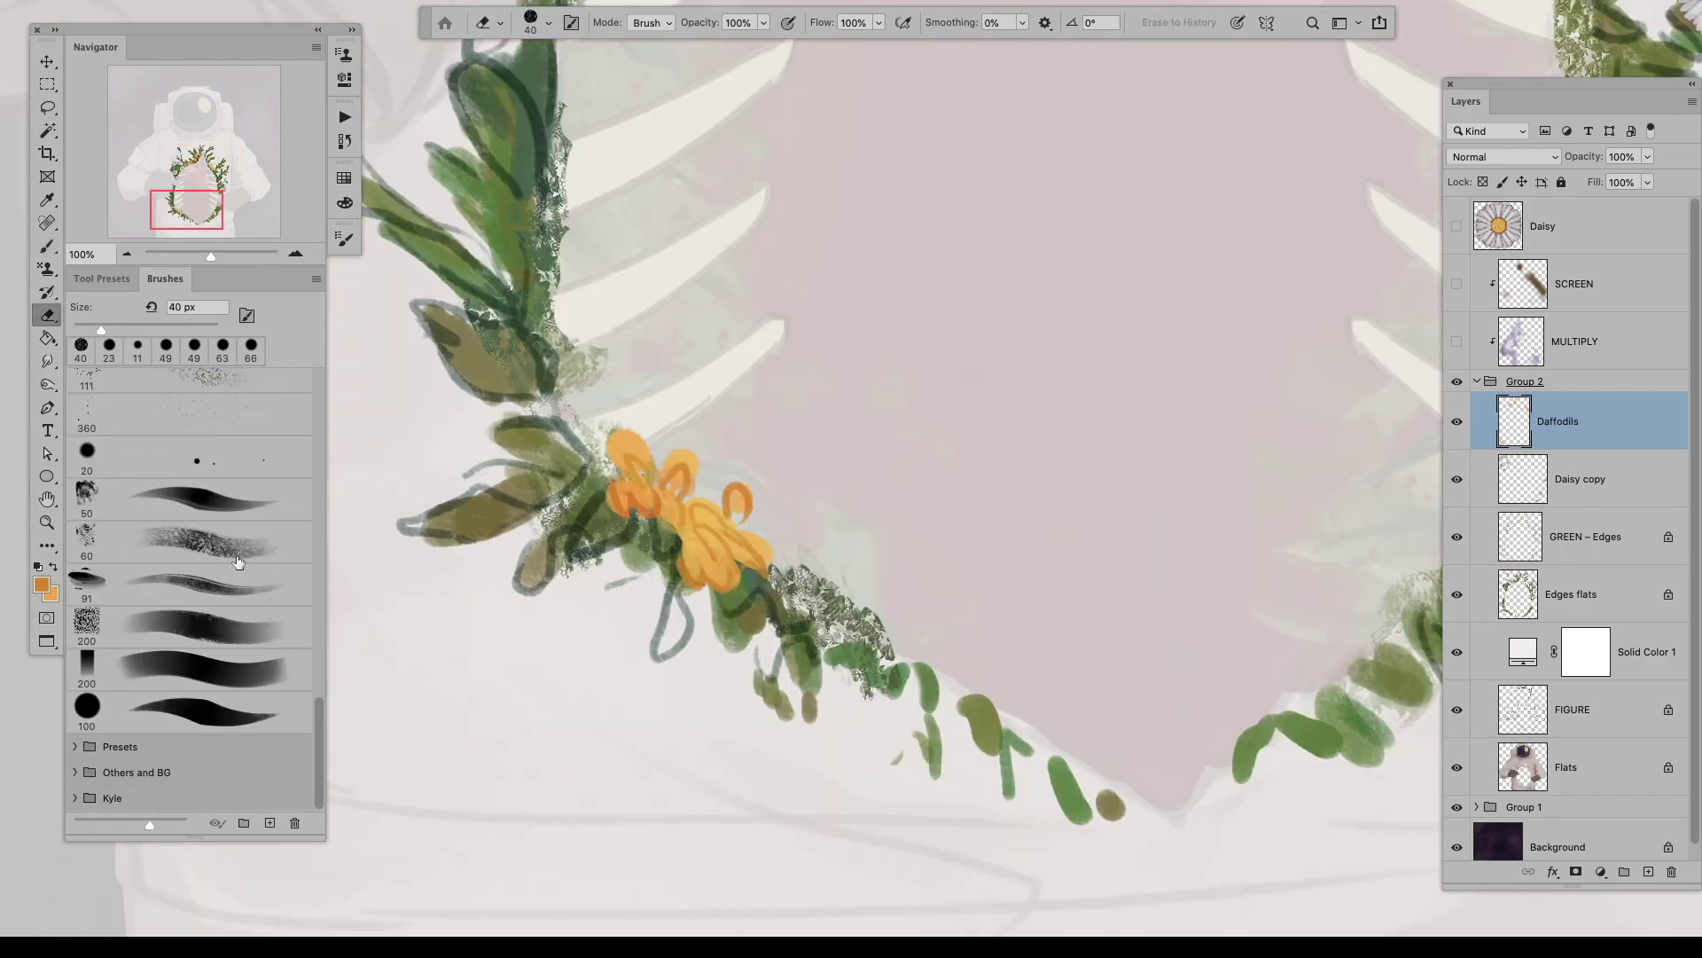
left_click_drag(656, 456, 707, 554)
key("e")
key("ctrl+0")
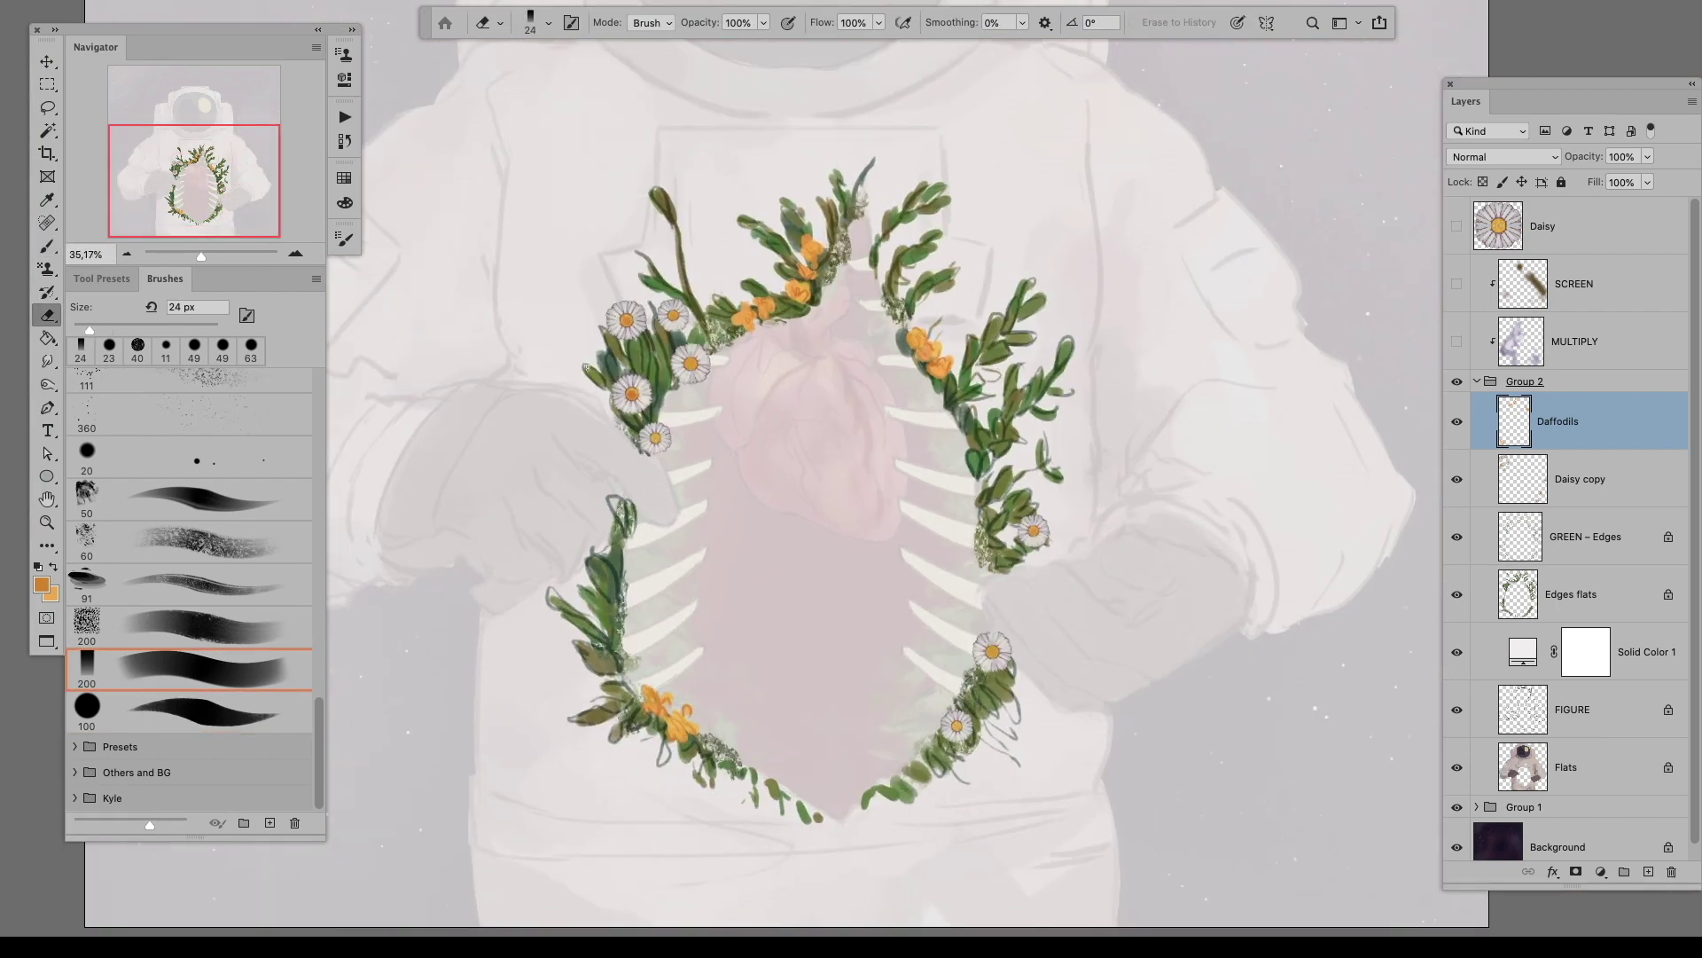
Step: Paint rust-orange shading beneath the daffodil petals with a 26 px brush in Behind mode
key("b")
key("ctrl+plus")
key("ctrl+plus")
left_click(345, 203)
left_click(344, 203)
mouse_move(656, 204)
left_mouse_down()
mouse_move(794, 68)
mouse_move(741, 177)
left_mouse_up()
right_click(657, 203)
left_click(603, 228)
left_click(345, 203)
left_click(345, 203)
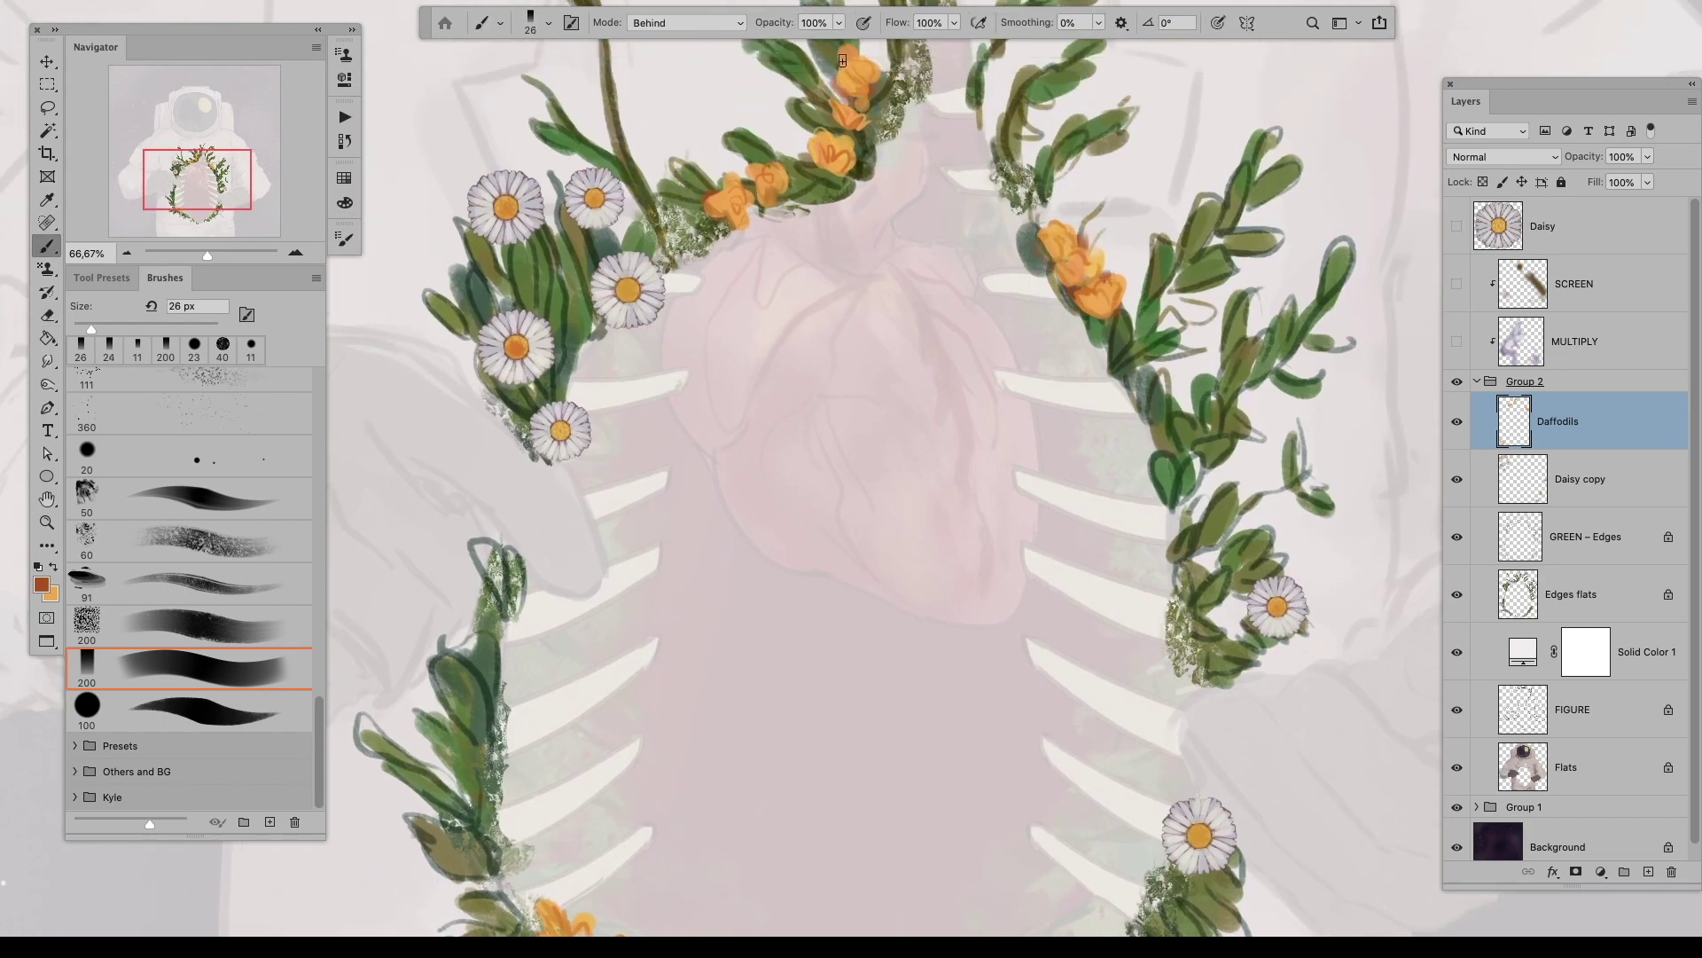
scroll(840, 143, "down", 5)
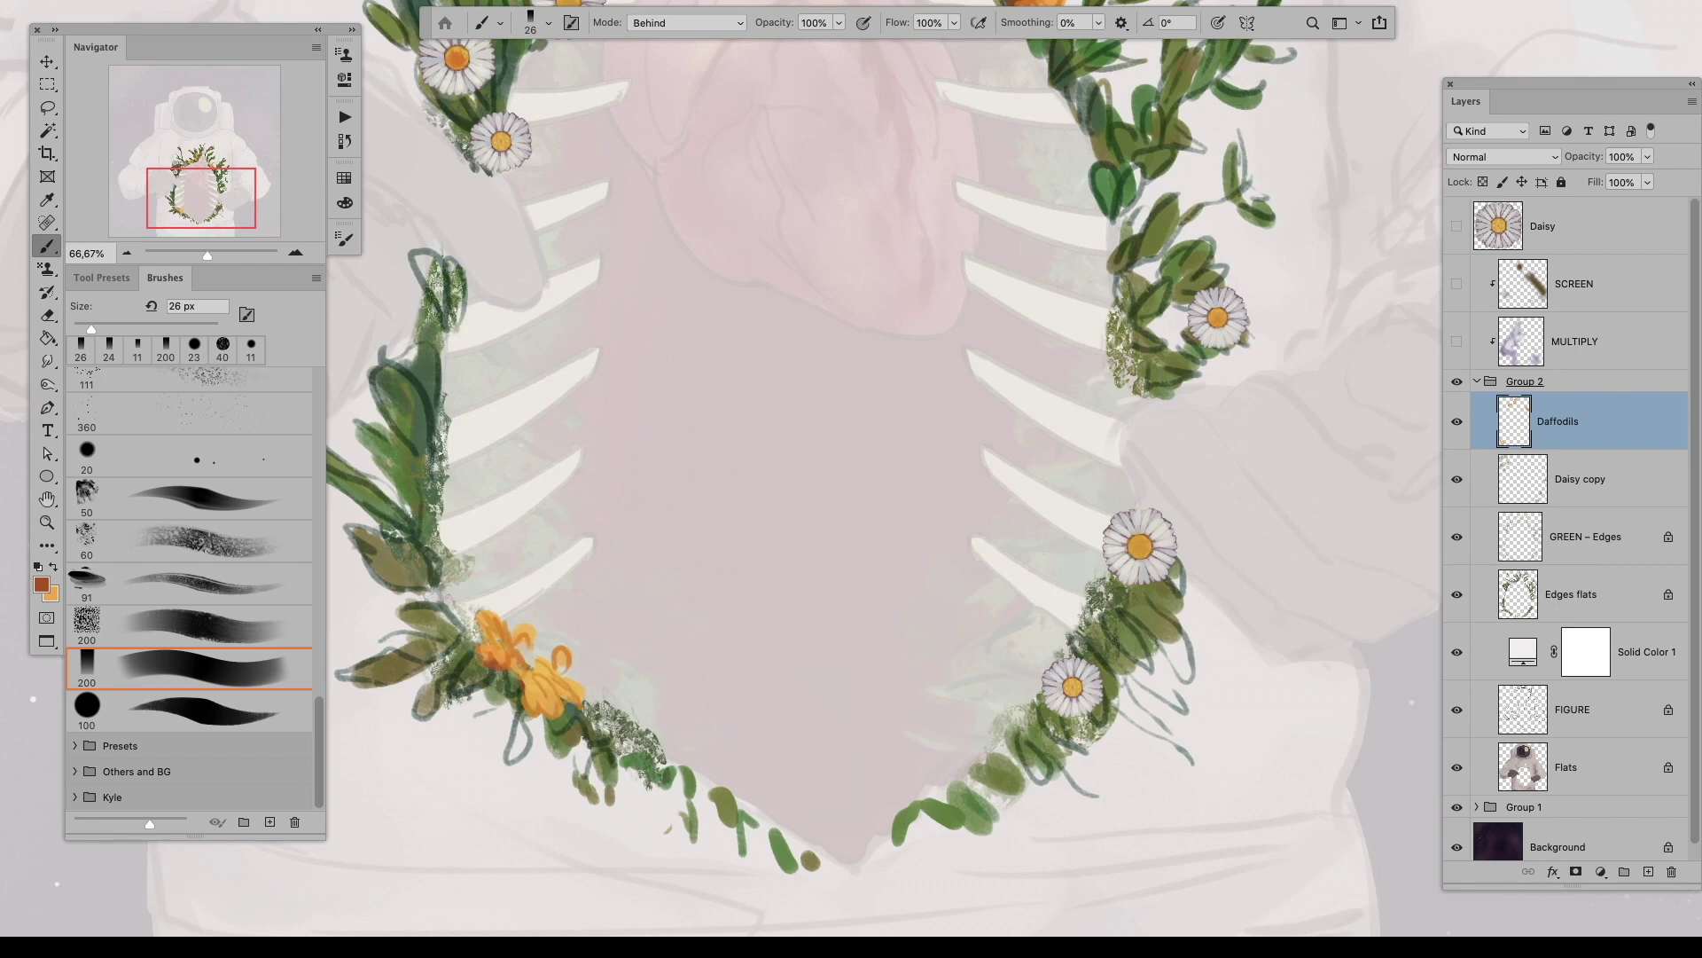
scroll(1082, 384, "down", 5)
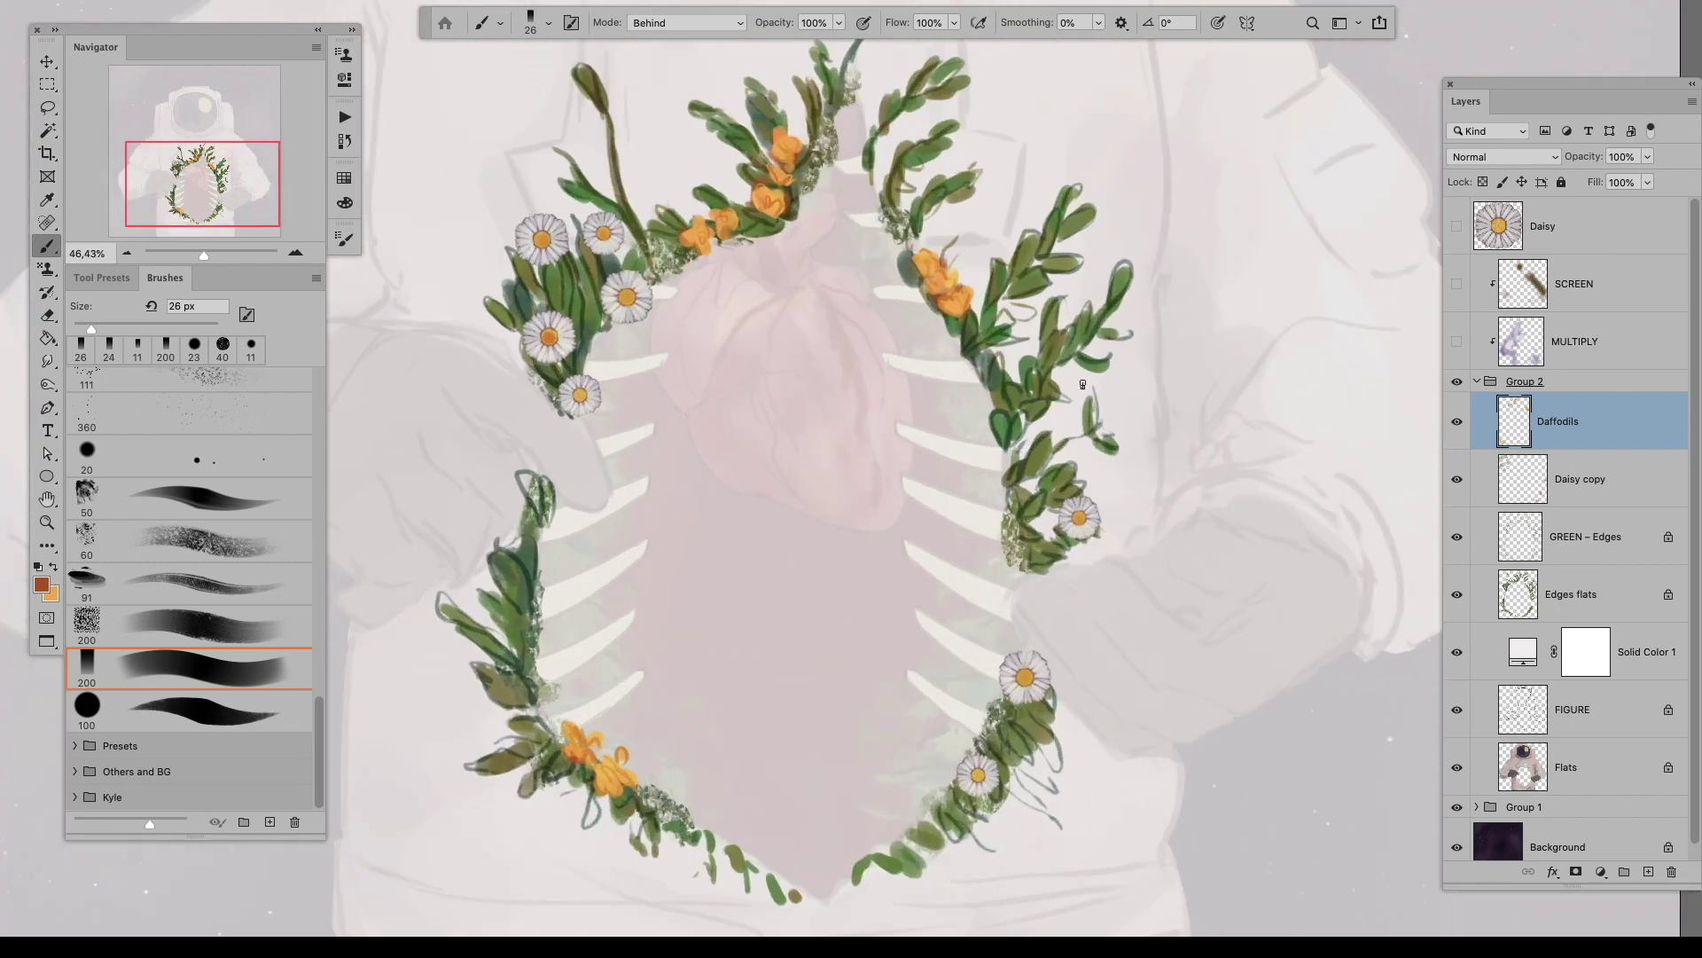
Step: Add a layer named ?!?!??! above Daffodils and choose the 138 px splatter brush
key("ctrl+shift+alt+n")
scroll(190, 576, "up", 6)
left_click(190, 575)
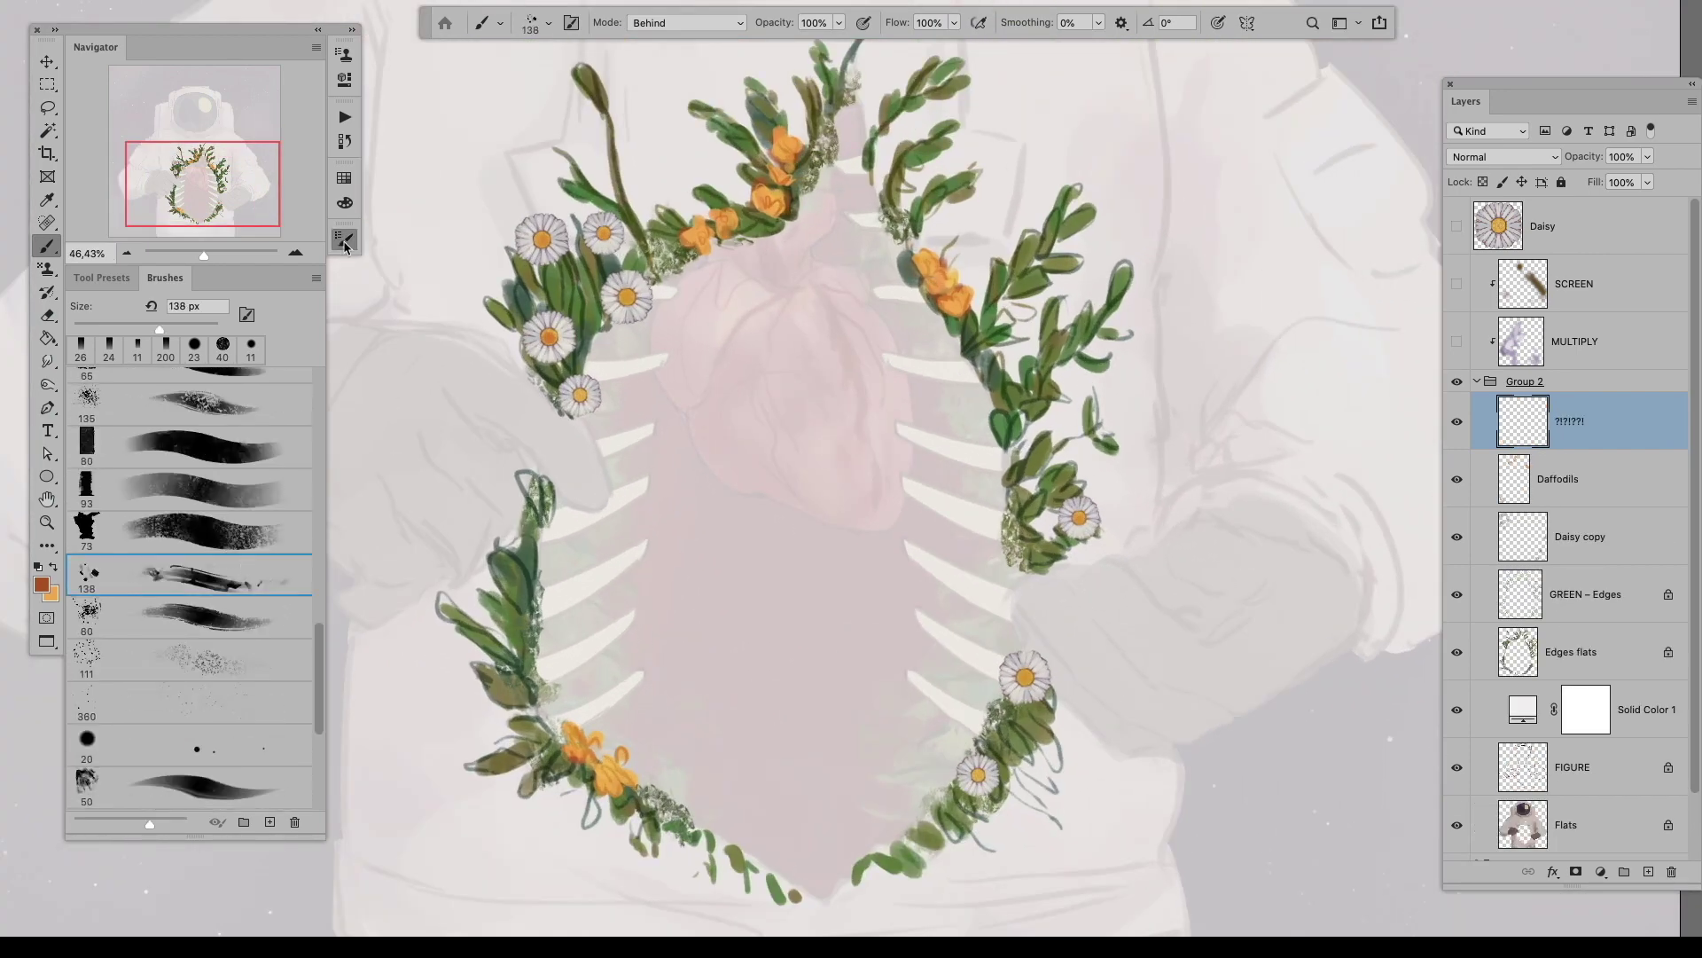
Step: Choose the 100 px Dual Brush tip for the splatter brush and test it with a stroke across the chest
left_click(345, 239)
scroll(592, 382, "down", 5)
left_click(631, 355)
mouse_move(776, 448)
left_mouse_down()
mouse_move(975, 510)
mouse_move(1100, 461)
left_mouse_up()
left_click(427, 399)
key("ctrl+z")
key("ctrl+z")
left_click(408, 356)
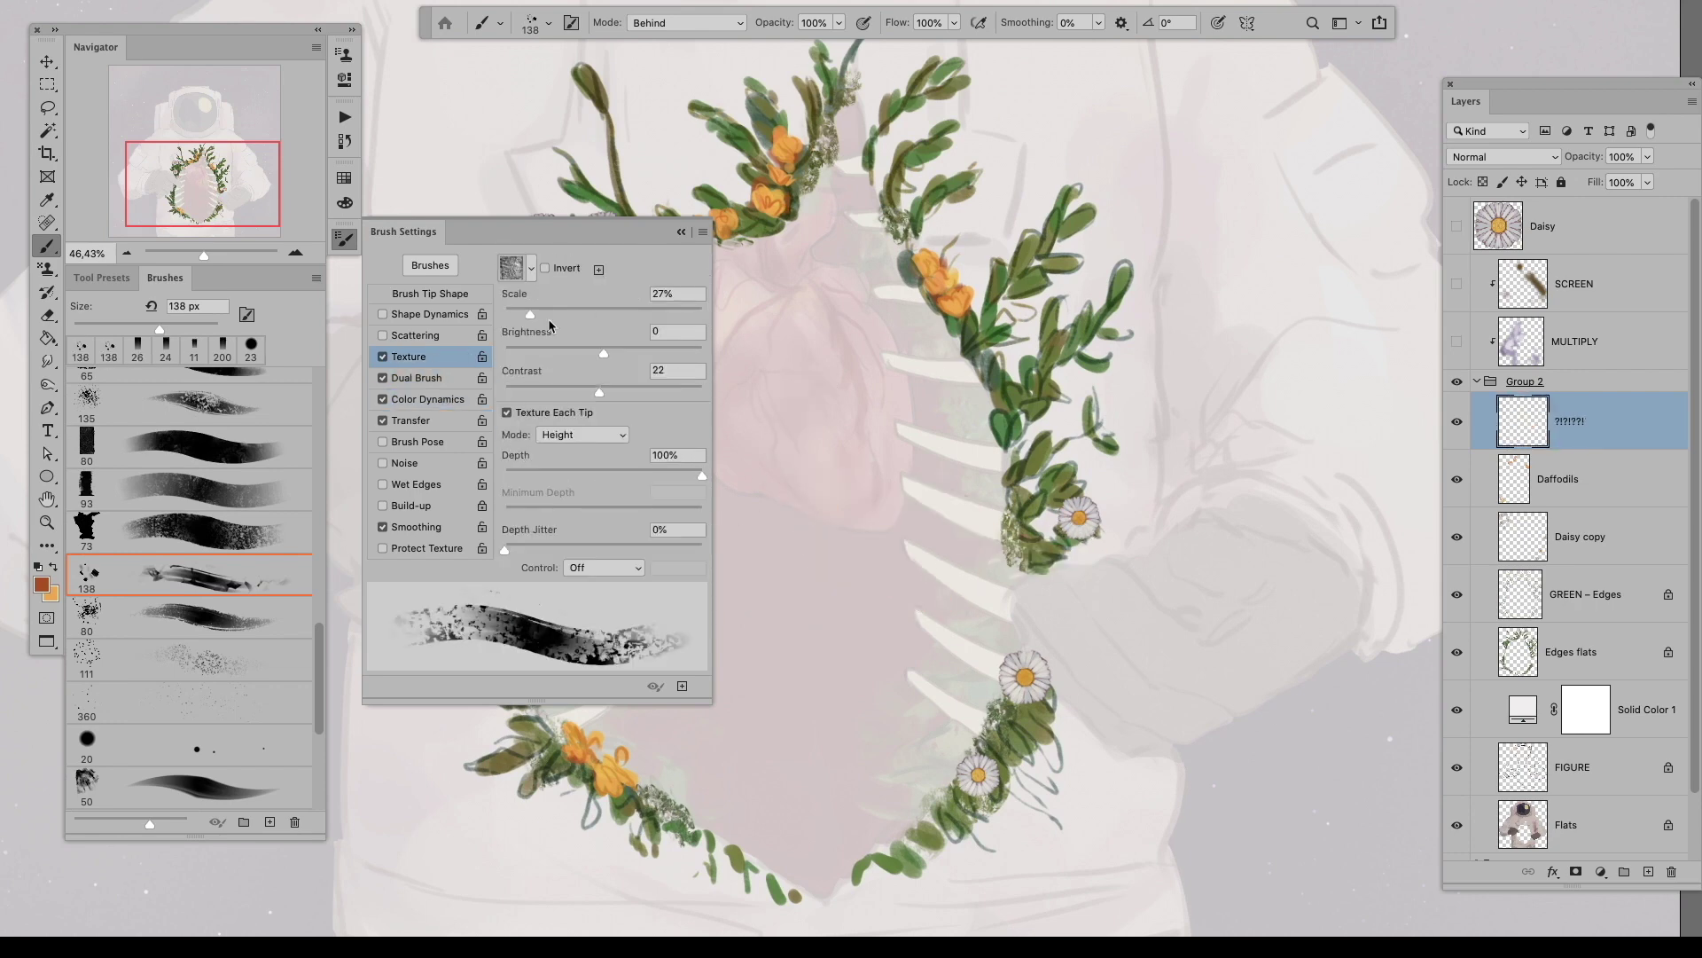
Step: Adjust the splatter brush's texture pattern, Texture Each Tip option and texture mode, testing the result with a stroke
left_click(531, 268)
left_click(865, 237)
left_click(833, 405)
key("Escape")
left_click(507, 412)
left_click(584, 435)
left_click(564, 320)
left_click(584, 434)
left_click(562, 434)
mouse_move(736, 656)
left_mouse_down()
mouse_move(878, 438)
mouse_move(1064, 656)
left_mouse_up()
key("ctrl+z")
Step: Set the Dual Brush mode to Hard Mix and test the splatter brush in the chest cavity
left_click(383, 378)
key("ctrl+z")
left_click(417, 378)
left_click(567, 266)
left_click_drag(851, 532, 798, 634)
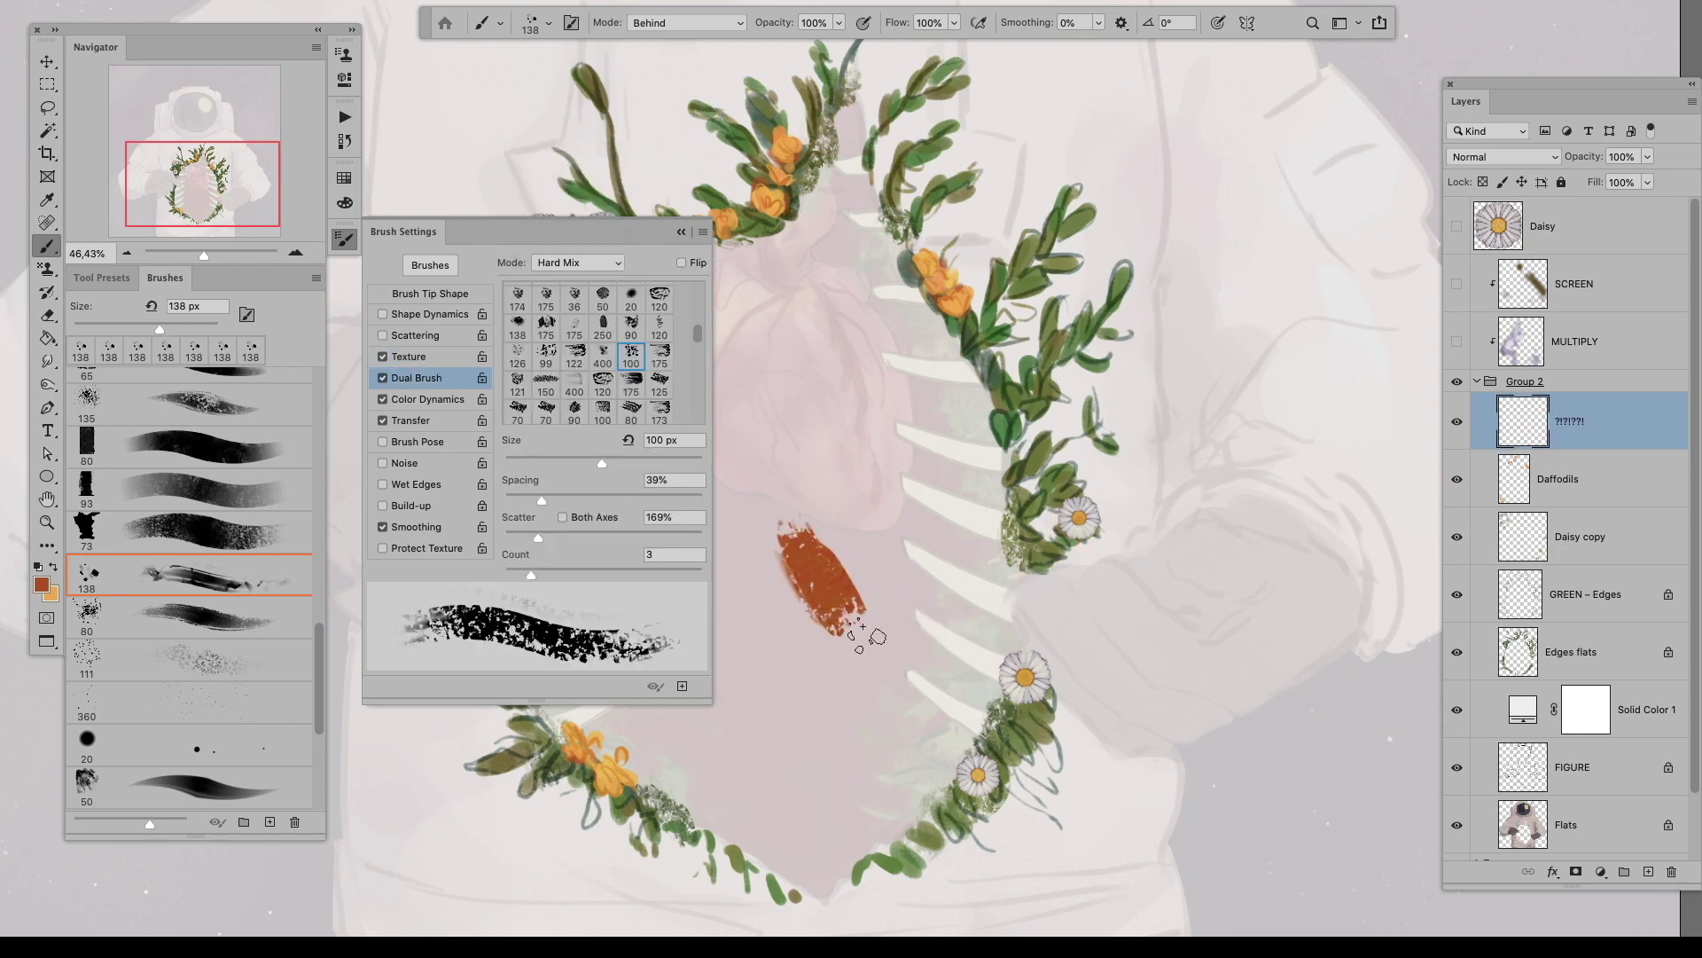
key("ctrl+z")
Step: Change the texture blending mode of the splatter brush and try another test stroke in the chest cavity
left_click(409, 356)
left_click(584, 434)
left_click(608, 436)
left_click_drag(745, 709, 842, 577)
key("ctrl+z")
Step: Dab magenta and purple speckled blossoms onto the lower-left leaves and the leaves right of the heart
left_click(431, 293)
key("Tab")
key("Tab")
key("F6")
left_click(535, 381)
left_click_drag(568, 720, 586, 696)
left_click(474, 405)
key("Tab")
left_click_drag(1005, 354, 1020, 302)
Step: Adjust the splatter brush tip and add pink-purple speckled blossoms along the left leaves with a 119 px brush
key("Tab")
left_click(529, 383)
key("F5")
left_click(430, 293)
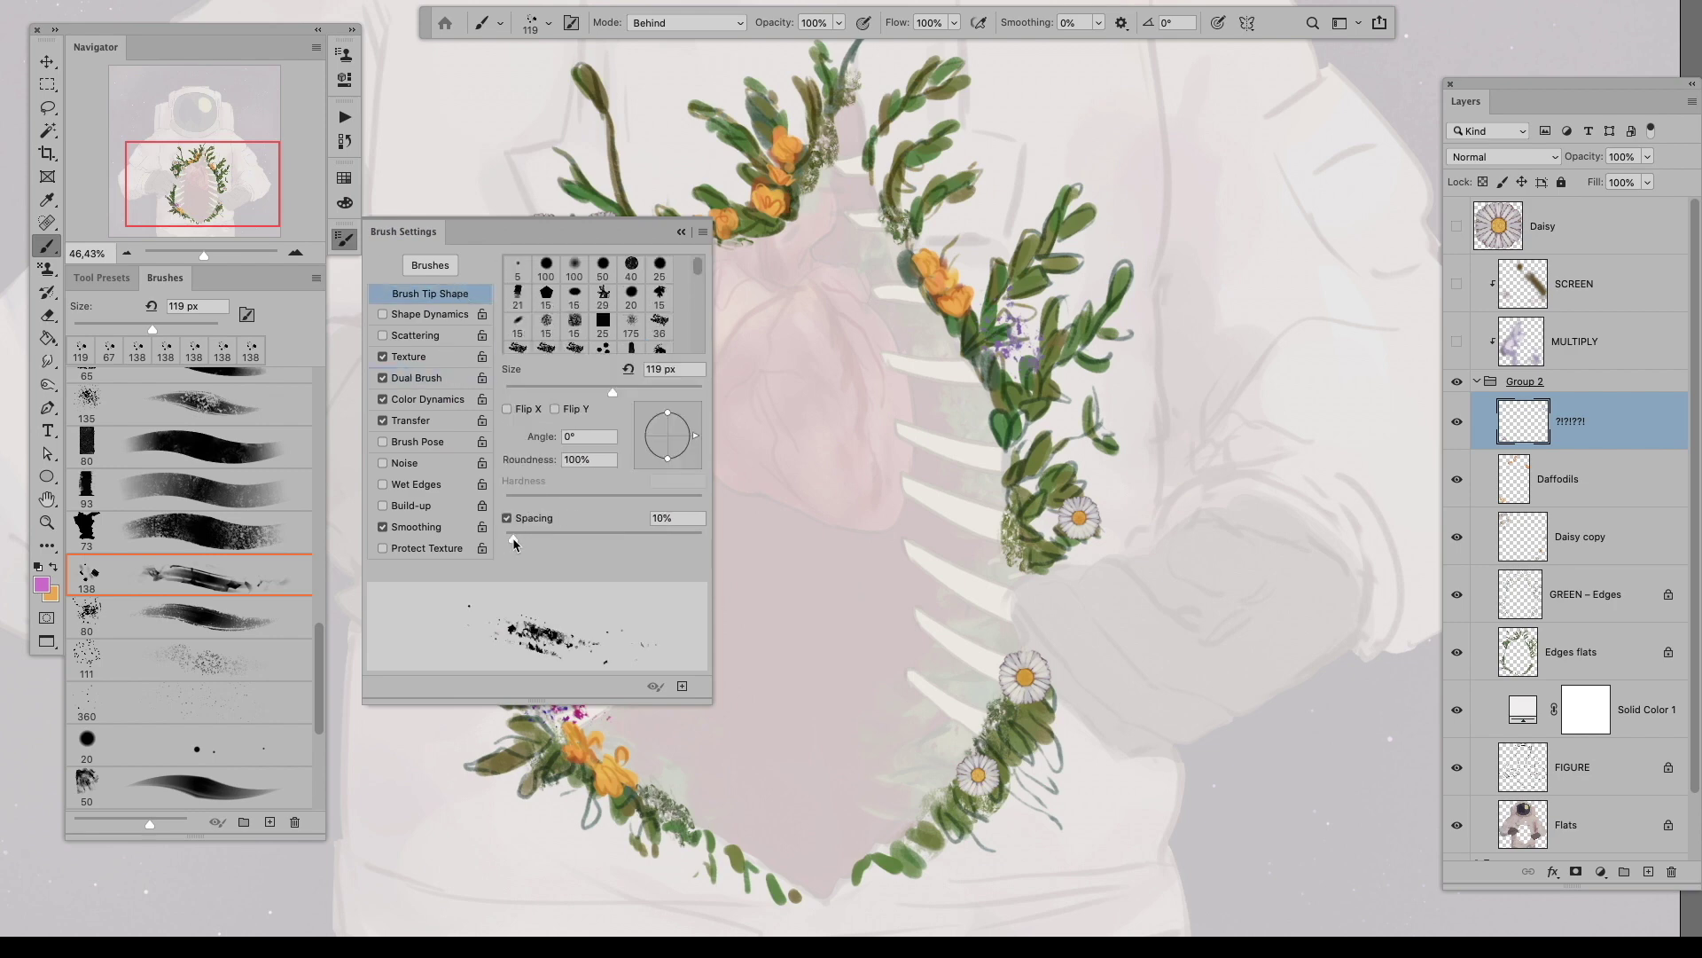
key("Tab")
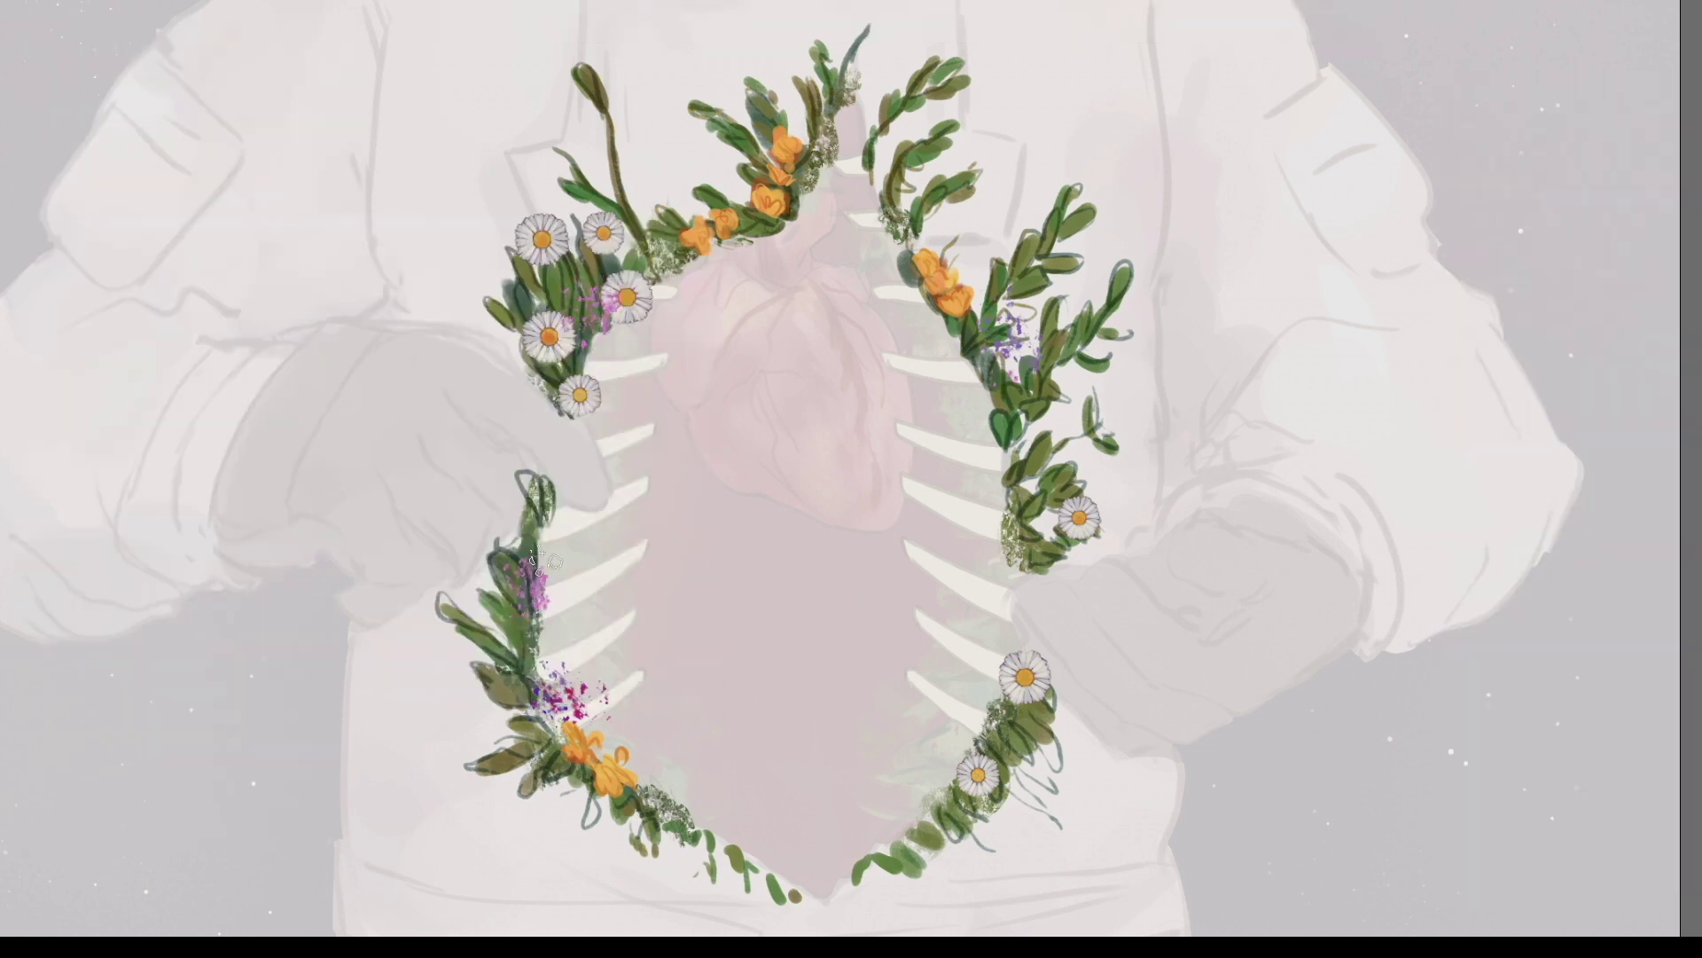
Step: Scatter violet speckled blossoms, hue 276, around the top and lower edges of the chest opening with a 119 px brush
key("Tab")
key("F5")
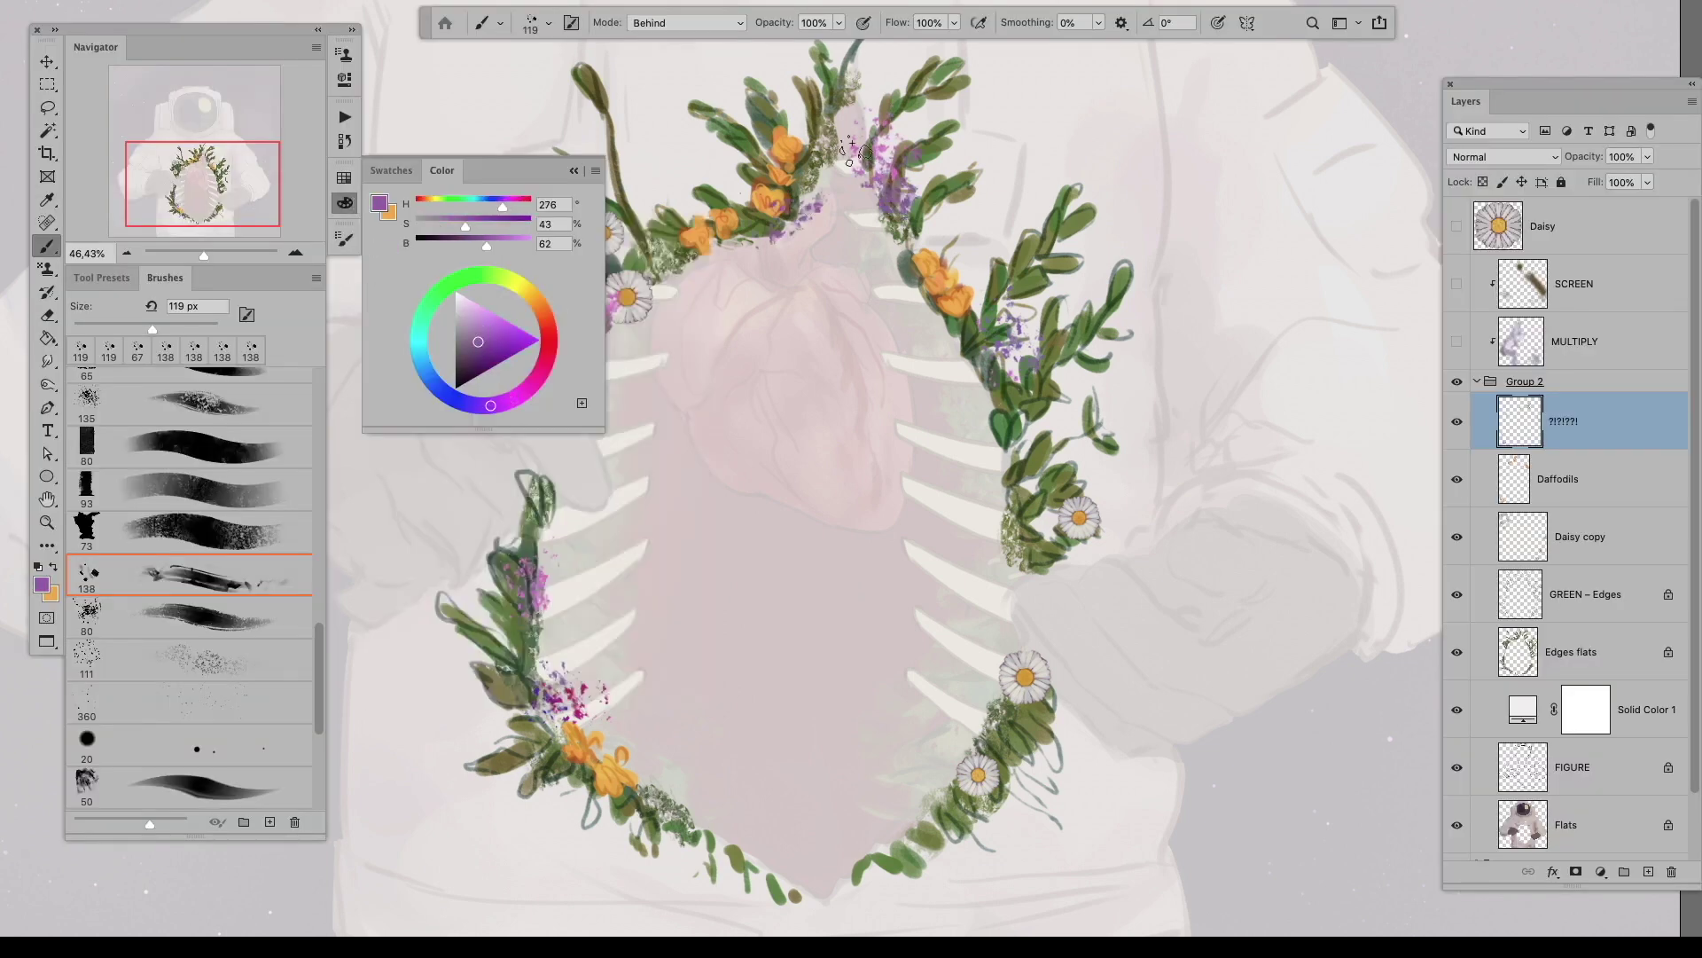
key("Tab")
key("ctrl+z")
scroll(831, 811, "down", 2)
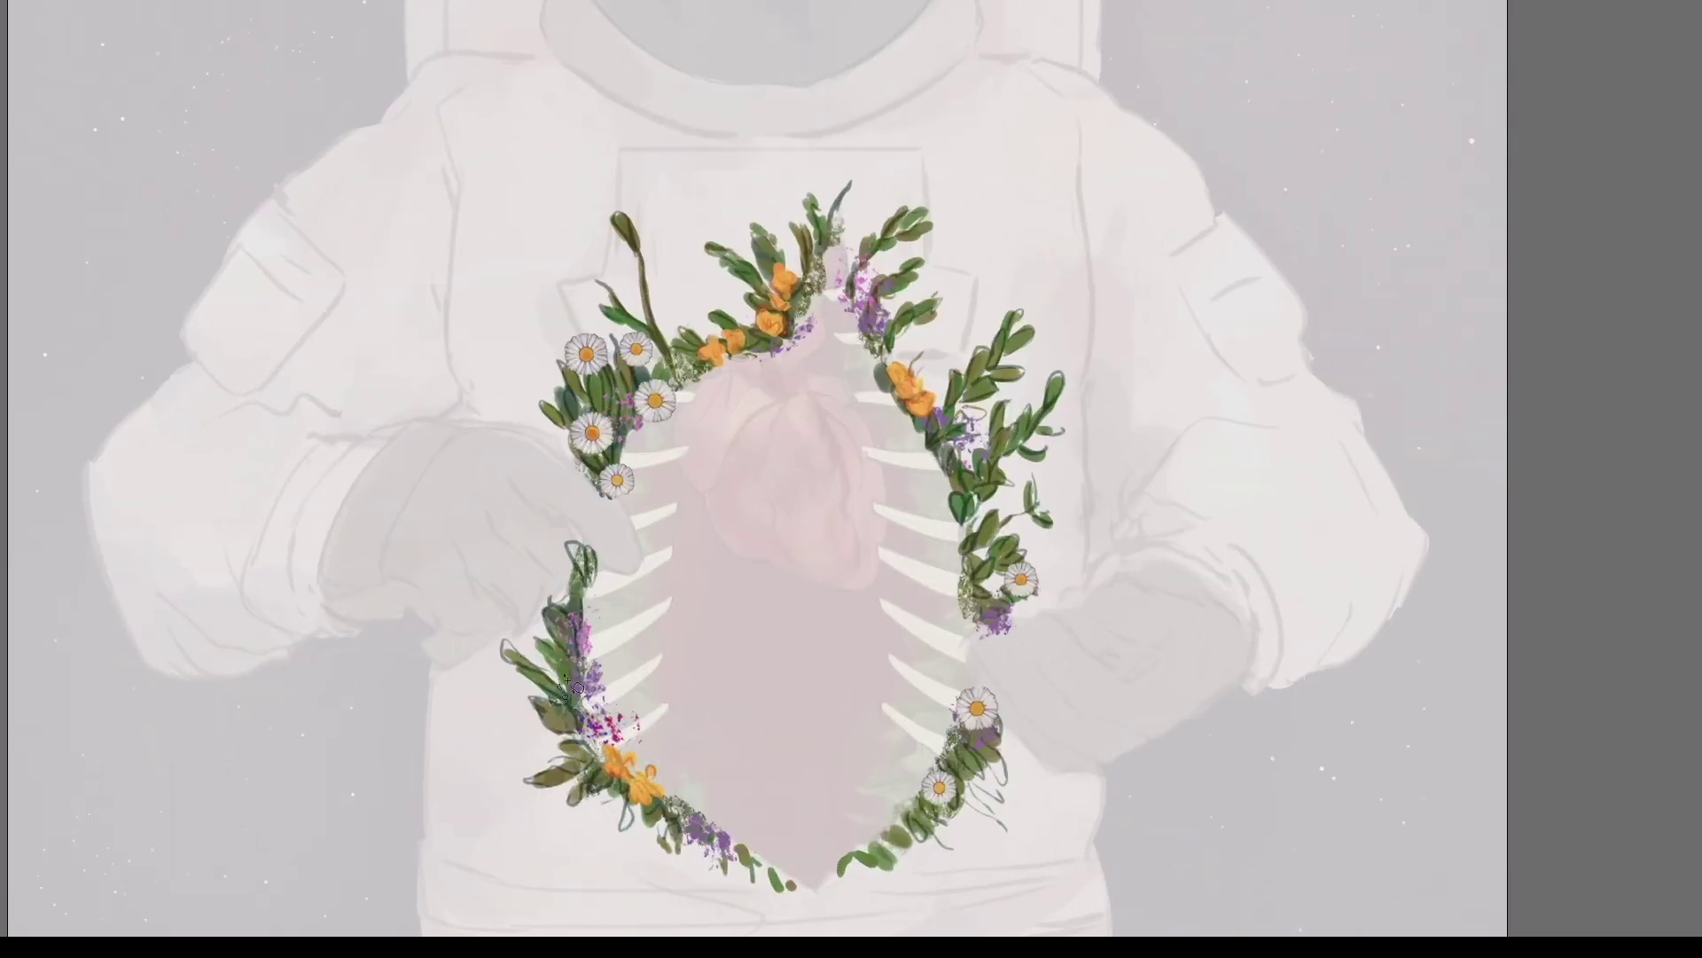
Step: Place the ?!?!??! layer beneath Daisy copy and make Daffodils the active layer
key("Tab")
key("alt+bracketright")
key("alt+bracketright")
Step: Try a 172 px foliage brush in olive over the left leaves and compare other textured brushes
left_click(74, 772)
scroll(195, 576, "up", 5)
left_click(195, 441)
left_click(583, 755, "alt")
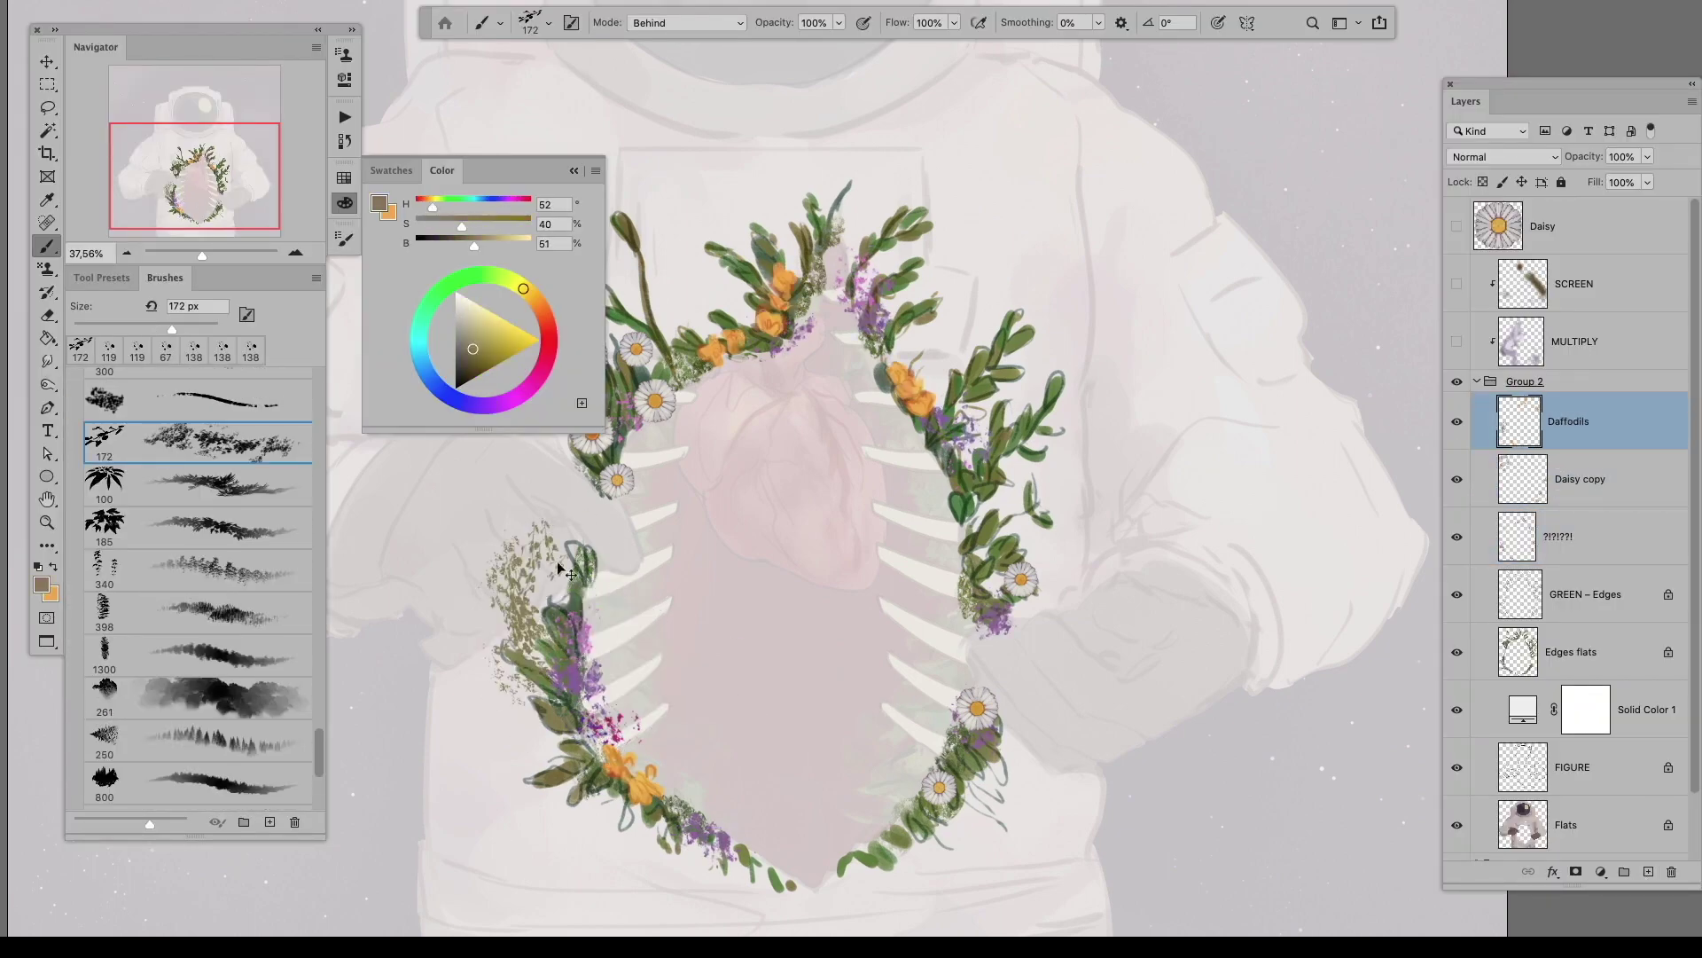
left_click(195, 567)
scroll(228, 495, "down", 5)
scroll(229, 494, "up", 3)
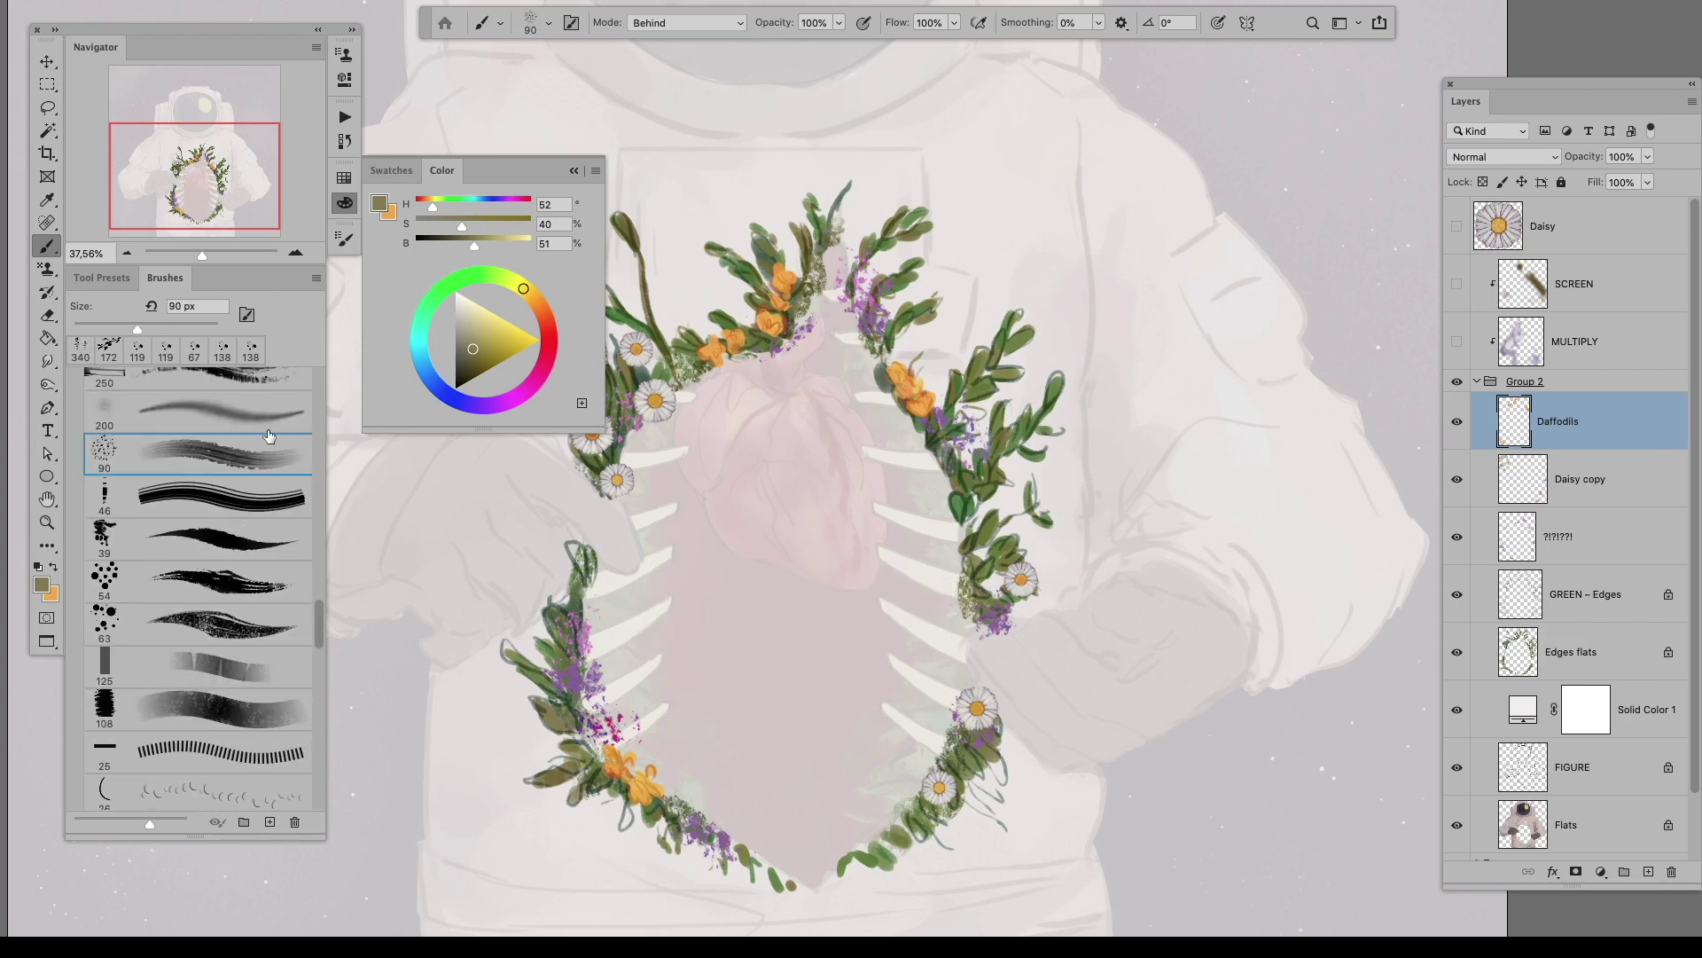
Step: Add a new layer above Daffodils and stipple dark and light green dotted foliage around the chest opening with the dotted brush
left_click(195, 581)
left_click(563, 590, "alt")
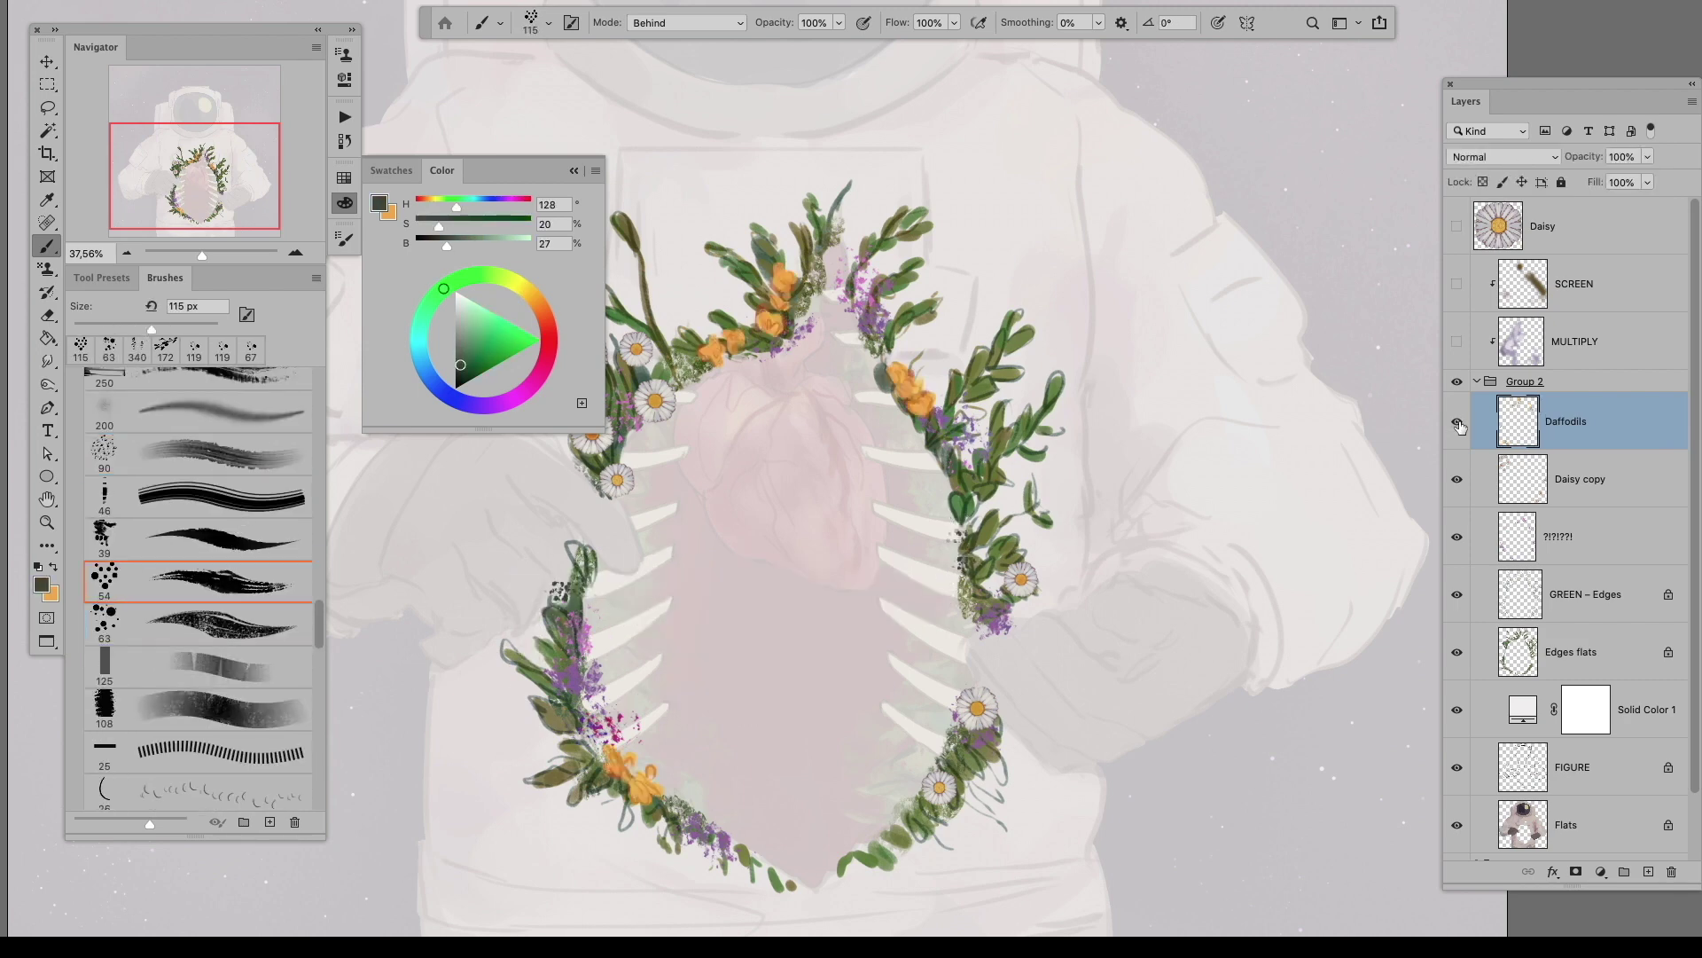
left_click(1649, 872)
left_click_drag(886, 346, 931, 381)
left_click_drag(581, 576, 590, 678)
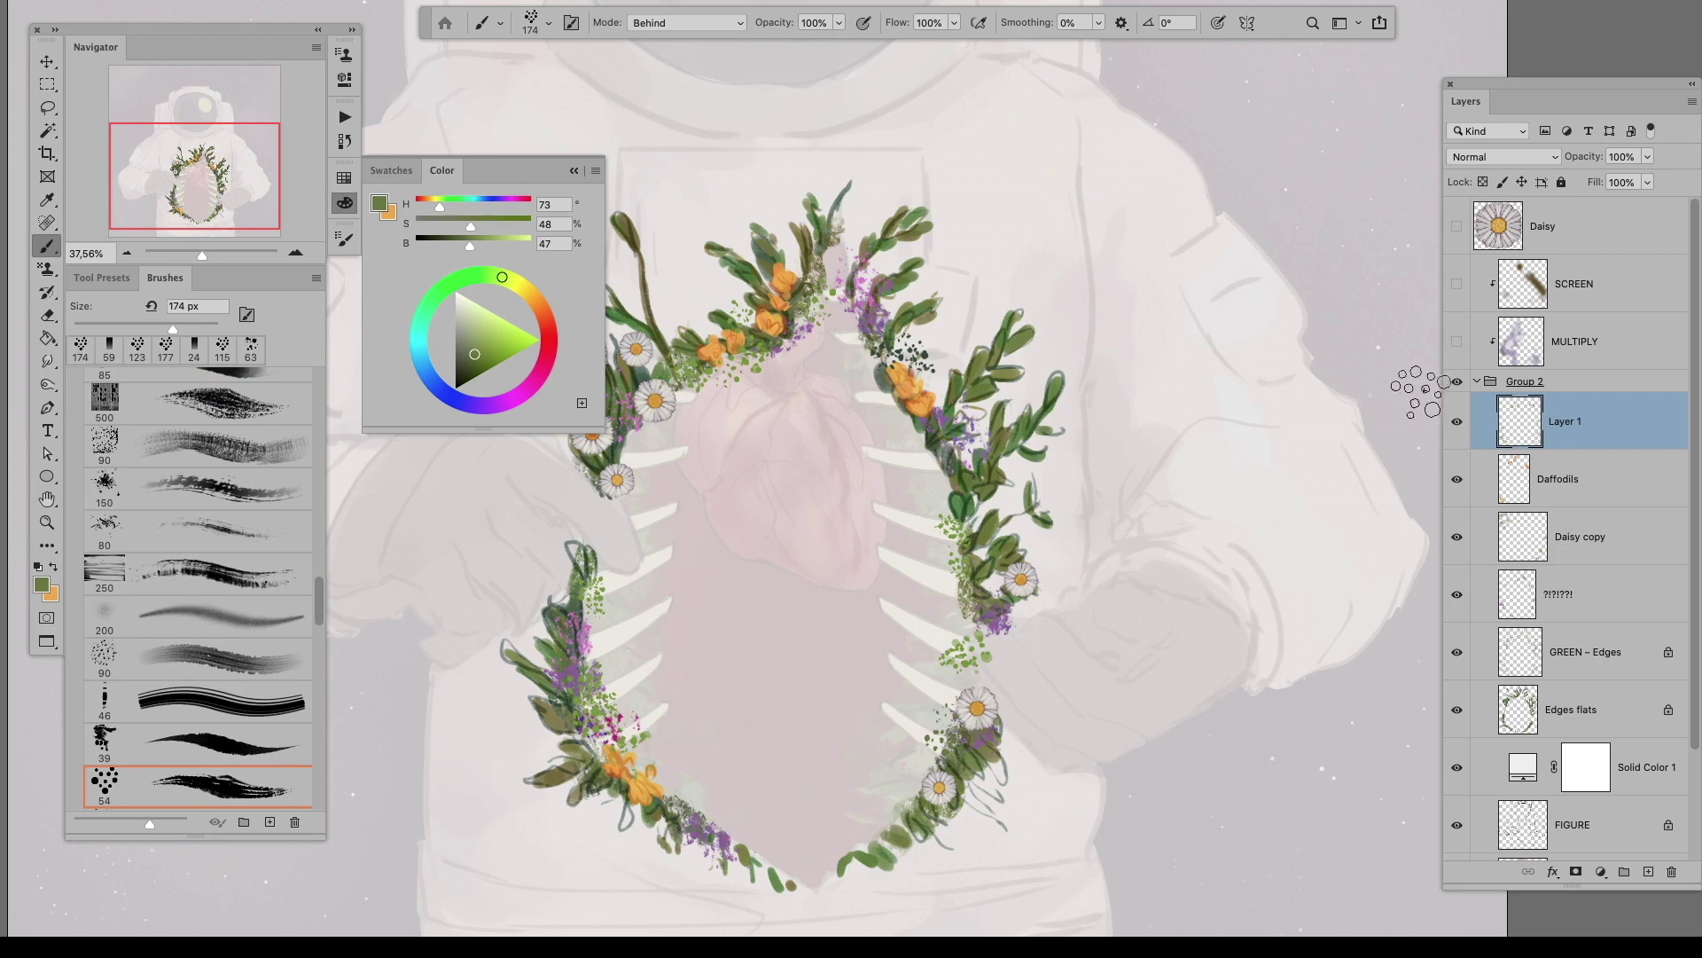
Step: Add a layer above the green dots and paint a dark red bloom, hue 352, on the right leaves with a 74 px brush
left_click(1641, 871)
scroll(190, 585, "down", 5)
left_click(191, 665)
right_click(695, 559, "shift")
left_click(694, 559)
left_click_drag(943, 491, 956, 479)
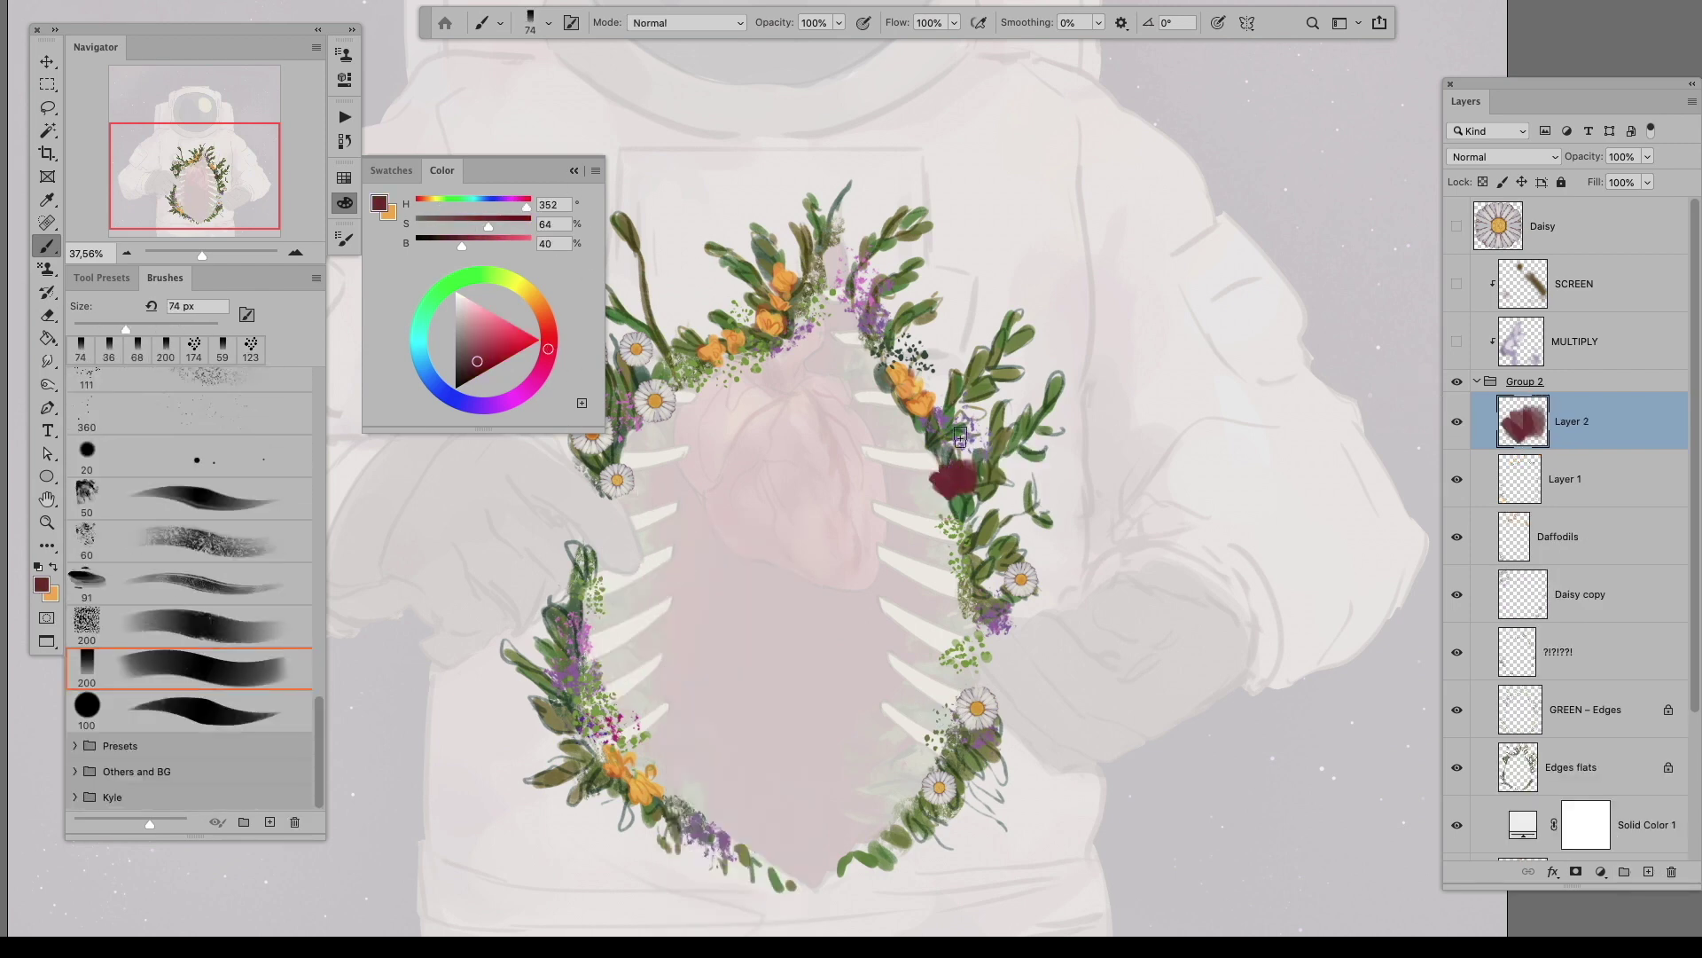
Step: Dab red blooms, hue 356, around the whole wreath with a 74 px brush and move their layer beneath Layer 1
left_click(607, 572)
key("bracketright")
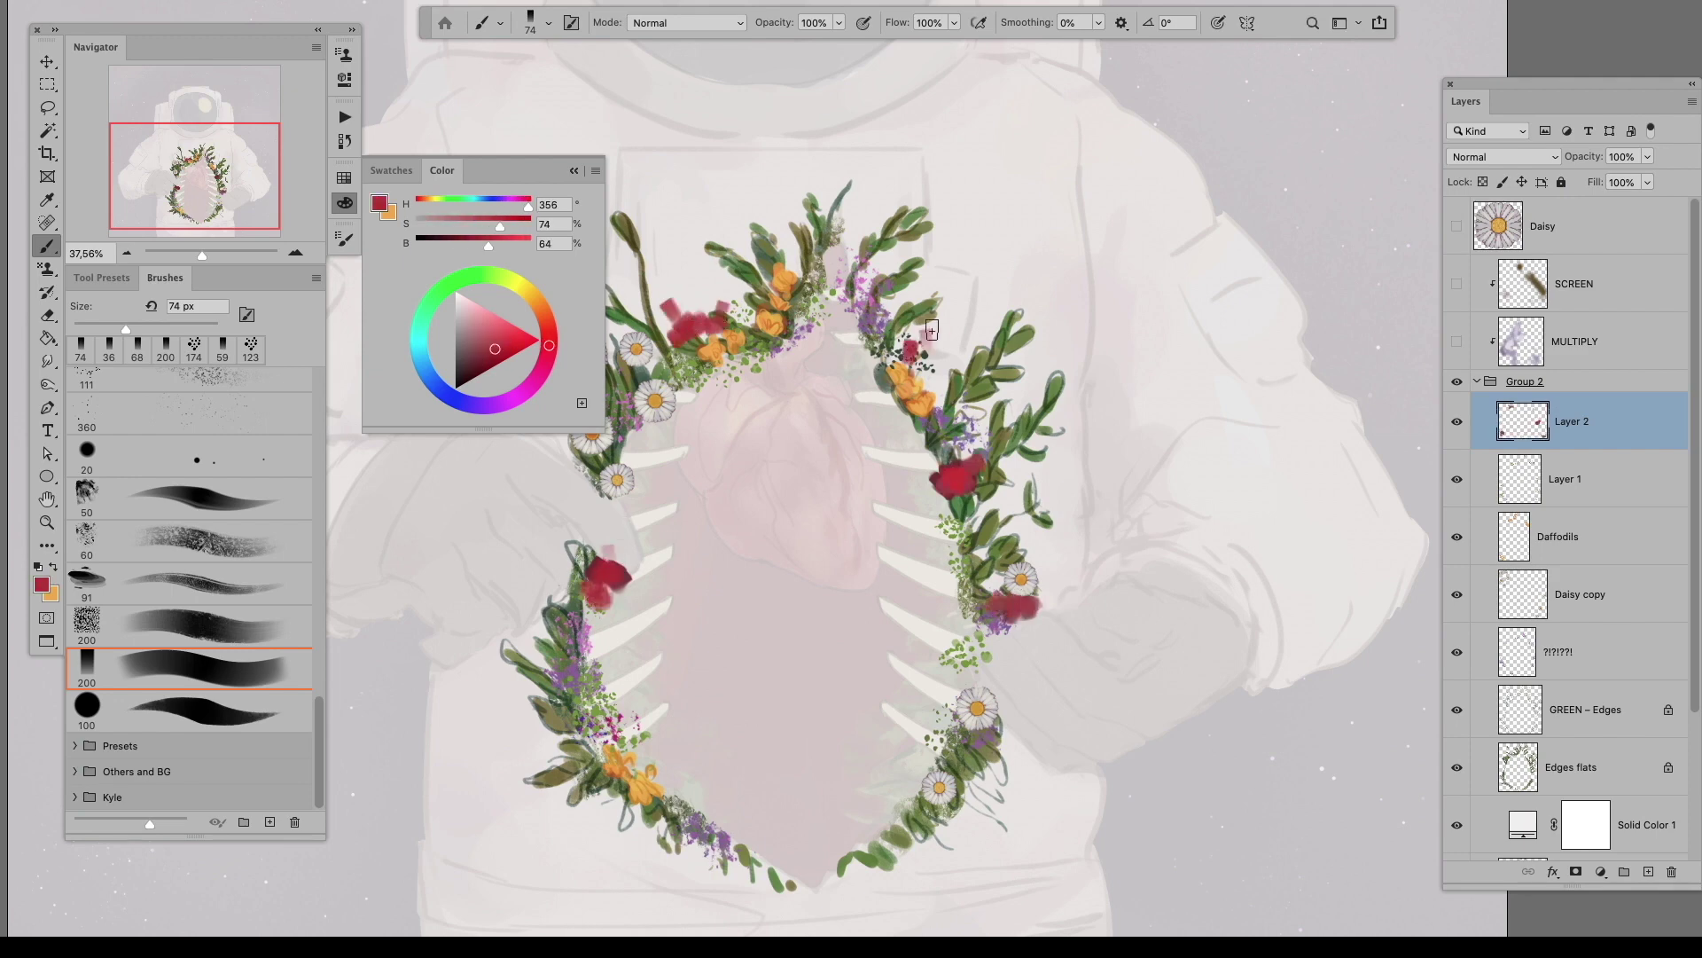
left_click_drag(931, 330, 904, 282)
left_click_drag(1569, 421, 1565, 479)
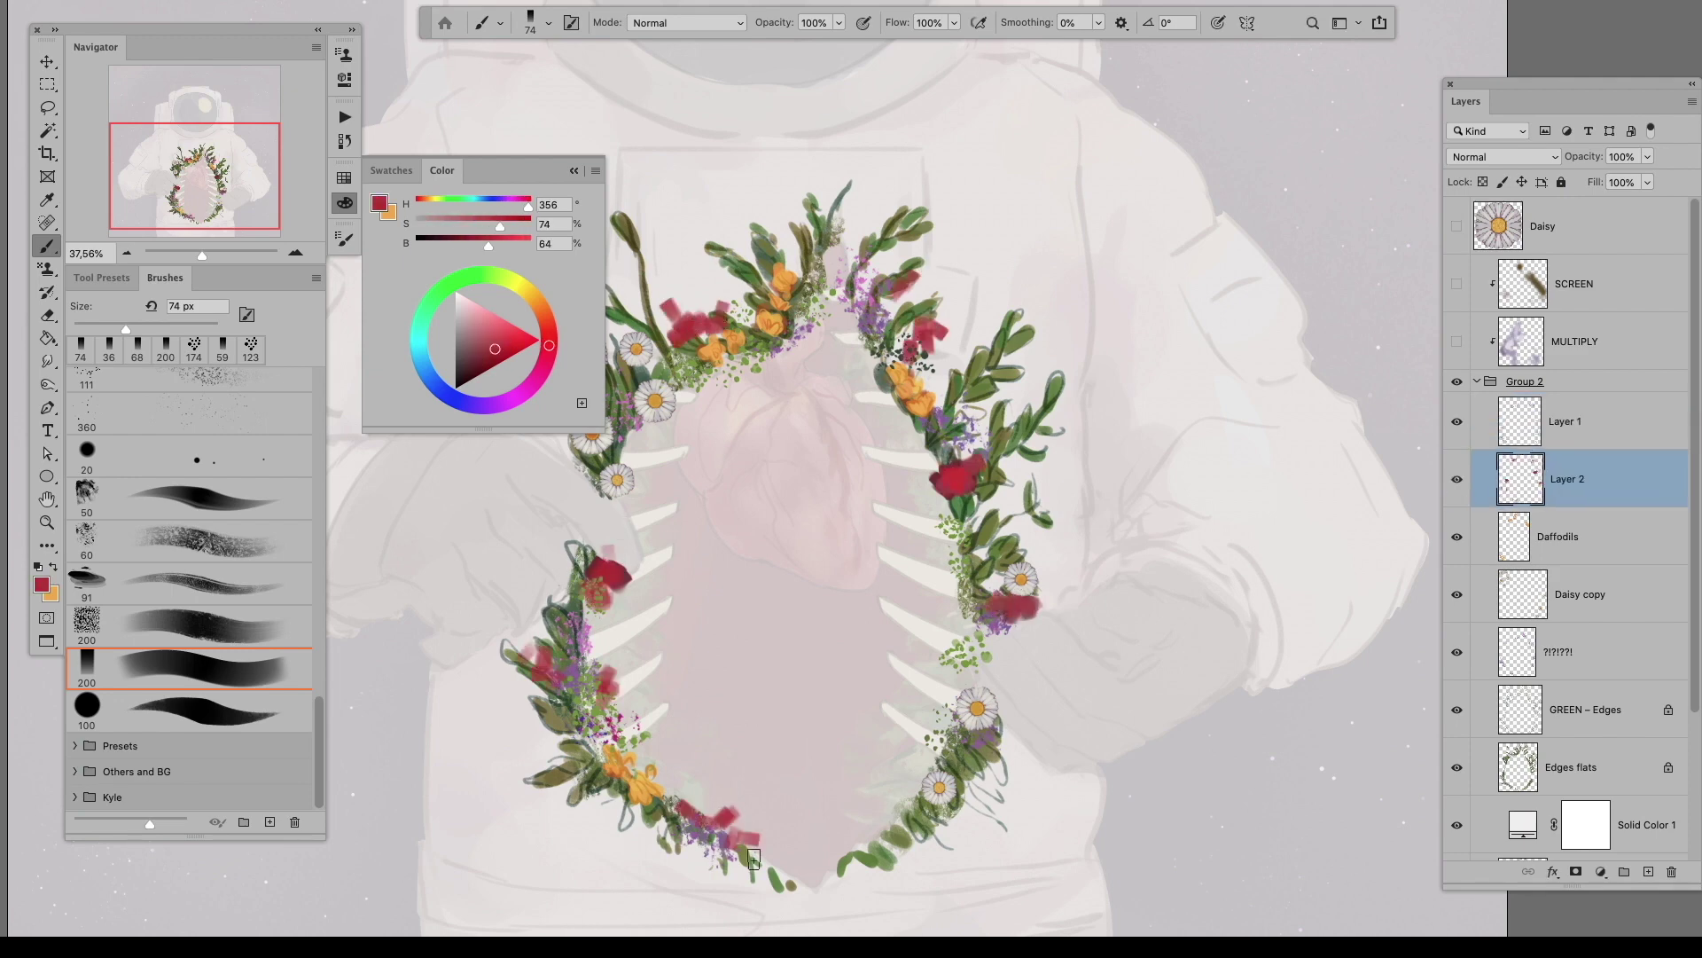
key("Tab")
key("Tab")
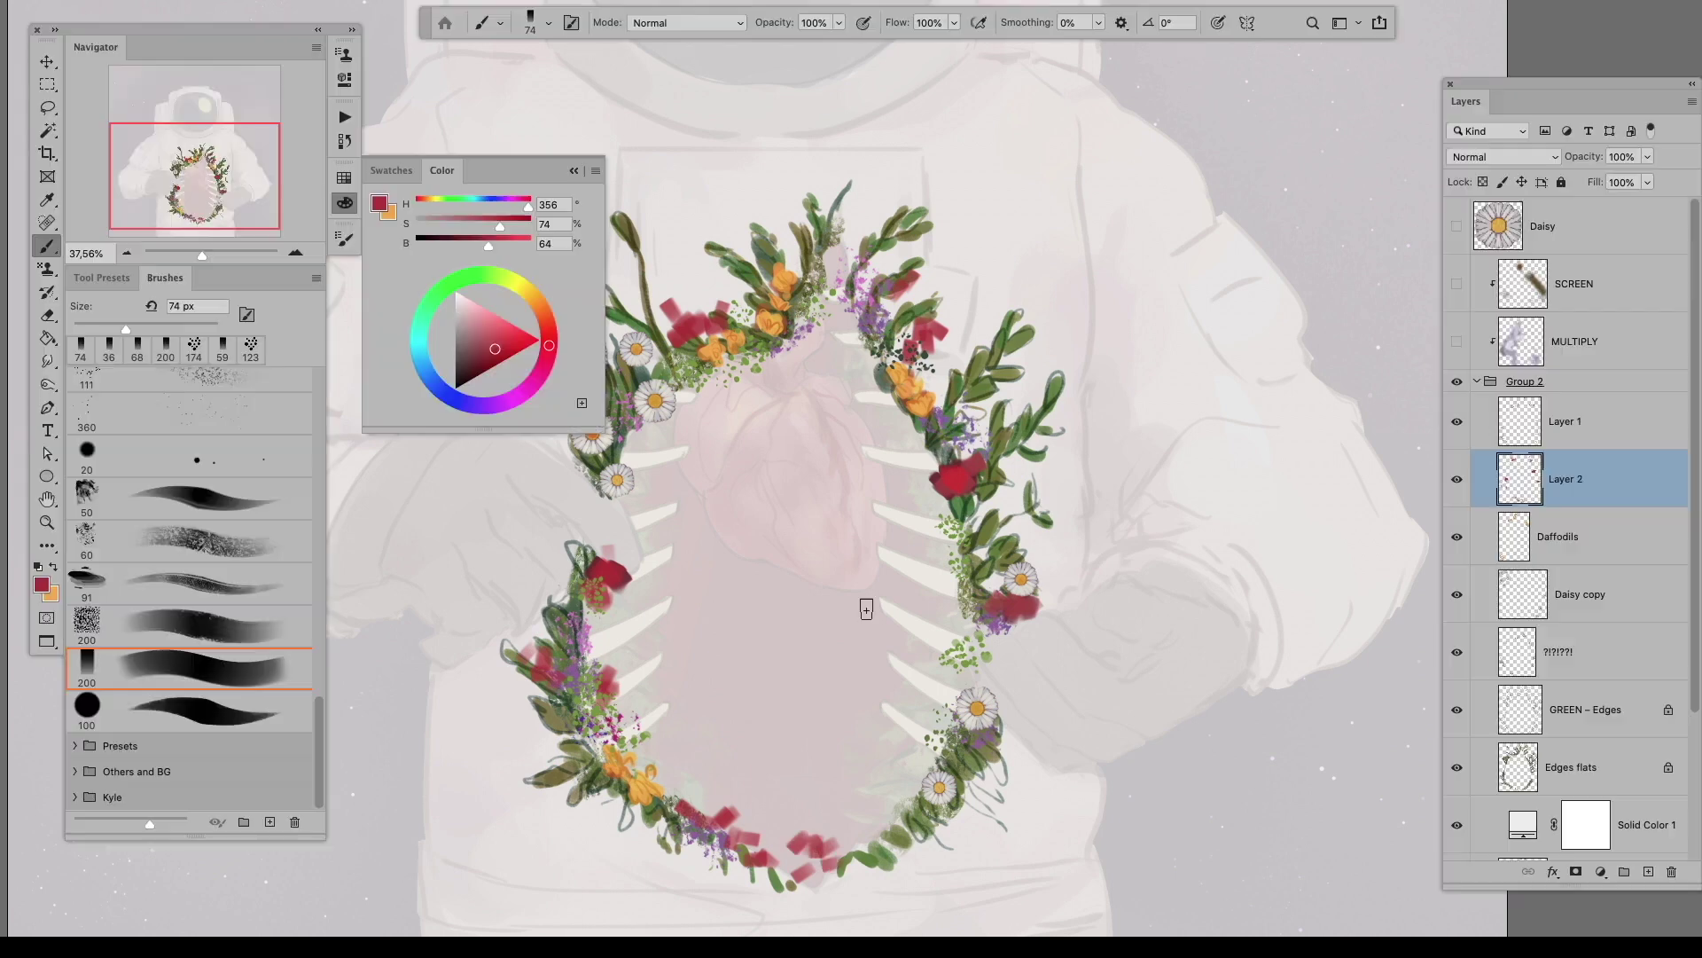
Step: Hide the Solid Color 1 overlay and delete Layer 2 with the red blooms
scroll(1457, 532, "down", 3)
left_click(1456, 637)
scroll(1106, 561, "down", 3)
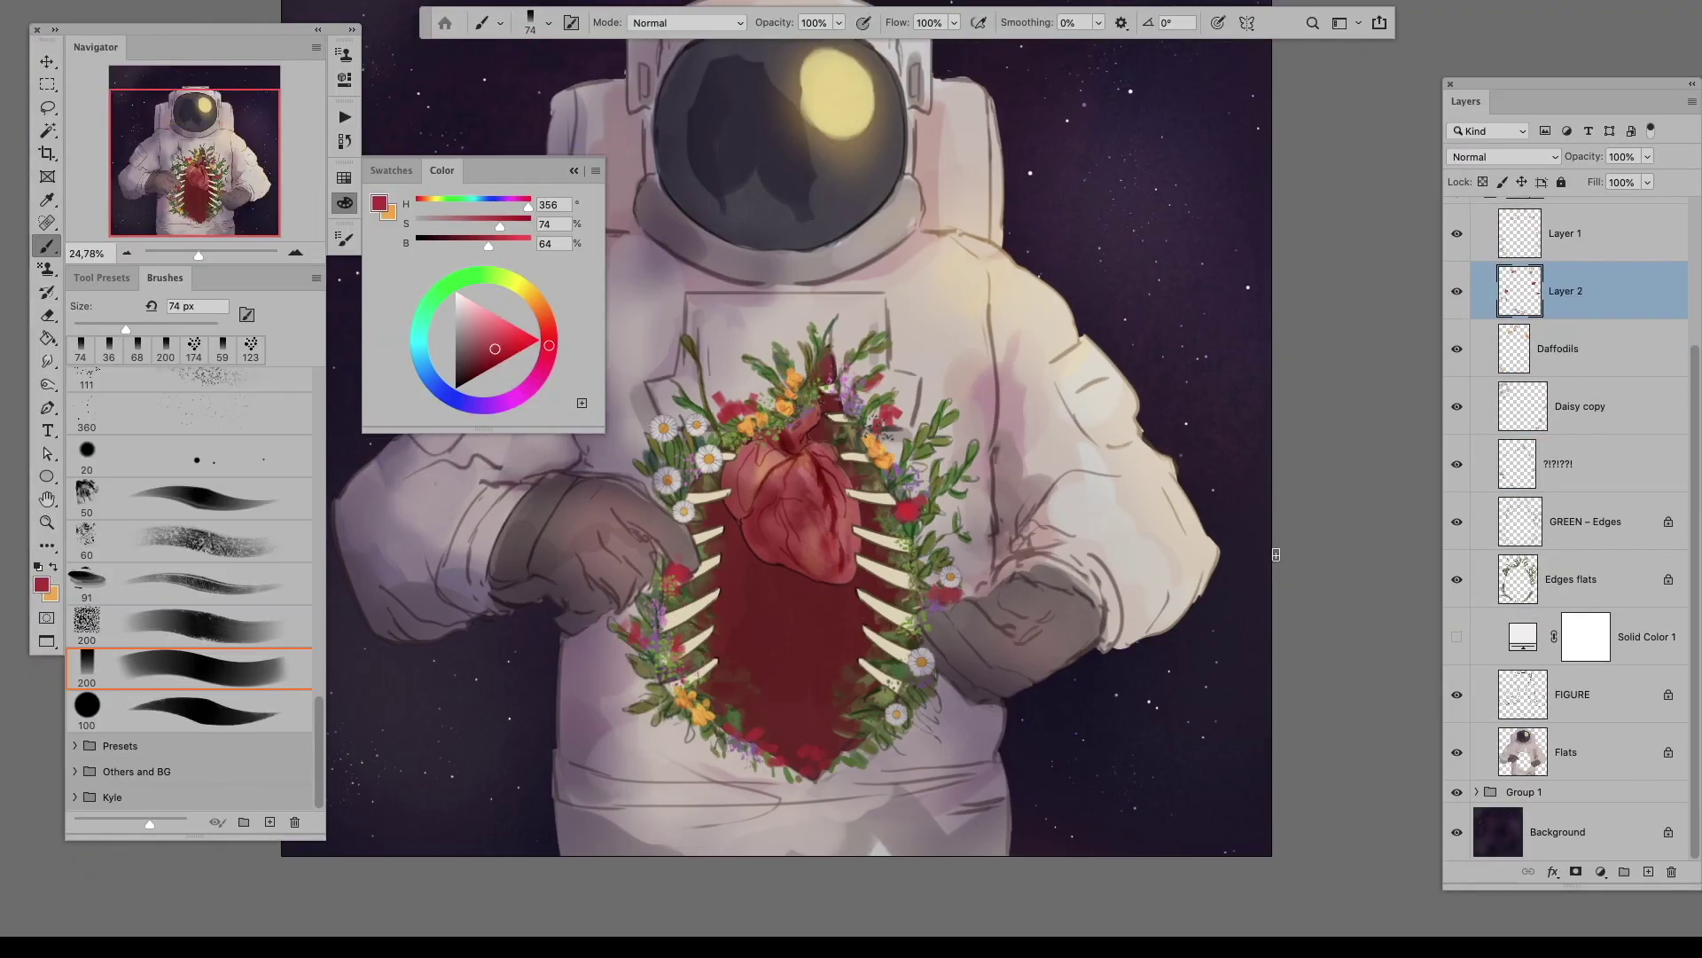
scroll(627, 464, "up", 1)
left_click(1457, 291)
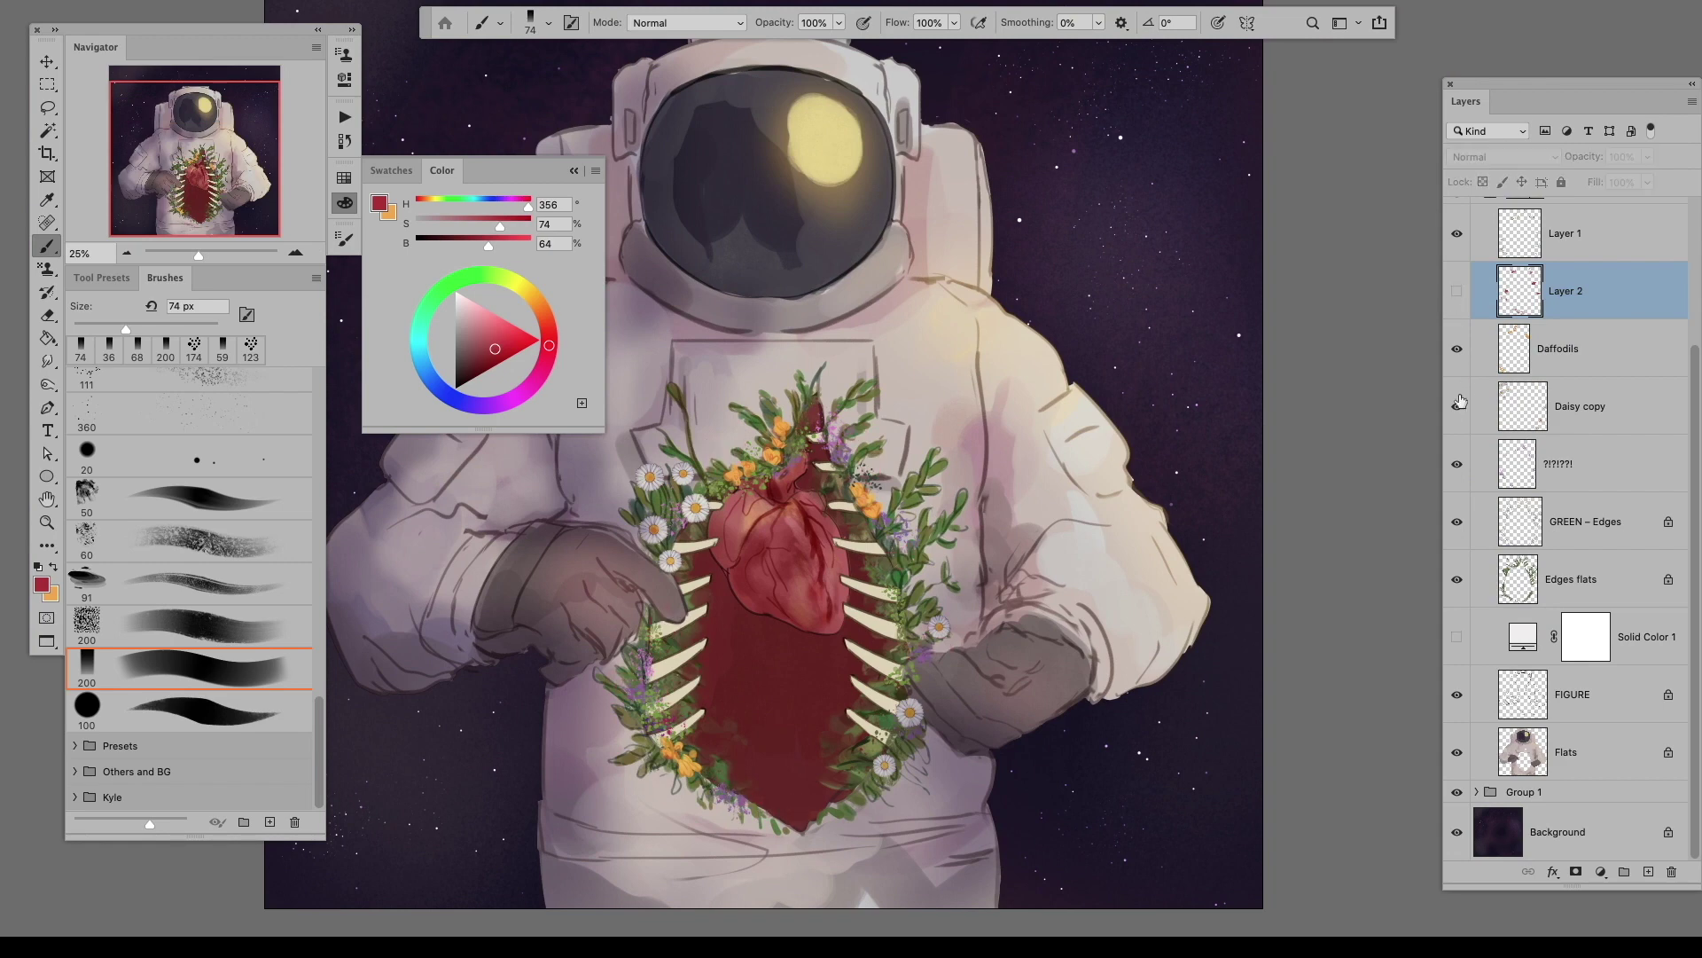
key("BackSpace")
scroll(860, 780, "up", 1)
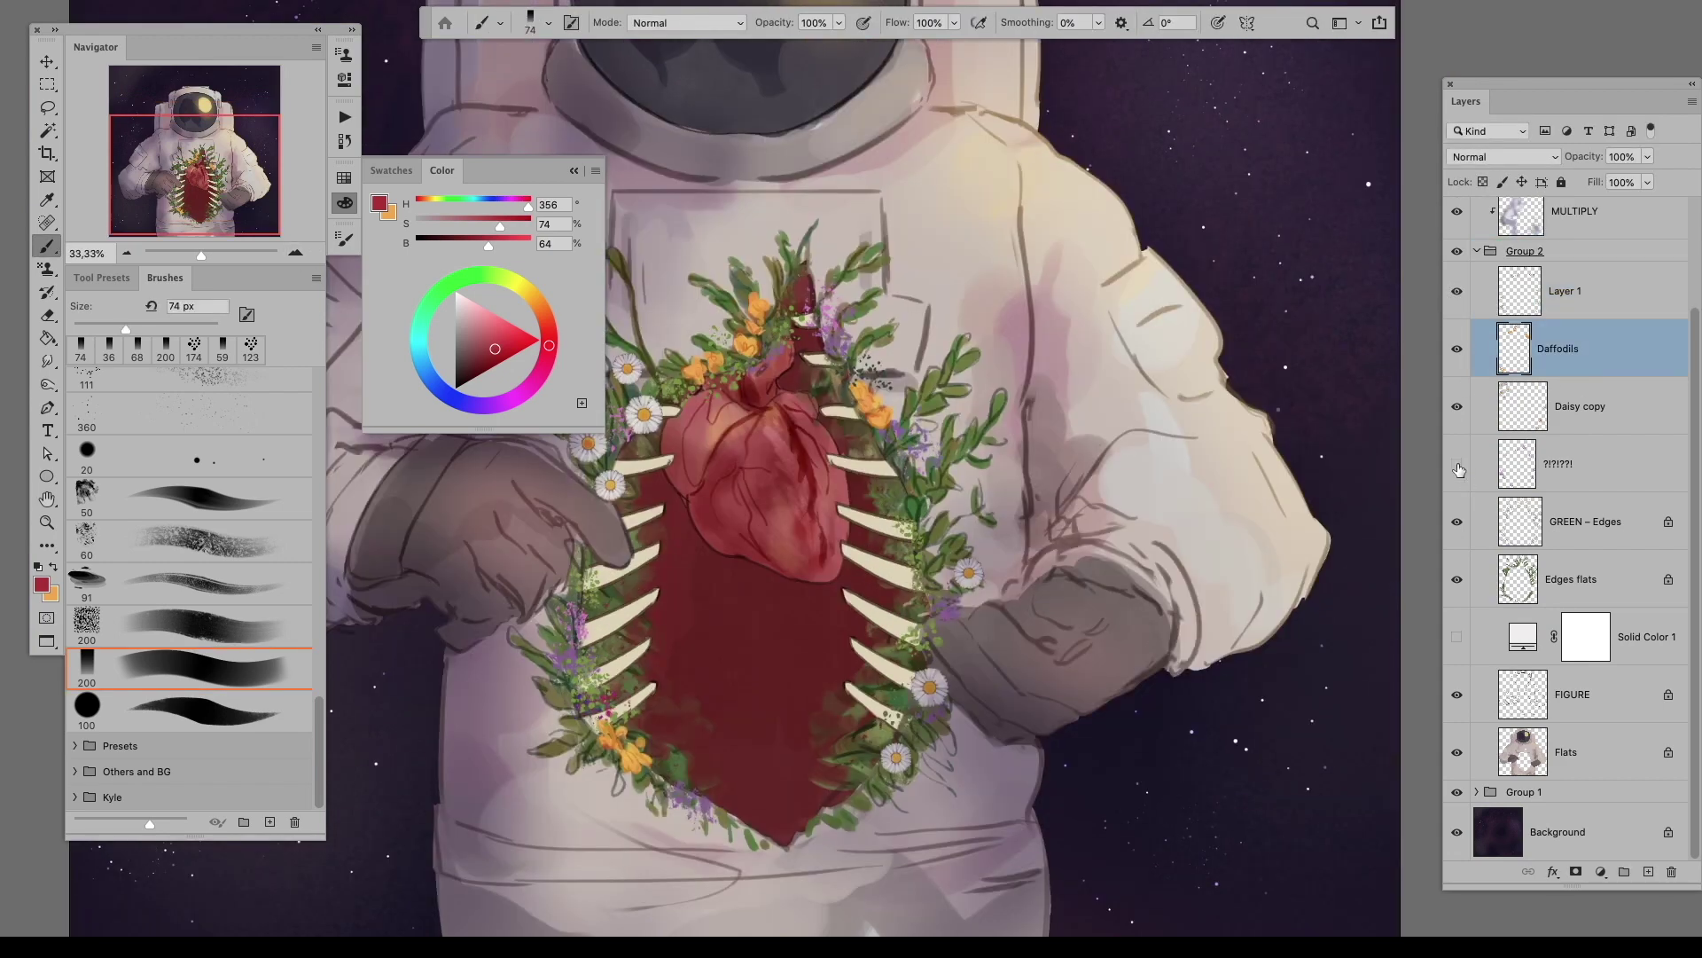
Step: Texture purple blossoms, hue 255, along the lower and right chest edges on the ?!?!??! layer with a 155 px speckled brush
left_click(1499, 463)
key("F2")
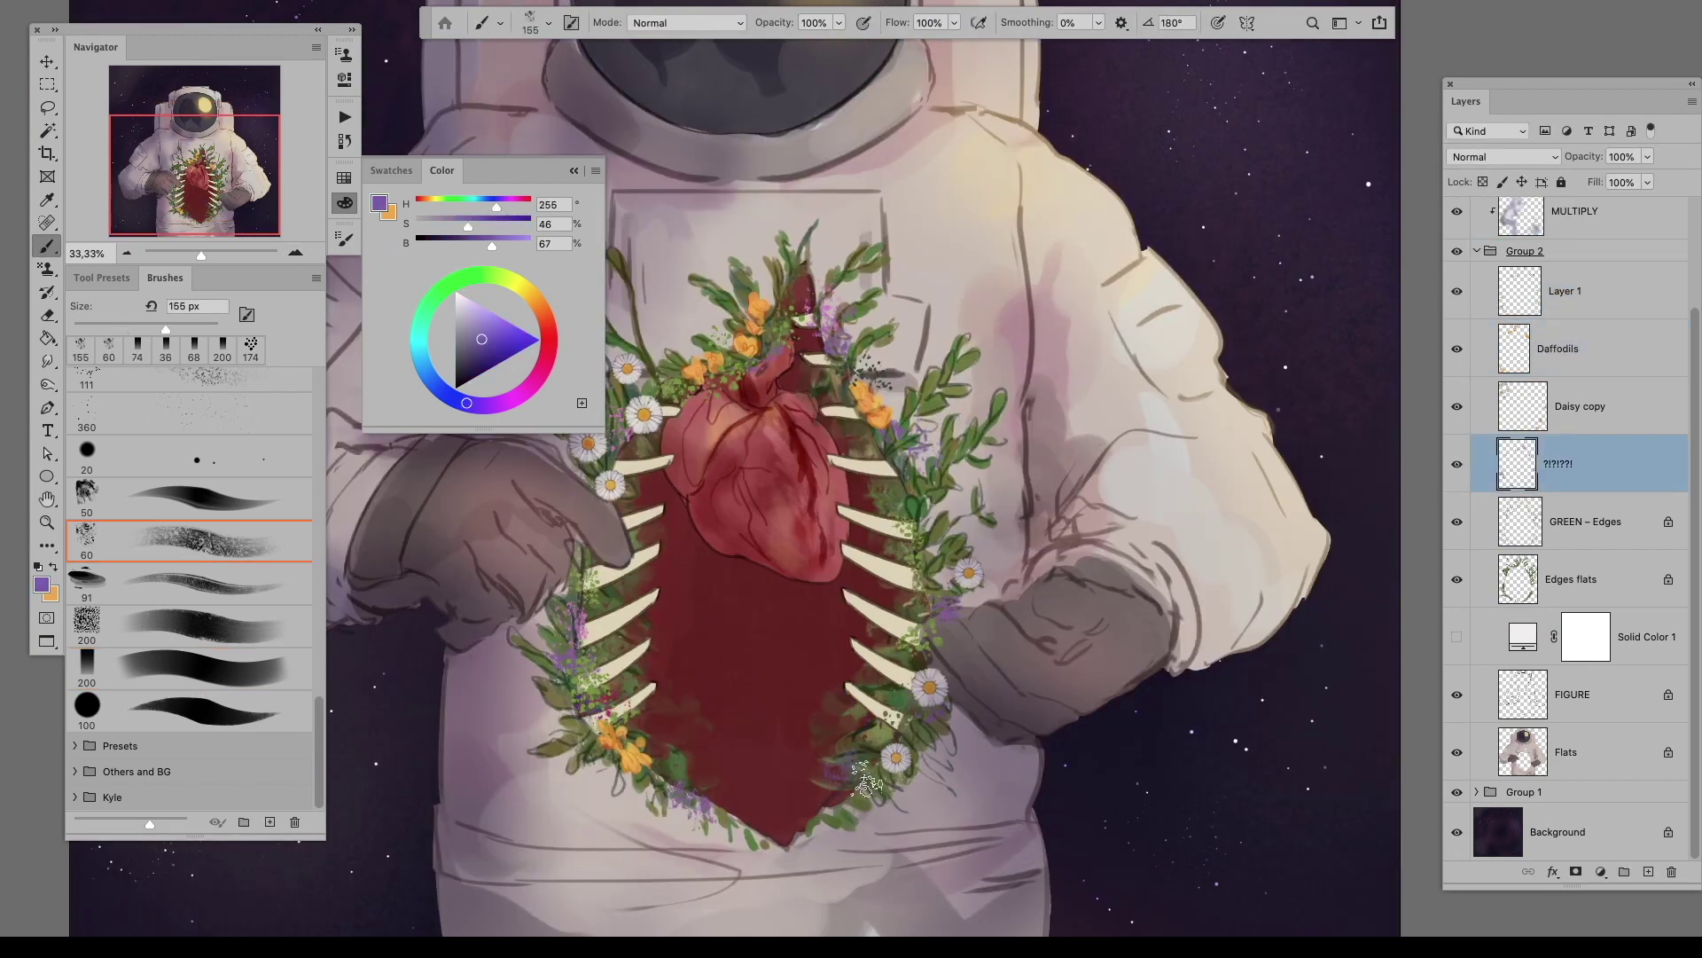
left_click_drag(884, 643, 918, 612)
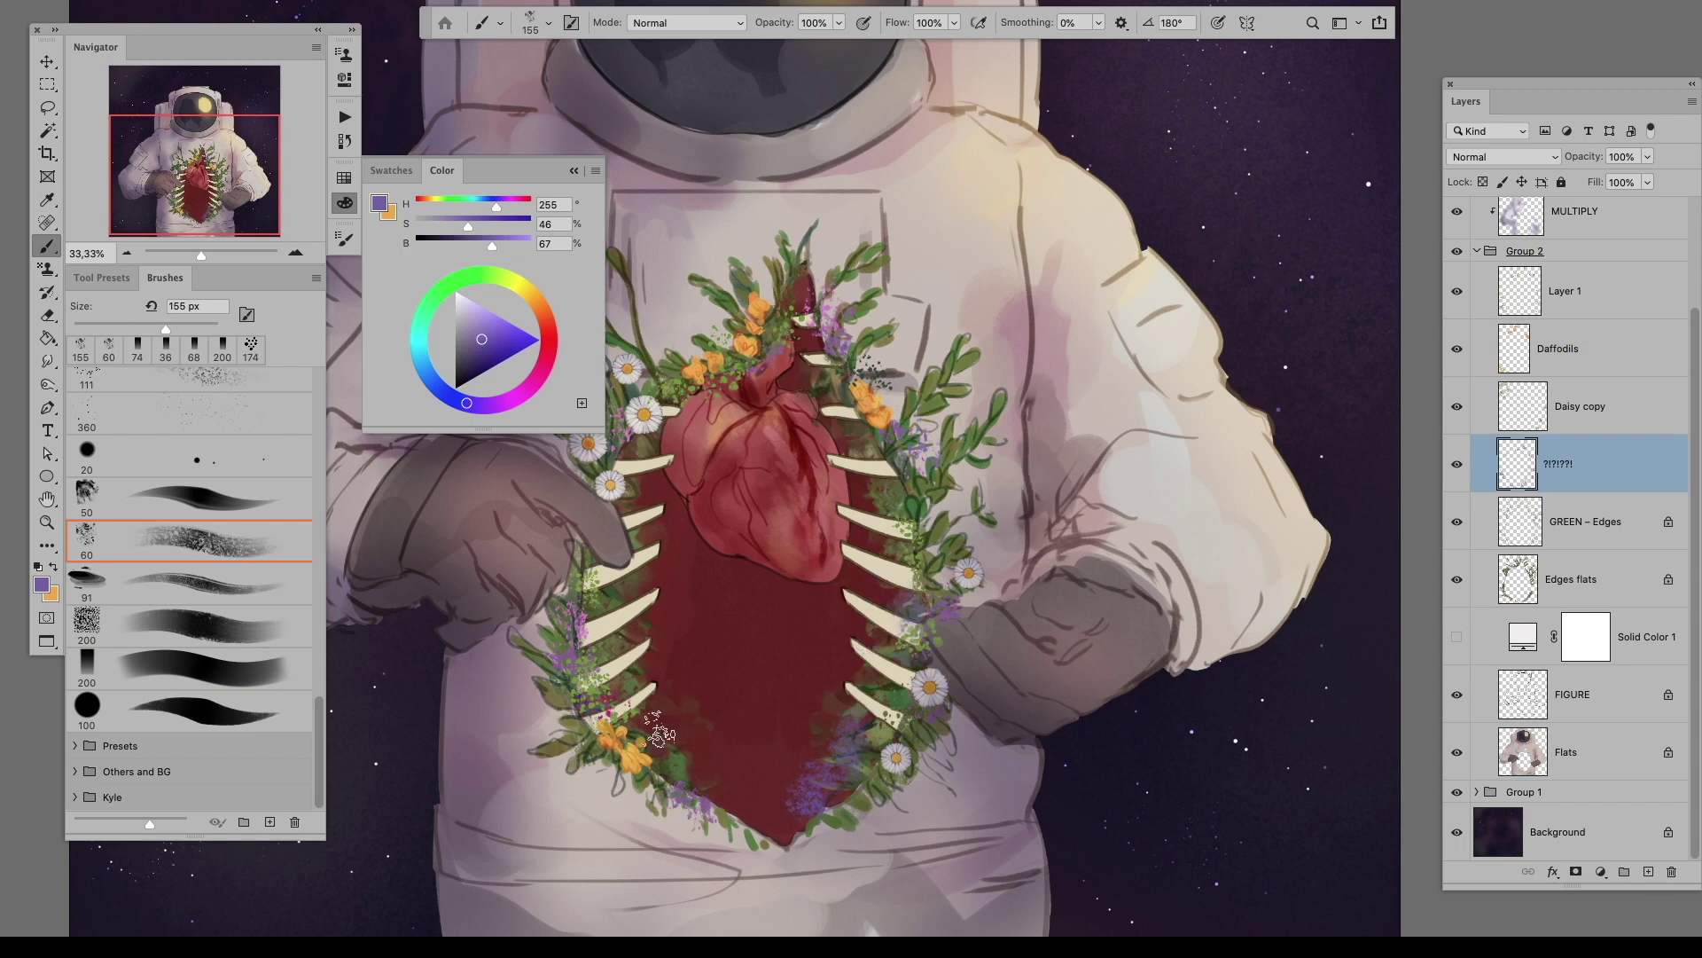
key("F3")
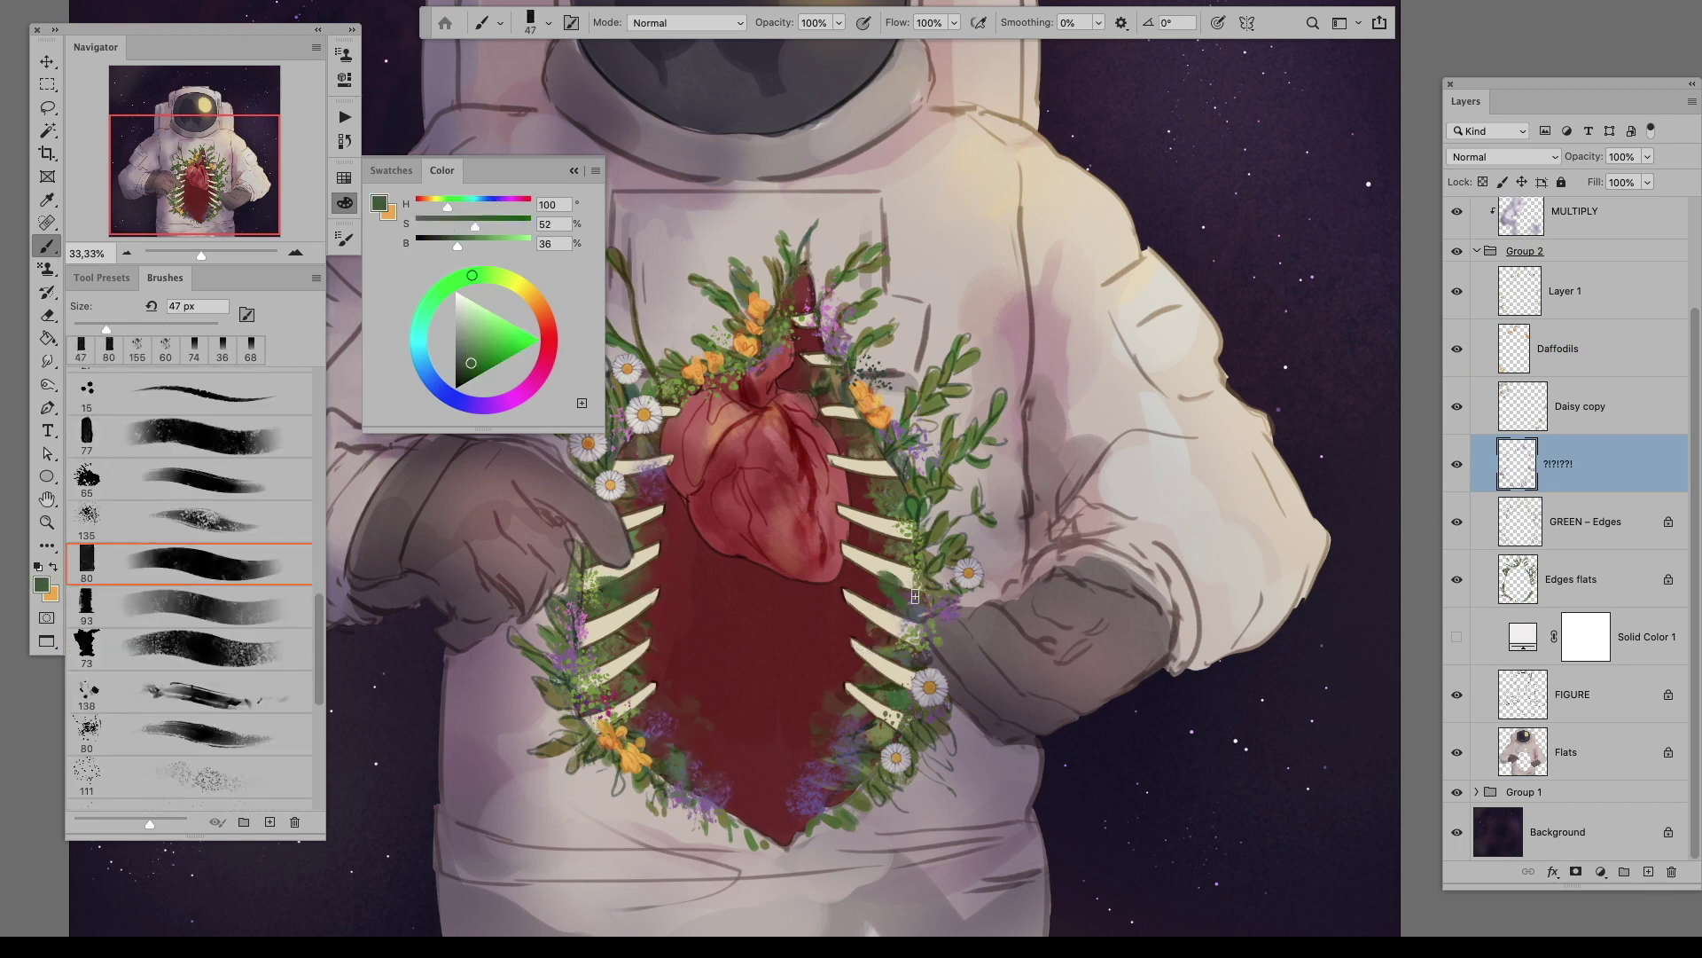
Step: Paint muted green foliage, hue 104, along the lower edge of the chest cavity with an 81 px brush
key("Tab")
key("Tab")
left_click(696, 784, "alt")
left_click_drag(736, 783, 710, 783)
left_click(666, 745, "alt")
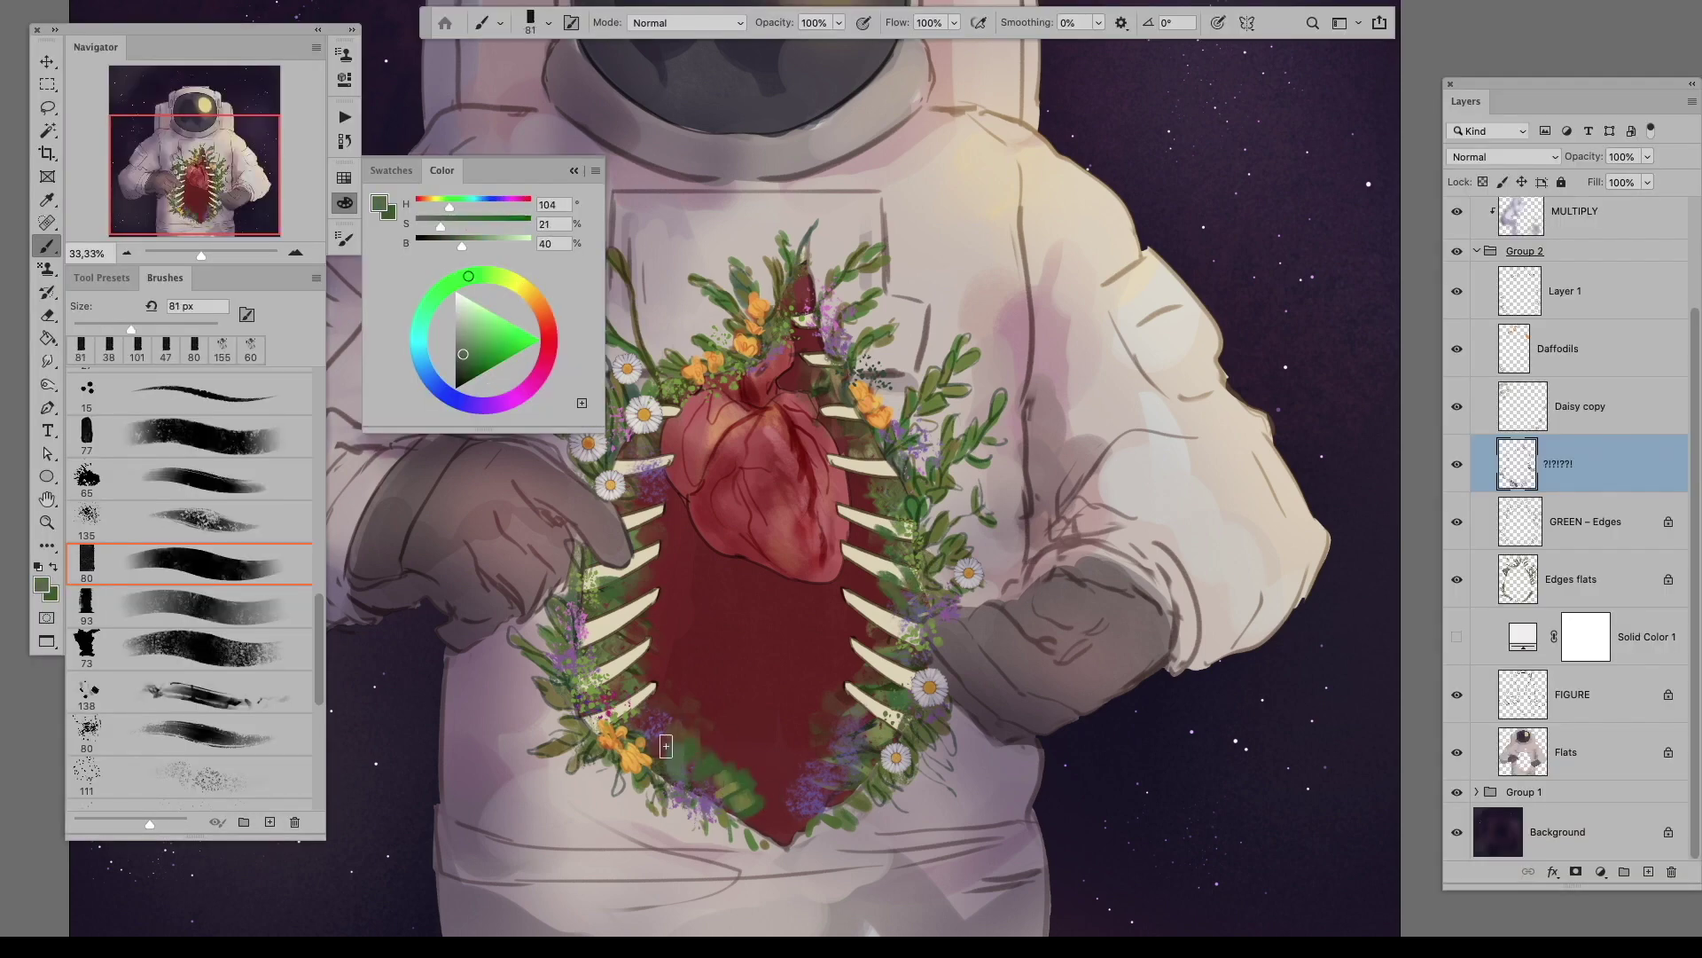
left_click(251, 700)
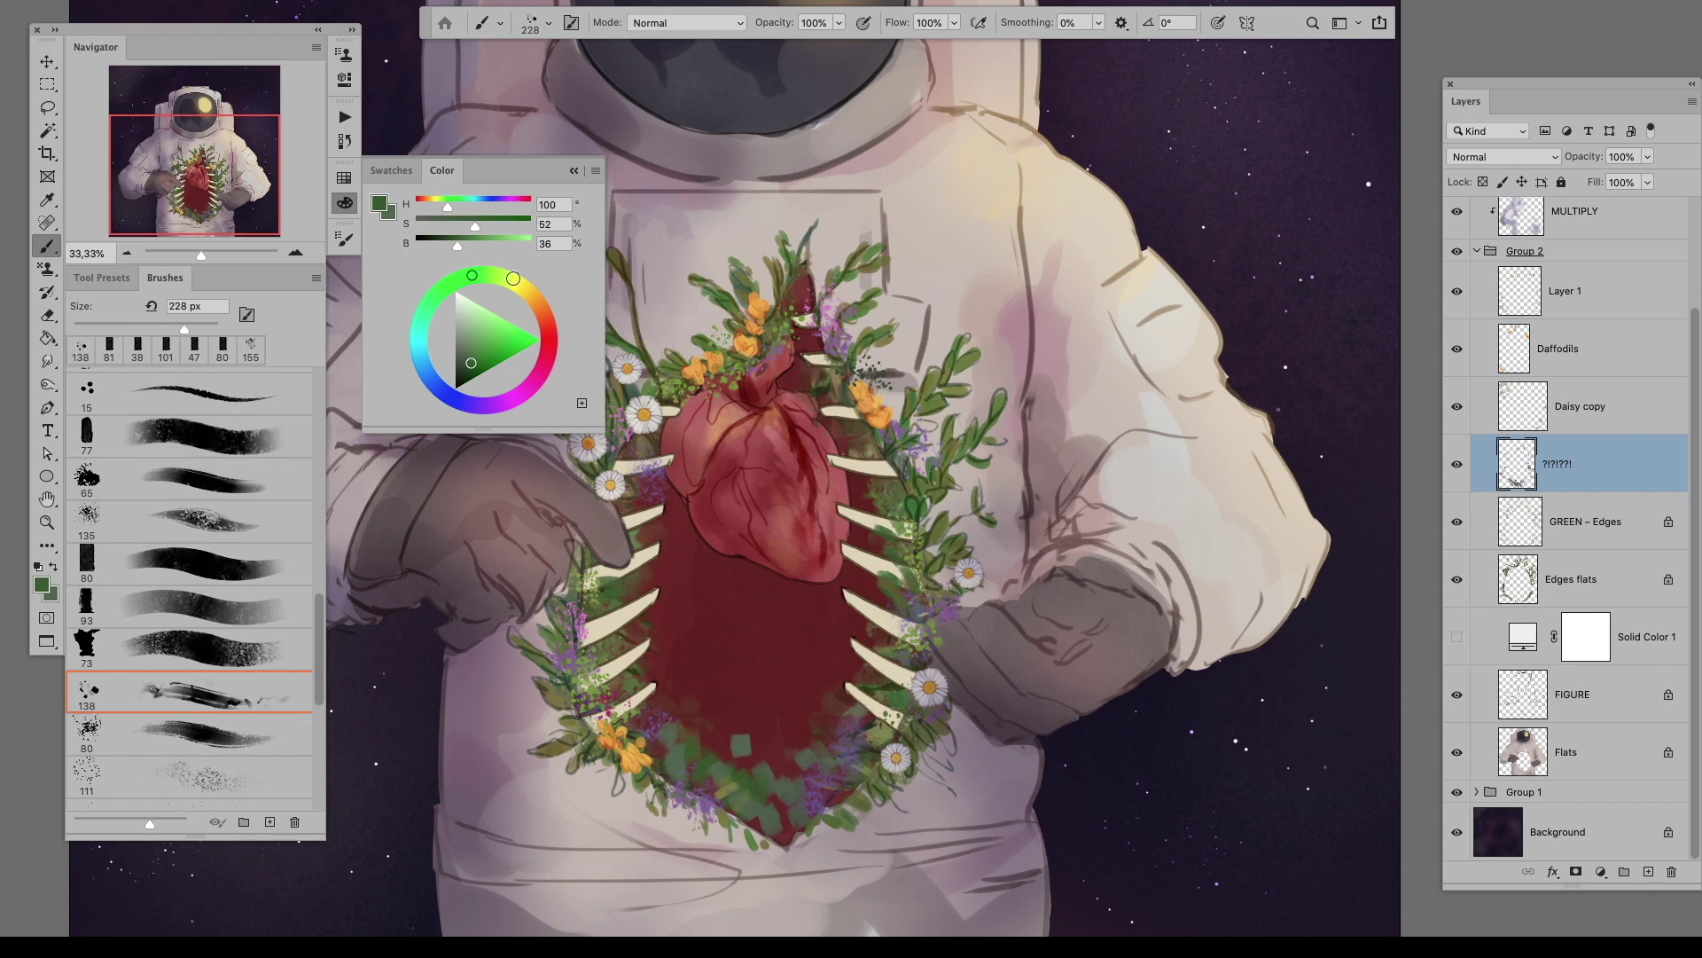
Step: Speckle light green, hue 84, over the foliage at the bottom of the chest cavity with a 132 px brush
left_click(749, 785, "alt")
left_click_drag(736, 771, 772, 771)
key("shift+alt+q")
right_click(753, 764)
left_click(191, 732)
left_click(749, 763, "alt")
right_click(754, 767, "shift")
left_click(772, 743)
left_click_drag(753, 755, 776, 755)
left_click(731, 771, "alt")
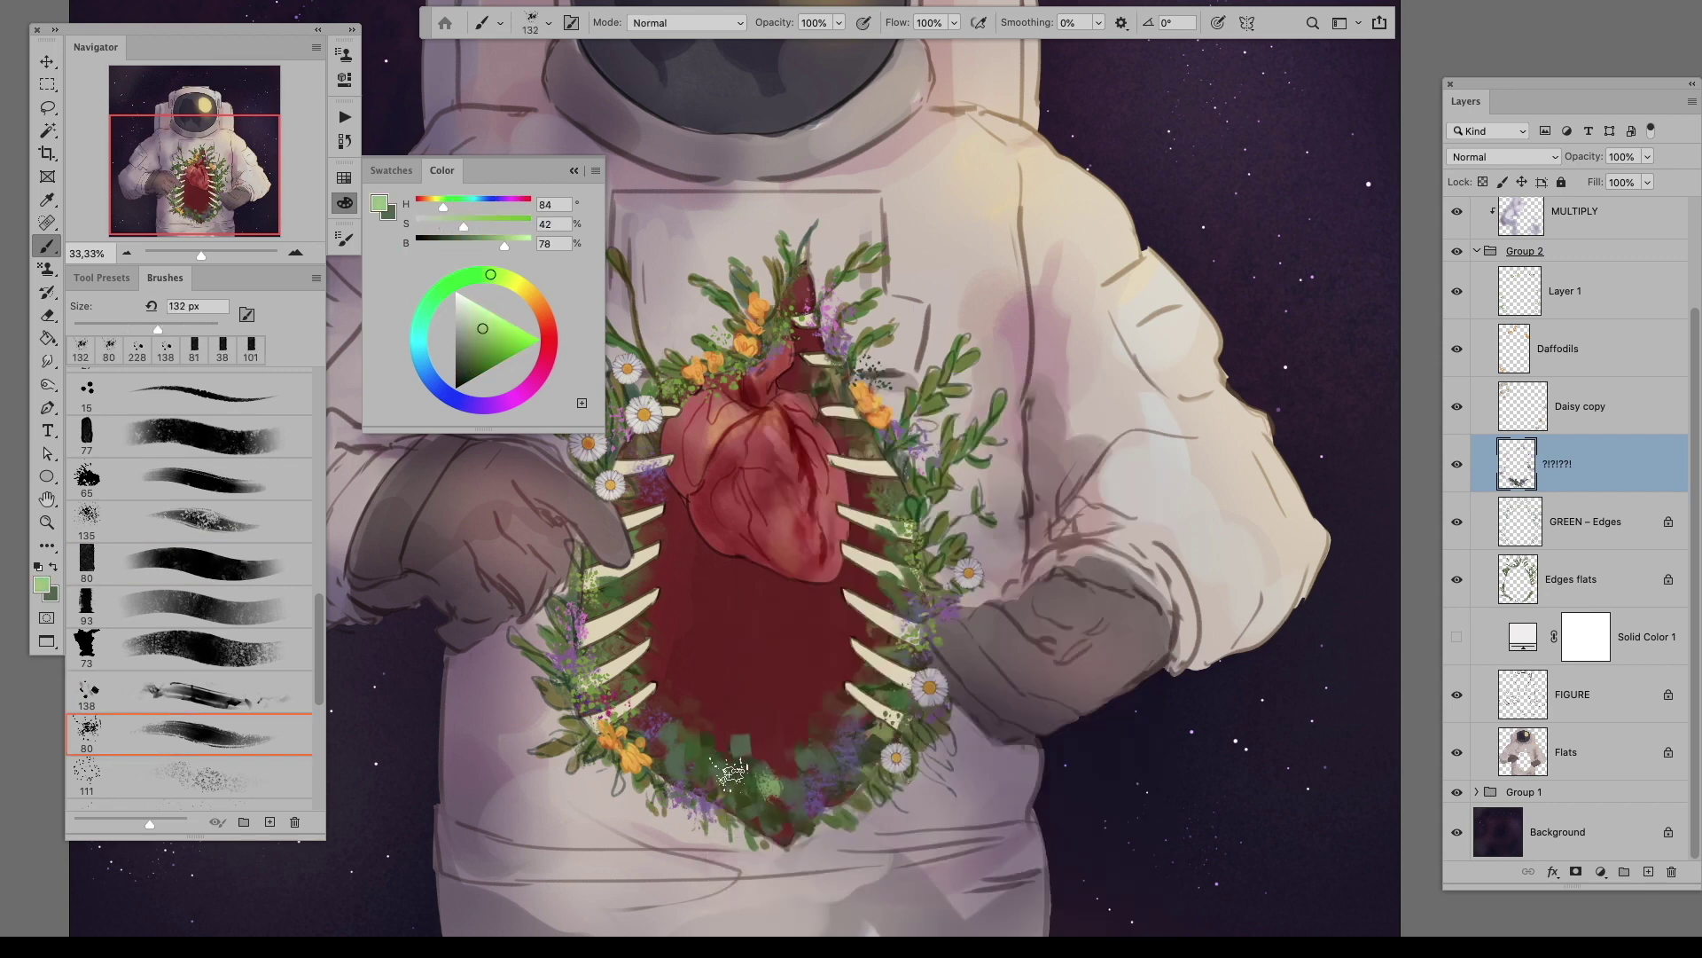
Step: Dab blue and green texture across the foliage along the lower chest edge with the speckled brush
left_click(739, 745)
right_click(709, 745, "alt+shift")
left_click(674, 736)
left_click_drag(692, 727, 719, 728)
left_click(856, 734)
right_click(663, 608, "alt+shift")
left_click(654, 718)
Step: Dab dark blue, hue 253, and brighter blue, hue 208, behind the right ribs on the GREEN...nside layer with a 130 px speckled brush
right_click(859, 448, "alt+shift")
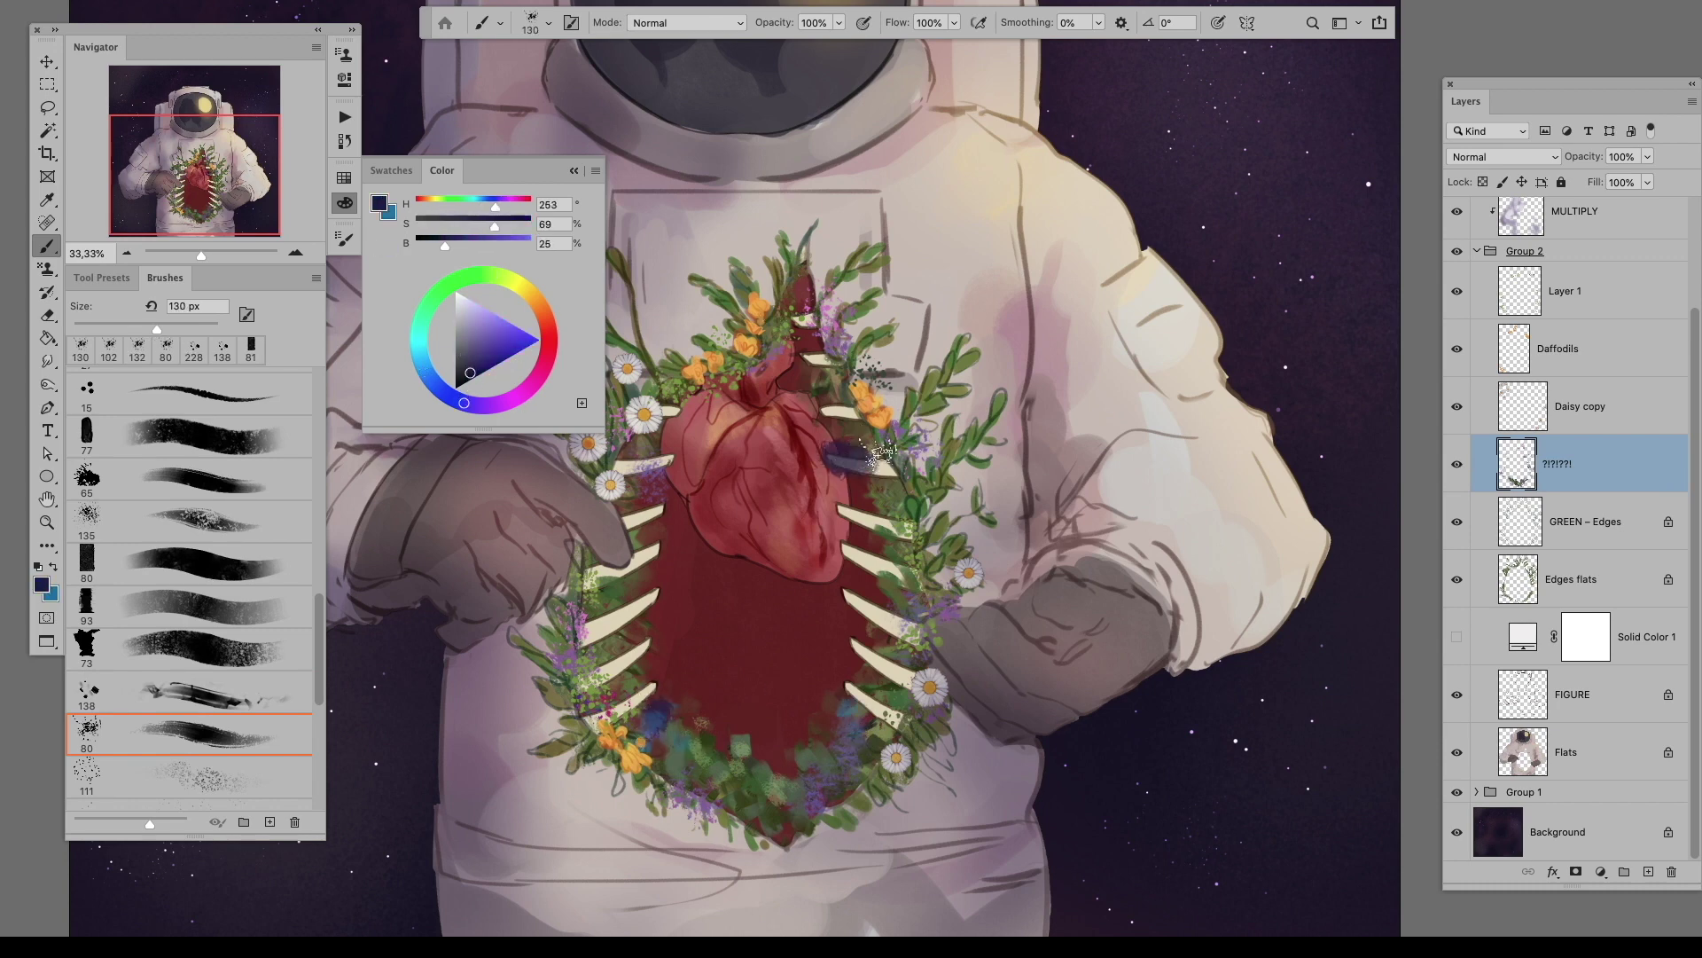
left_click(1474, 798)
left_click(1578, 601)
key("x")
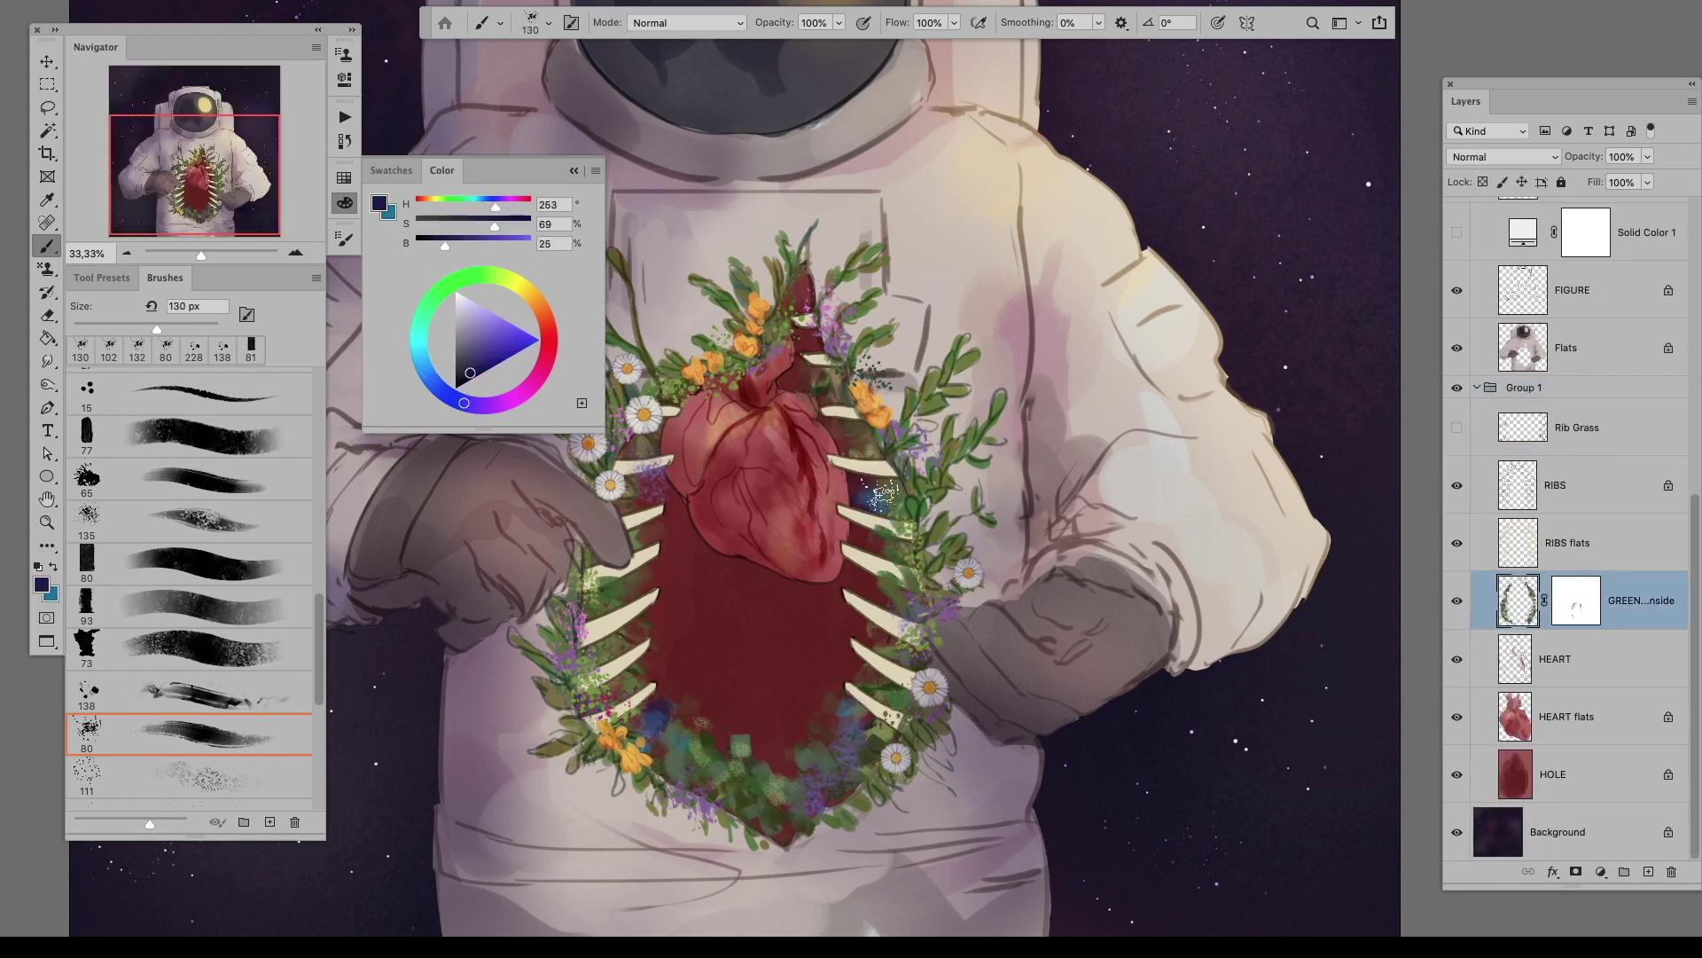
key("x")
left_click(883, 486)
key("x")
key("comma")
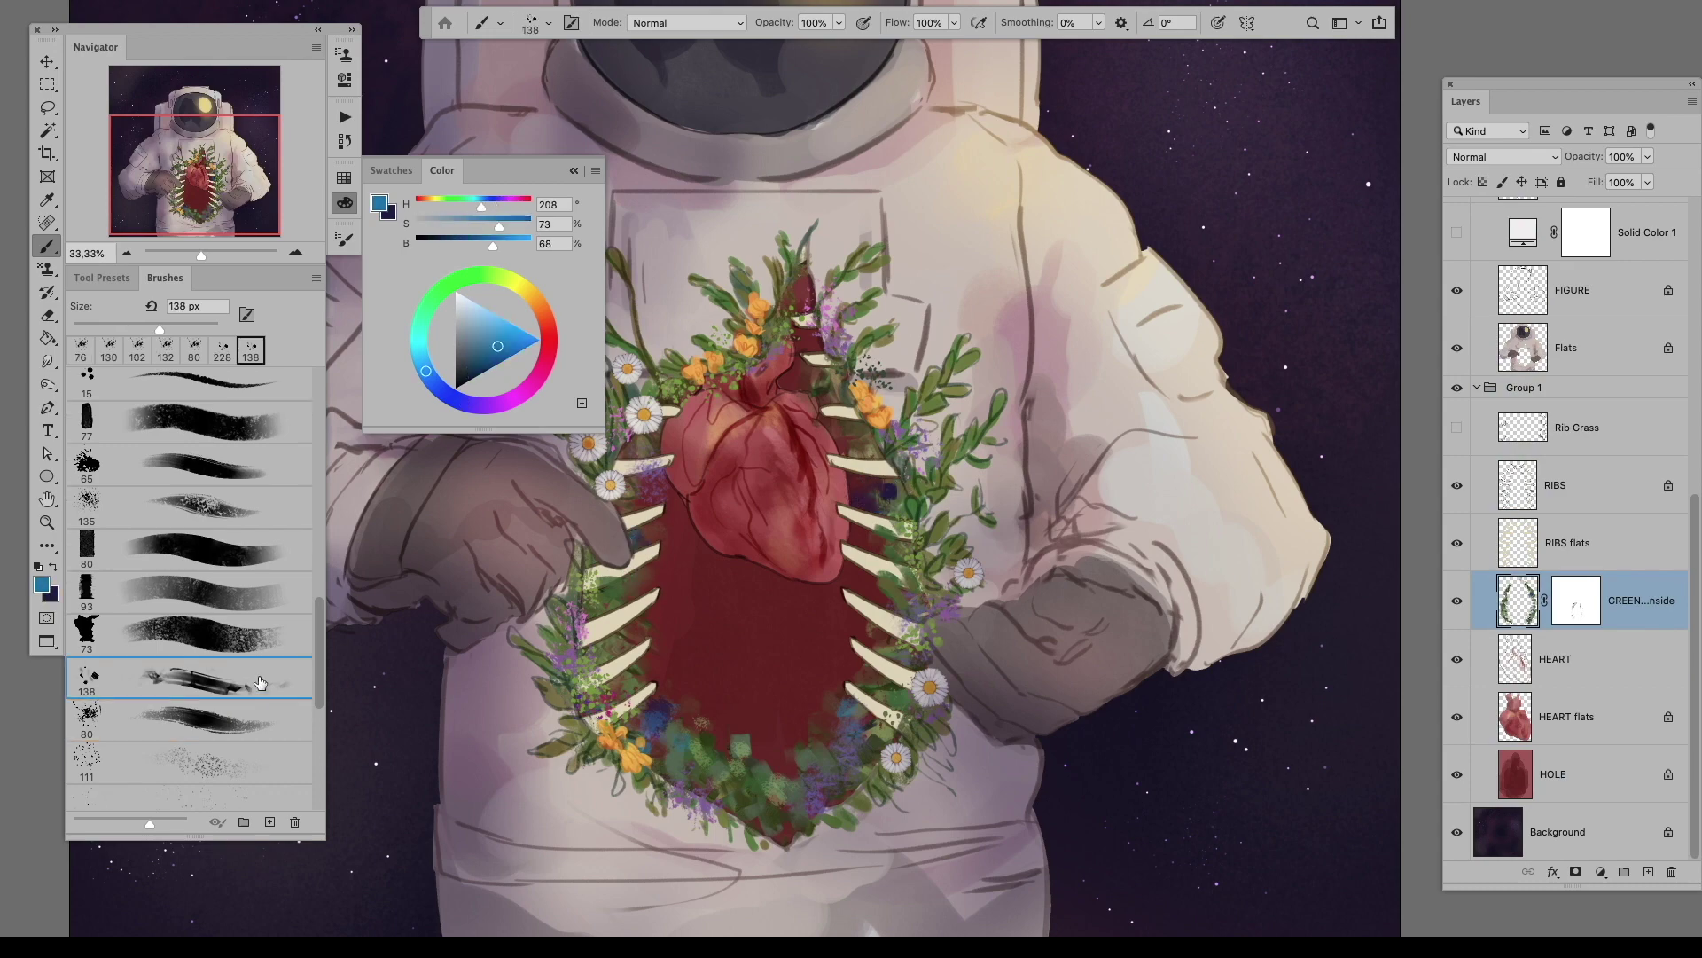
Step: Fill the gaps between the lower ribs on both sides with dark green foliage using a 240 px brush
left_click(667, 583, "alt")
left_click_drag(667, 583, 710, 582)
right_click(888, 579, "alt+shift")
left_click(344, 202)
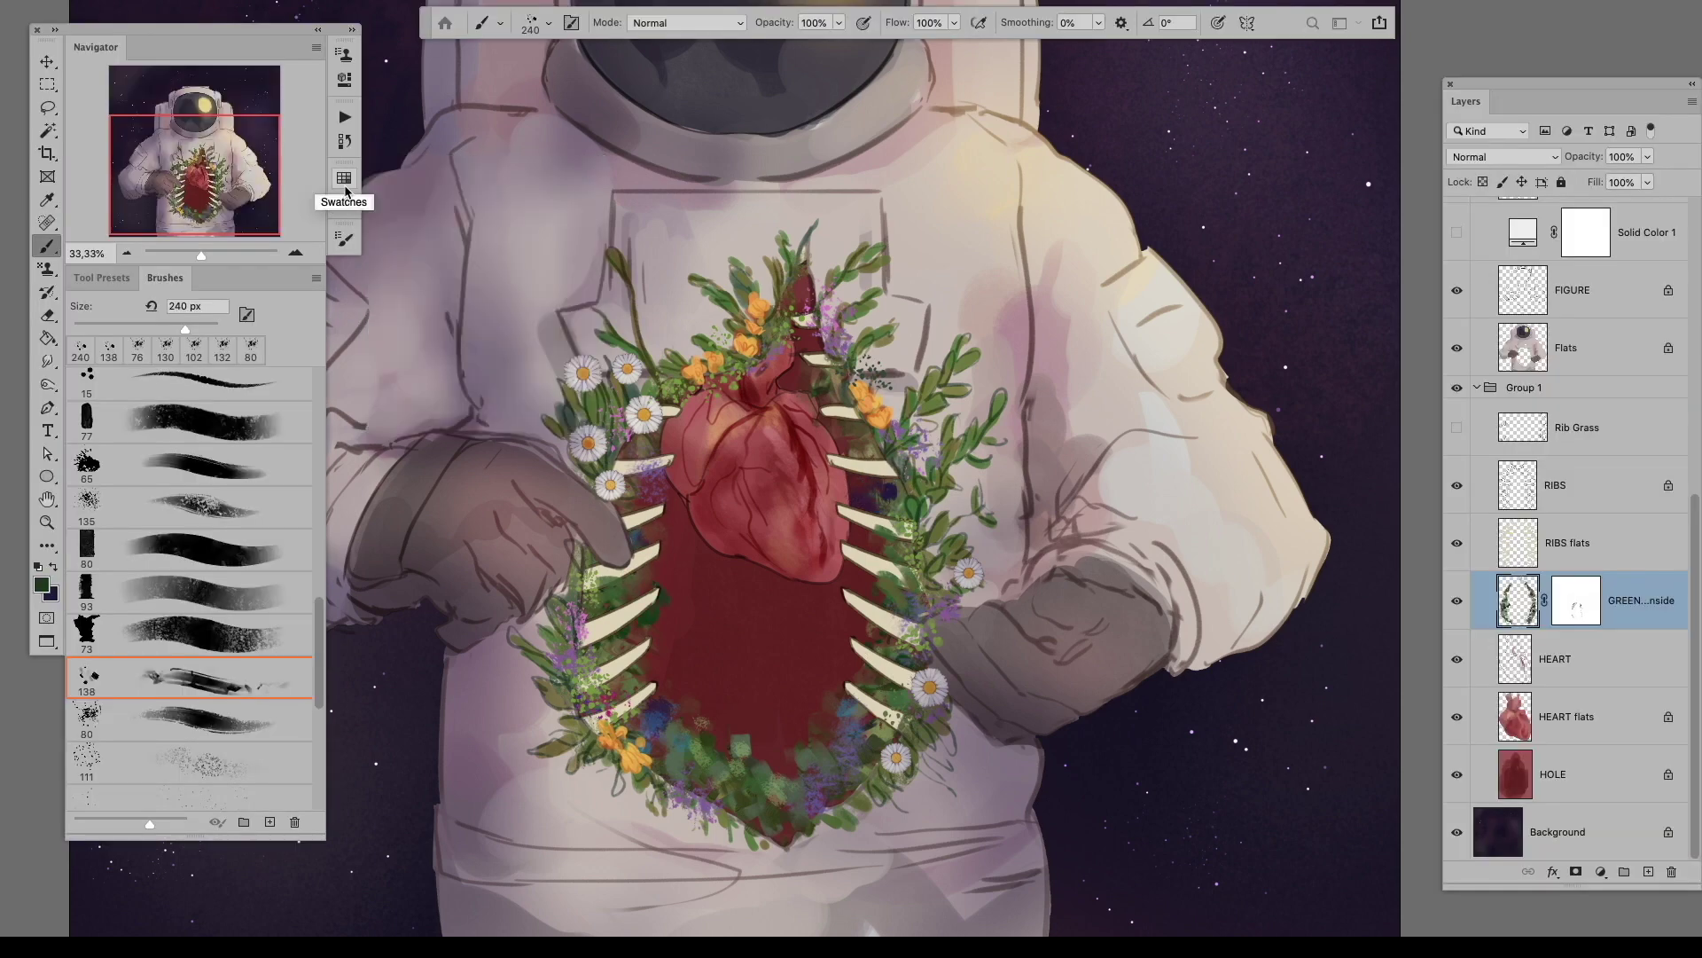
Step: Return to the ?!?!??! layer and deepen the foliage at the cavity's bottom tip with dark green, 145 px
left_click(1568, 543)
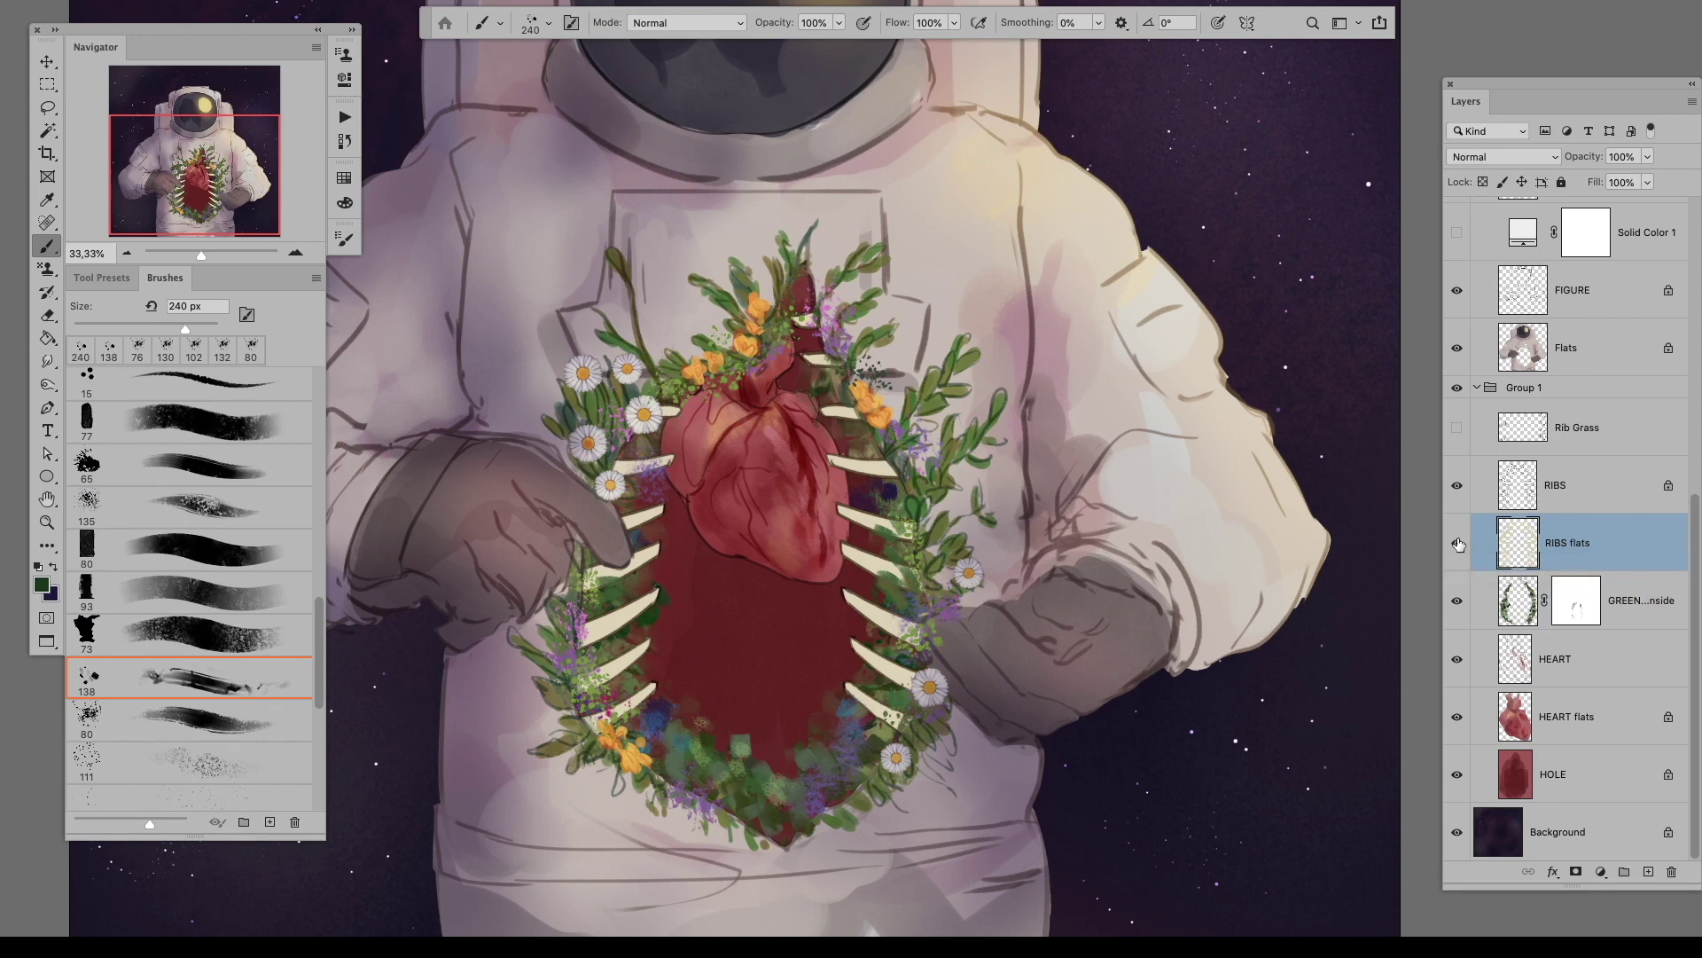
left_click(1469, 600)
scroll(1472, 355, "up", 2)
left_click(1472, 283)
scroll(1471, 326, "up", 3)
left_click(1472, 319)
left_click_drag(798, 790, 762, 785)
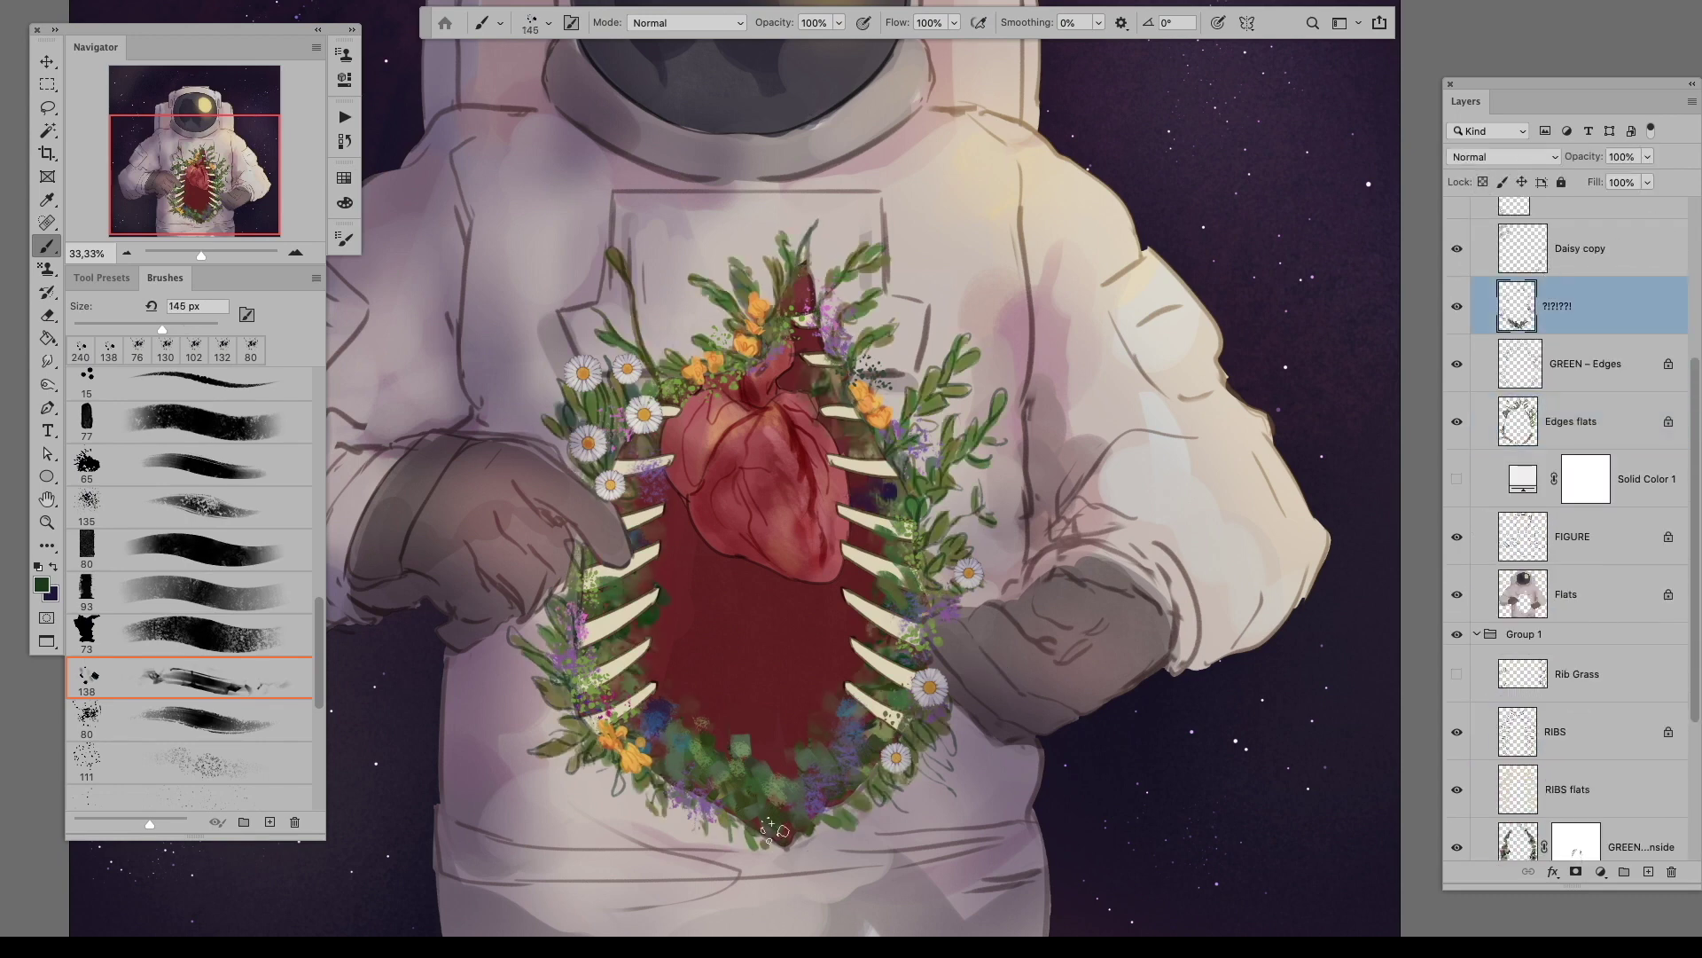
scroll(1581, 300, "up", 3)
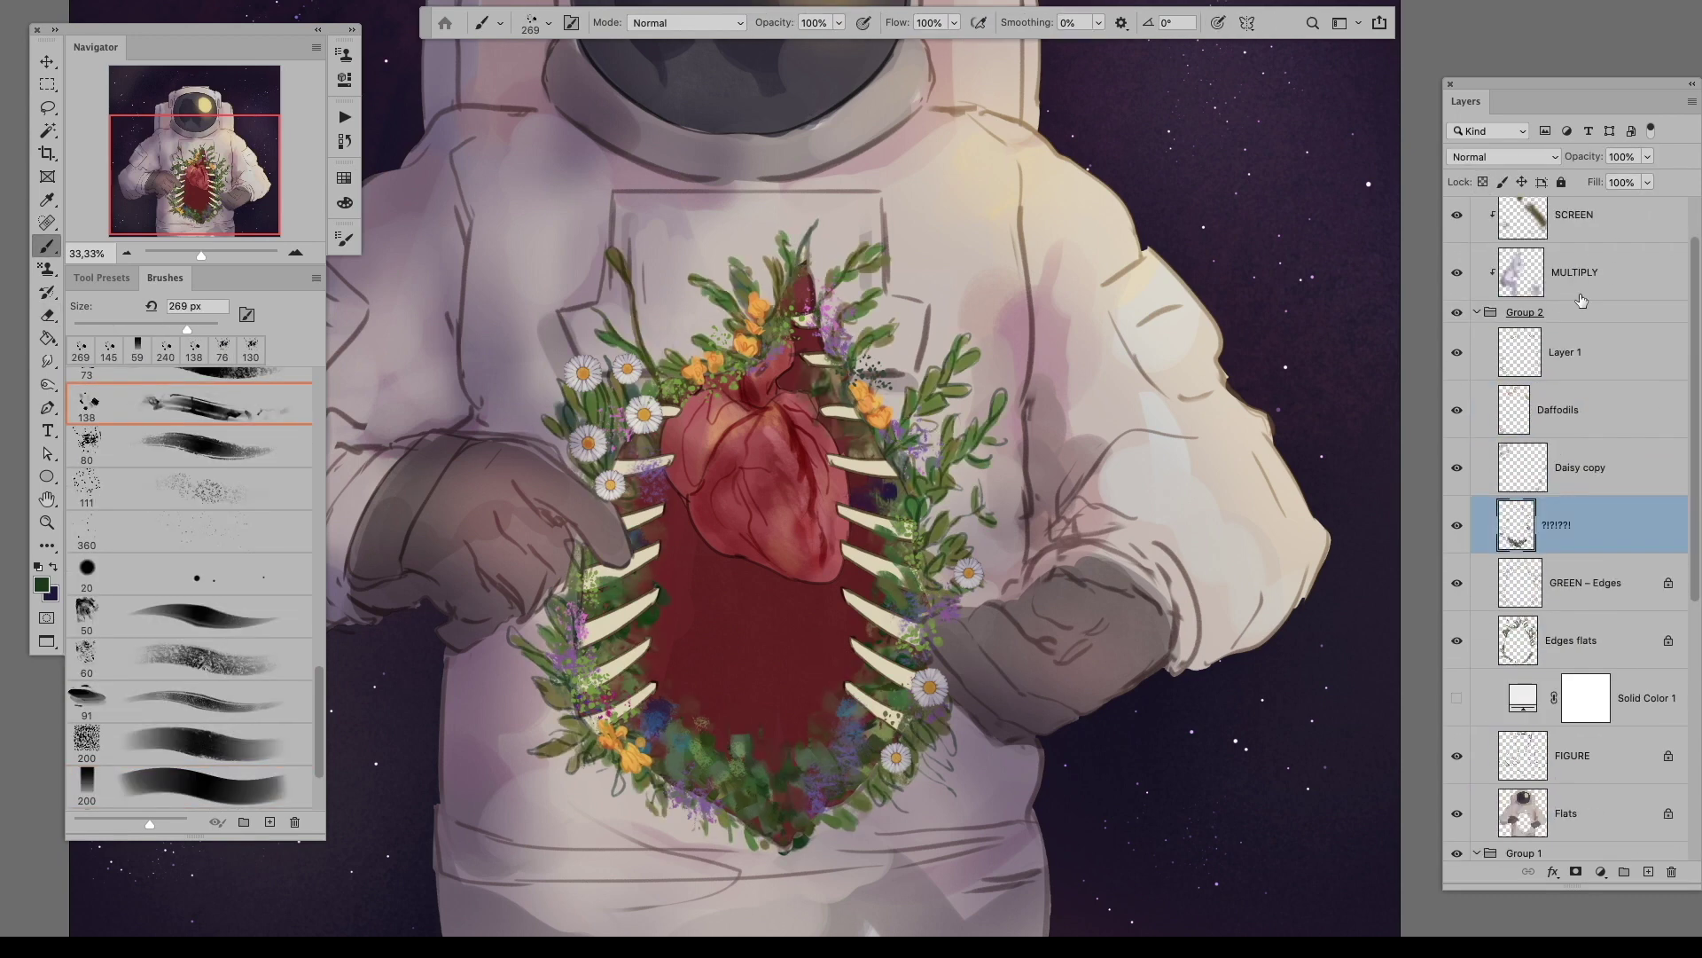
Step: Add a layer named Sunflowers above Layer 1 and choose the 50 px textured brush
left_click(1465, 364)
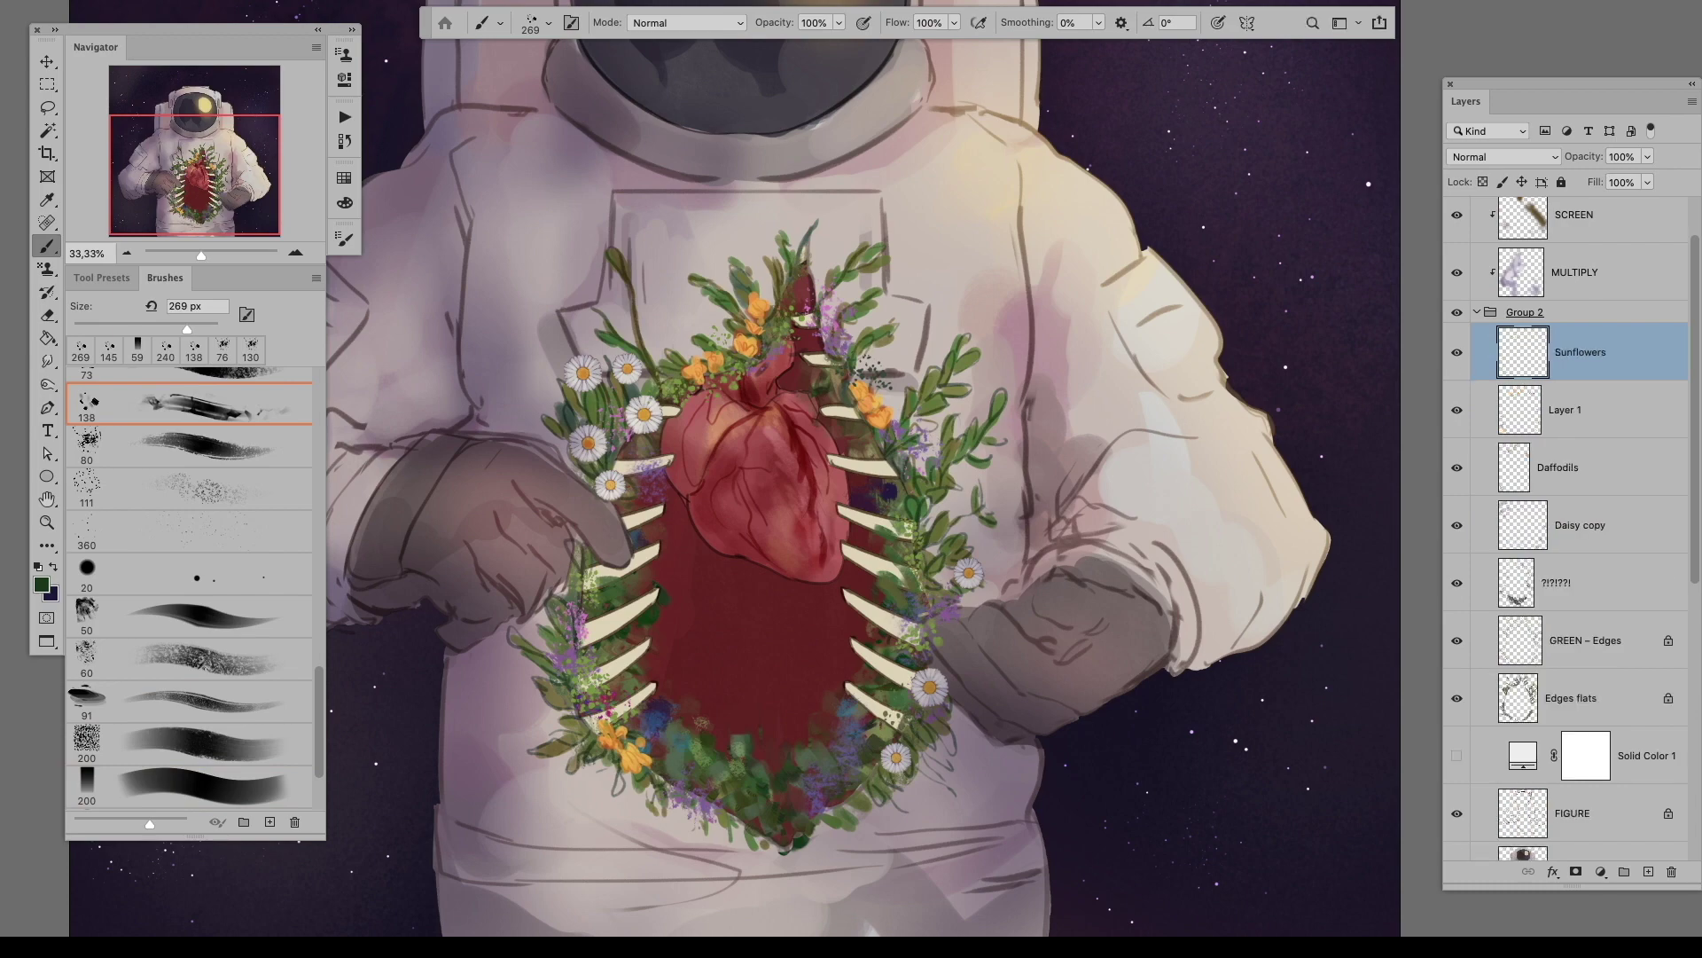
left_click(87, 611)
left_click(345, 202)
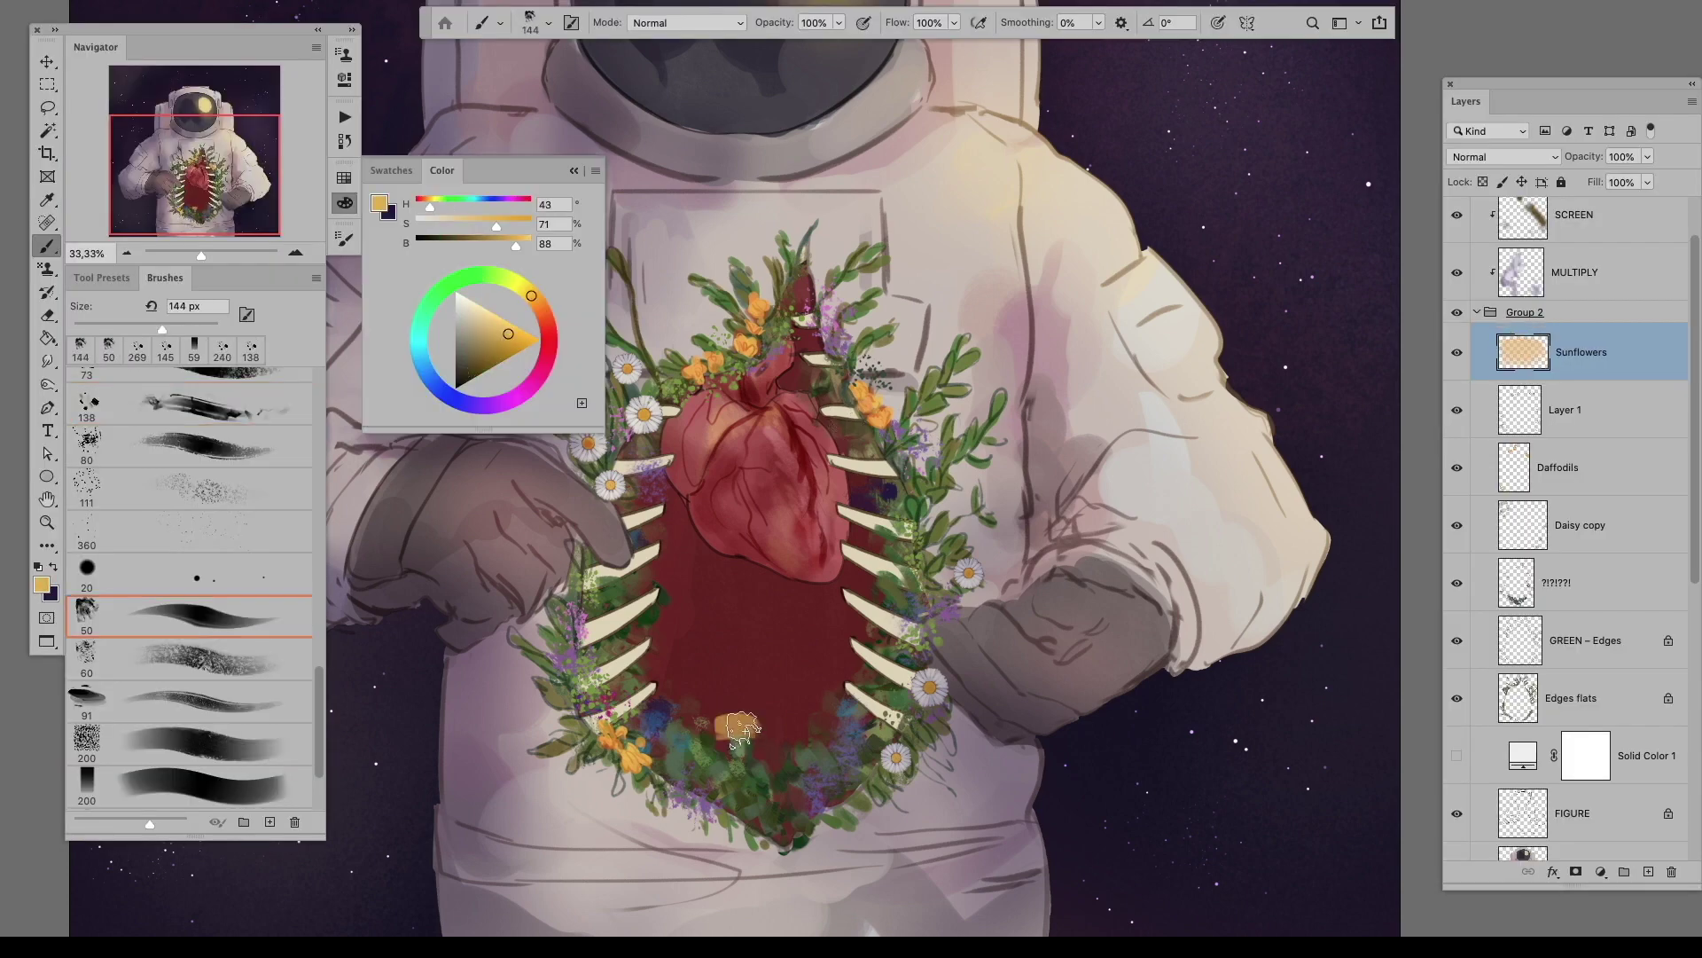
Step: Try blocking in four golden yellow sunflower shapes, hue 43, in the lower chest cavity with a 156 px brush
left_click_drag(701, 705, 729, 714)
left_click_drag(835, 720, 853, 710)
left_click_drag(687, 625, 709, 643)
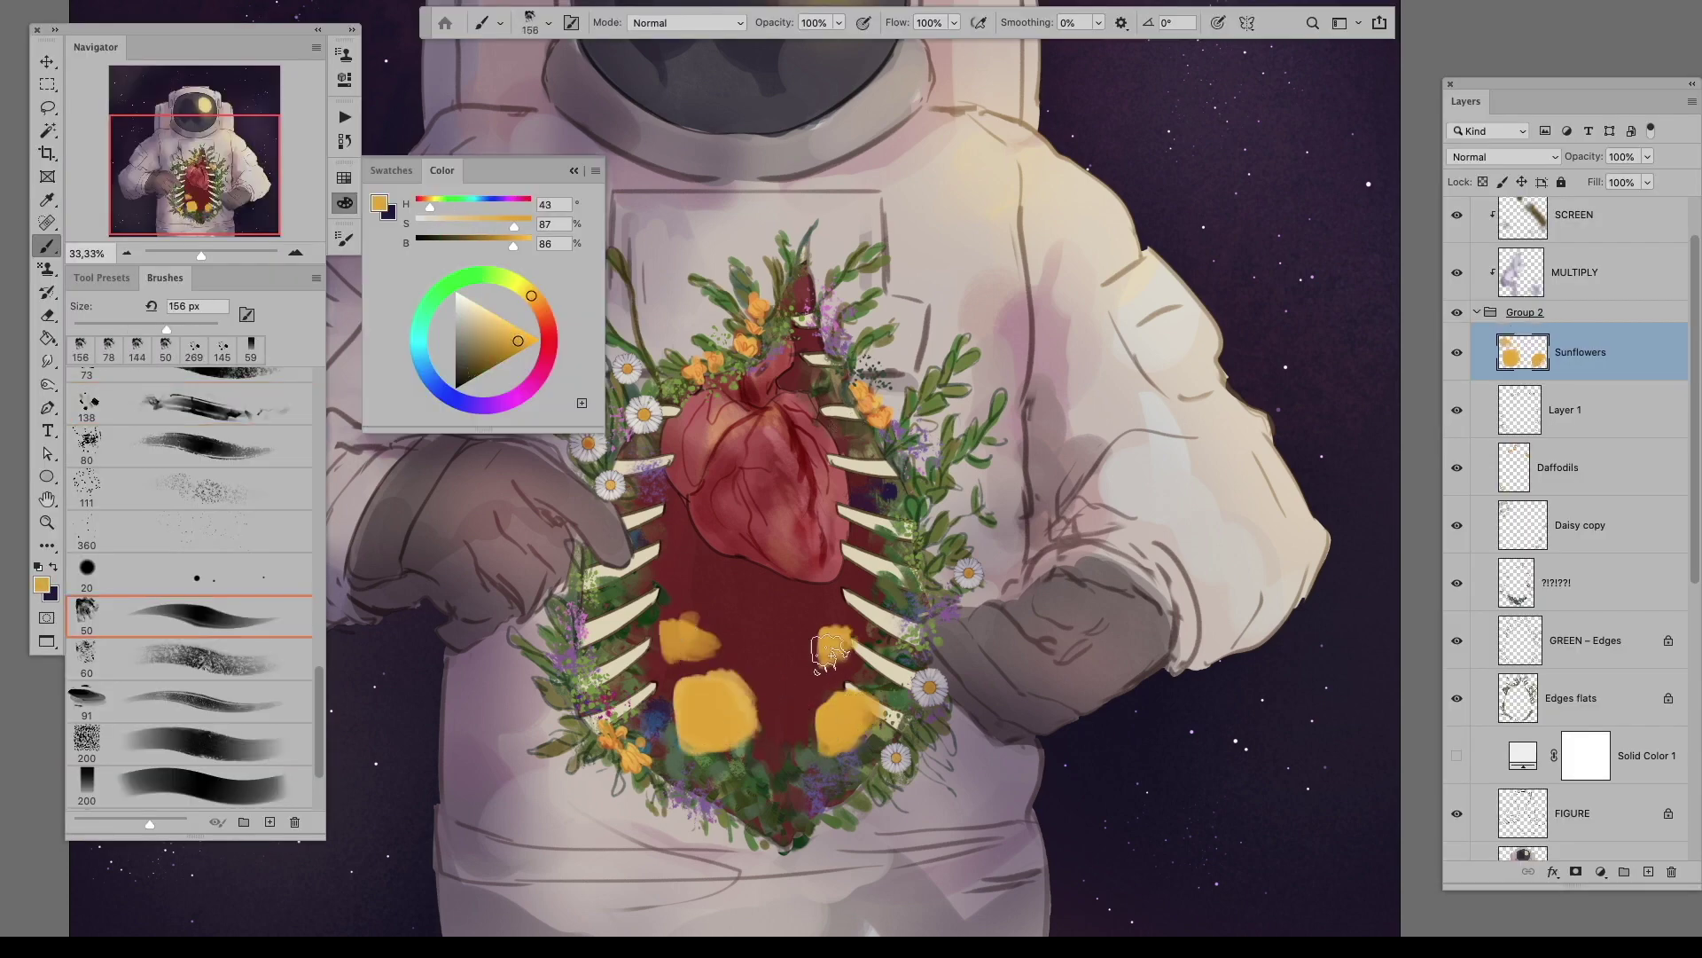
left_click_drag(821, 620, 833, 652)
key("e")
left_click_drag(710, 688, 749, 705)
key("b")
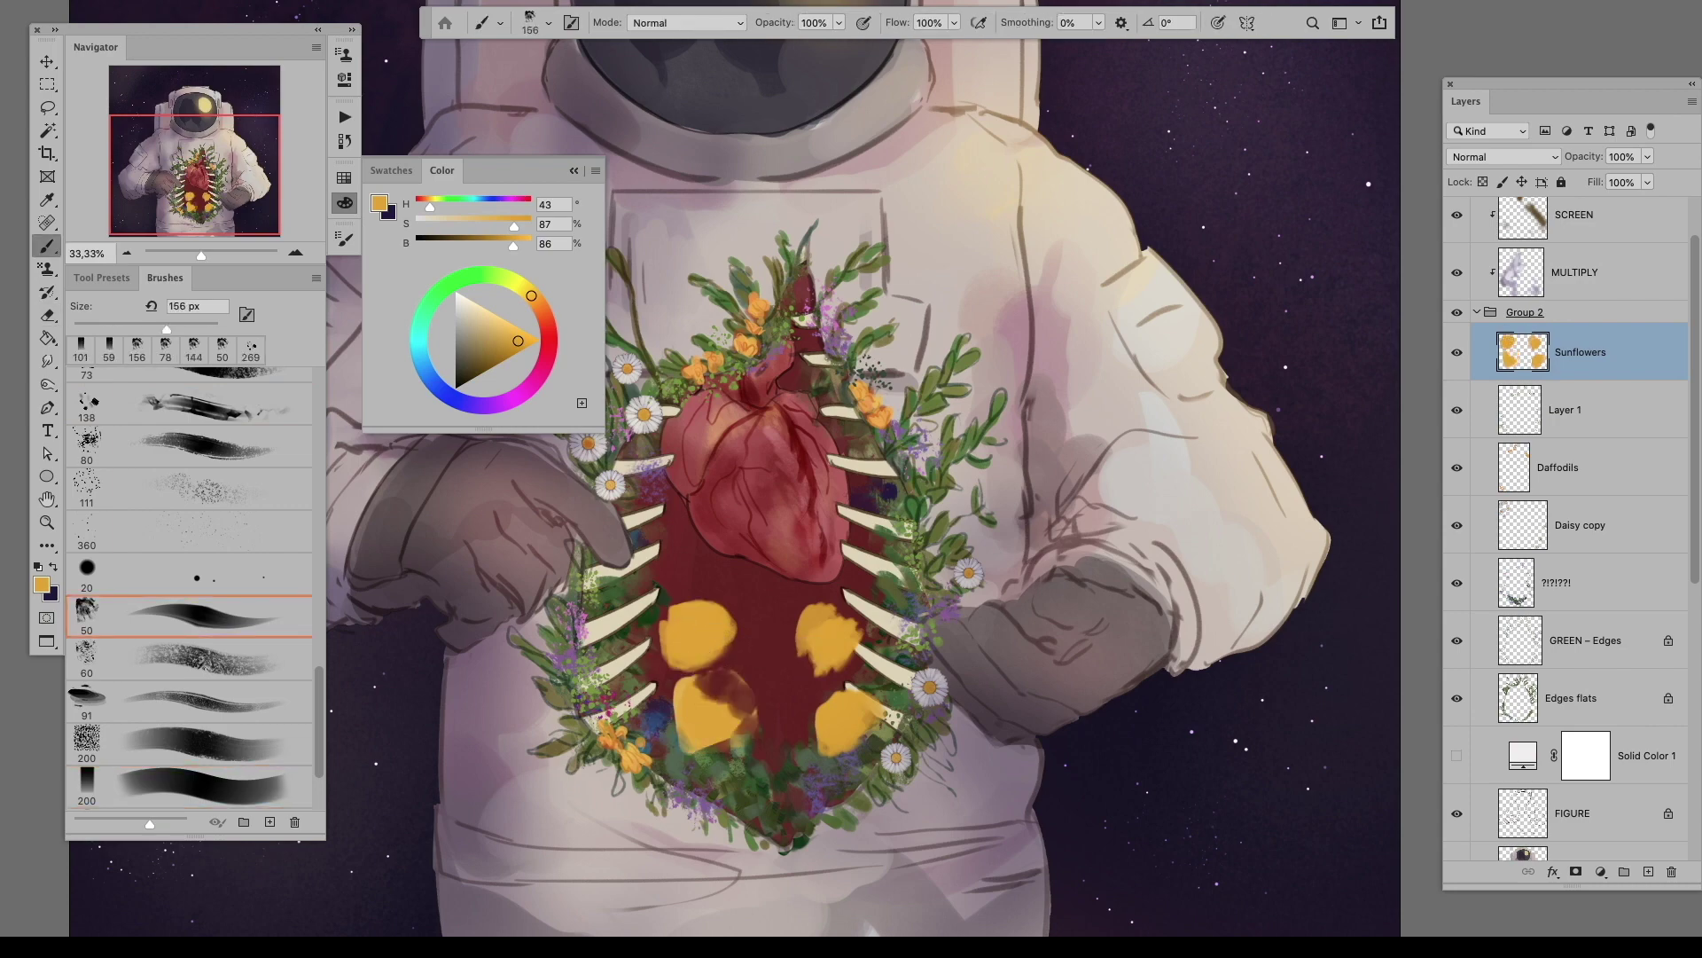
Step: Undo the four yellow sunflower shapes on the Sunflowers layer
key("Tab")
key("Tab")
key("super+alt+z")
key("super+alt+z")
key("super+alt+z")
key("super+alt+z")
key("super+alt+z")
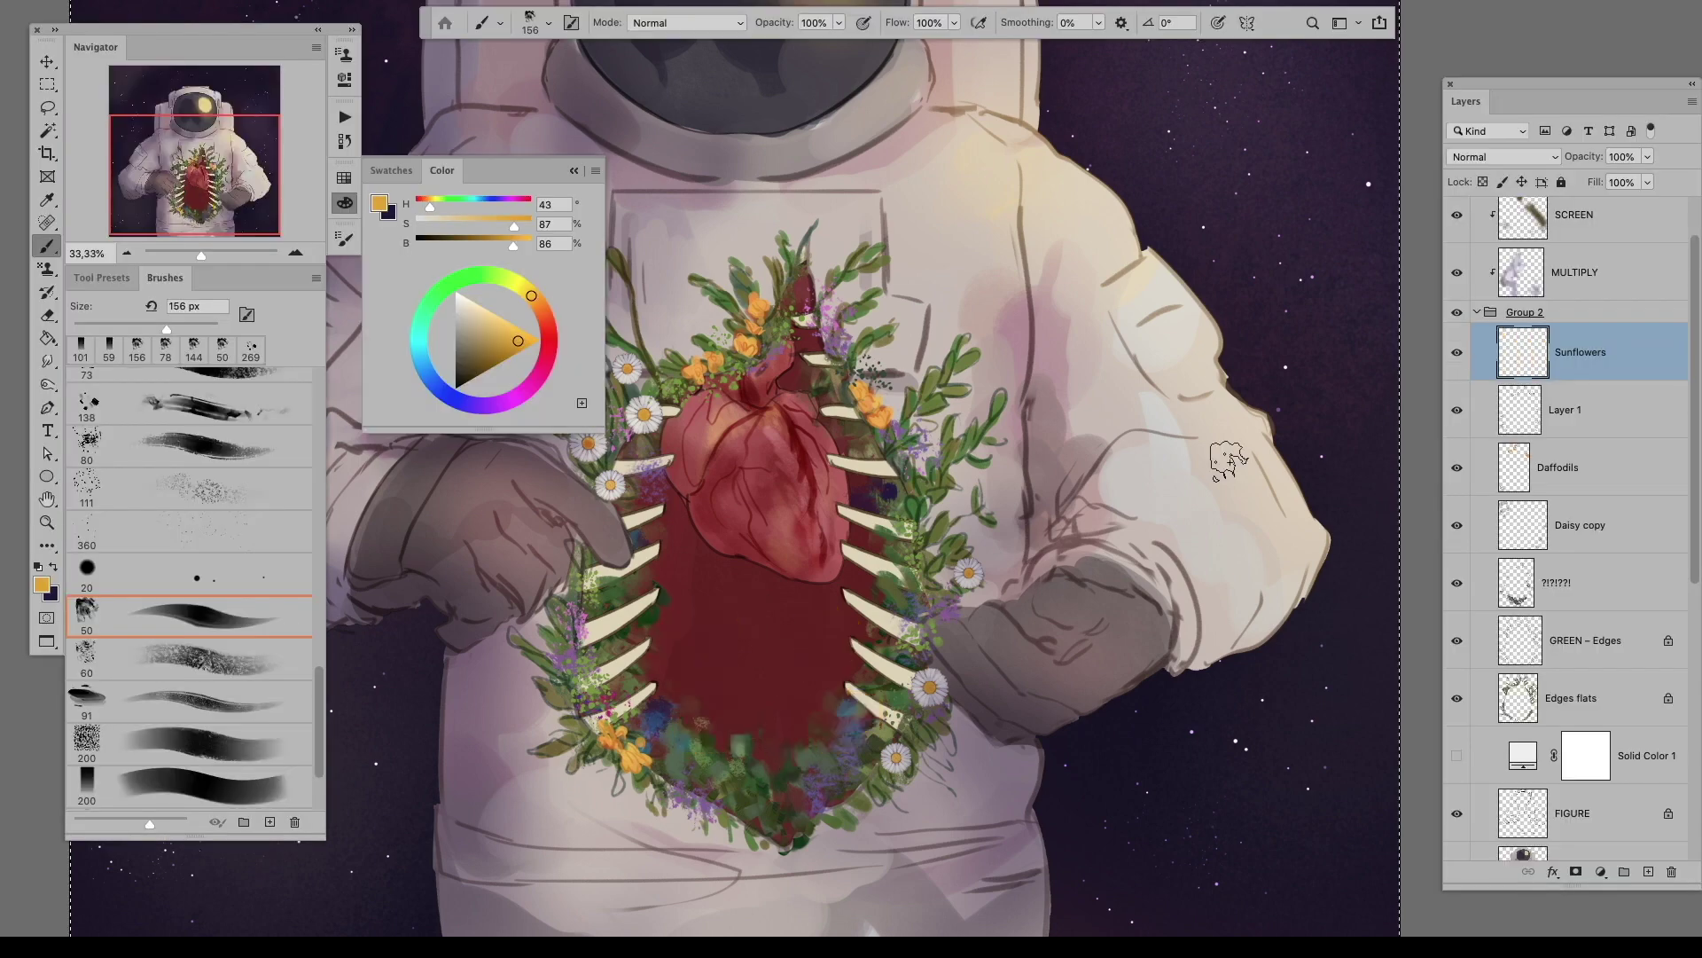
Step: Paint a sunflower with golden yellow petals and a dark brown centre in the lower right of the chest cavity
scroll(1227, 456, "up", 3)
scroll(976, 443, "down", 3)
left_click_drag(818, 673, 806, 728)
mouse_move(779, 622)
left_mouse_down()
mouse_move(780, 554)
mouse_move(803, 519)
mouse_move(838, 554)
mouse_move(753, 569)
mouse_move(790, 554)
mouse_move(809, 585)
mouse_move(713, 564)
left_mouse_up()
key("x")
left_click(634, 382, "alt")
key("bracketleft")
key("bracketleft")
key("bracketleft")
key("x")
key("bracketleft")
key("bracketleft")
key("bracketleft")
key("bracketleft")
key("x")
key("bracketright")
key("bracketright")
key("bracketright")
mouse_move(736, 577)
left_mouse_down()
mouse_move(754, 612)
mouse_move(842, 540)
mouse_move(776, 486)
left_mouse_up()
mouse_move(754, 629)
left_mouse_down()
mouse_move(749, 580)
mouse_move(748, 498)
mouse_move(734, 498)
mouse_move(714, 587)
mouse_move(716, 524)
mouse_move(719, 596)
mouse_move(783, 623)
mouse_move(825, 612)
left_mouse_up()
Step: Shade the sunflower's petals with burnt orange, hue 30, at 33 px and deepen its centre with dark brown, hue 14
key("x")
left_click(257, 617)
key("x")
key("x")
key("bracketleft")
key("bracketleft")
left_click_drag(772, 541, 803, 484)
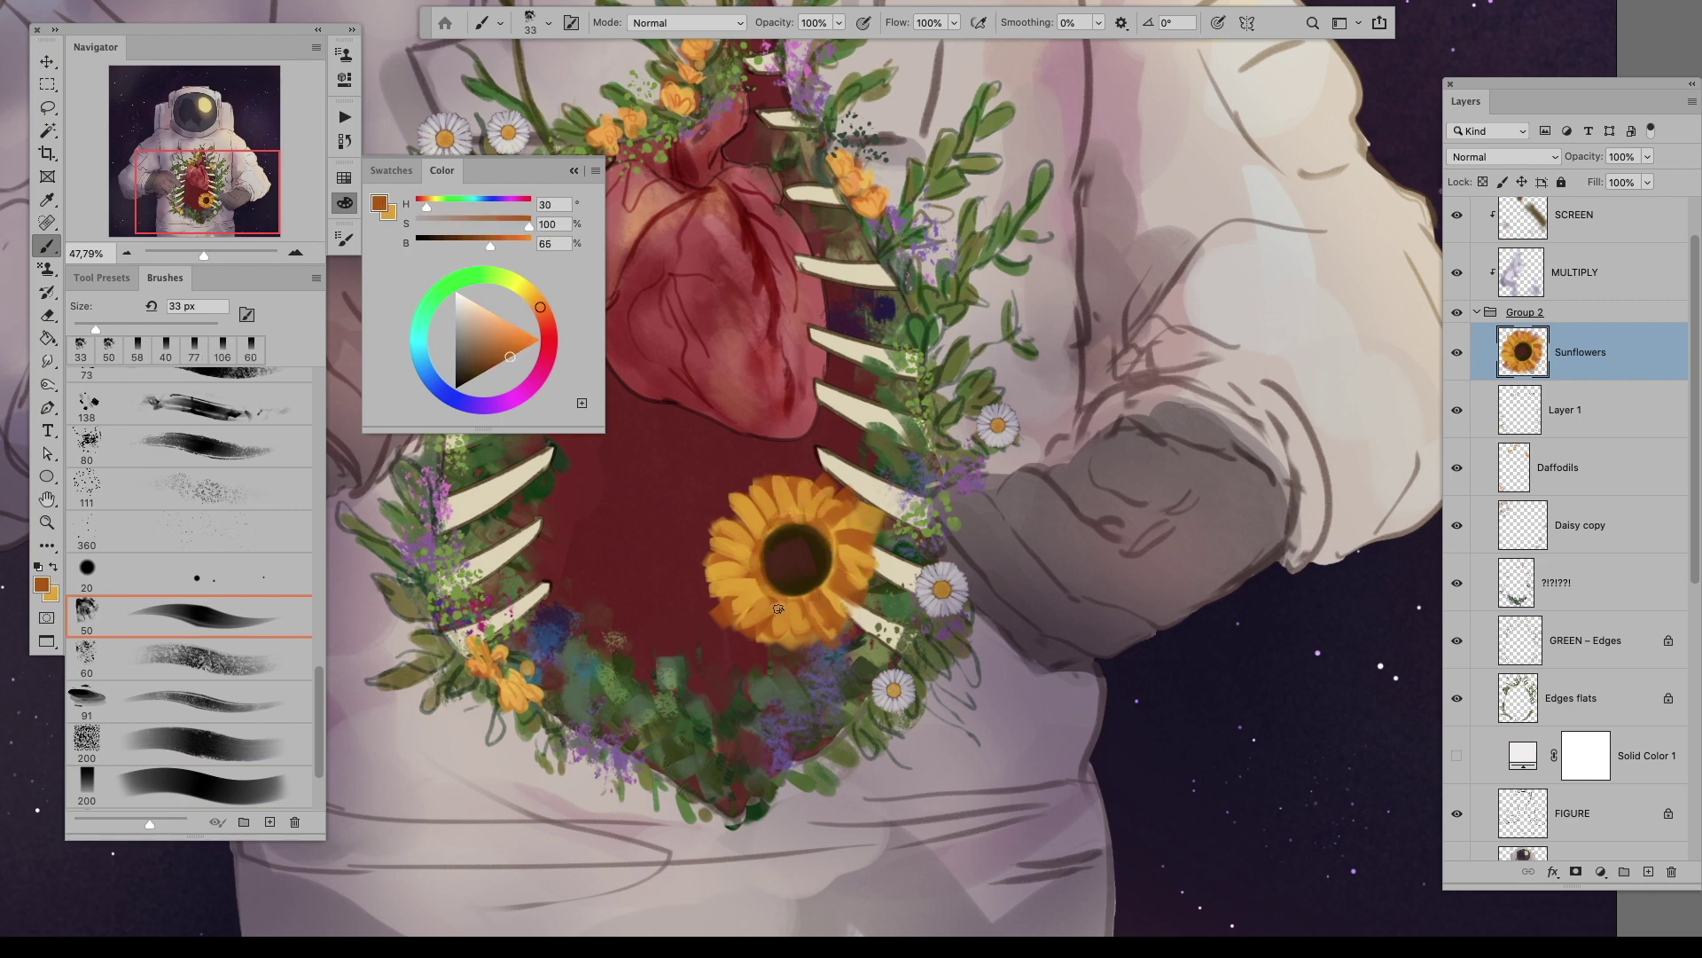
mouse_move(843, 567)
left_mouse_down()
mouse_move(864, 547)
mouse_move(769, 557)
left_mouse_up()
left_click(783, 564, "alt")
key("e")
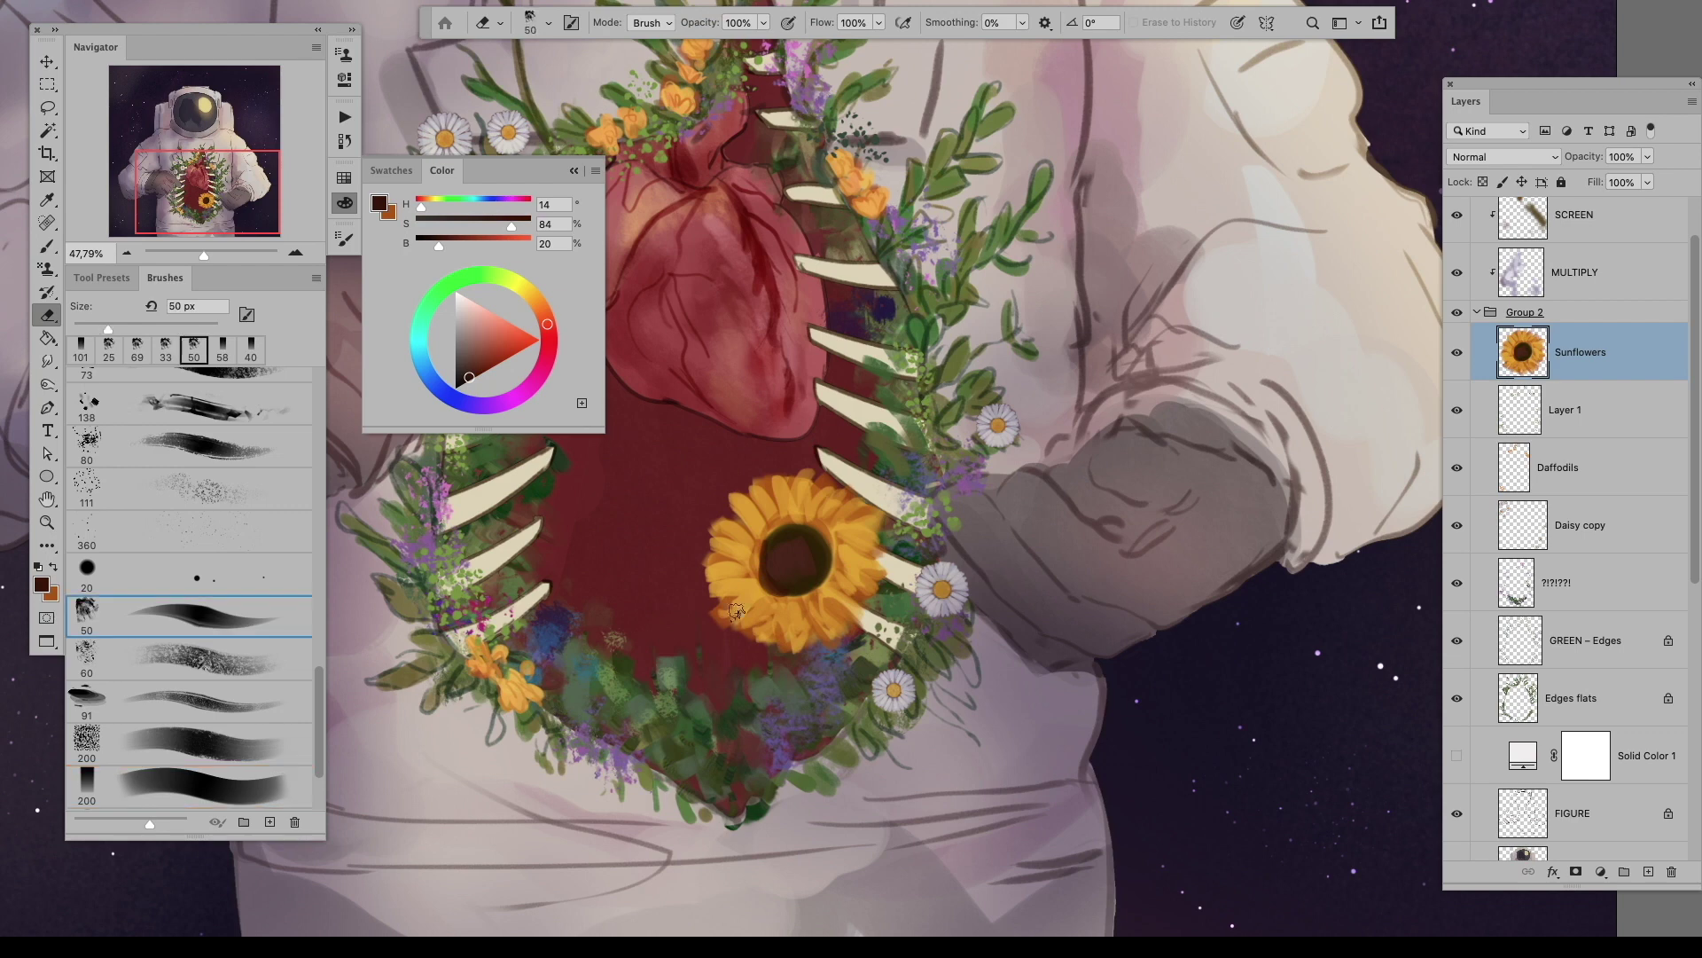
Step: Move the sunflower slightly left and place the Sunflowers layer beneath the ?!?!??! layer
key("v")
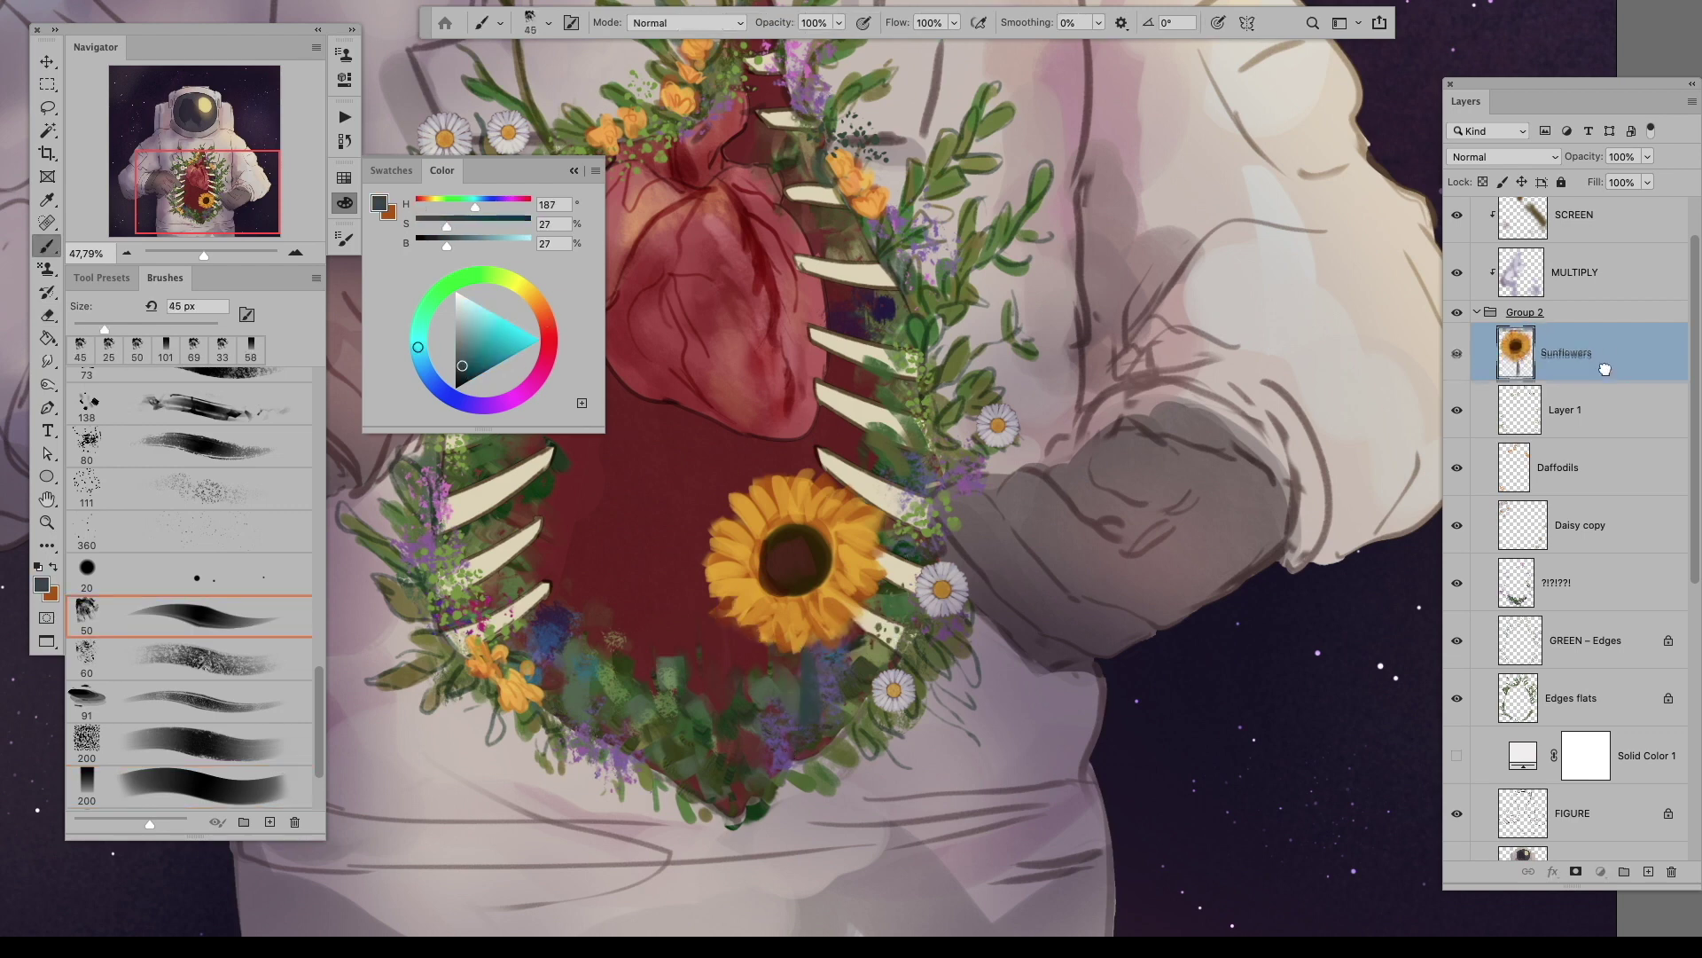
left_click_drag(794, 559, 758, 559)
left_click_drag(1566, 409, 1570, 612)
key("b")
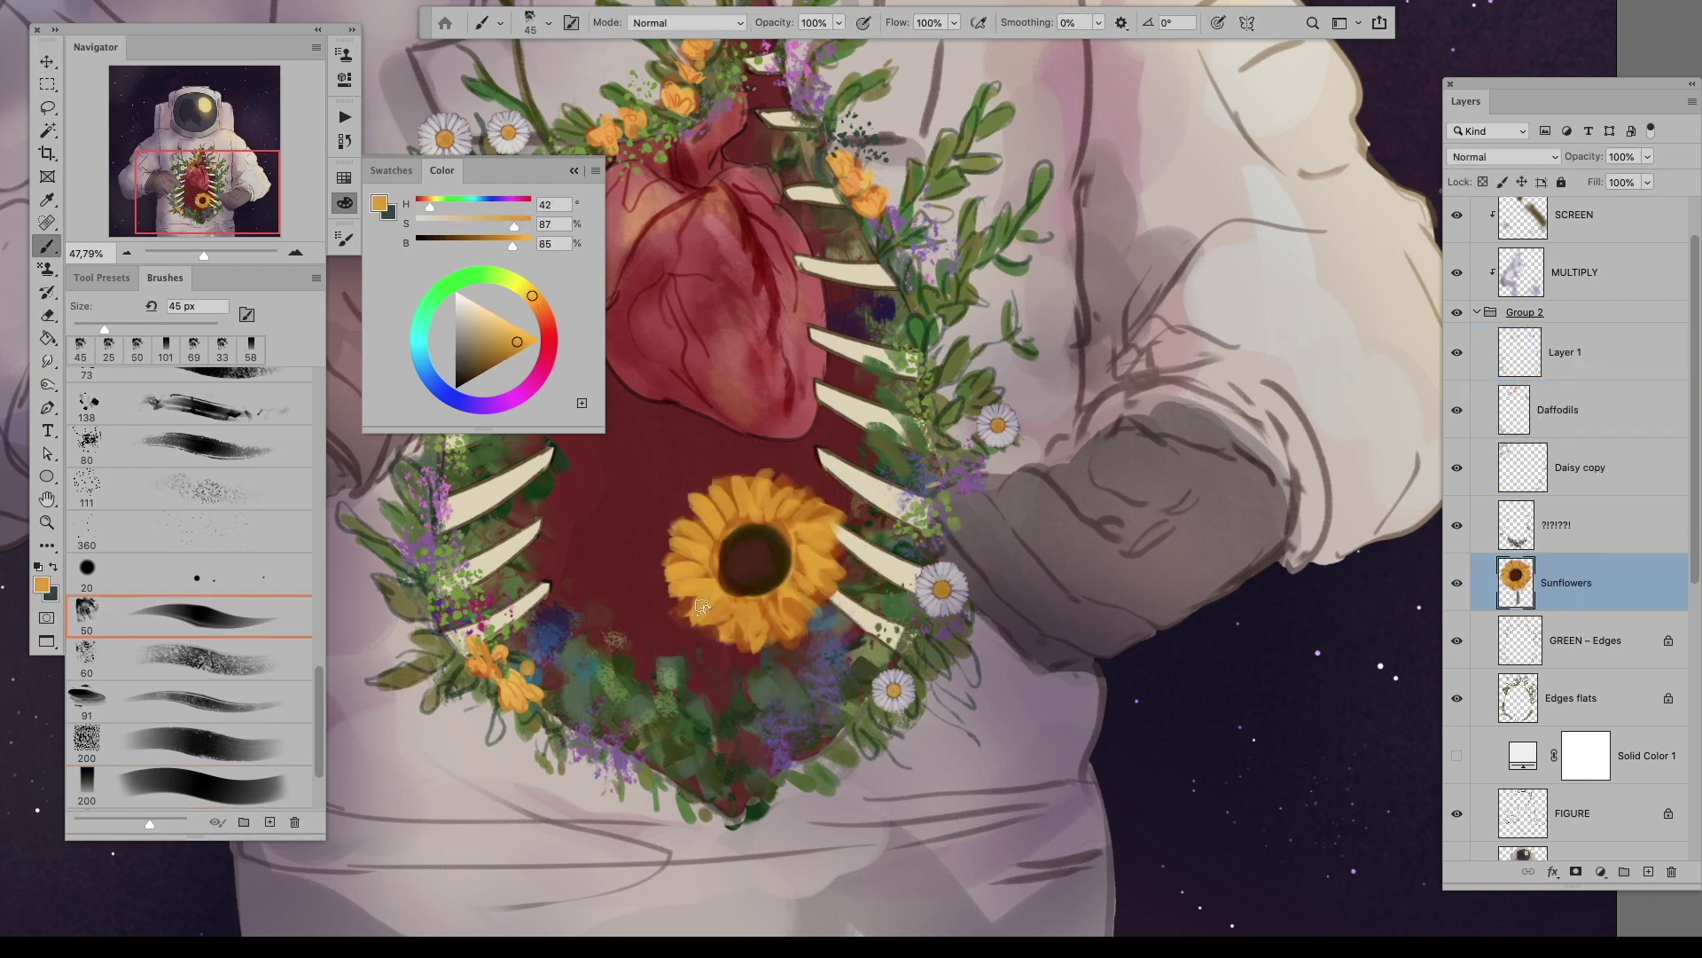
Step: Refine the sunflower's petals with yellow, hue 42, at 25 px and its centre with brown, hue 22, at 43 px
left_click(709, 612, "alt")
left_click(709, 612, "alt")
key("bracketleft")
key("bracketleft")
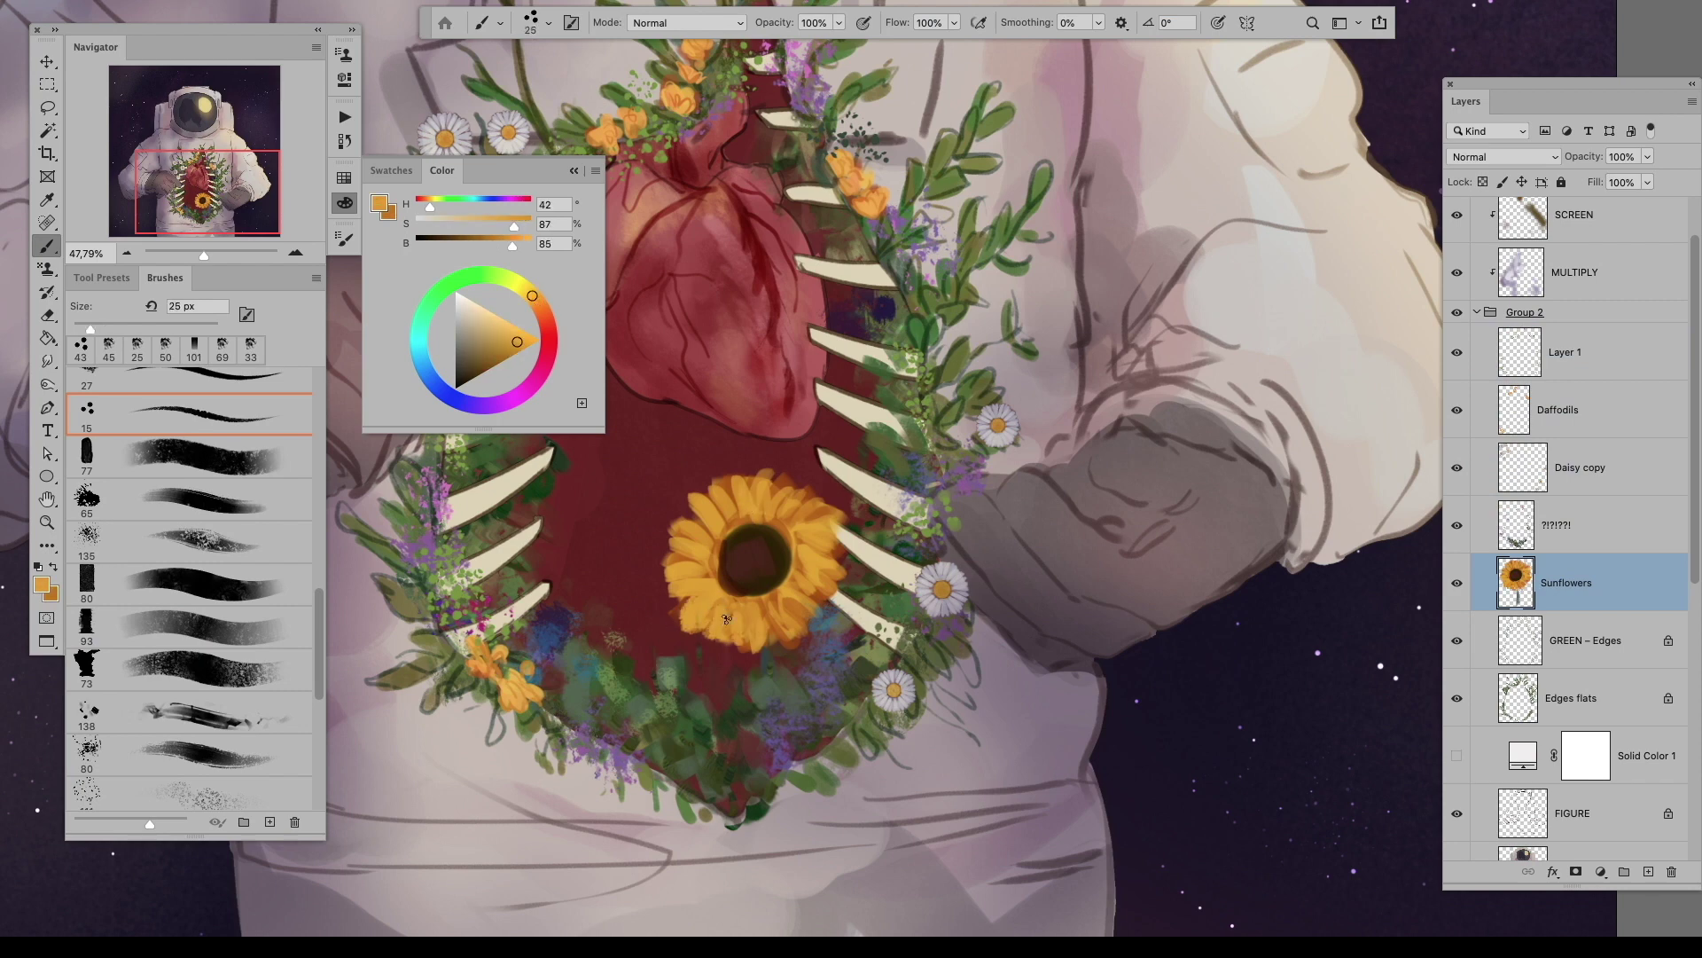
left_click(716, 568, "alt")
key("bracketright")
key("bracketright")
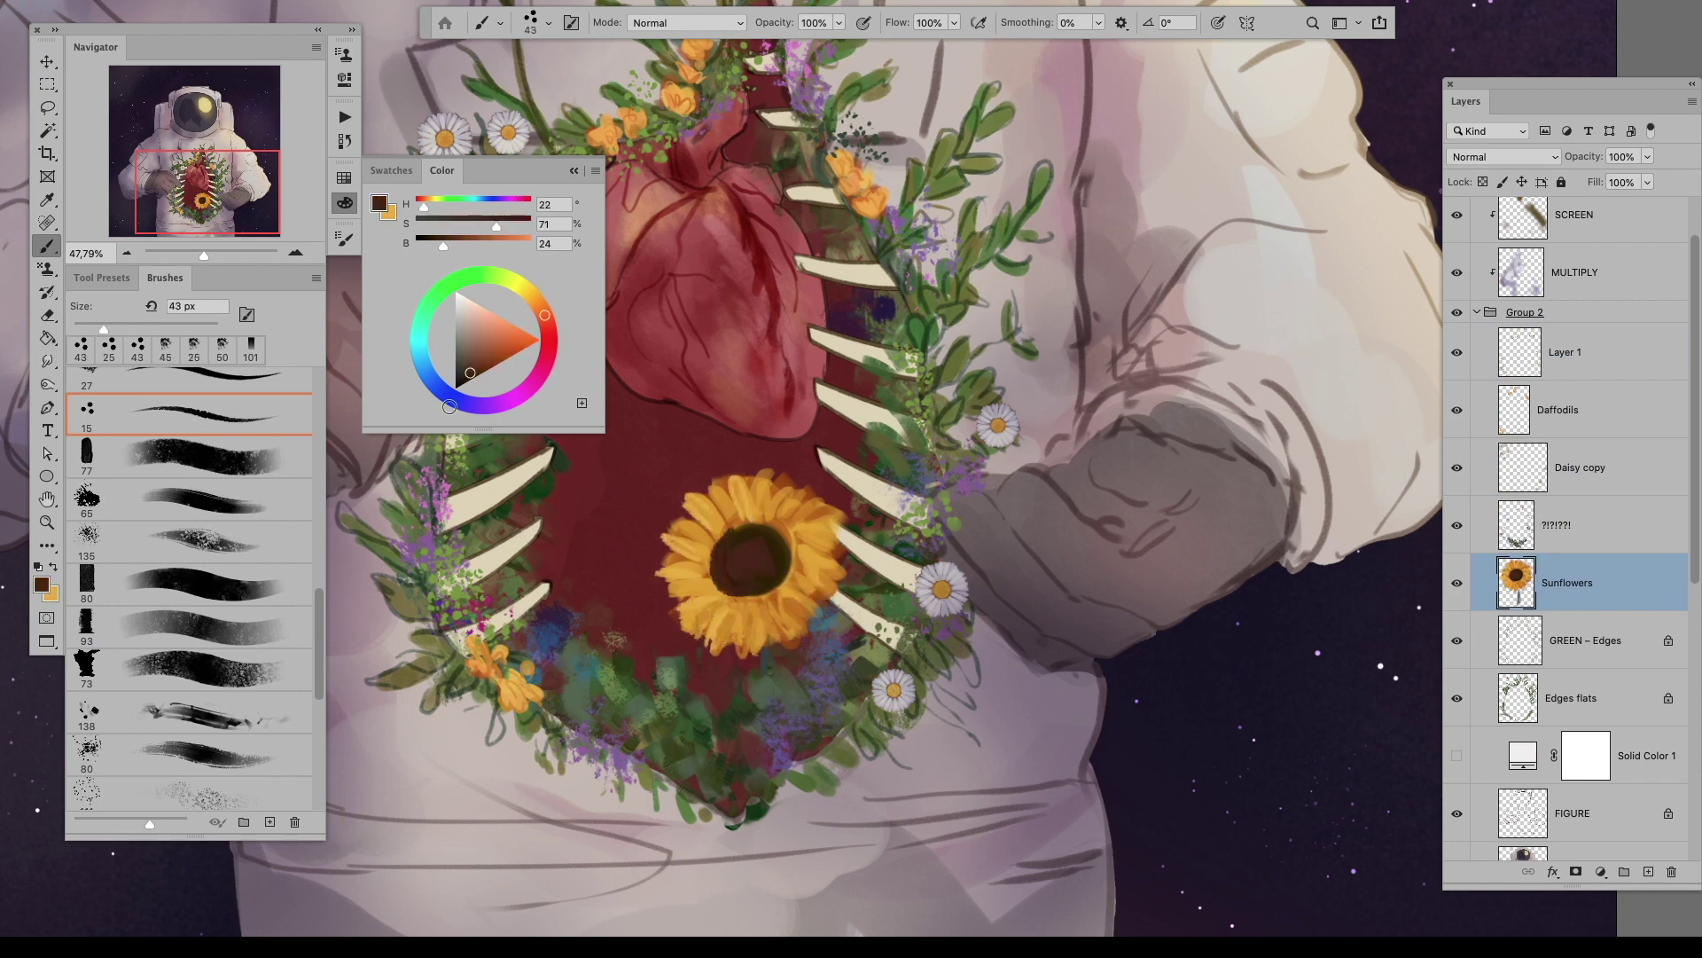
Step: Add reddish-brown accents, hue 22, between the sunflower's petals with a 25 px brush
key("super+equal")
key("bracketleft")
key("bracketleft")
left_click(752, 631, "alt")
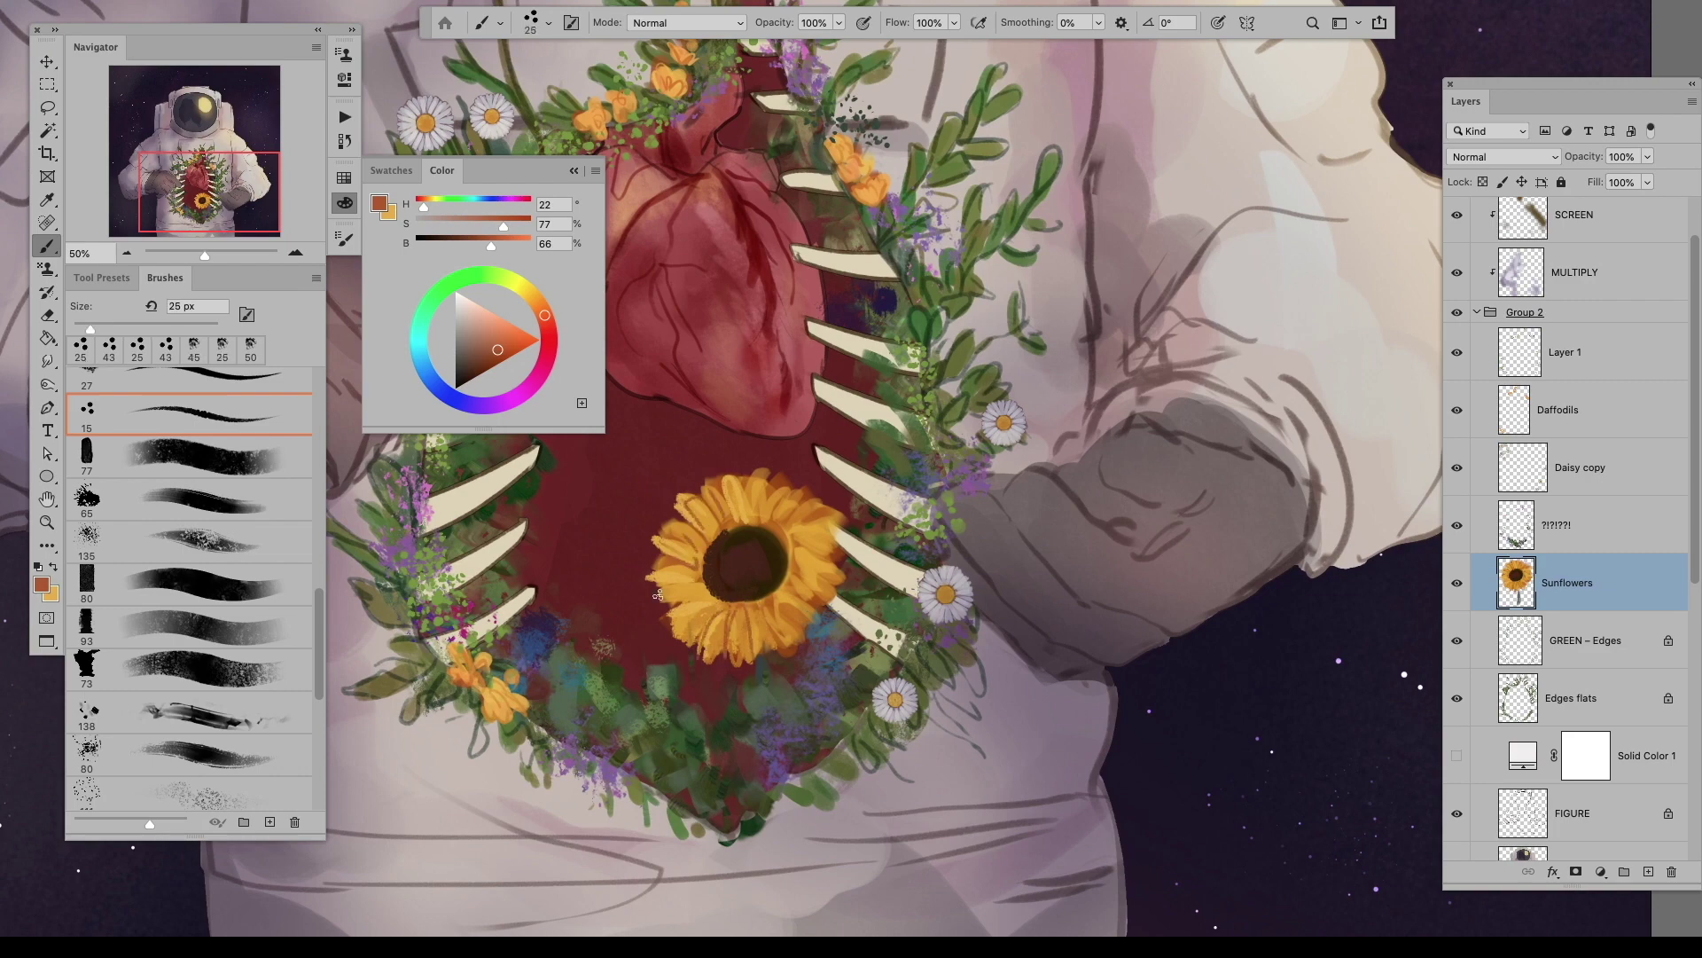
Step: Check the sunflower by toggling its visibility and move the Sunflowers layer beneath RIBS flats in Group 1
left_click(1457, 583)
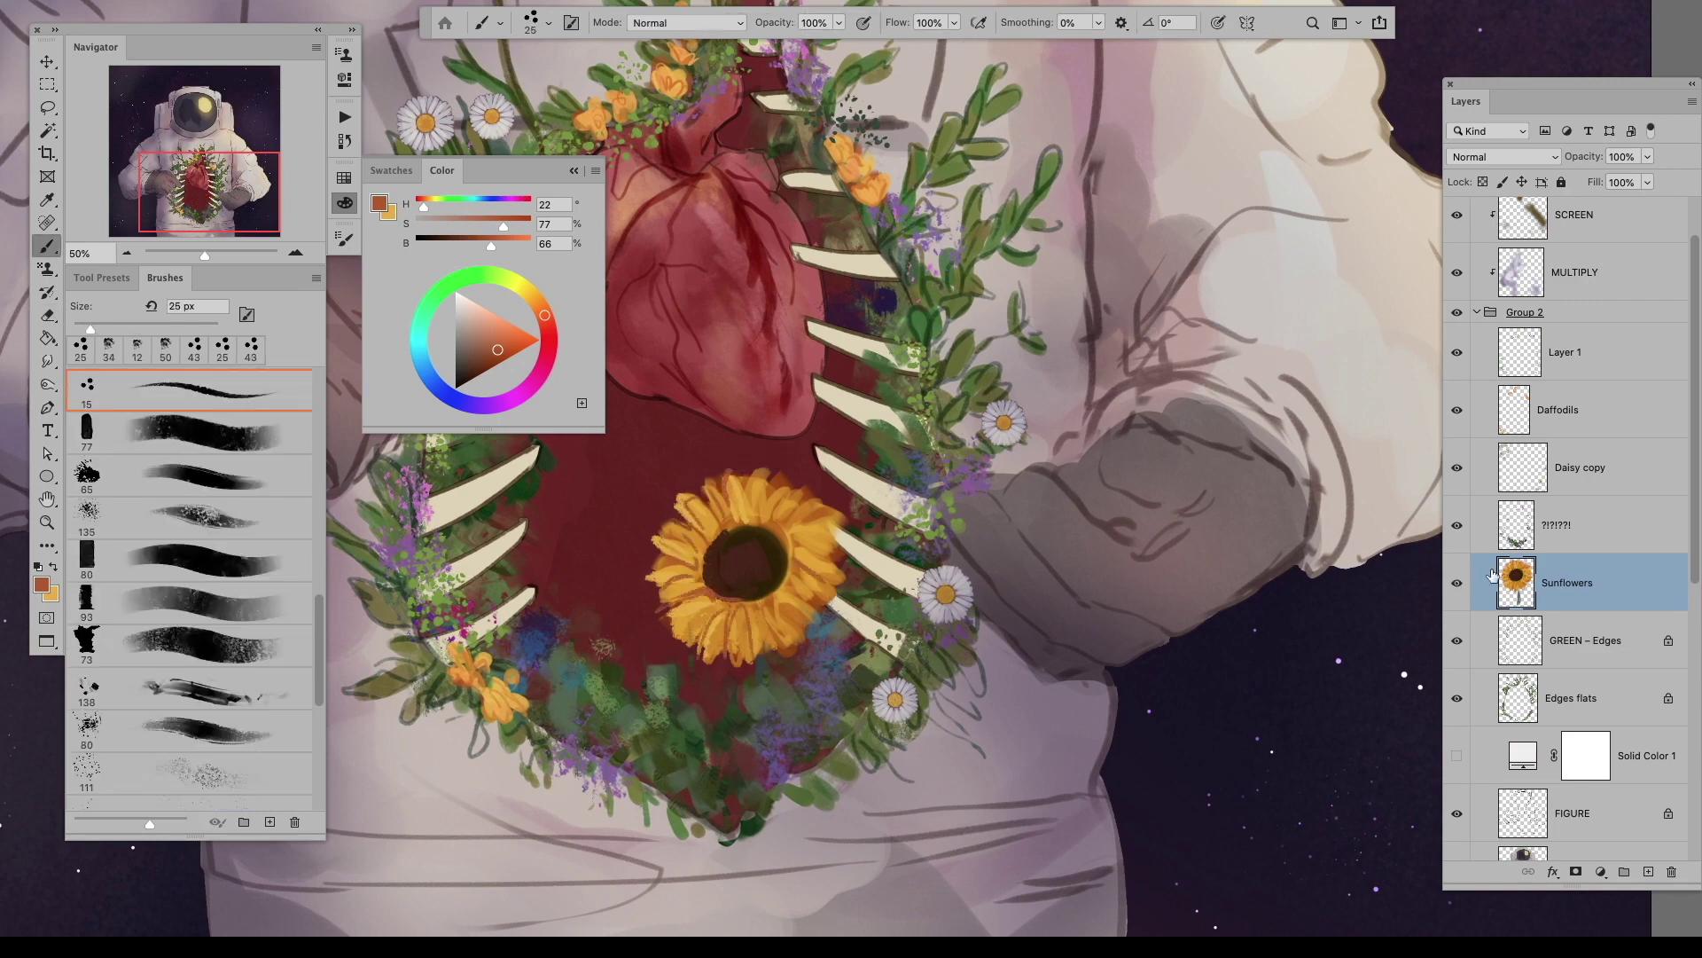
left_click(1457, 582)
scroll(1570, 532, "down", 3)
mouse_move(1569, 380)
left_mouse_down()
mouse_move(1626, 784)
mouse_move(1596, 855)
left_mouse_up()
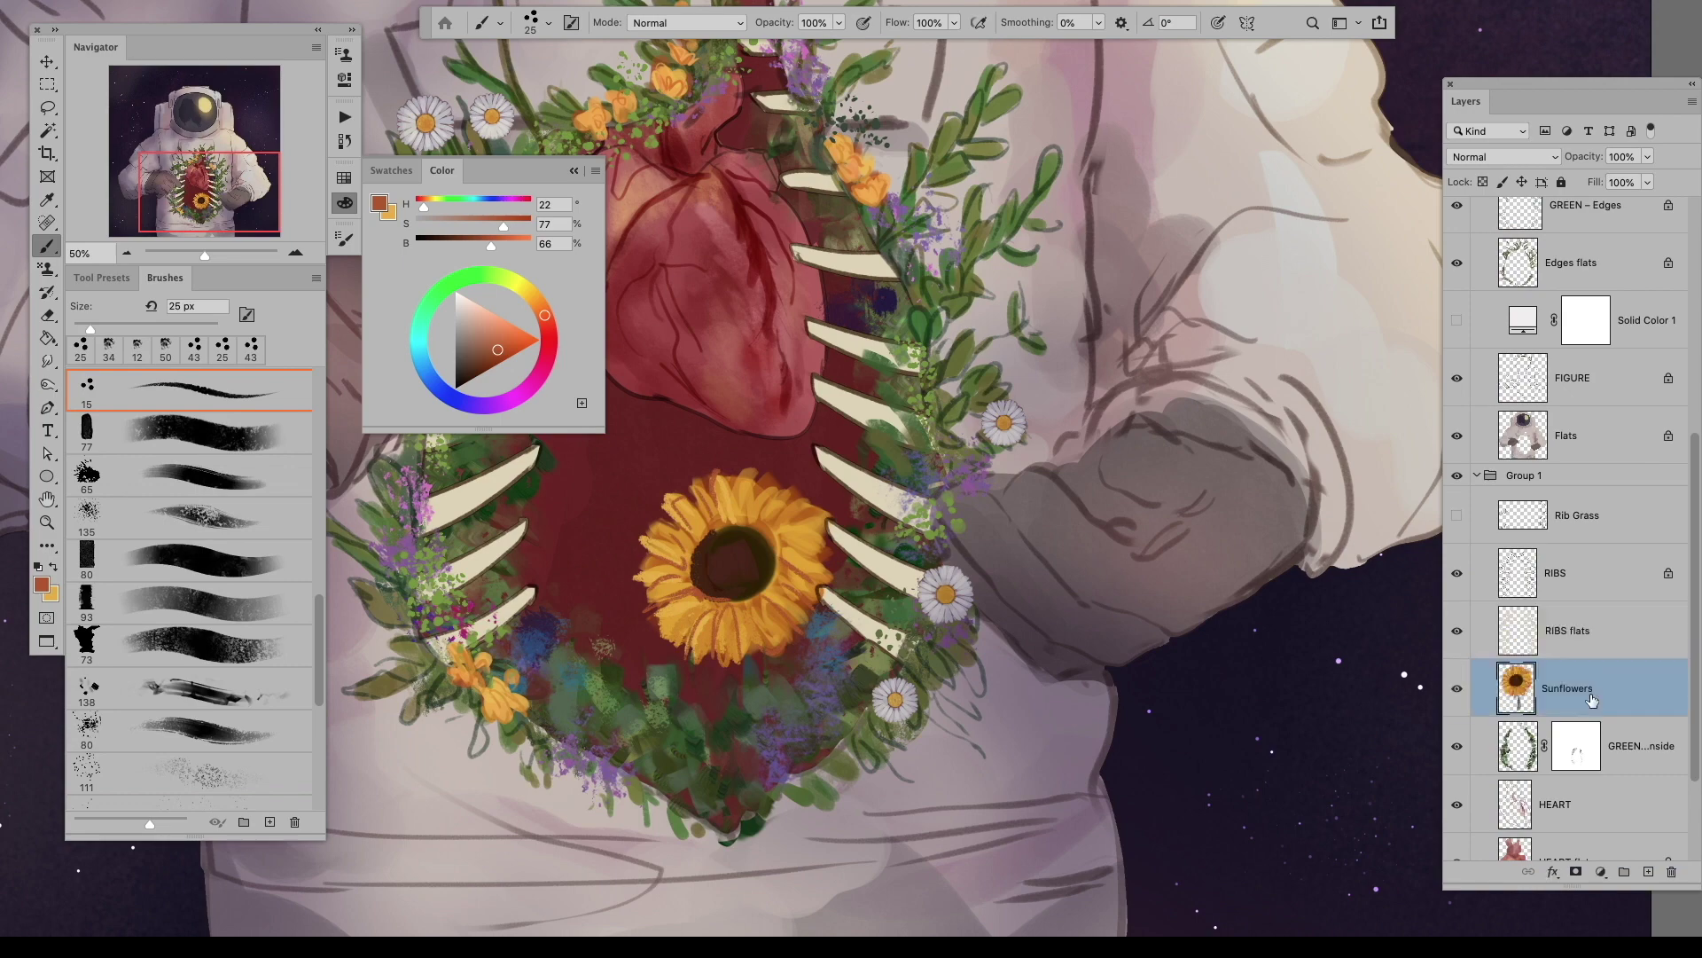
Step: Paint a dark green stem, hue 89, below the sunflower and move the flower right behind the ribs
left_click(745, 821, "alt")
left_click_drag(743, 632, 728, 803)
left_click_drag(780, 508, 847, 513)
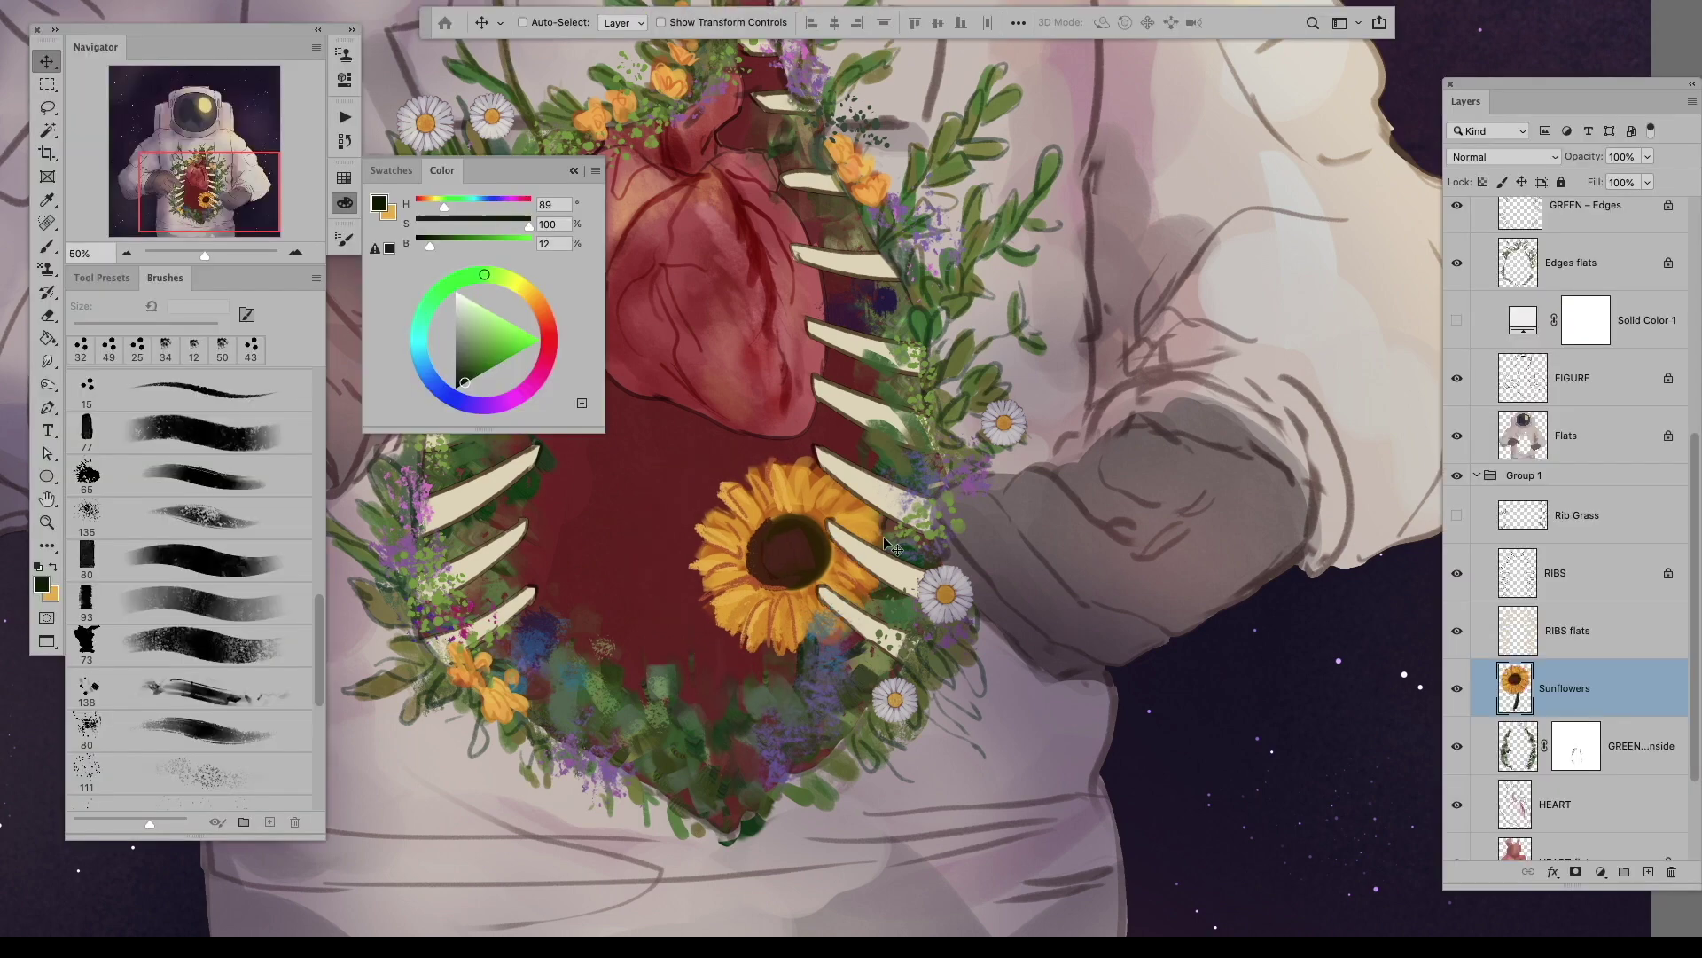
key("Tab")
scroll(655, 734, "down", 3)
scroll(655, 734, "up", 3)
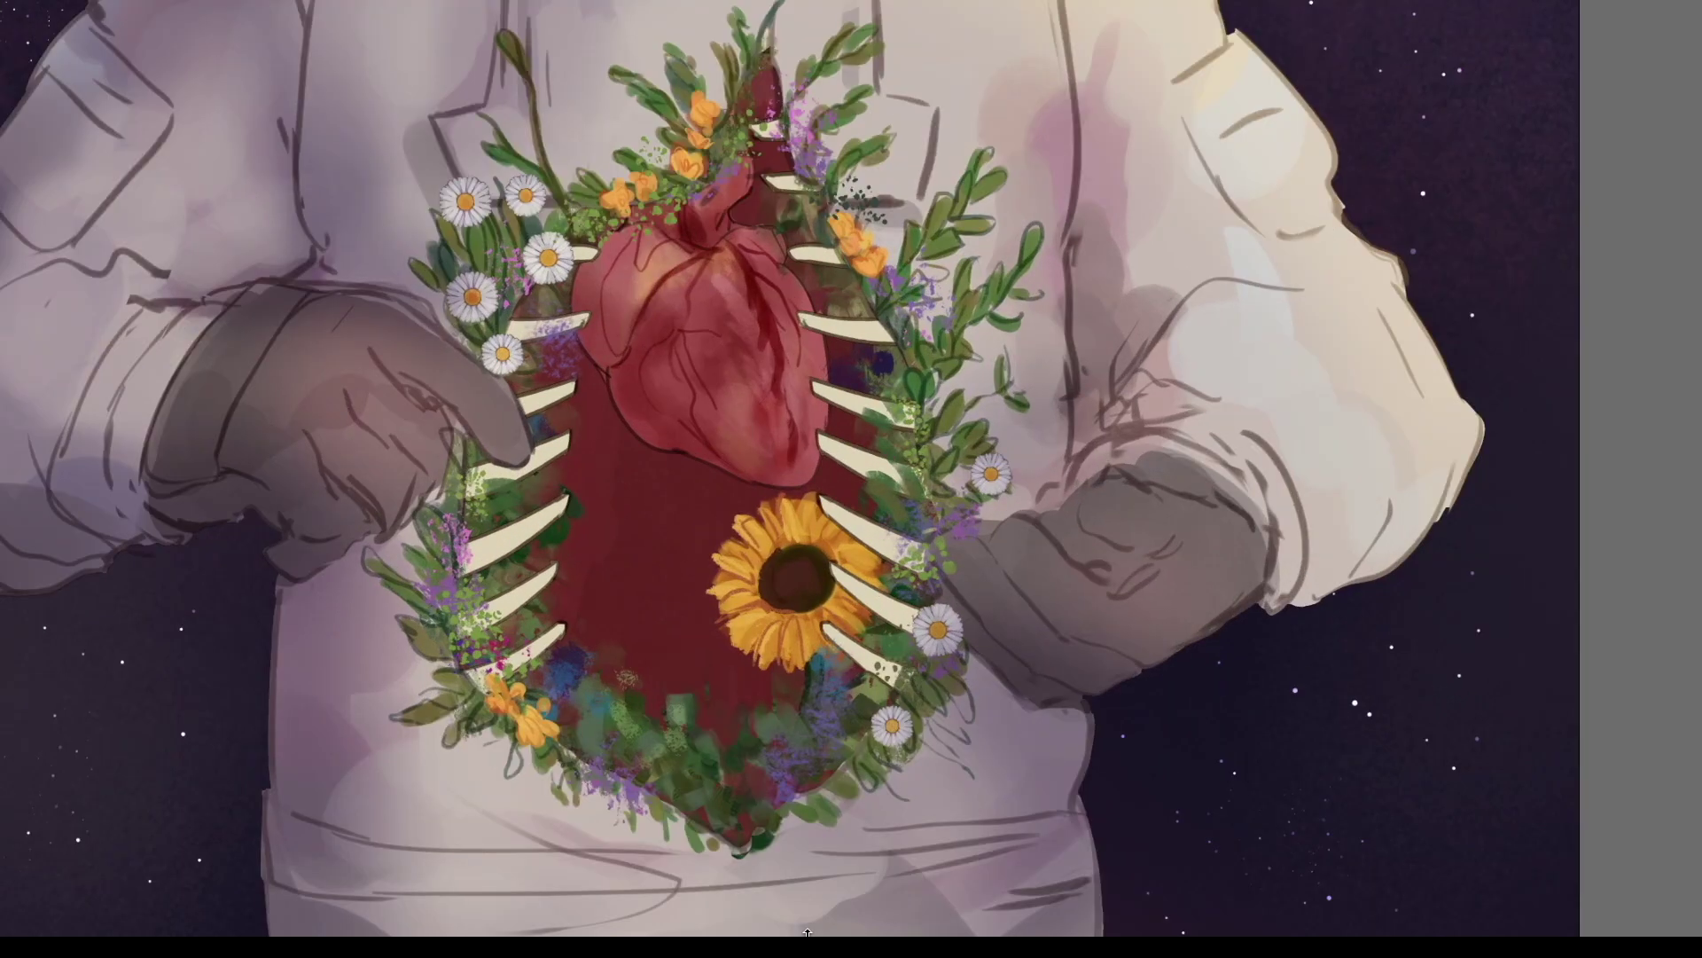
Step: Paint a second, smaller sunflower beside the lower left ribs with a brown centre and yellow petals, hue 42, at 39 px
key("Tab")
key("b")
key("bracketright")
key("bracketright")
key("bracketright")
left_click(780, 577, "alt")
key("x")
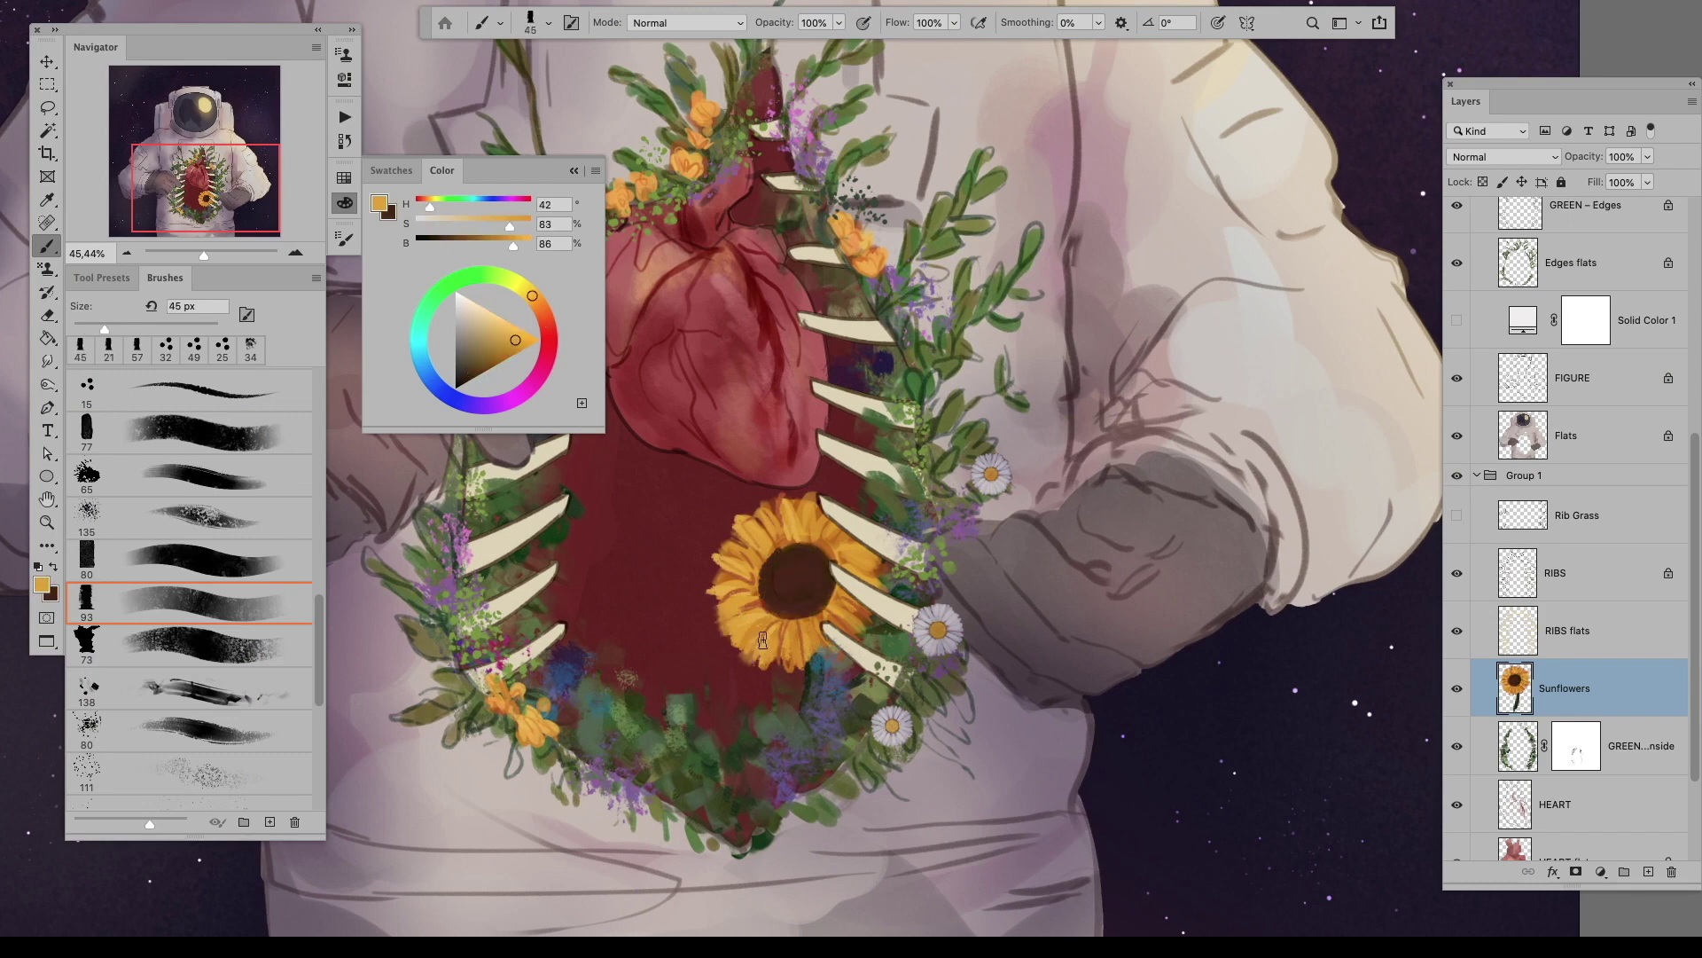
mouse_move(585, 567)
left_mouse_down()
mouse_move(640, 576)
mouse_move(625, 603)
mouse_move(643, 598)
left_mouse_up()
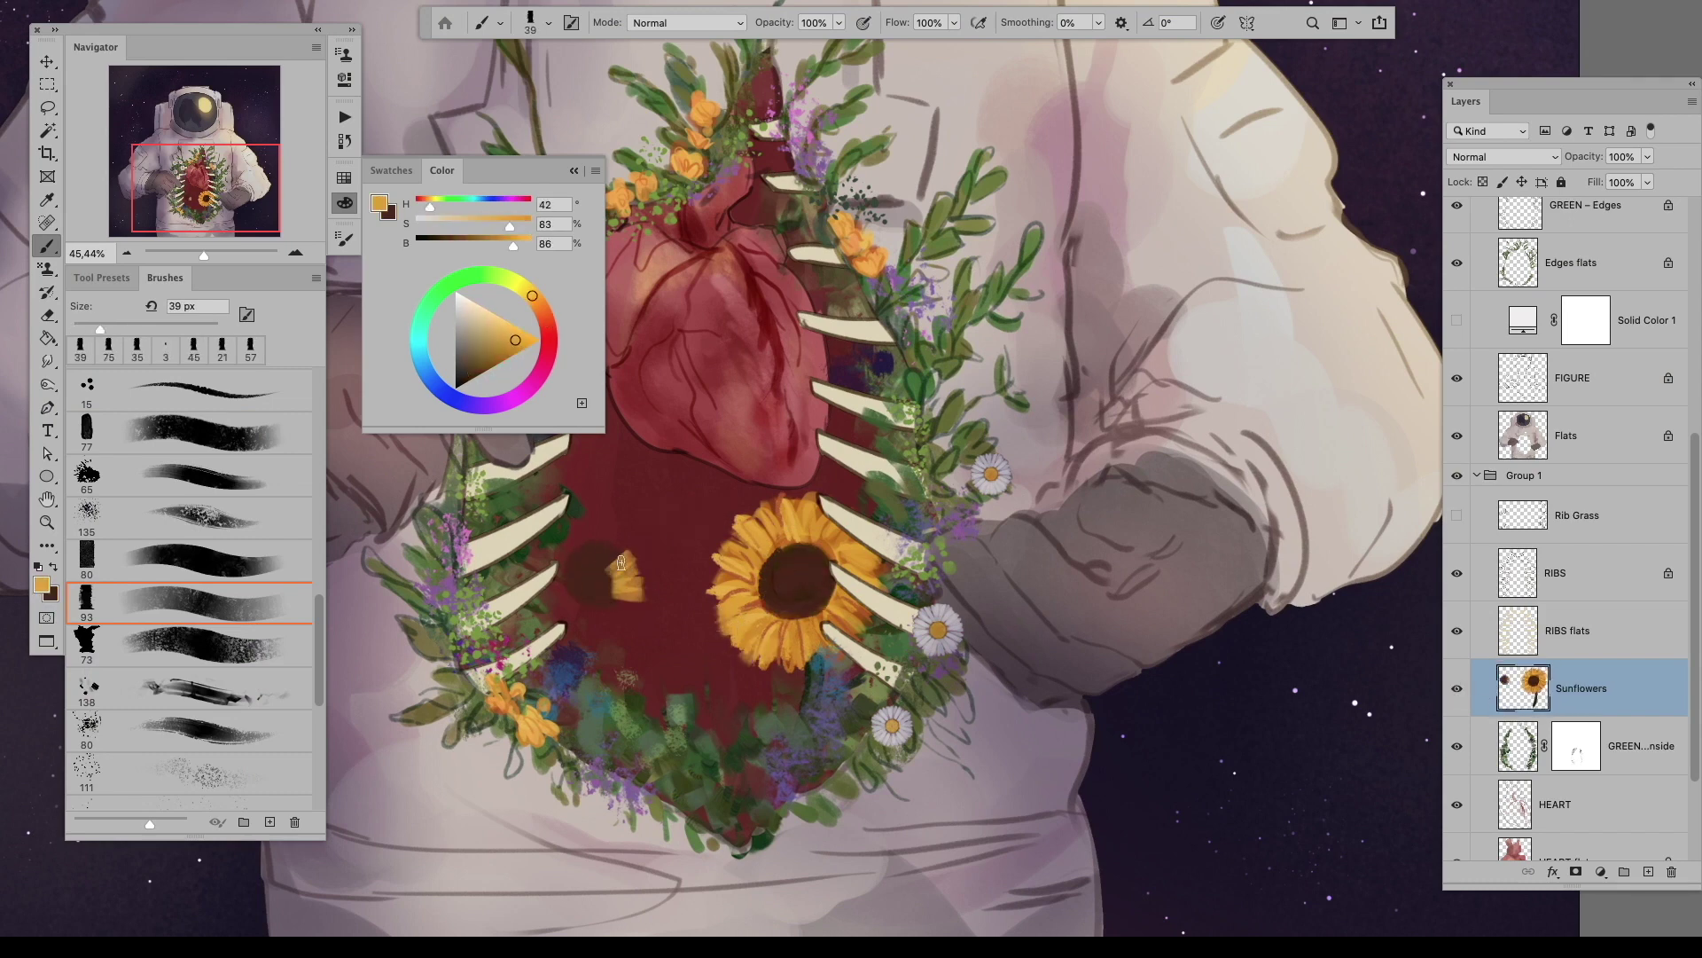
left_click_drag(621, 532, 578, 551)
Step: Darken the small sunflower's centre with brown, hue 15, at 58 px and brighten its petals with yellow, hue 42, at 26 px
key("x")
key("bracketright")
key("bracketright")
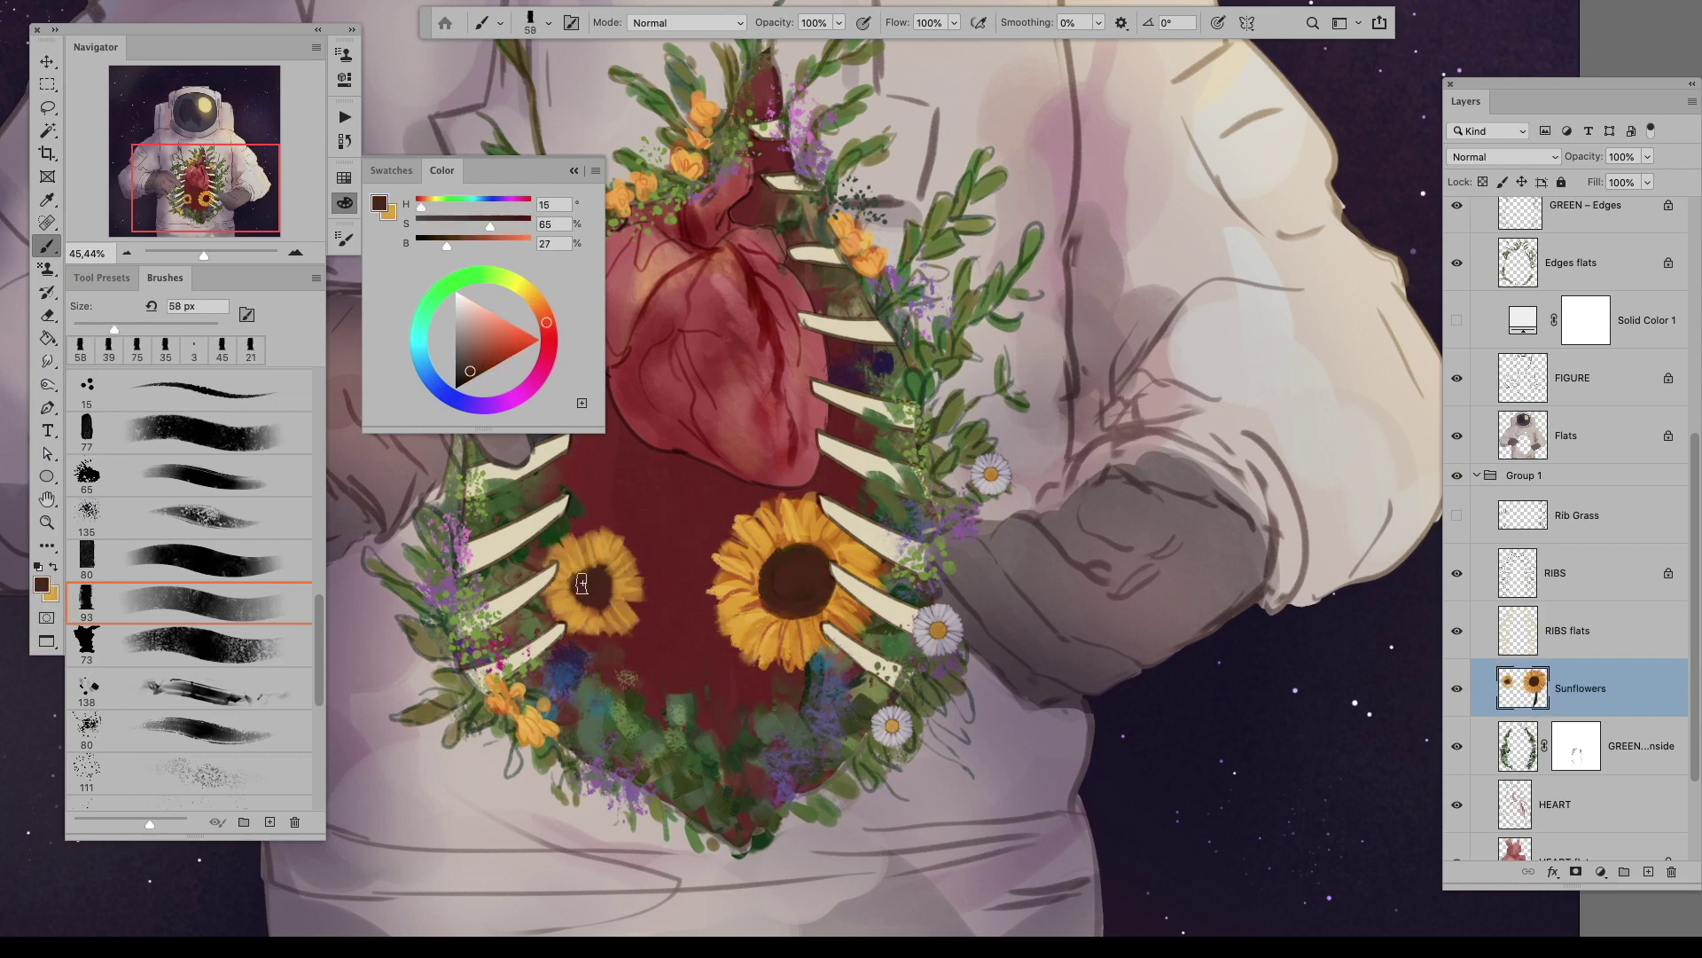
key("x")
key("bracketleft")
key("bracketleft")
key("bracketleft")
key("bracketleft")
left_click(642, 605, "alt")
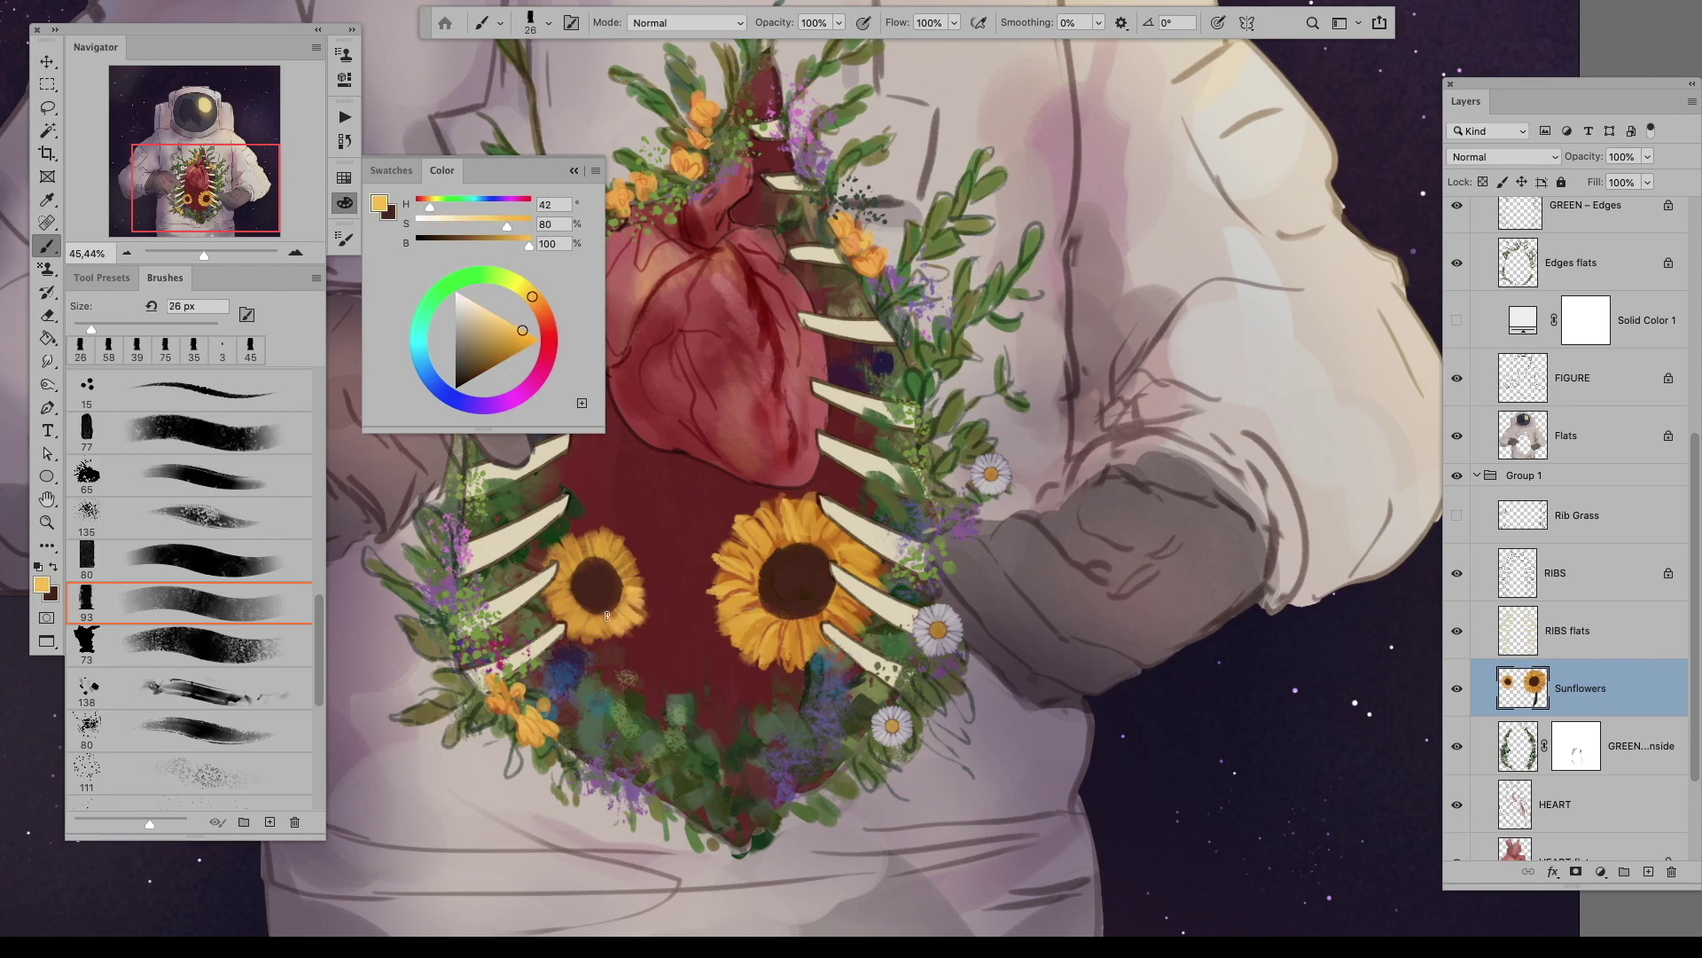
Step: Paint a dark green stem, hue 82, beneath the small sunflower with a 26 px brush
left_click(612, 642, "alt")
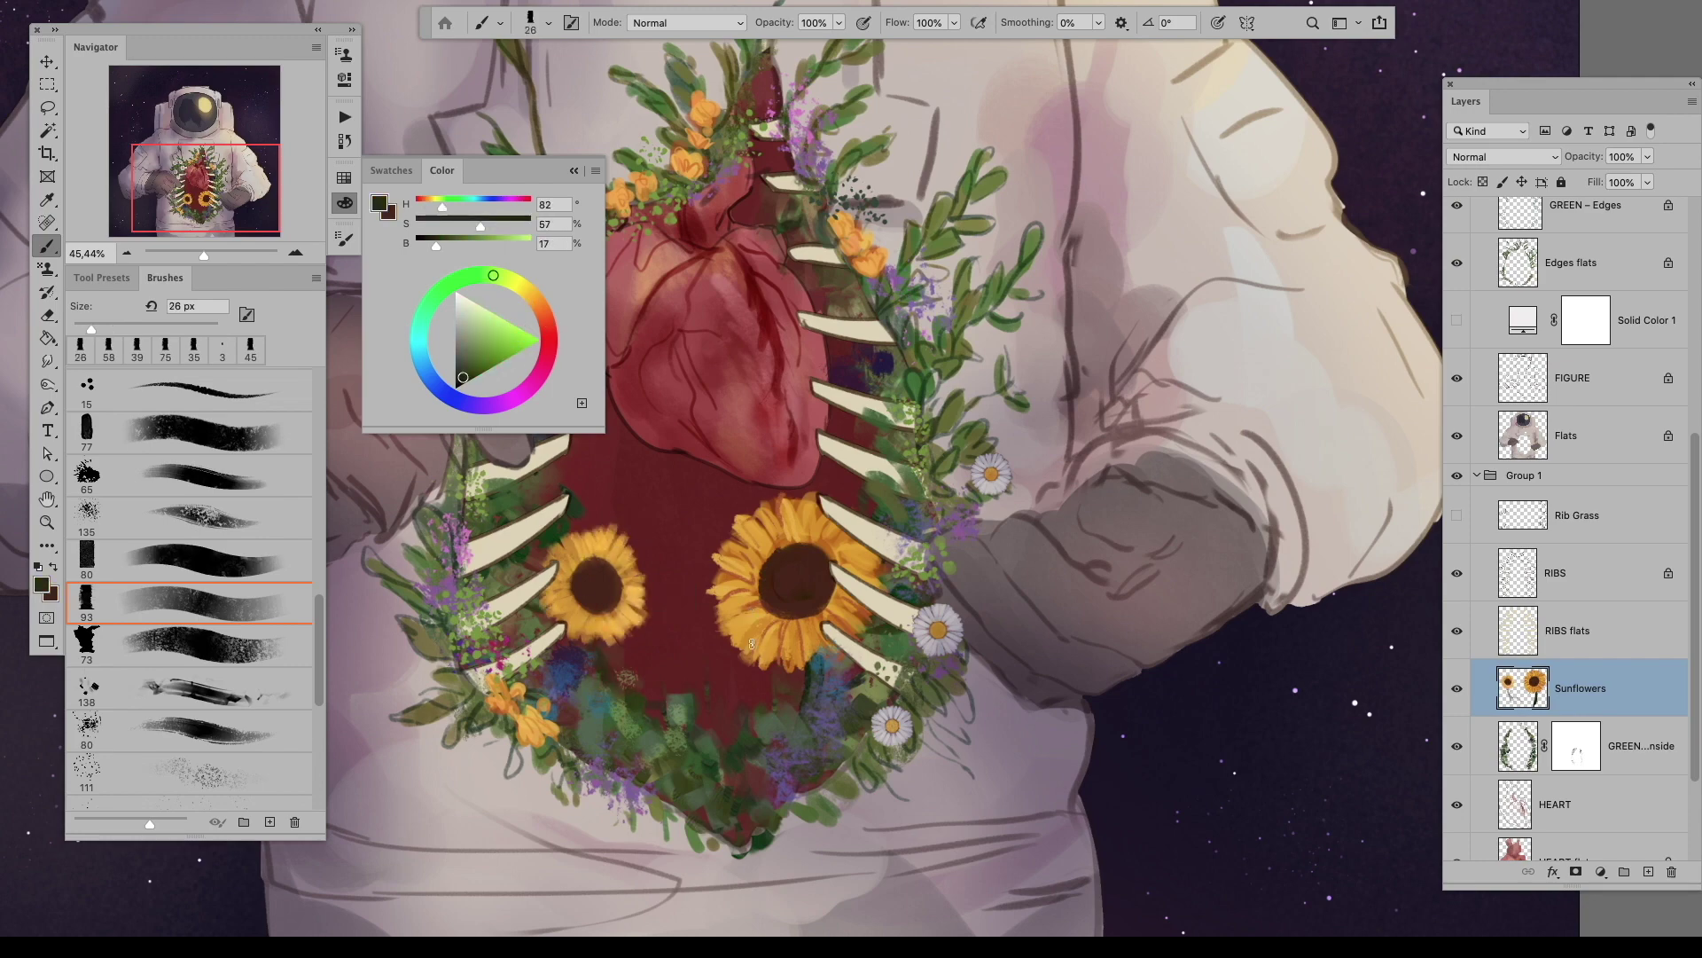
key("Tab")
left_click_drag(891, 472, 900, 495)
scroll(904, 499, "down", 1)
key("Tab")
scroll(677, 486, "up", 2)
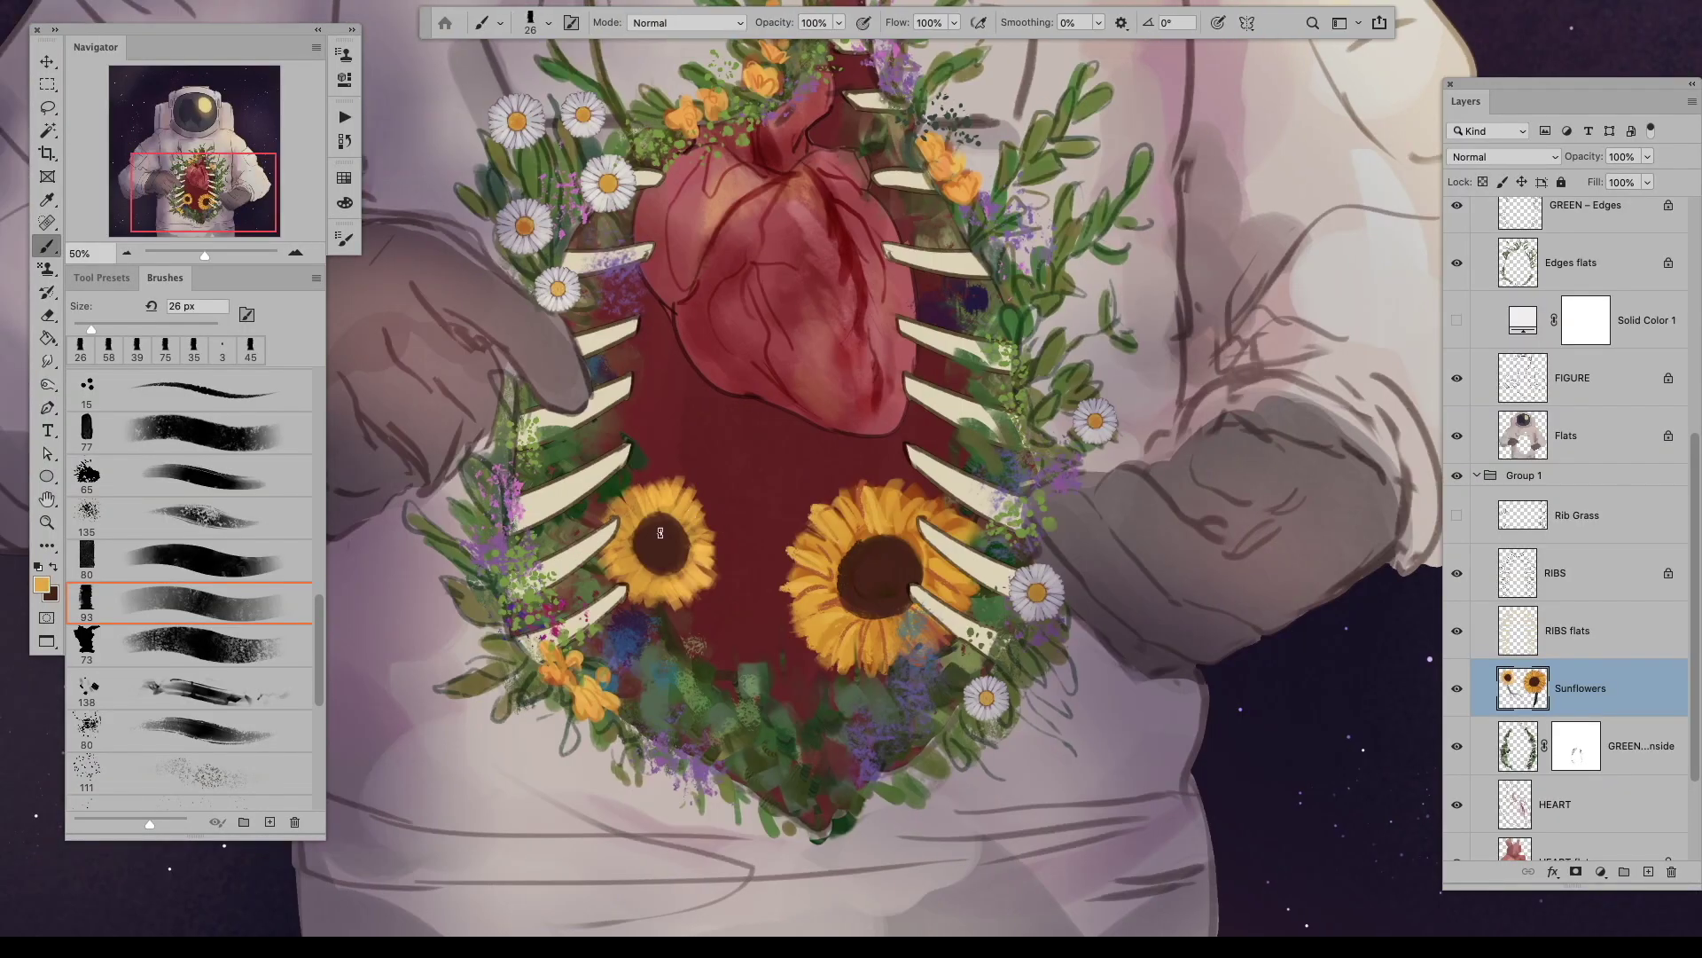
Step: Enlarge and define the small sunflower's petals with golden yellow and orange strokes using a 31 px brush
key("bracketleft")
key("bracketleft")
key("bracketleft")
left_click(798, 545, "alt")
right_click(744, 463)
double_click(886, 567)
left_click_drag(644, 499, 695, 489)
left_click_drag(626, 570, 612, 570)
left_click(676, 579, "alt")
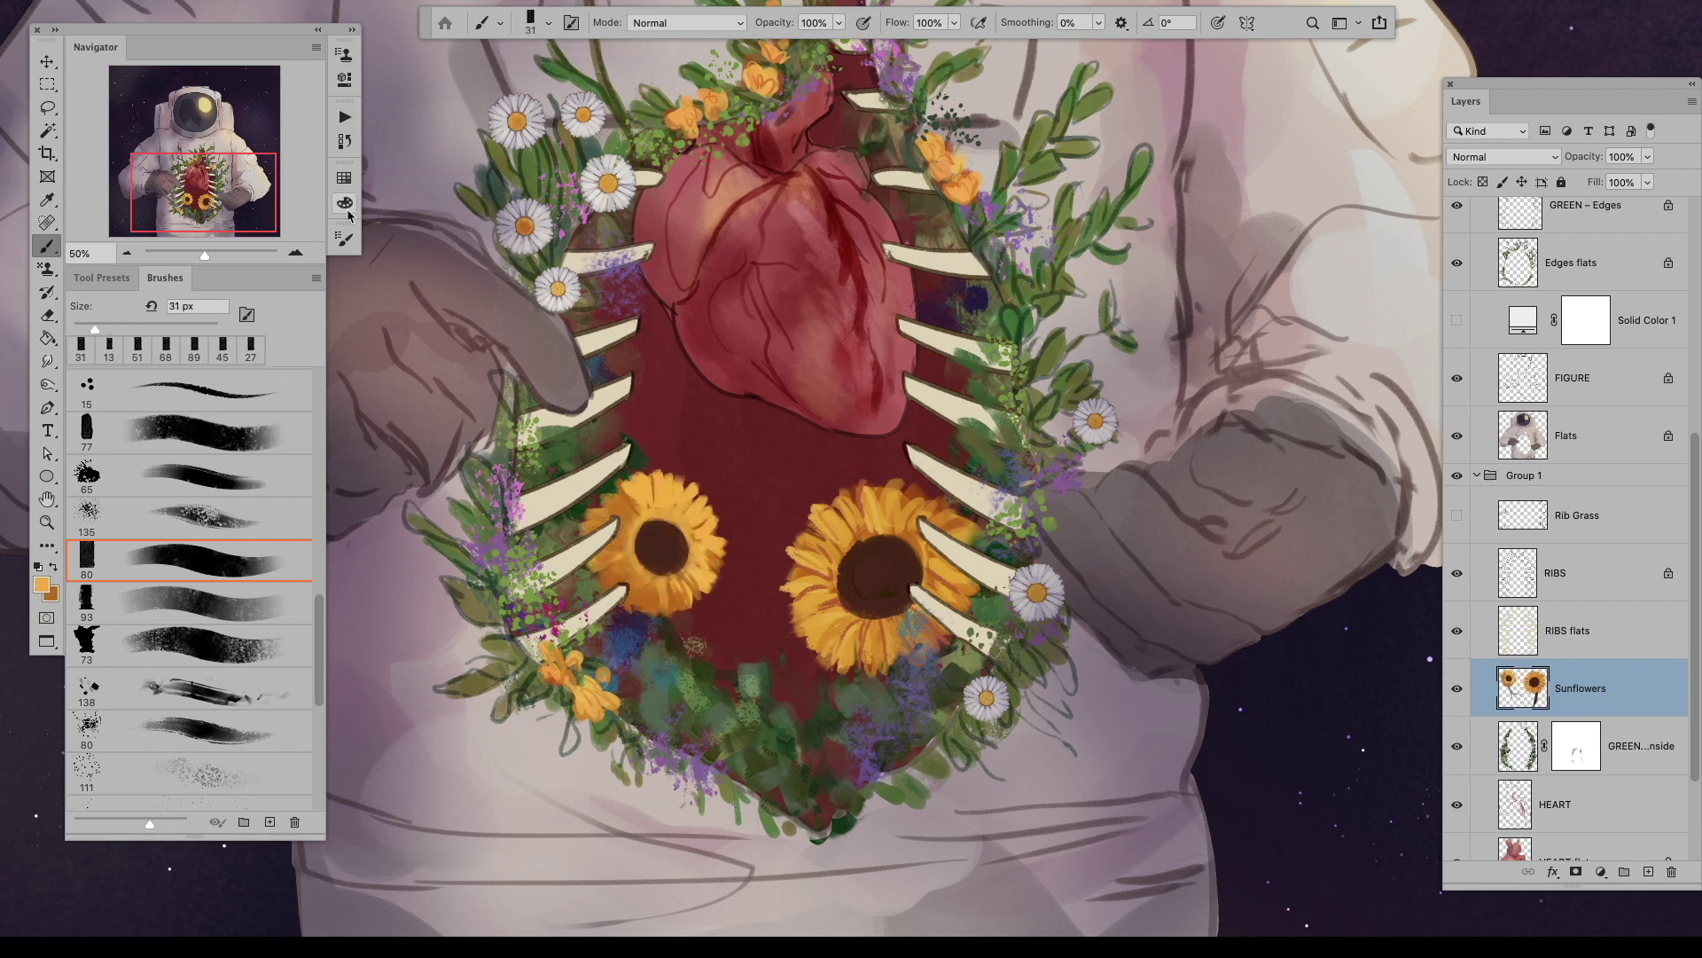
Step: Shade the small sunflower's brown centre with a darker edge and touch up the surrounding petals
left_click(344, 202)
left_click(344, 238)
left_click(440, 400)
mouse_move(635, 590)
left_mouse_down()
mouse_move(674, 612)
mouse_move(620, 570)
left_mouse_up()
key("F5")
left_click(332, 237)
key("ctrl+plus")
key("F5")
key("Tab")
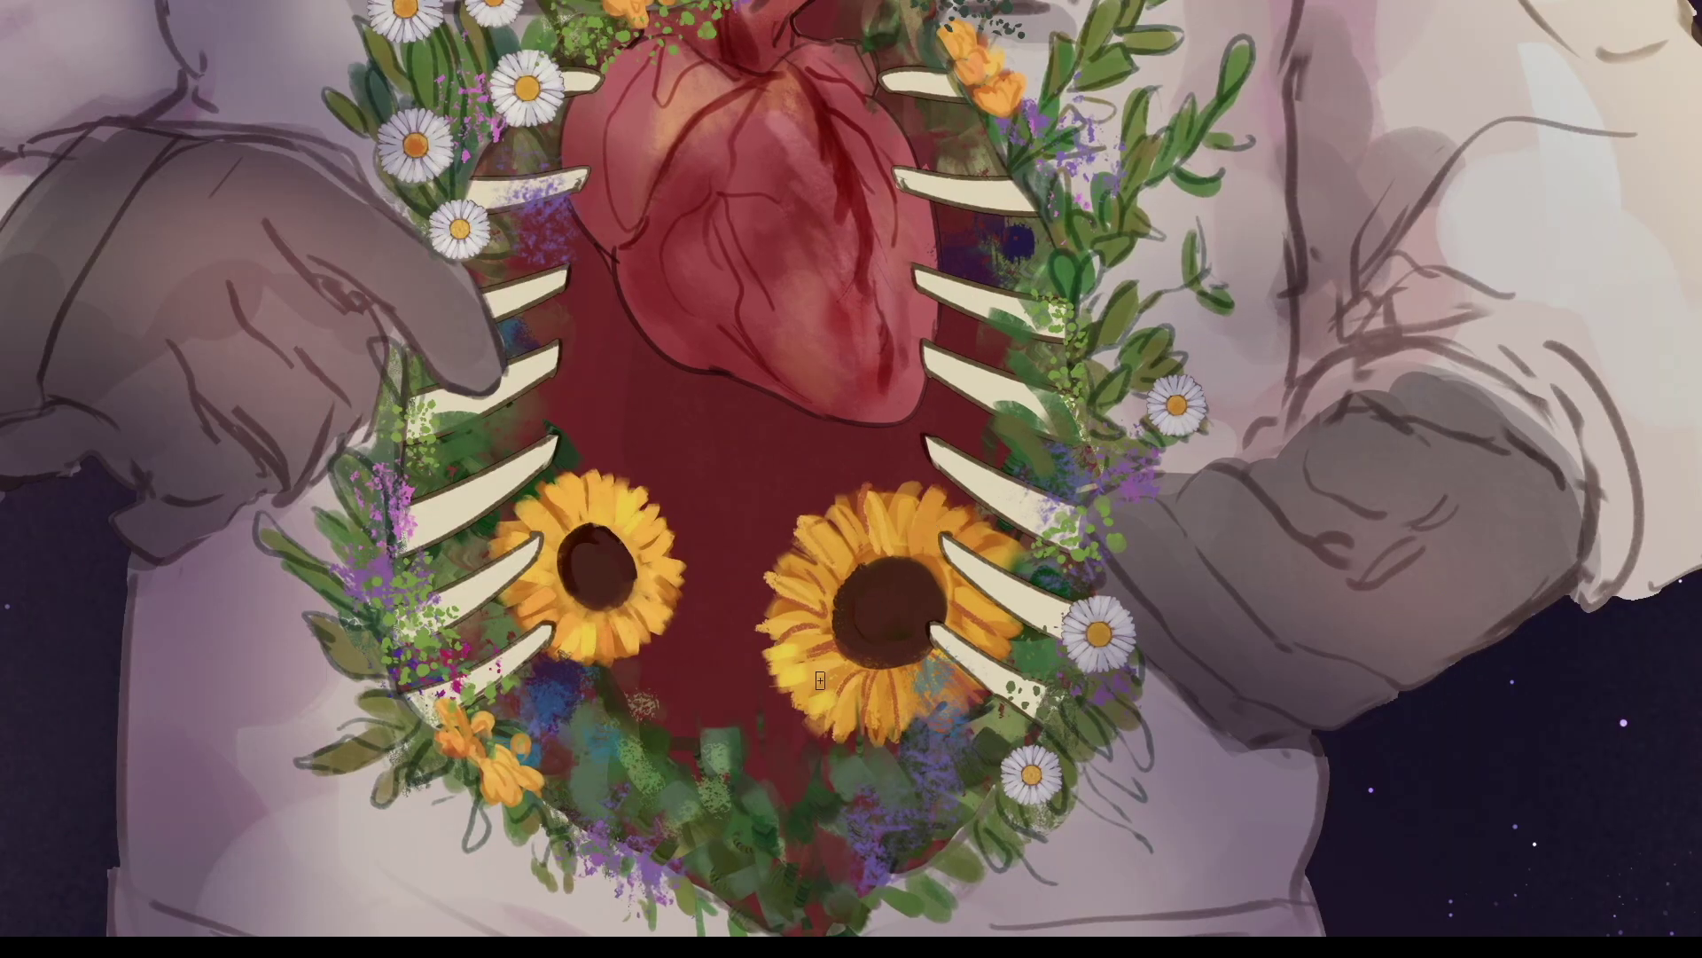
key("ctrl+minus")
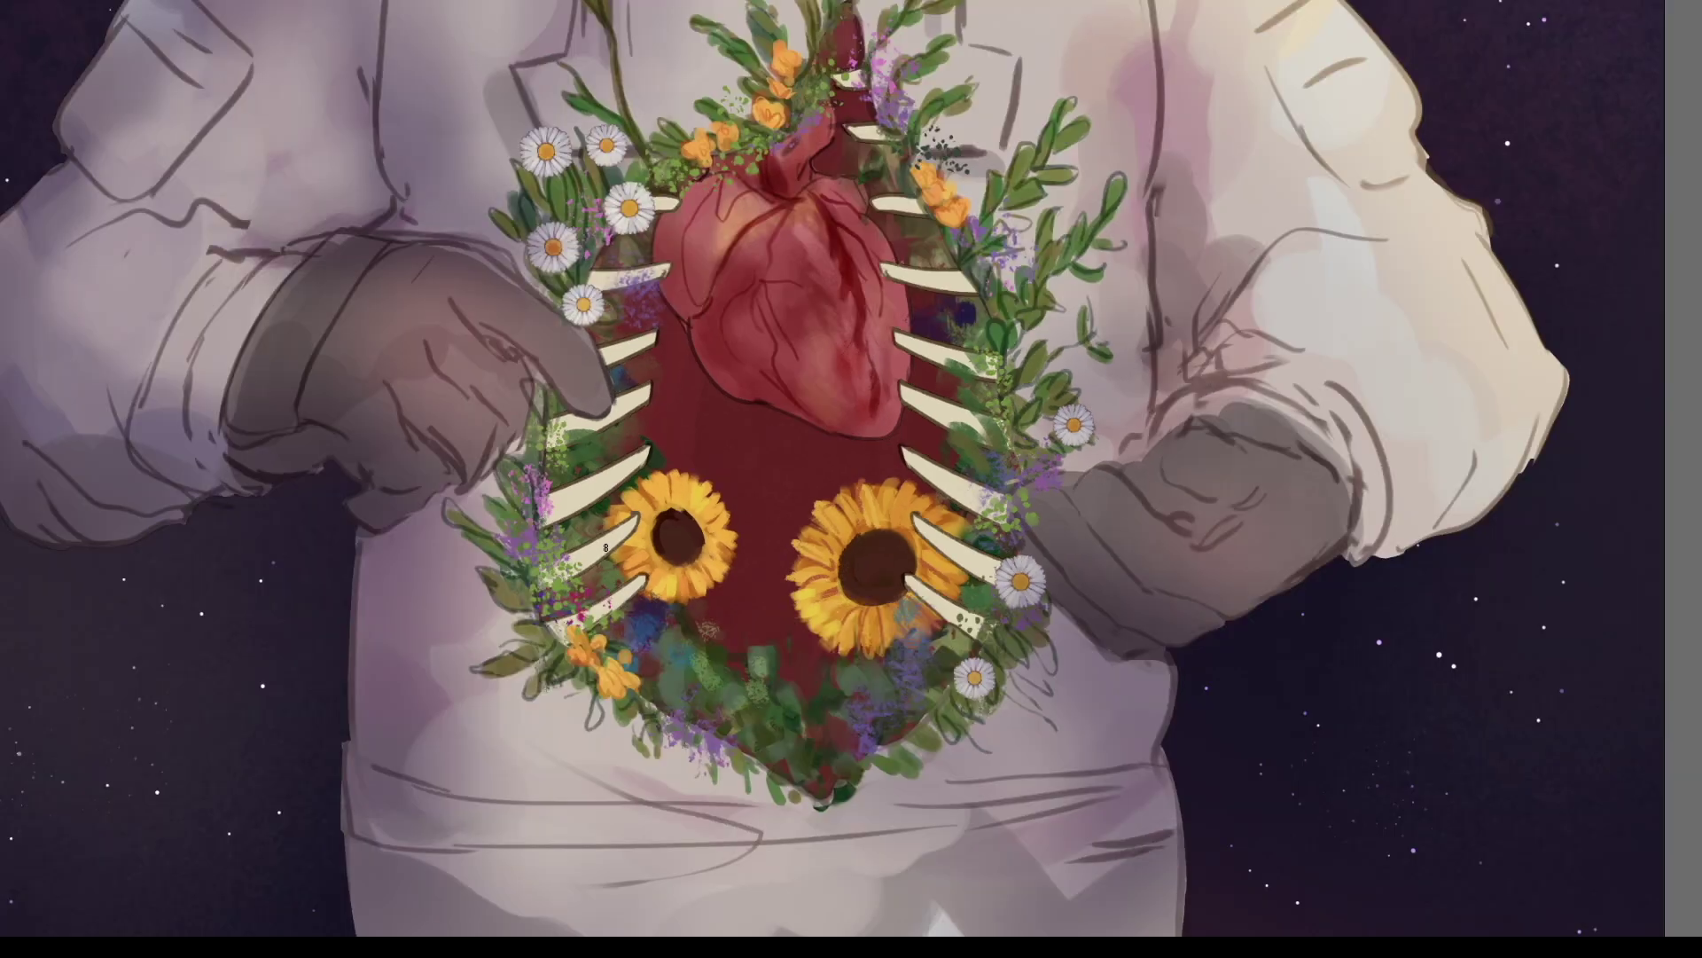
Step: Delete the hidden Rib Grass layer
key("ctrl+0")
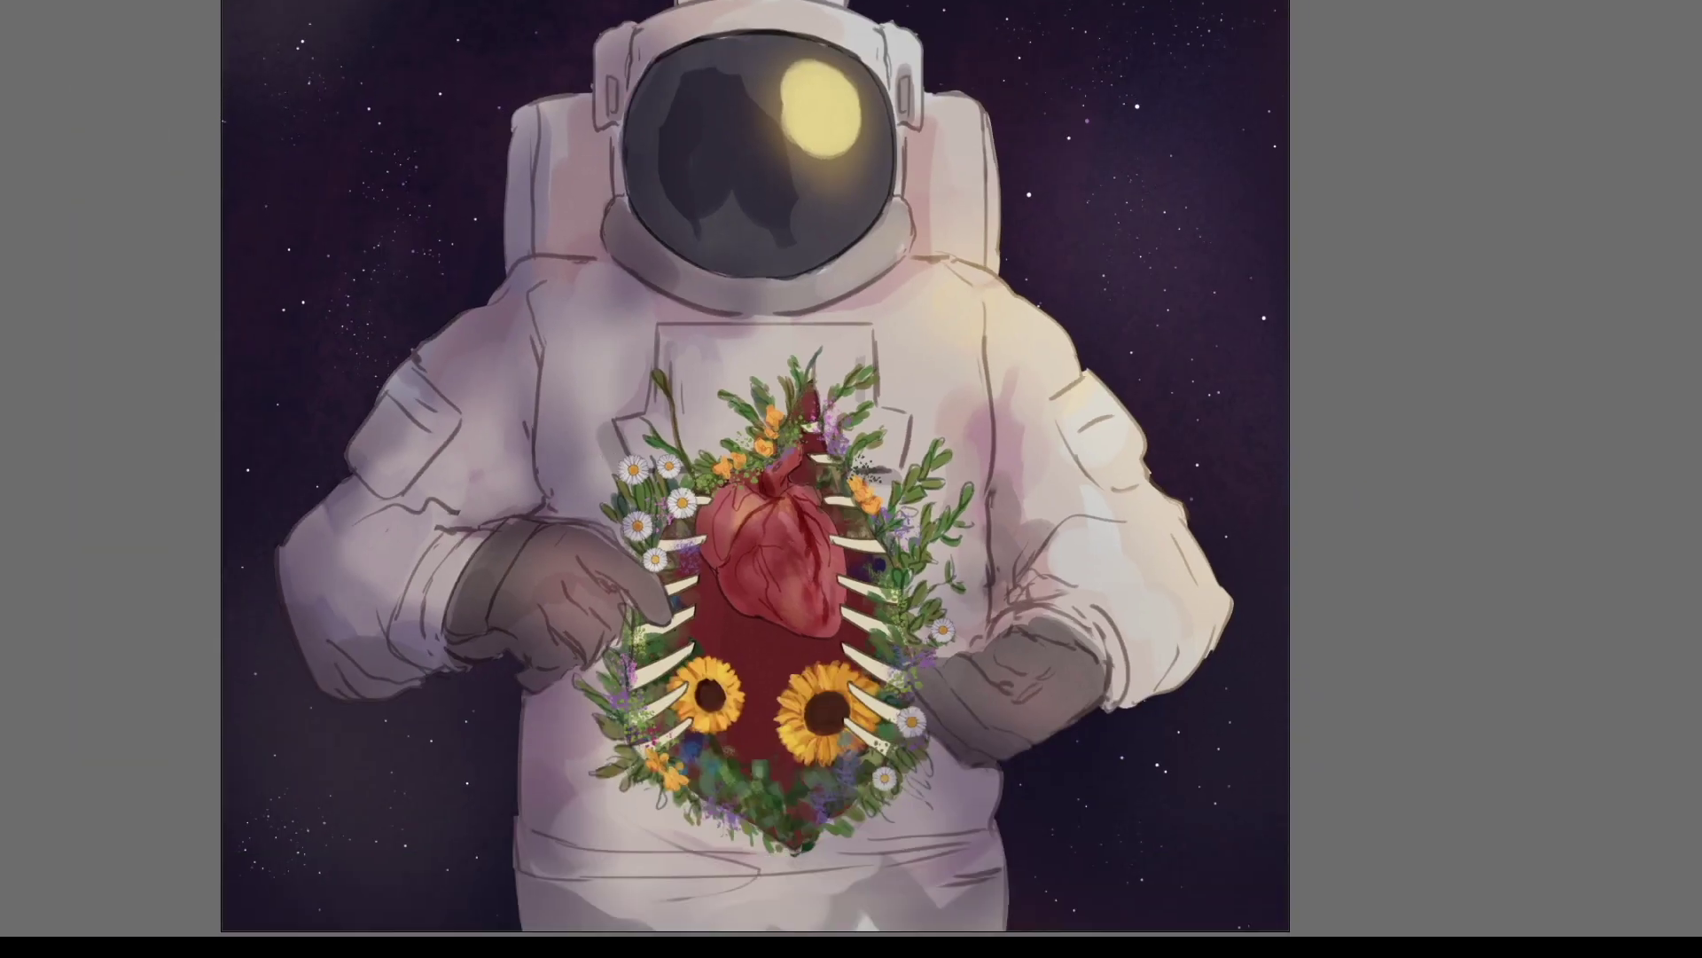
key("Tab")
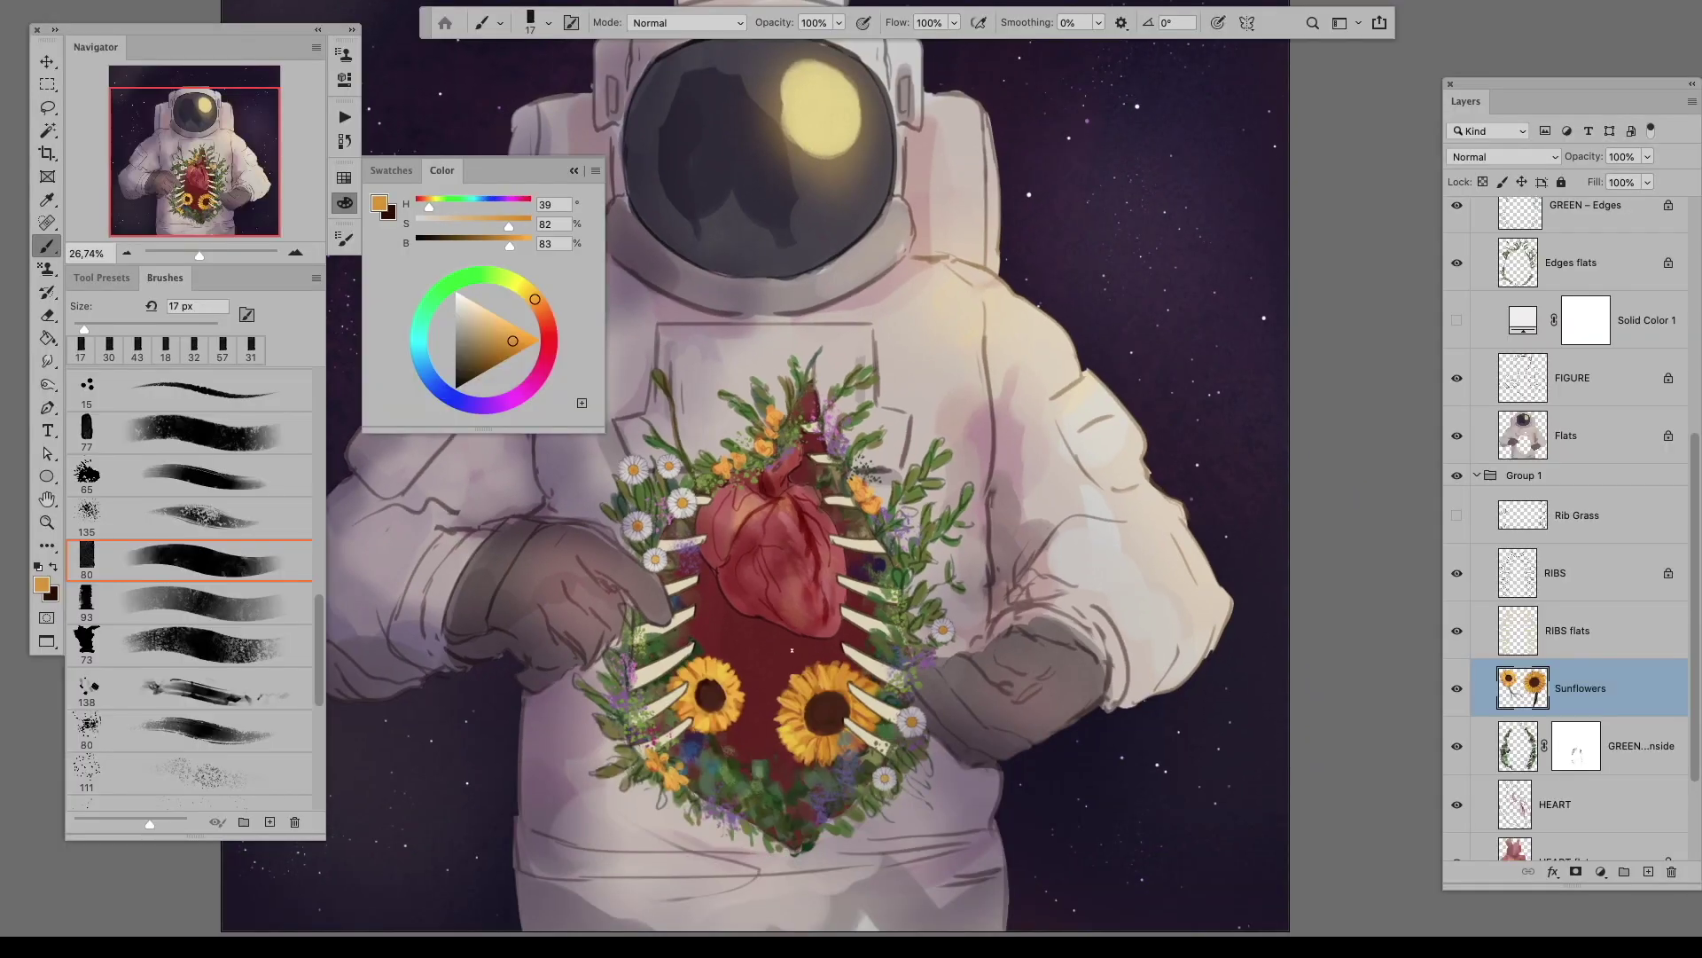
left_click(1464, 503)
key("BackSpace")
Step: Combine duplicates of the RIBS and RIBS flats layers into one normal-mode layer and hide both originals
key("ctrl+plus")
key("ctrl+plus")
key("ctrl+plus")
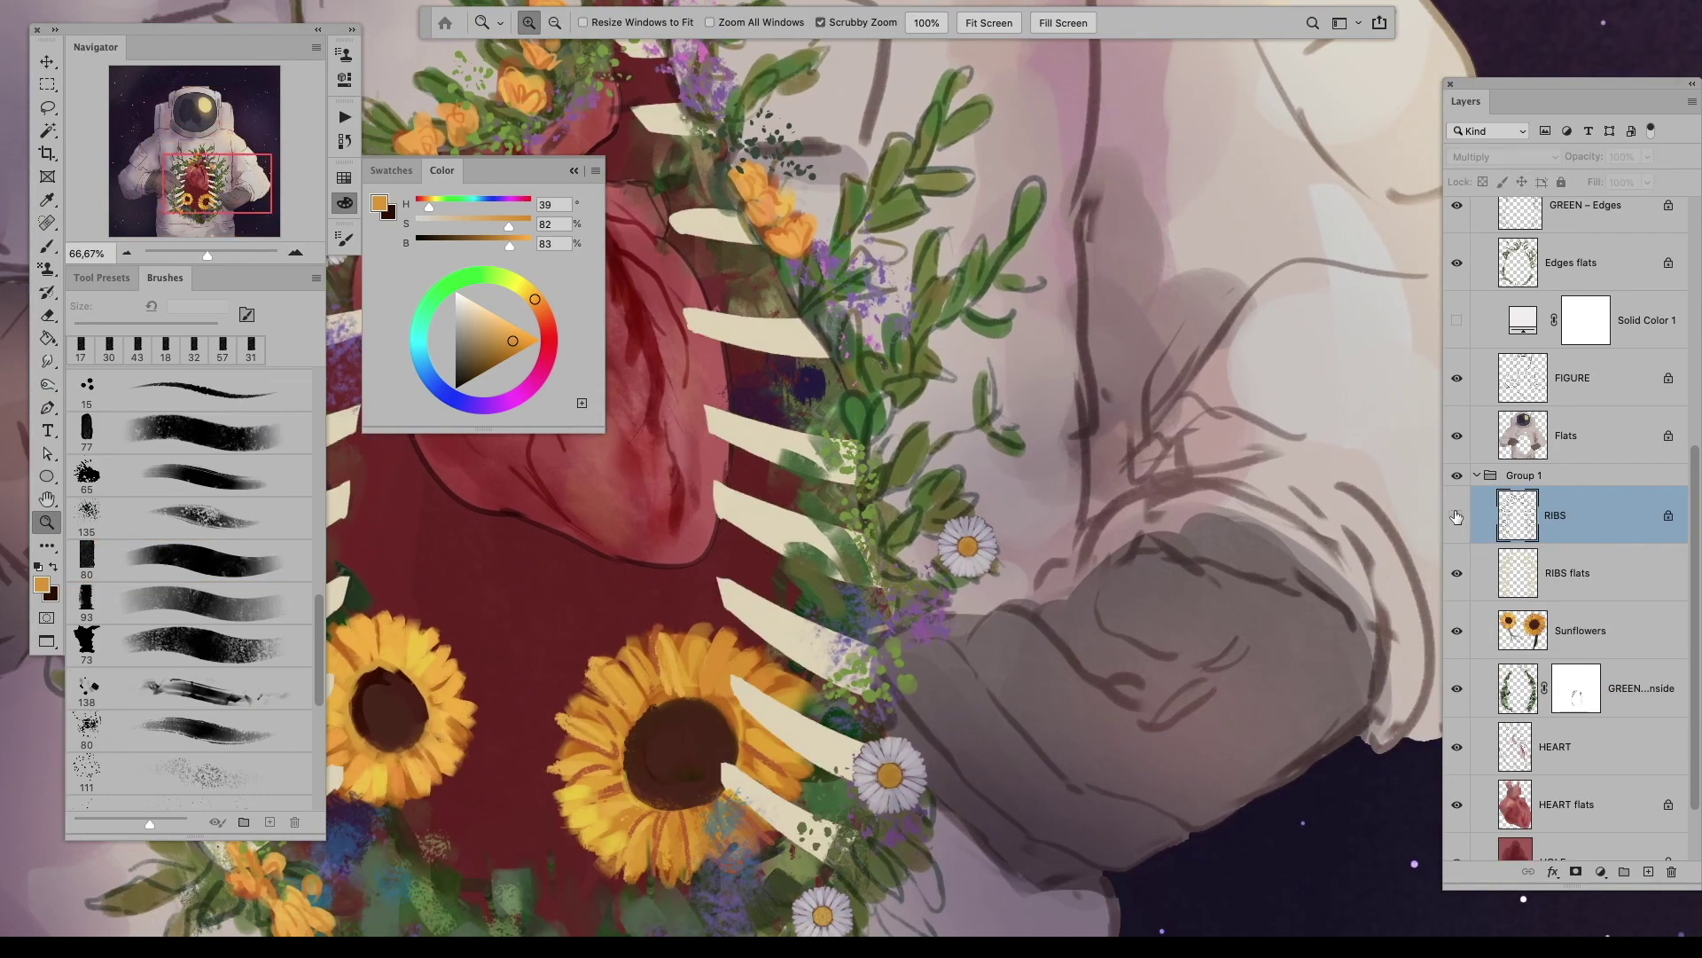
left_click(1518, 515, "ctrl")
key("b")
left_click(803, 536, "alt")
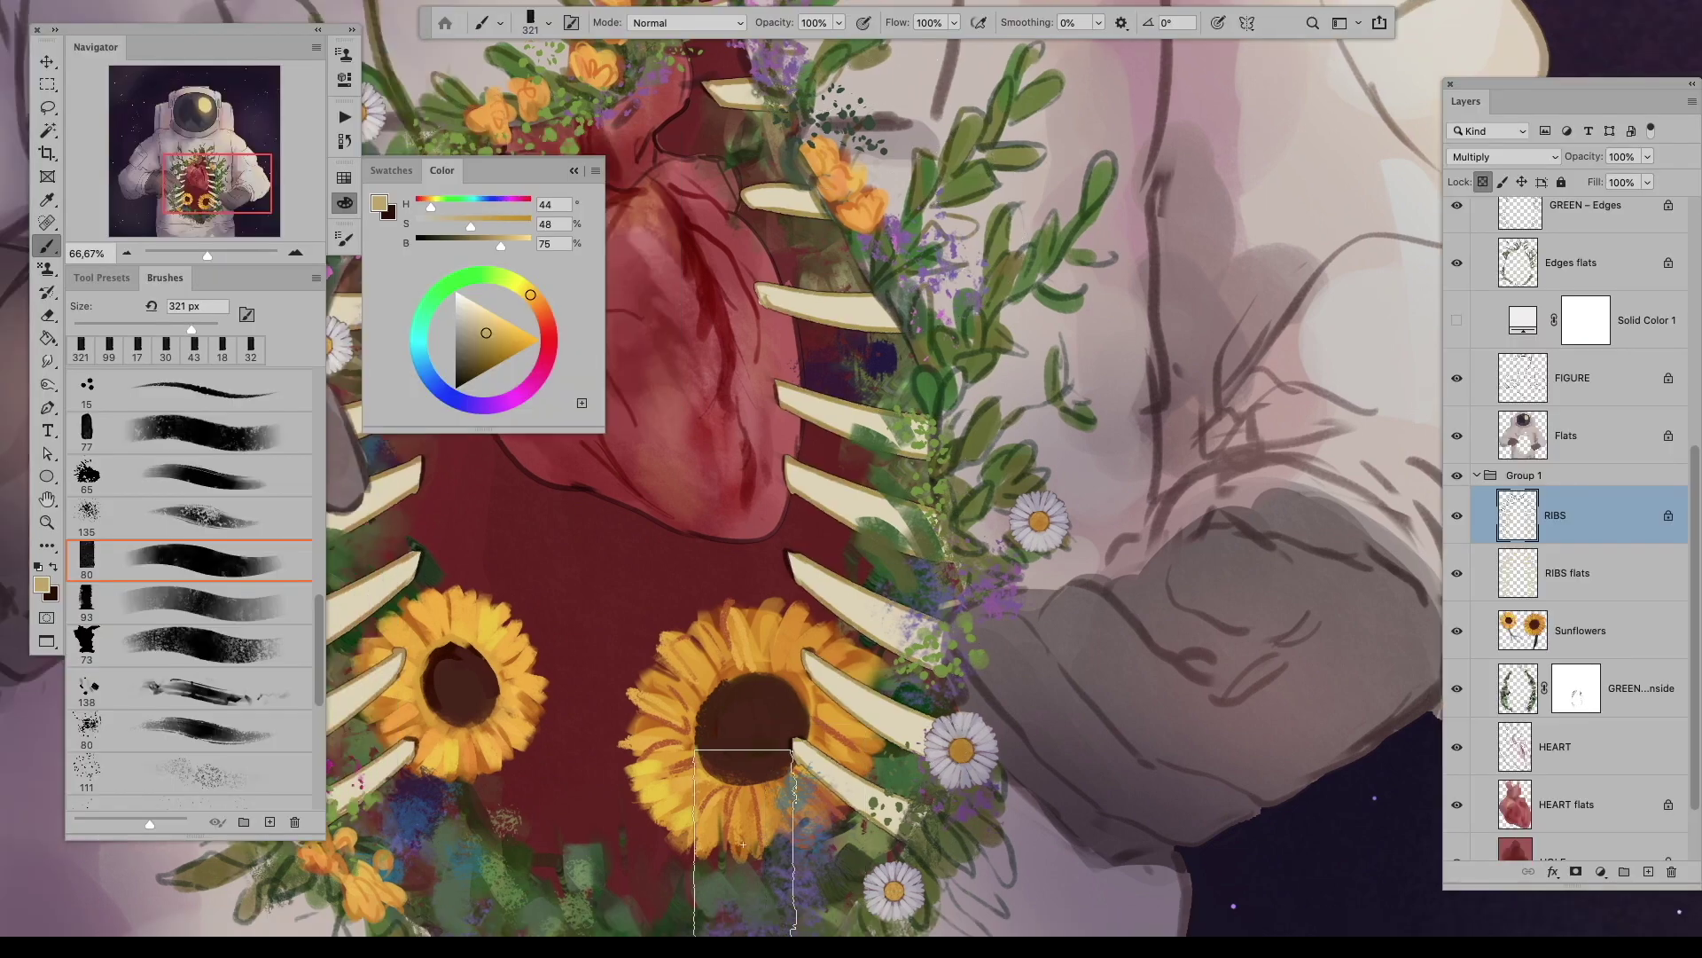
key("ctrl+j")
left_click(1457, 573)
left_click(1457, 630)
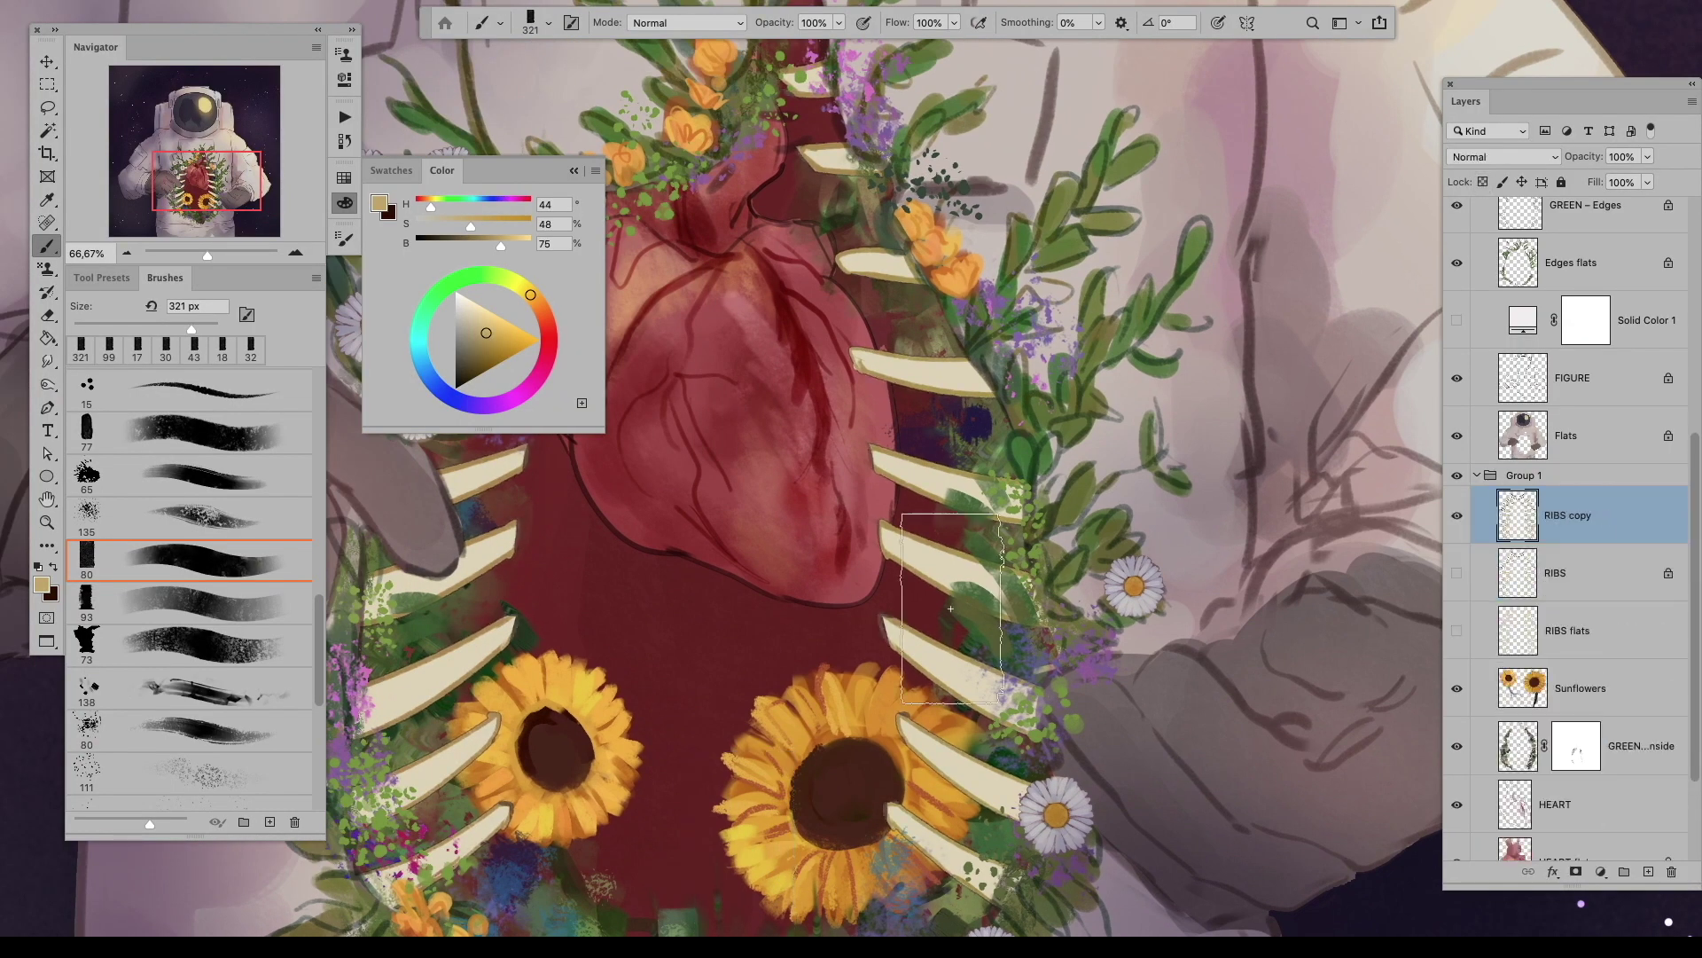
Step: Paint cream, hue 46, over the rib at the heart's lower right with a 37 px brush
scroll(923, 592, "up", 1)
left_click(922, 592, "alt")
left_click_drag(900, 572, 1002, 647)
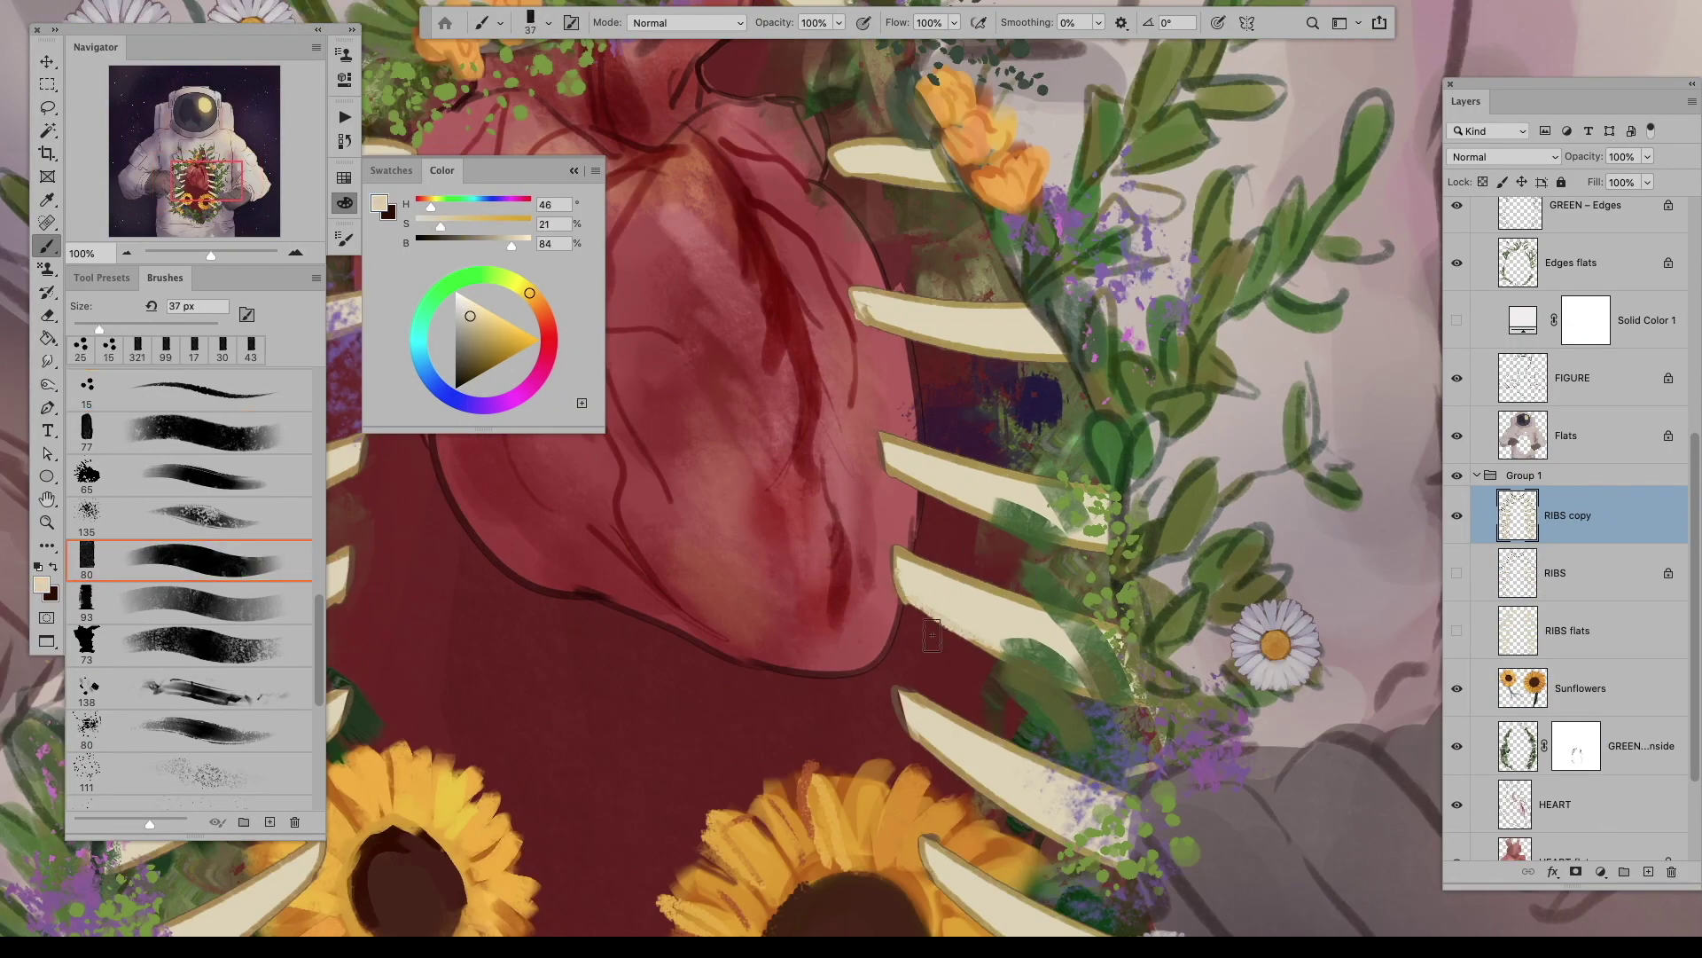
left_click(926, 731, "alt")
scroll(936, 579, "down", 2)
scroll(935, 579, "right", 2)
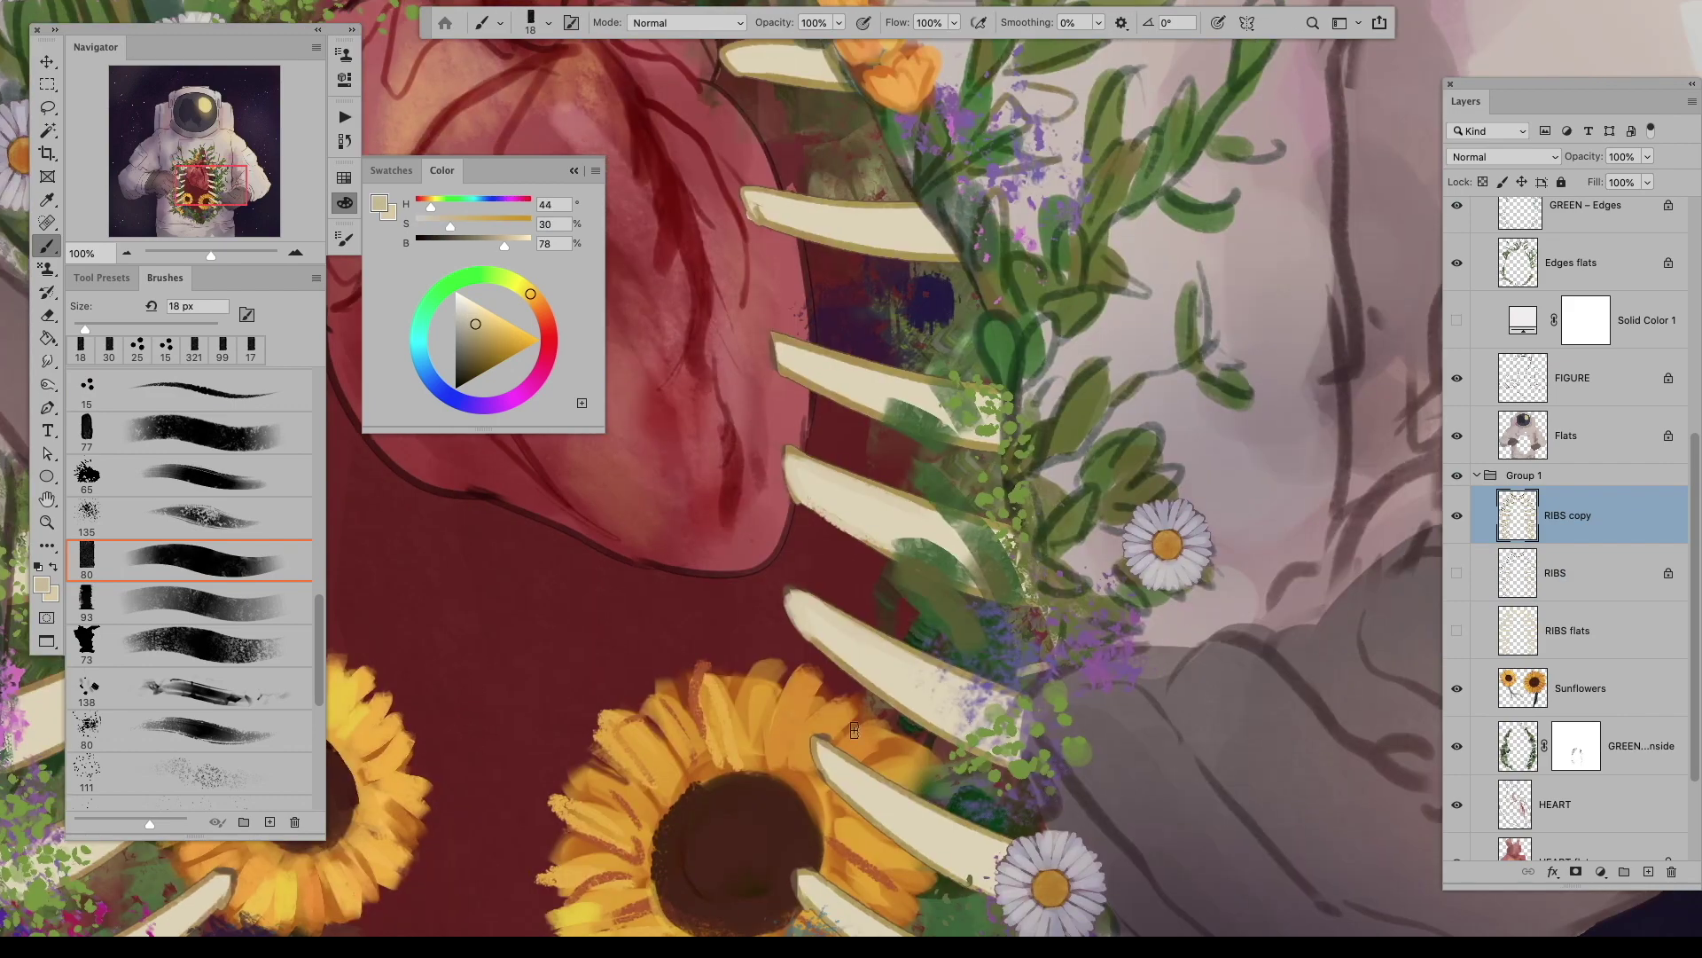
Step: Blend sampled beige and cream tones along the ribs to the right of the heart with an 18 px brush
left_click(812, 620, "alt")
left_click_drag(812, 620, 939, 710)
scroll(873, 497, "up", 2)
scroll(872, 496, "left", 1)
left_click(873, 443, "alt")
left_click_drag(872, 442, 970, 463)
mouse_move(803, 297)
left_mouse_down()
mouse_move(923, 300)
mouse_move(1019, 330)
left_mouse_up()
Step: Paint the two lower ribs over the large sunflower with pale cream, hue 46, at 36 px
scroll(946, 266, "down", 2)
left_click(923, 661, "alt")
left_click_drag(922, 674, 957, 790)
key("bracketleft")
key("bracketleft")
scroll(947, 840, "down", 1)
key("x")
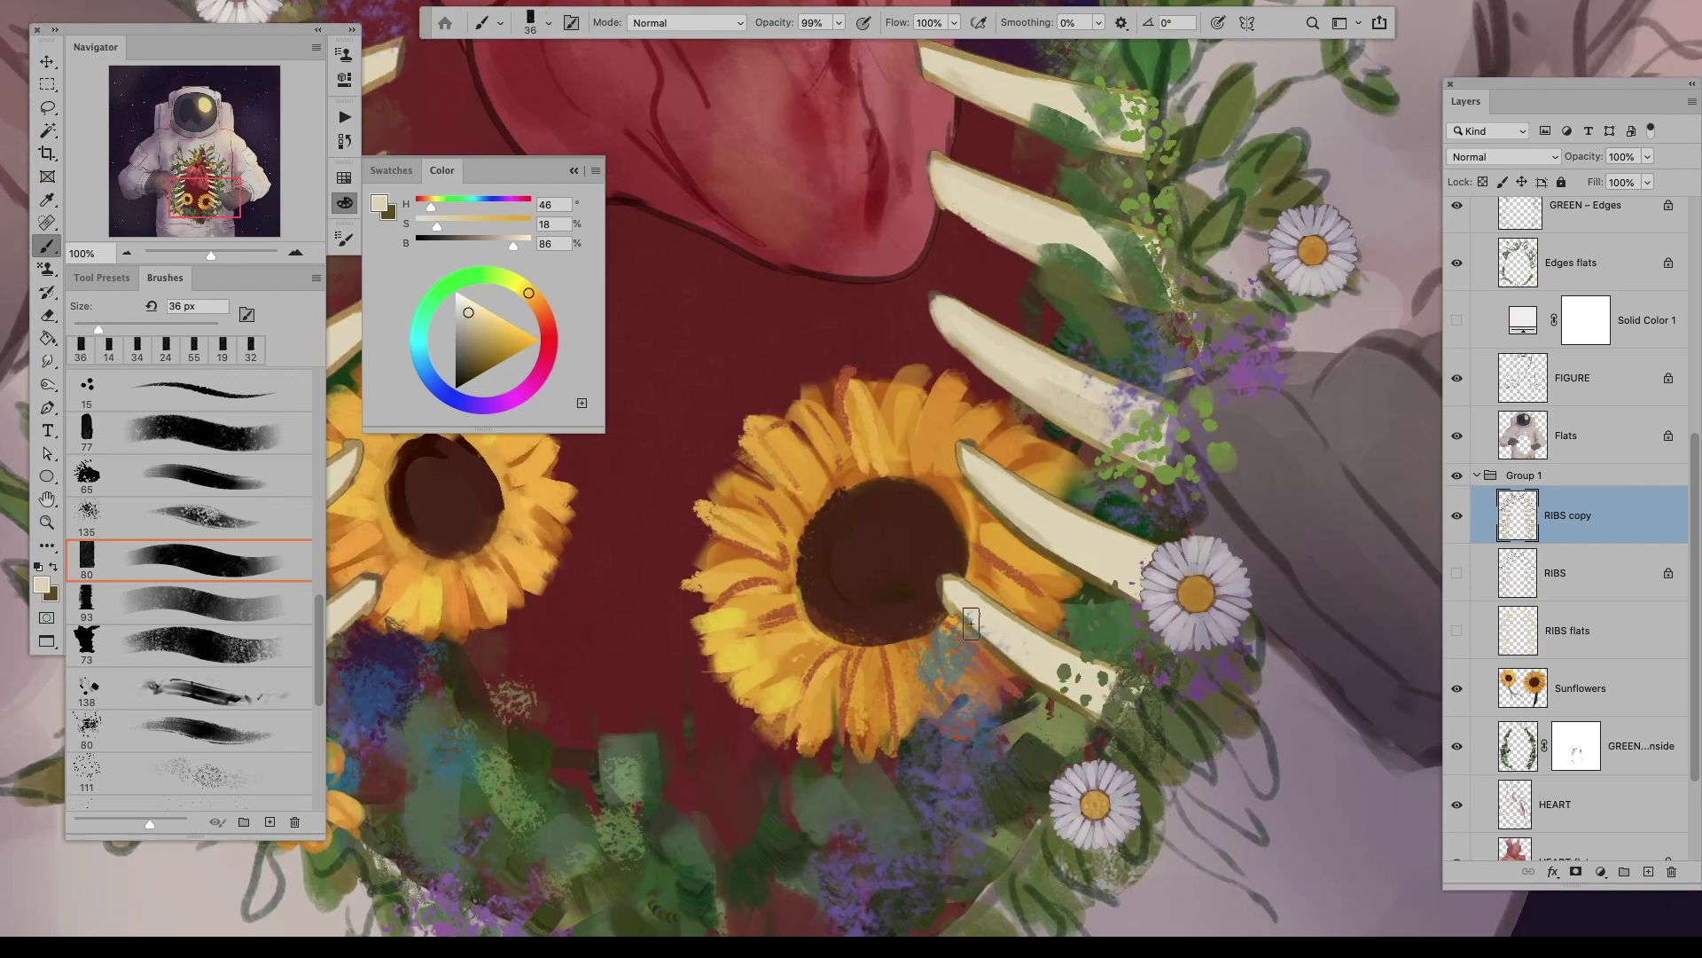
Step: Shade and highlight the ribs between the pointing glove and the small sunflower in cream, softening their outlines
scroll(947, 841, "left", 4)
key("Tab")
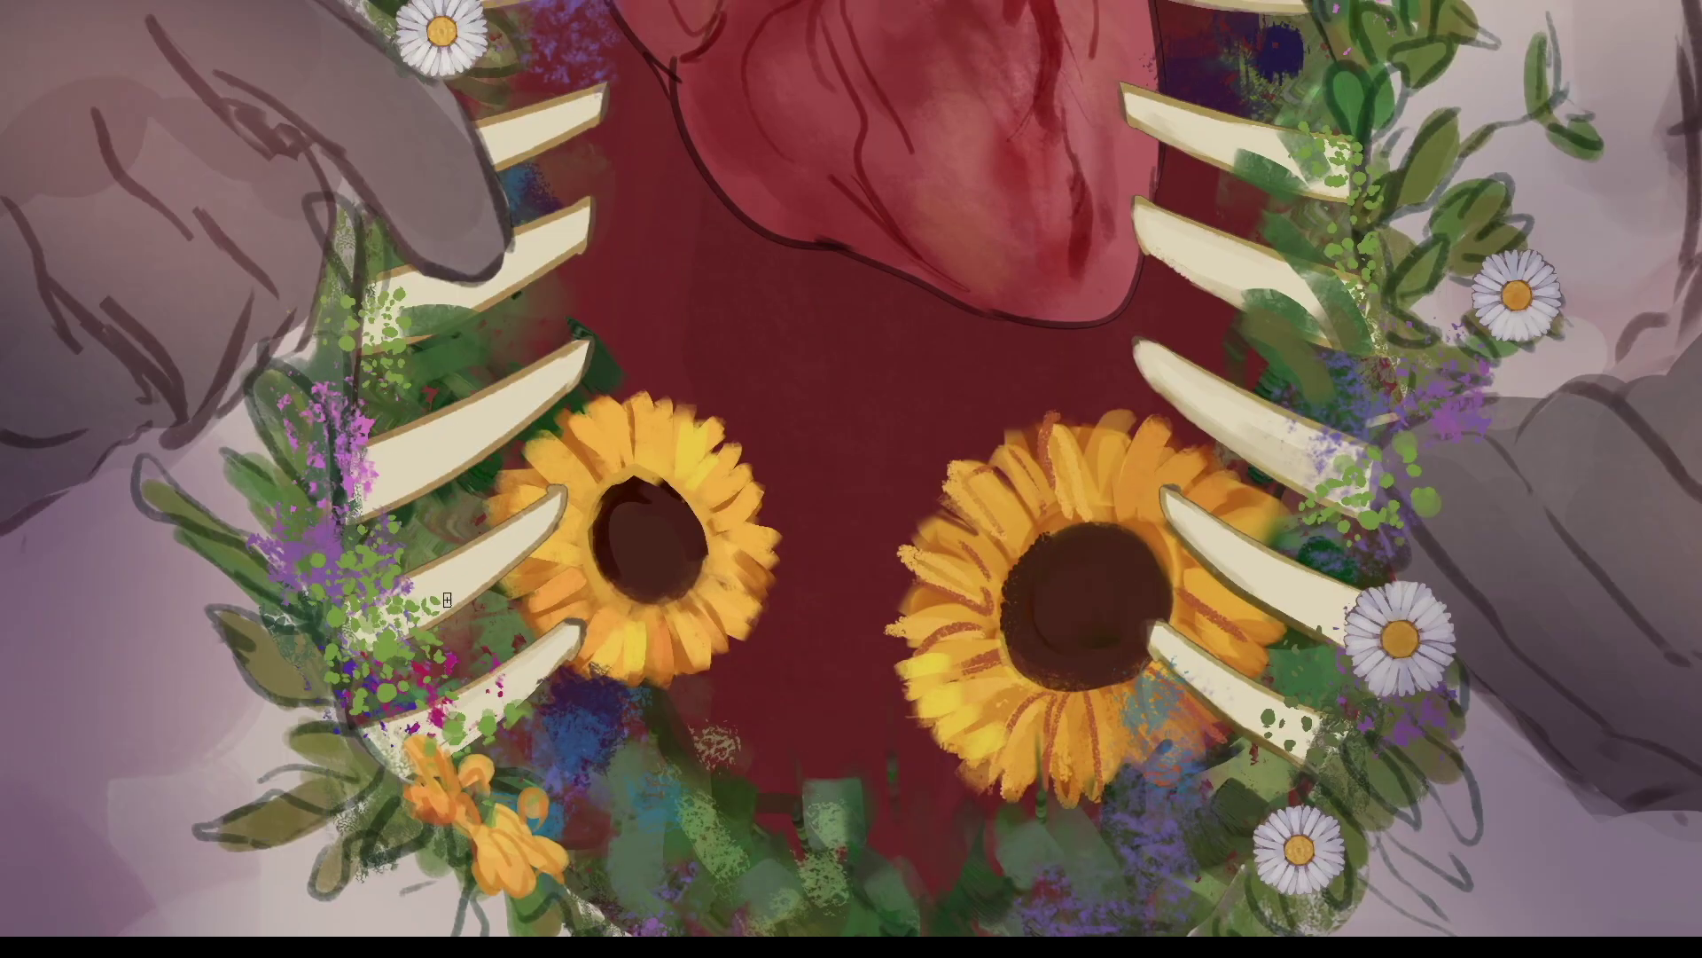
scroll(510, 554, "left", 3)
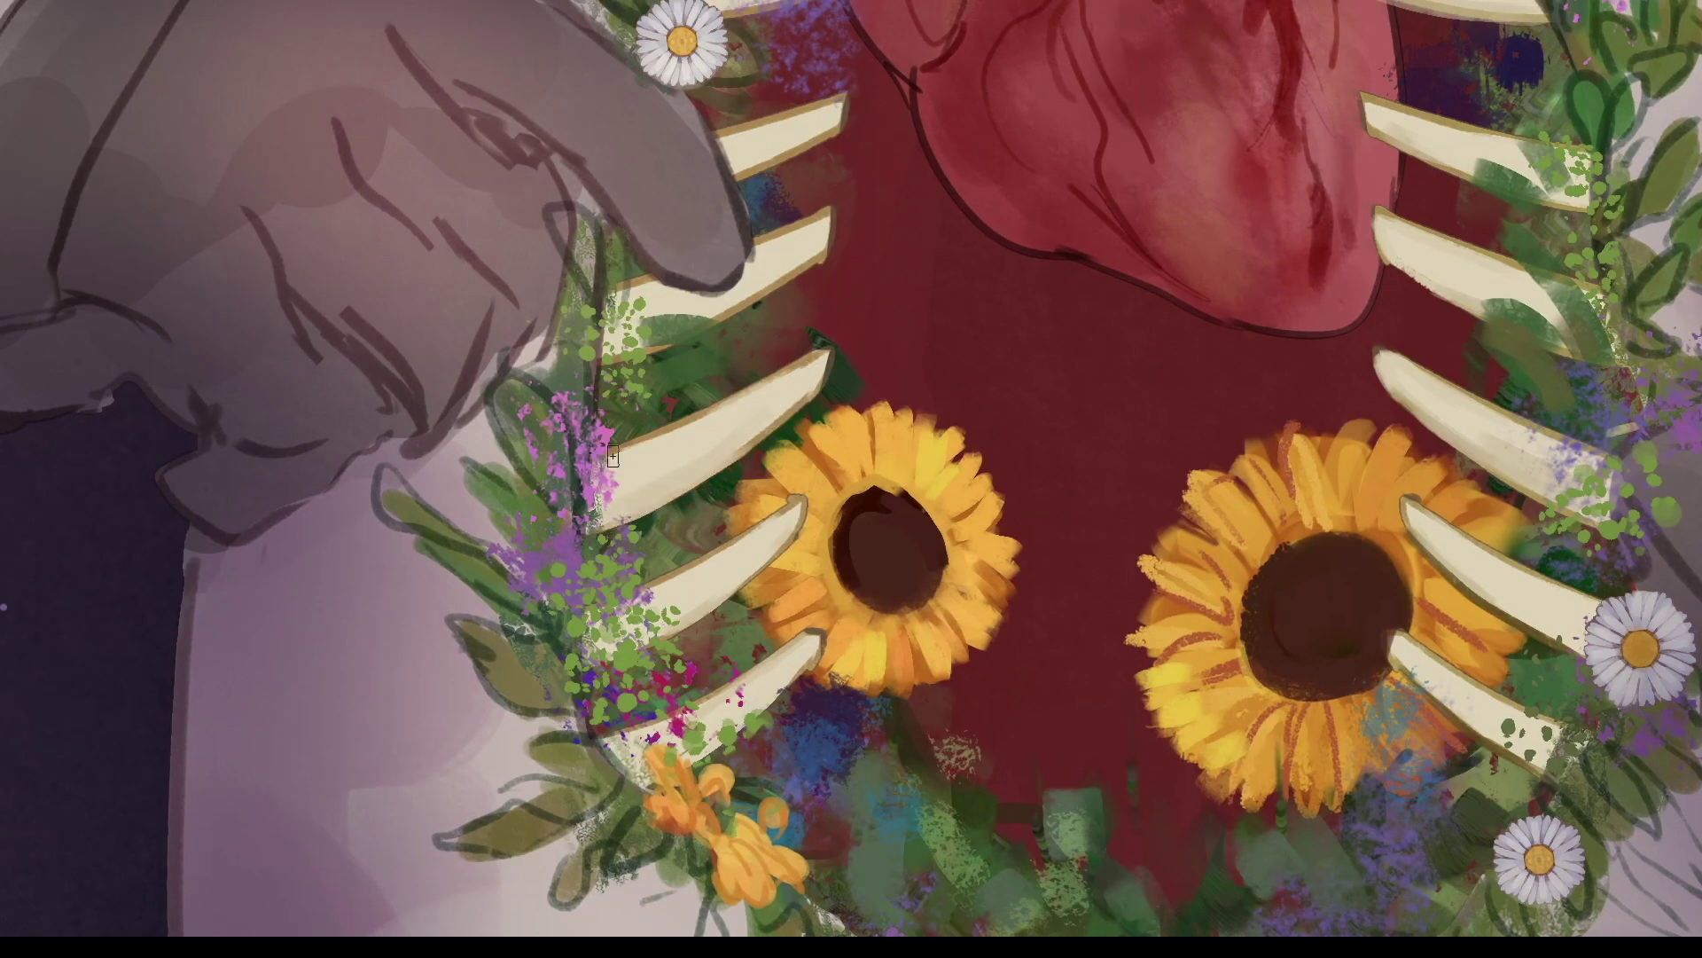
scroll(632, 443, "up", 2)
scroll(780, 340, "up", 3)
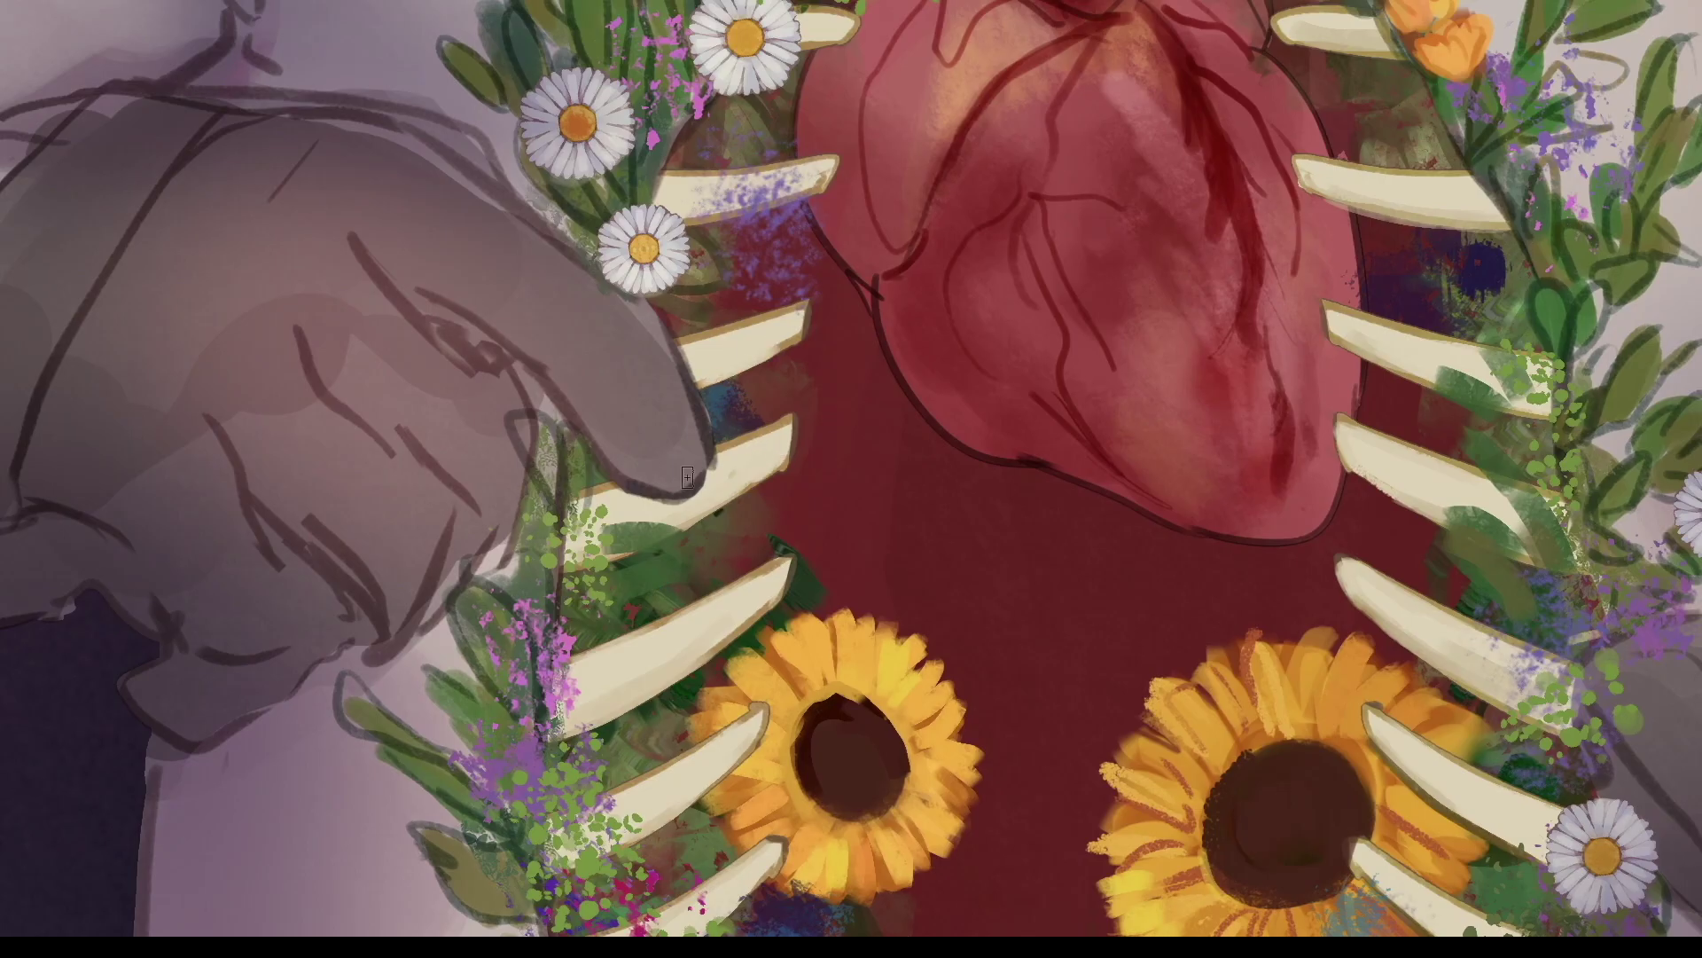
scroll(687, 477, "up", 2)
scroll(971, 344, "right", 5)
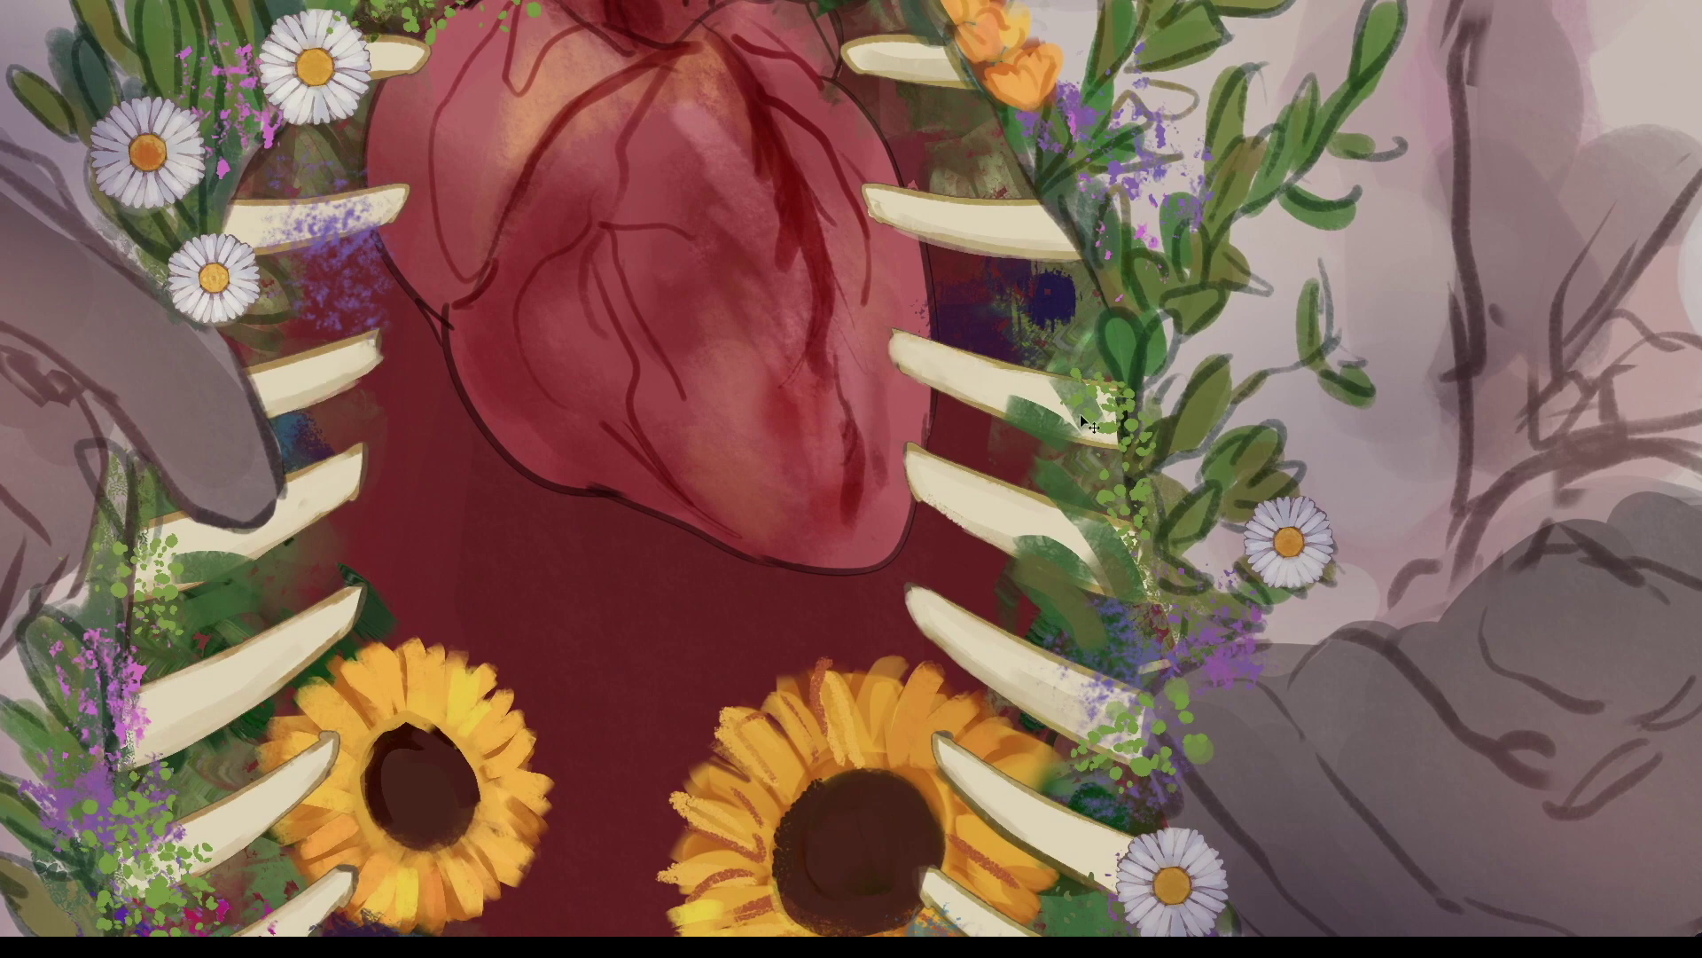
scroll(1080, 413, "up", 4)
Step: Paint thin dark green vine strokes, hue 86, across the ribs right of the heart with a 10 to 18 px brush
key("Tab")
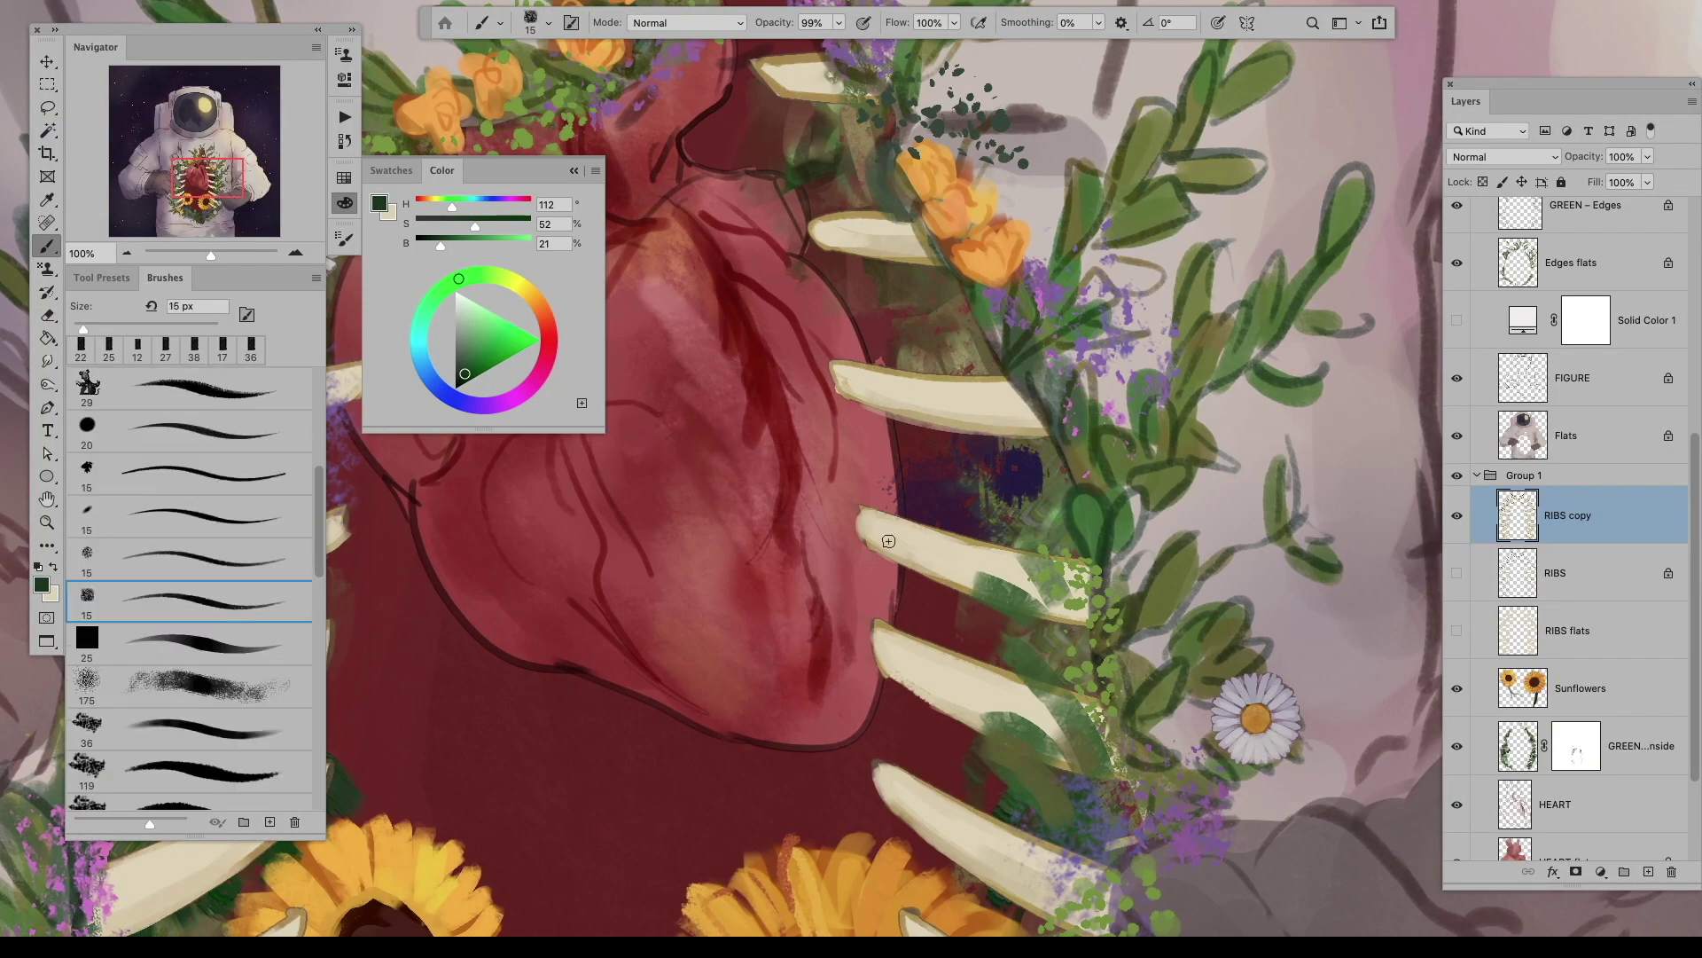
left_click_drag(874, 520, 920, 572)
key("ctrl+z")
key("bracketleft")
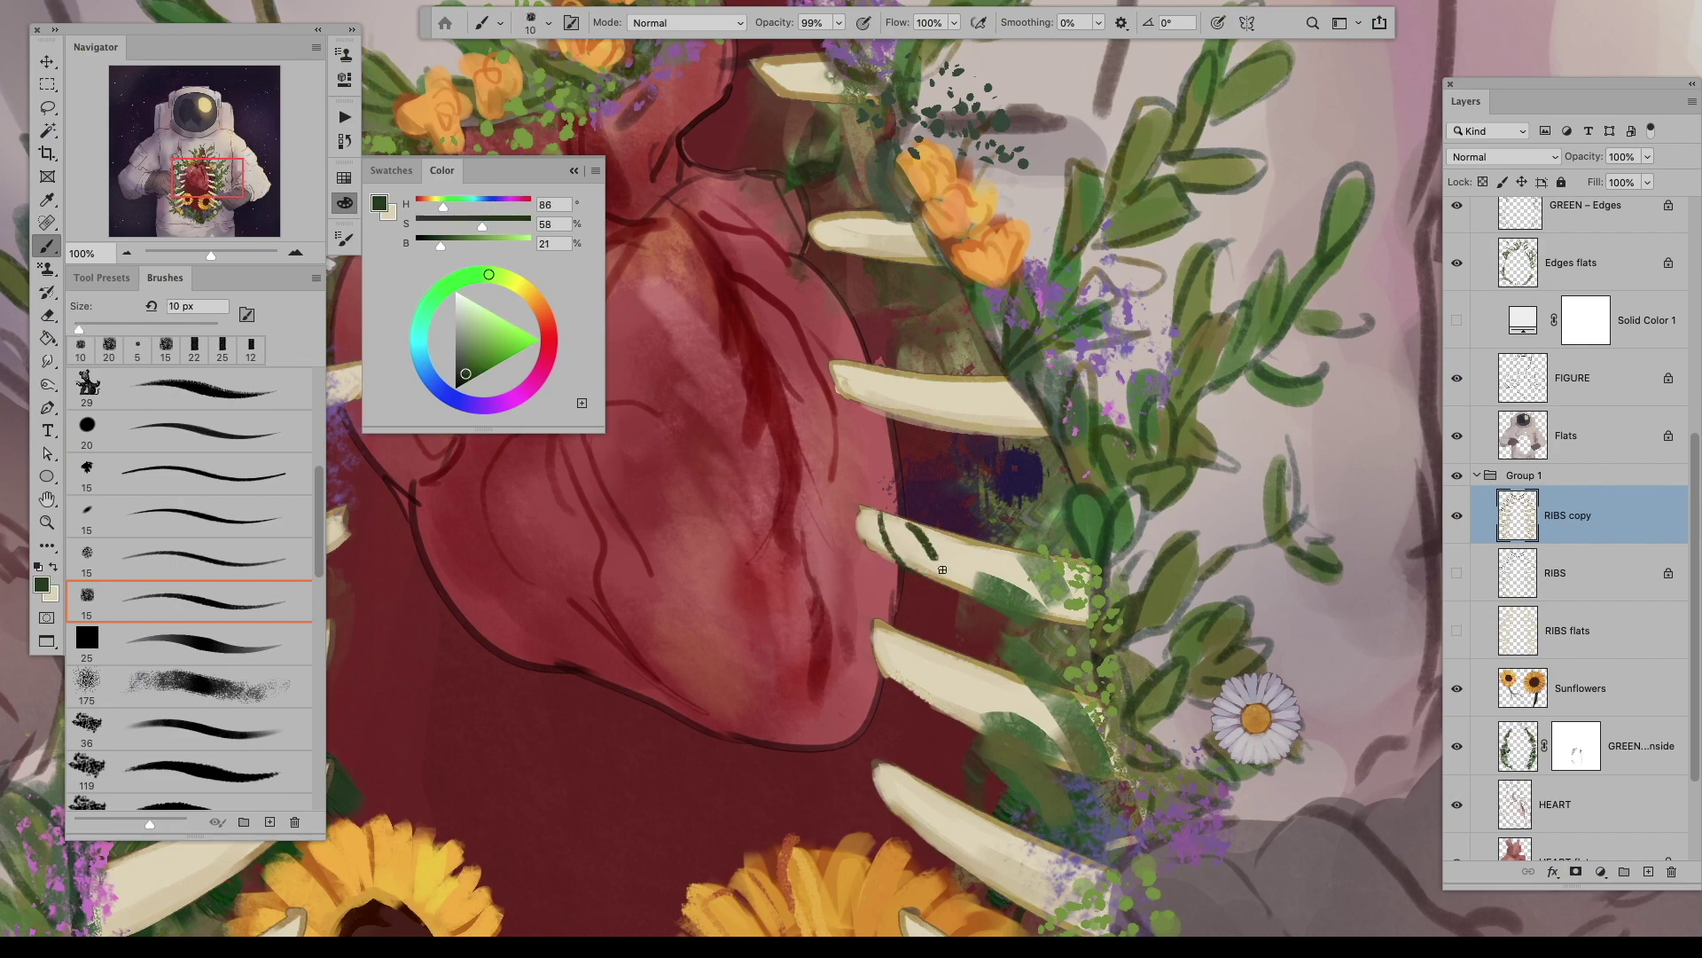
key("bracketright")
scroll(975, 639, "down", 5)
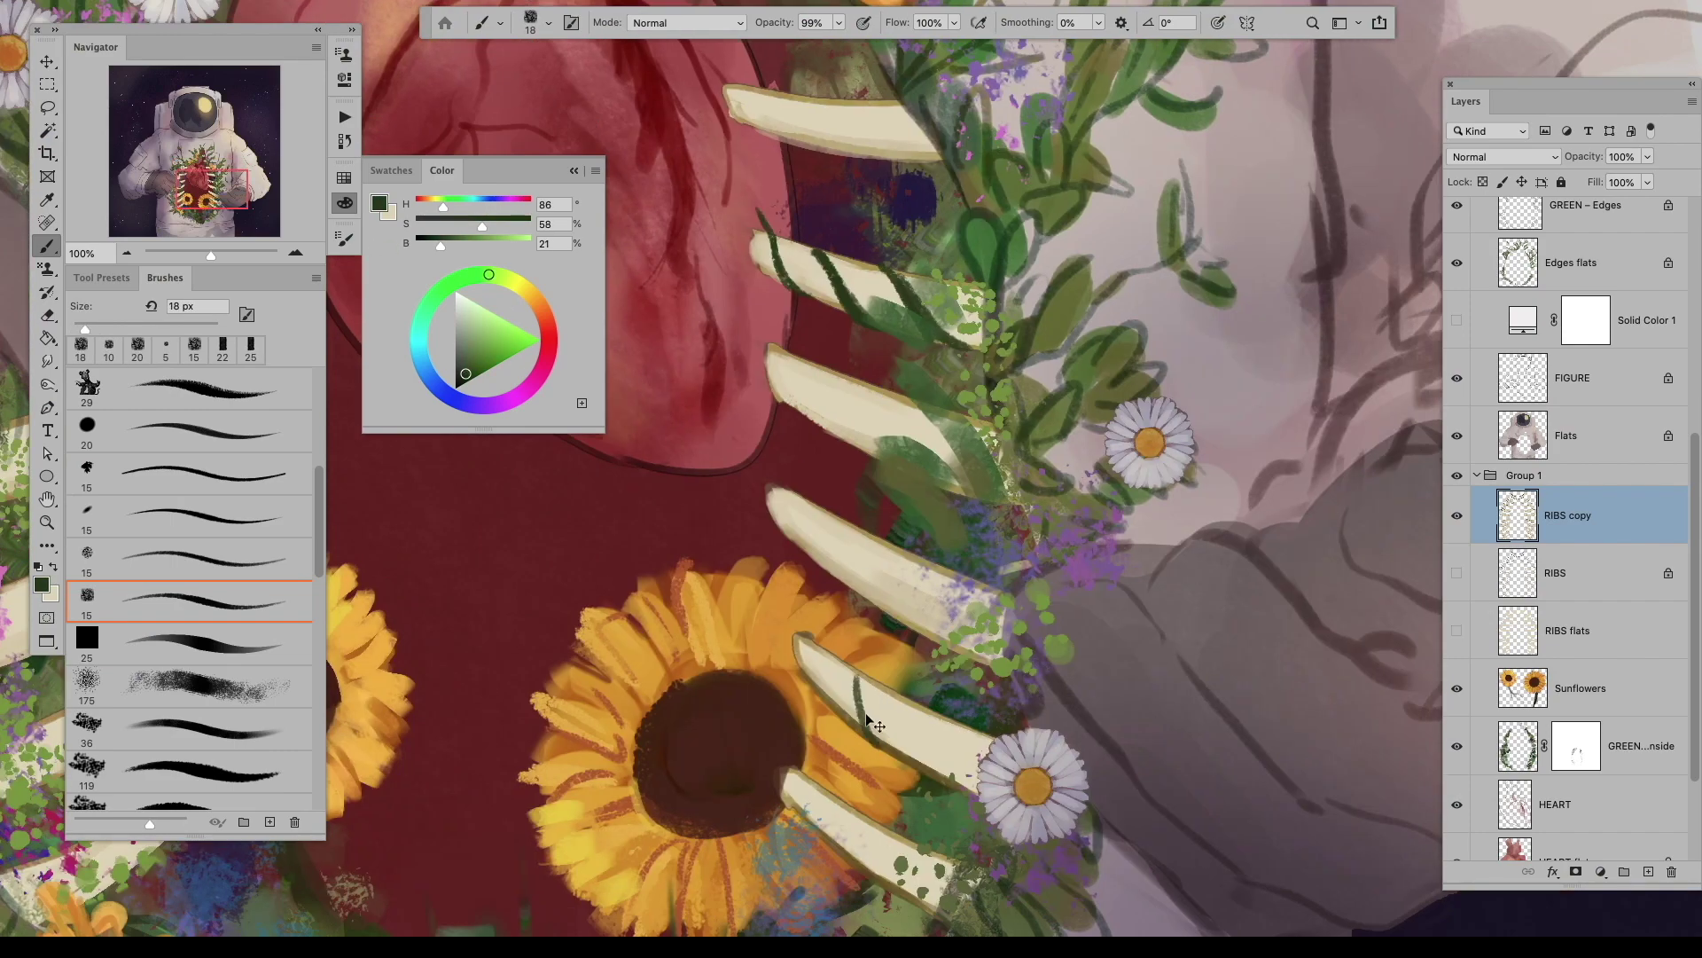
scroll(931, 736, "down", 2)
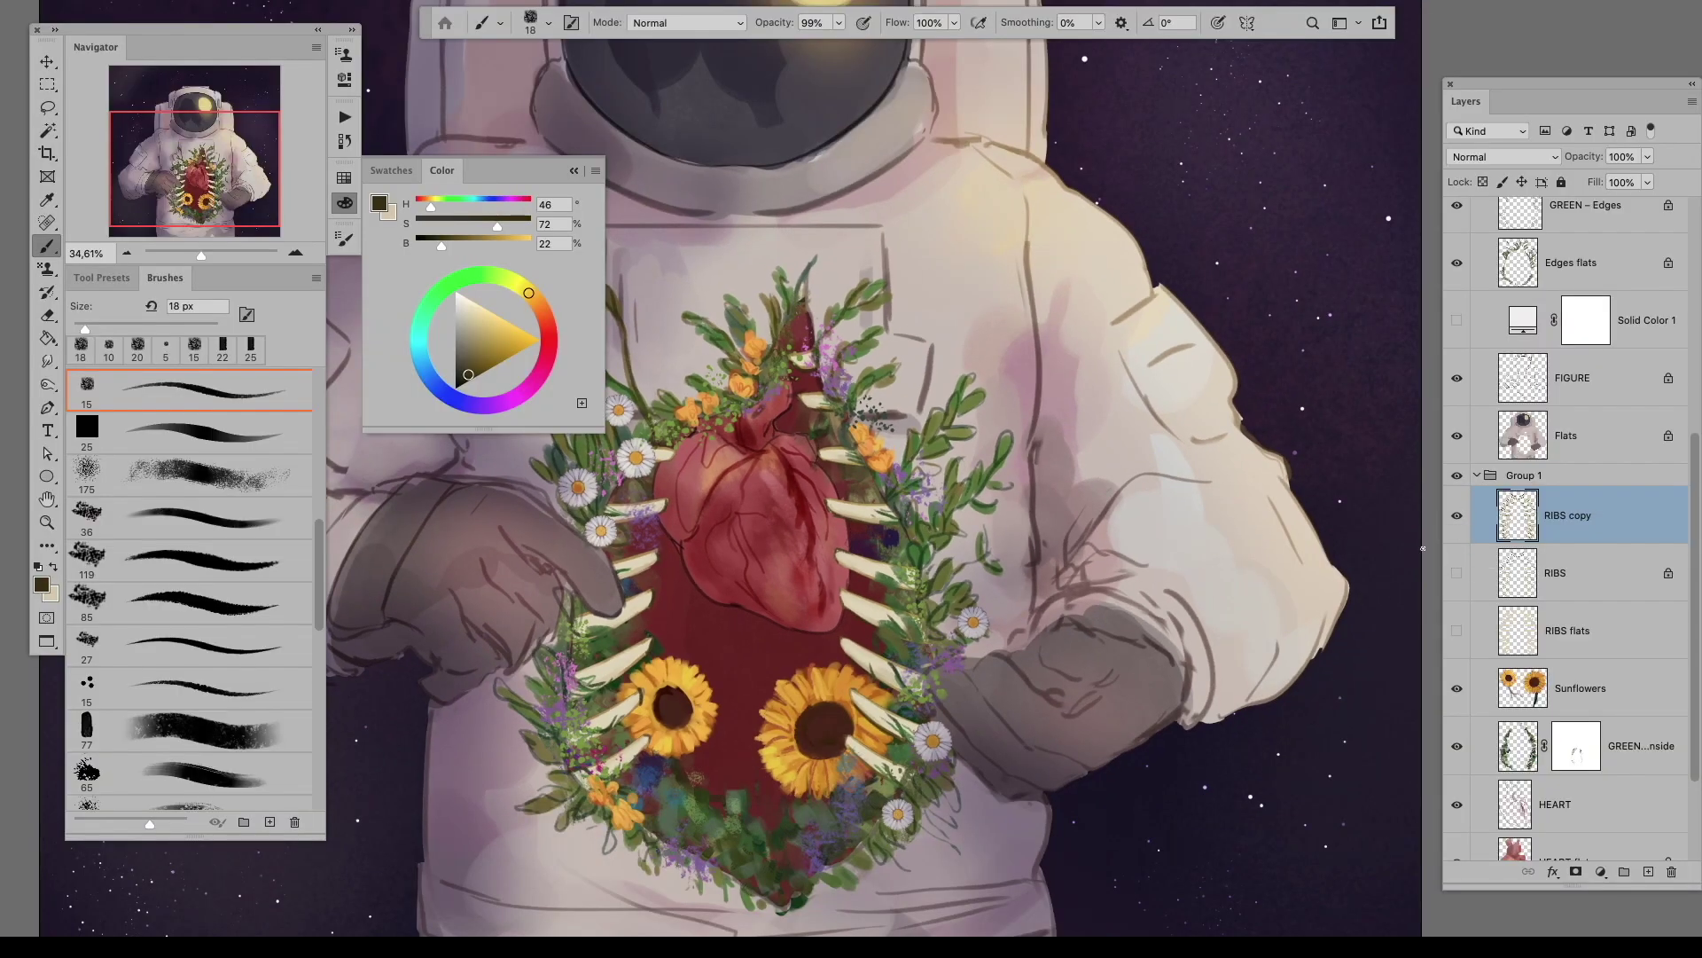
Step: Delete the large Daisy layer and hide the SCREEN and MULTIPLY layers
scroll(1423, 548, "up", 3)
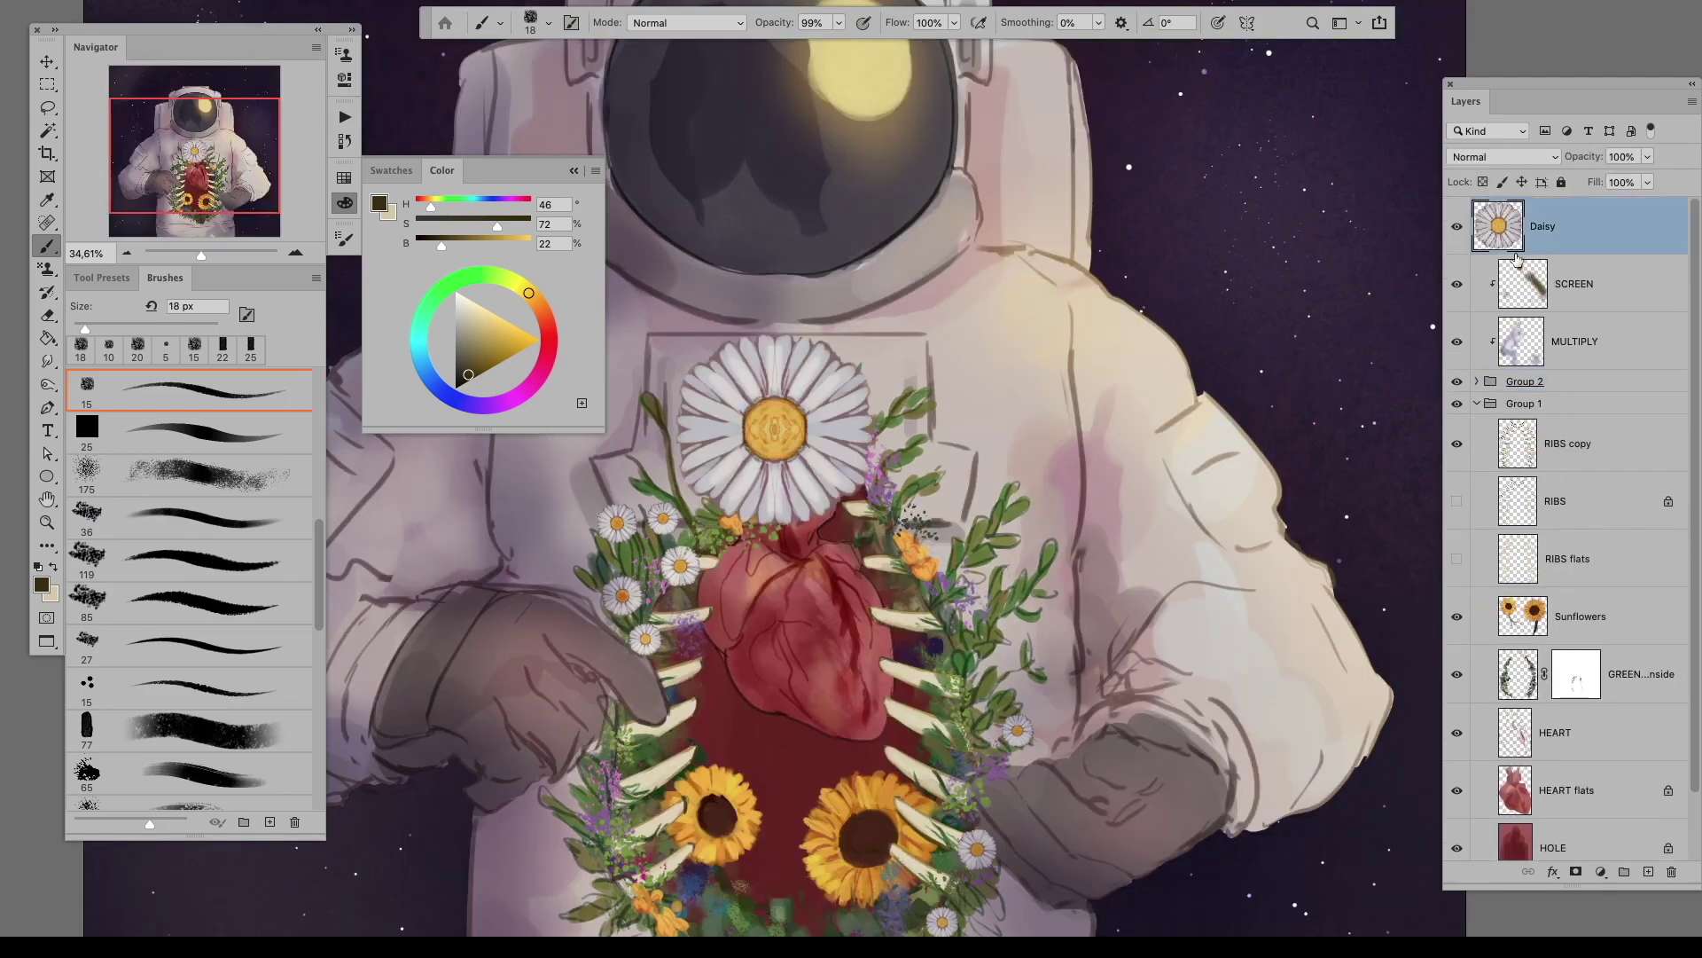
key("Delete")
left_click(1456, 284)
left_click(1457, 226)
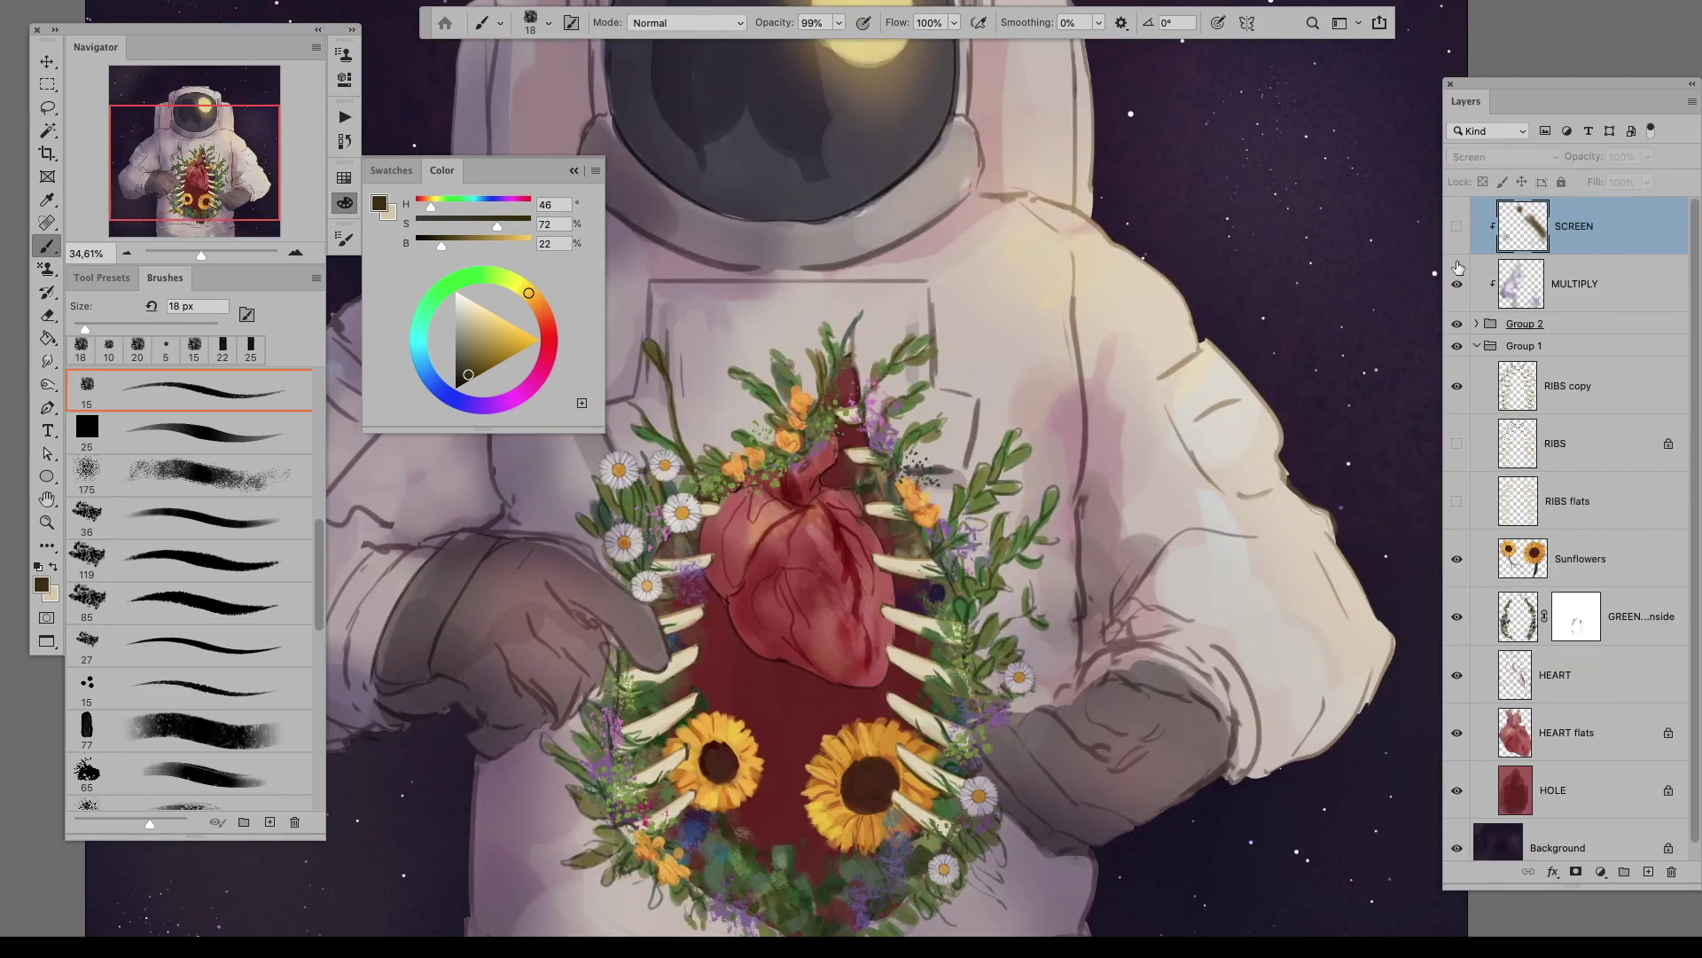
Step: Move the original RIBS and RIBS flats layers below HOLE, group them just above the Background and hide the group
key("ctrl+0")
left_click(1458, 443)
left_click(1479, 444)
left_click(1459, 501)
left_click(1552, 501, "shift")
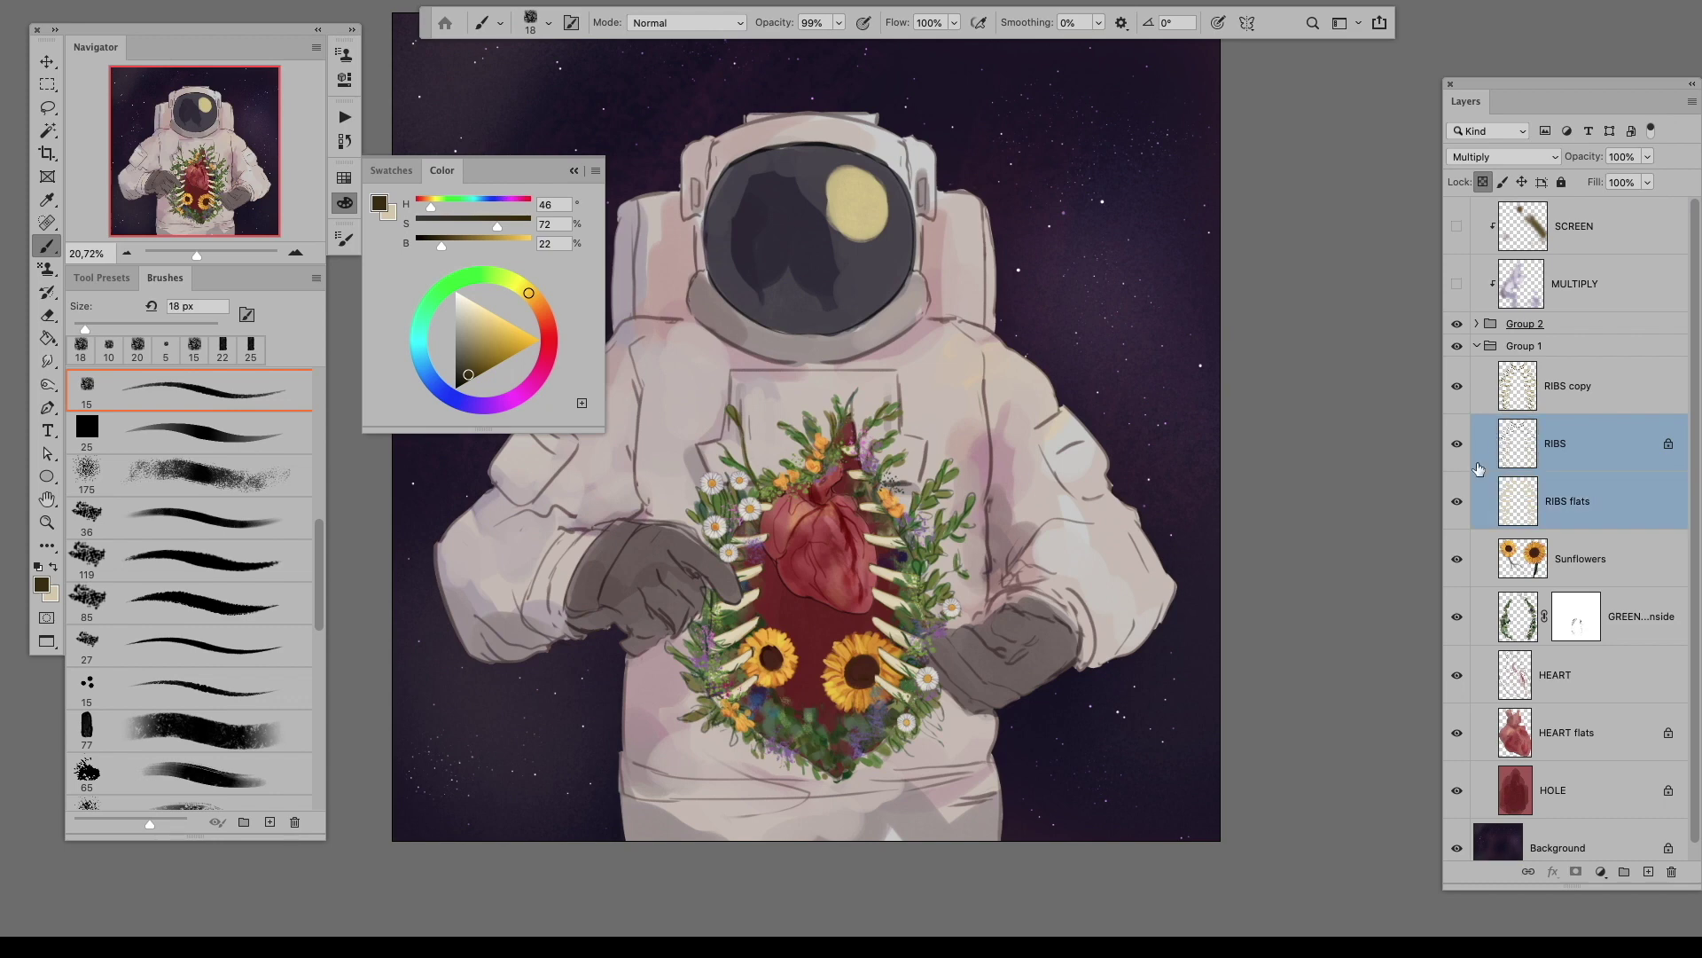
left_click_drag(1552, 501, 1553, 770)
key("ctrl+g")
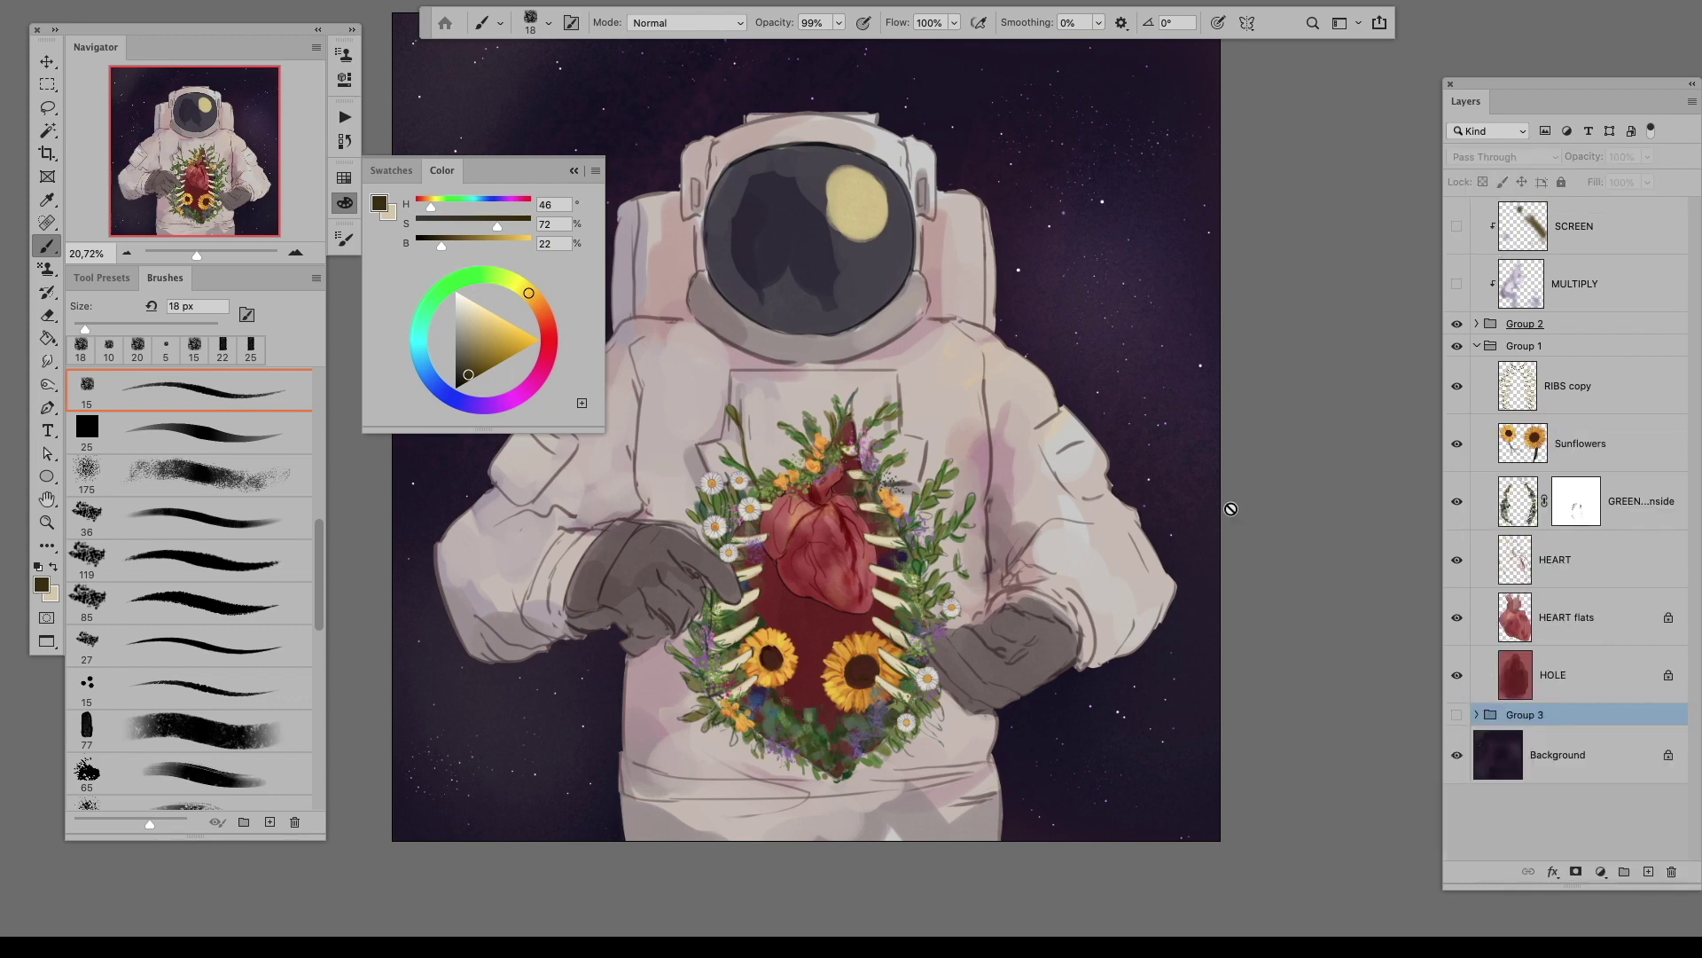
Step: Paint a dark red shadow, hue 0, beneath the heart on the HOLE layer with a 109 px brush at 30% flow
left_click(1525, 665)
key("ctrl+plus")
key("ctrl+plus")
key("ctrl+plus")
left_click(699, 665, "alt")
key("shift+3")
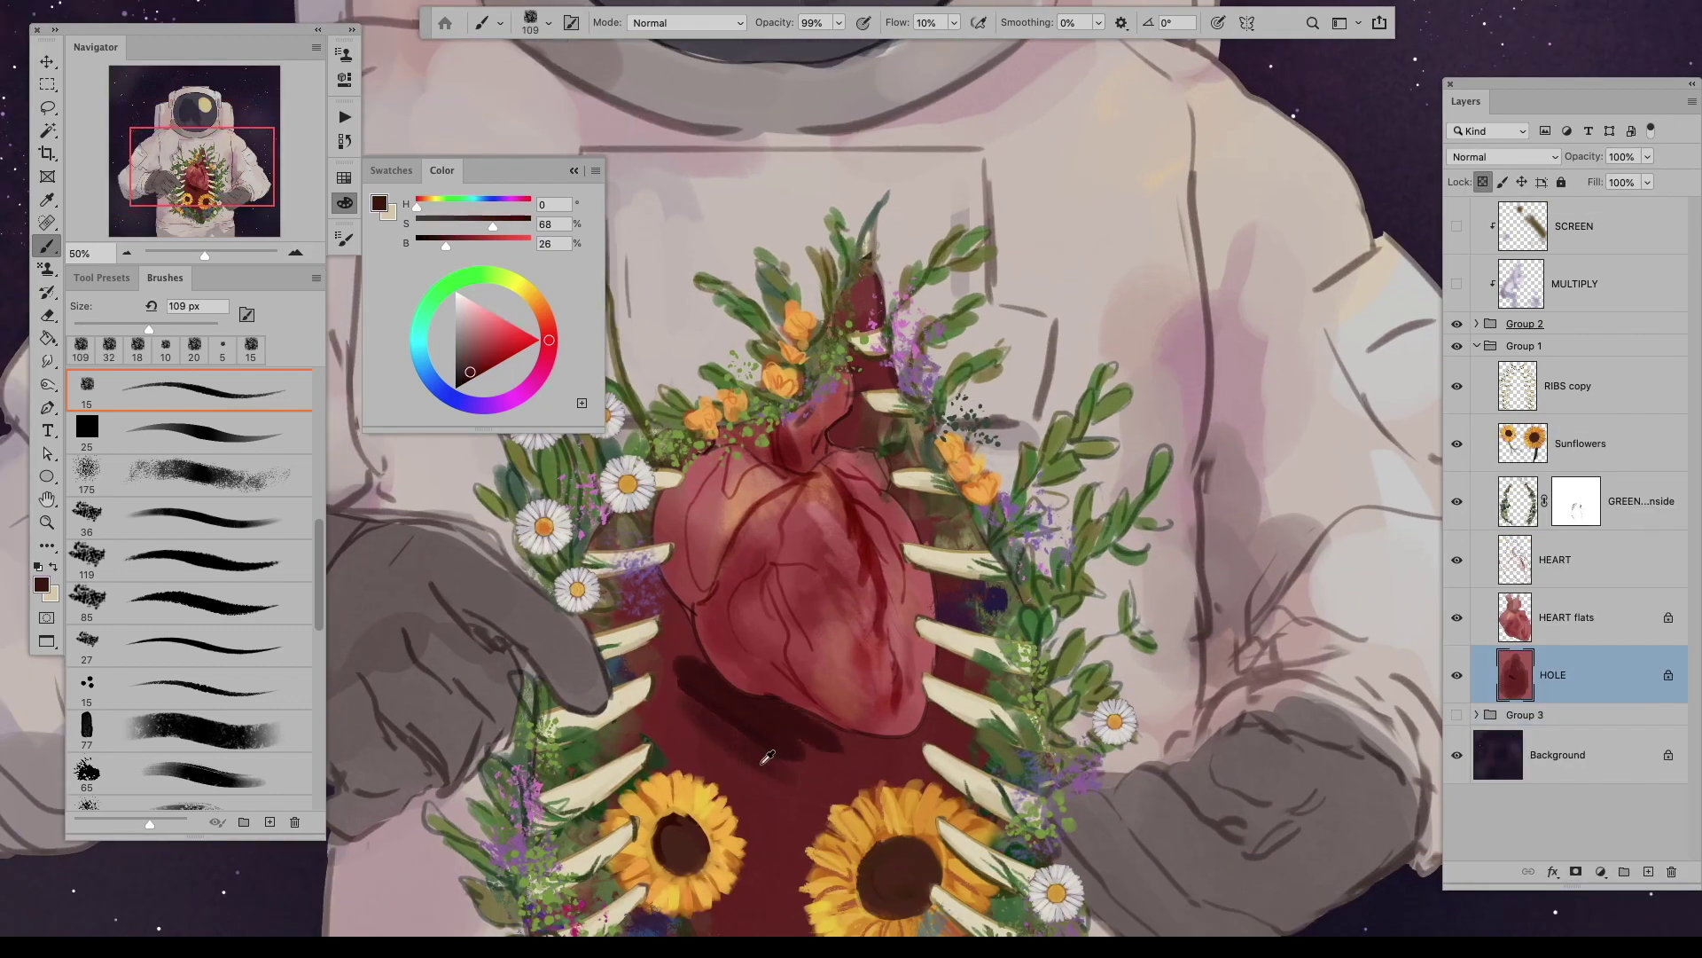
mouse_move(760, 745)
left_mouse_down()
mouse_move(815, 731)
mouse_move(821, 696)
left_mouse_up()
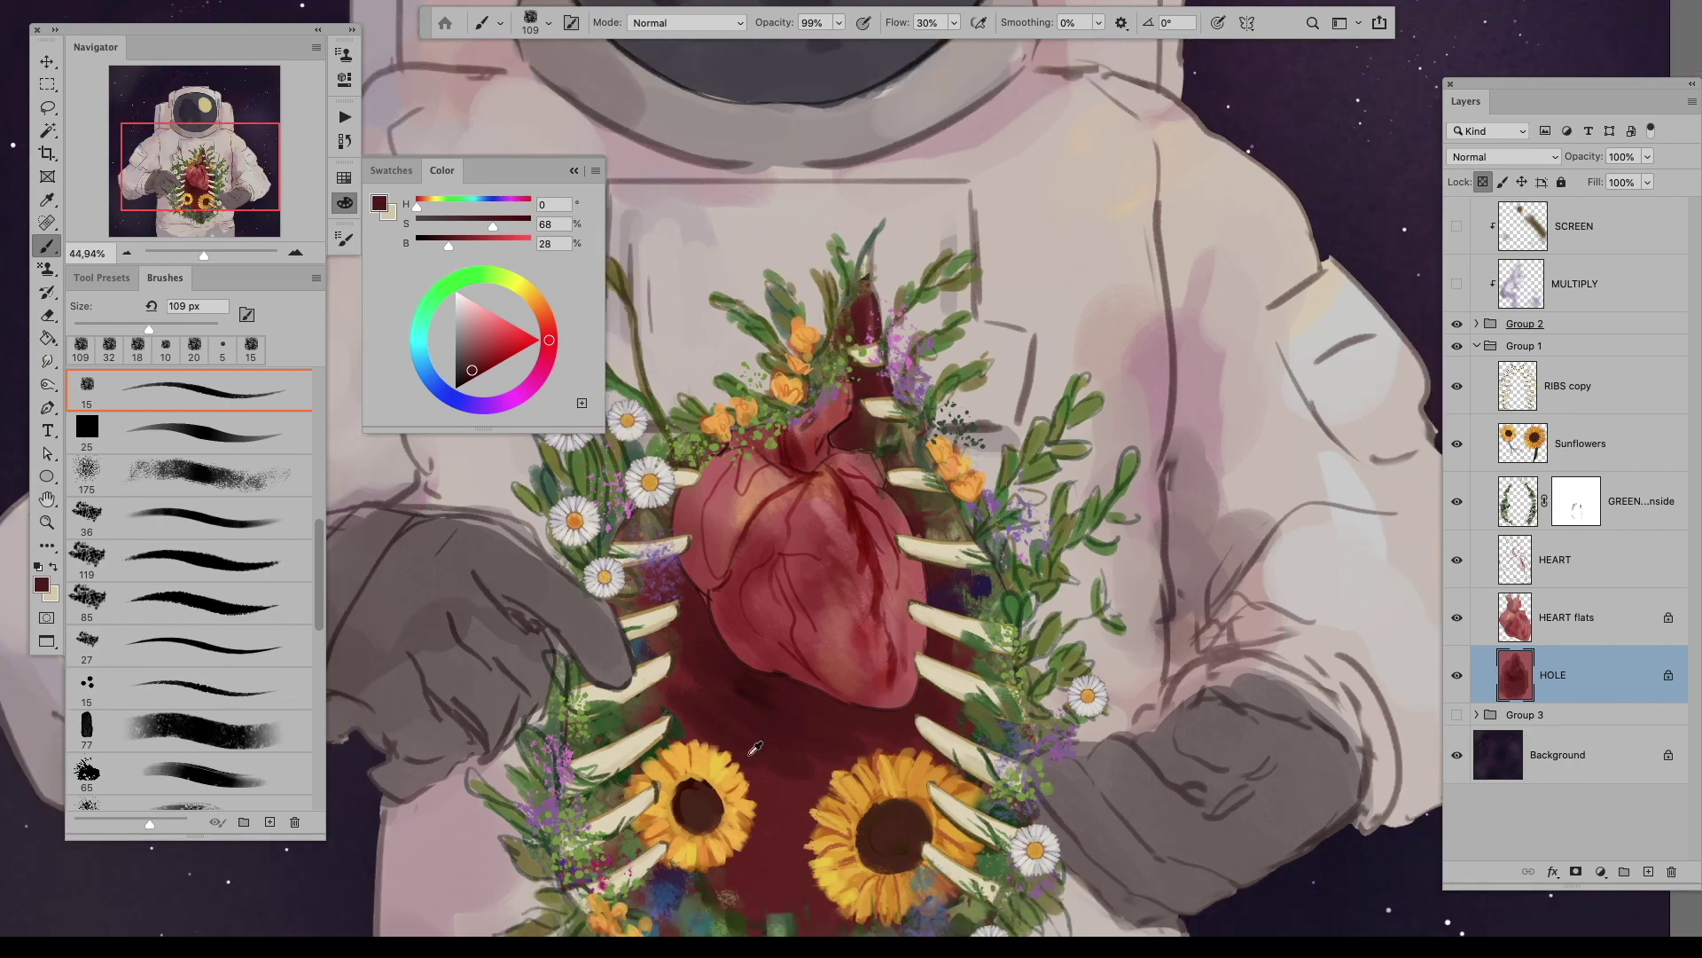
scroll(781, 798, "down", 3)
Step: Deepen the heart's shading on the HEART flats layer with dark red, hue 0, using a 197 px brush
left_click(1520, 610)
key("i")
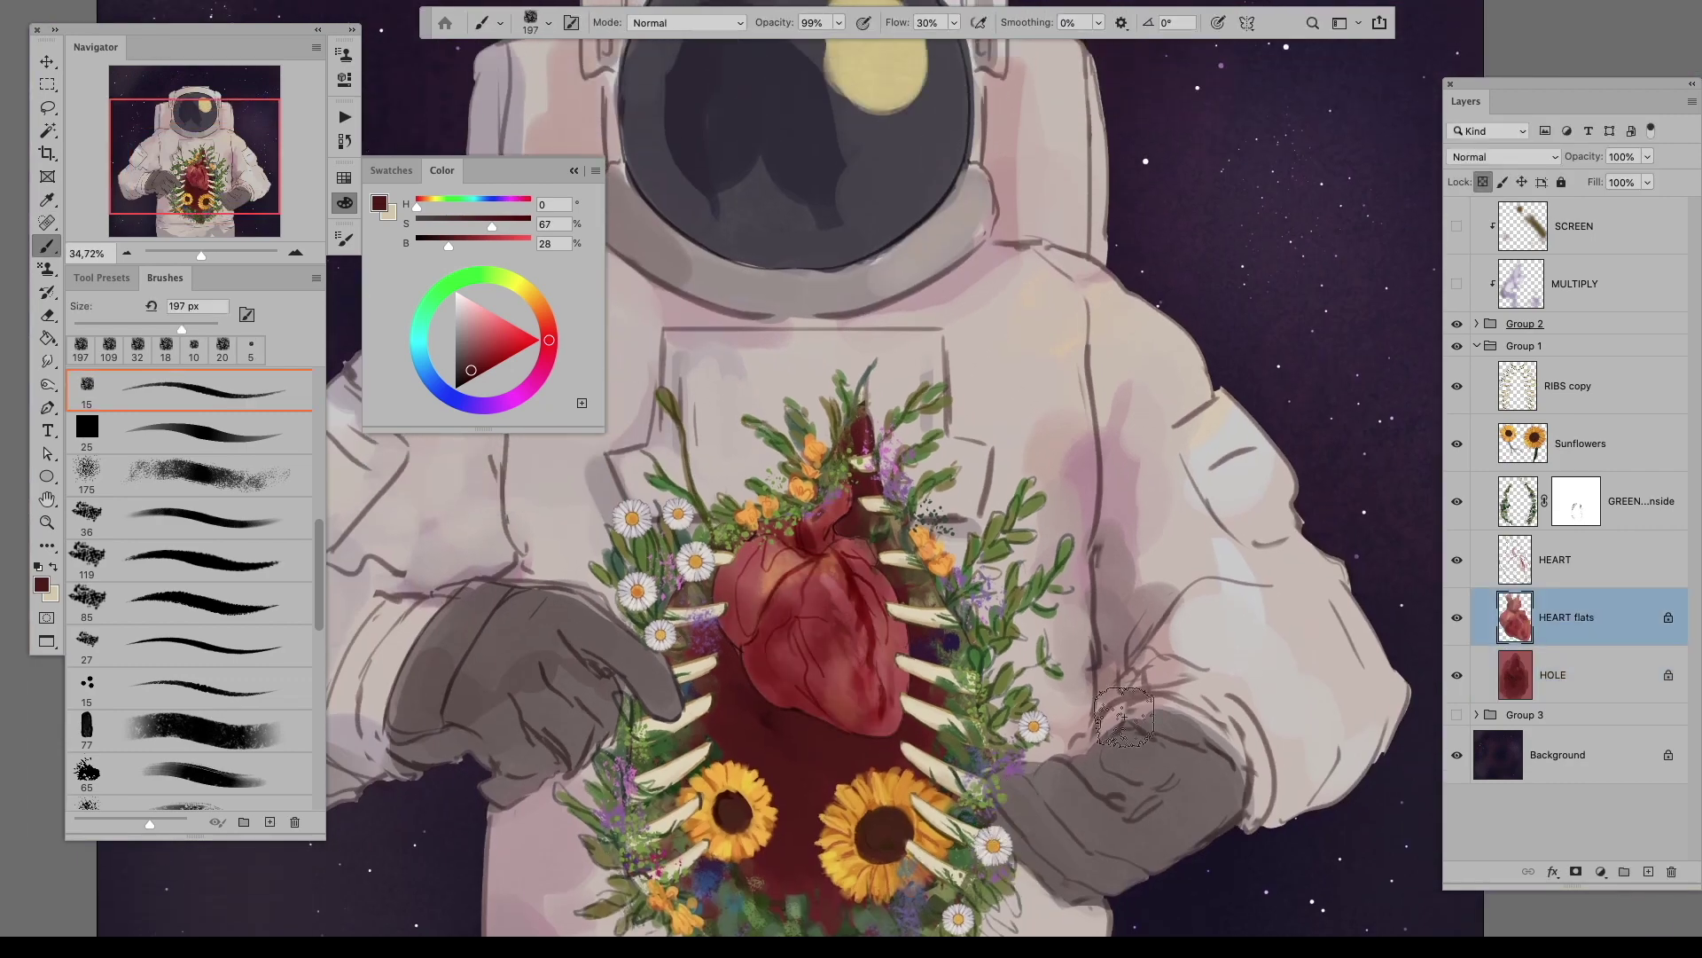
key("b")
key("ctrl+minus")
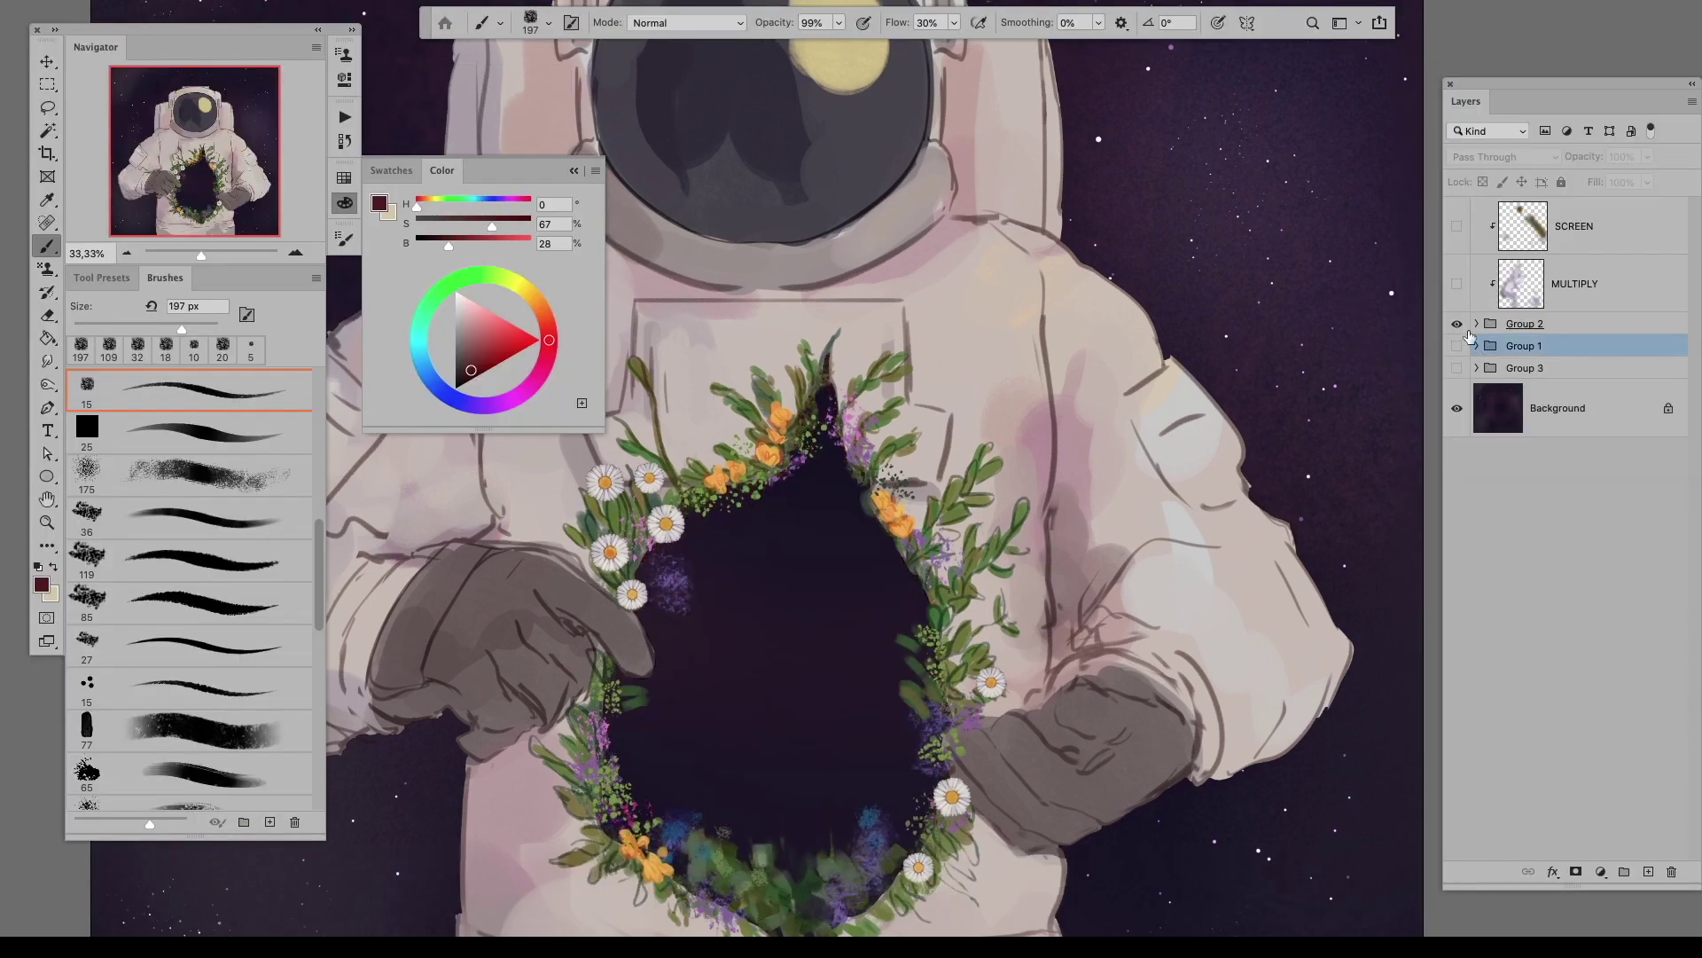
Step: Darken both gloves with dark brown on the Flats layer in Group 2, using a 141 px brush at 100% flow
left_click(1456, 346)
left_click(1476, 324)
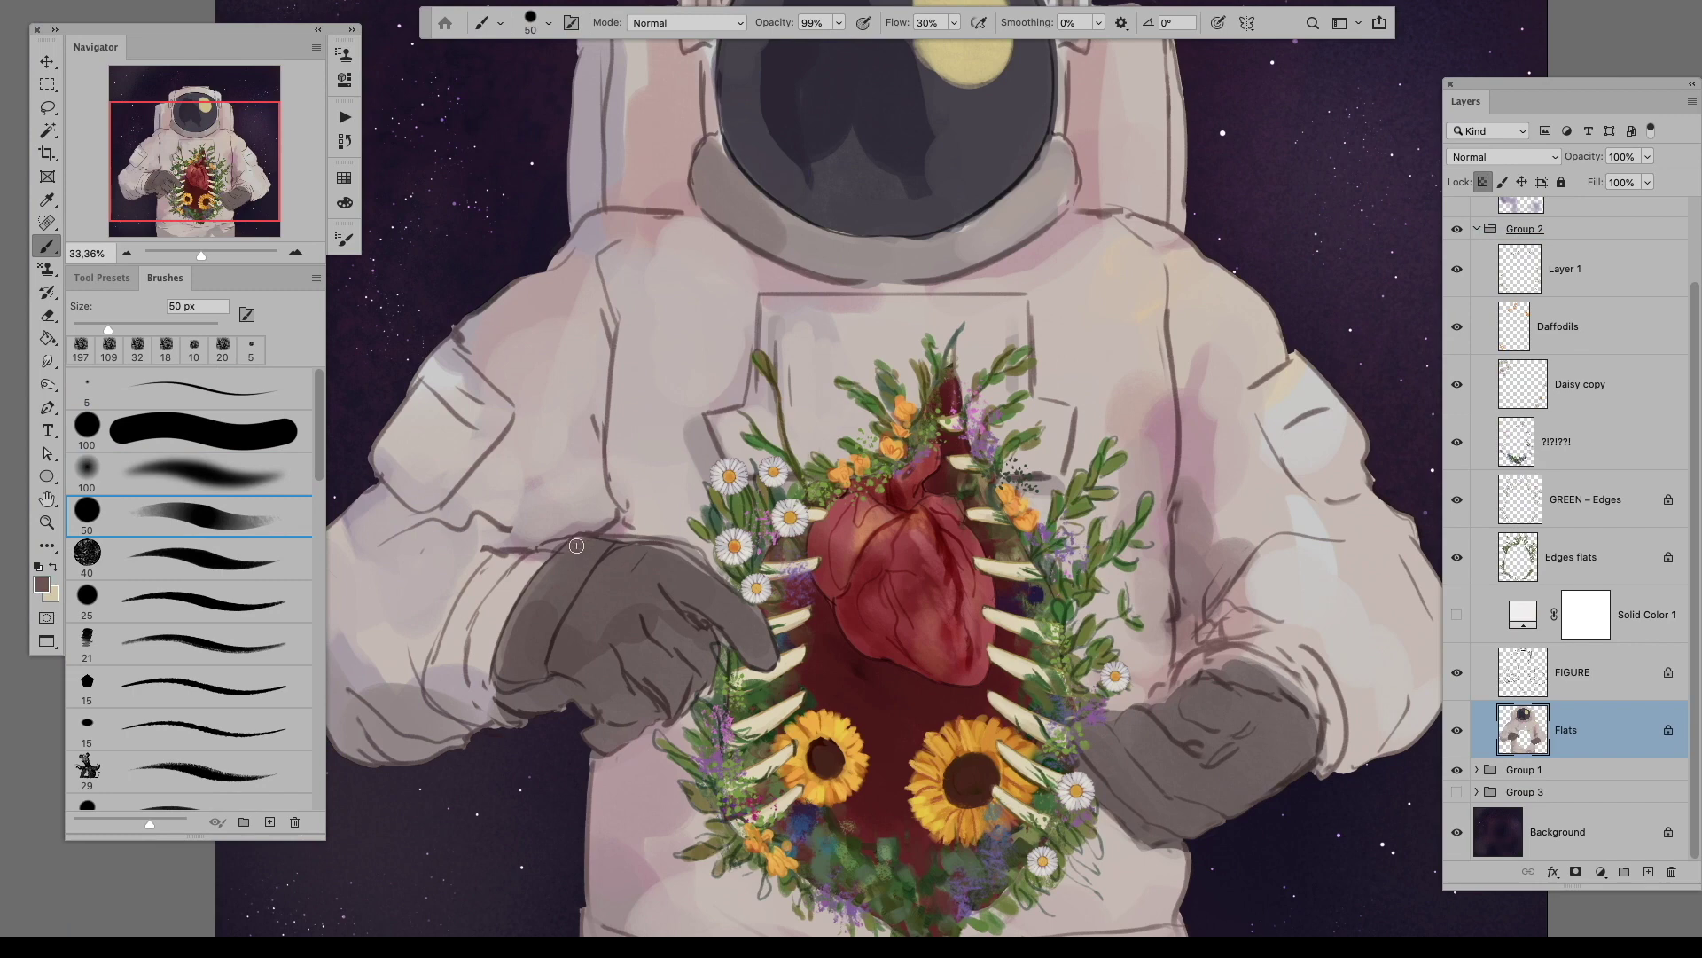
left_click_drag(529, 705, 513, 696)
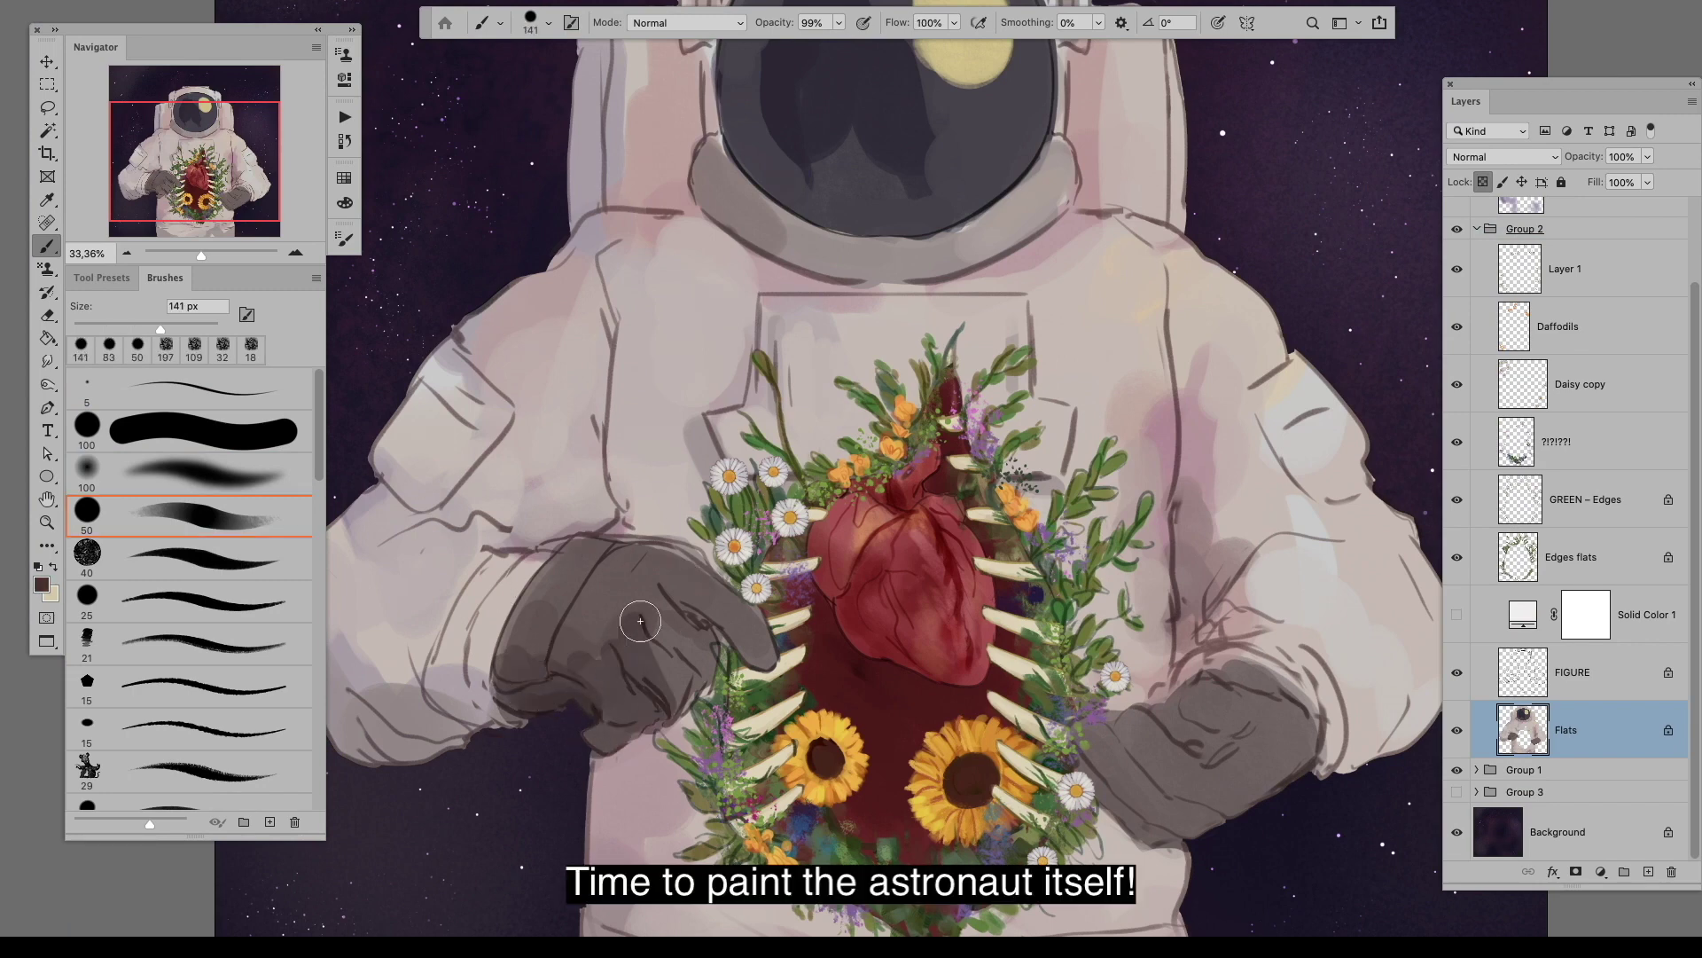
key("Tab")
mouse_move(621, 524)
left_mouse_down()
mouse_move(706, 563)
mouse_move(684, 521)
mouse_move(614, 504)
mouse_move(631, 587)
mouse_move(535, 496)
mouse_move(567, 593)
left_mouse_up()
left_click_drag(1055, 691, 1259, 603)
mouse_move(1193, 621)
left_mouse_down()
mouse_move(1194, 570)
mouse_move(1232, 602)
mouse_move(1162, 577)
left_mouse_up()
Step: Smooth the purple shading on the suit's chest and turn on only the SCREEN lighting layer, leaving MULTIPLY hidden
scroll(416, 411, "up", 3)
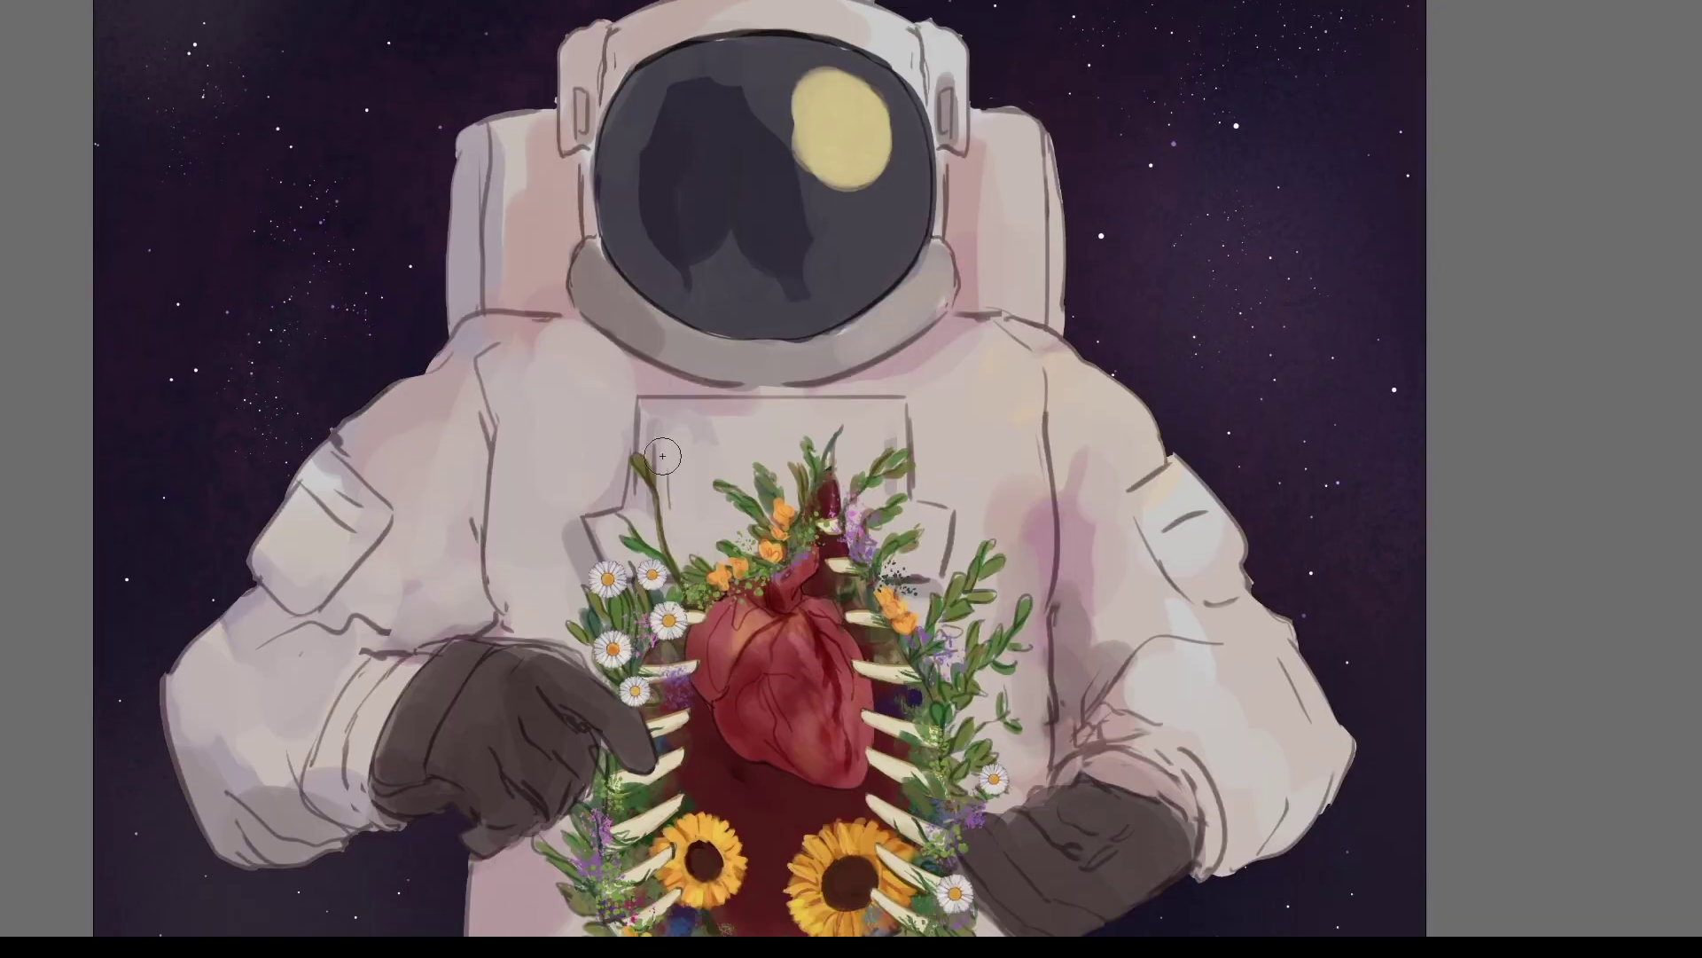
mouse_move(1020, 457)
left_mouse_down()
mouse_move(1019, 581)
mouse_move(1077, 581)
left_mouse_up()
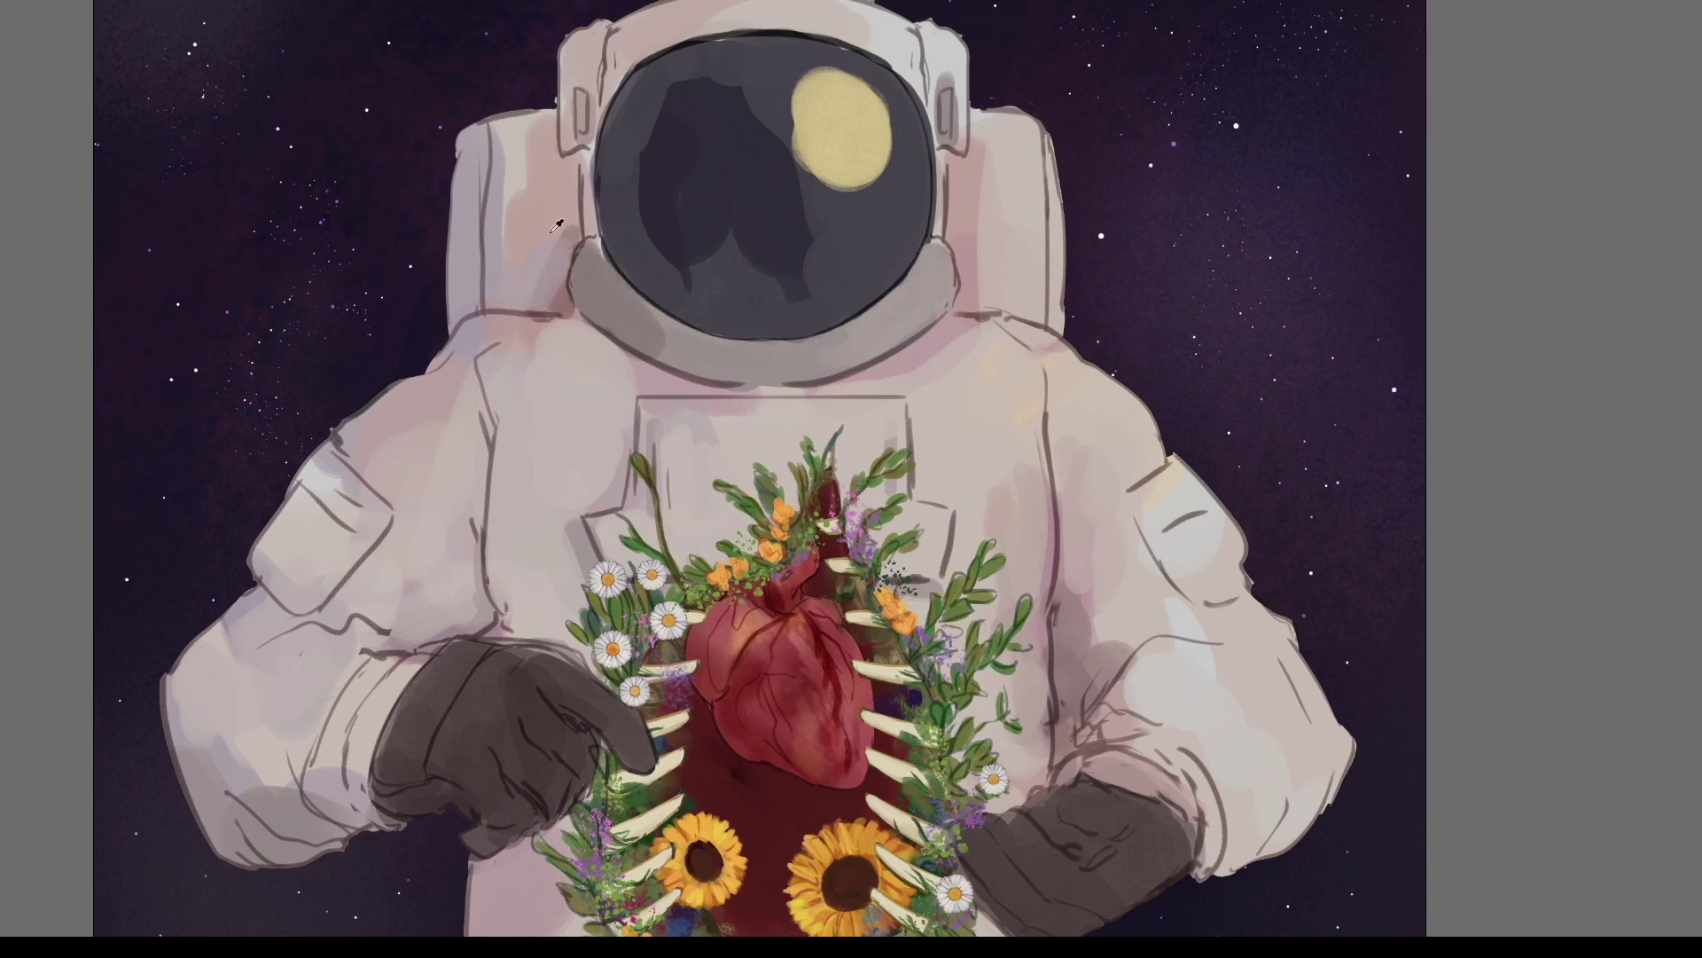
key("Tab")
left_click_drag(1457, 226, 1457, 284)
scroll(1053, 311, "down", 3)
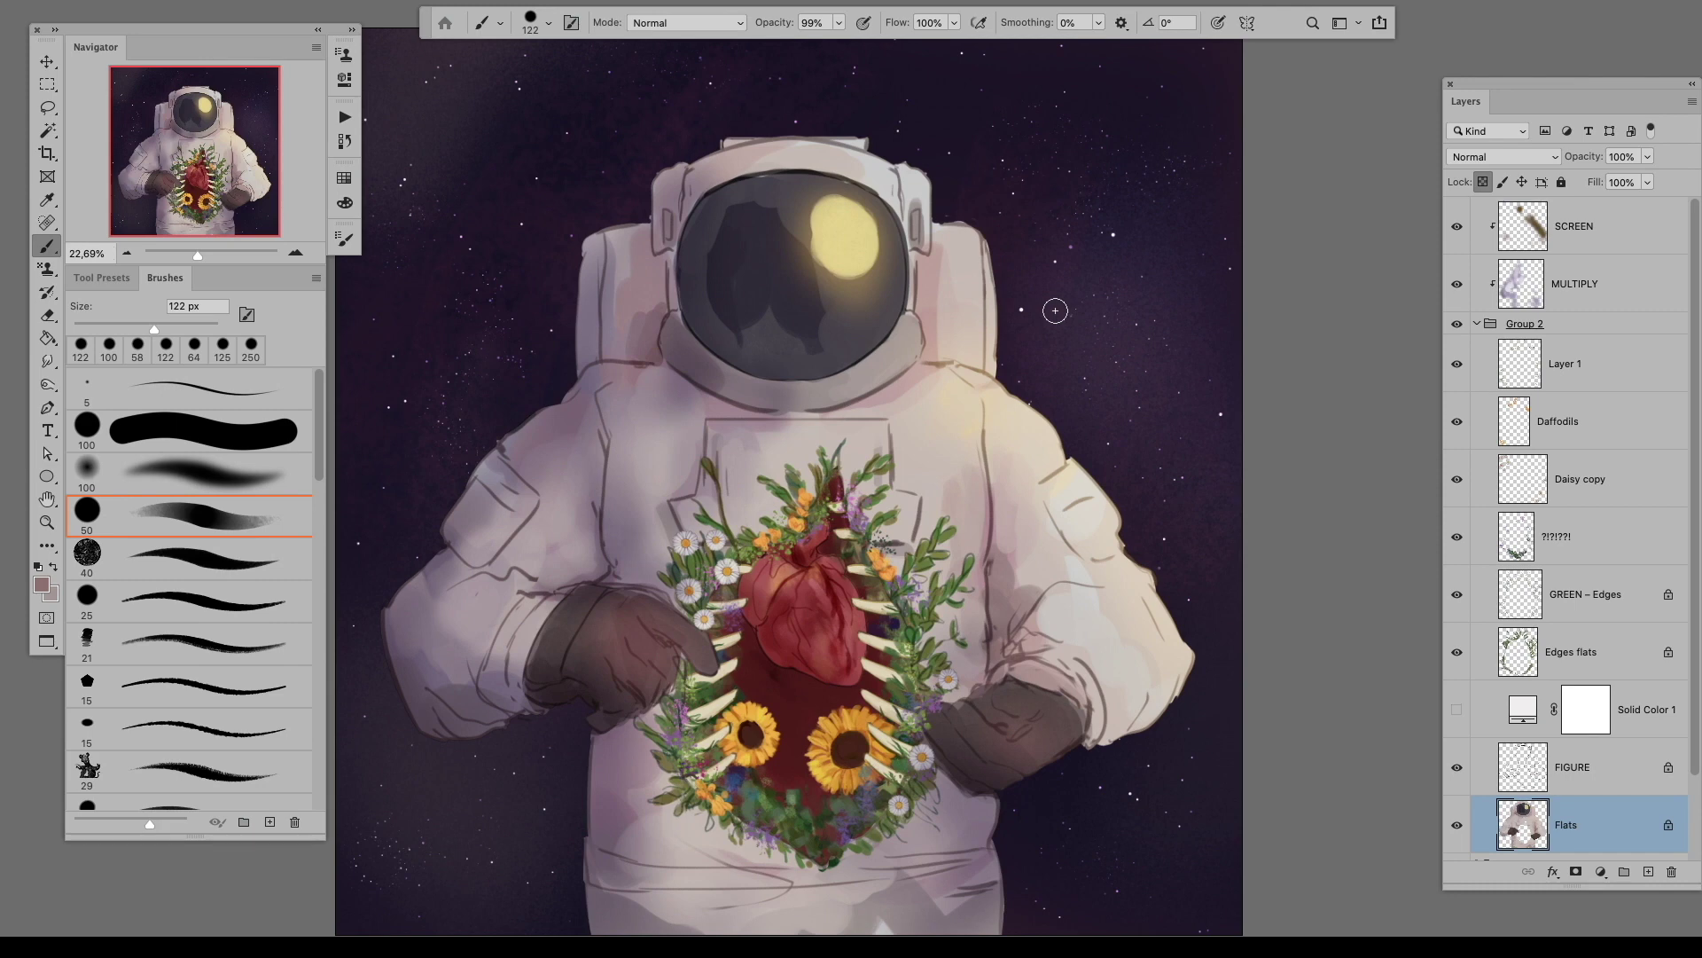
left_click(1457, 284)
Step: Group the plant layers from Layer 1 to Edges flats, name the group "greens greens" and hide it
scroll(1125, 455, "down", 1)
left_click_drag(1457, 364, 1457, 537)
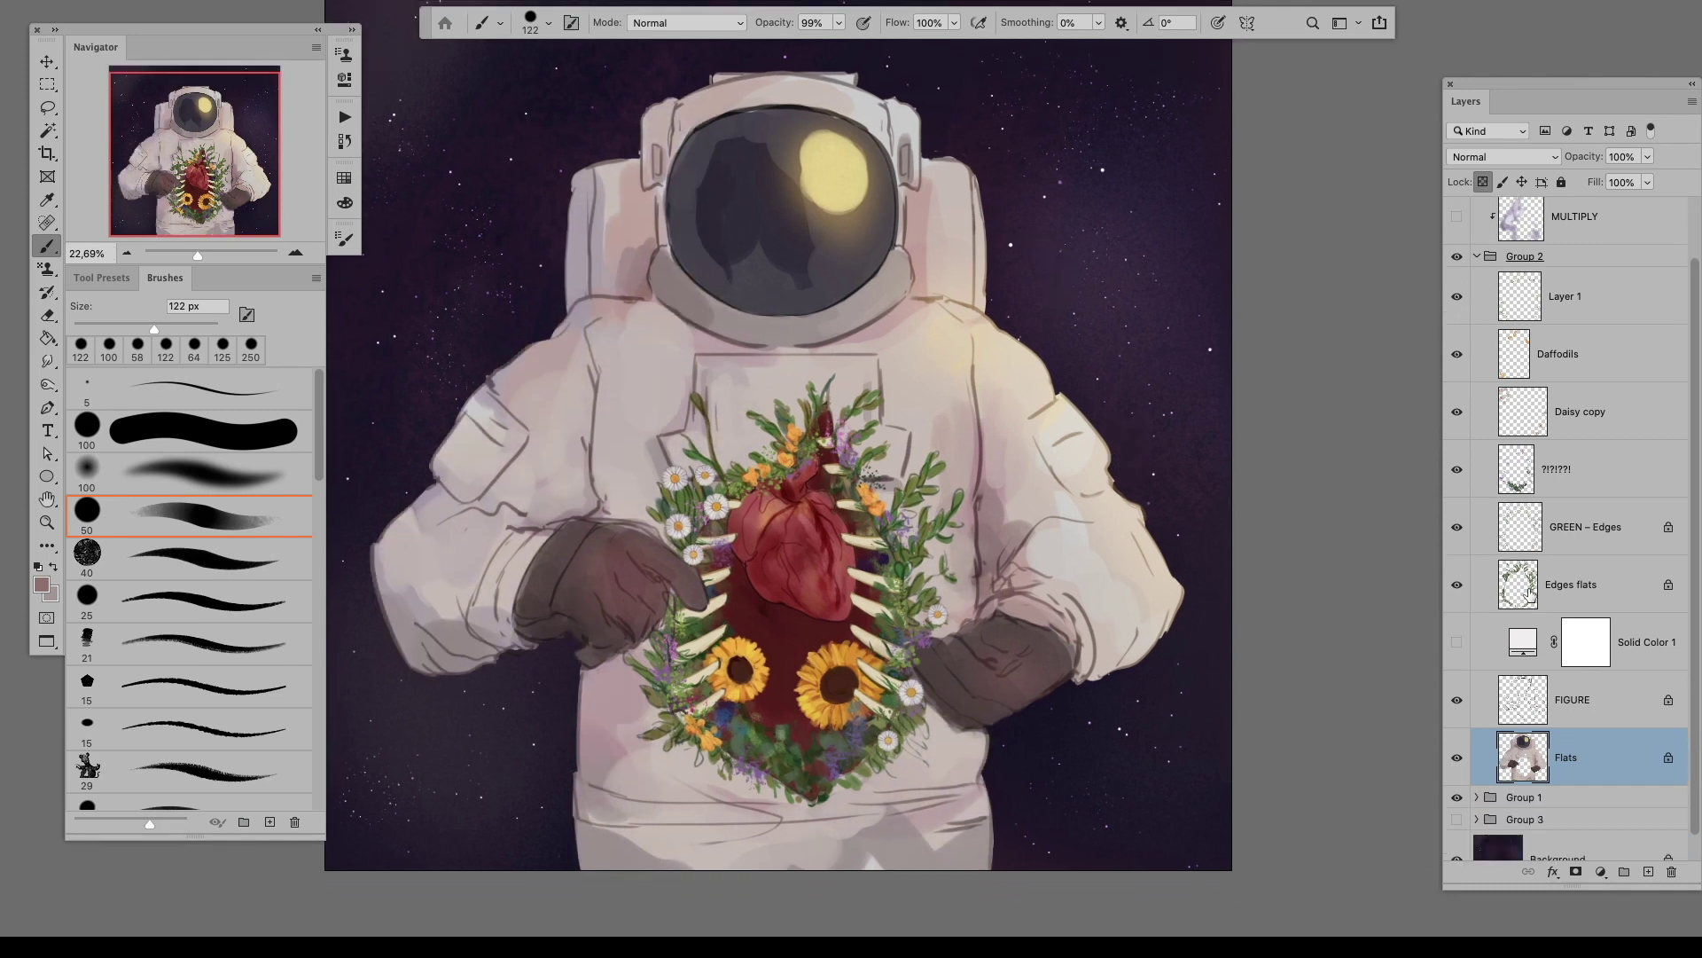
left_click_drag(1456, 594, 1457, 652)
left_click(1565, 363)
left_click(1570, 652, "shift")
key("ctrl+g")
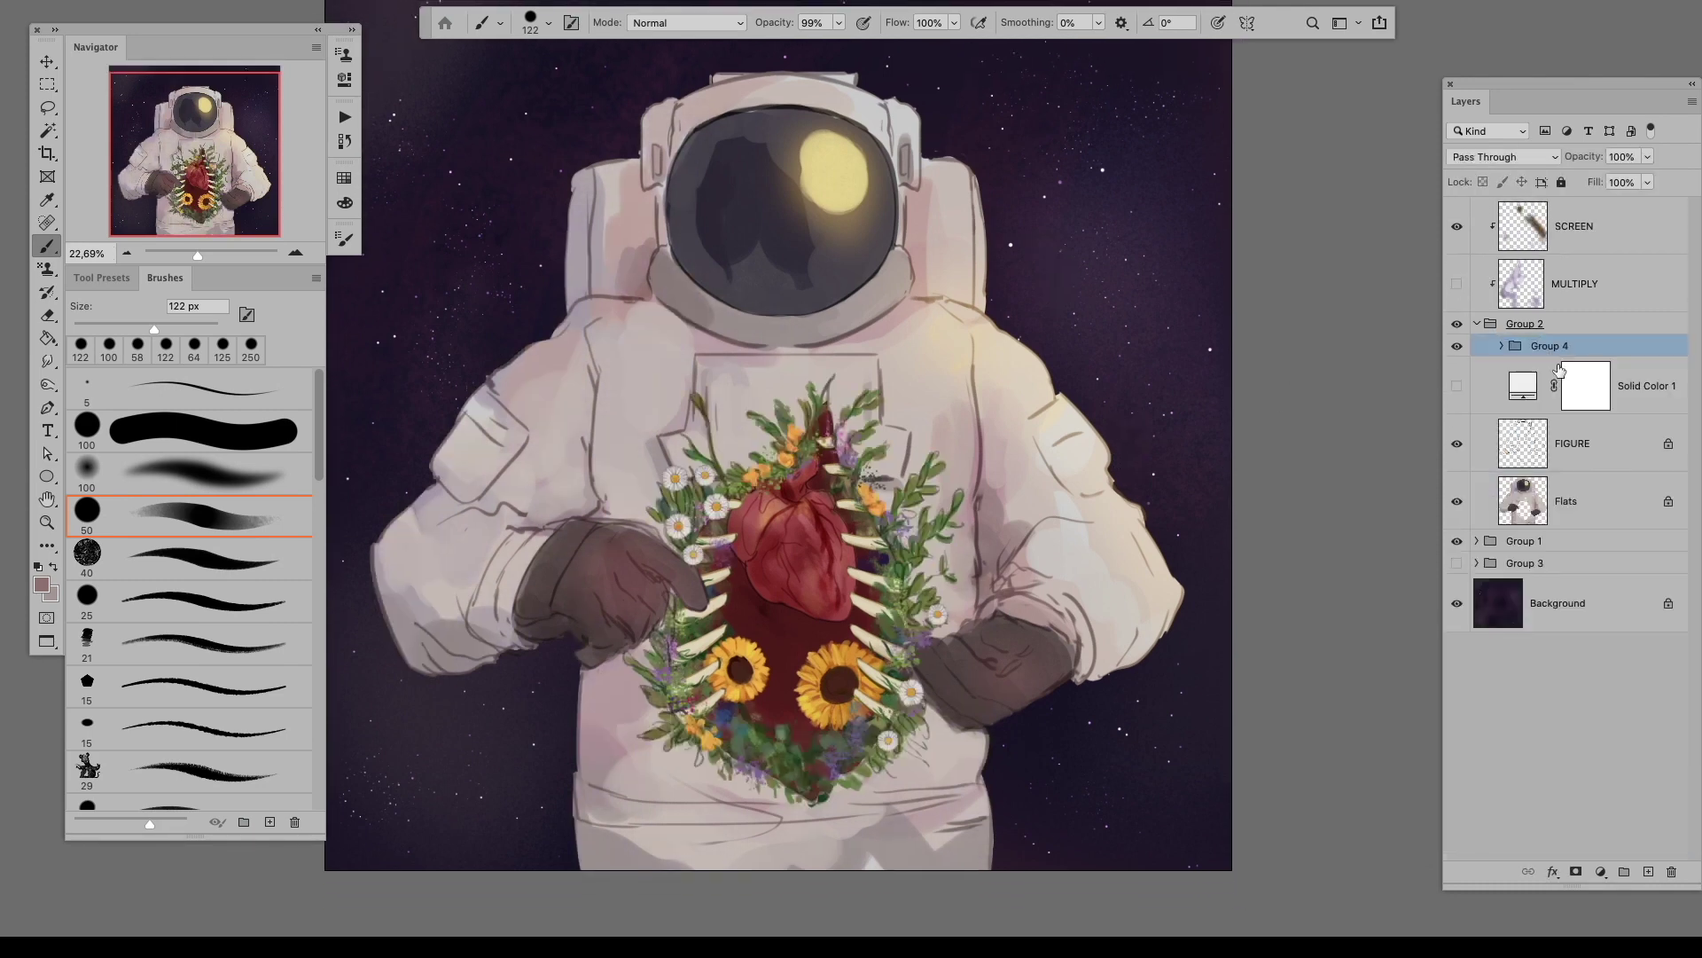
left_click(1457, 346)
Step: Duplicate the FIGURE and Flats layers and hide the originals
left_click(1457, 386)
key("ctrl+j")
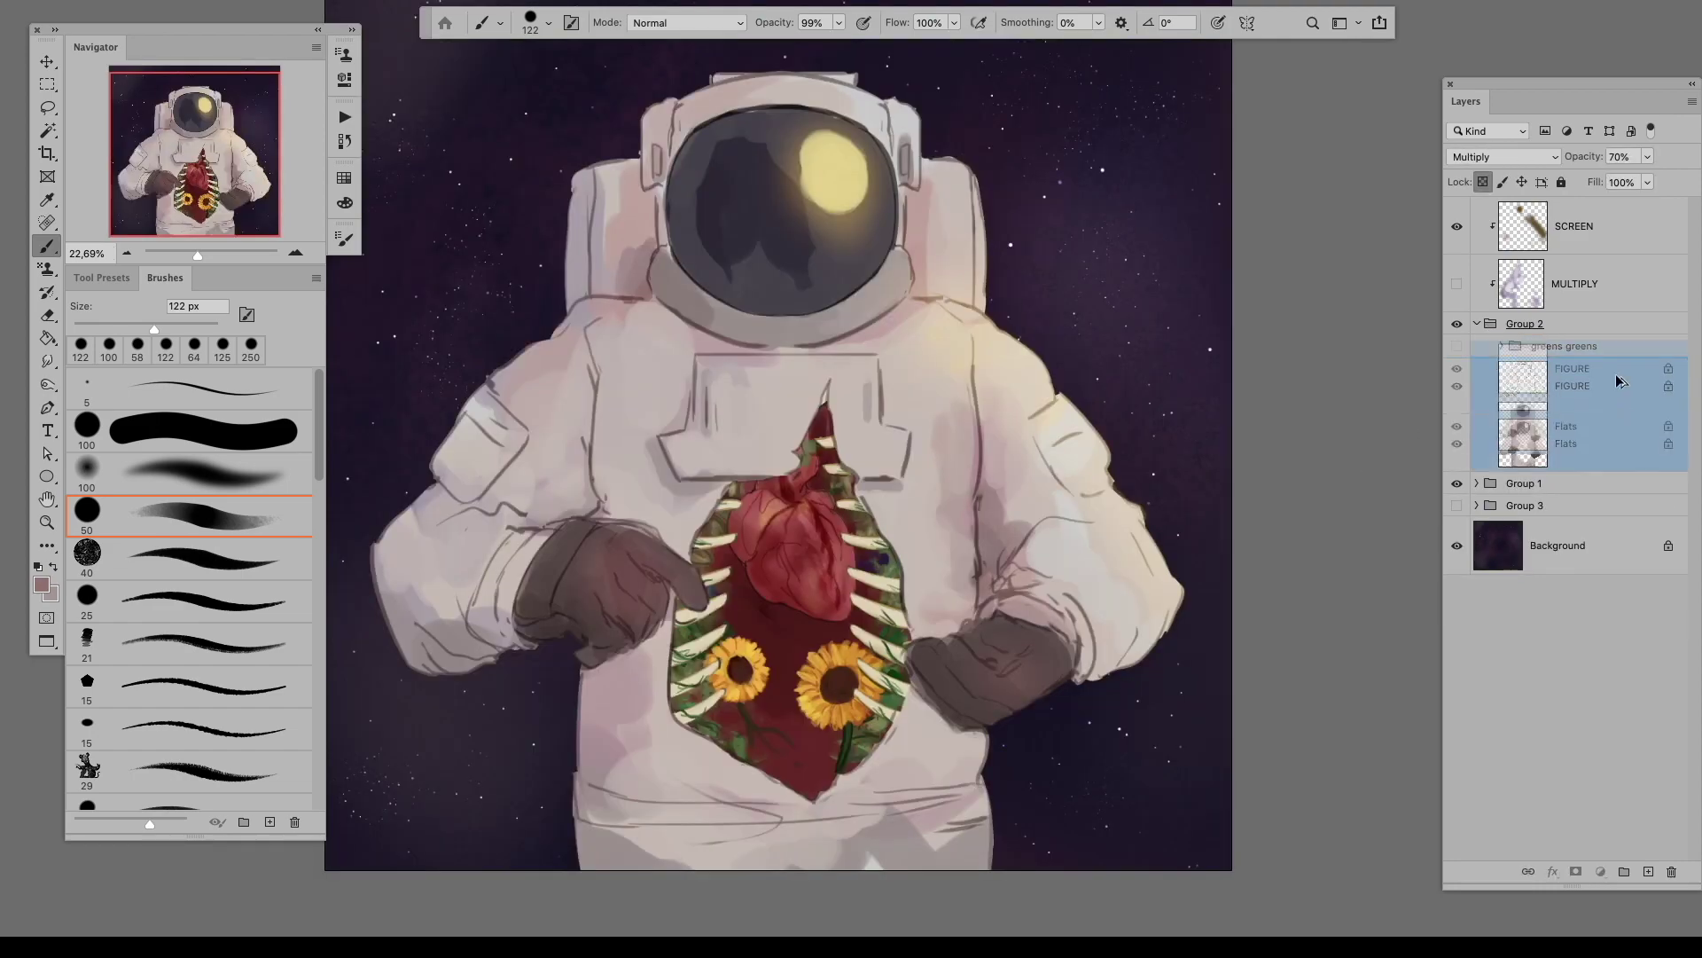
left_click_drag(1457, 501, 1457, 559)
Step: Unlock the duplicated FIGURE line layer and set the eraser to 225 px
left_click(295, 252)
left_click(1565, 386)
key("e")
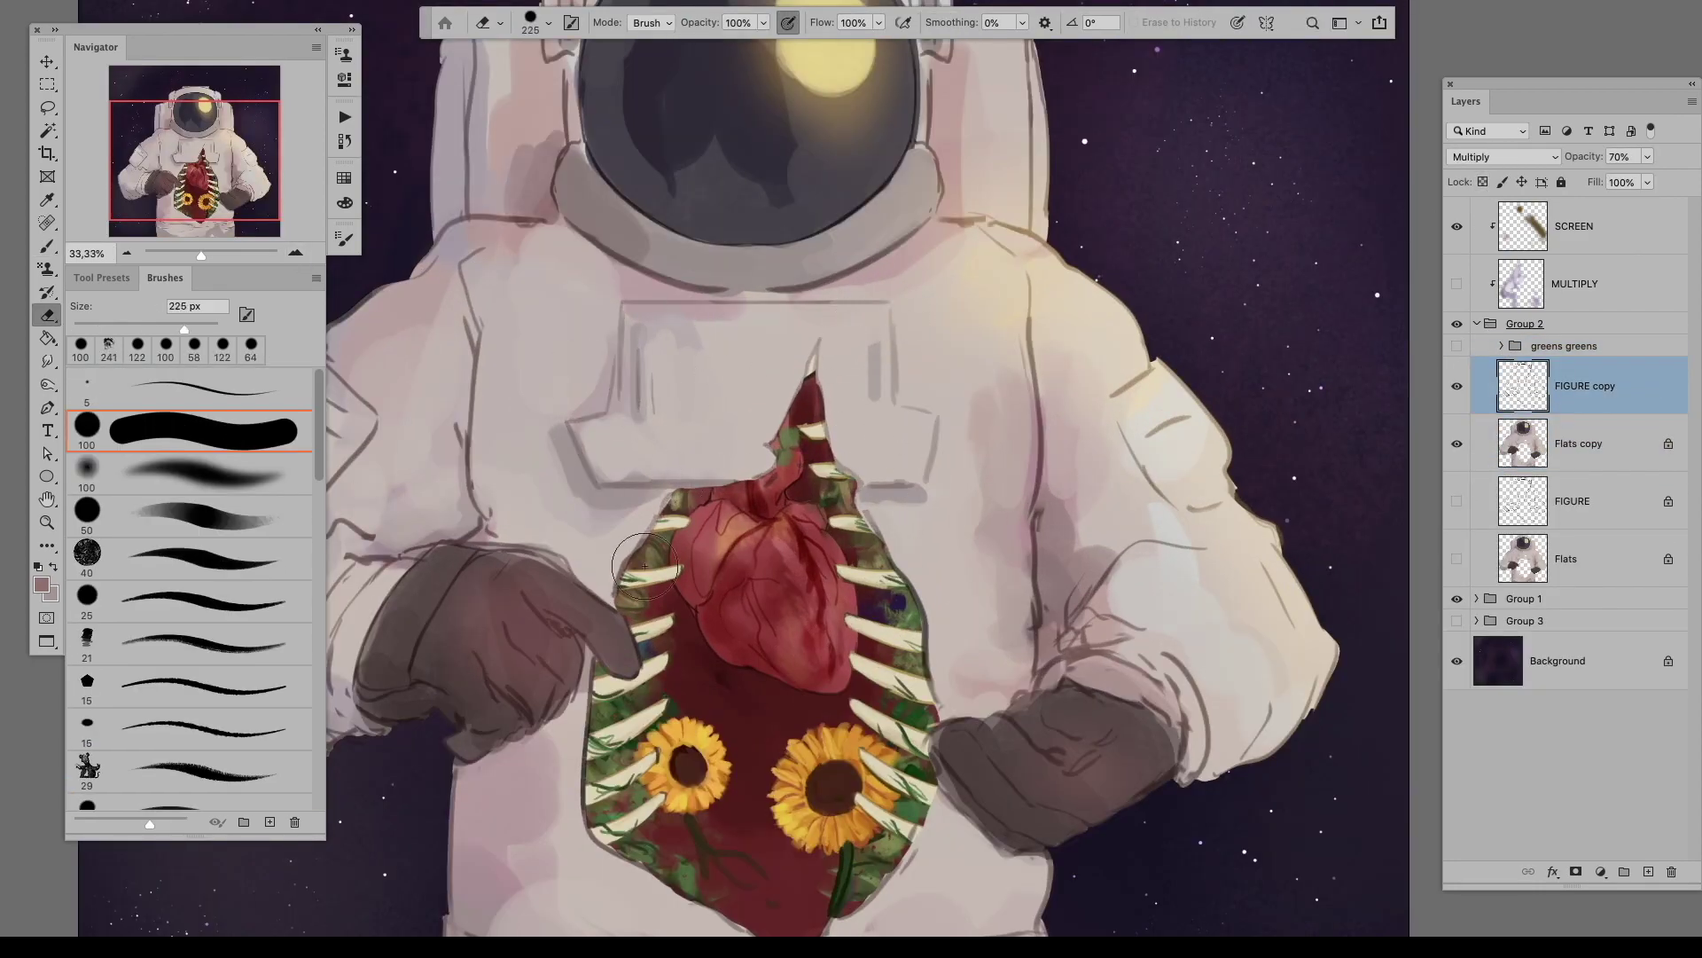
left_click(1565, 444)
key("ctrl+plus")
key("bracketright")
key("bracketright")
key("bracketright")
key("bracketright")
key("bracketright")
Step: Lower the duplicated FIGURE line layer's opacity to 40%
key("ctrl+minus")
left_click(1565, 386)
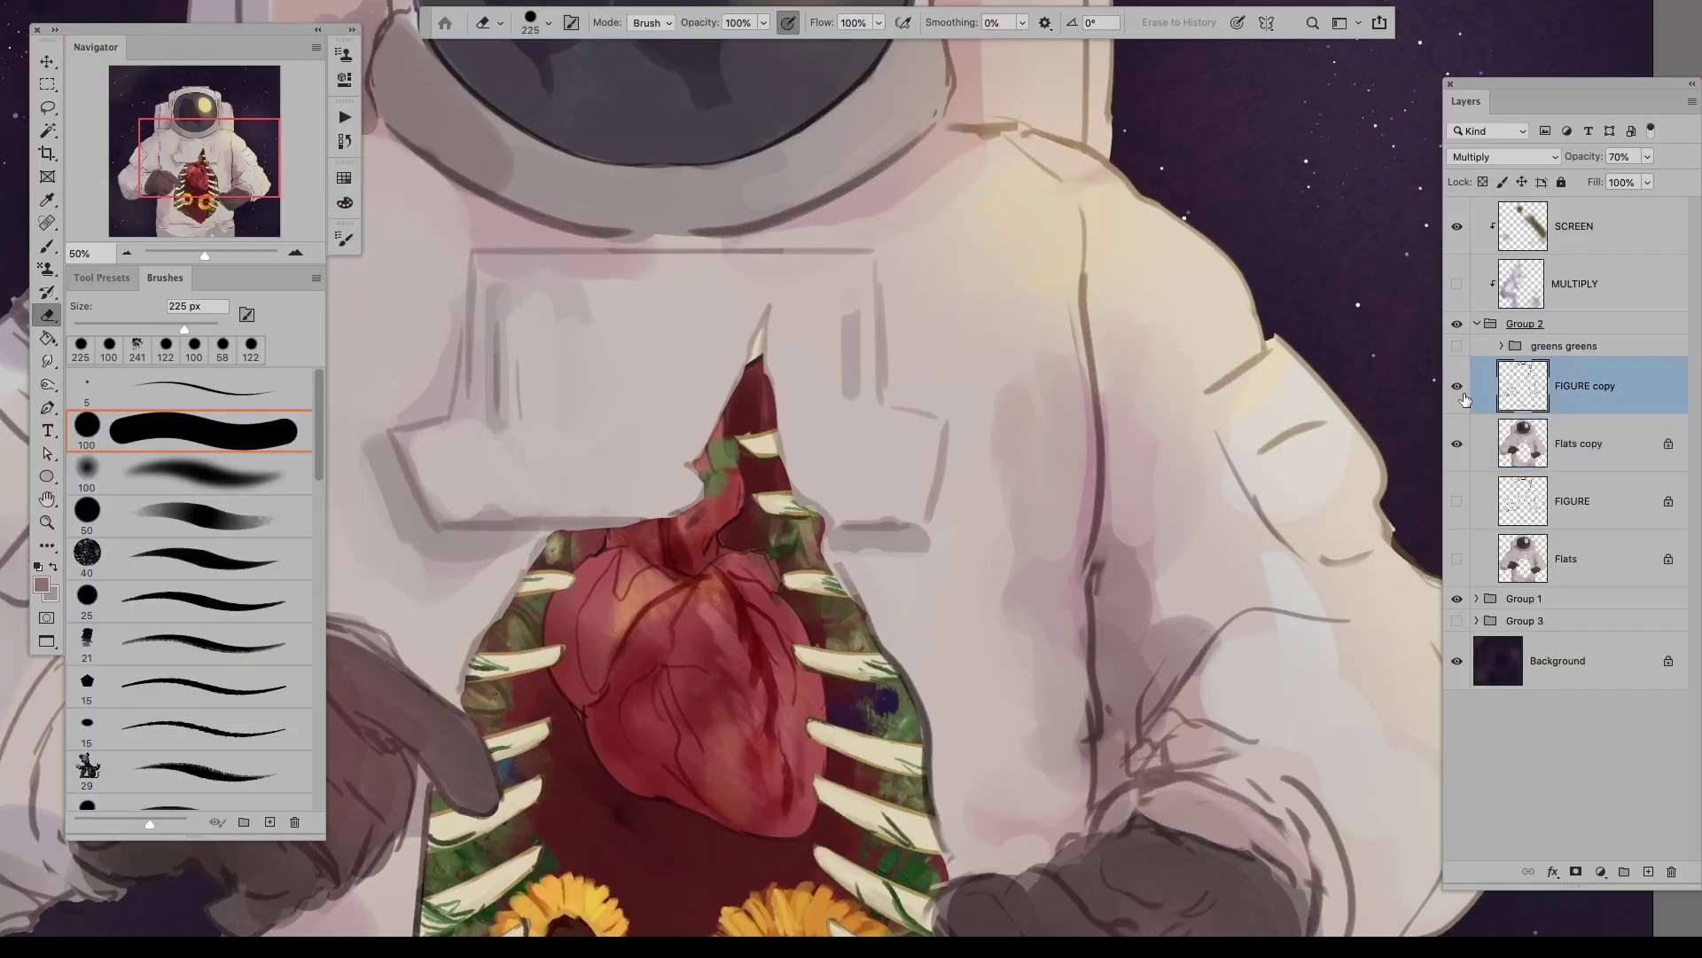
key("ctrl+minus")
key("v")
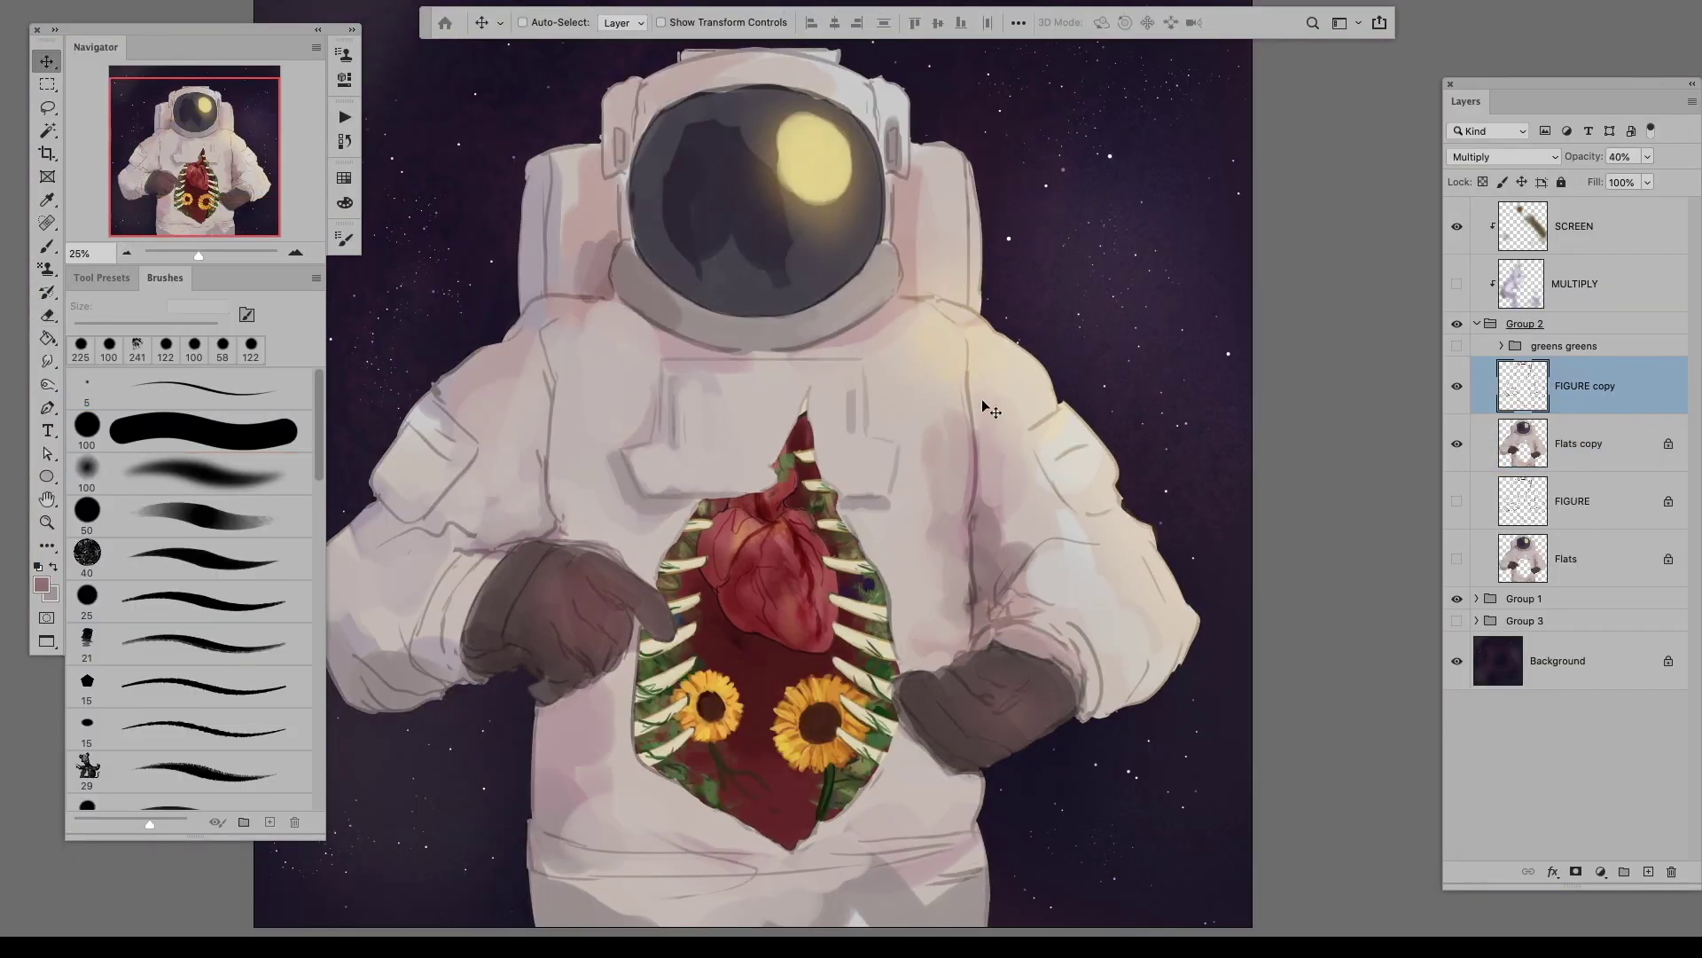
Step: Merge the FIGURE copy line layer down into Flats copy and switch to the Brush tool
key("Delete")
key("ctrl+plus")
key("b")
key("Tab")
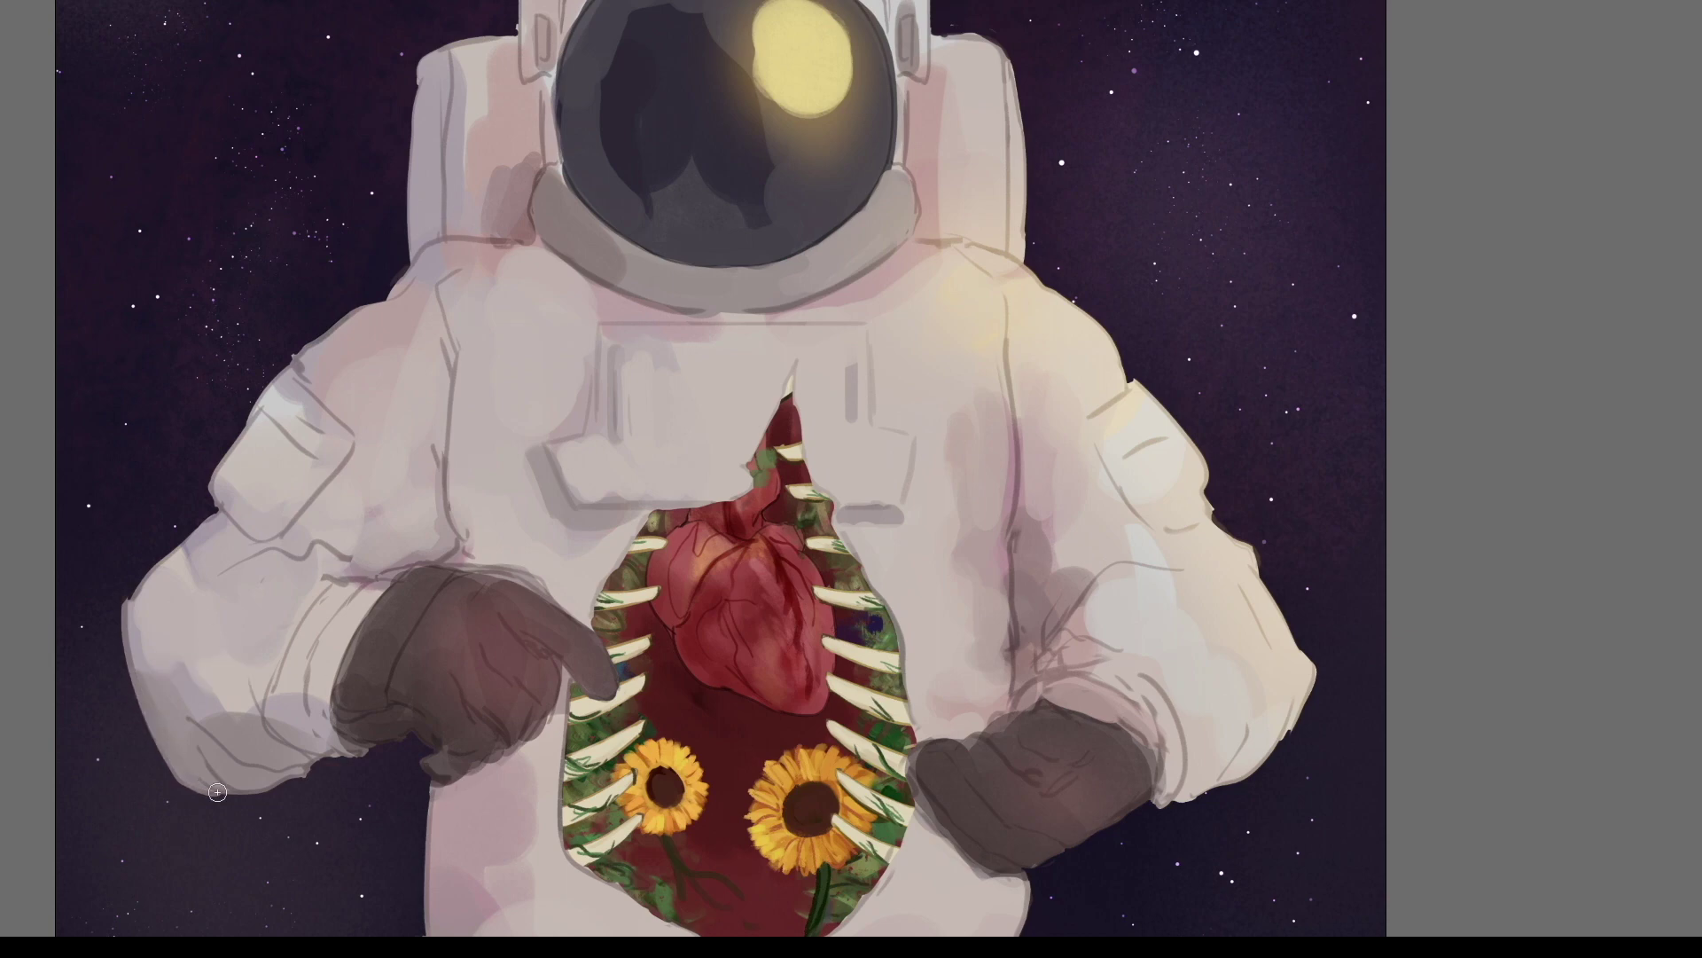
key("Tab")
key("Tab")
Step: Paint over the sketch lines on the astronaut's right forearm and upper arm patch, blending in soft suit shading
left_click_drag(312, 754, 310, 756)
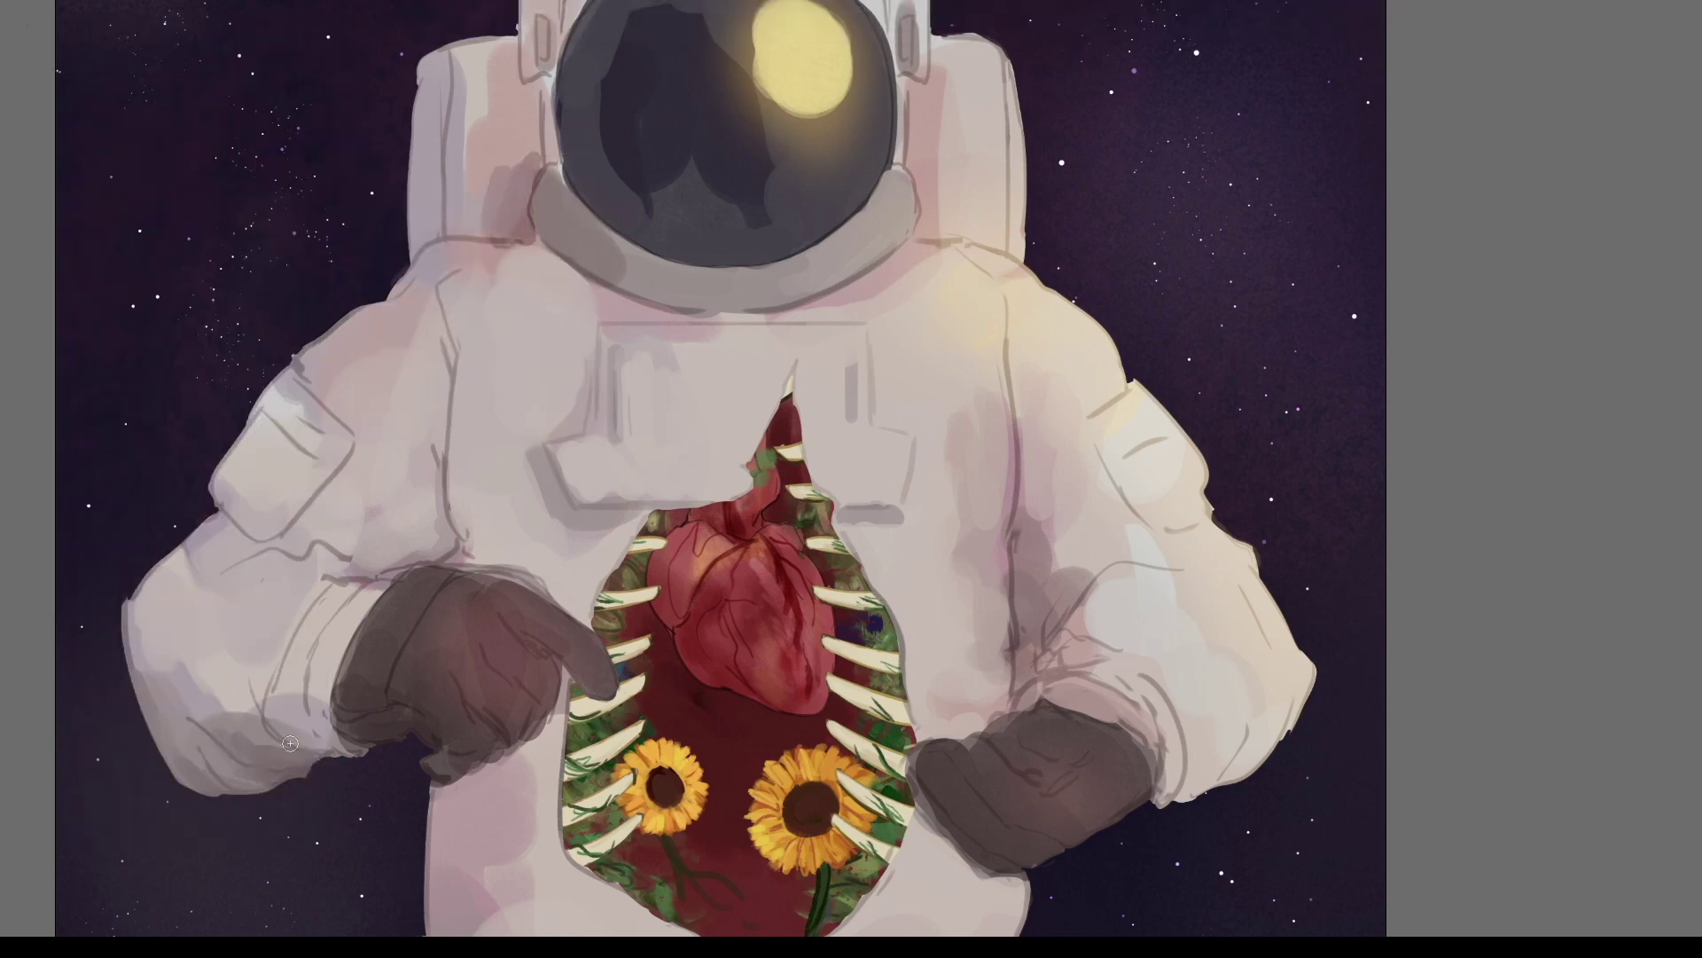
mouse_move(151, 715)
left_mouse_down()
mouse_move(294, 687)
mouse_move(294, 594)
left_mouse_up()
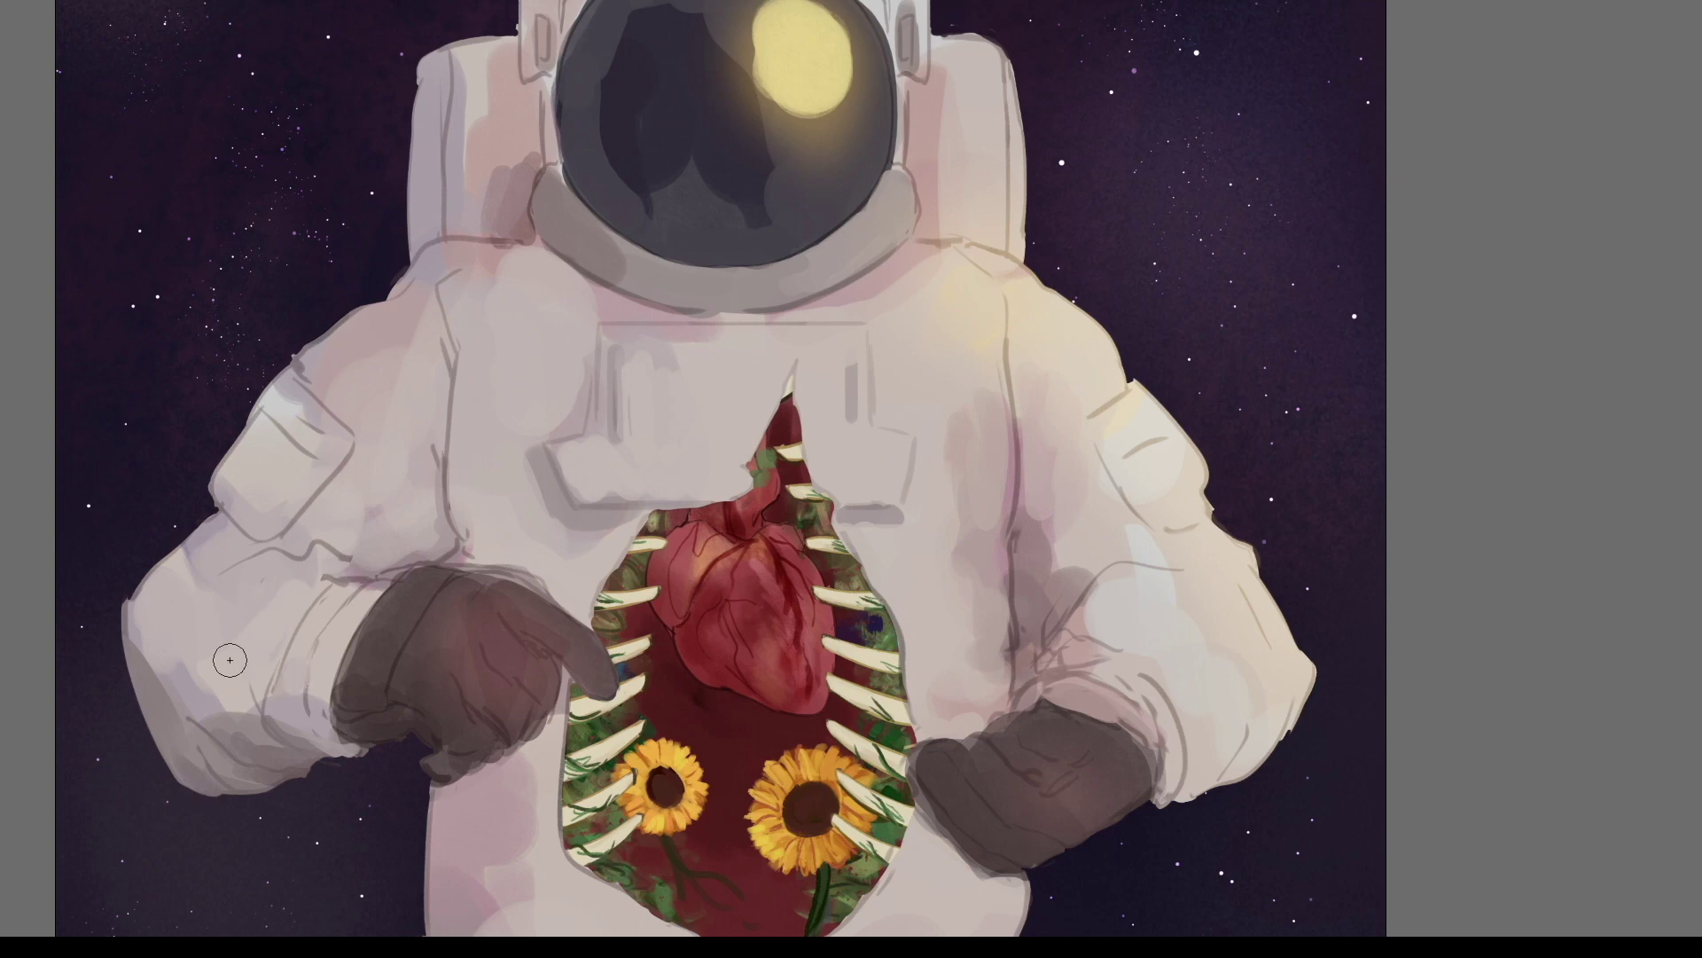
left_click_drag(444, 543, 419, 448)
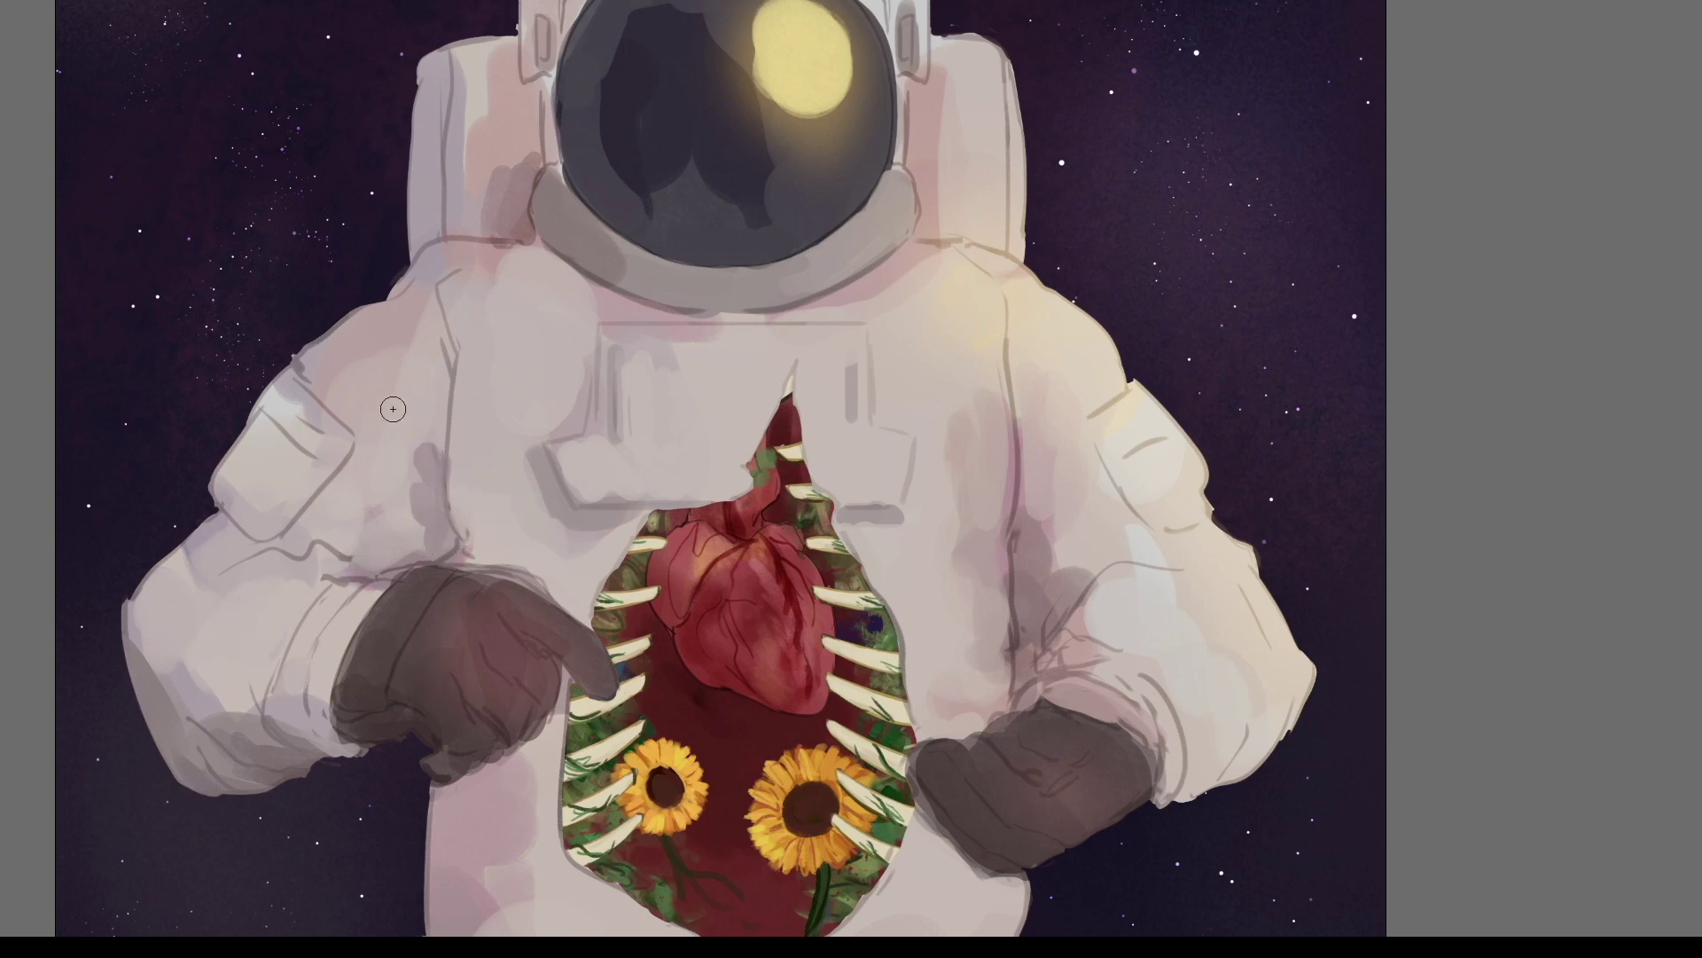
mouse_move(277, 427)
left_mouse_down()
mouse_move(316, 465)
mouse_move(296, 435)
mouse_move(359, 436)
left_mouse_up()
left_click_drag(235, 523, 214, 494)
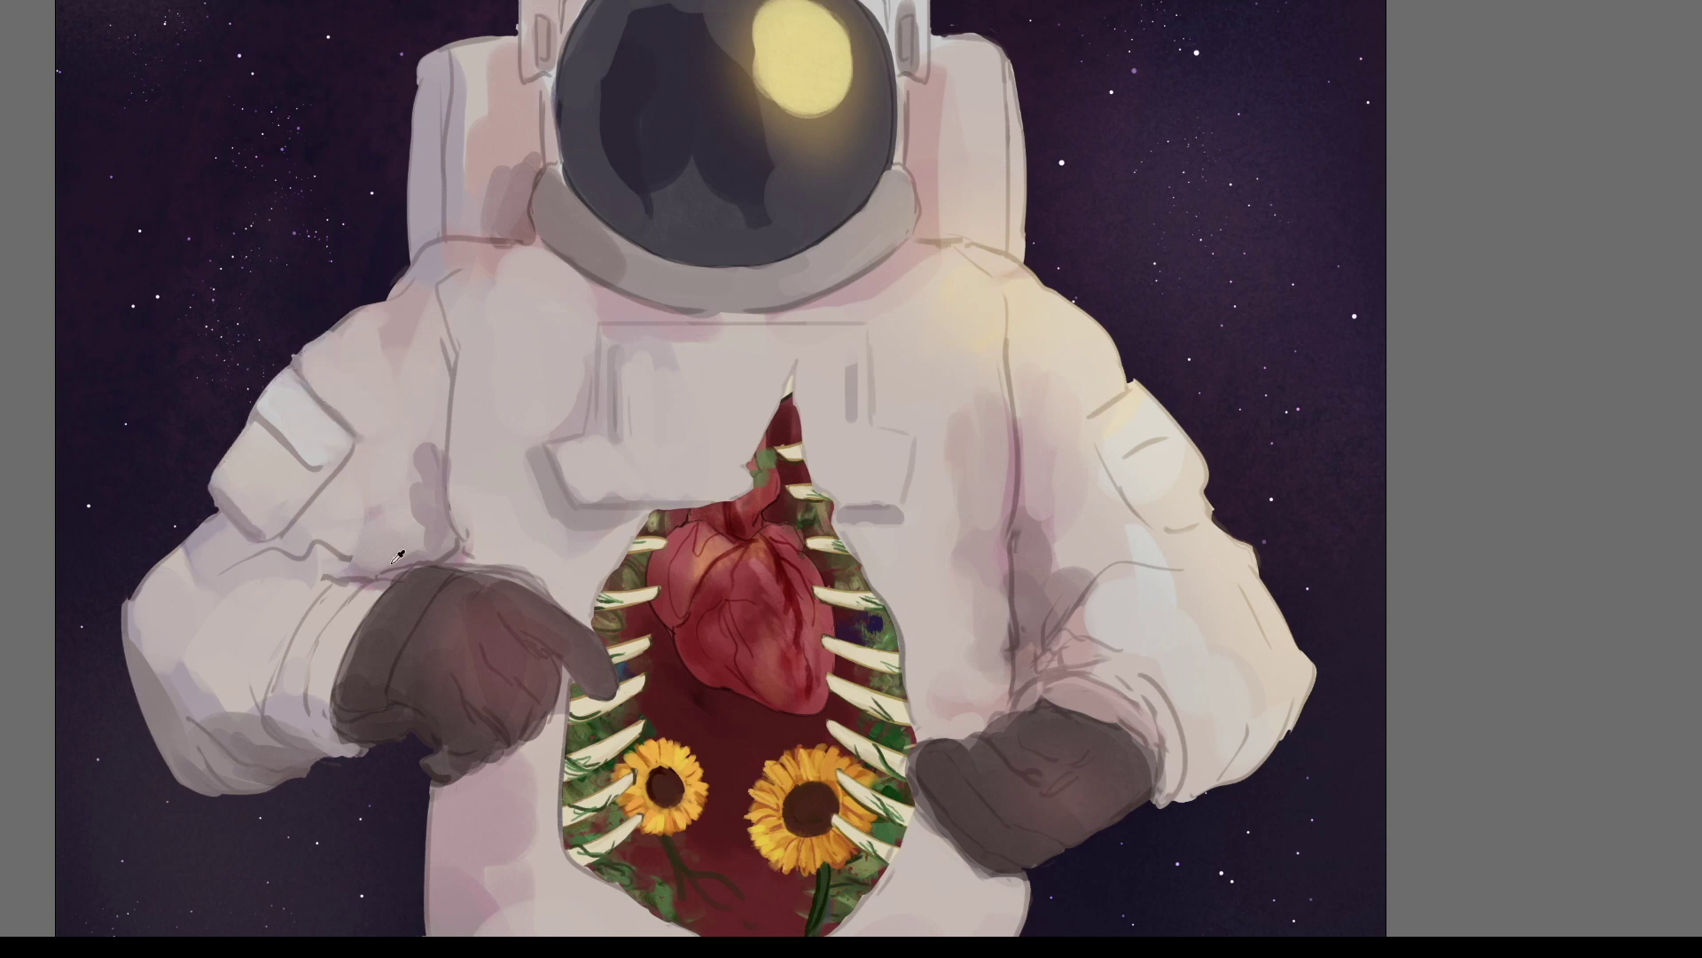
Step: Paint soft mauve shadows along the fold where the astronaut's right upper sleeve meets the forearm
left_click_drag(404, 564, 323, 543)
left_click_drag(417, 470, 395, 515)
left_click_drag(334, 573, 260, 545)
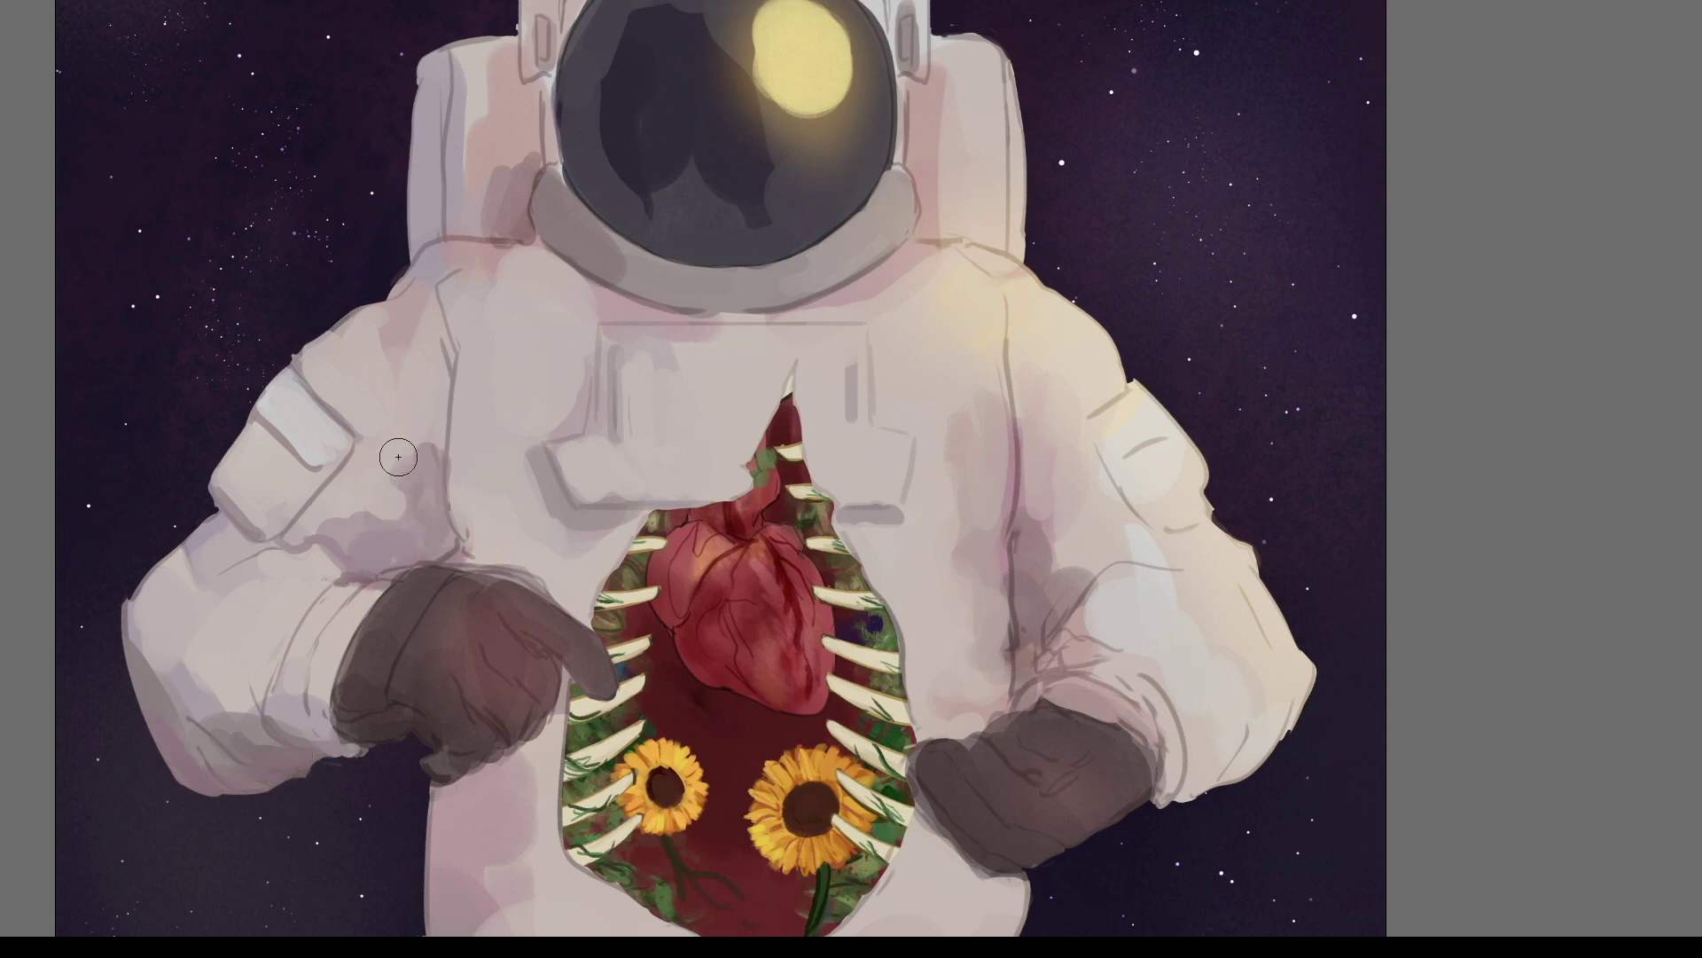
Step: Choose the 200 px flat brush preset and refine the arm patch and forearm folds of the astronaut's right sleeve
key("Tab")
scroll(196, 532, "up", 3)
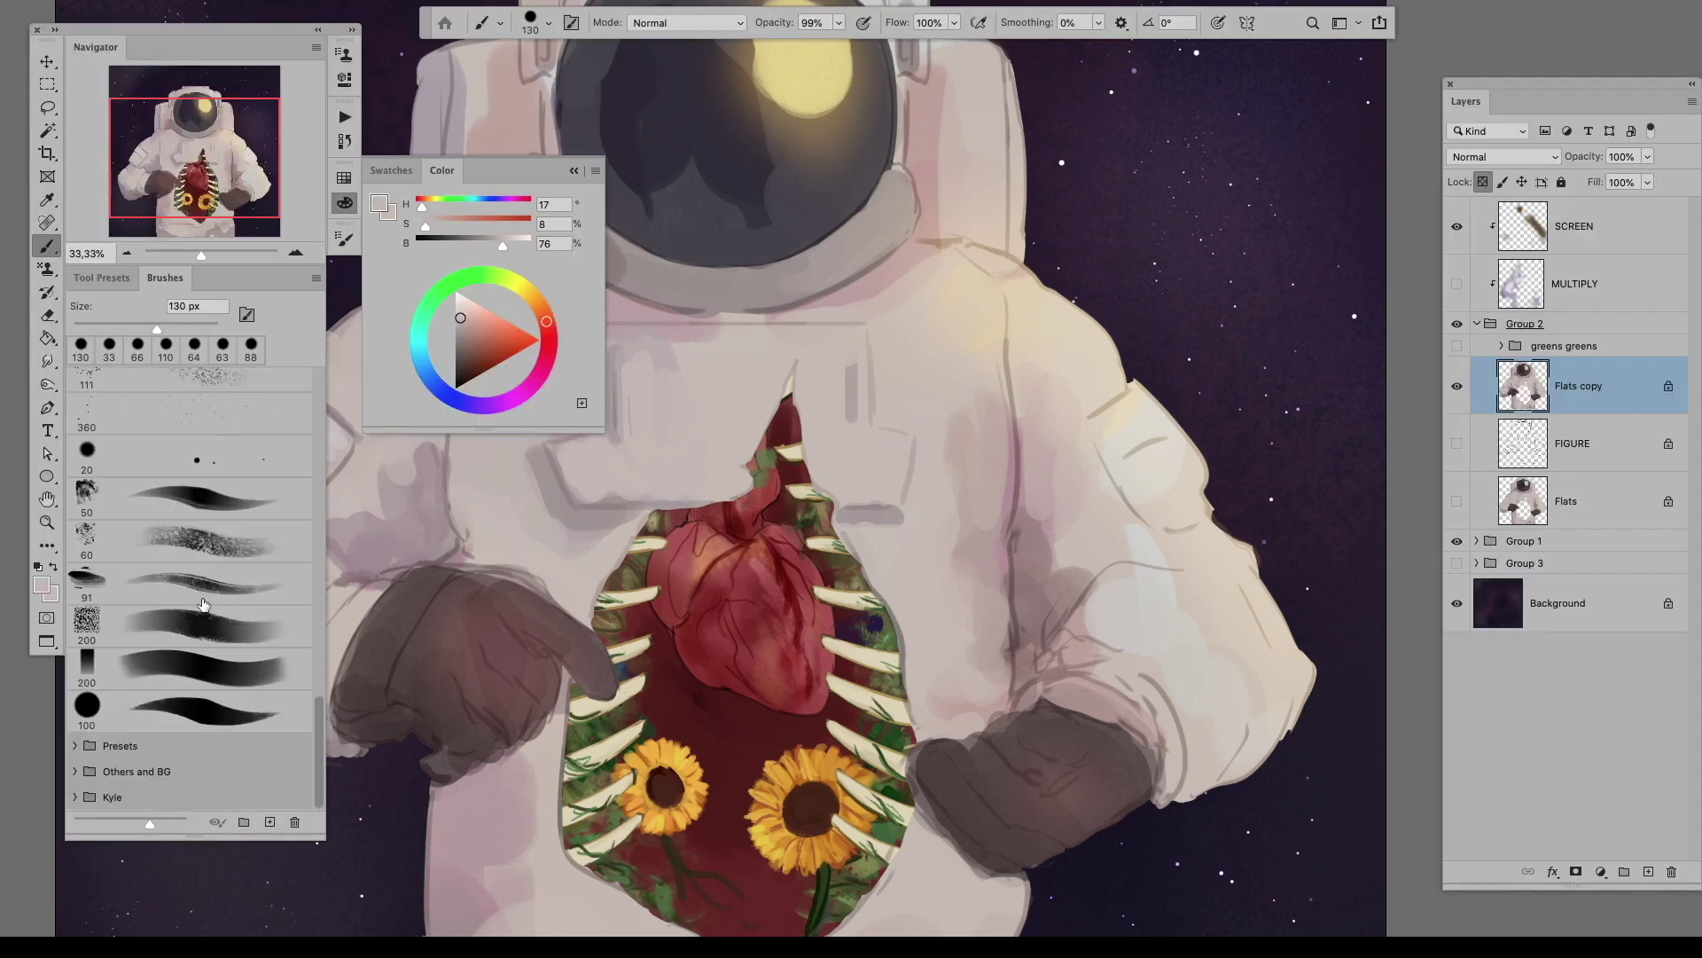
left_click(278, 393)
key("Tab")
left_click_drag(278, 392, 266, 456)
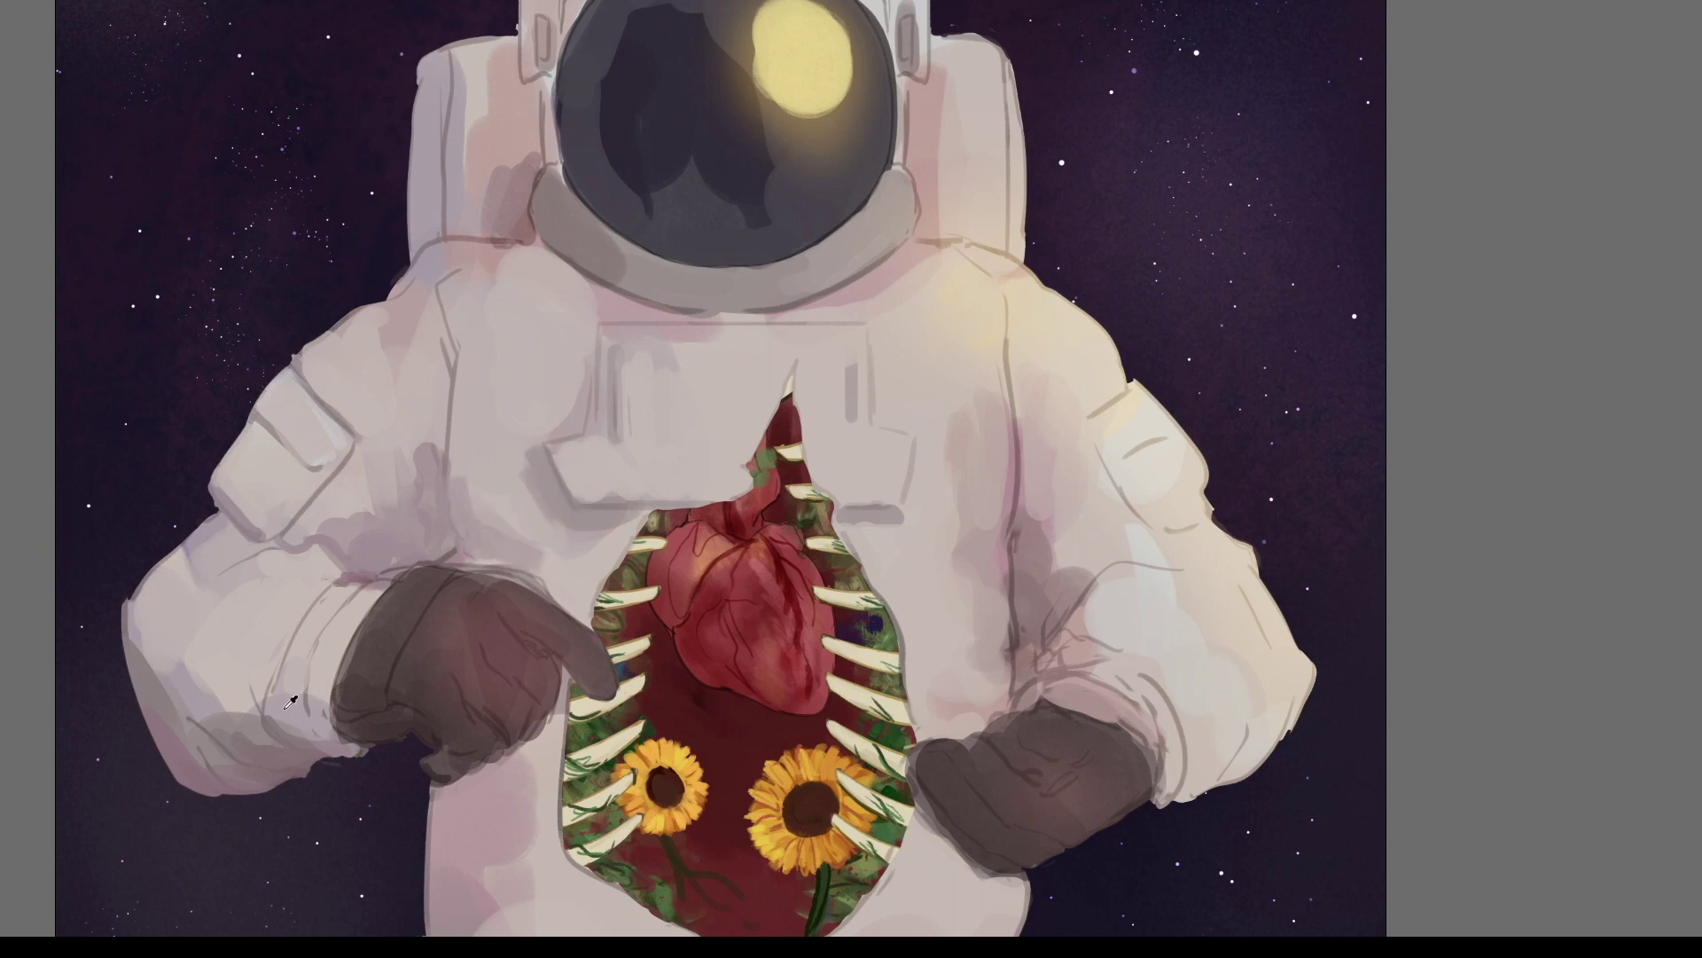
left_click_drag(273, 715, 324, 581)
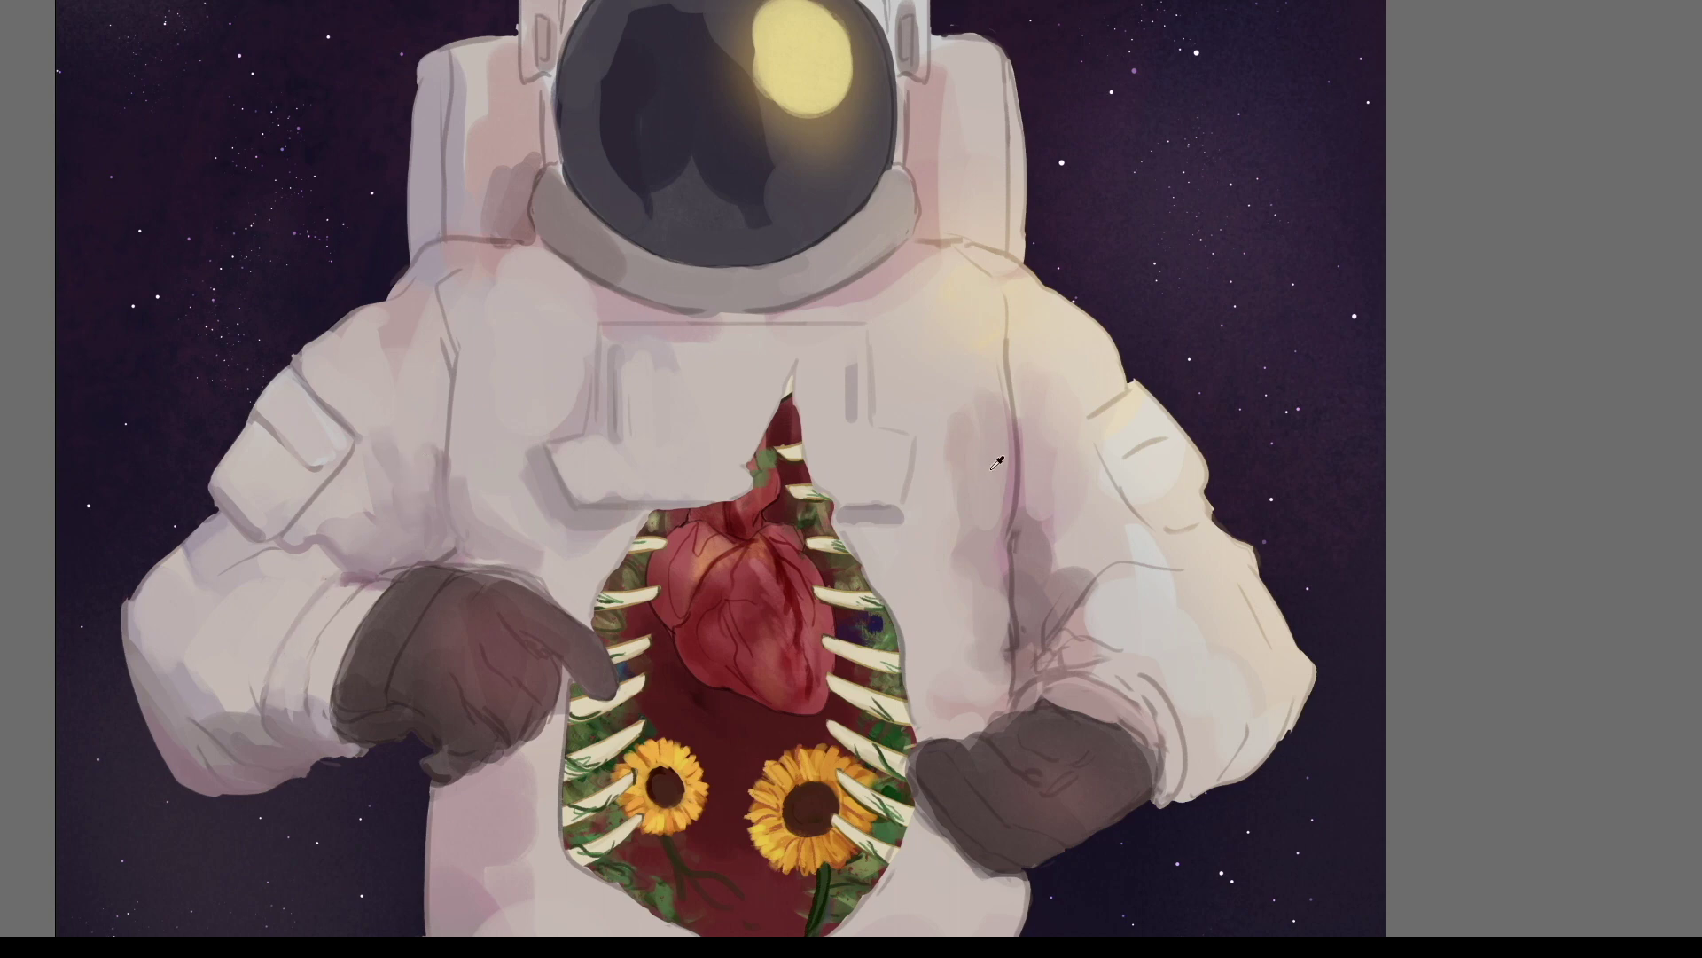
Step: Blend sampled suit tones and warm highlights over the astronaut's right shoulder and soften the seam line between arm and chest
mouse_move(444, 532)
left_mouse_down()
mouse_move(417, 532)
mouse_move(399, 470)
mouse_move(419, 495)
mouse_move(412, 341)
mouse_move(476, 403)
left_mouse_up()
left_click(916, 360)
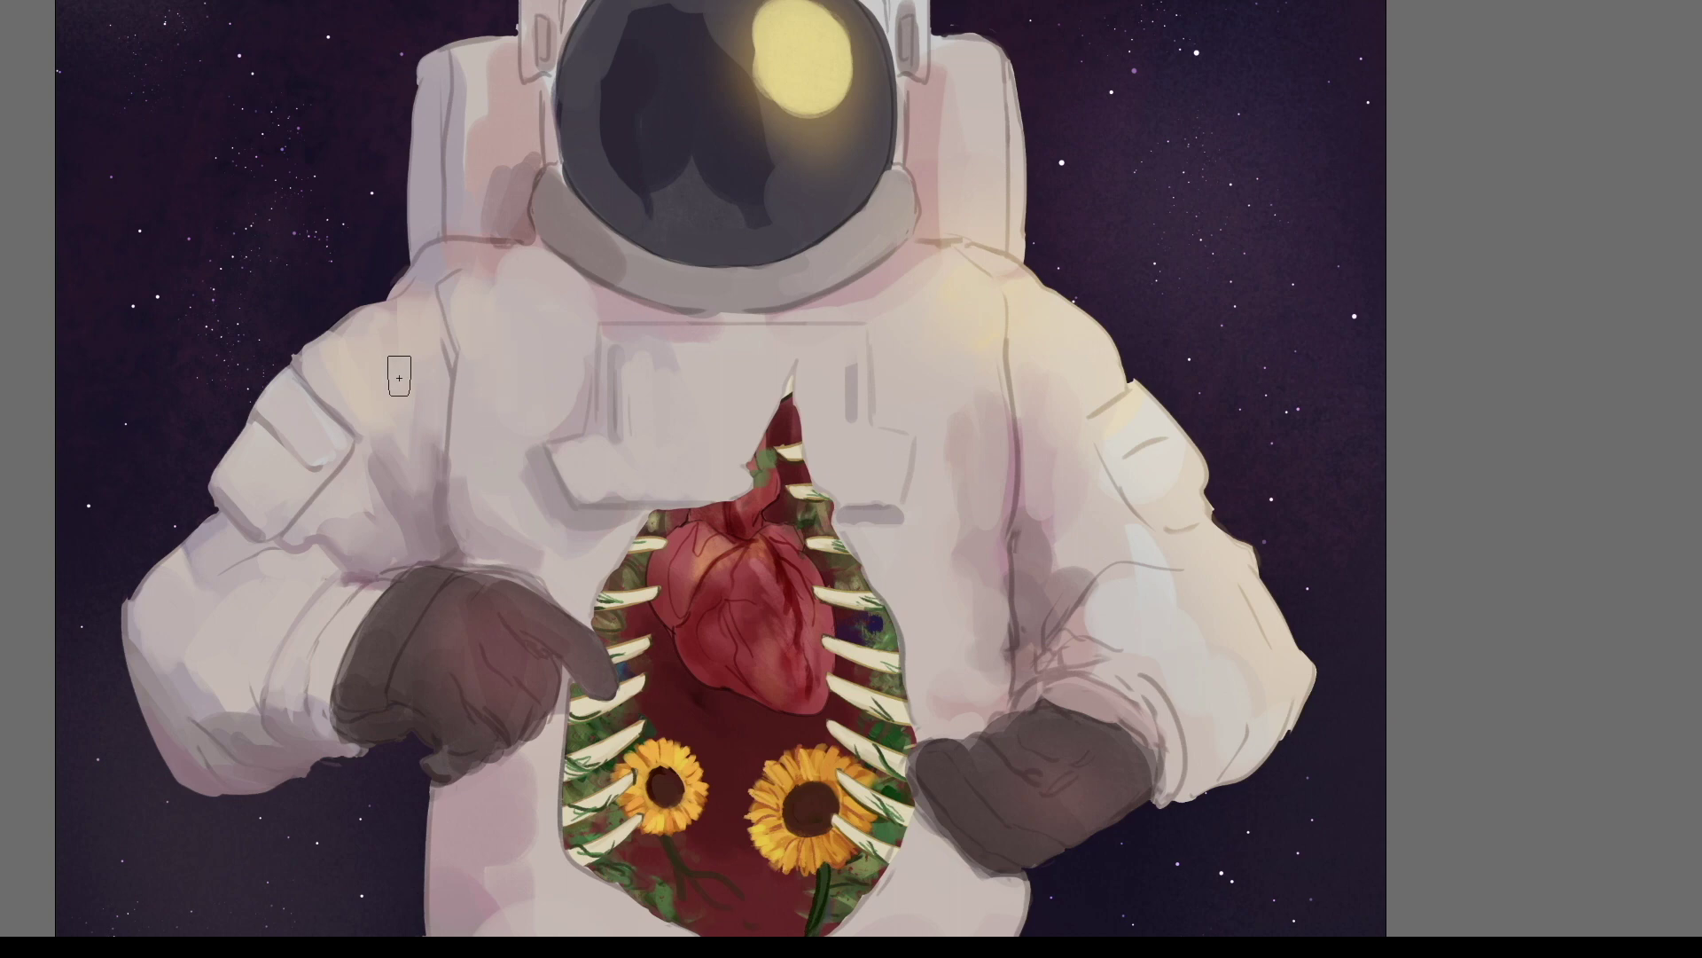
left_click_drag(436, 275, 456, 364)
left_click(421, 471)
left_click_drag(417, 461, 438, 524)
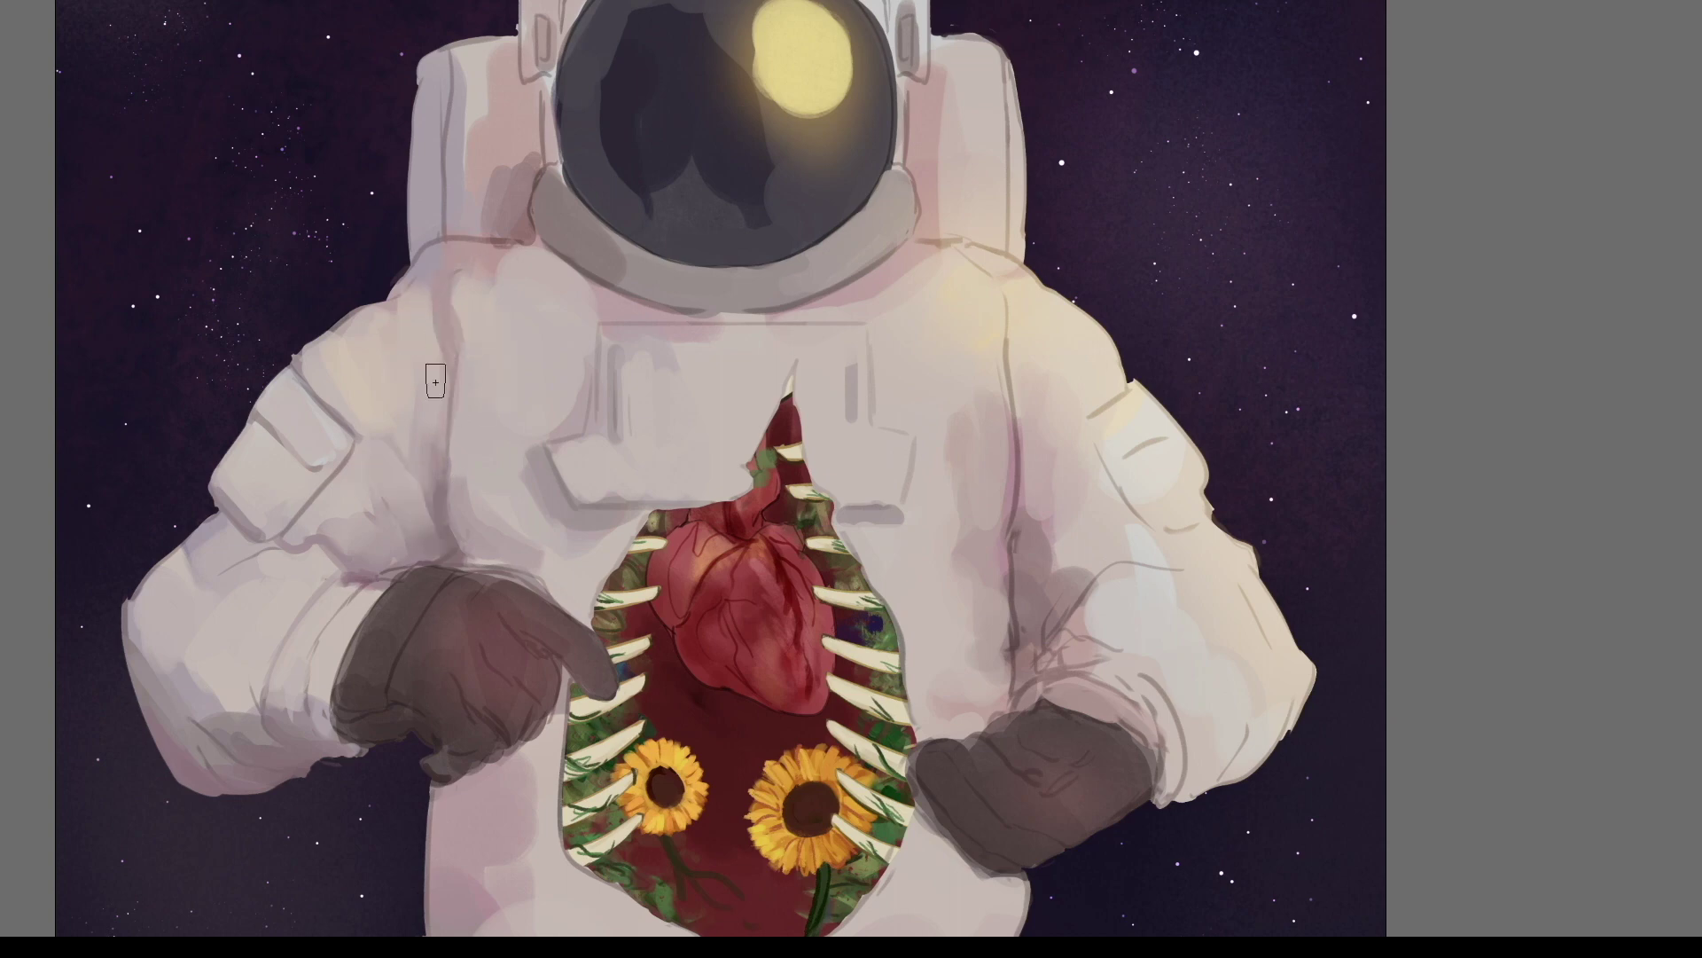
Step: Paint sampled light and shadow tones over the torso beside the chest panel and above the astronaut's right glove
left_click(575, 552)
left_click_drag(541, 510, 487, 581)
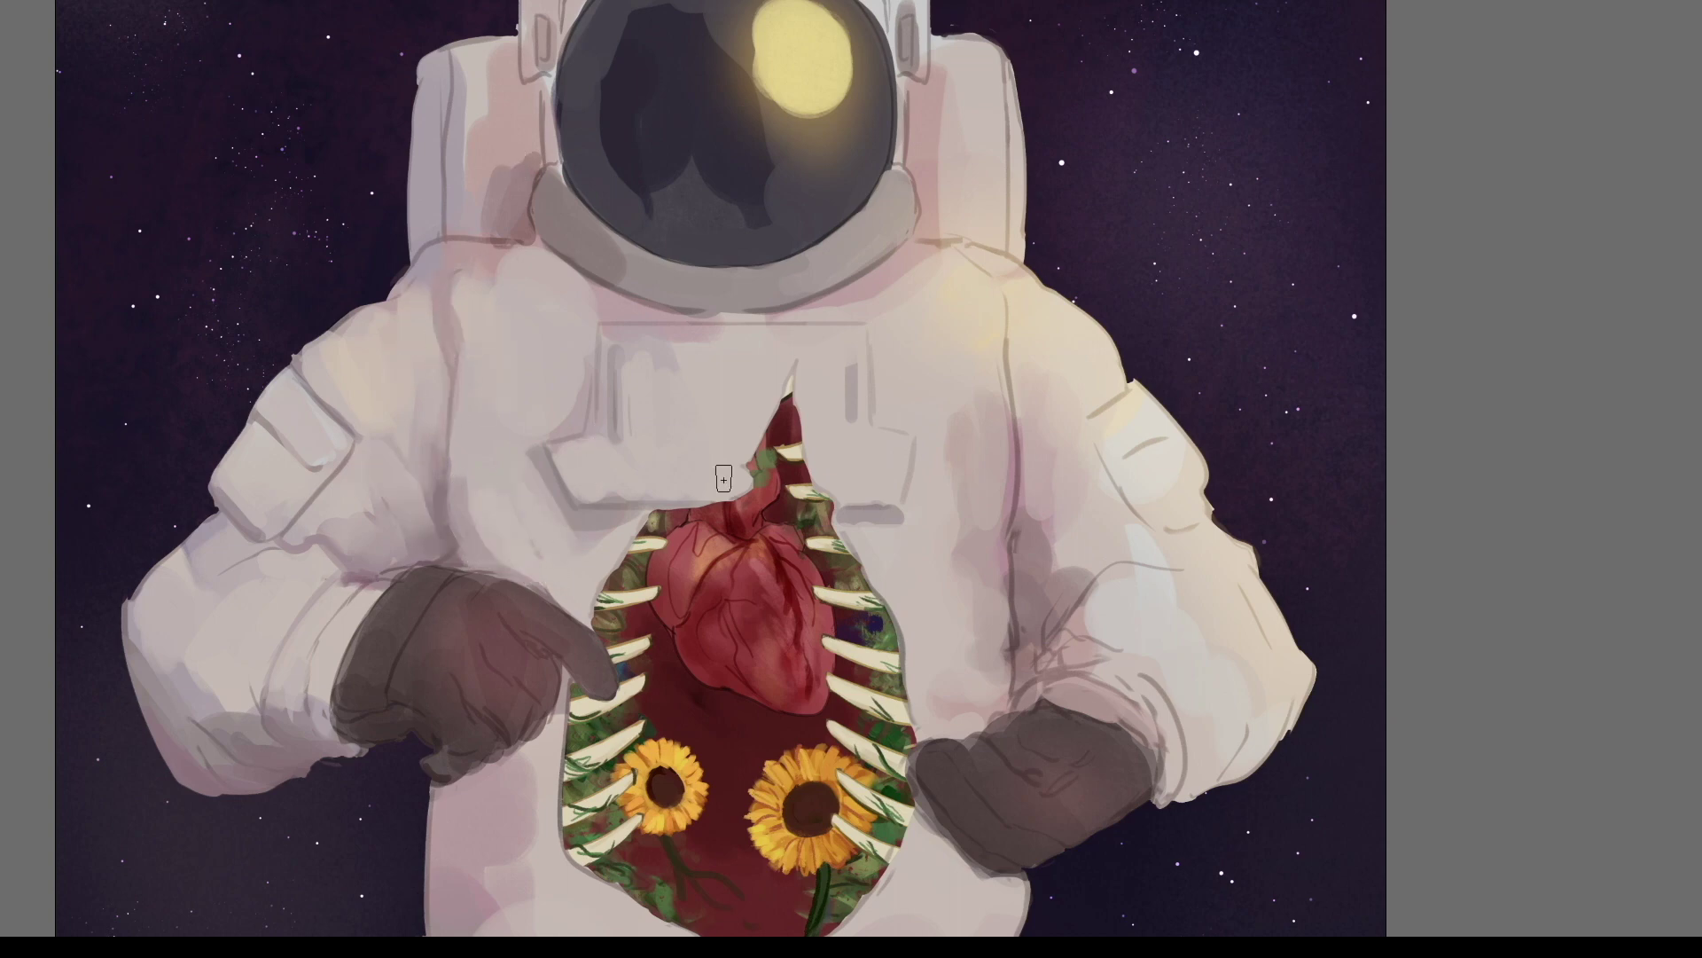
left_click(988, 564)
left_click_drag(971, 572, 953, 519)
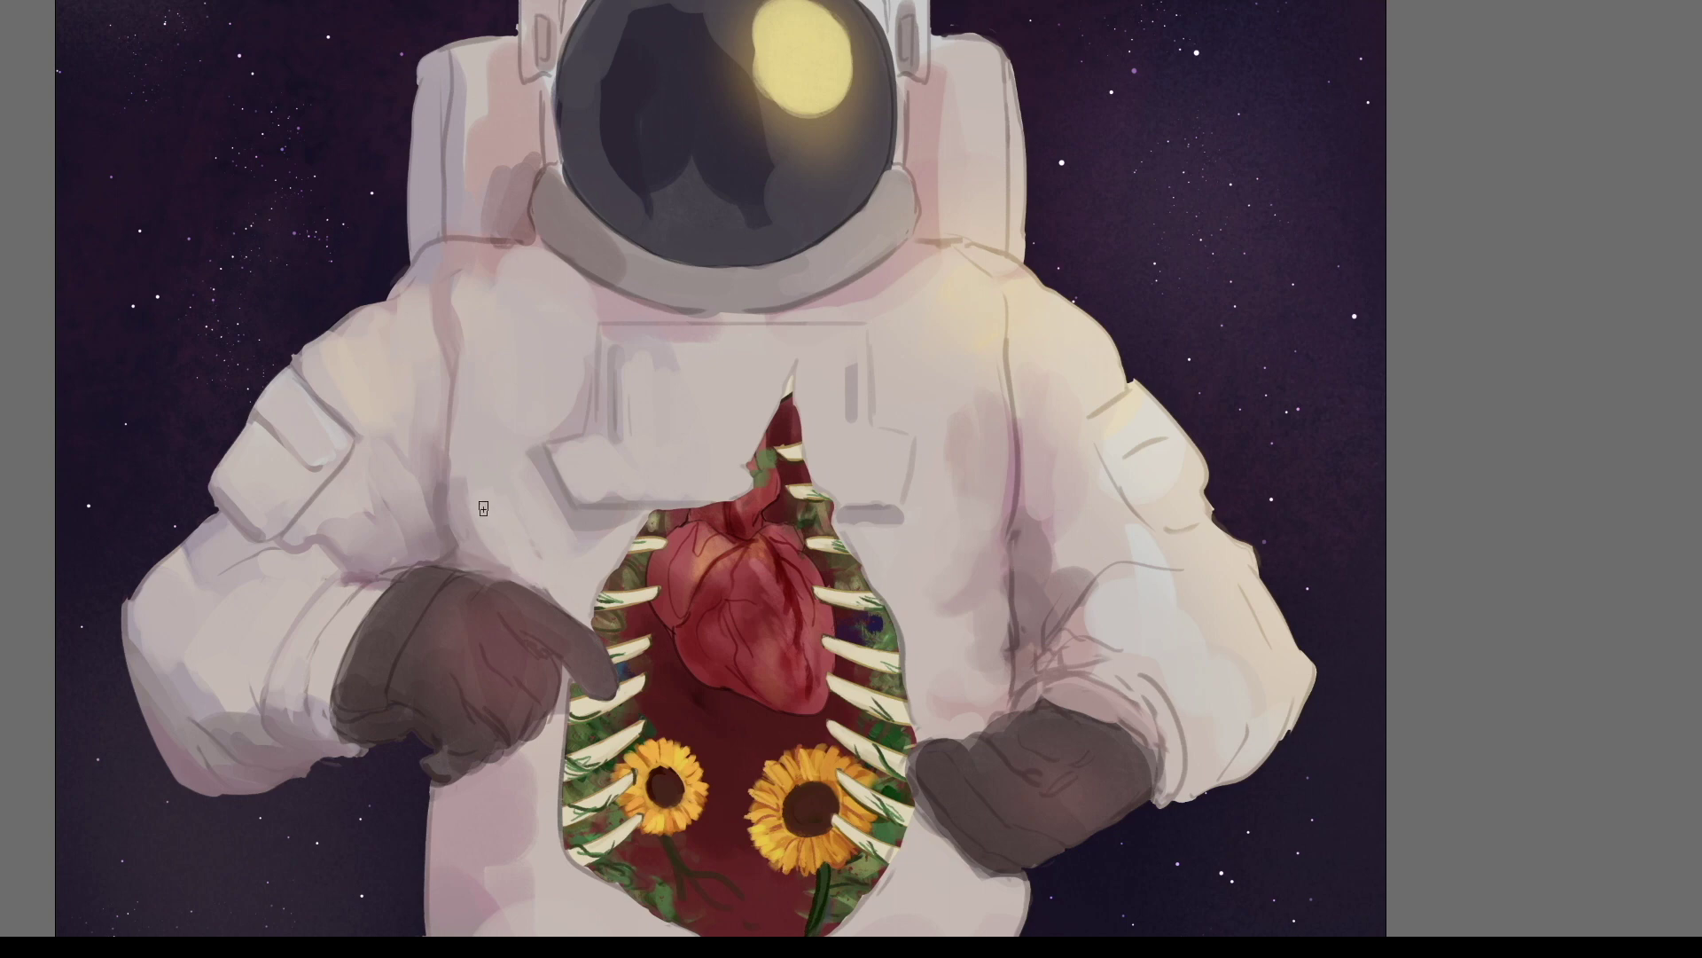
left_click_drag(483, 508, 425, 564)
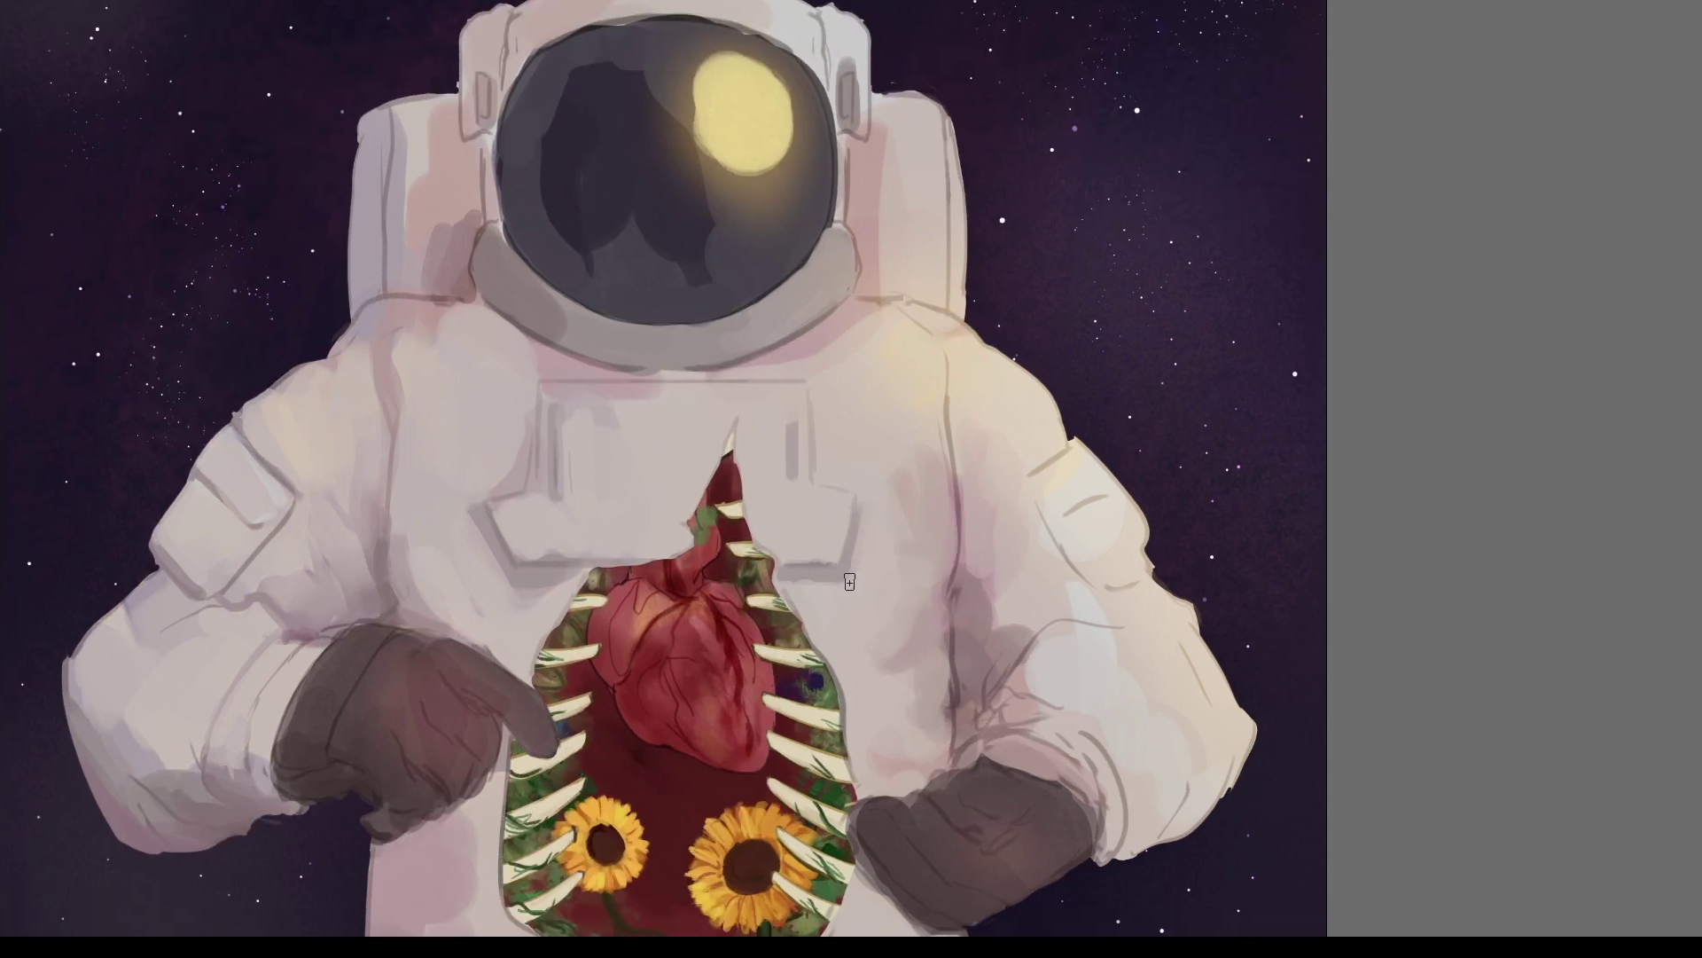
Step: Render the folds, arm patch stripe and cuff shadow of the astronaut's left sleeve and smooth the creases on its glove
scroll(849, 850, "down", 2)
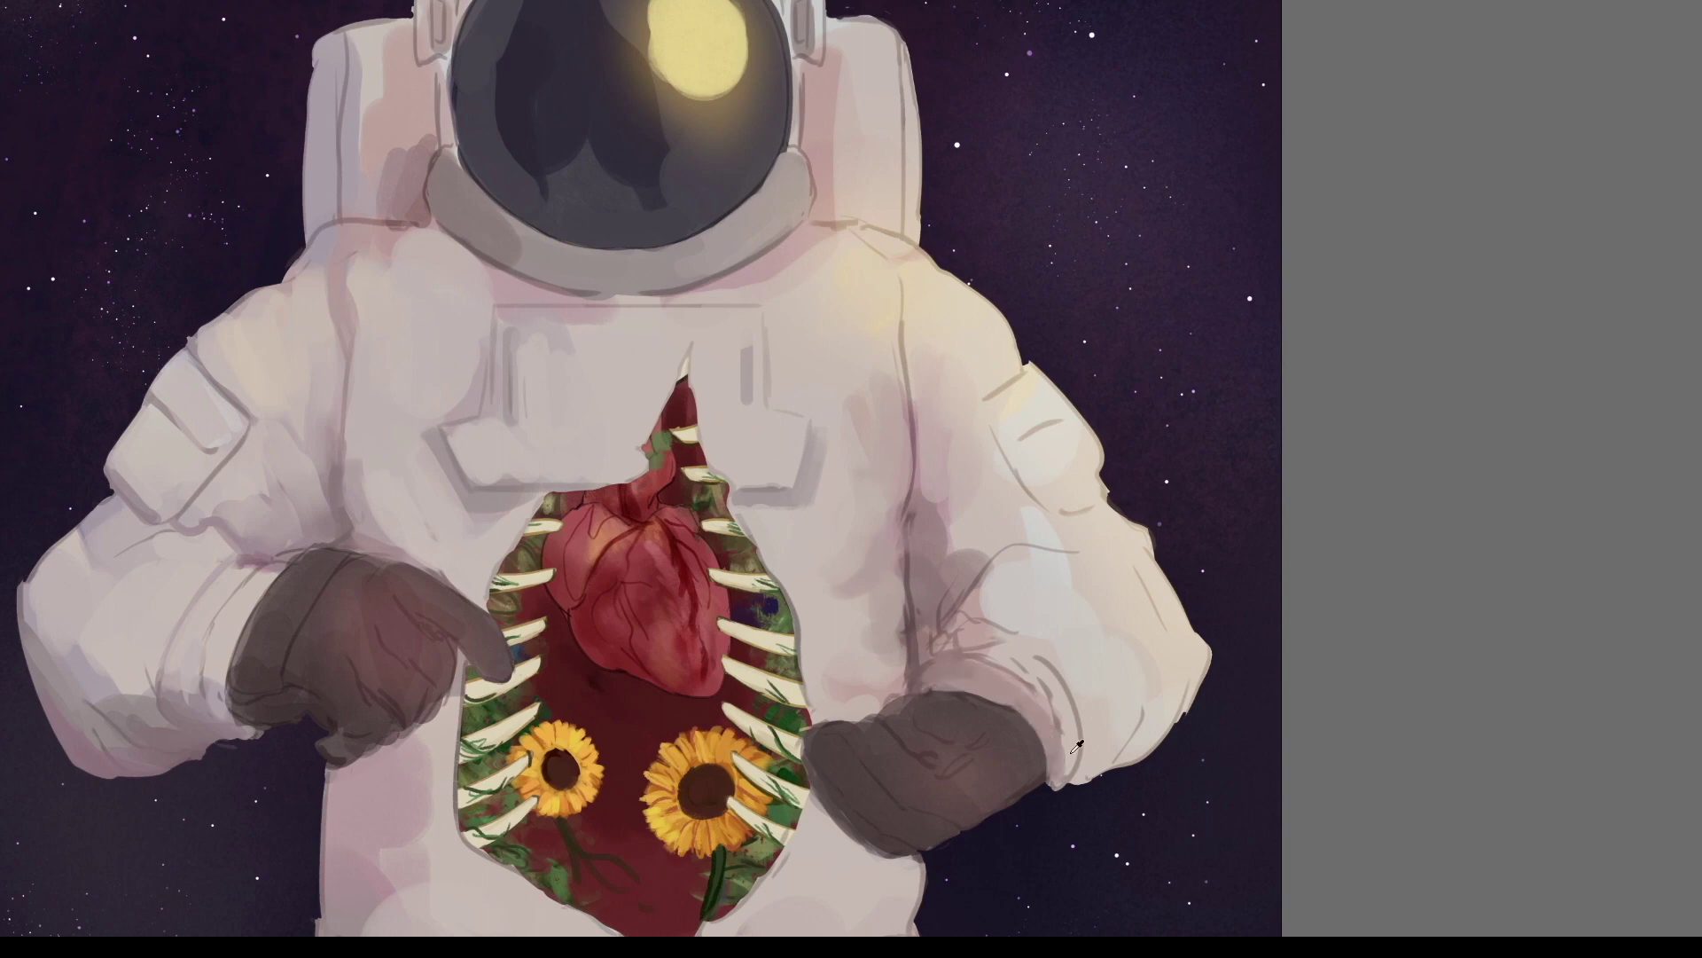
left_click_drag(957, 568, 1052, 646)
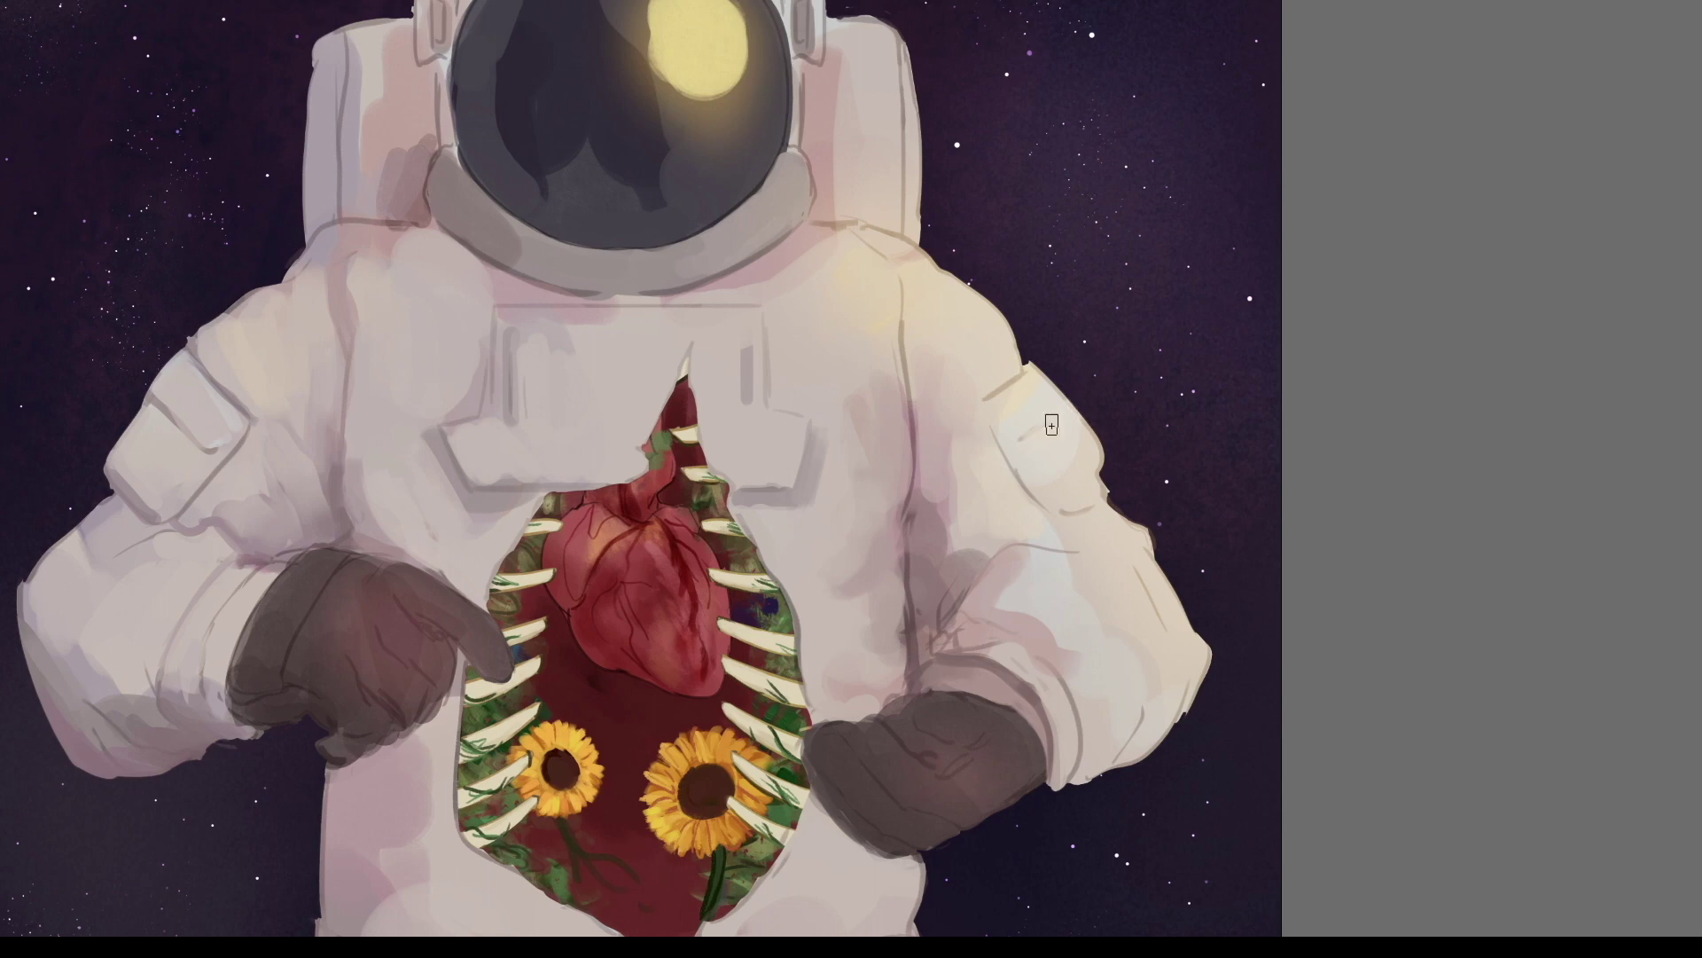
key("Tab")
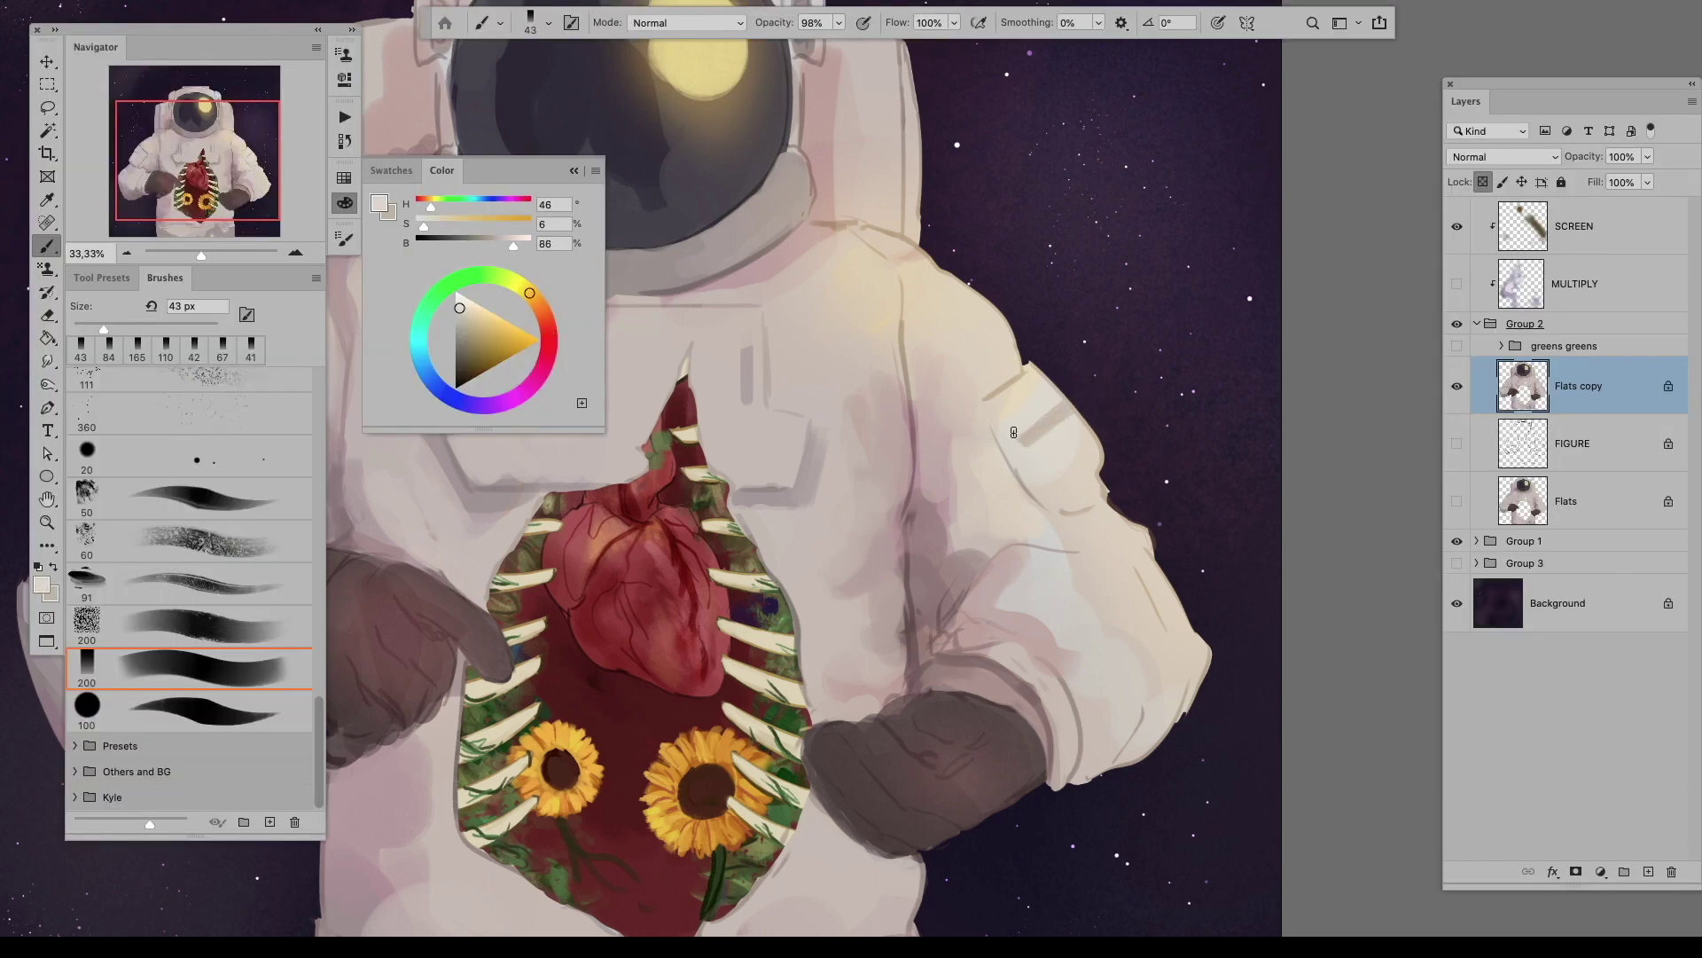
key("Tab")
key("bracketright")
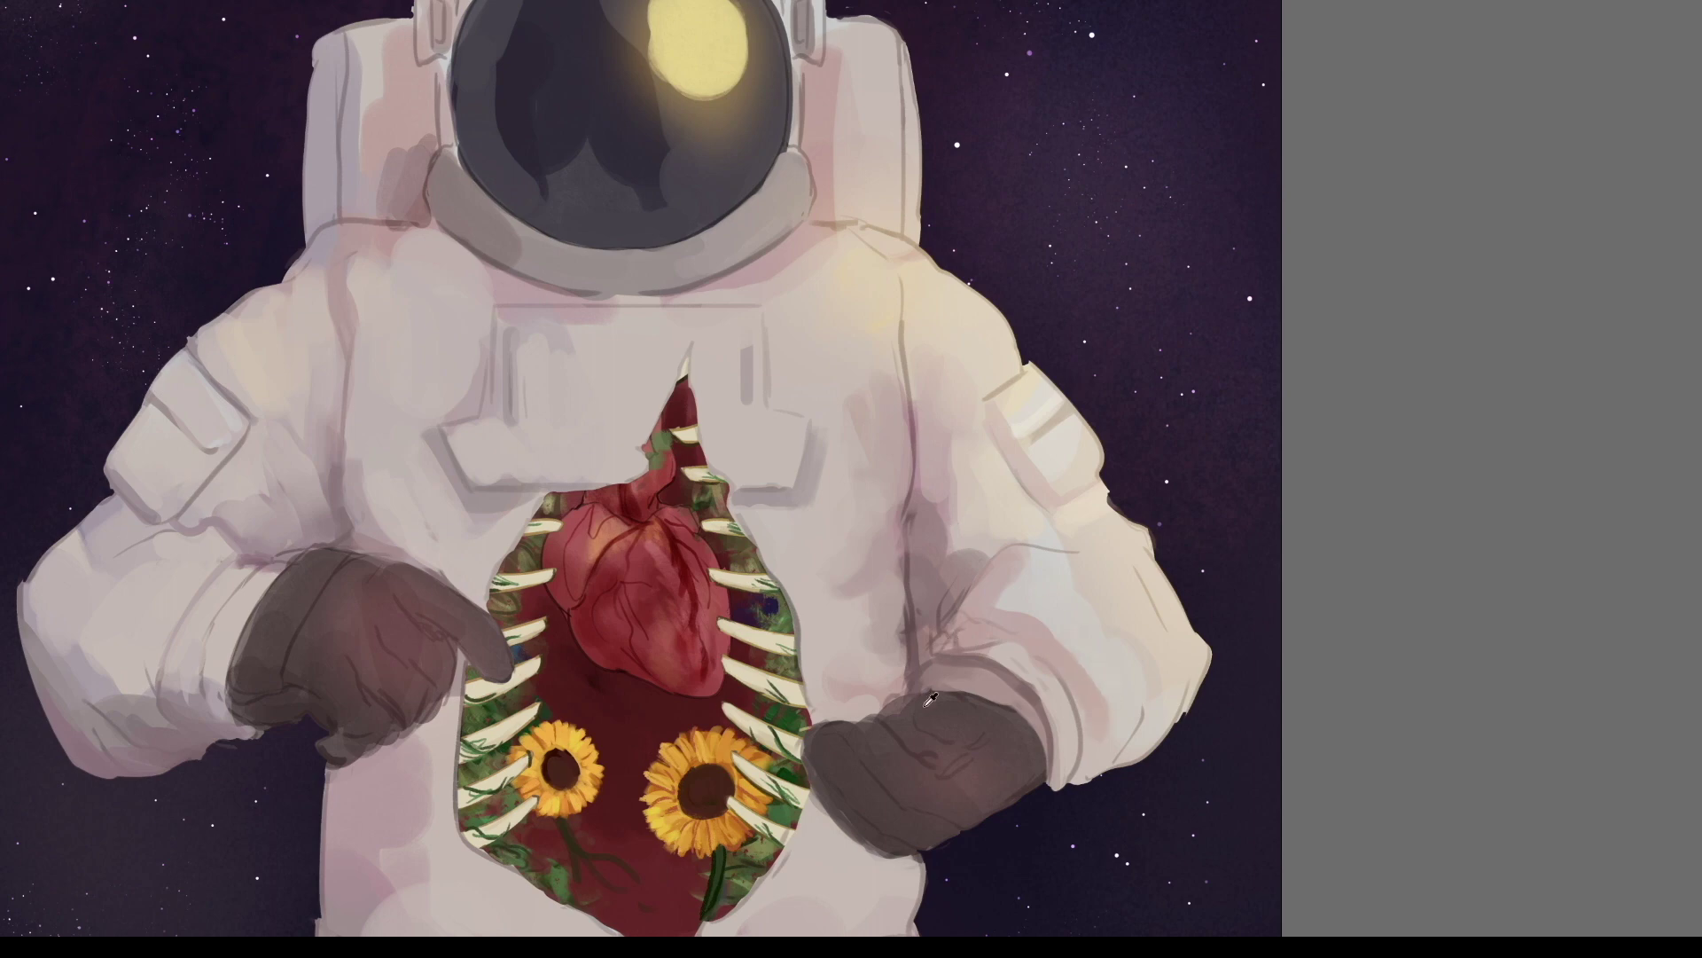
left_click_drag(1084, 770, 1106, 781)
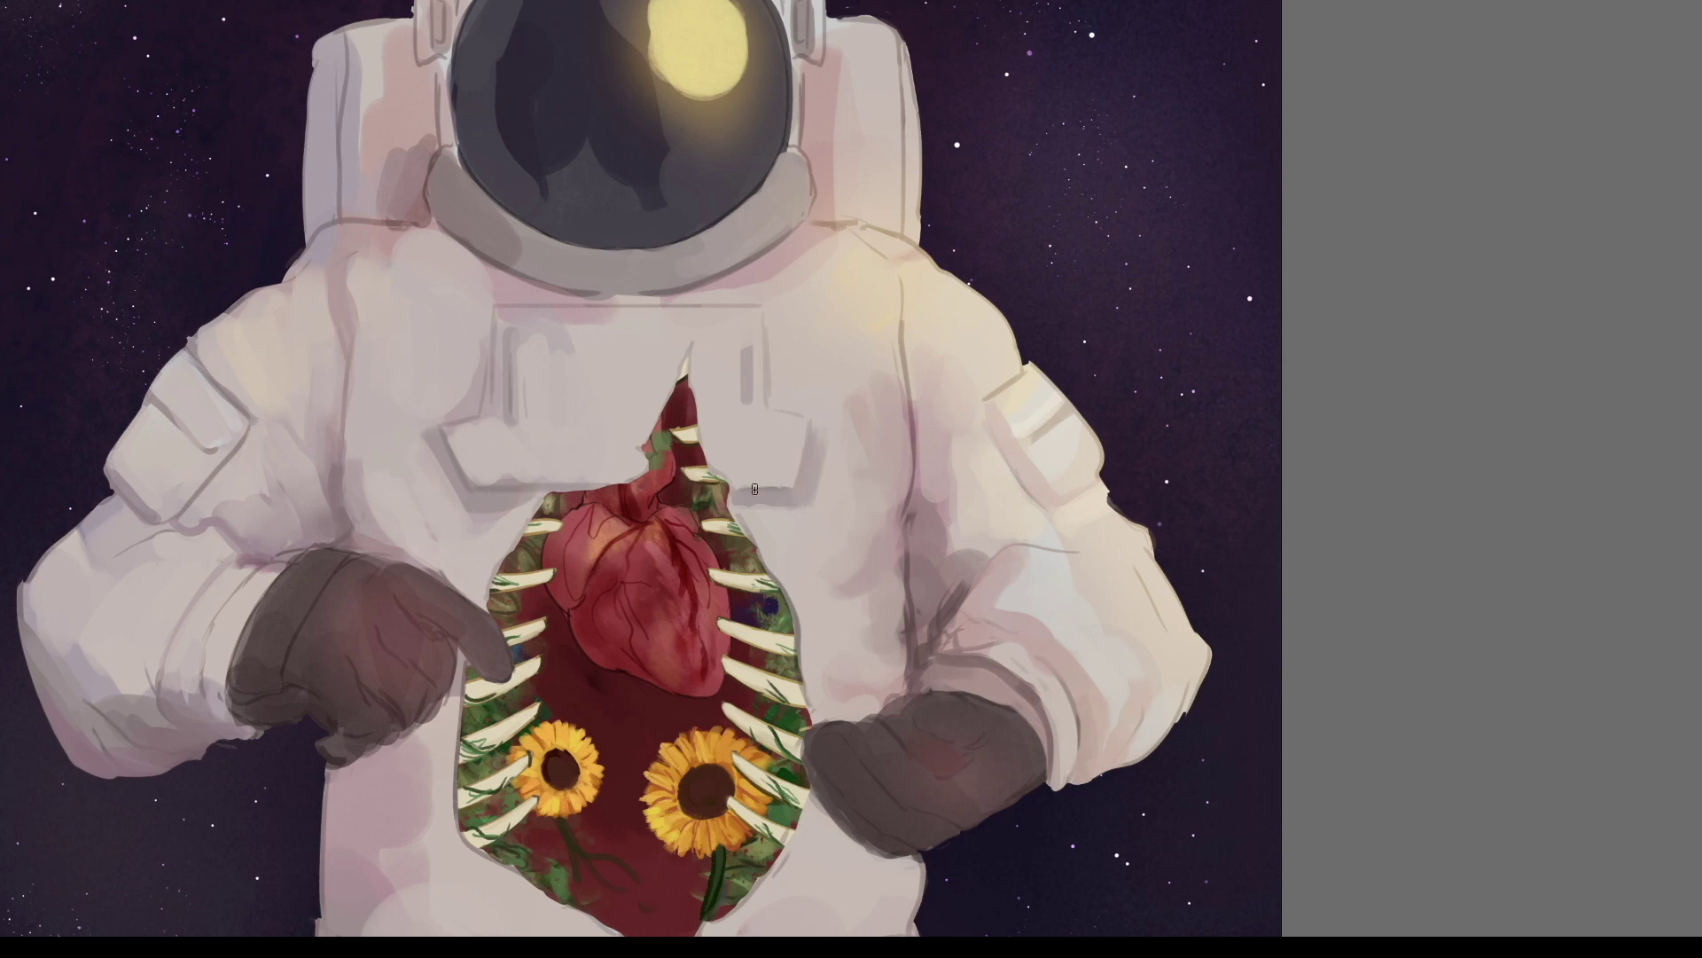
Step: Turn on the visibility of the MULTIPLY shading layer over the whole figure
scroll(891, 621, "down", 3)
key("Tab")
key("Tab")
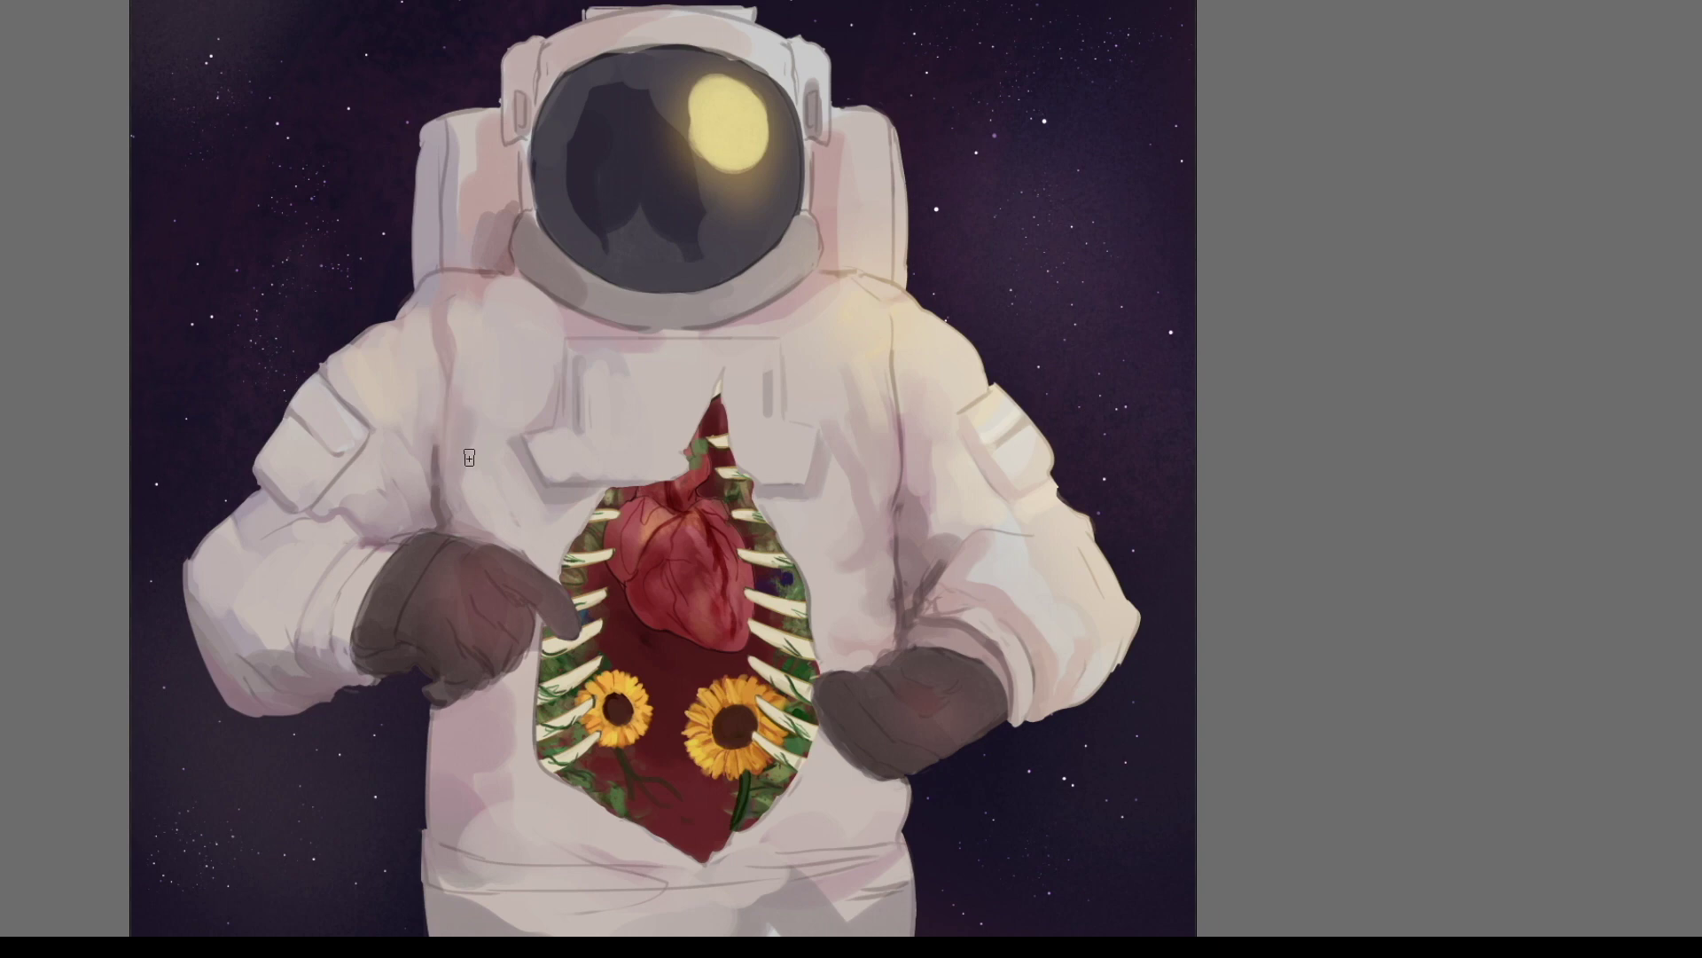
key("Tab")
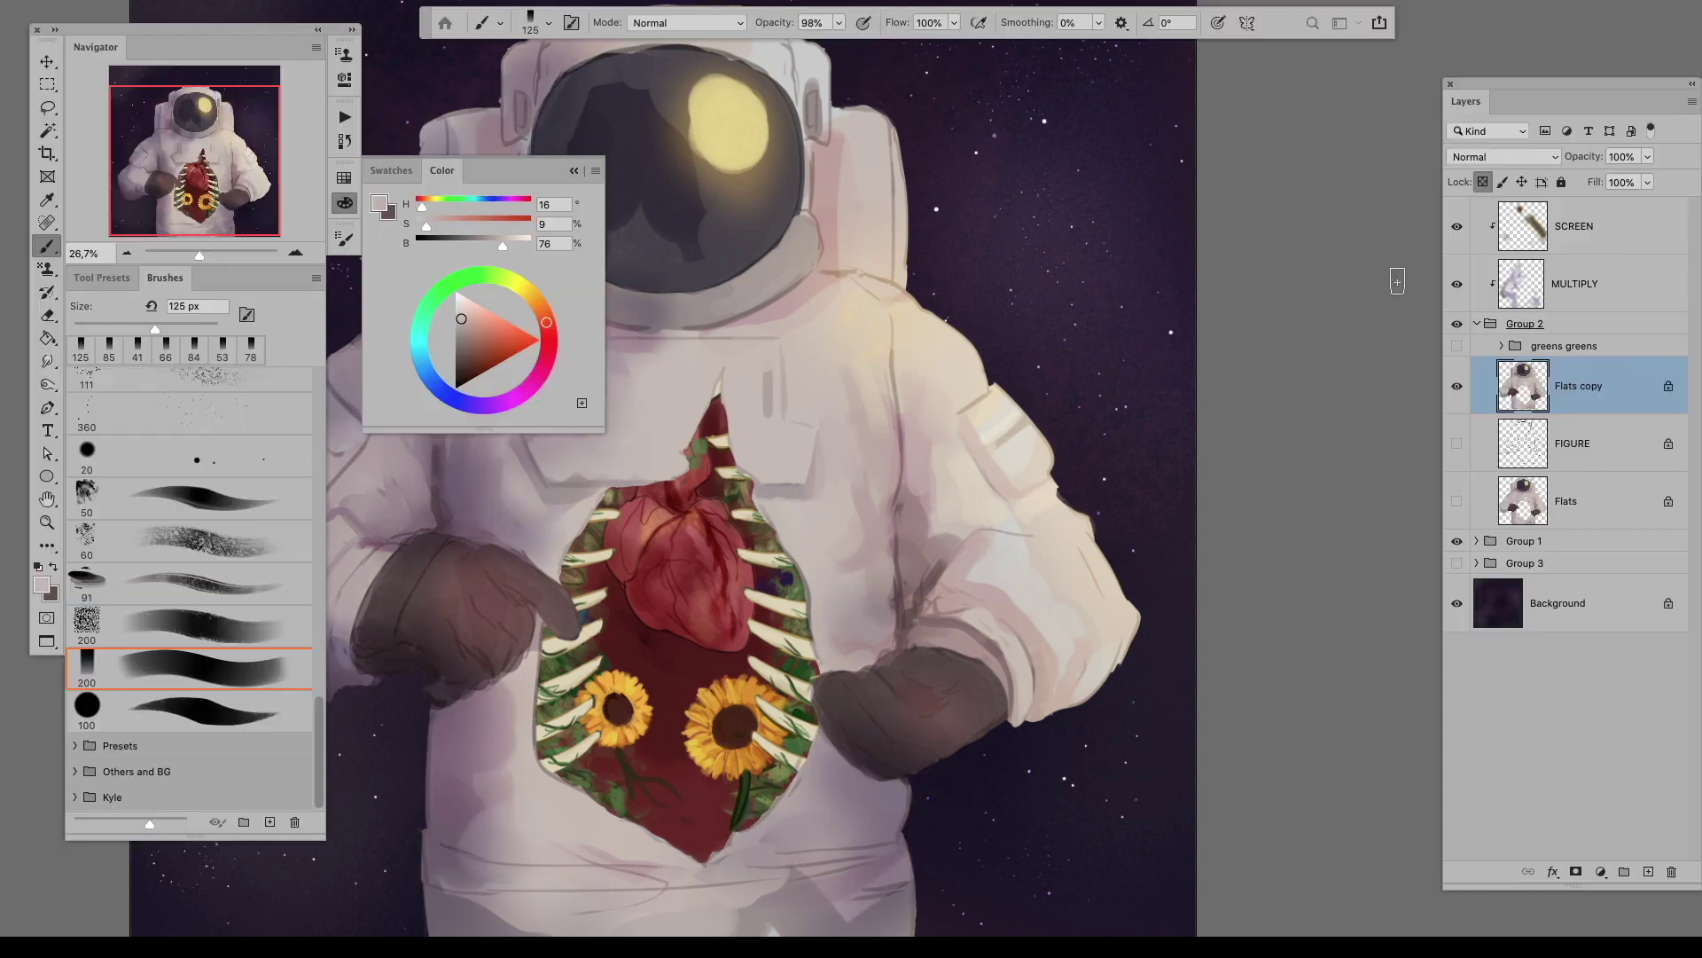